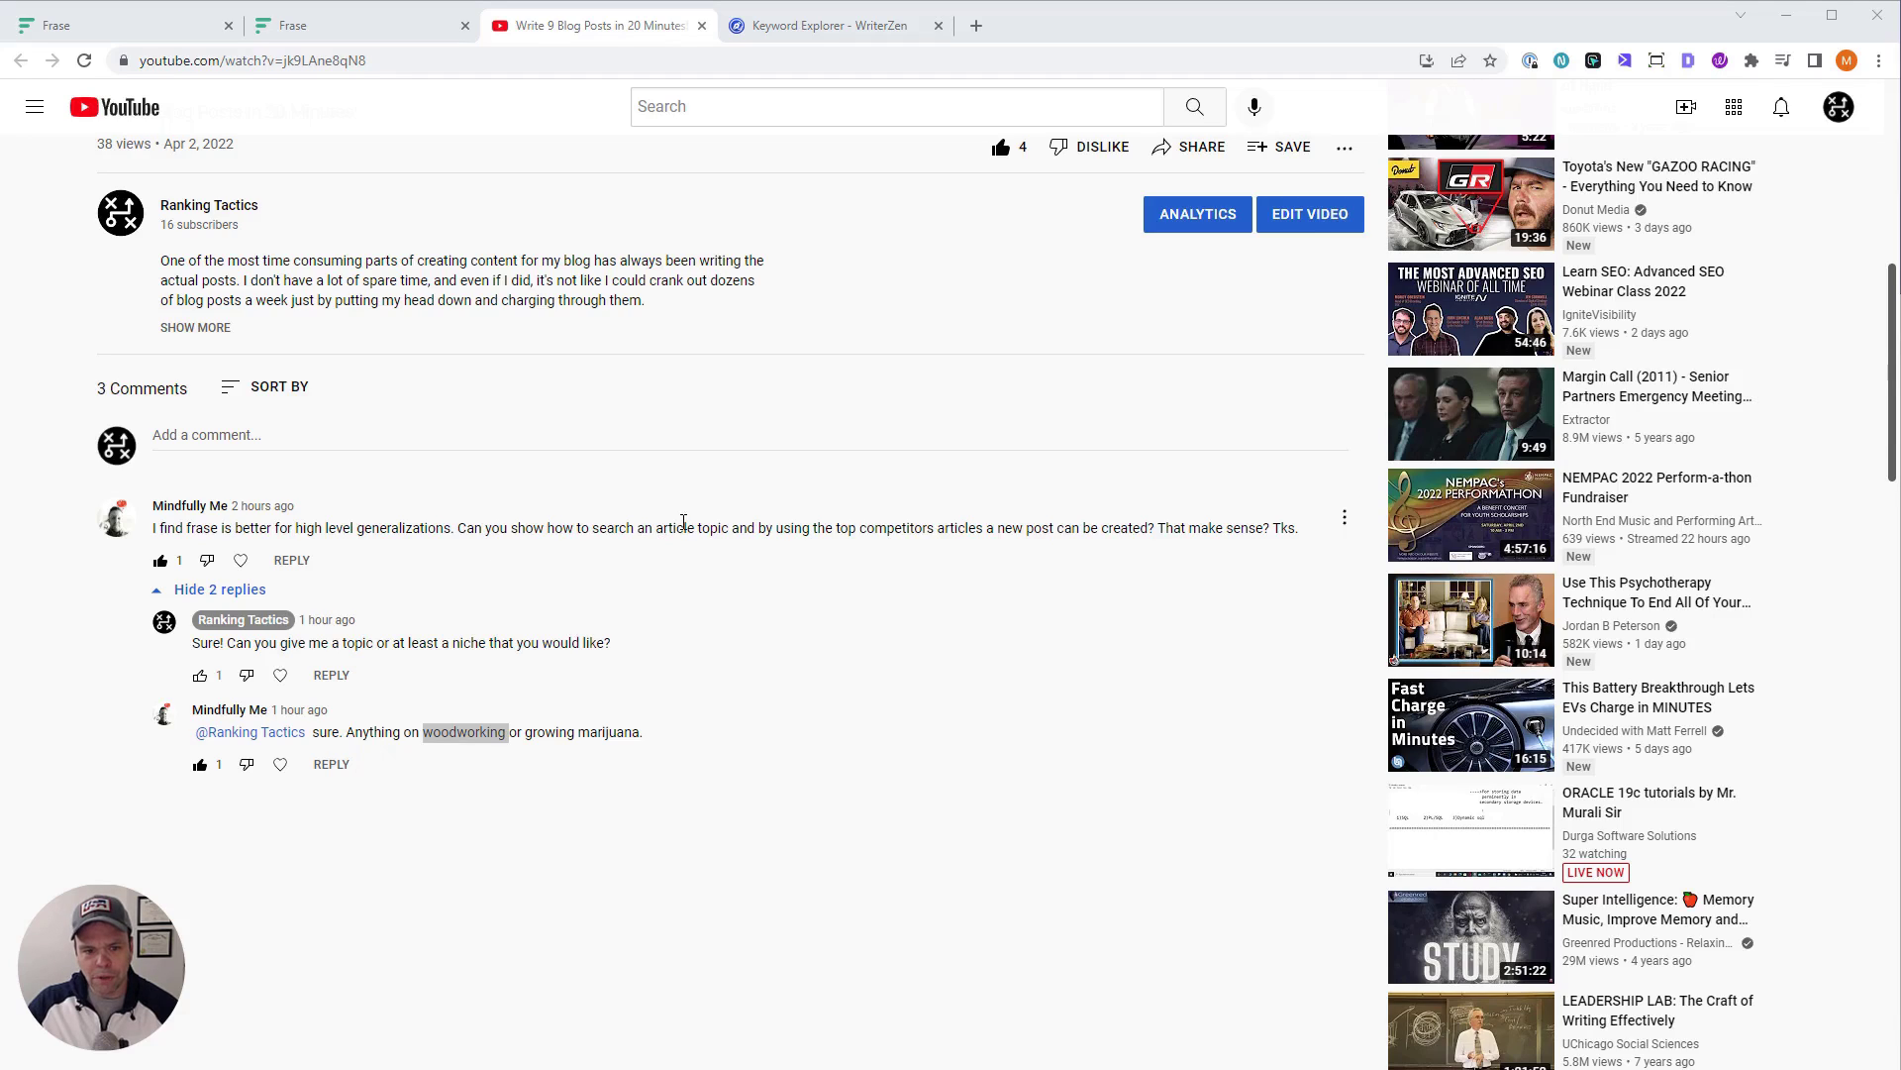
Highlight the YouTube comment and reply suggesting woodworking as a blog topic, then return to Frase
left_click_drag(746, 526, 958, 530)
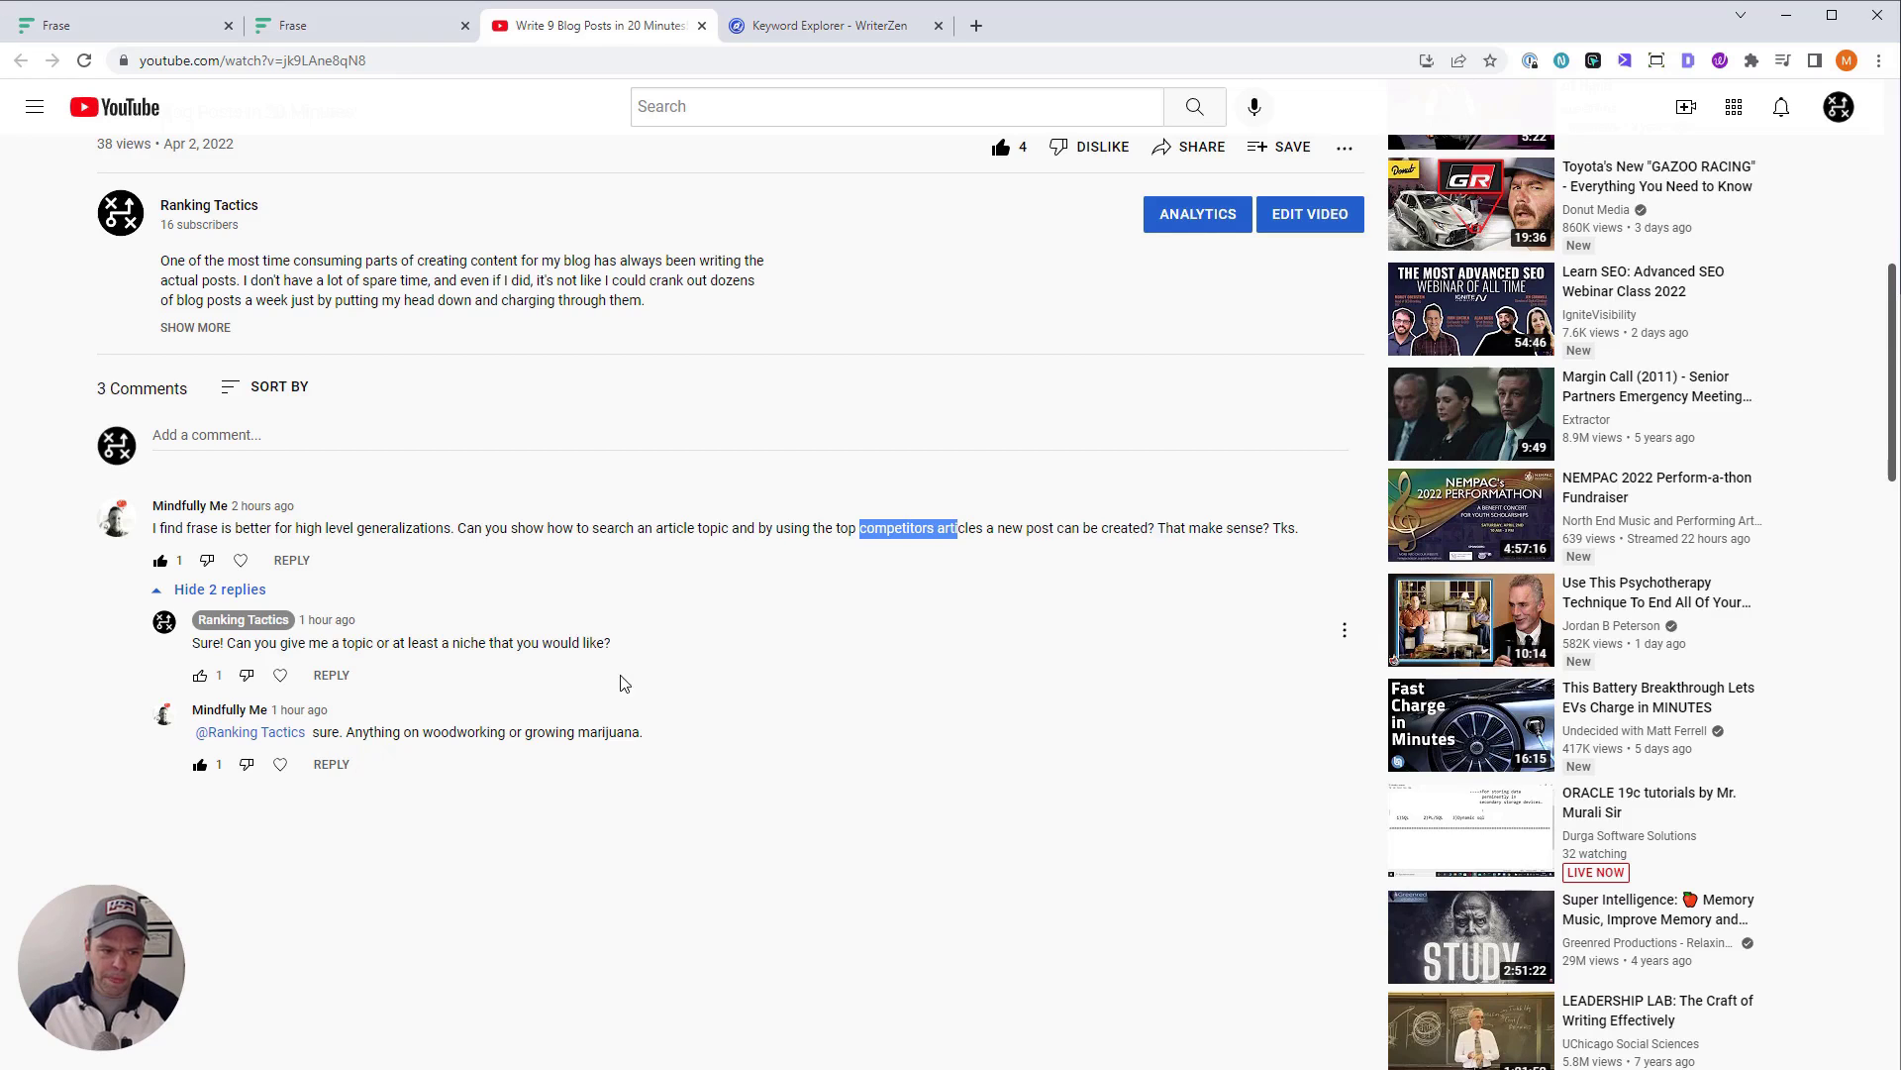
left_click_drag(351, 646, 473, 646)
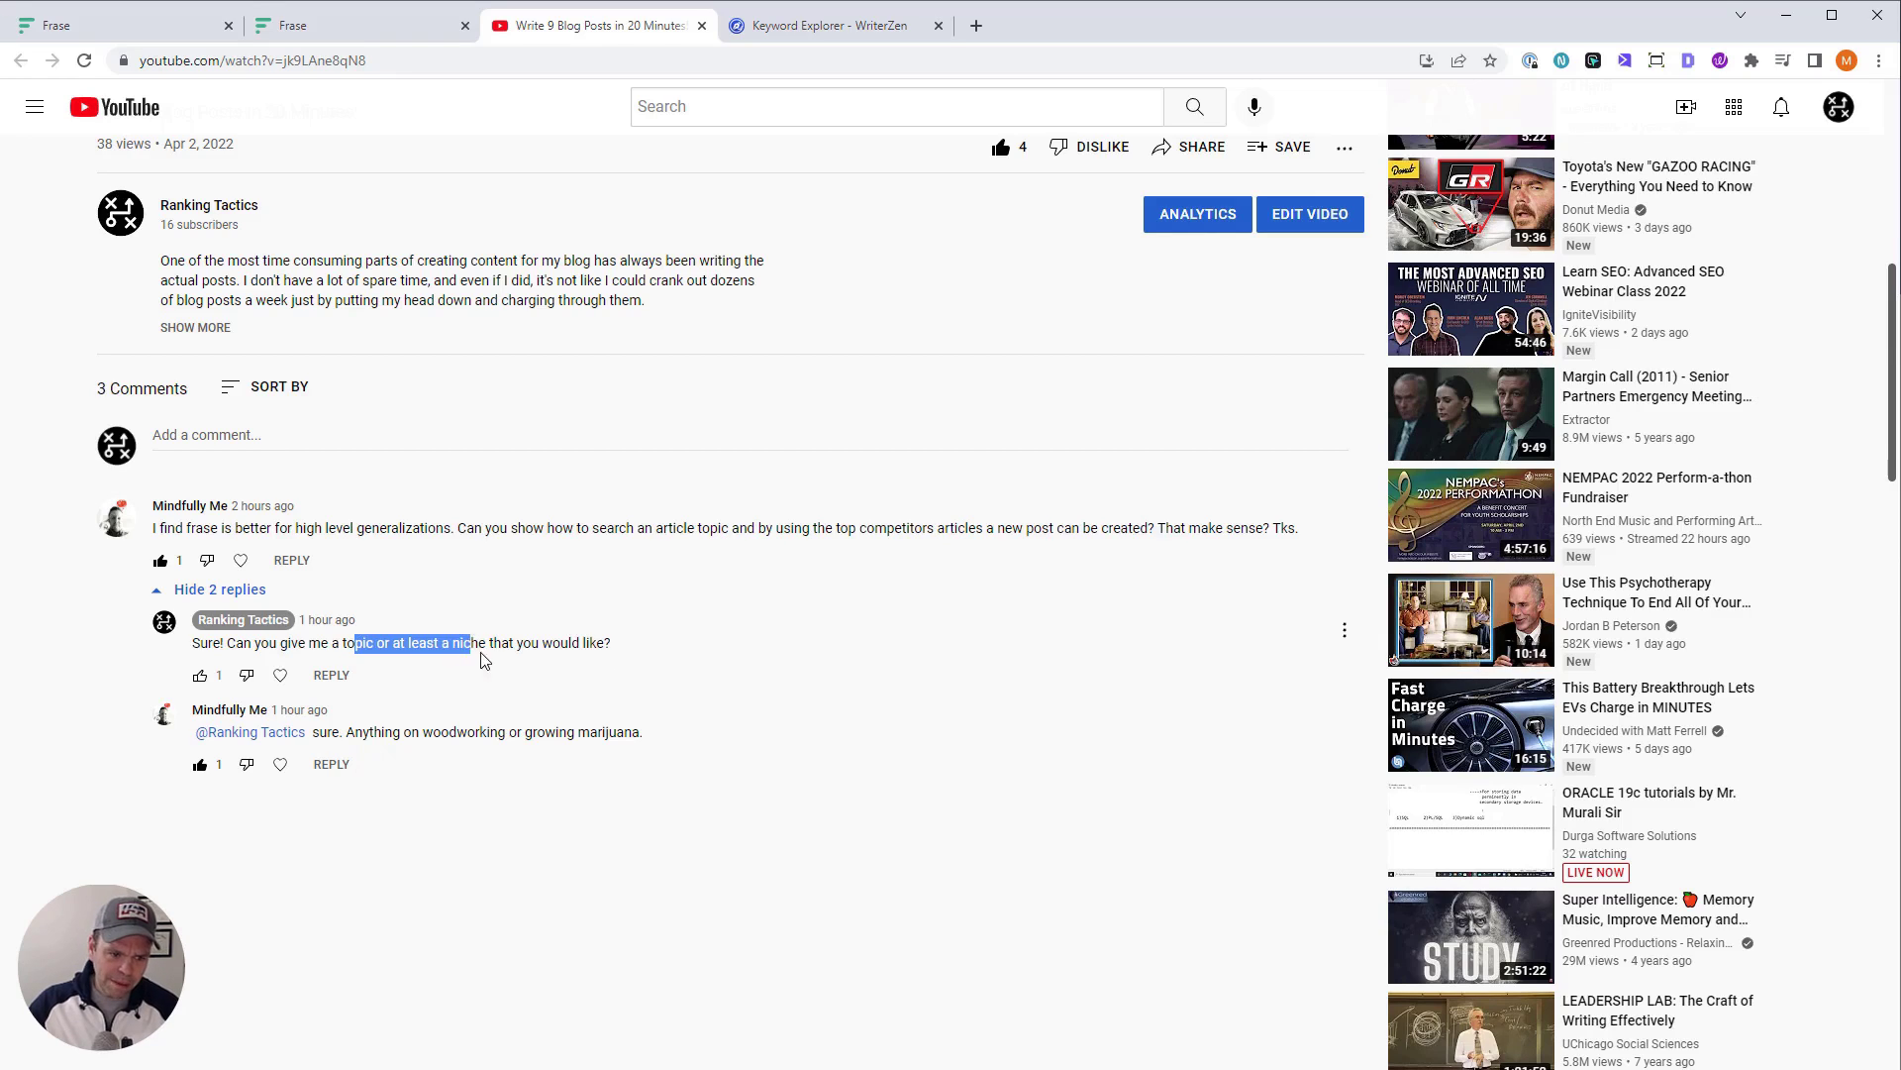
left_click_drag(423, 732, 591, 733)
double_click(451, 728)
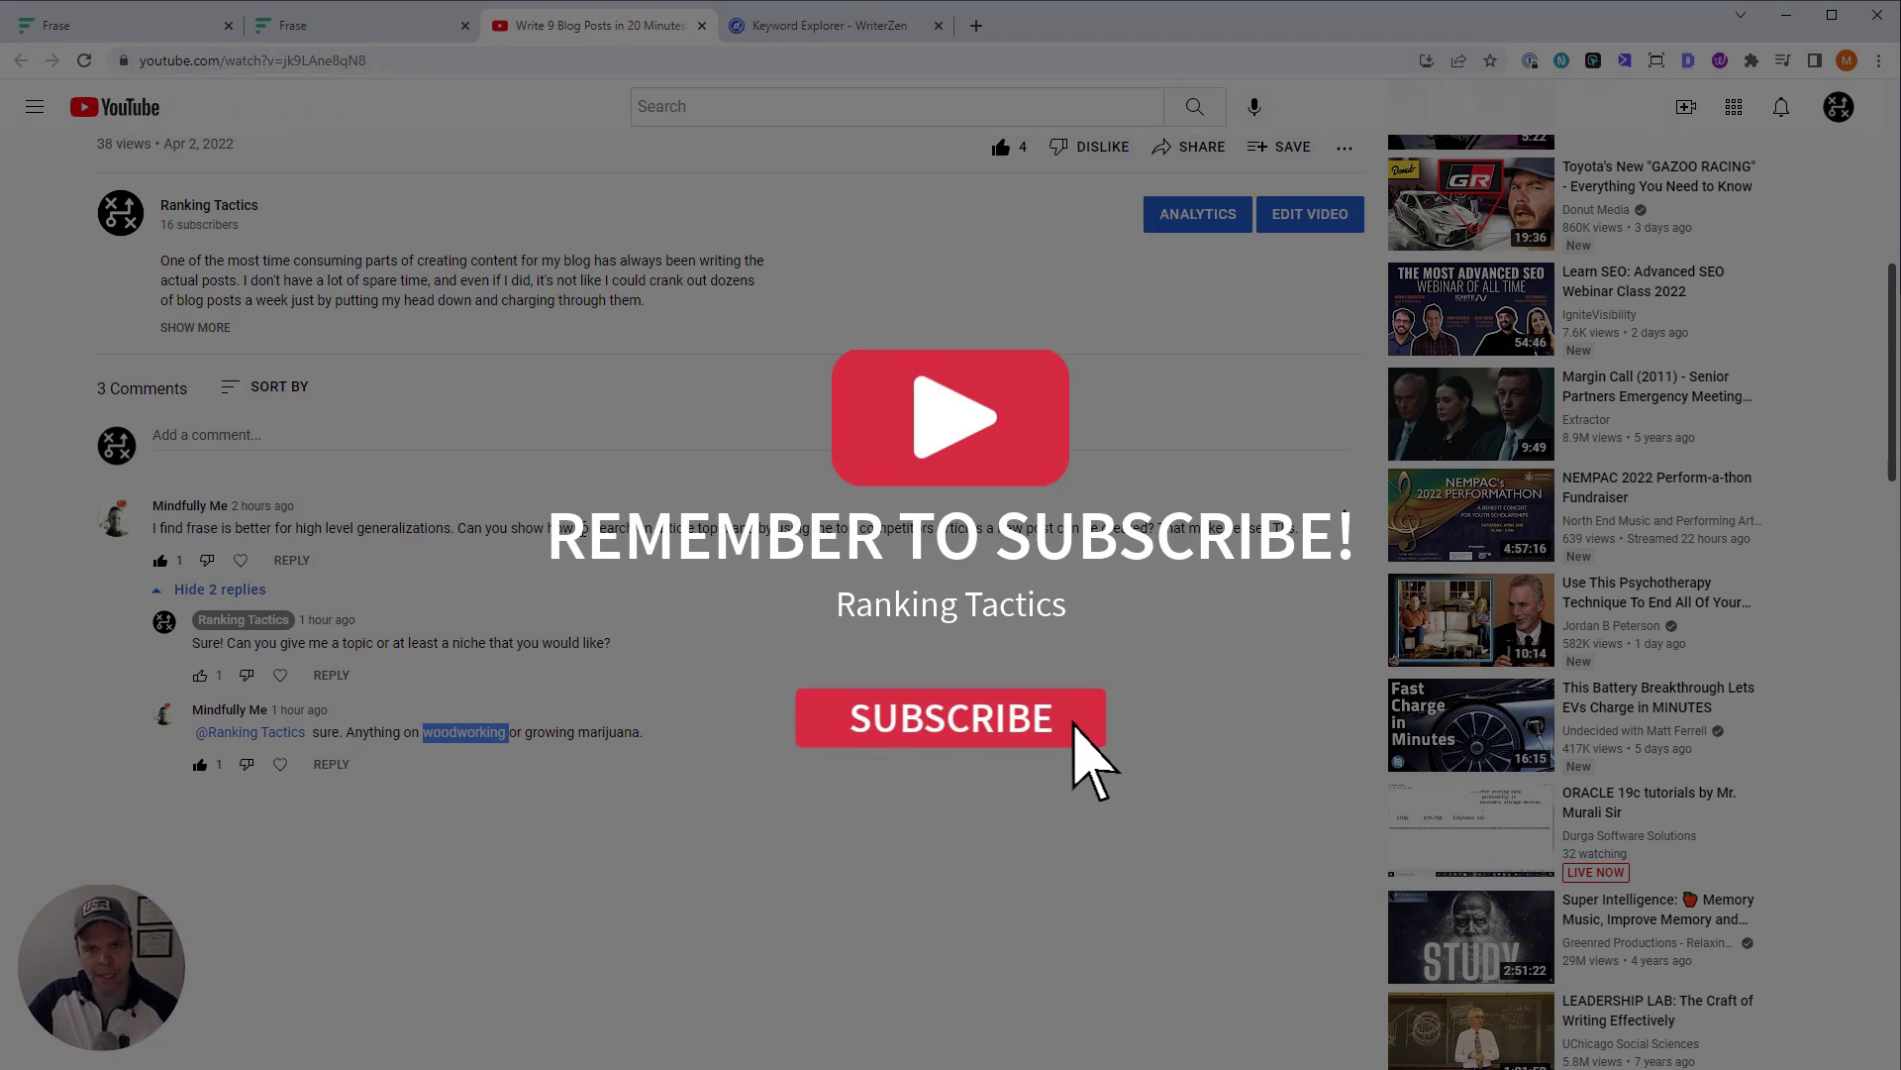
left_click(508, 733)
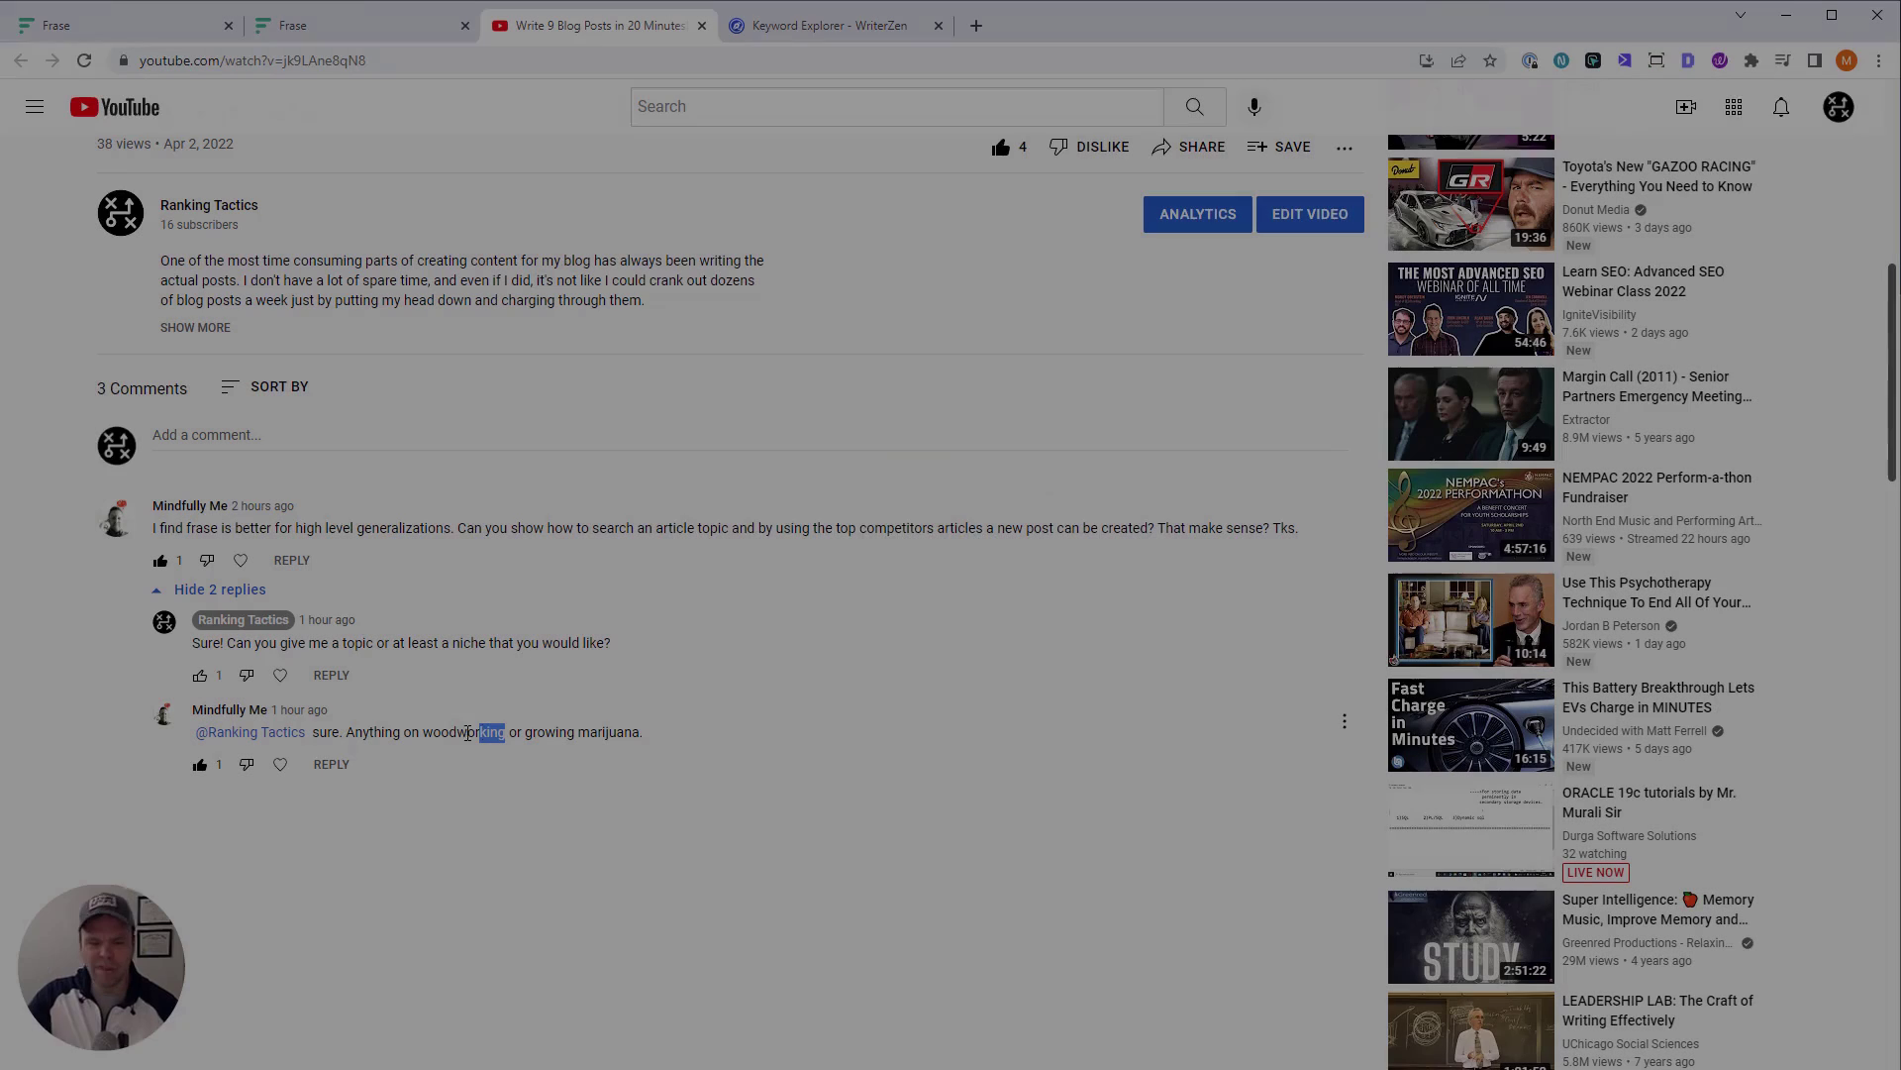
left_click_drag(506, 732, 479, 732)
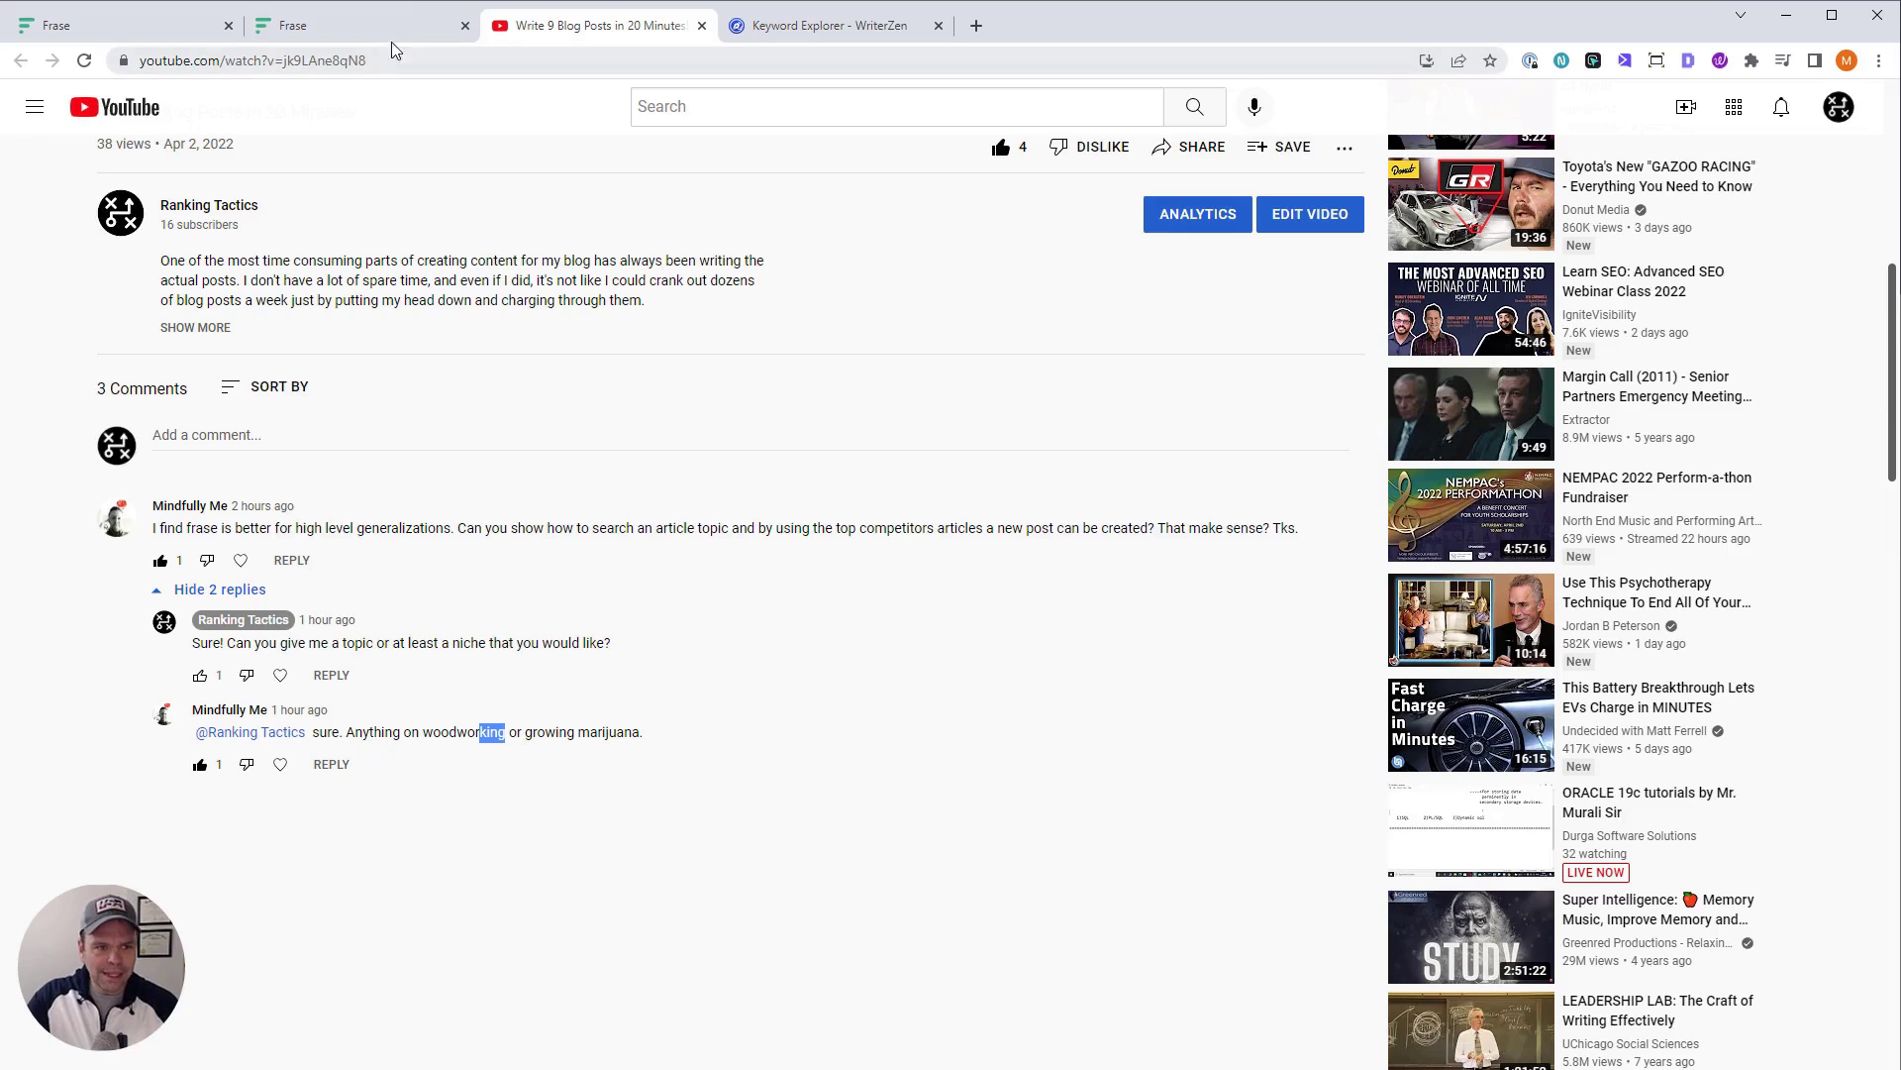
left_click(413, 21)
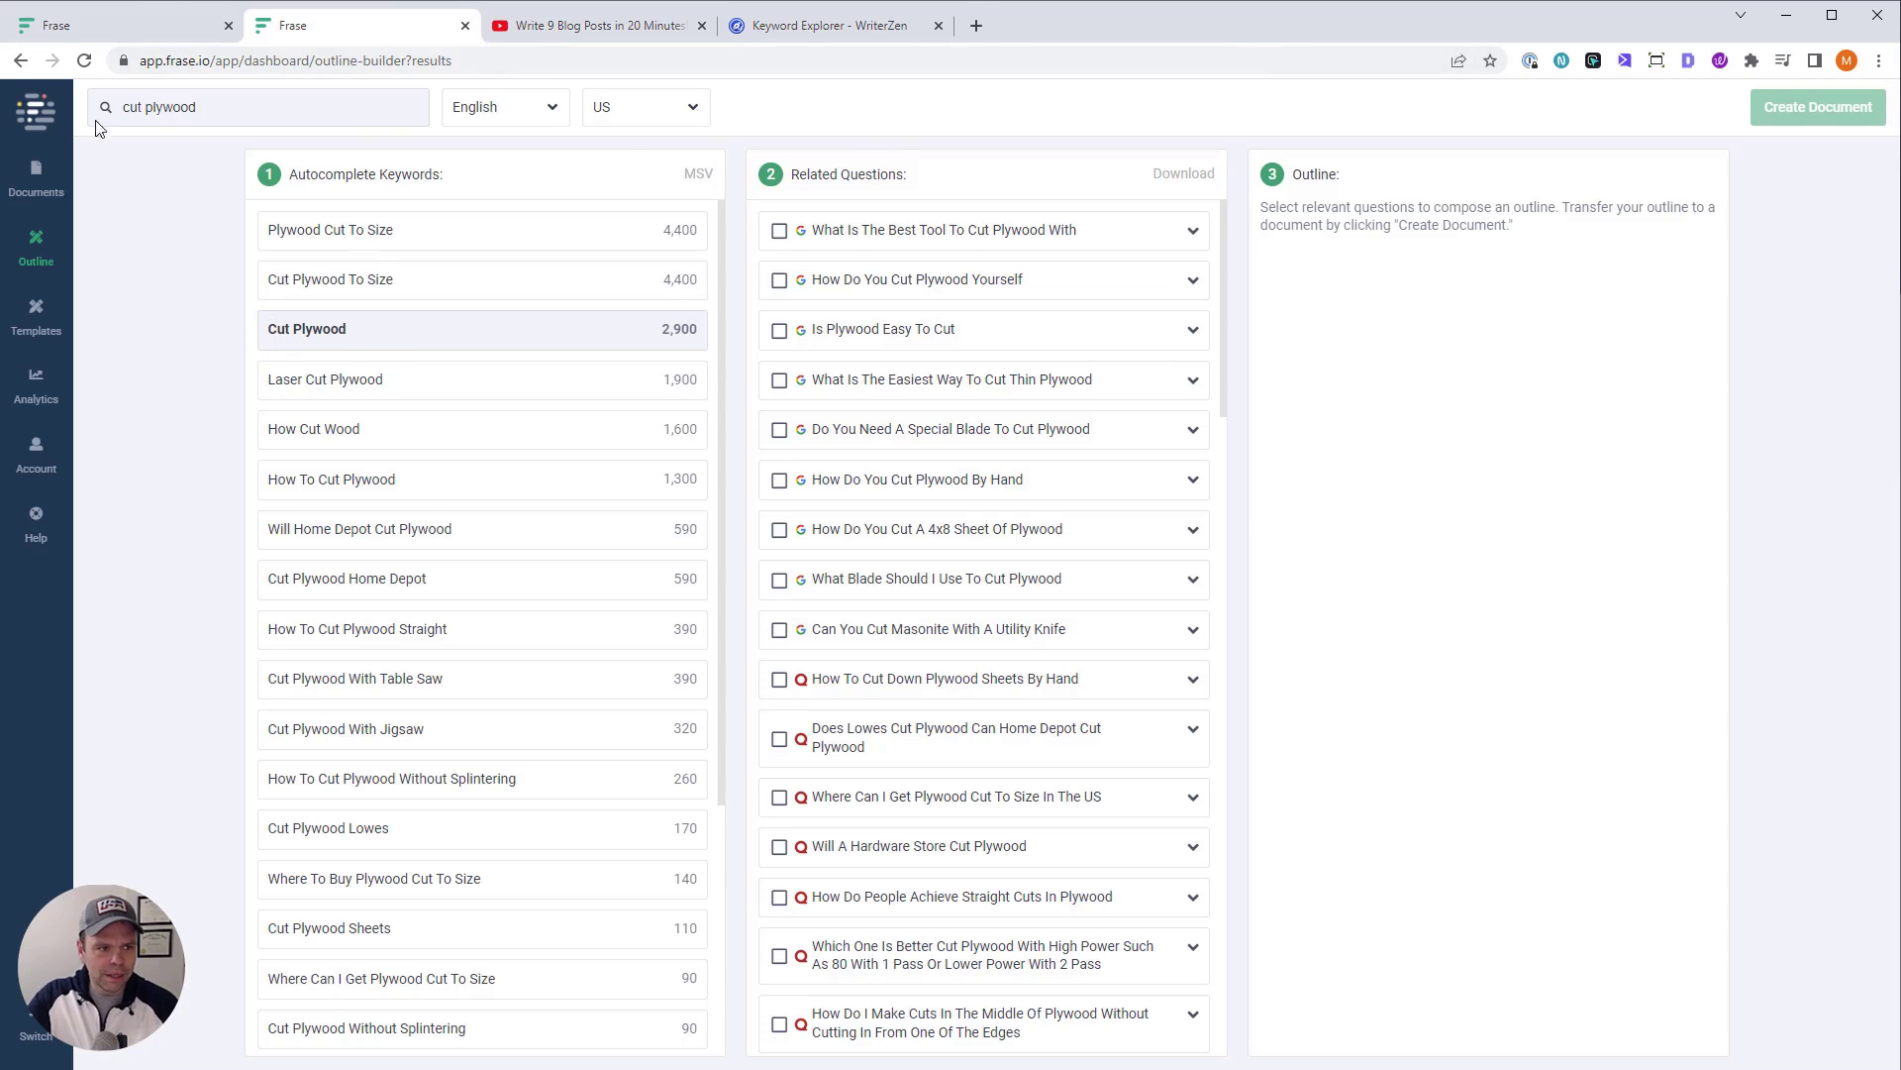
Open the 'how to do seo' document's outline builder and compare competitors' domain authority
left_click(87, 26)
left_click(17, 101)
left_click(544, 277)
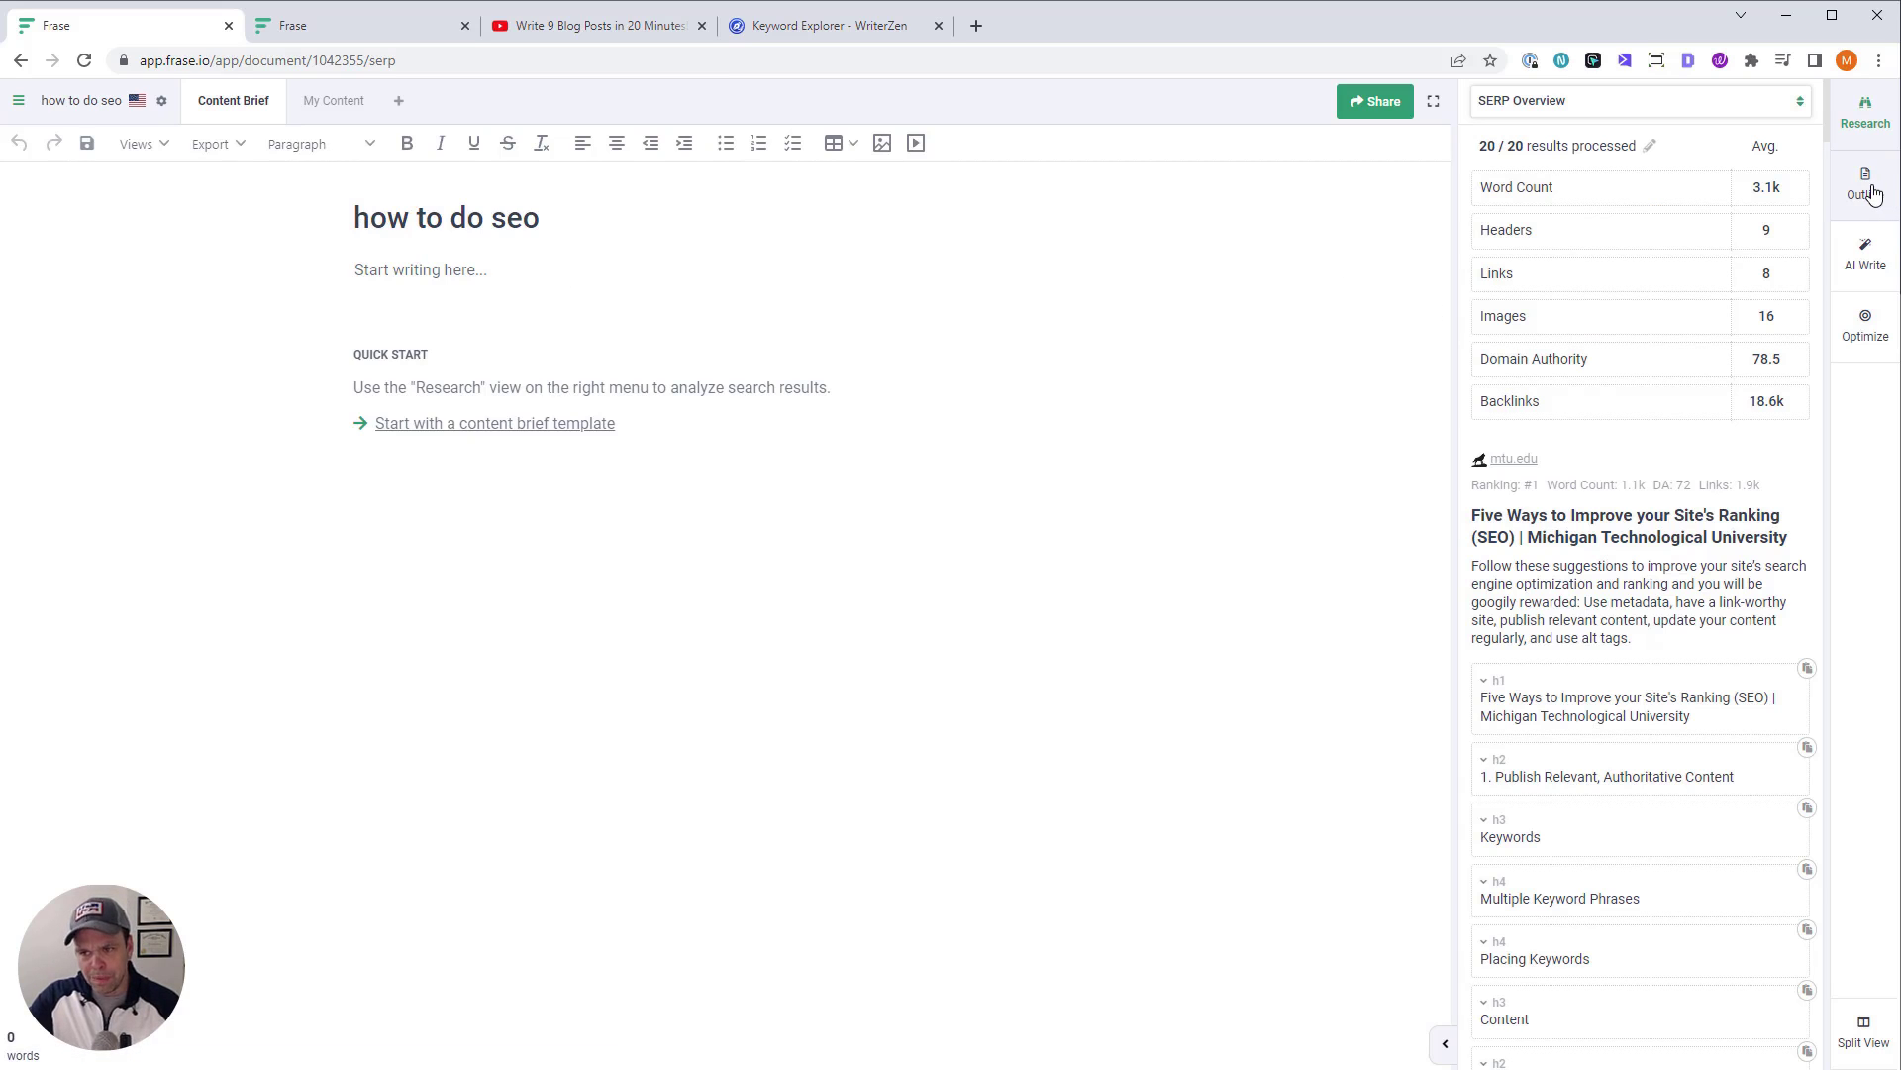
left_click(1868, 188)
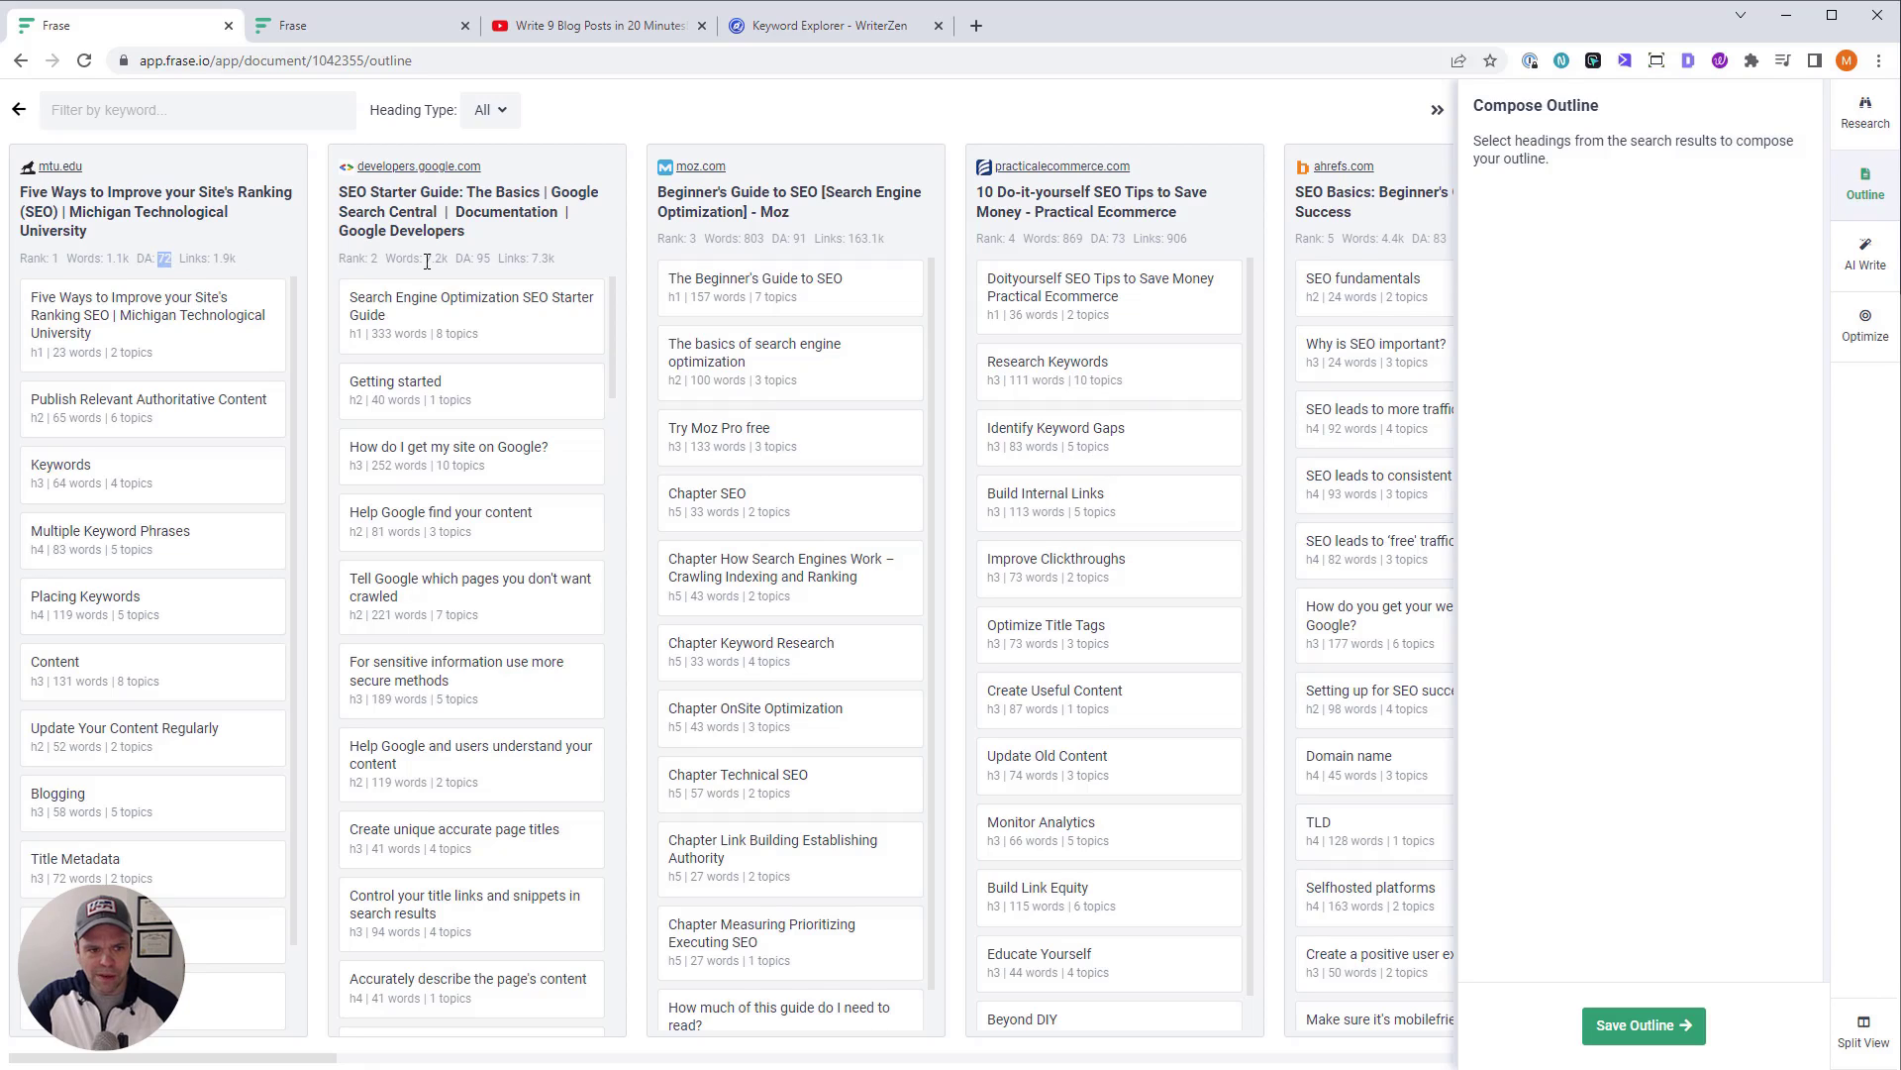
double_click(485, 259)
double_click(798, 239)
double_click(1116, 240)
left_click_drag(251, 1061, 242, 891)
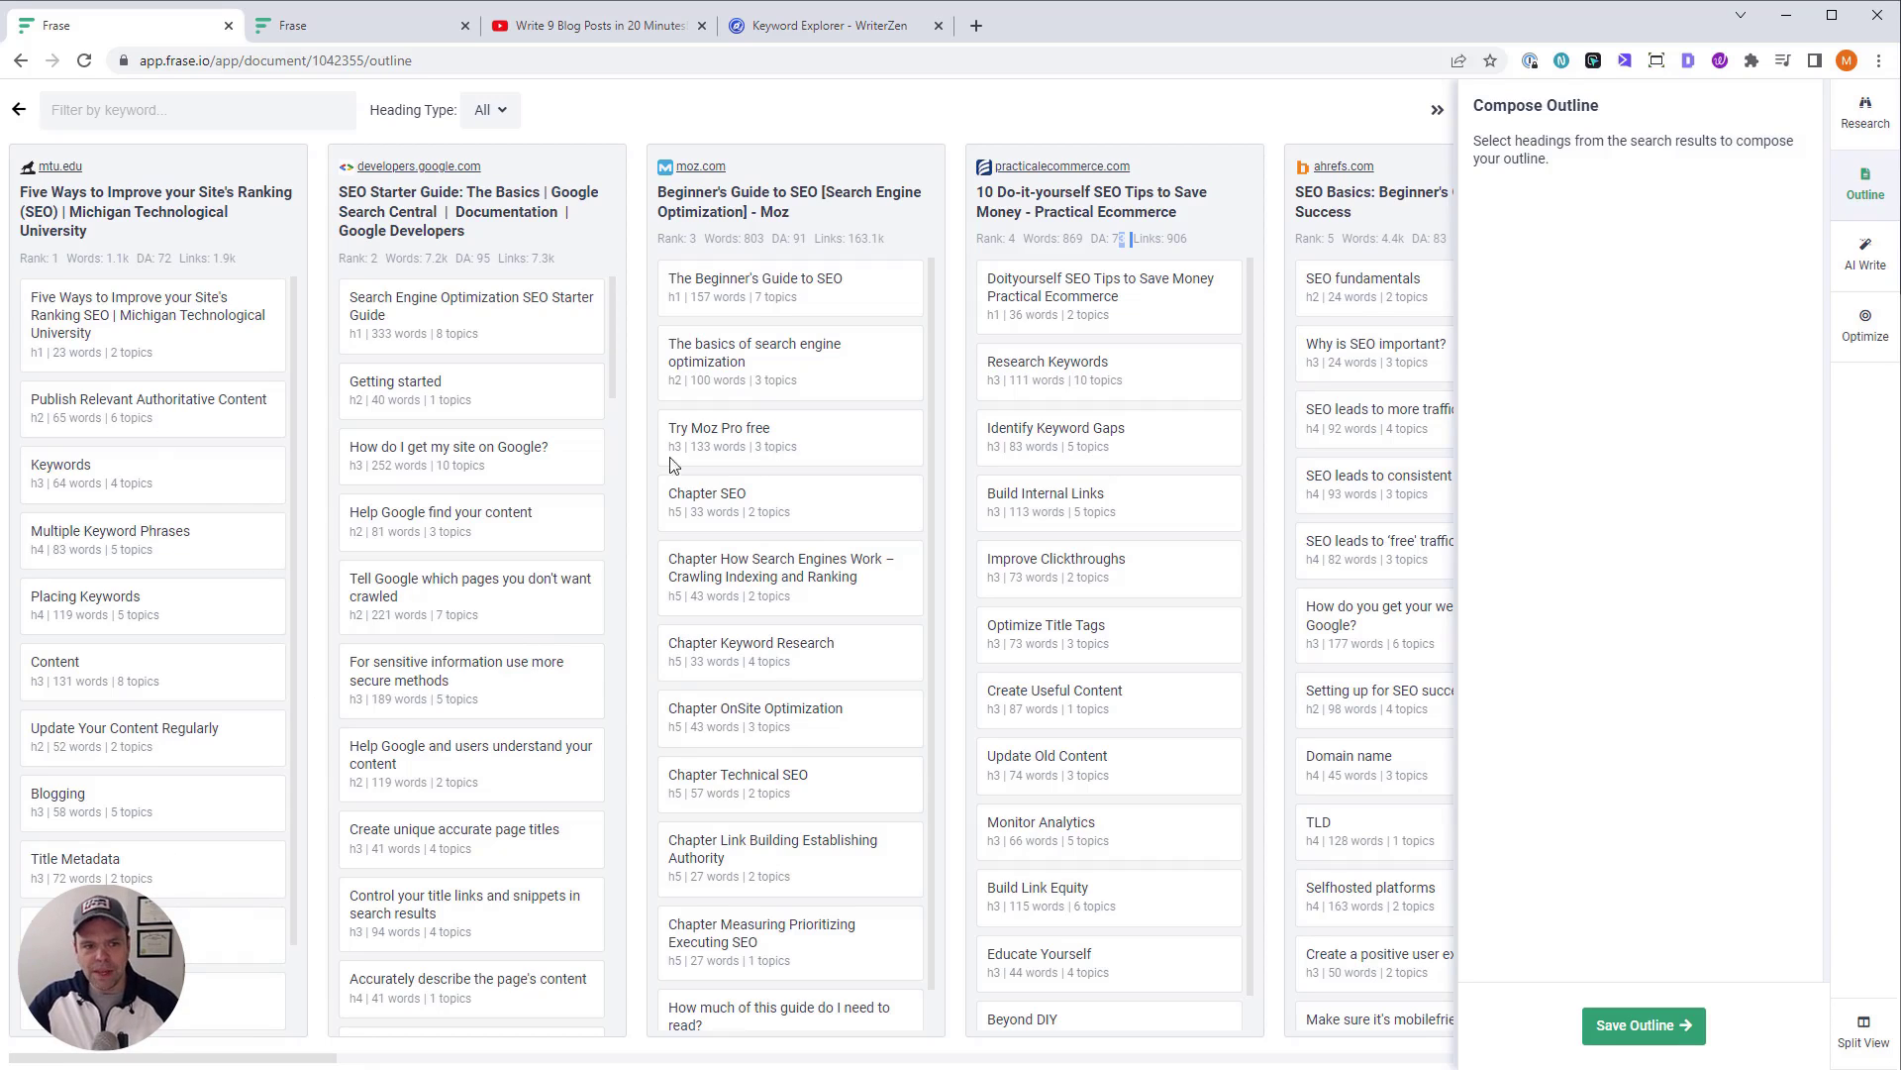
Add eight competitor headings, from Multiple Keyword Phrases to Monitor Analytics, to the outline
left_click(151, 547)
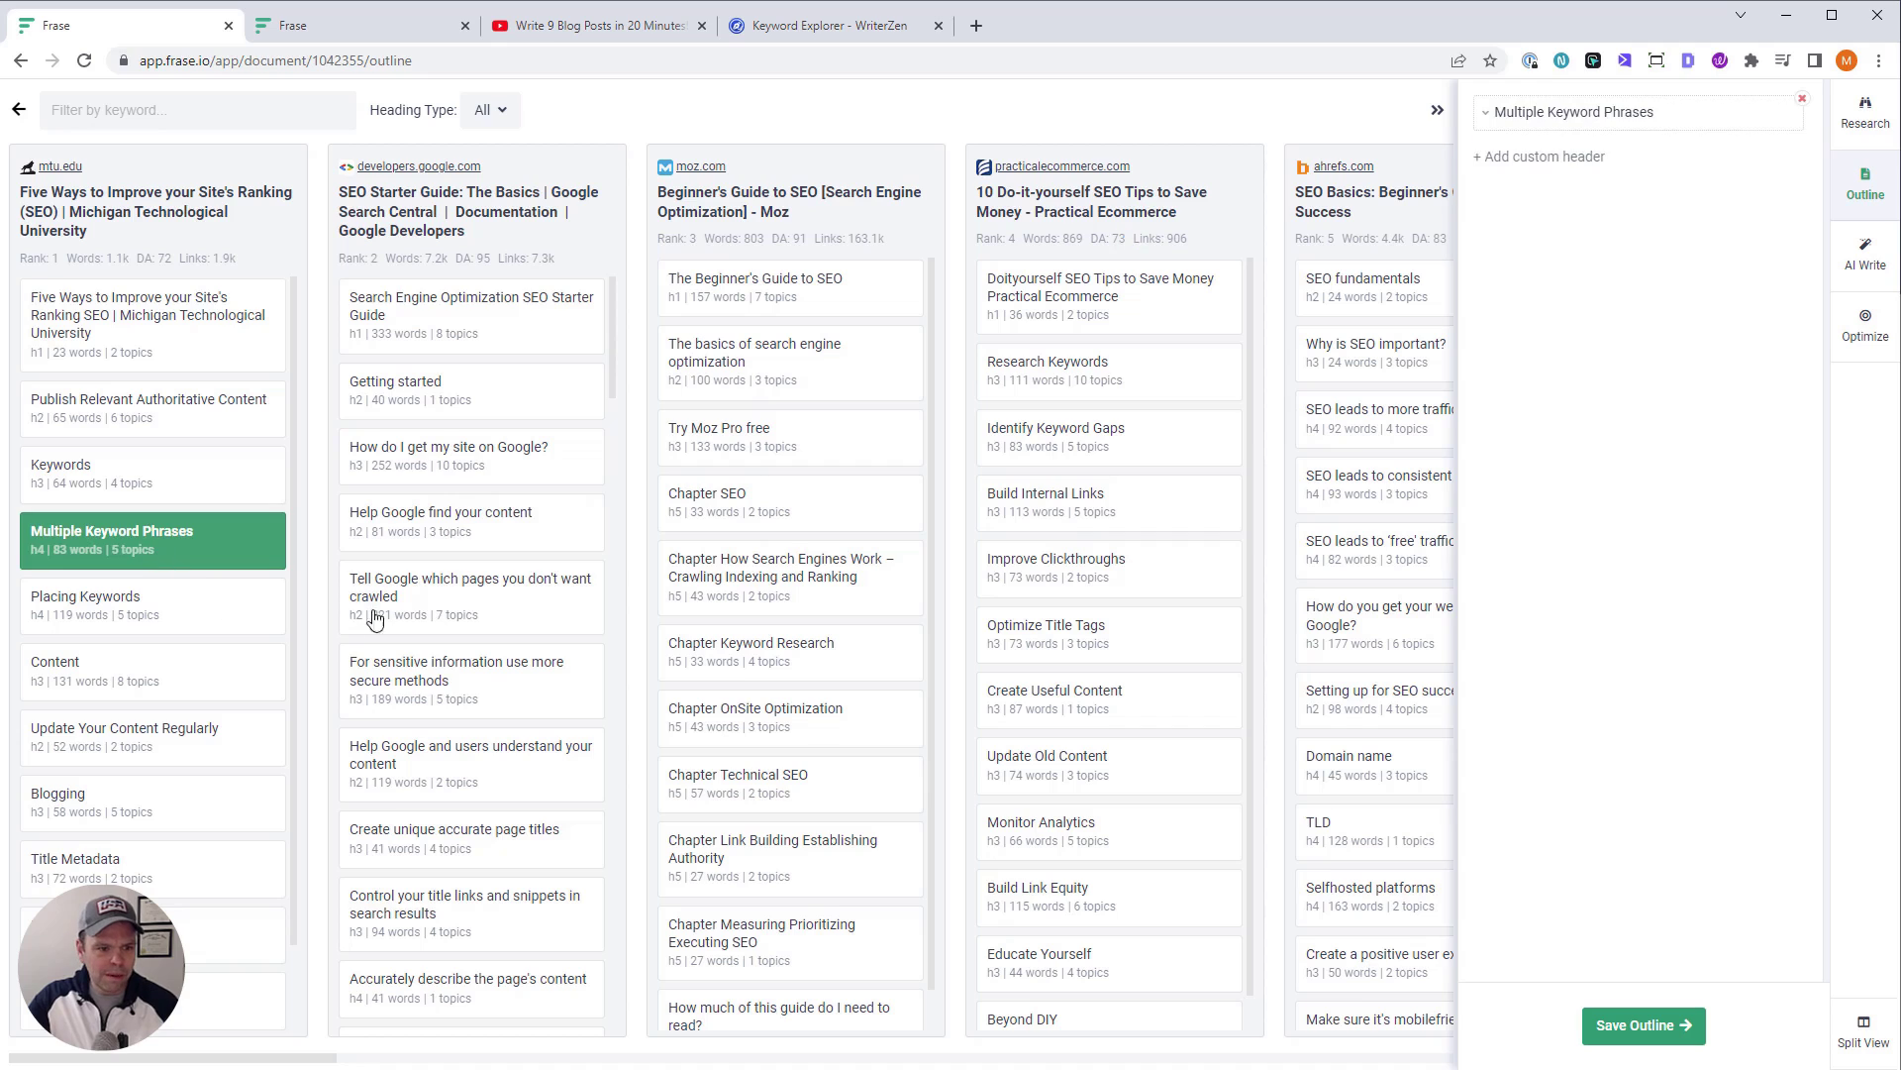
left_click(425, 616)
left_click(450, 702)
left_click(792, 507)
left_click(810, 436)
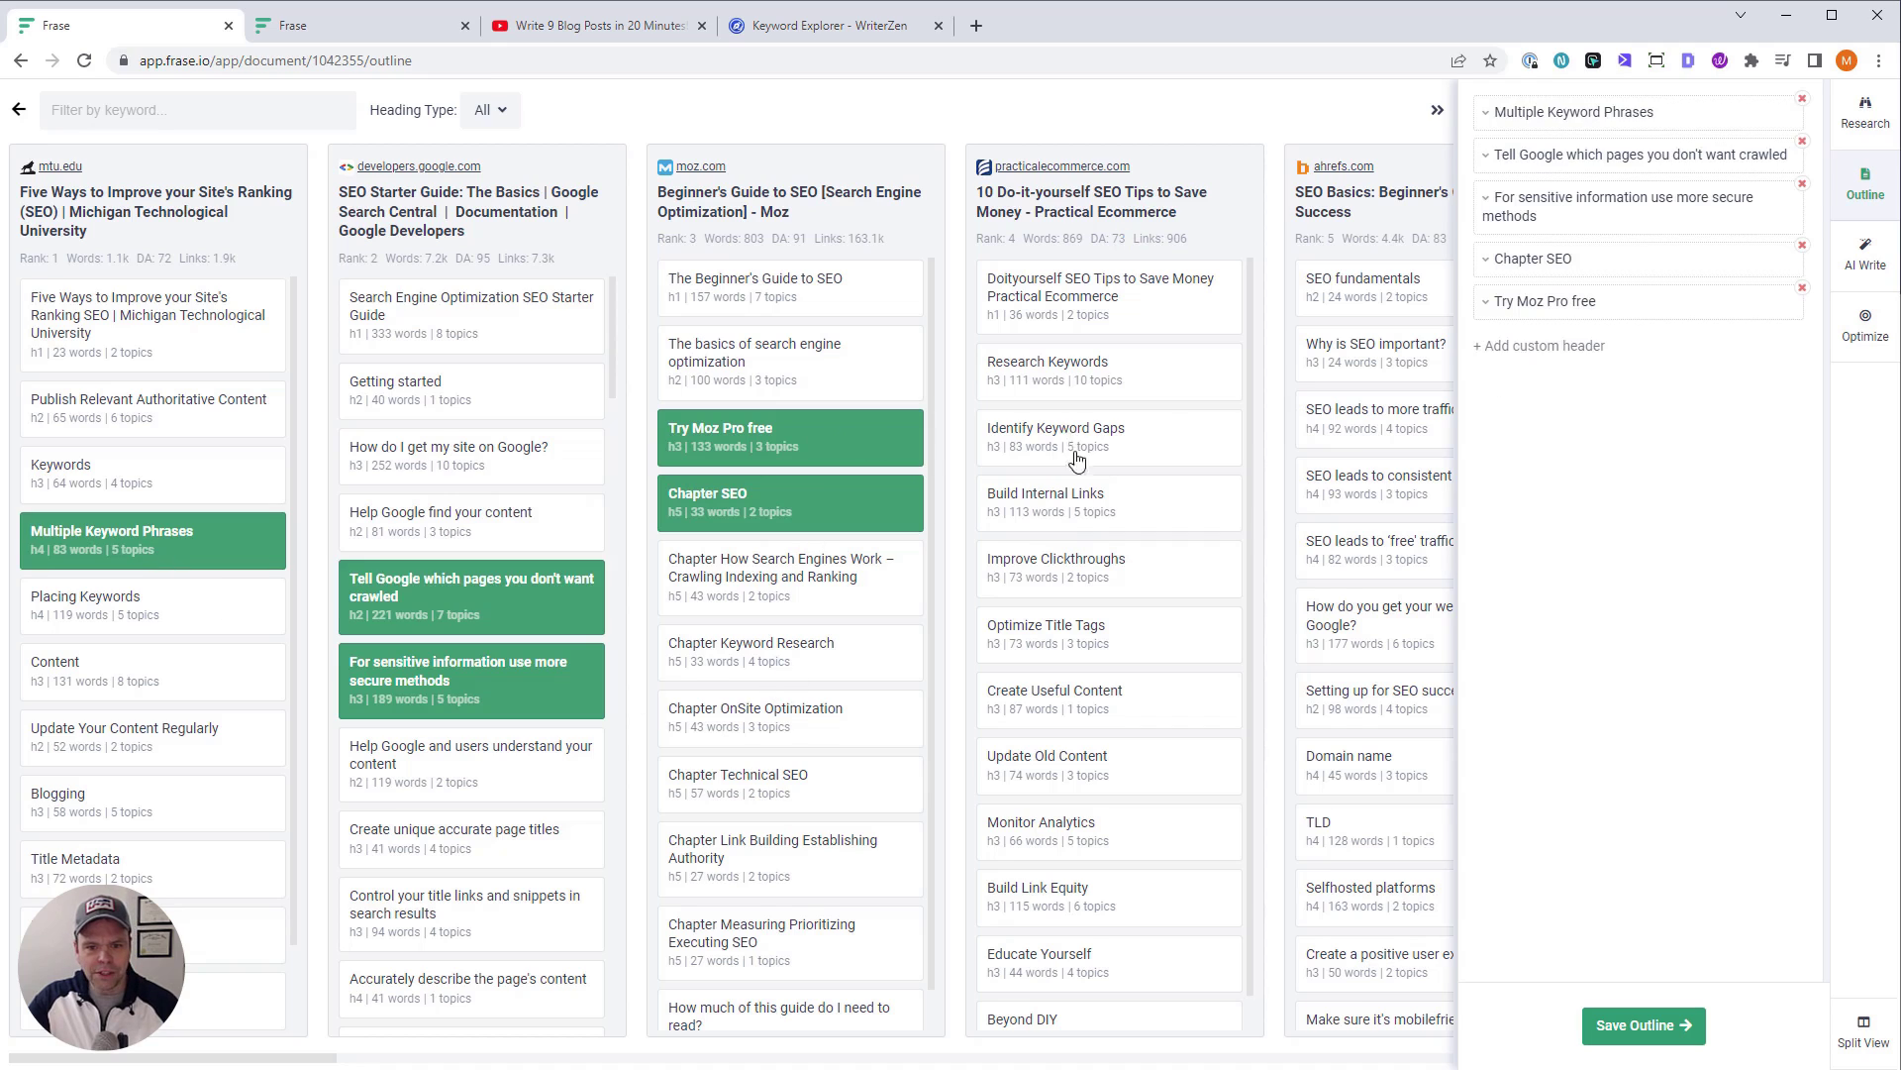
left_click(1071, 435)
left_click(1089, 700)
left_click(1125, 834)
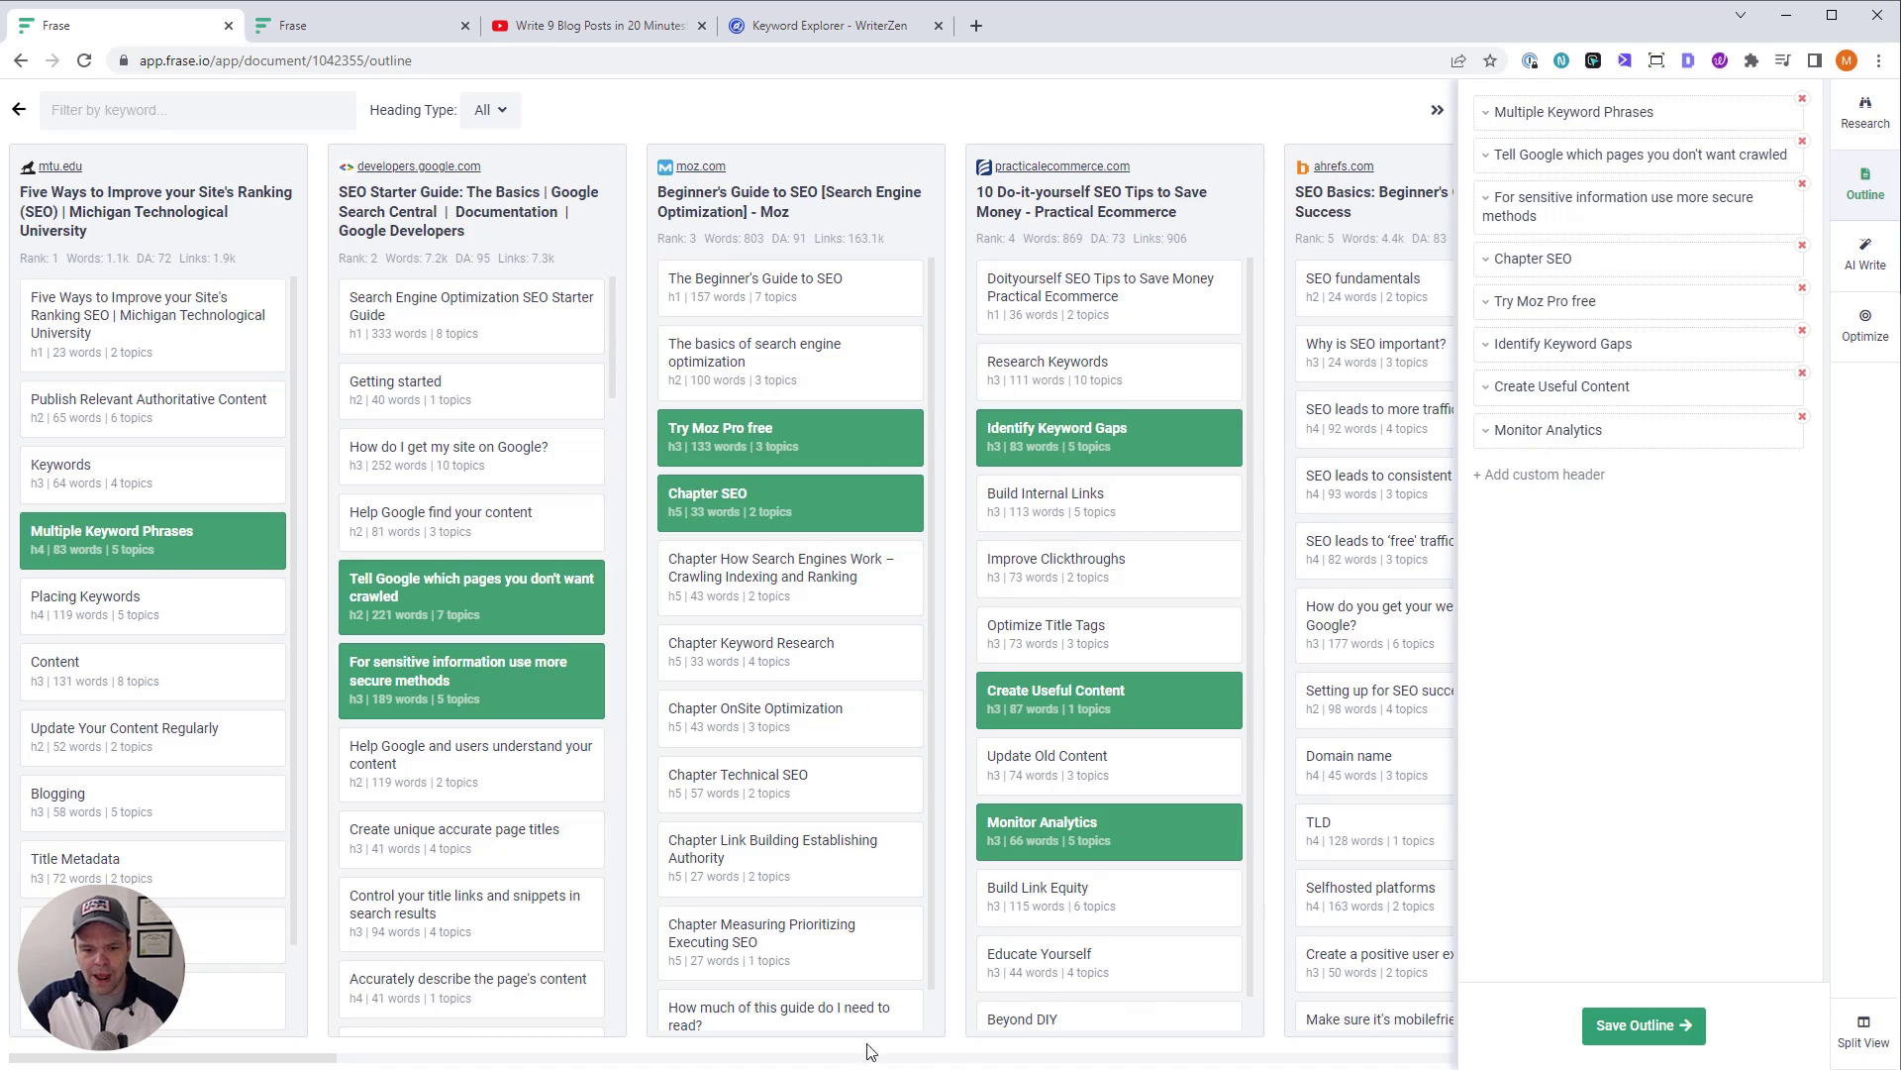
left_click_drag(369, 1063, 1424, 1062)
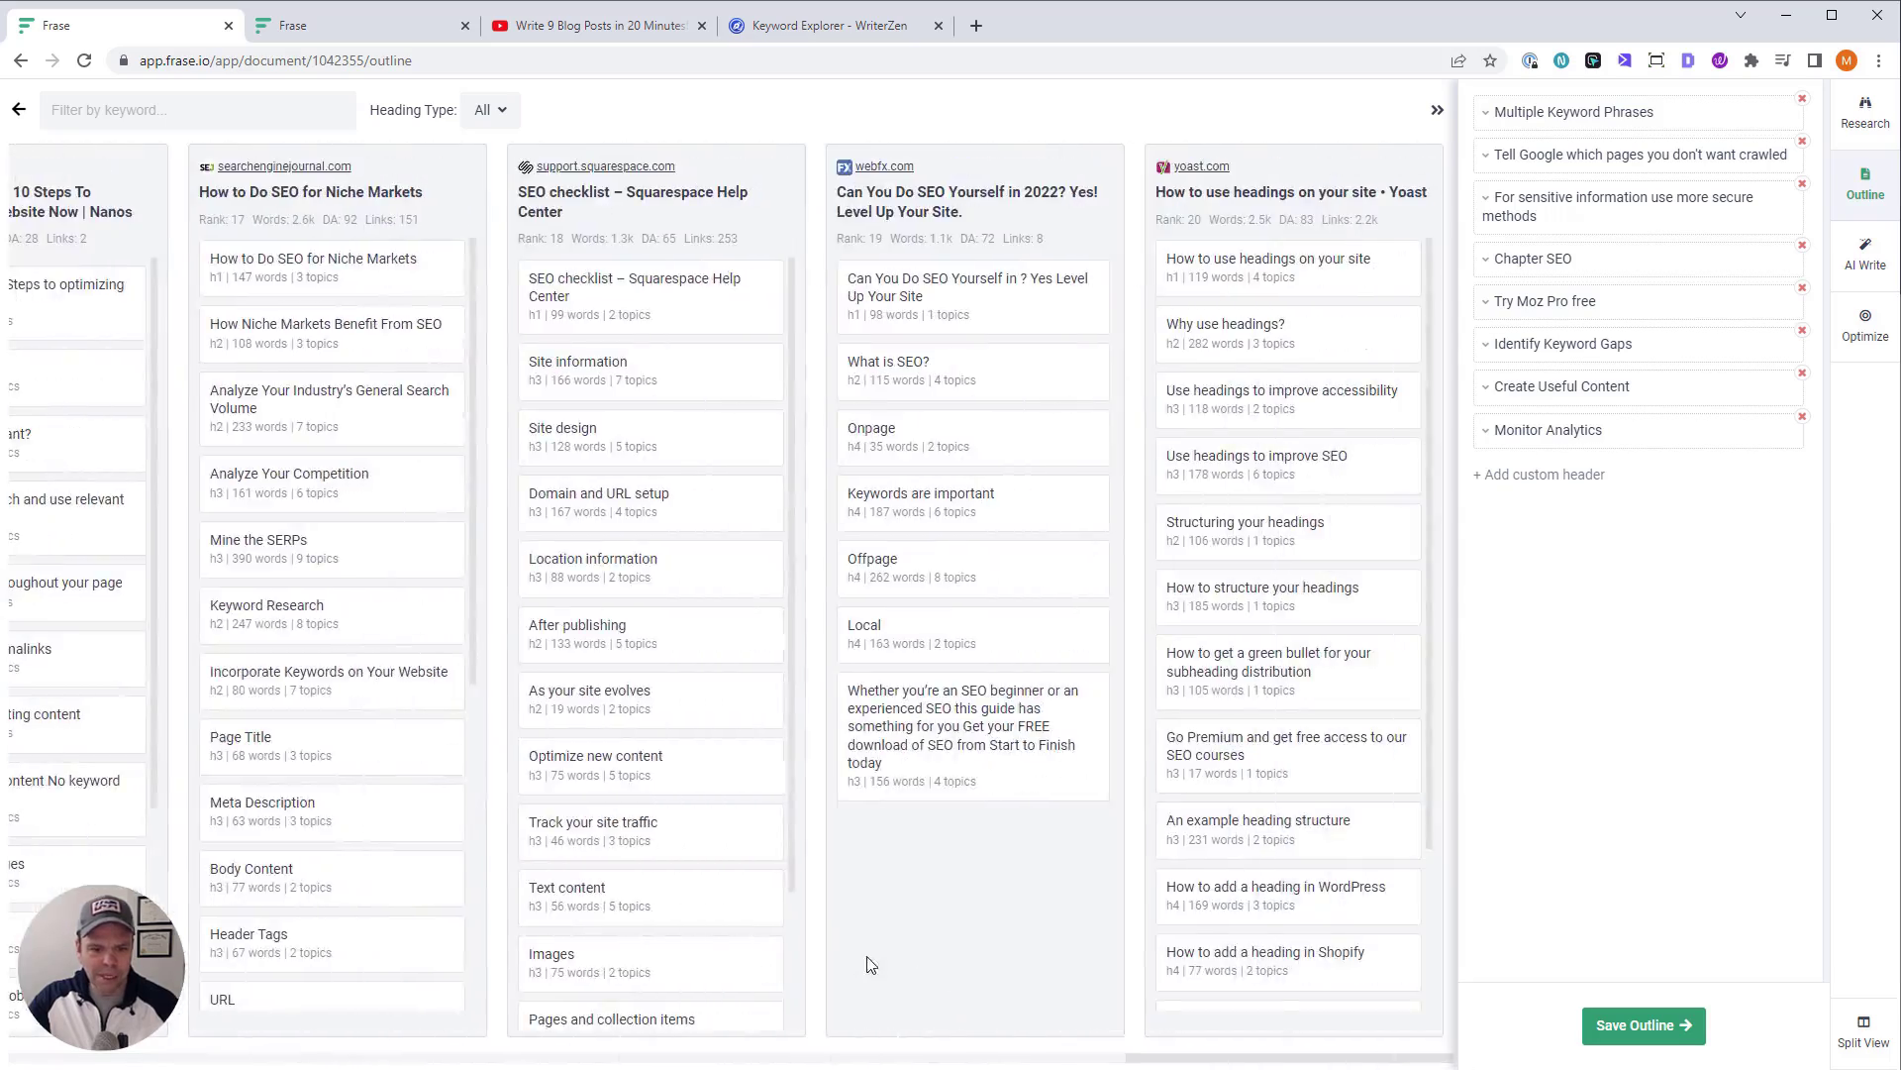
scroll(1218, 912, "down", 2)
scroll(688, 856, "down", 1)
scroll(693, 872, "down", 2)
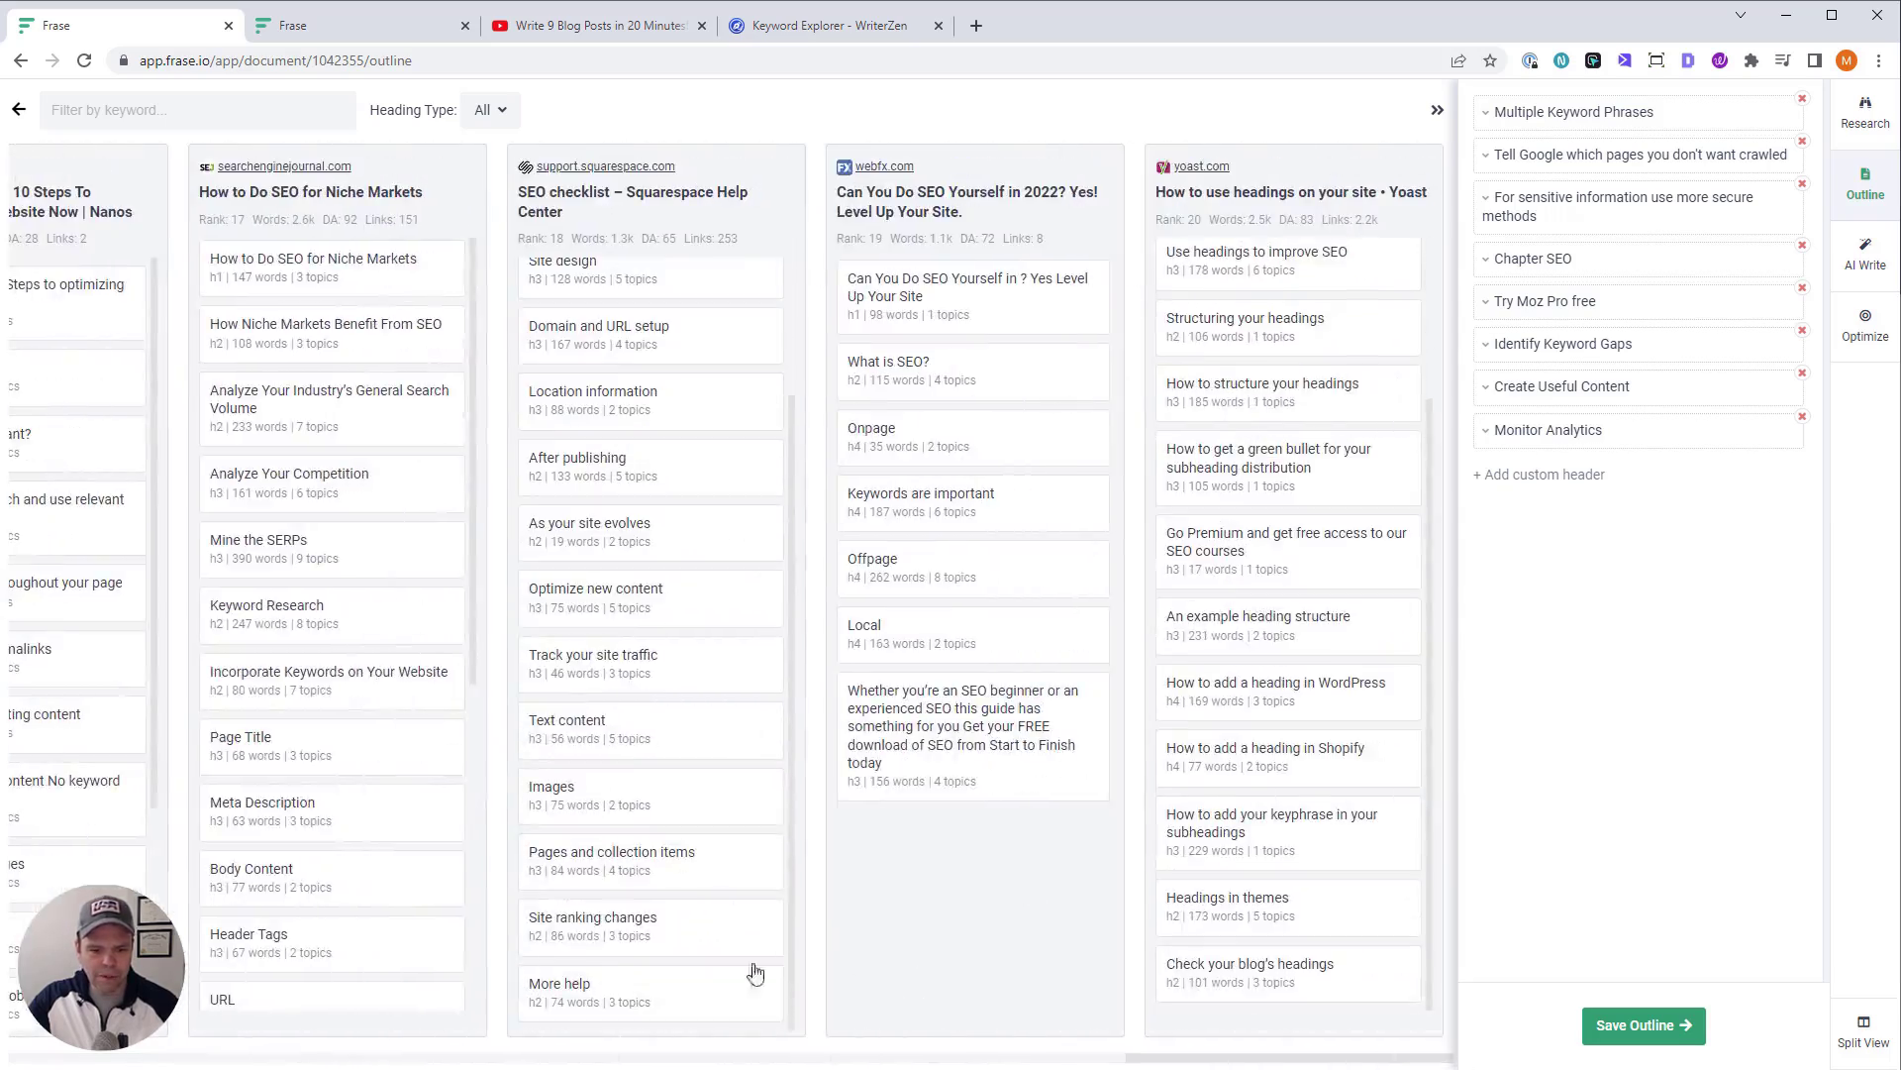
left_click_drag(1178, 1062, 59, 1059)
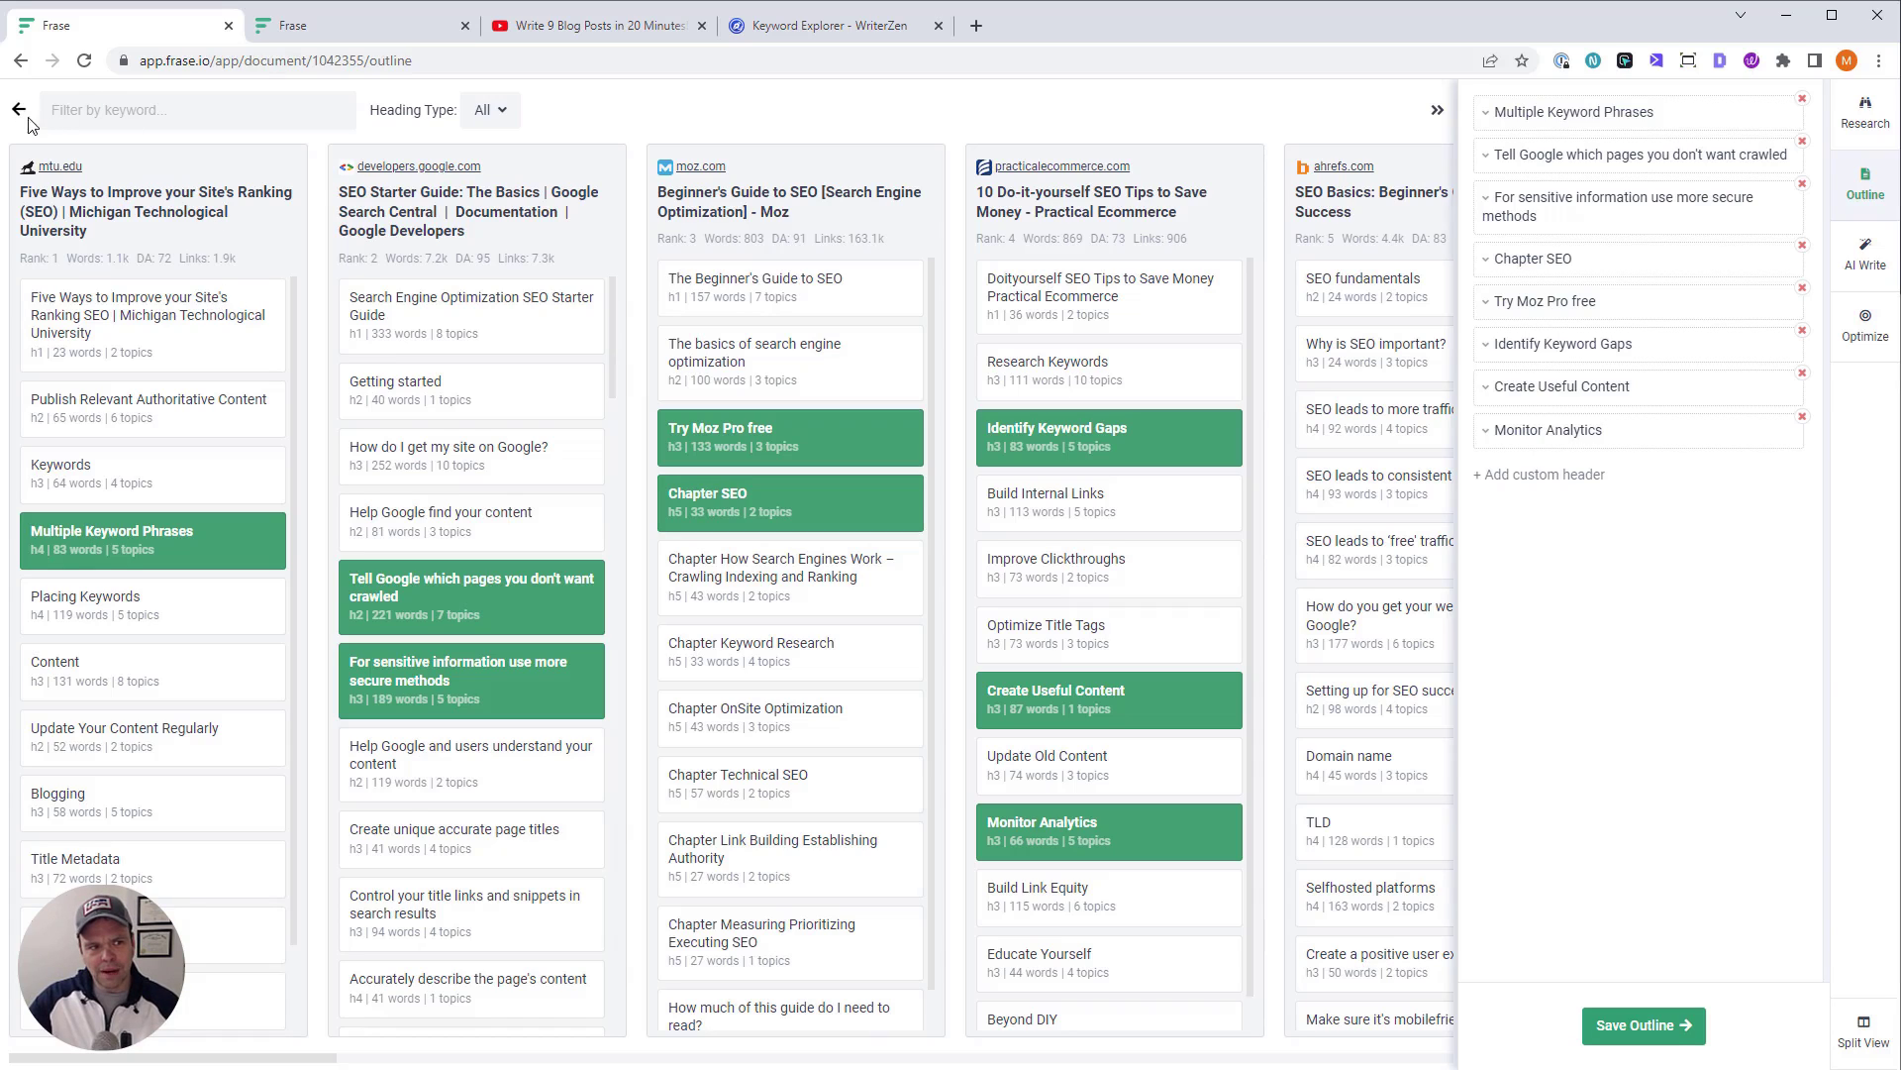
Leave the outline, search Google for 'wood' in a new tab, and scan the results
left_click(20, 113)
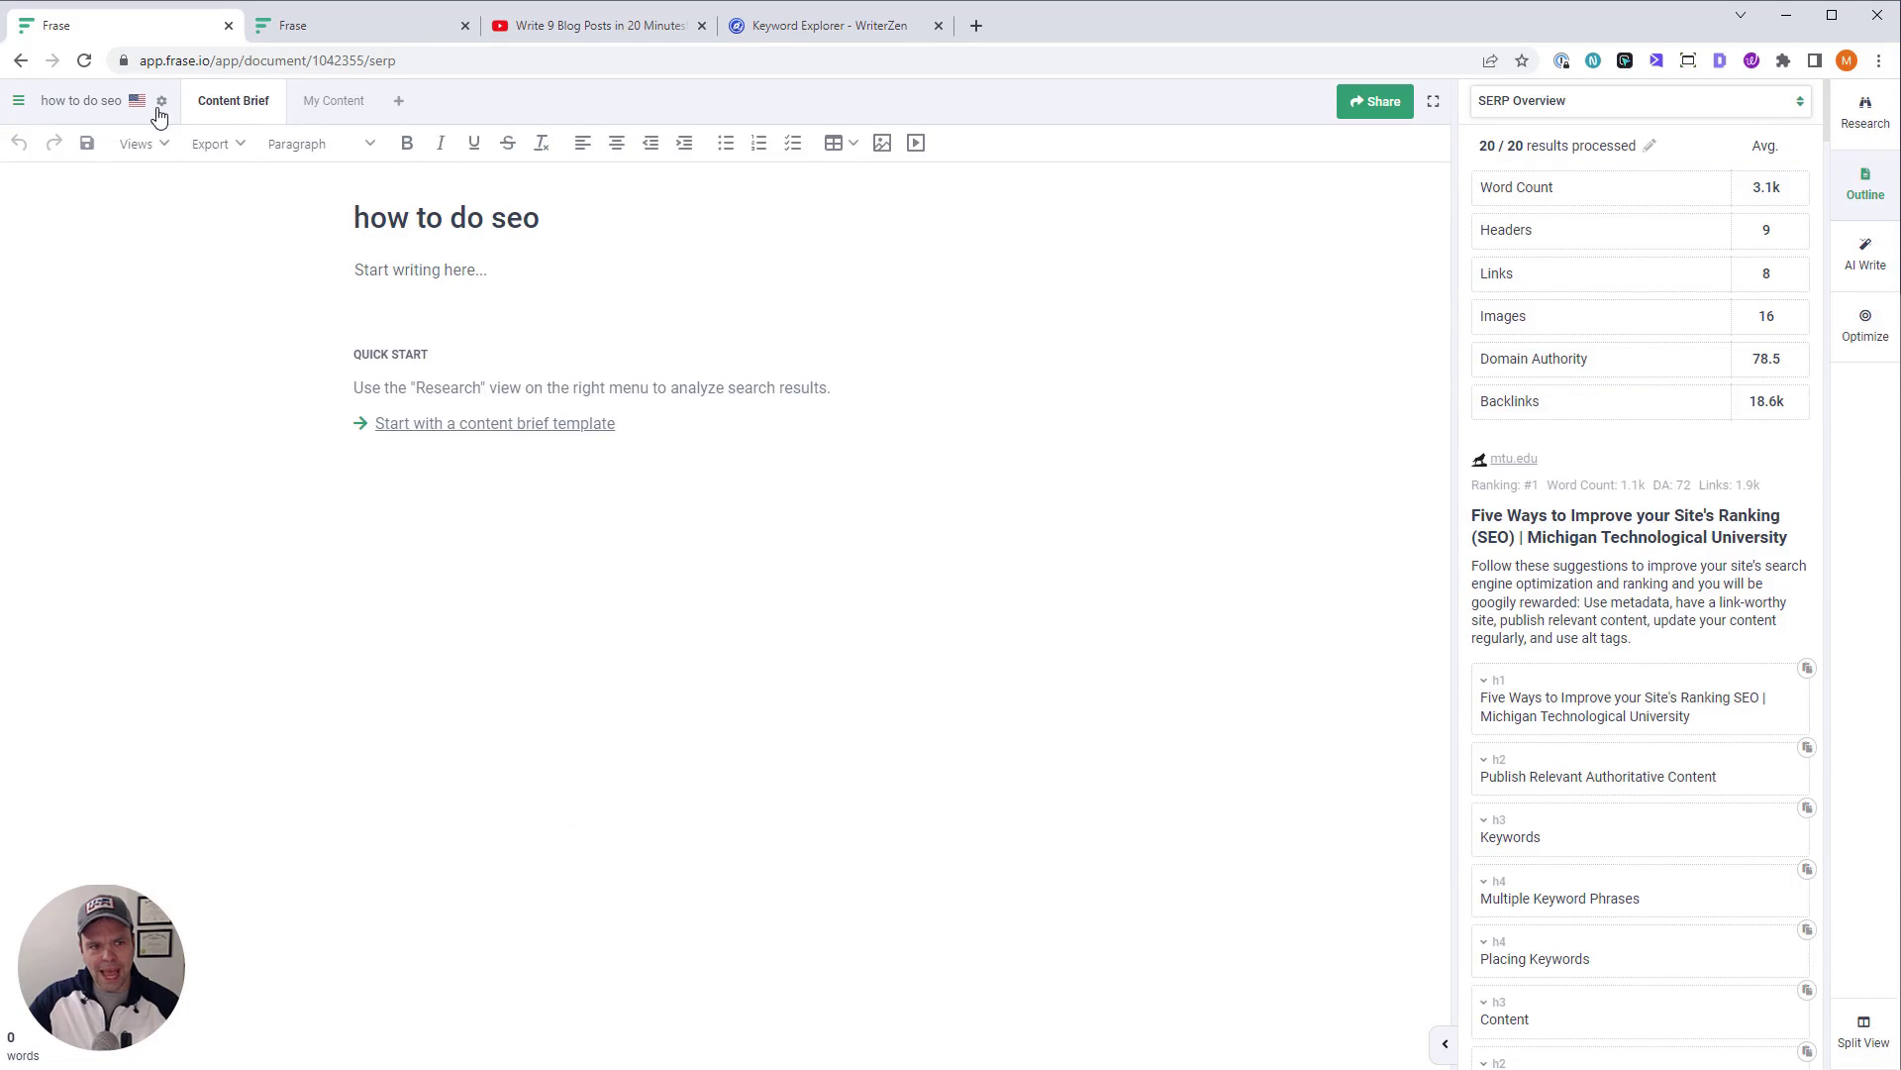
left_click(977, 25)
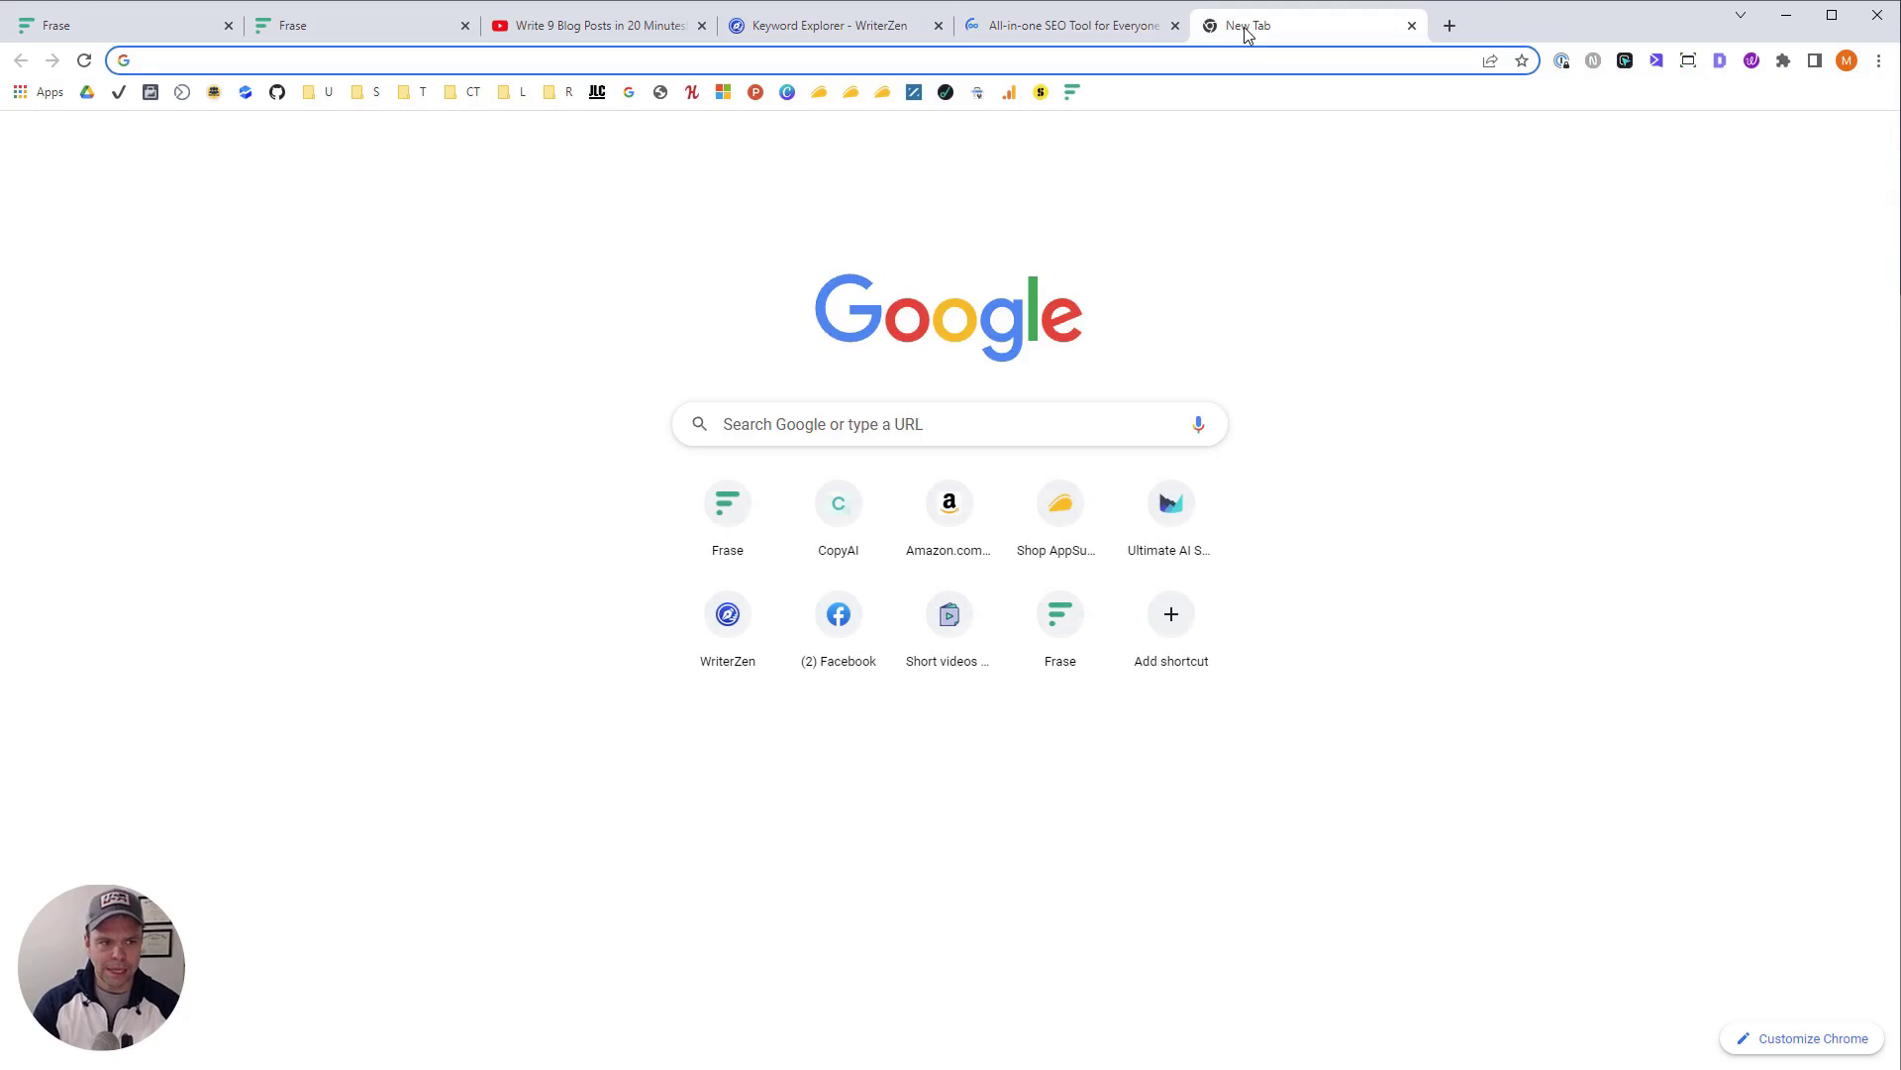
type("wood")
key("Return")
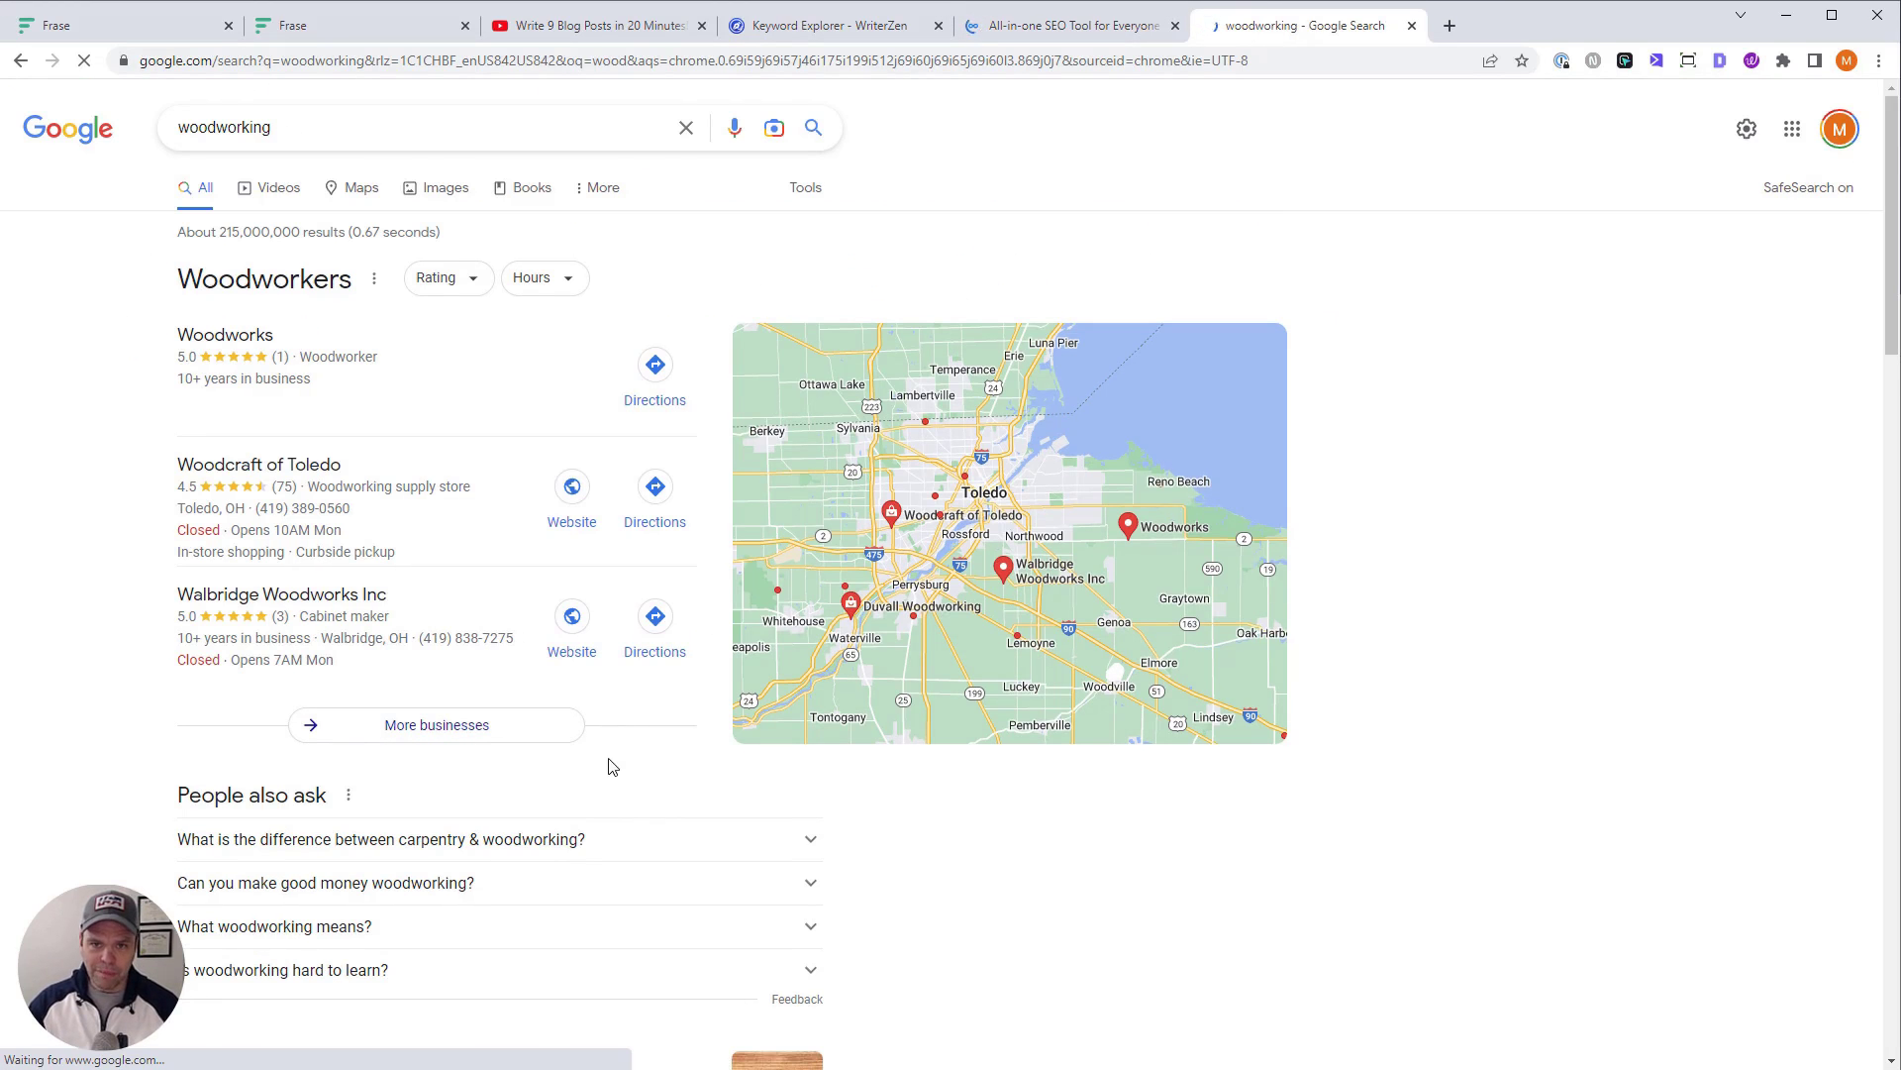
scroll(644, 757, "down", 4)
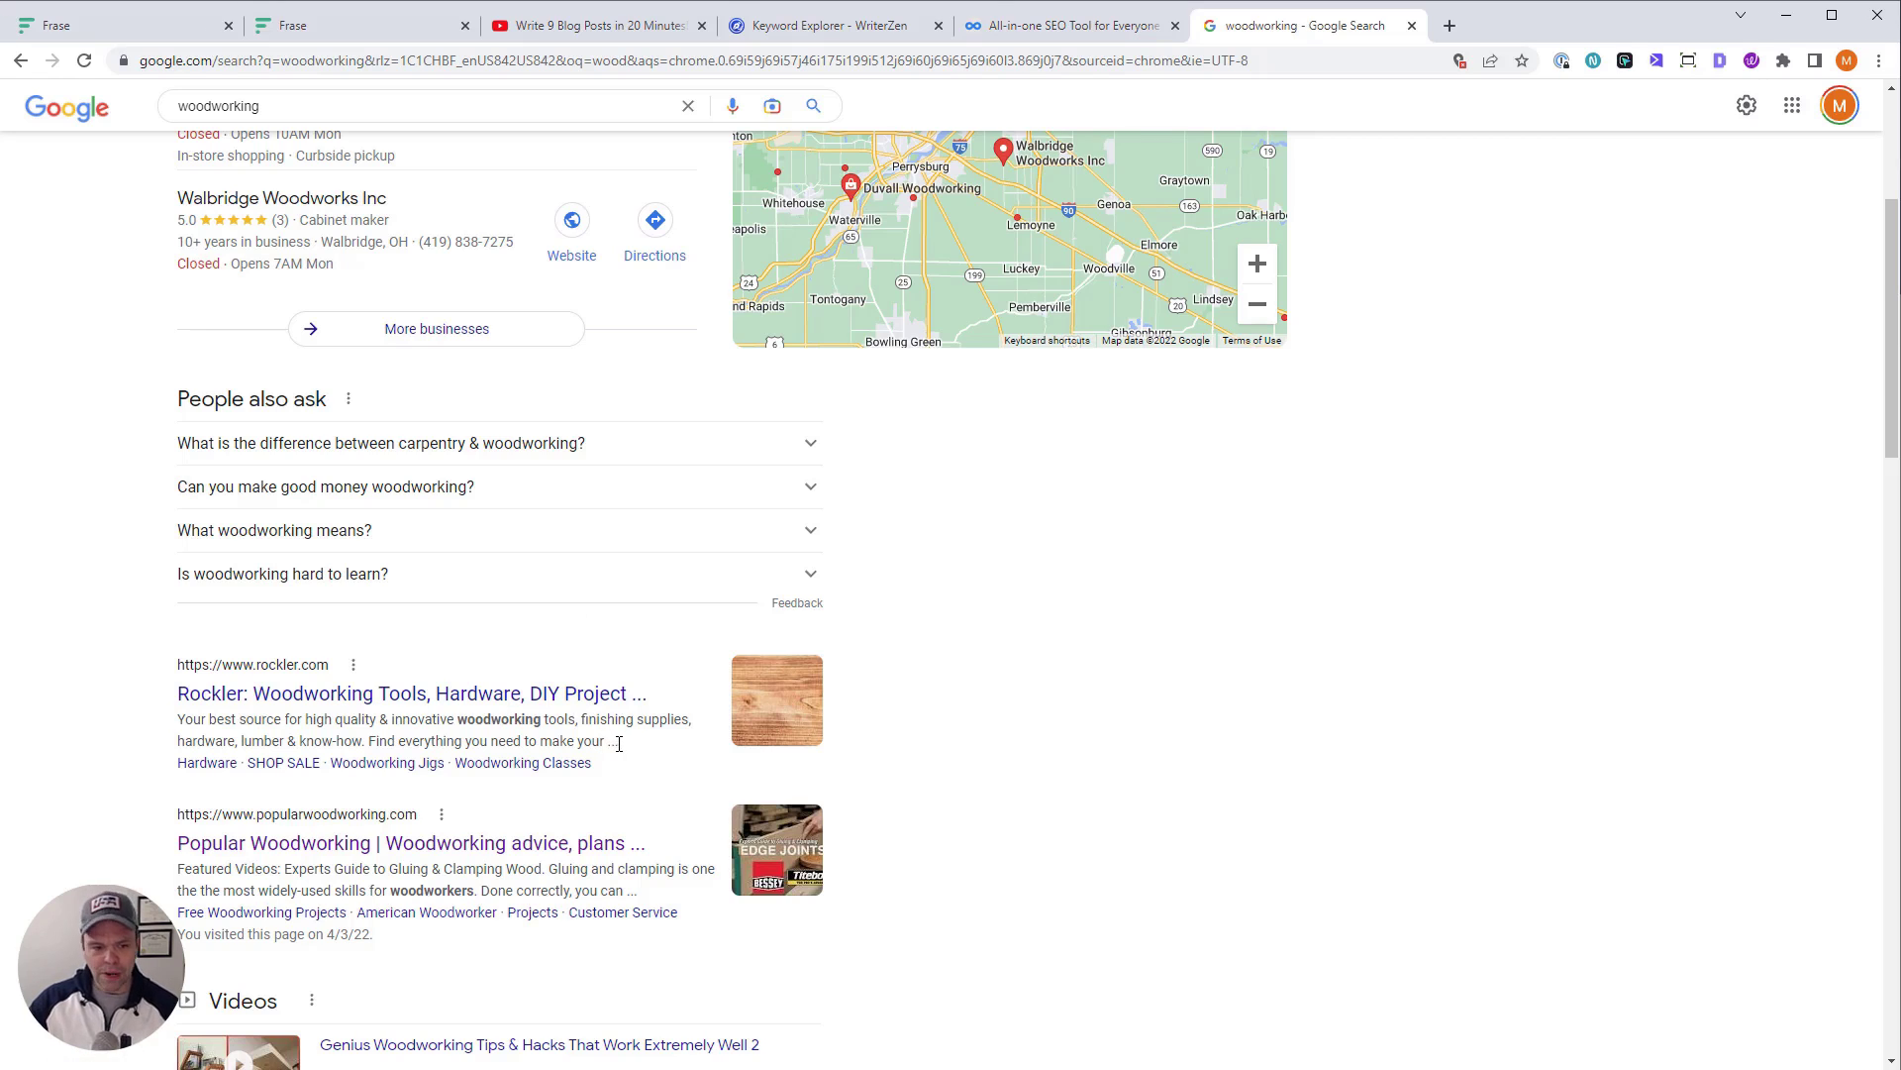
left_click(966, 28)
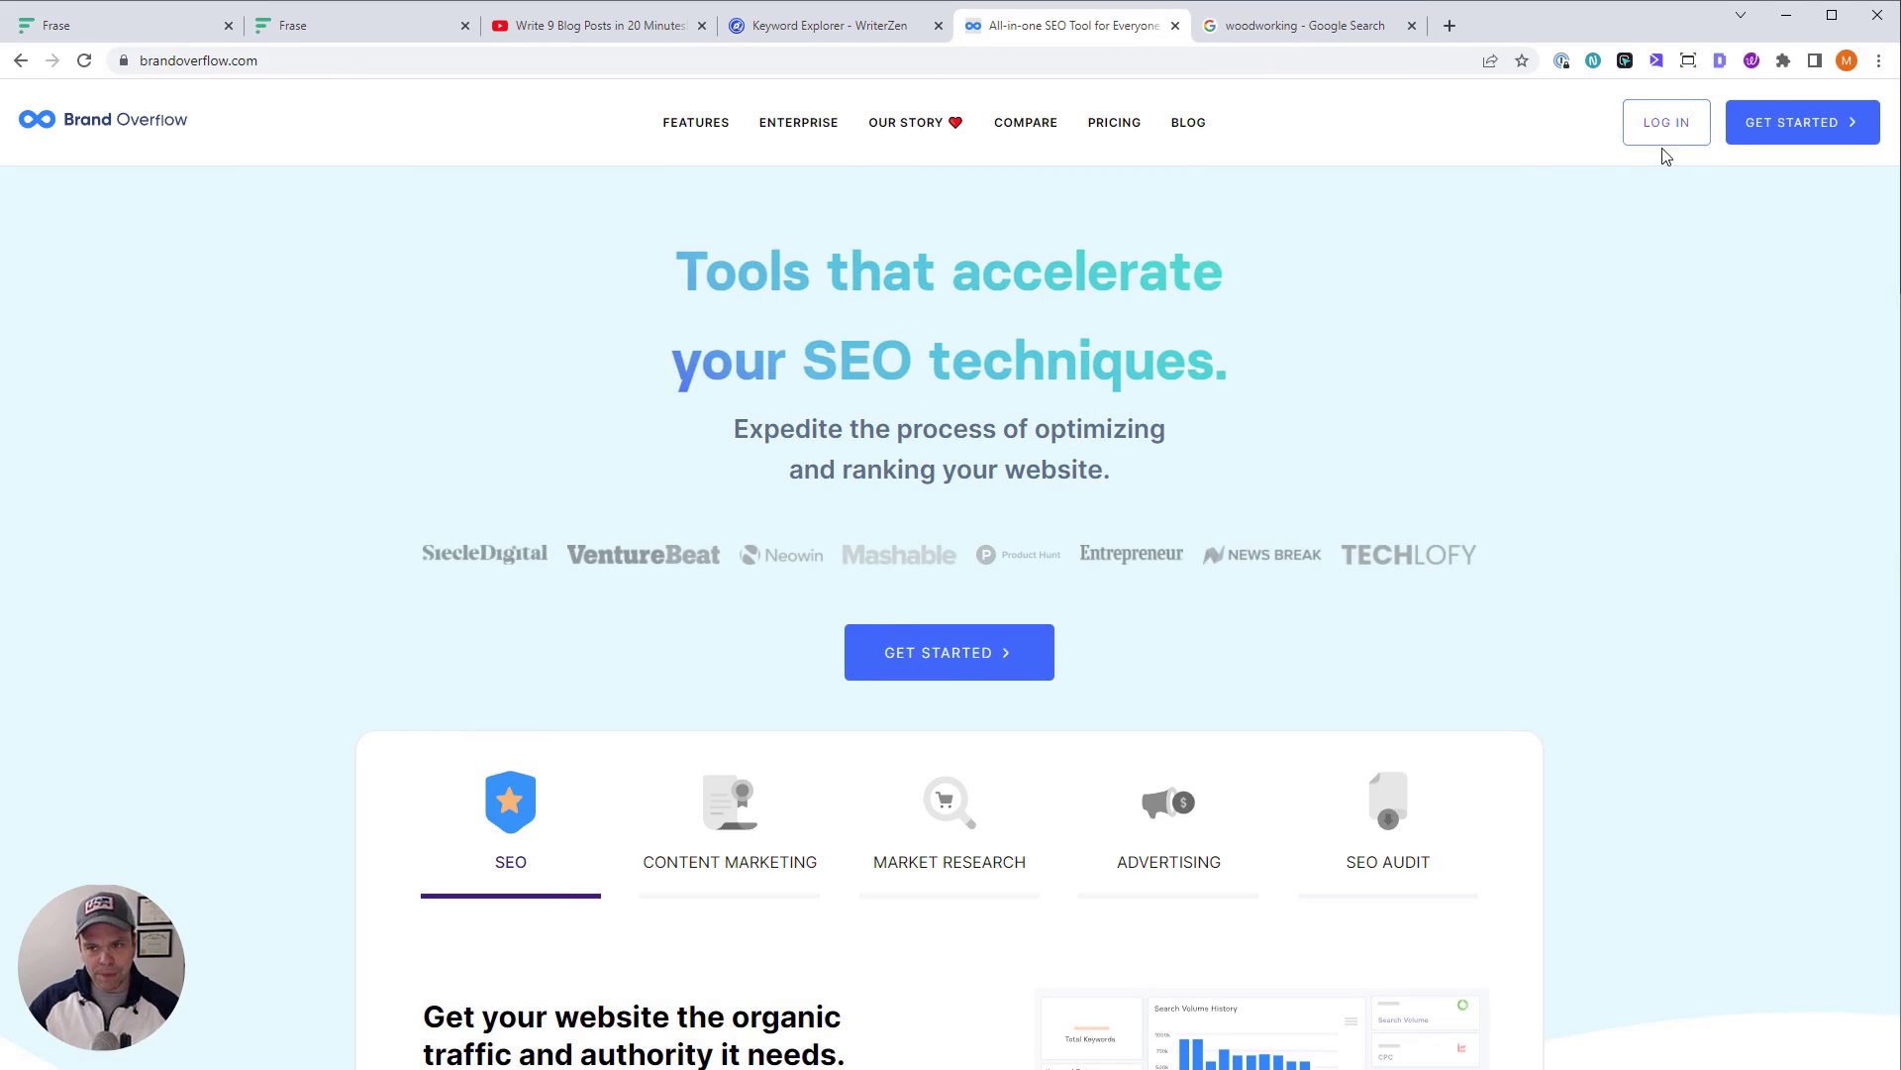
Open Brand Overflow's Ranked Keywords report for popularwoodworking.com, sorted by highest search volume
left_click(1670, 144)
left_click(1150, 26)
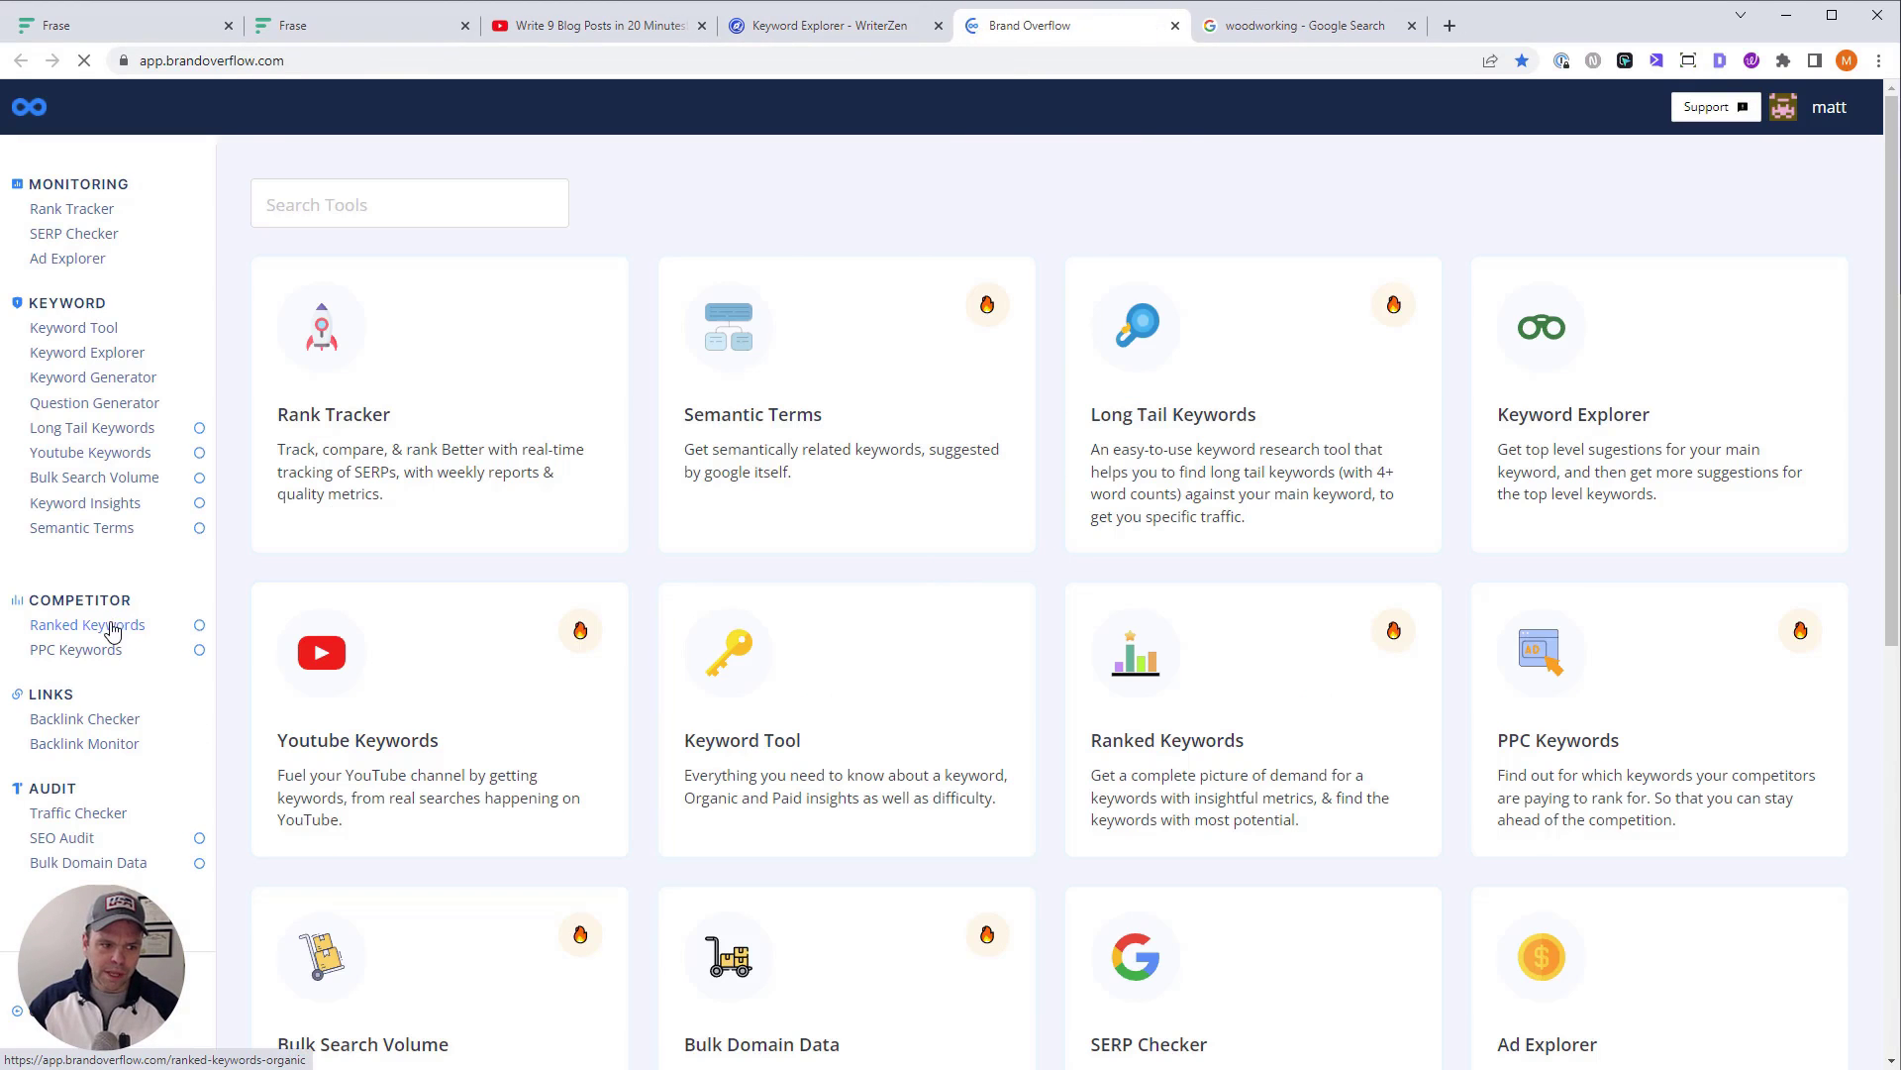
left_click(112, 628)
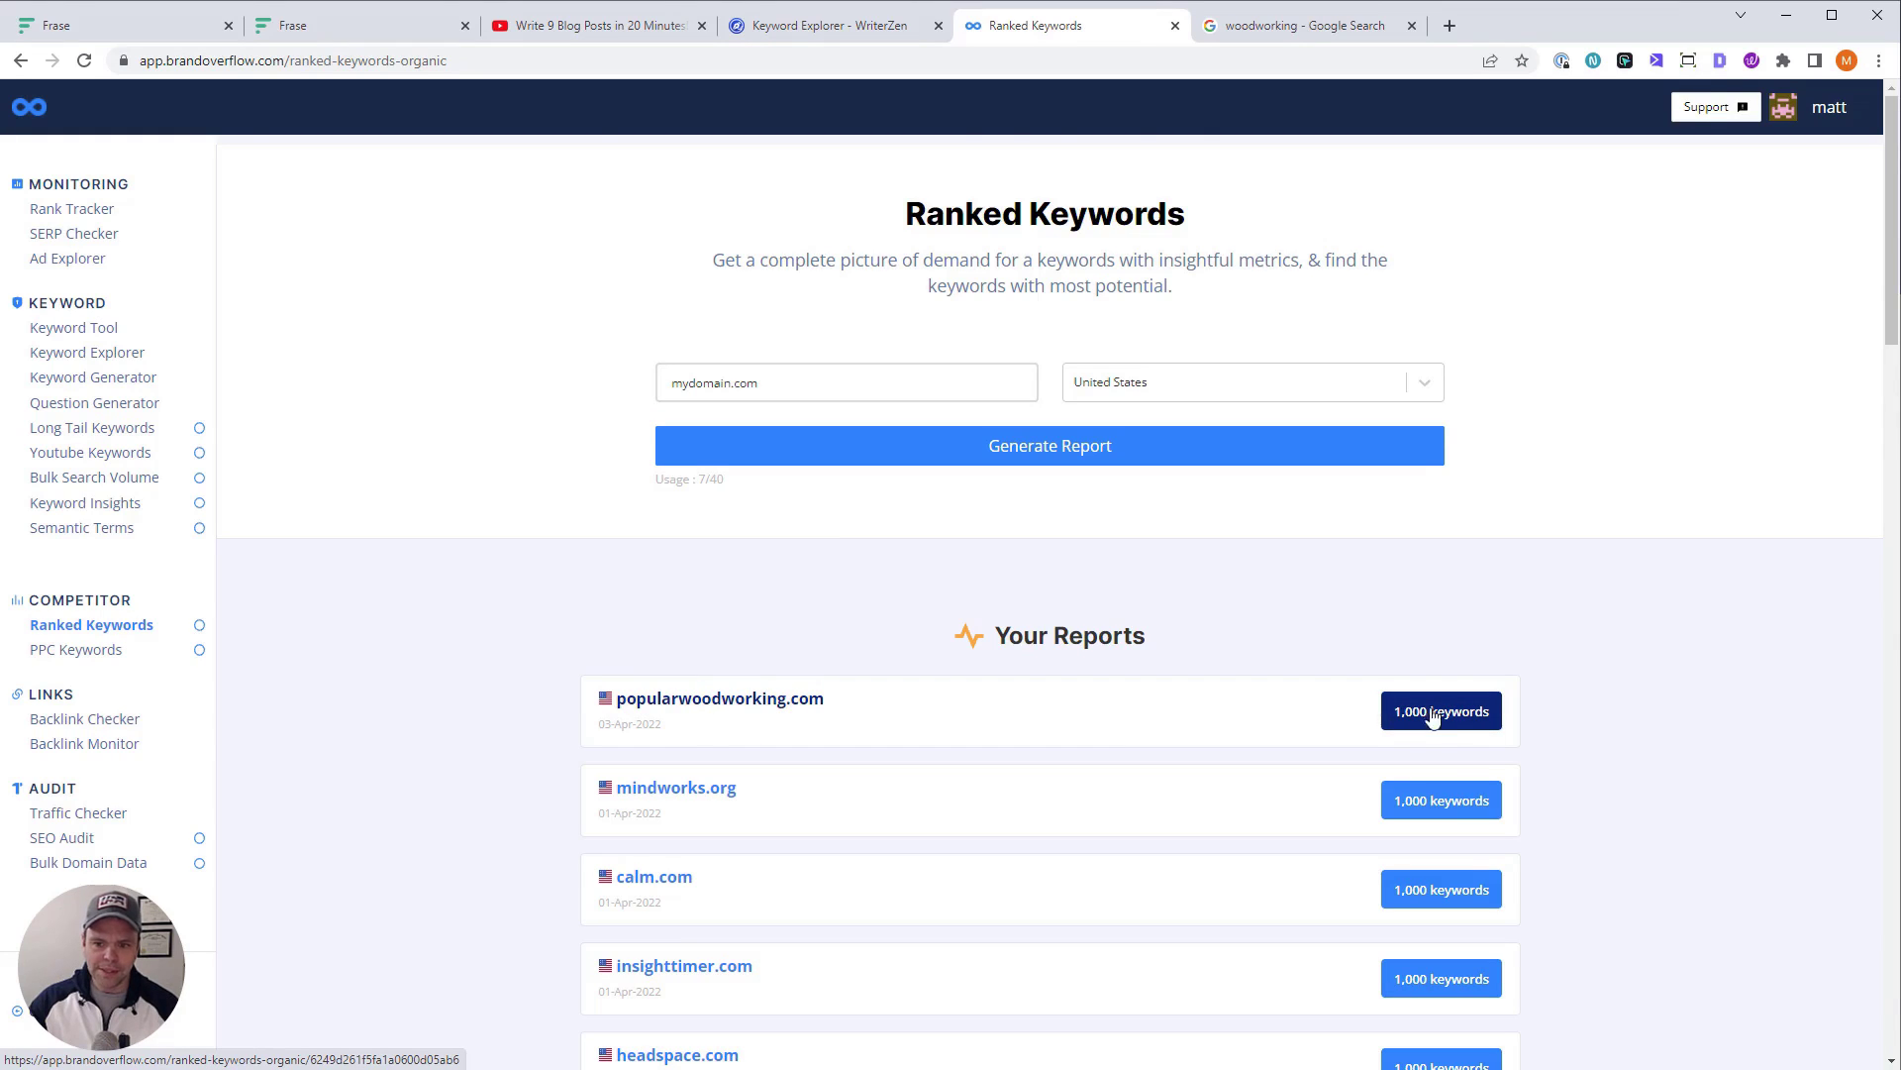
left_click(802, 701)
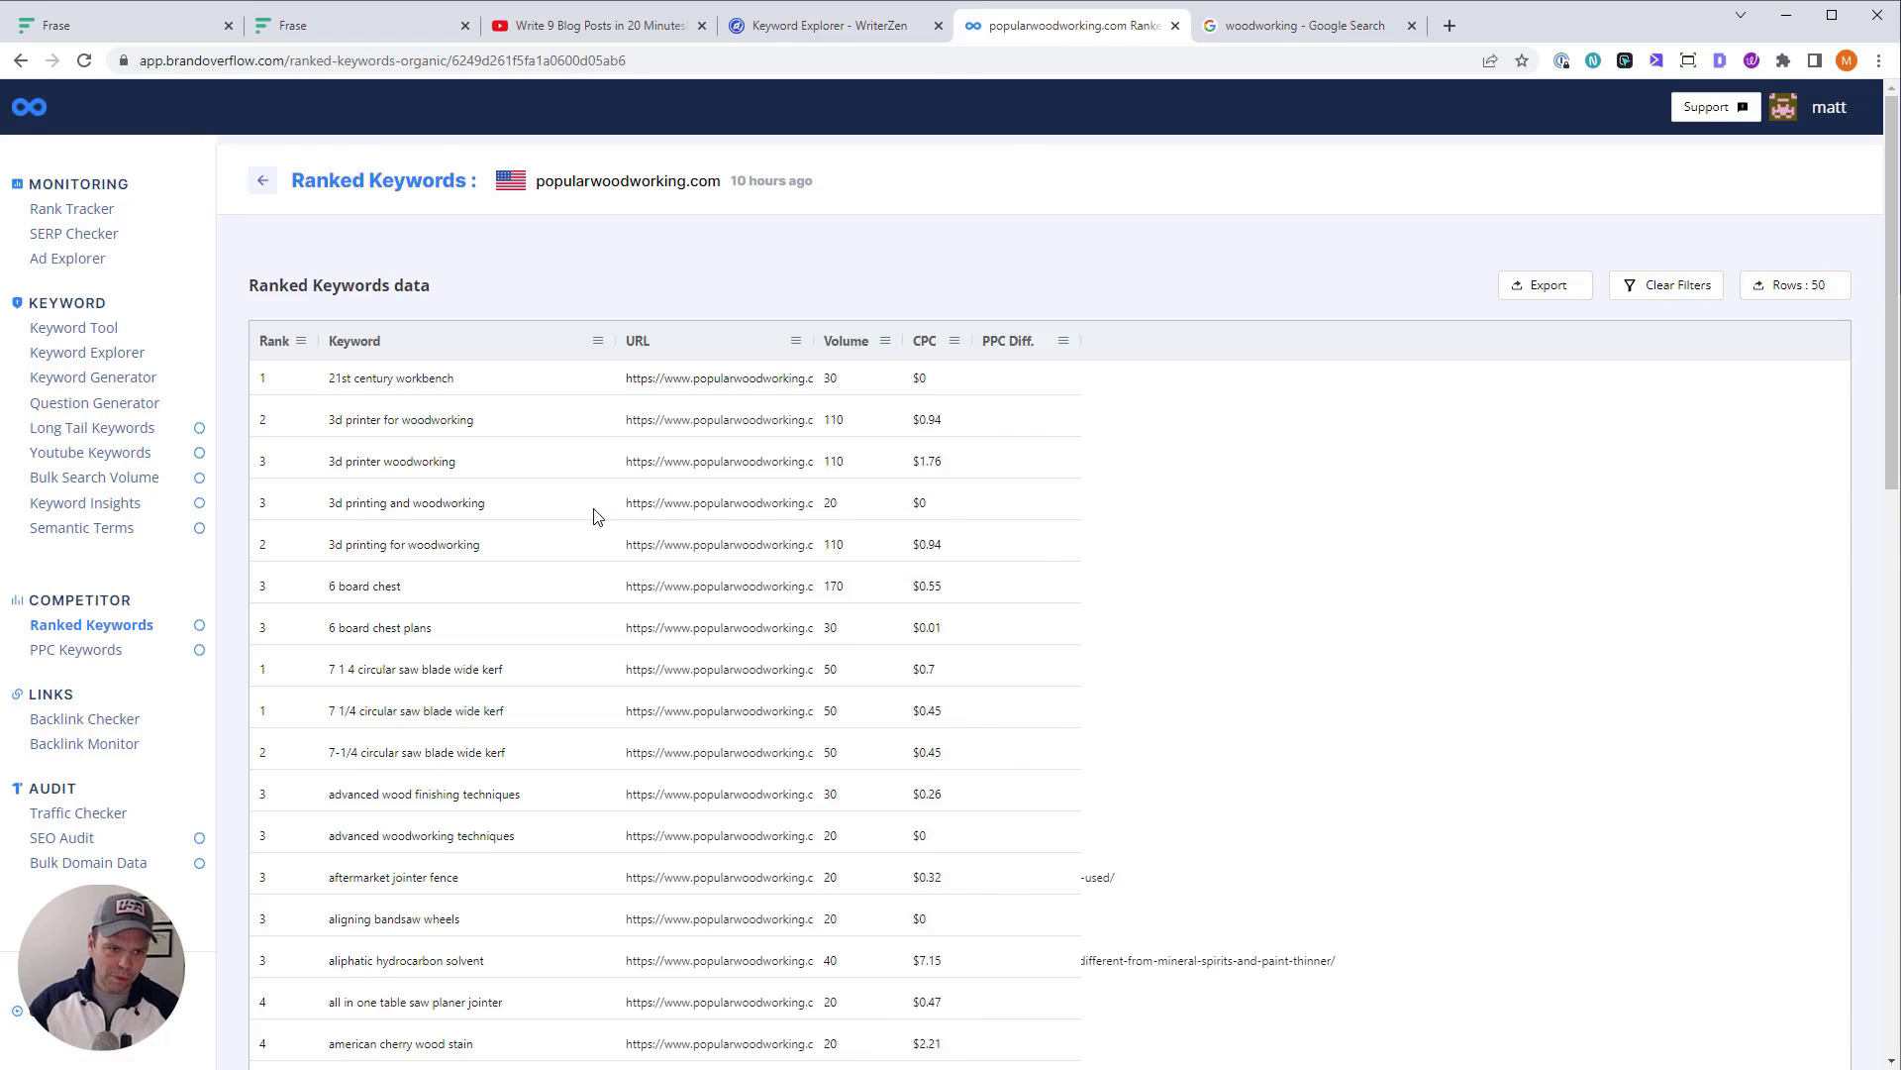
left_click(1614, 342)
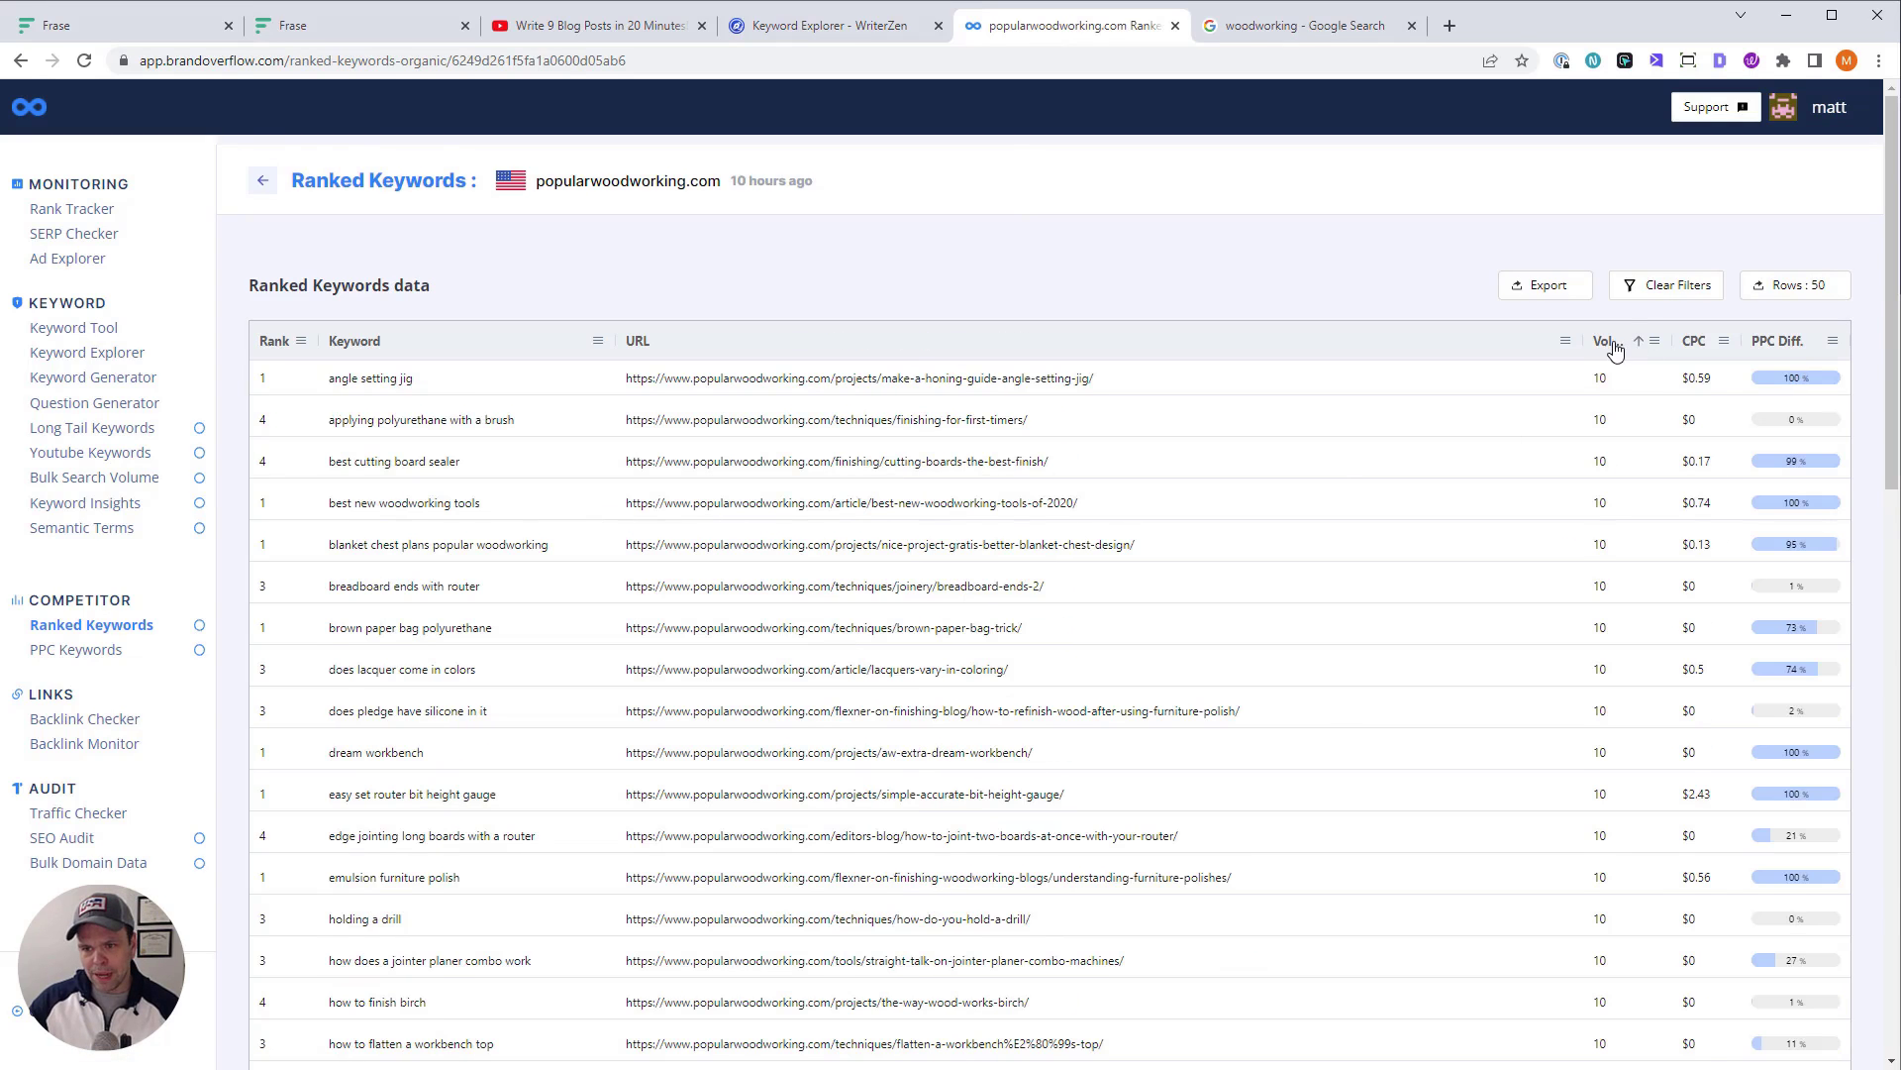
left_click(1614, 342)
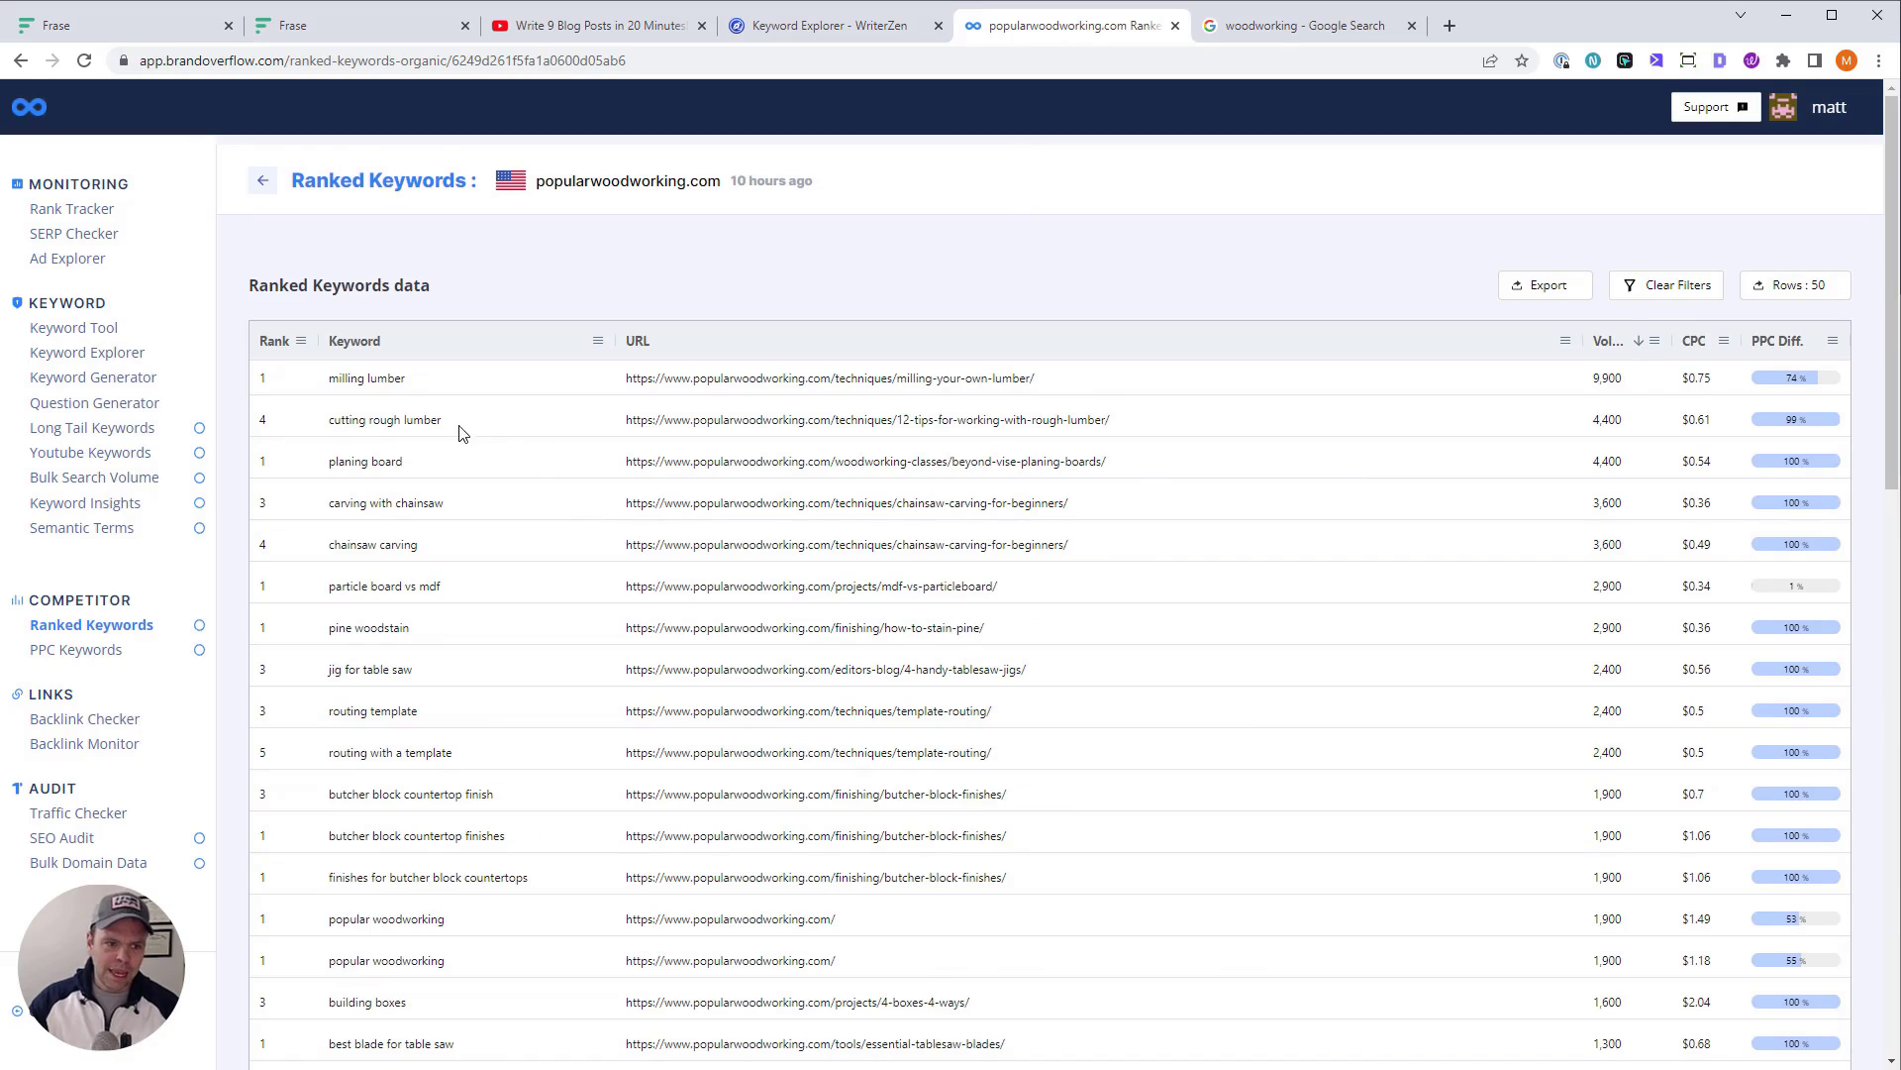
Highlight the keyword cutting rough lumber and its 4,400 search volume
left_click_drag(329, 422, 453, 426)
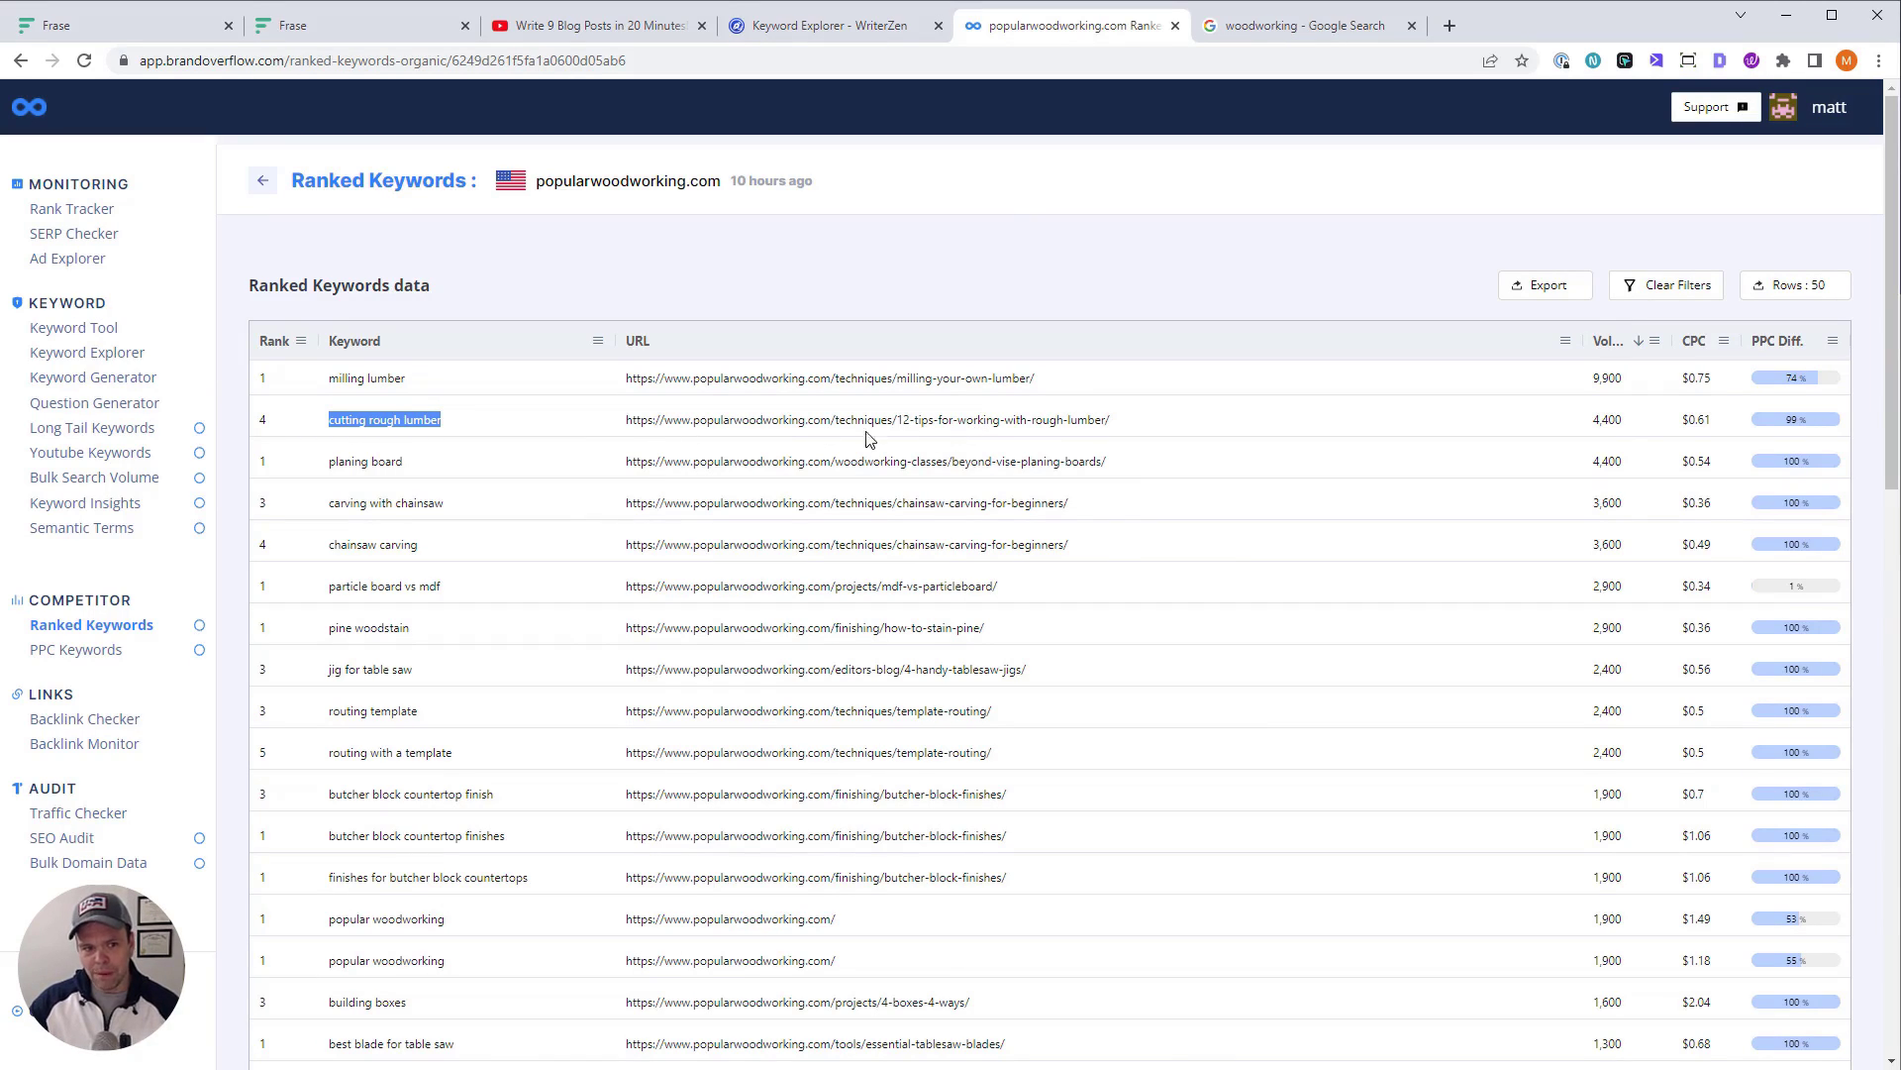
left_click_drag(461, 426, 331, 424)
key("ctrl+c")
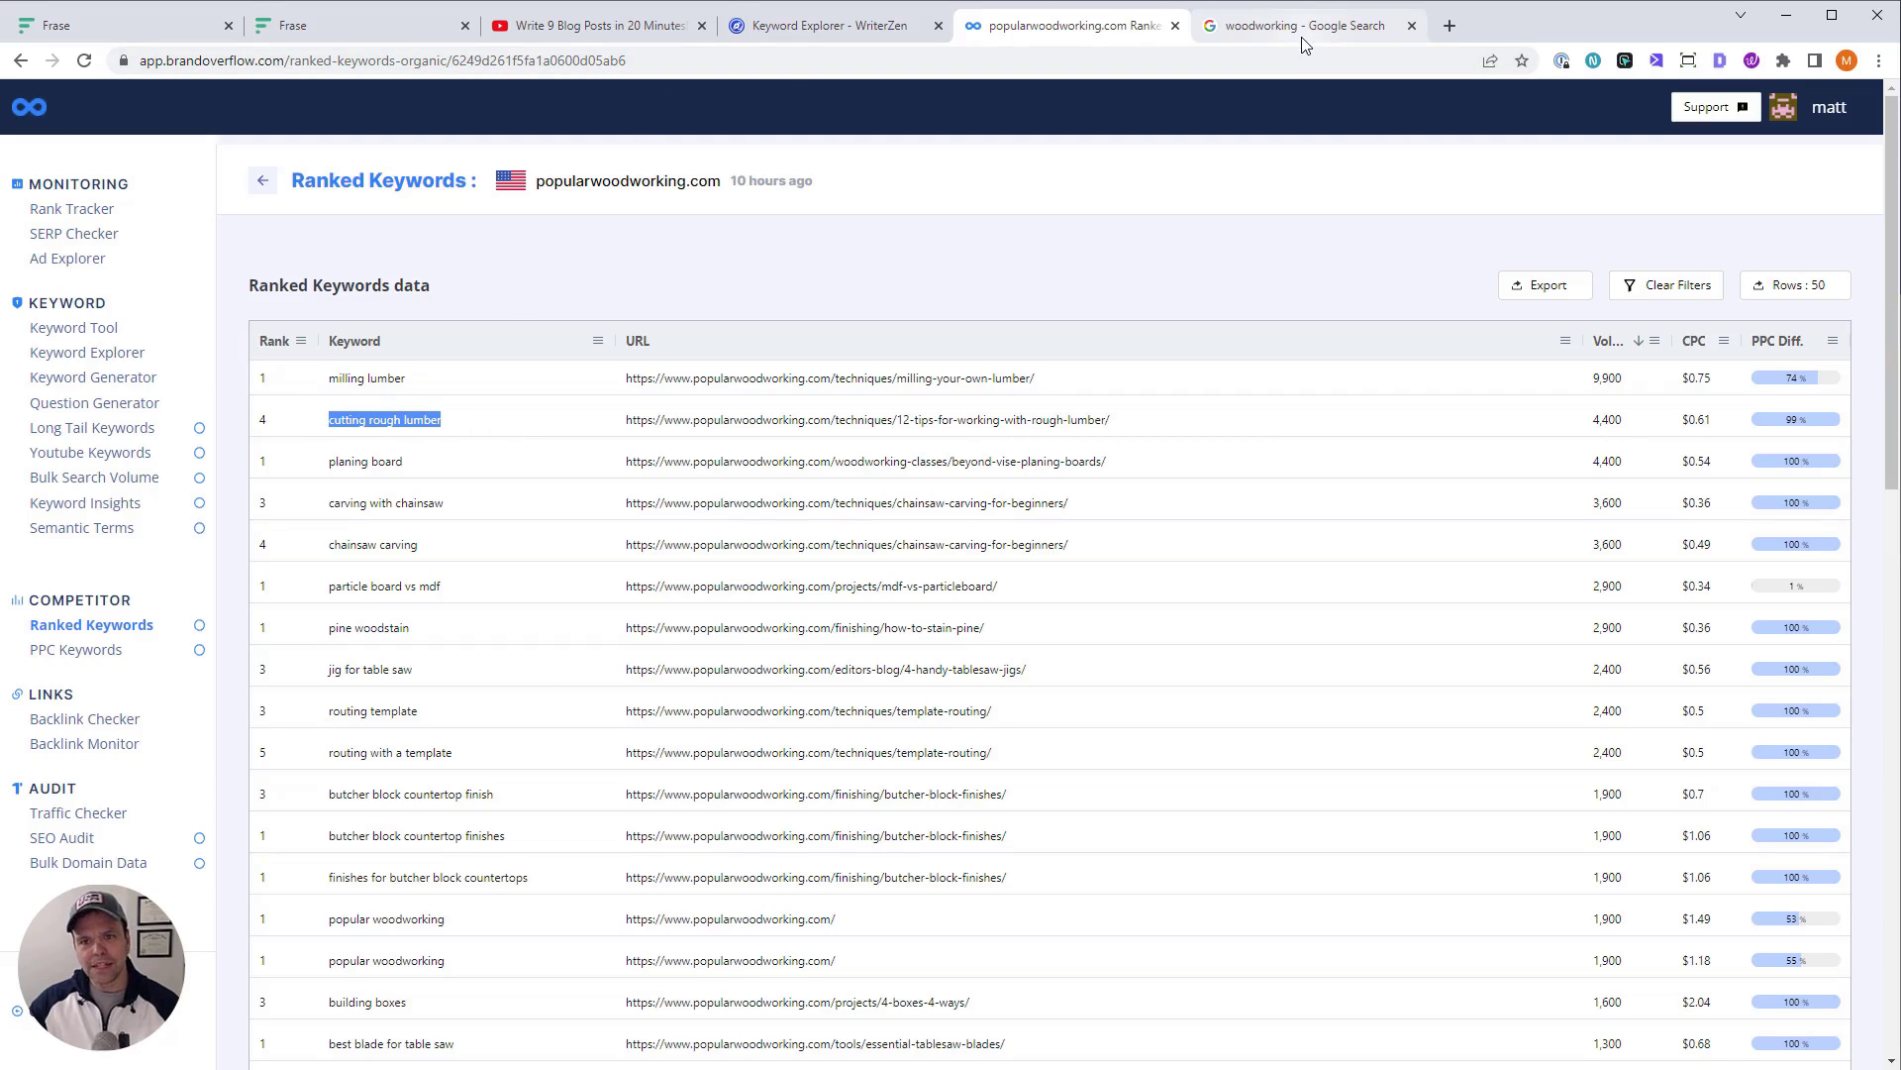
left_click_drag(1630, 426, 1587, 425)
left_click(1614, 426)
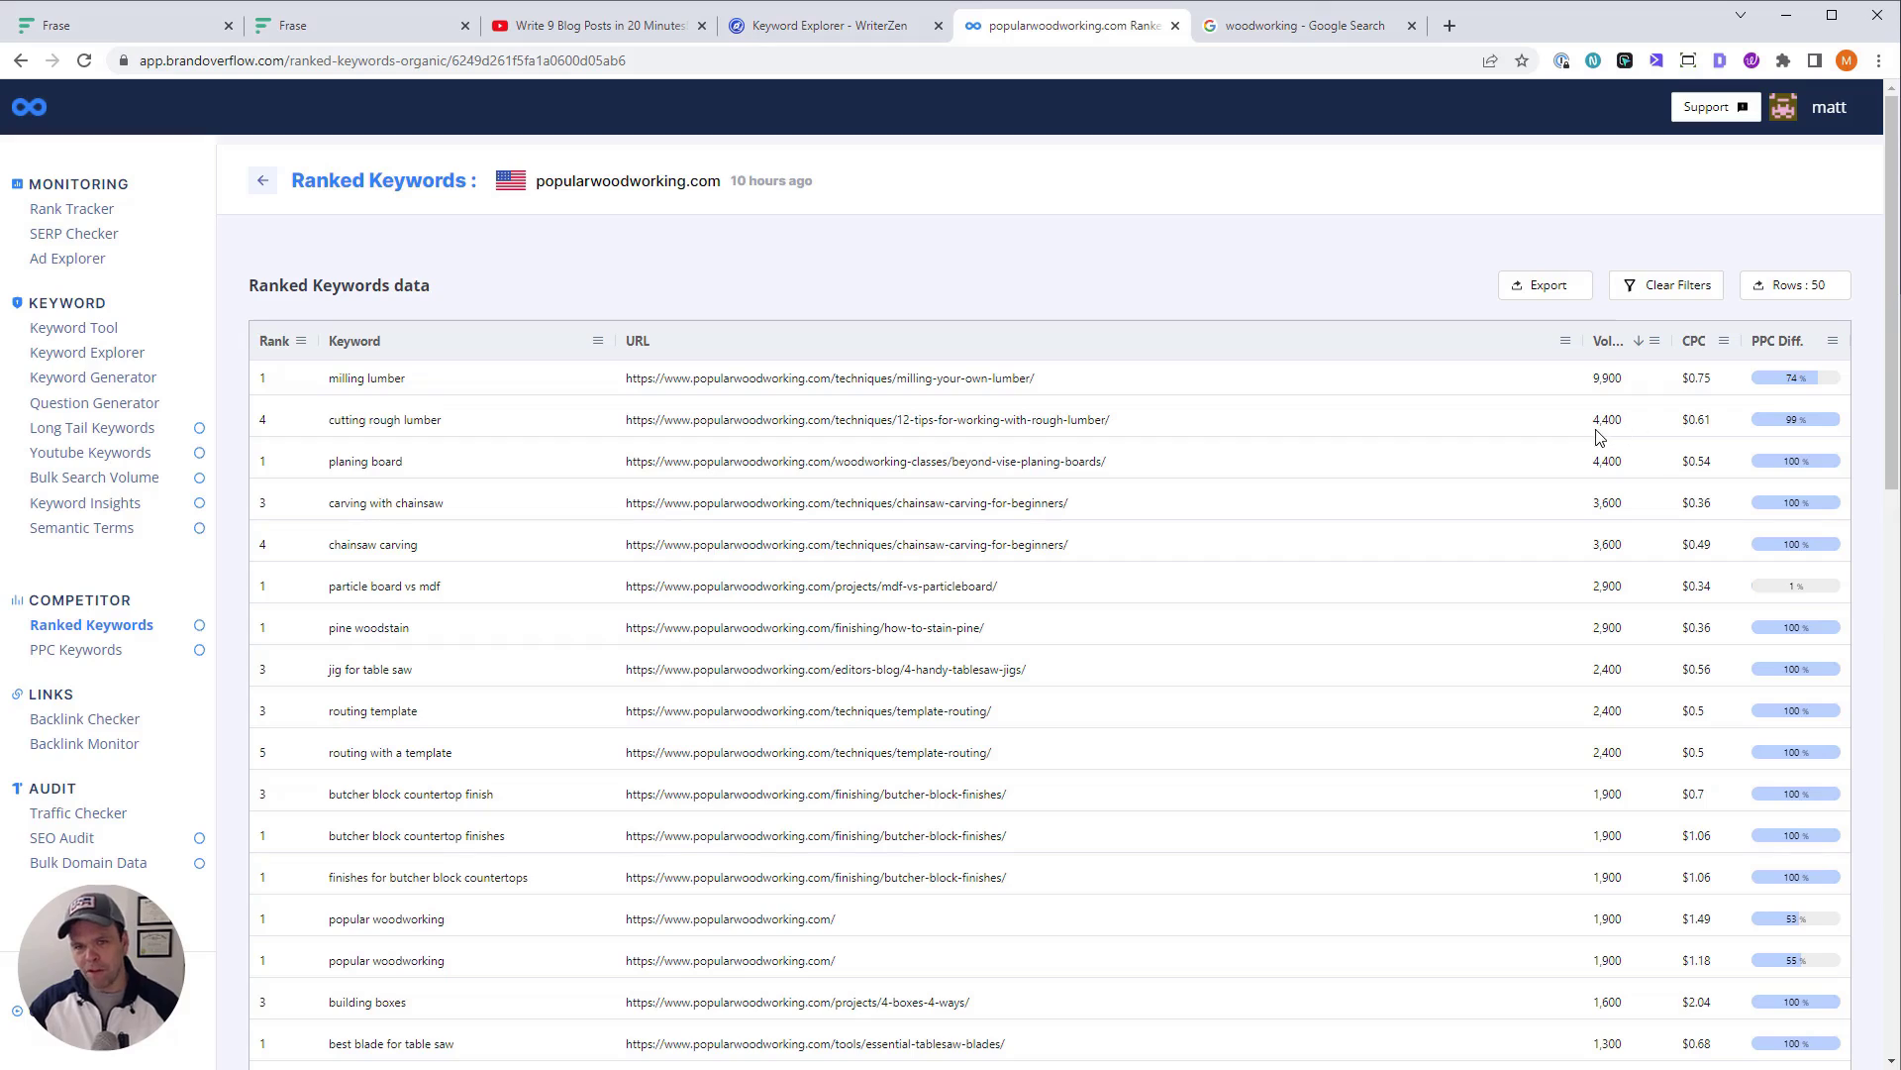
left_click_drag(1593, 426, 1632, 424)
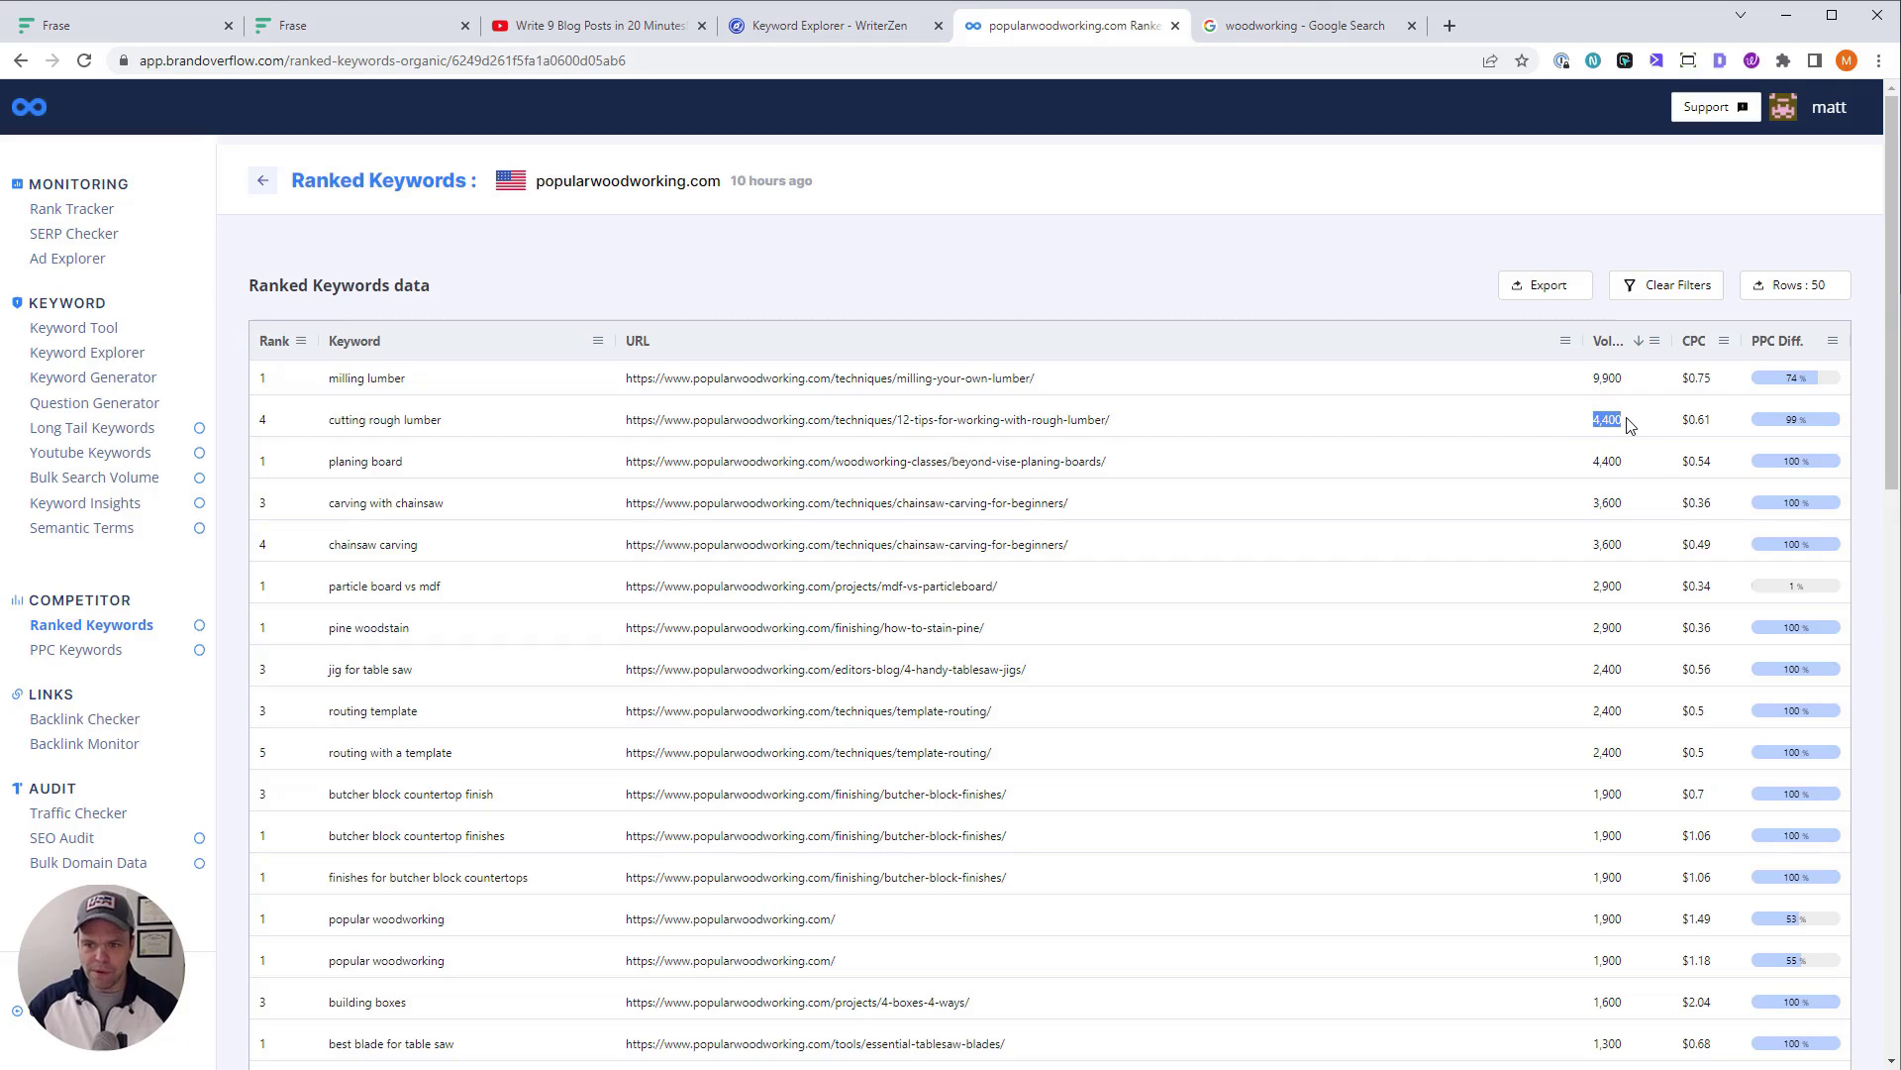
left_click(1303, 40)
Replace the Google query with 'cutting rough lumber' and scroll through the new results
scroll(527, 480, "up", 5)
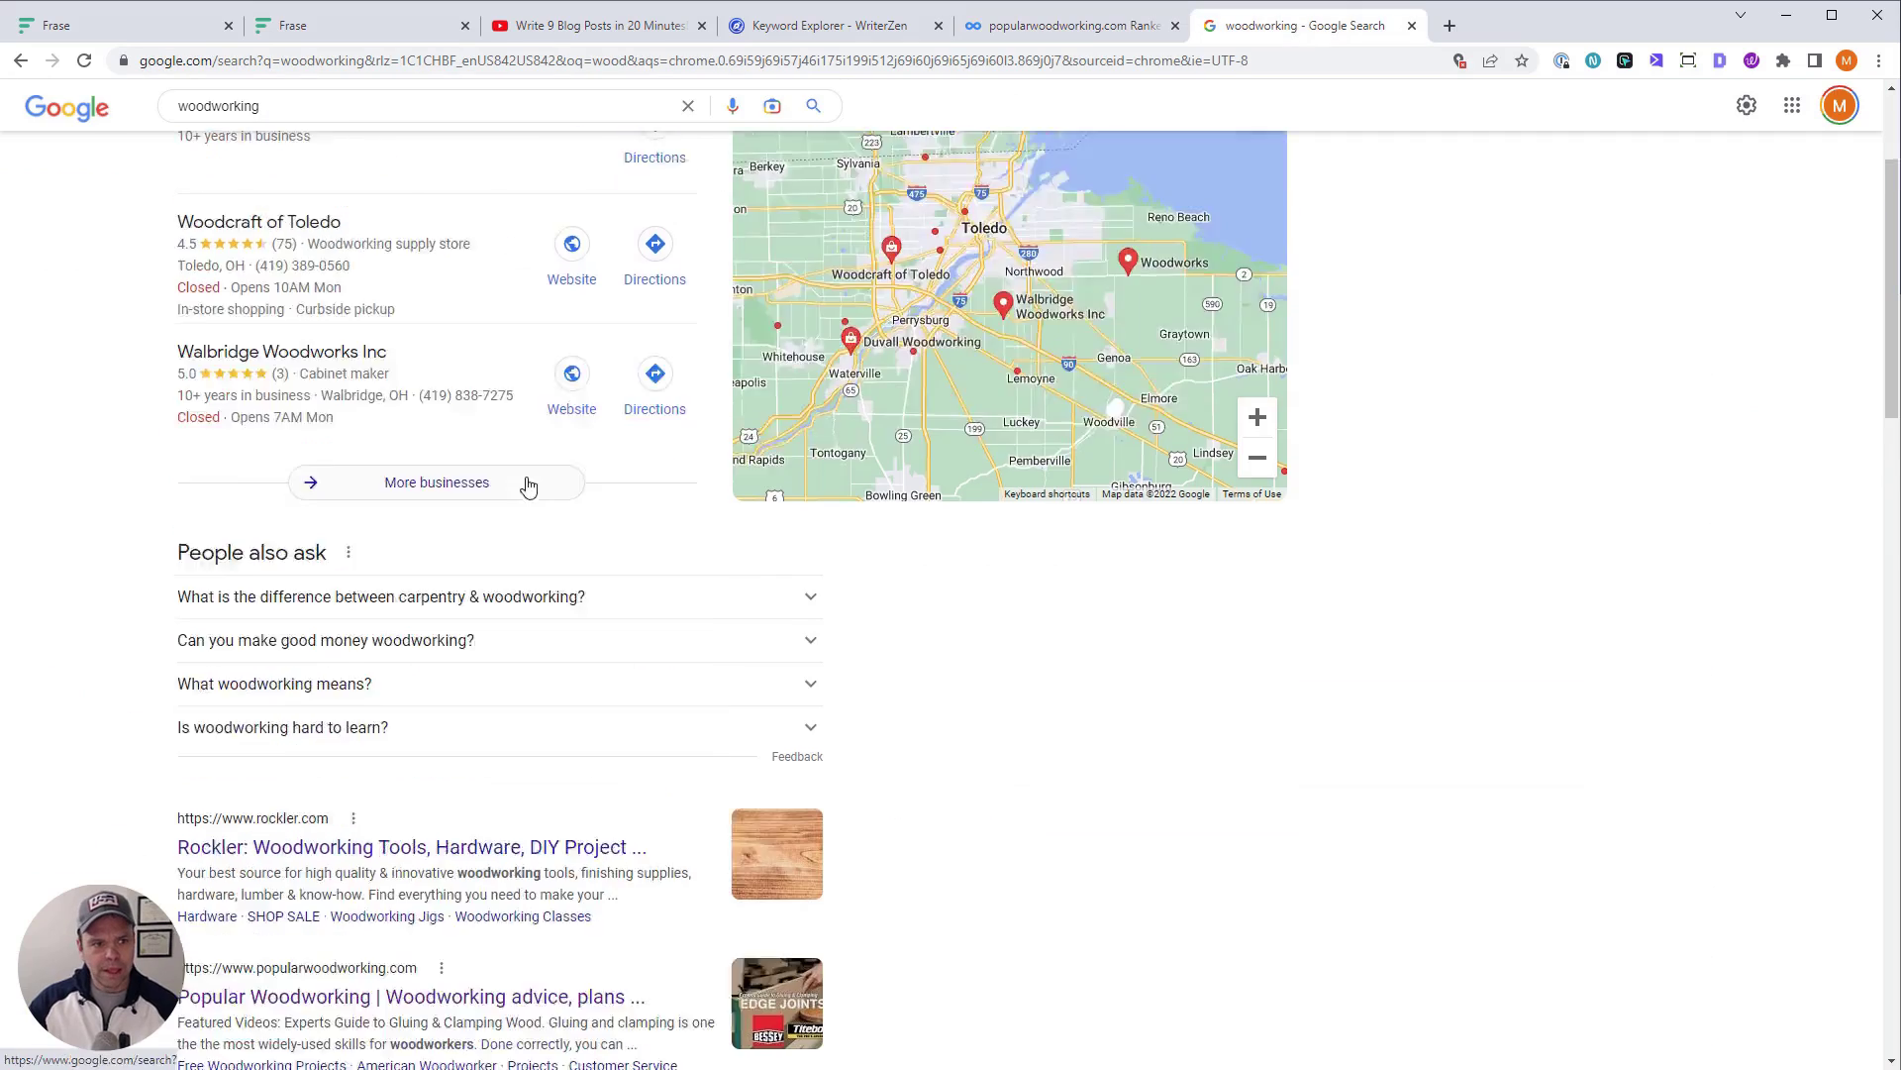
double_click(344, 139)
key("ctrl+v")
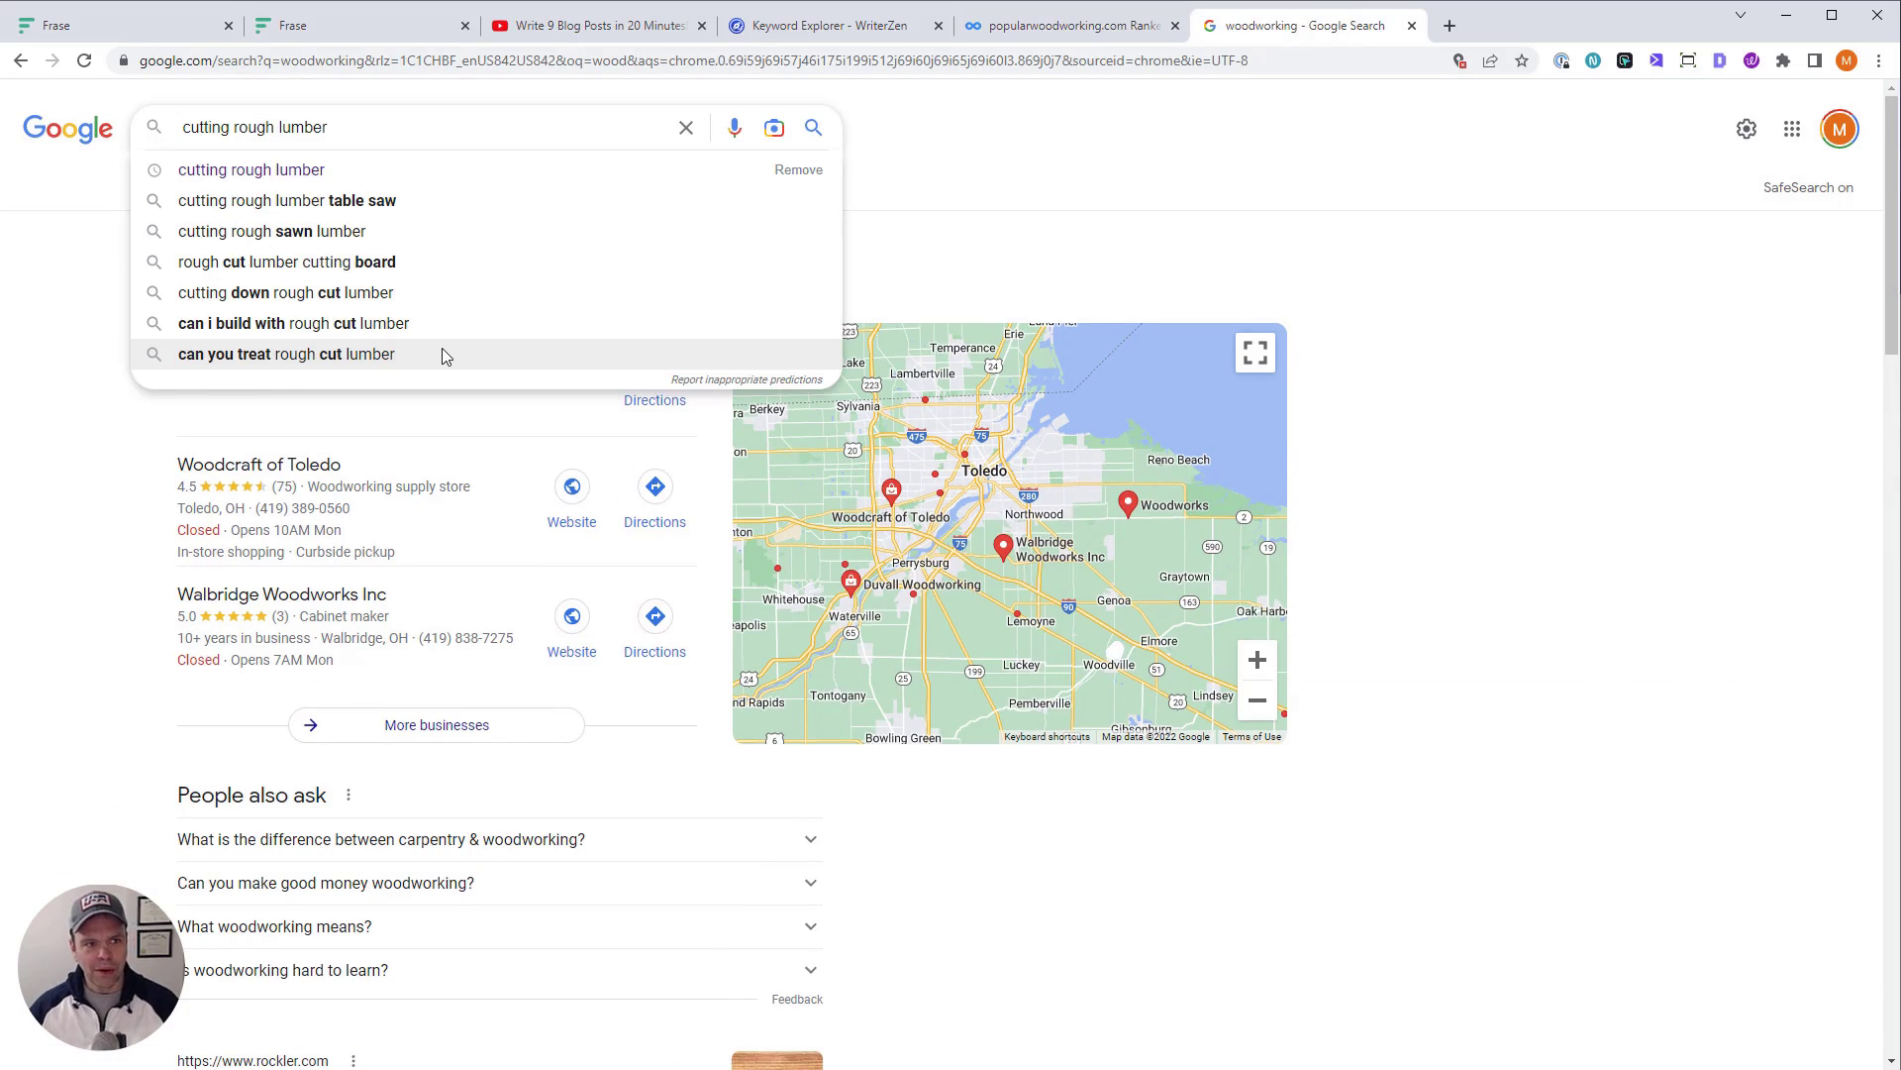
key("Return")
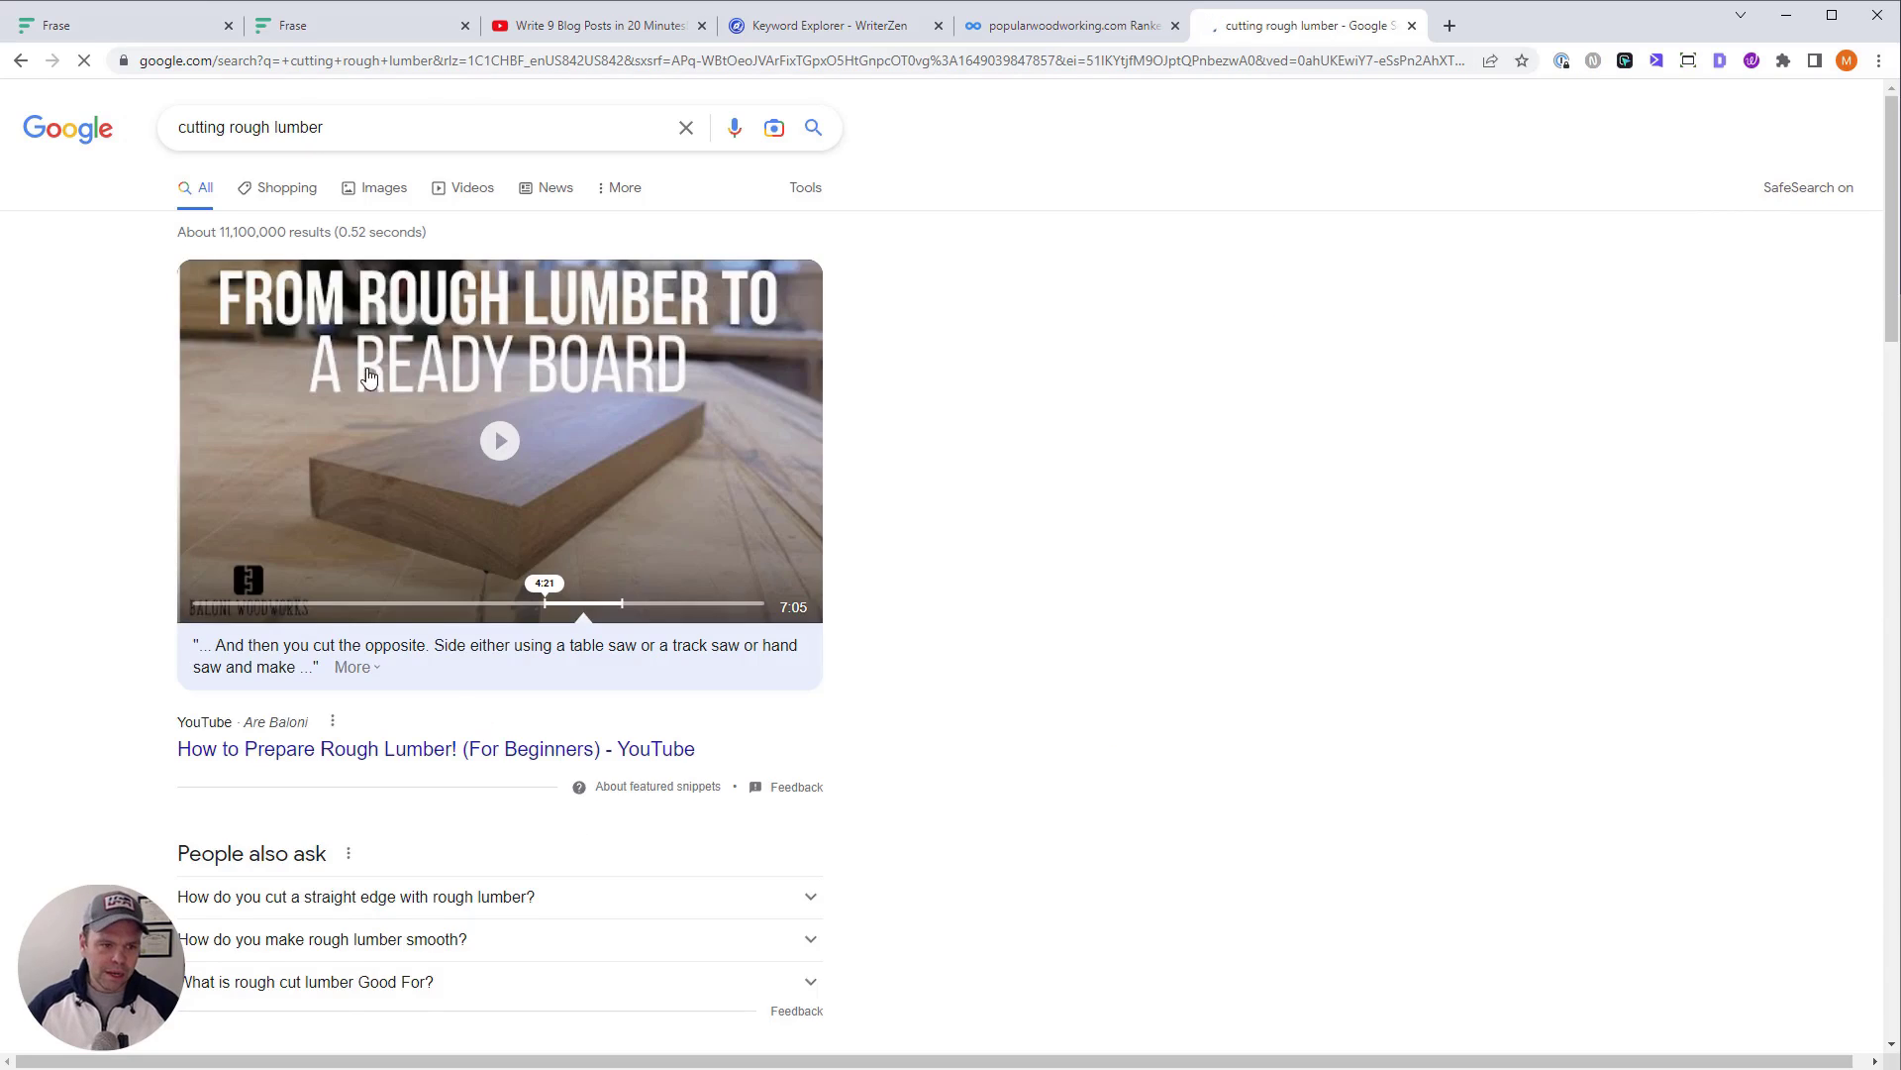
scroll(369, 378, "down", 10)
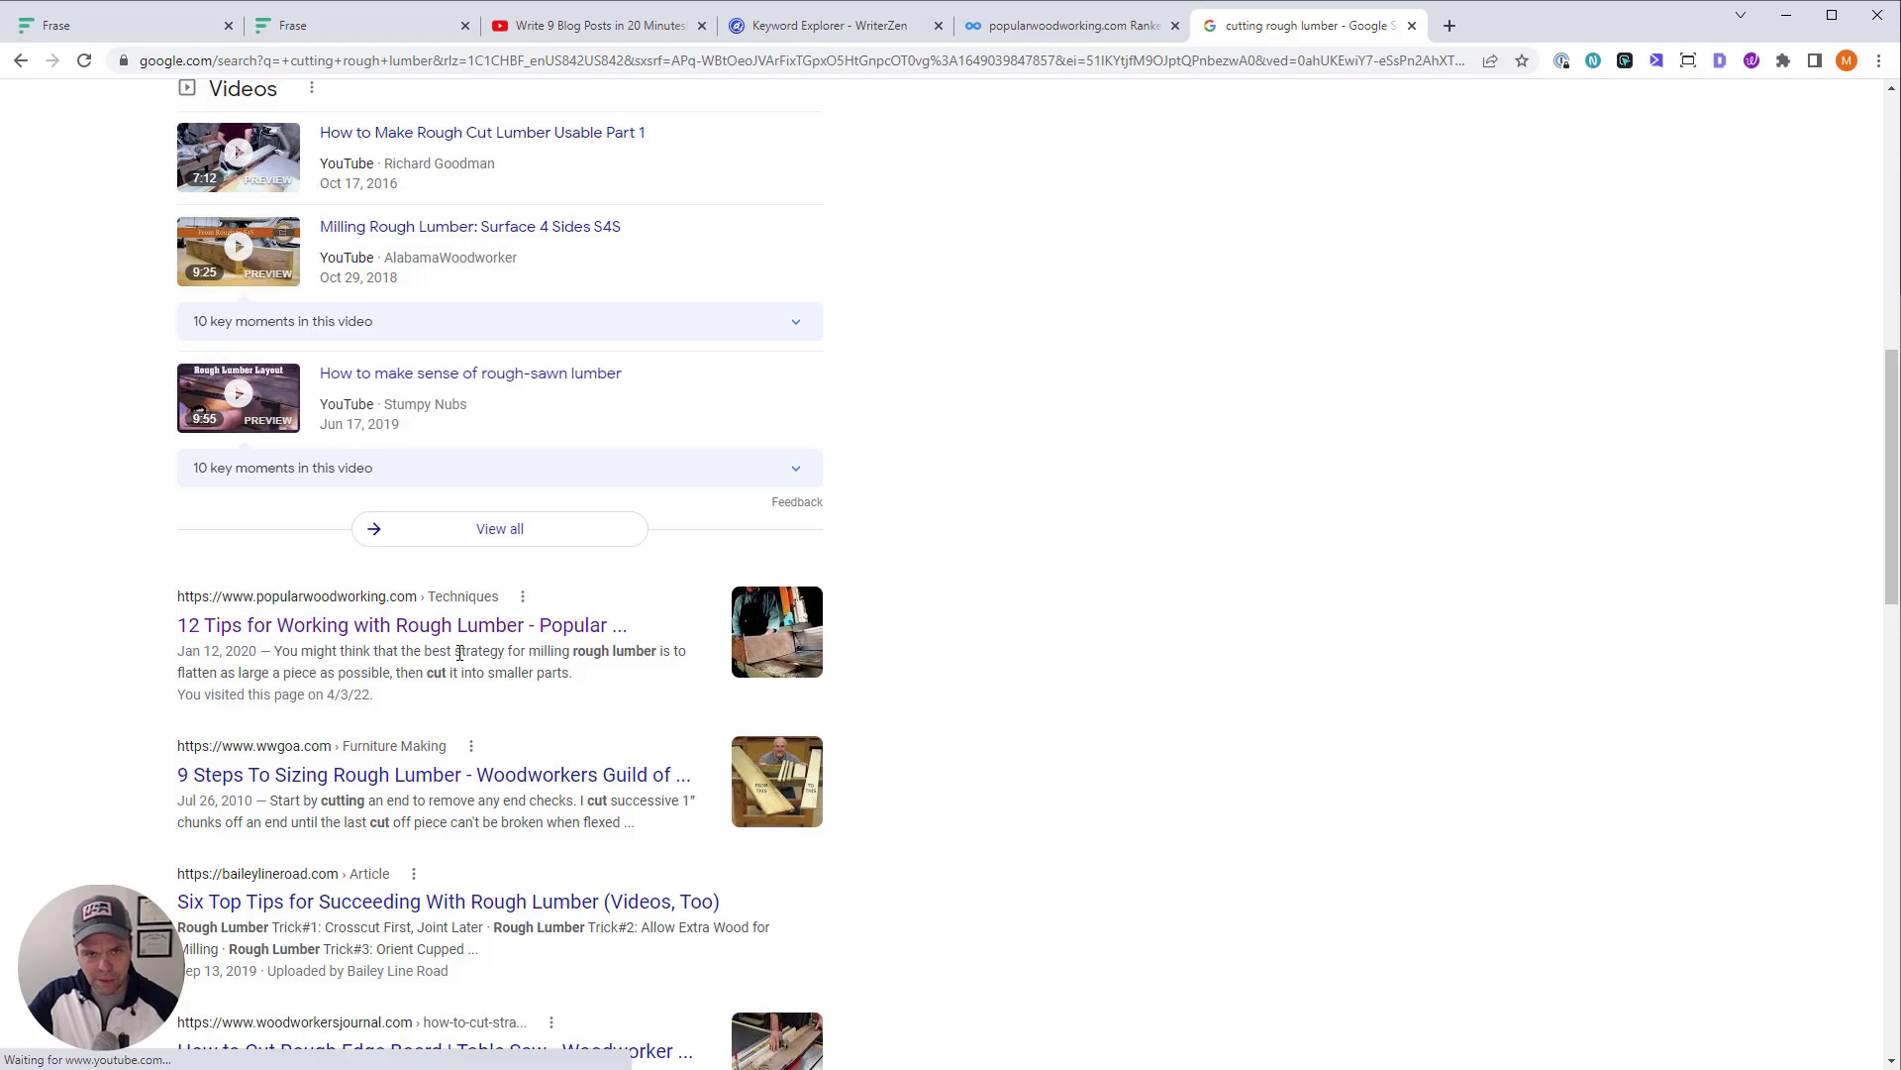
scroll(426, 713, "down", 2)
Reopen the how to do seo outline builder and scroll competitor headings to webfx.com's ranking
left_click(198, 26)
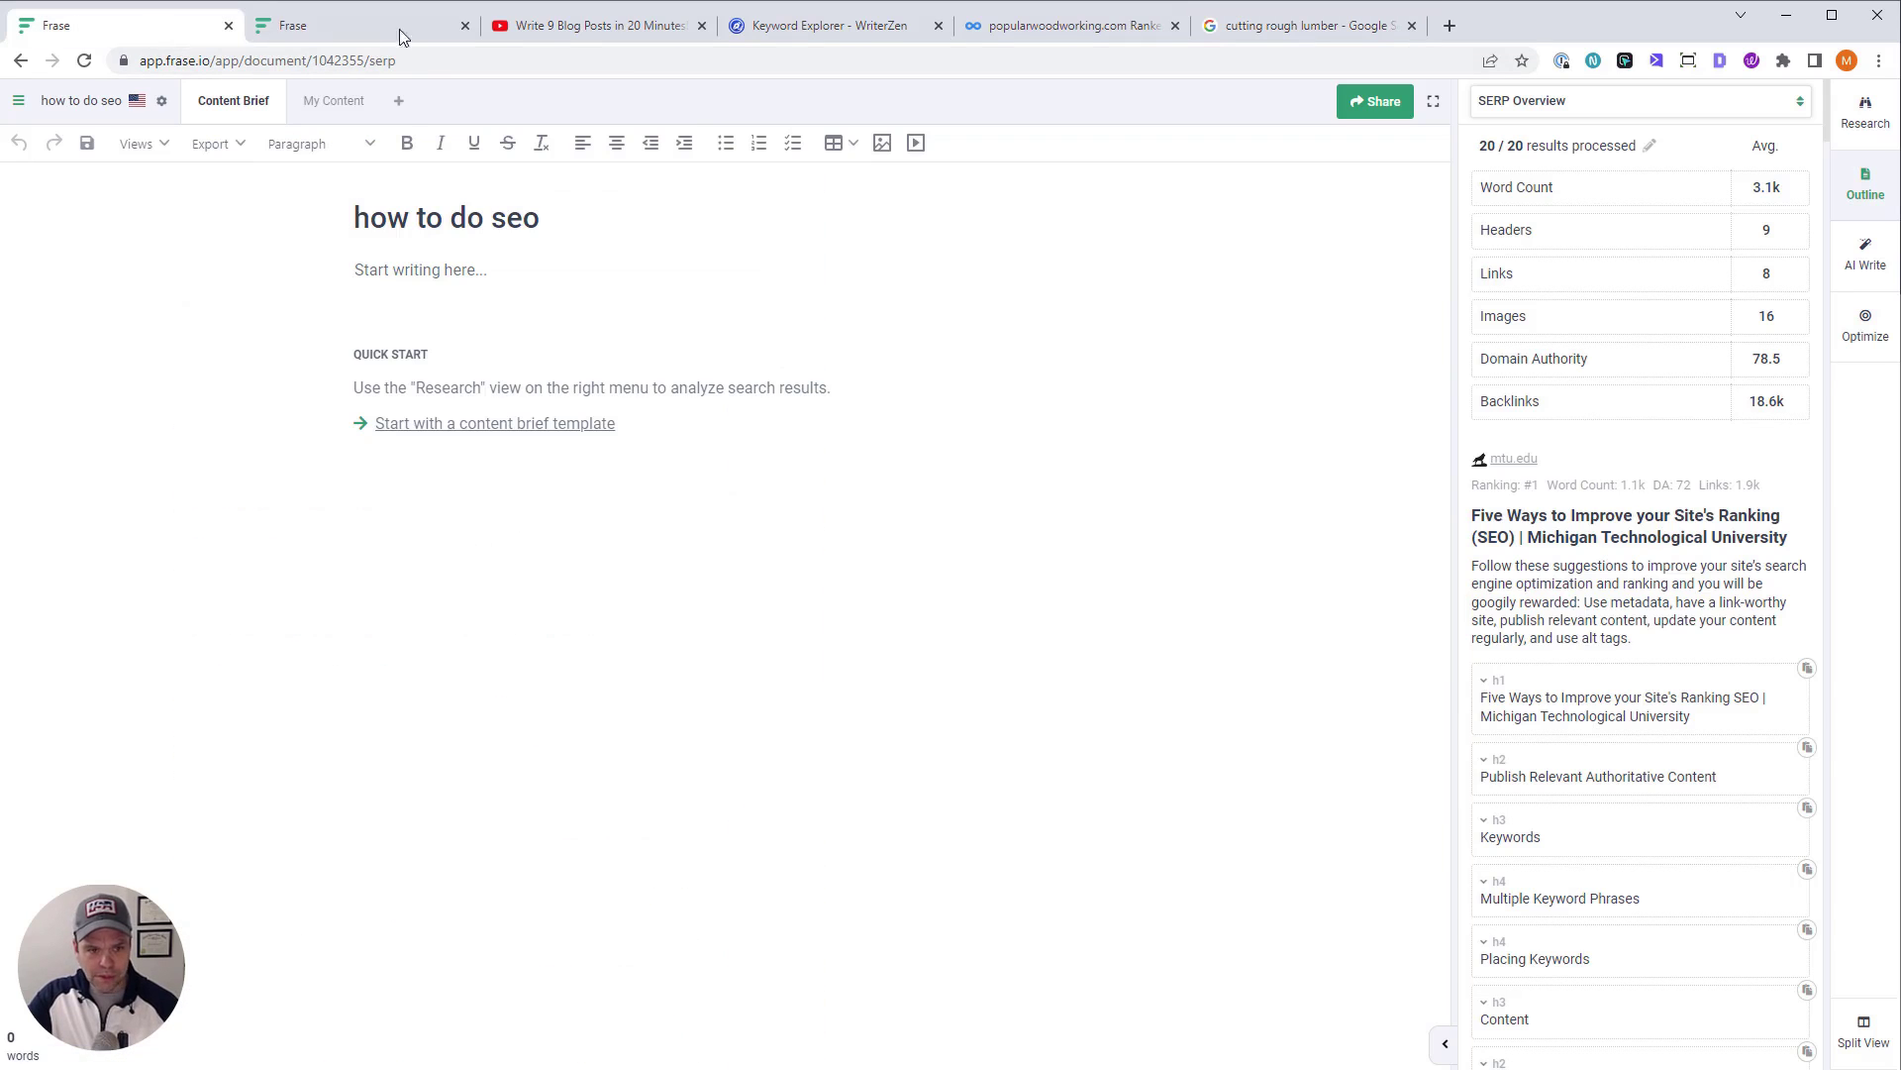
left_click(1880, 175)
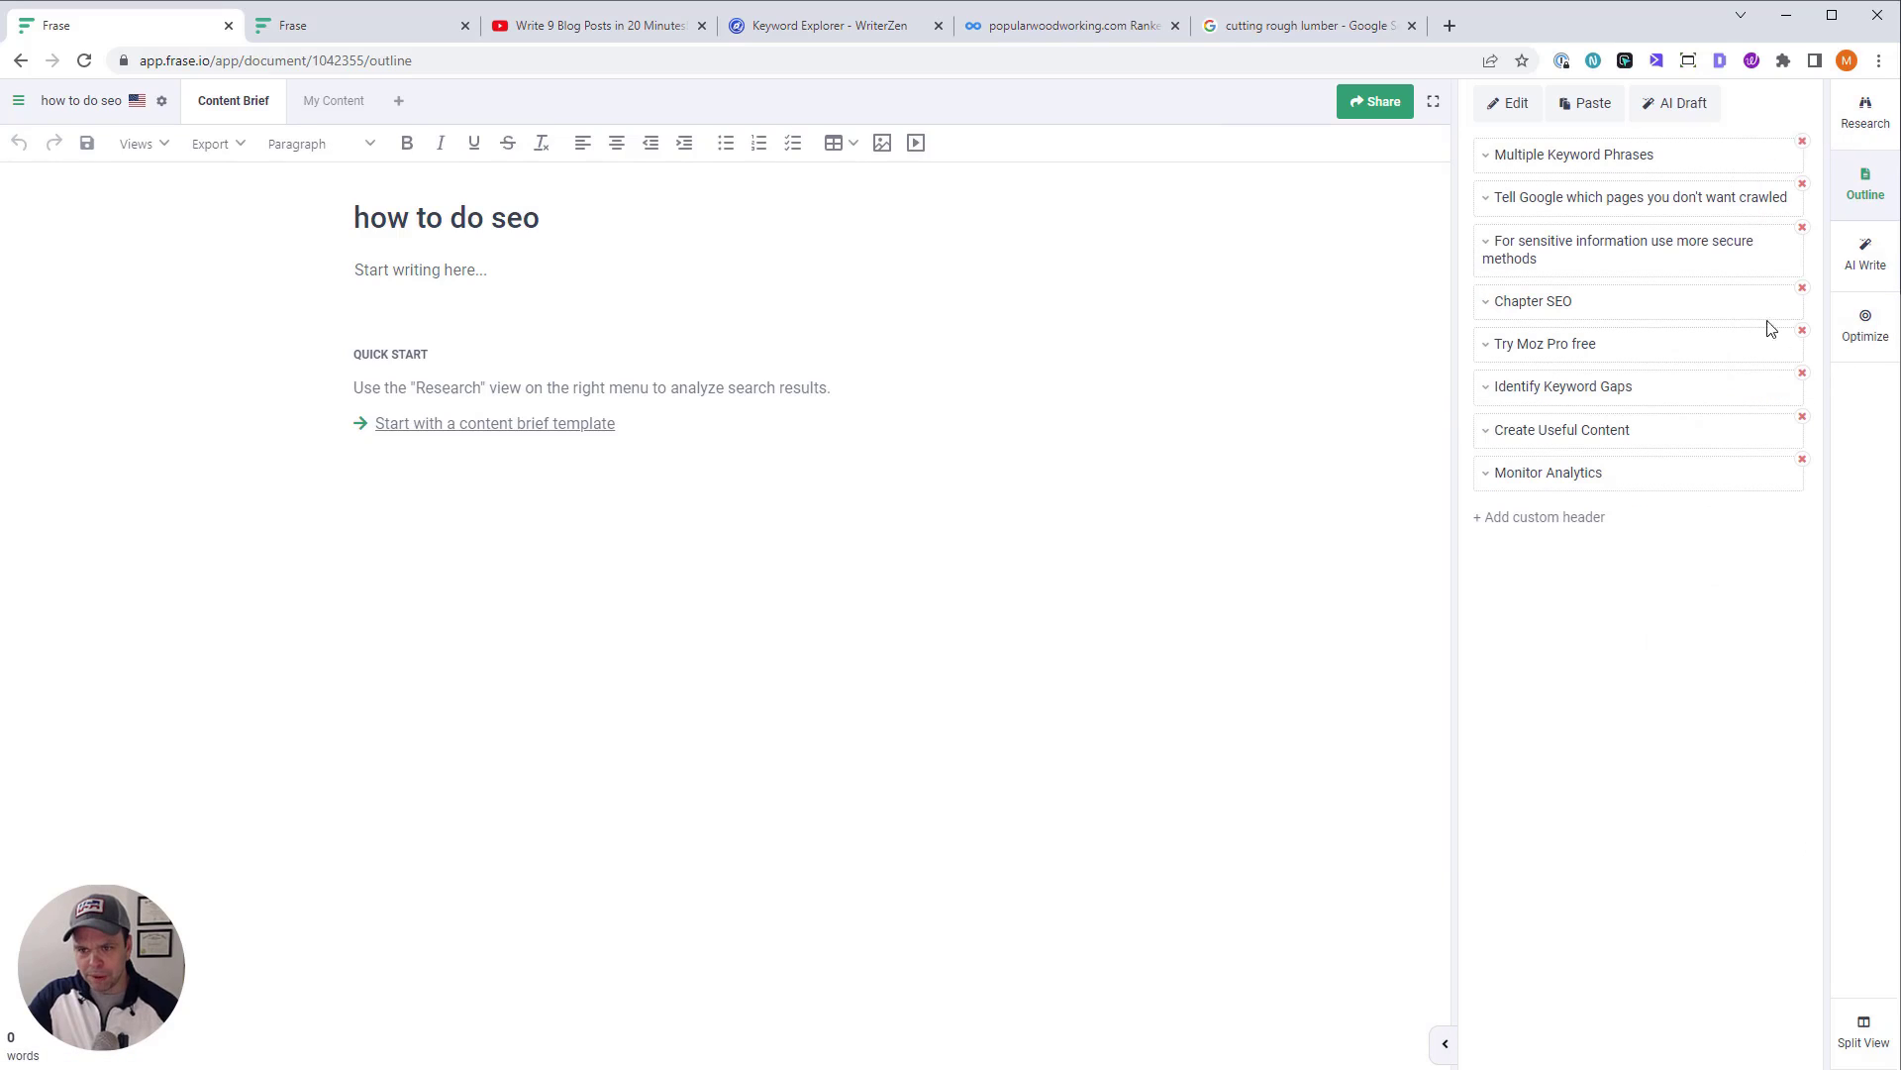
left_click(1512, 105)
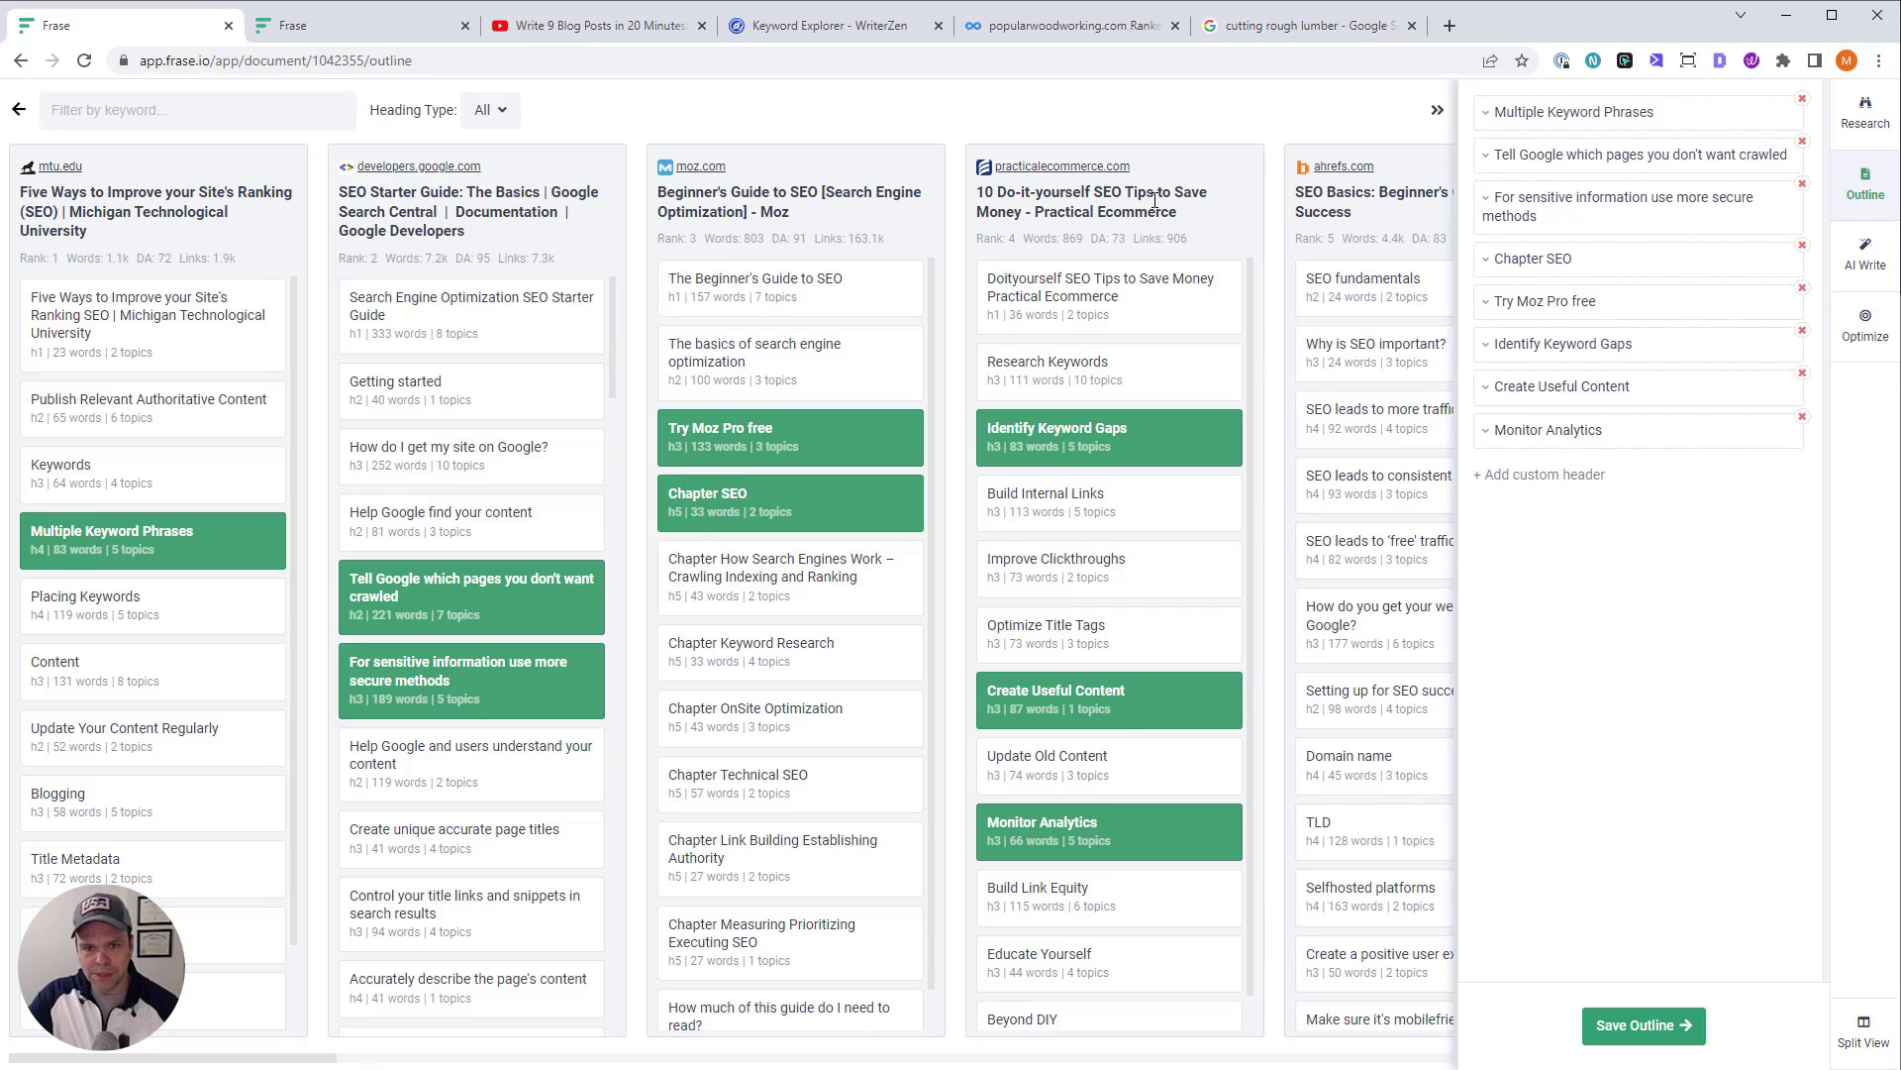
left_click_drag(289, 1060, 1373, 1057)
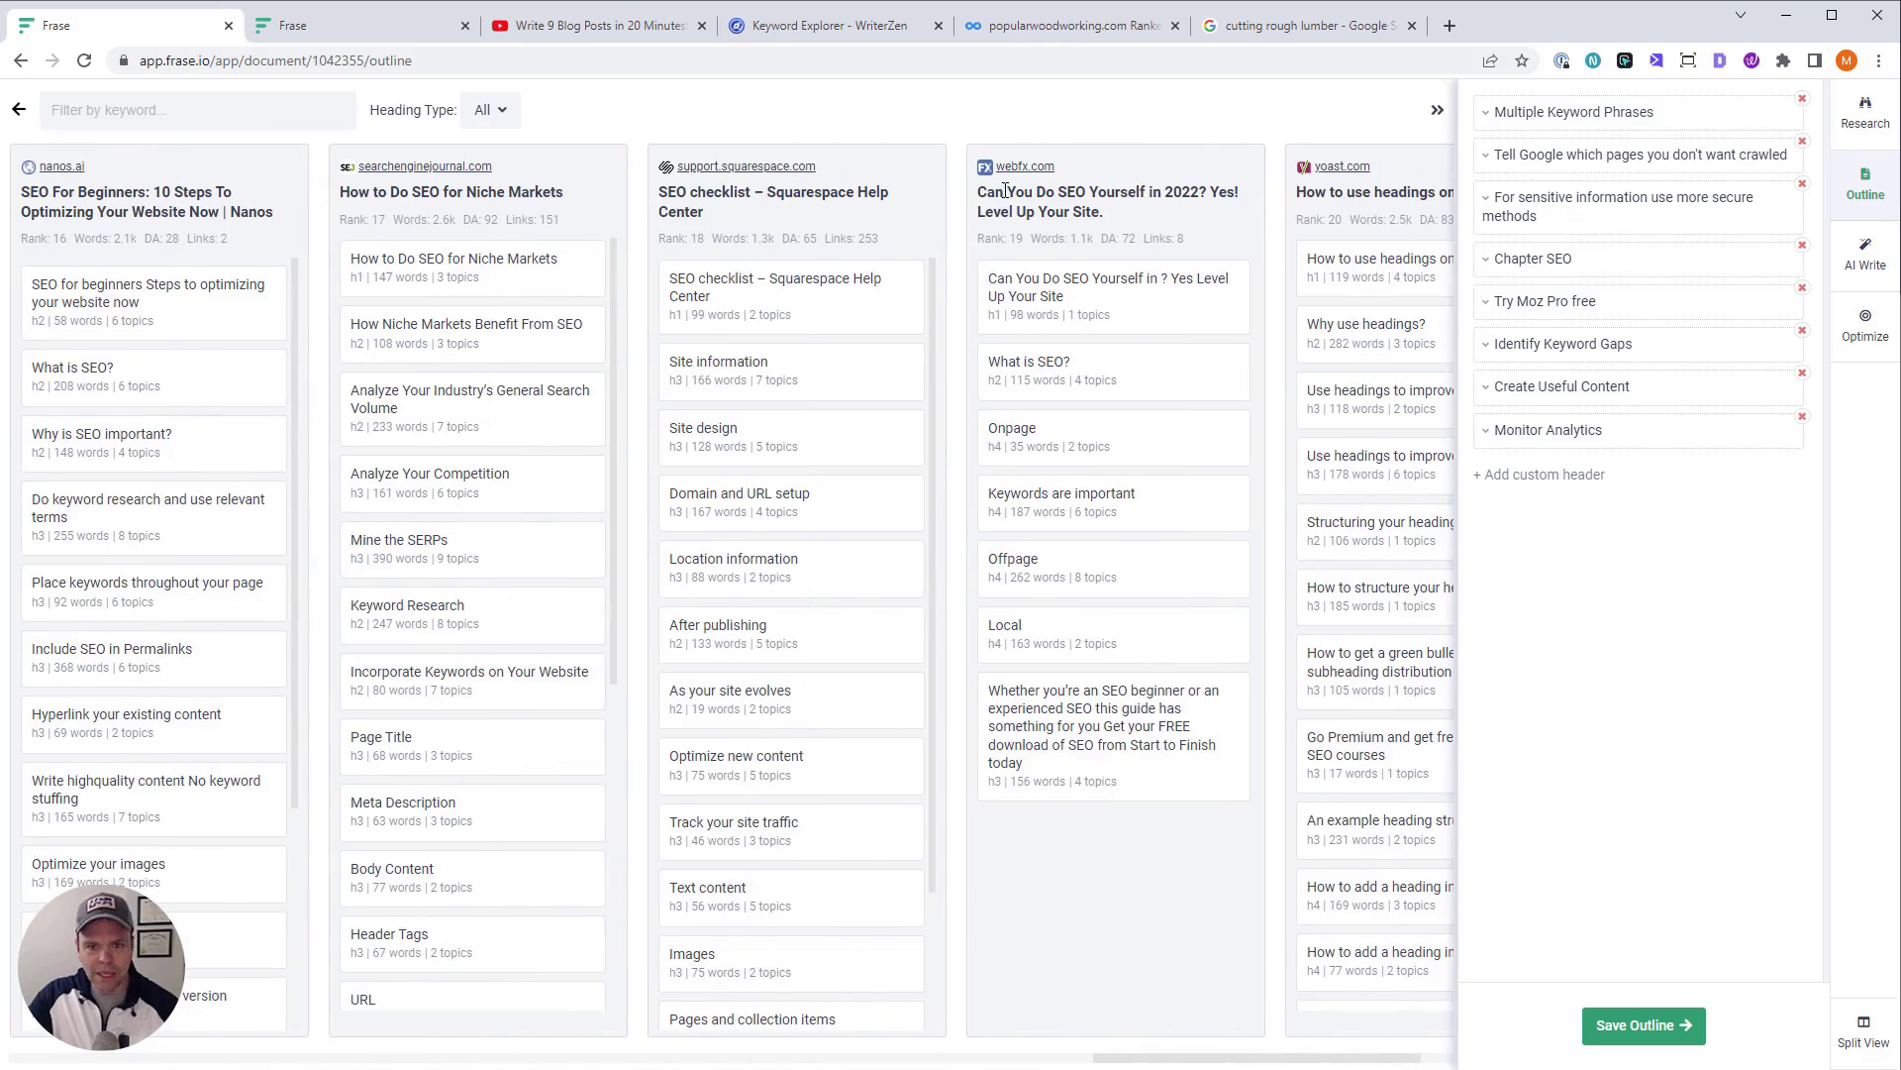
left_click_drag(1022, 239, 1002, 239)
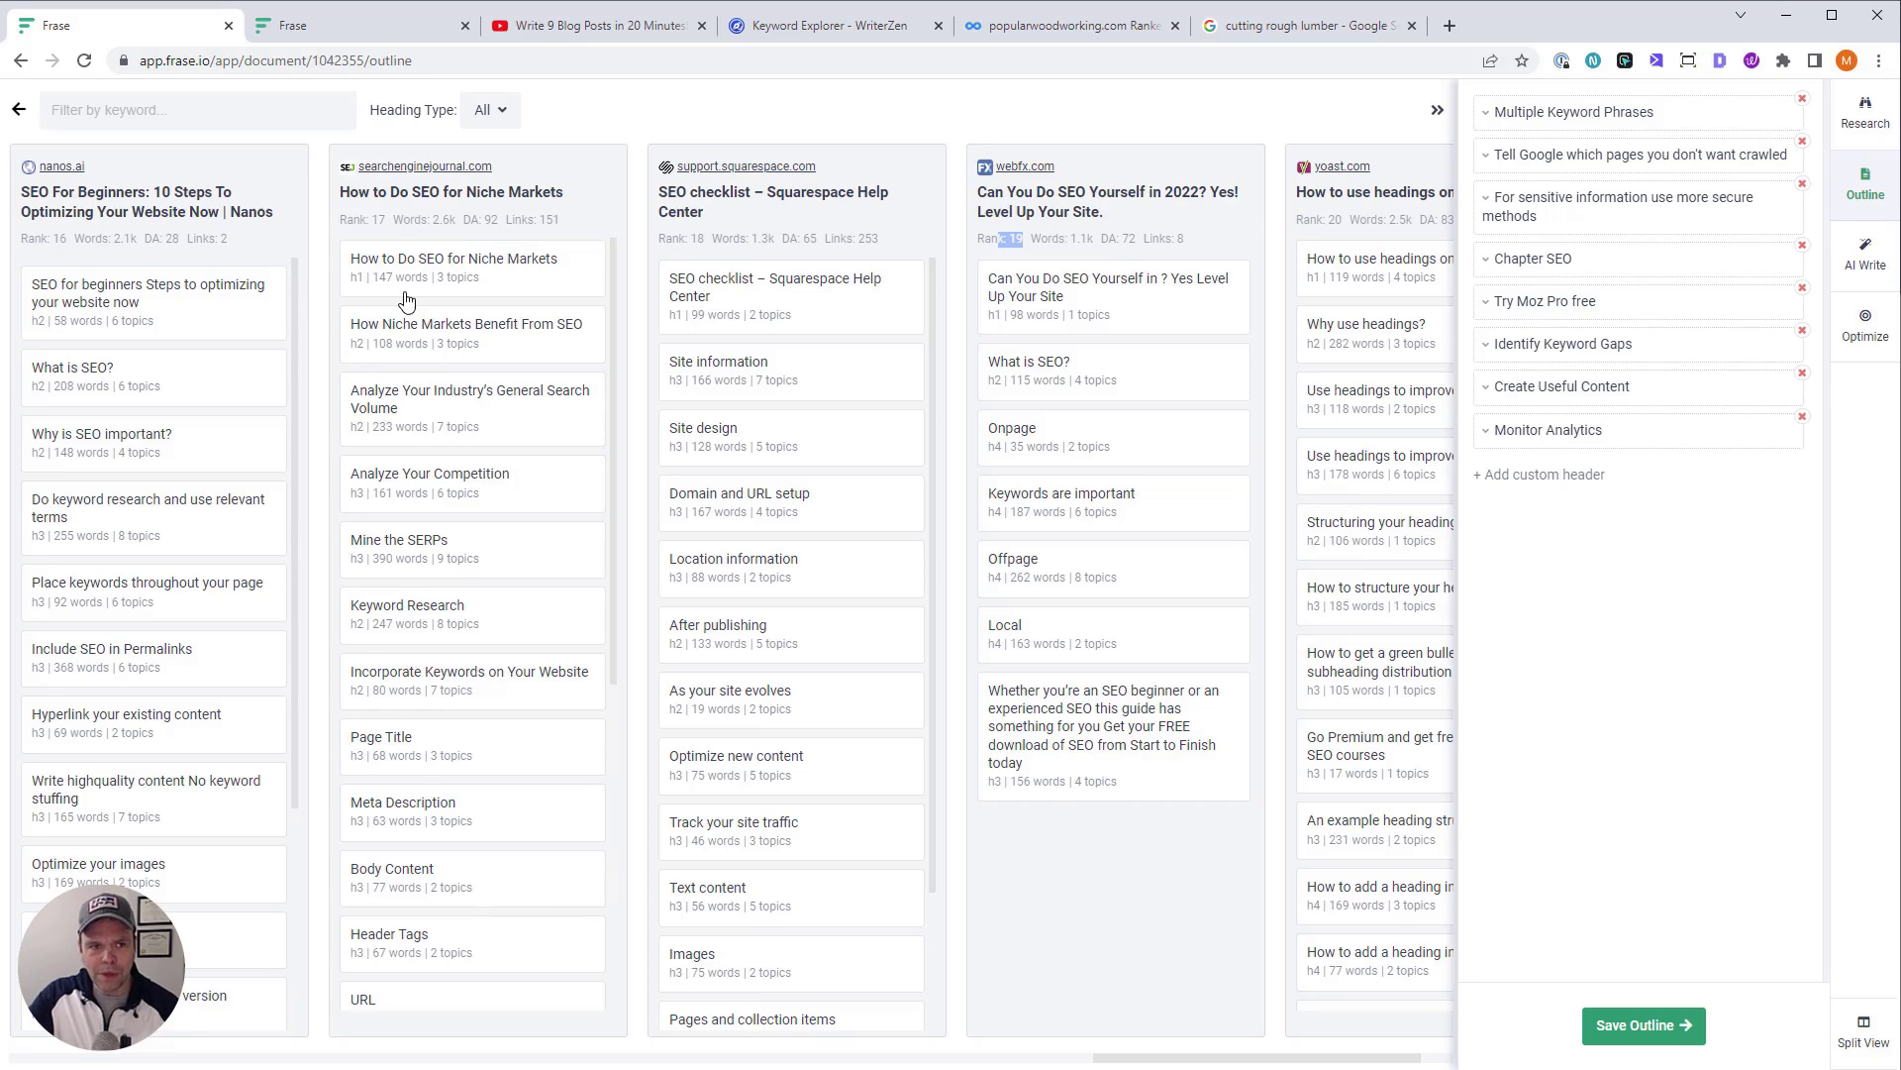
Review the cutting rough lumber results, including popularwoodworking.com's 12 tips, then select the query
left_click(1285, 29)
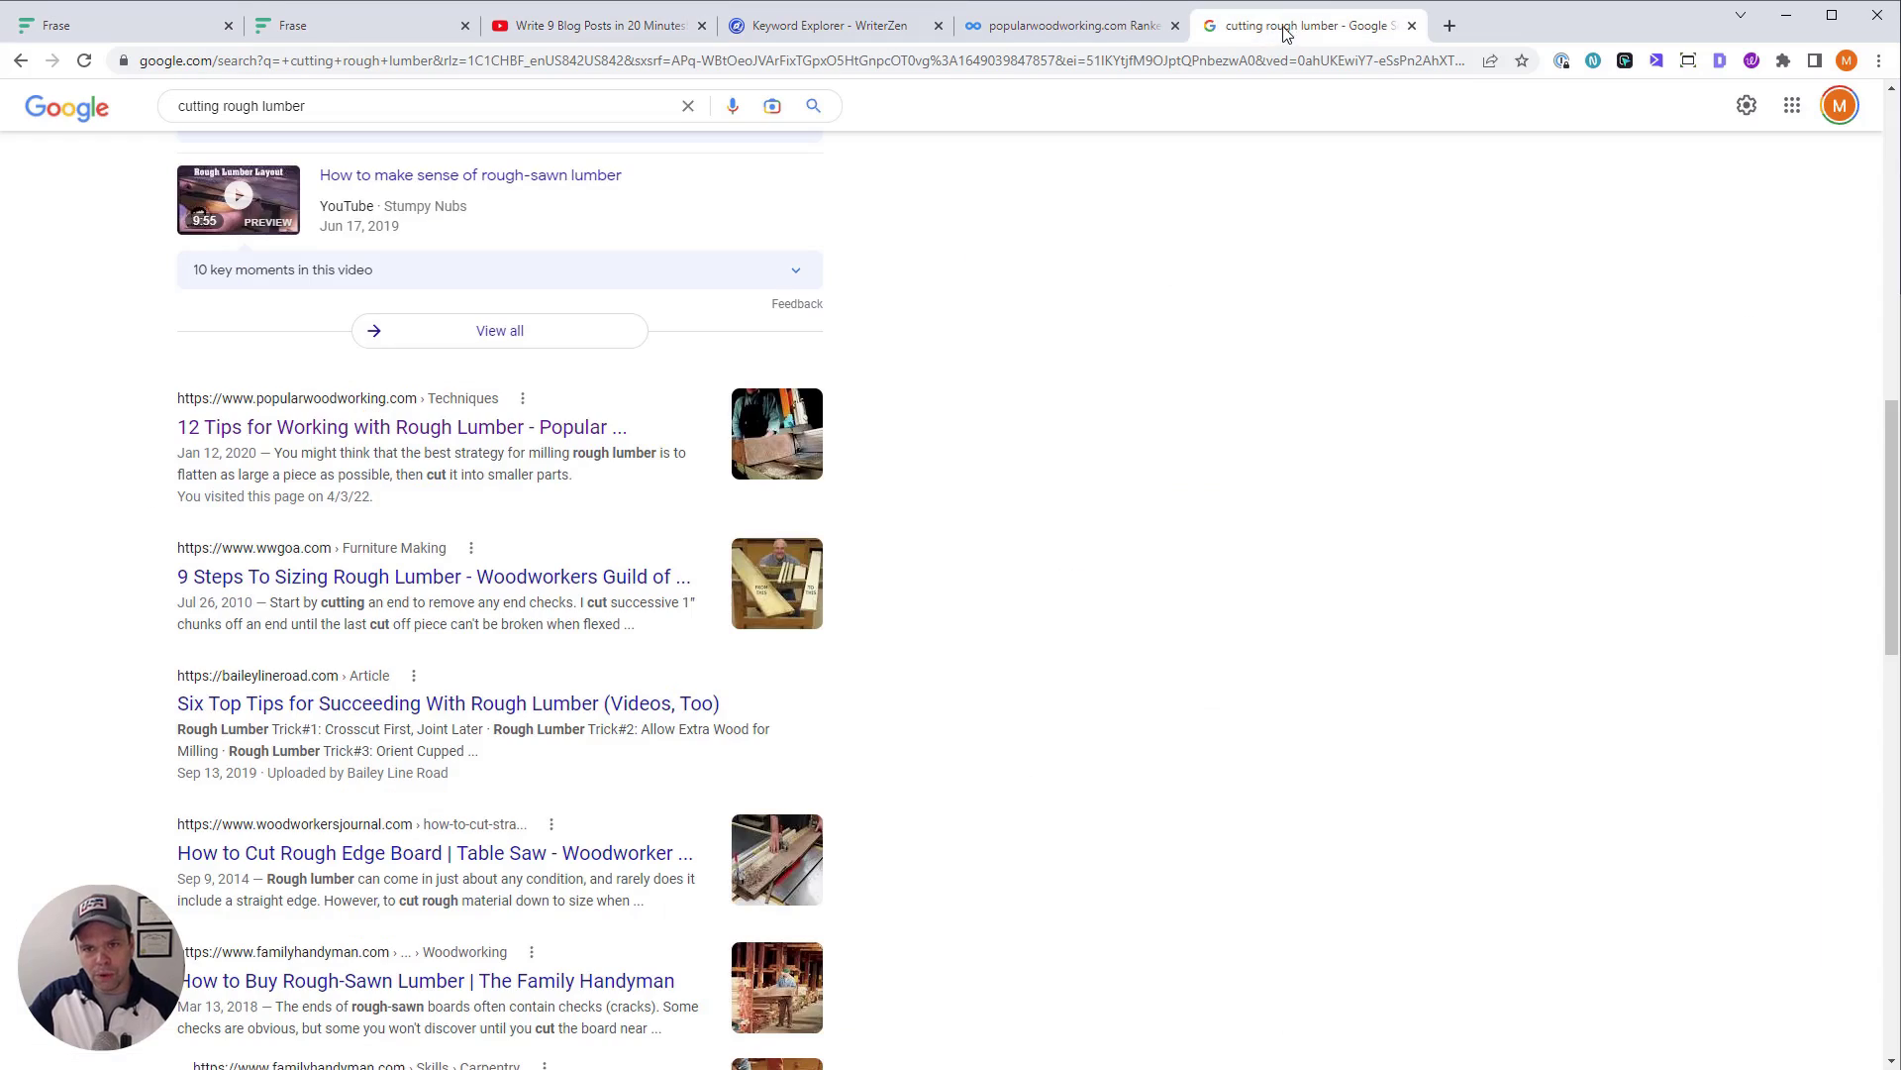
scroll(763, 473, "up", 10)
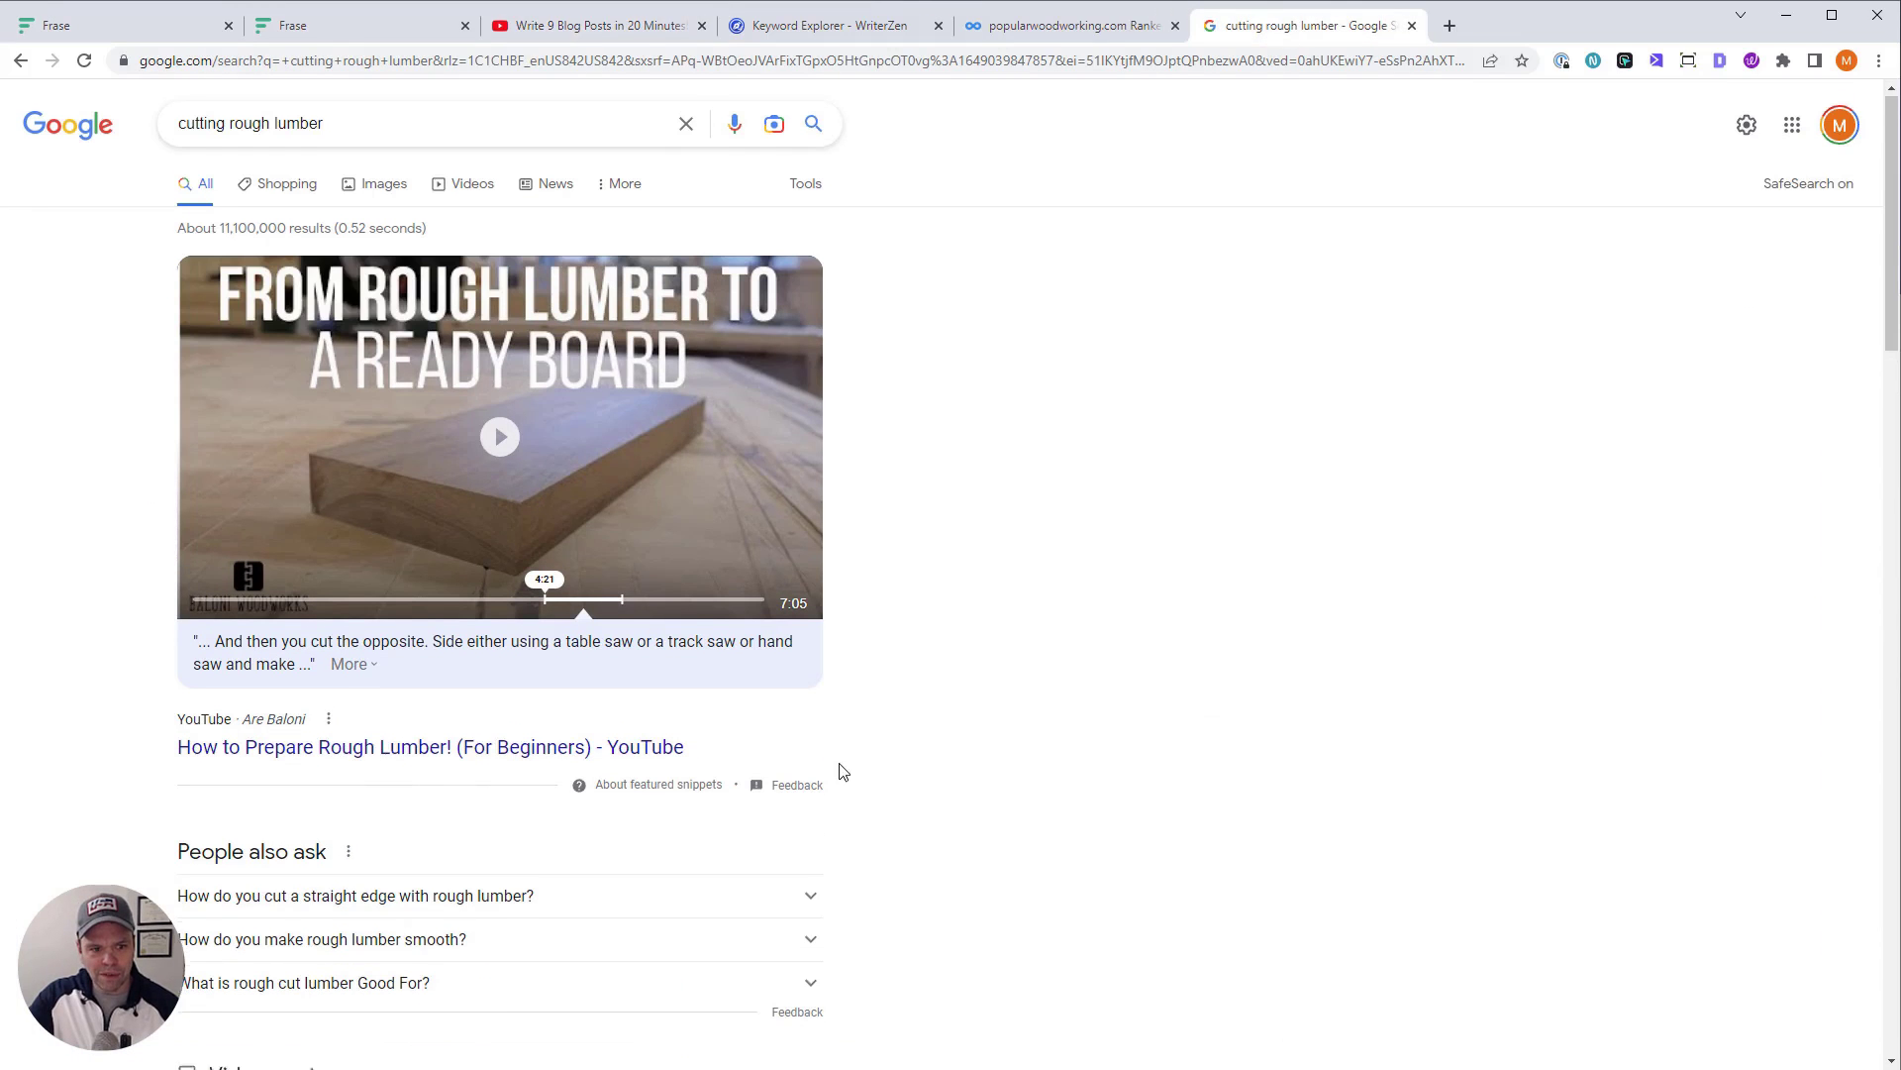
scroll(832, 763, "down", 10)
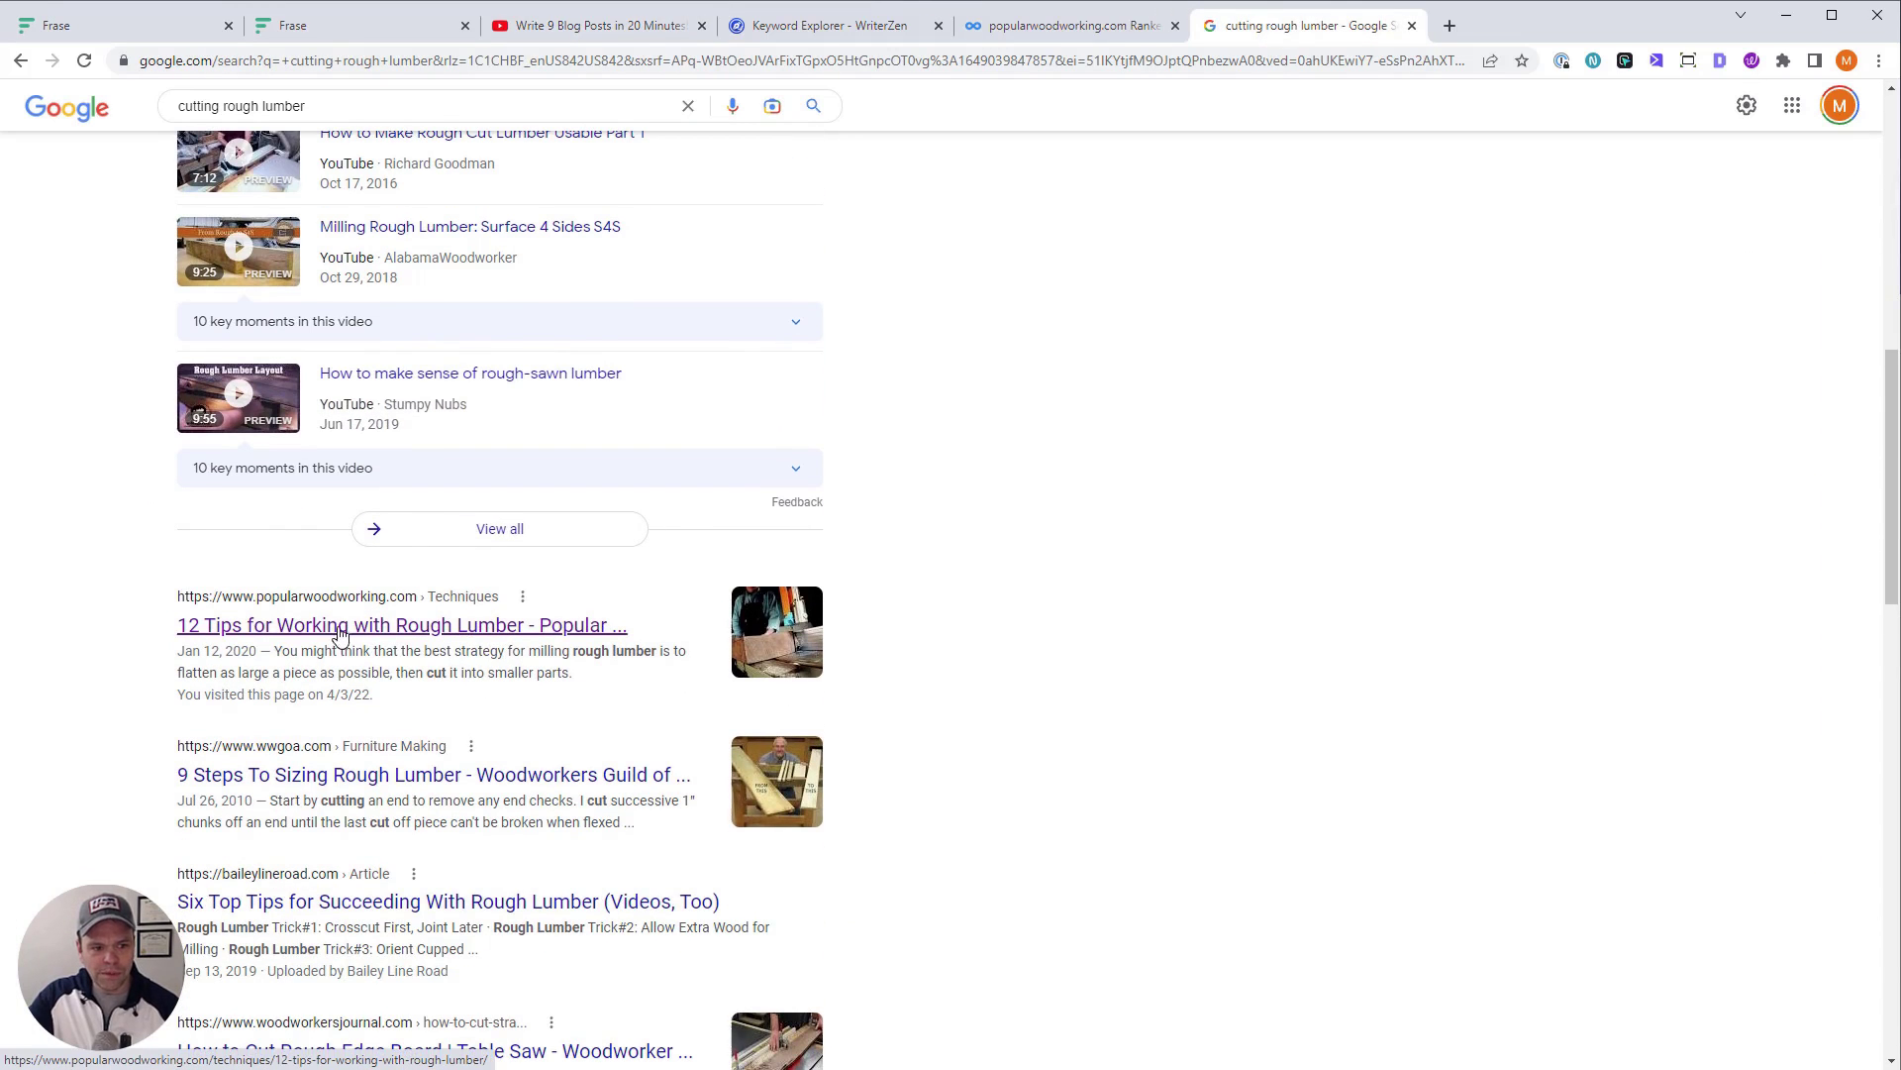
scroll(345, 639, "down", 2)
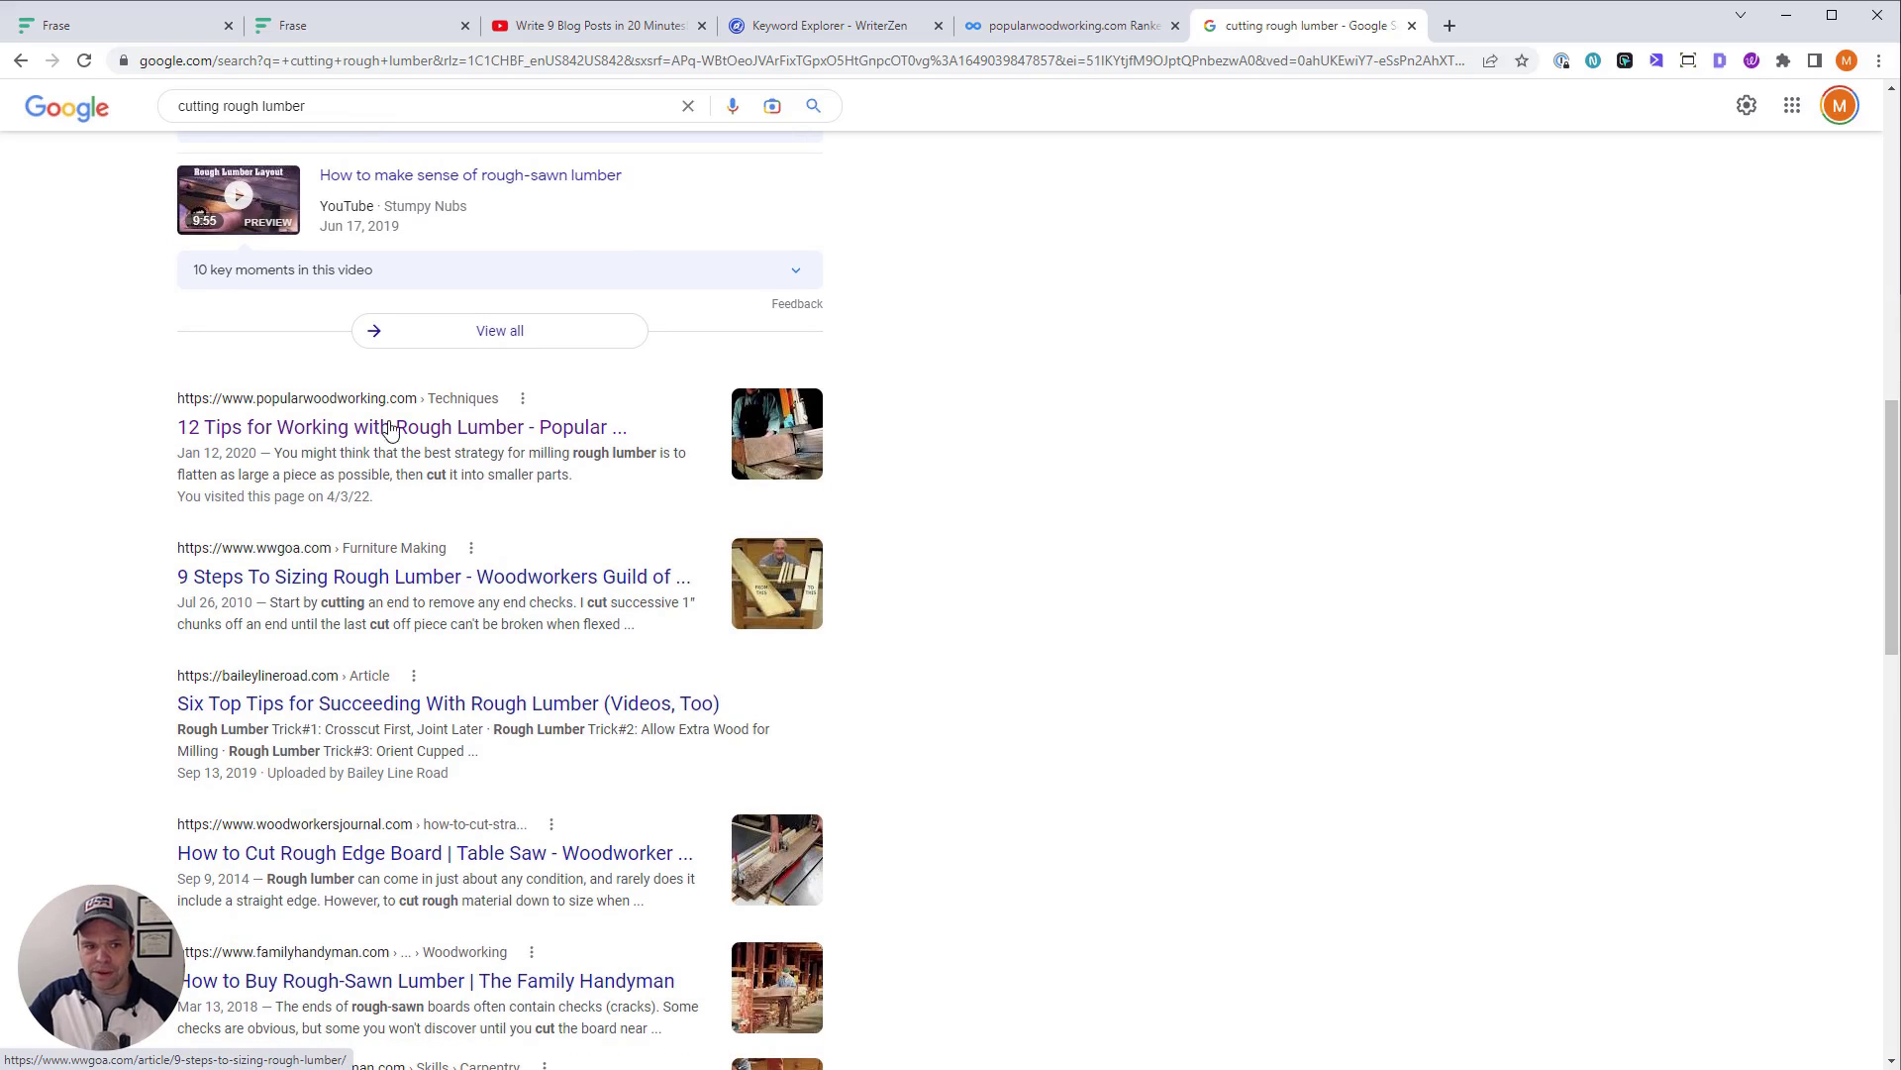
scroll(304, 536, "down", 2)
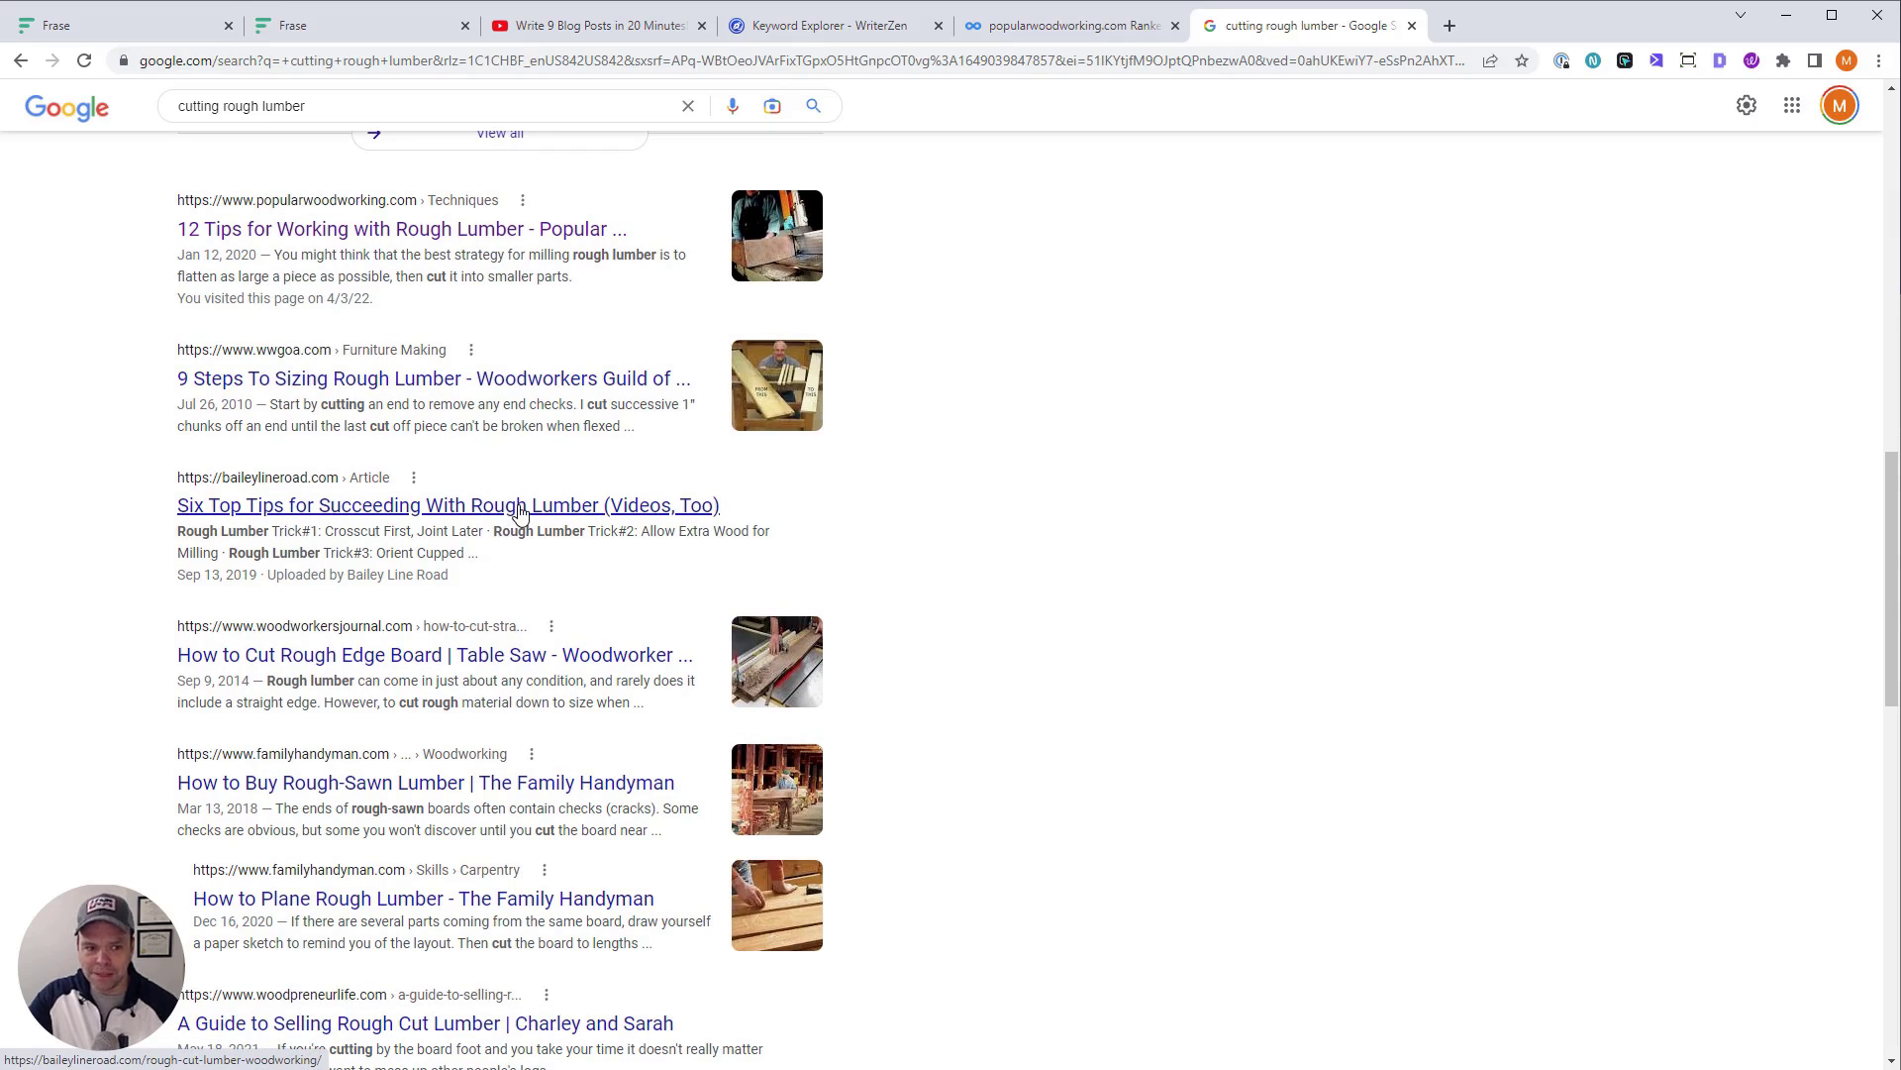
scroll(535, 527, "down", 2)
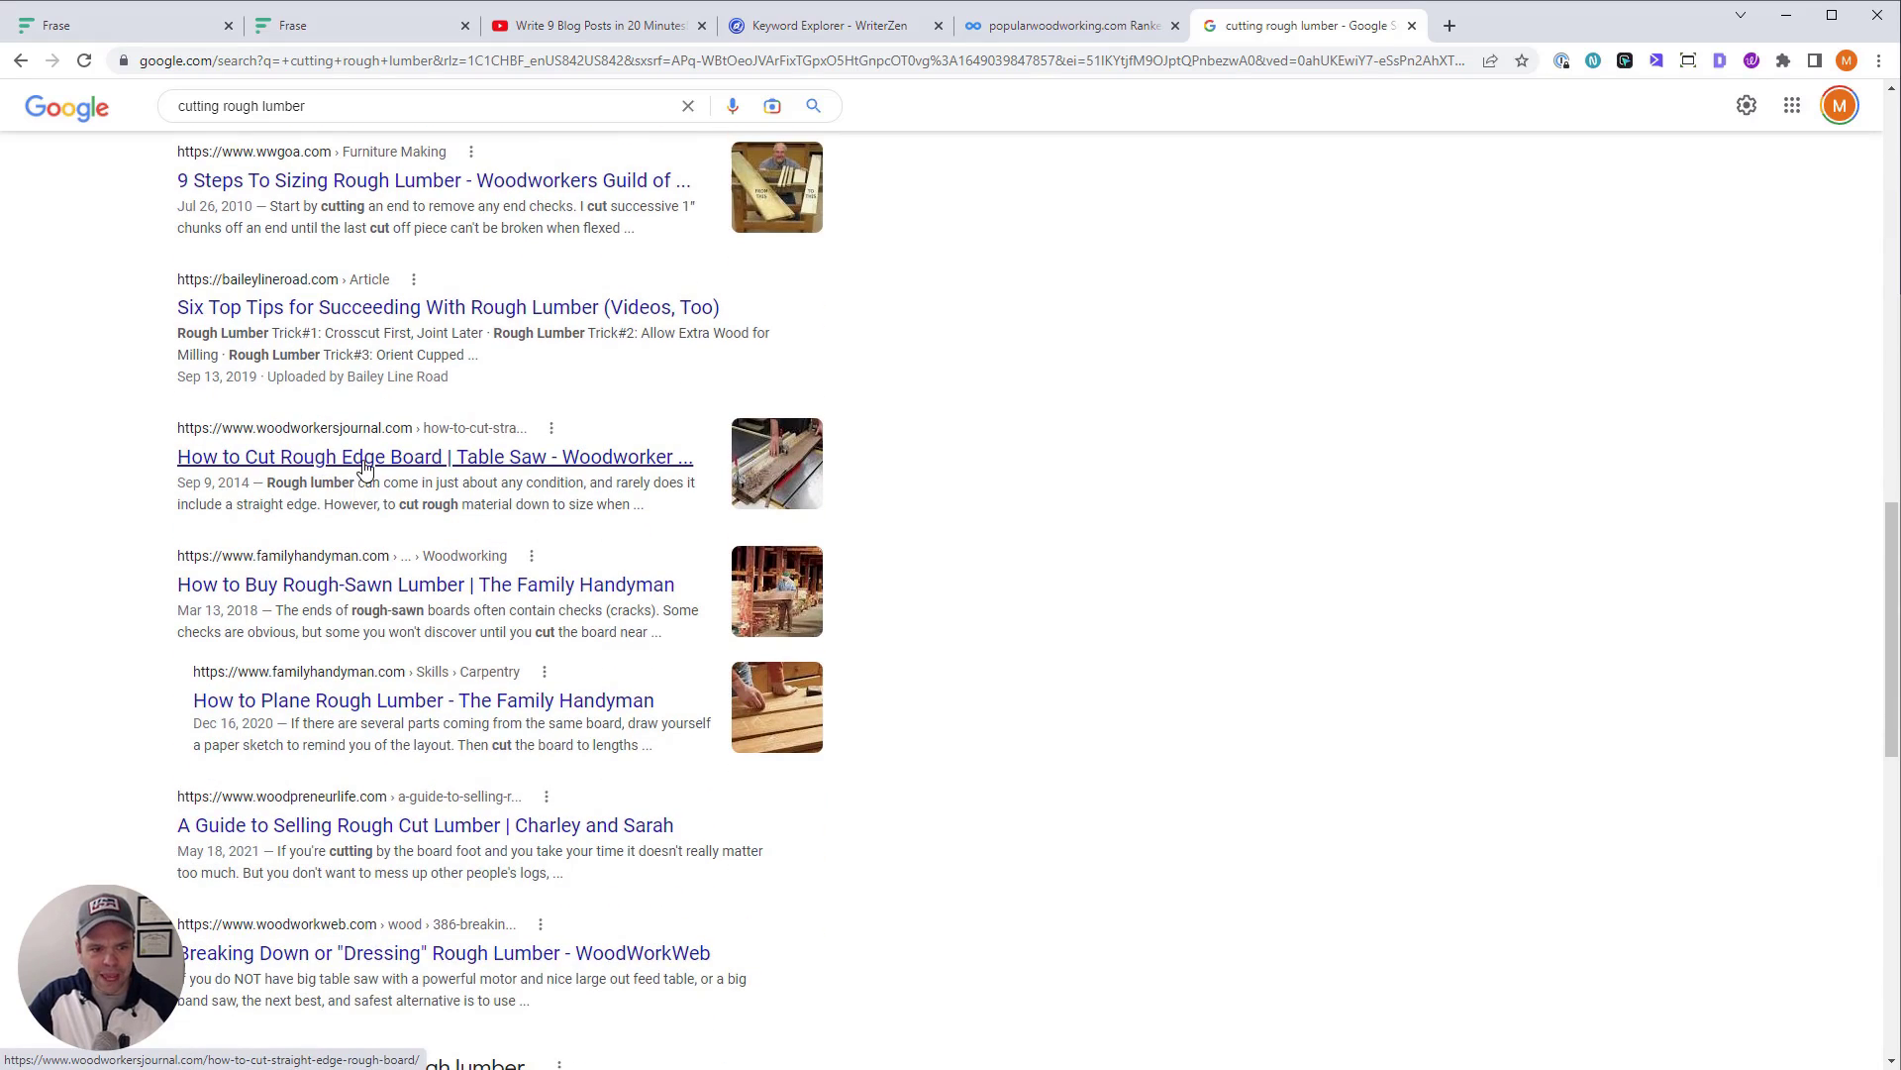
scroll(411, 500, "up", 2)
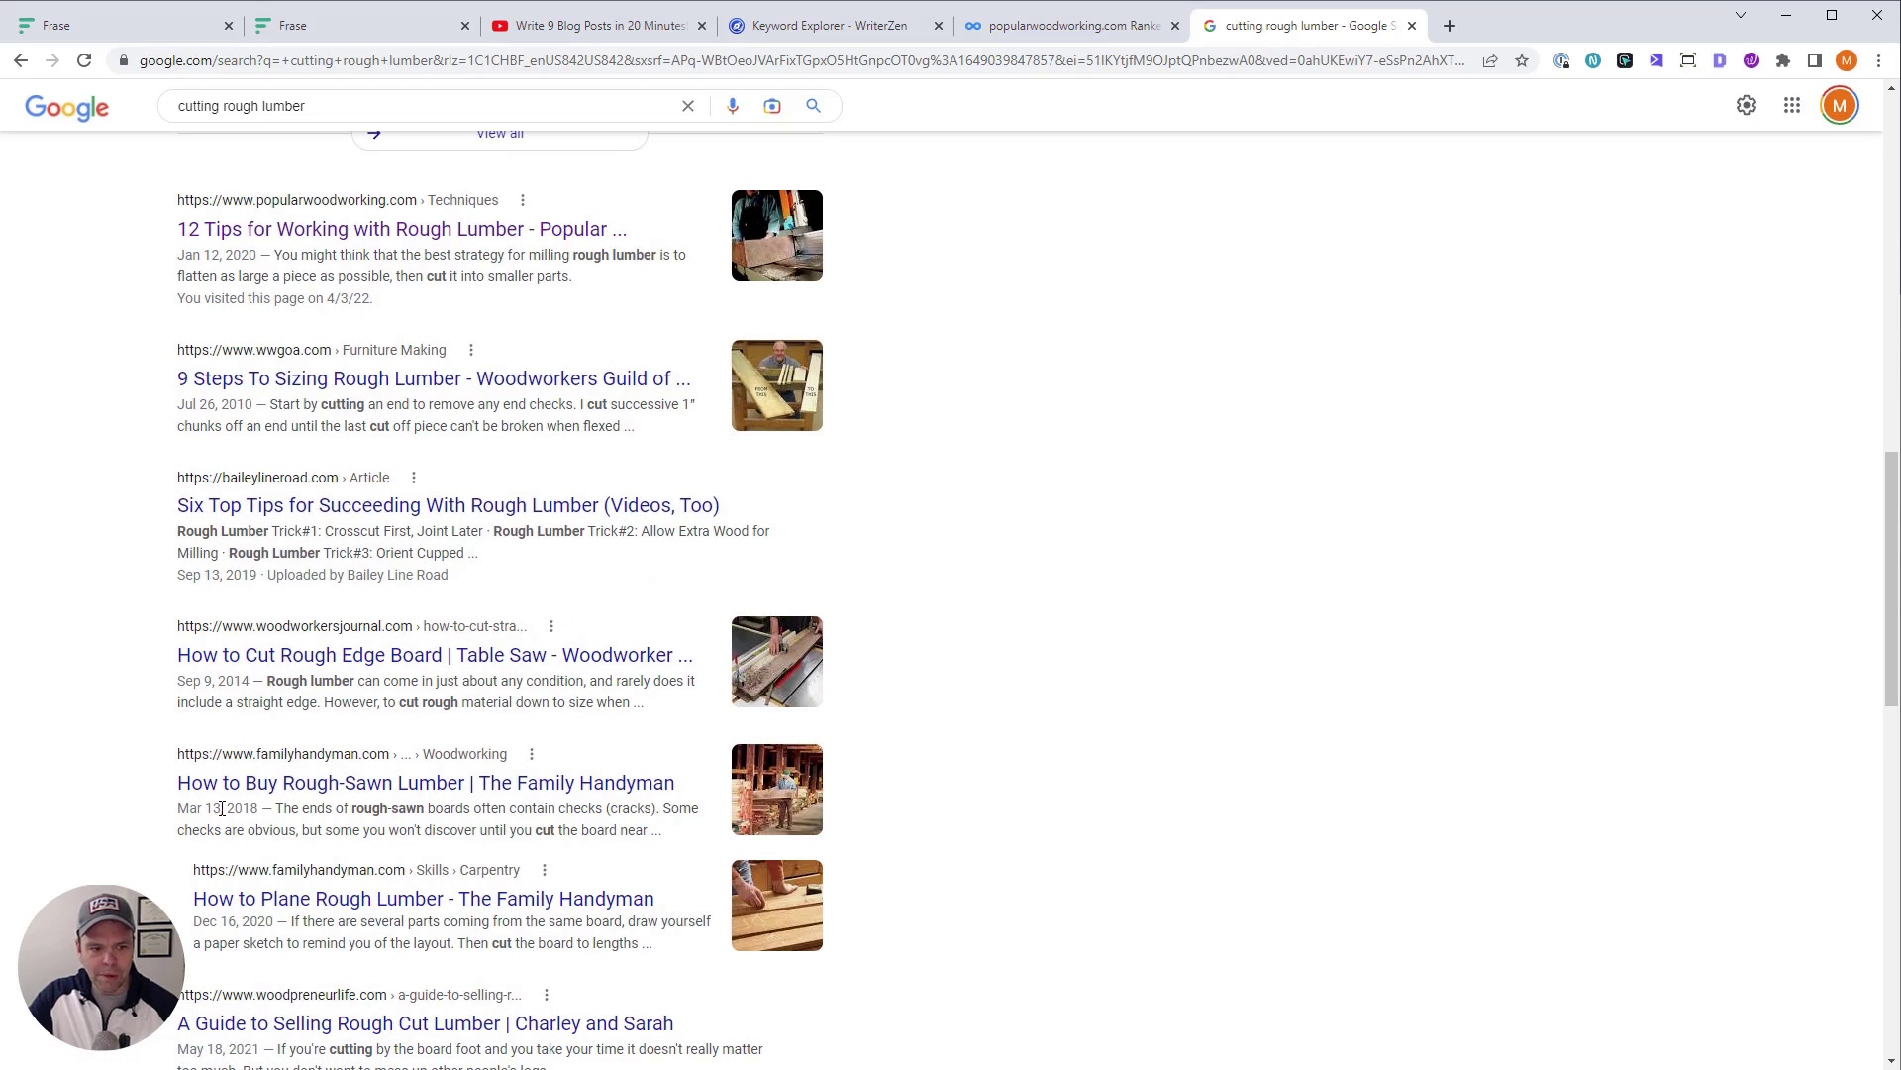
scroll(456, 872, "down", 4)
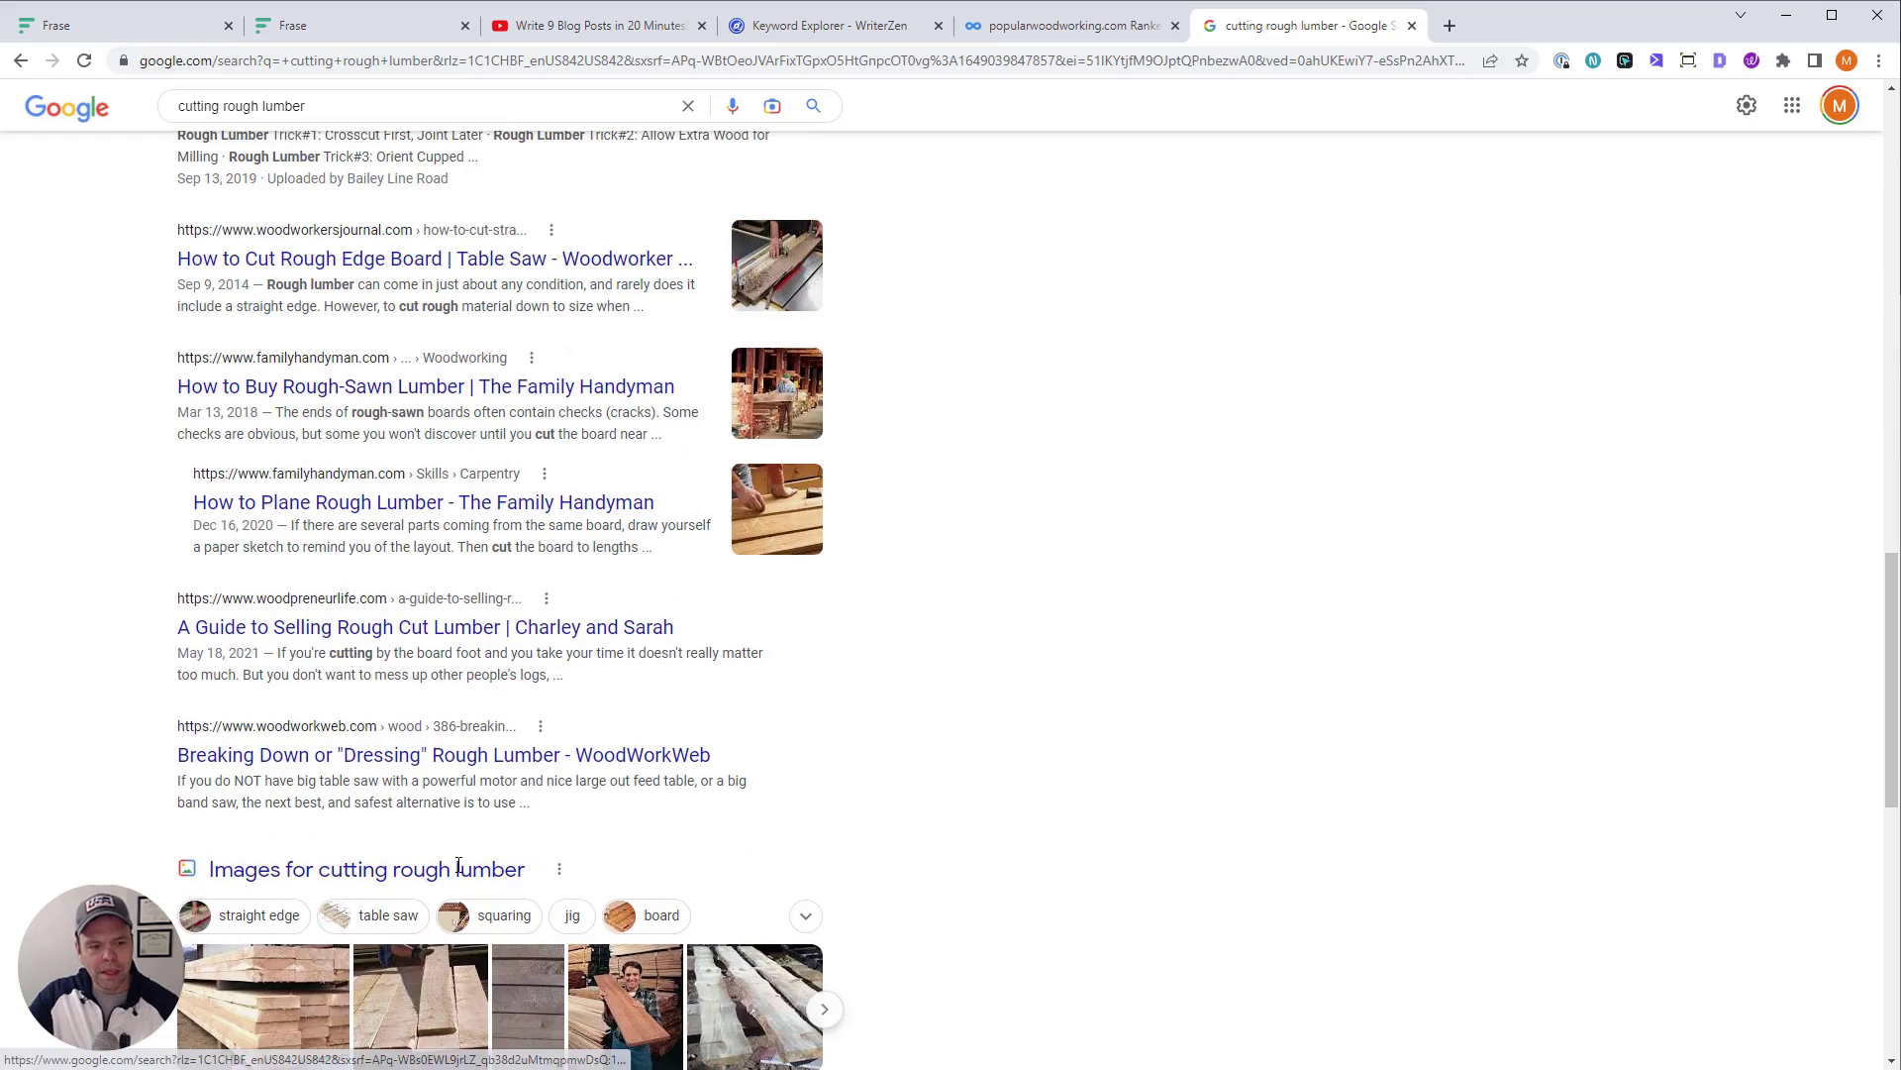
scroll(448, 921, "up", 14)
scroll(290, 500, "up", 4)
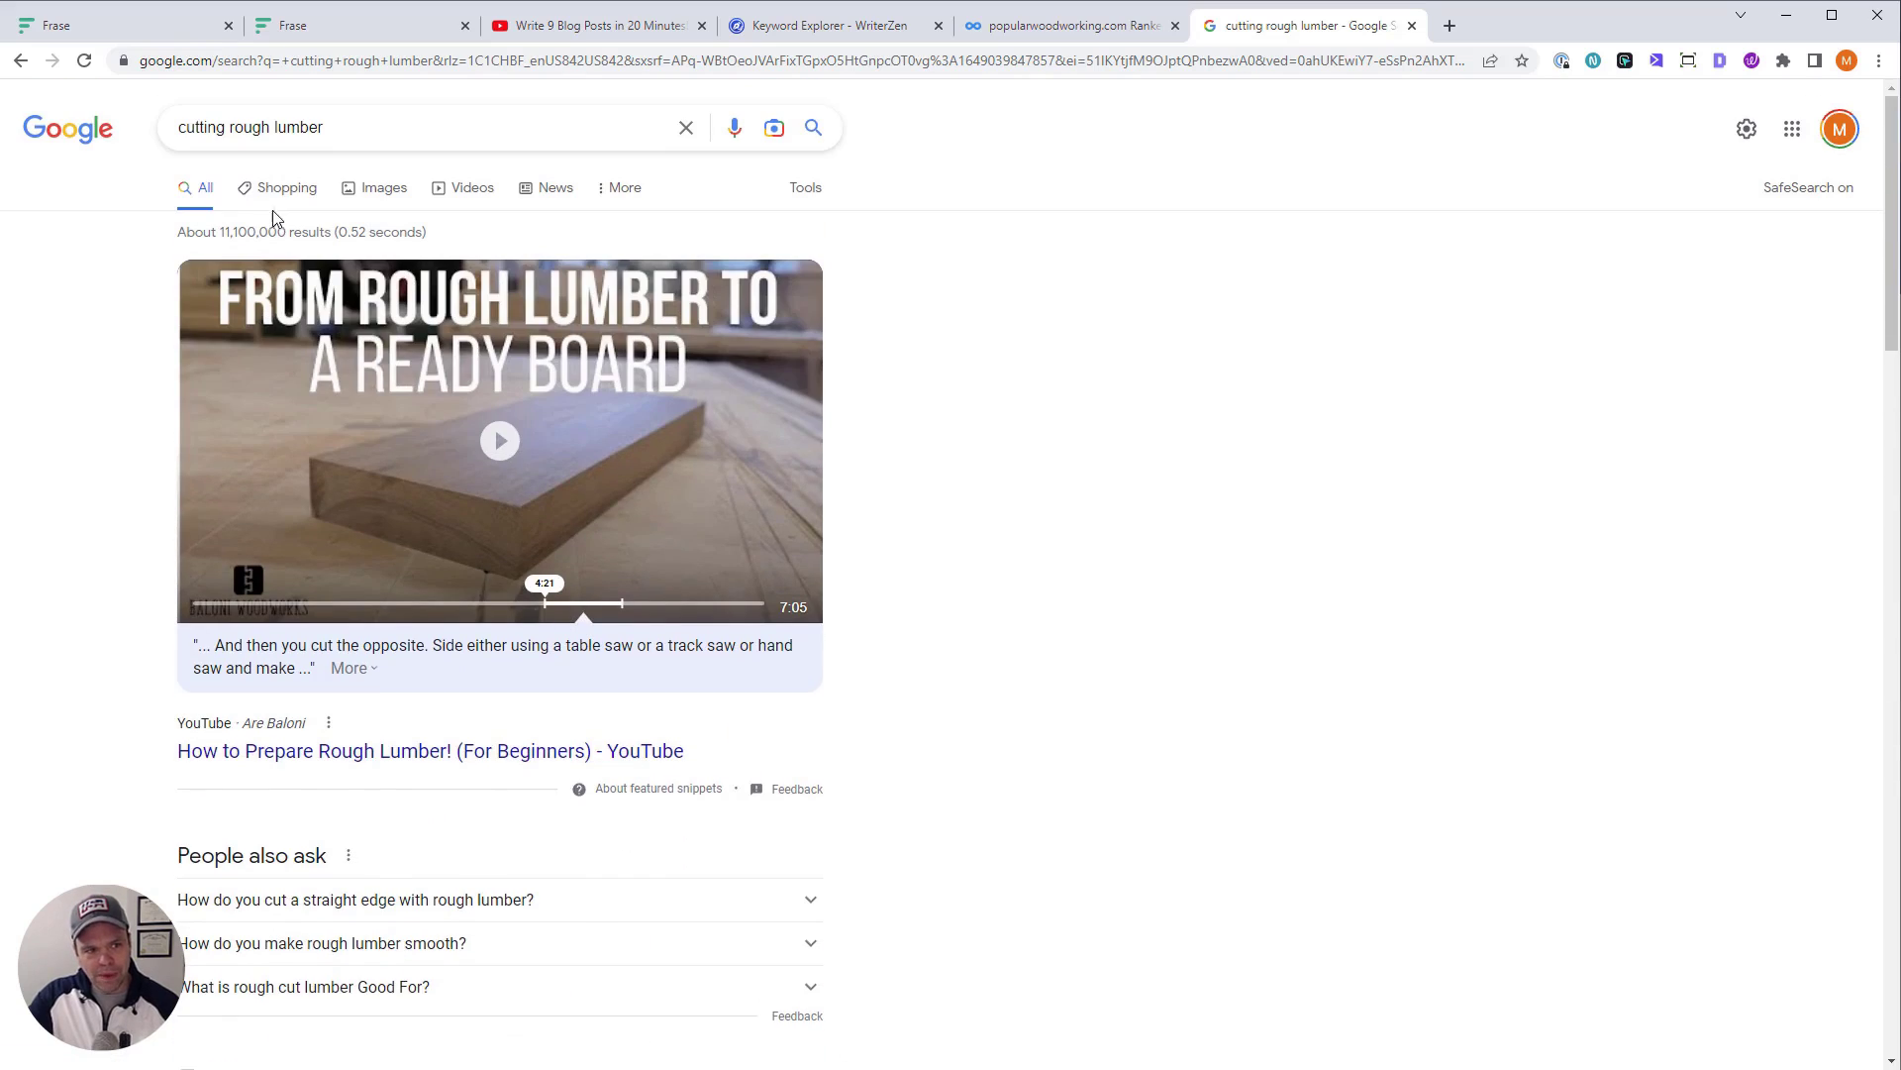
scroll(365, 831, "down", 15)
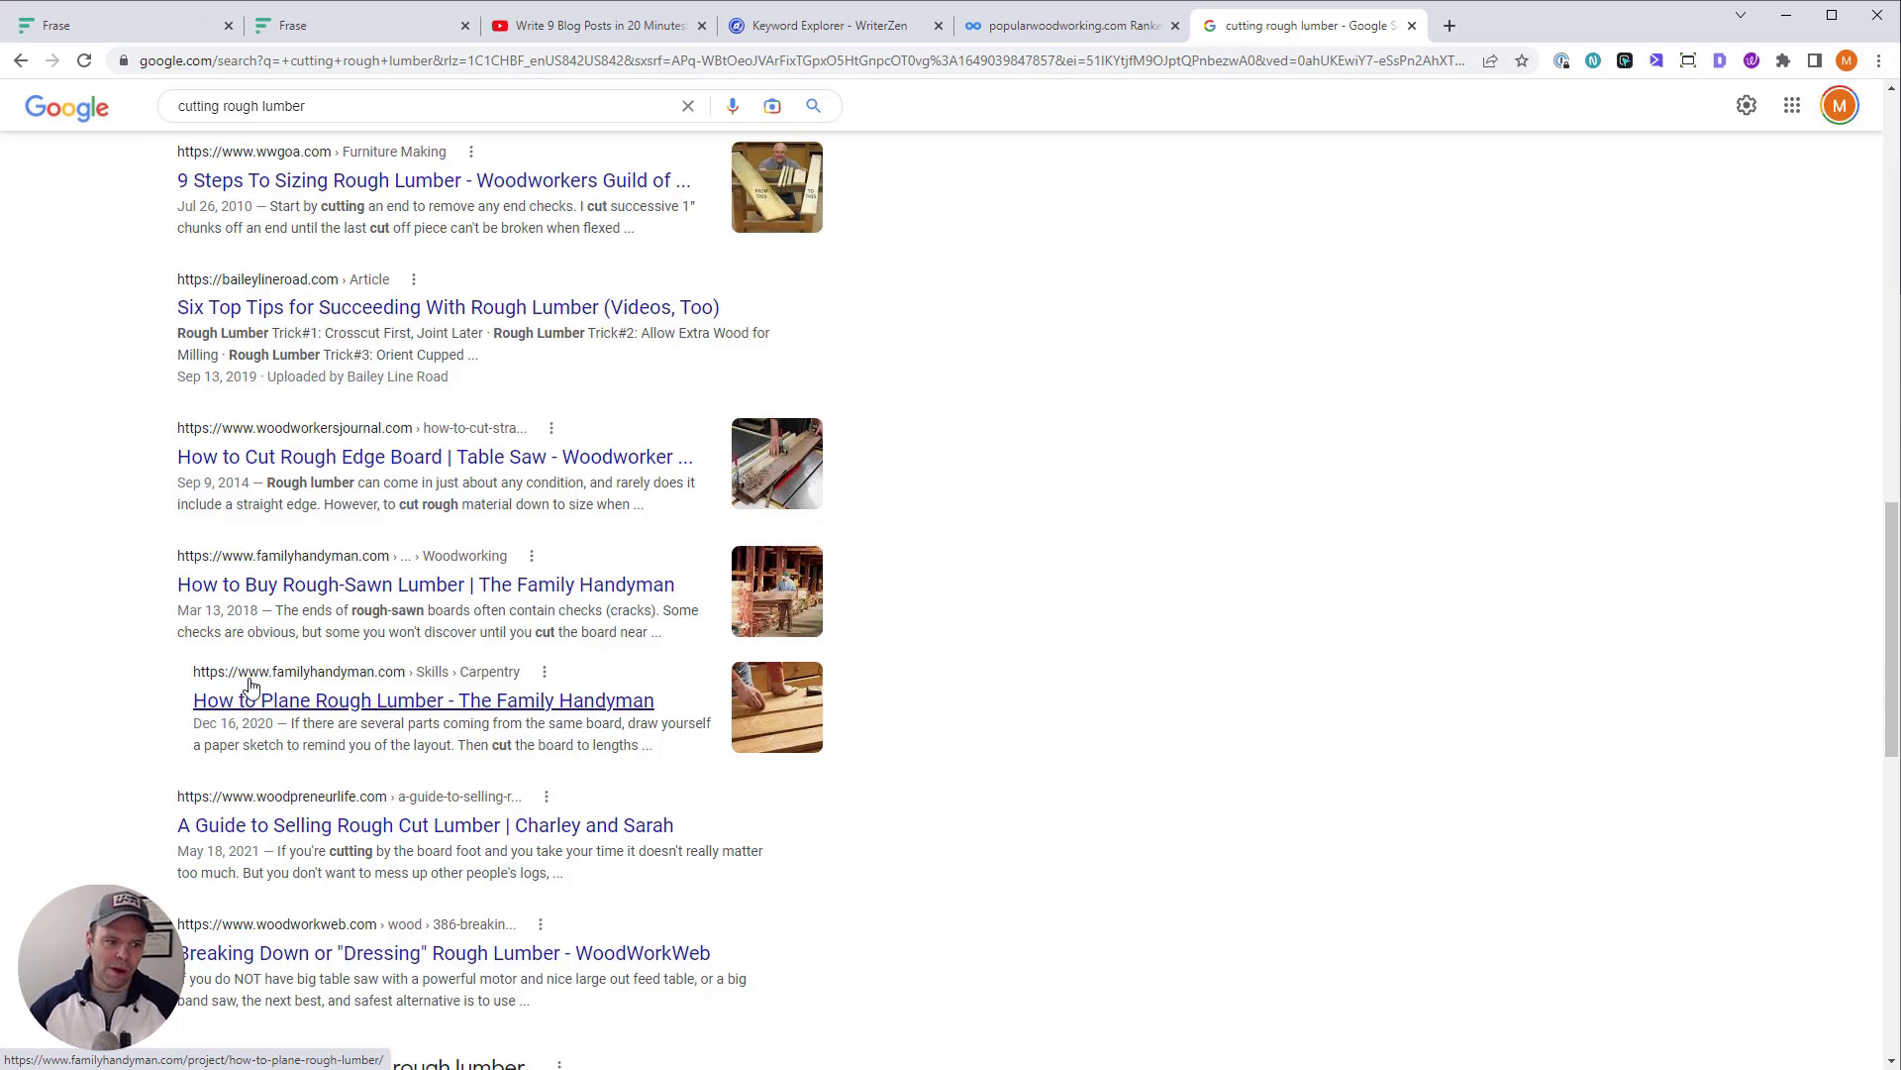
scroll(247, 693, "up", 8)
scroll(242, 733, "down", 2)
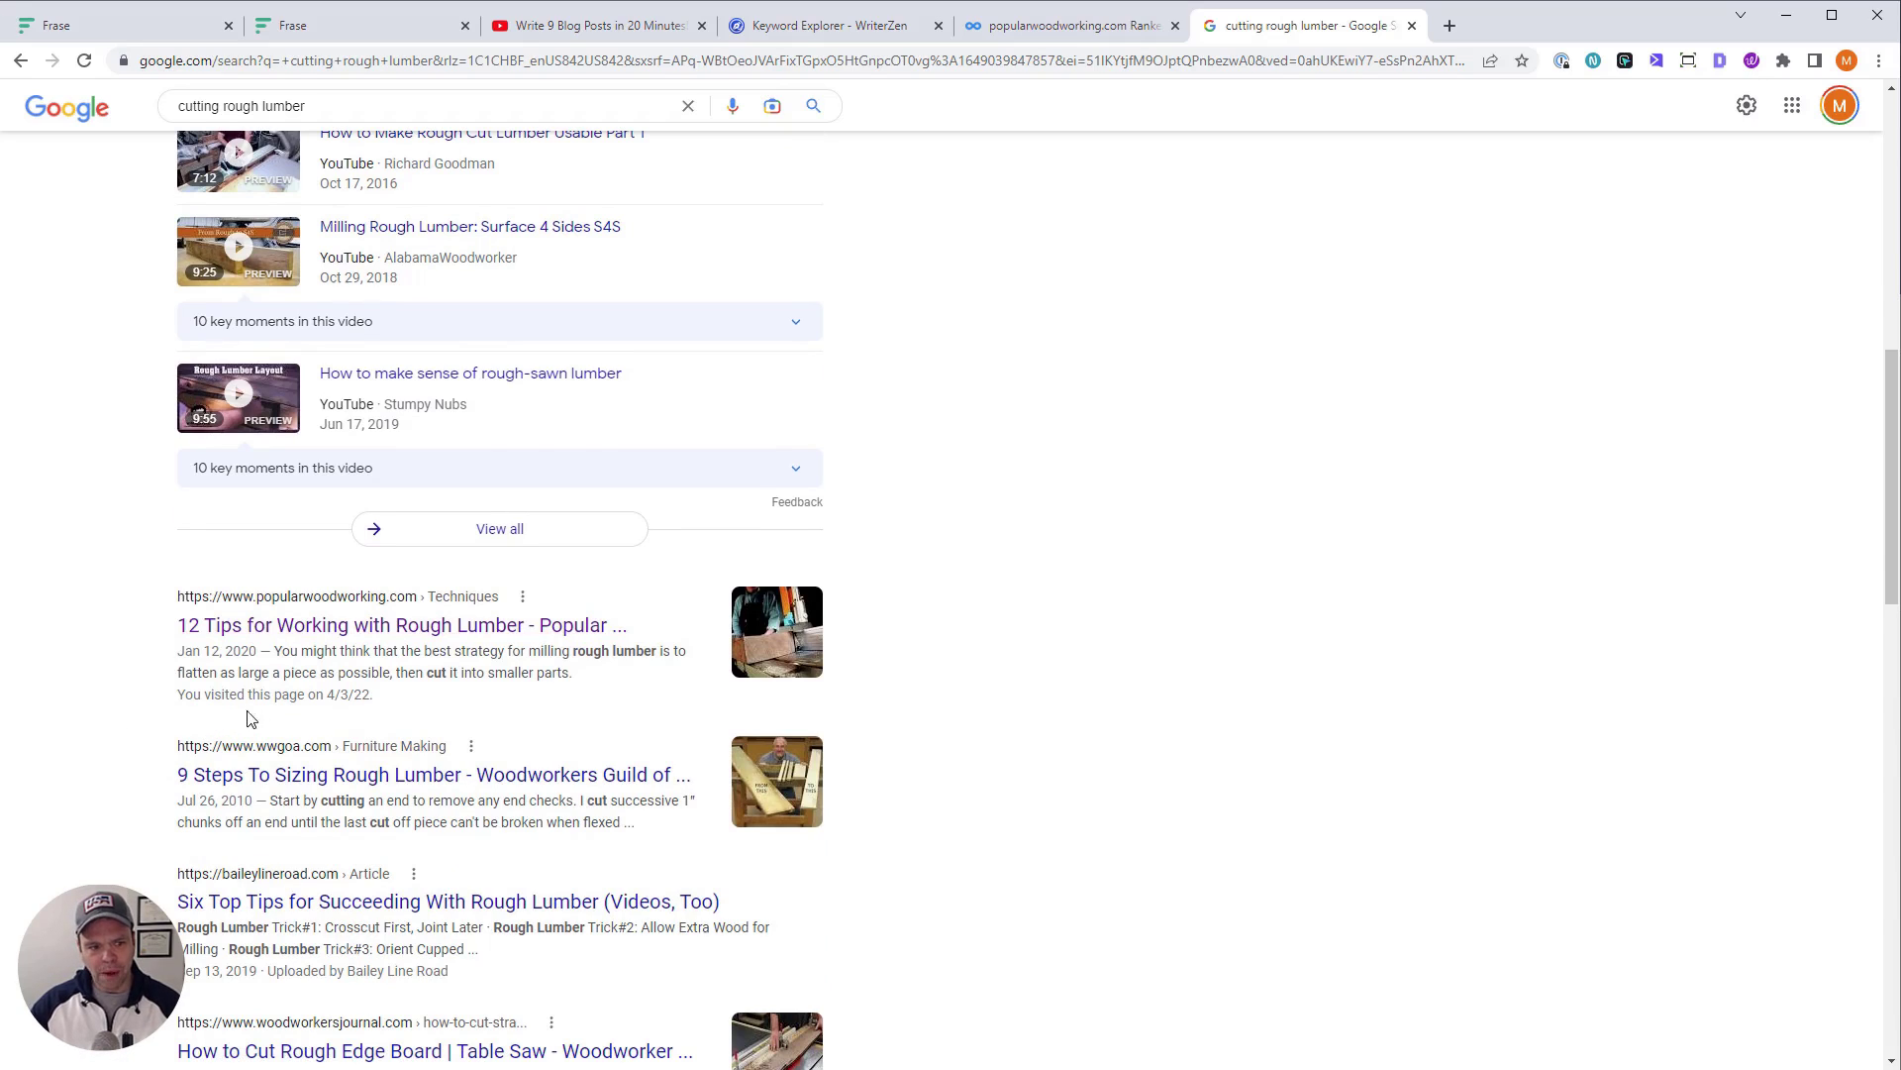
left_click_drag(309, 106, 99, 91)
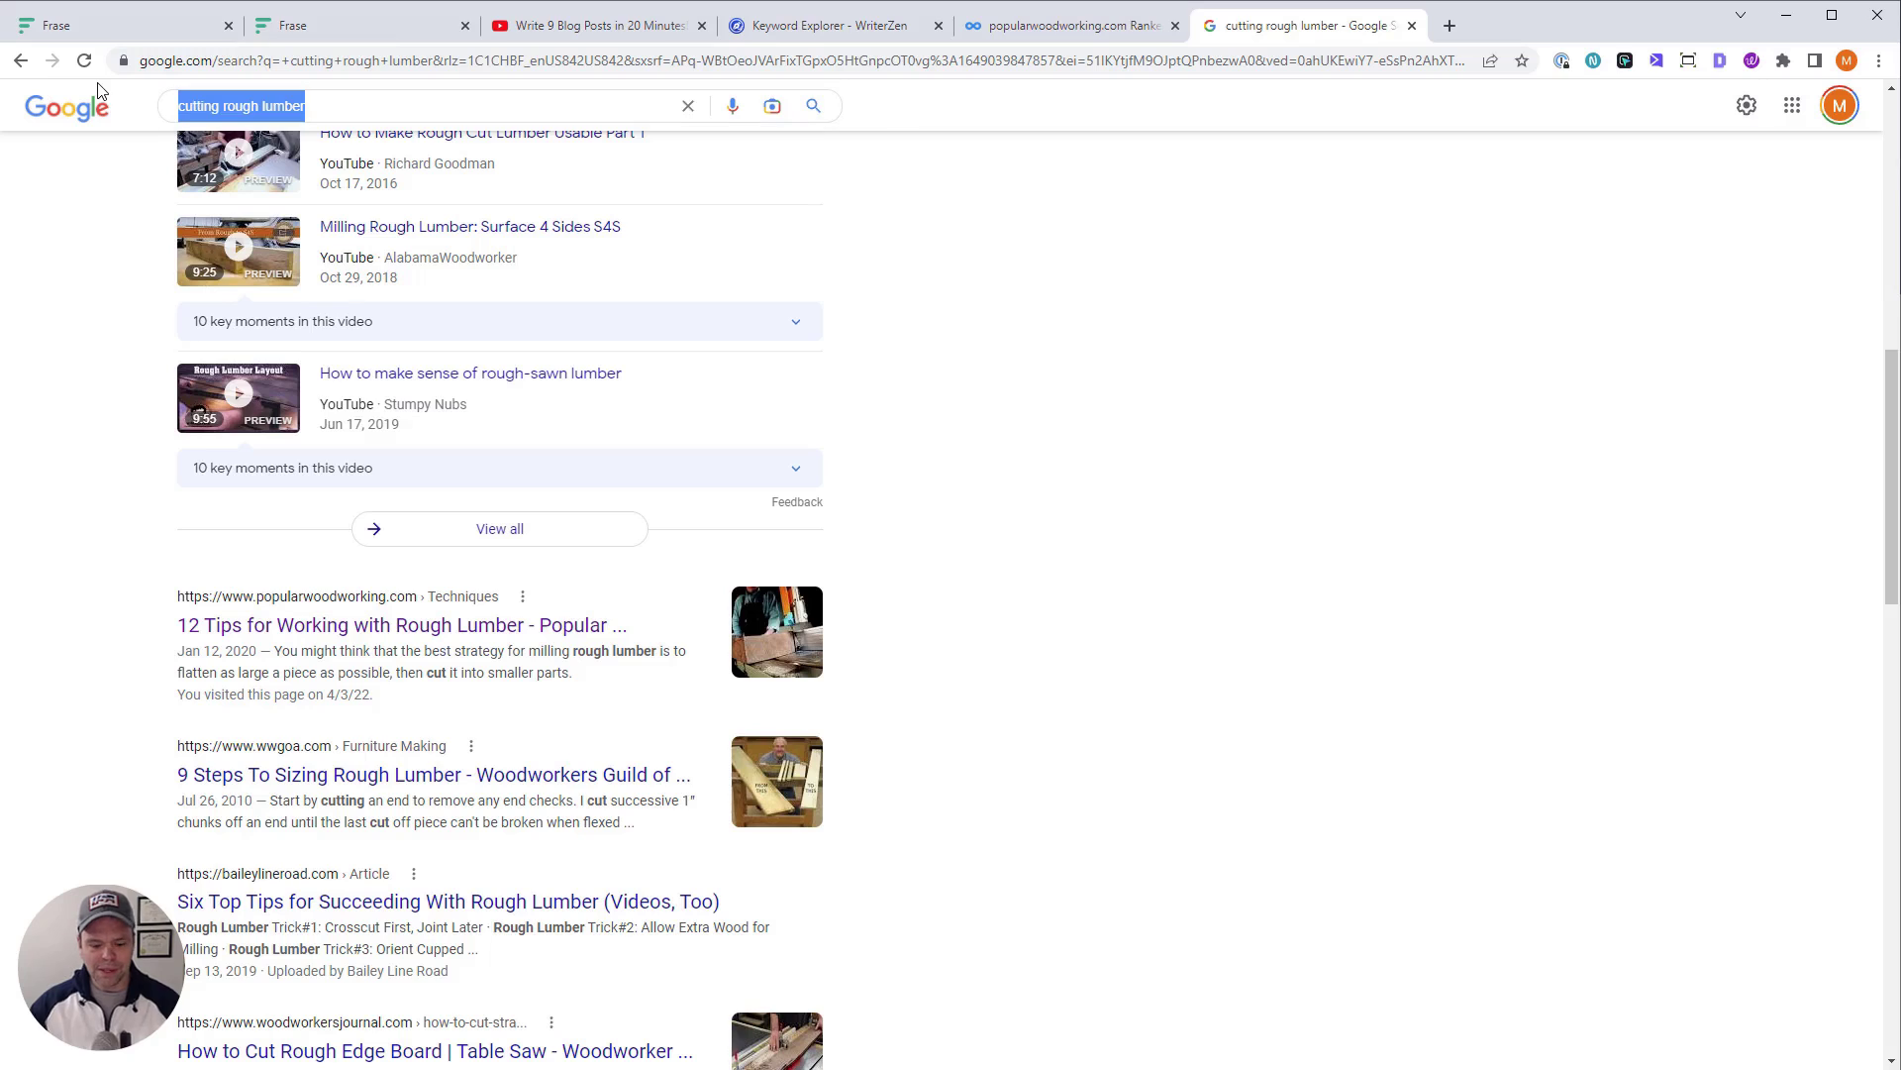
type("how to work with r")
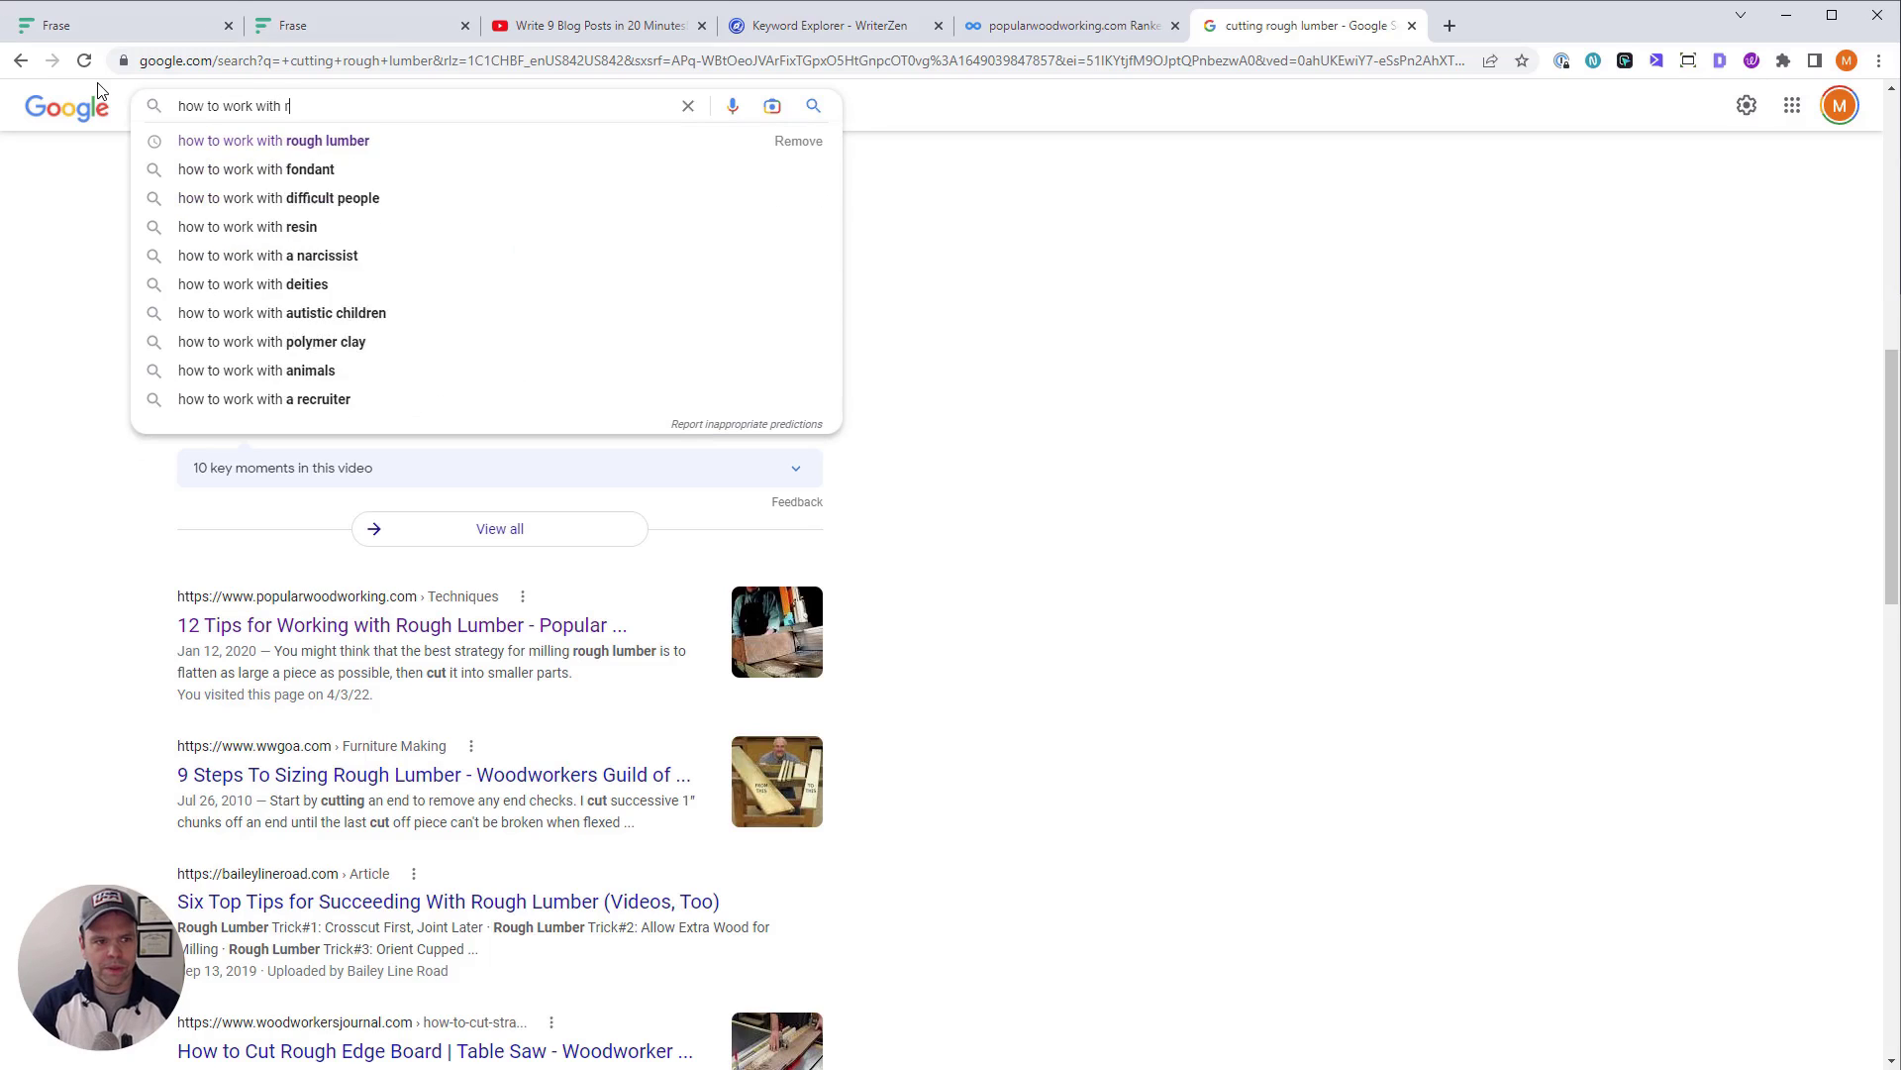
type("ough lumber")
key("Return")
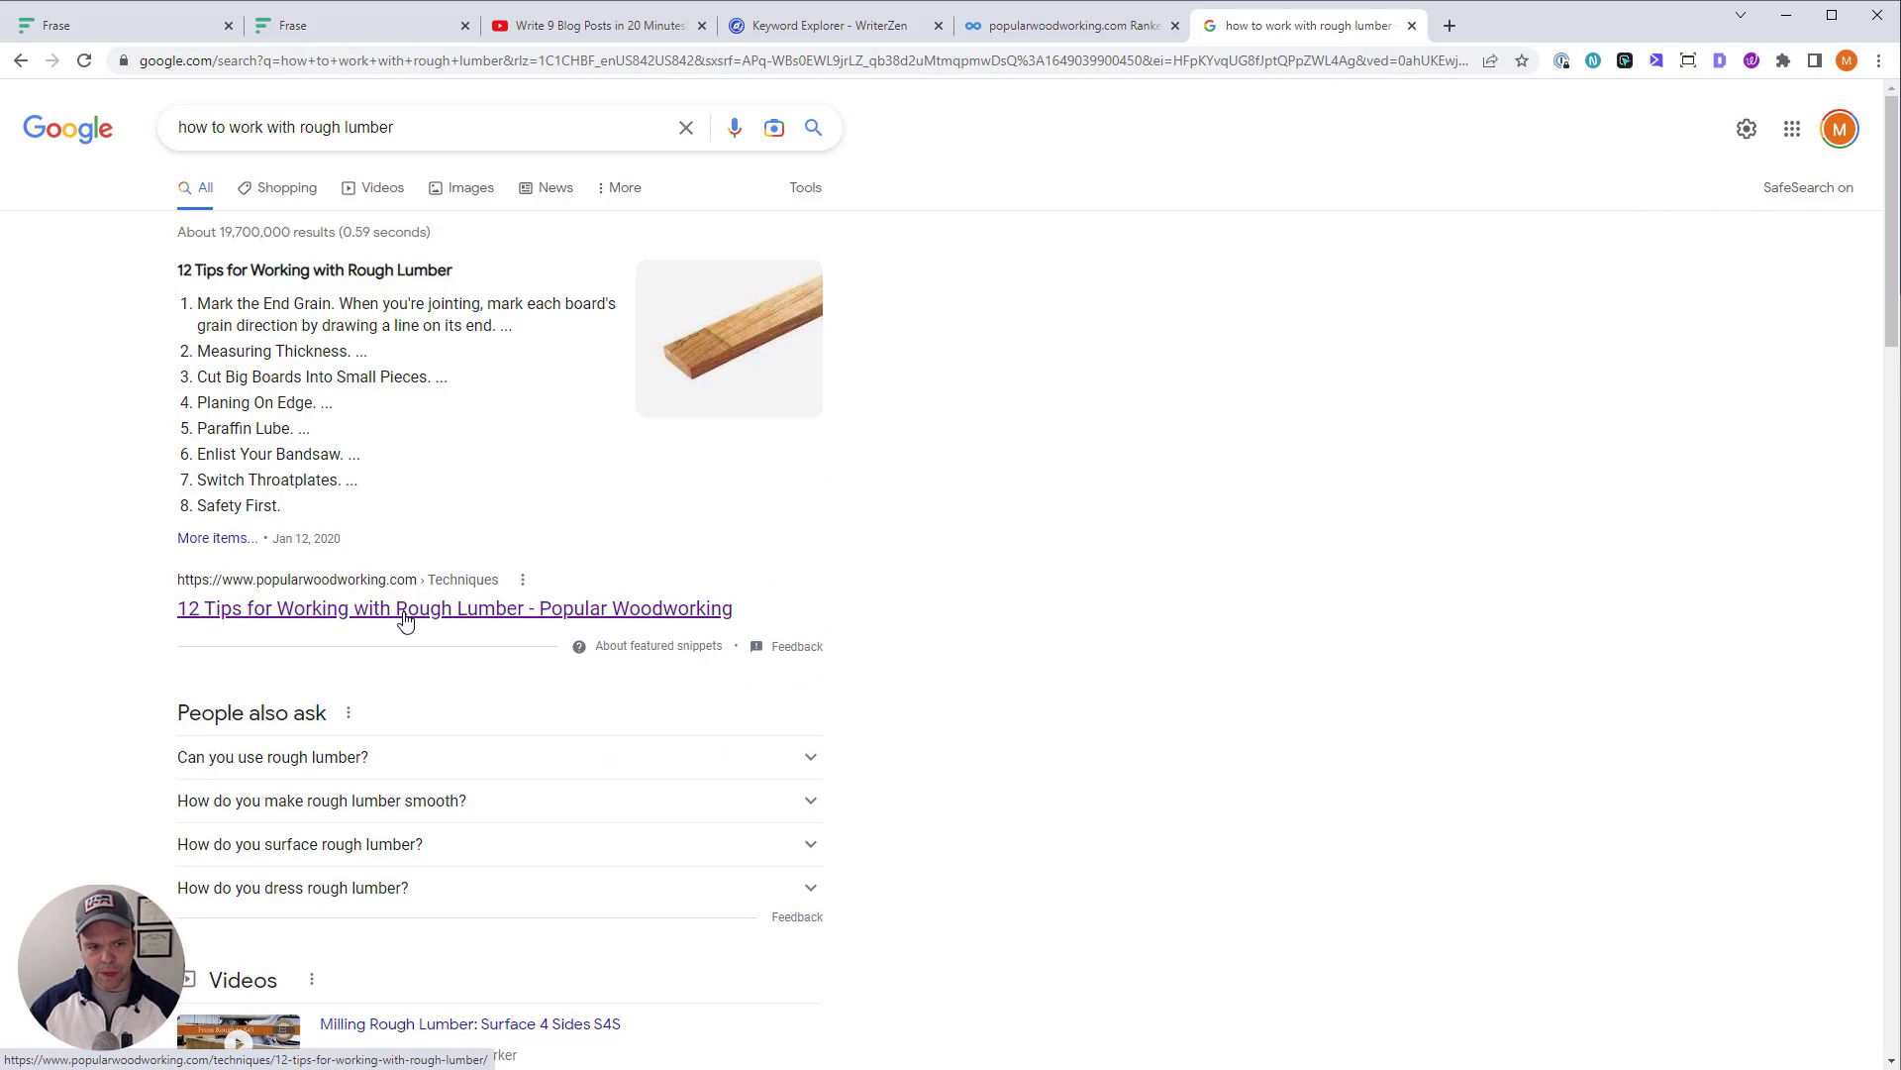
scroll(174, 716, "down", 6)
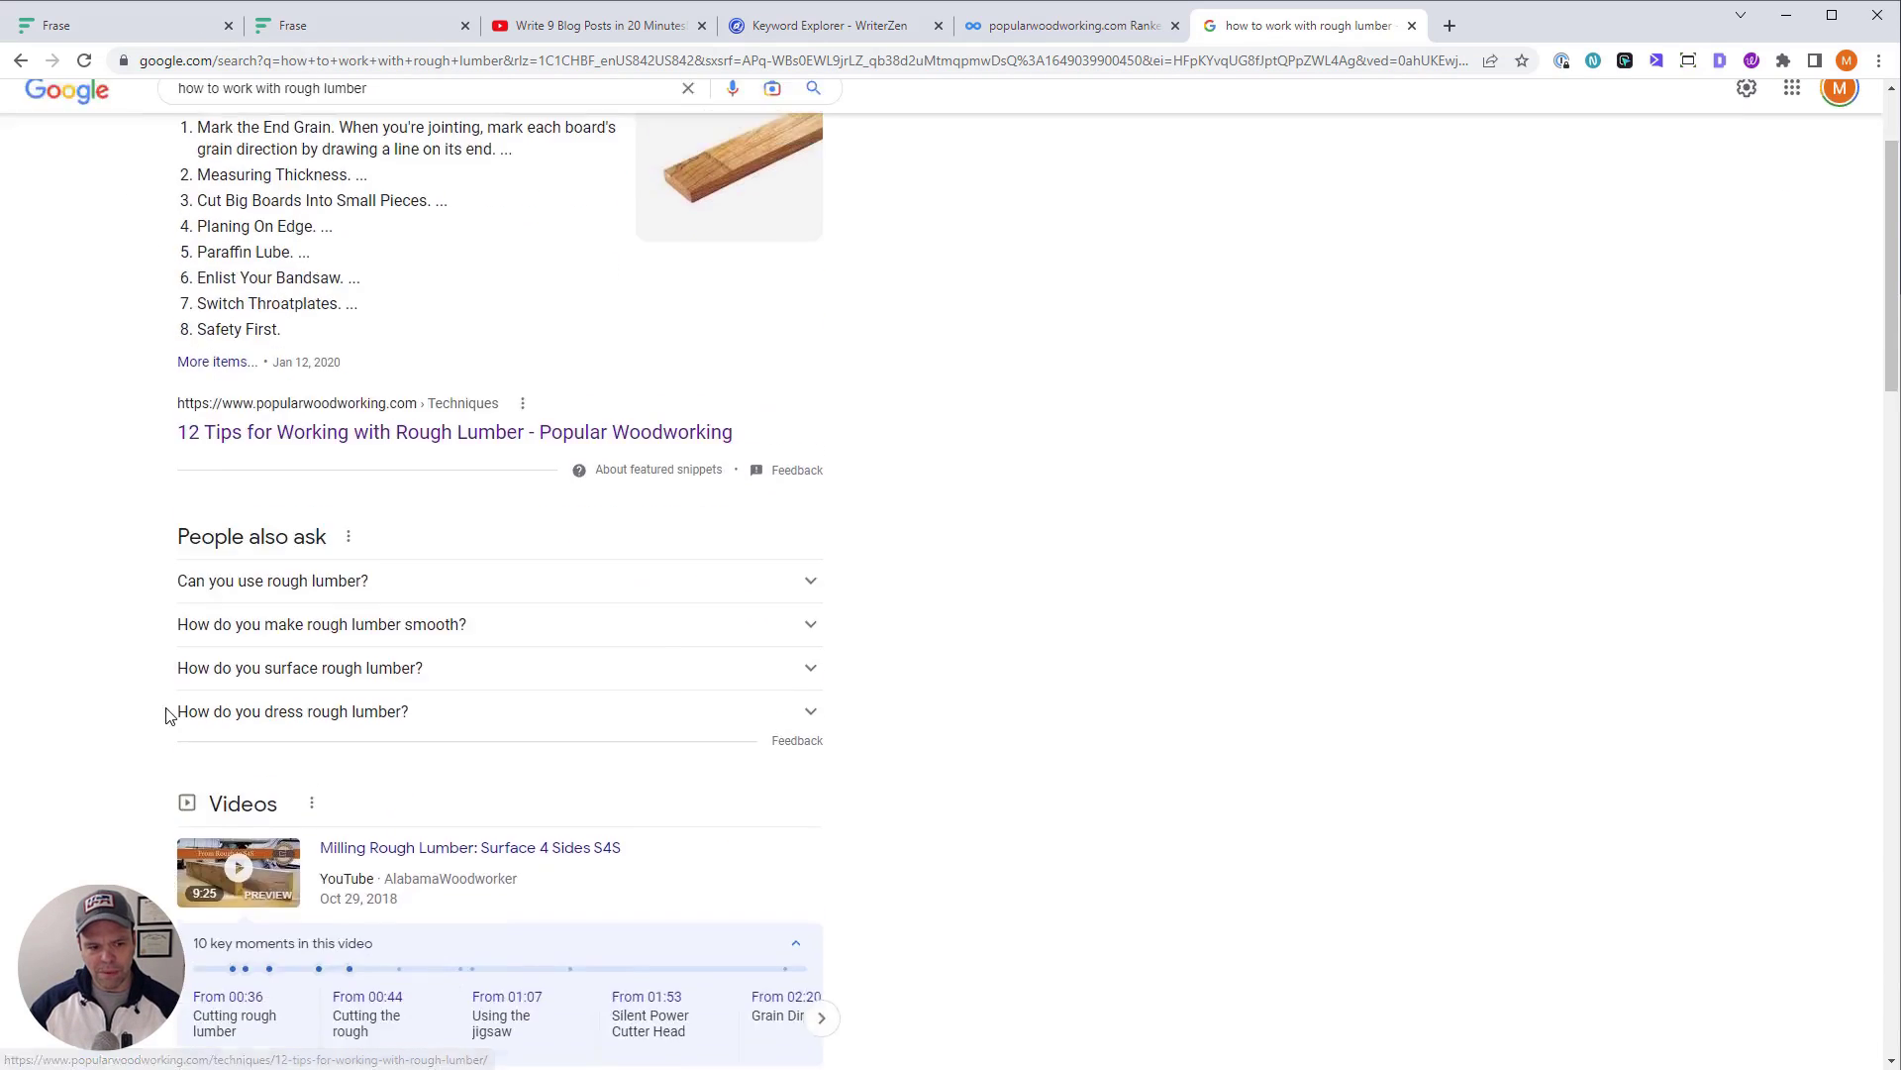
scroll(179, 724, "down", 8)
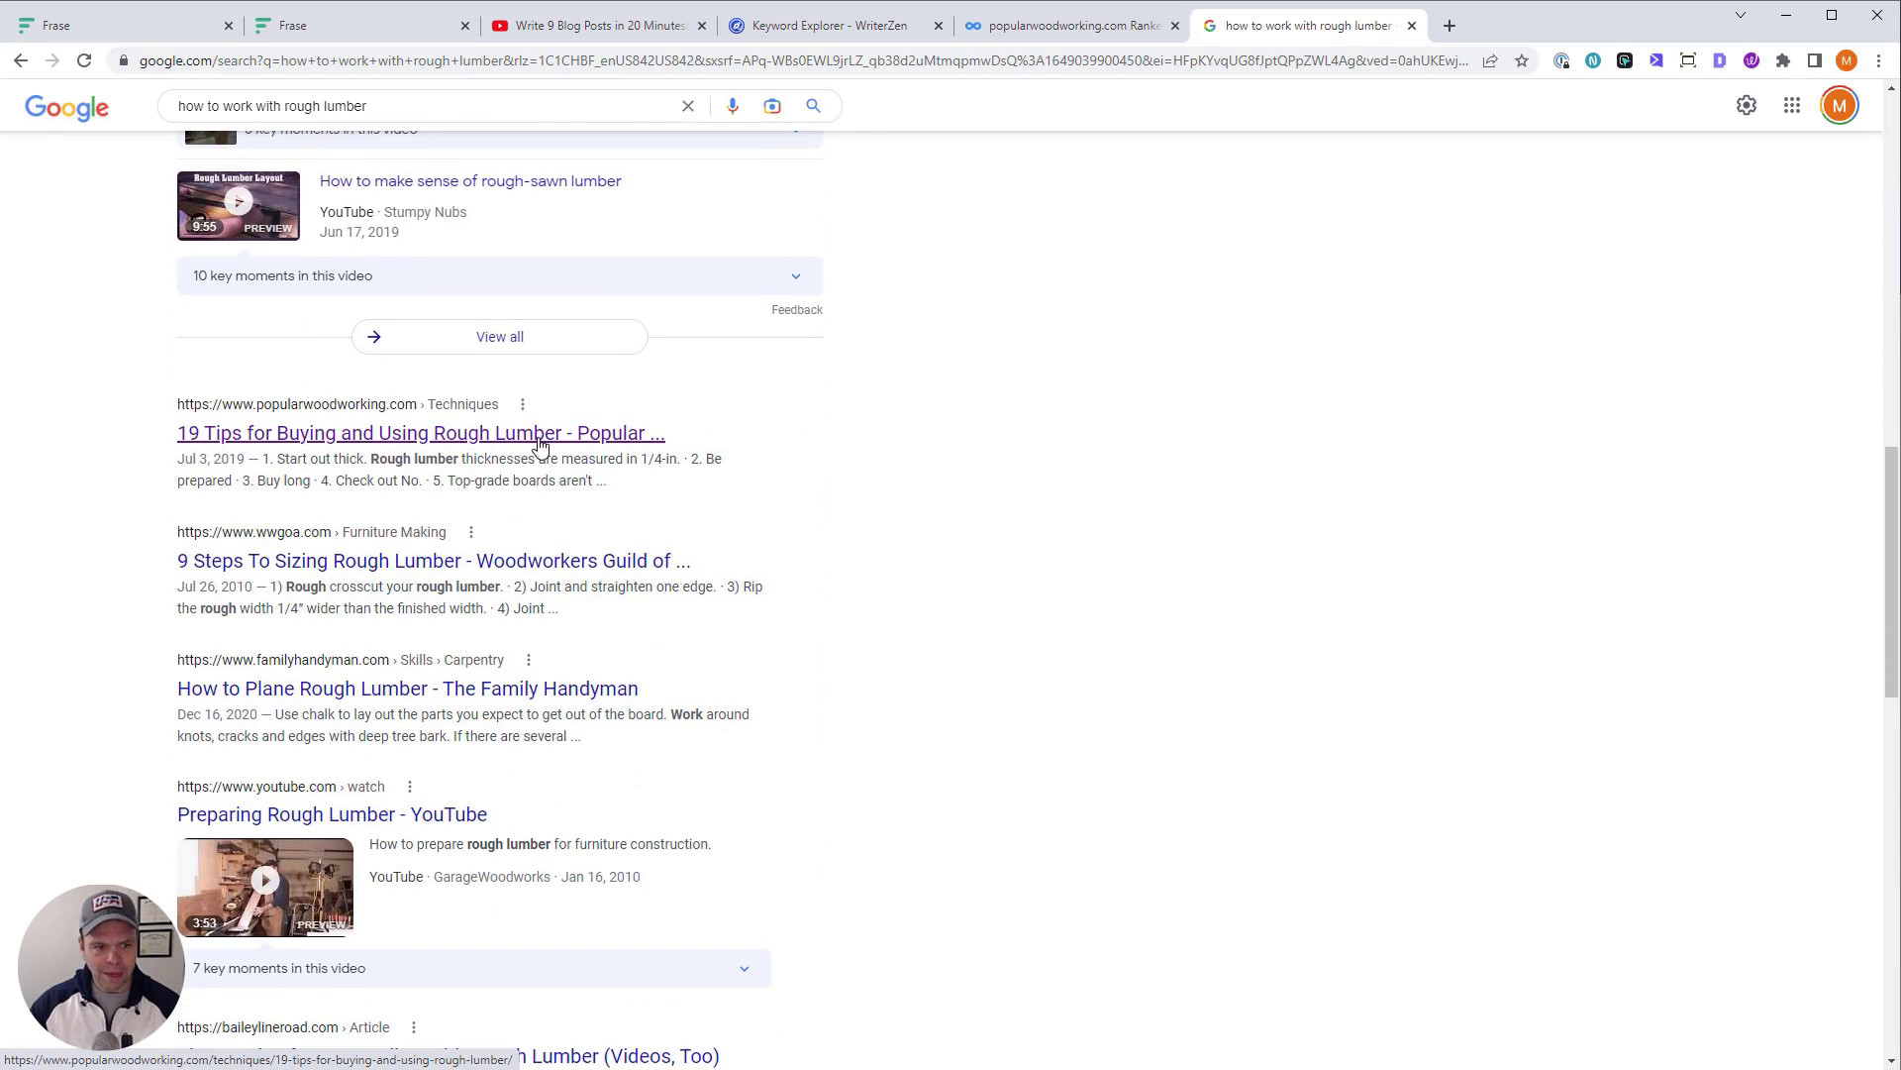
scroll(327, 693, "down", 8)
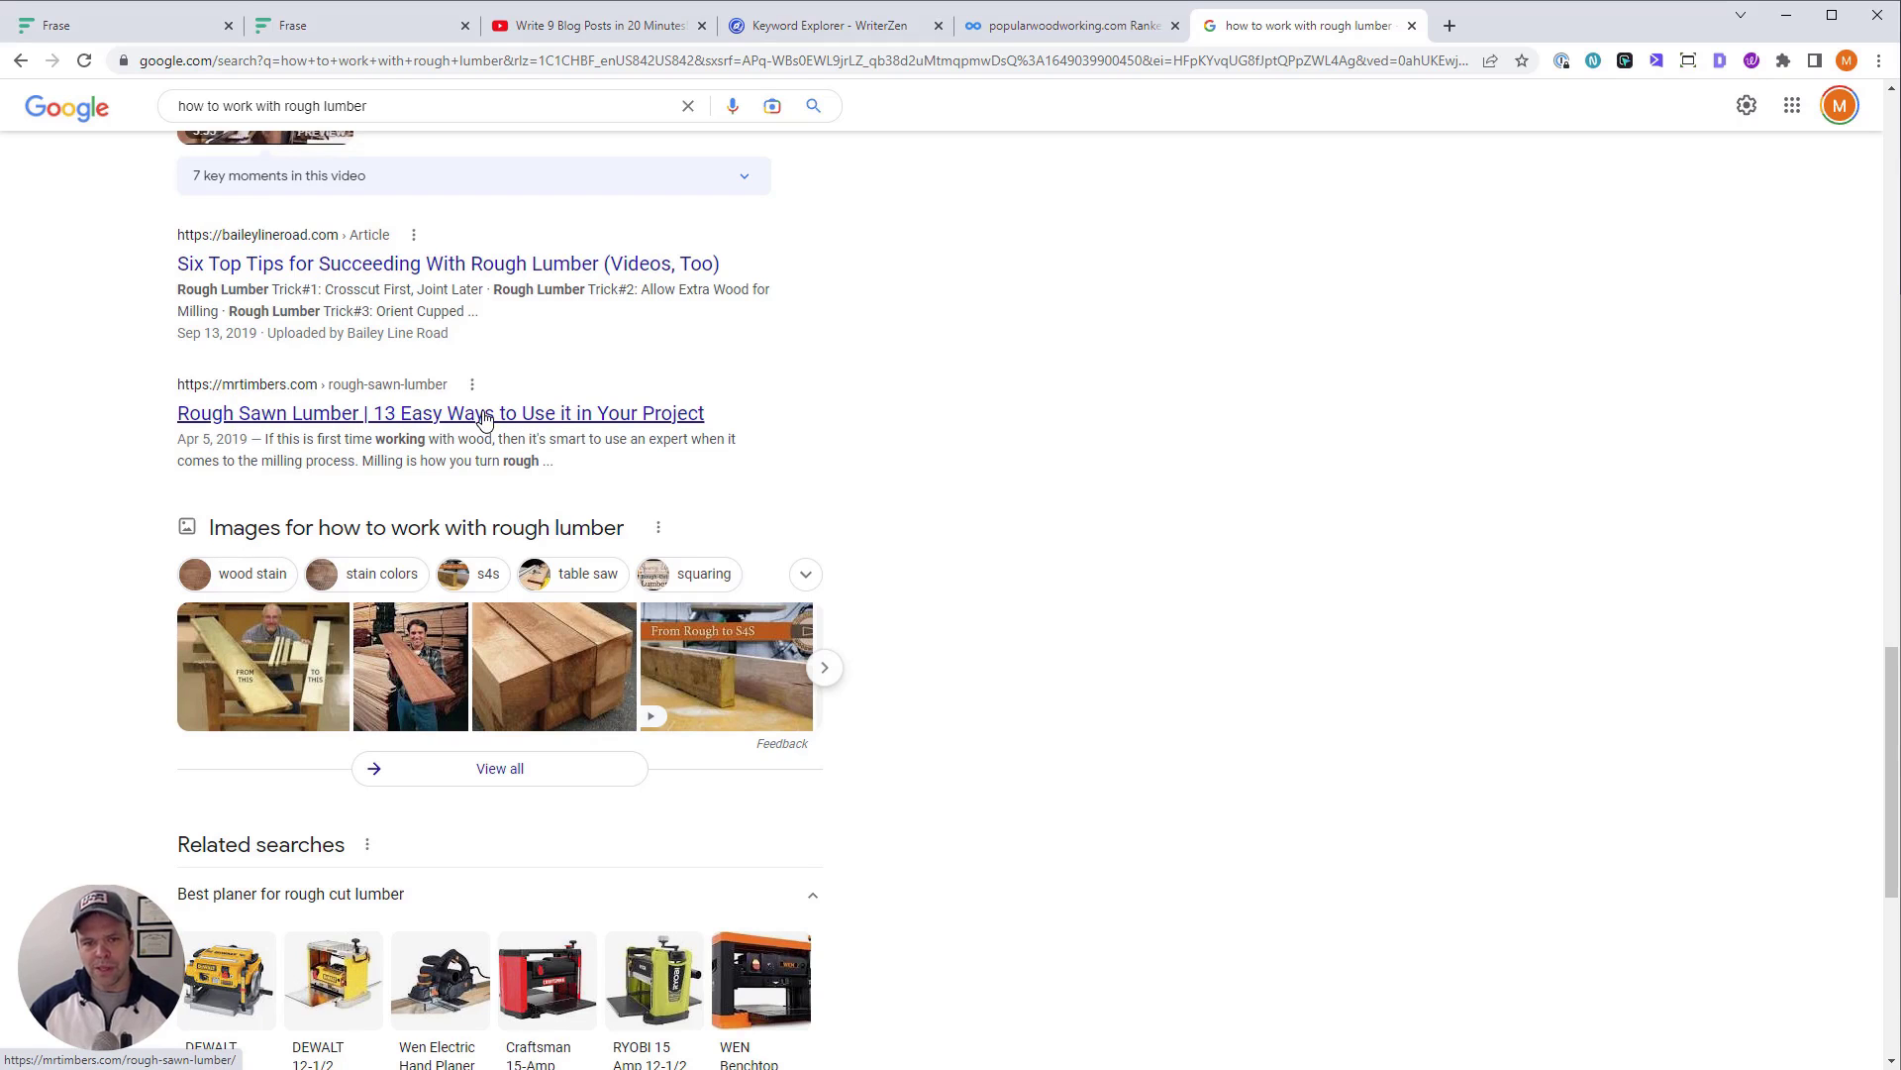
scroll(374, 674, "down", 1)
scroll(374, 673, "up", 10)
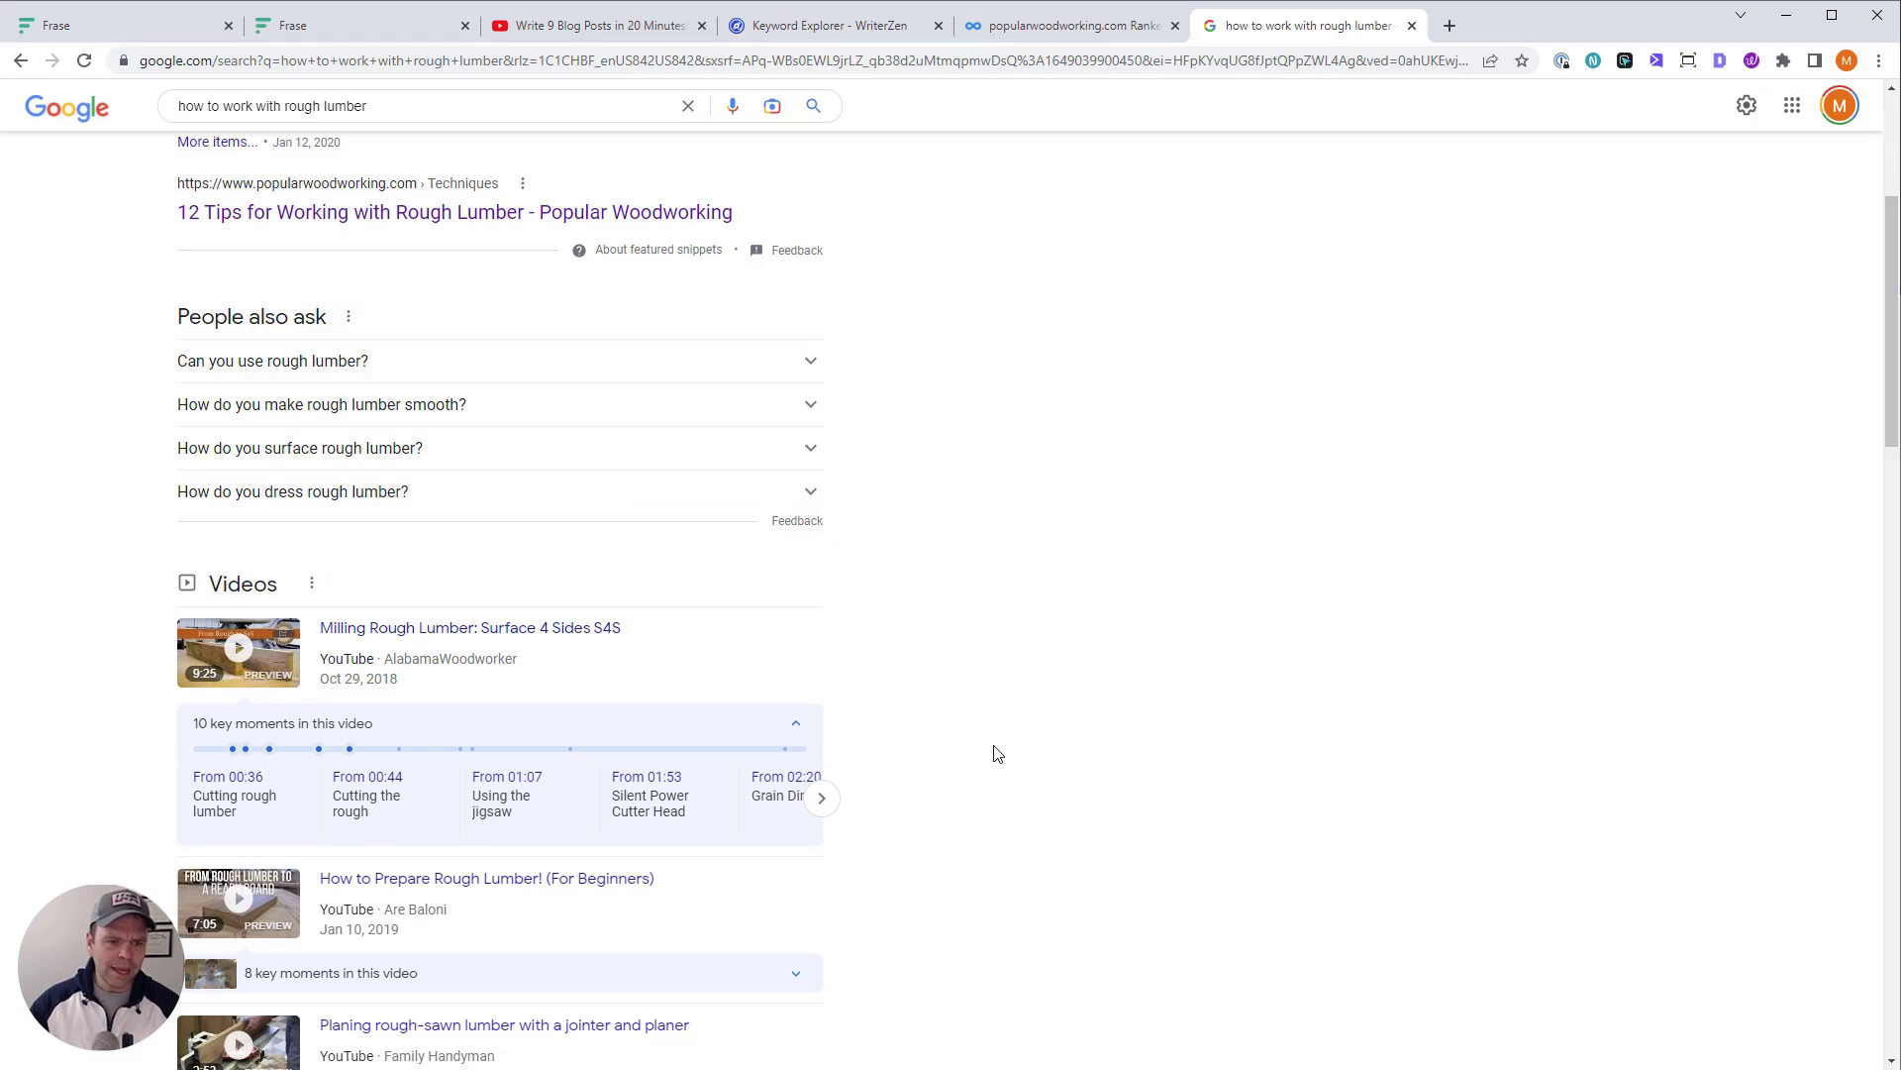
scroll(1019, 784, "up", 4)
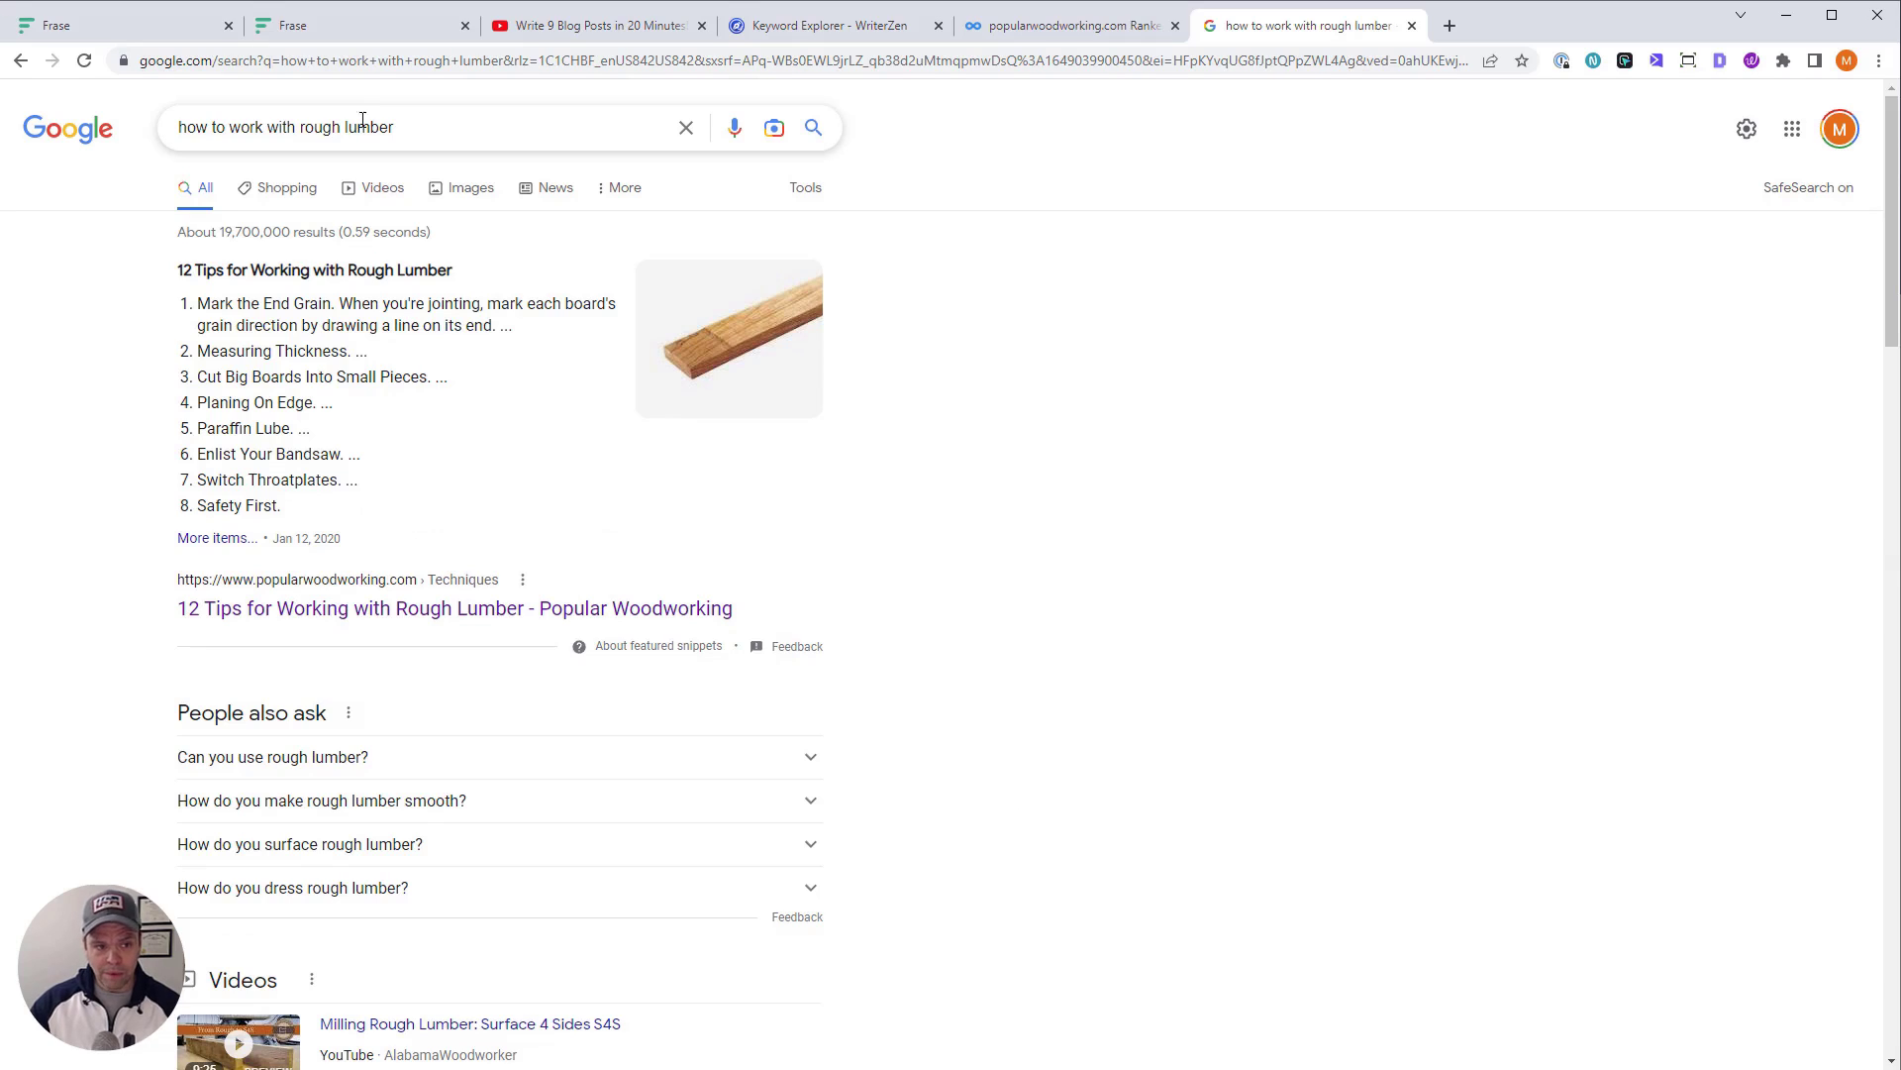
triple_click(392, 126)
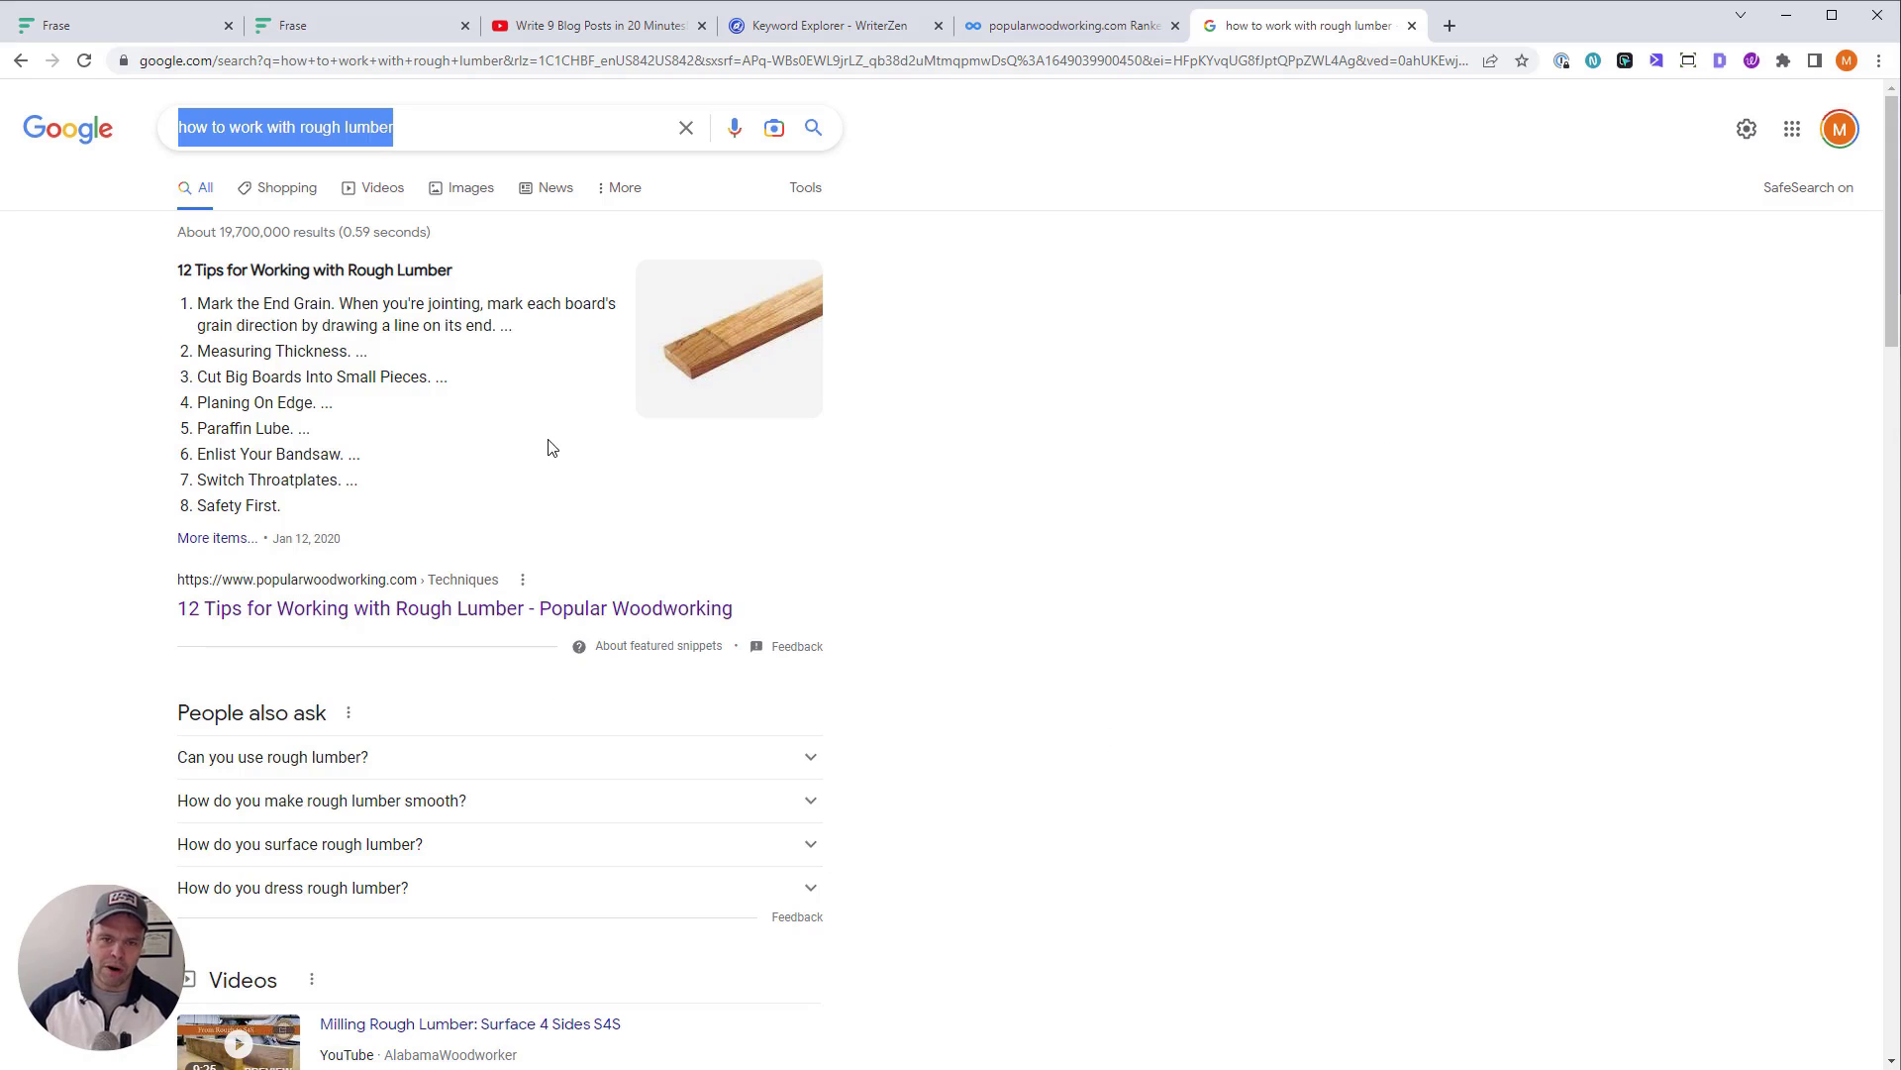
scroll(509, 644, "down", 13)
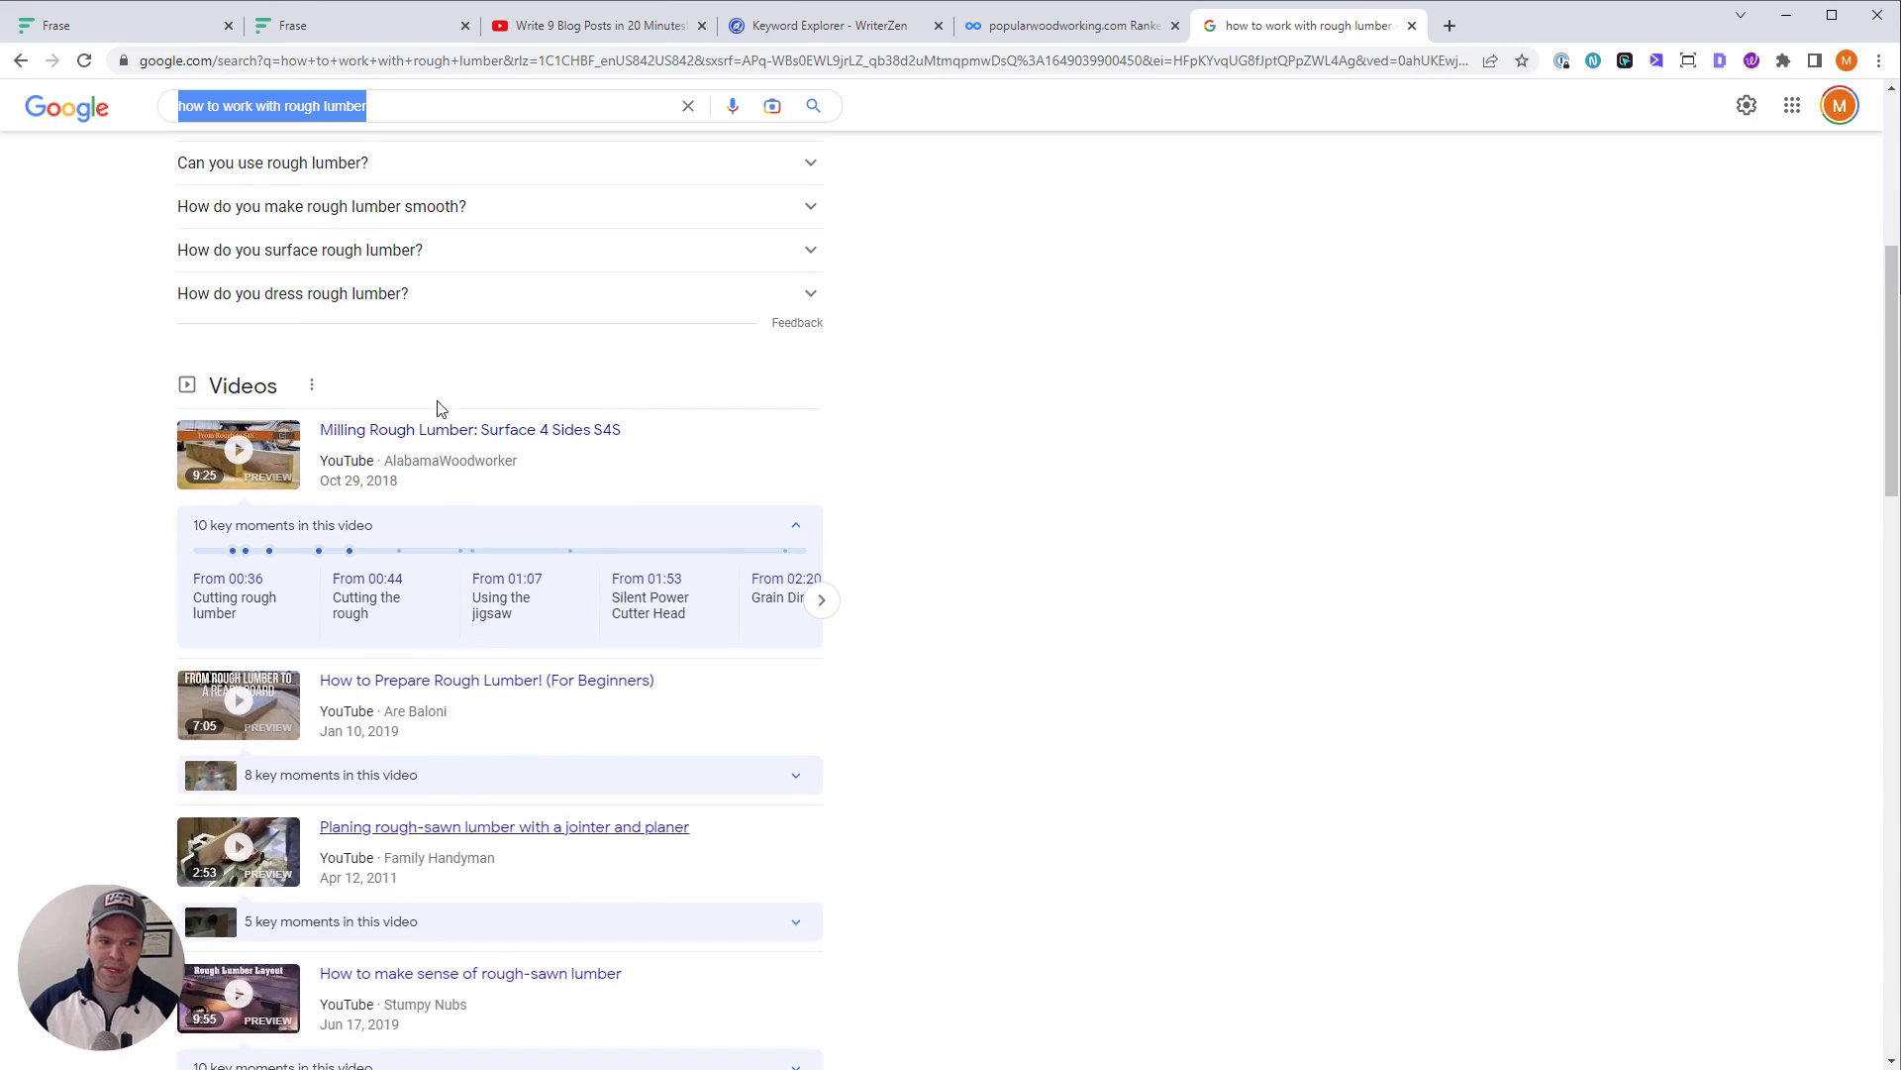
scroll(473, 871, "down", 4)
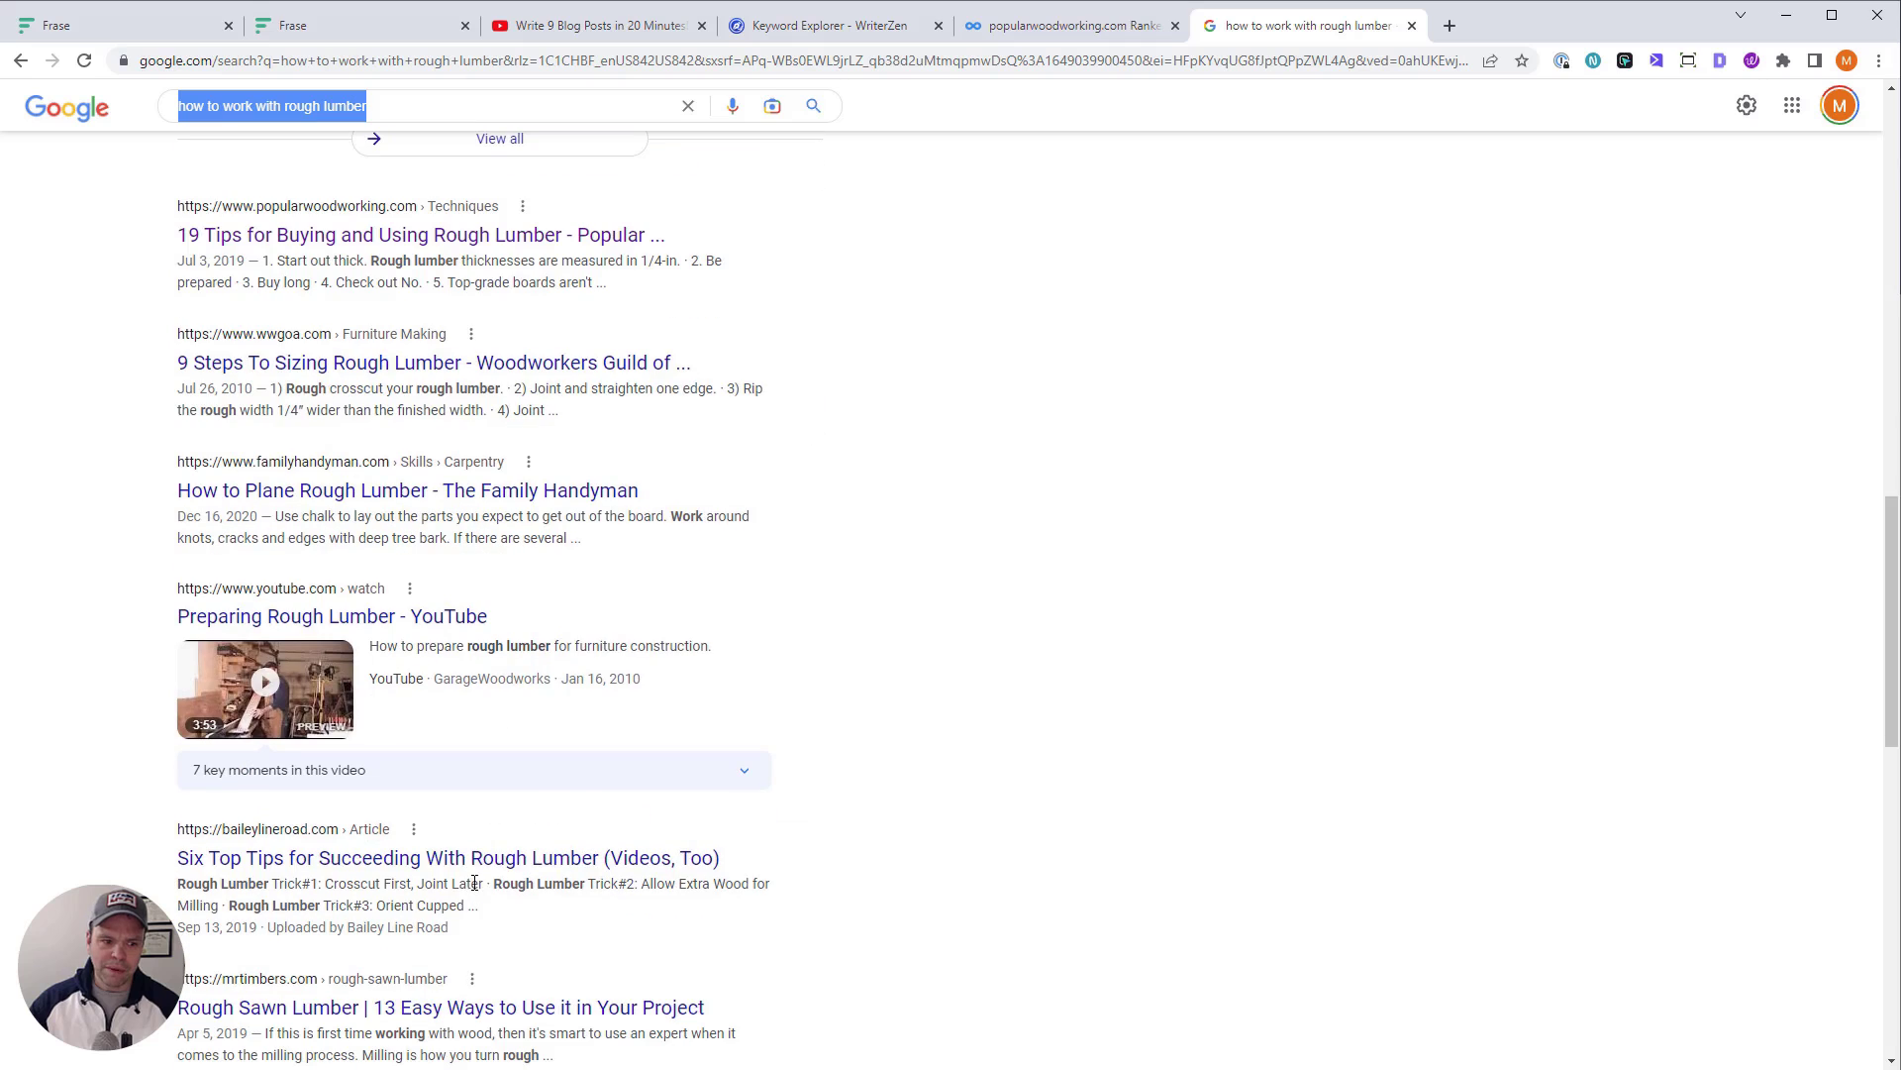
scroll(455, 921, "down", 1)
scroll(437, 963, "down", 7)
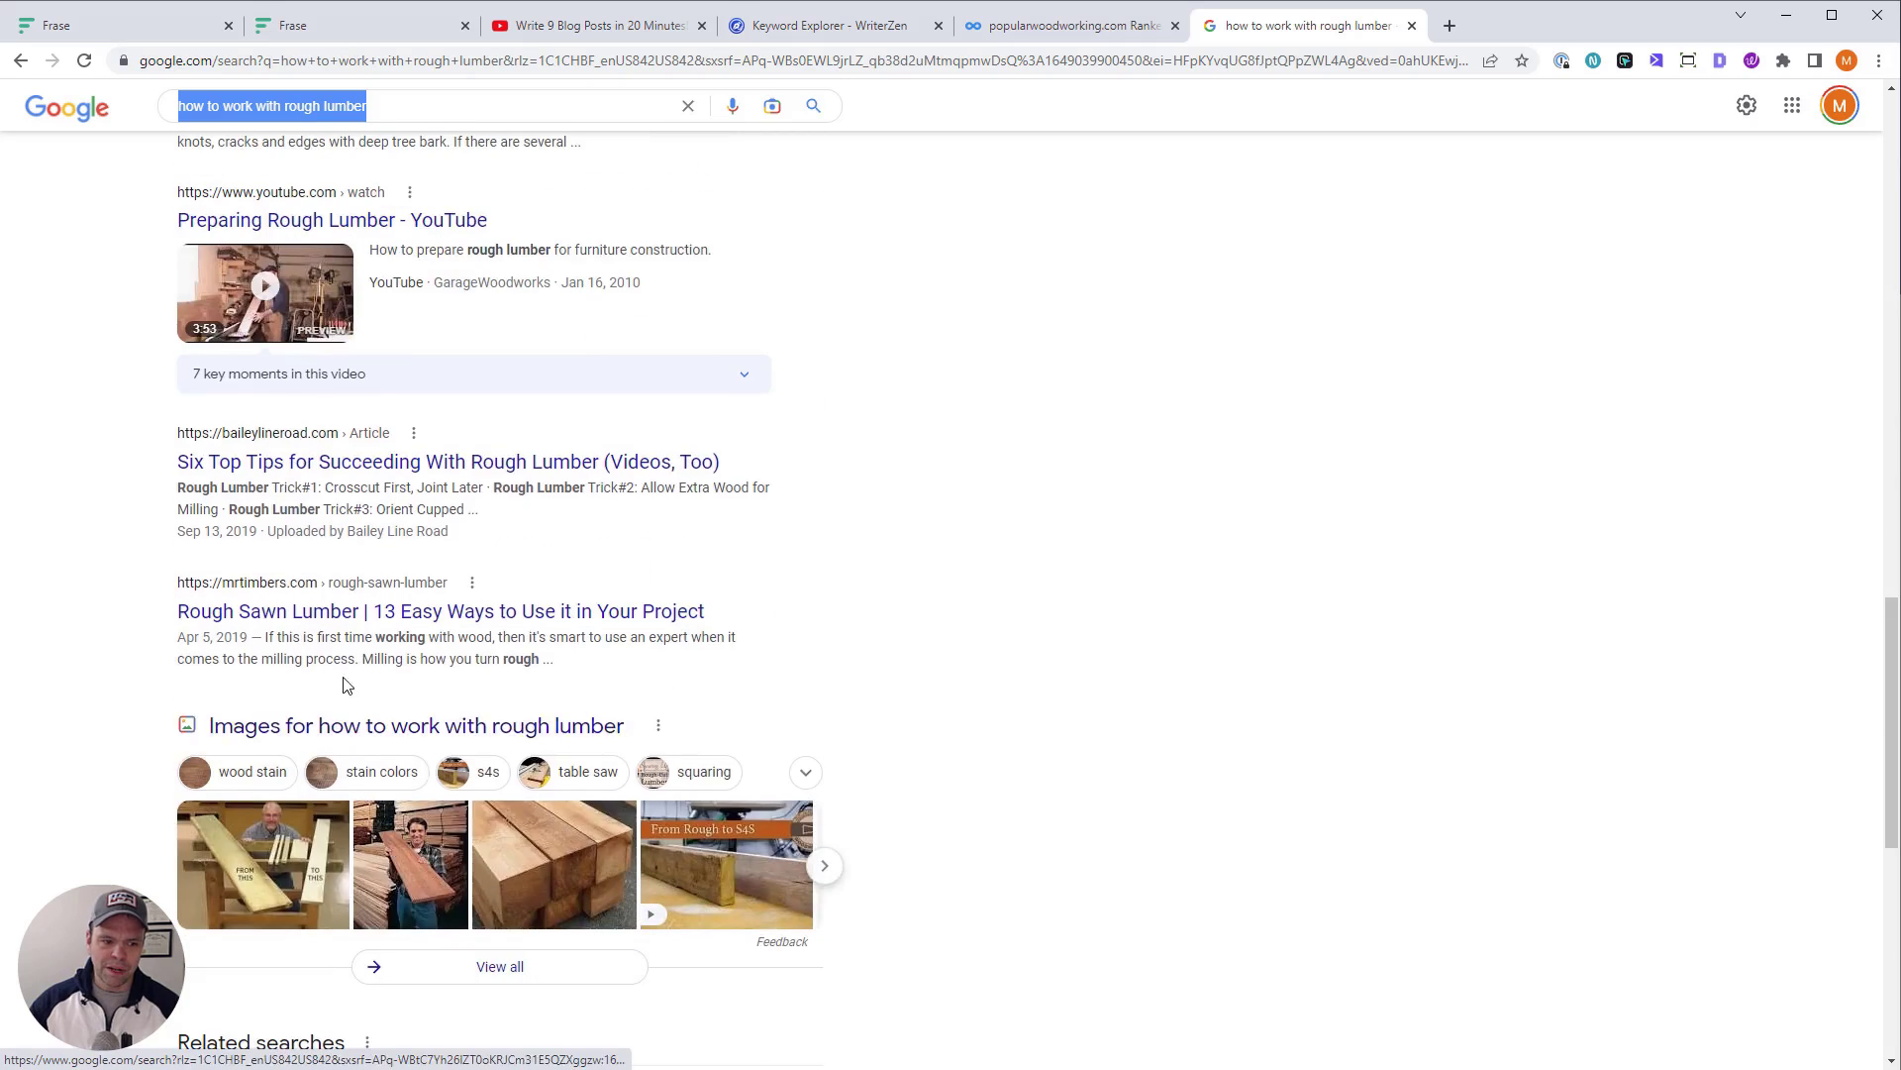
scroll(722, 415, "up", 2)
left_click_drag(721, 415, 178, 415)
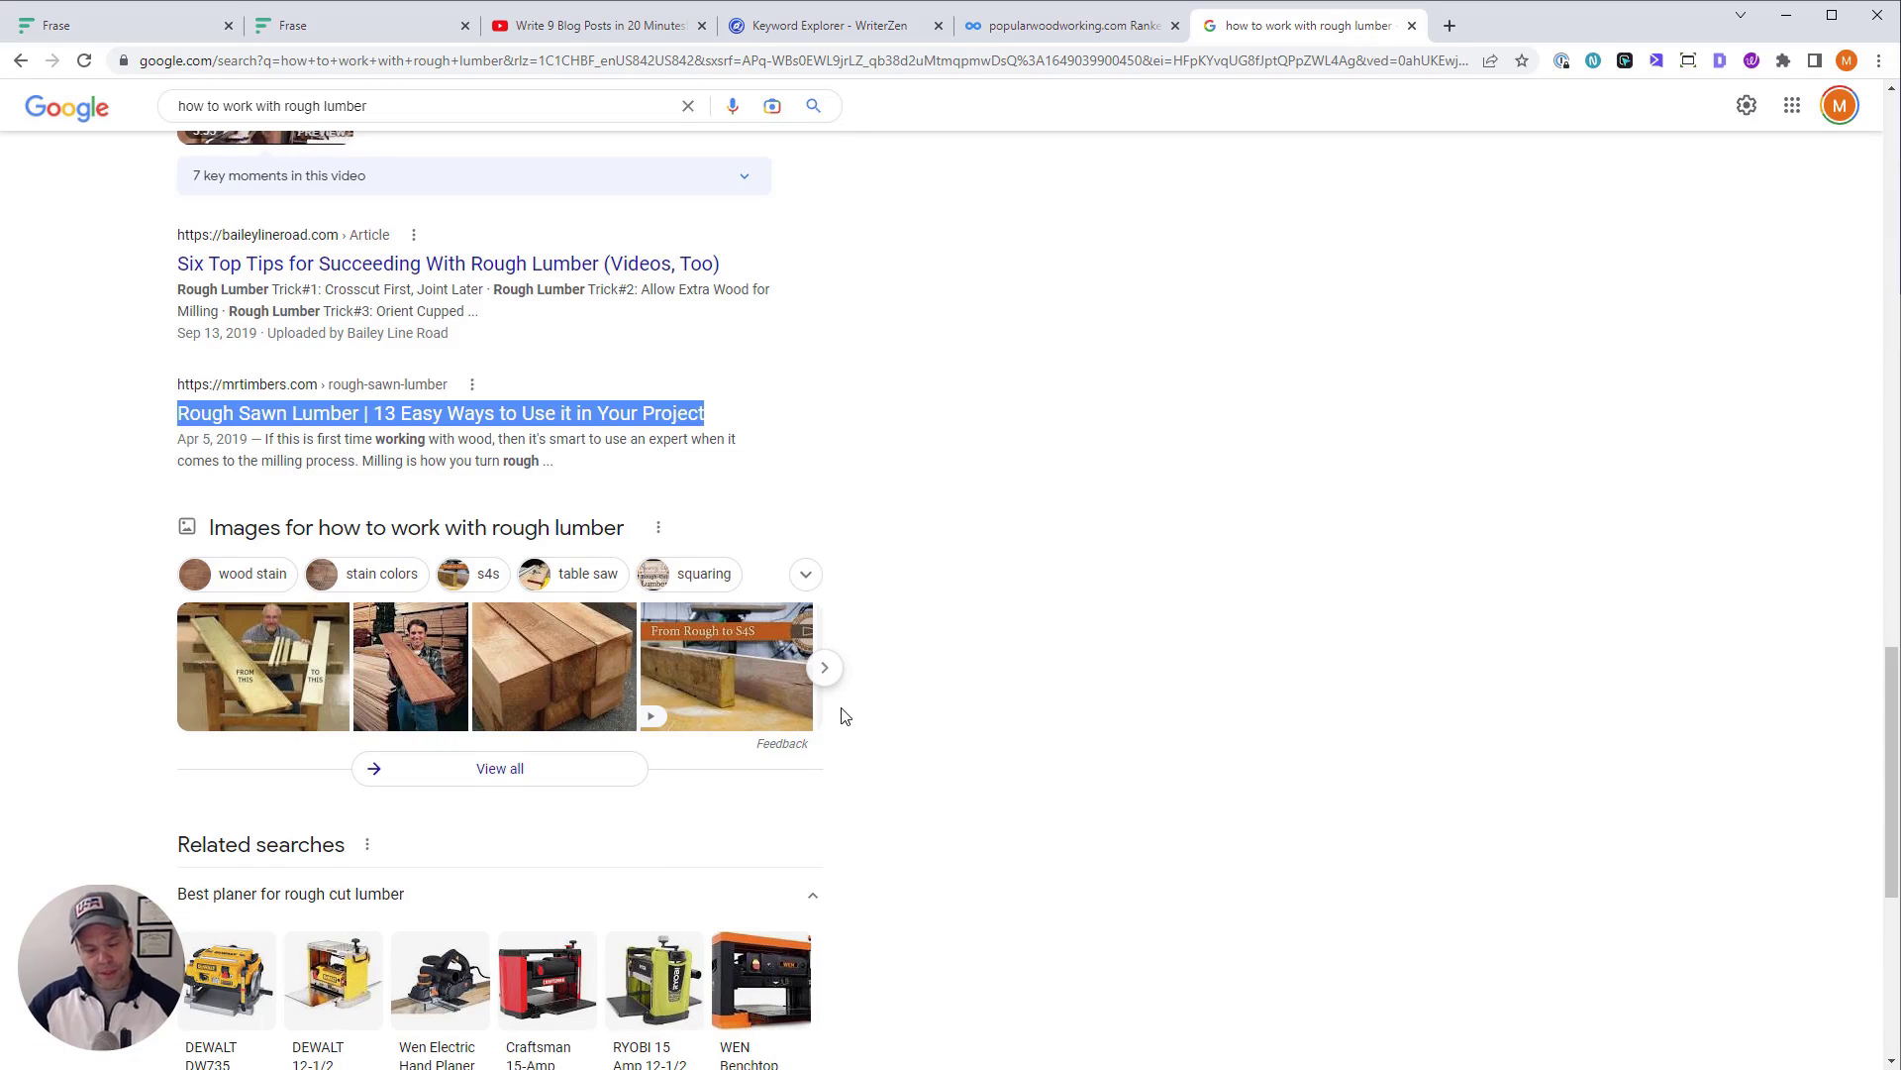
scroll(955, 819, "up", 20)
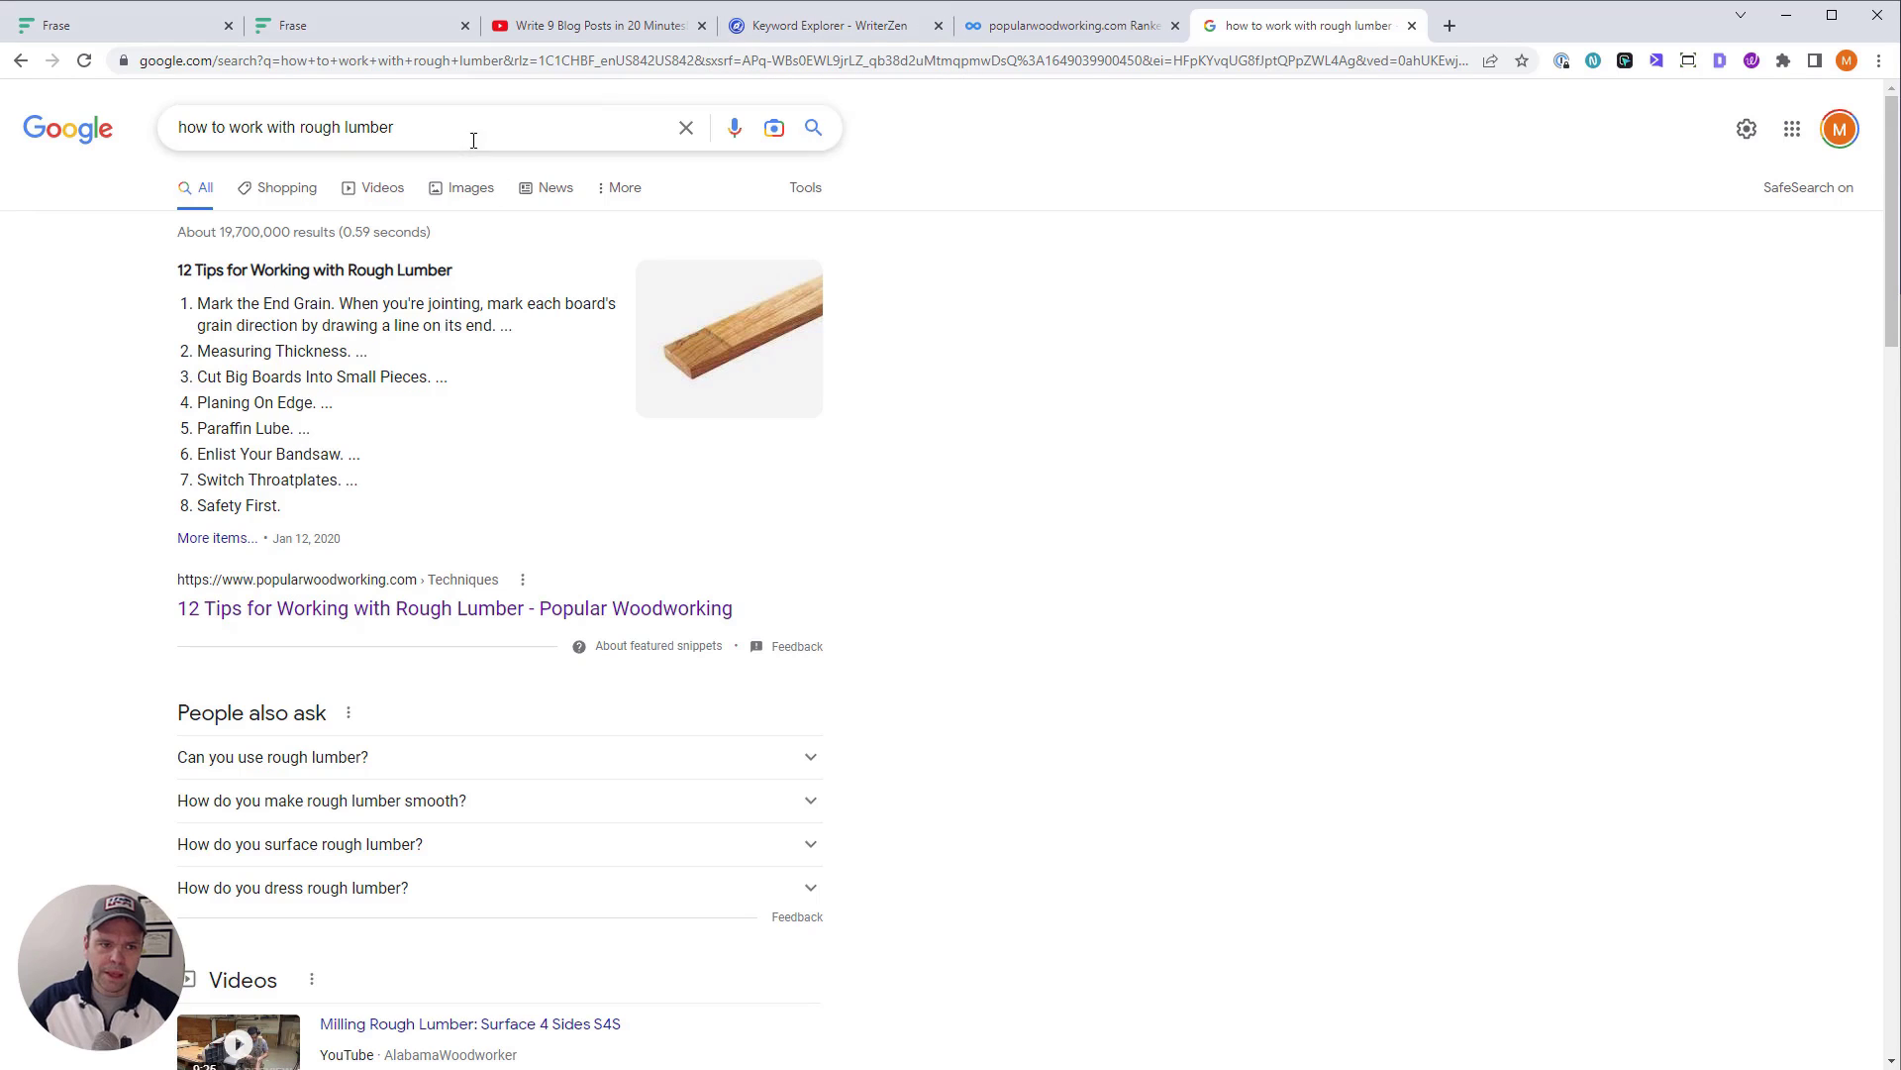
Scroll through WriterZen's cut plywood keyword report (1,460 keywords, 29,430 searches)
left_click(804, 38)
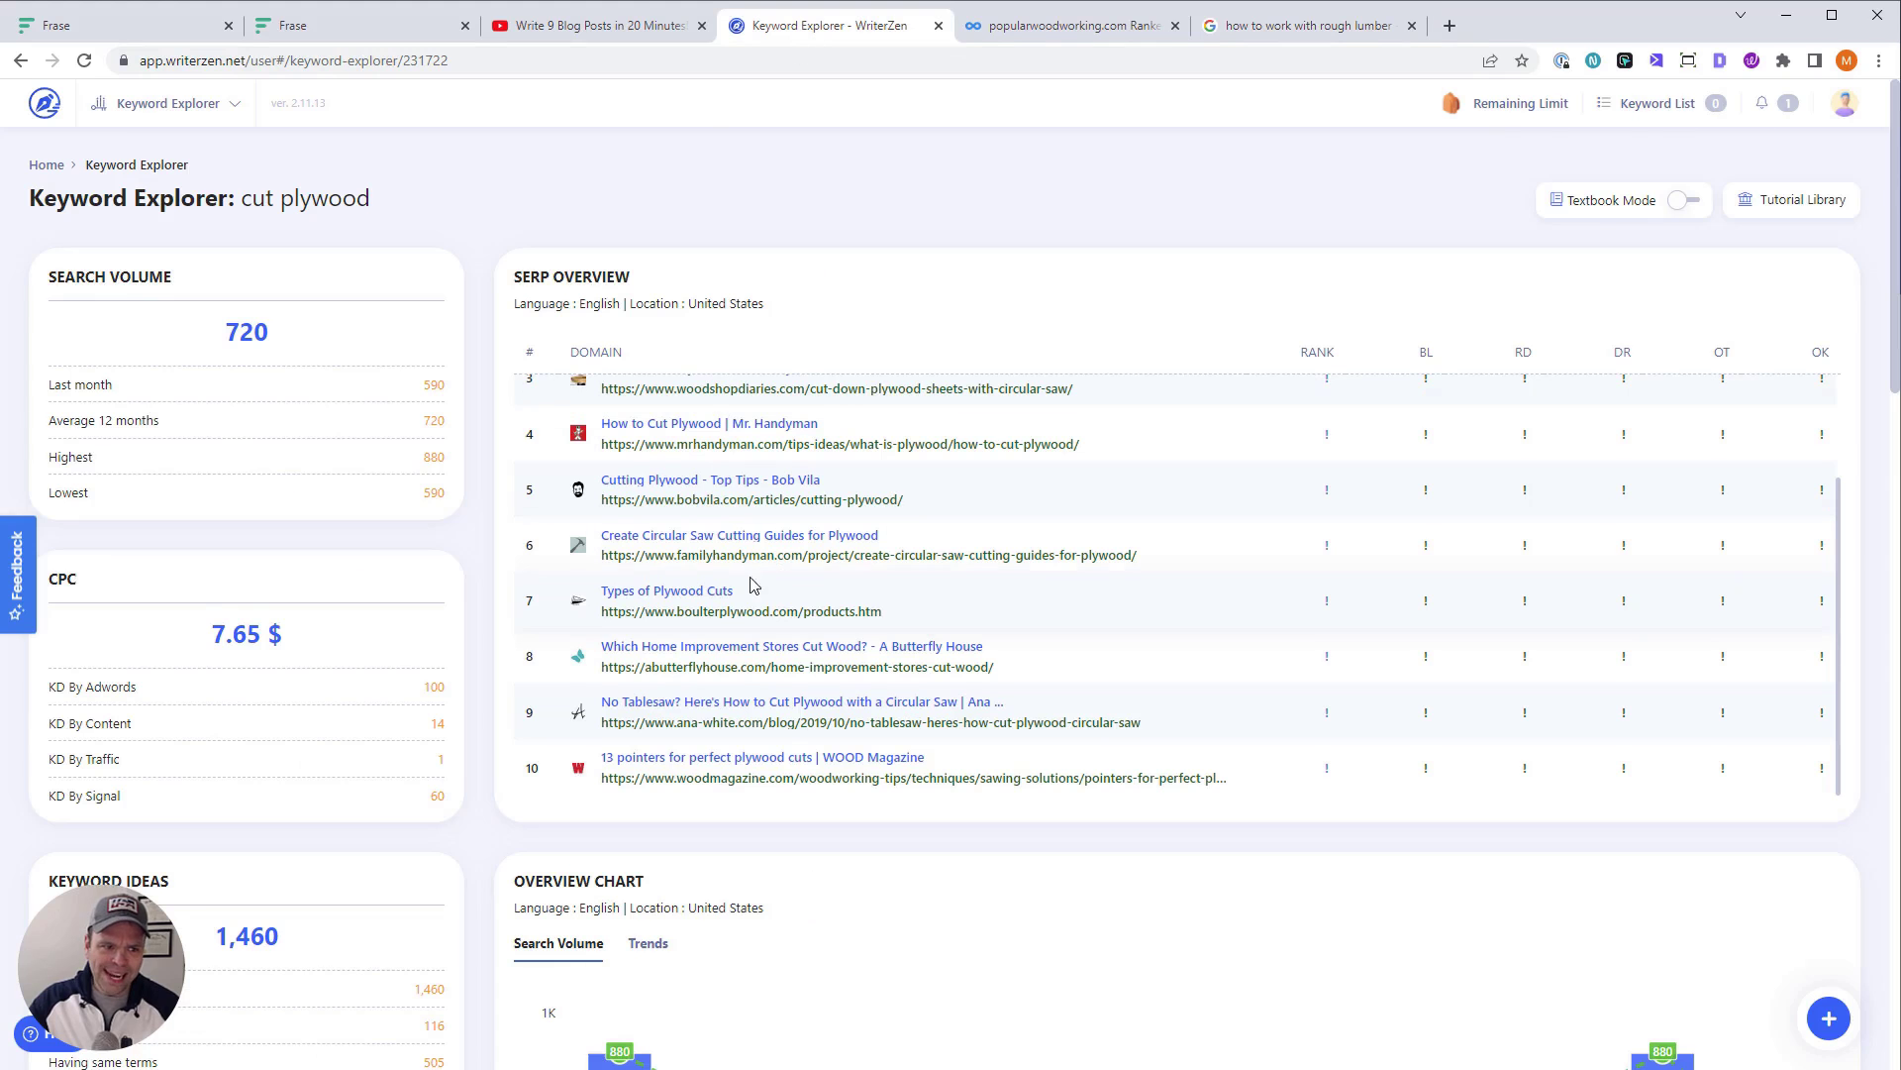
scroll(749, 619, "down", 3)
scroll(749, 622, "down", 7)
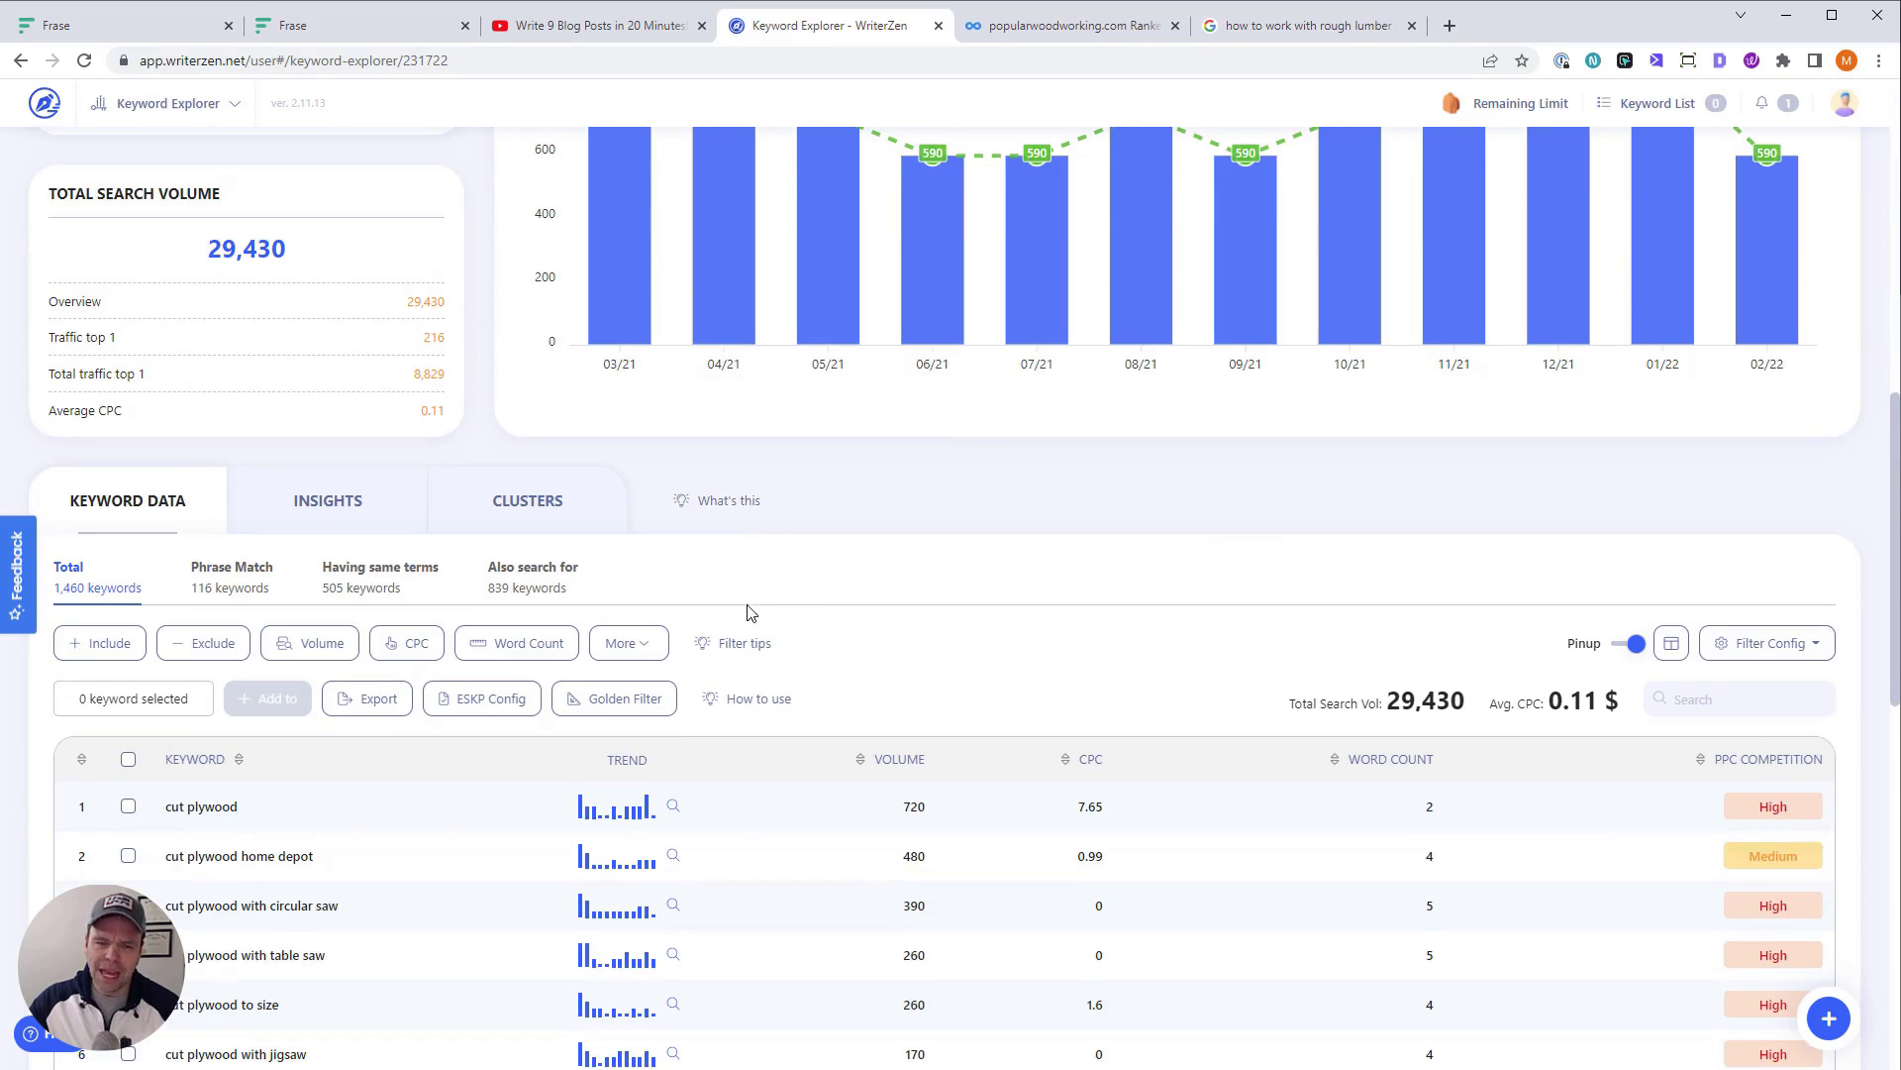
scroll(750, 612, "up", 10)
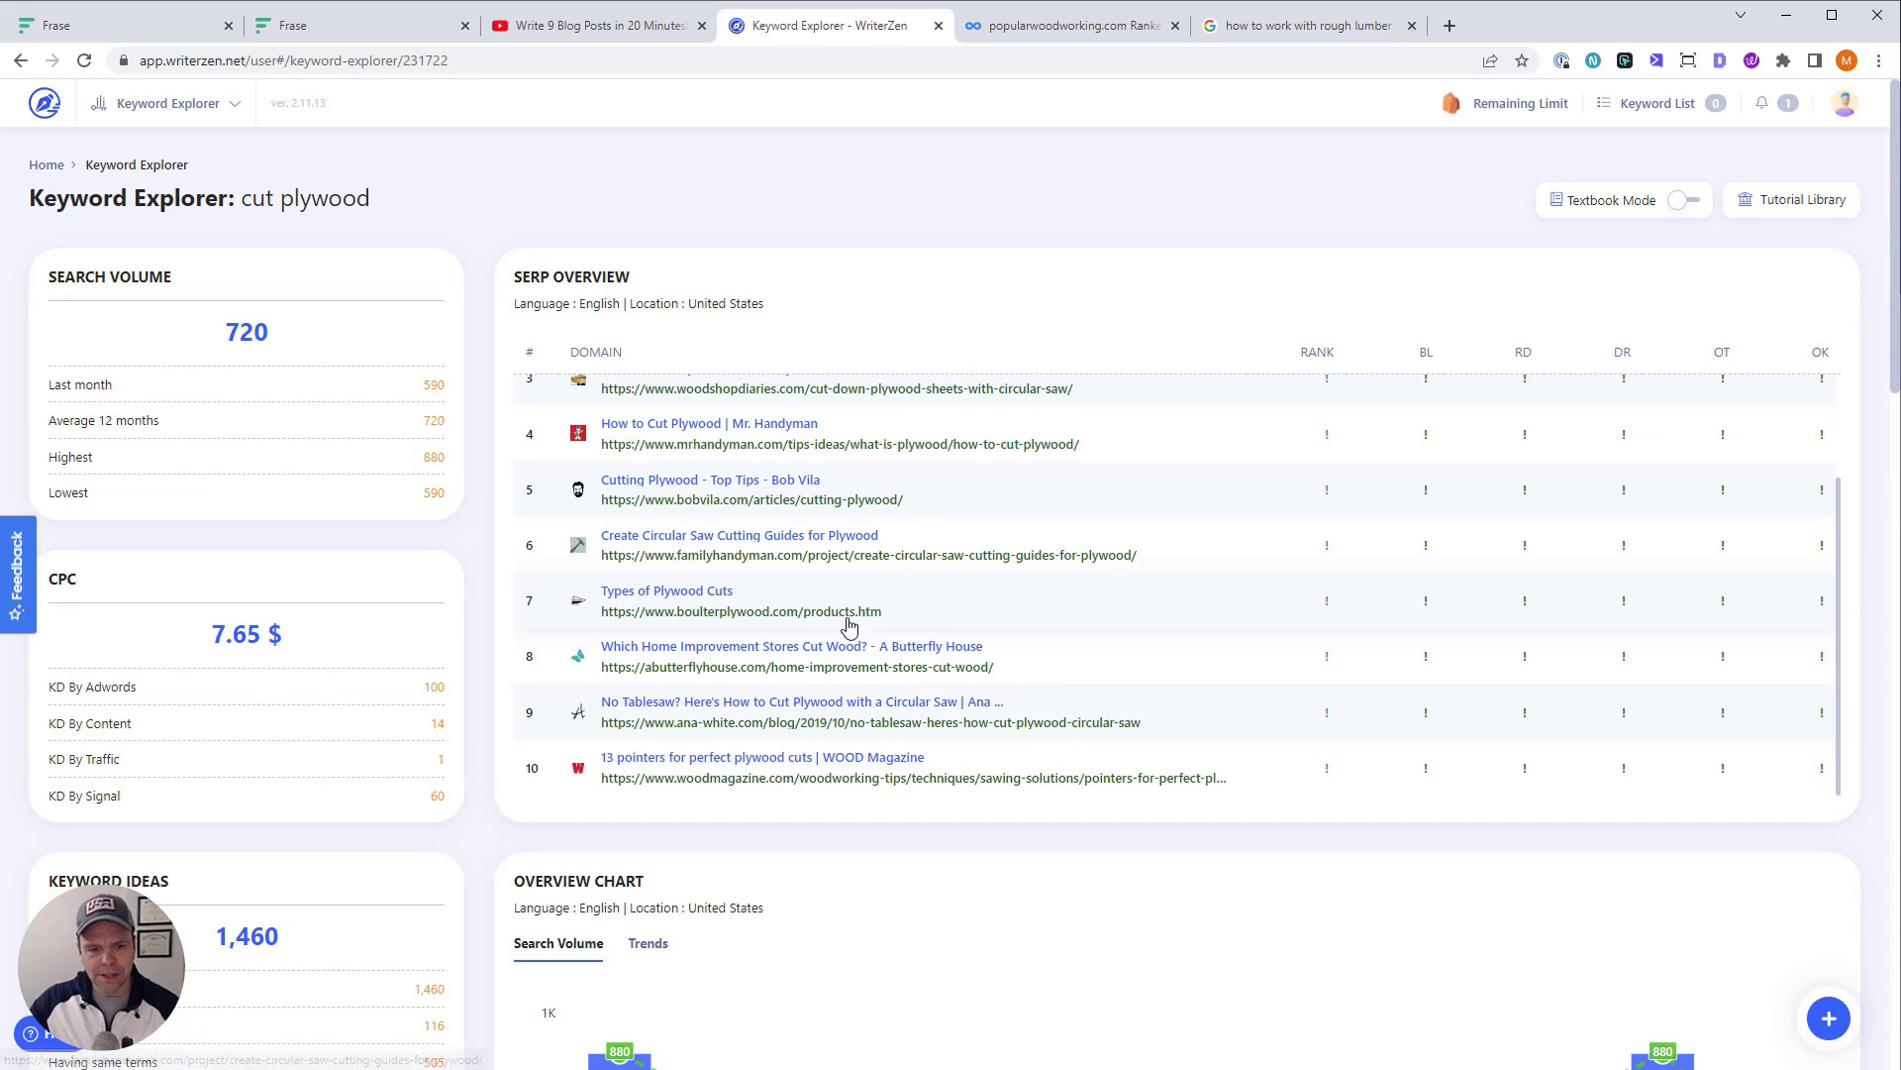
scroll(726, 243, "down", 11)
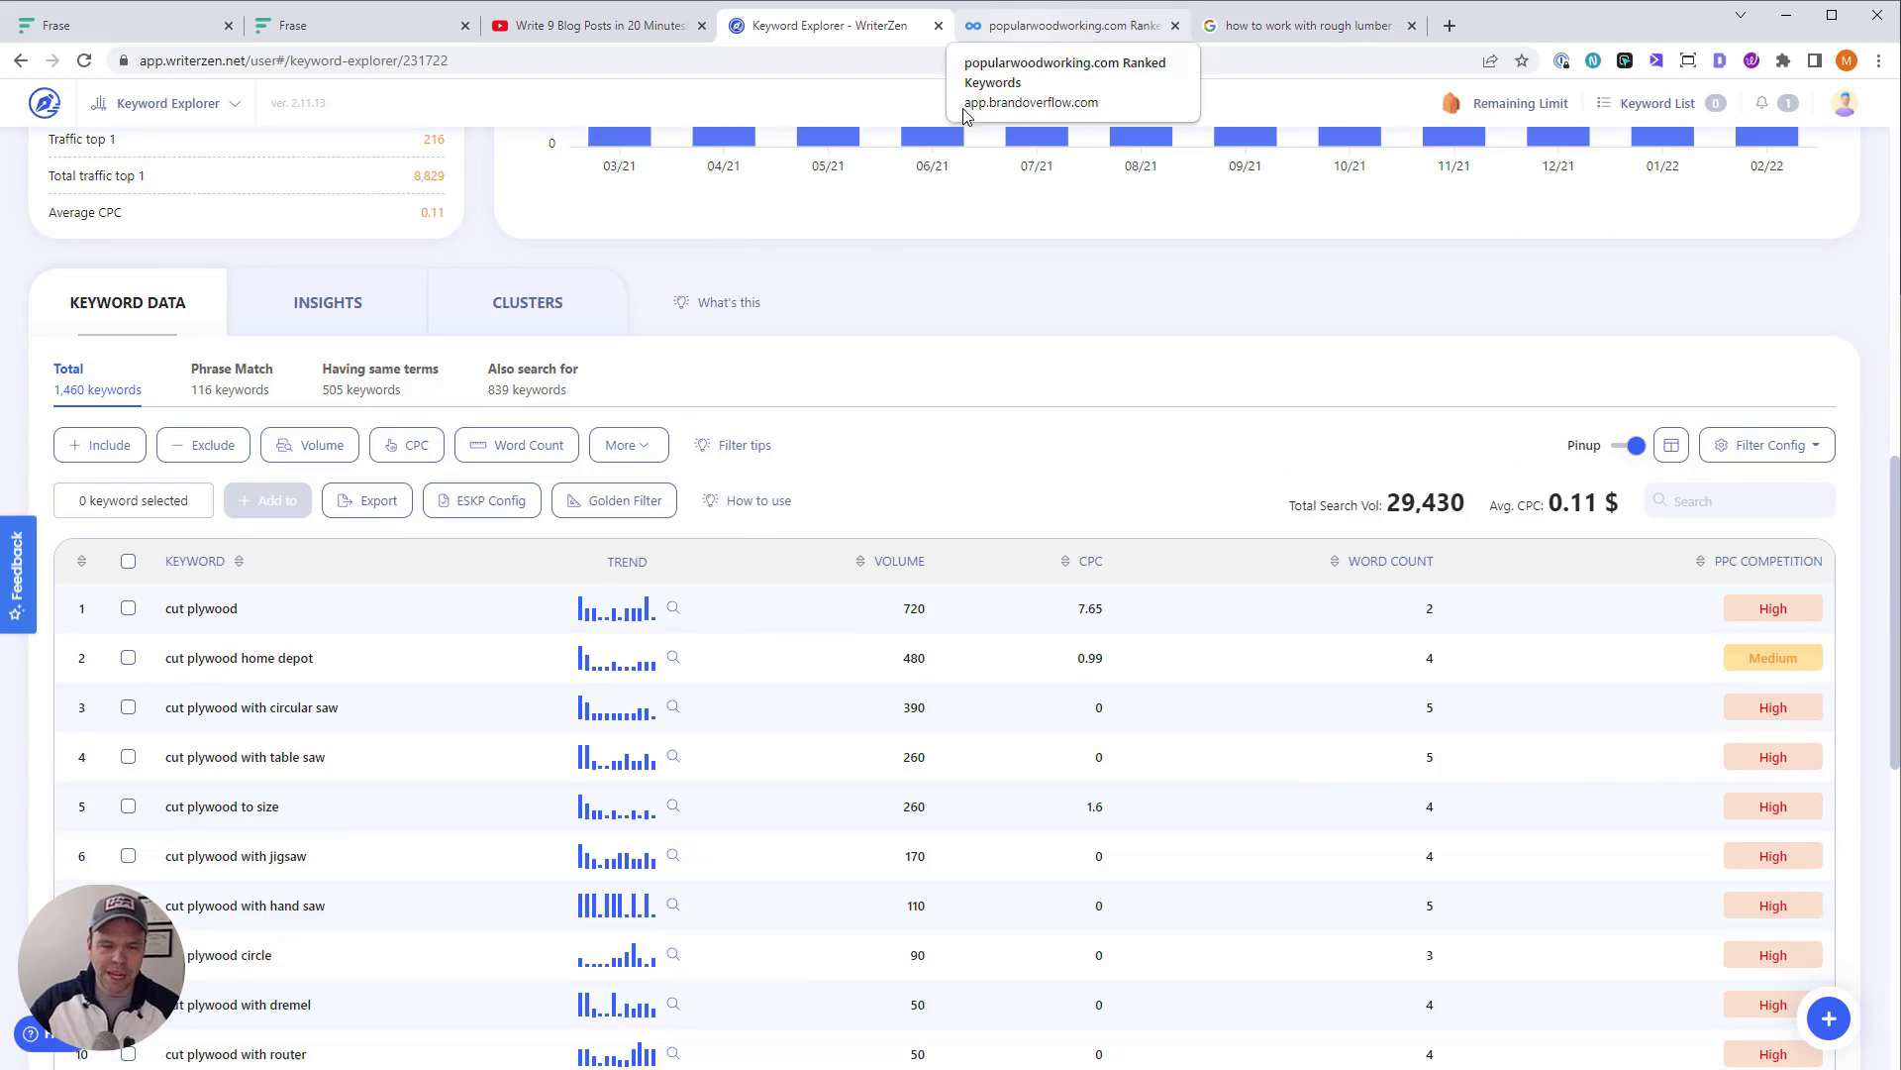
Check popularwoodworking.com's ranked keywords, then return to WriterZen's Keyword Data table
left_click(1031, 34)
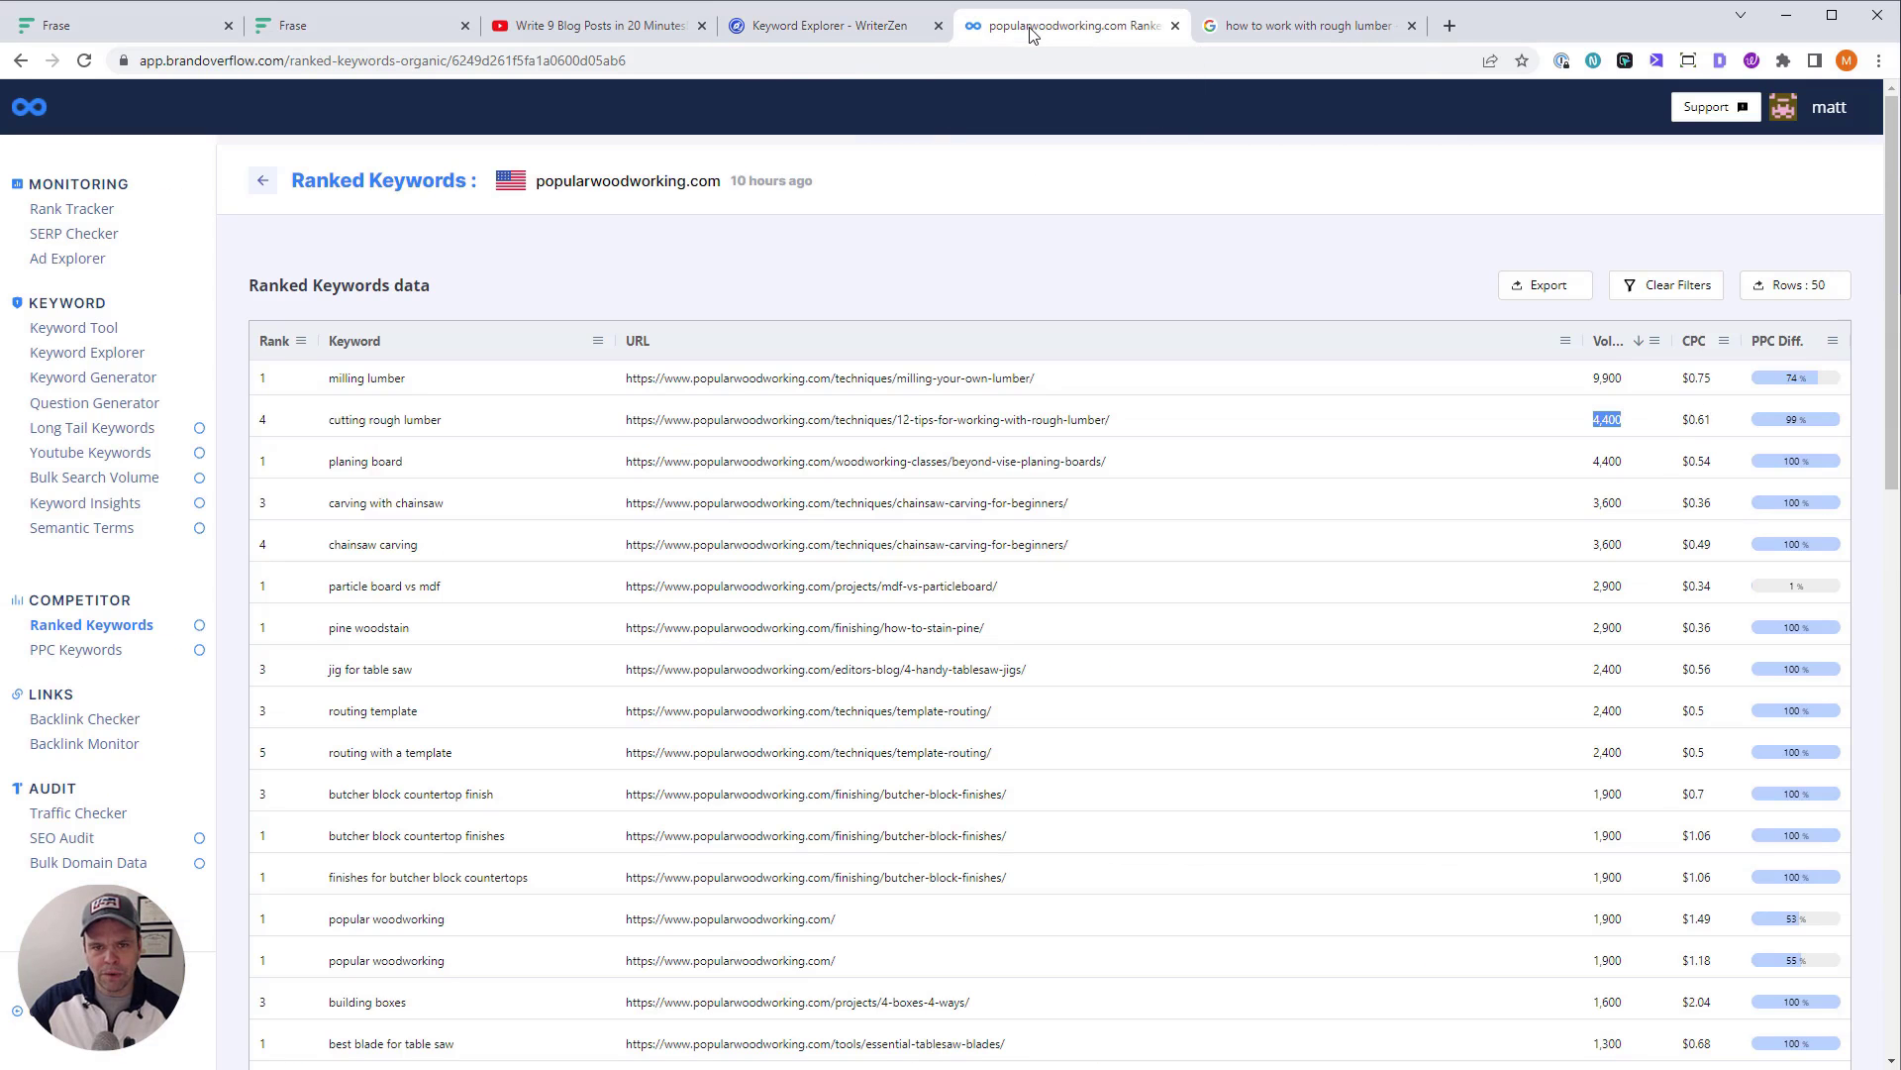
left_click(866, 37)
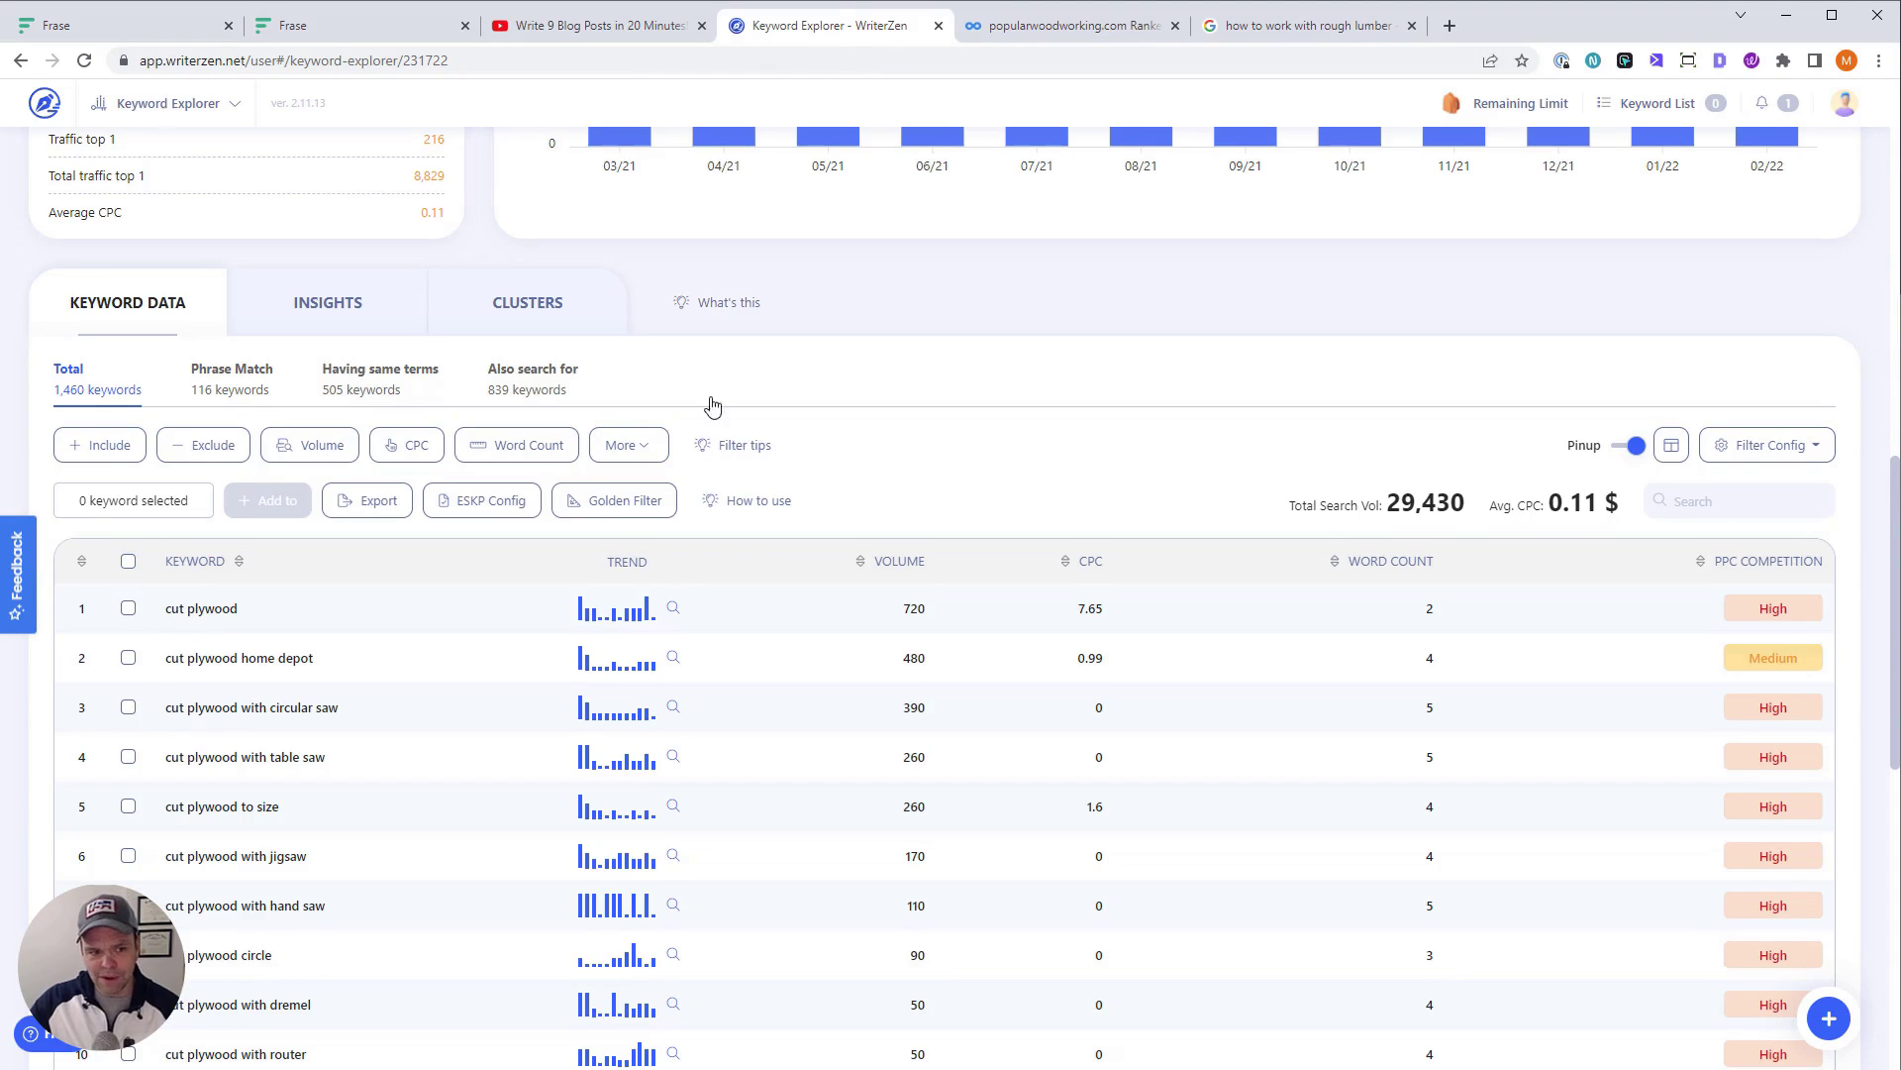
scroll(679, 475, "down", 2)
scroll(581, 495, "up", 1)
scroll(580, 495, "up", 1)
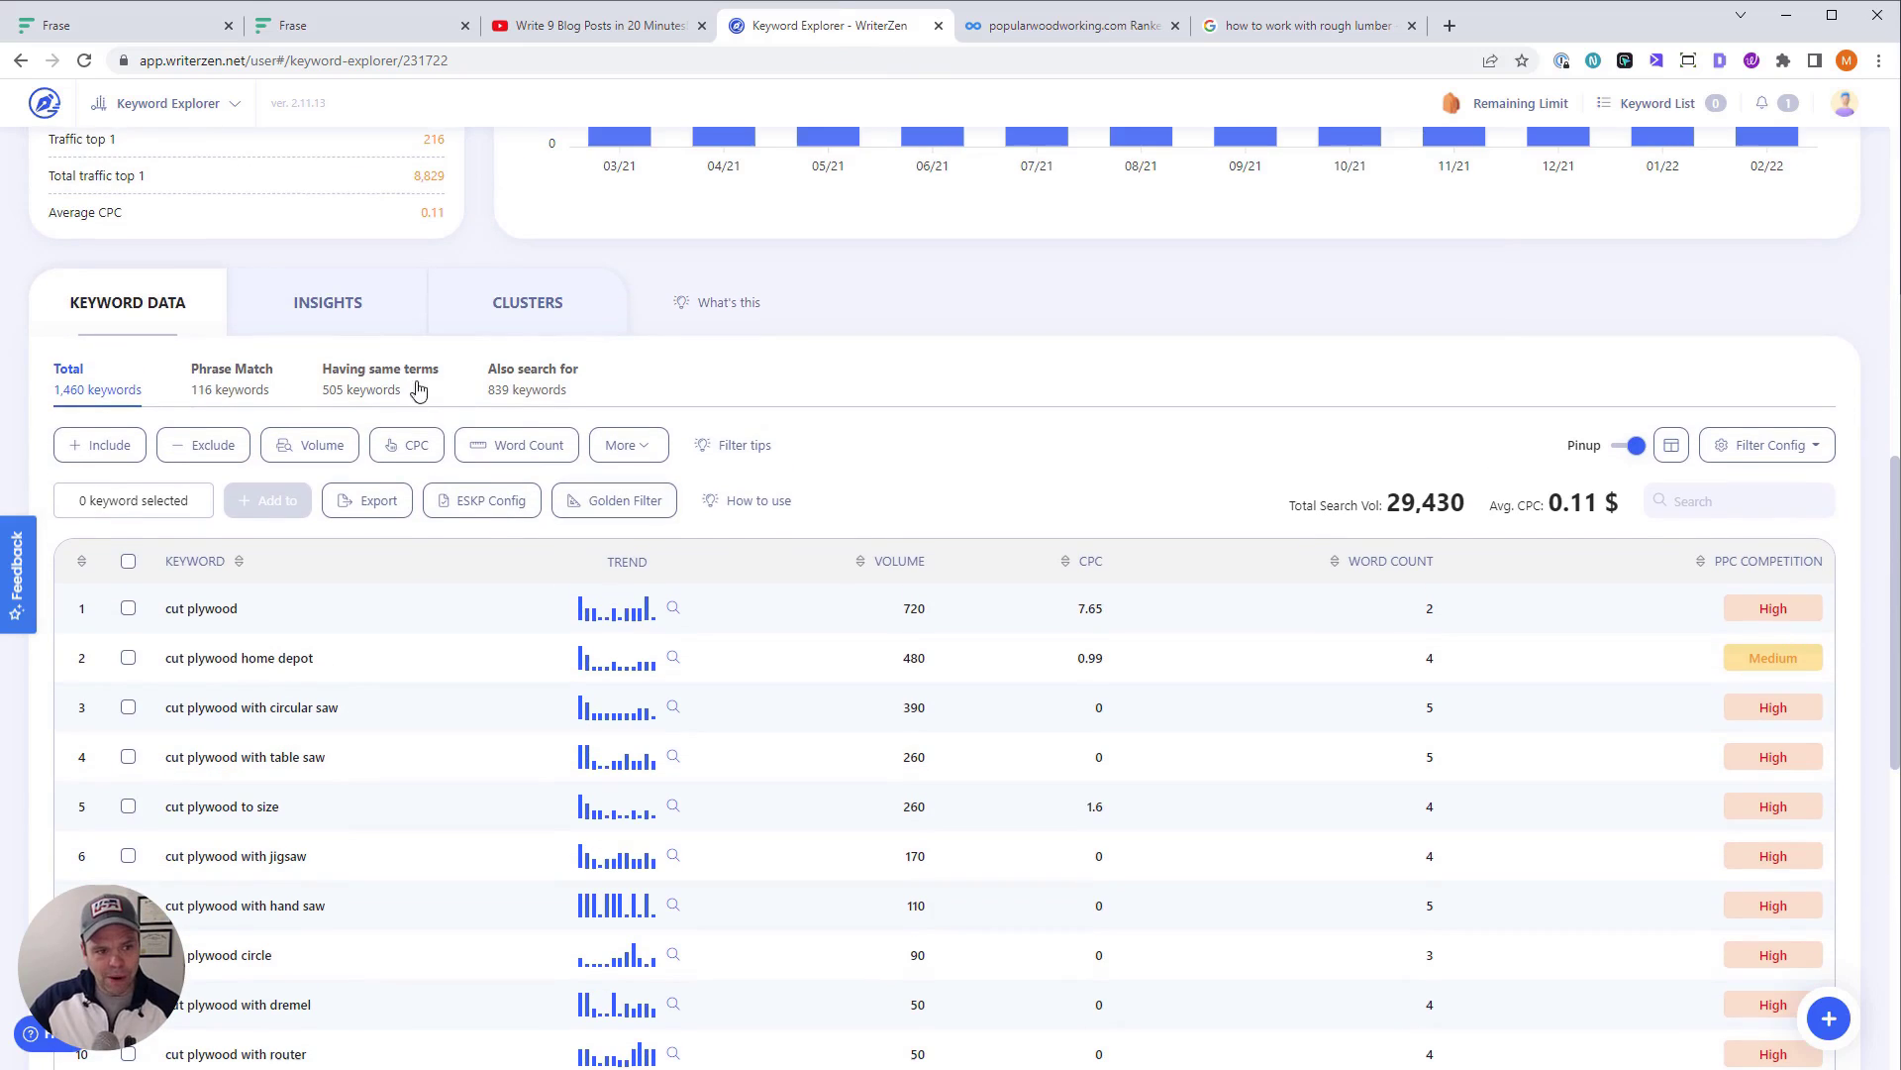
left_click(528, 303)
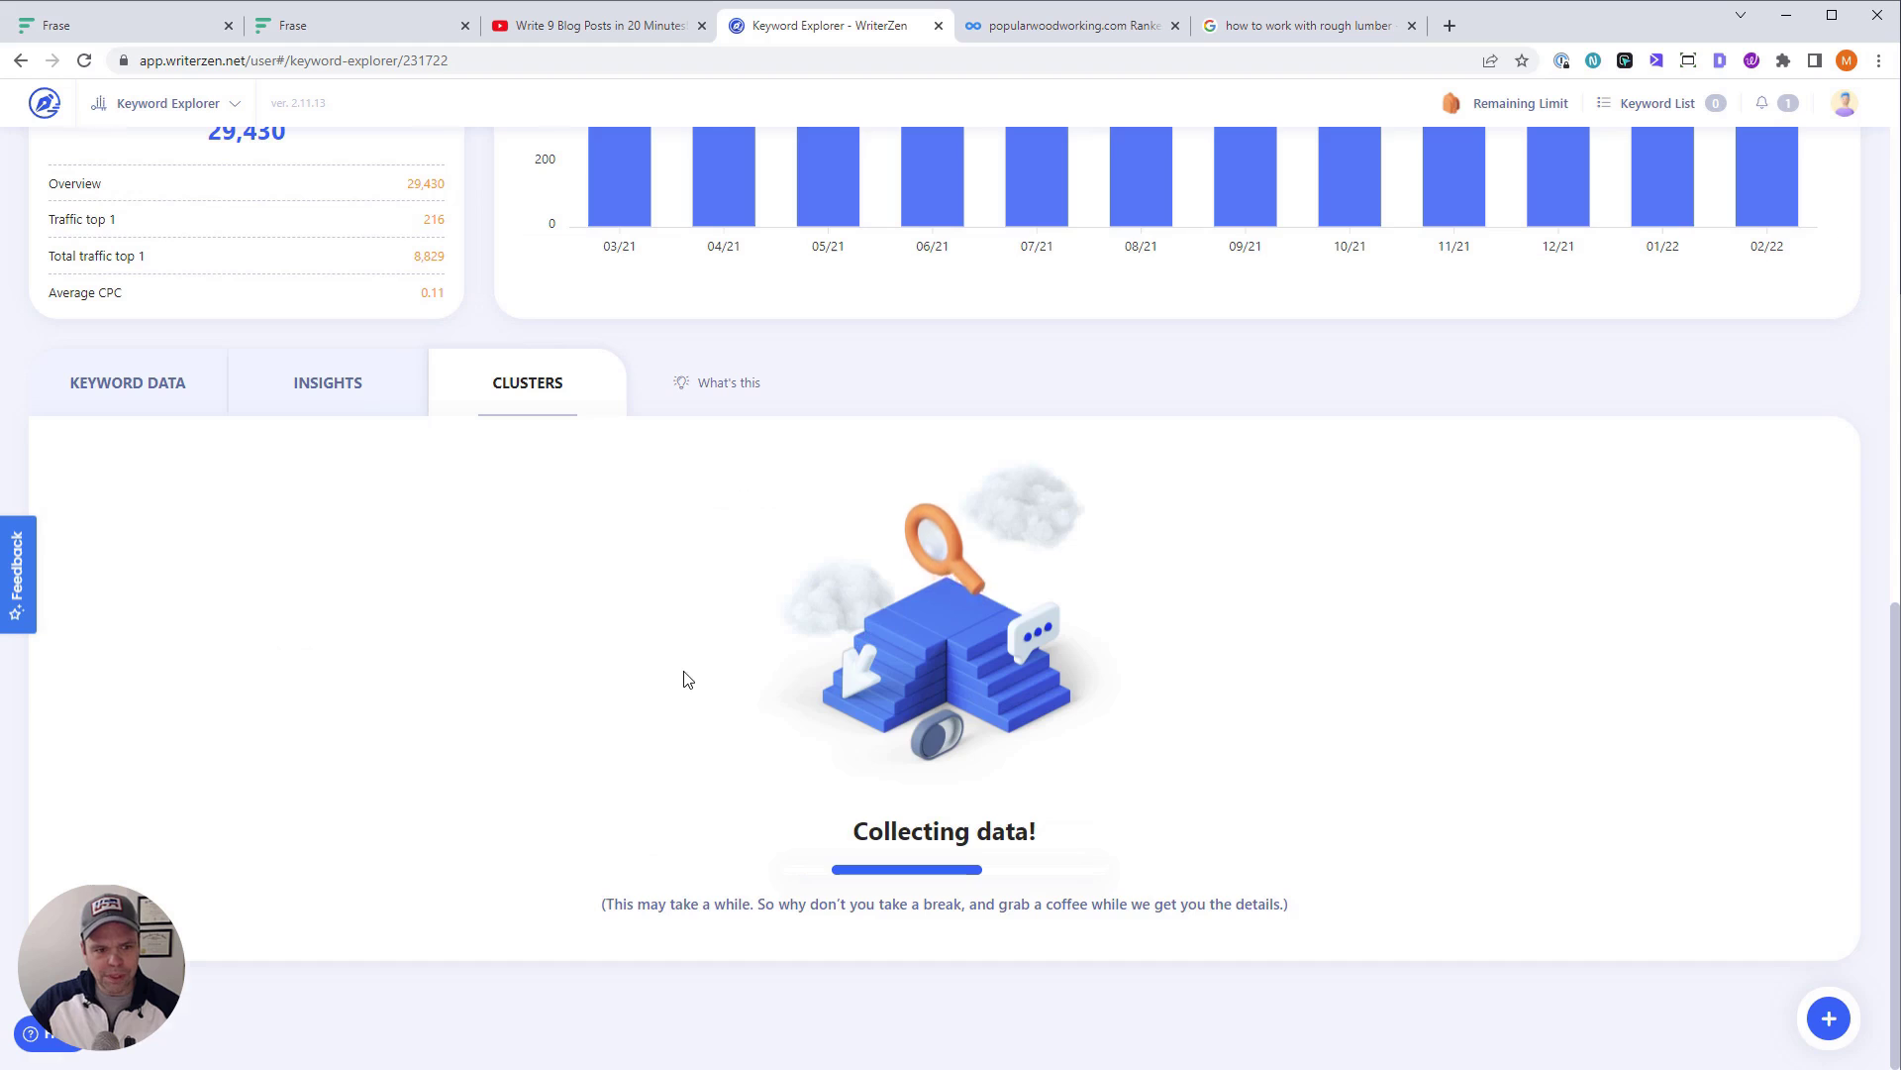
Look over the cut plywood keyword clusters, then switch to KeywordData.xlsx in Excel
scroll(680, 694, "up", 13)
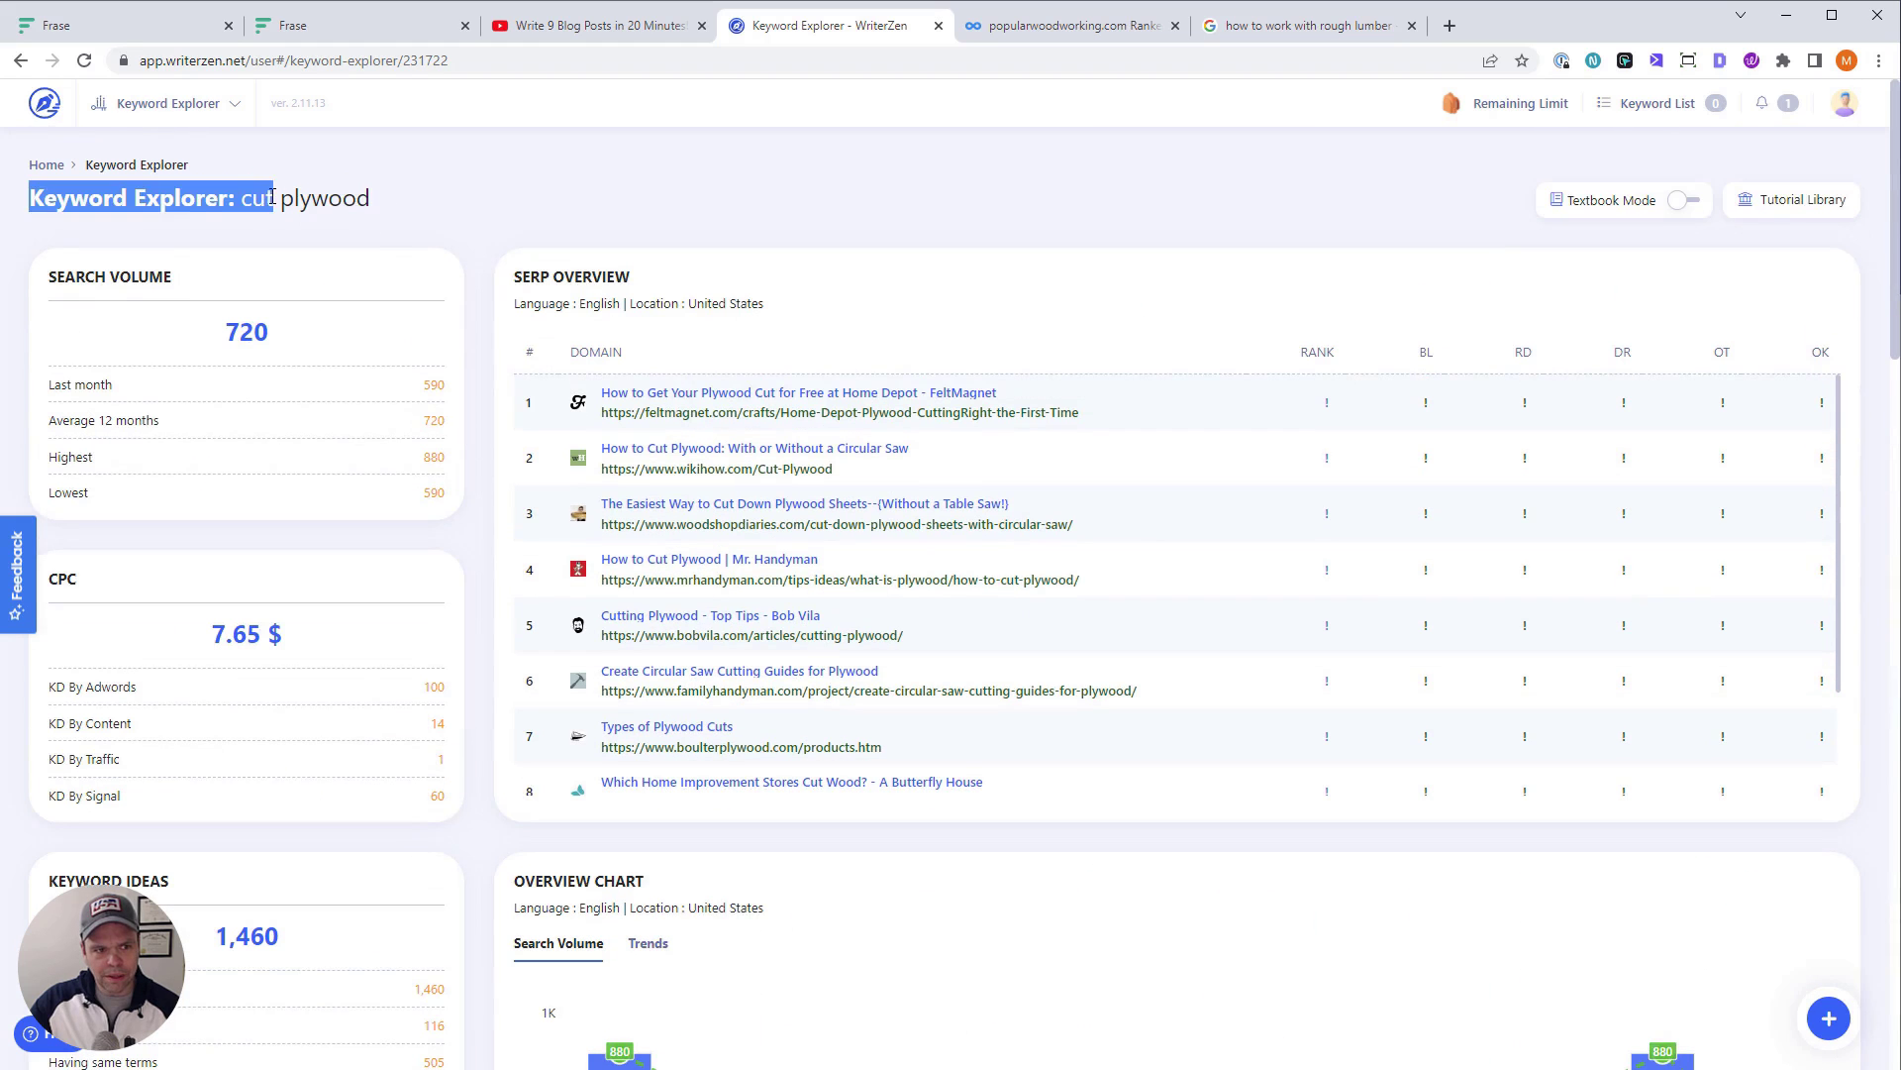
left_click_drag(241, 198, 30, 198)
left_click_drag(385, 203, 240, 203)
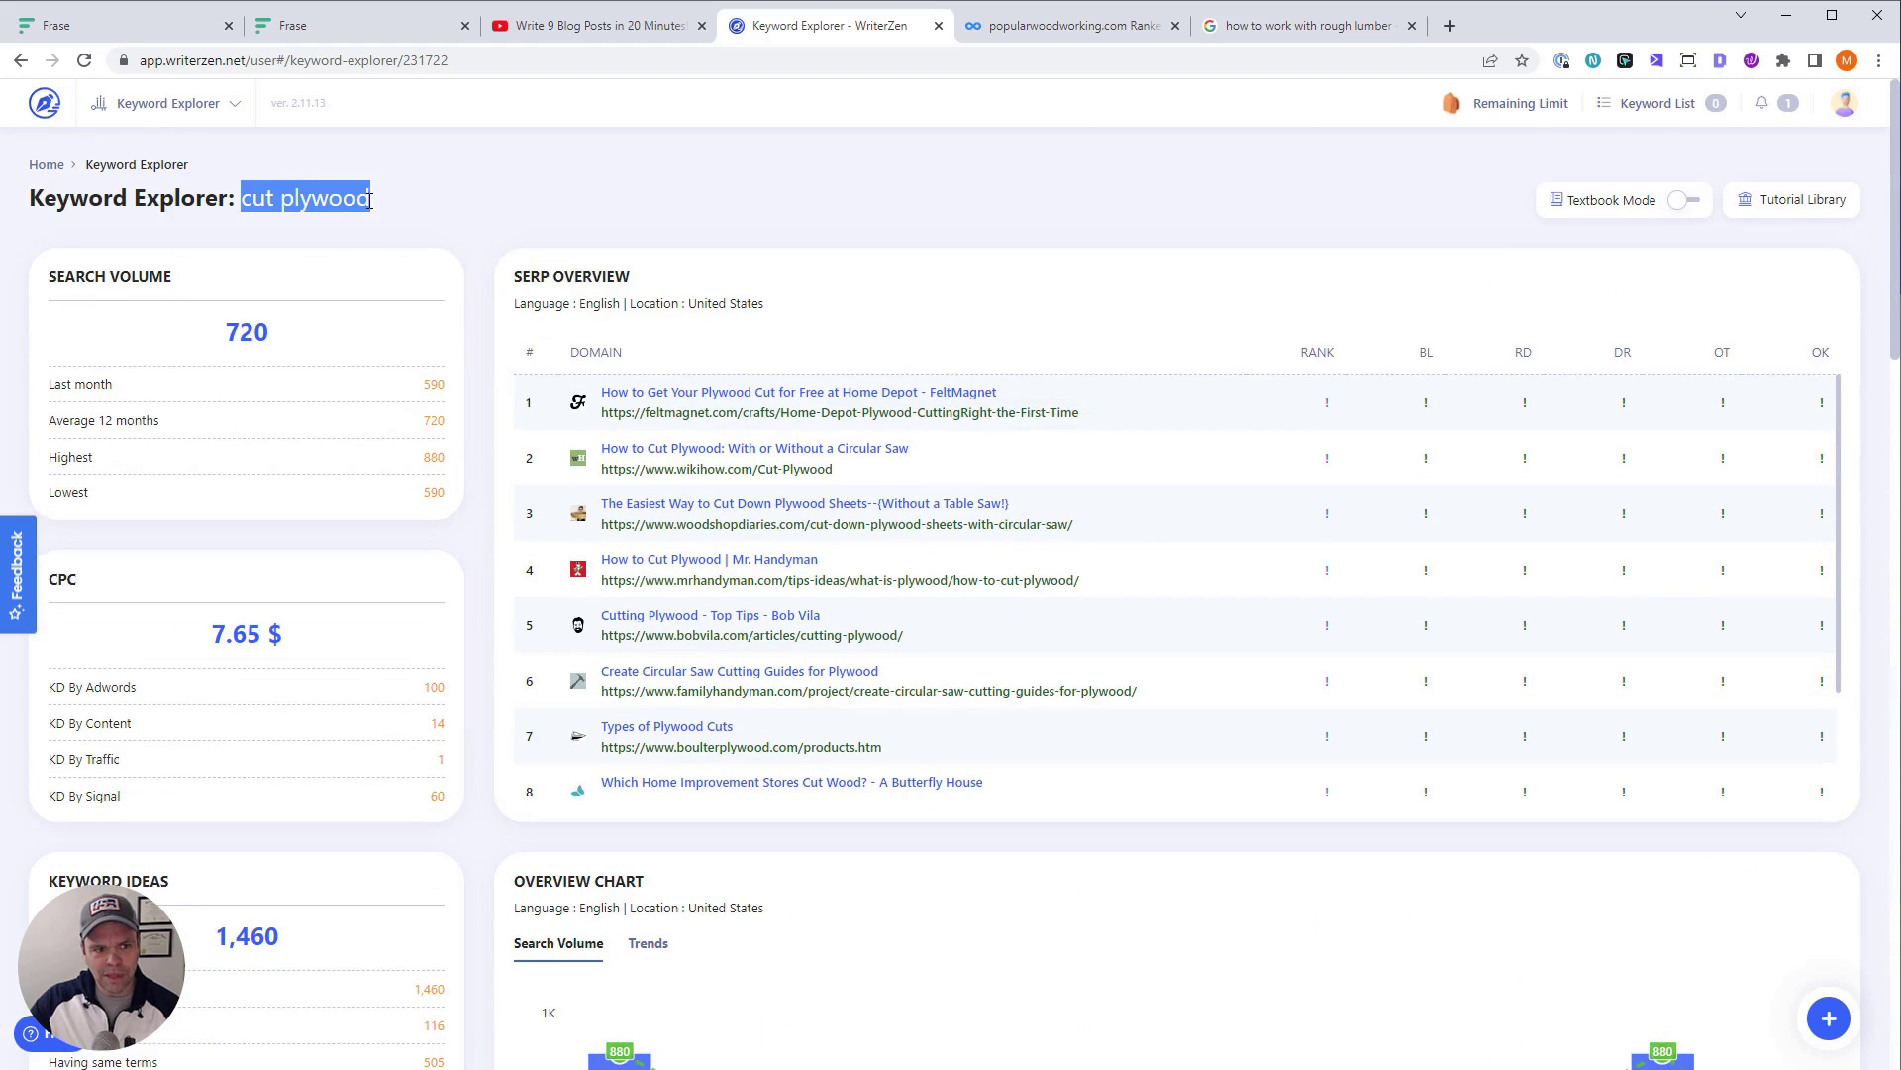
scroll(488, 615, "down", 15)
scroll(498, 631, "up", 6)
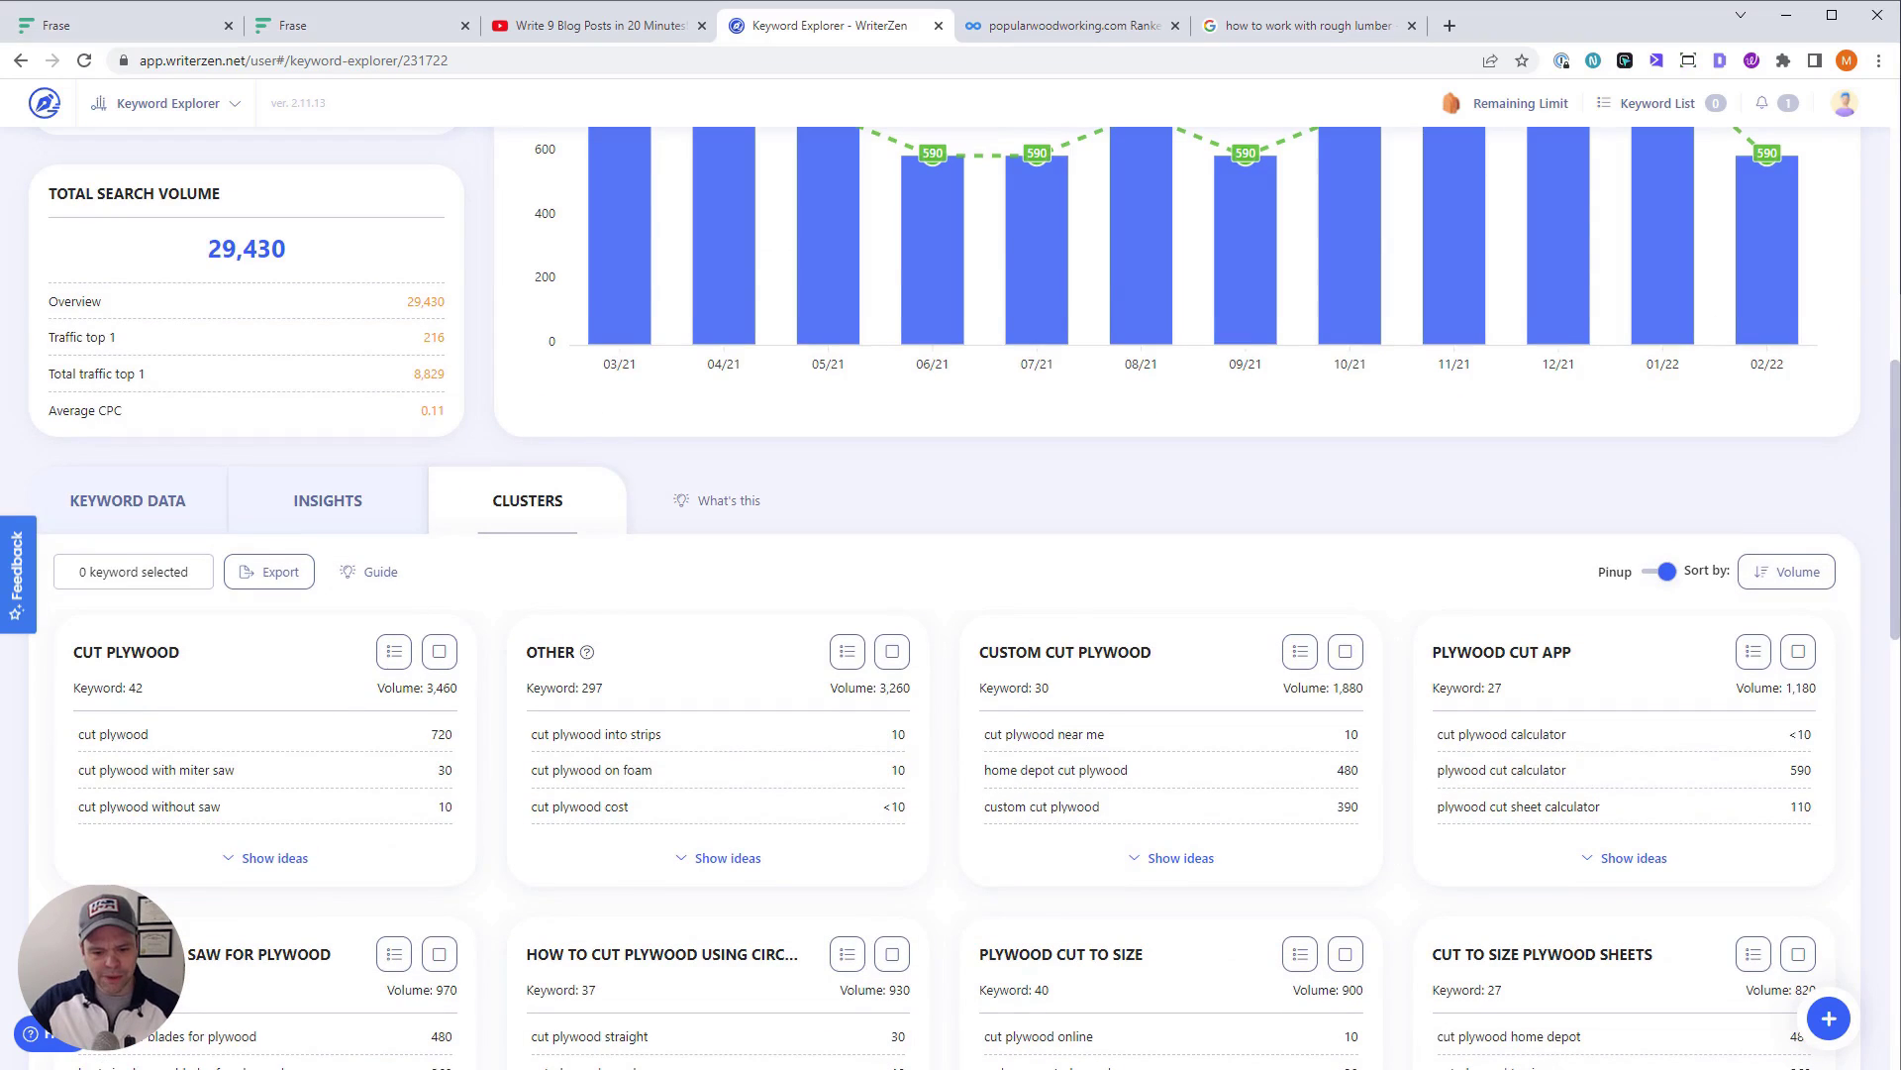
key("alt+Tab")
left_click_drag(1887, 424, 1774, 250)
Inspect the Cluster, Keywords, search volume and Total Volume columns, and the cut plywood cluster
left_click(133, 217)
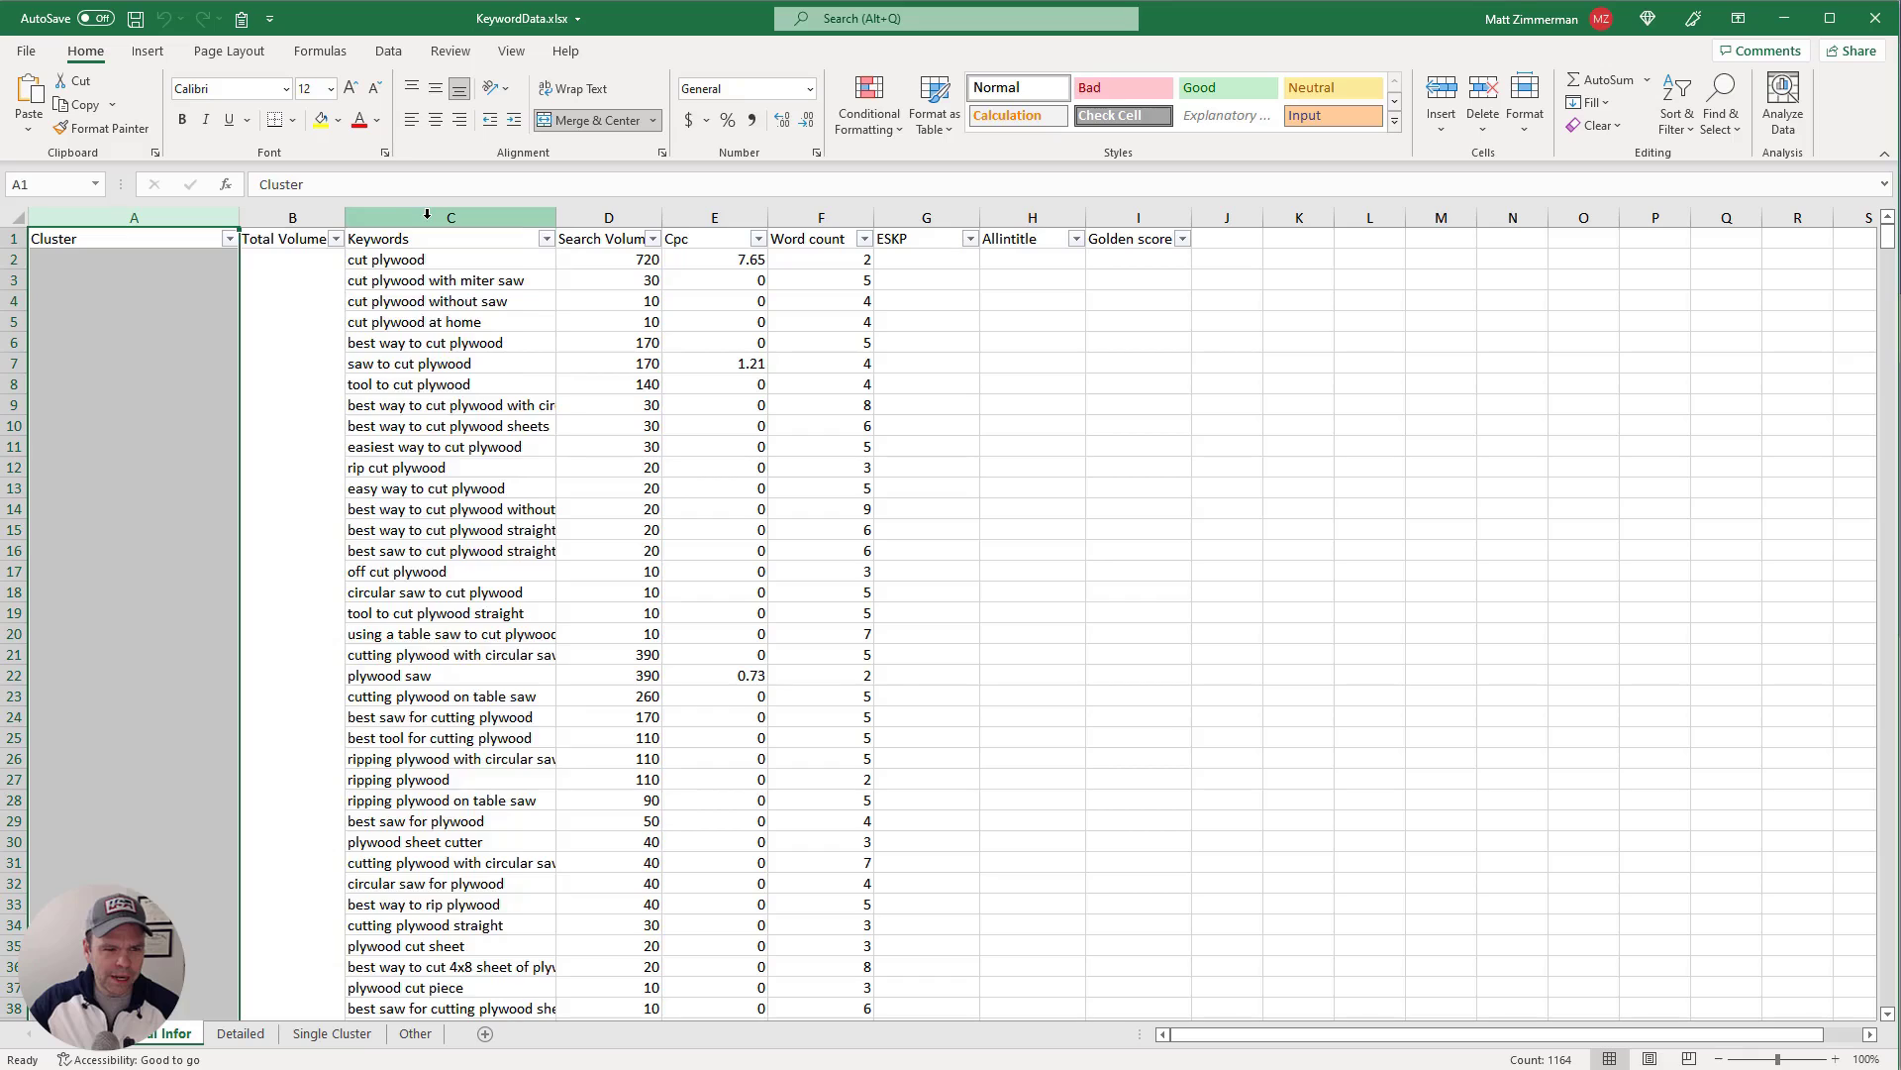
left_click(428, 217)
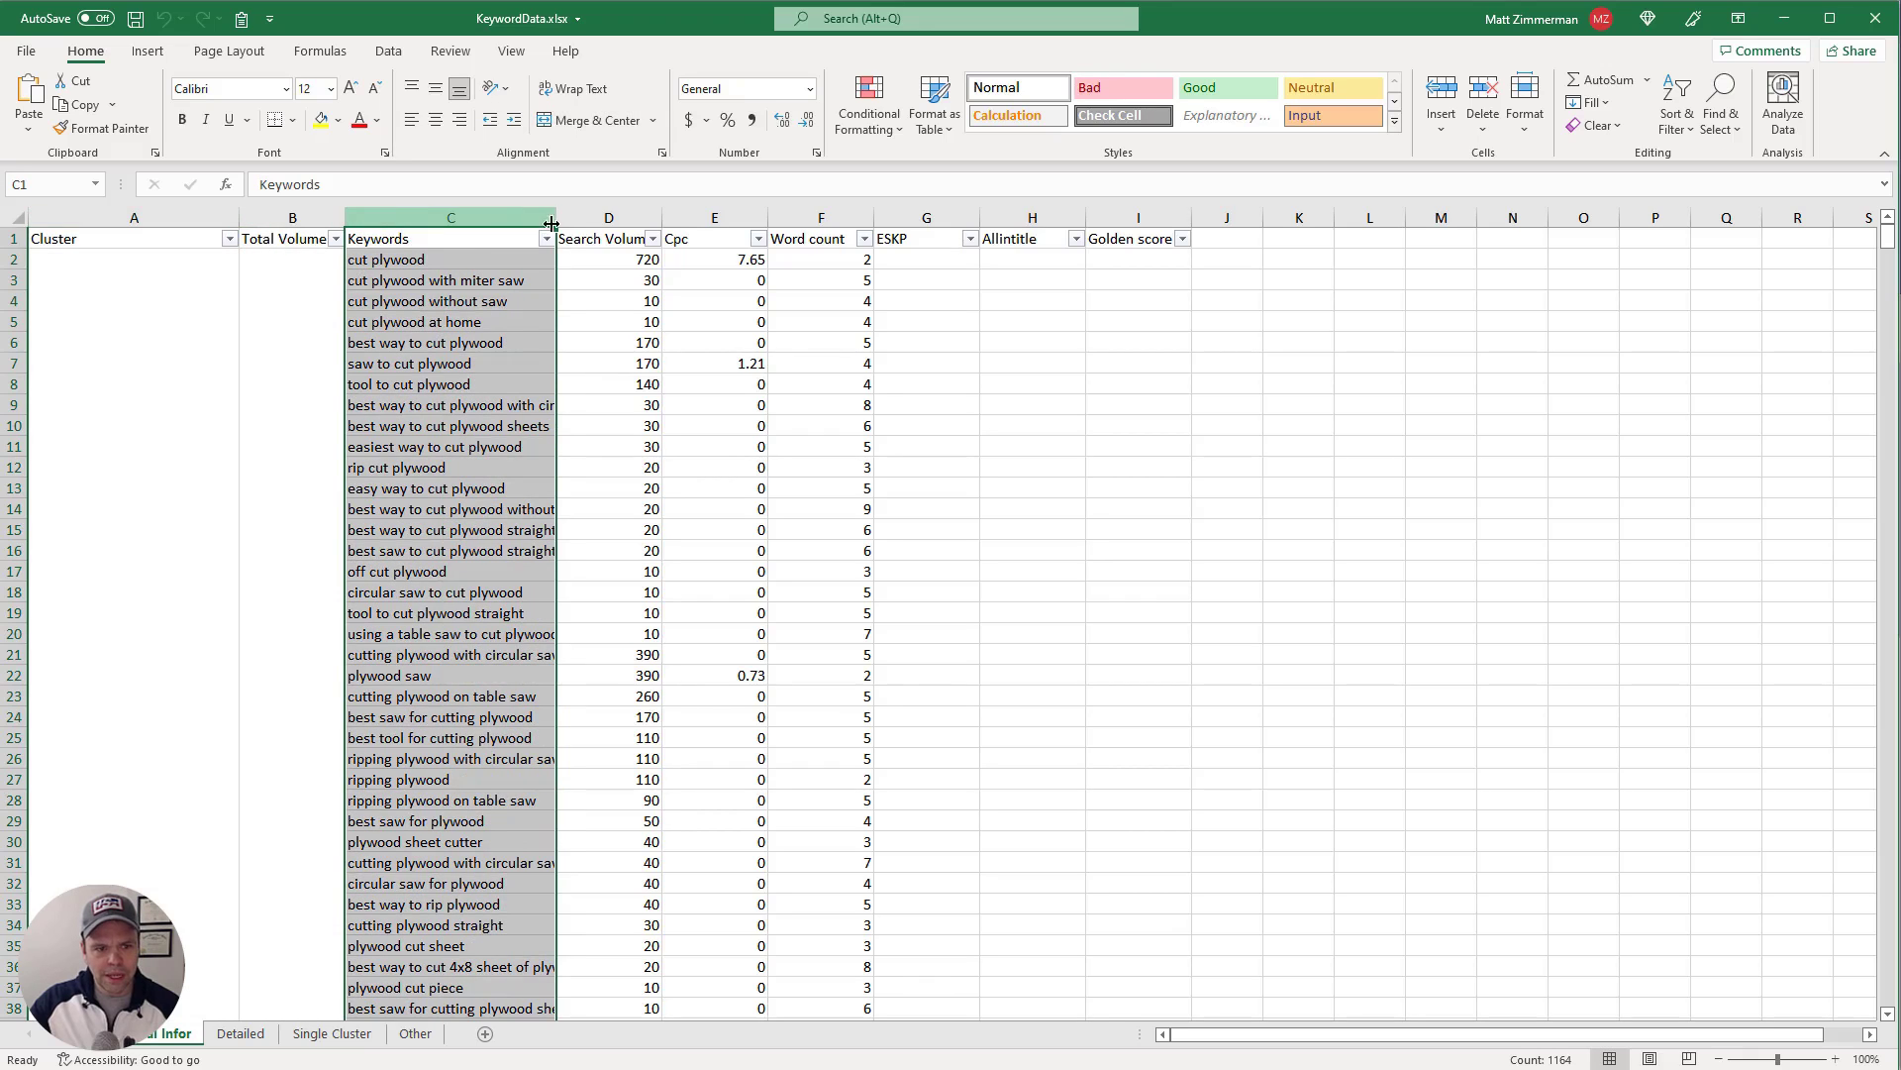
left_click_drag(620, 262, 633, 426)
left_click(307, 220)
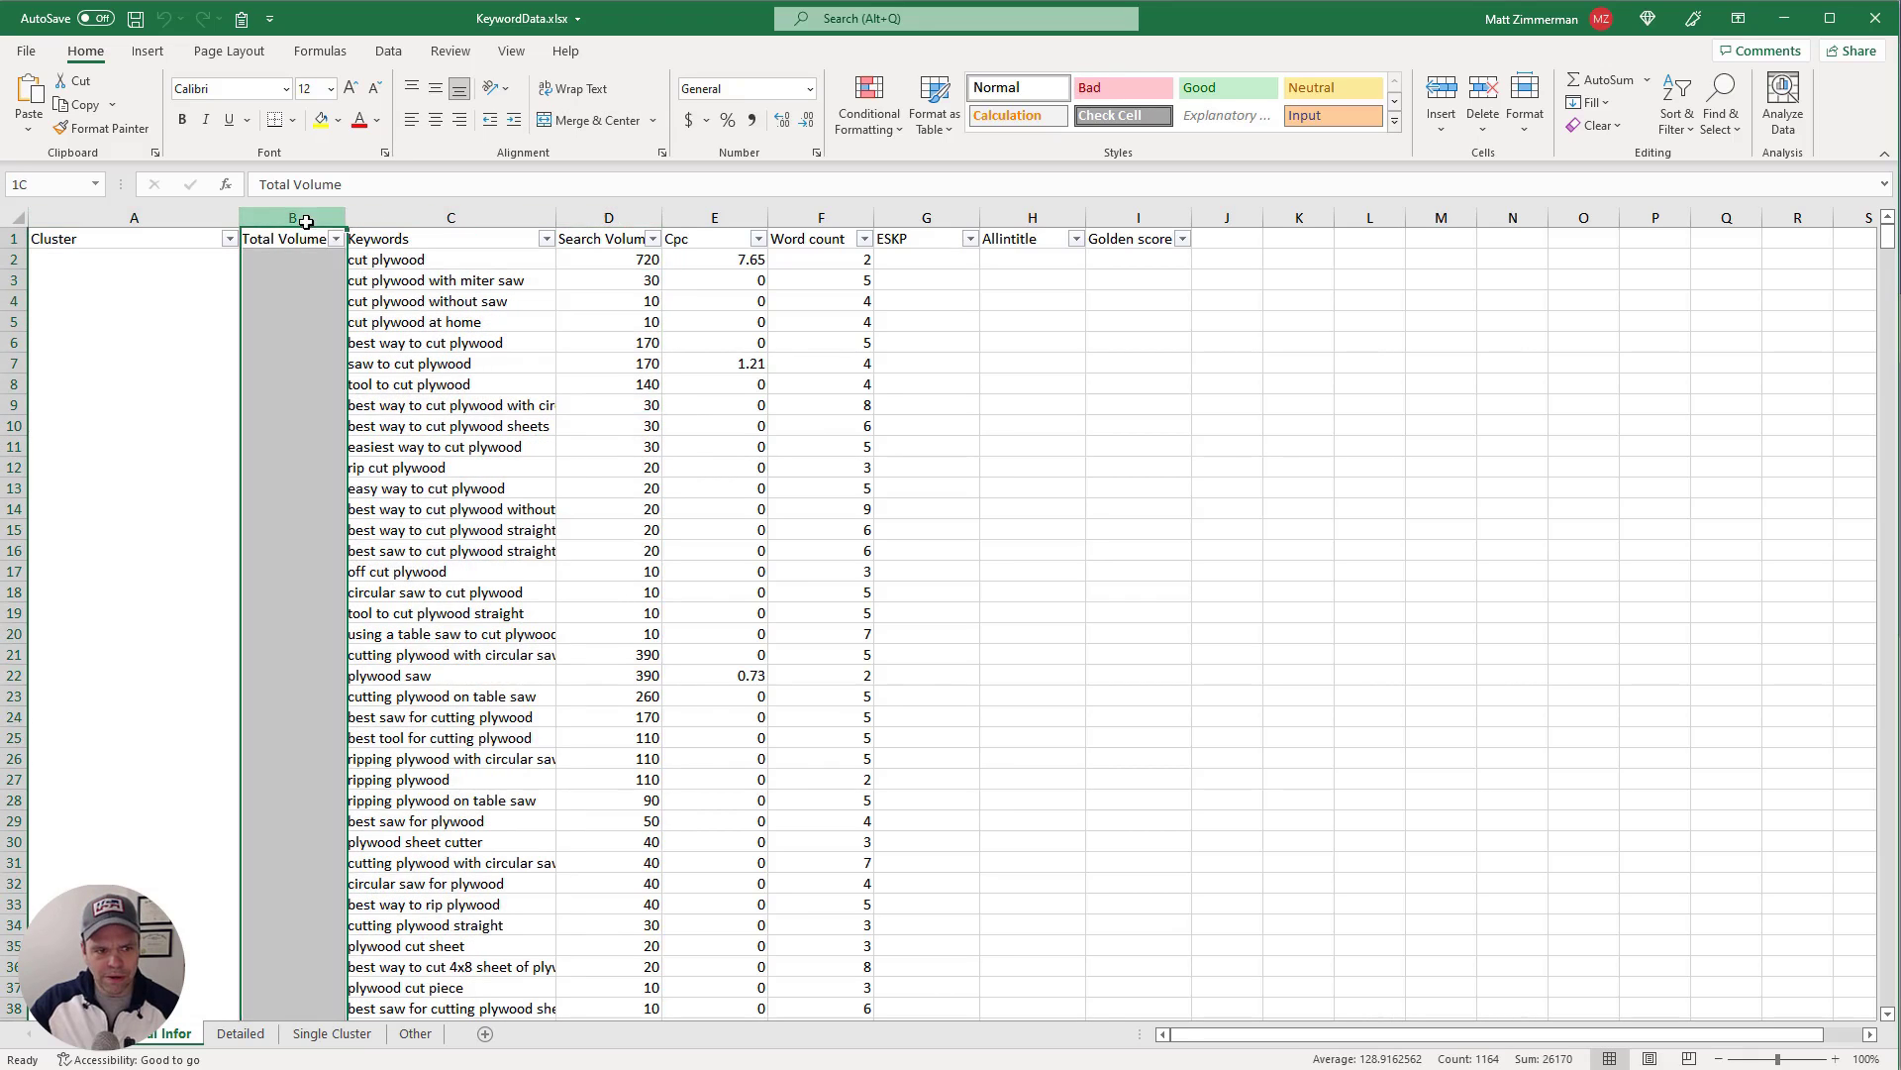
scroll(331, 713, "down", 6)
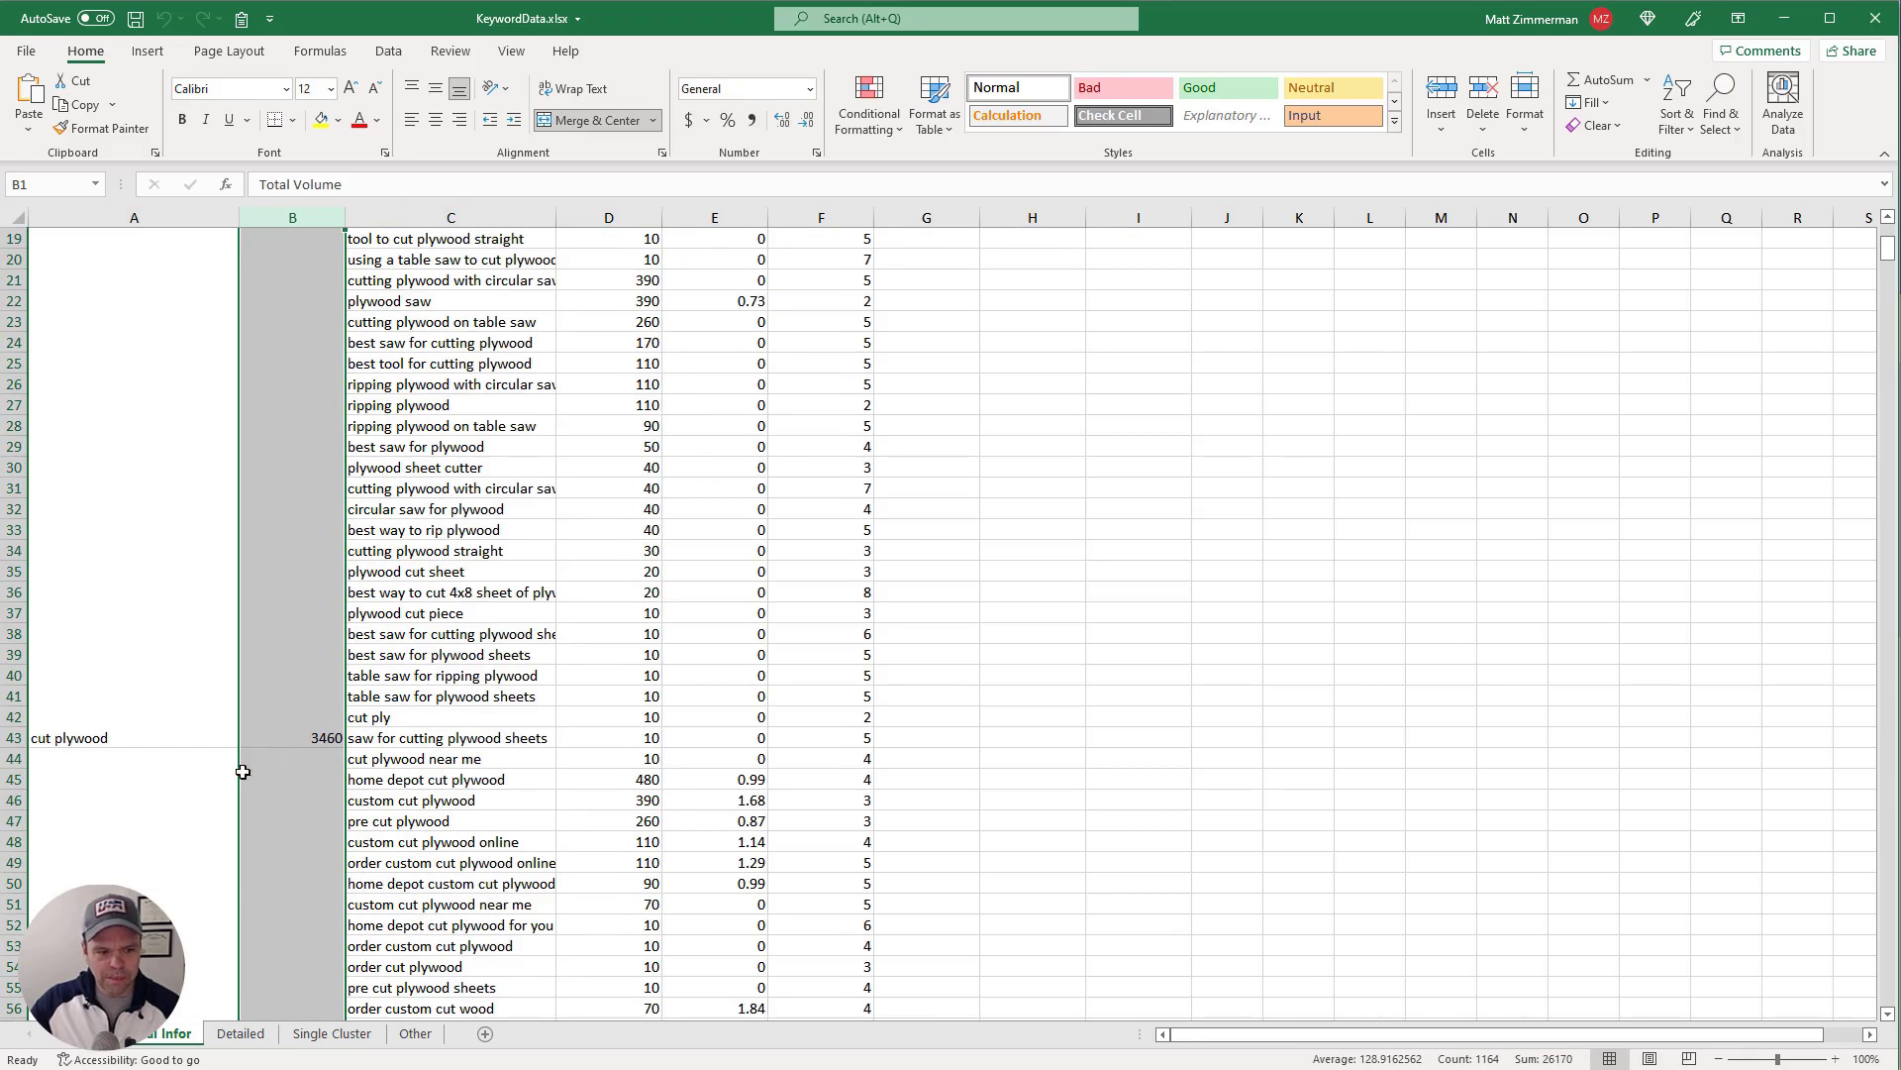
left_click(135, 727)
Browse the circular-saw clusters and widen the Cluster column to show full names
scroll(182, 797, "up", 2)
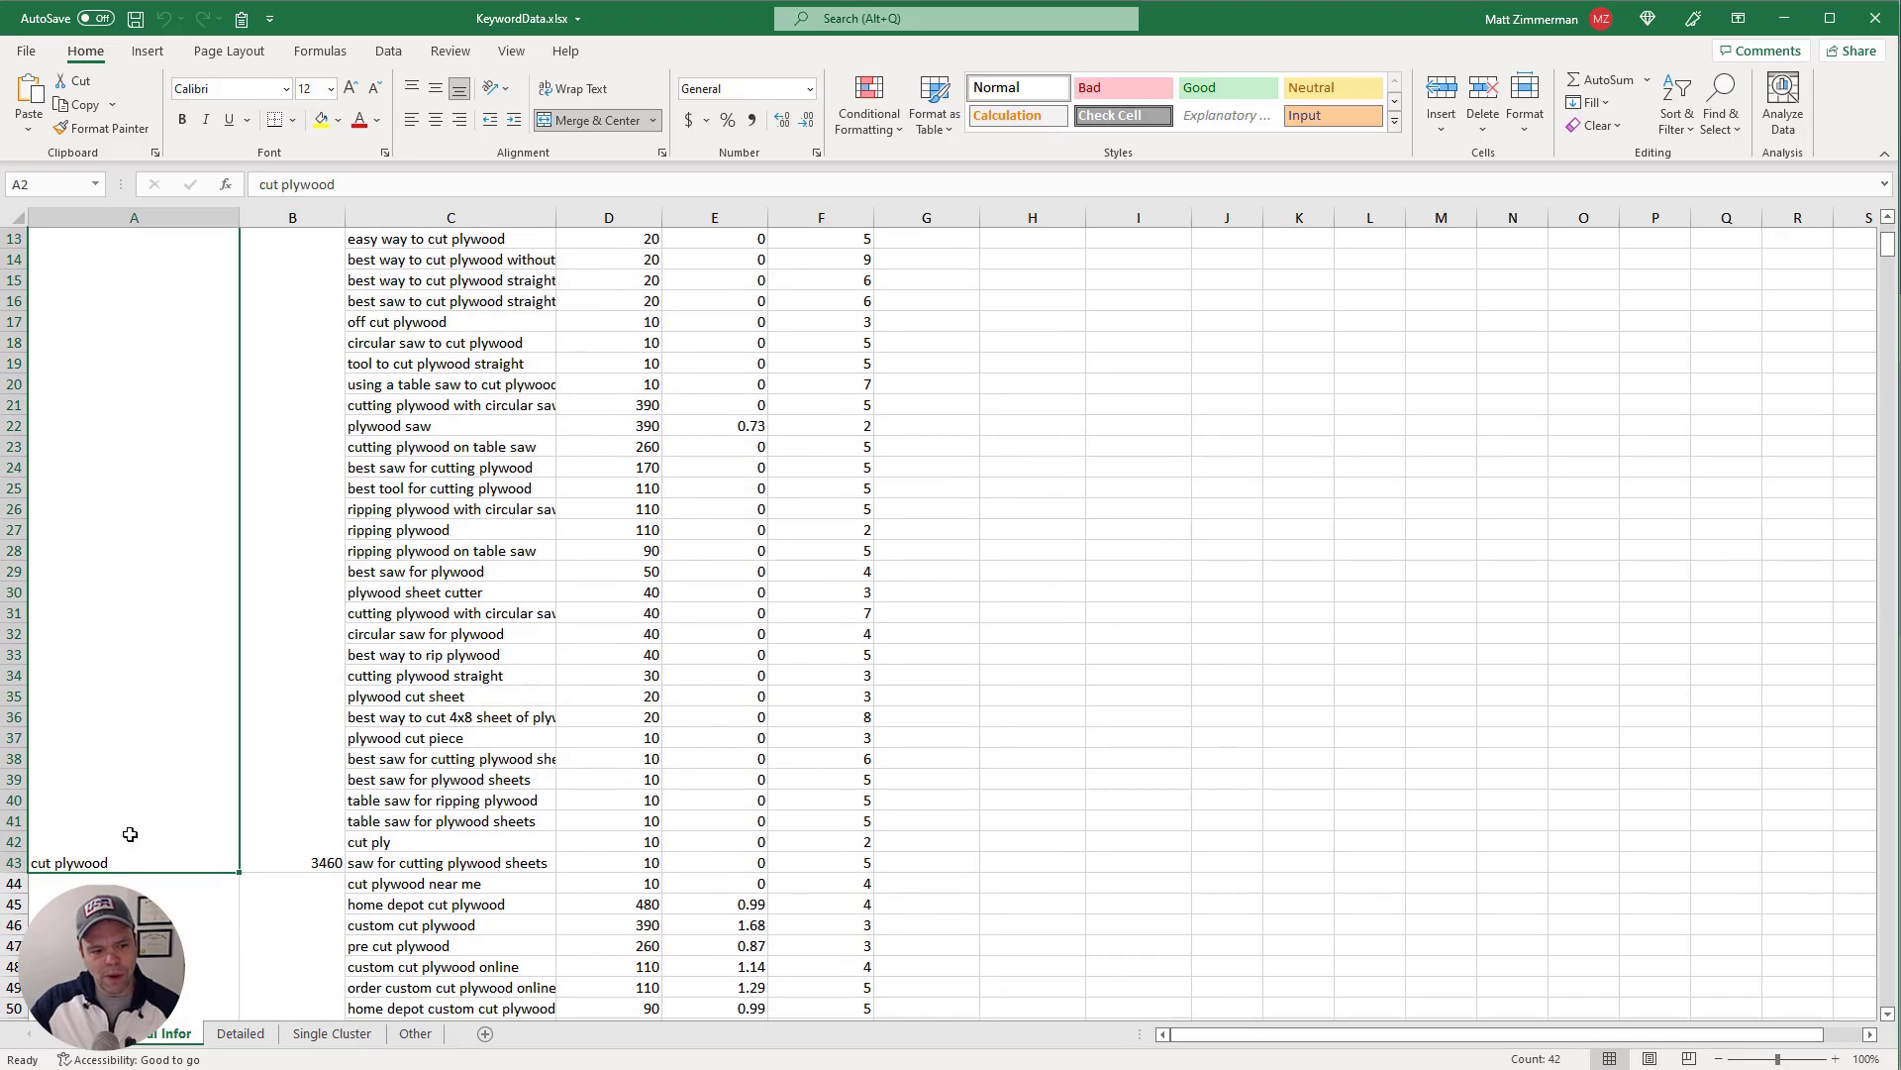
scroll(125, 855, "up", 4)
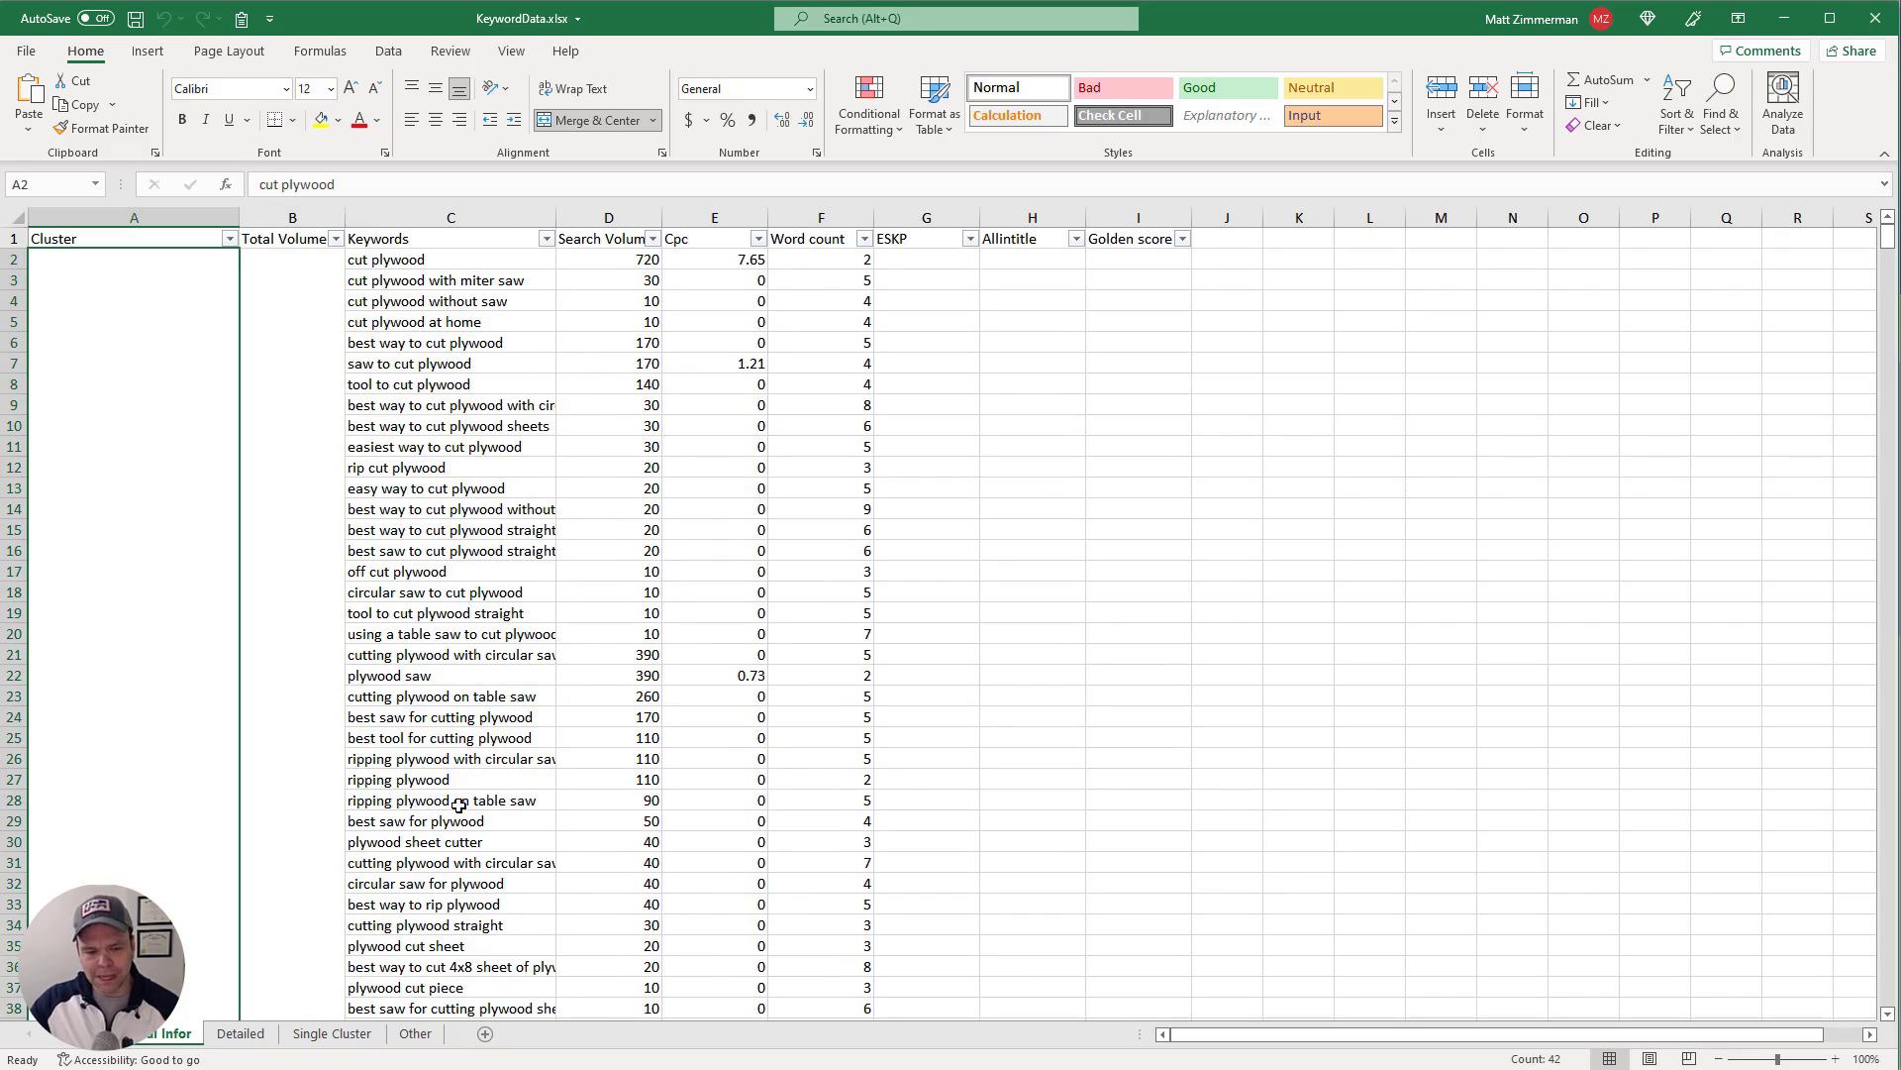
scroll(437, 837, "down", 20)
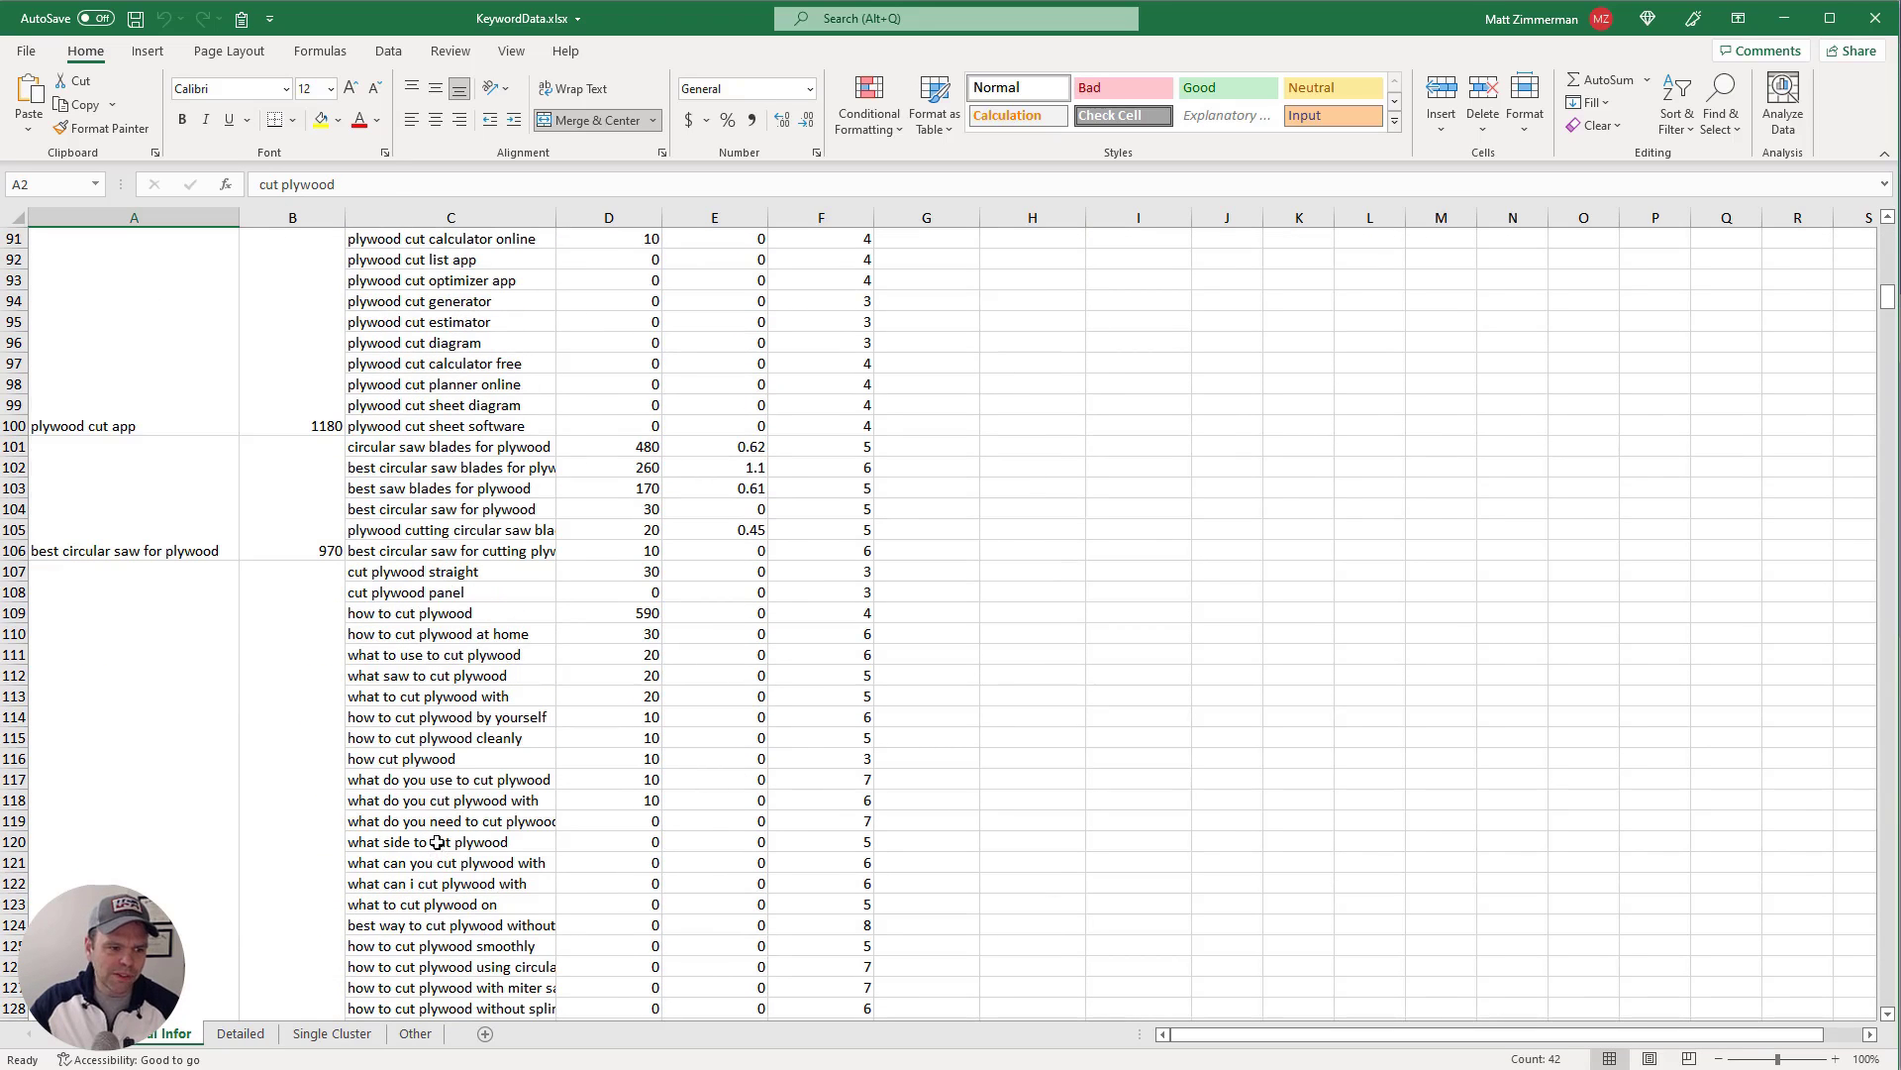
left_click(205, 538)
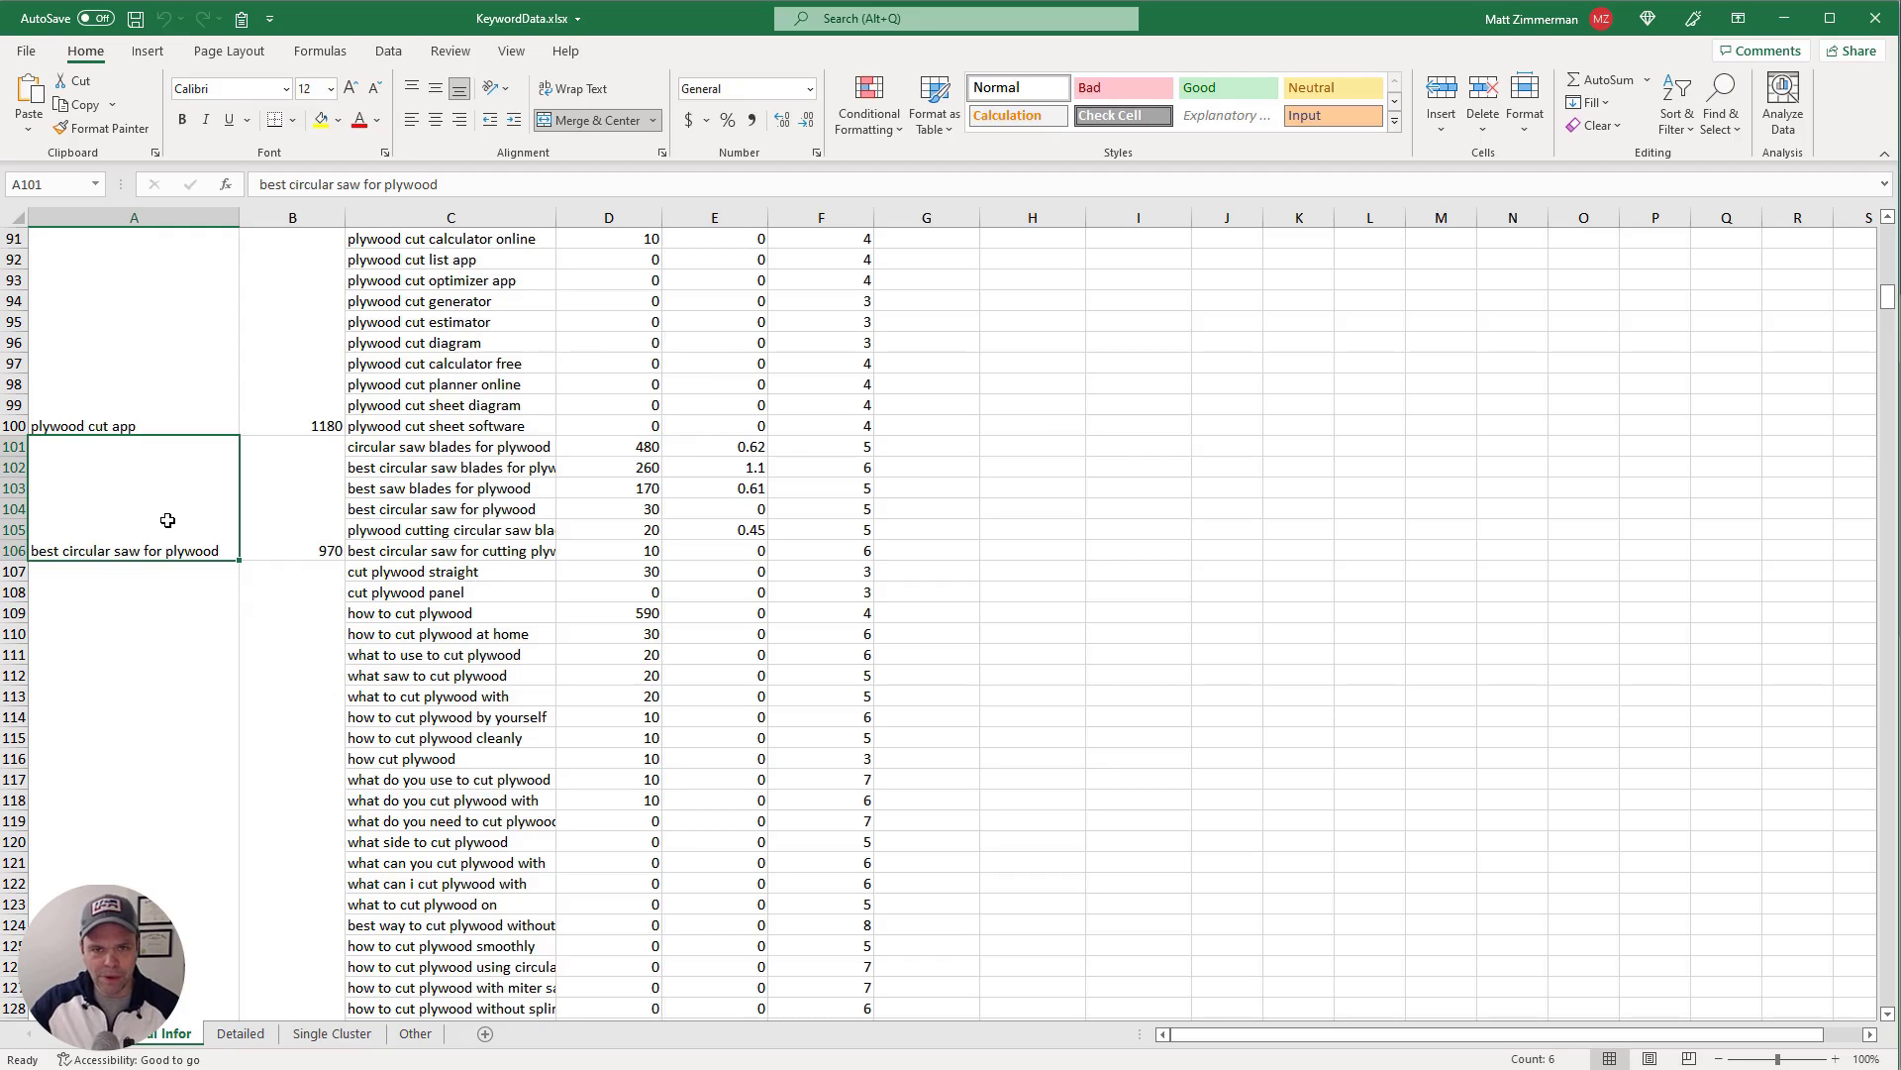
scroll(255, 704, "down", 10)
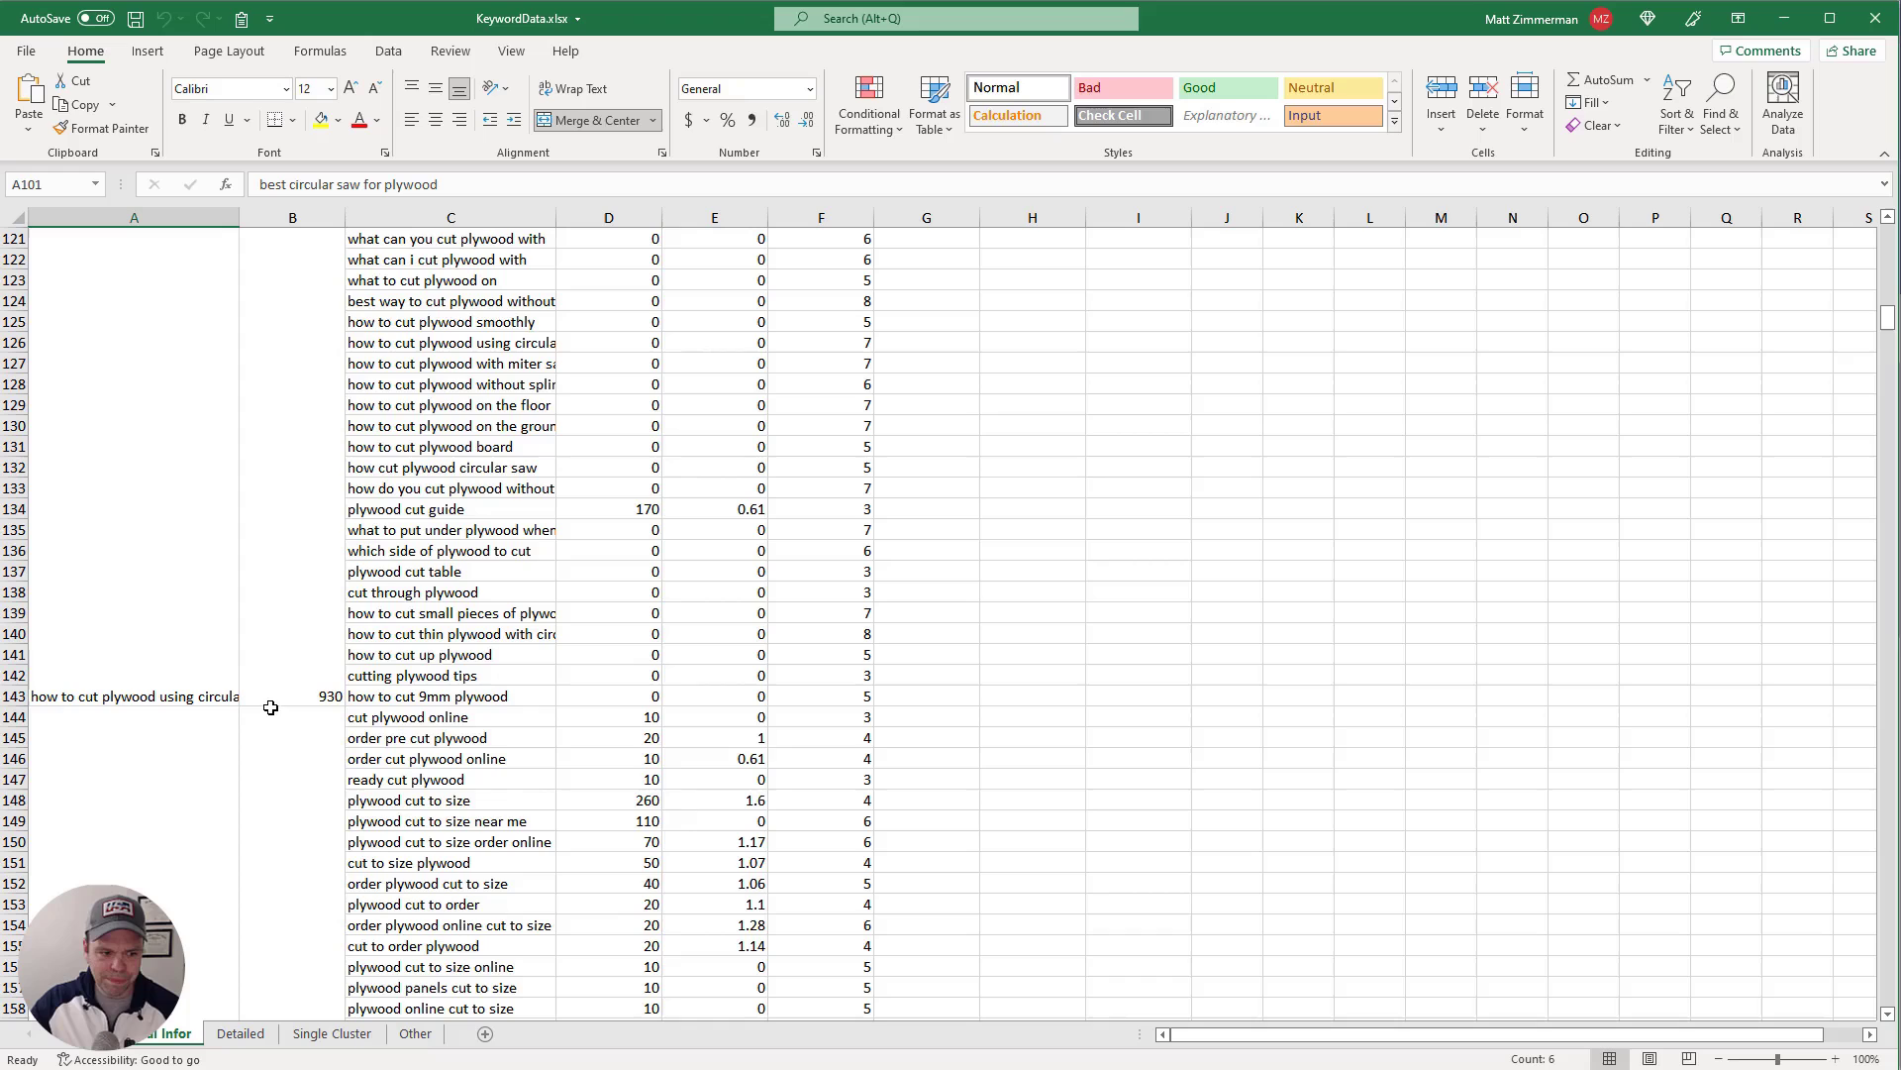
scroll(286, 678, "down", 2)
left_click(182, 509)
scroll(198, 564, "up", 2)
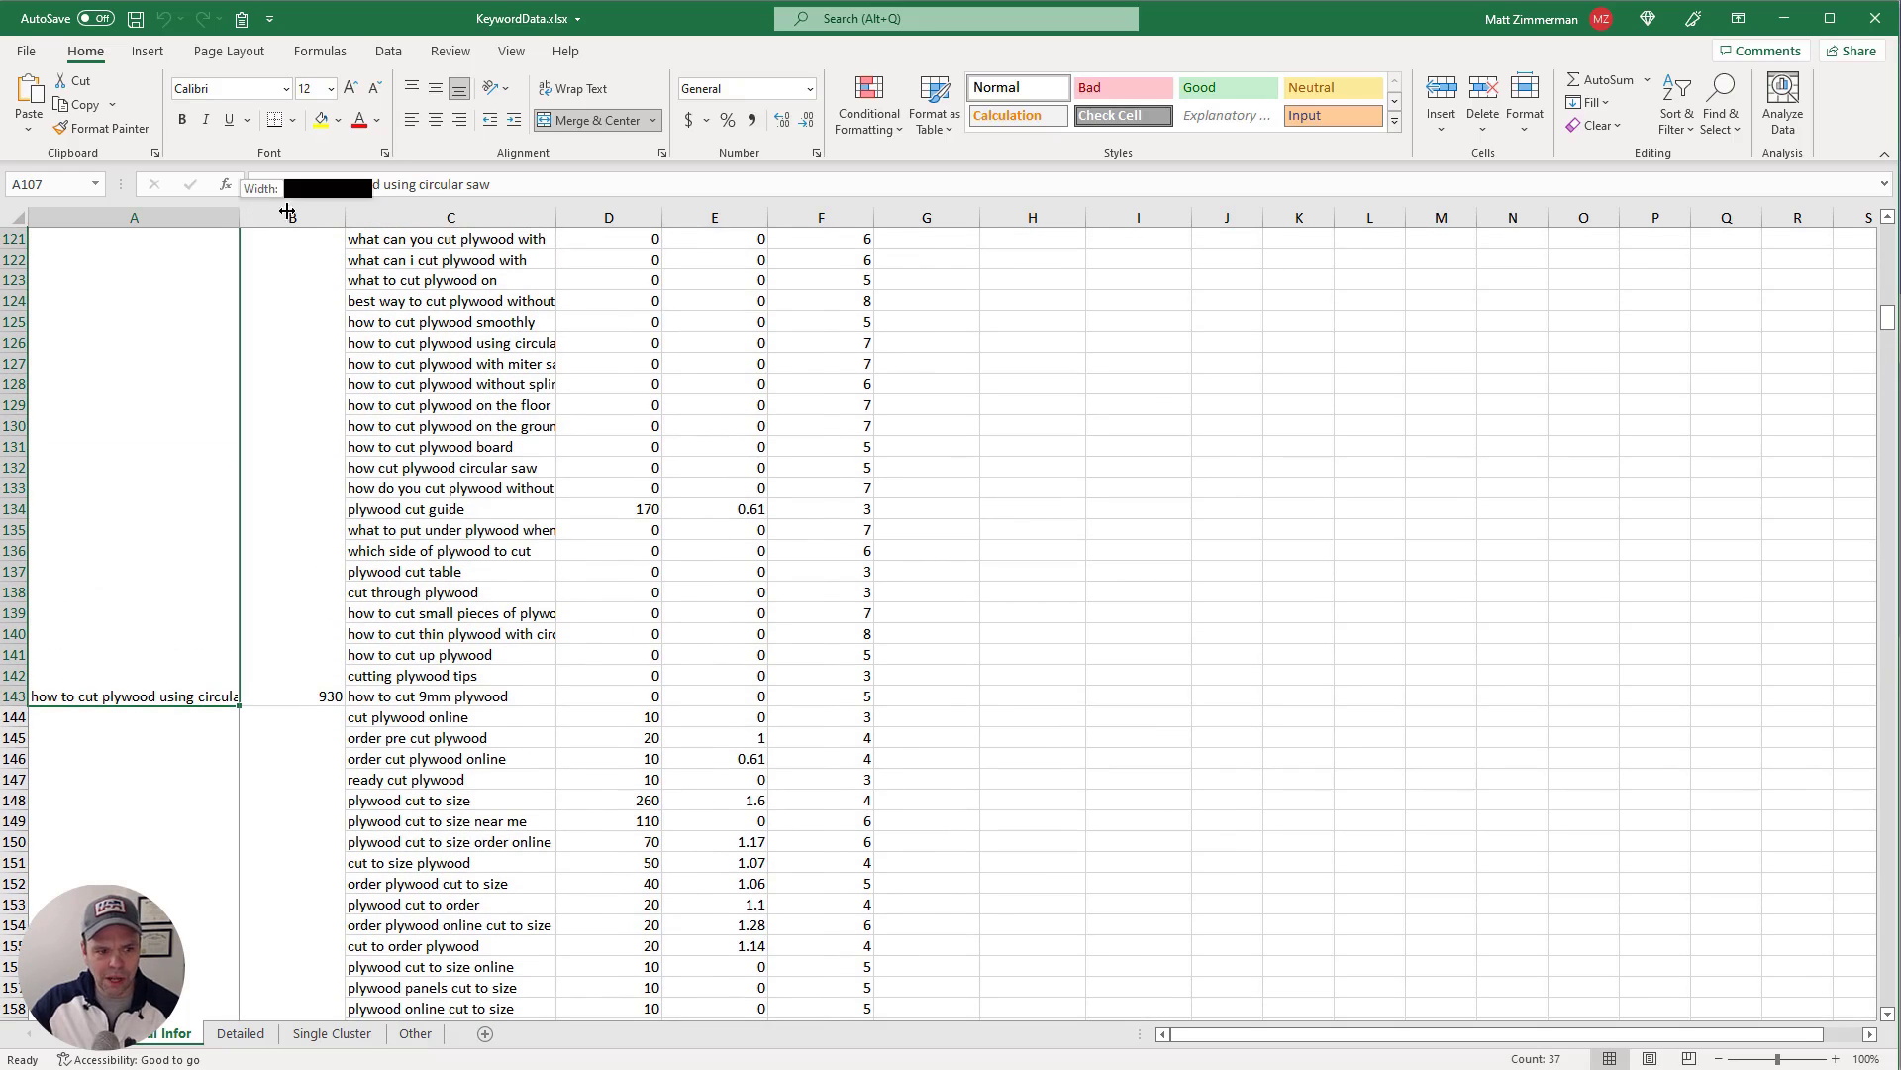
left_click_drag(239, 217, 295, 217)
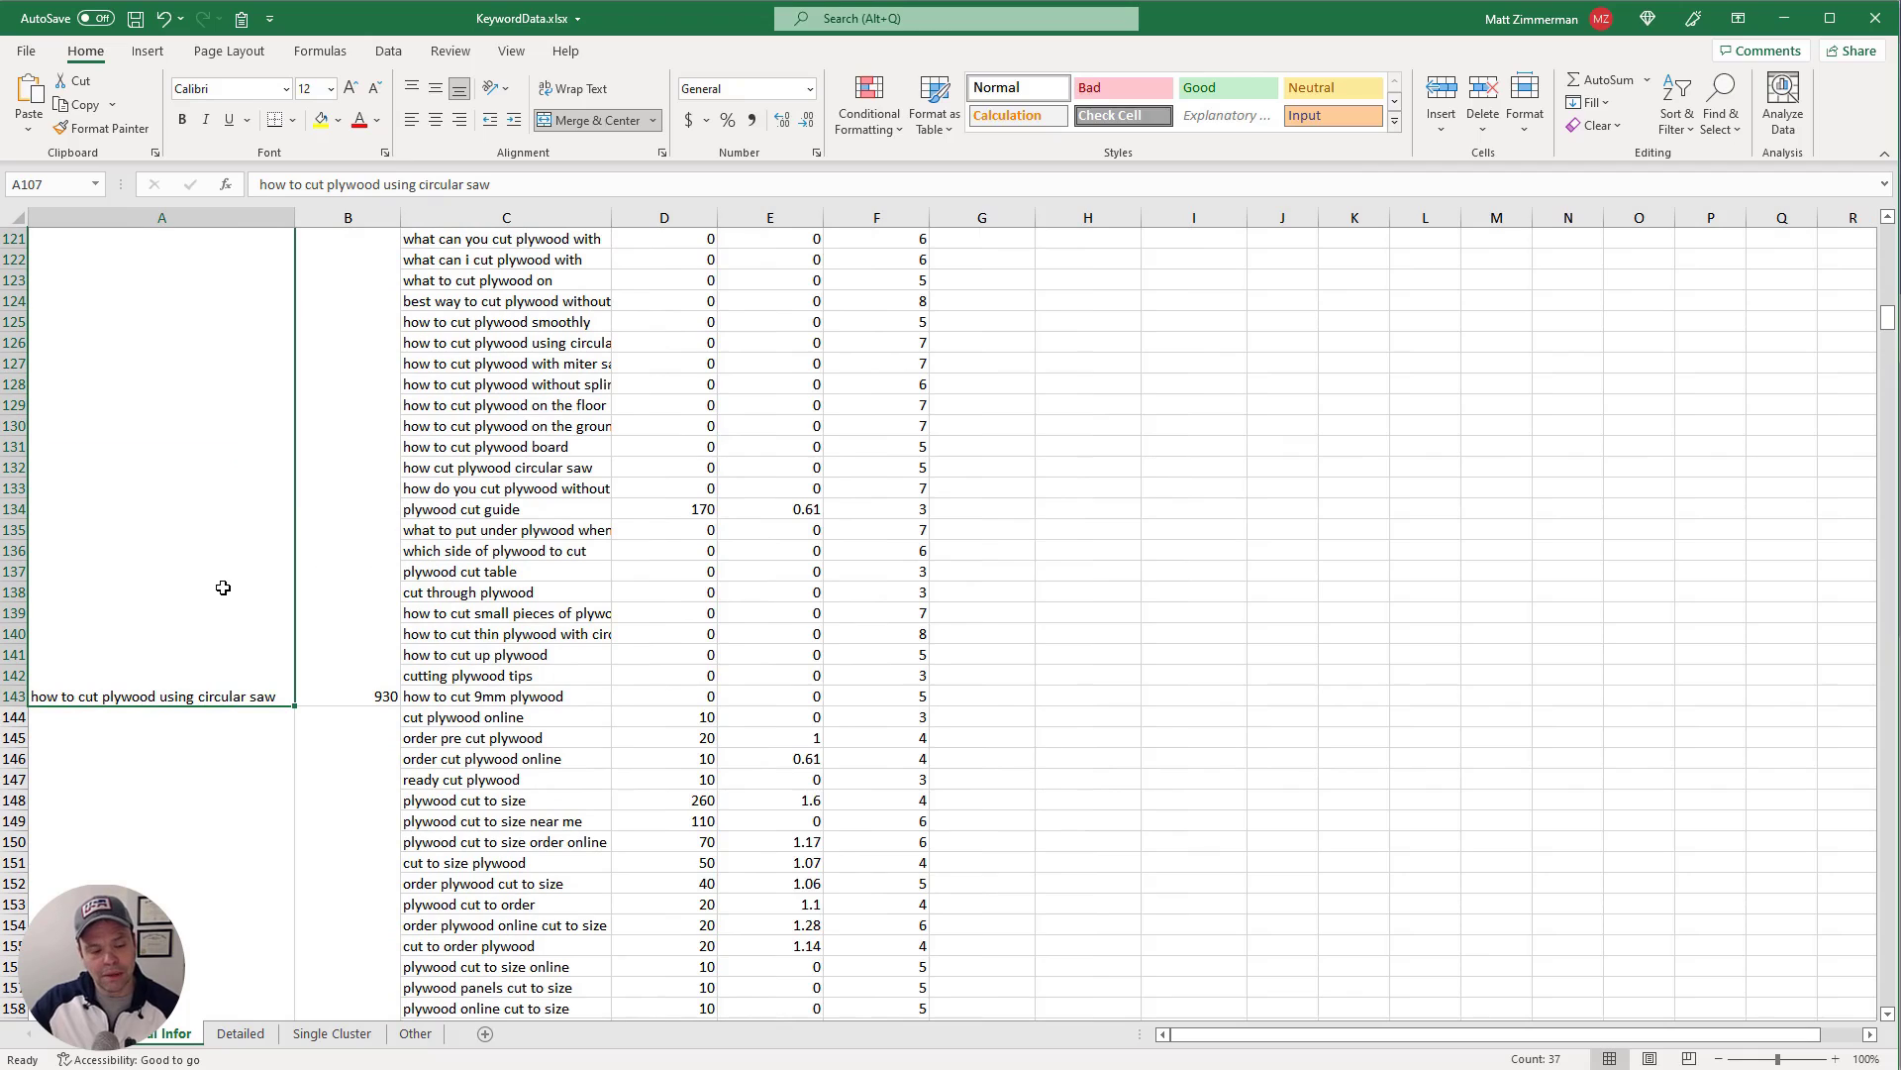
Scroll down to the laser cut plywood cluster and select its cell
scroll(226, 623, "up", 8)
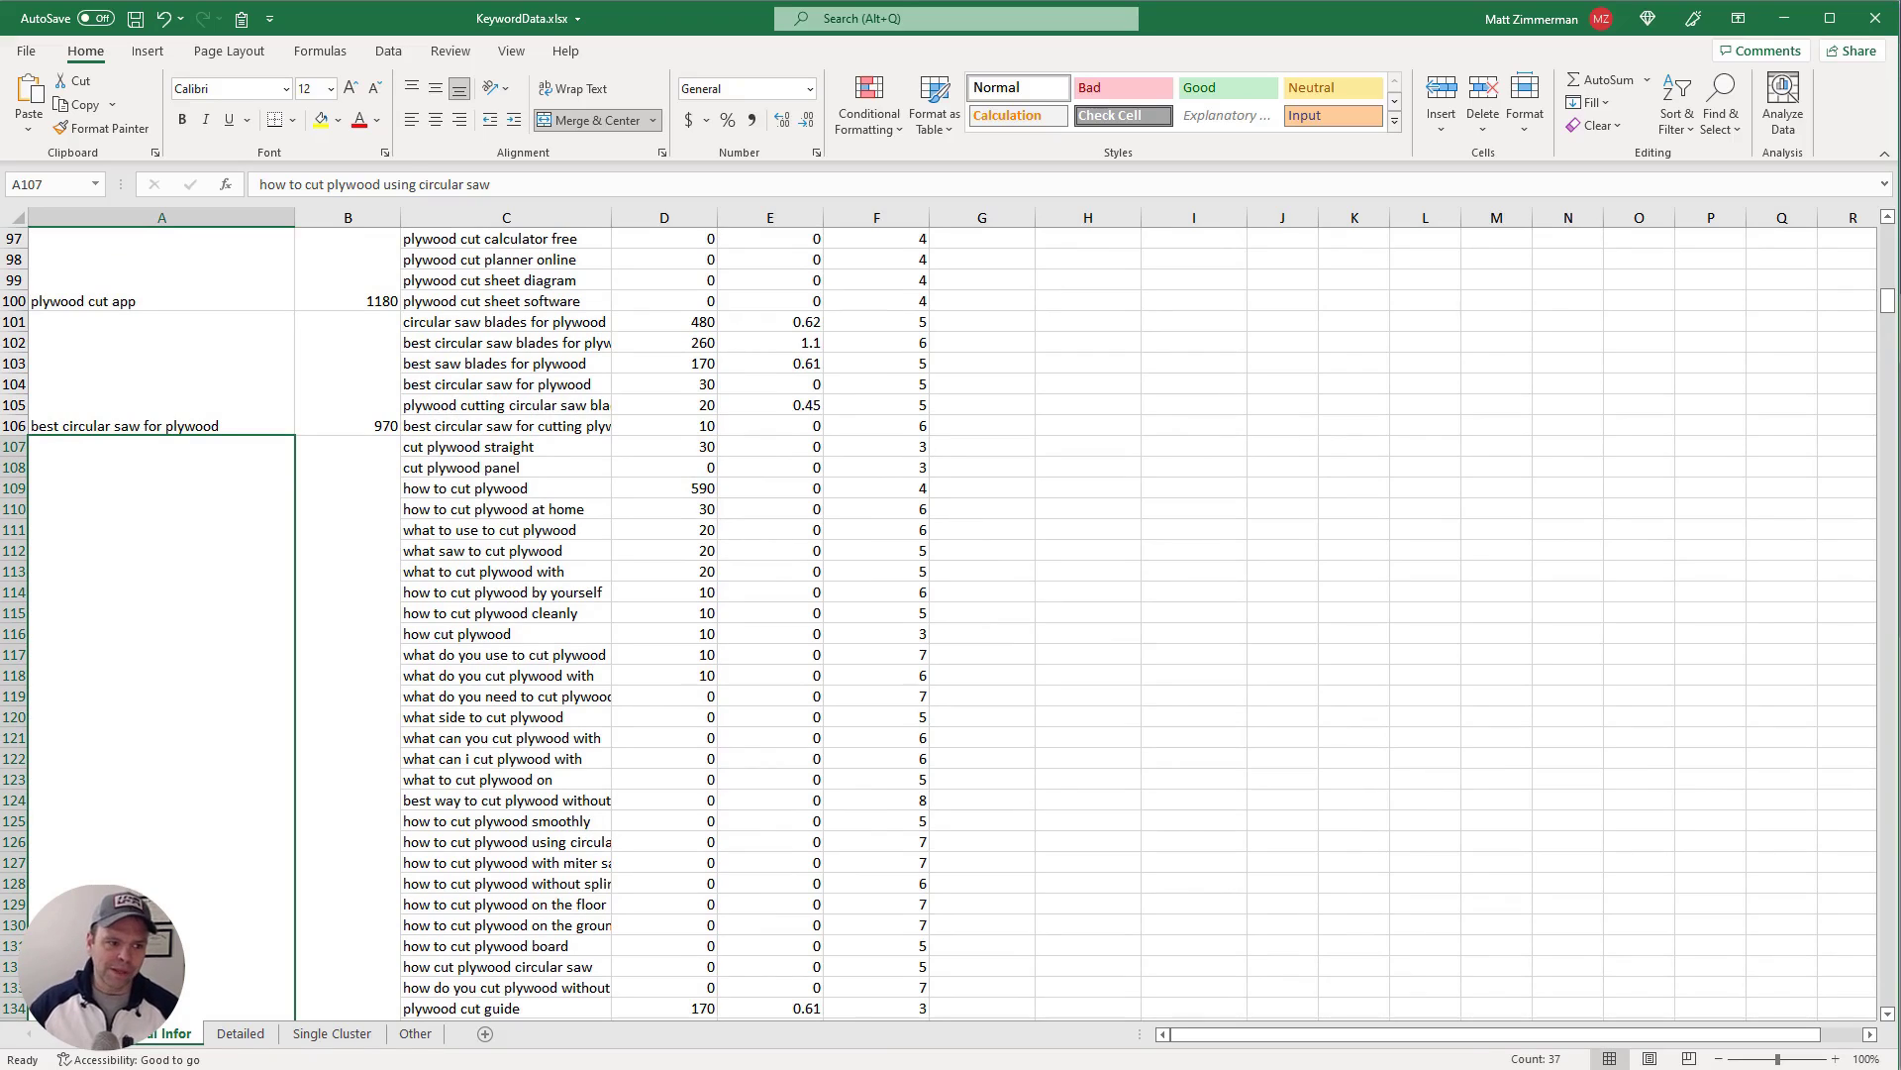
scroll(246, 495, "down", 6)
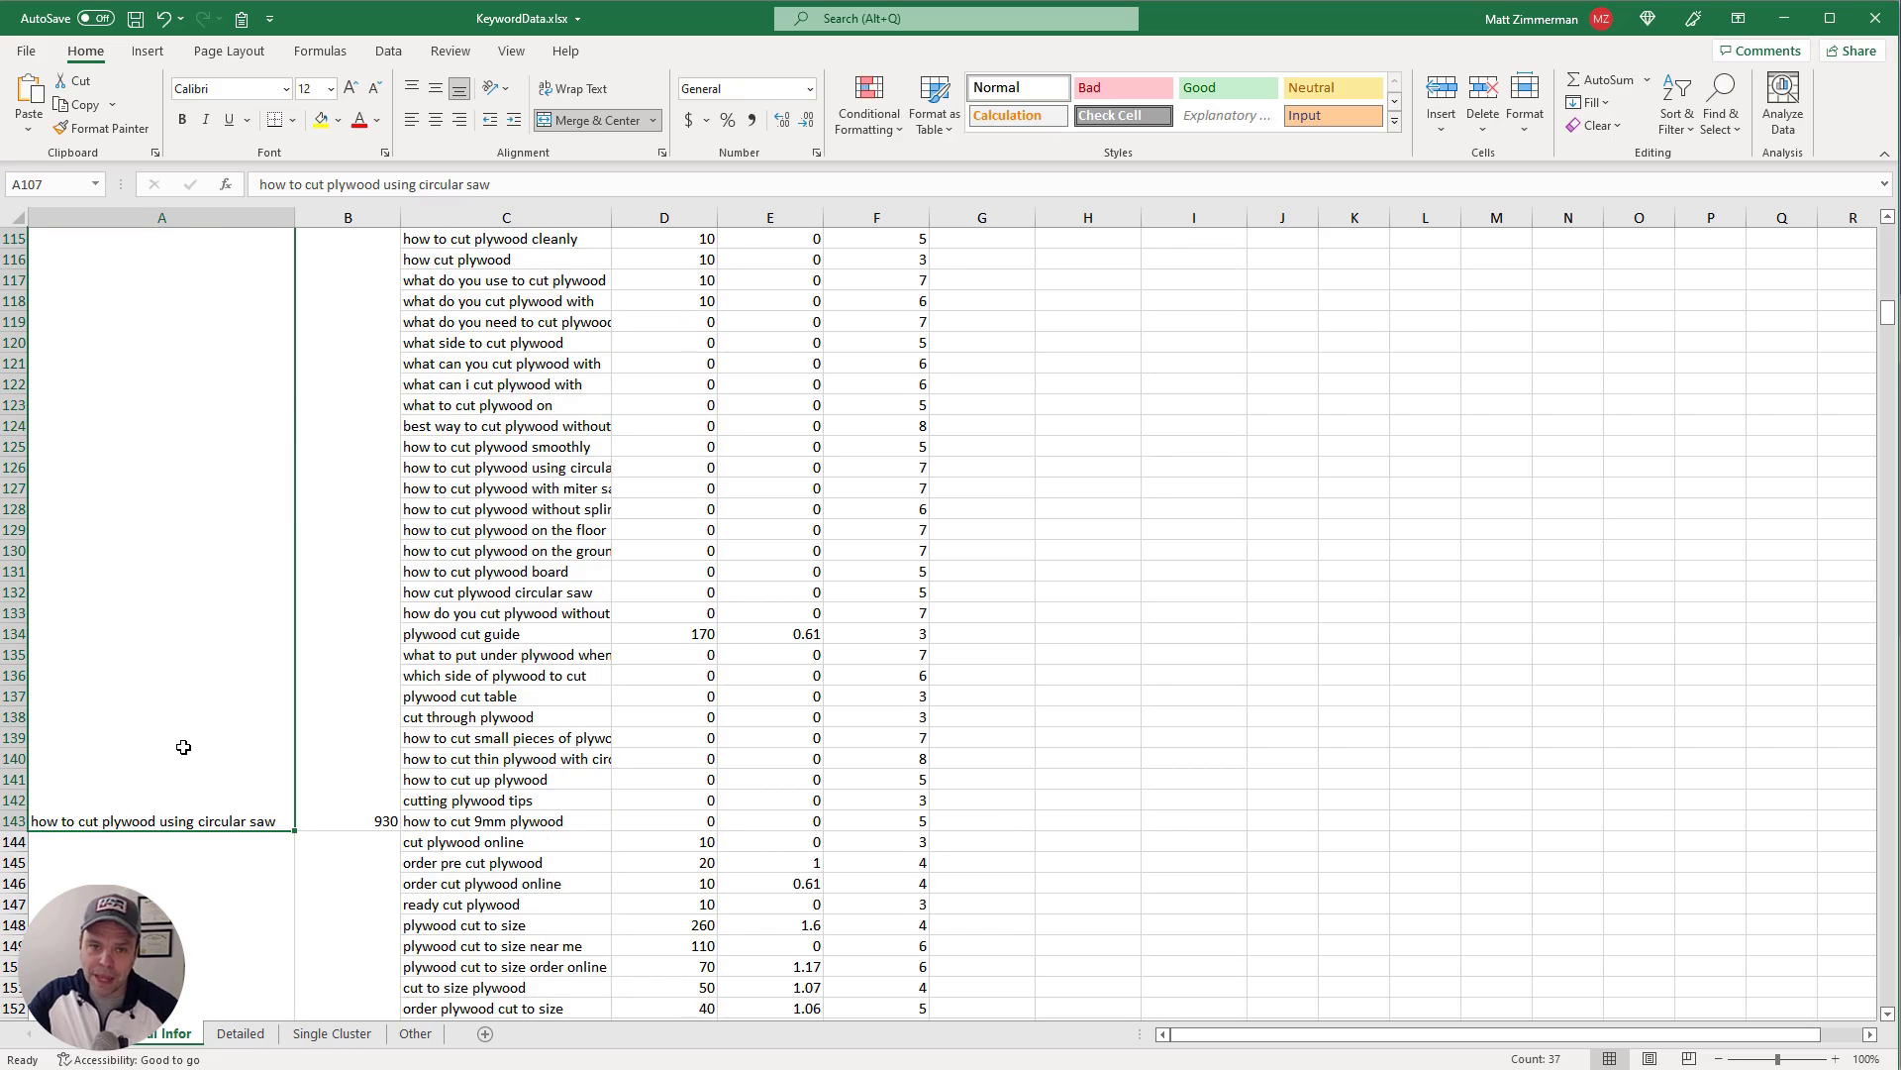
scroll(183, 747, "down", 16)
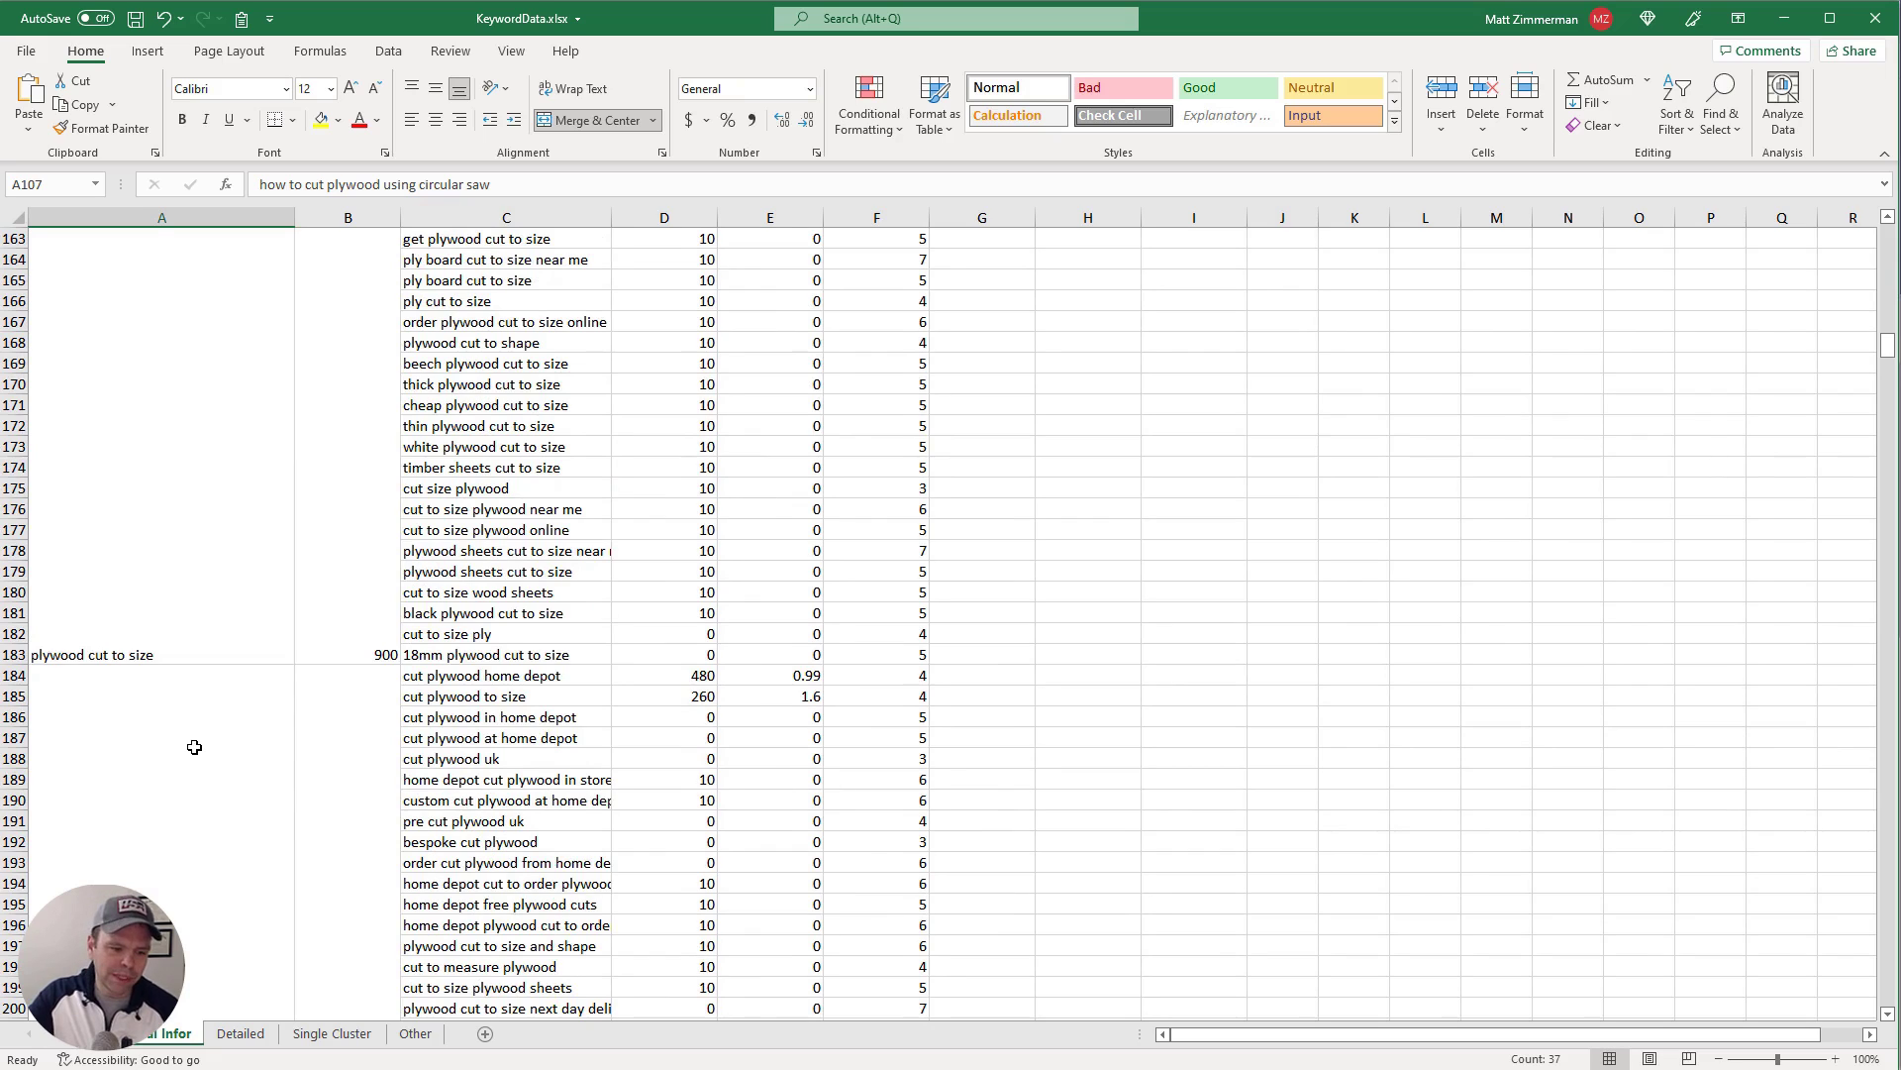
scroll(206, 734, "down", 4)
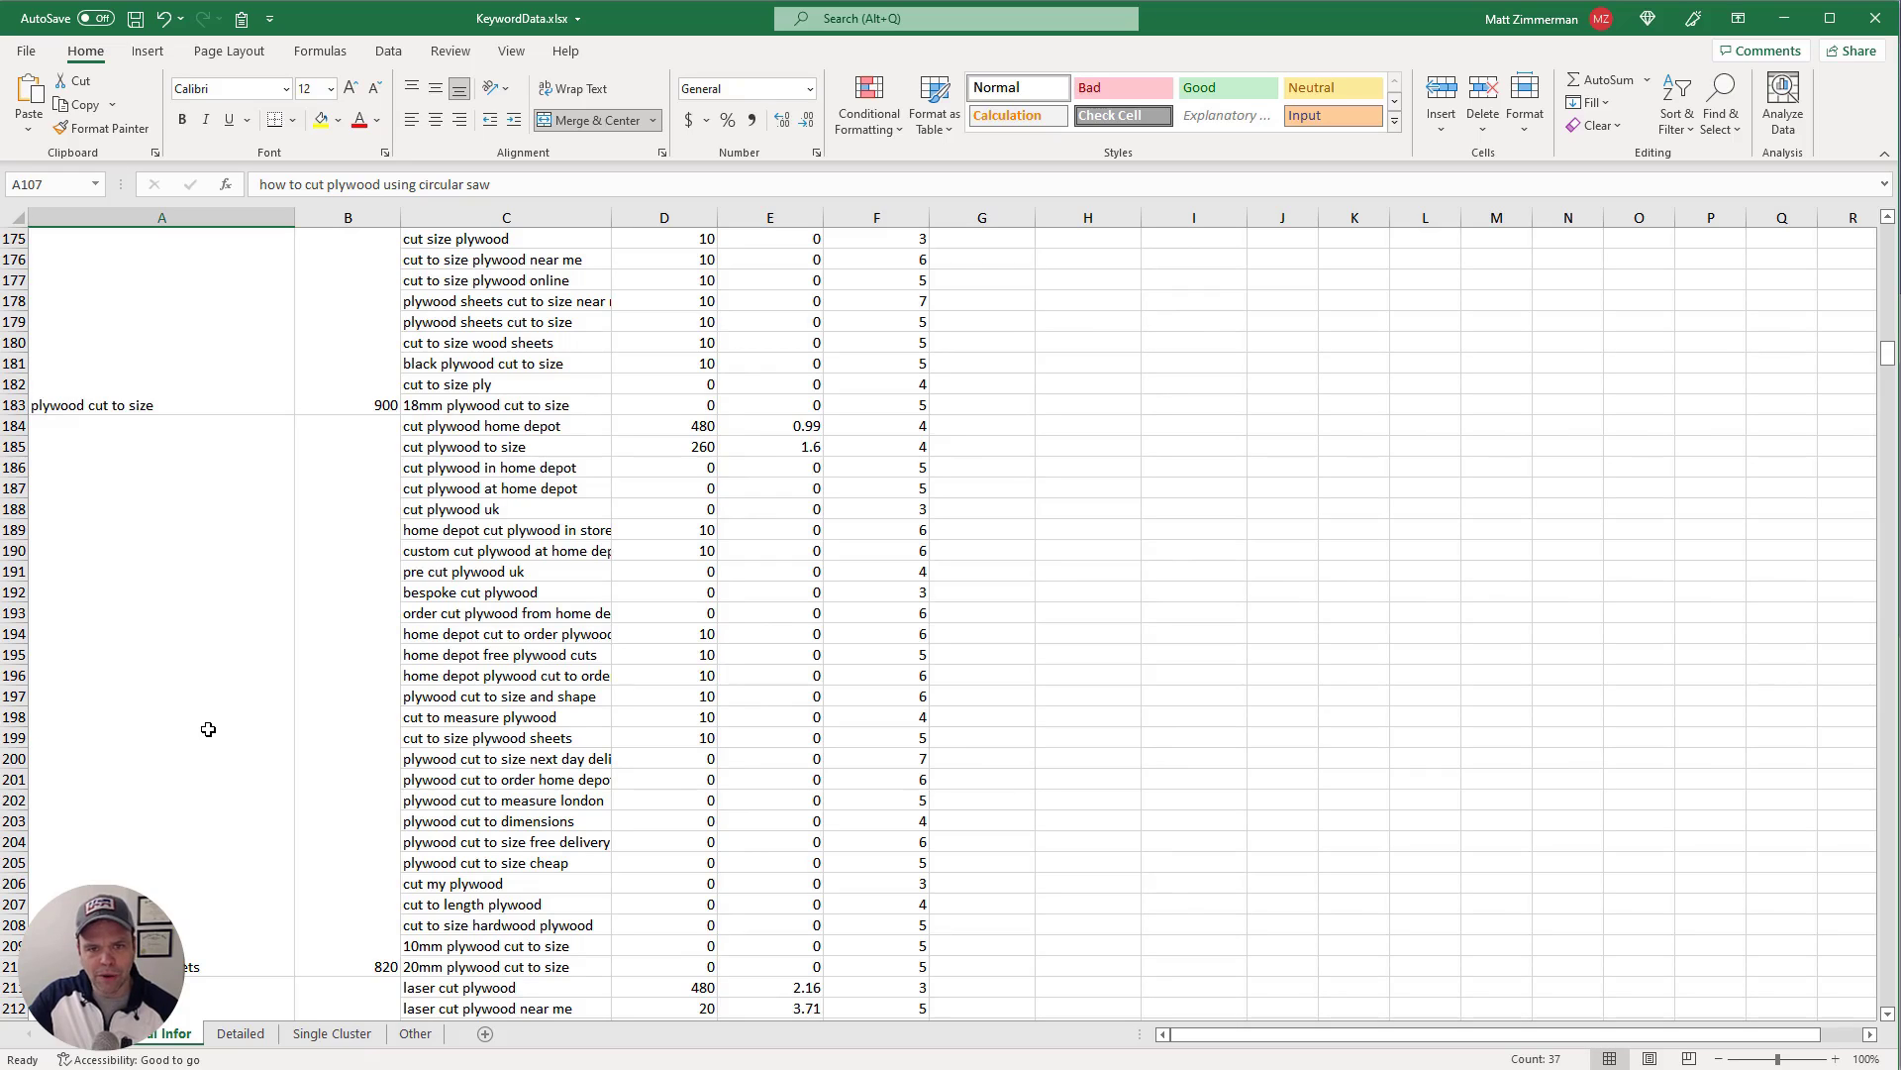
scroll(208, 729, "down", 6)
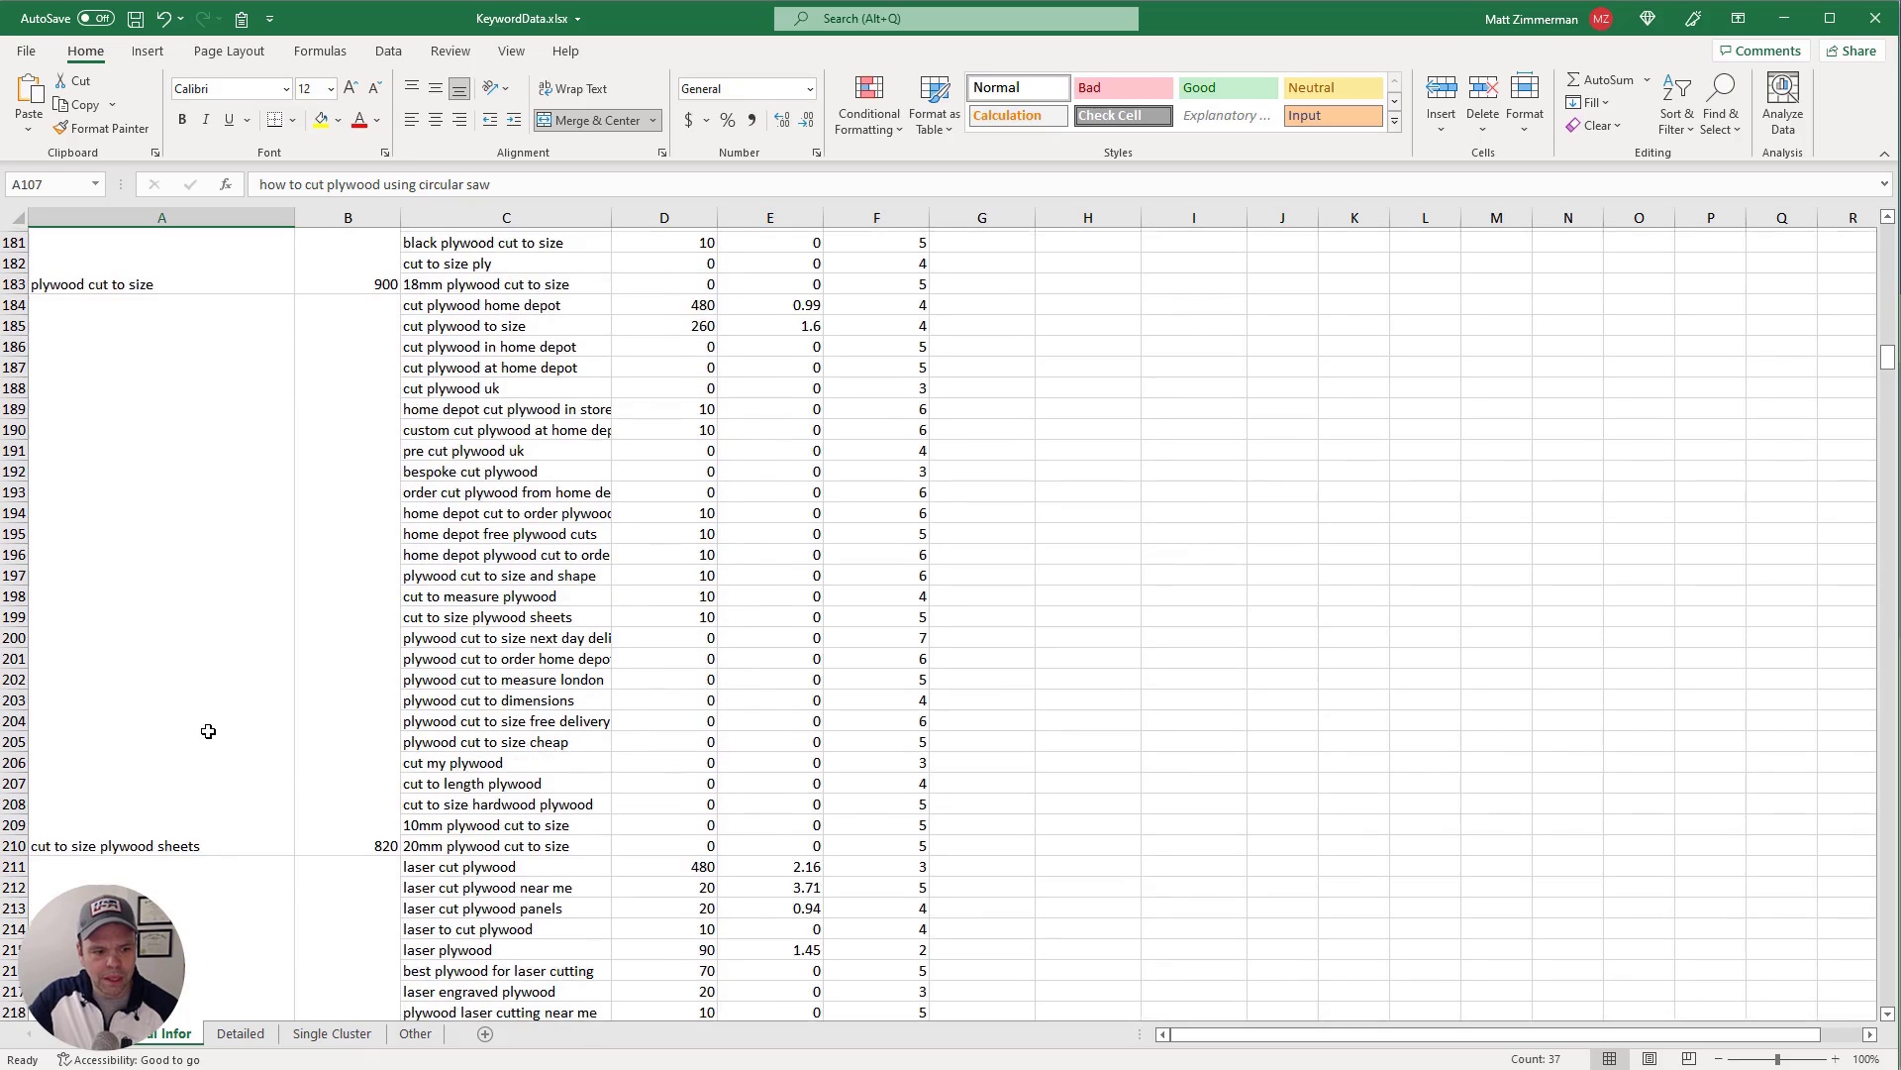
scroll(180, 596, "down", 4)
left_click(179, 595)
scroll(234, 650, "down", 5)
scroll(234, 650, "up", 3)
scroll(195, 652, "up", 2)
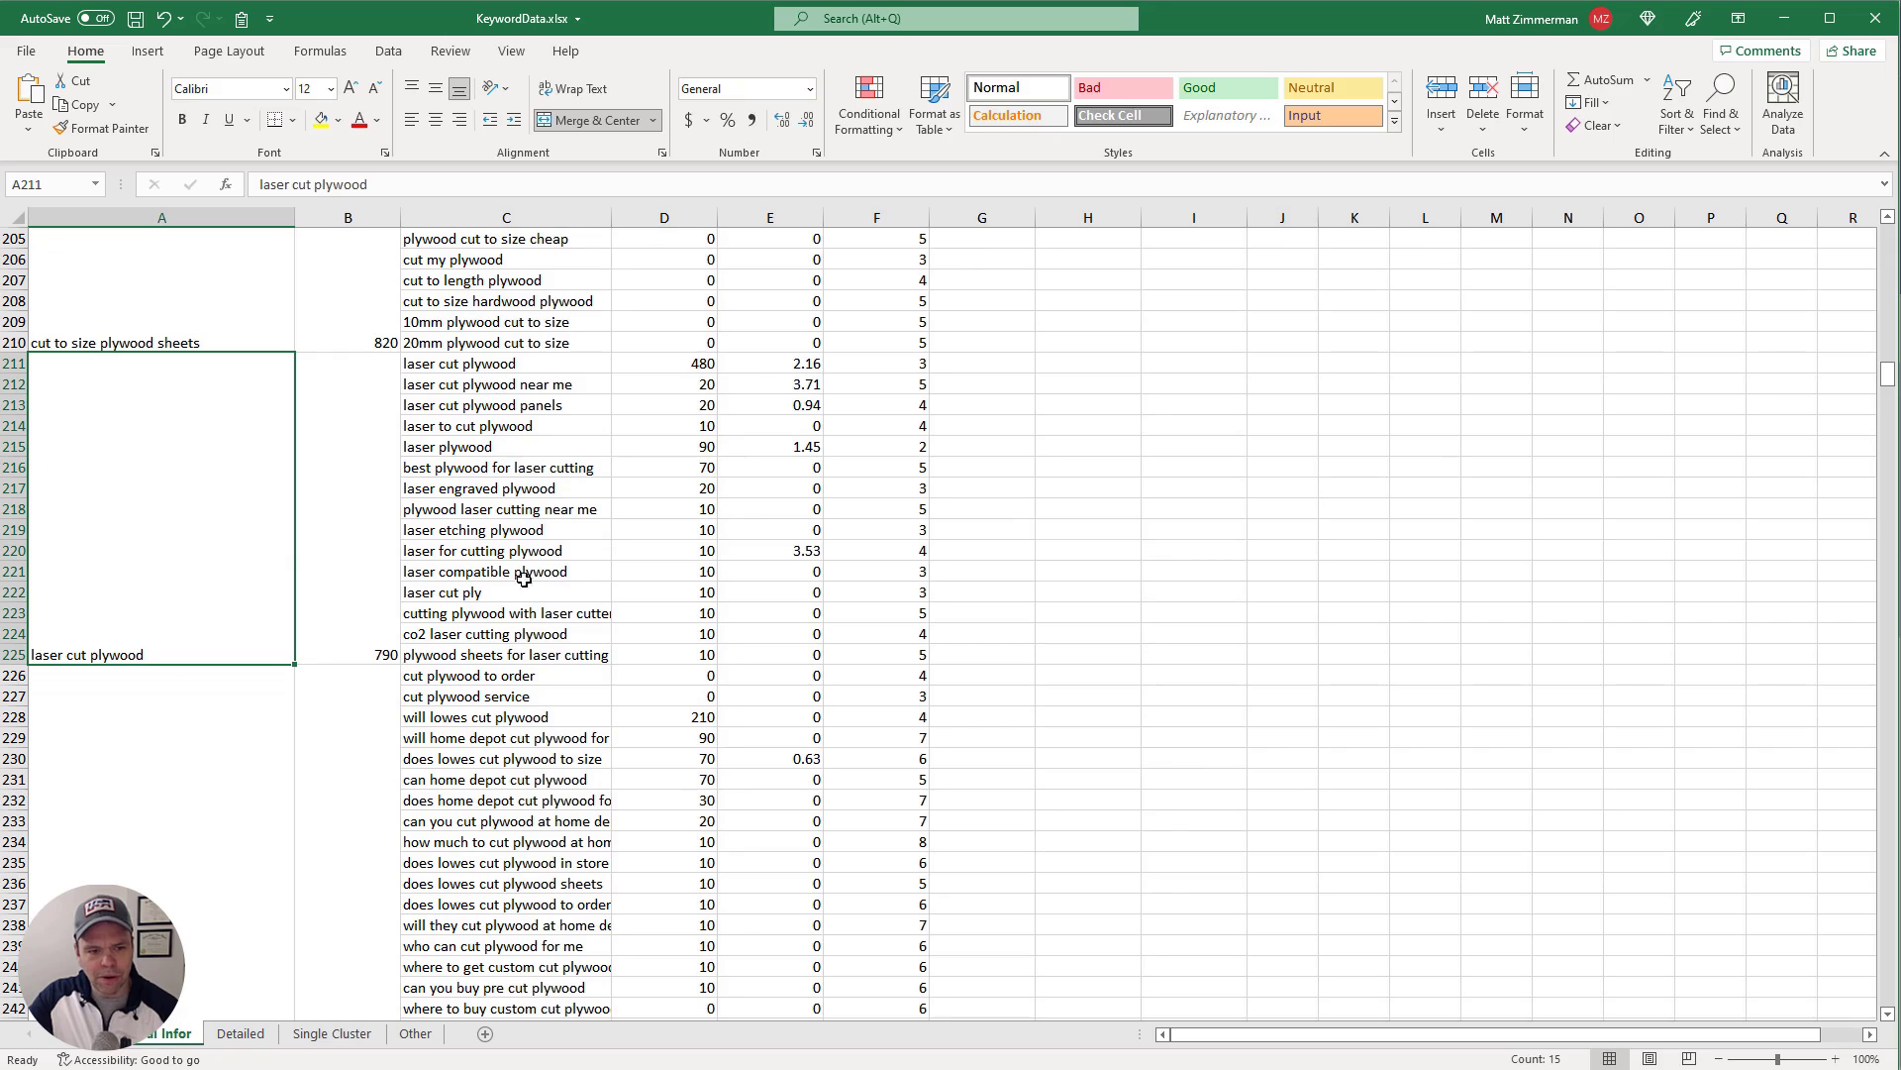
Check the keyword best plywood for laser cutting and the cut plywood service cluster
left_click(487, 471)
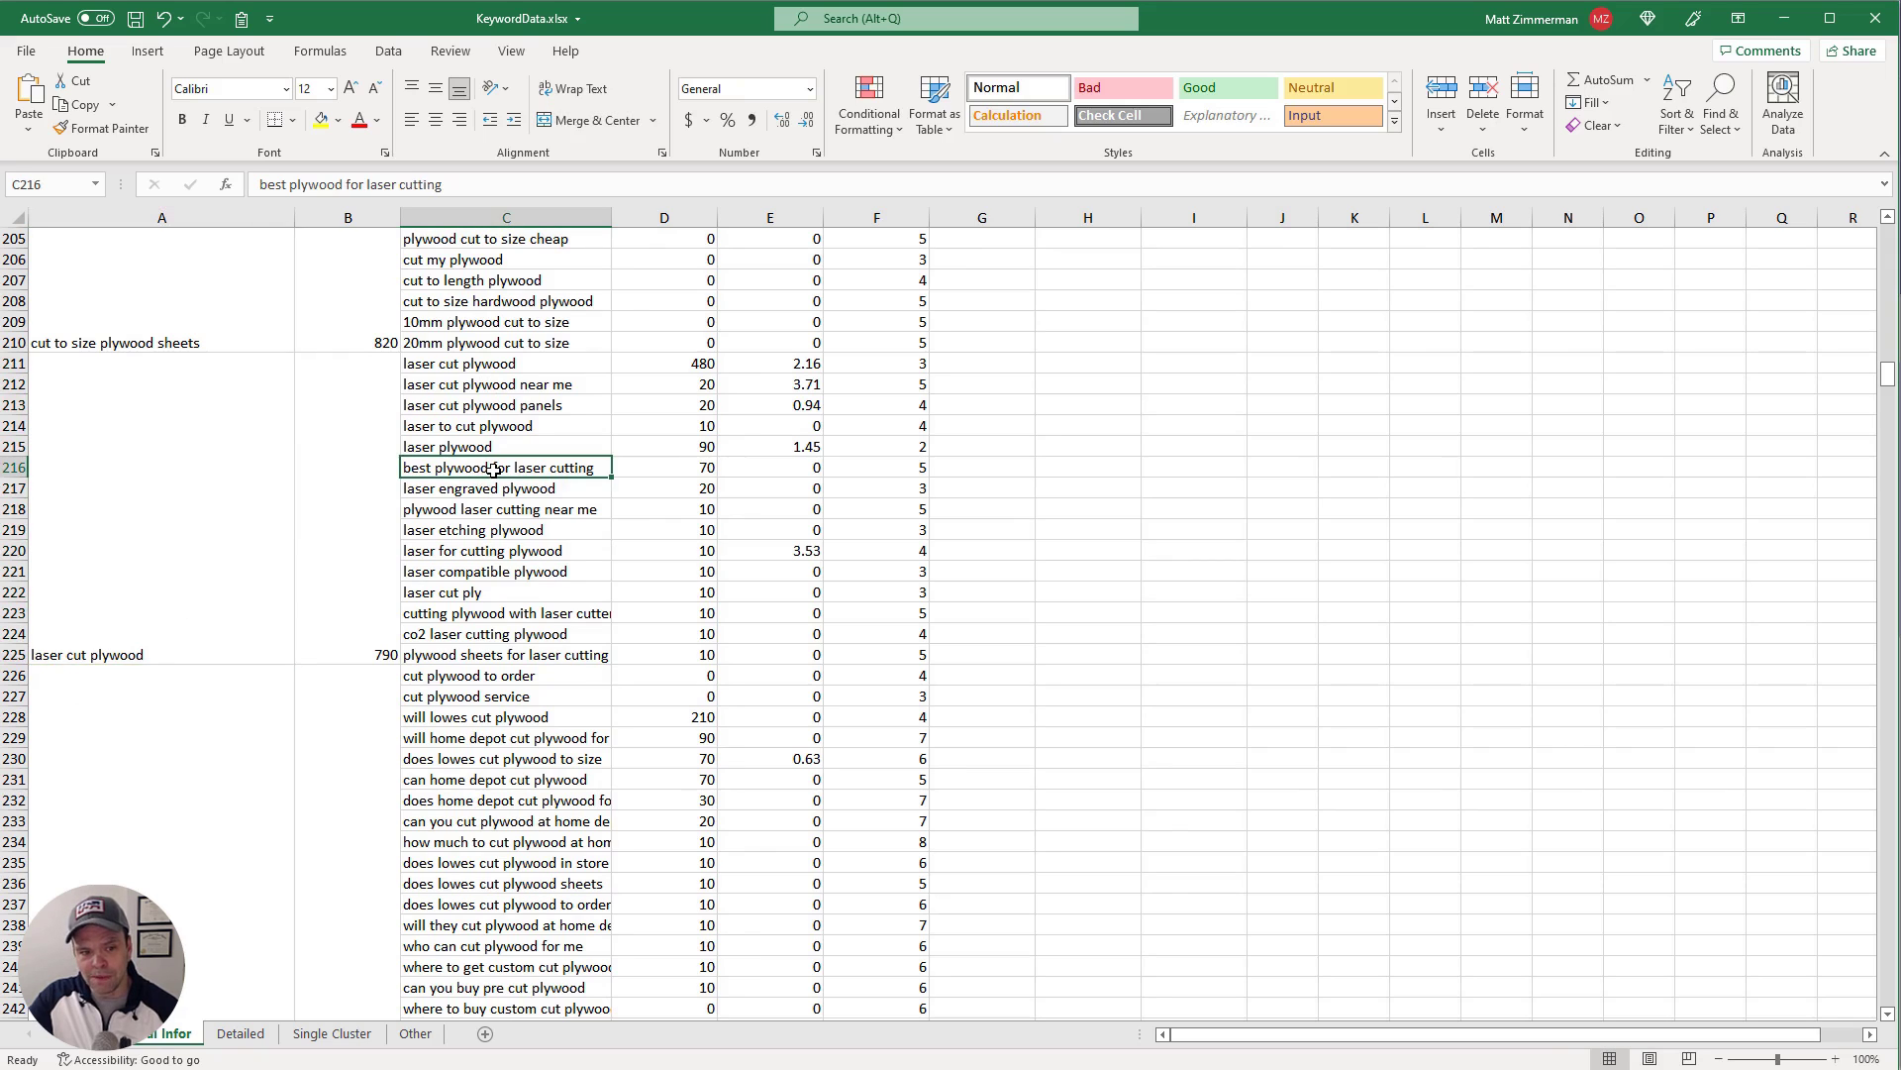
scroll(306, 755, "down", 18)
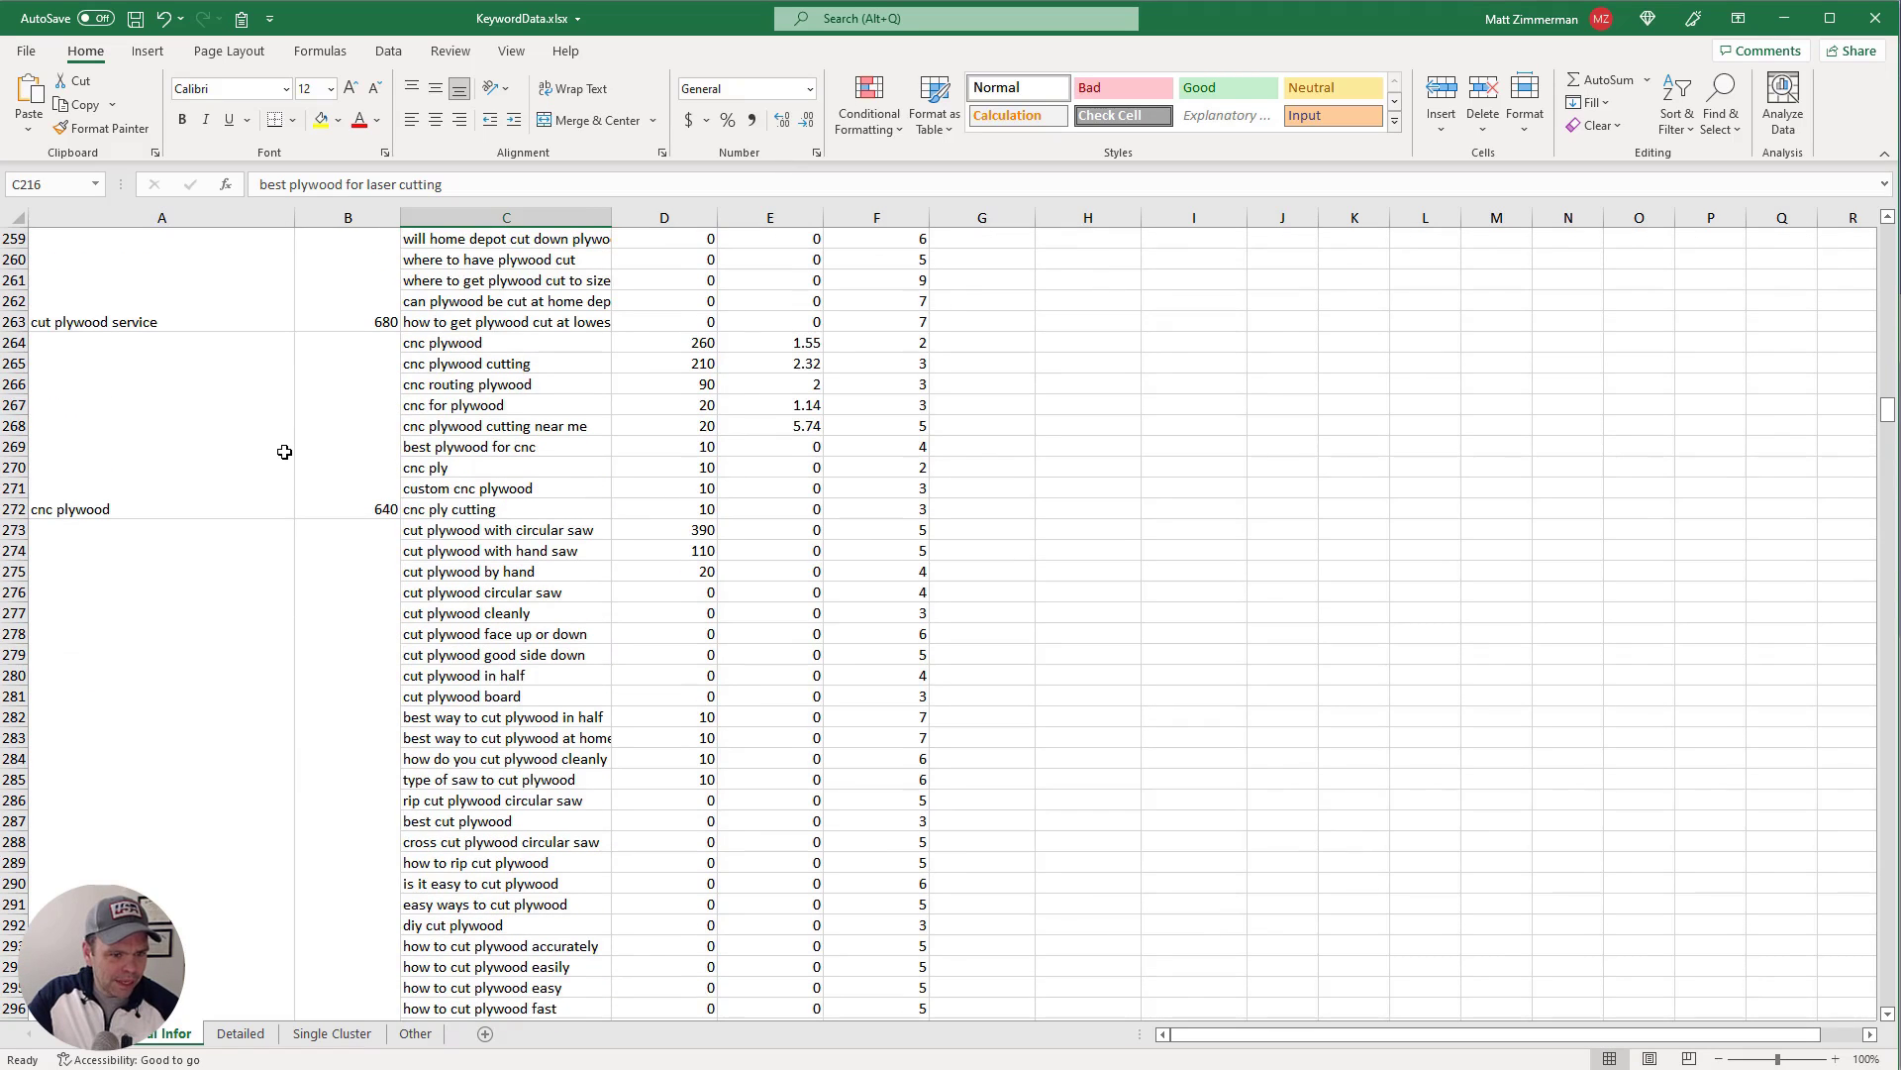
scroll(284, 452, "up", 2)
left_click(162, 428)
scroll(263, 659, "down", 8)
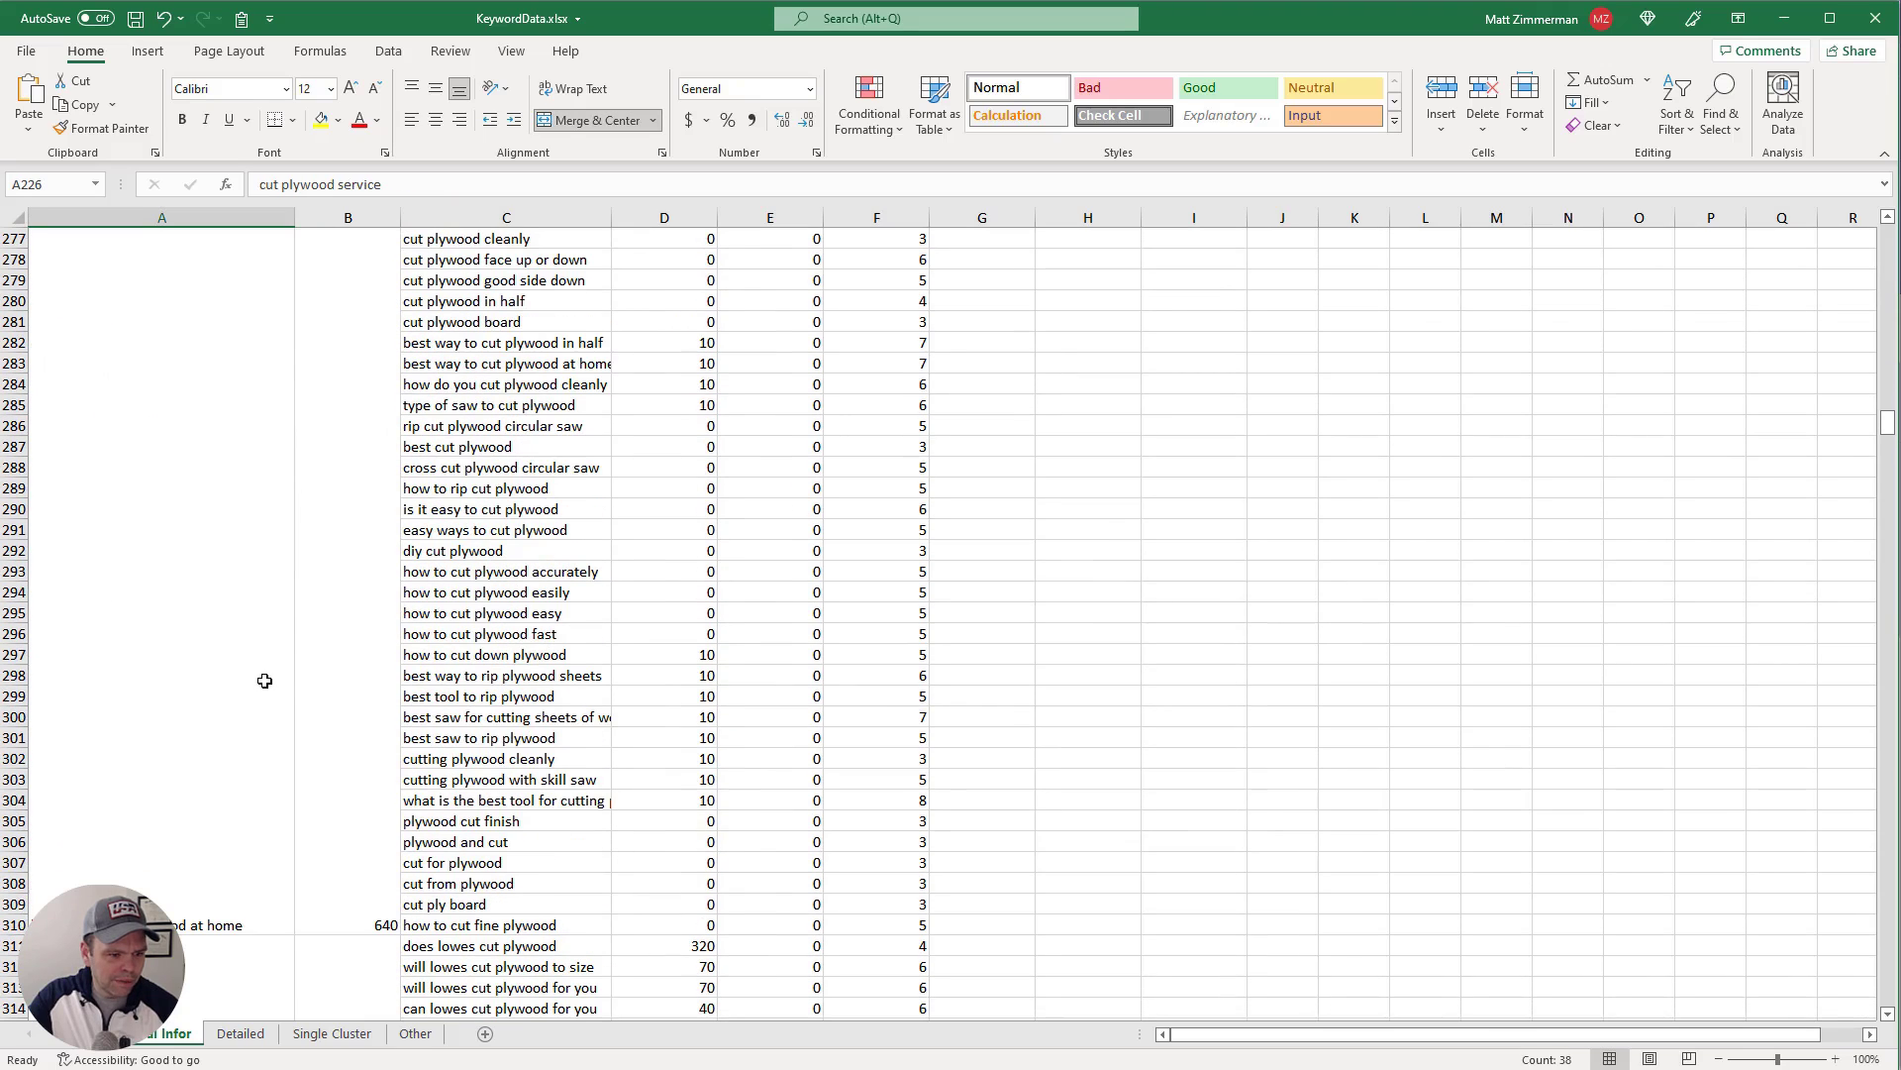
Select the best way to cut plywood at home cluster and its keywords in rows 273–281
left_click(155, 833)
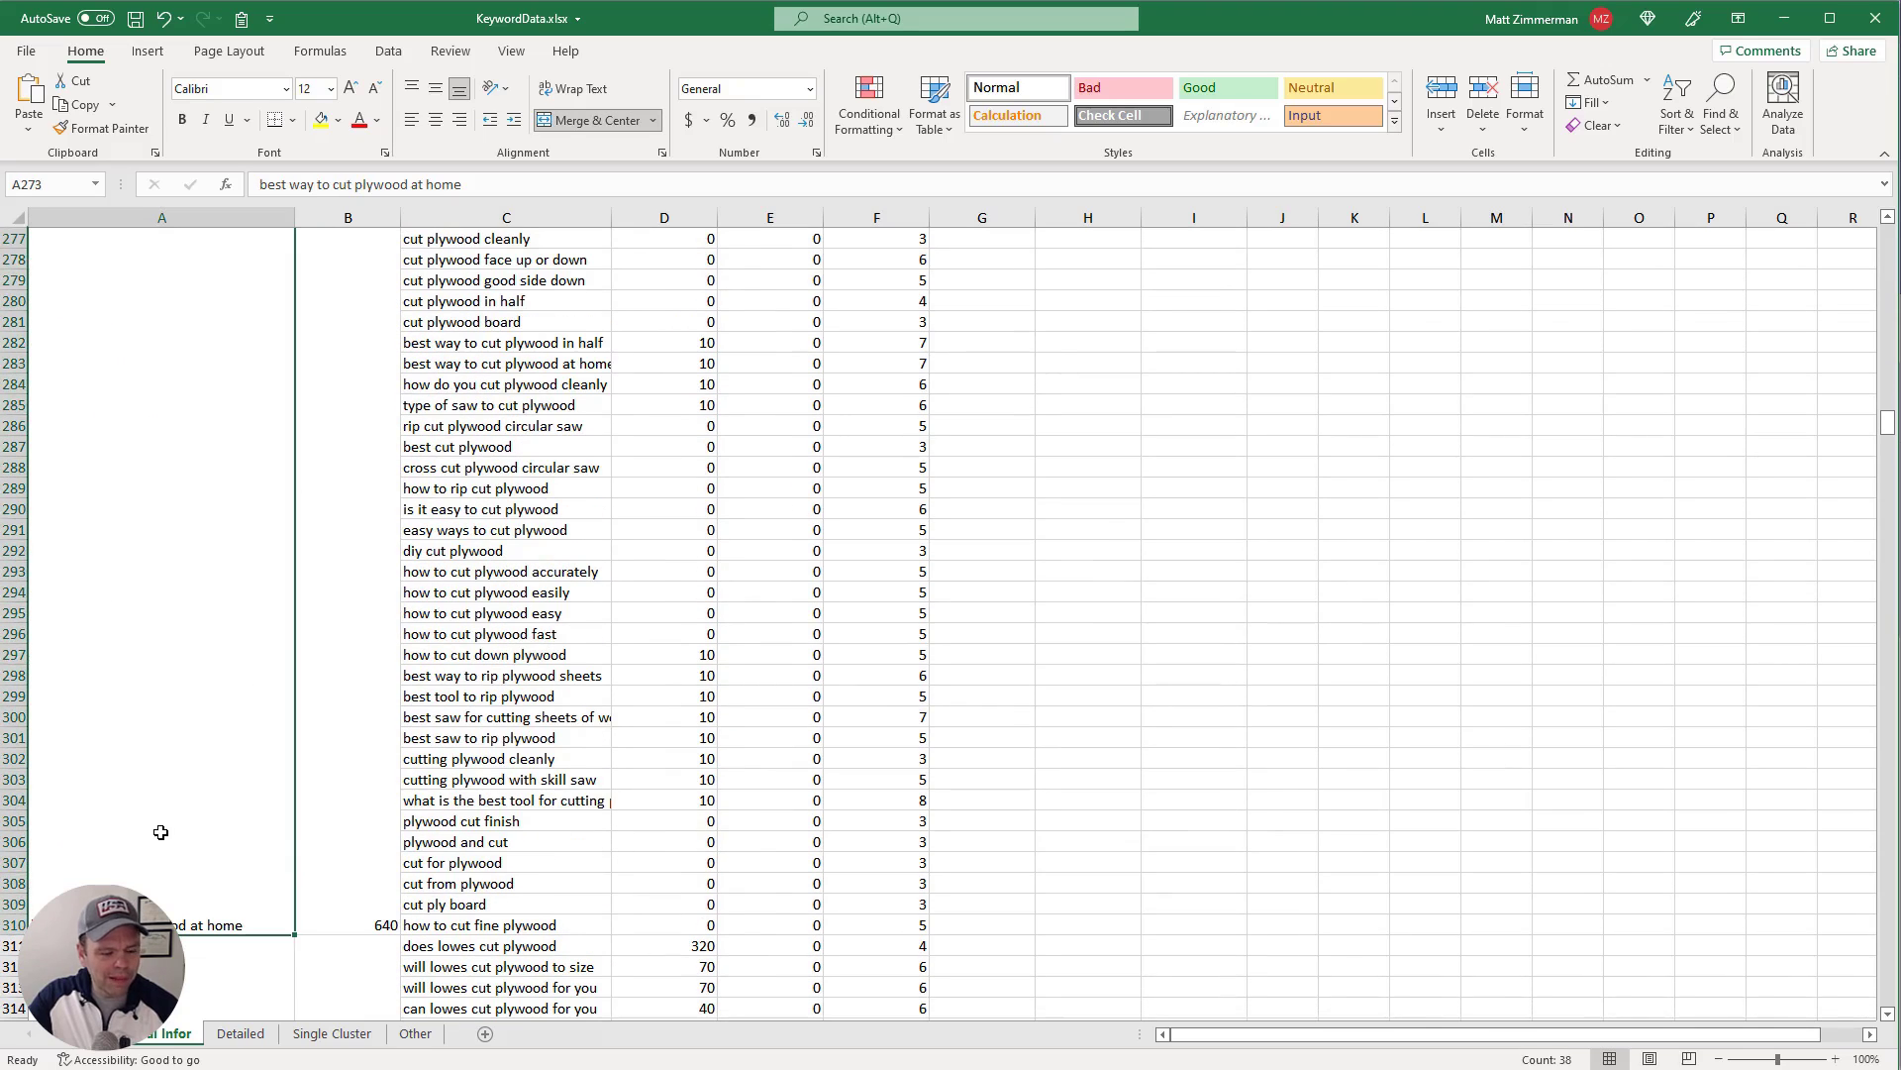
scroll(190, 790, "up", 2)
scroll(203, 769, "down", 2)
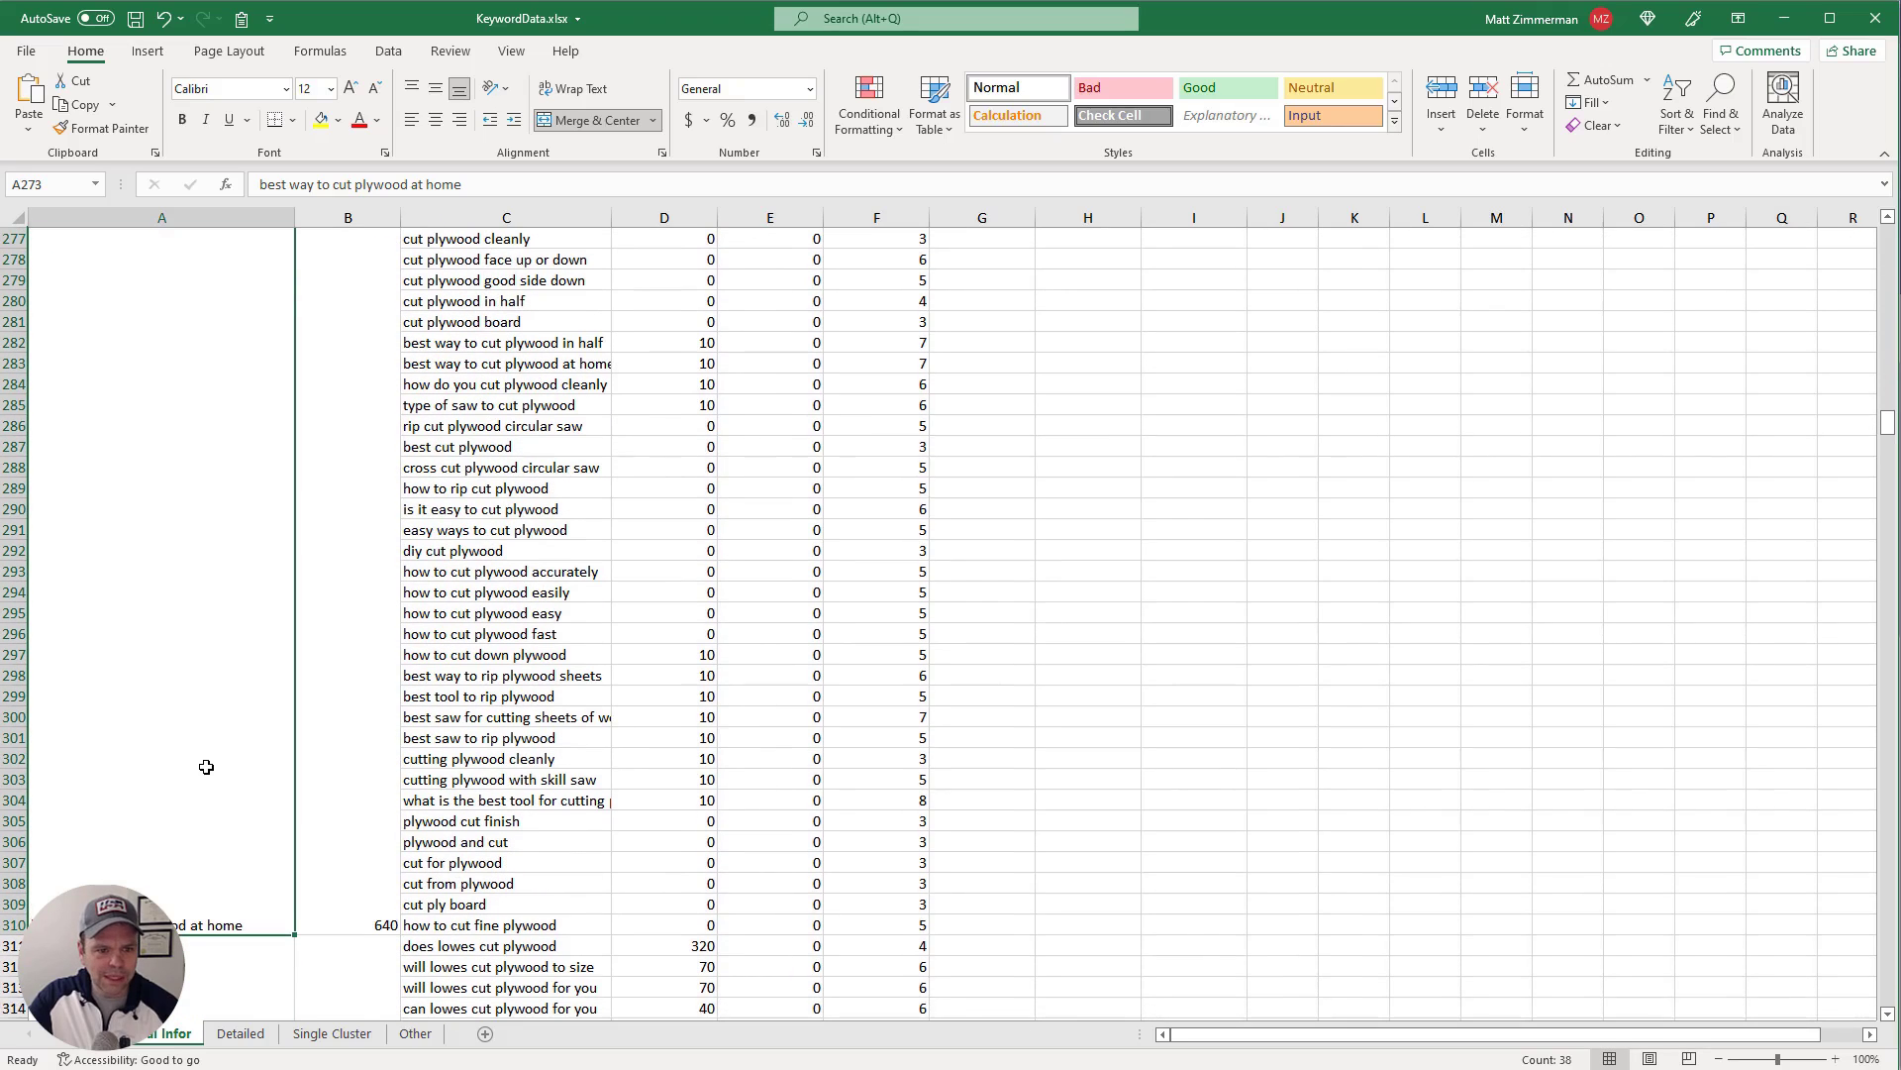
scroll(247, 778, "up", 2)
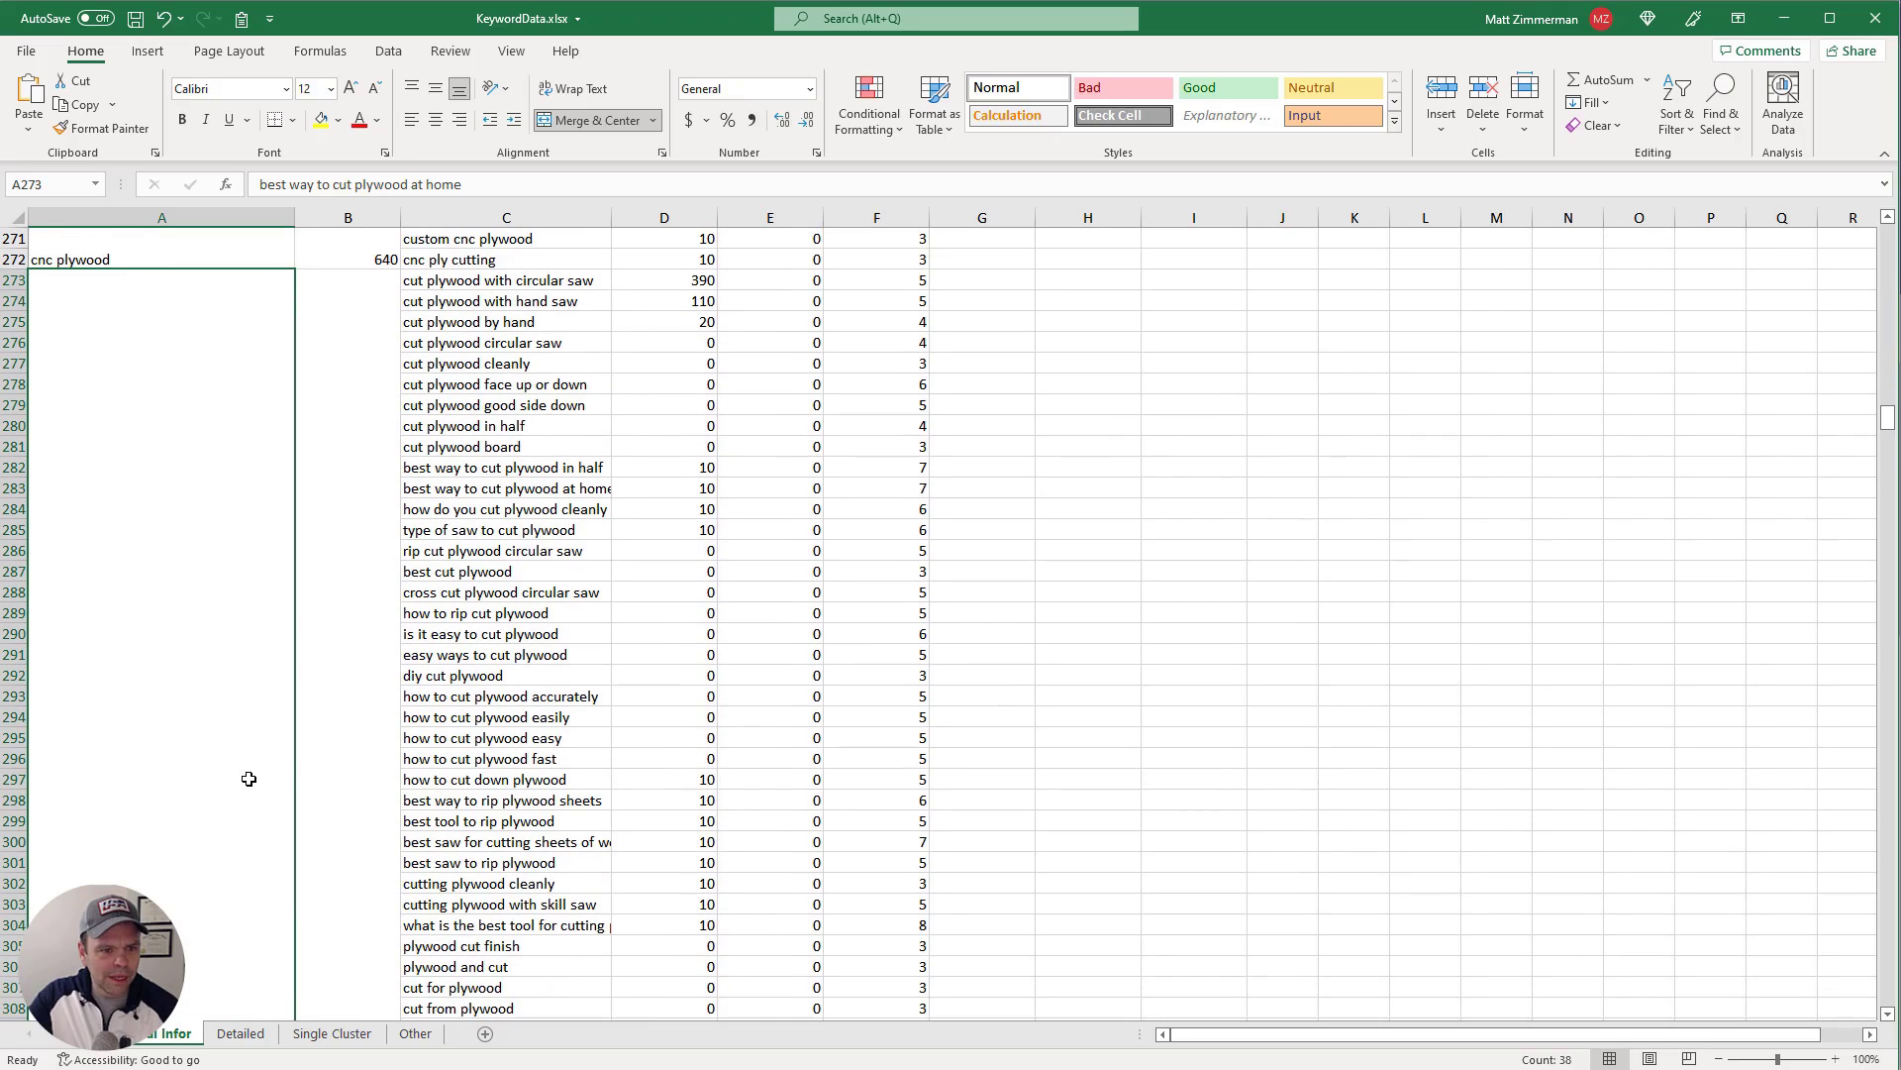
left_click_drag(498, 447, 545, 283)
Review keywords such as cut plywood by hand and cut plywood in half, then reselect the cluster
left_click(485, 405)
left_click(510, 343)
left_click(465, 323)
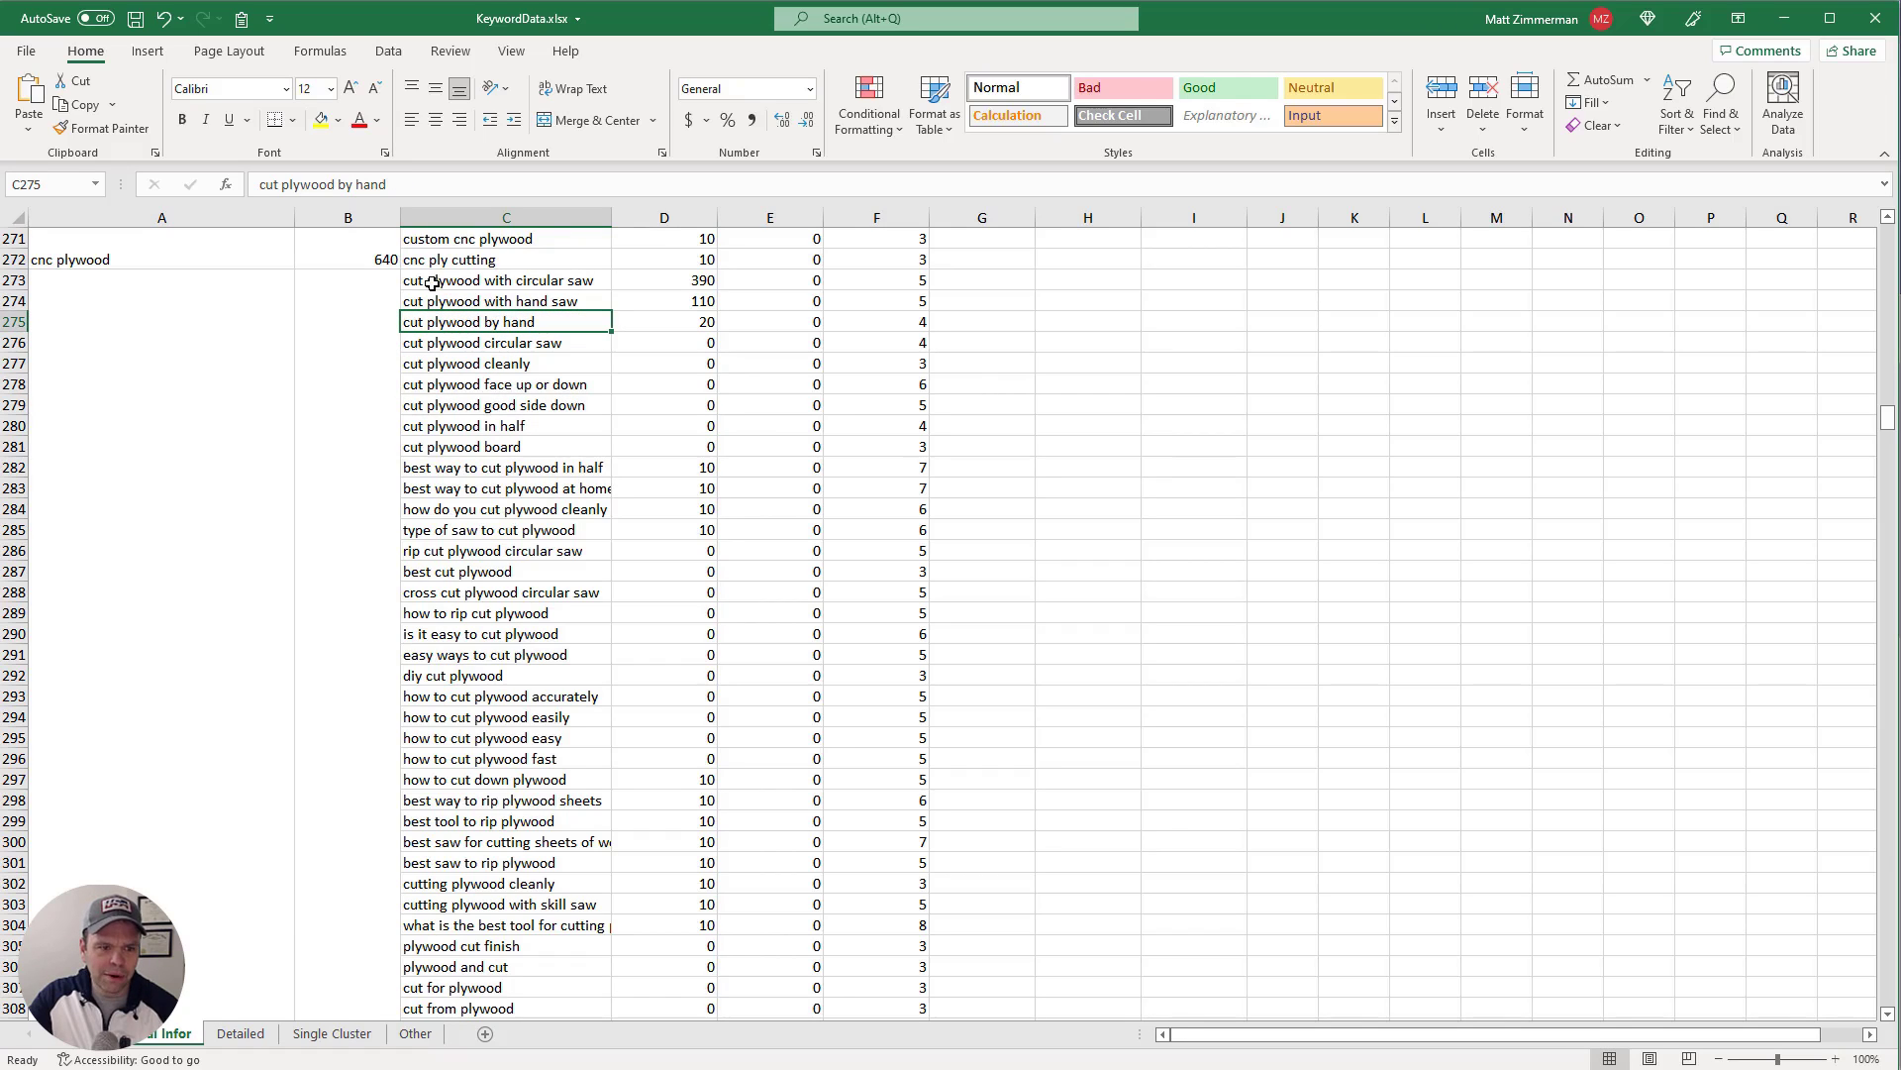
left_click(476, 427)
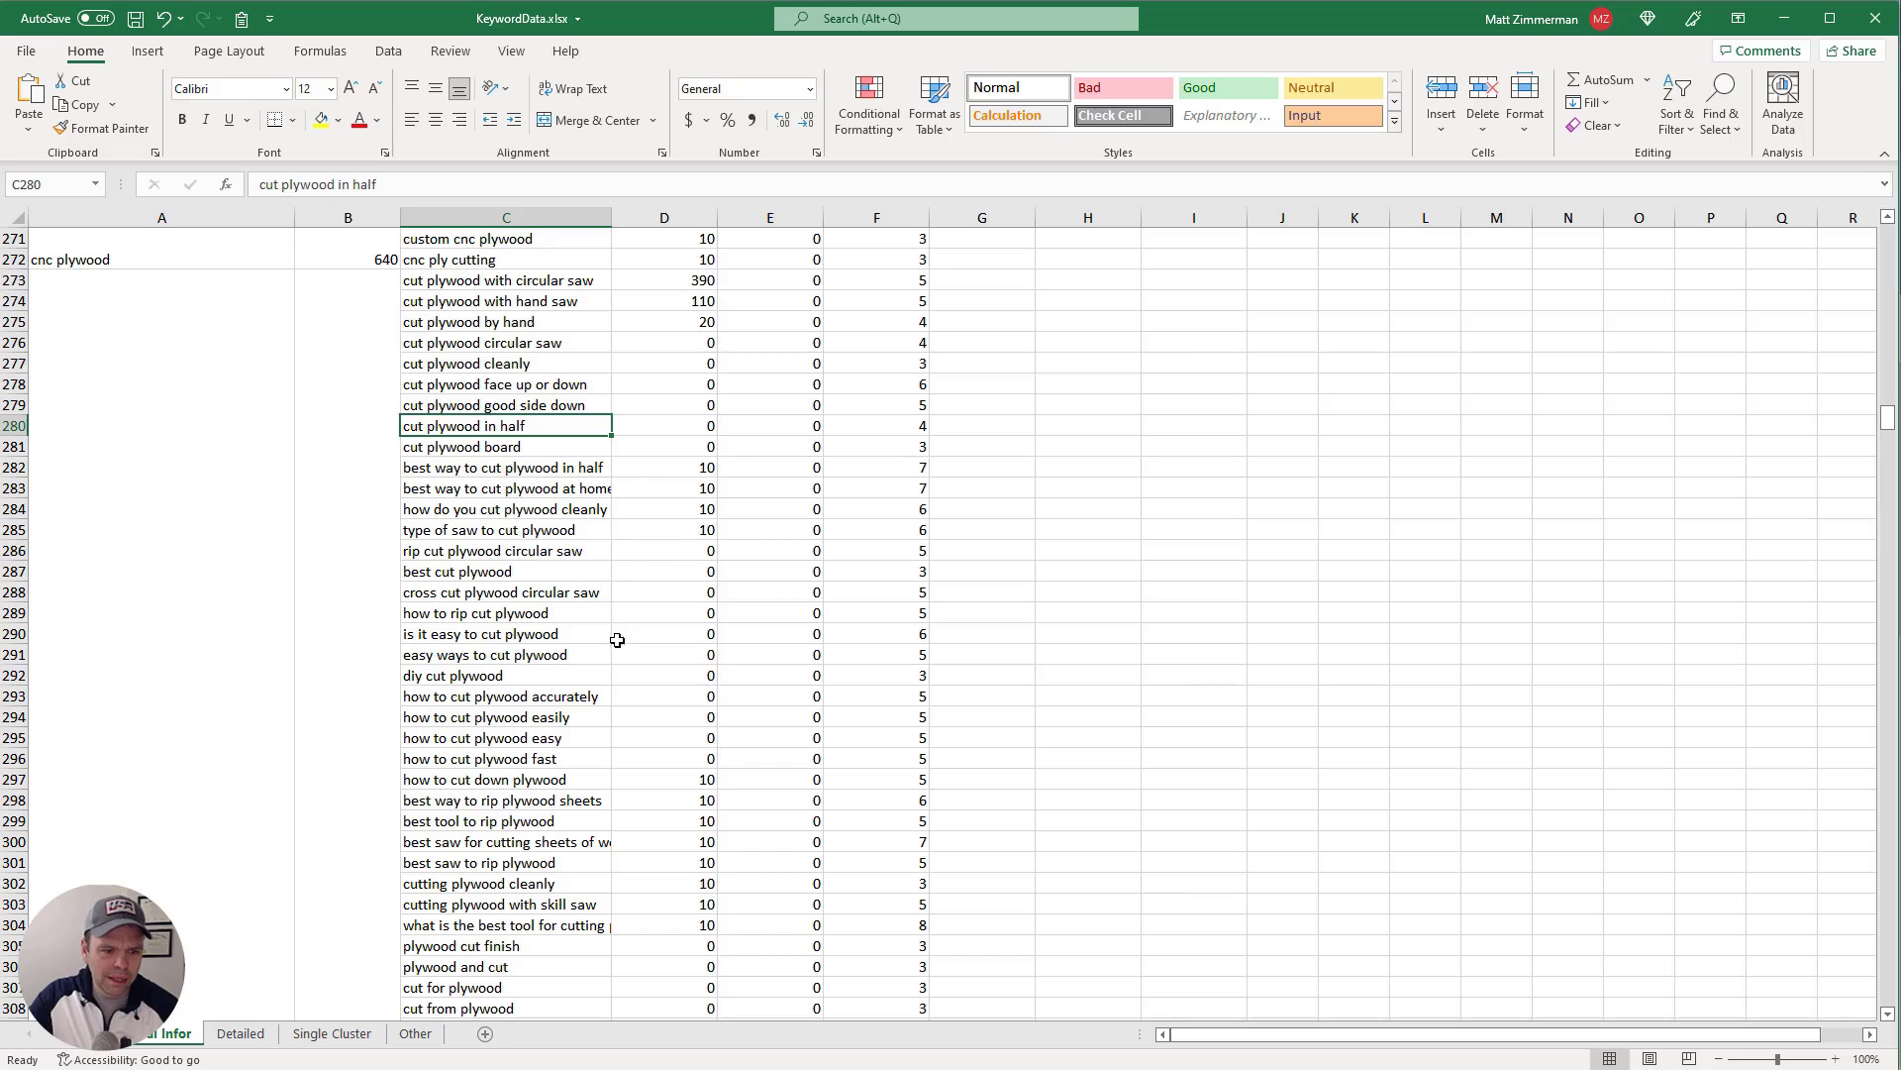
left_click(570, 632)
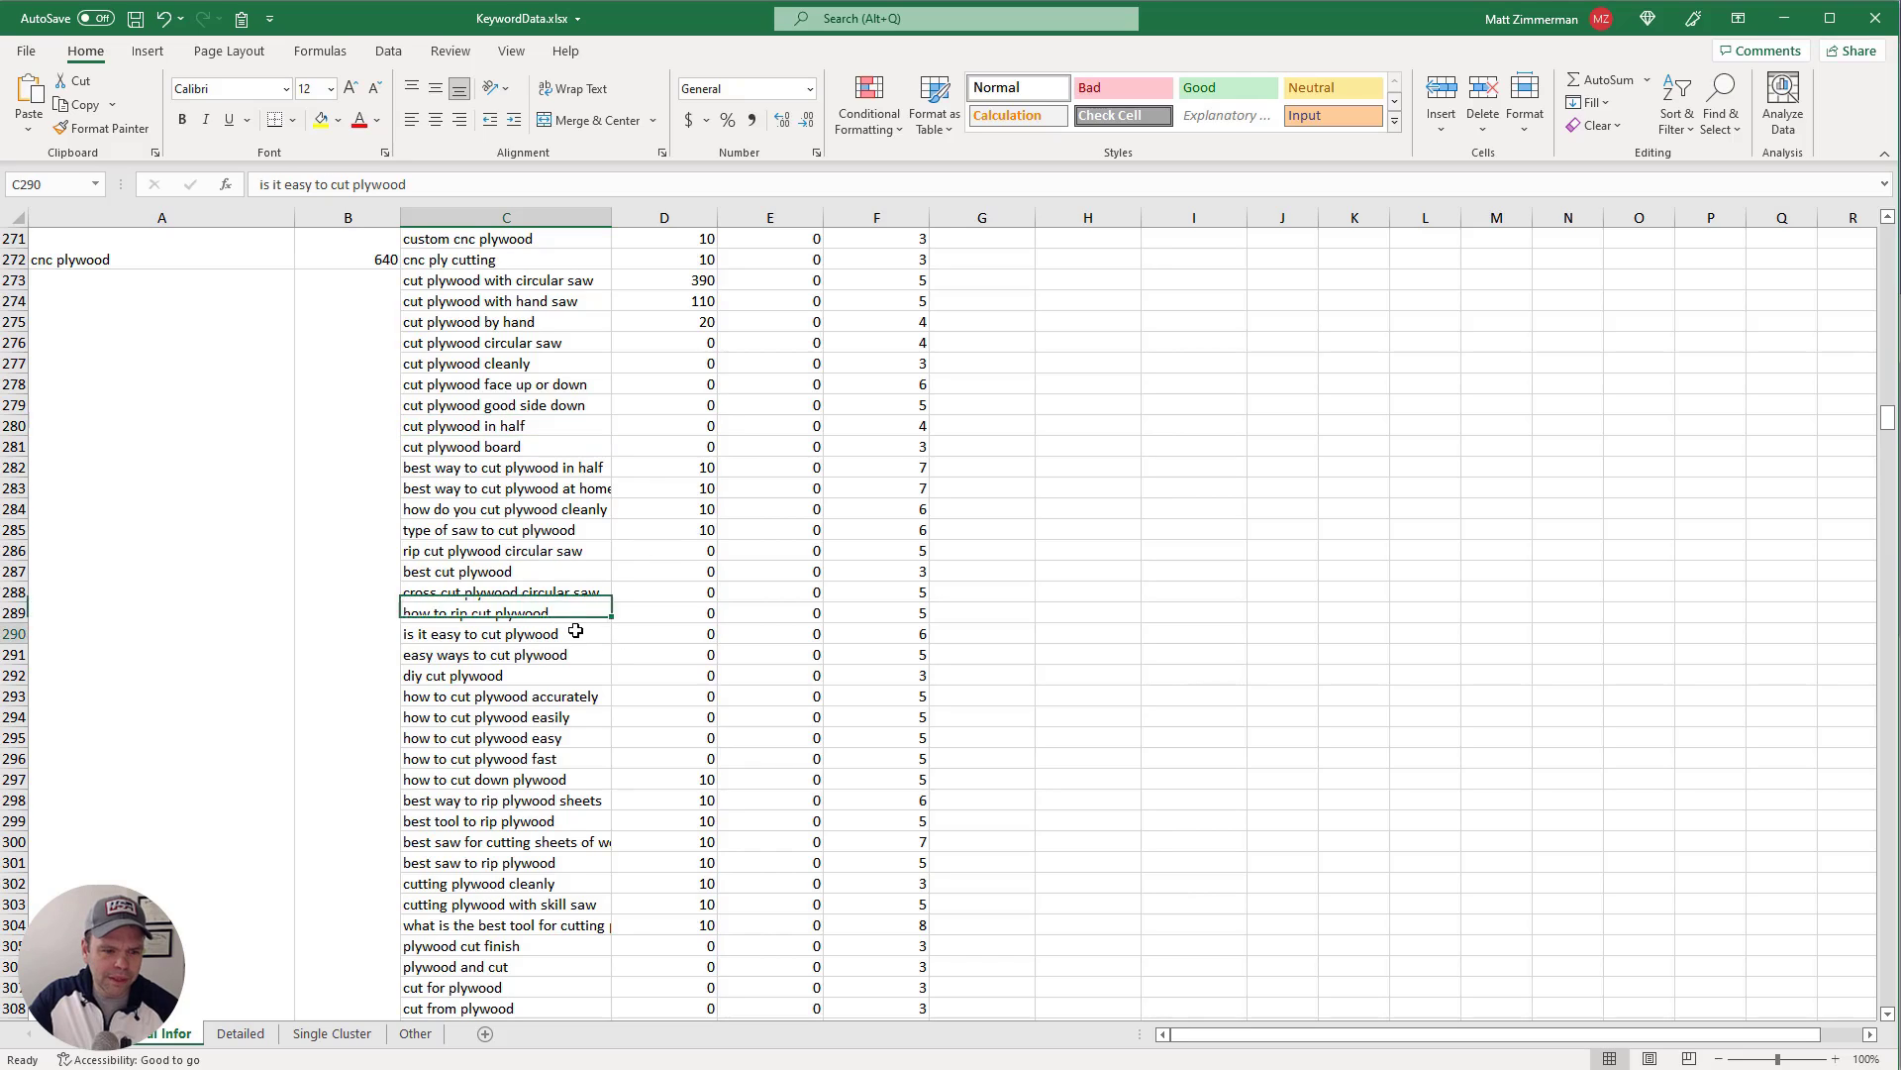
scroll(569, 782, "down", 8)
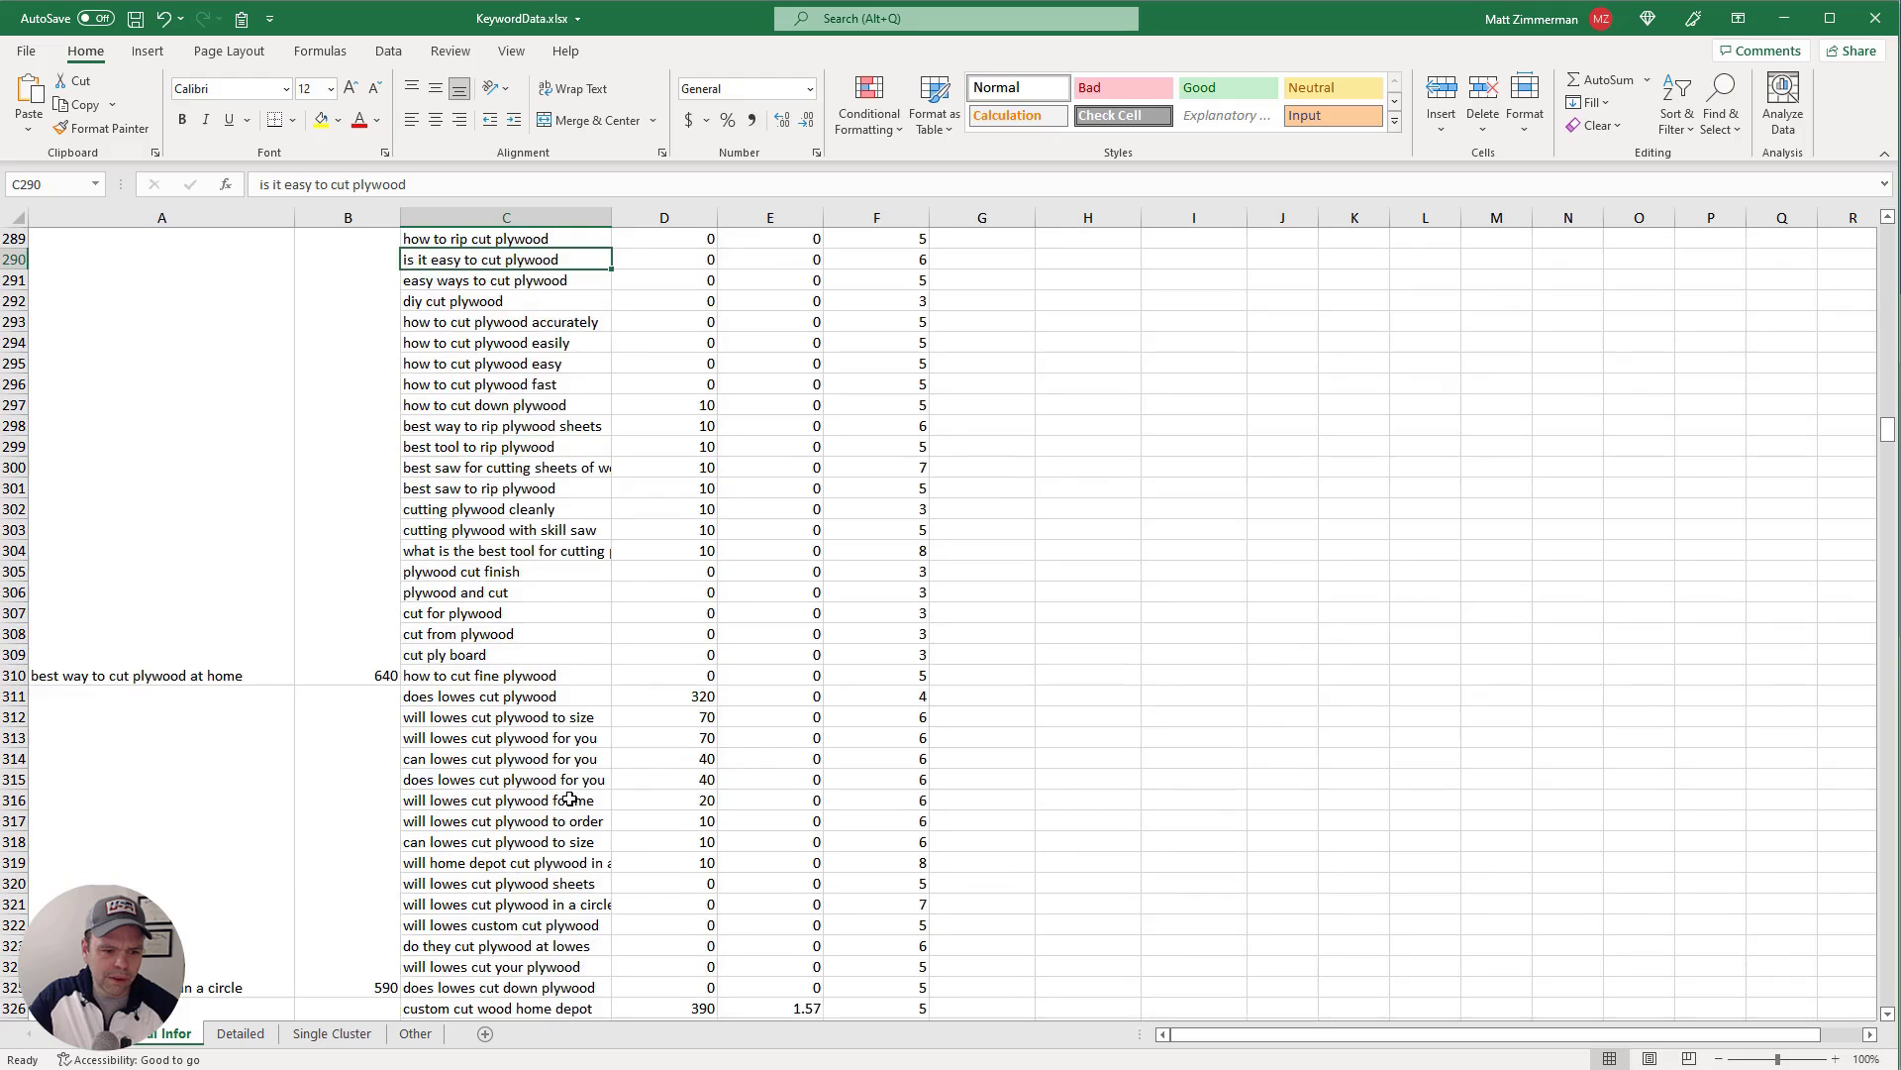
left_click(171, 520)
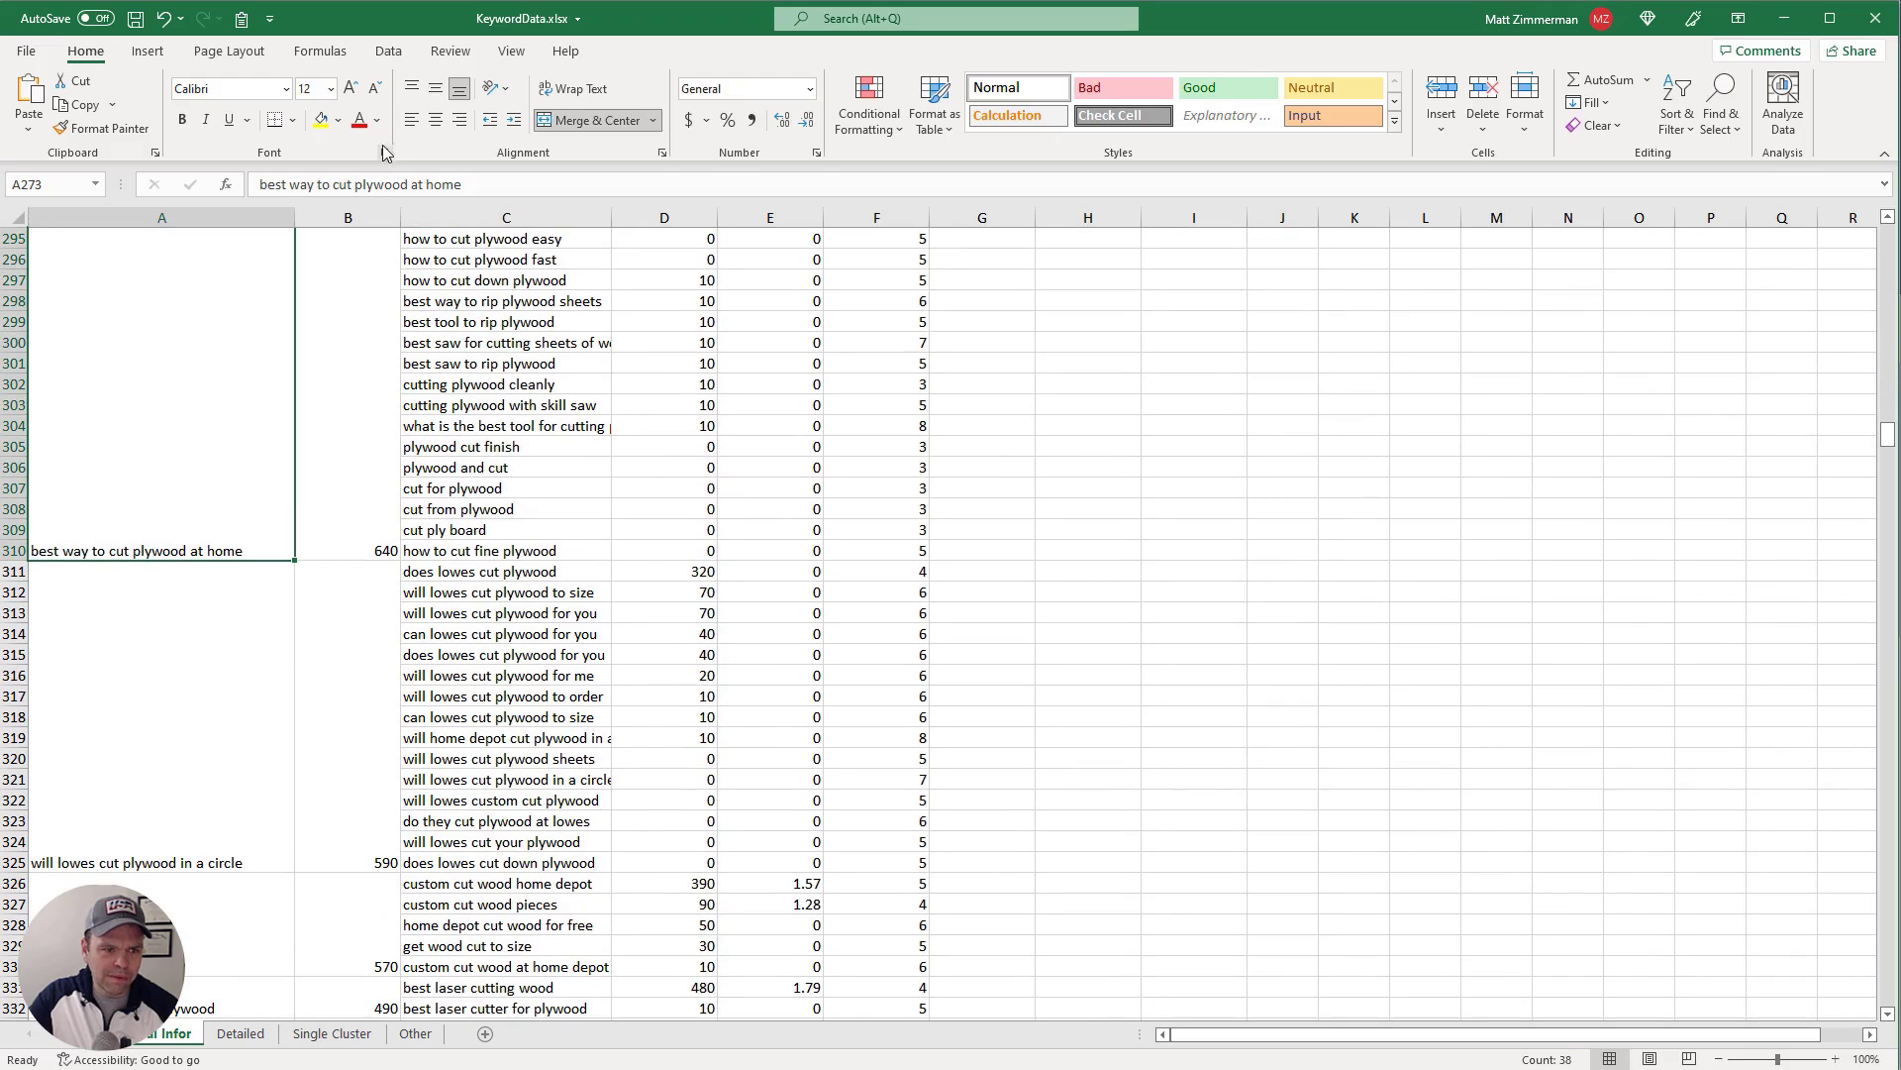
Fill the cluster cell yellow and inspect the keyword 'how do i cut plywood'
left_click(321, 120)
scroll(375, 797, "up", 13)
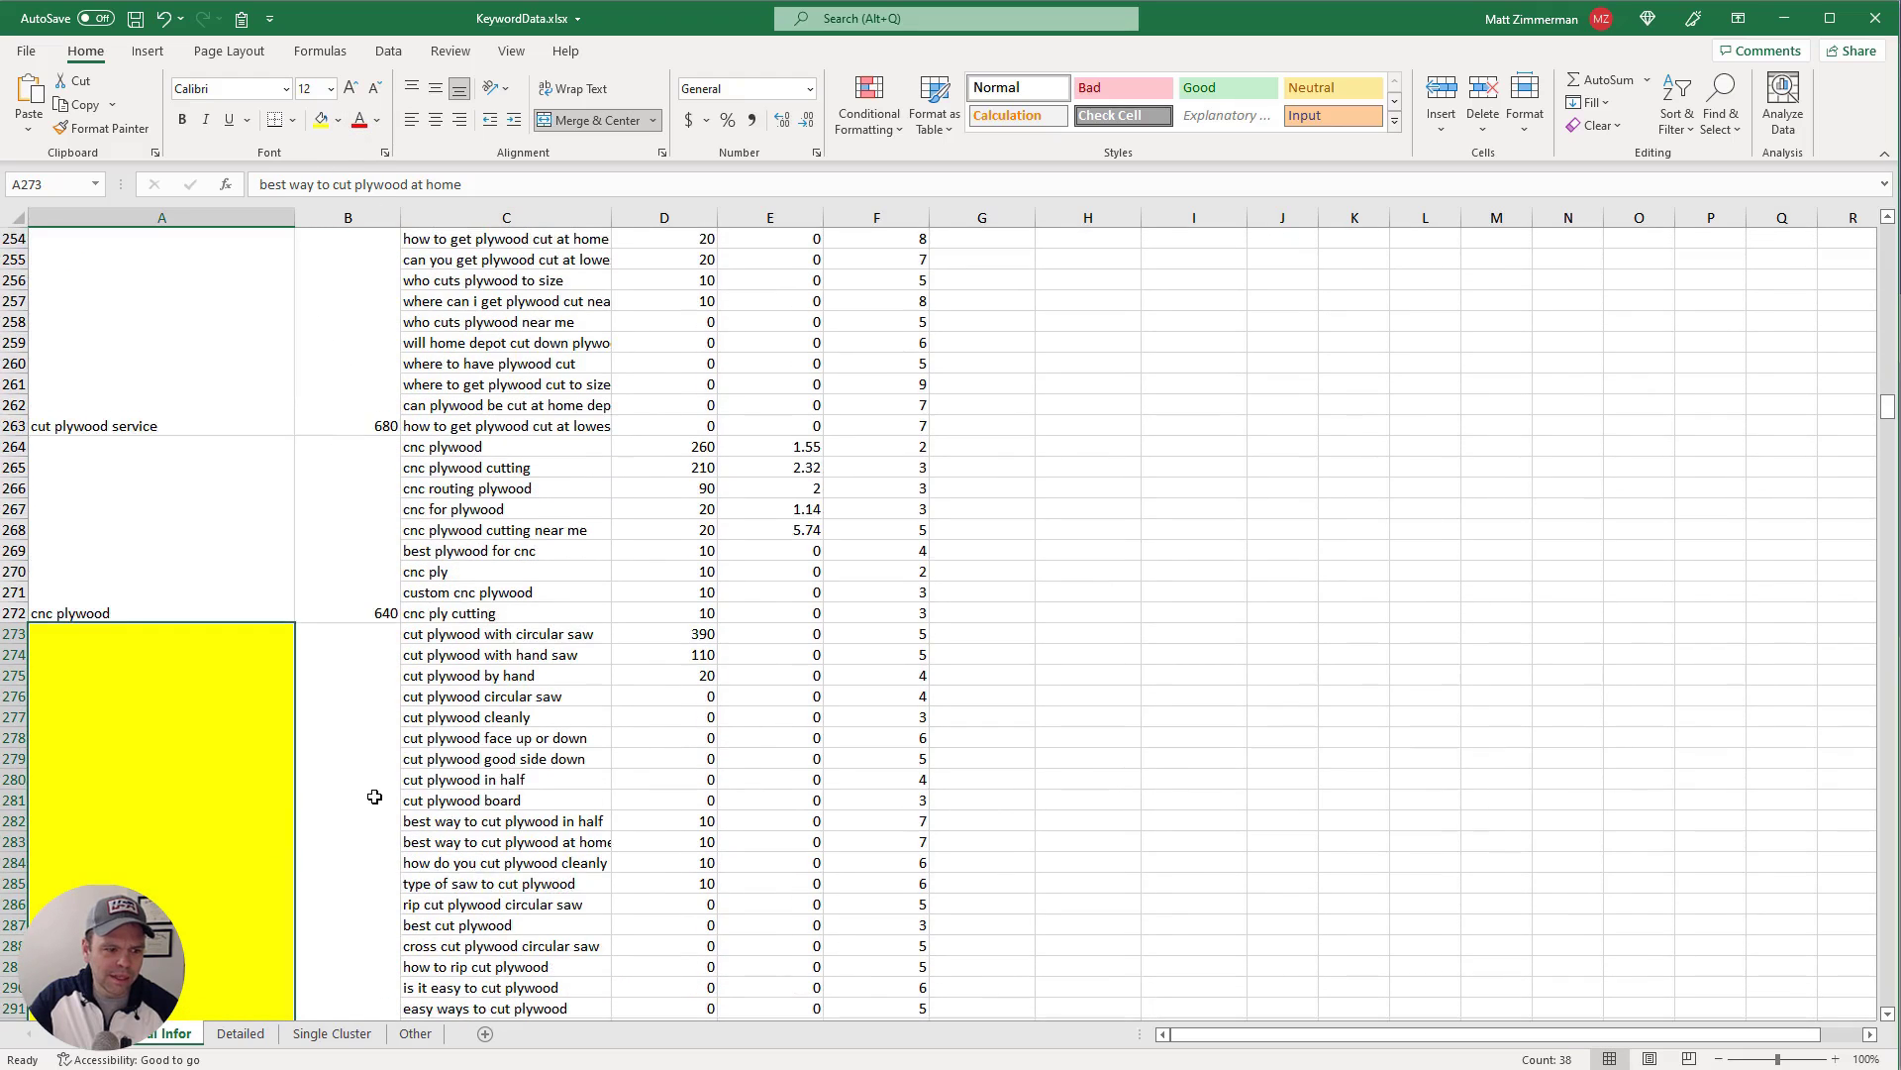
scroll(374, 797, "down", 18)
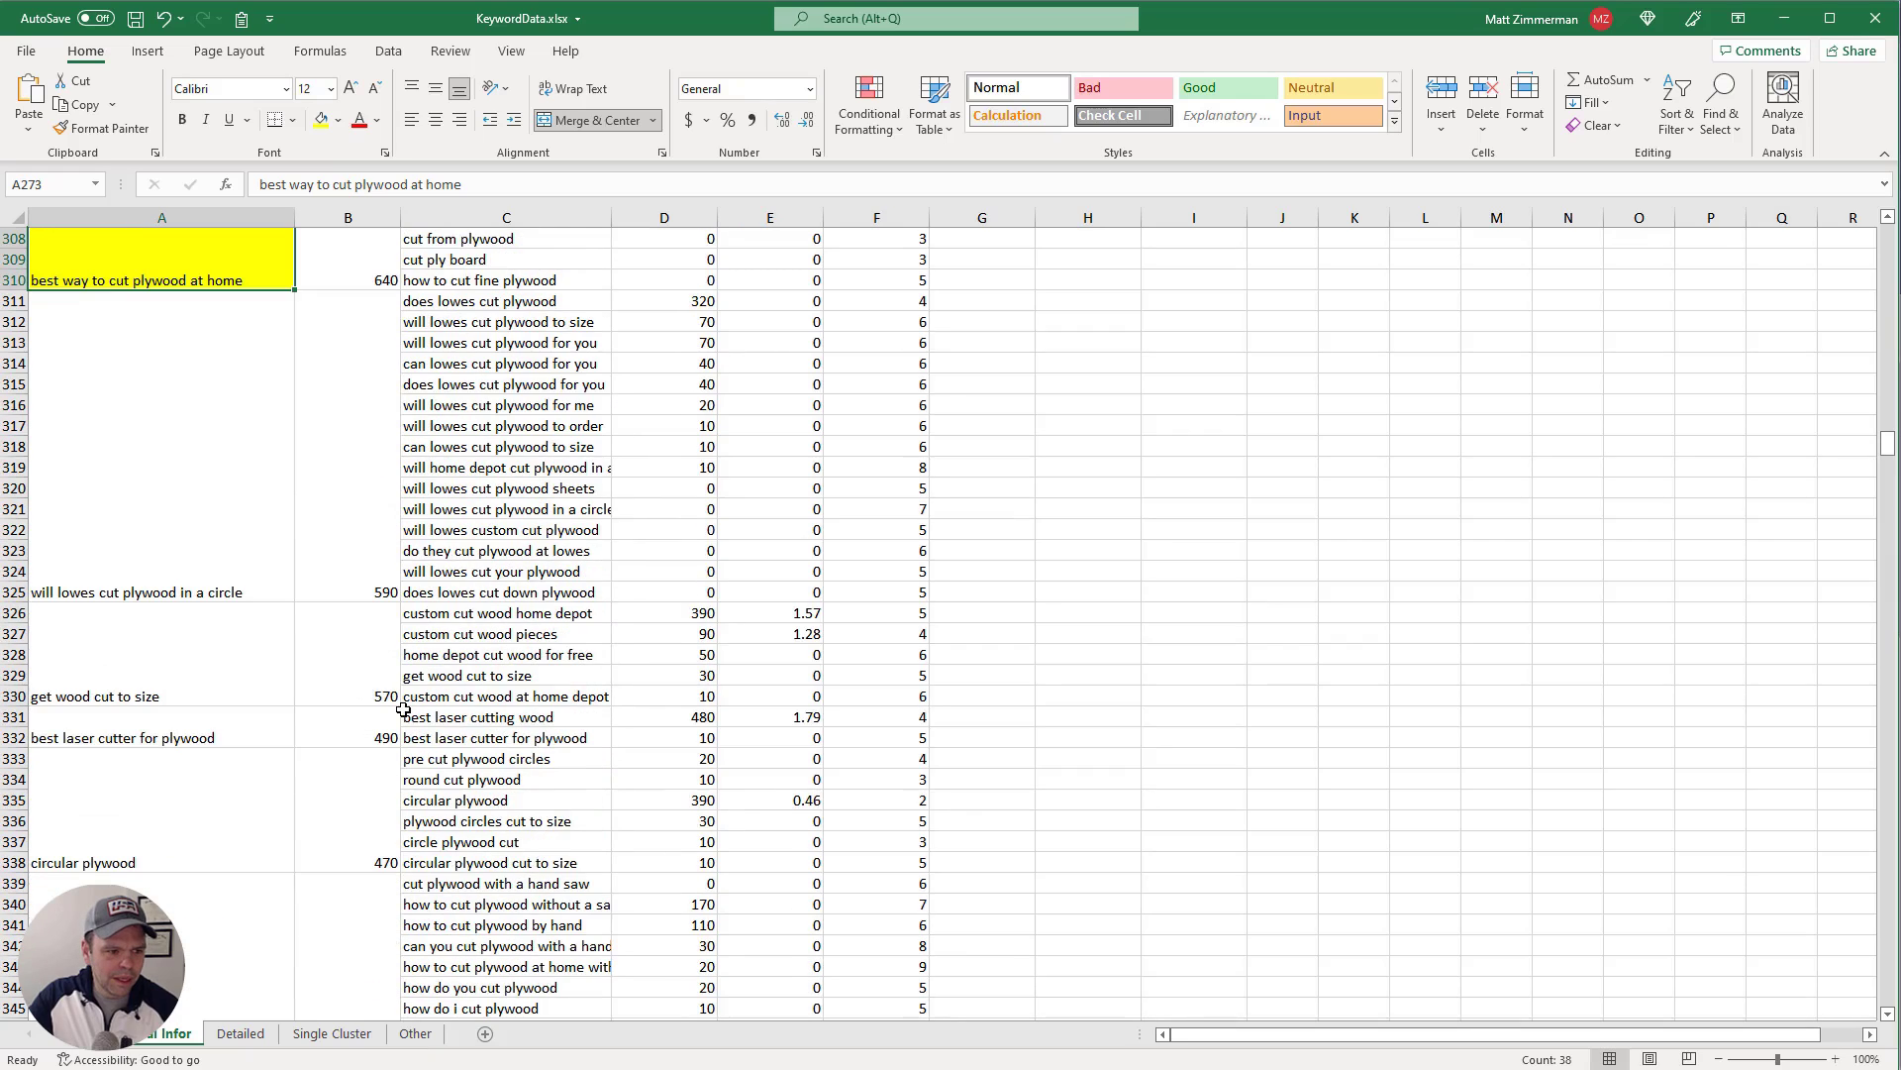
scroll(405, 709, "down", 4)
scroll(426, 734, "down", 10)
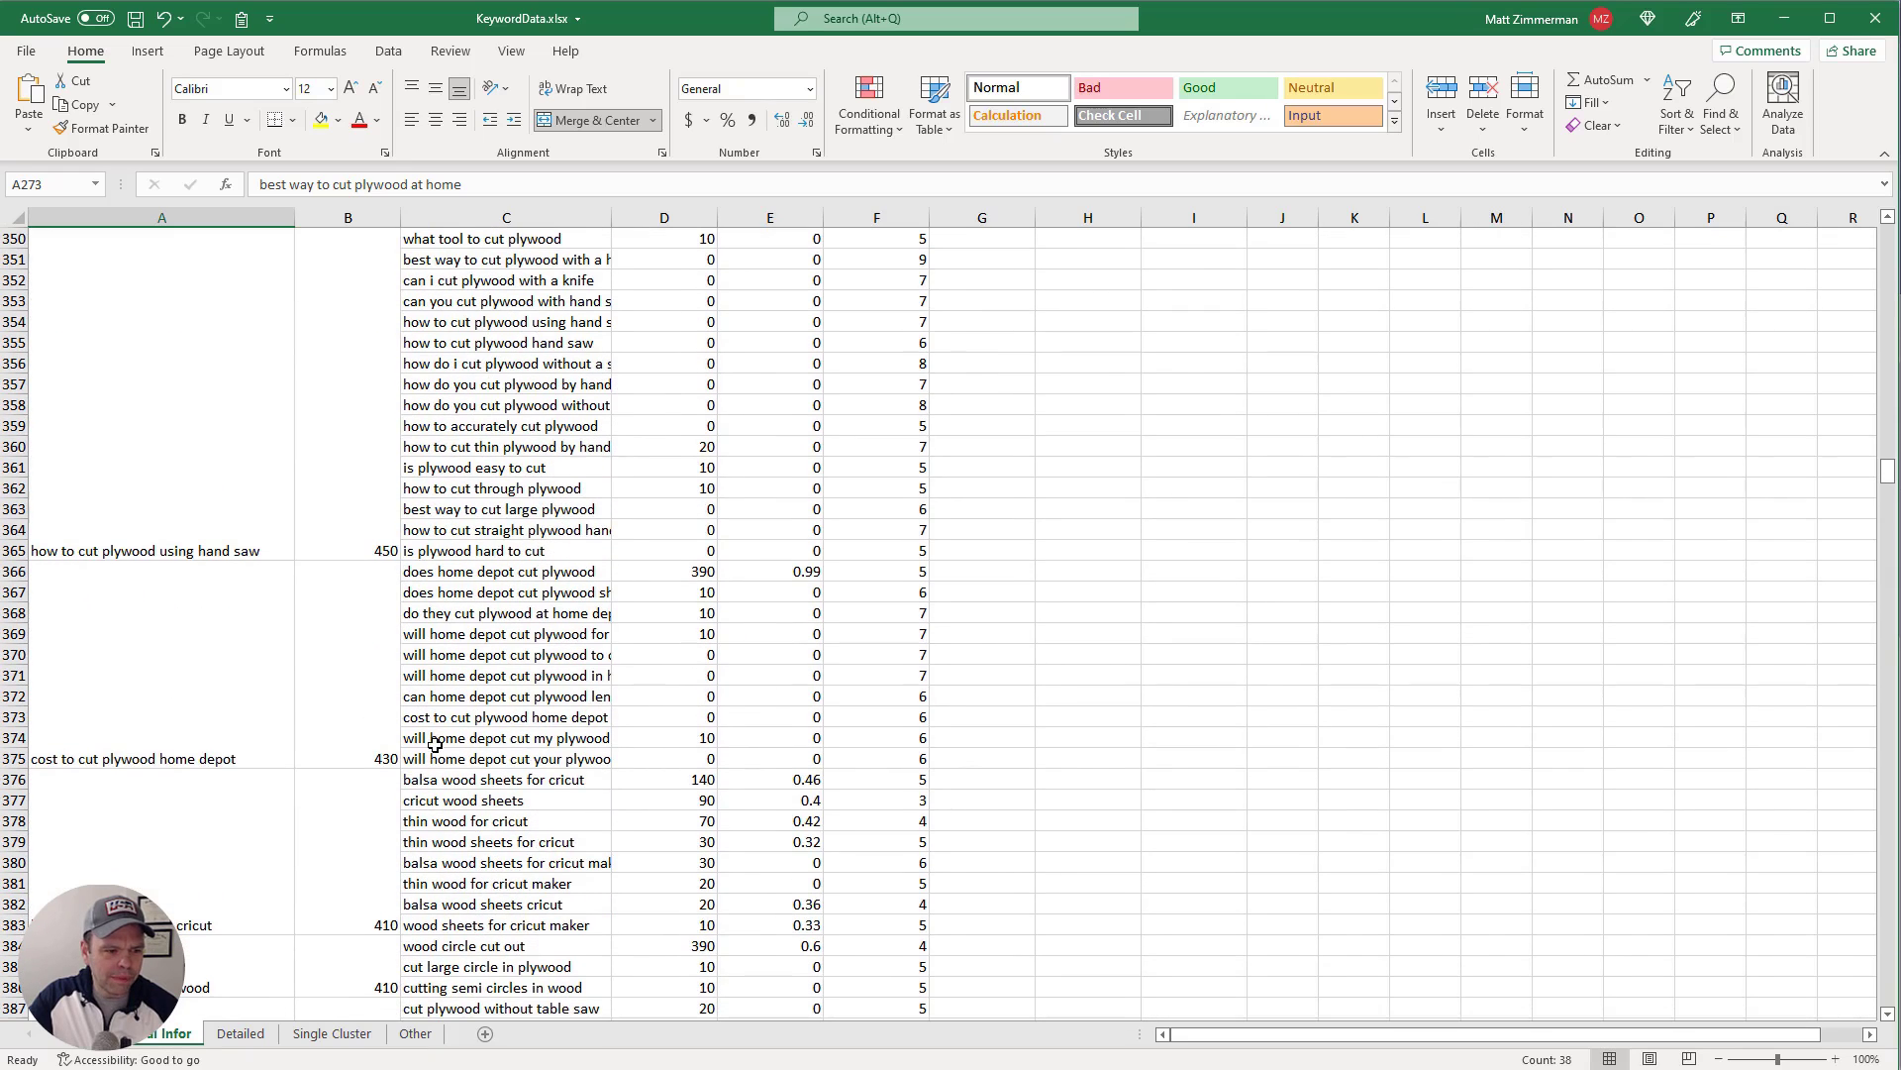
scroll(436, 741, "up", 4)
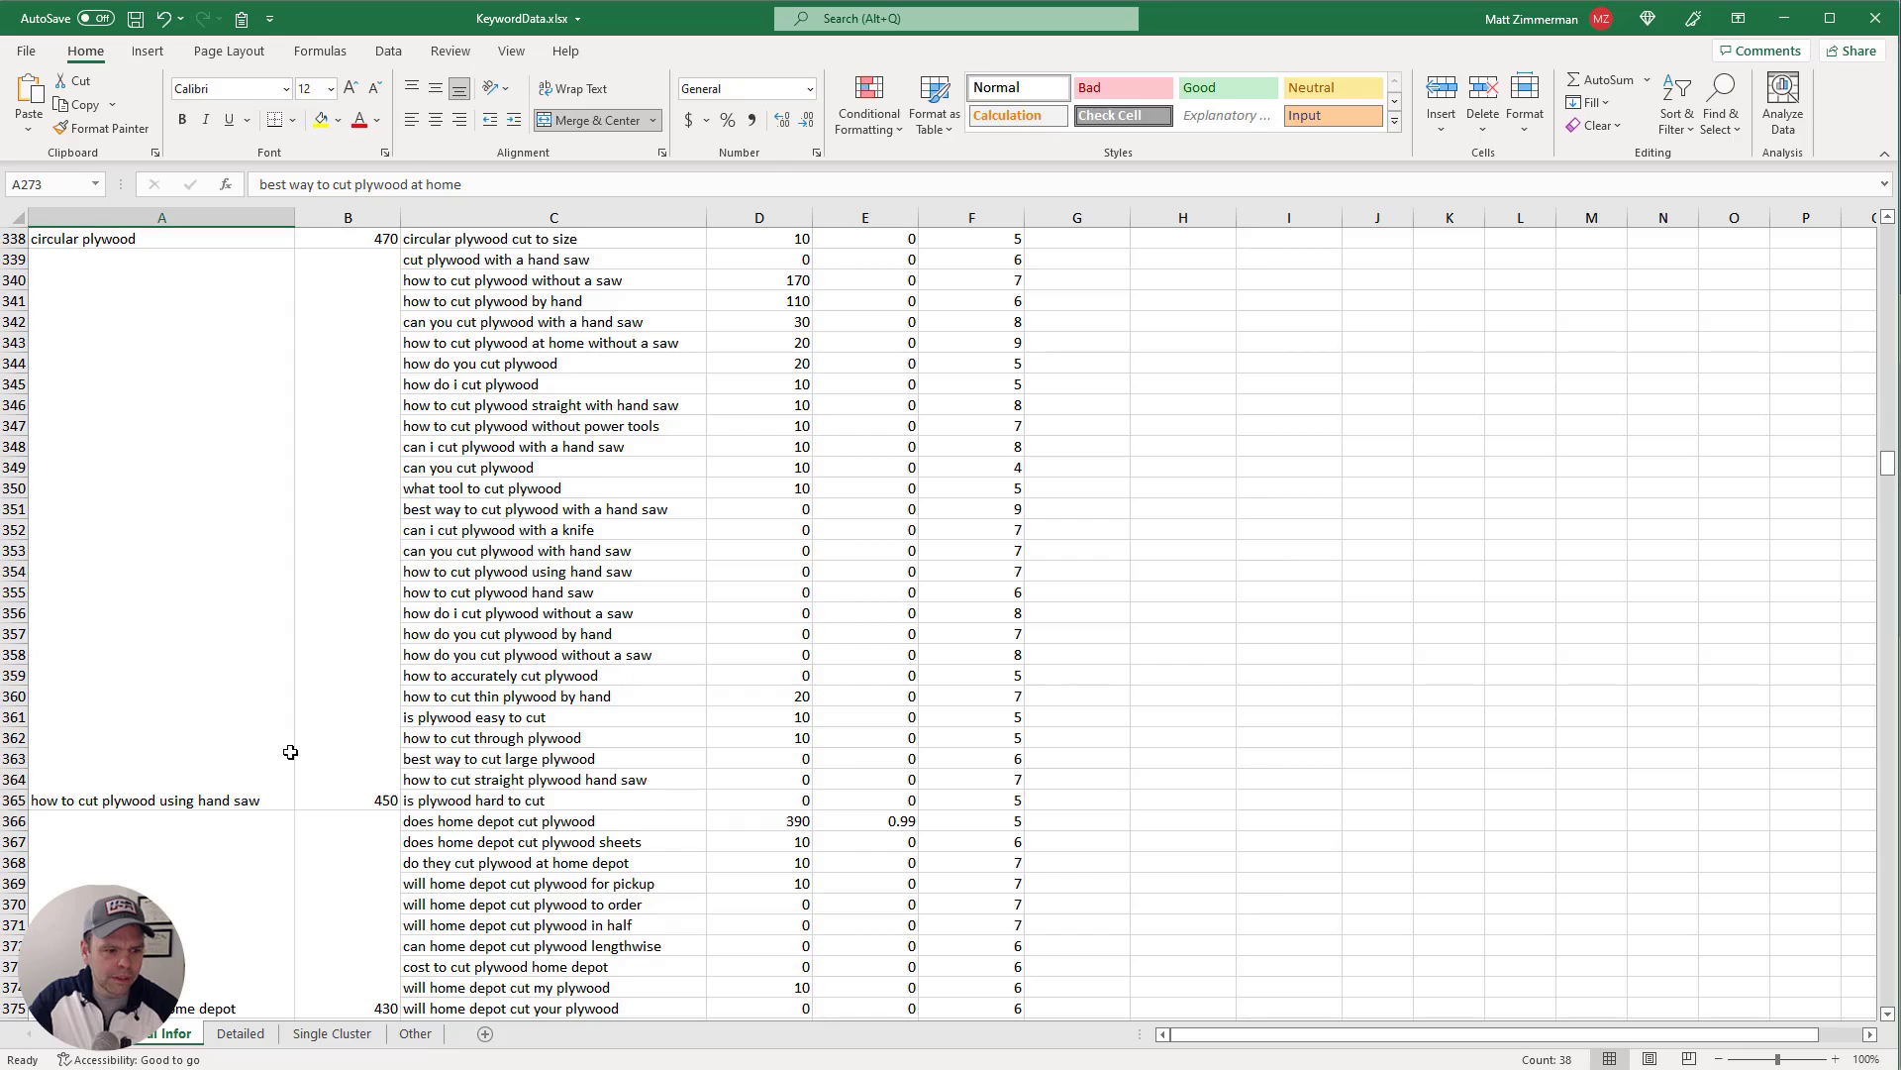
left_click(522, 387)
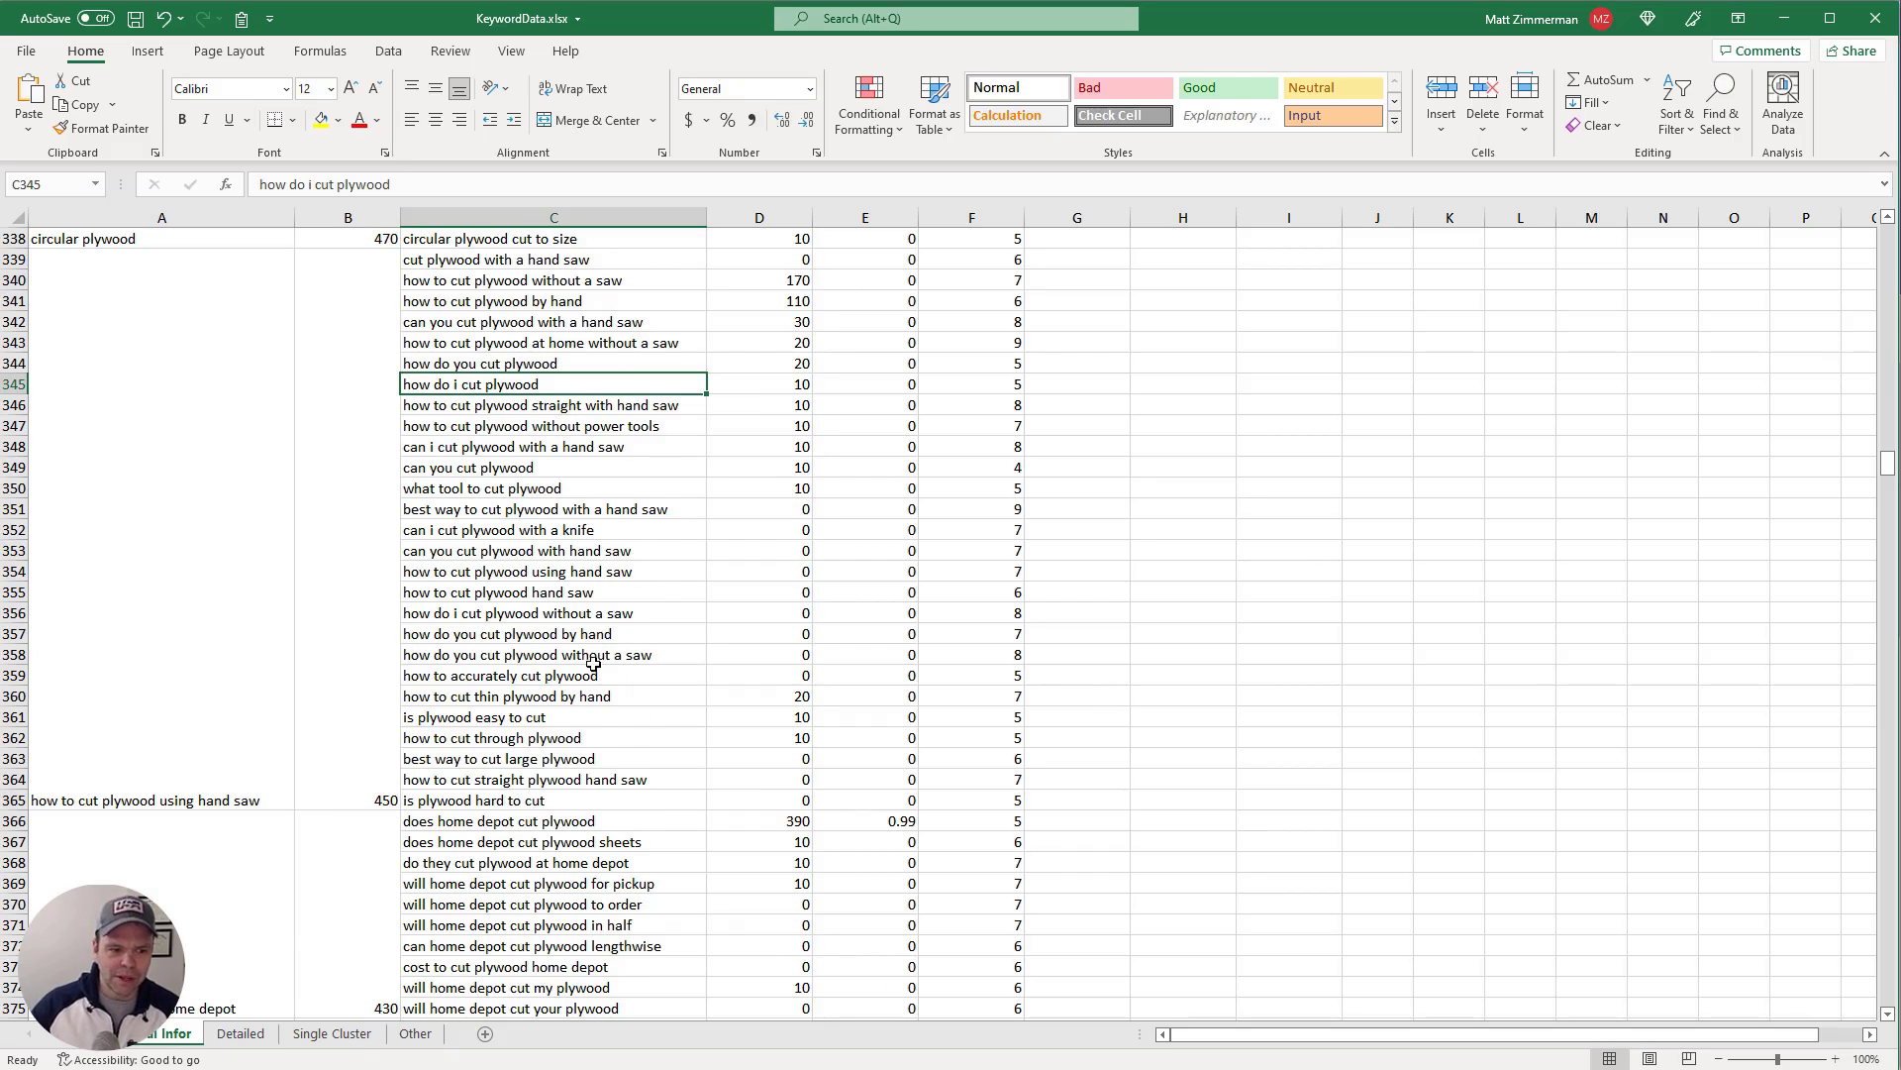
Review the full keyword list, then select 'cut plywood with circular saw' in C273
scroll(584, 713, "down", 20)
scroll(576, 766, "down", 20)
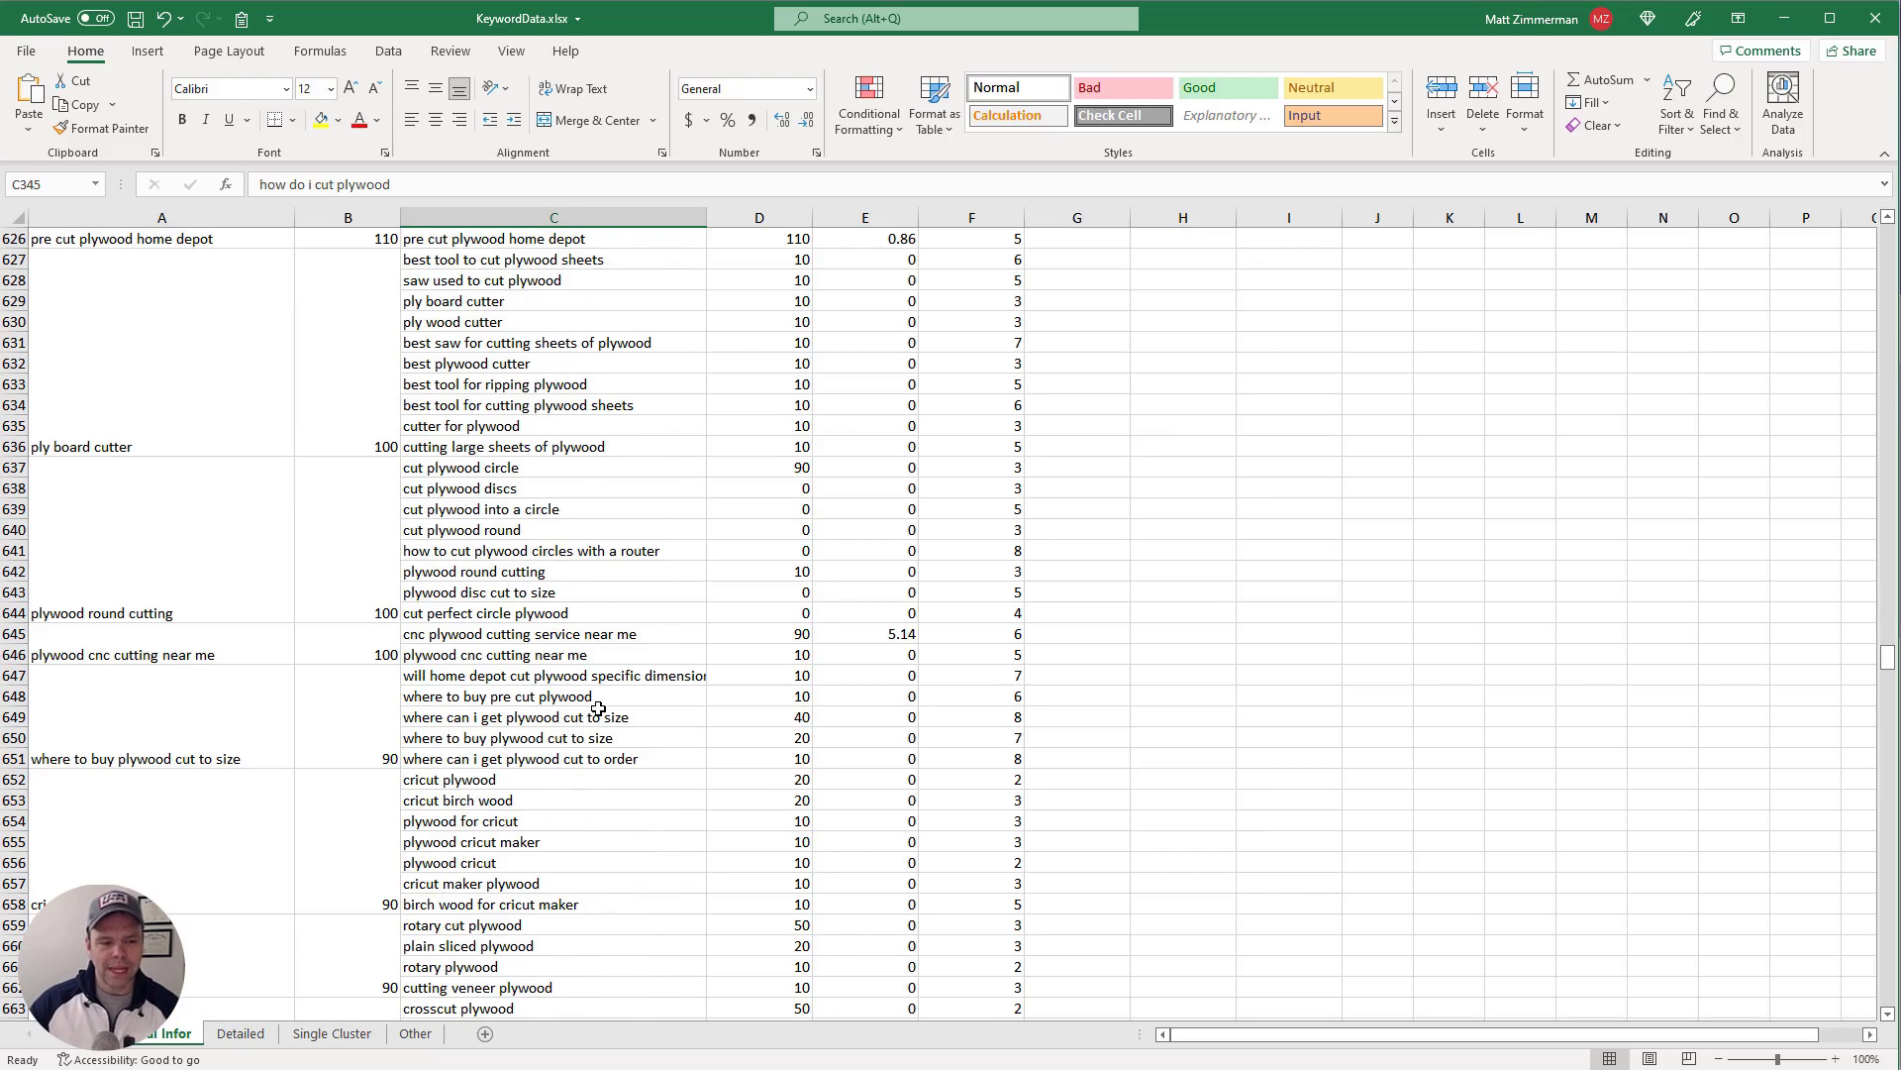
scroll(598, 700, "down", 20)
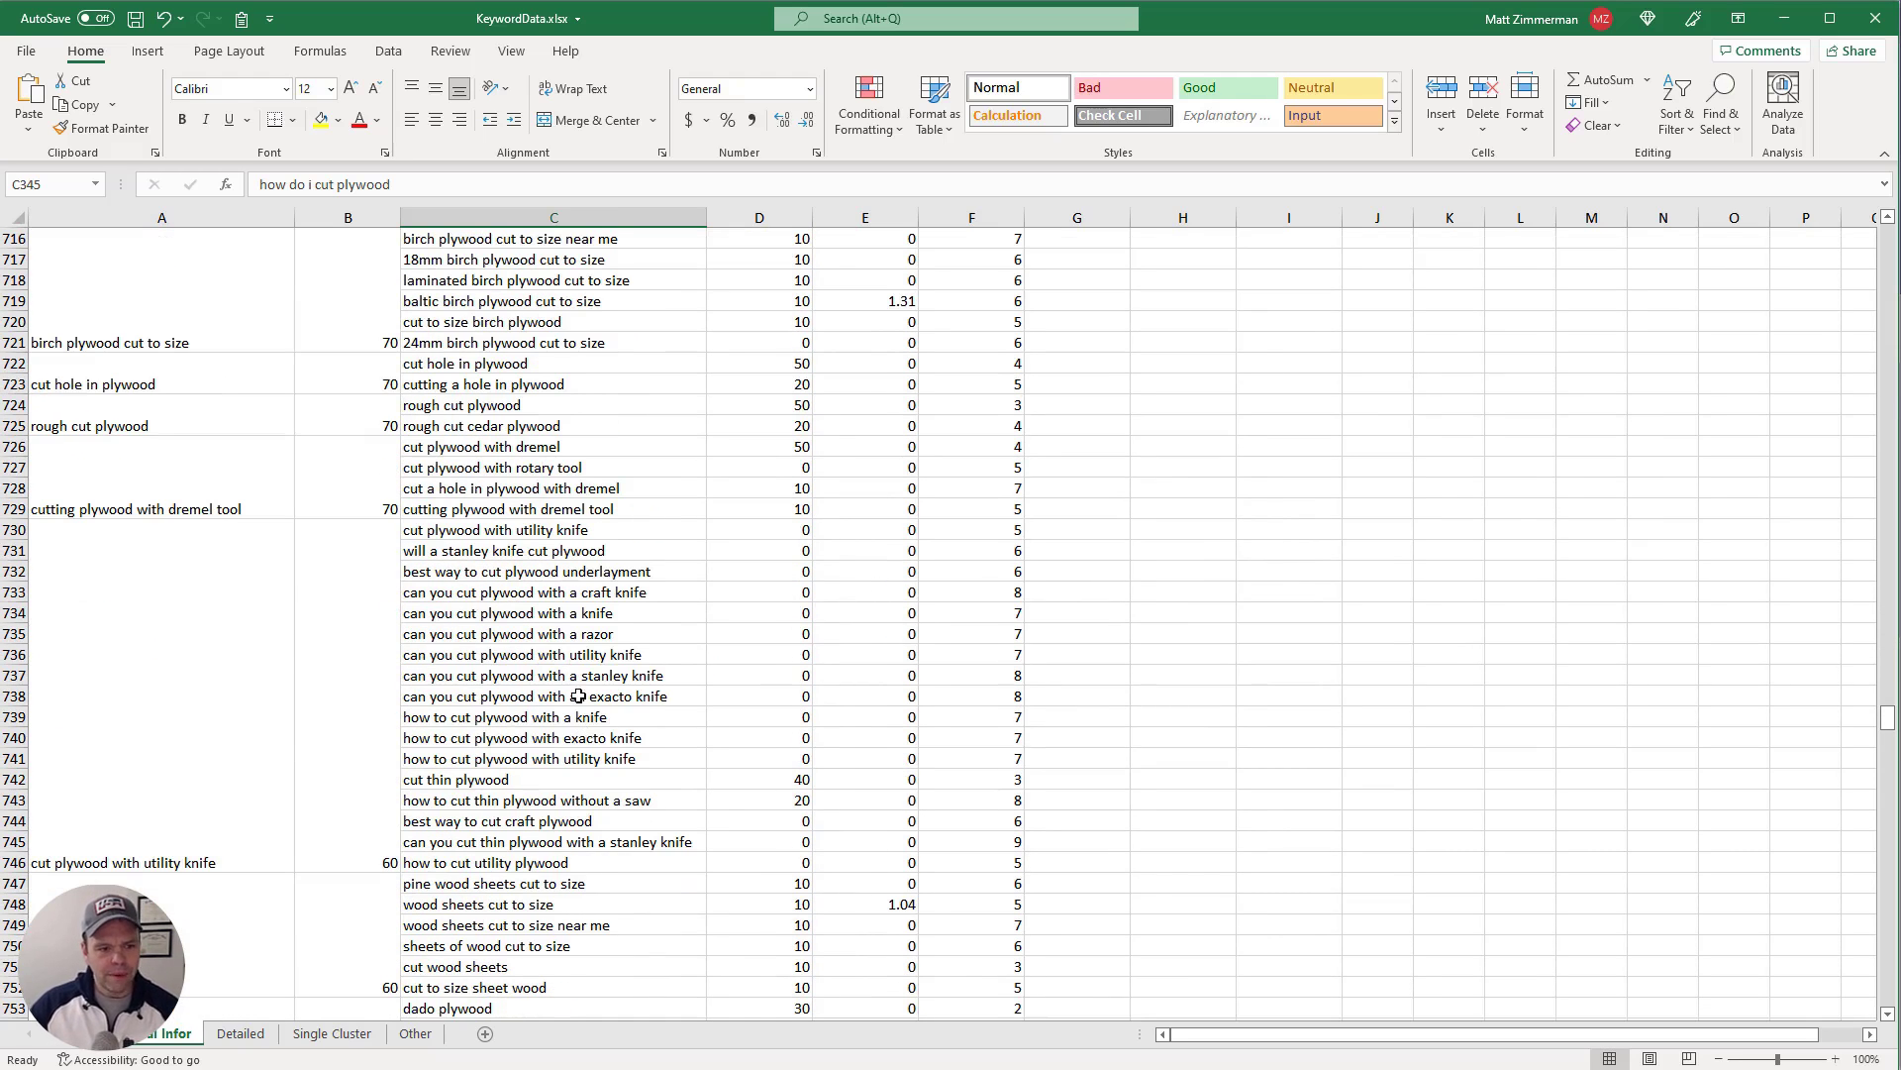
scroll(578, 687, "down", 16)
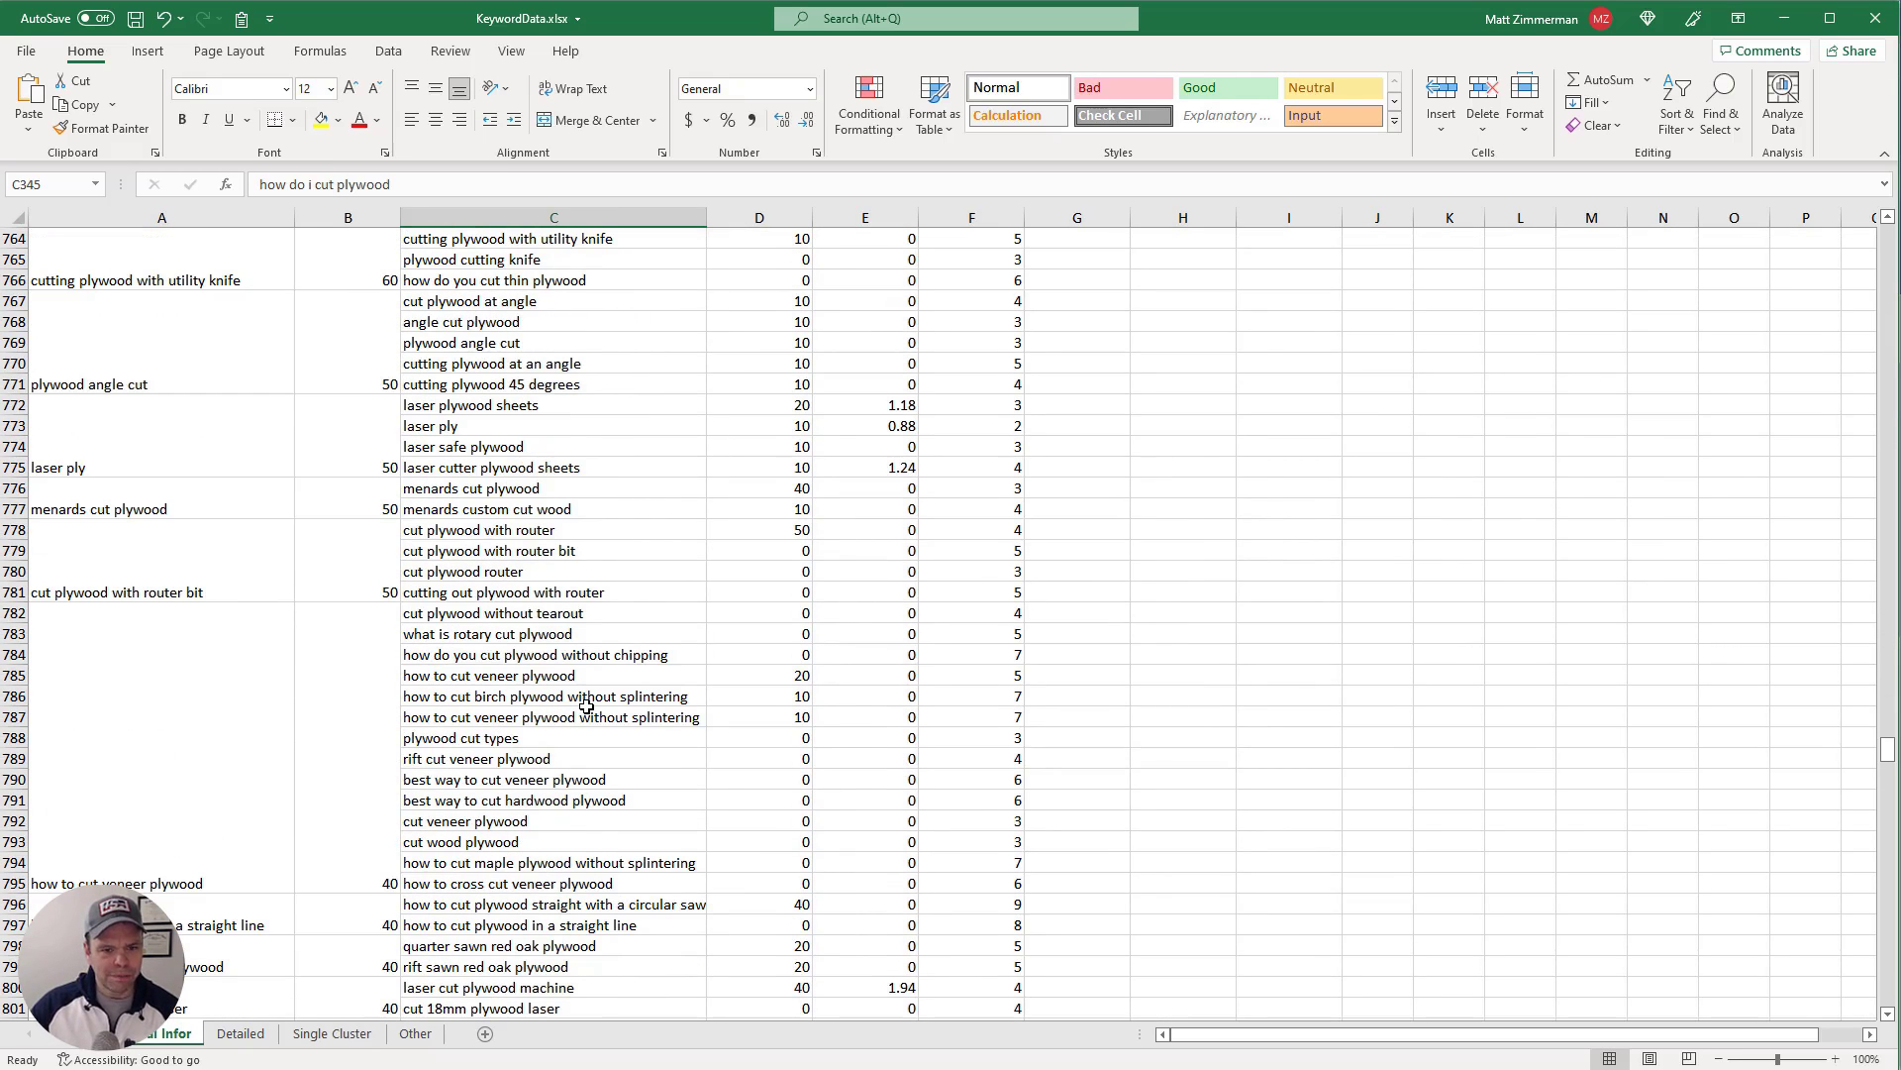
scroll(594, 752, "down", 20)
scroll(603, 785, "up", 4)
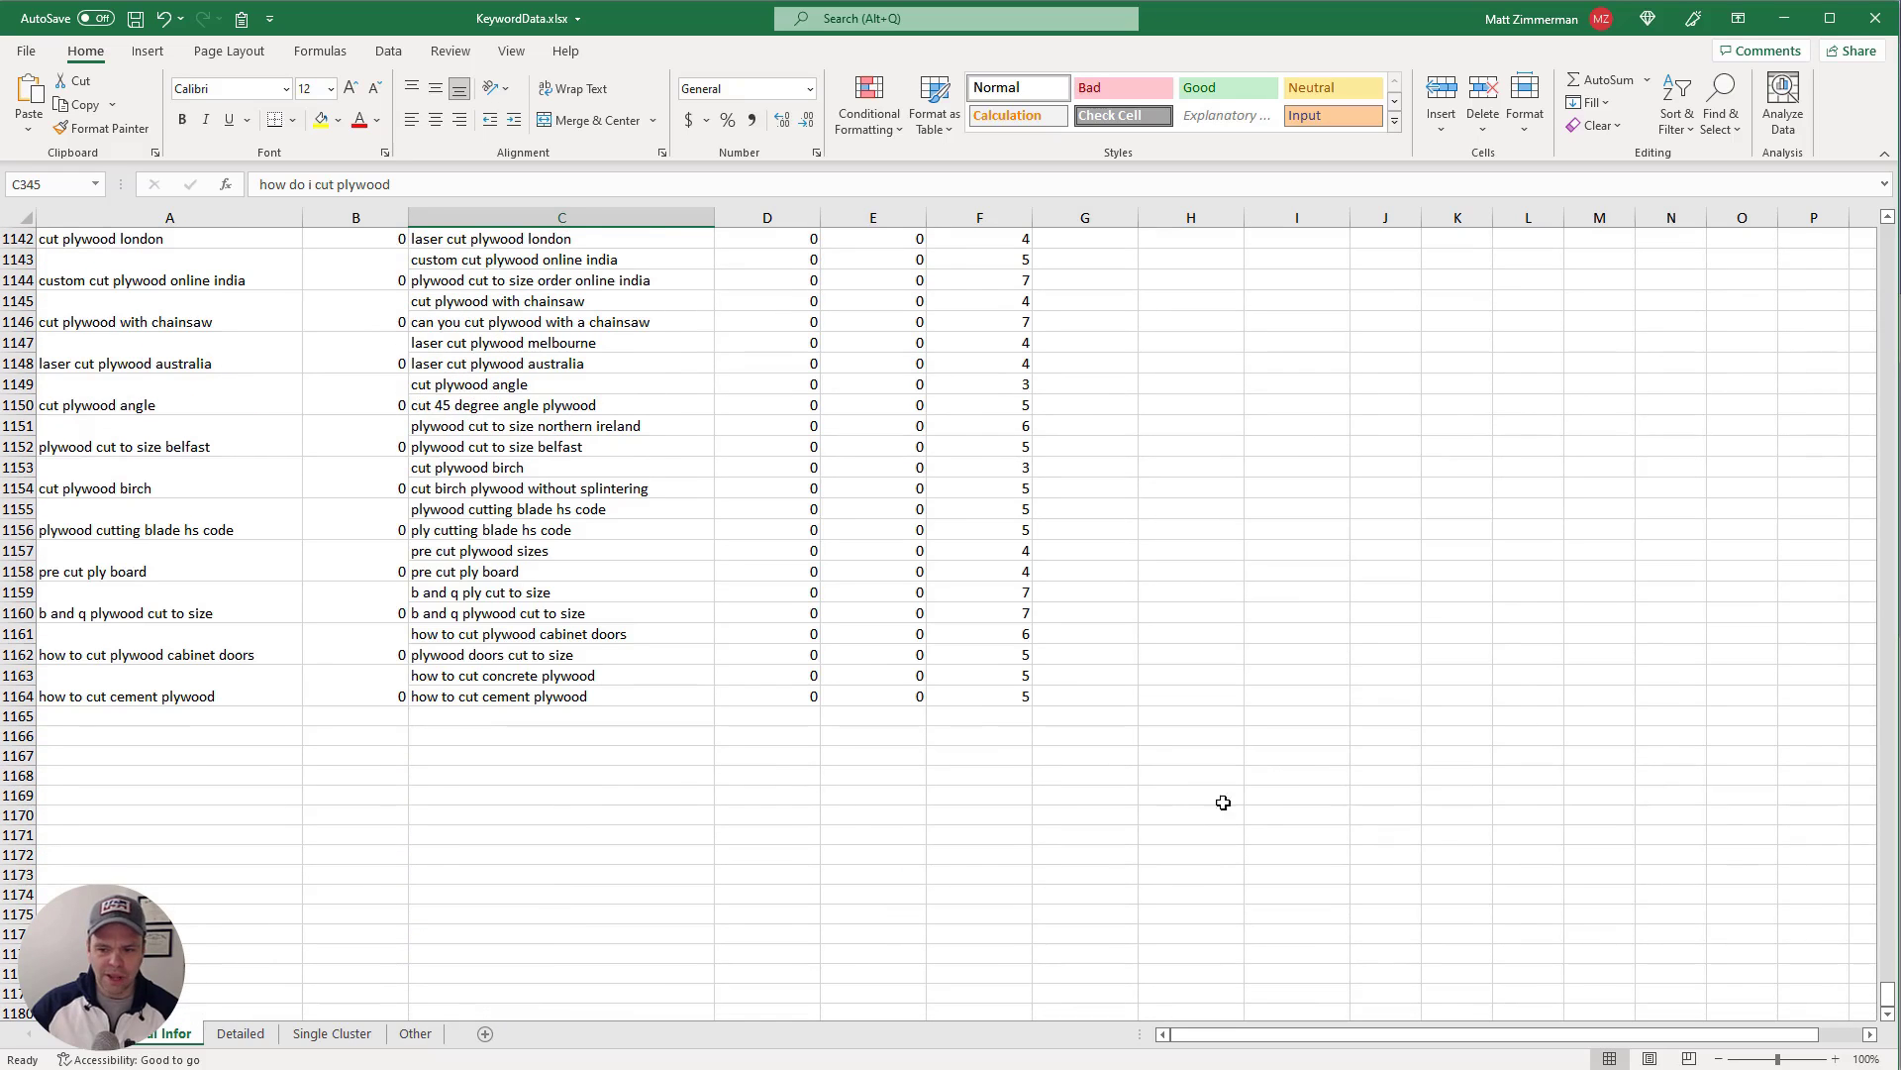
left_click_drag(1892, 993, 1888, 238)
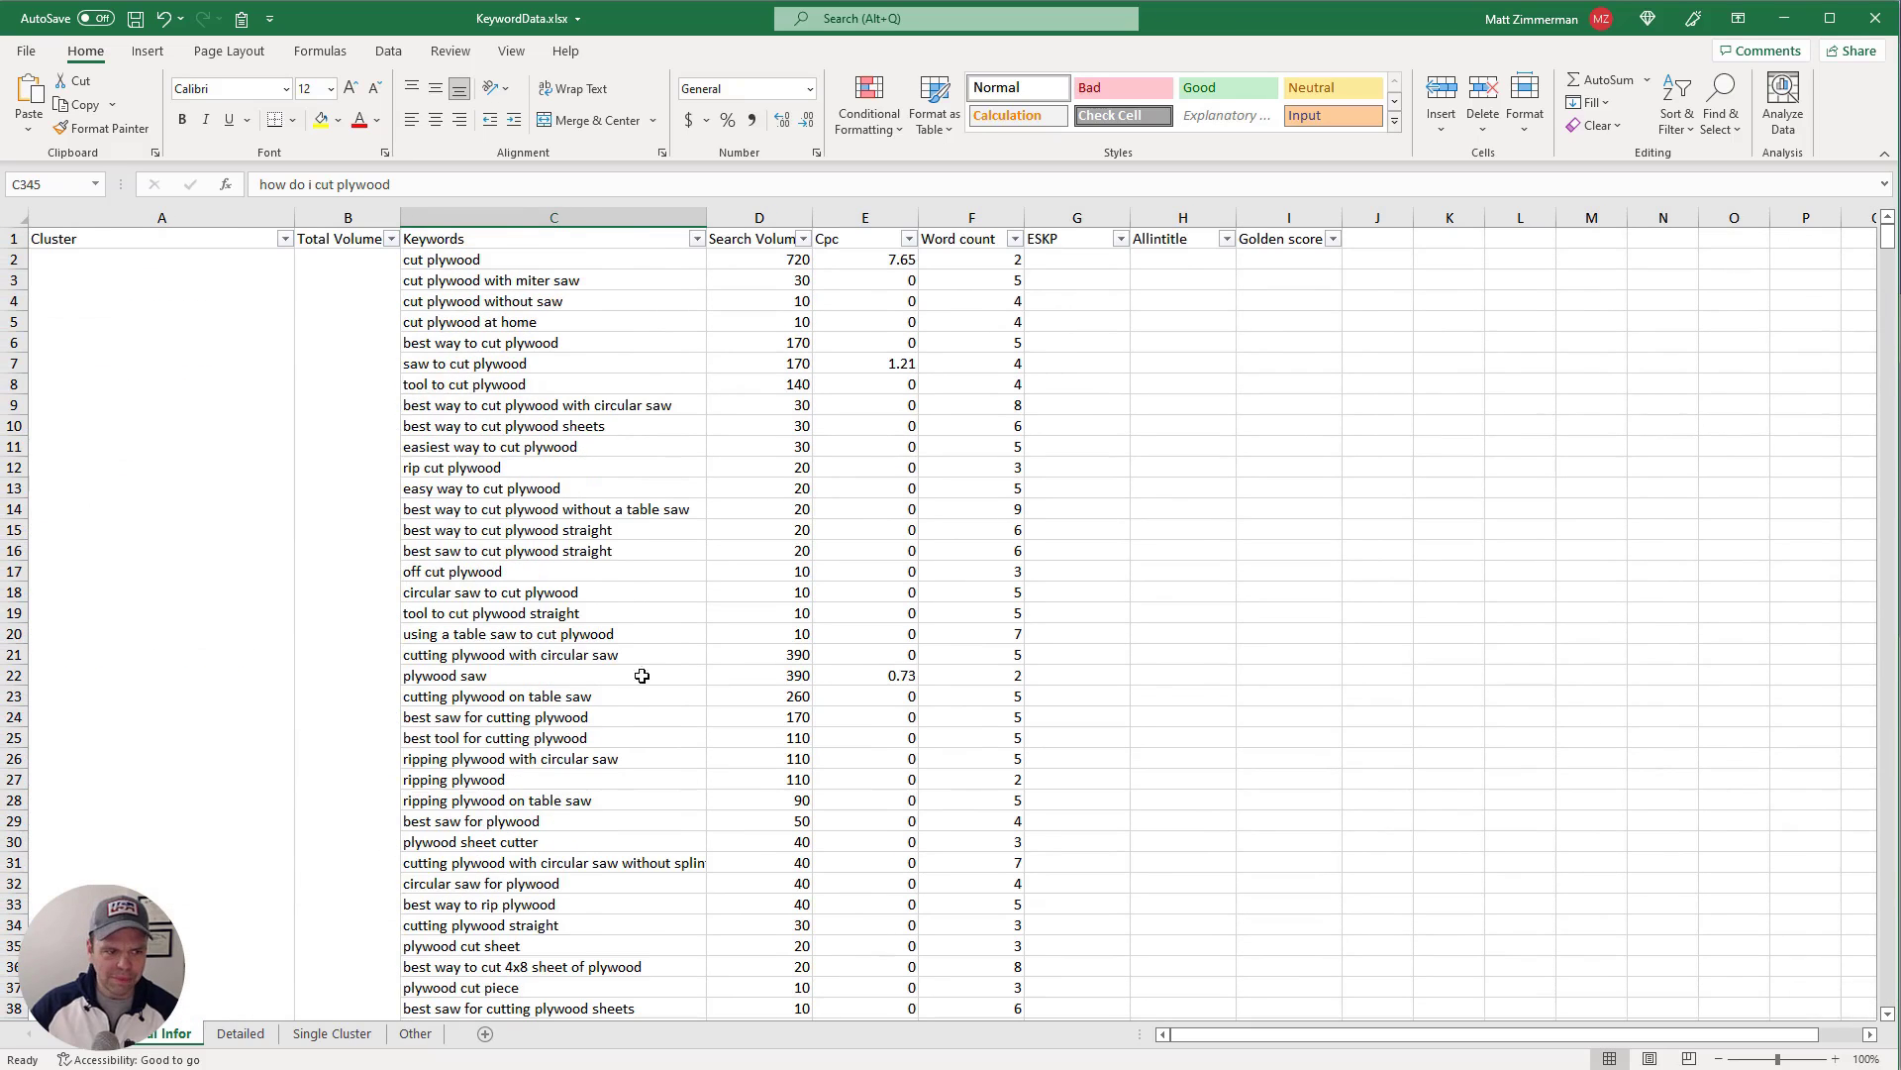
scroll(519, 768, "down", 14)
scroll(519, 769, "down", 10)
scroll(506, 759, "down", 10)
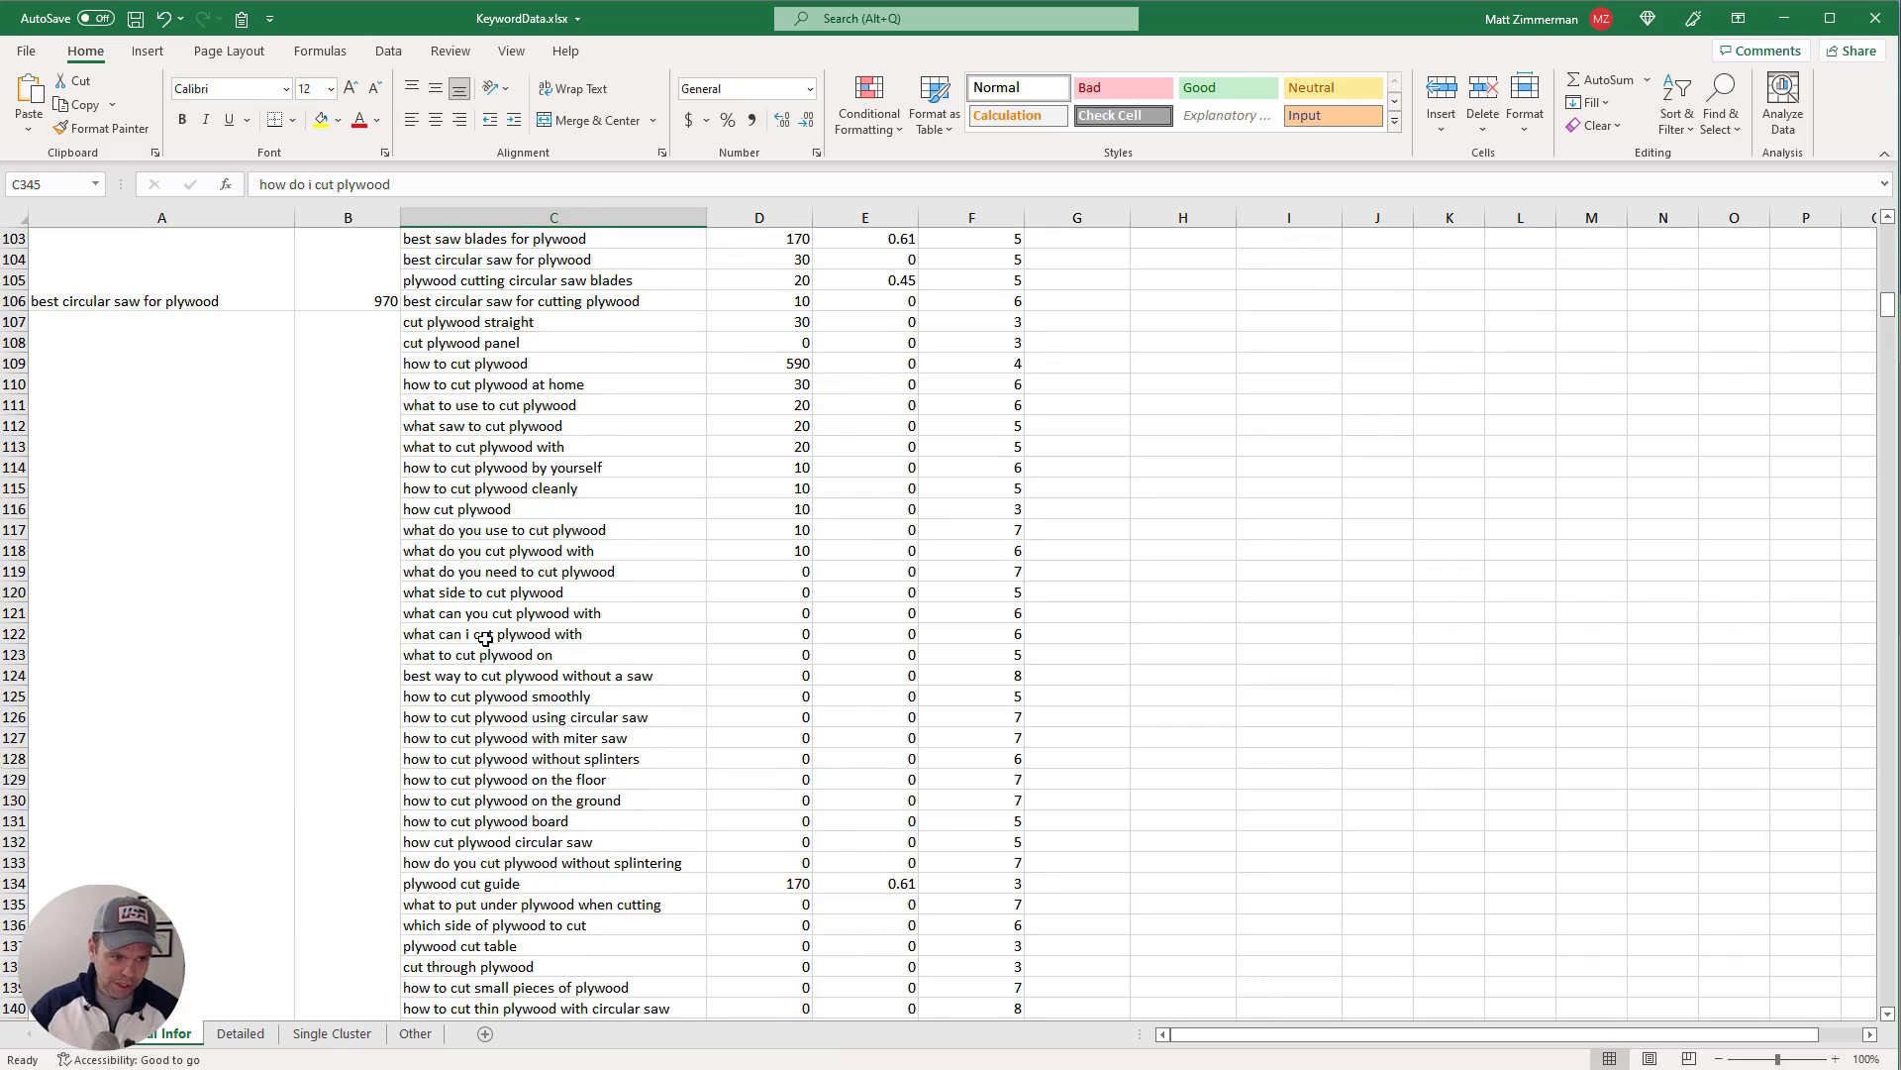
scroll(500, 750, "down", 20)
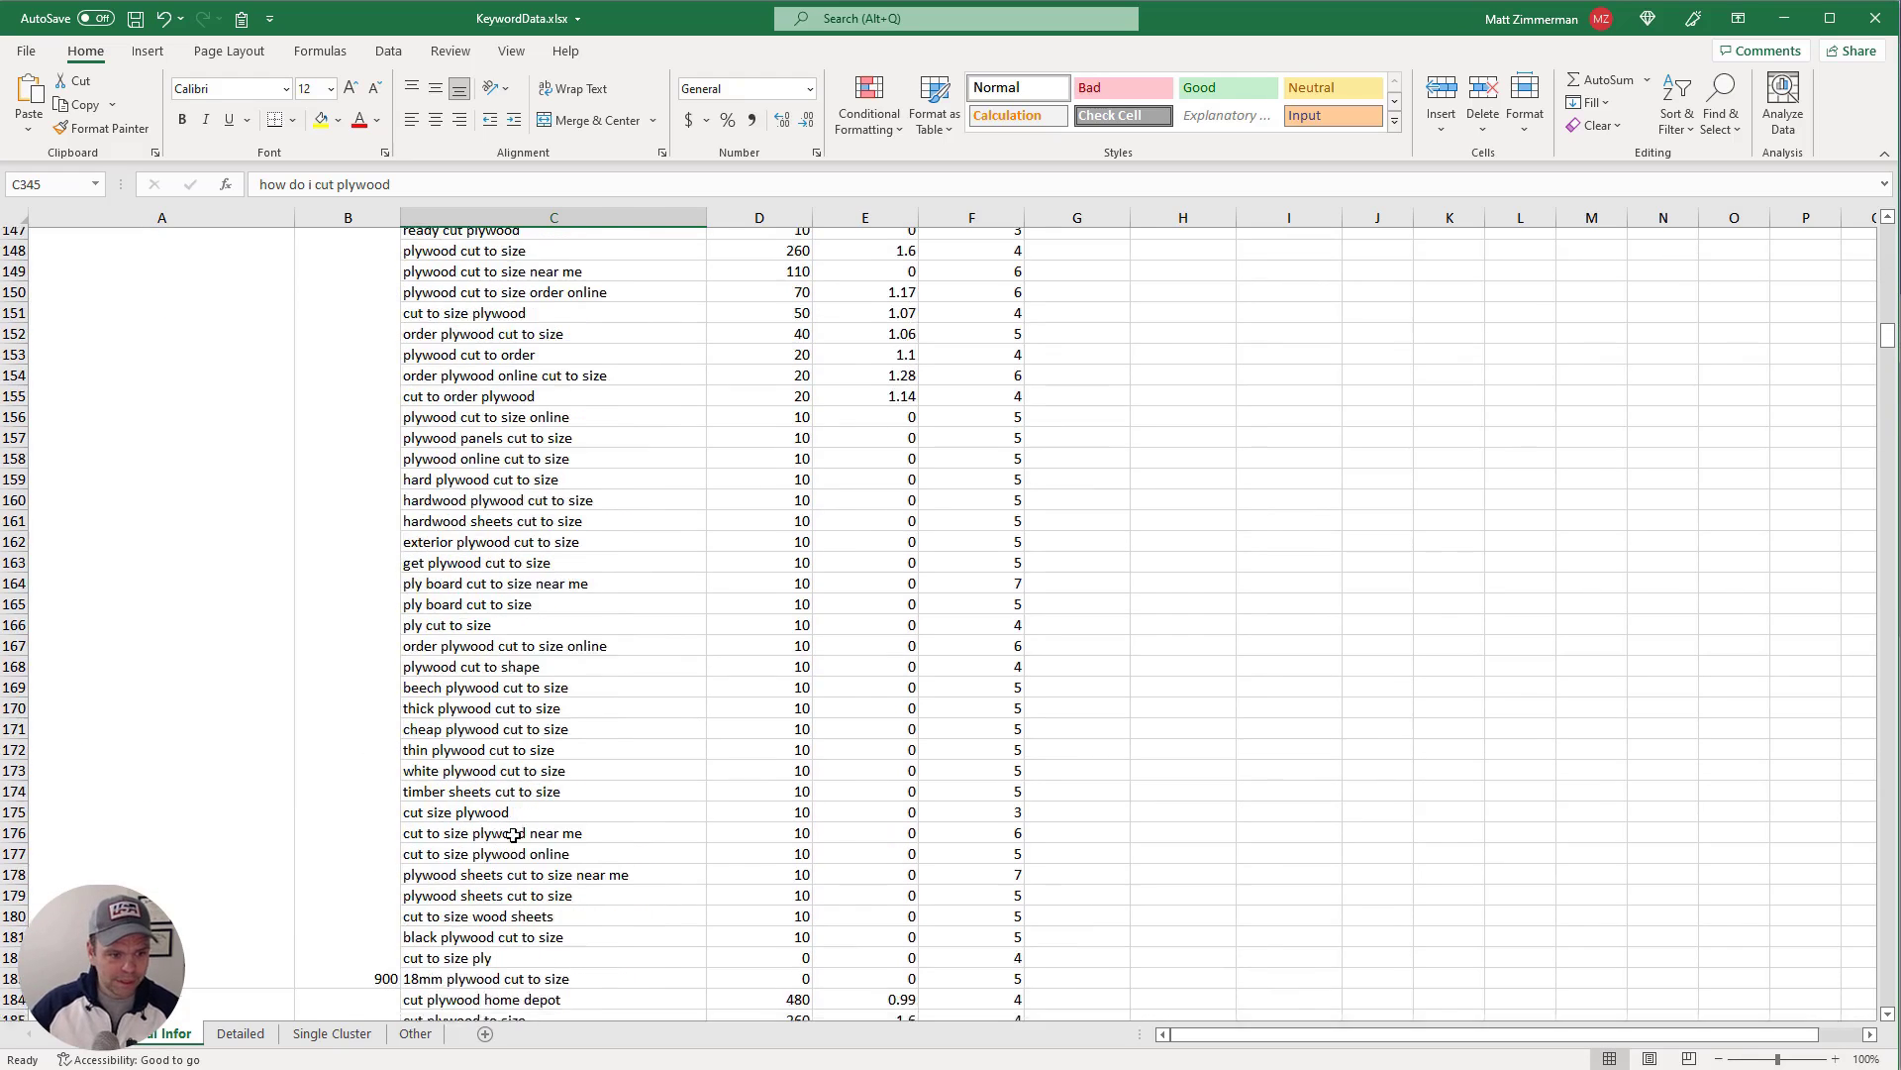
scroll(519, 842, "up", 8)
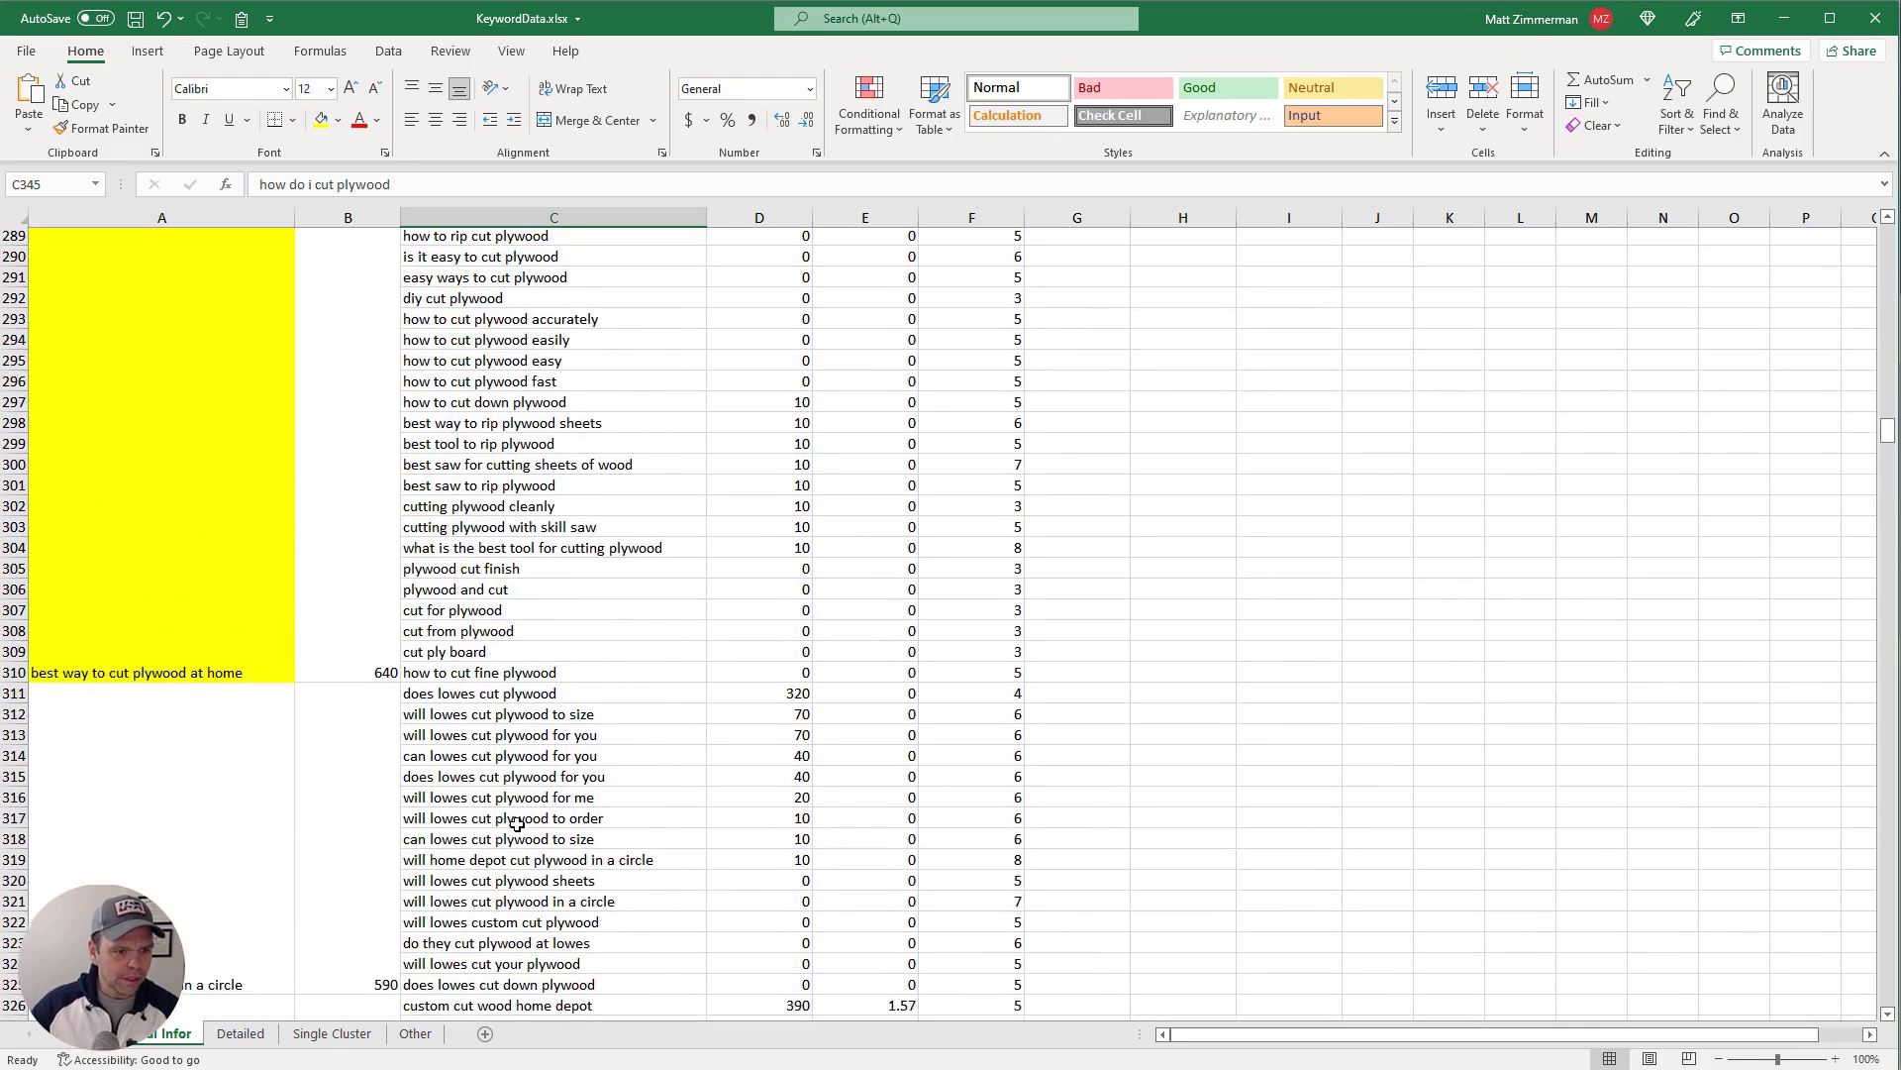
scroll(362, 872, "up", 2)
scroll(297, 911, "down", 2)
left_click(182, 912)
scroll(297, 906, "up", 2)
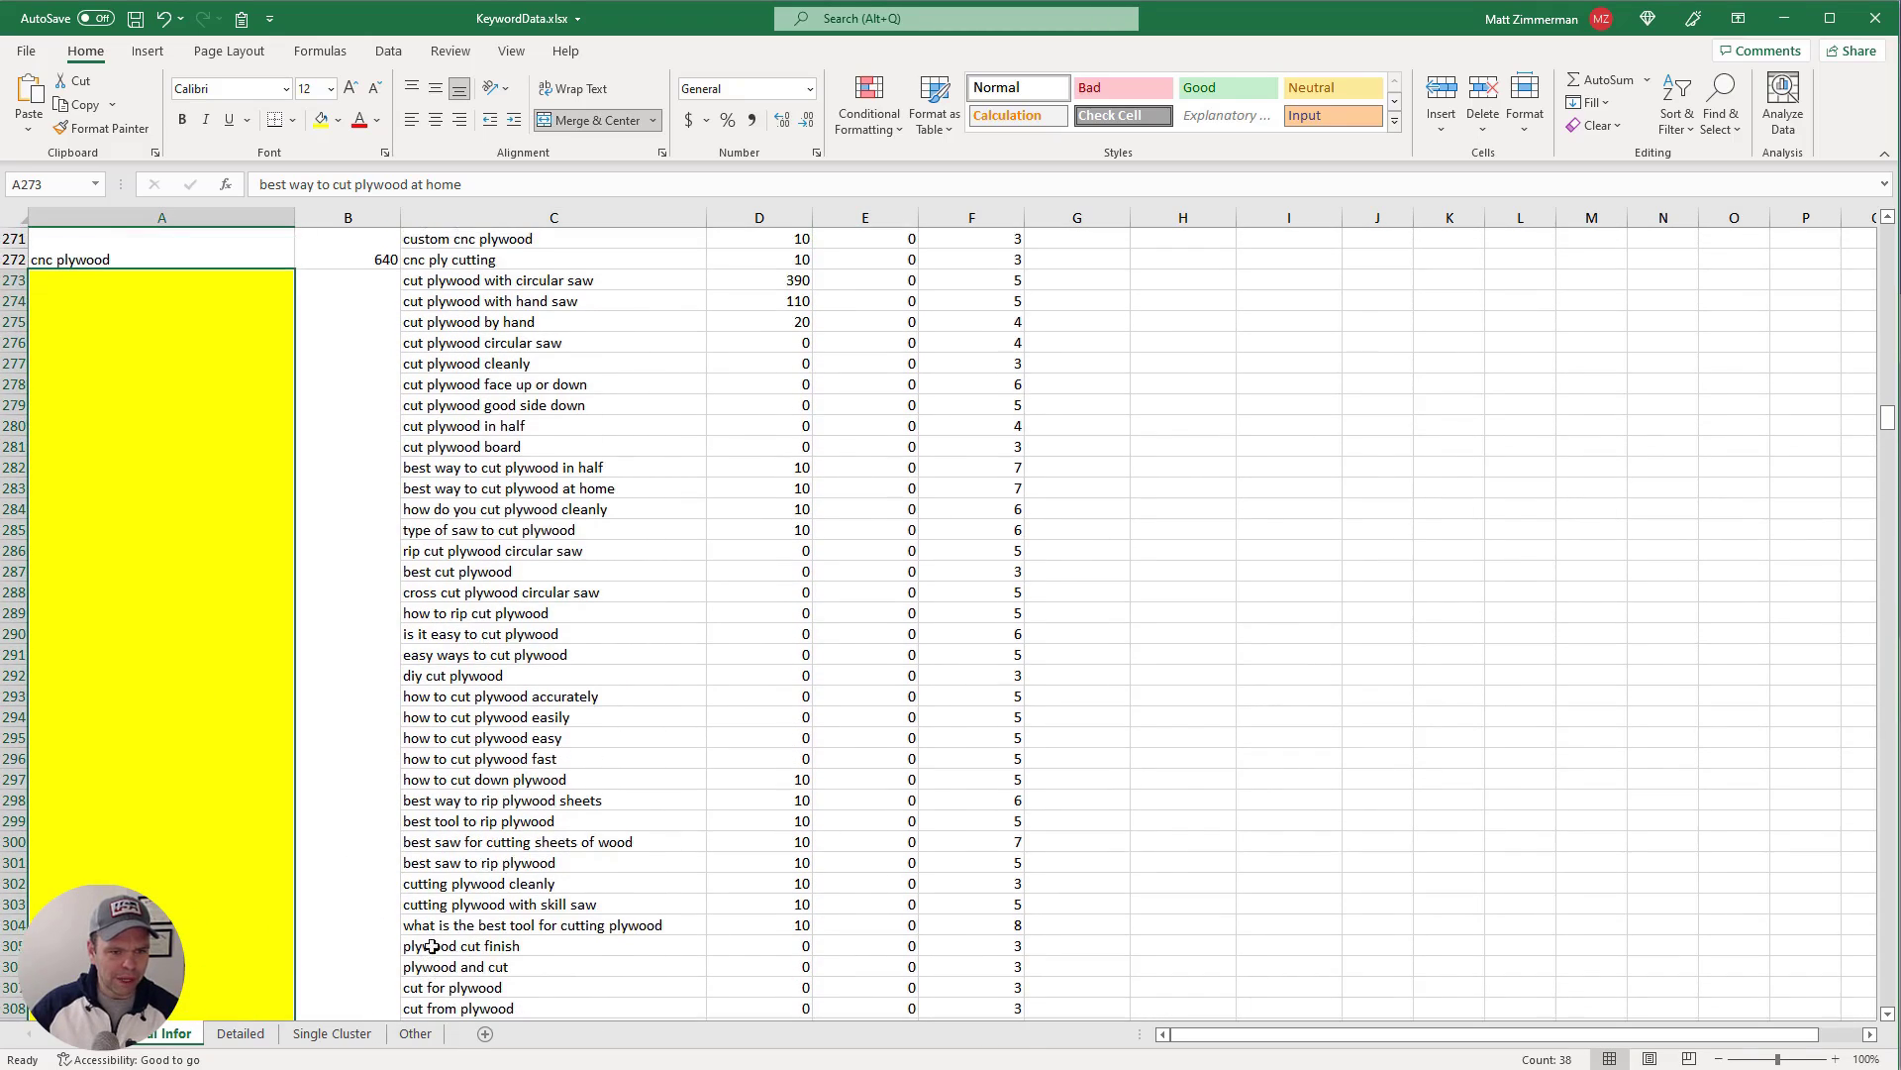
left_click(582, 281)
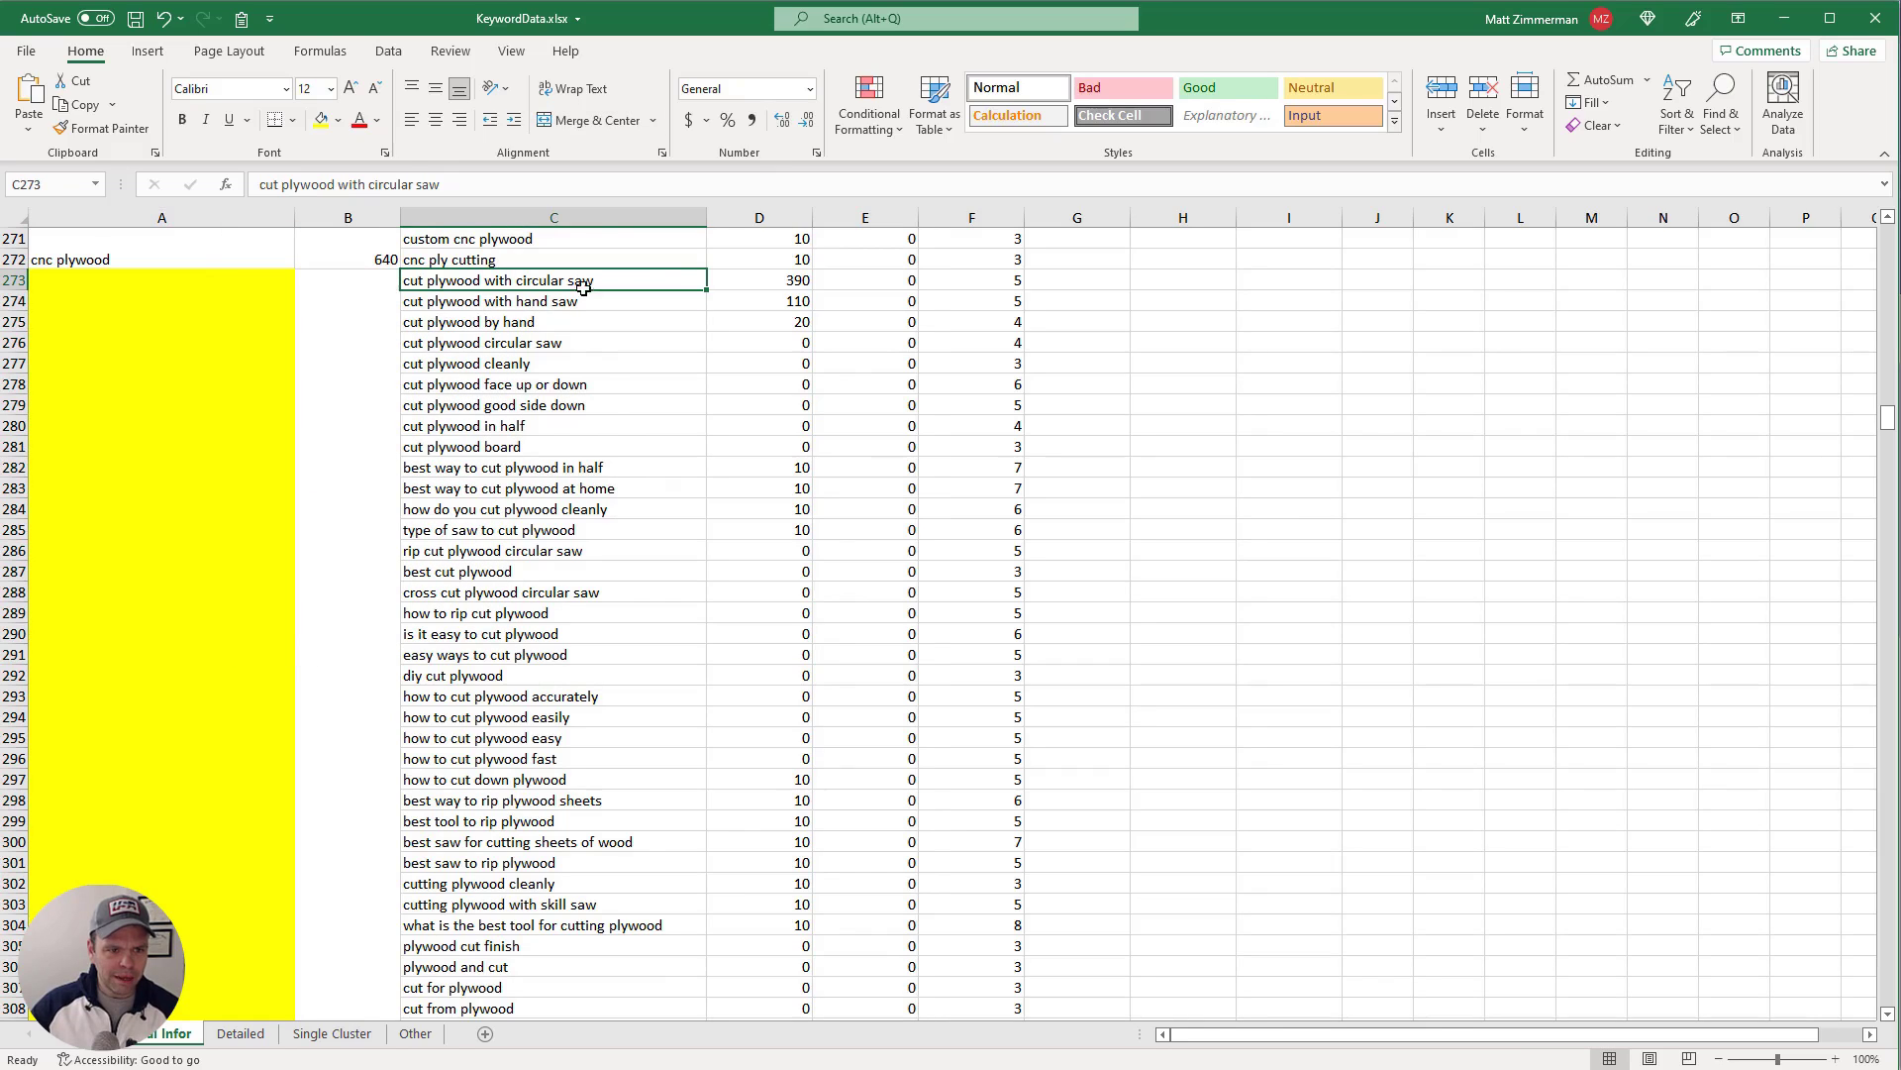
Google the copied keyword 'cut plywood with circular saw', then select its 390 volume in D273
key("ctrl+c")
key("alt+Tab")
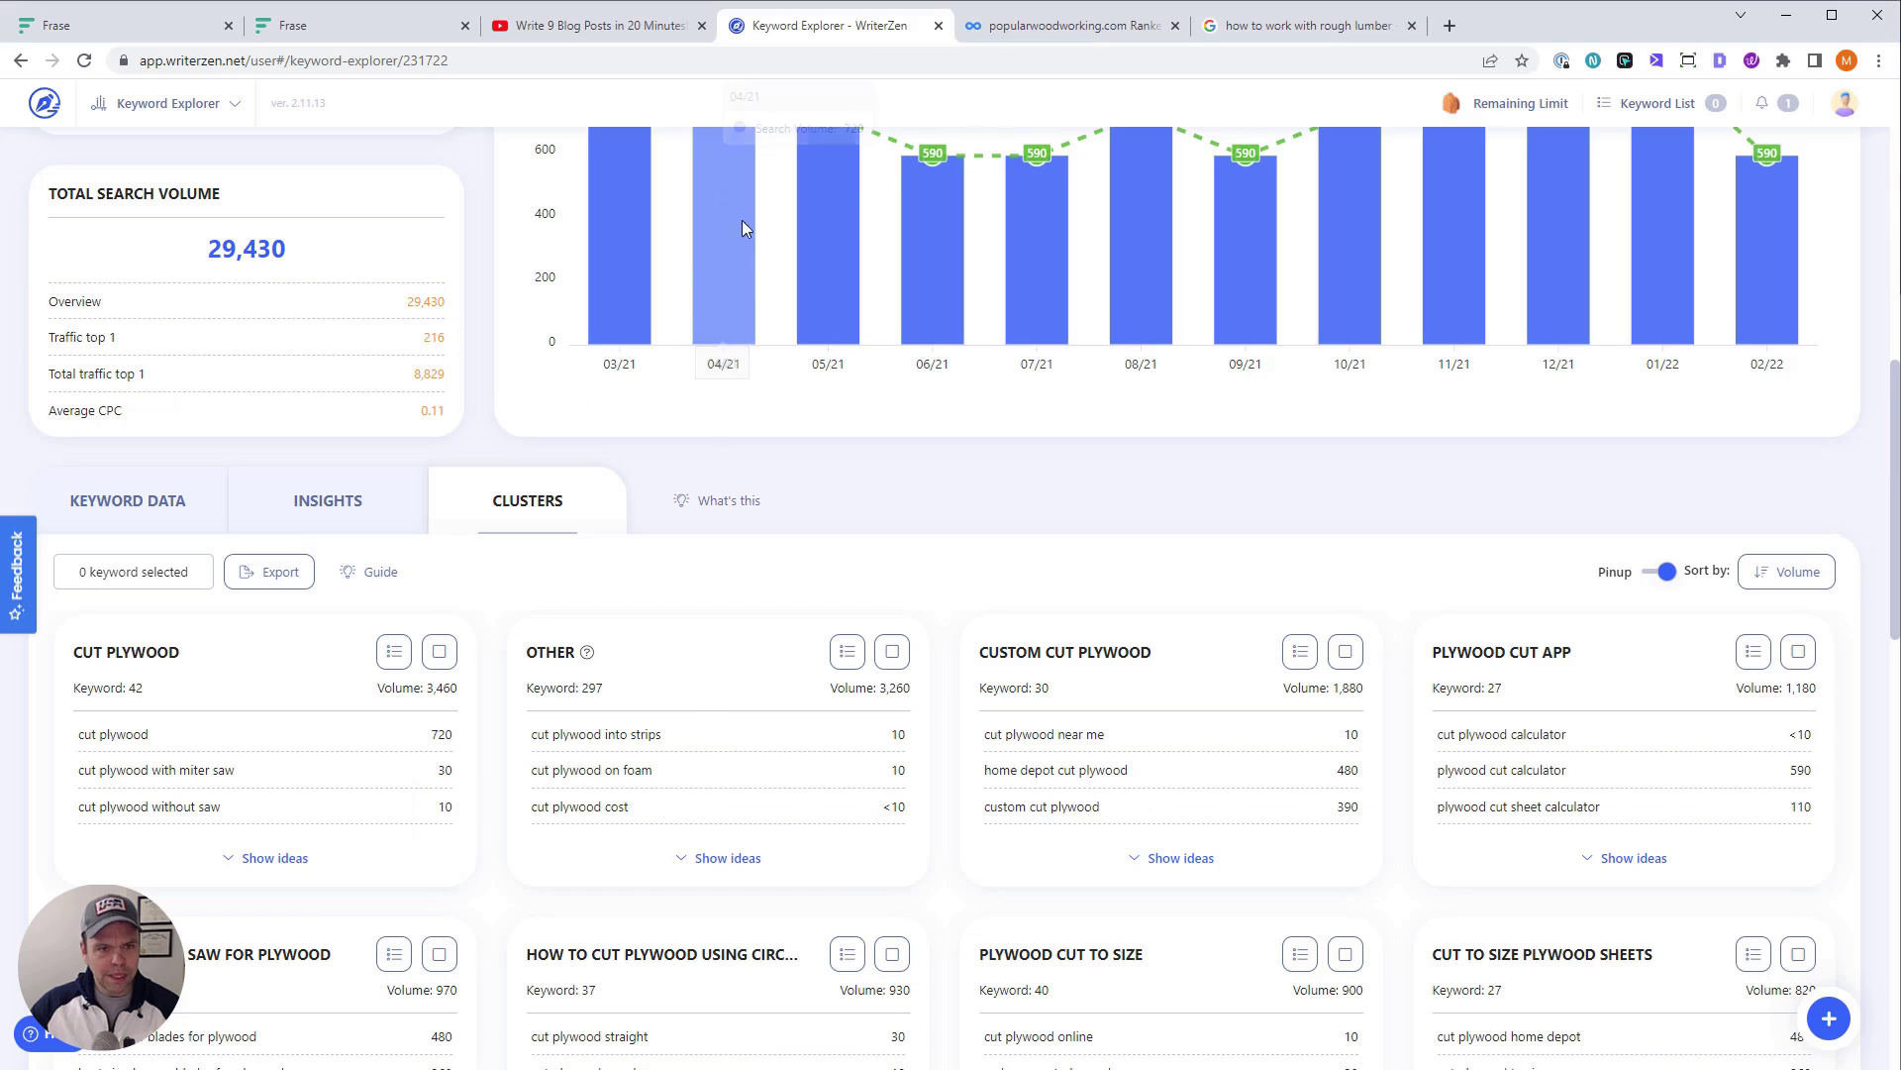
left_click(1273, 26)
triple_click(464, 129)
key("ctrl+v")
key("Return")
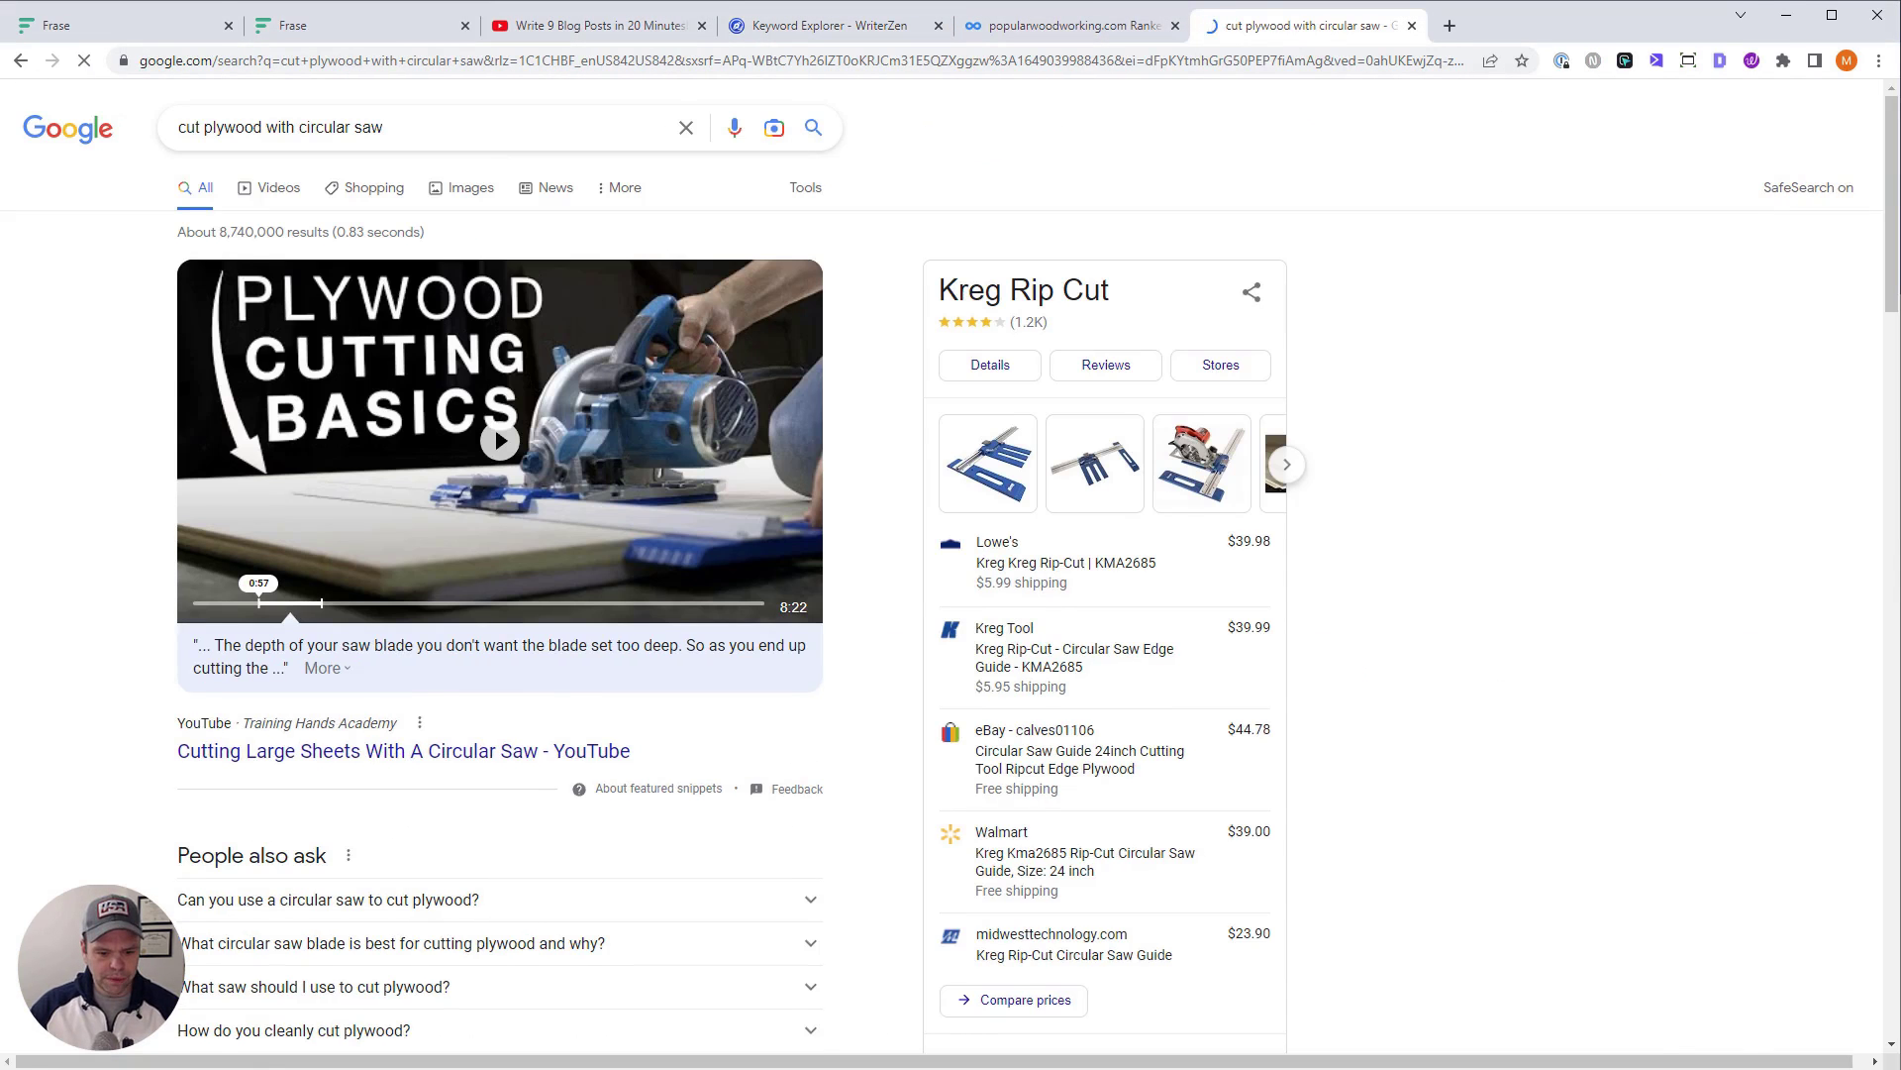
key("alt+Tab")
left_click(782, 280)
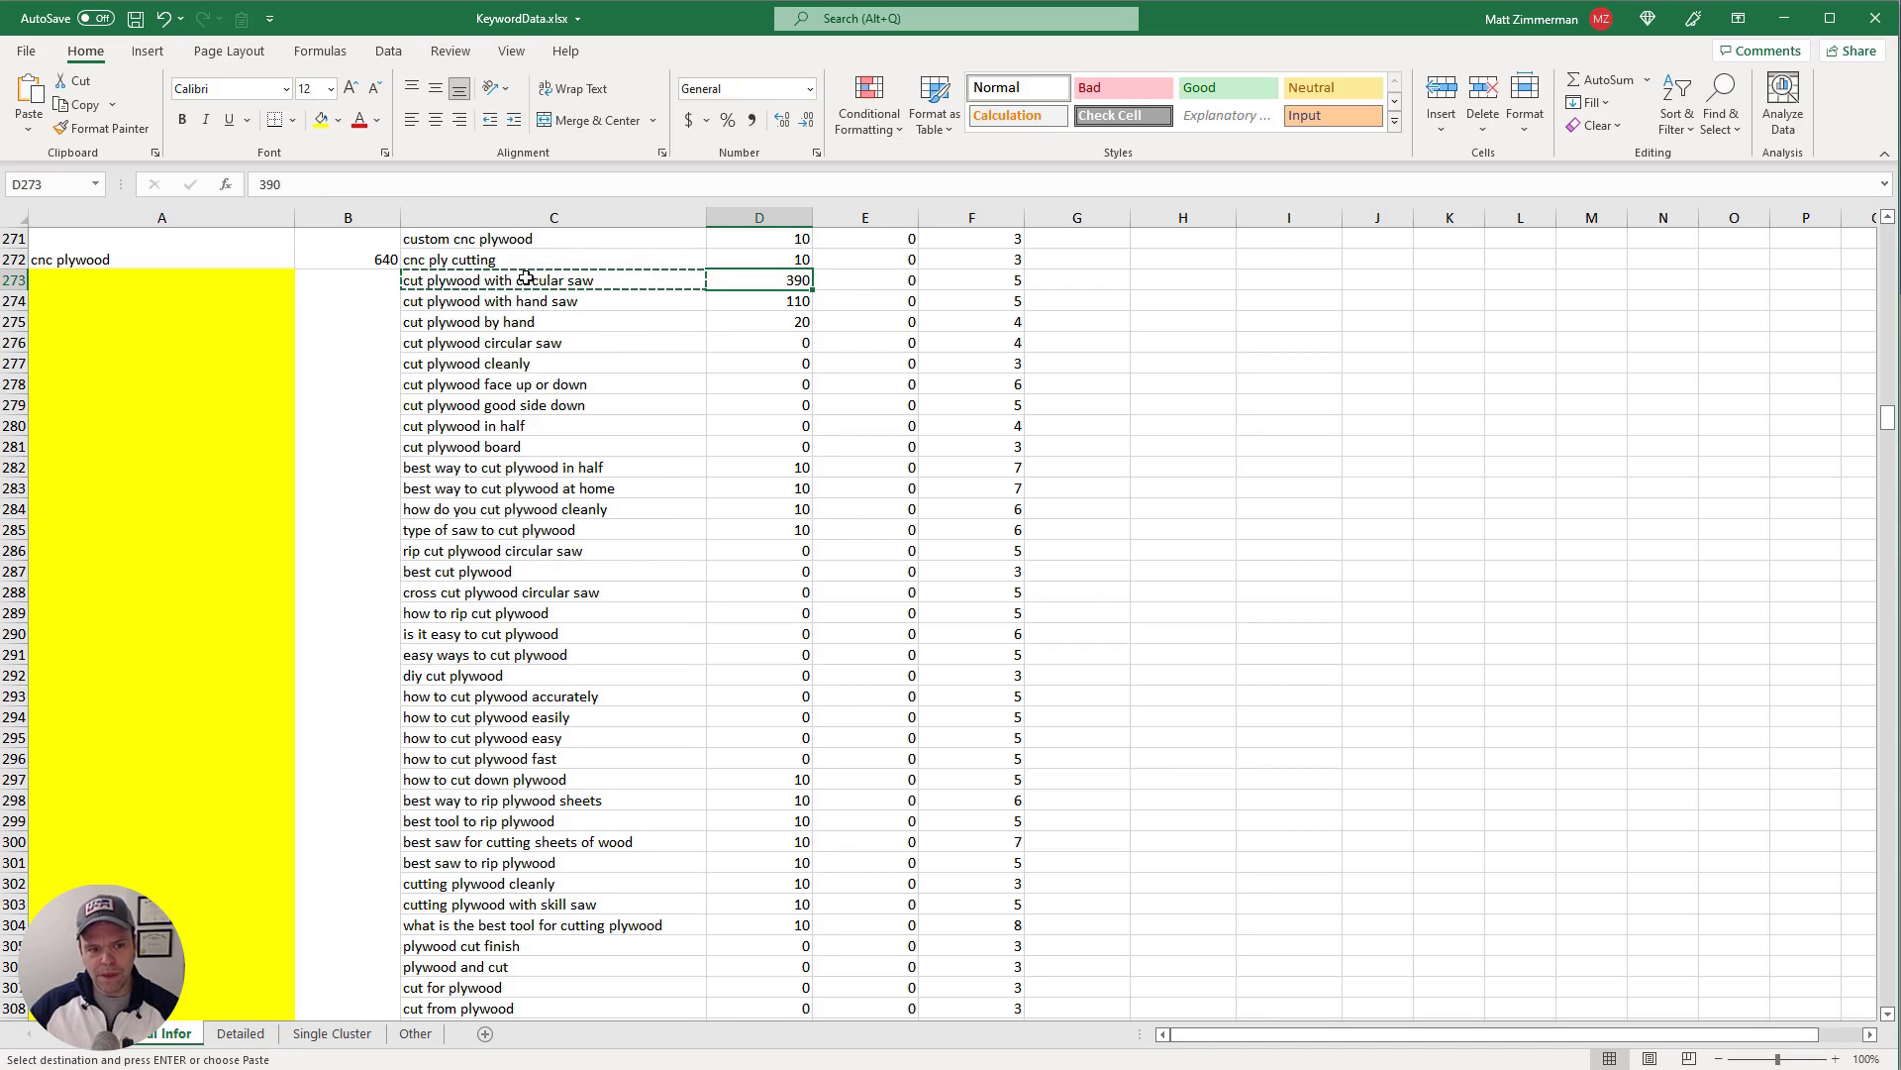
Read the keyword group's 640 total in merged cell B273
scroll(514, 824, "down", 4)
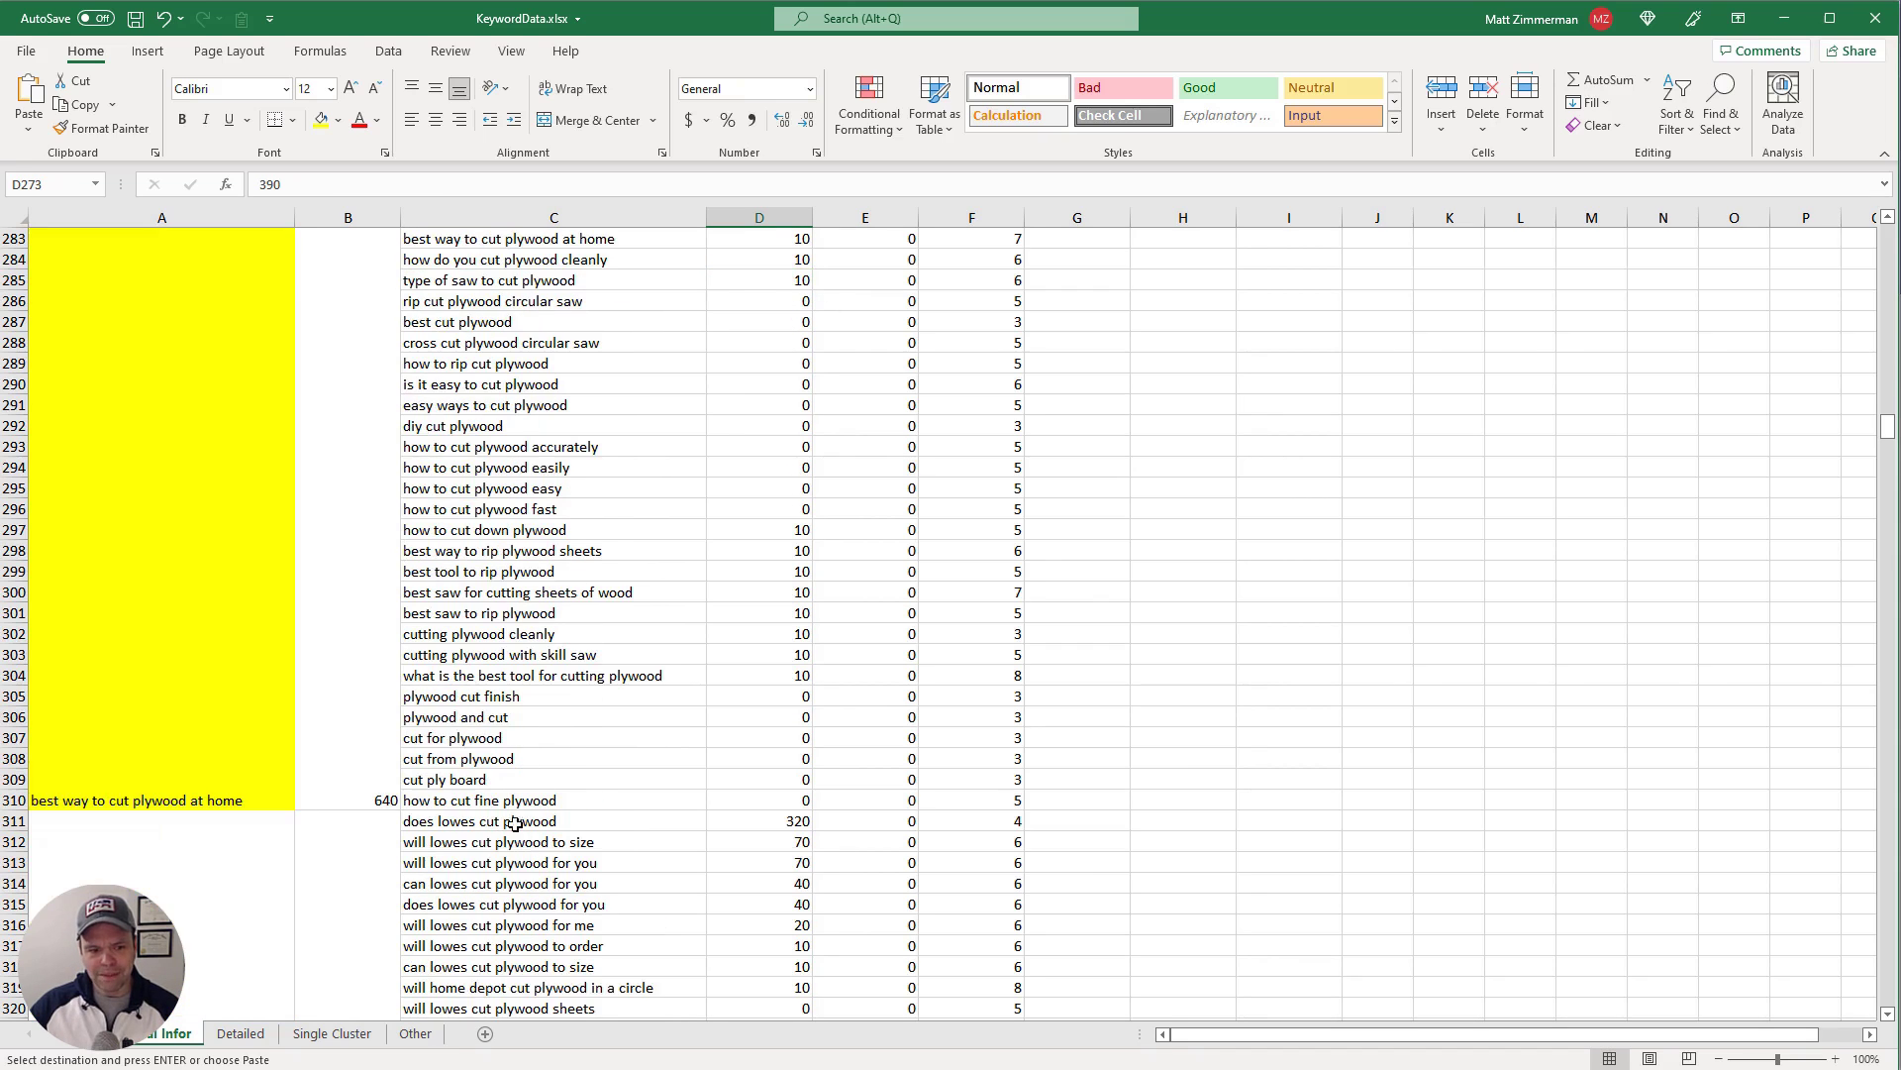
left_click(352, 804)
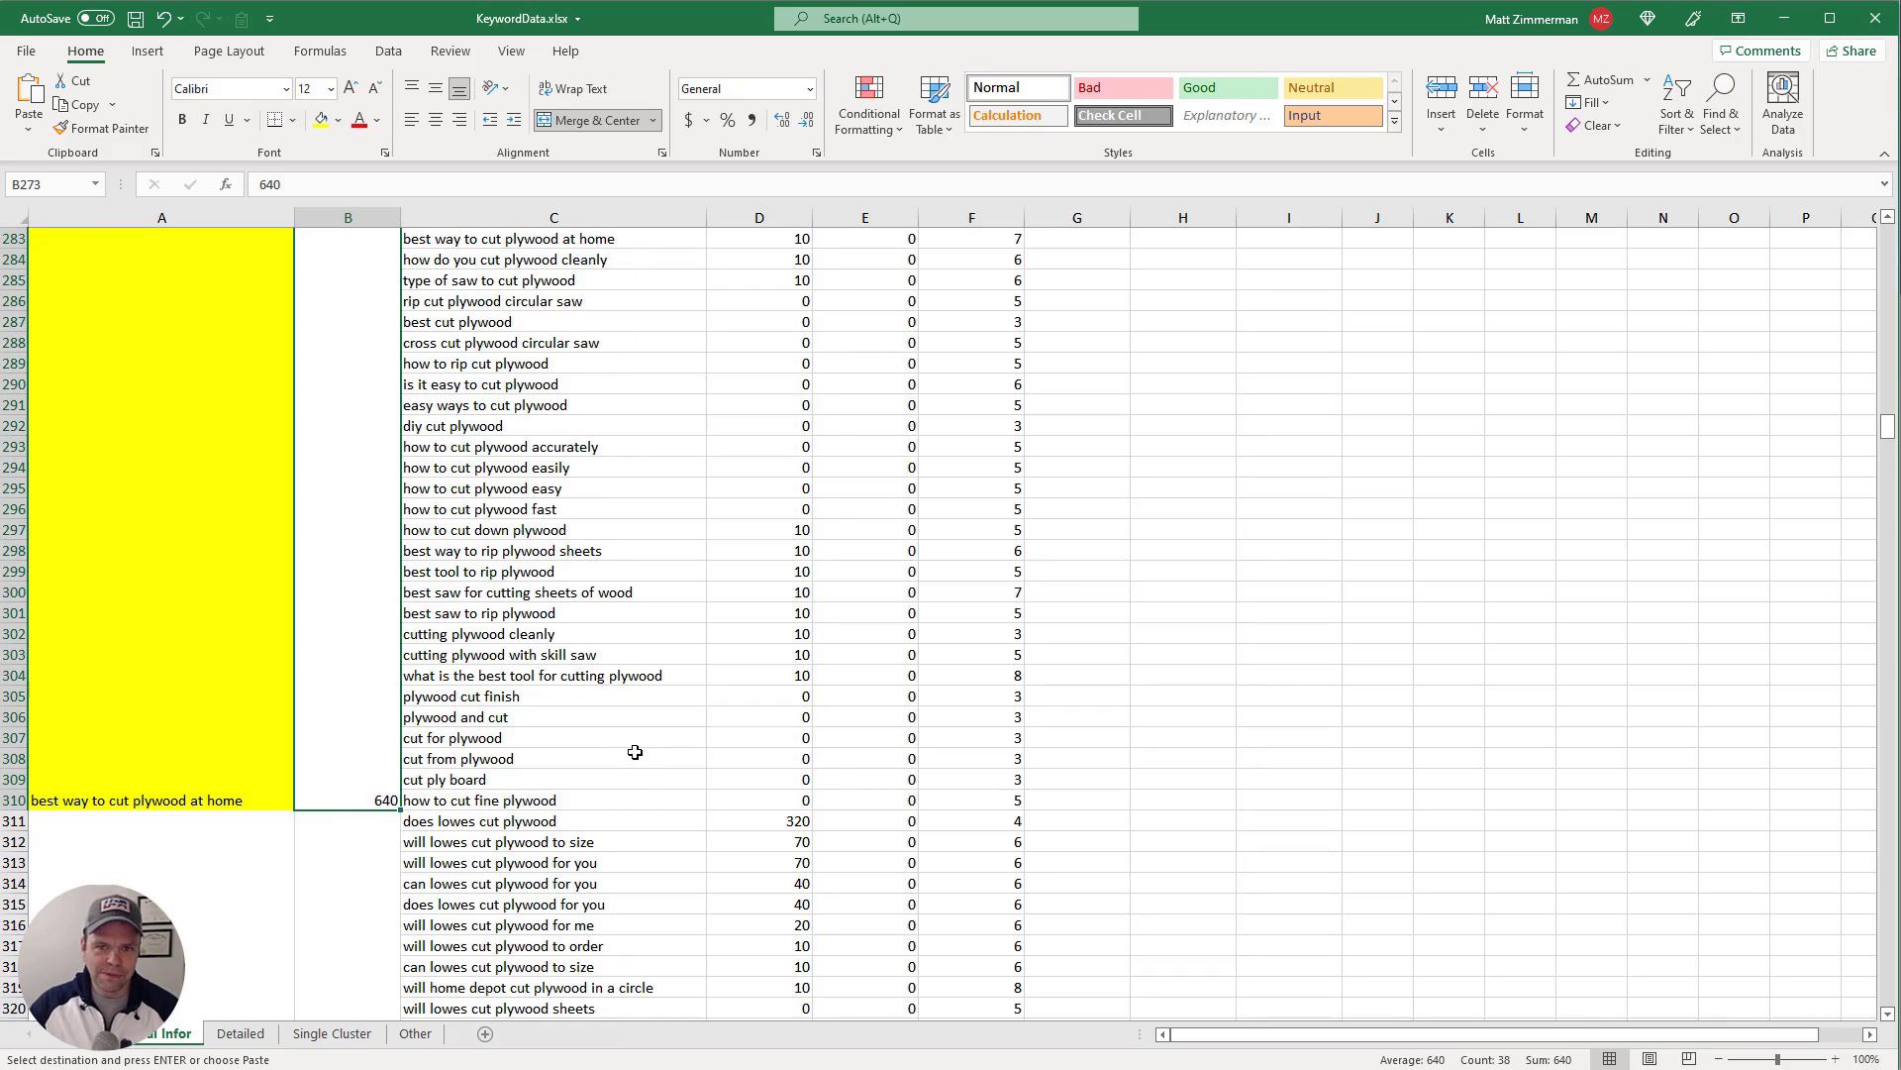
scroll(607, 828, "up", 6)
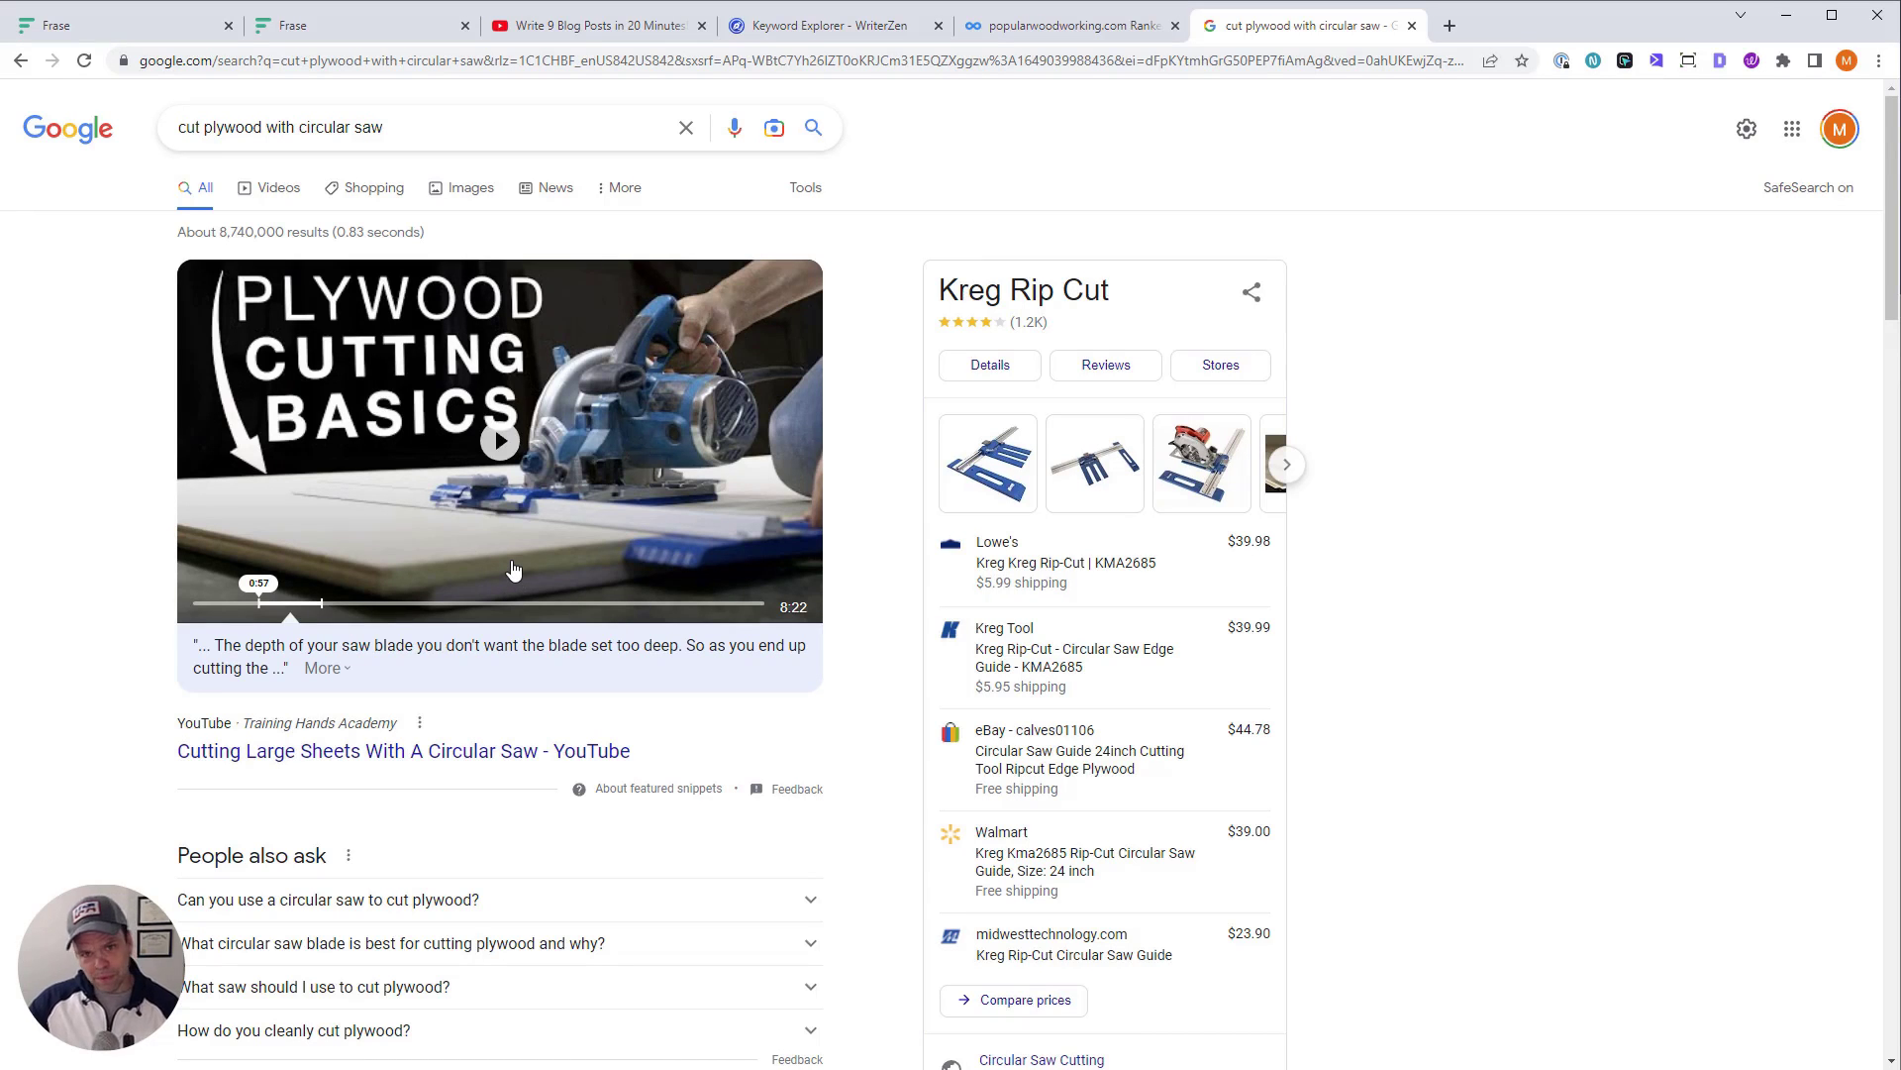
Review the Google results for the query, including the familyhandyman.com result title
left_click(164, 28)
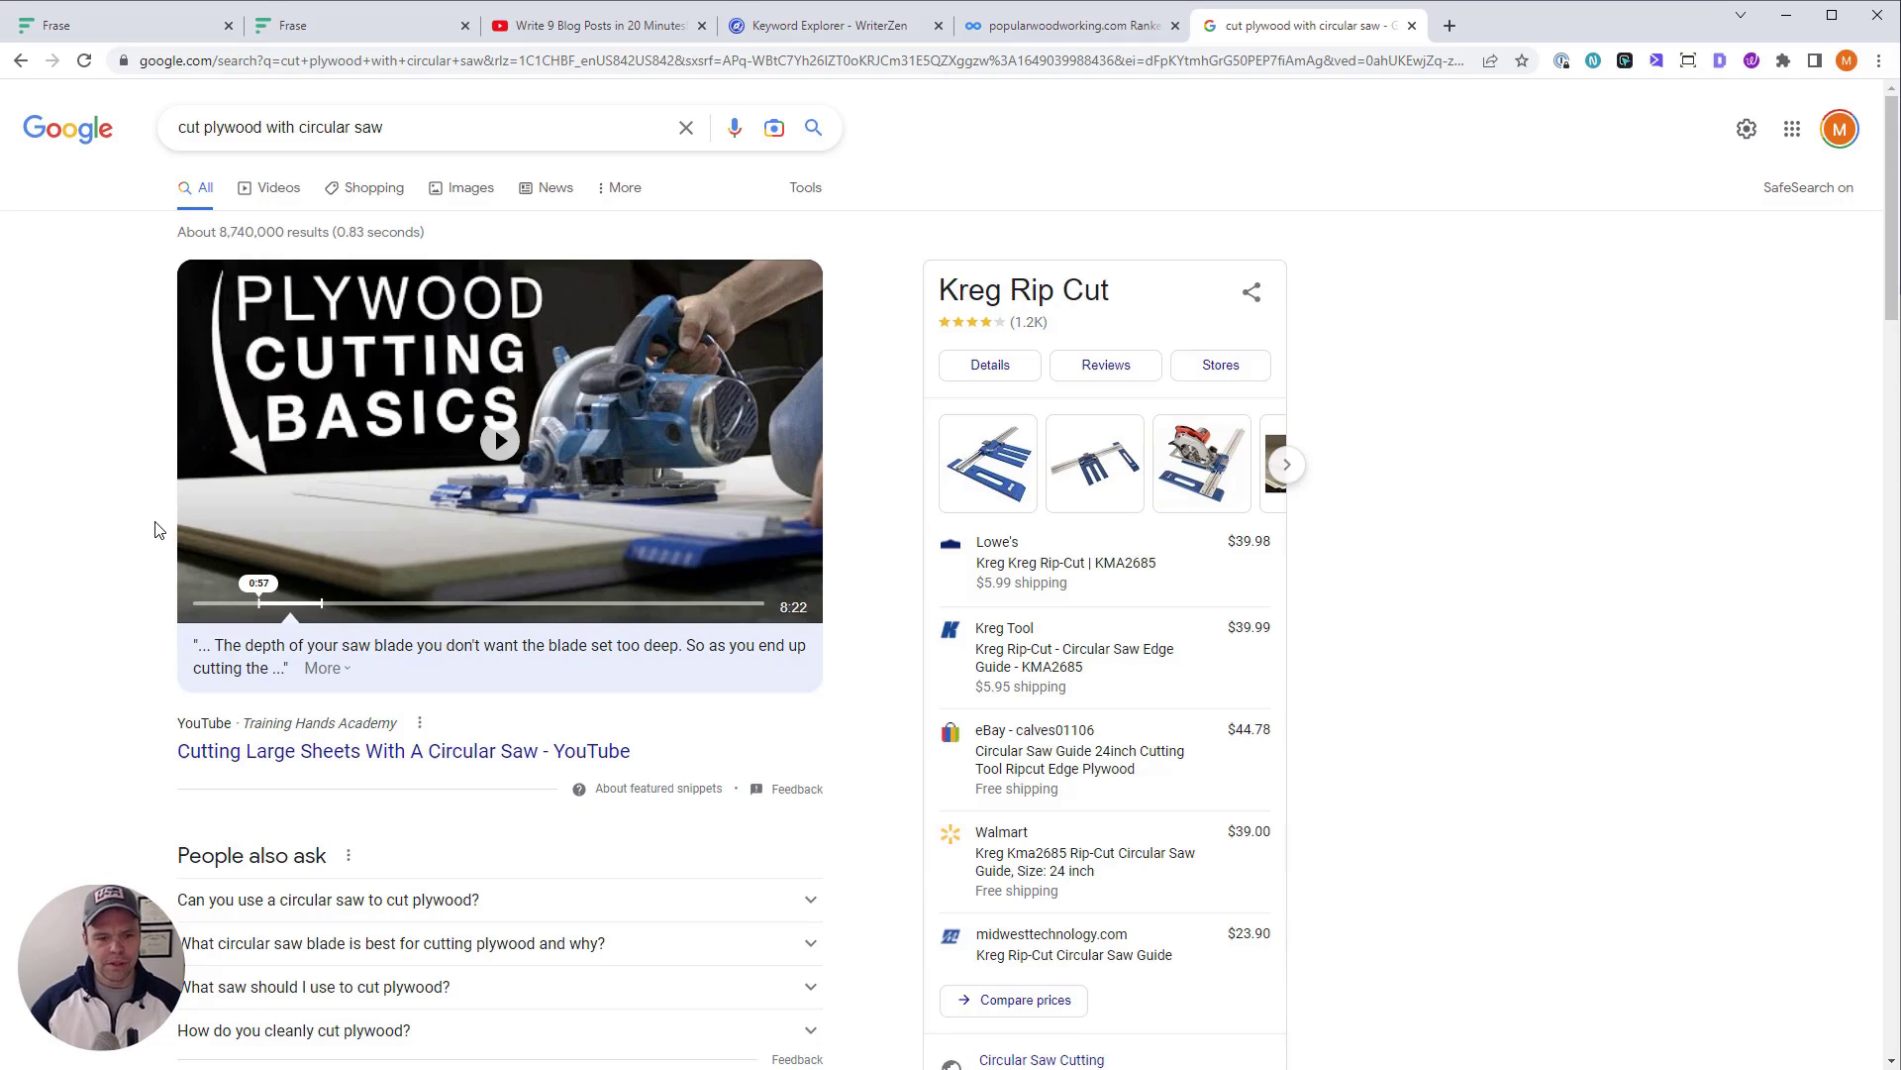
scroll(429, 853, "down", 6)
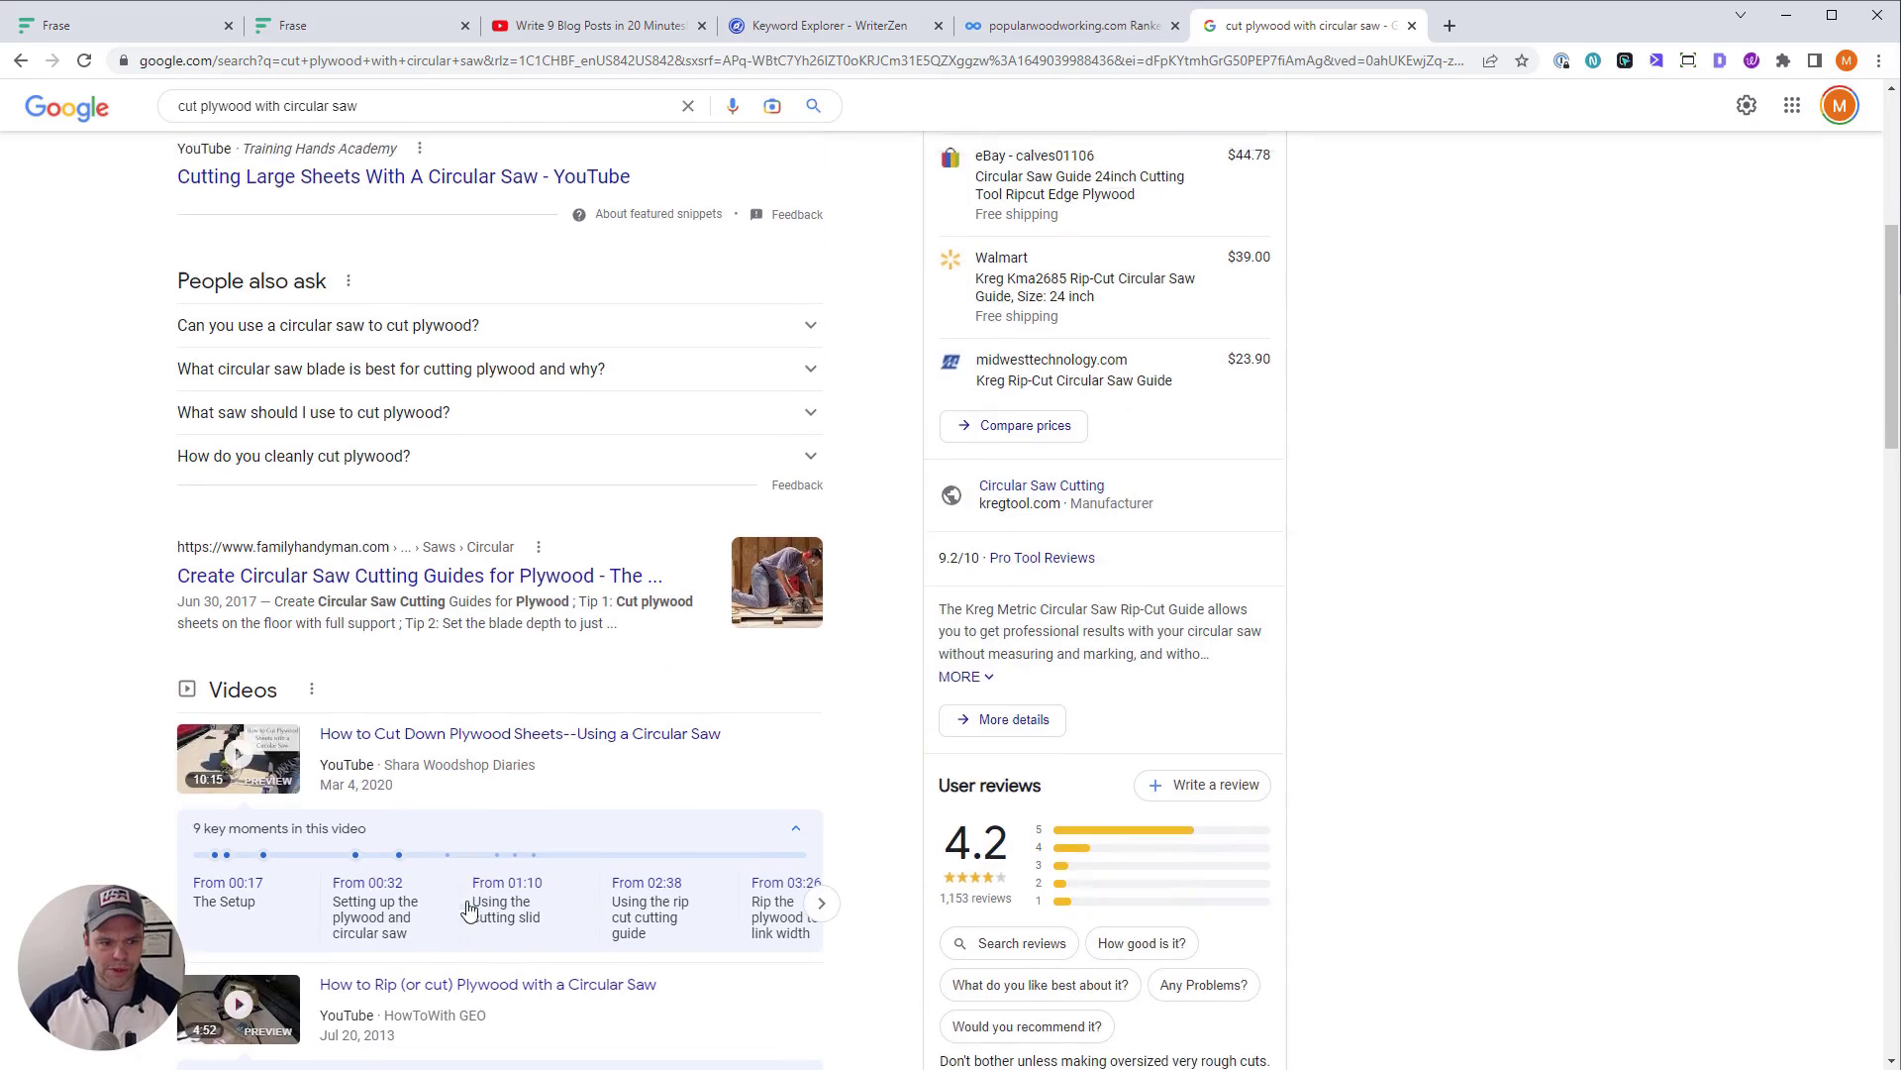
left_click_drag(176, 557, 595, 554)
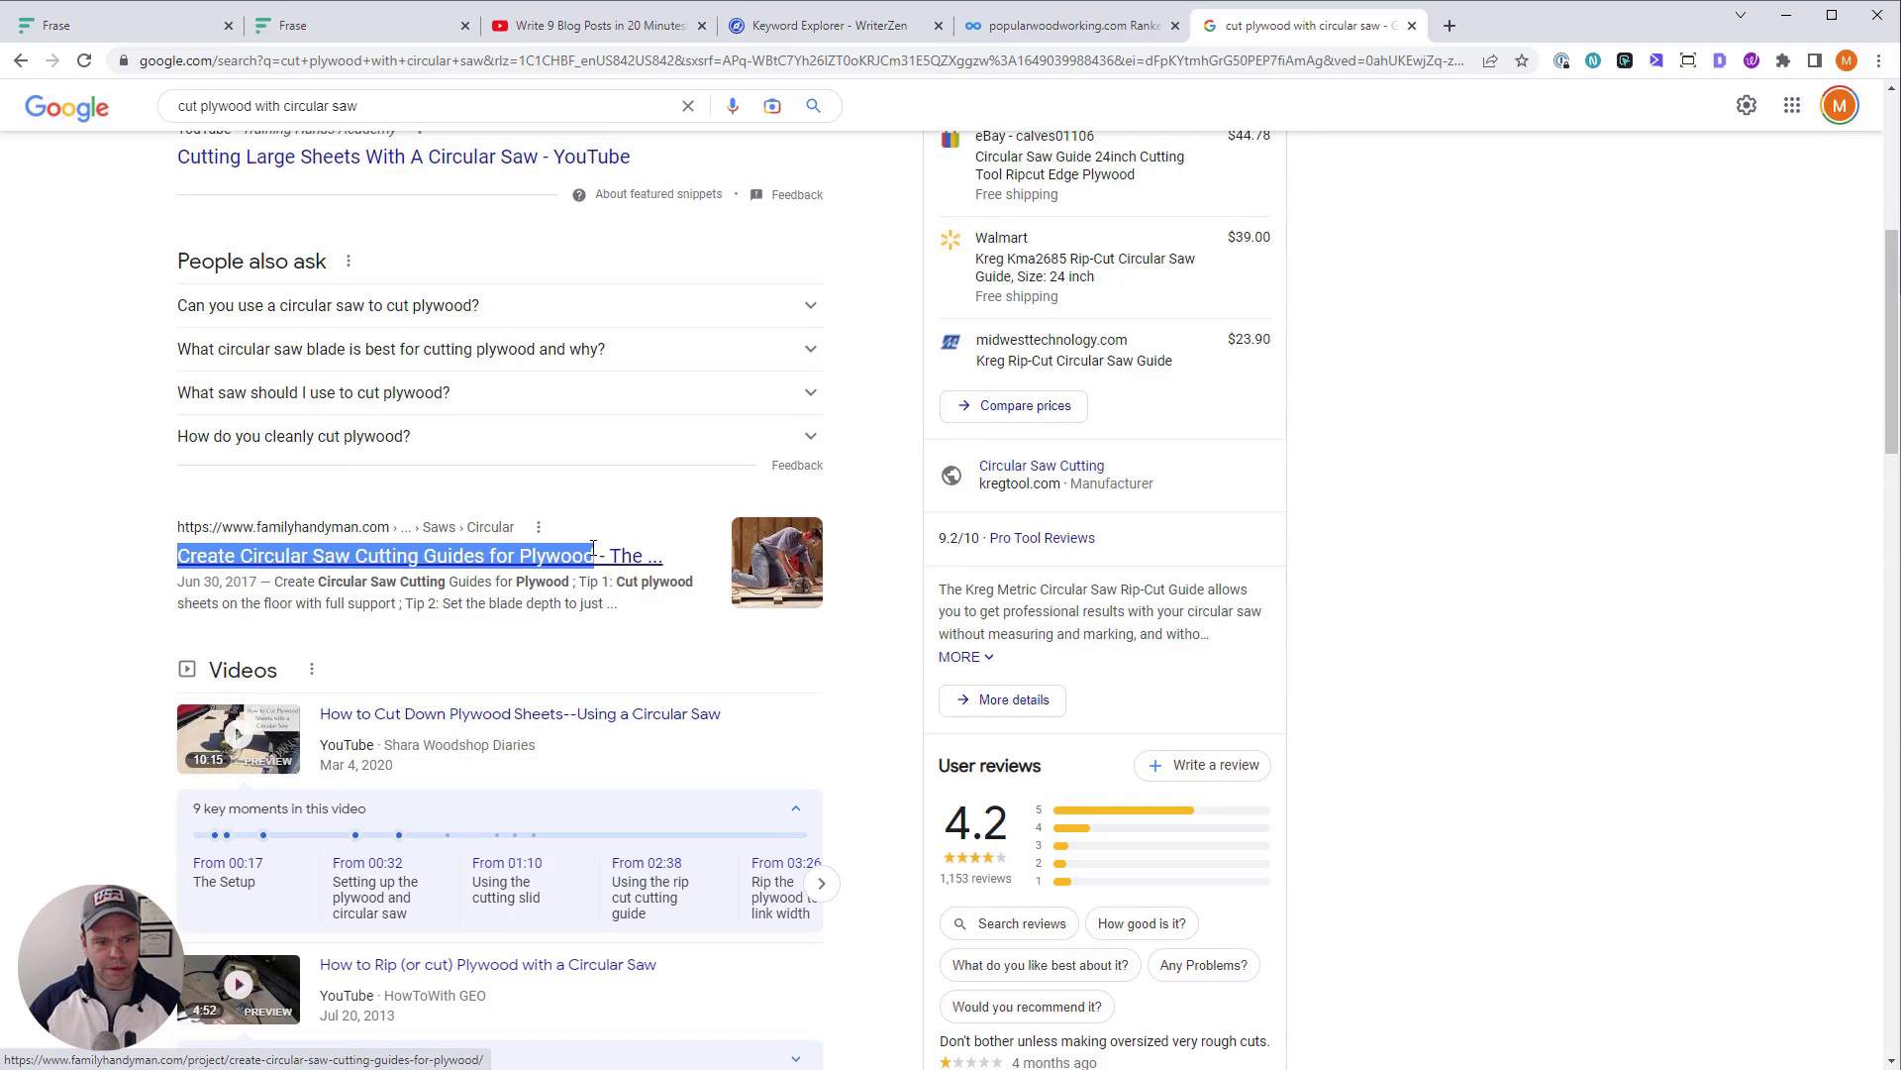
scroll(117, 815, "down", 4)
scroll(117, 815, "down", 2)
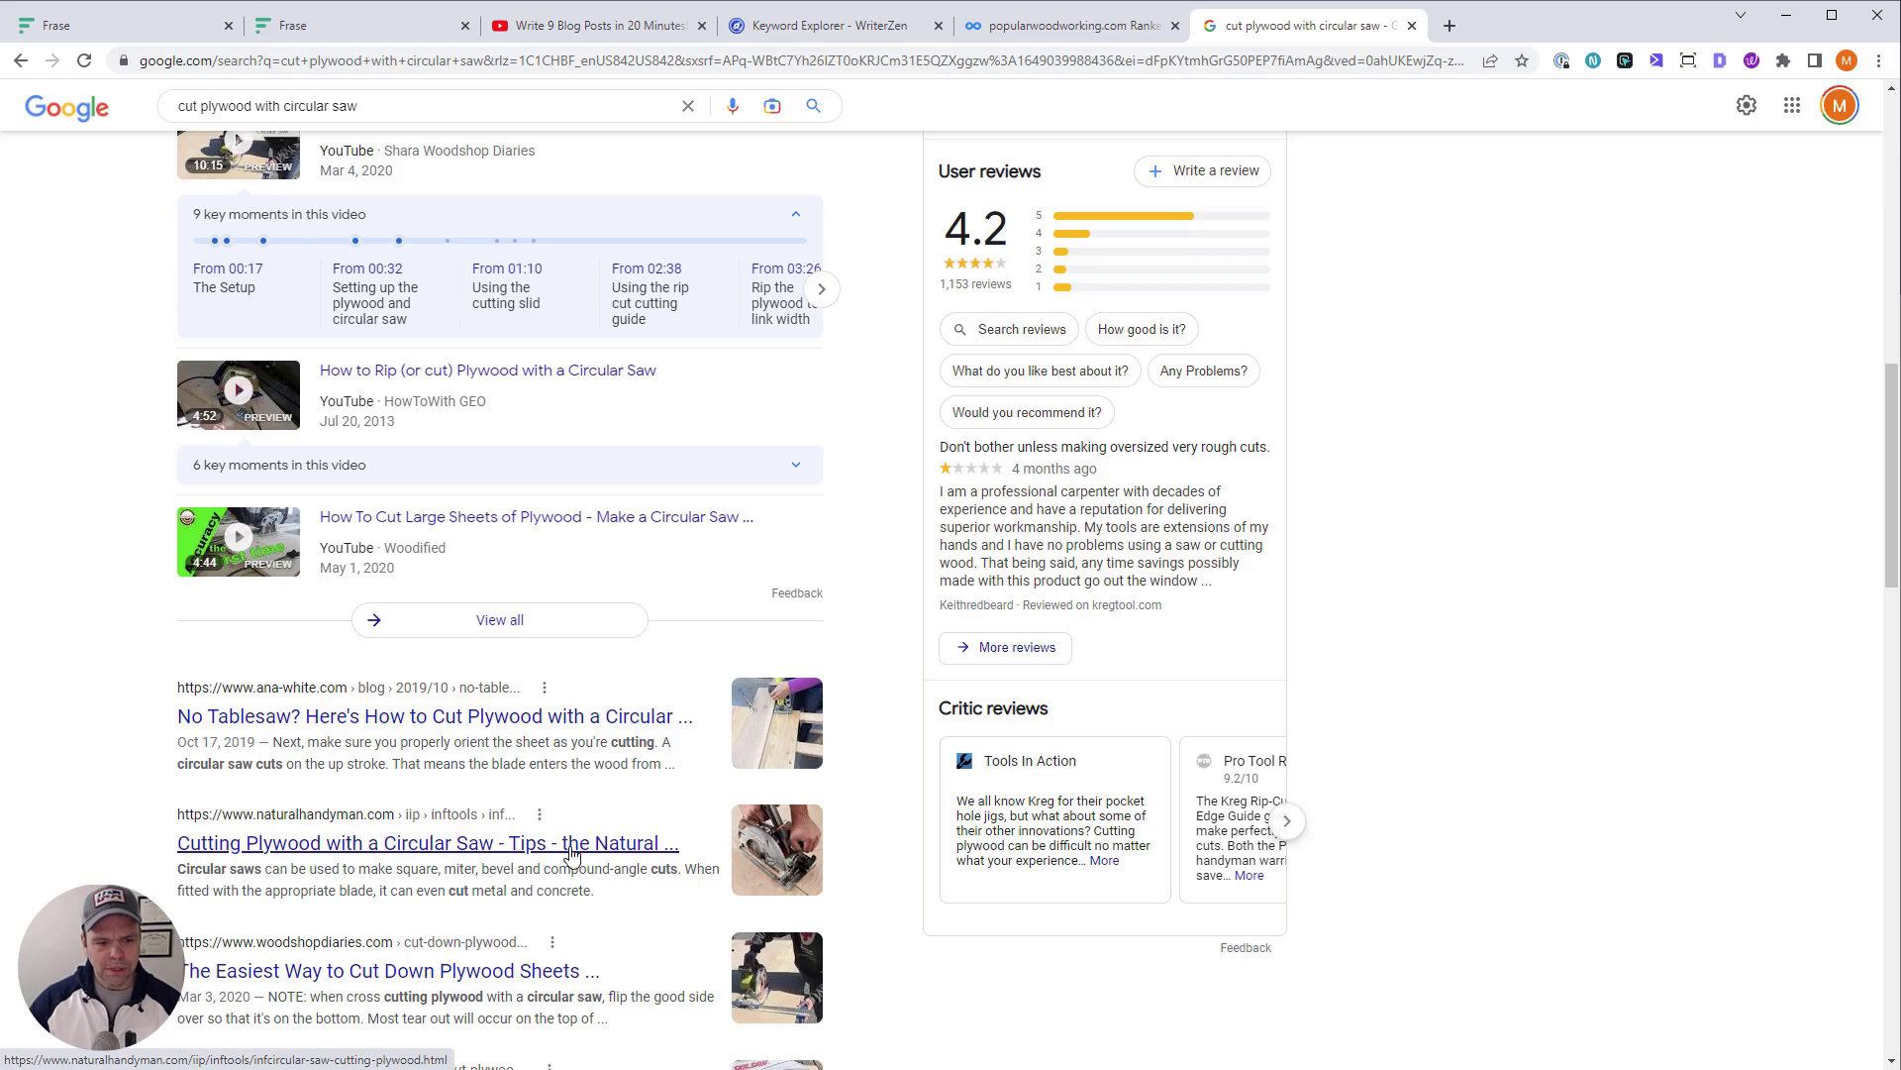
scroll(317, 854, "down", 2)
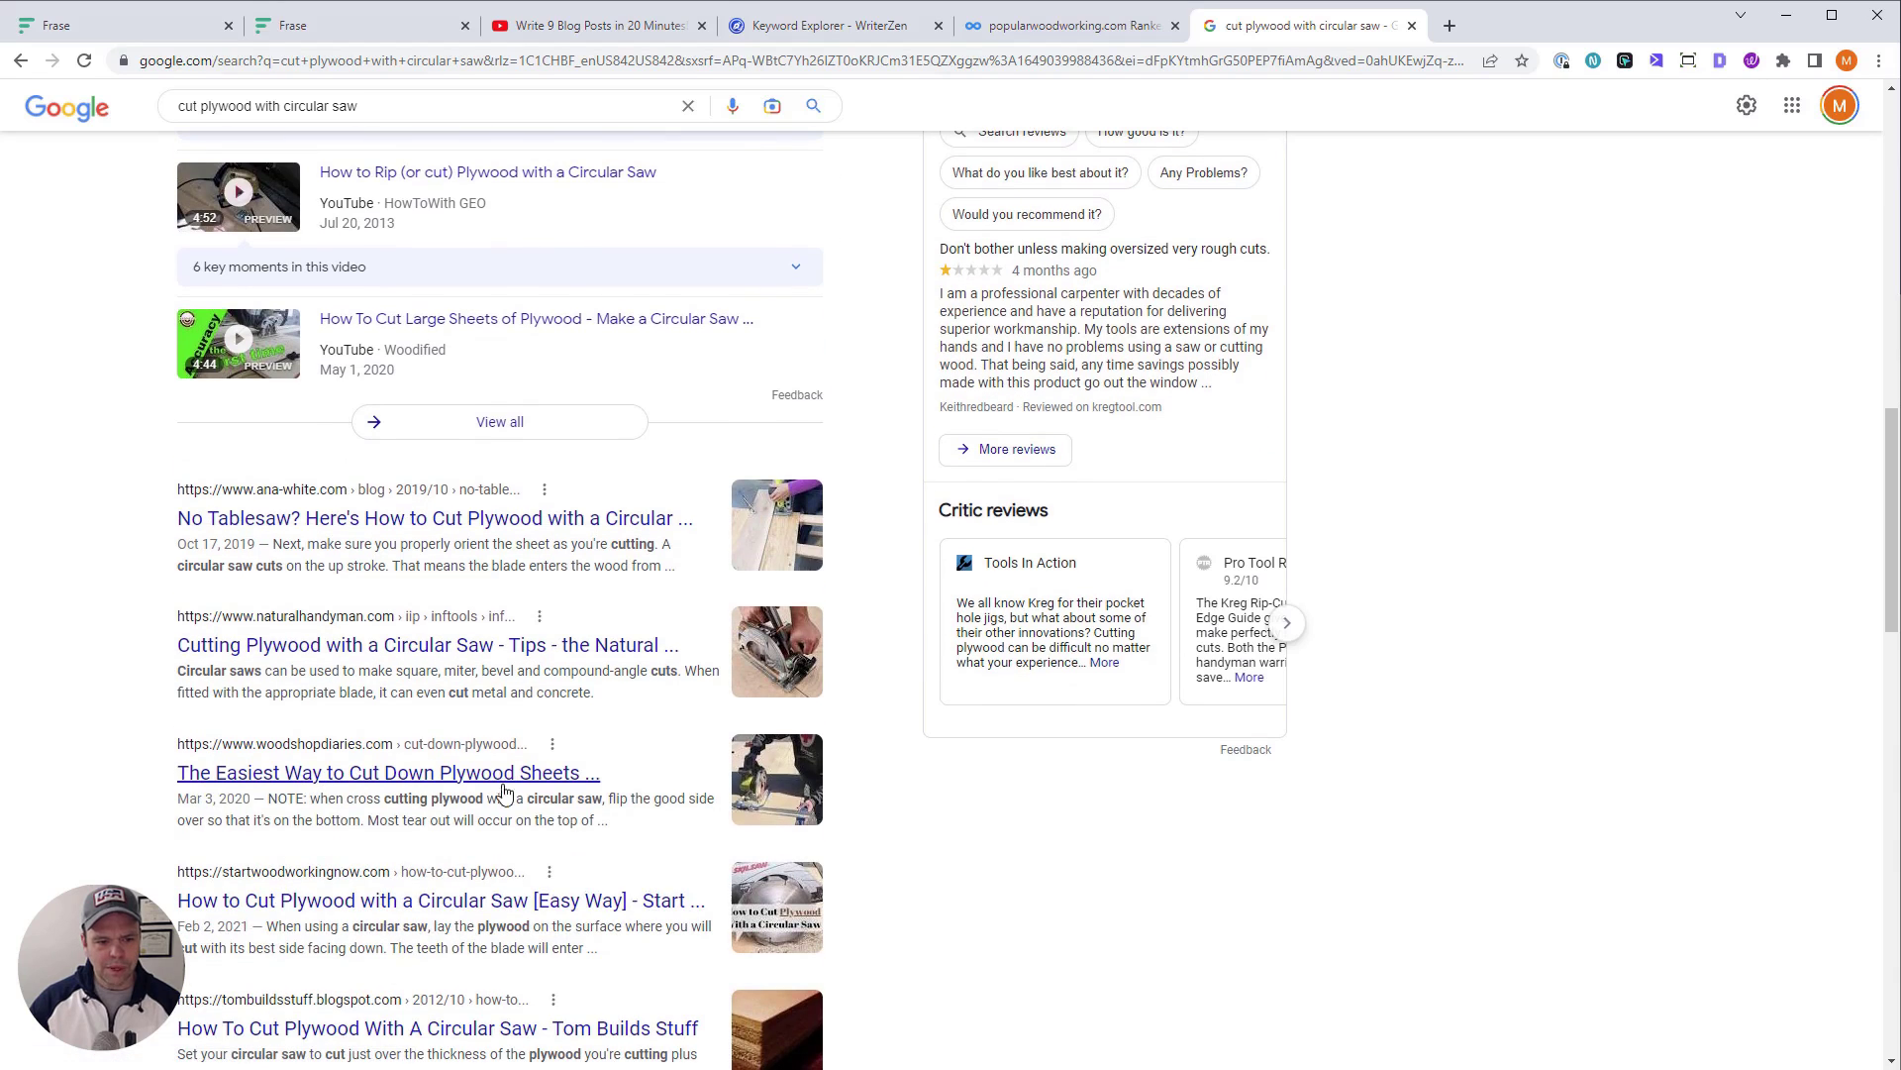
scroll(555, 797, "down", 2)
scroll(475, 881, "down", 6)
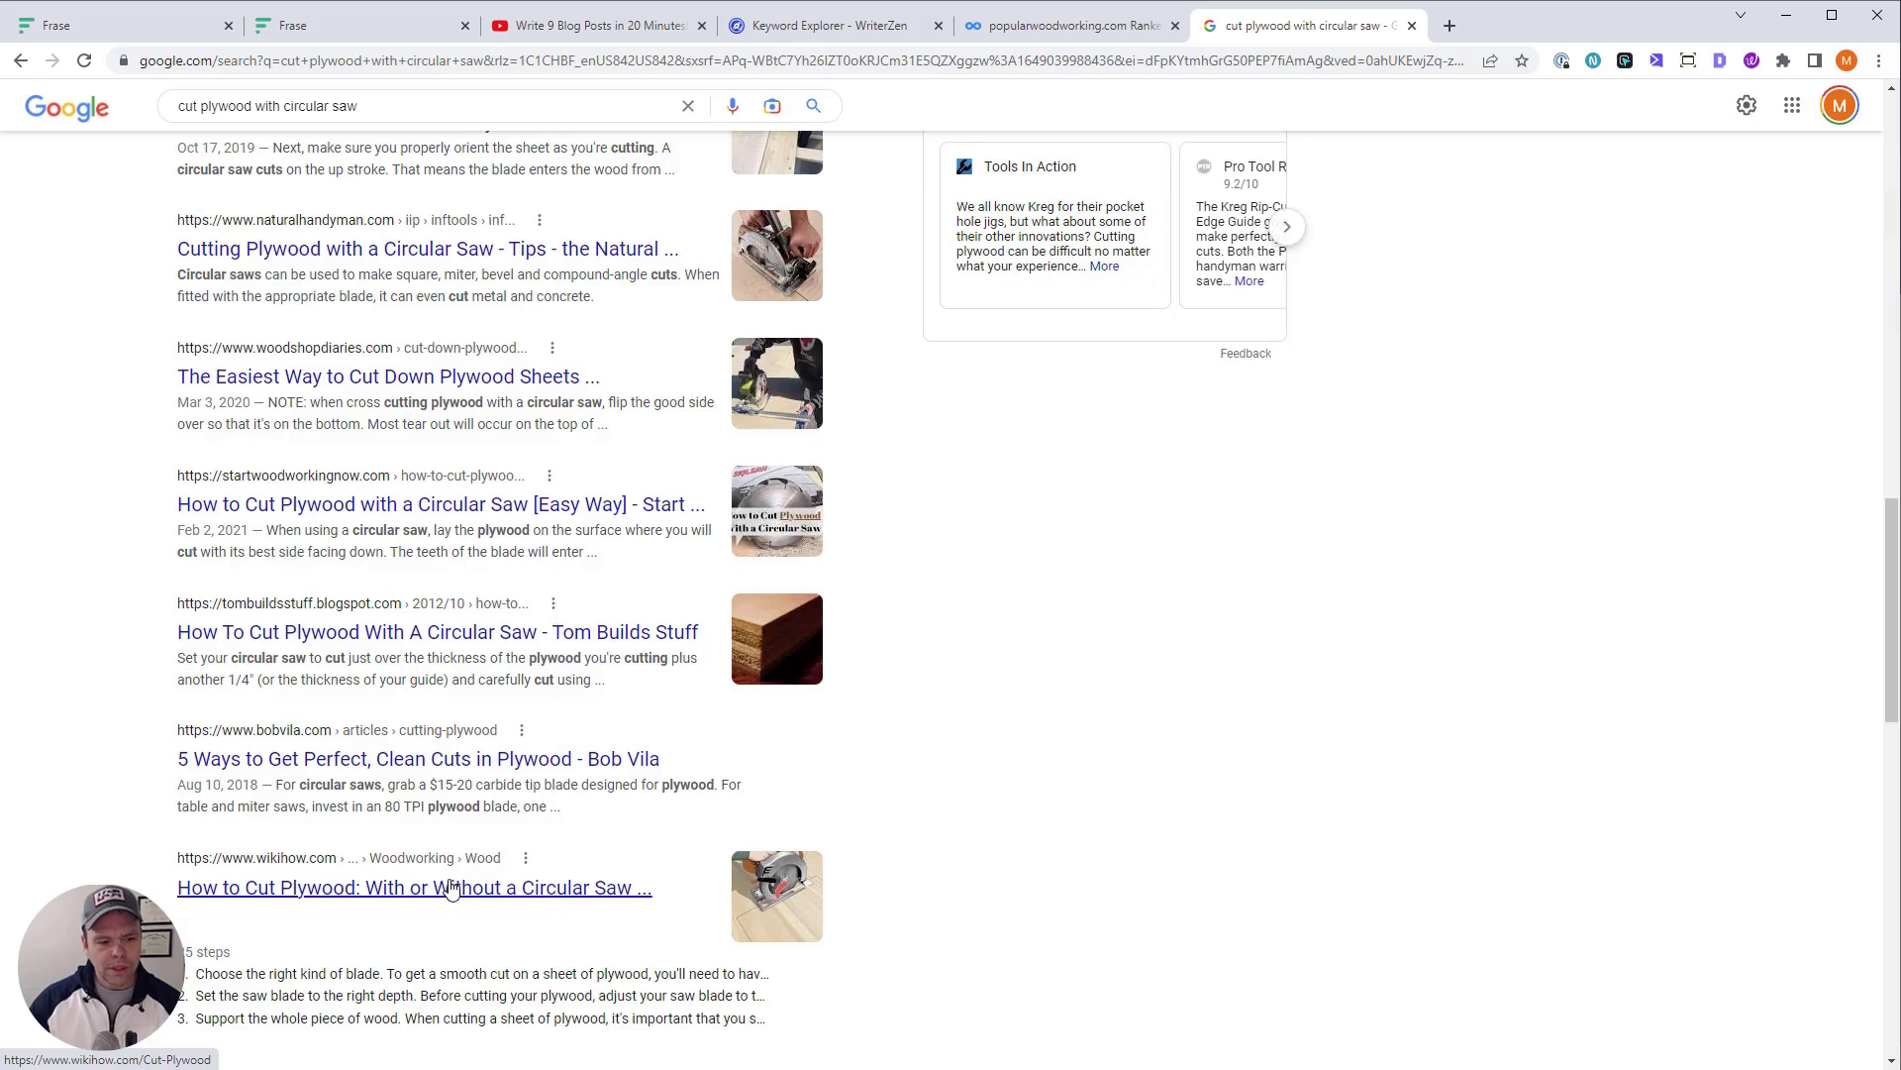
scroll(482, 899, "up", 4)
scroll(482, 900, "up", 2)
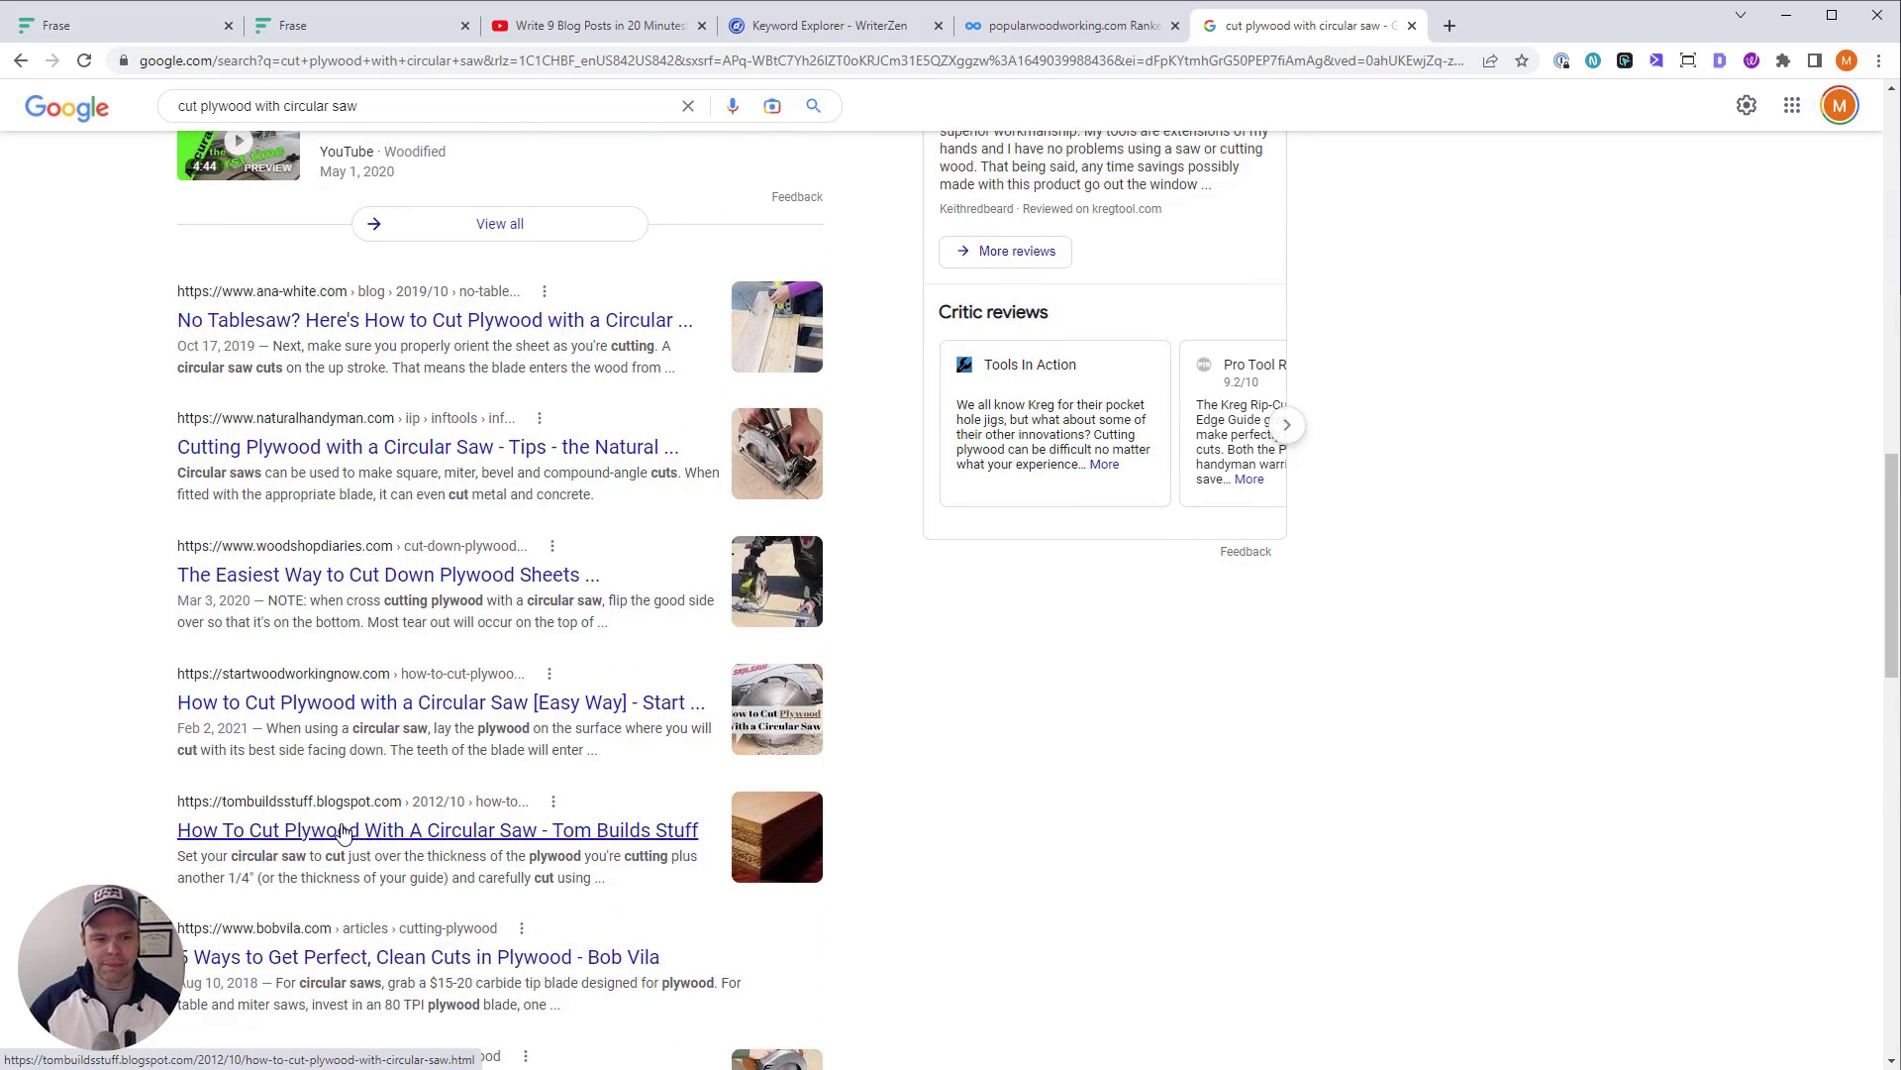
scroll(341, 842, "up", 15)
Paste the copied query 'cut plywood with circular saw' as a new Frase document's target search query
triple_click(440, 113)
key("ctrl+c")
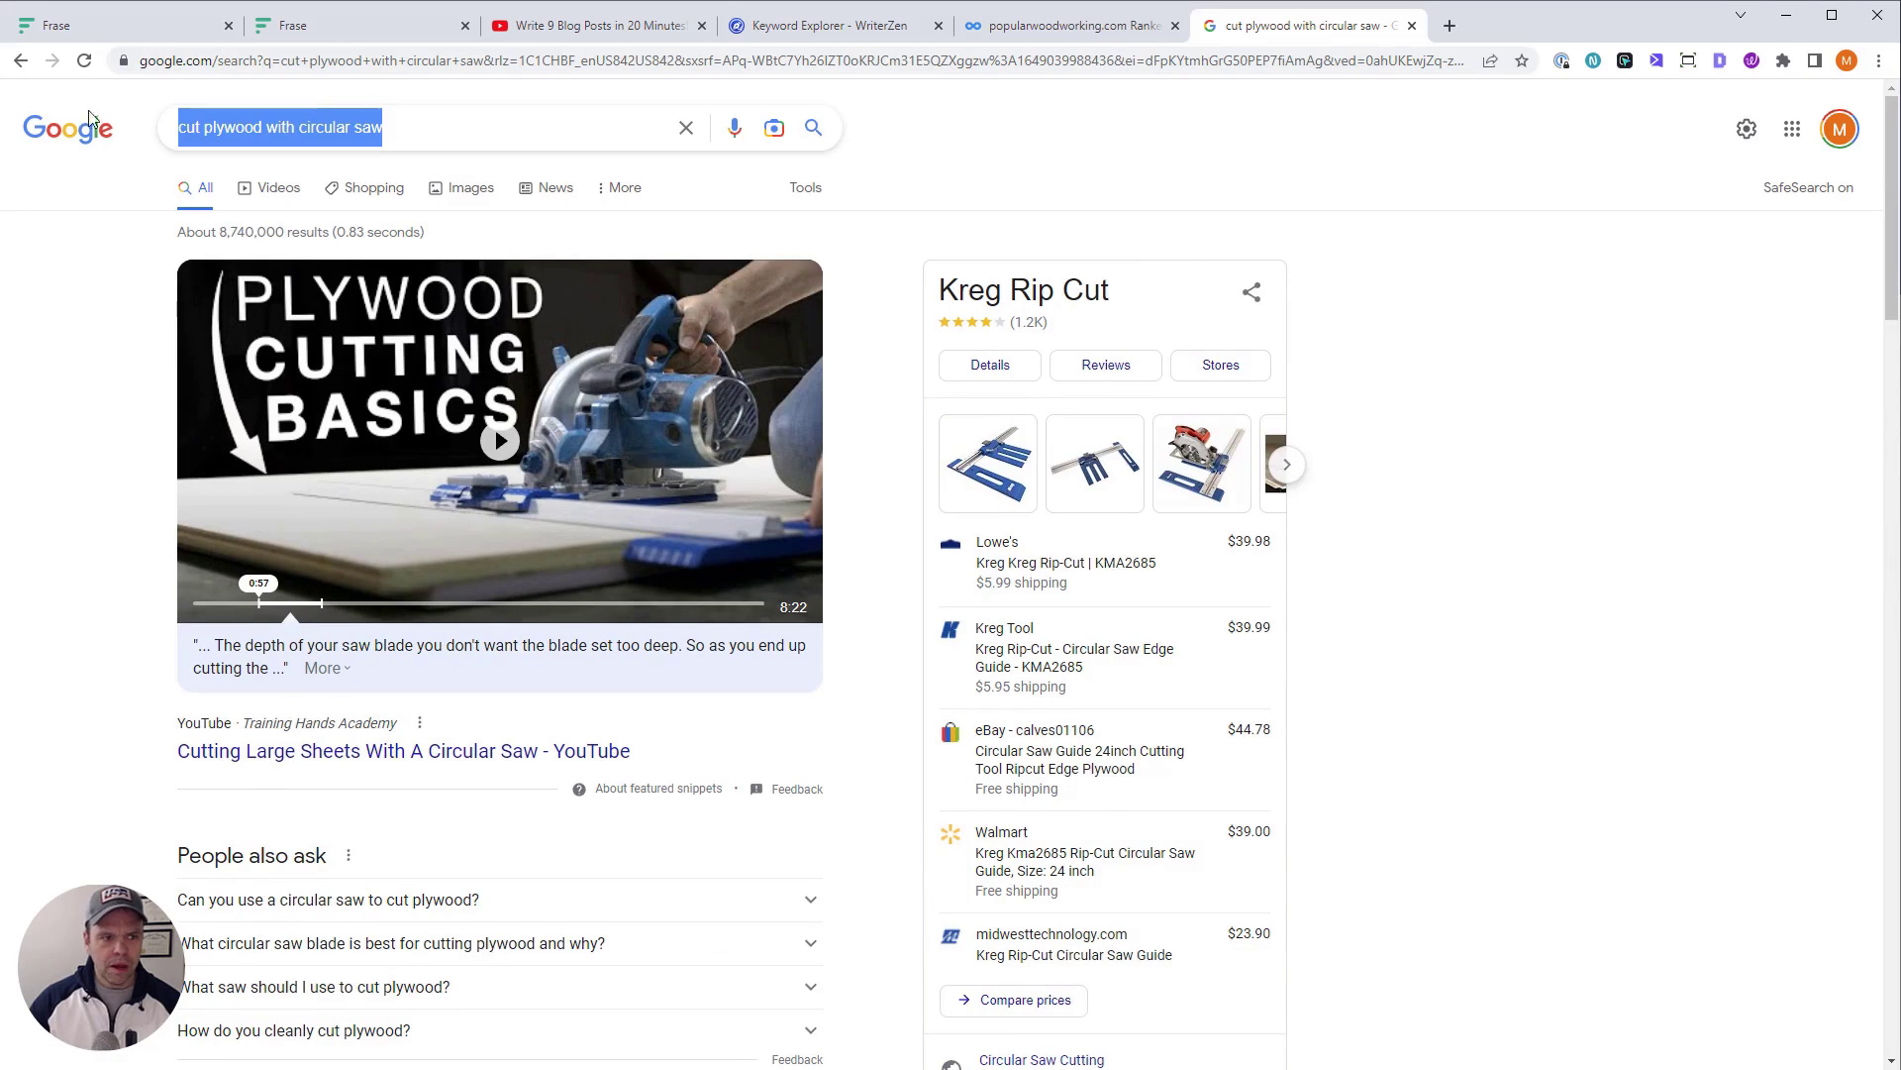
left_click(142, 31)
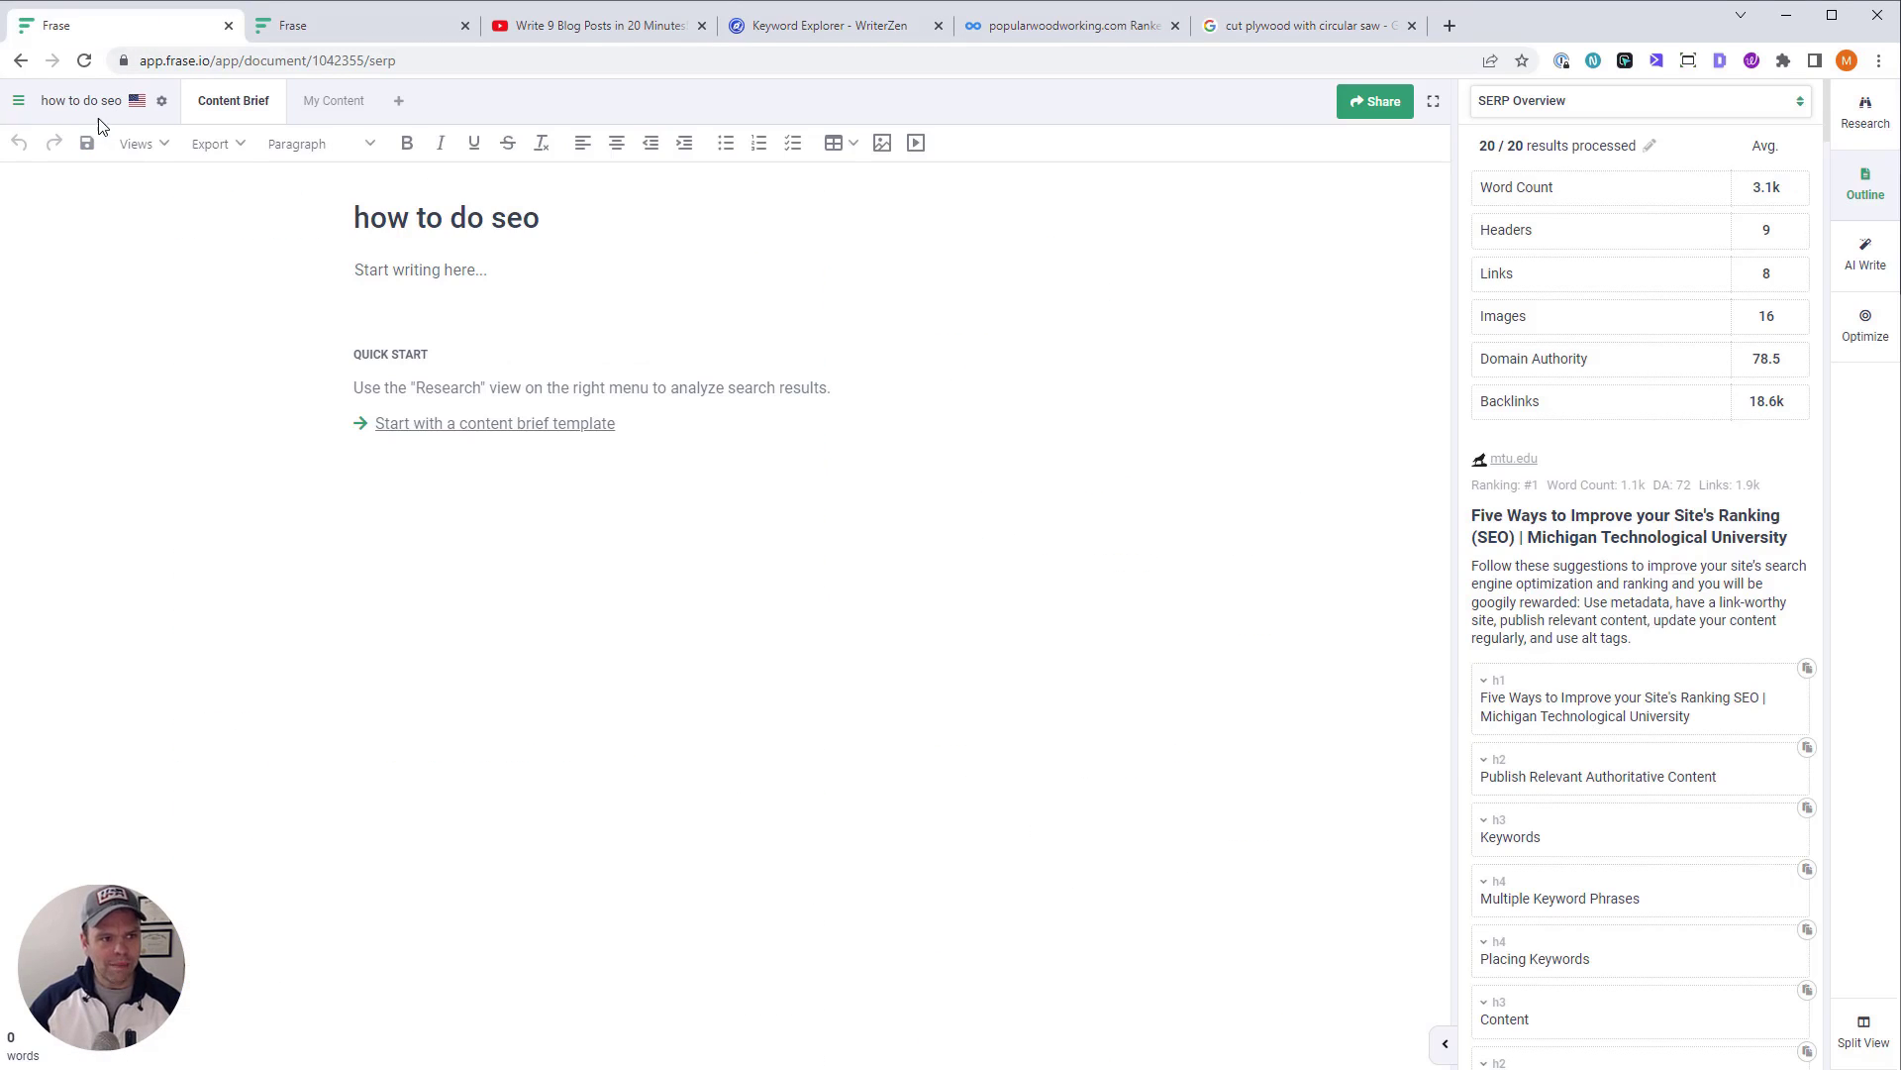
left_click(19, 100)
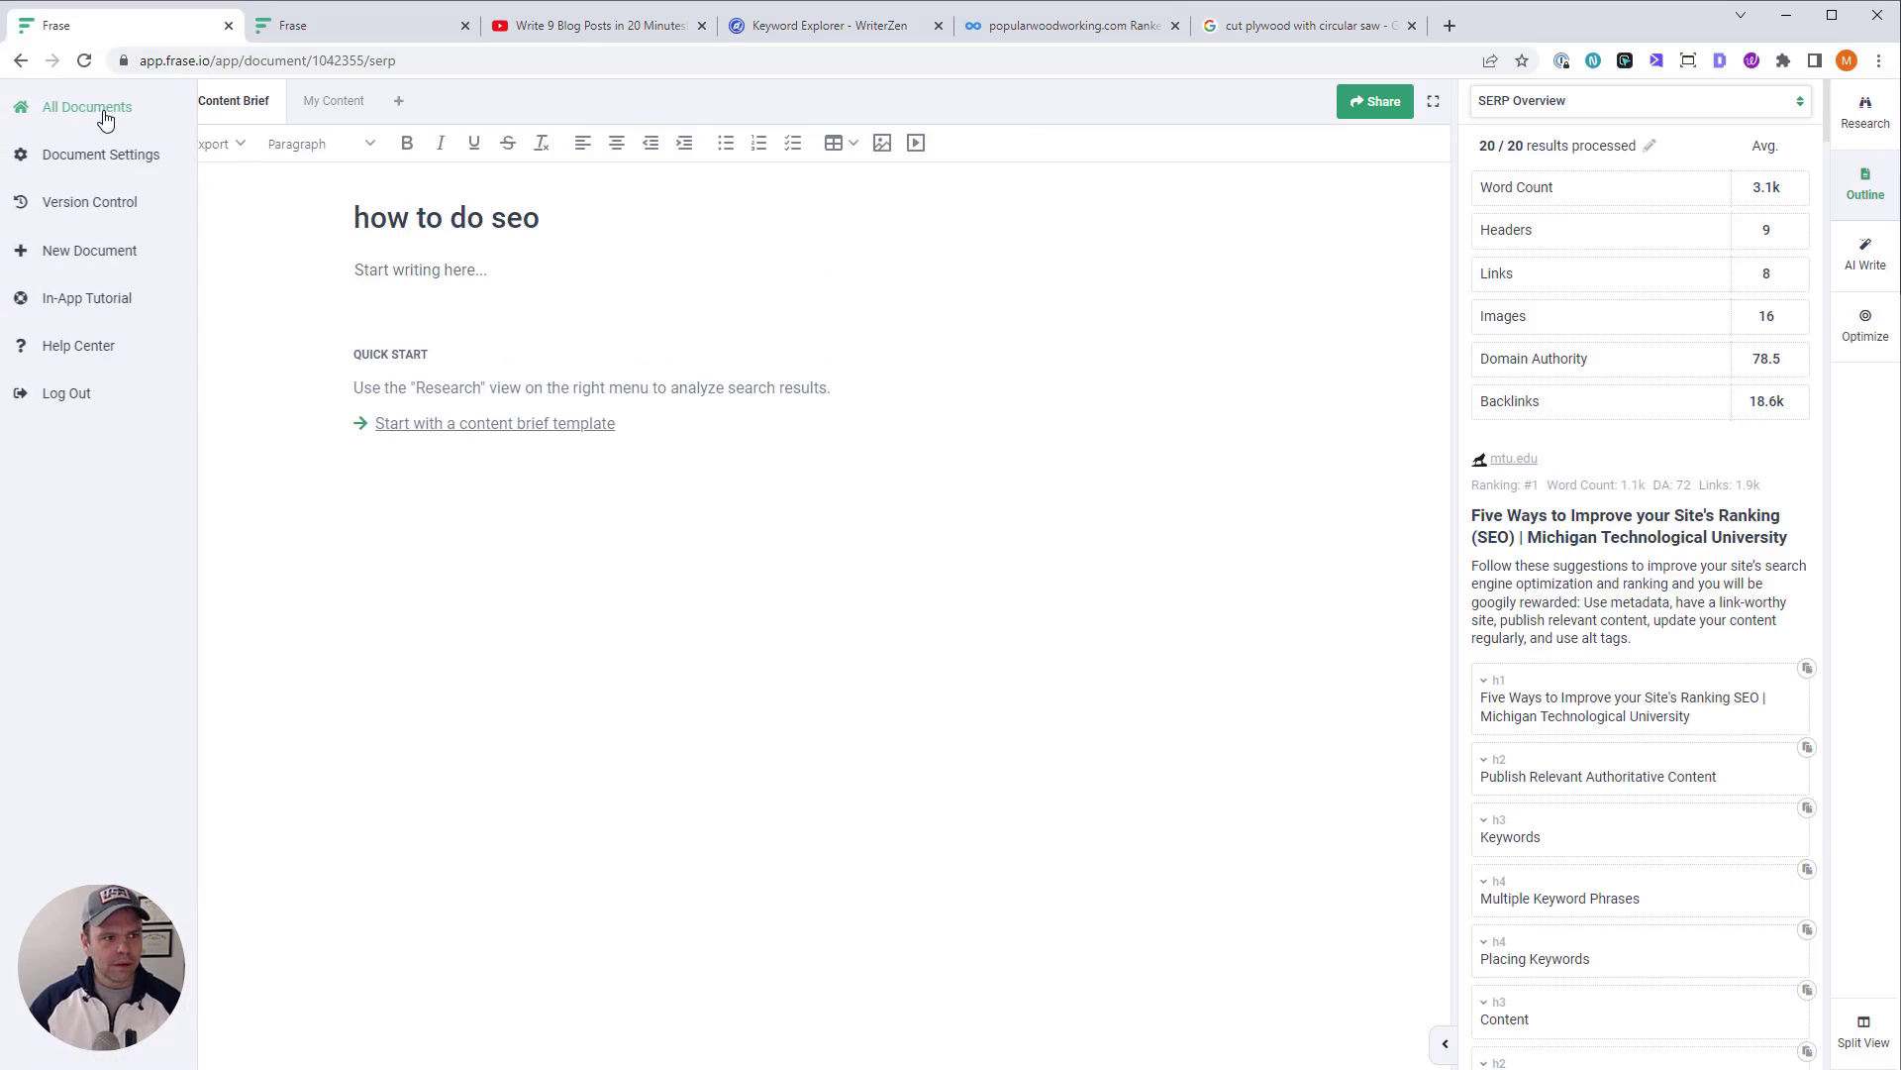
left_click(89, 249)
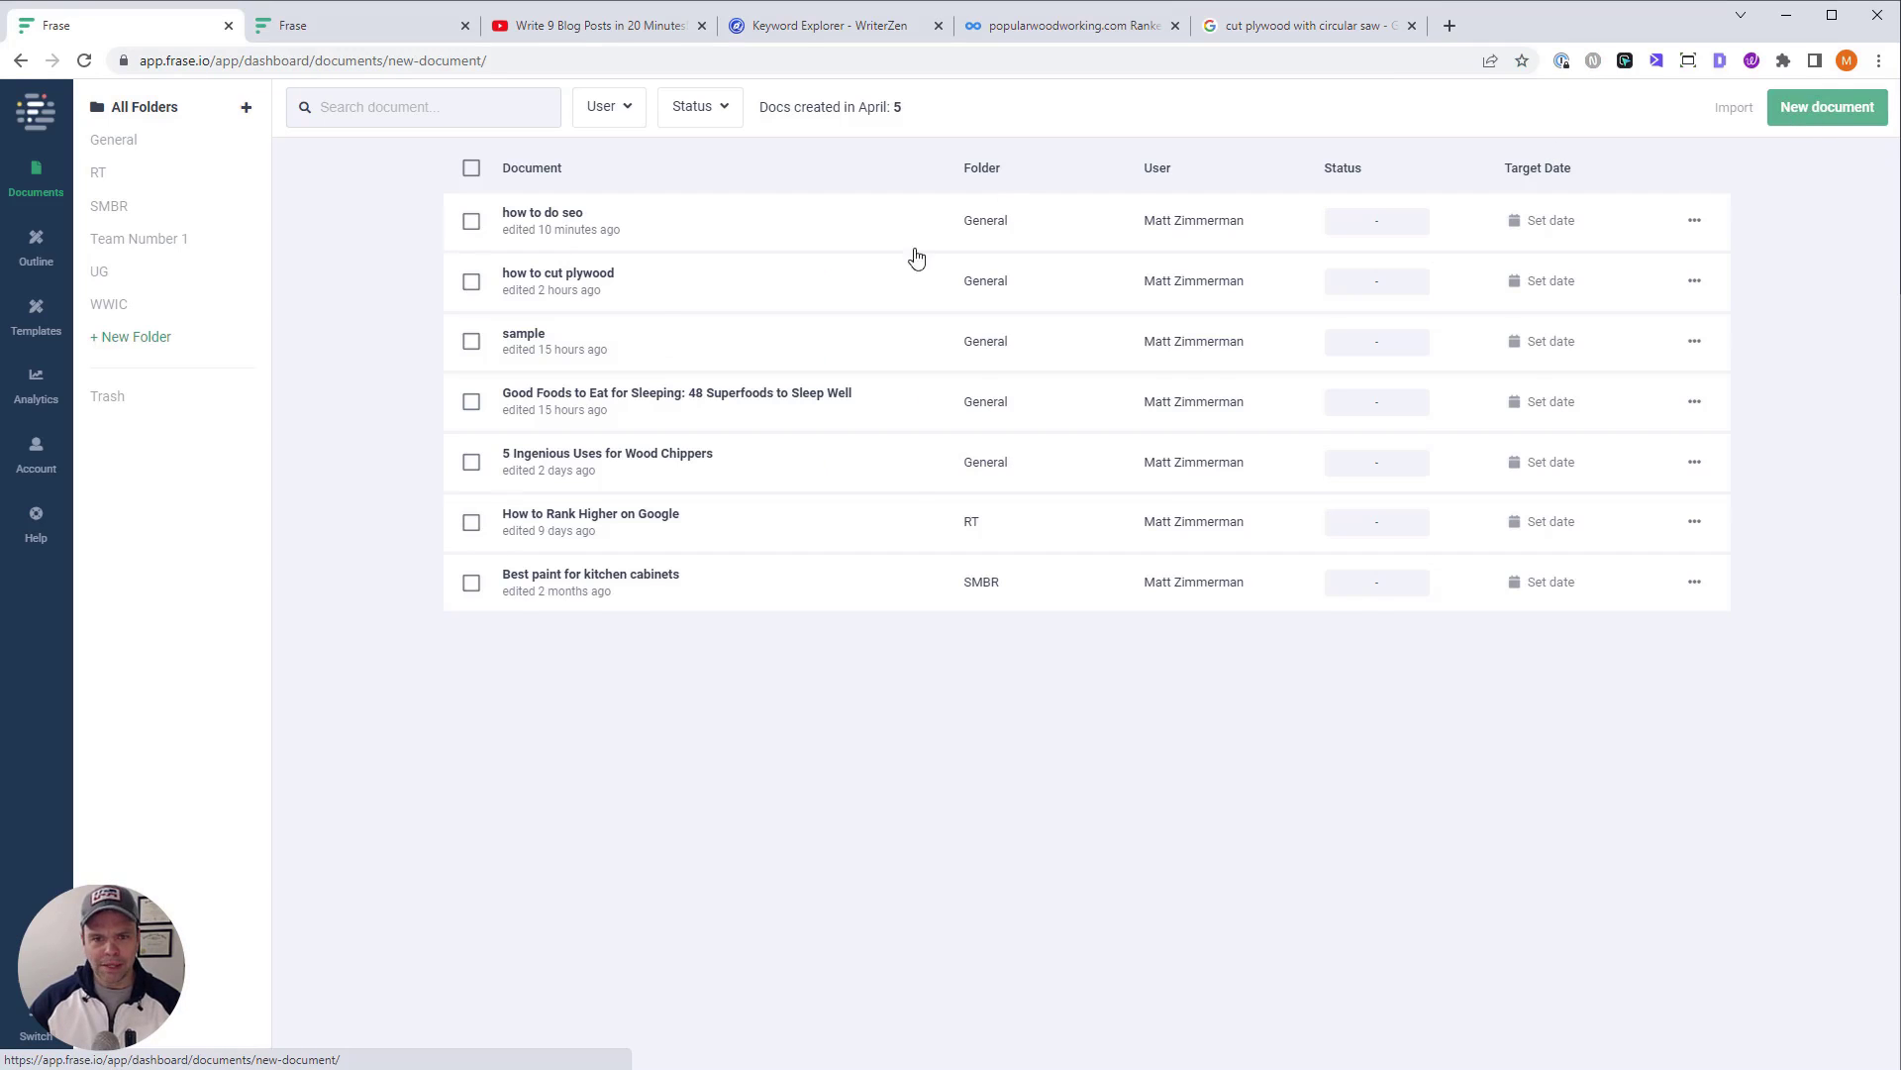
key("ctrl+v")
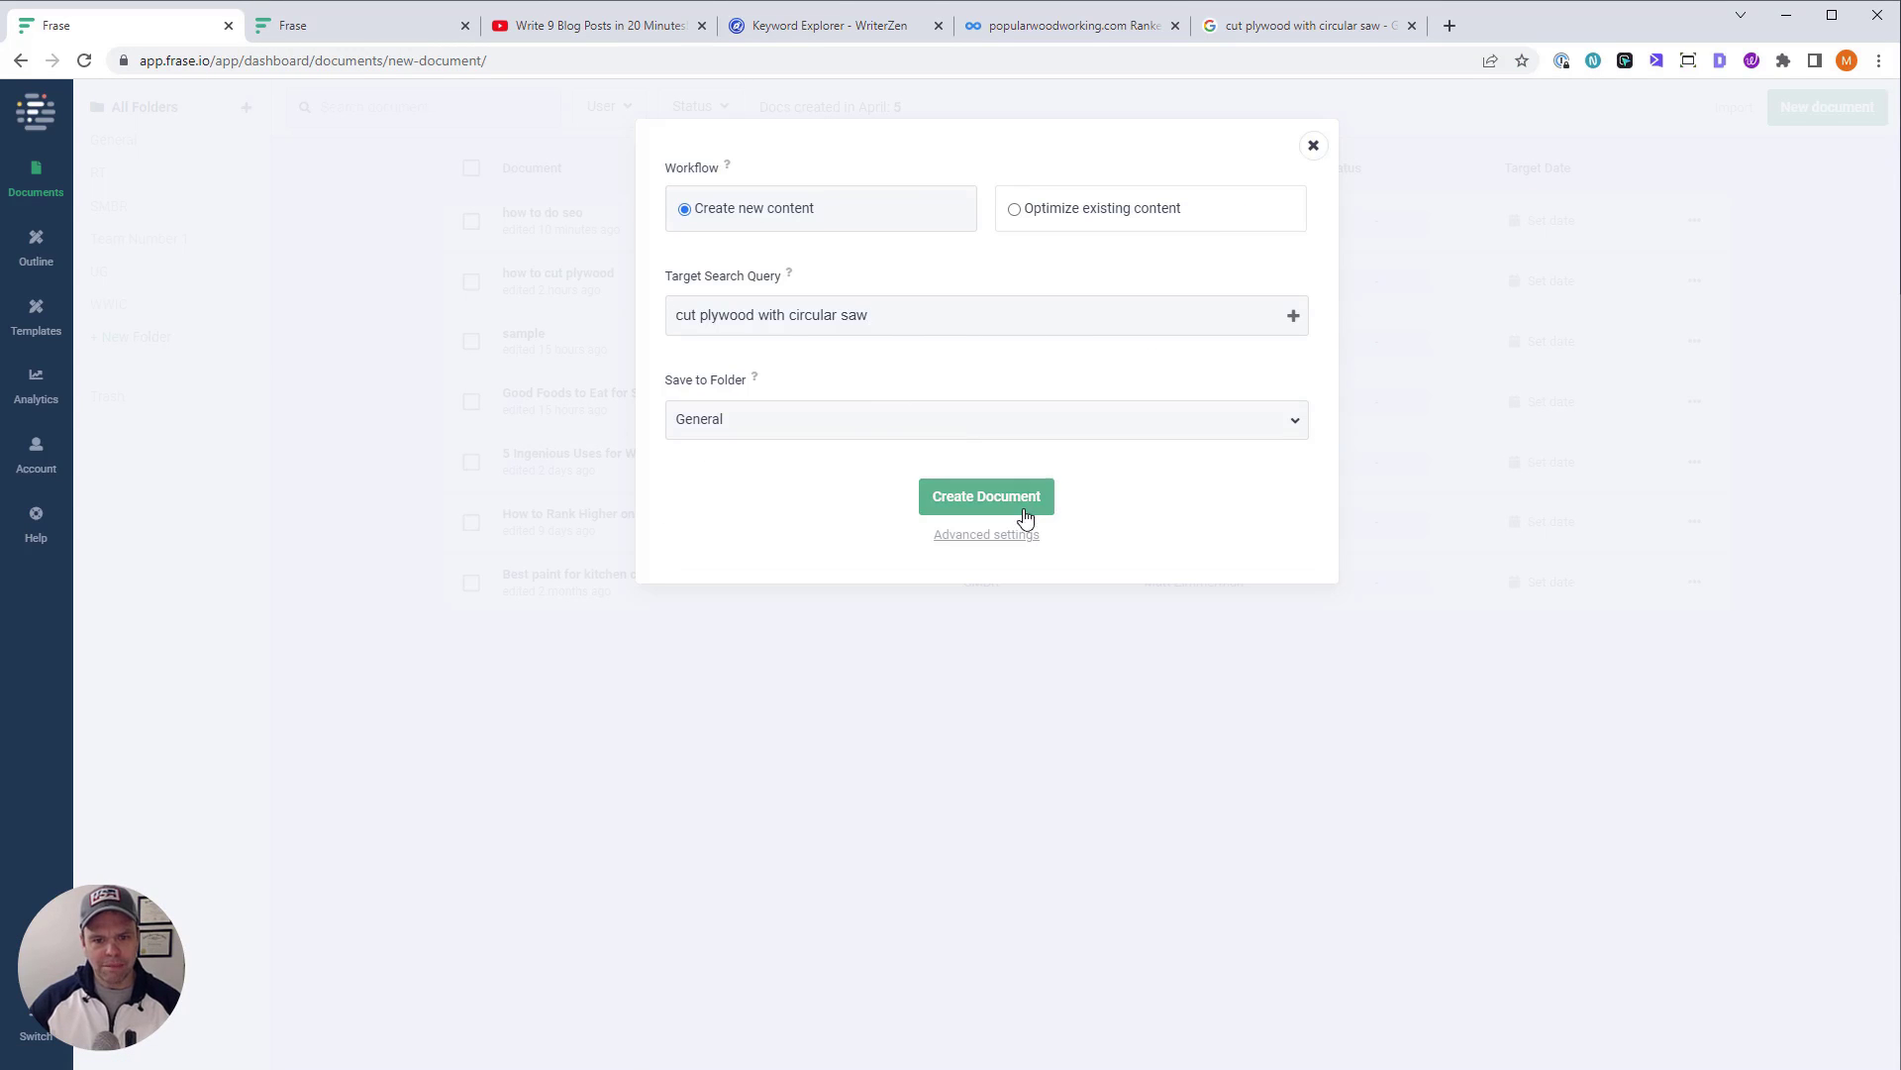
Create the 'cut plywood with circular saw' document and return to its SERP Overview
left_click(991, 494)
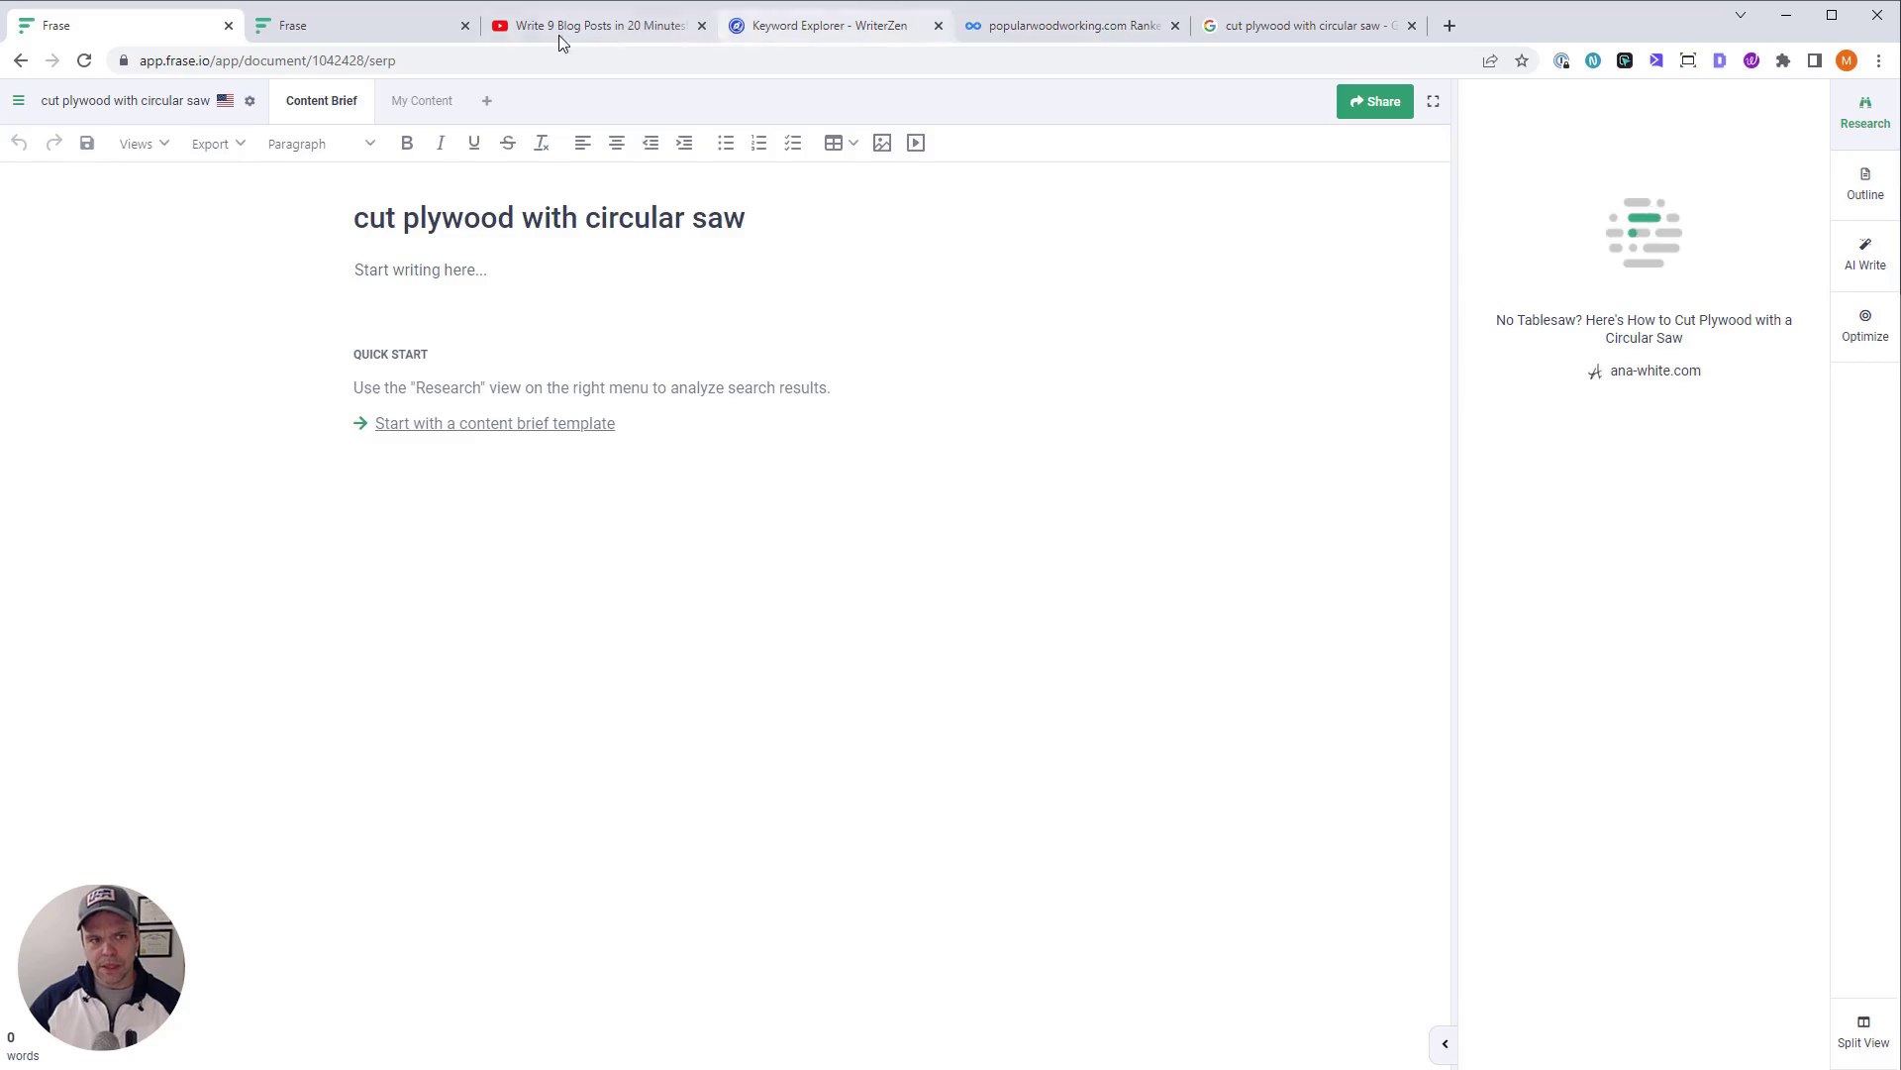
left_click(1248, 30)
scroll(570, 743, "down", 10)
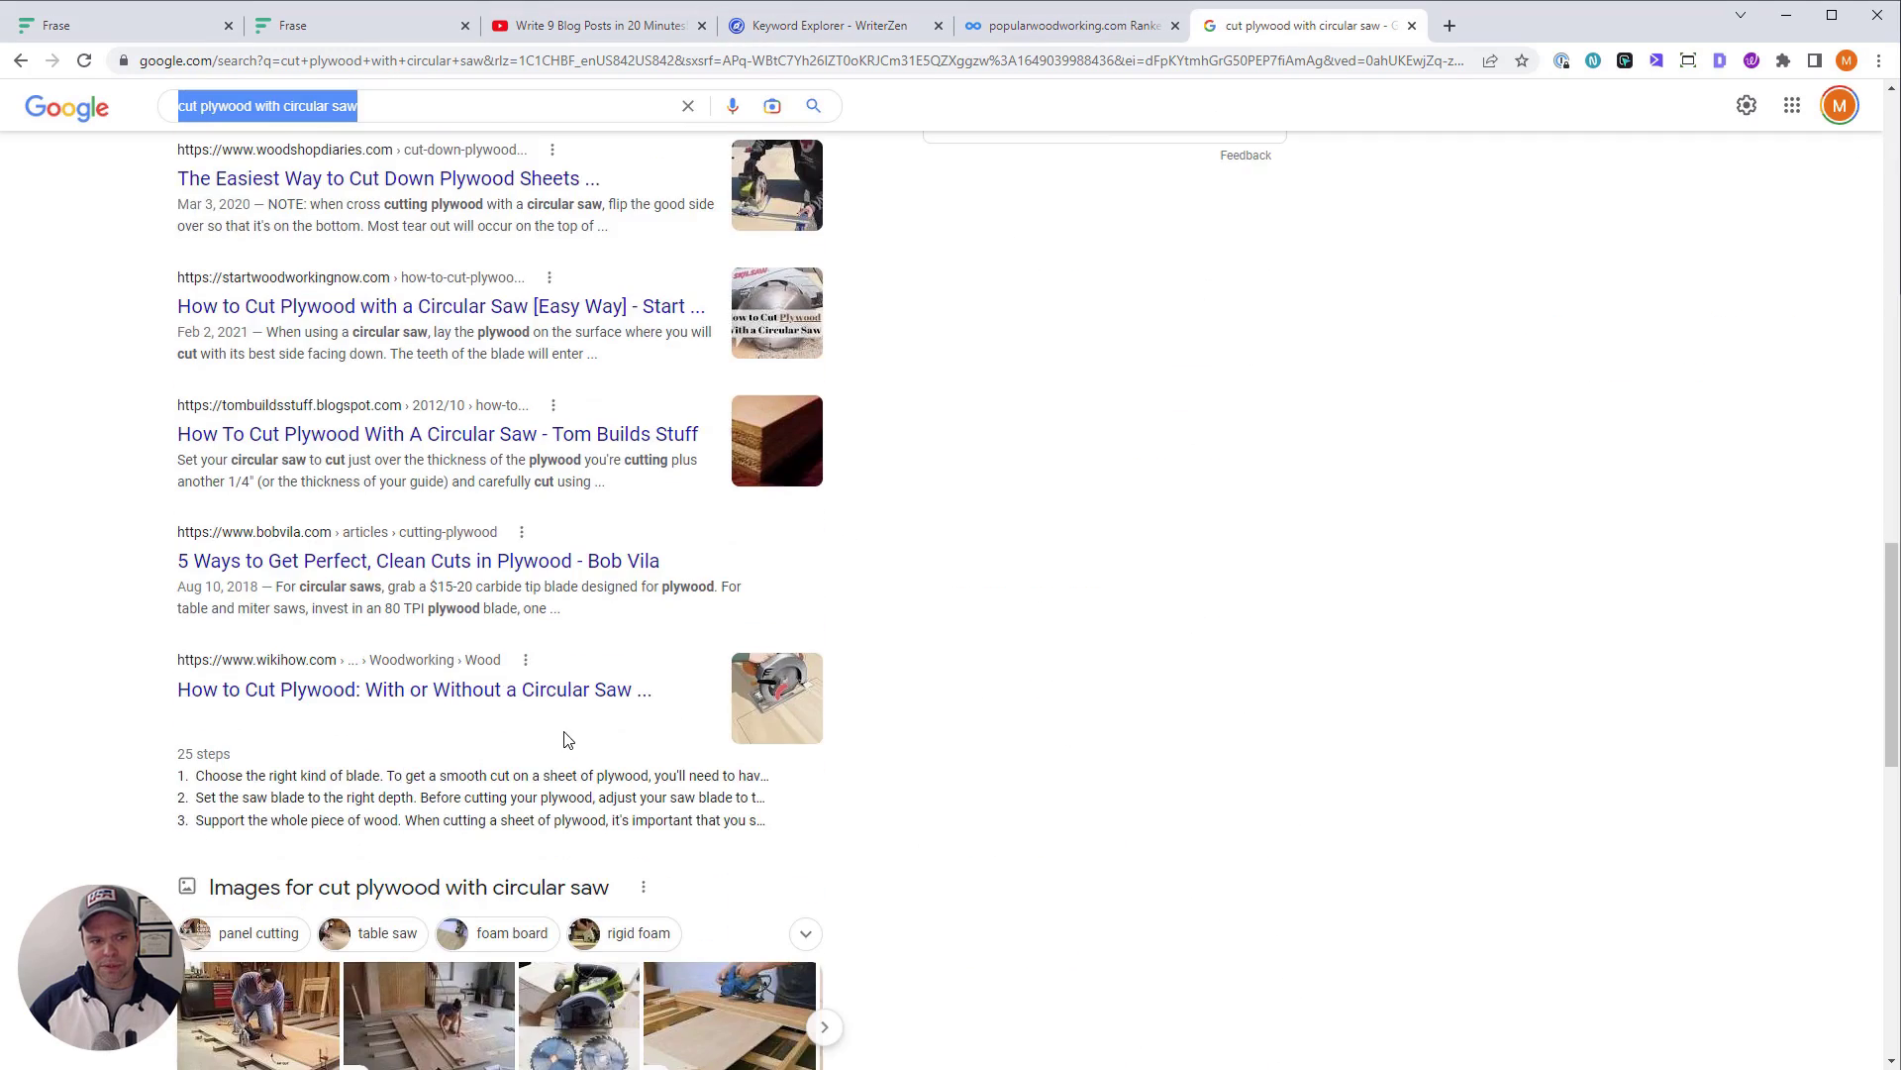
scroll(564, 745, "down", 10)
scroll(557, 756, "up", 6)
scroll(557, 755, "up", 10)
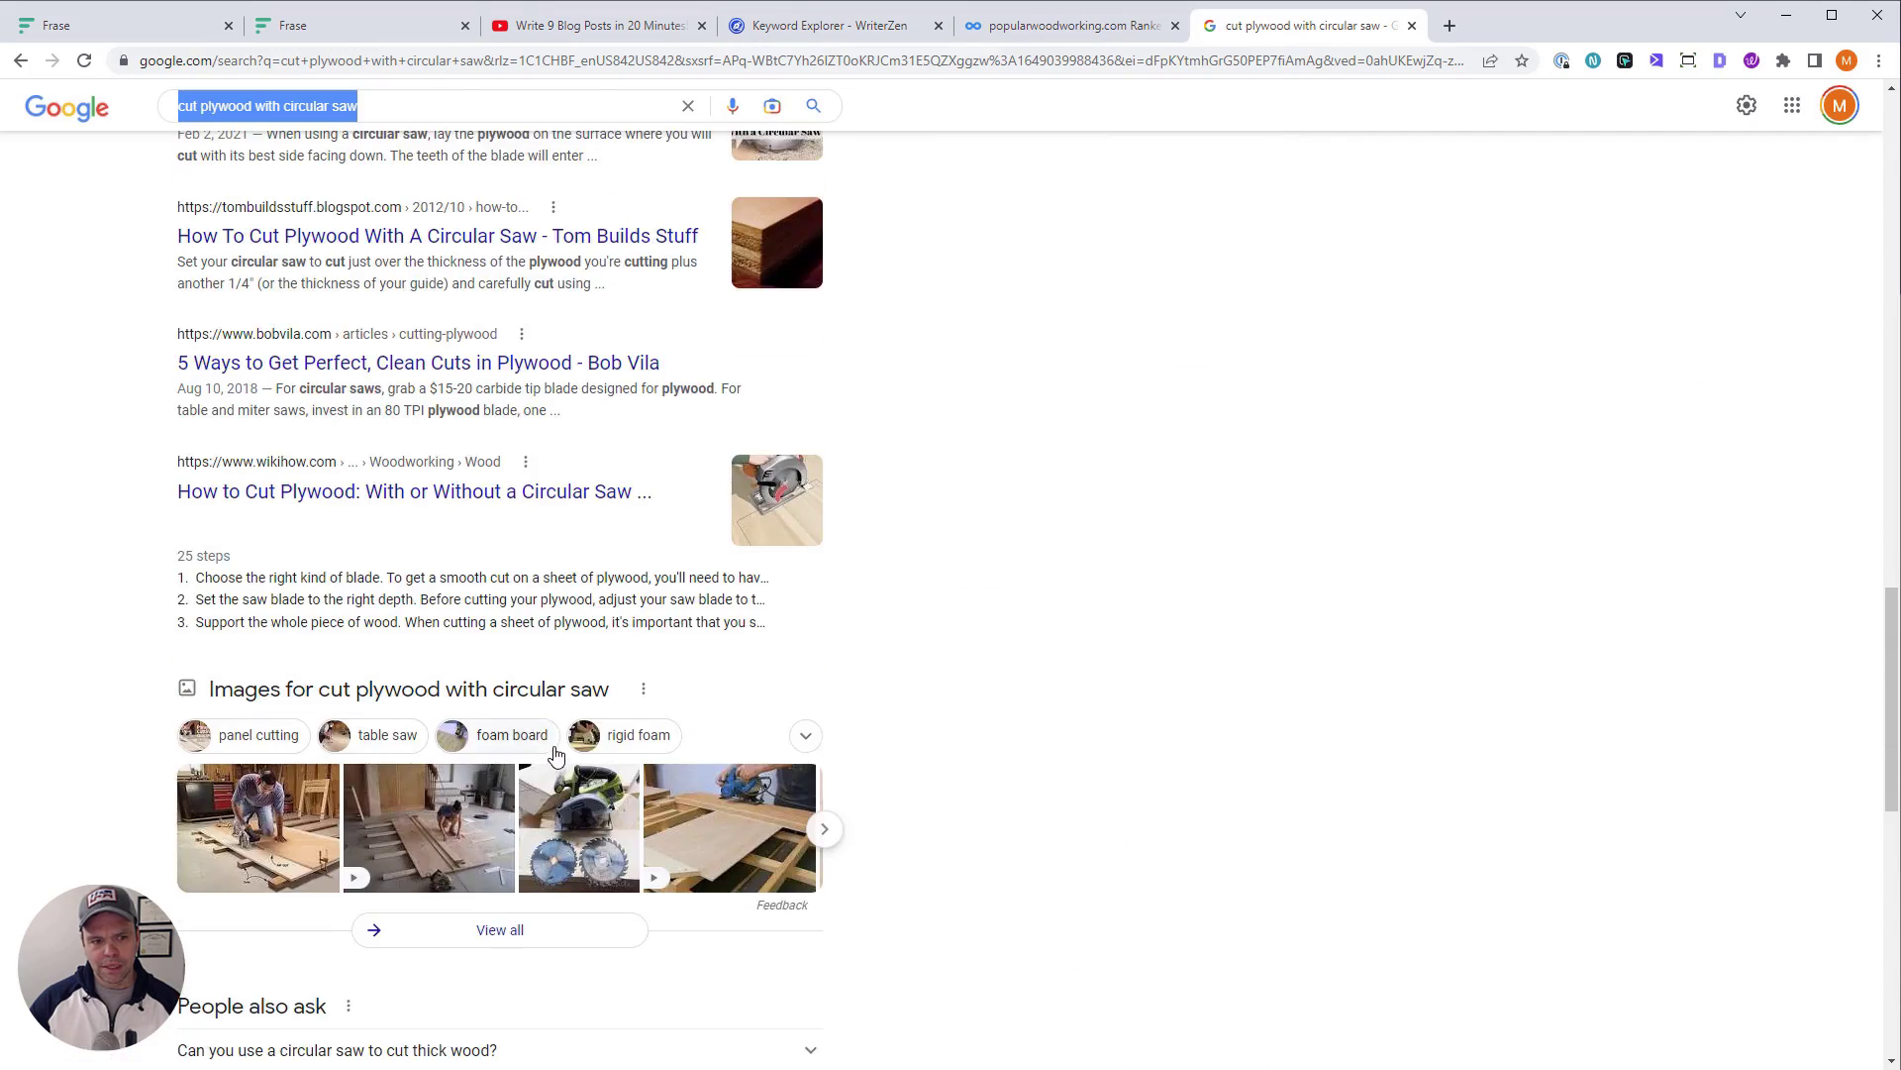
key("alt+Tab")
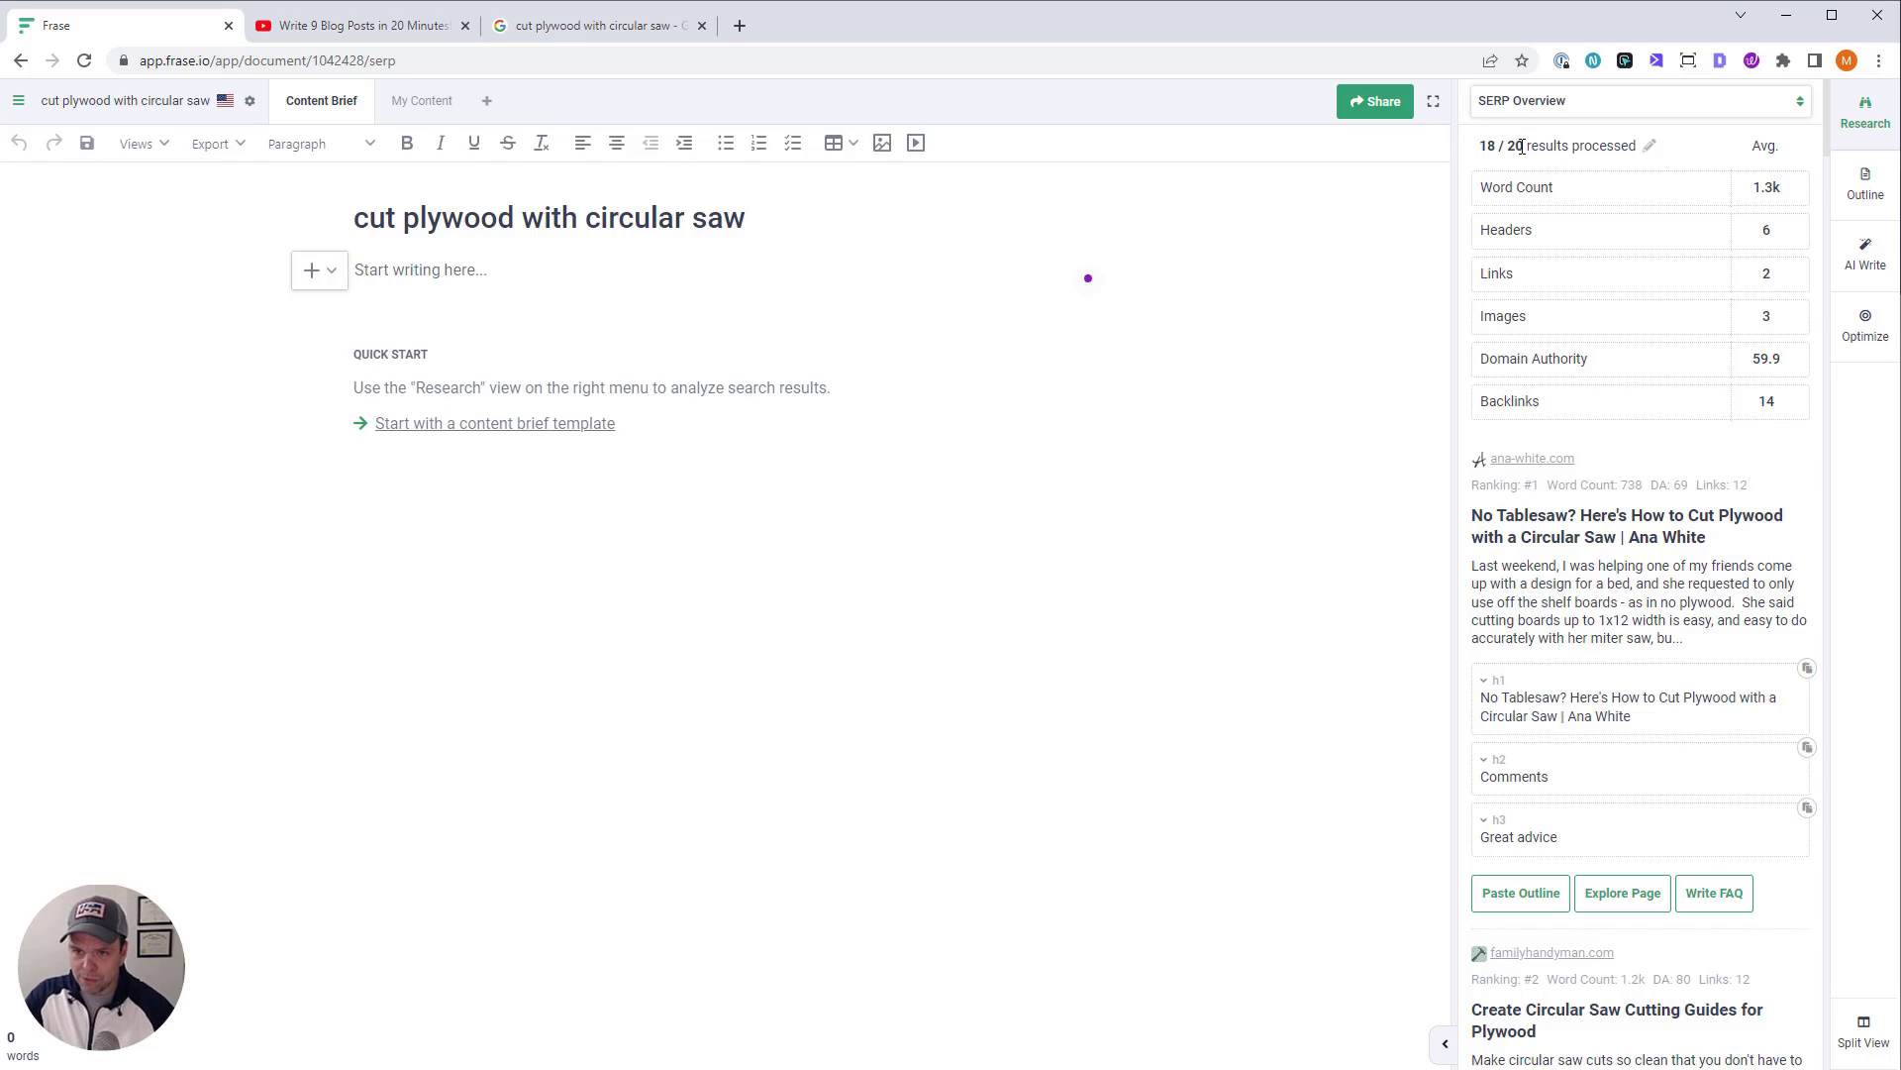
left_click(1866, 193)
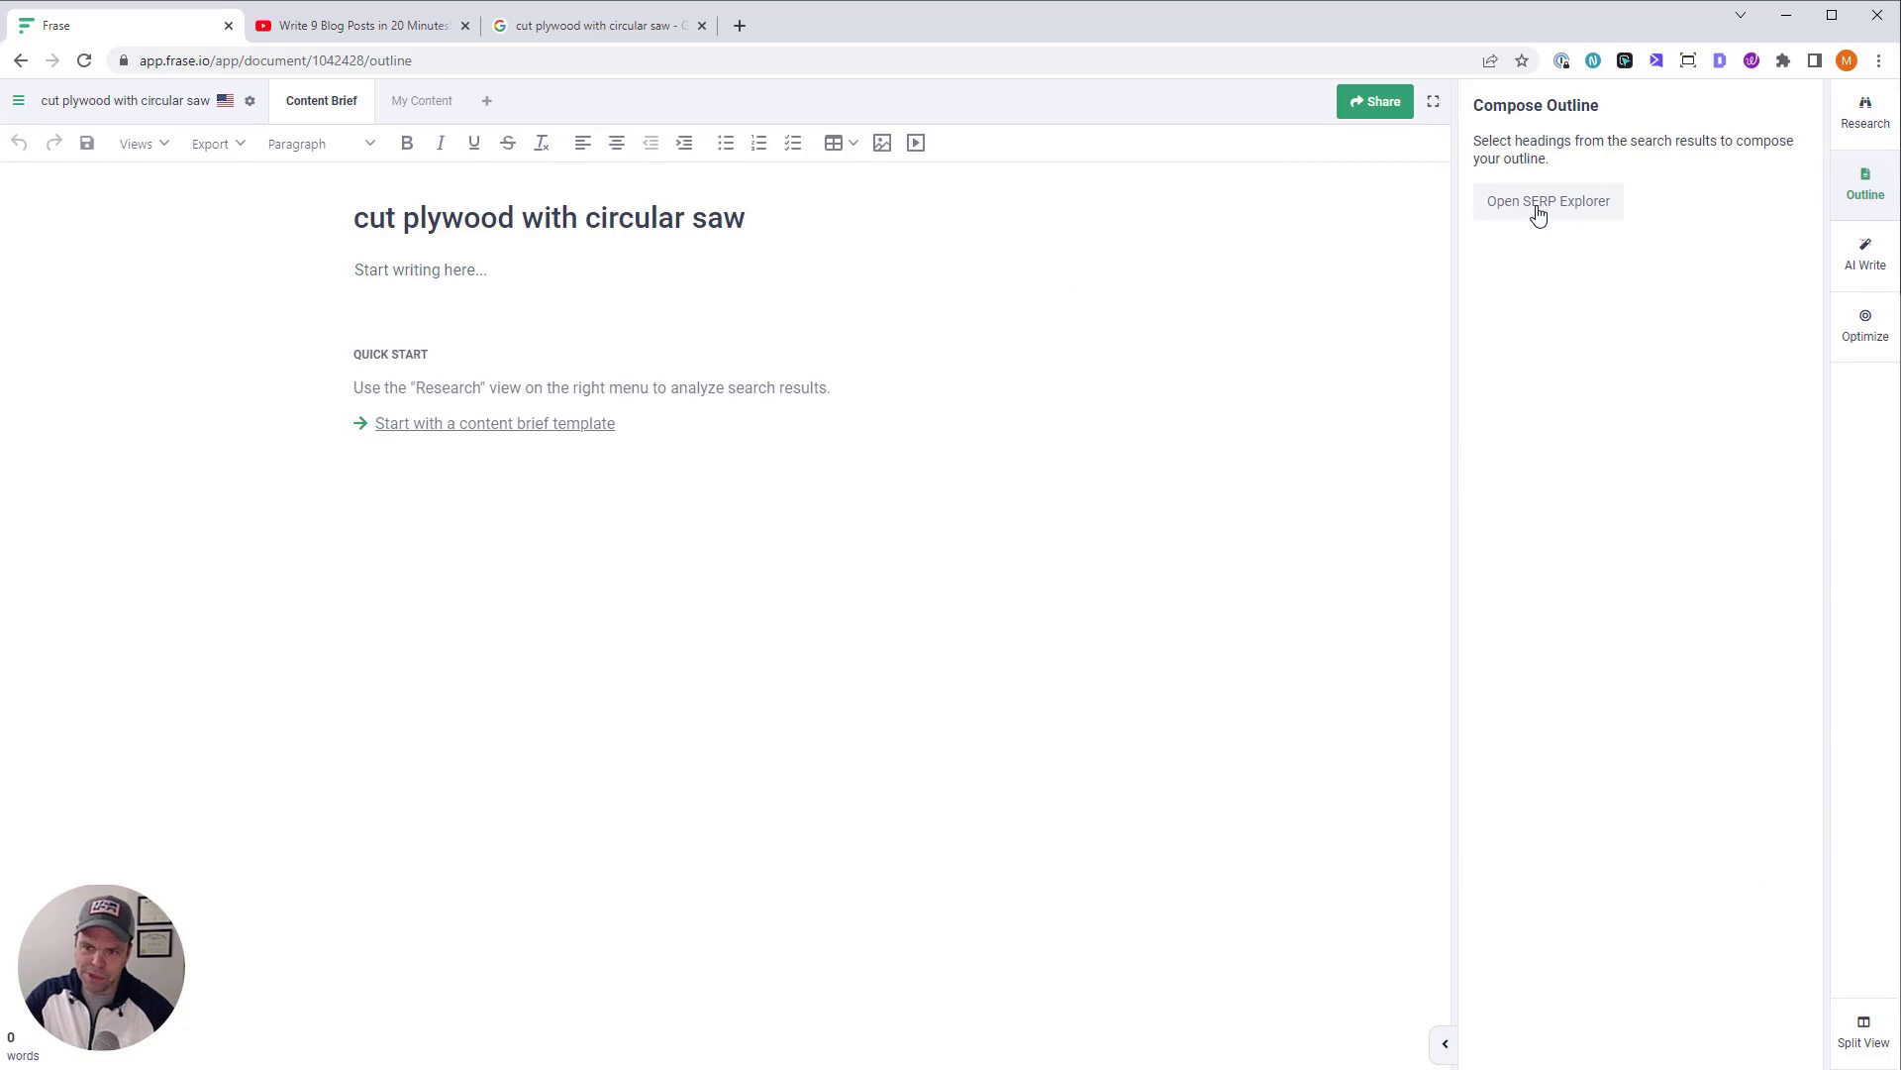
left_click(1538, 212)
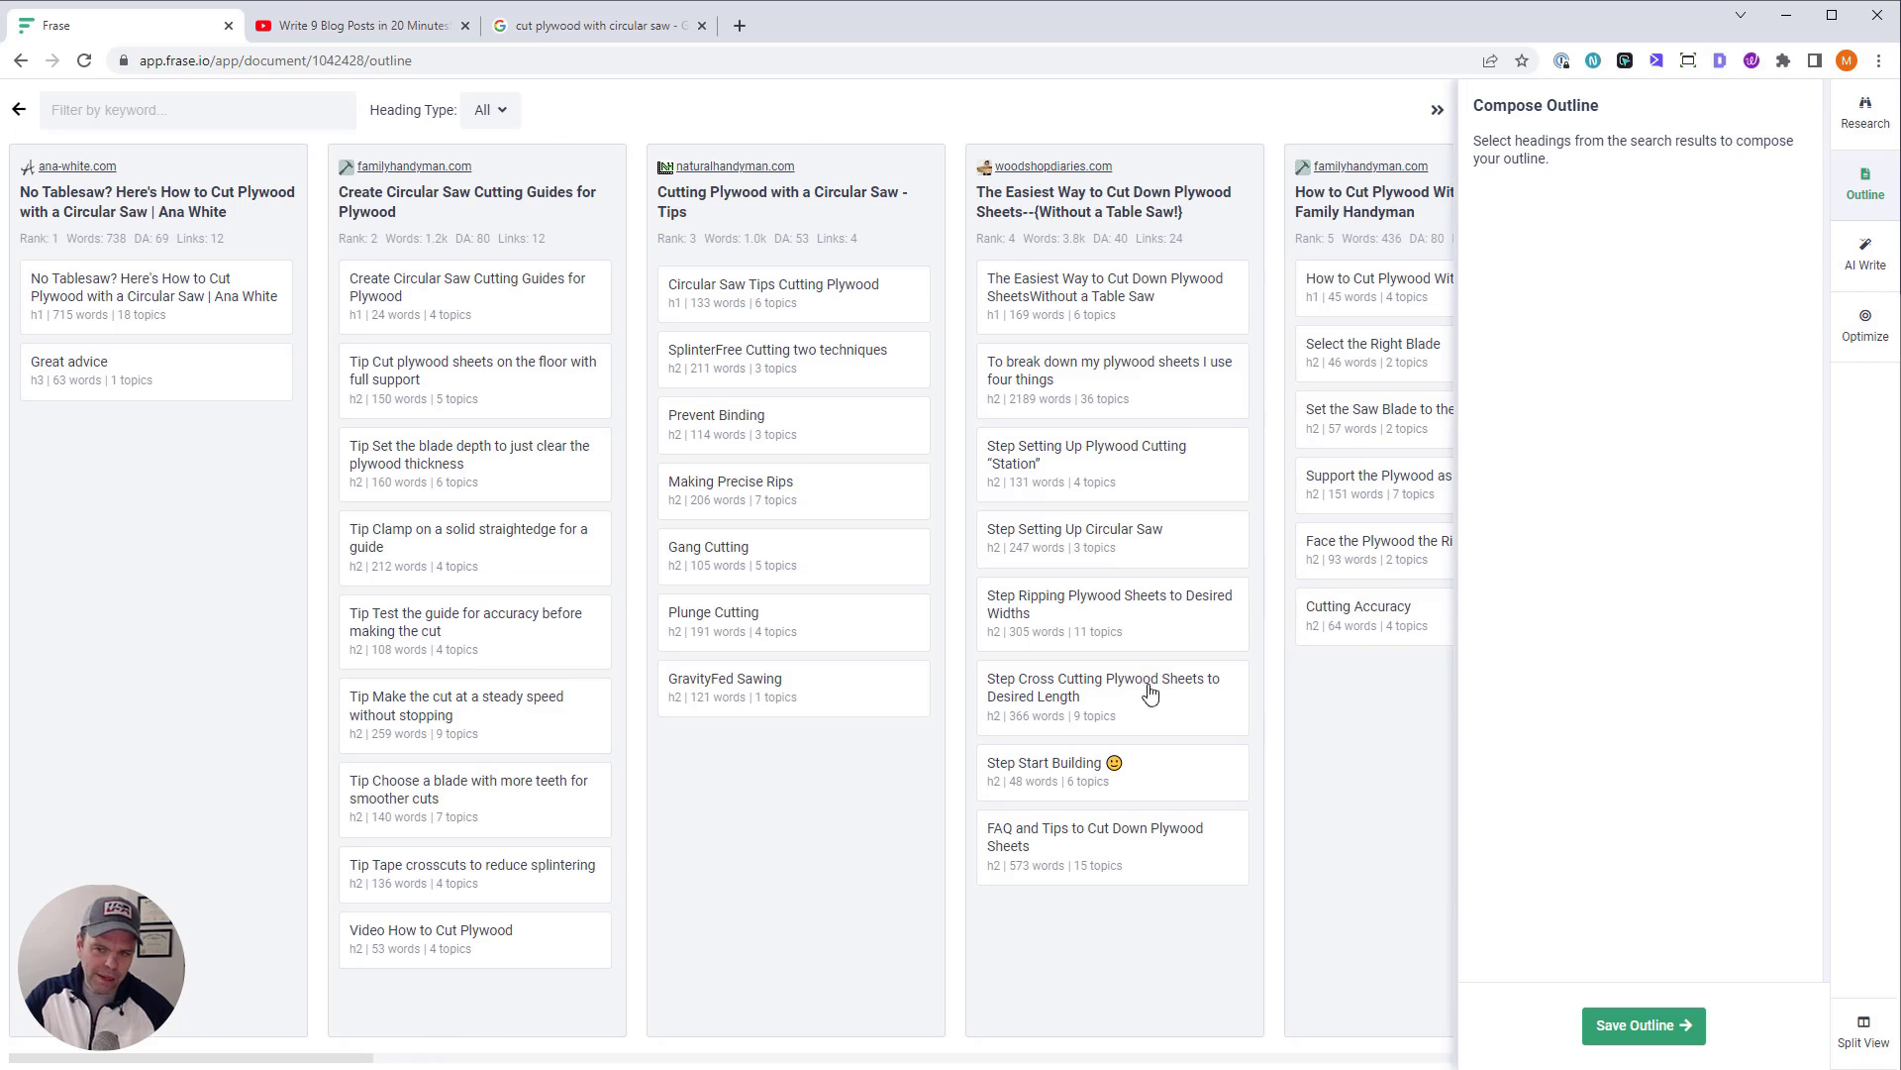
left_click(1870, 123)
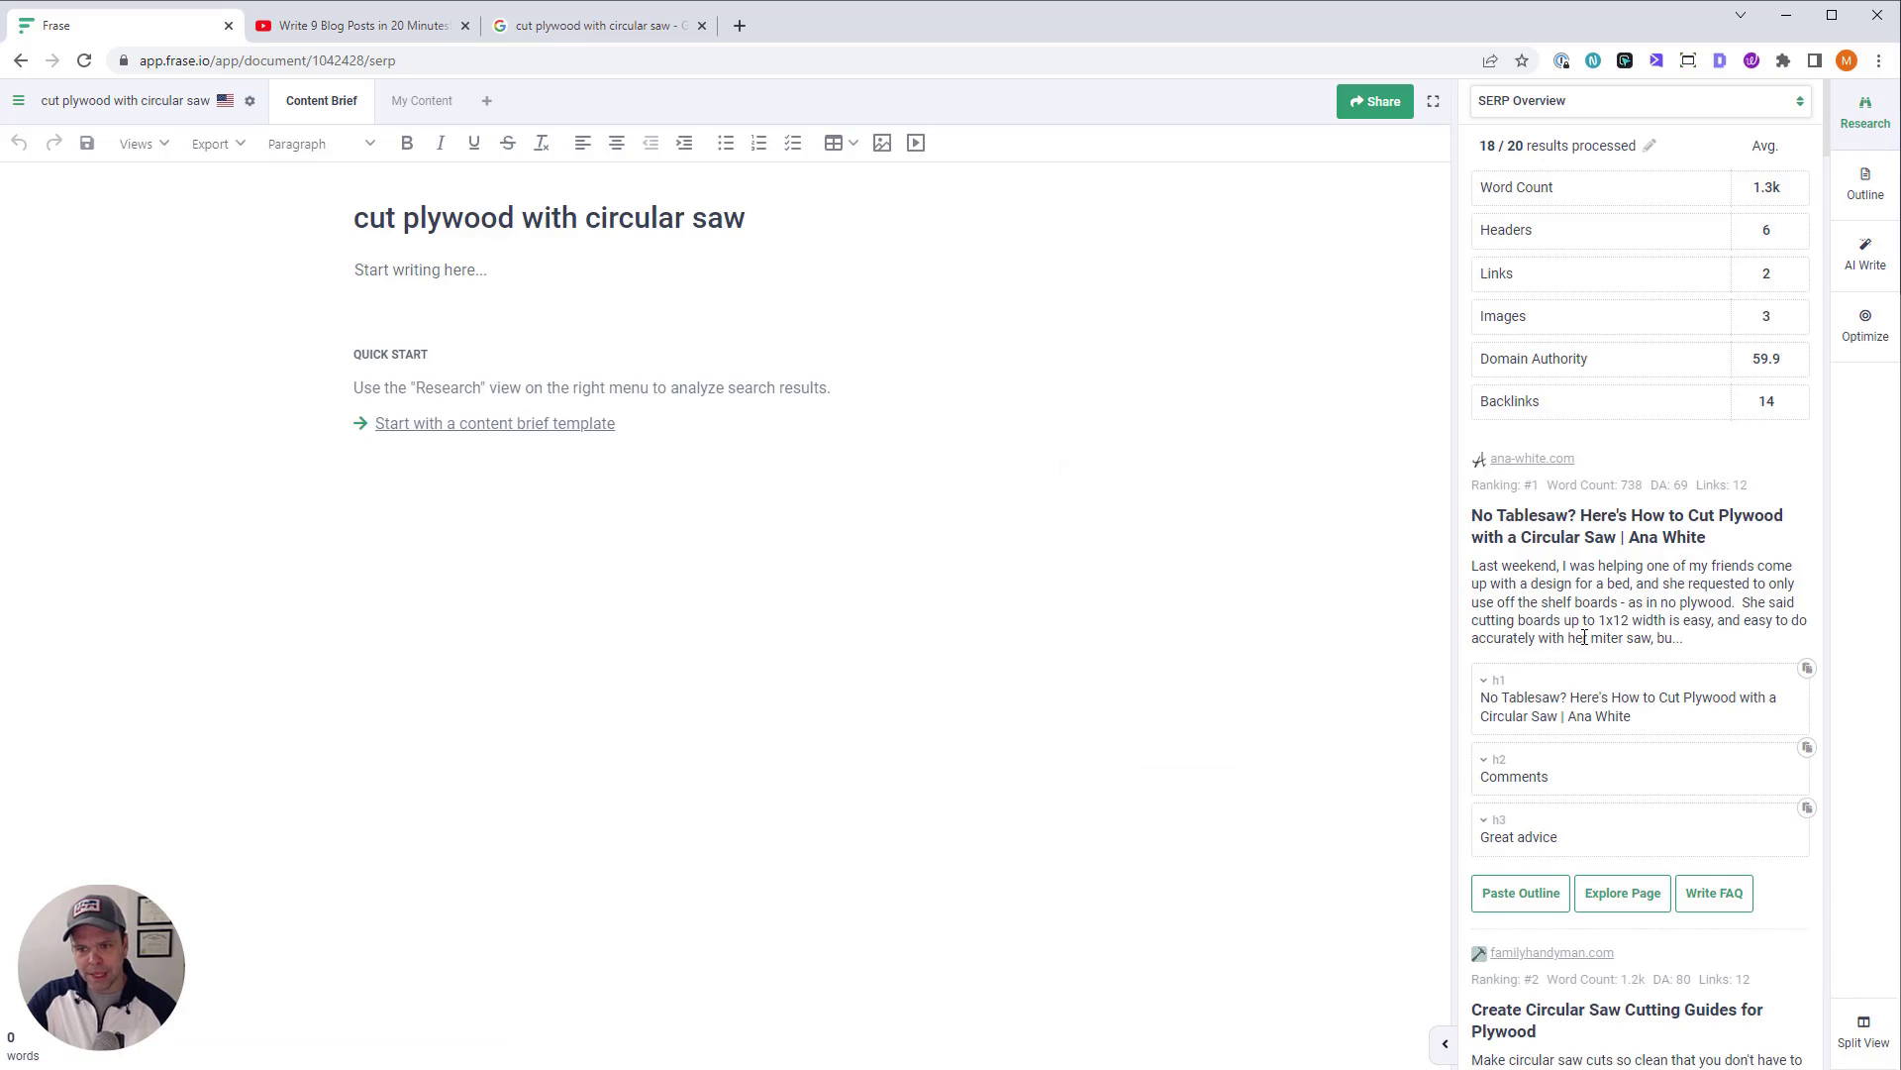
scroll(1584, 621, "down", 20)
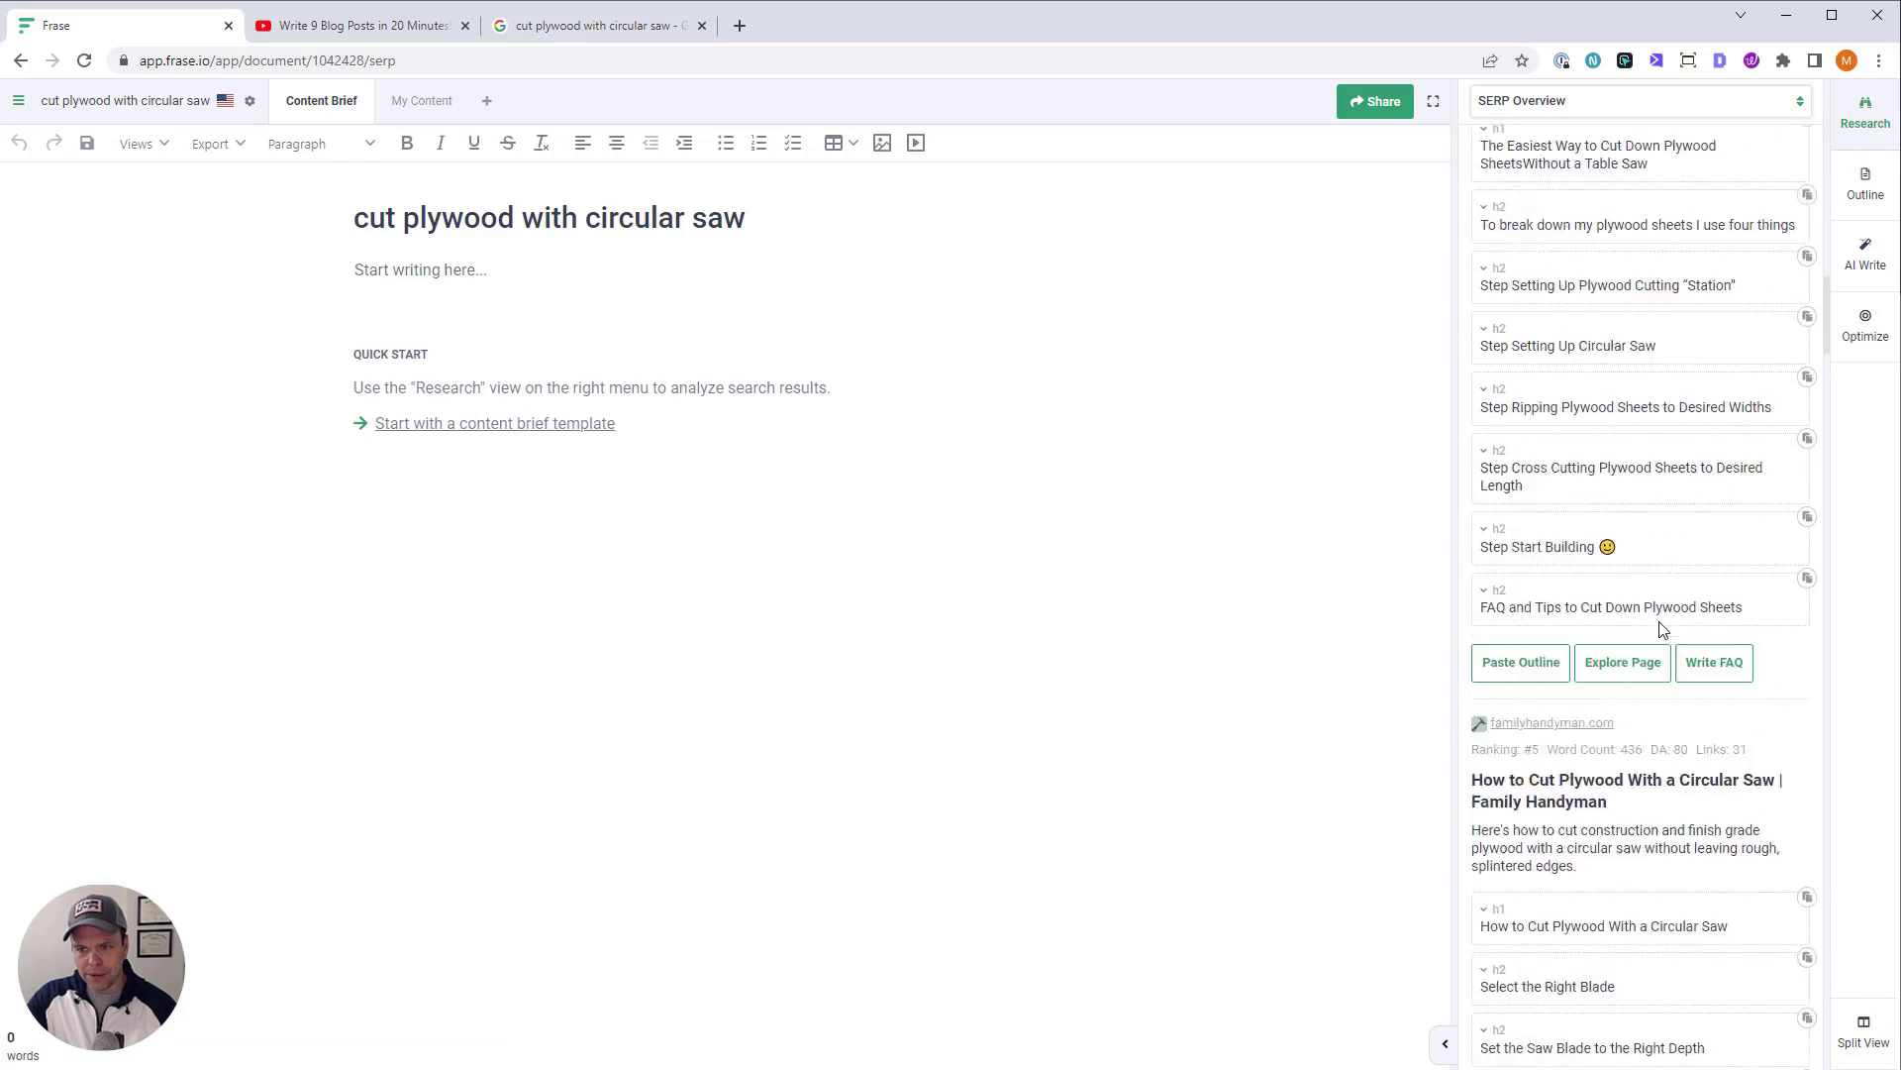
scroll(1663, 629, "down", 20)
left_click_drag(1832, 785, 1839, 155)
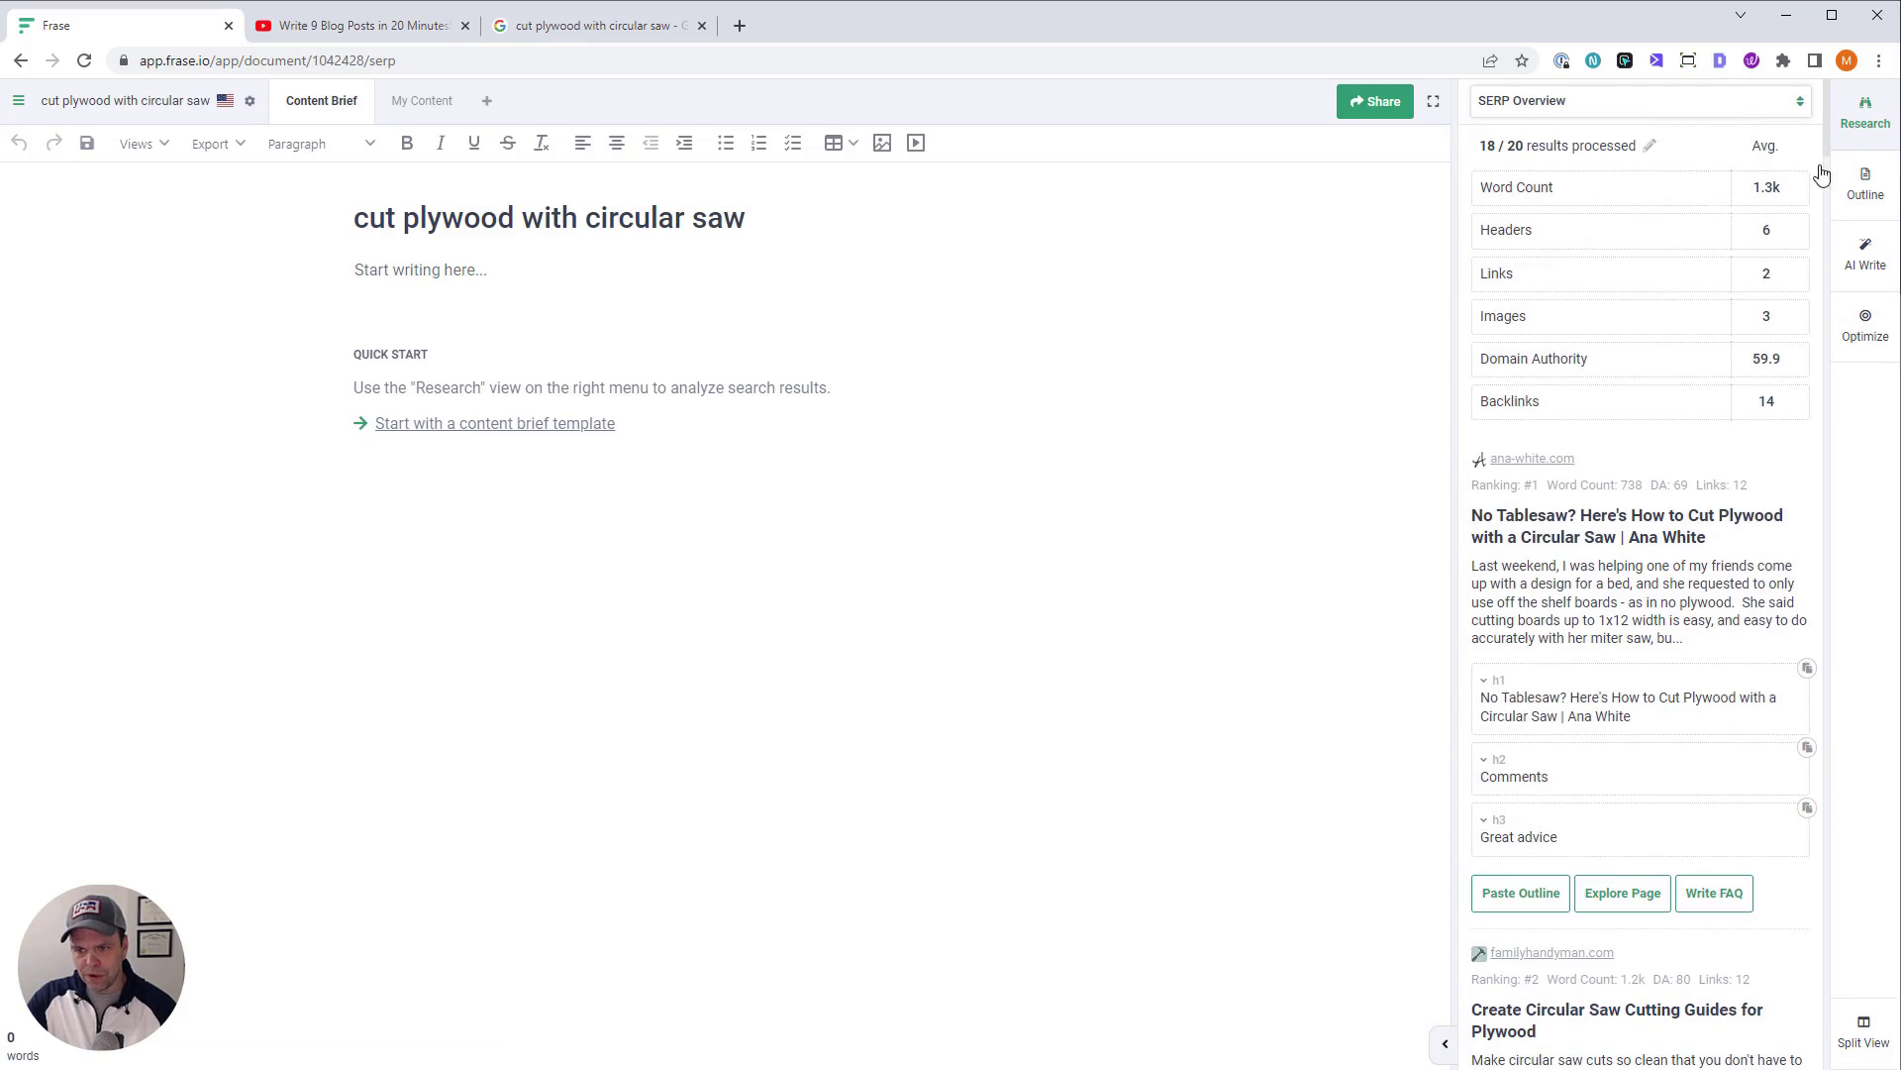
scroll(1662, 639, "down", 2)
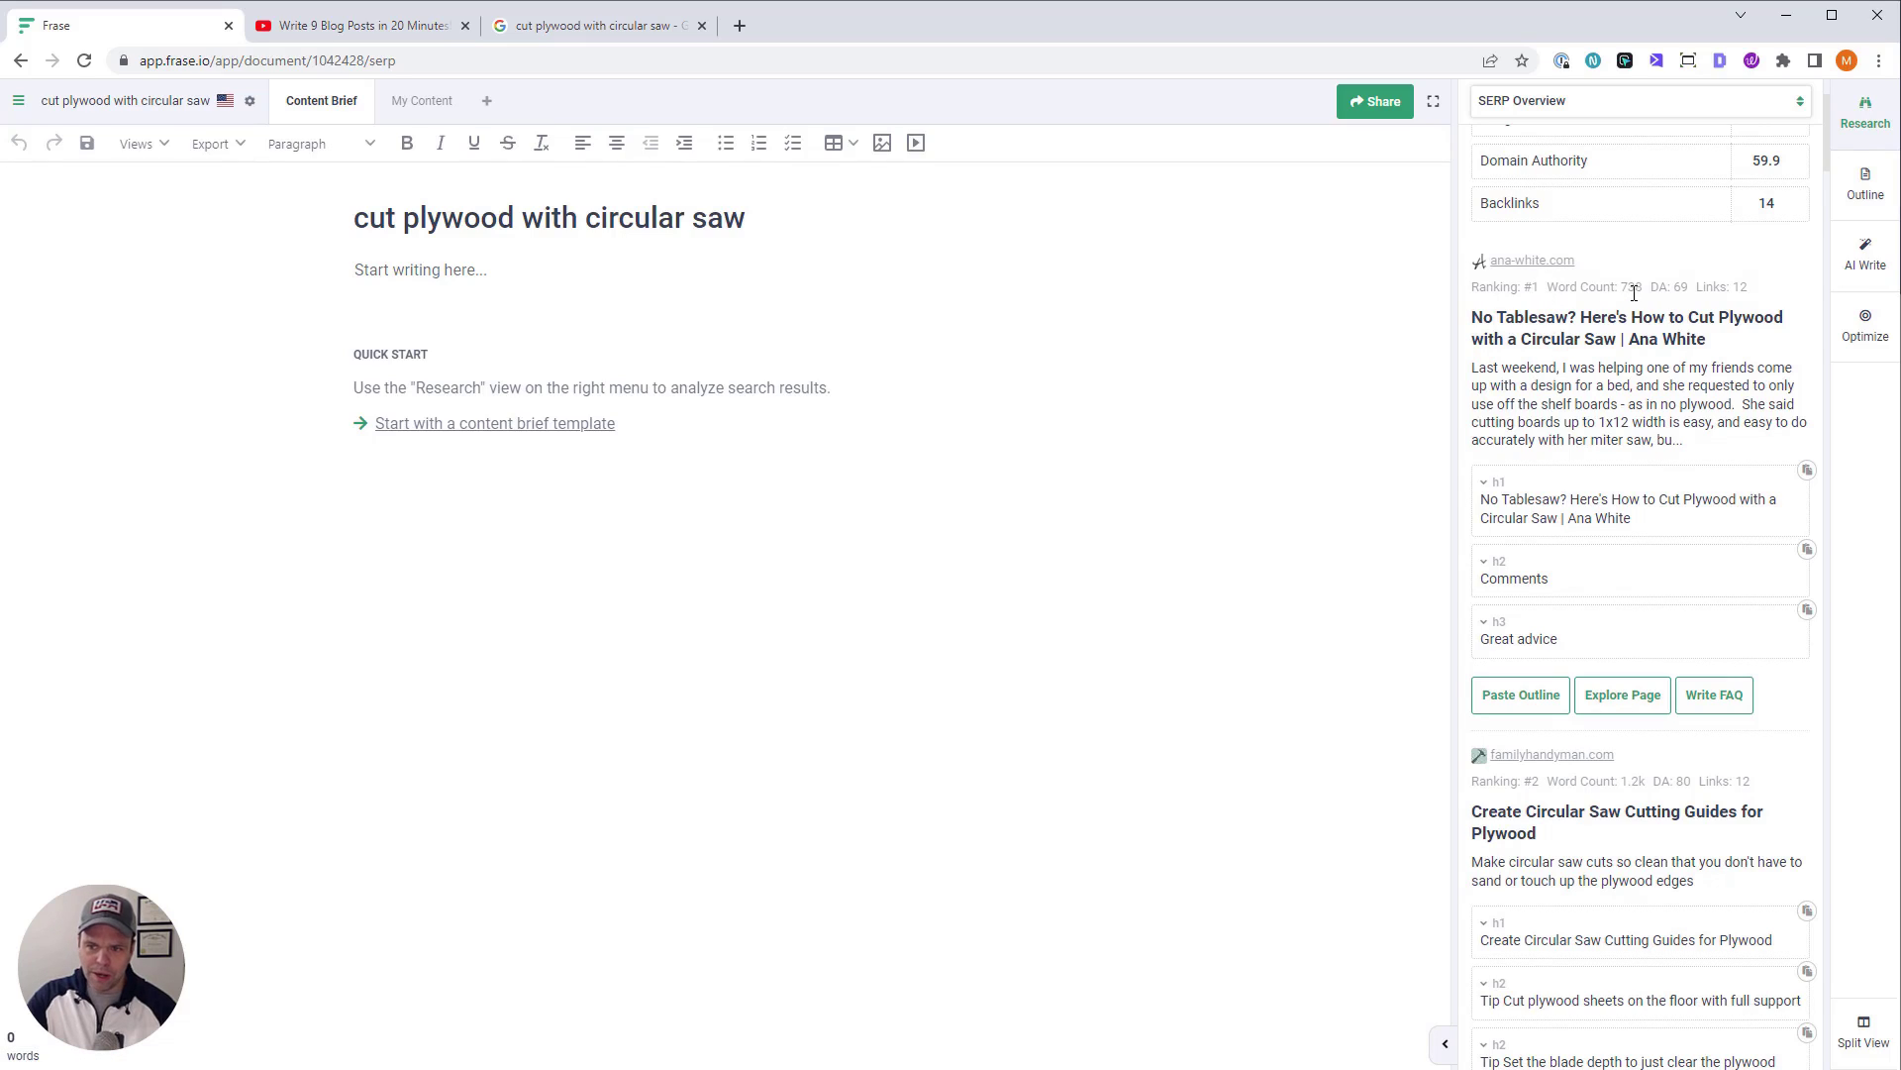
left_click_drag(1642, 289, 1733, 289)
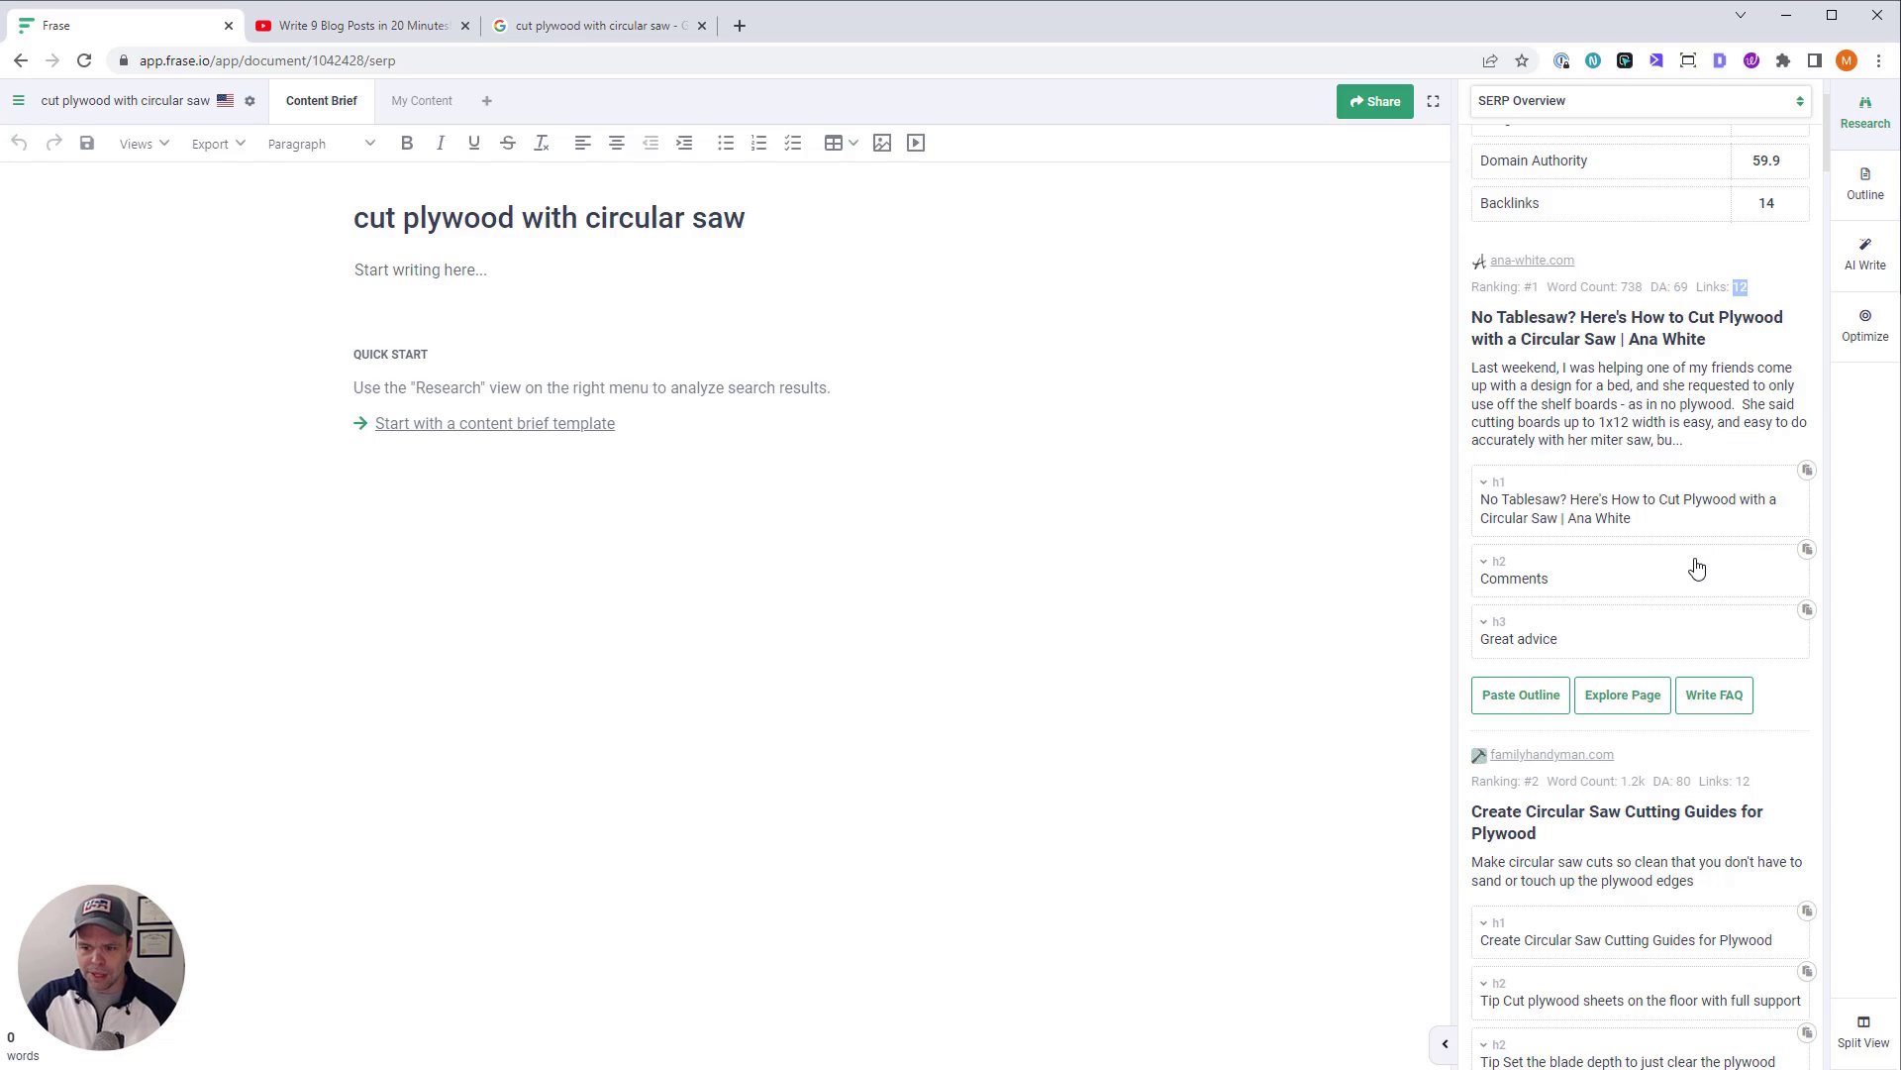
scroll(1693, 561, "down", 2)
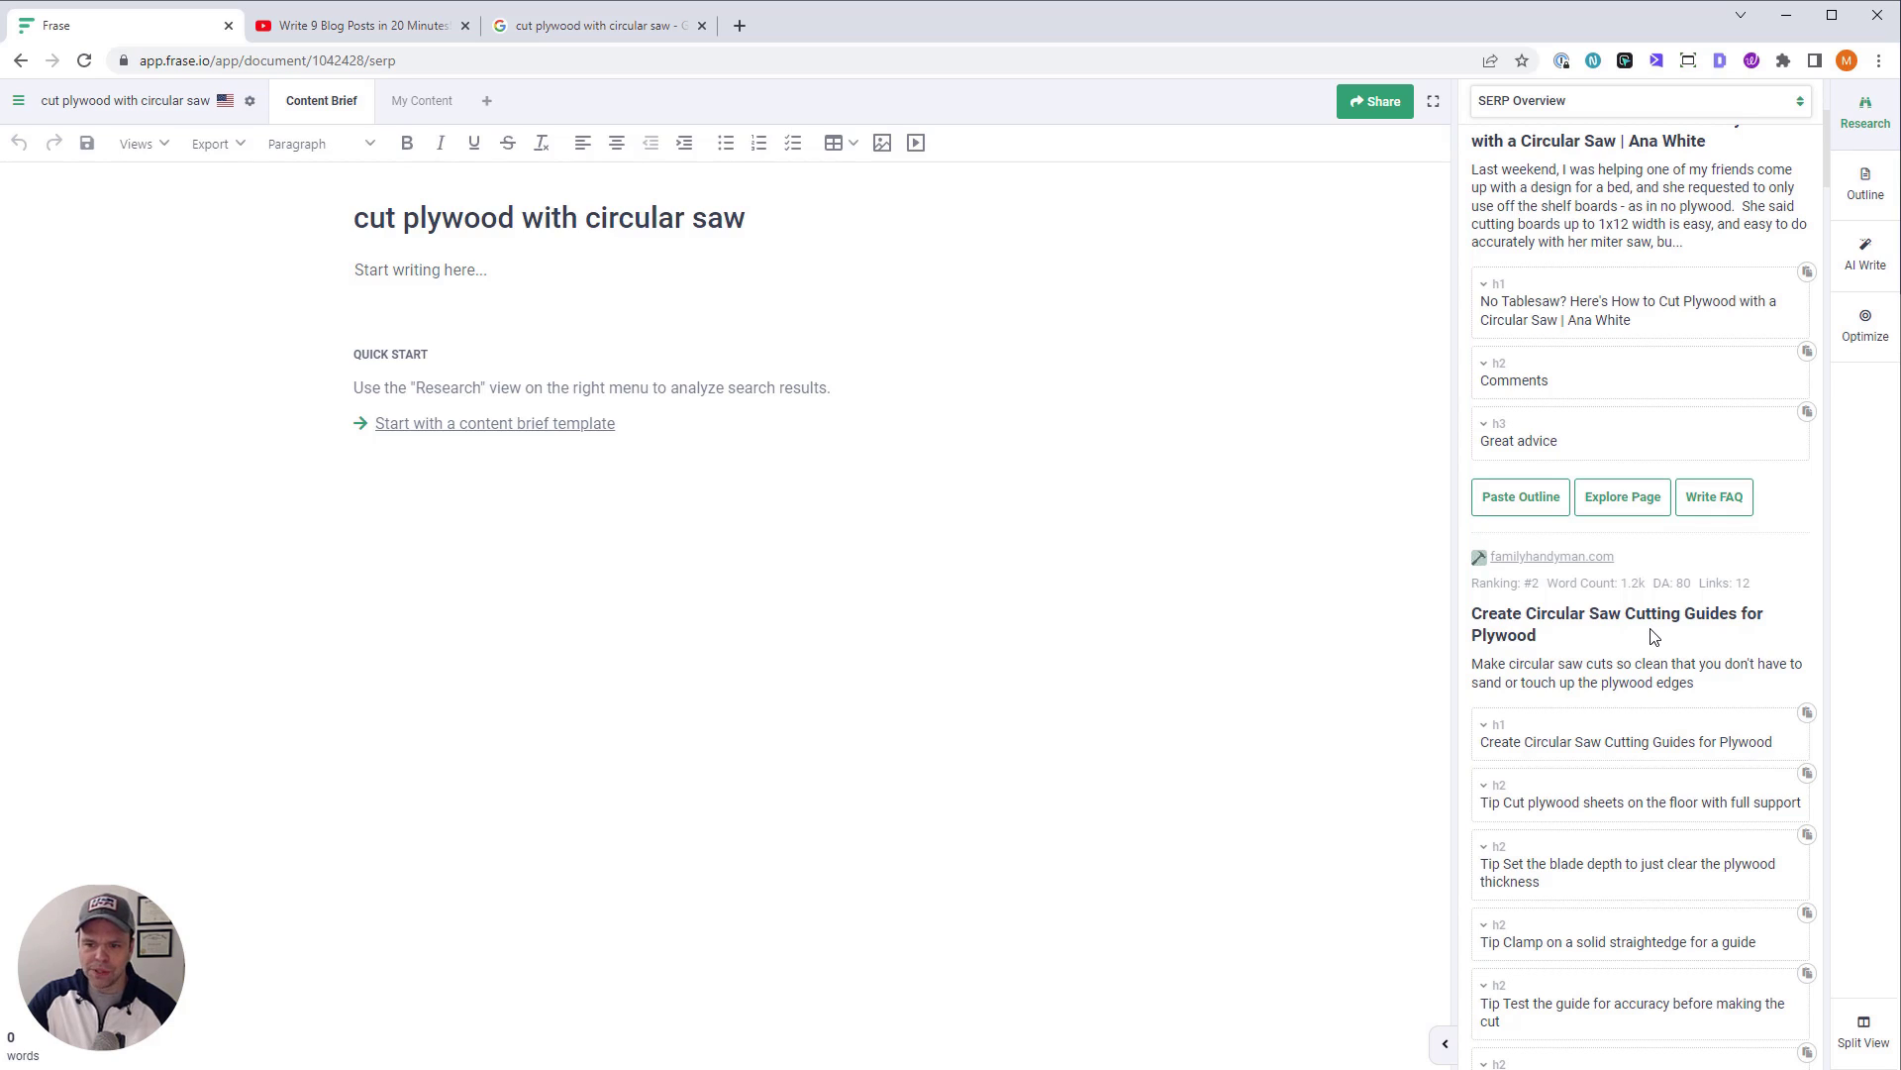
left_click_drag(1692, 589, 1677, 585)
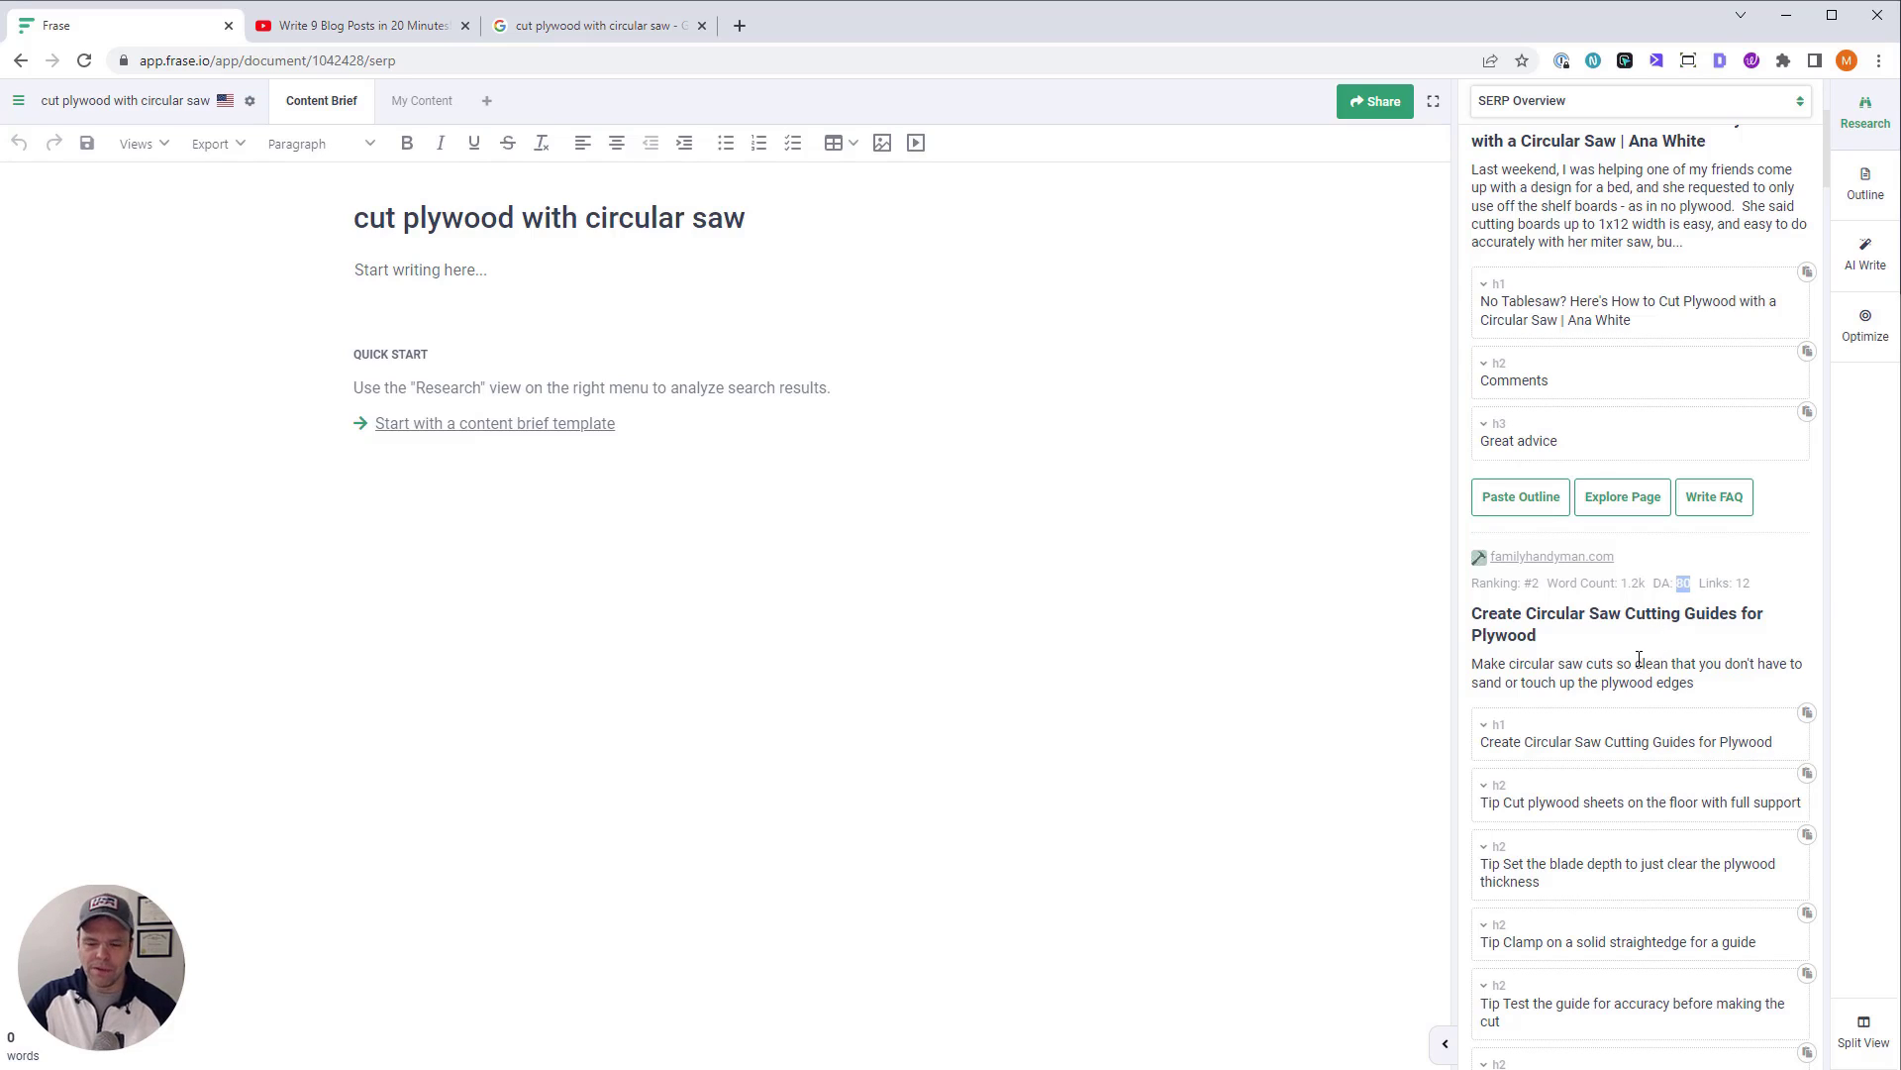
scroll(1639, 658, "down", 4)
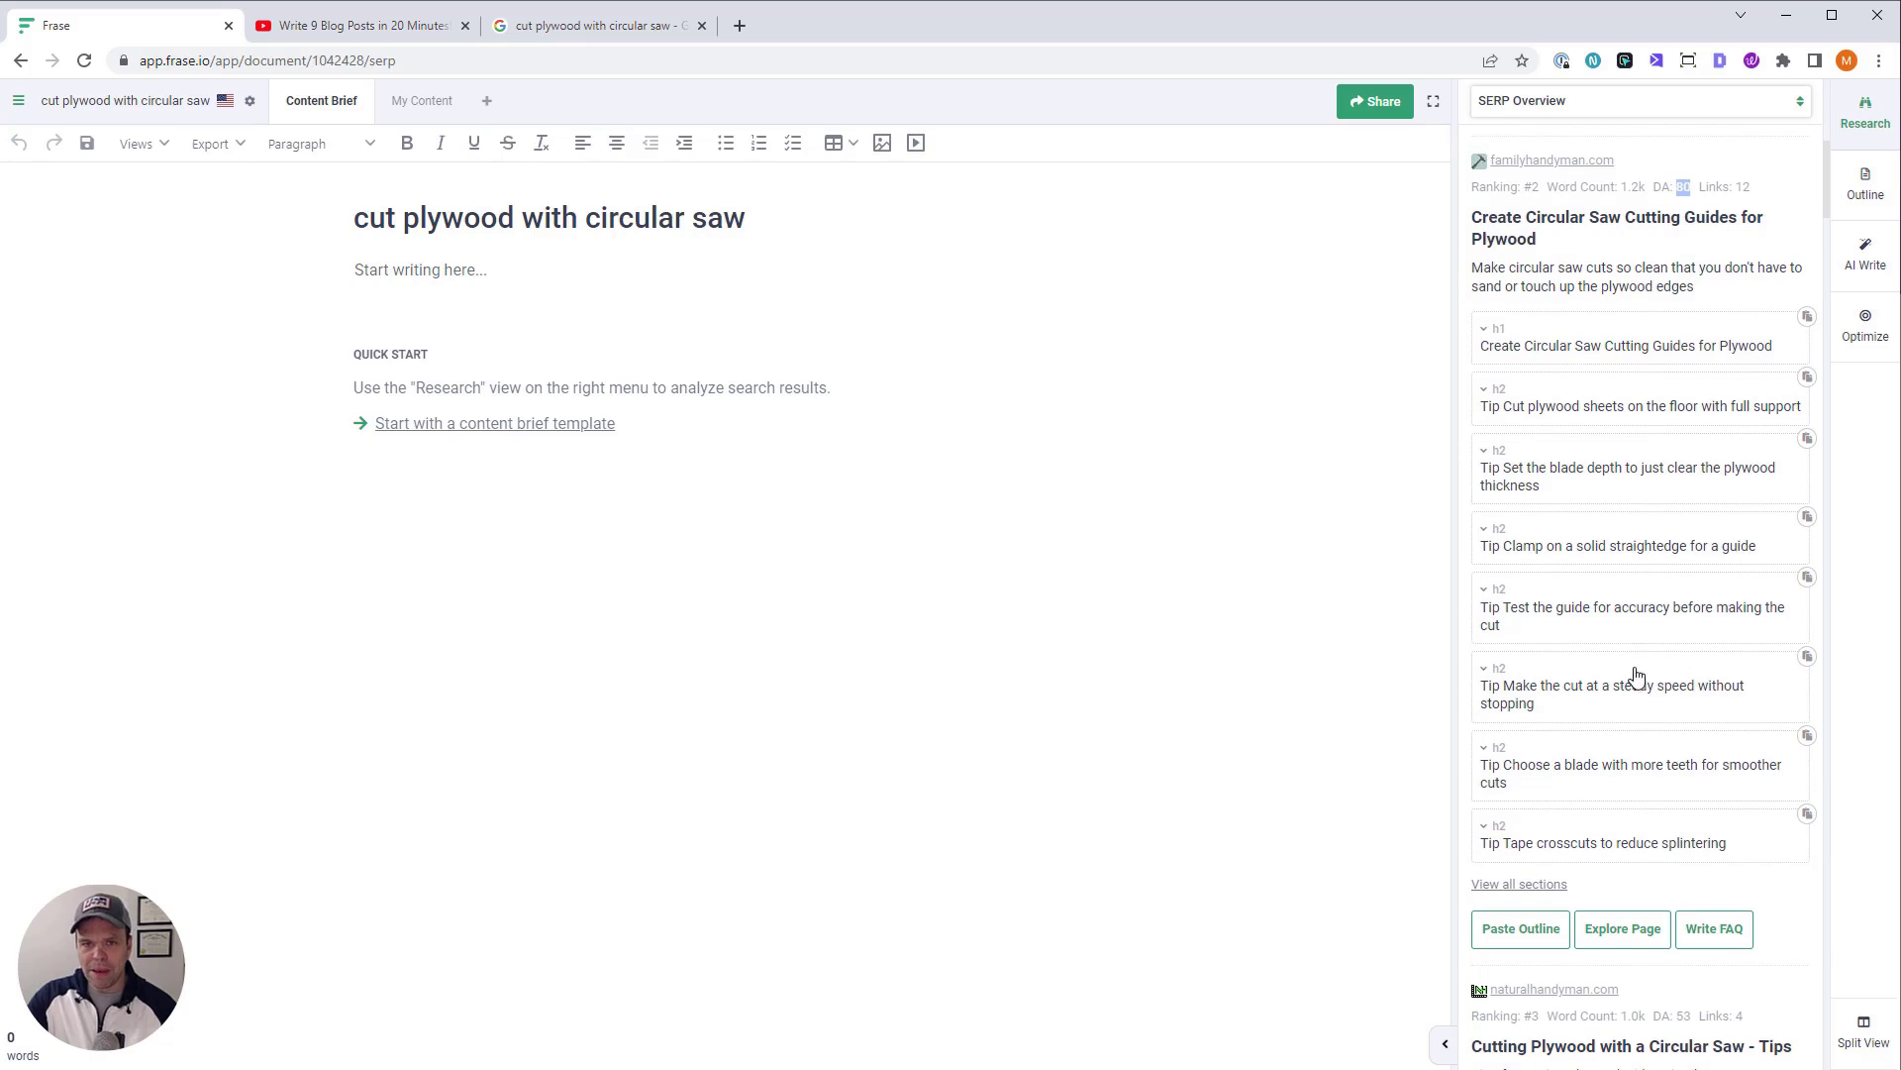
scroll(1629, 678, "down", 2)
scroll(1644, 669, "down", 3)
scroll(1690, 644, "down", 6)
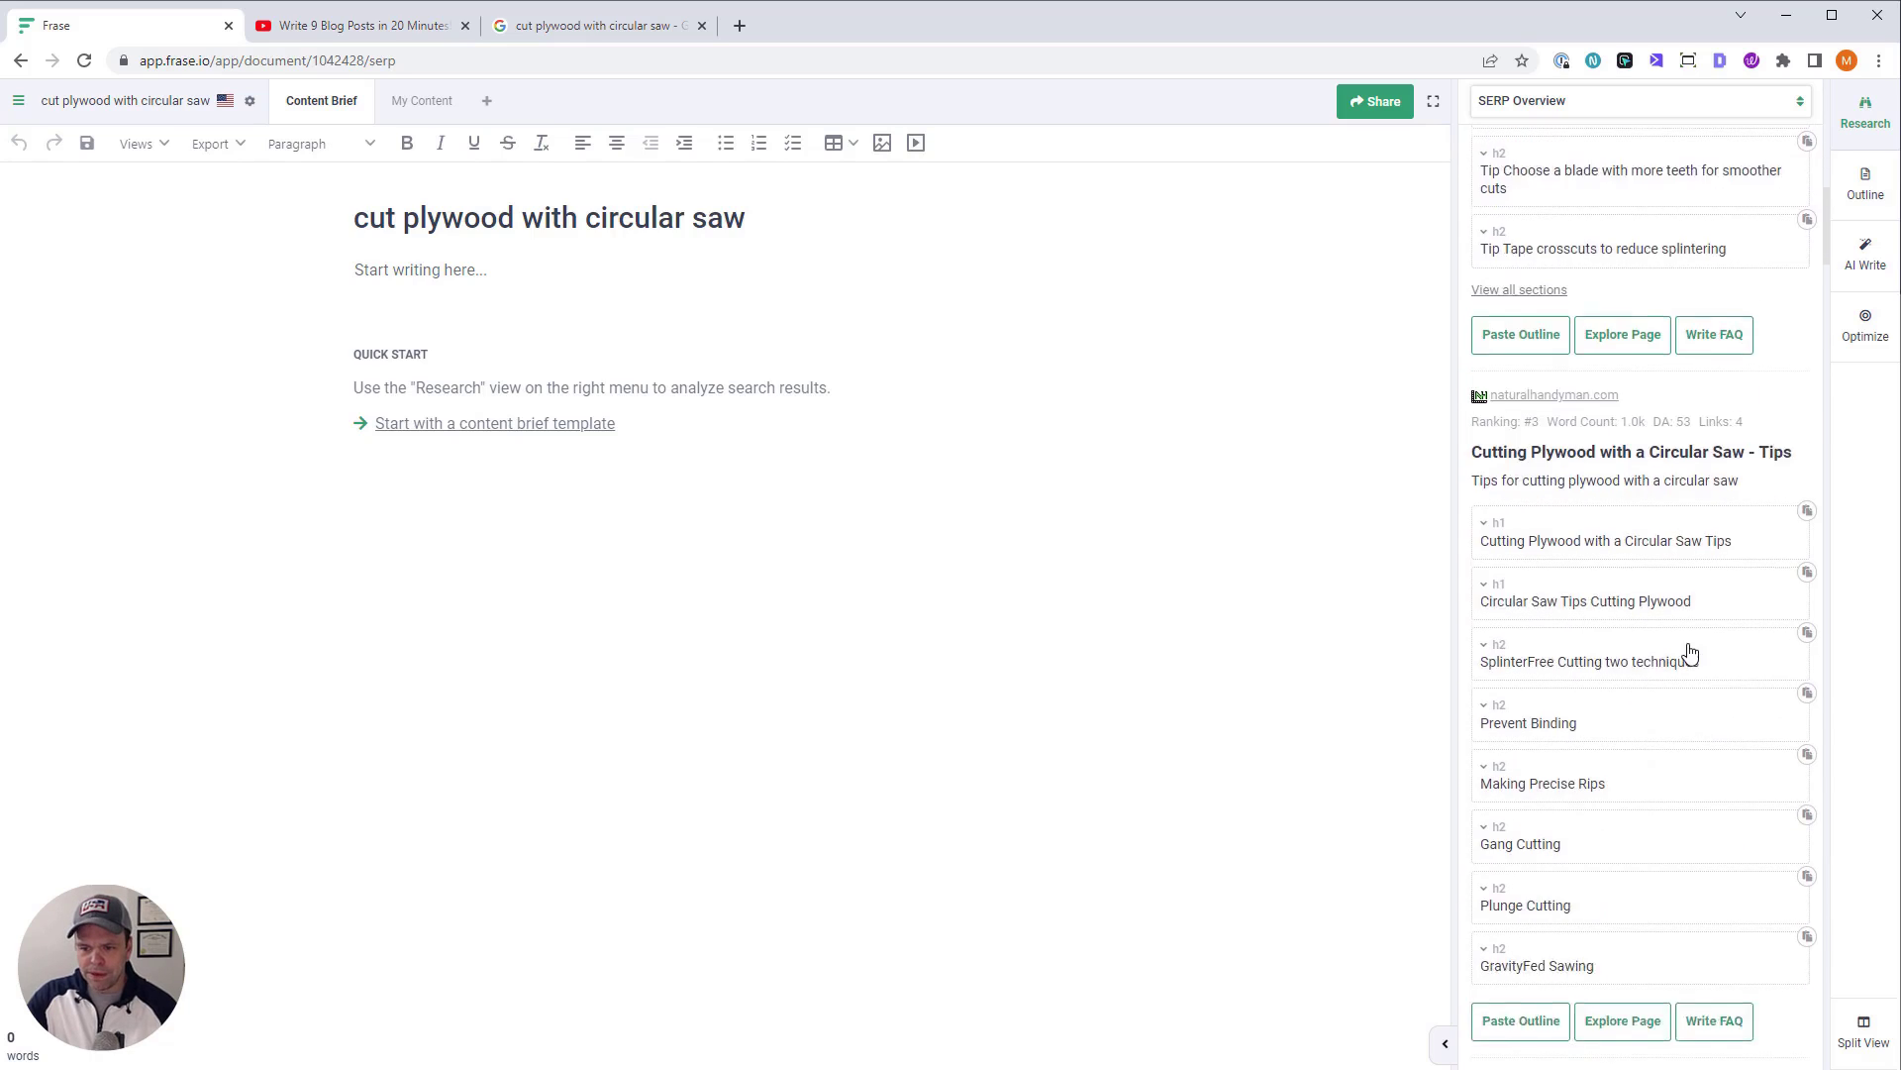
scroll(1692, 654, "down", 2)
scroll(1695, 555, "down", 8)
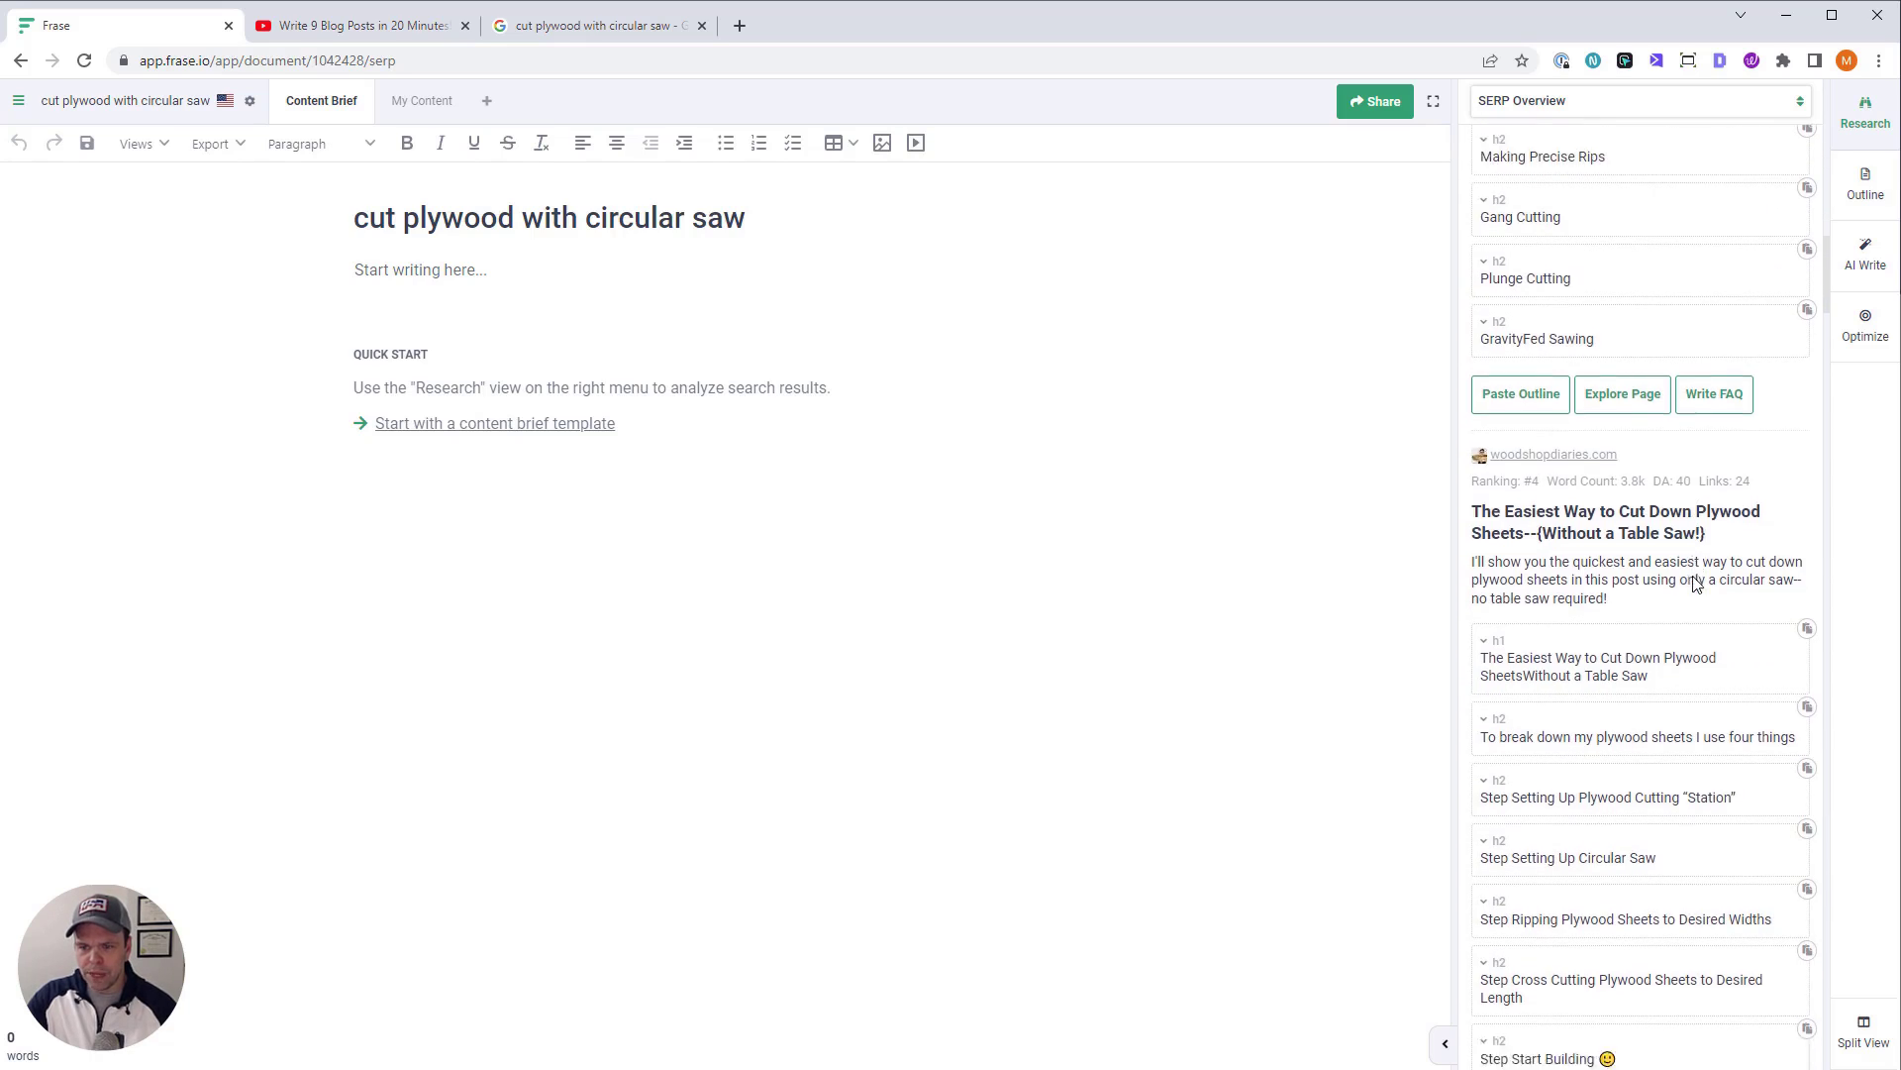
scroll(1684, 506, "down", 6)
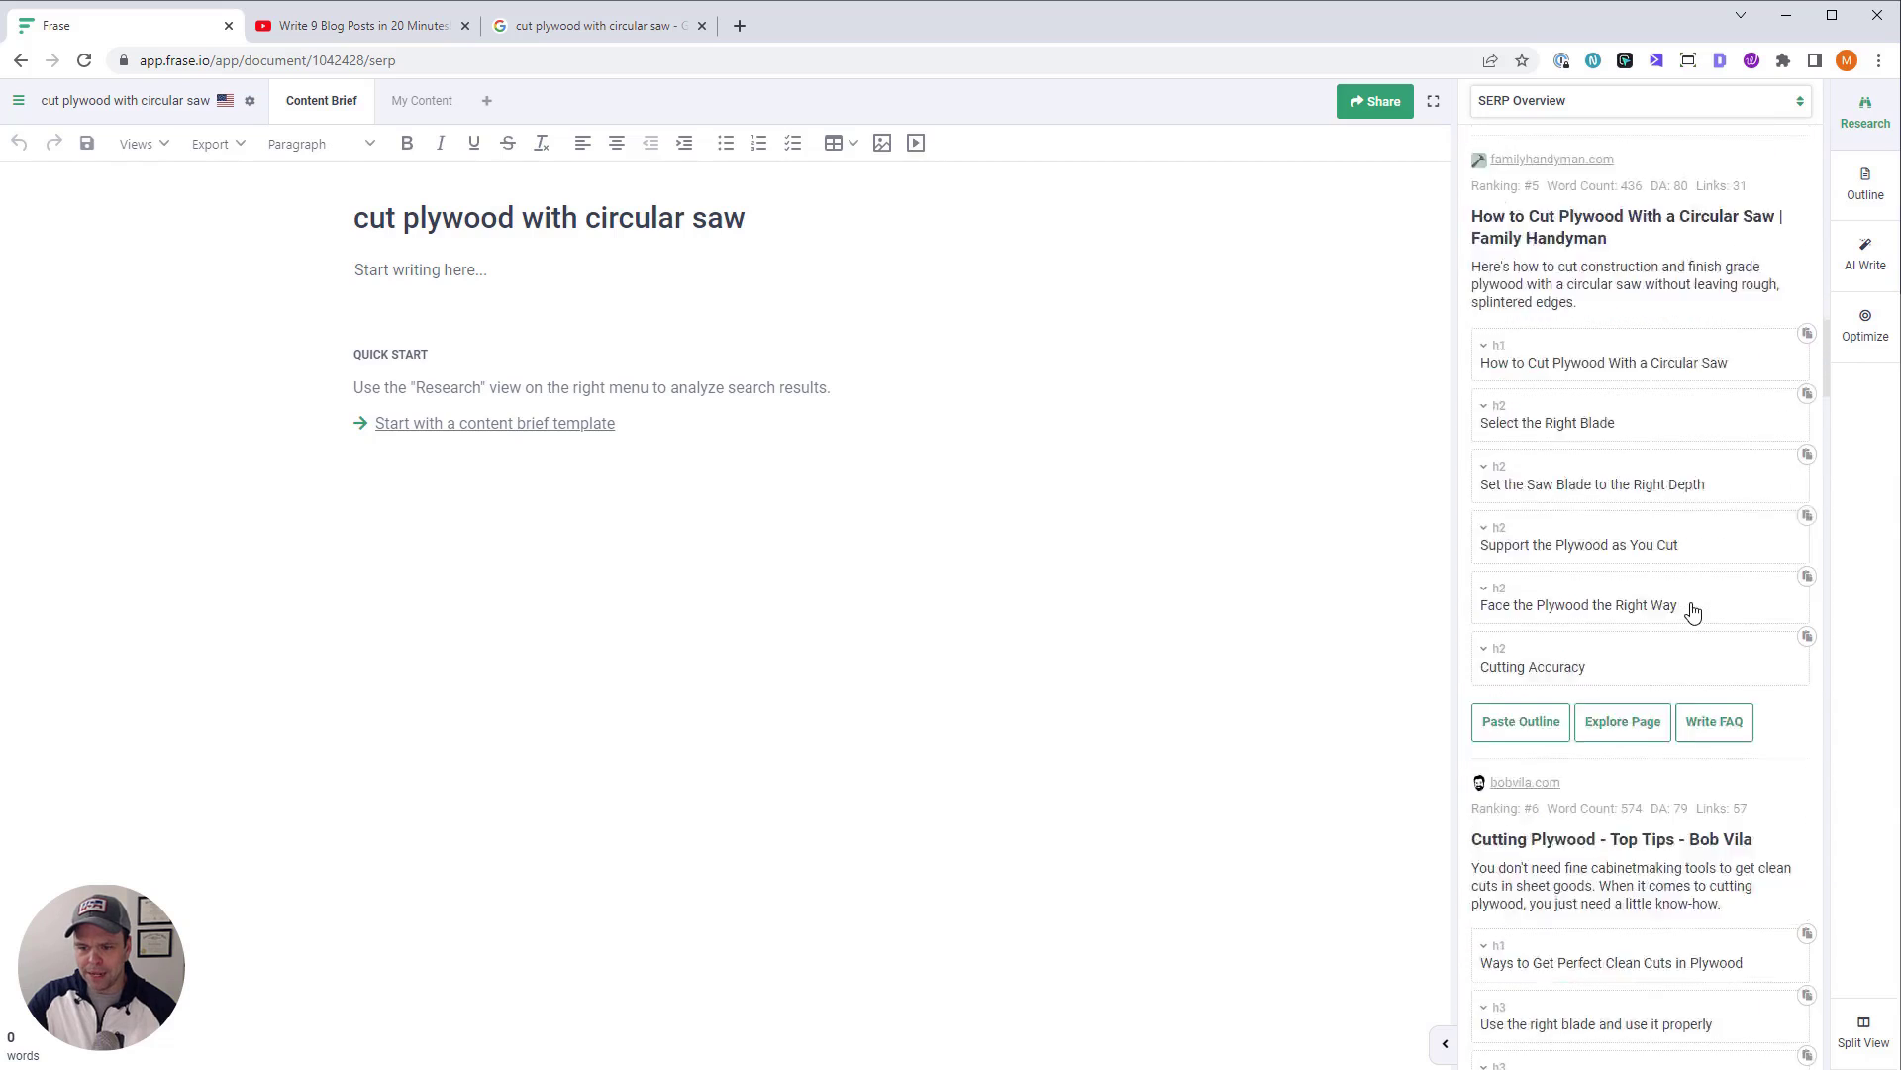
scroll(1693, 614, "down", 6)
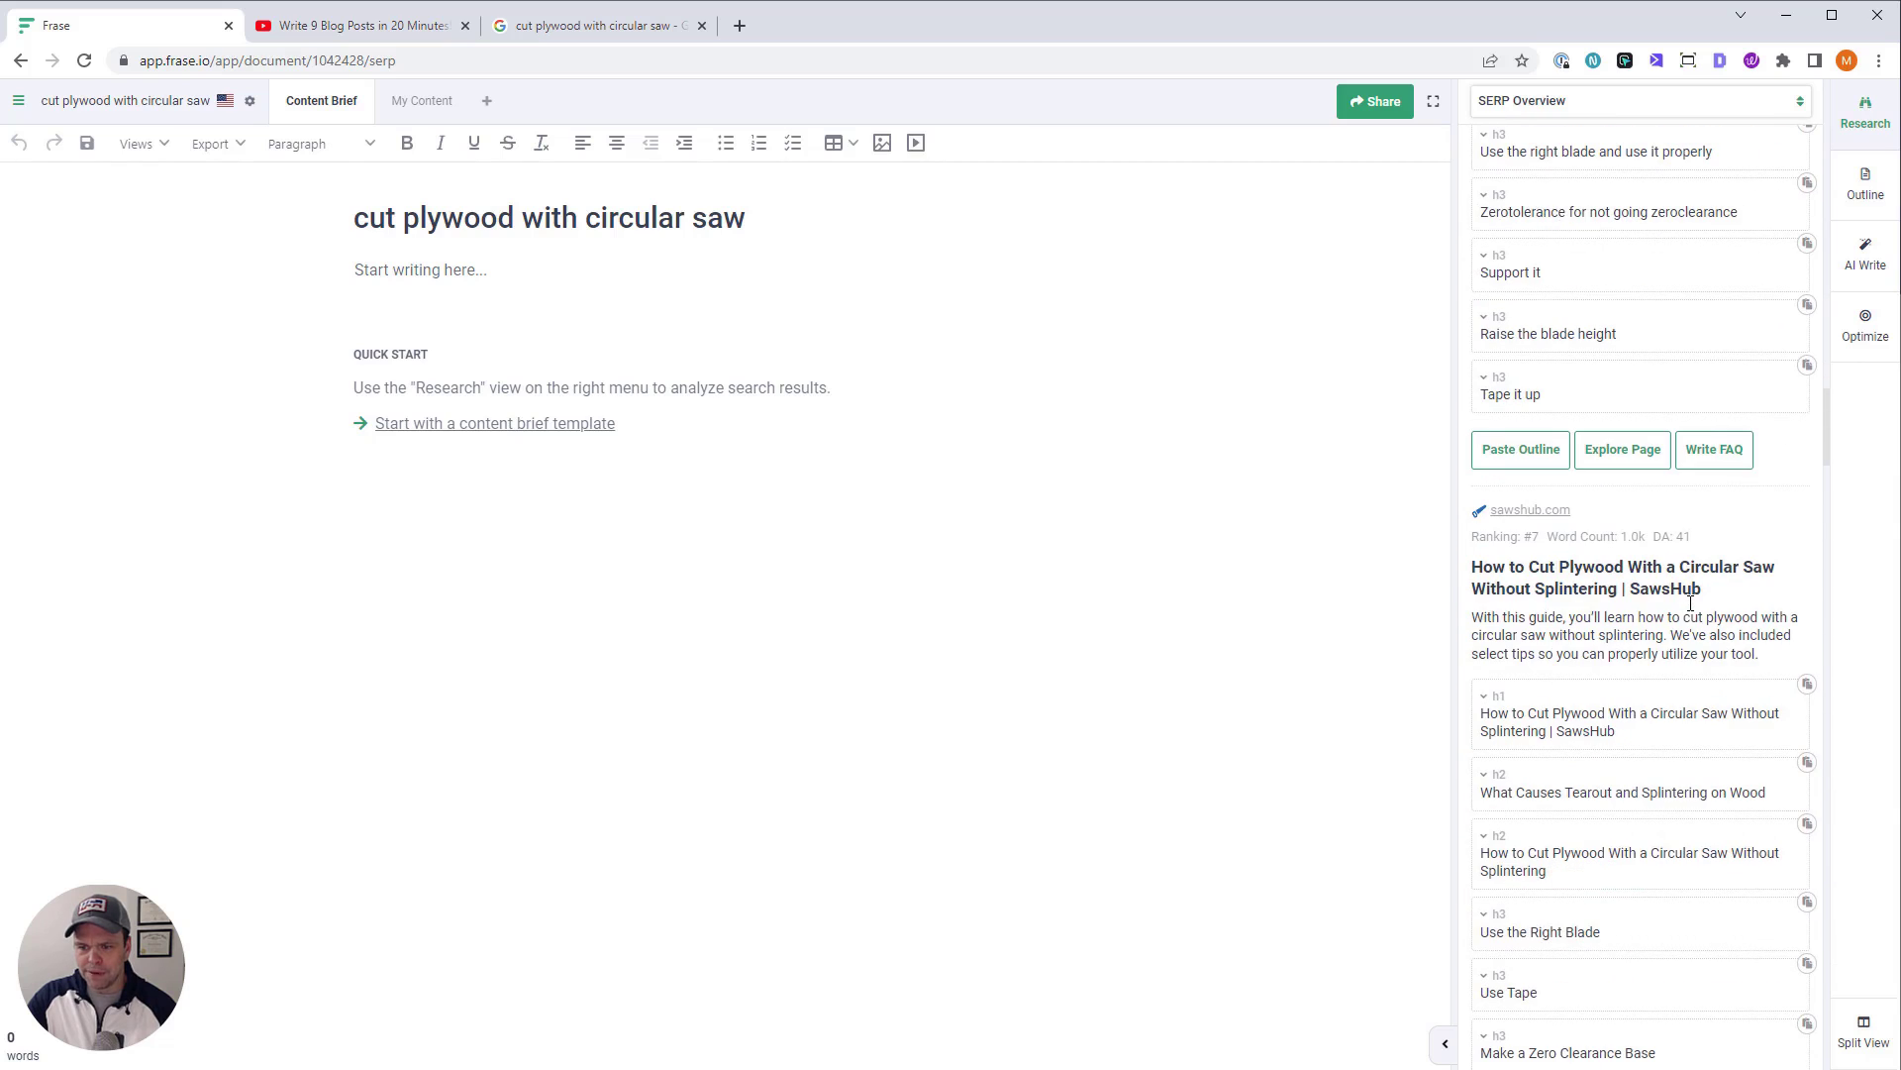
scroll(1684, 581, "down", 6)
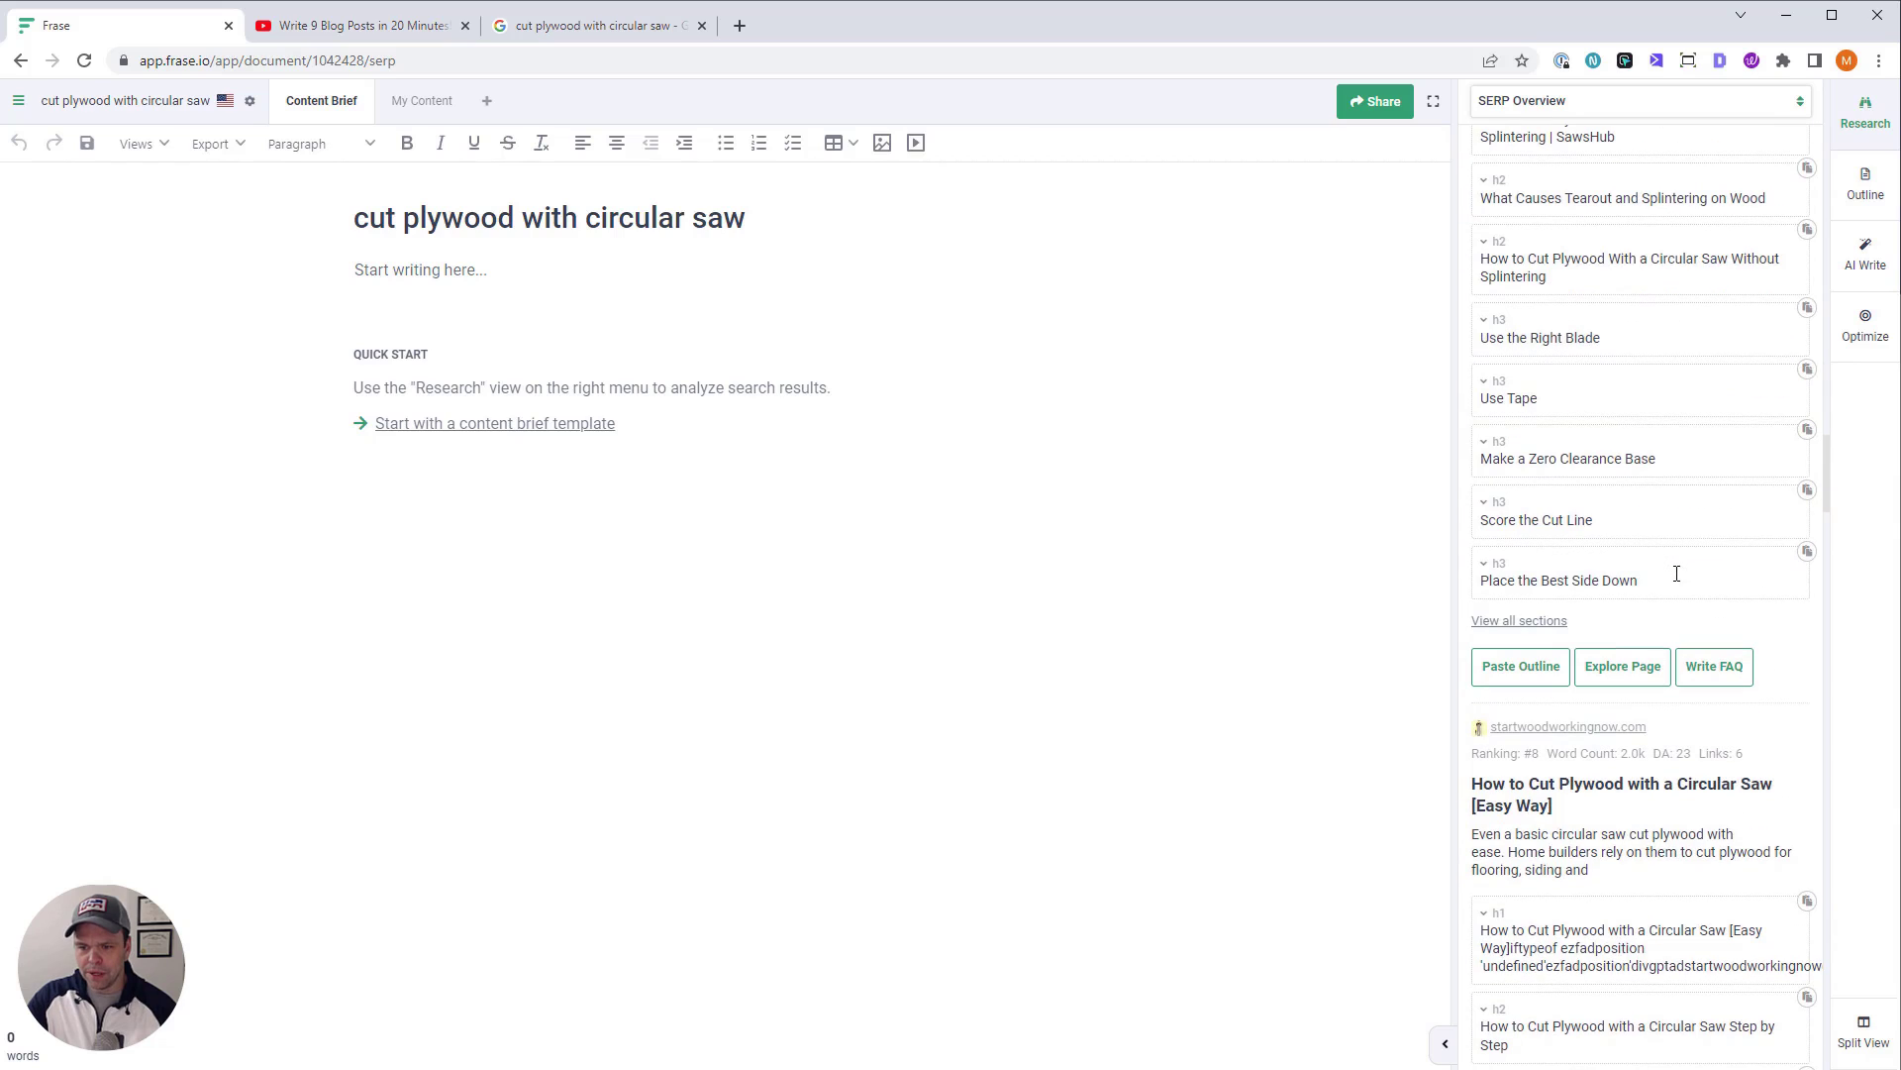
scroll(1689, 664, "down", 2)
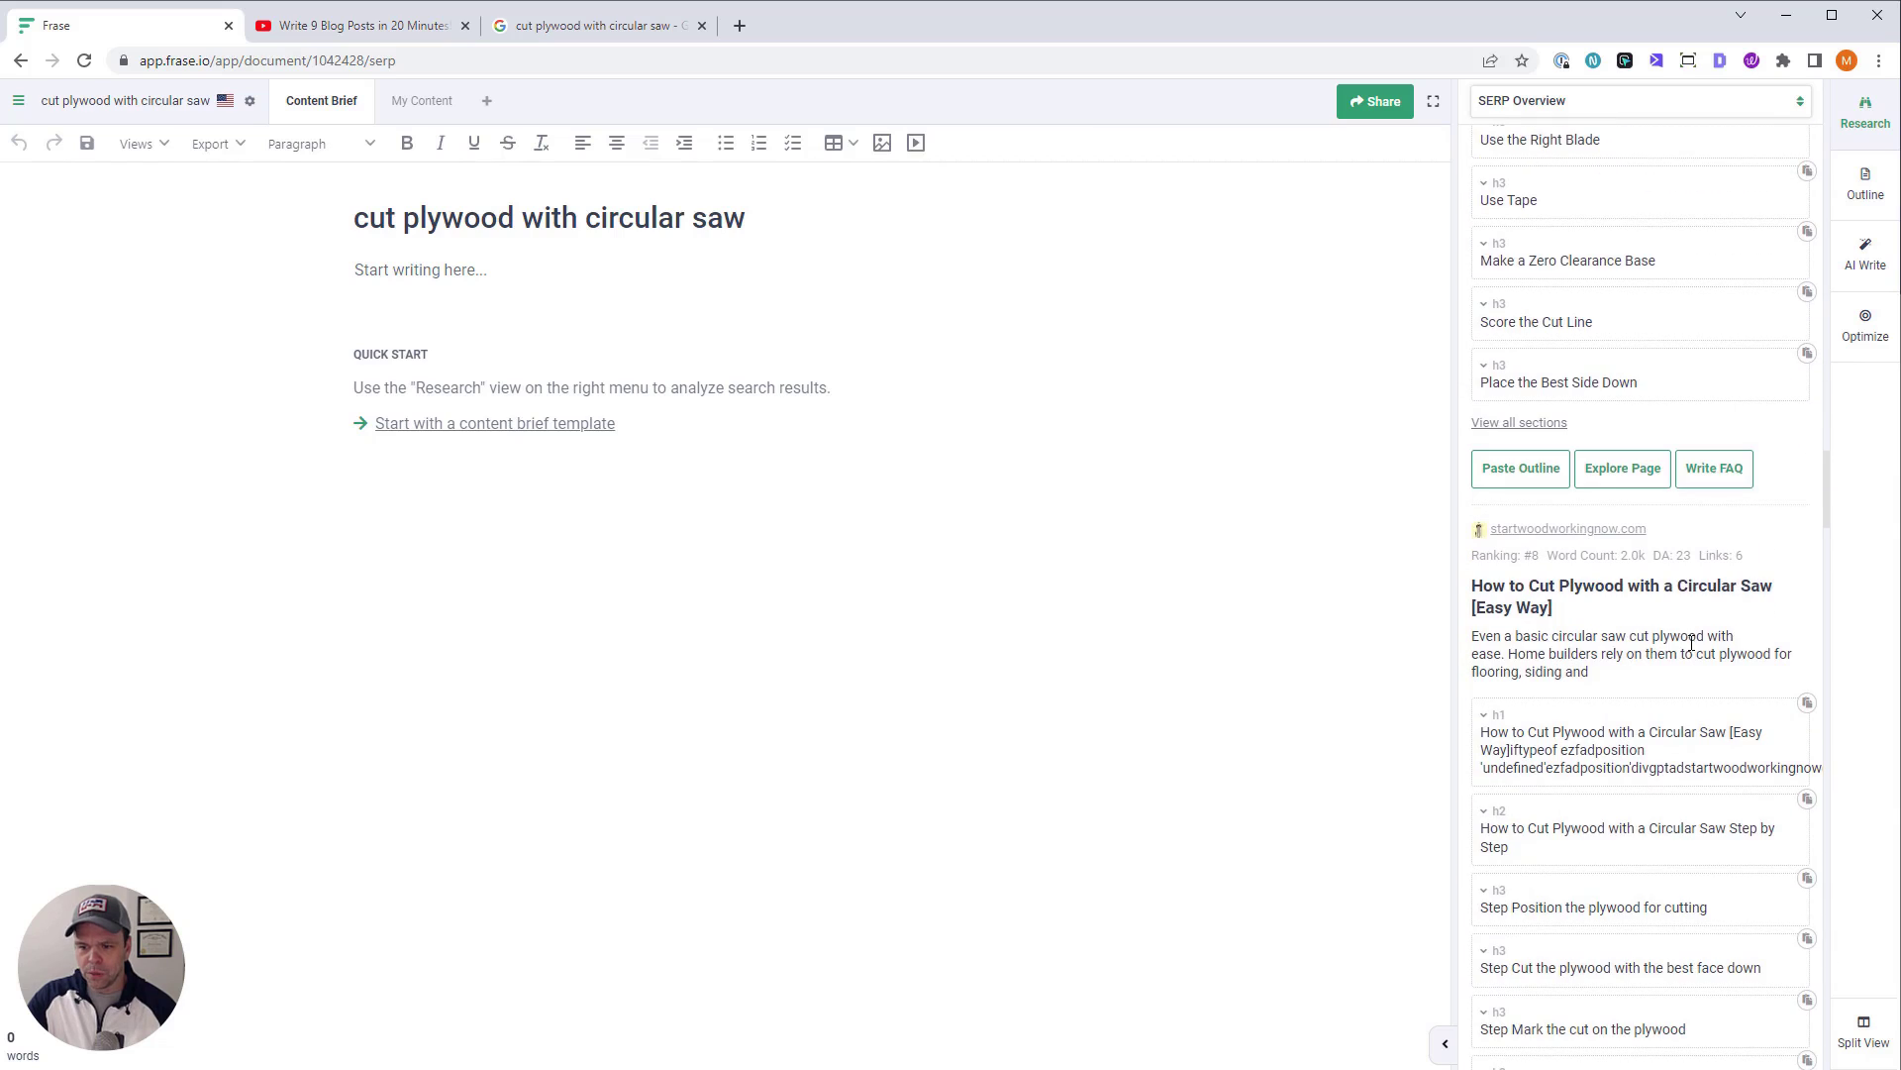
left_click_drag(1699, 557, 1659, 557)
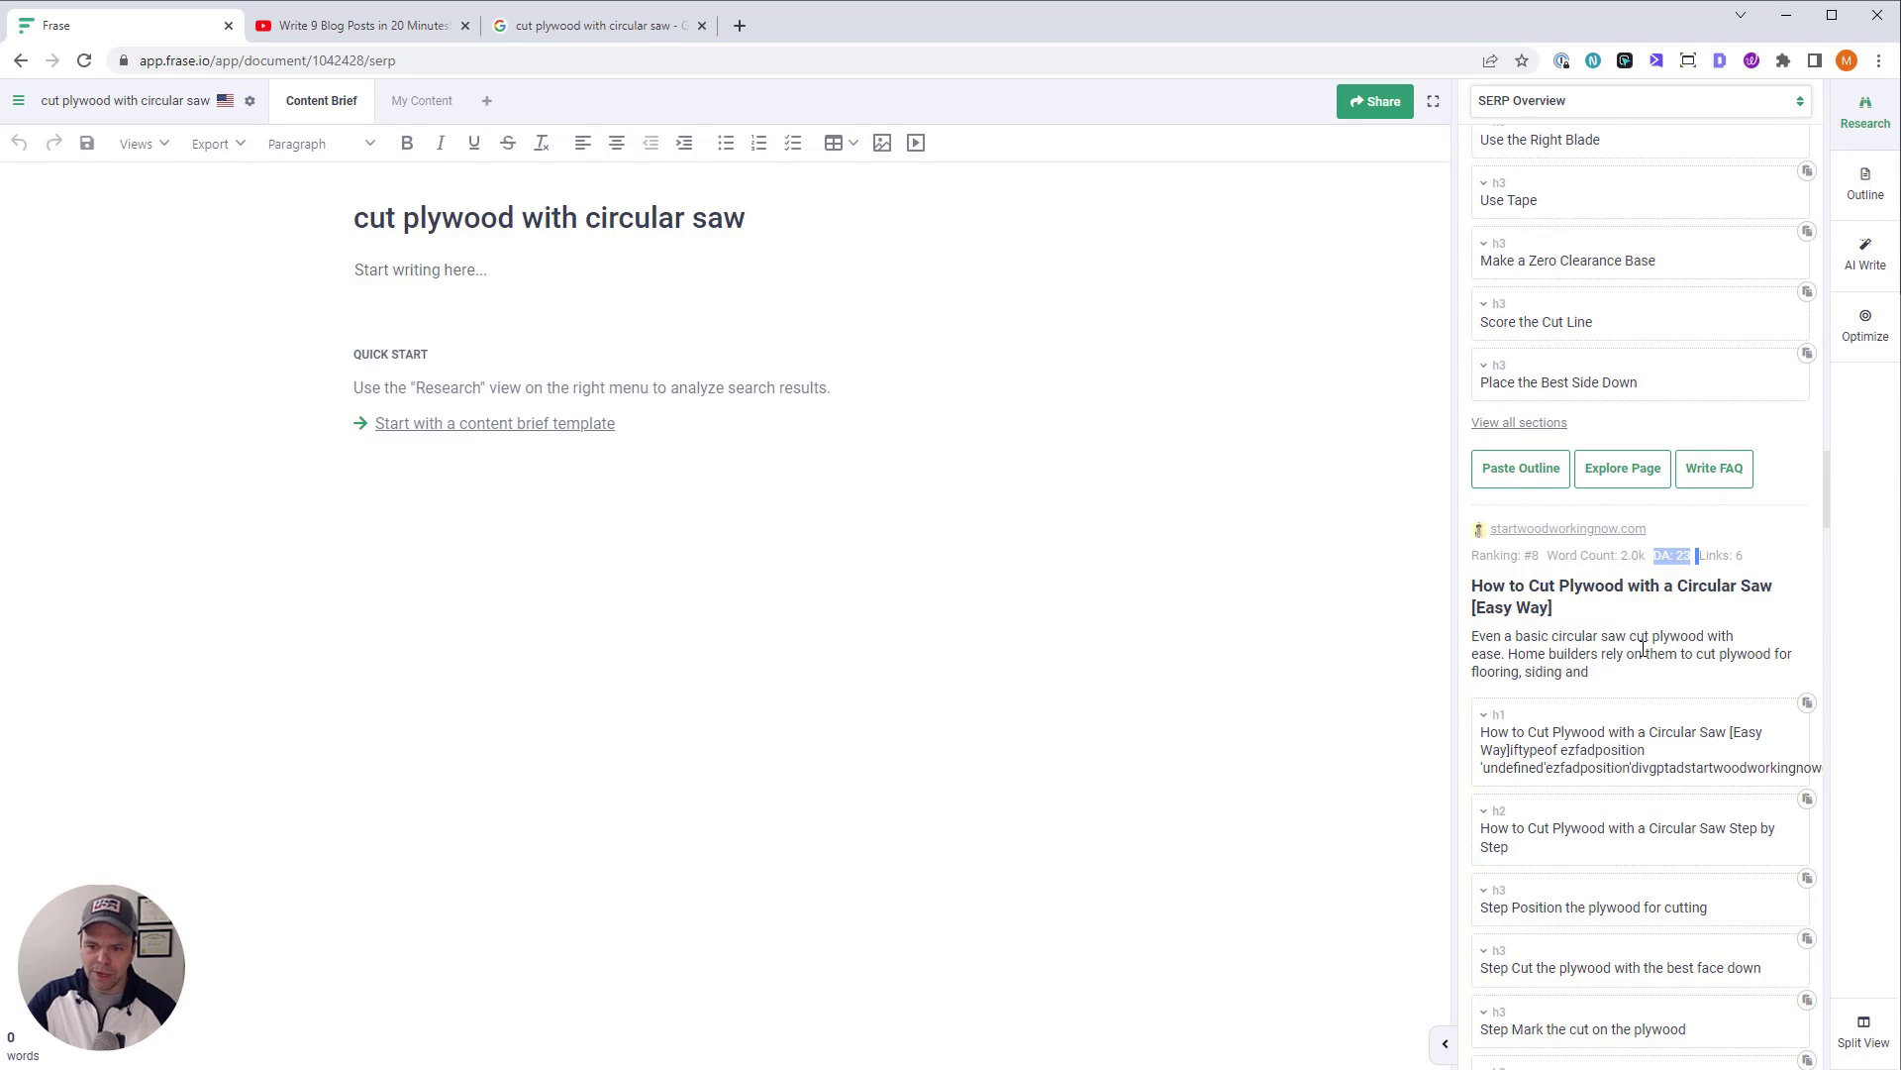
scroll(1644, 649, "down", 10)
scroll(1636, 663, "up", 15)
scroll(1636, 669, "up", 15)
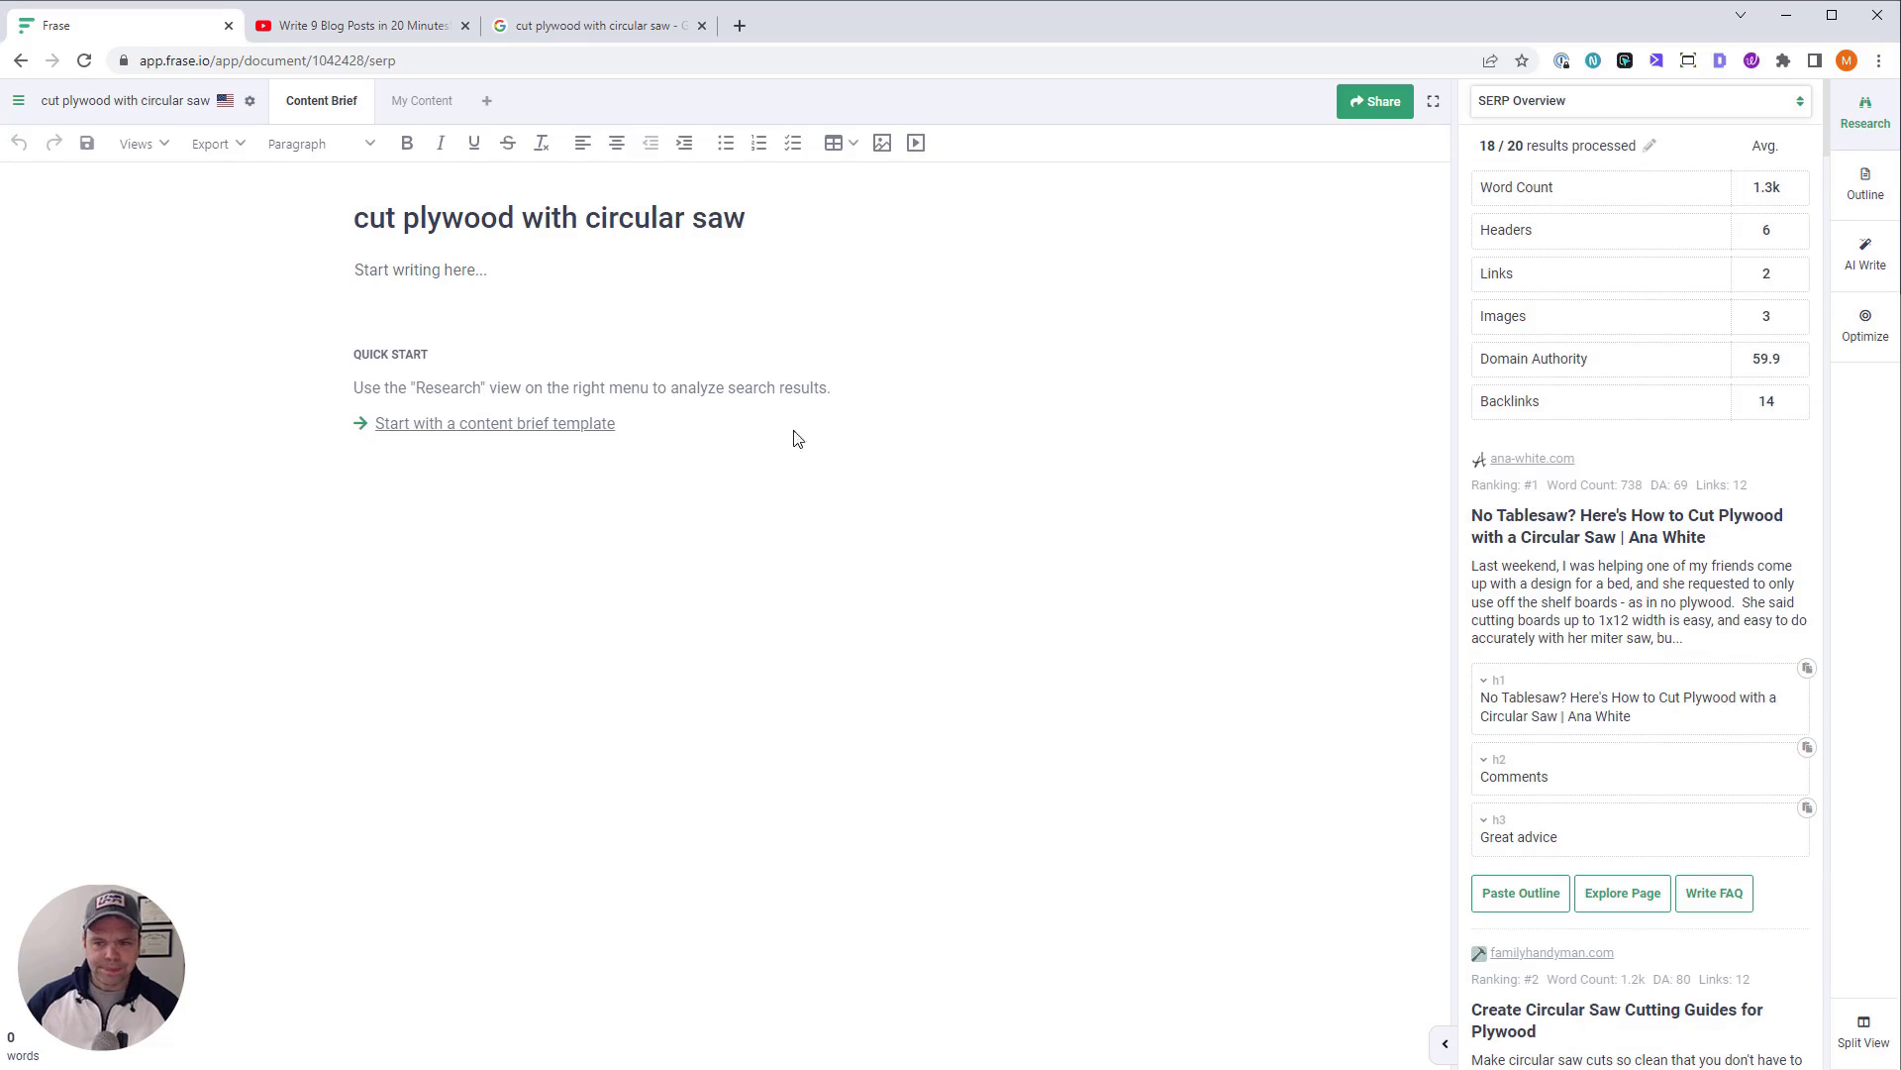
Add the seven familyhandyman.com tips, from cut-on-the-floor to tape crosscuts, to a new outline
left_click(1866, 188)
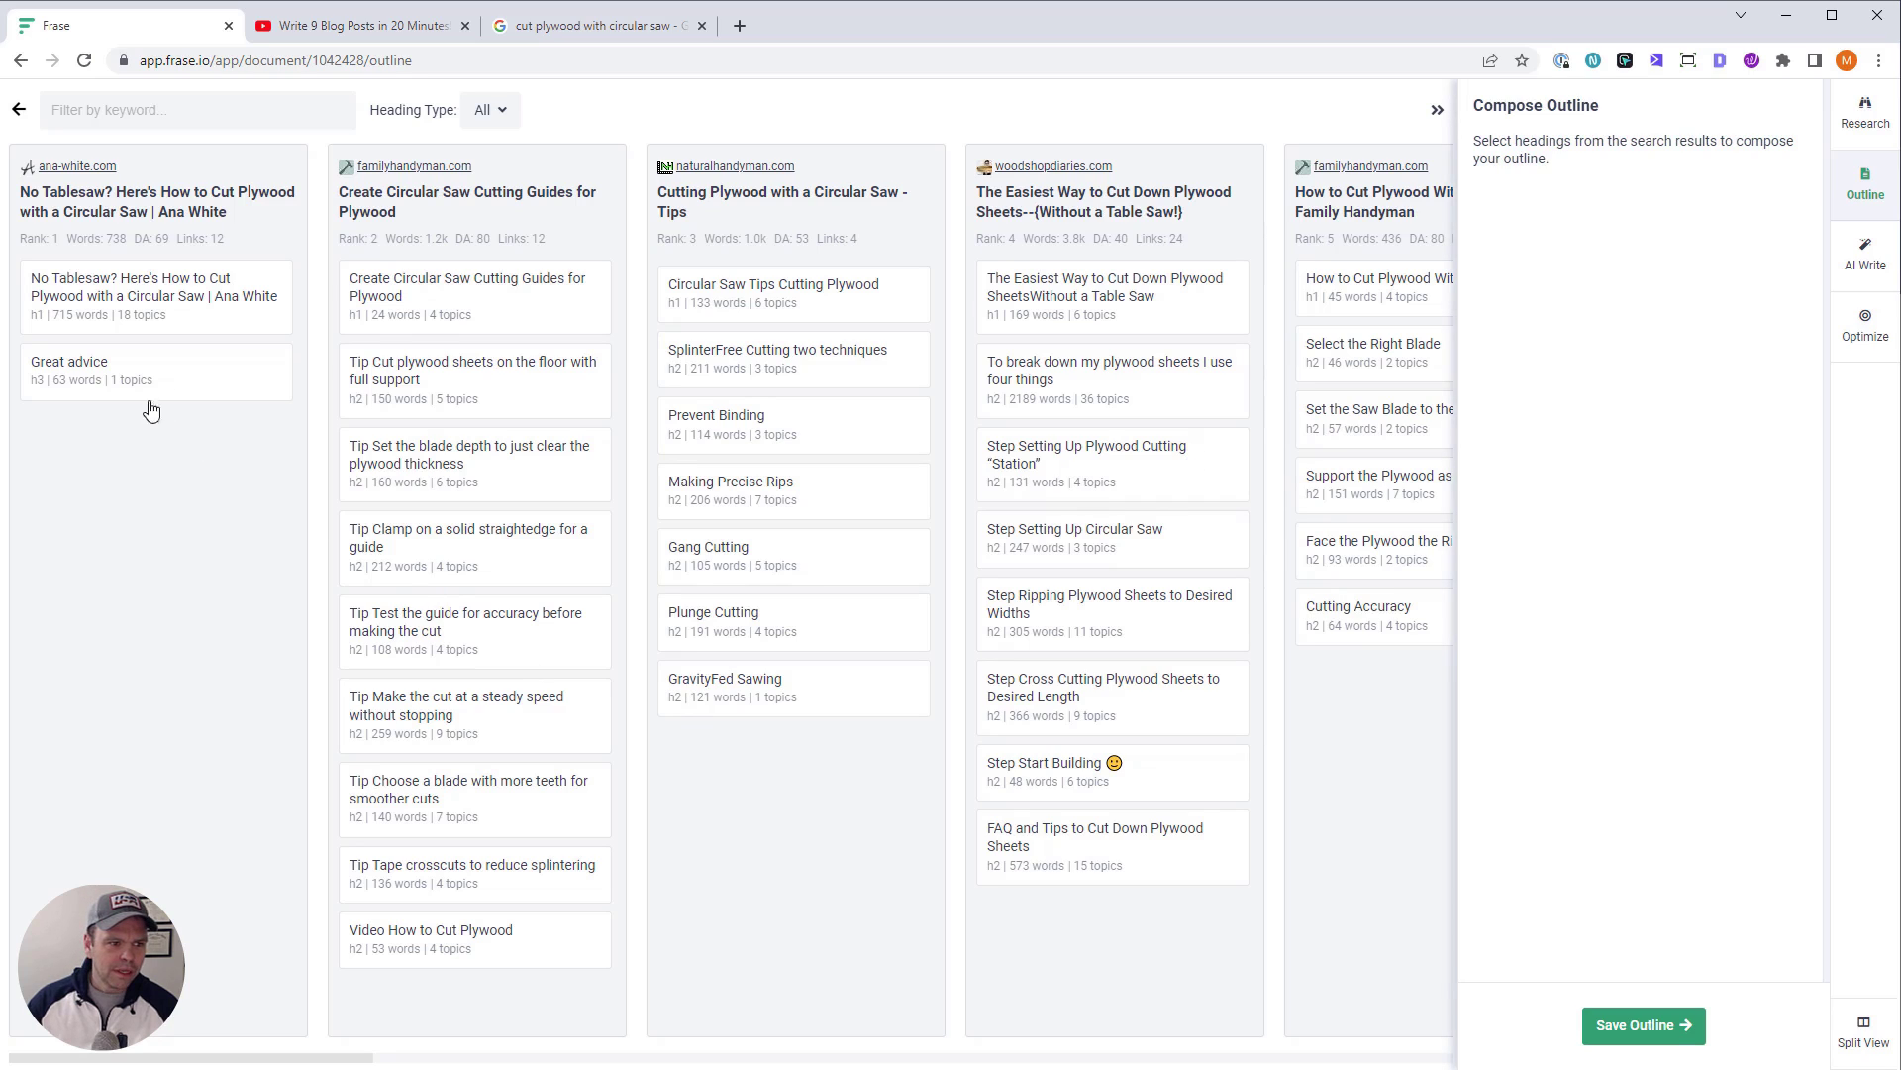
left_click(483, 372)
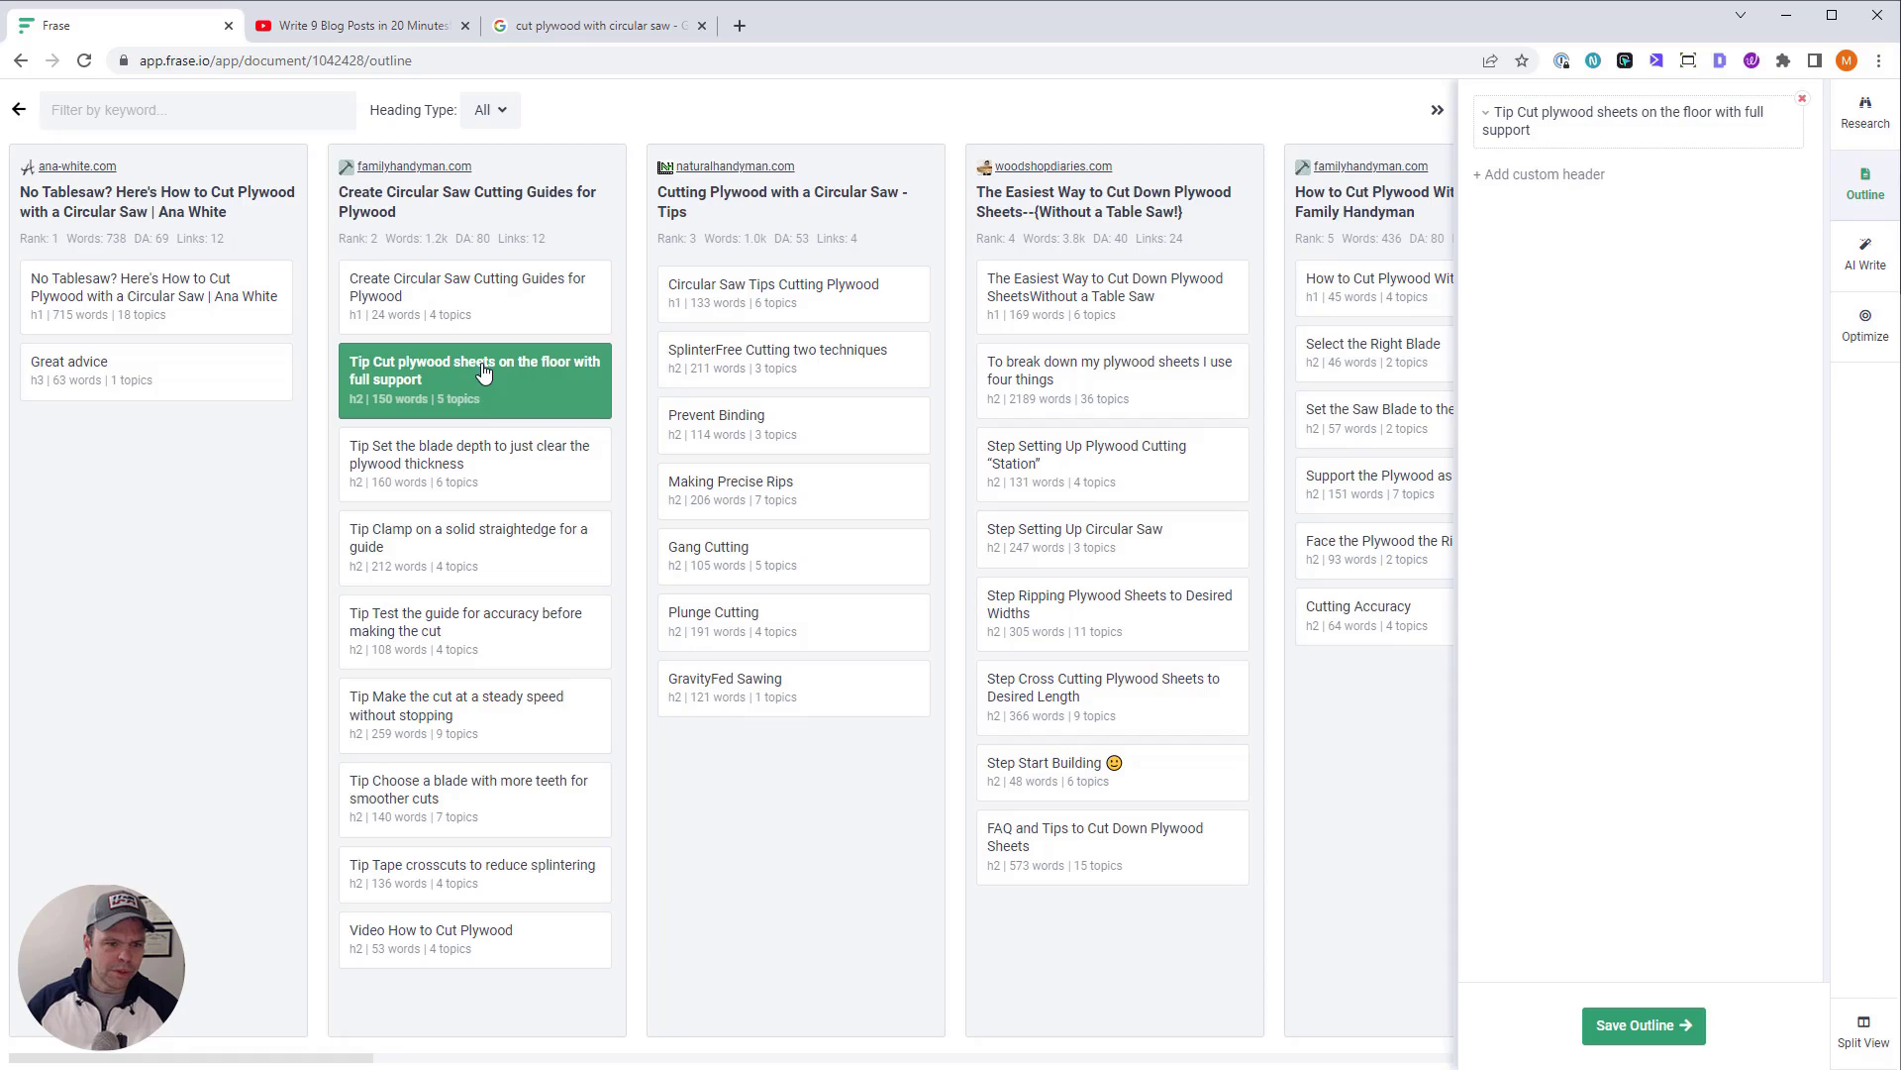
left_click(467, 454)
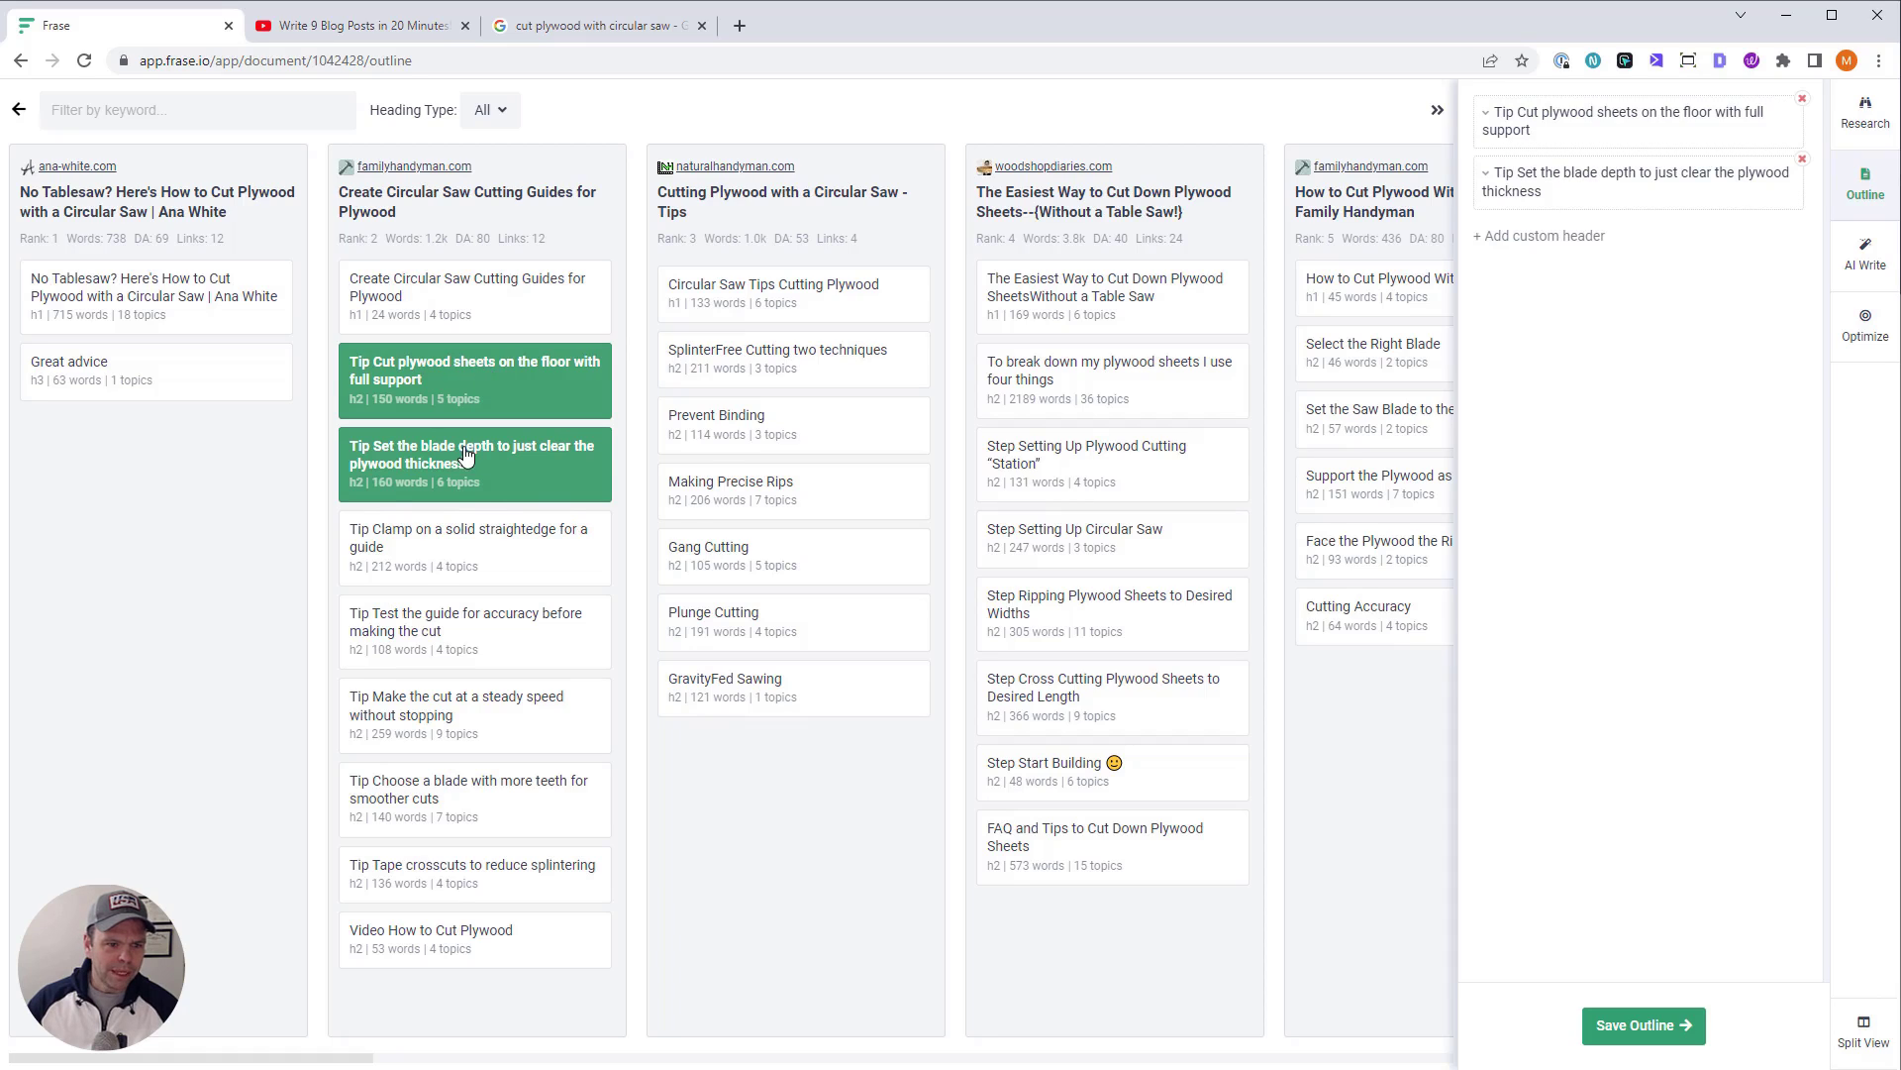
left_click(526, 545)
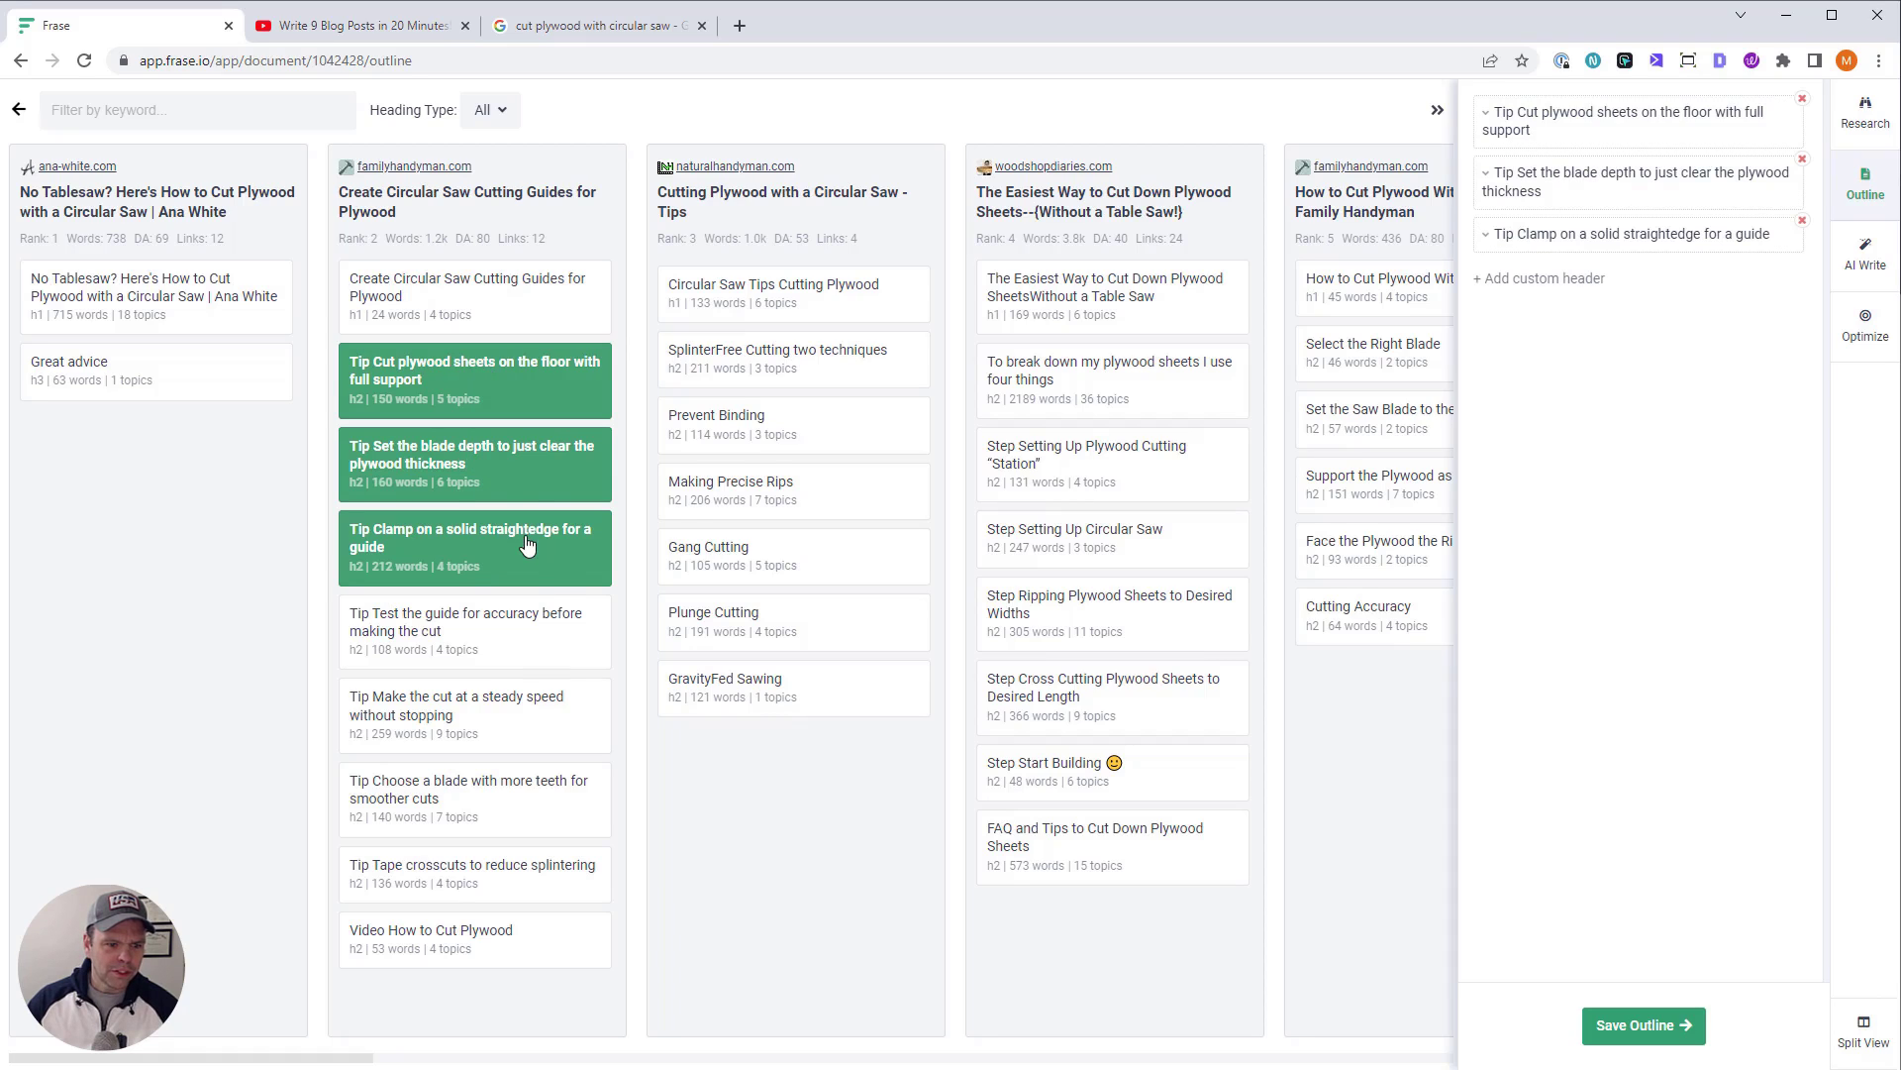
left_click(564, 626)
left_click(534, 713)
left_click(594, 807)
left_click(495, 872)
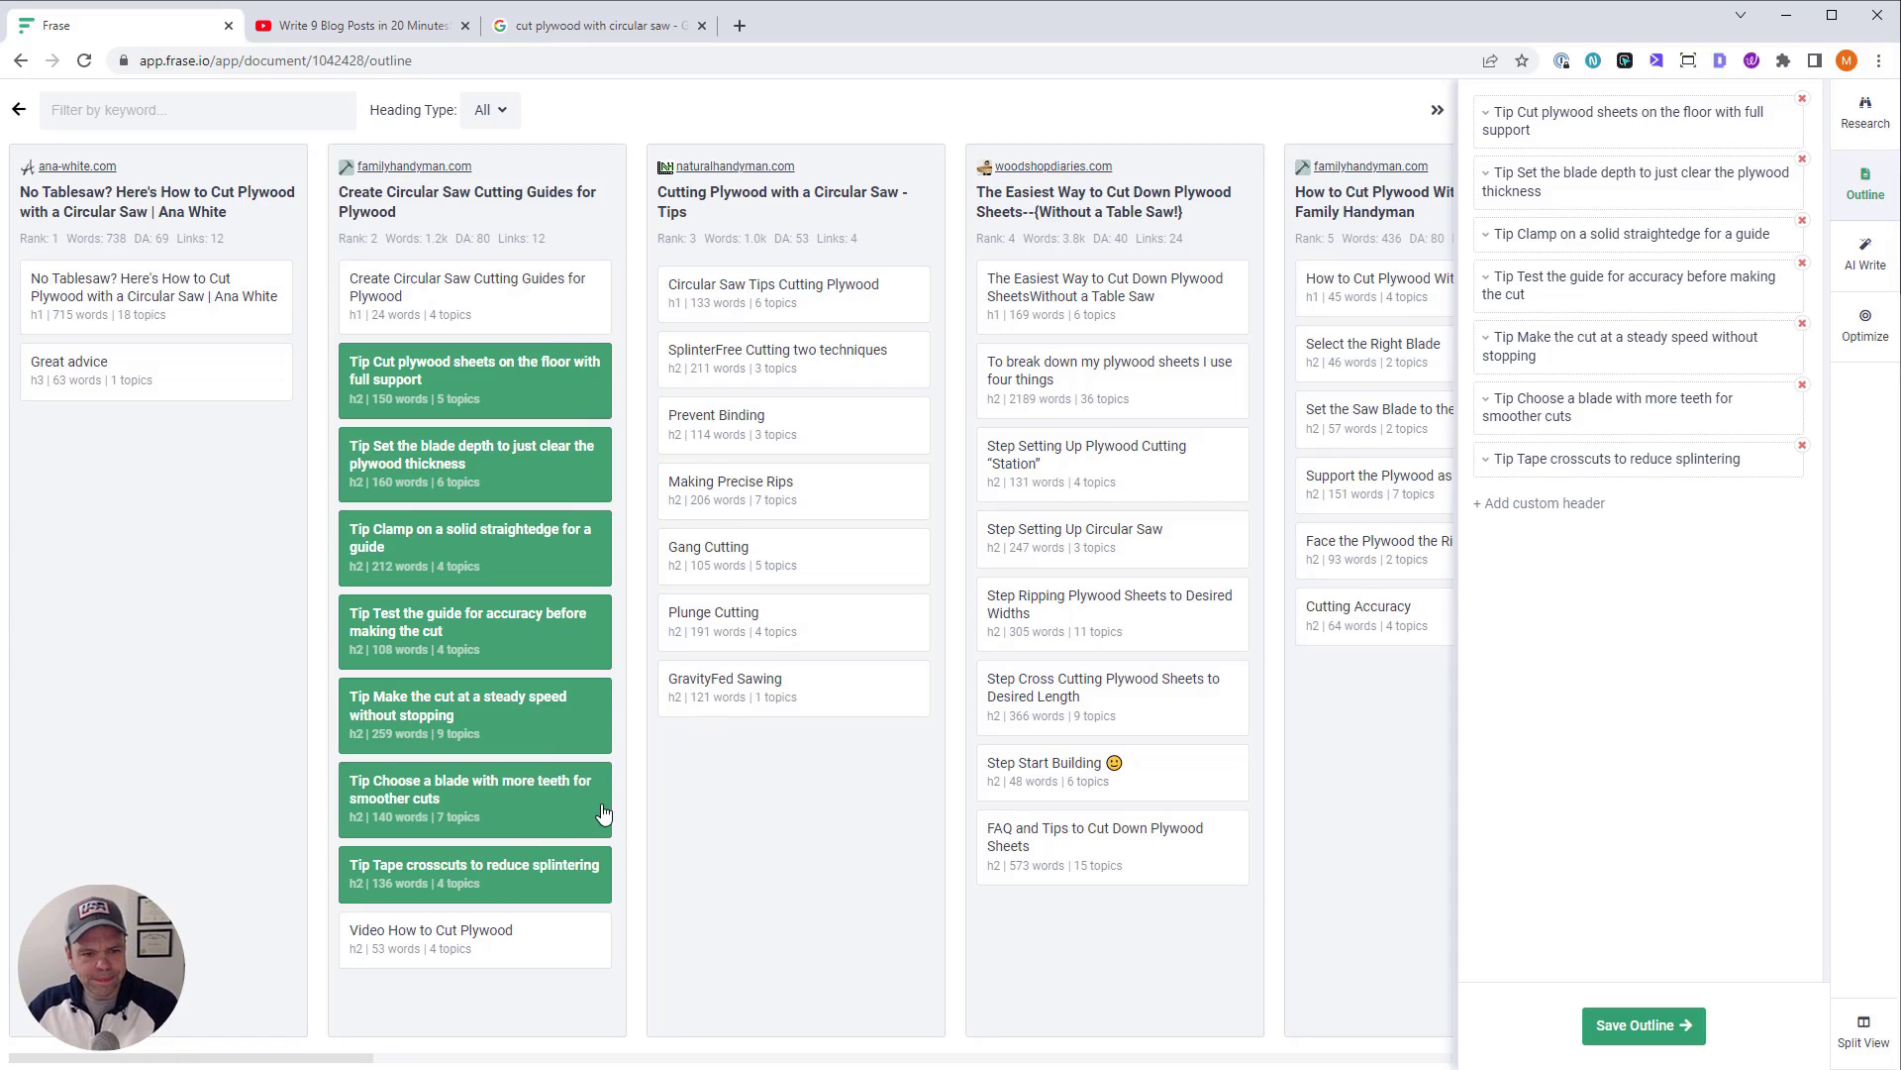
Add Prevent Binding to the outline and move it to second position
left_click(807, 434)
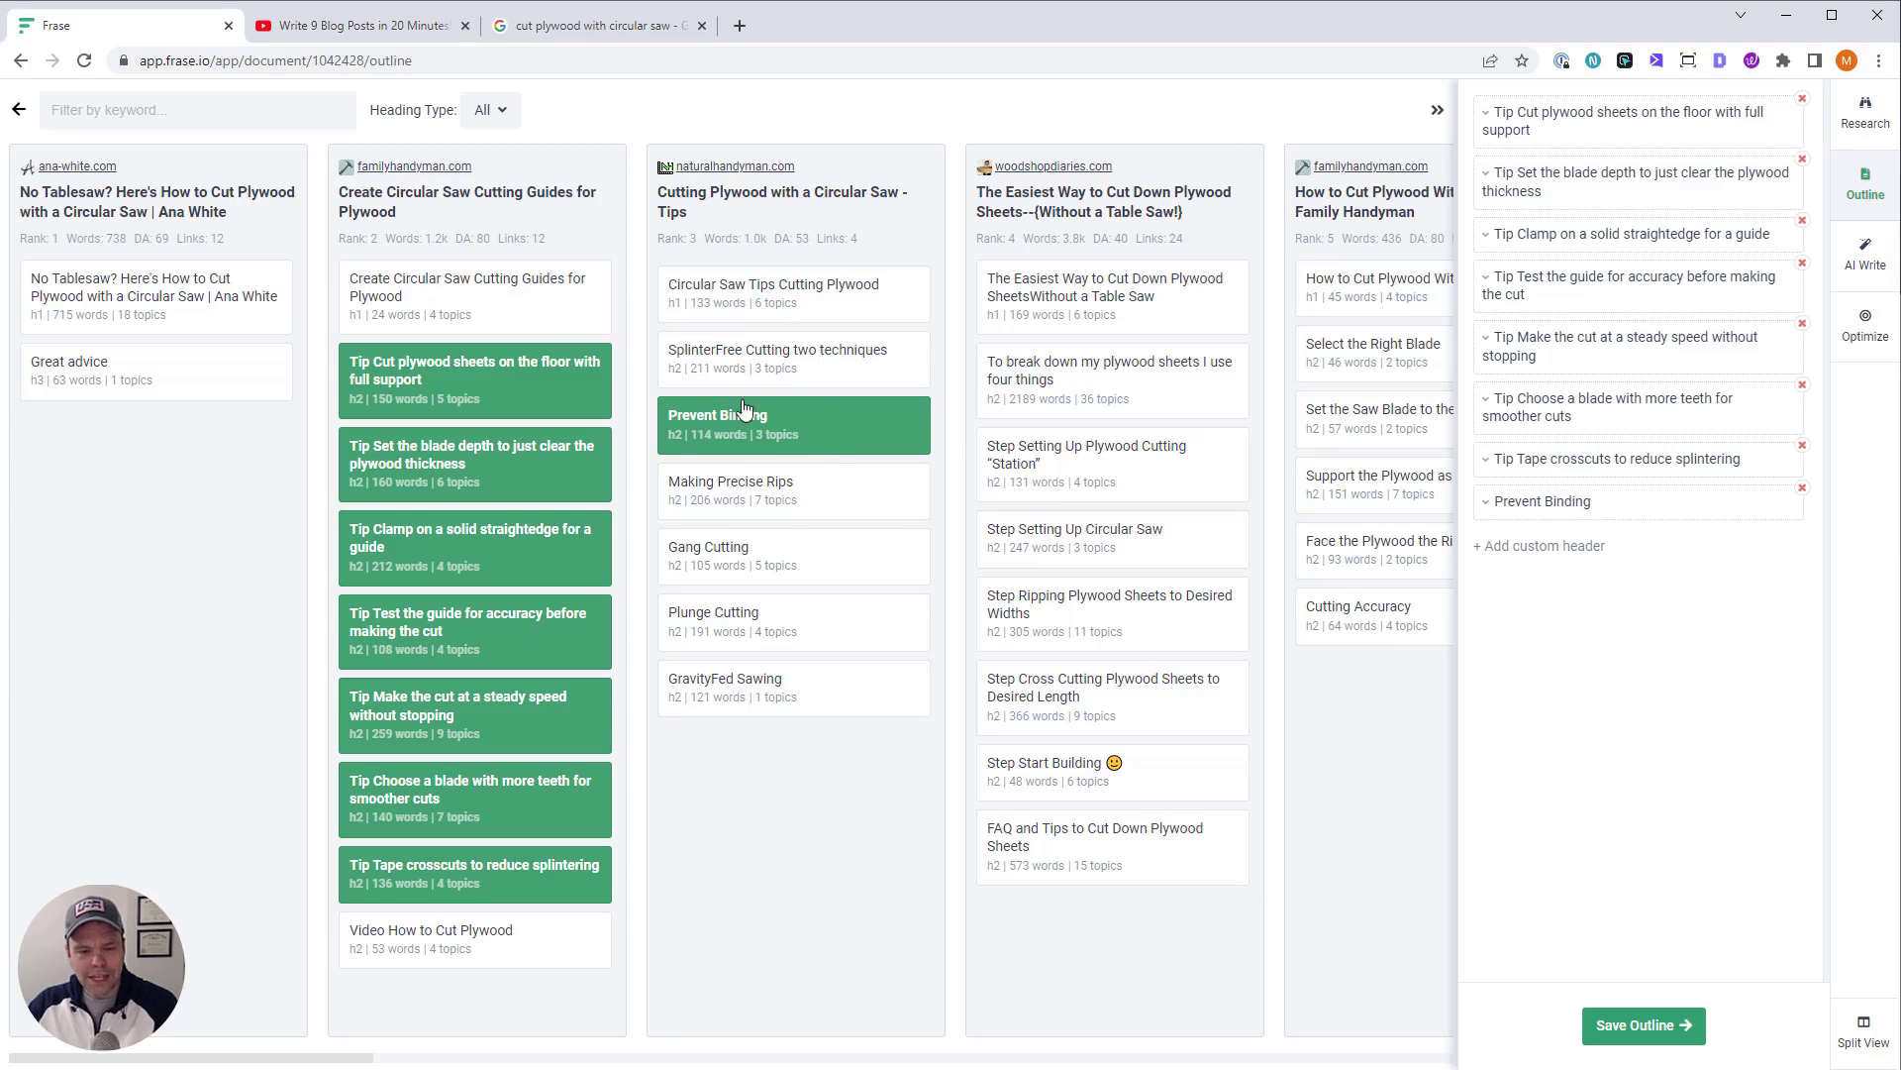
left_click(1537, 505)
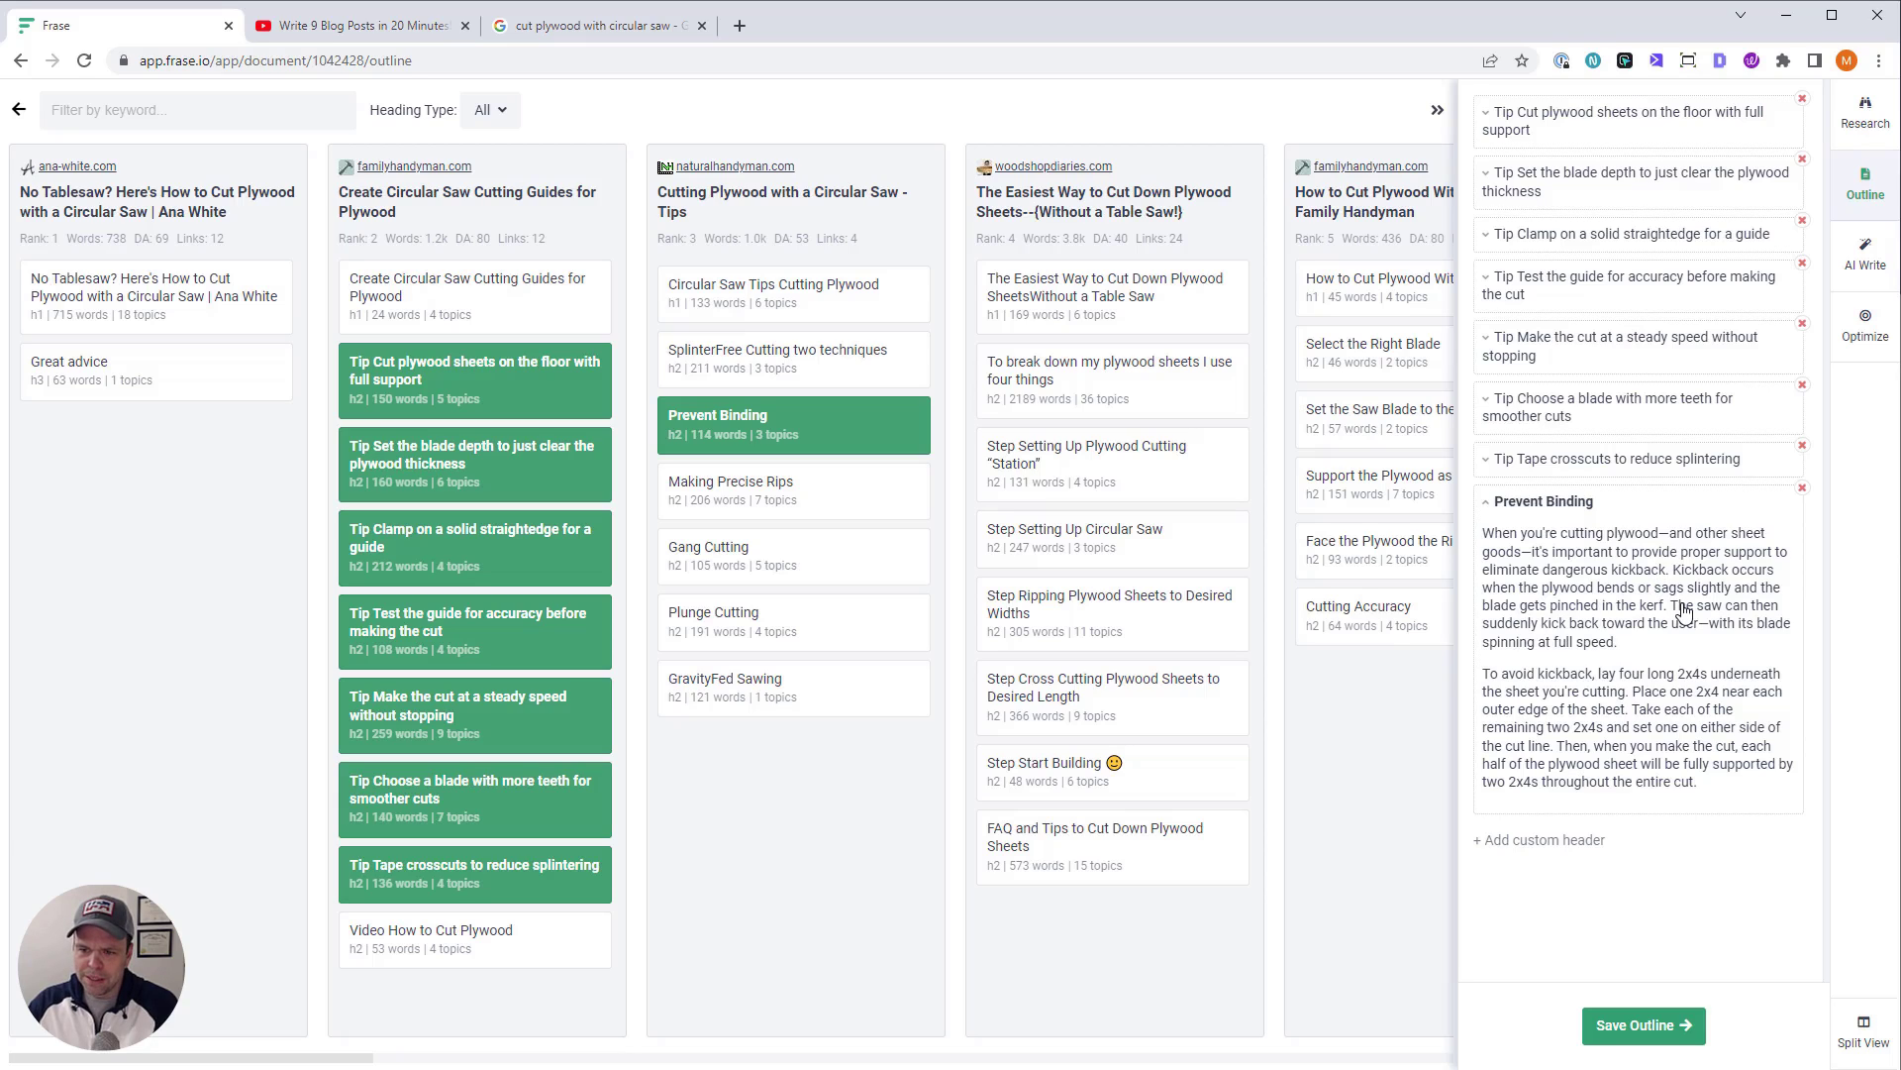
left_click_drag(1569, 510, 1515, 180)
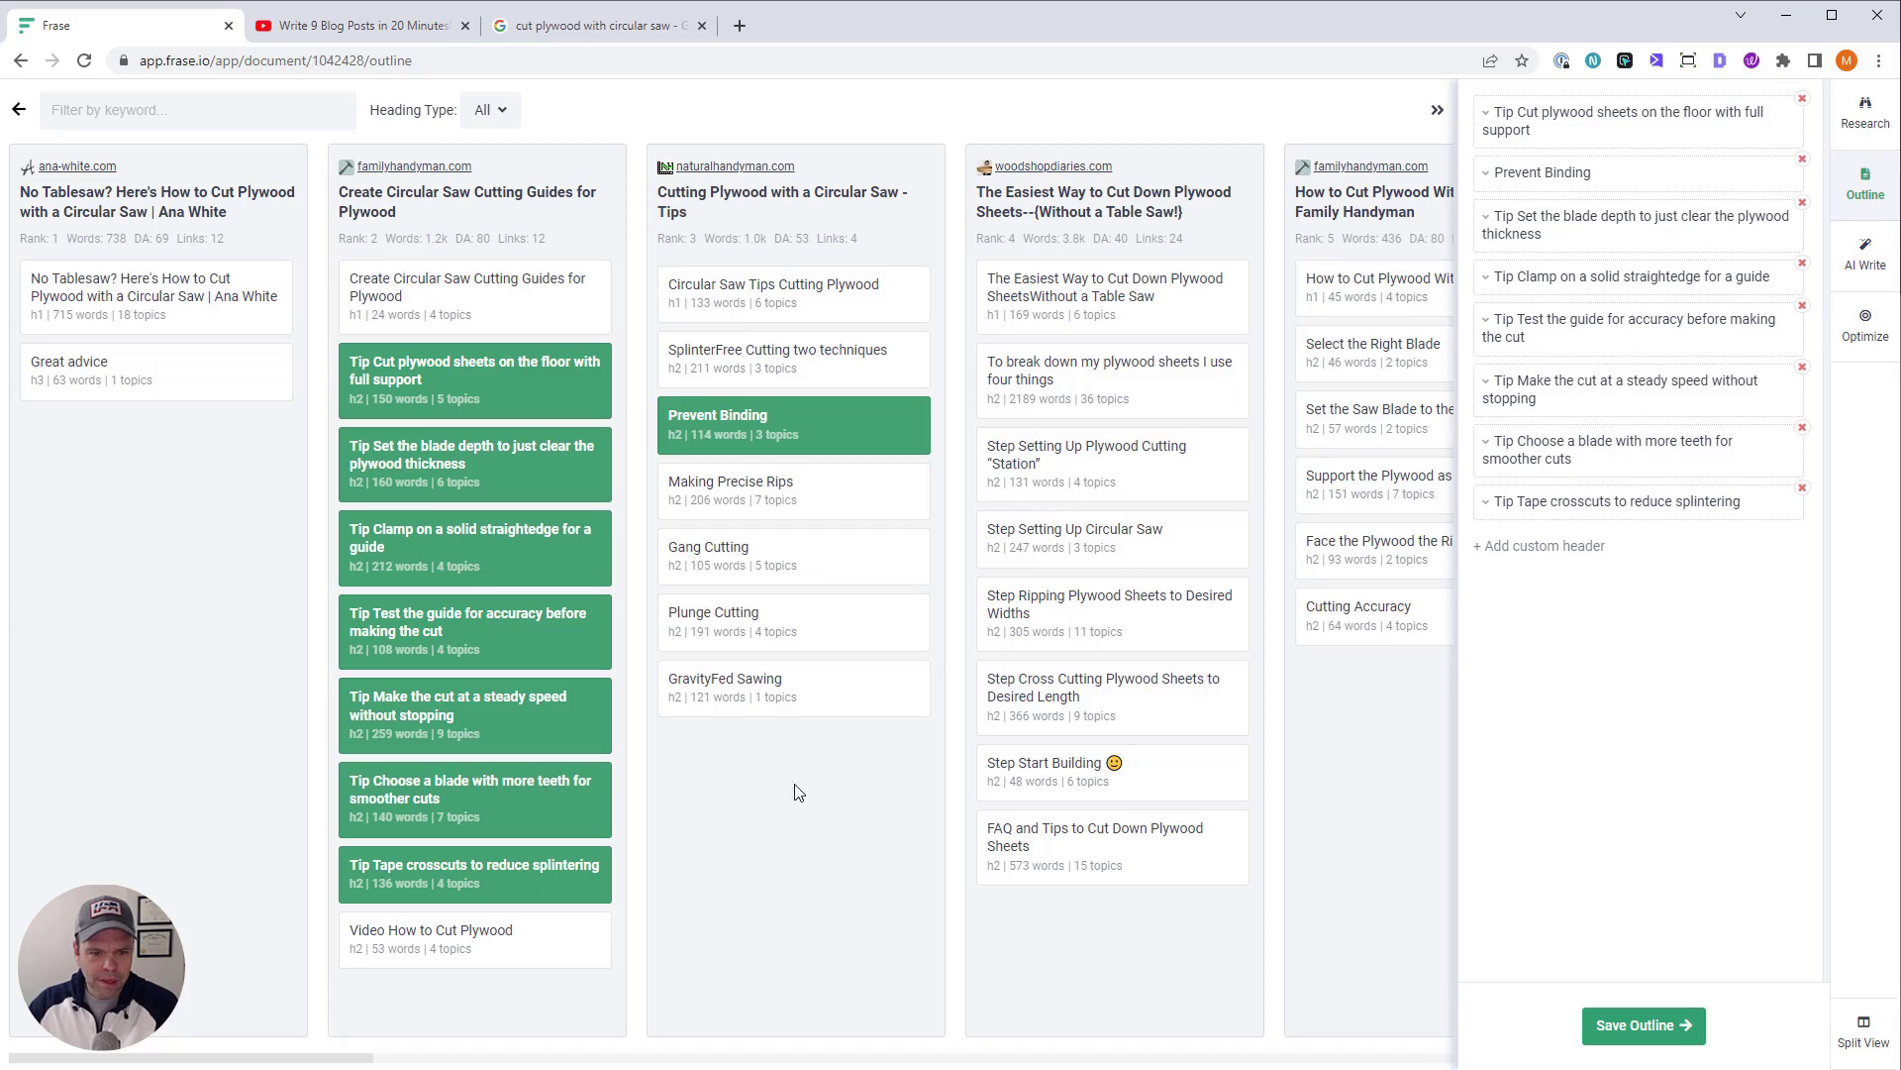
Append Gang Cutting as the ninth heading, review competitor columns, and save the outline
left_click(797, 565)
left_click(1589, 555)
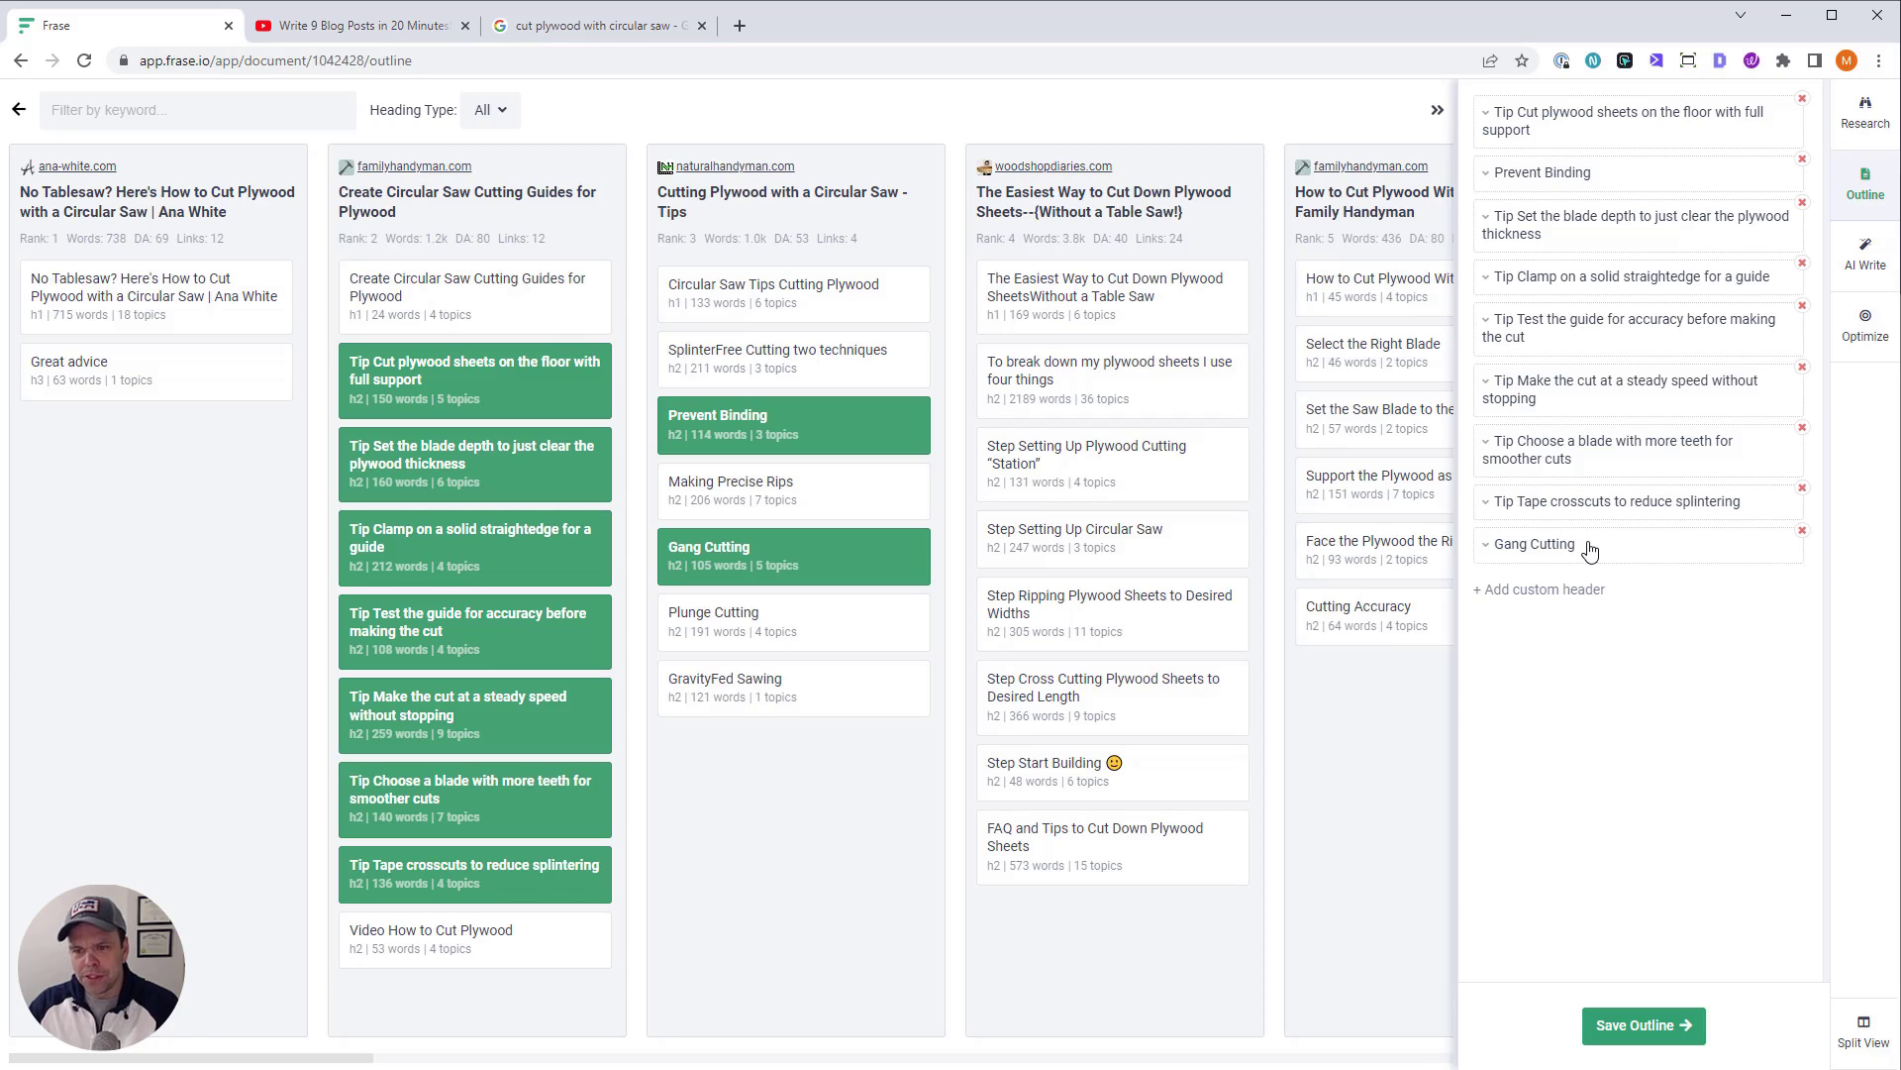
left_click_drag(357, 1057, 237, 1058)
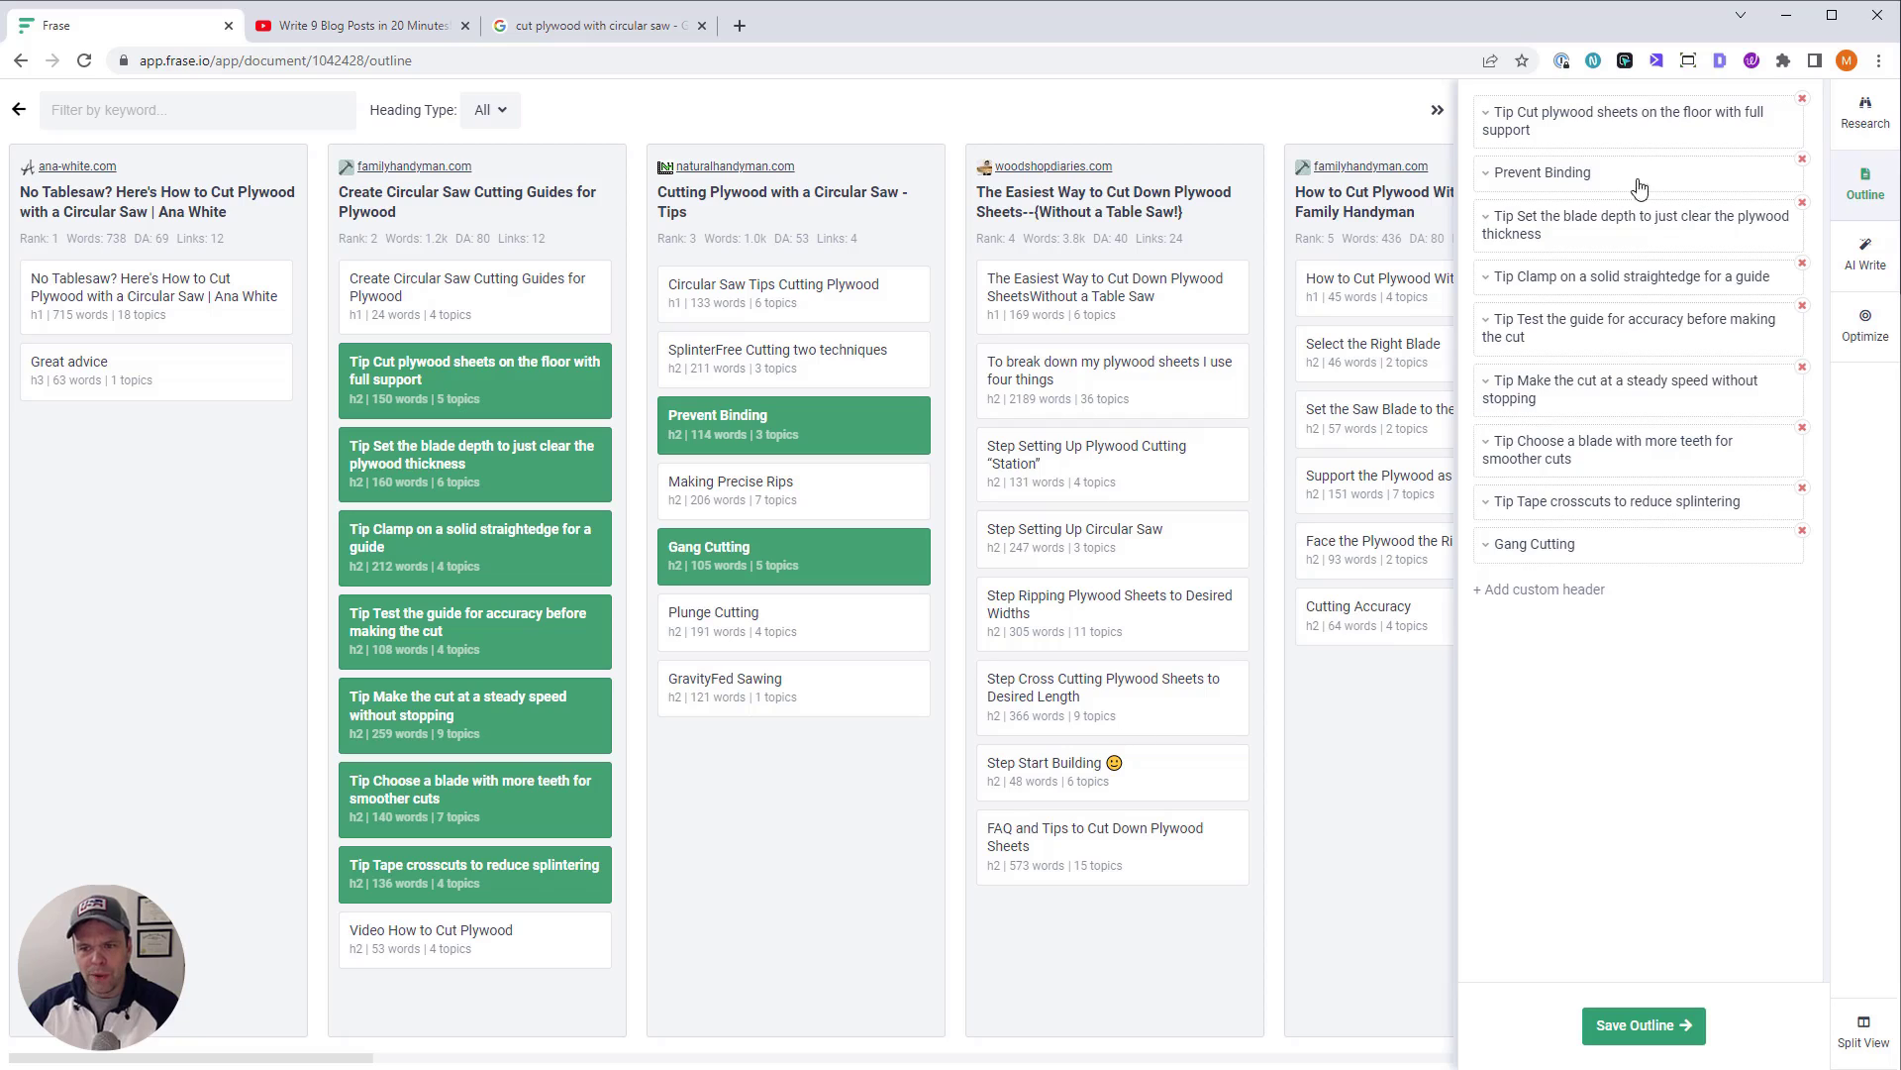
left_click_drag(352, 1057, 590, 1058)
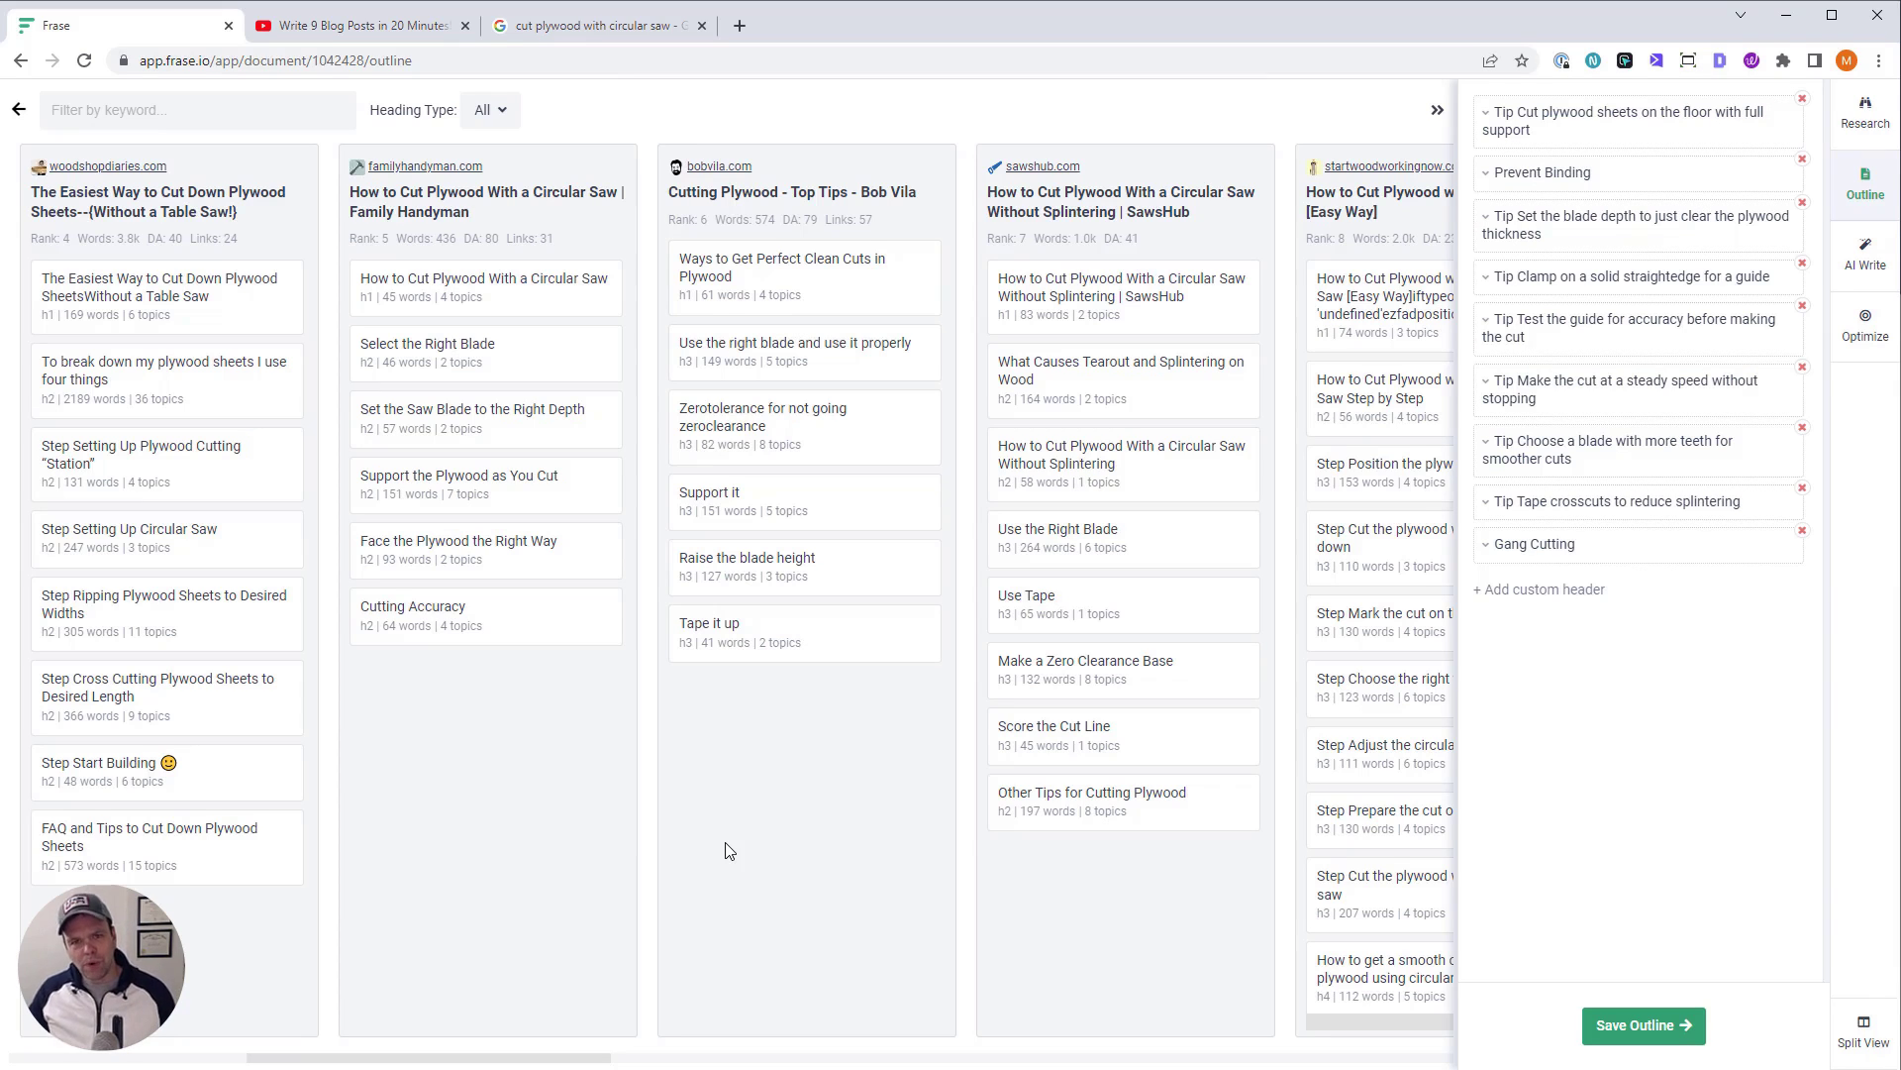
left_click(1640, 1024)
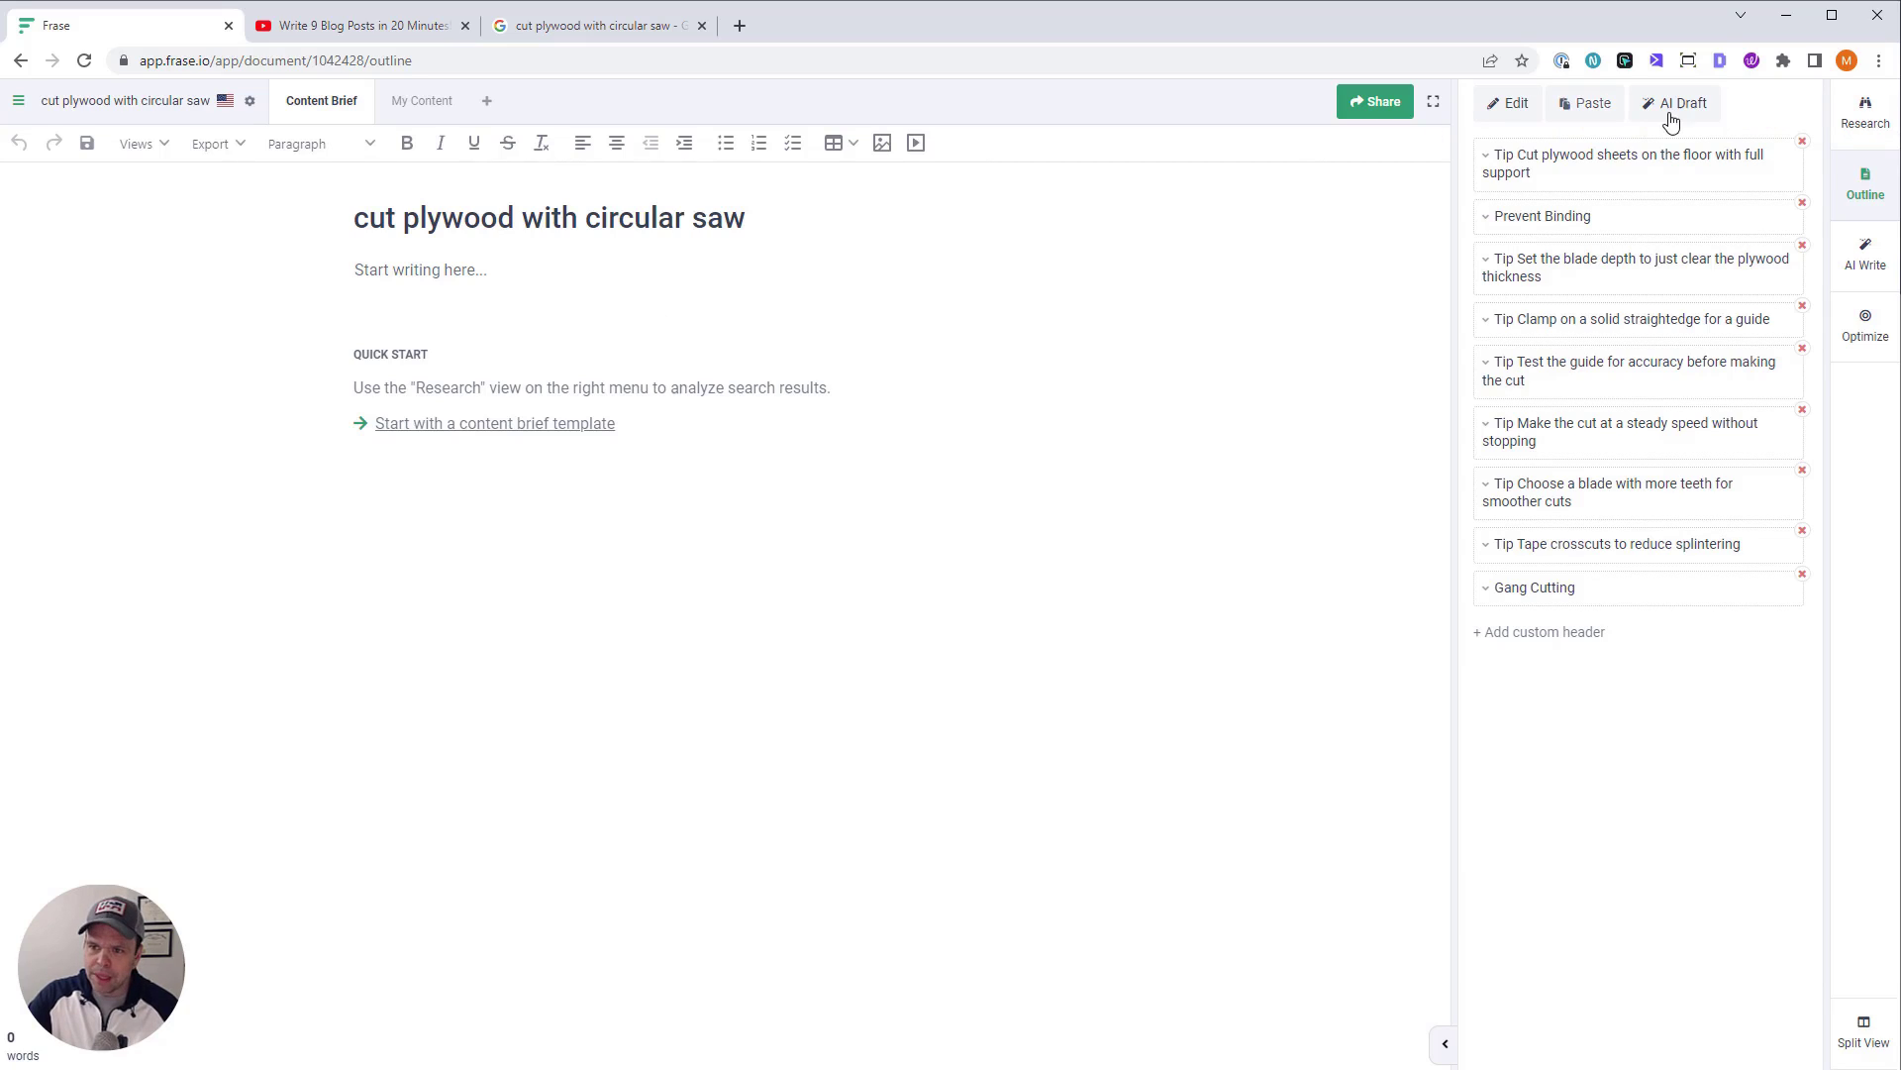
Title the document 'how cut plywood with circular saw' and insert a competitor intro paragraph
left_click(1683, 118)
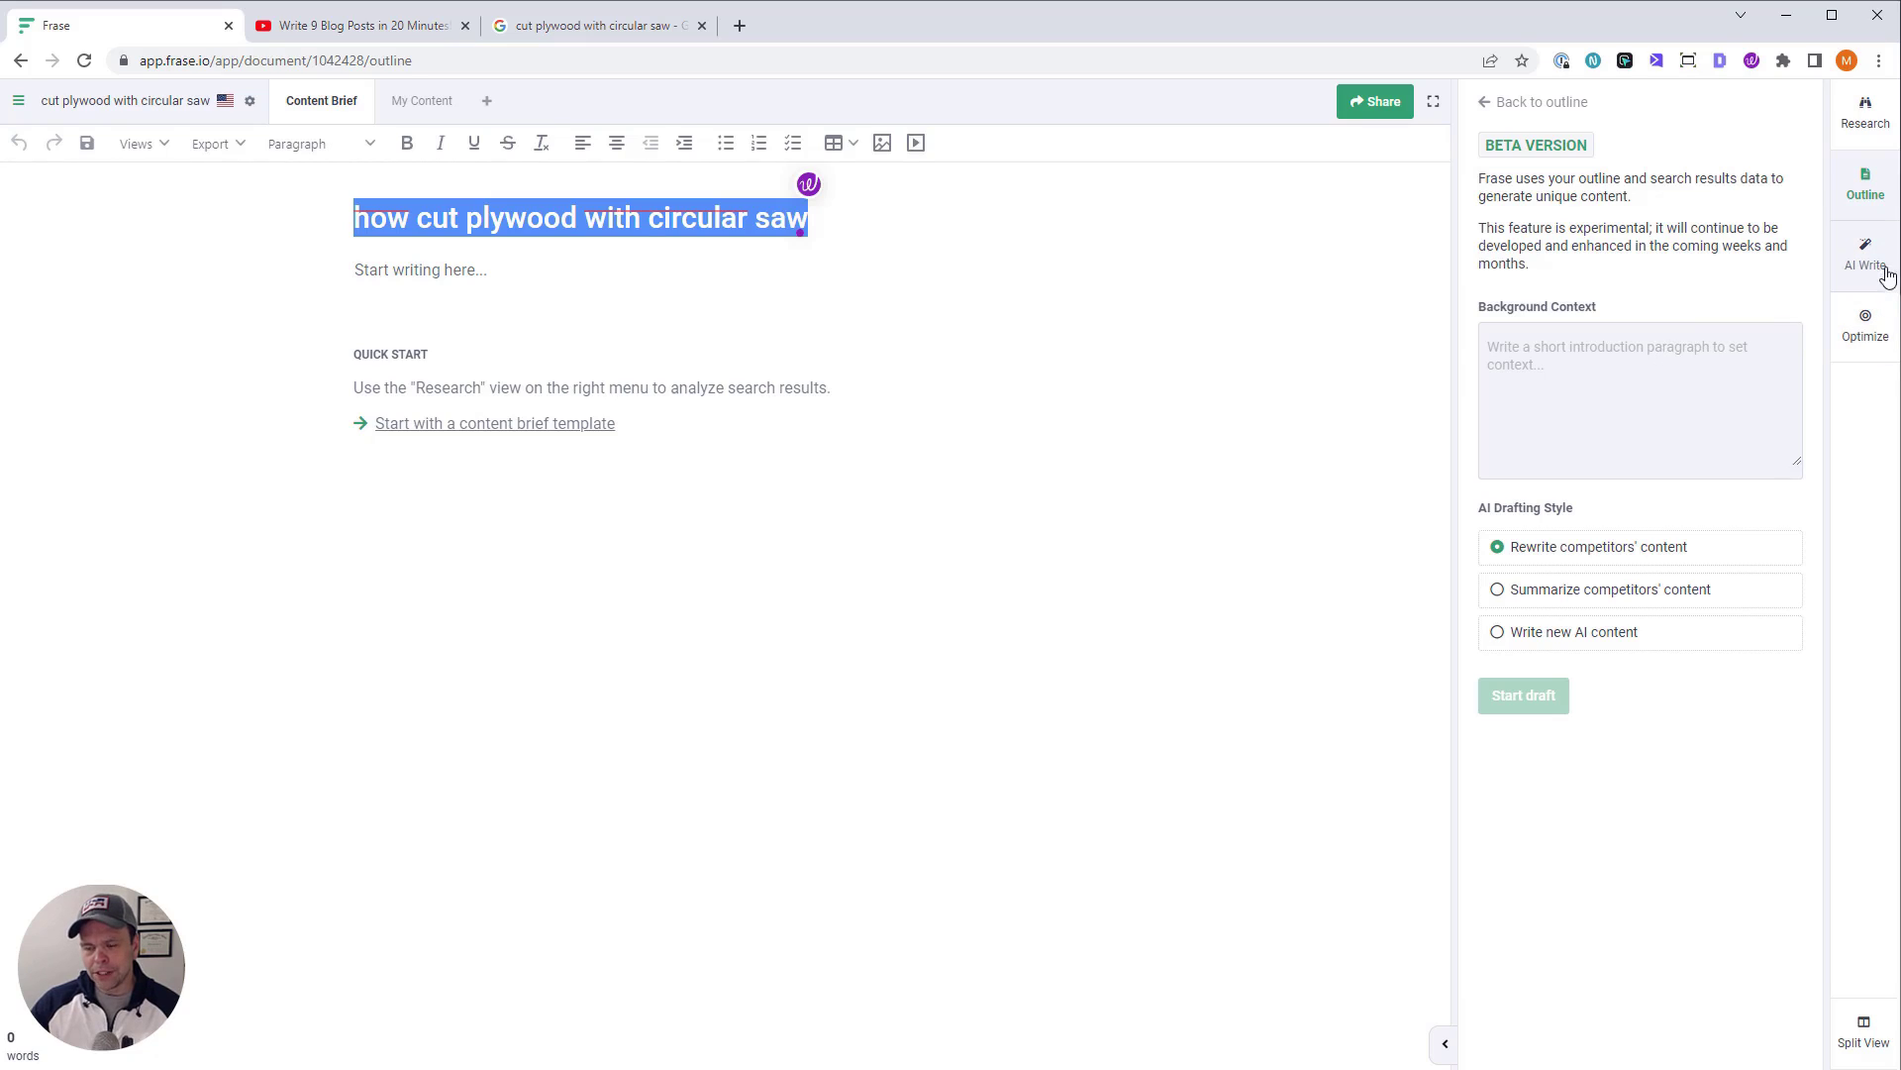
left_click(1872, 114)
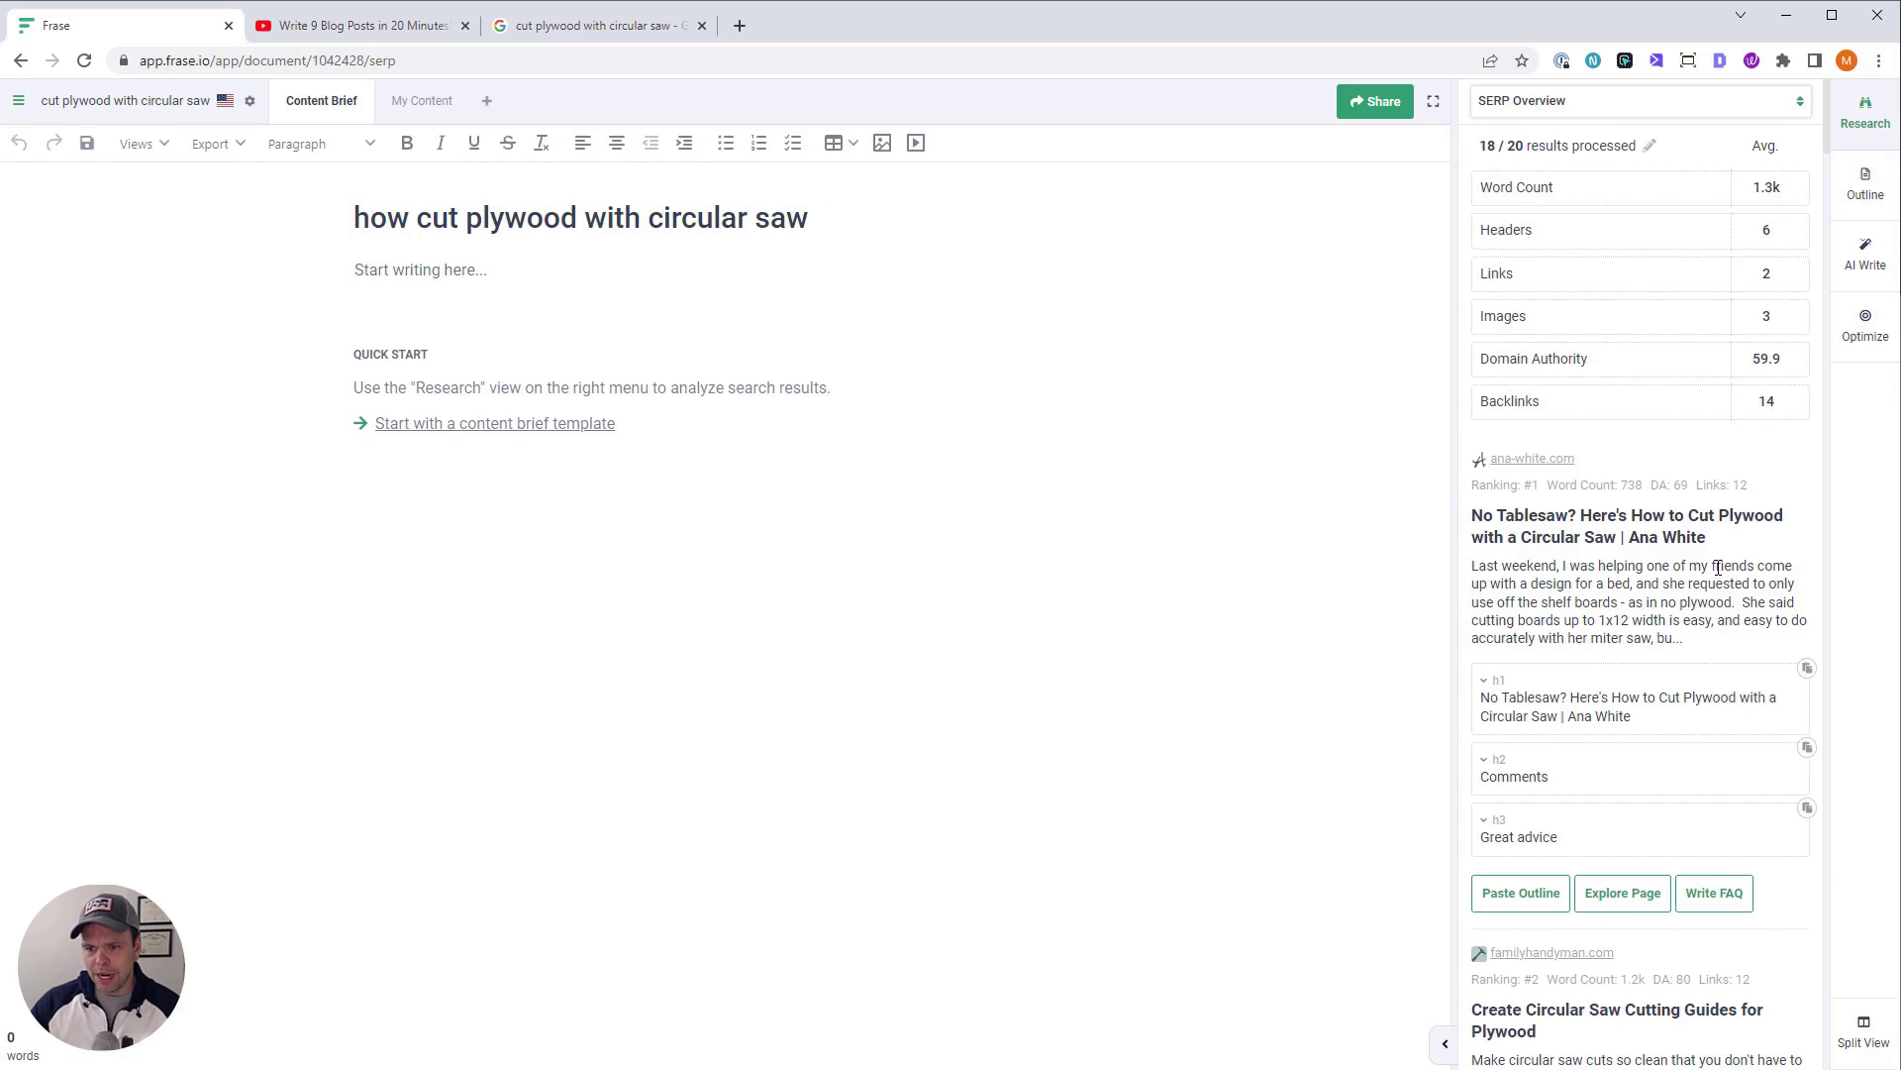
scroll(1723, 581, "down", 10)
left_click(1674, 653)
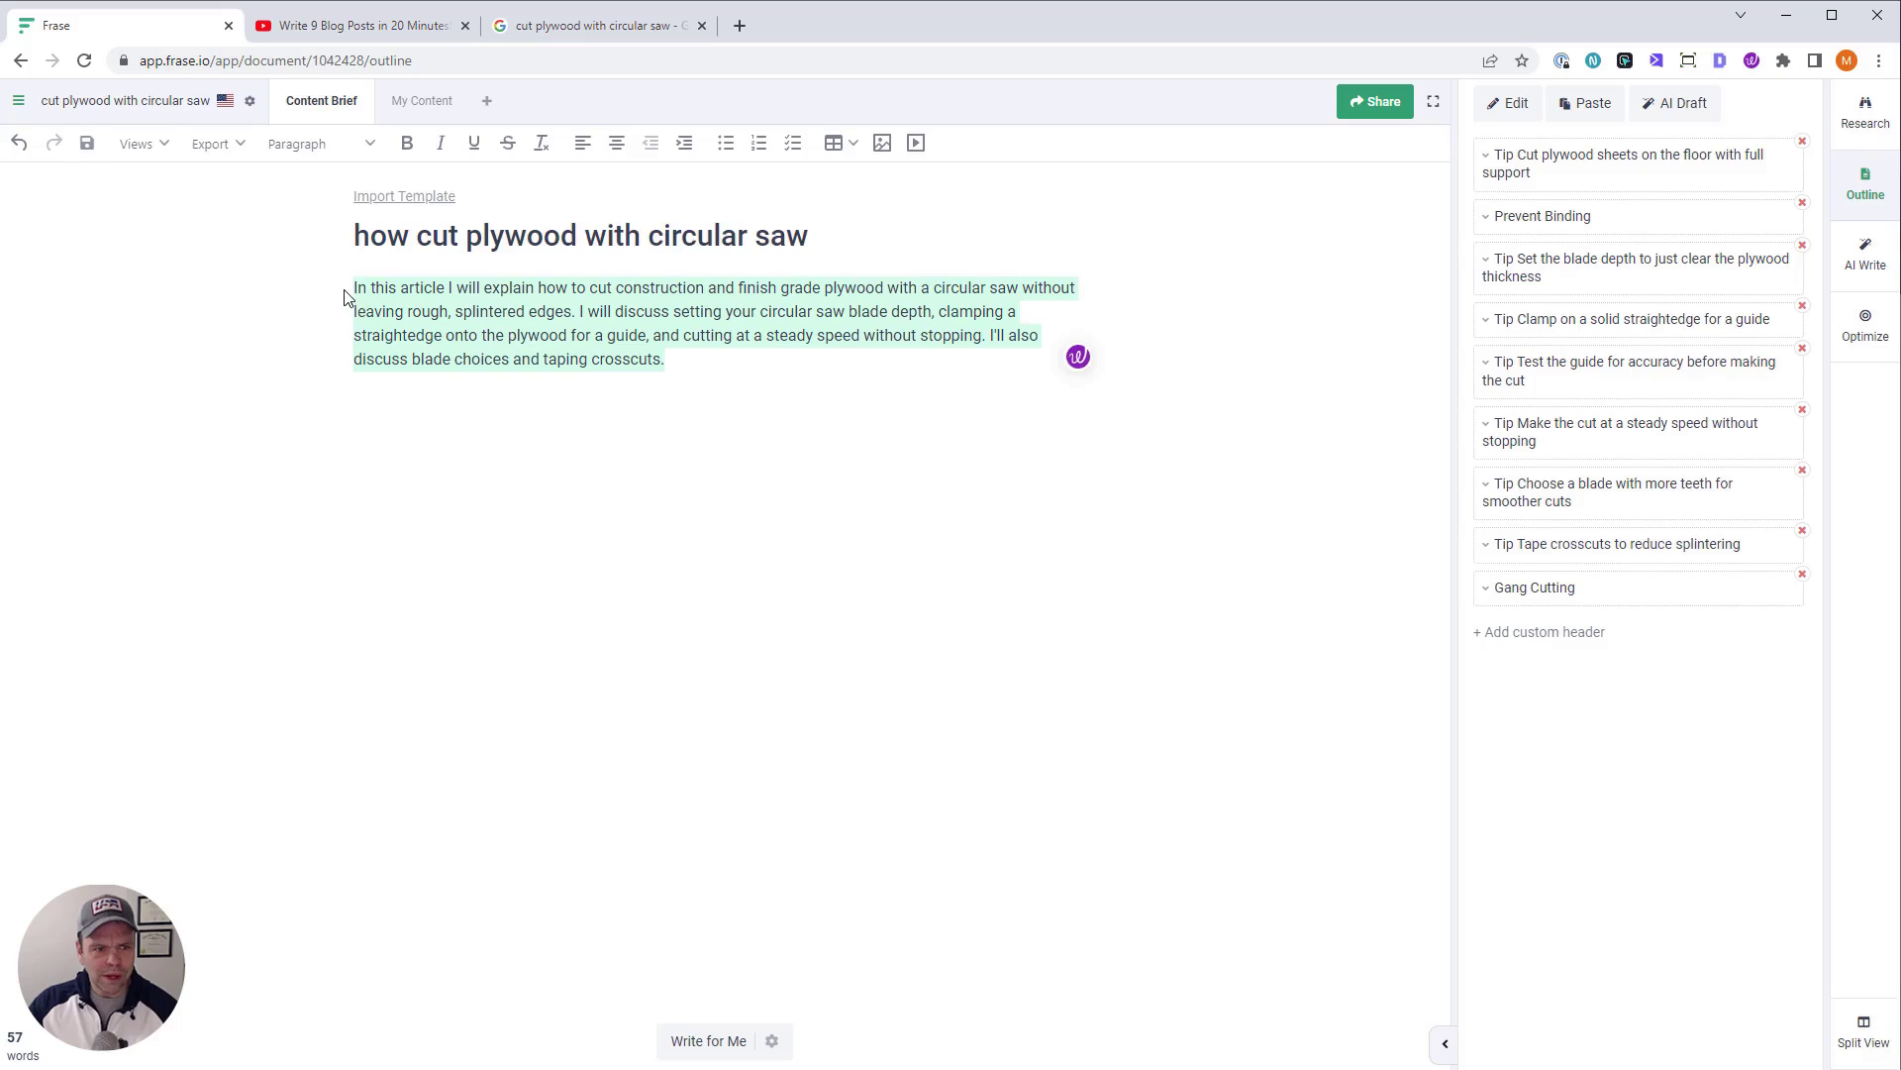
Paste the intro paragraph as AI background context and delete it from the document
left_click(1865, 252)
left_click(1608, 204)
type("In this article I will explain how to cut construction and finish grade plywood with a circular saw without leaving rough, splintered edges. I will discuss setting your circular saw blade depth, clamping a straightedge onto the plywood for a guide, and cutting at a steady speed without stopping. I'll also discuss blade choices and taping crosscuts.")
scroll(1611, 248, "up", 1)
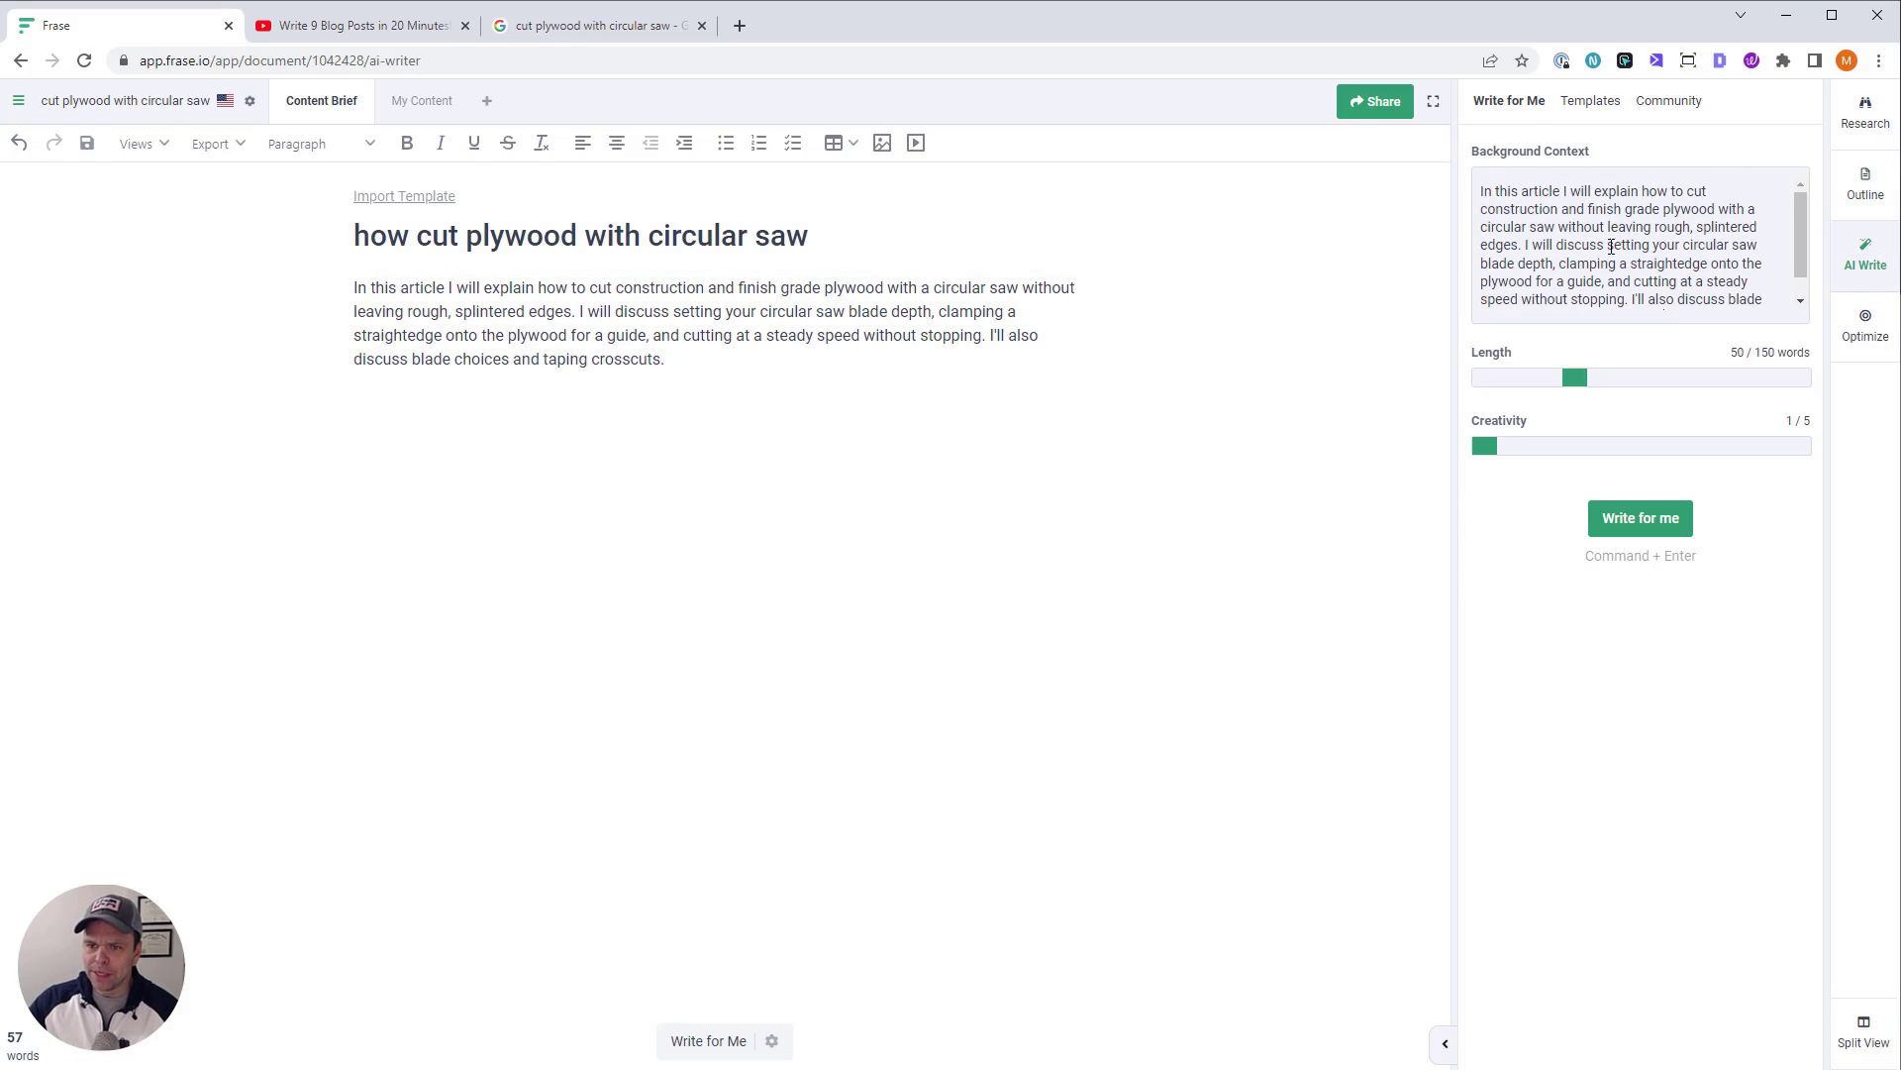
scroll(1608, 283, "down", 1)
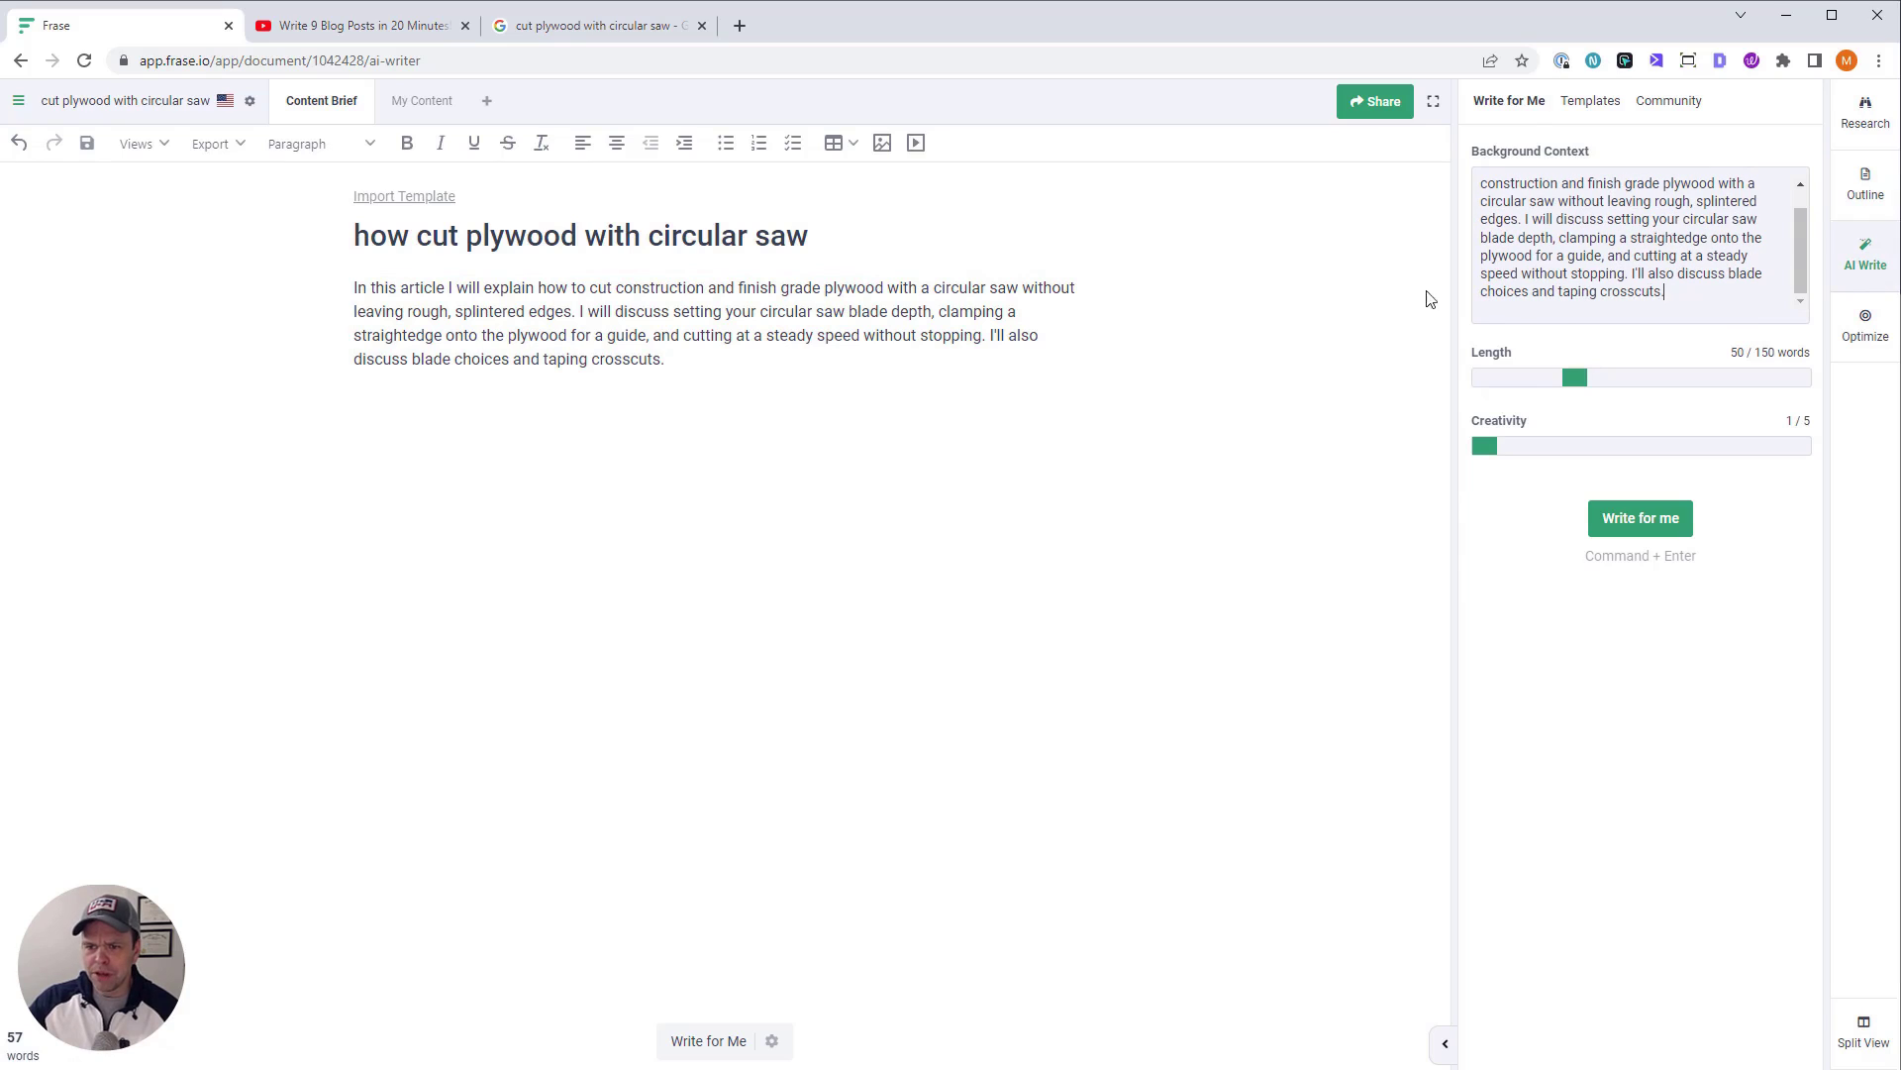
left_click_drag(662, 362, 357, 286)
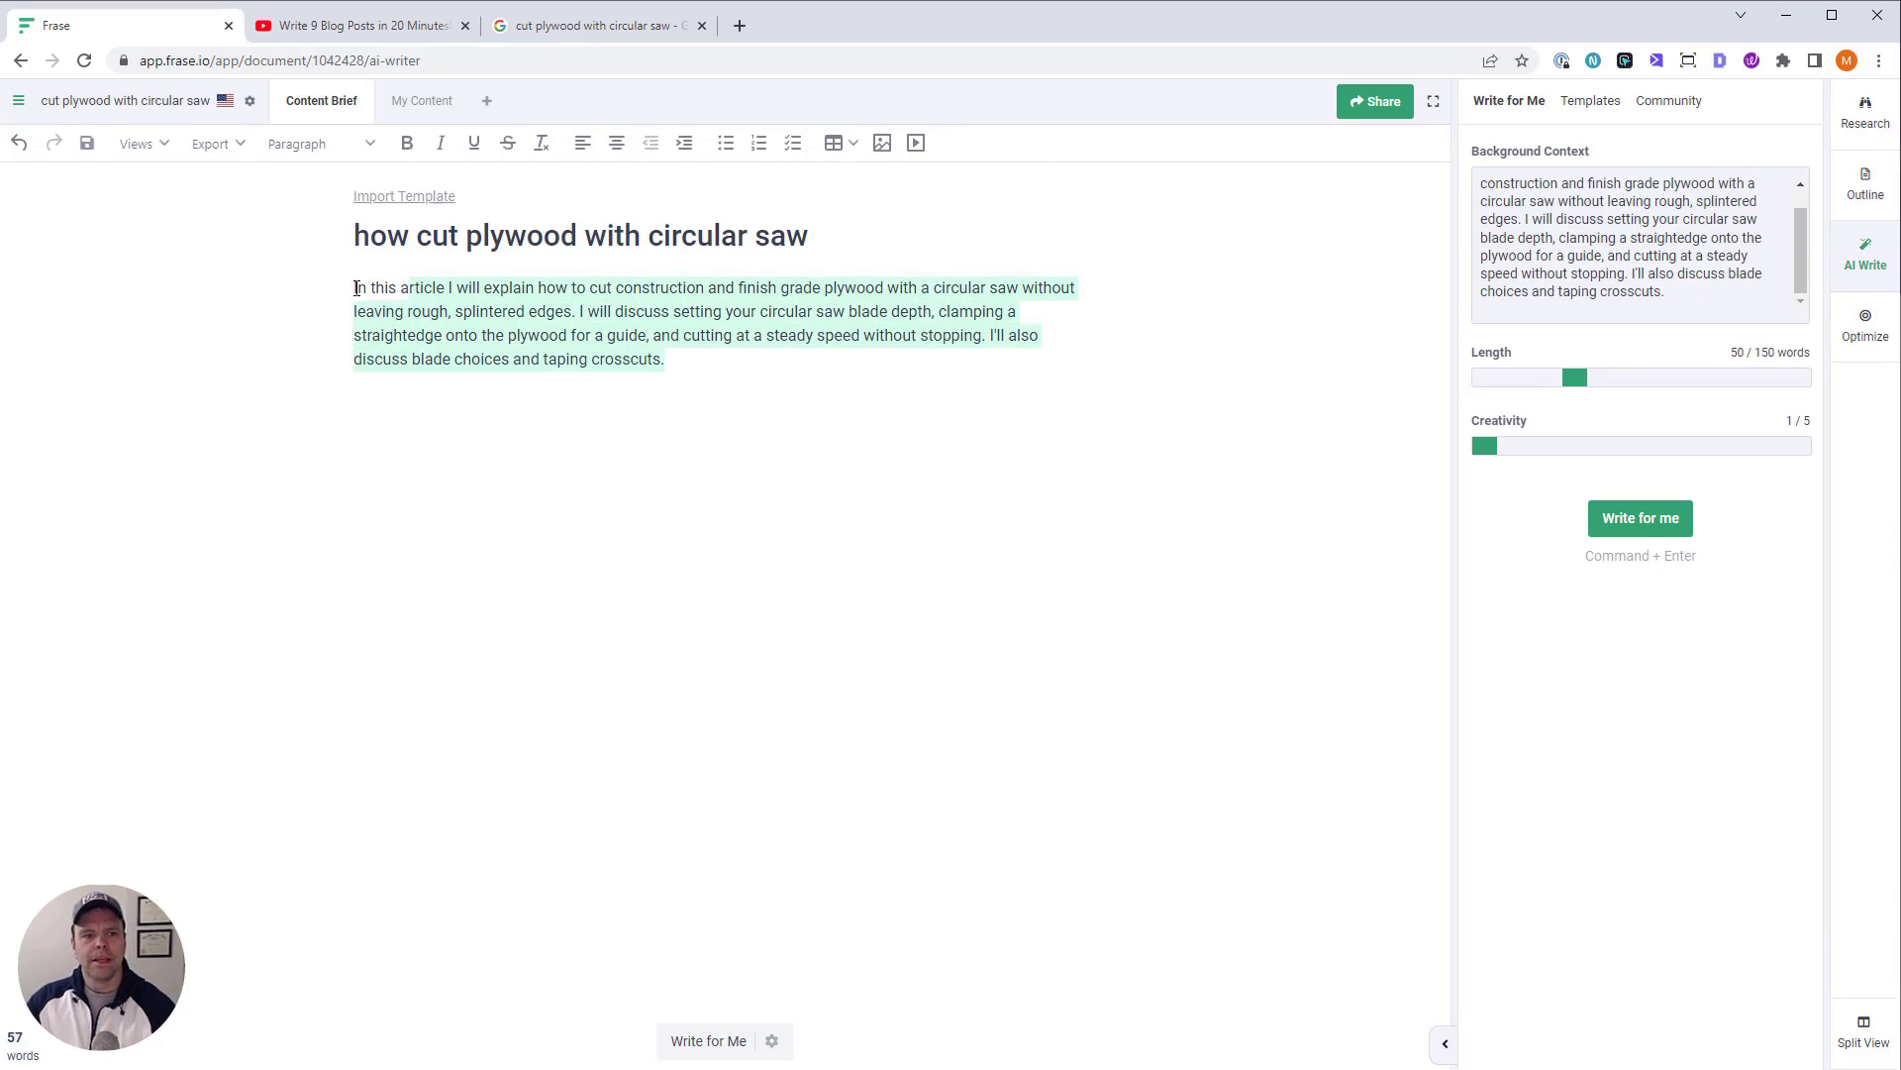
key("BackSpace")
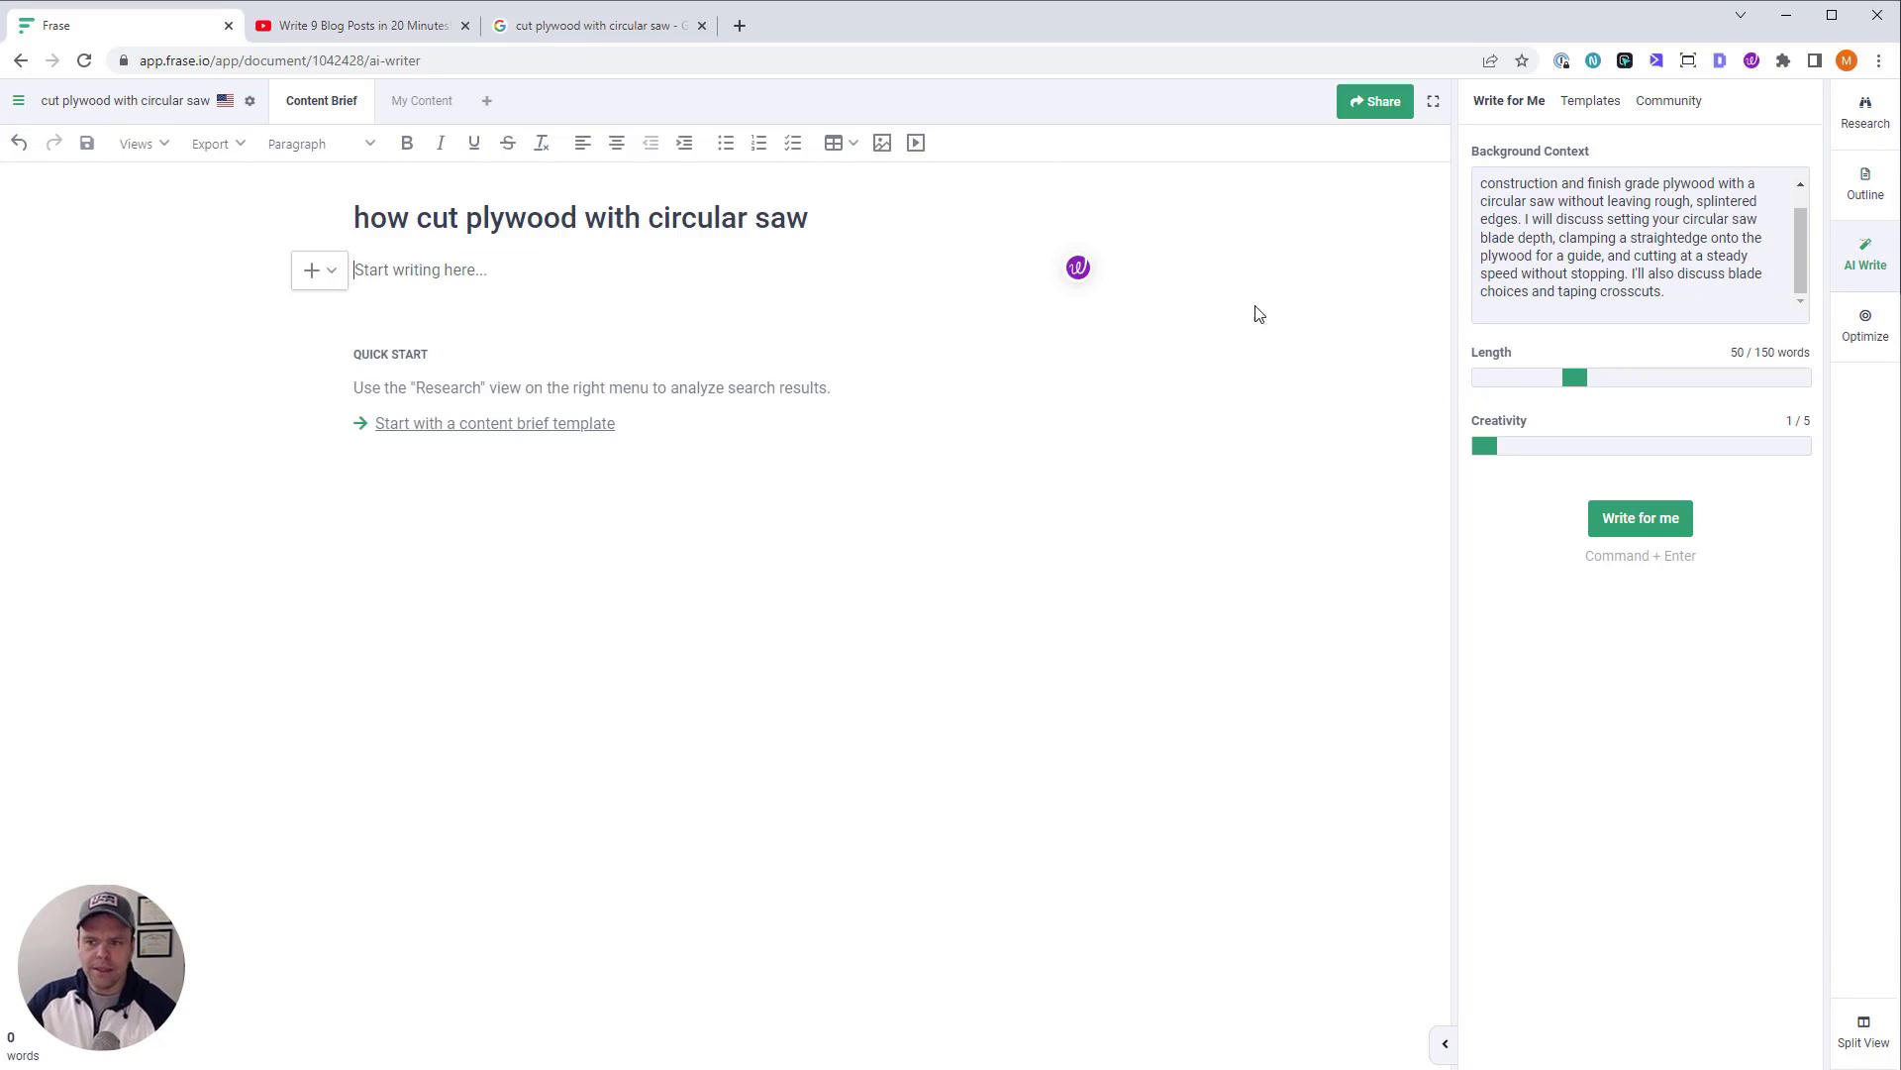
left_click(1885, 201)
Run an AI draft with 'Rewrite competitors' content' that fills all nine sections, 822 words
left_click(1694, 109)
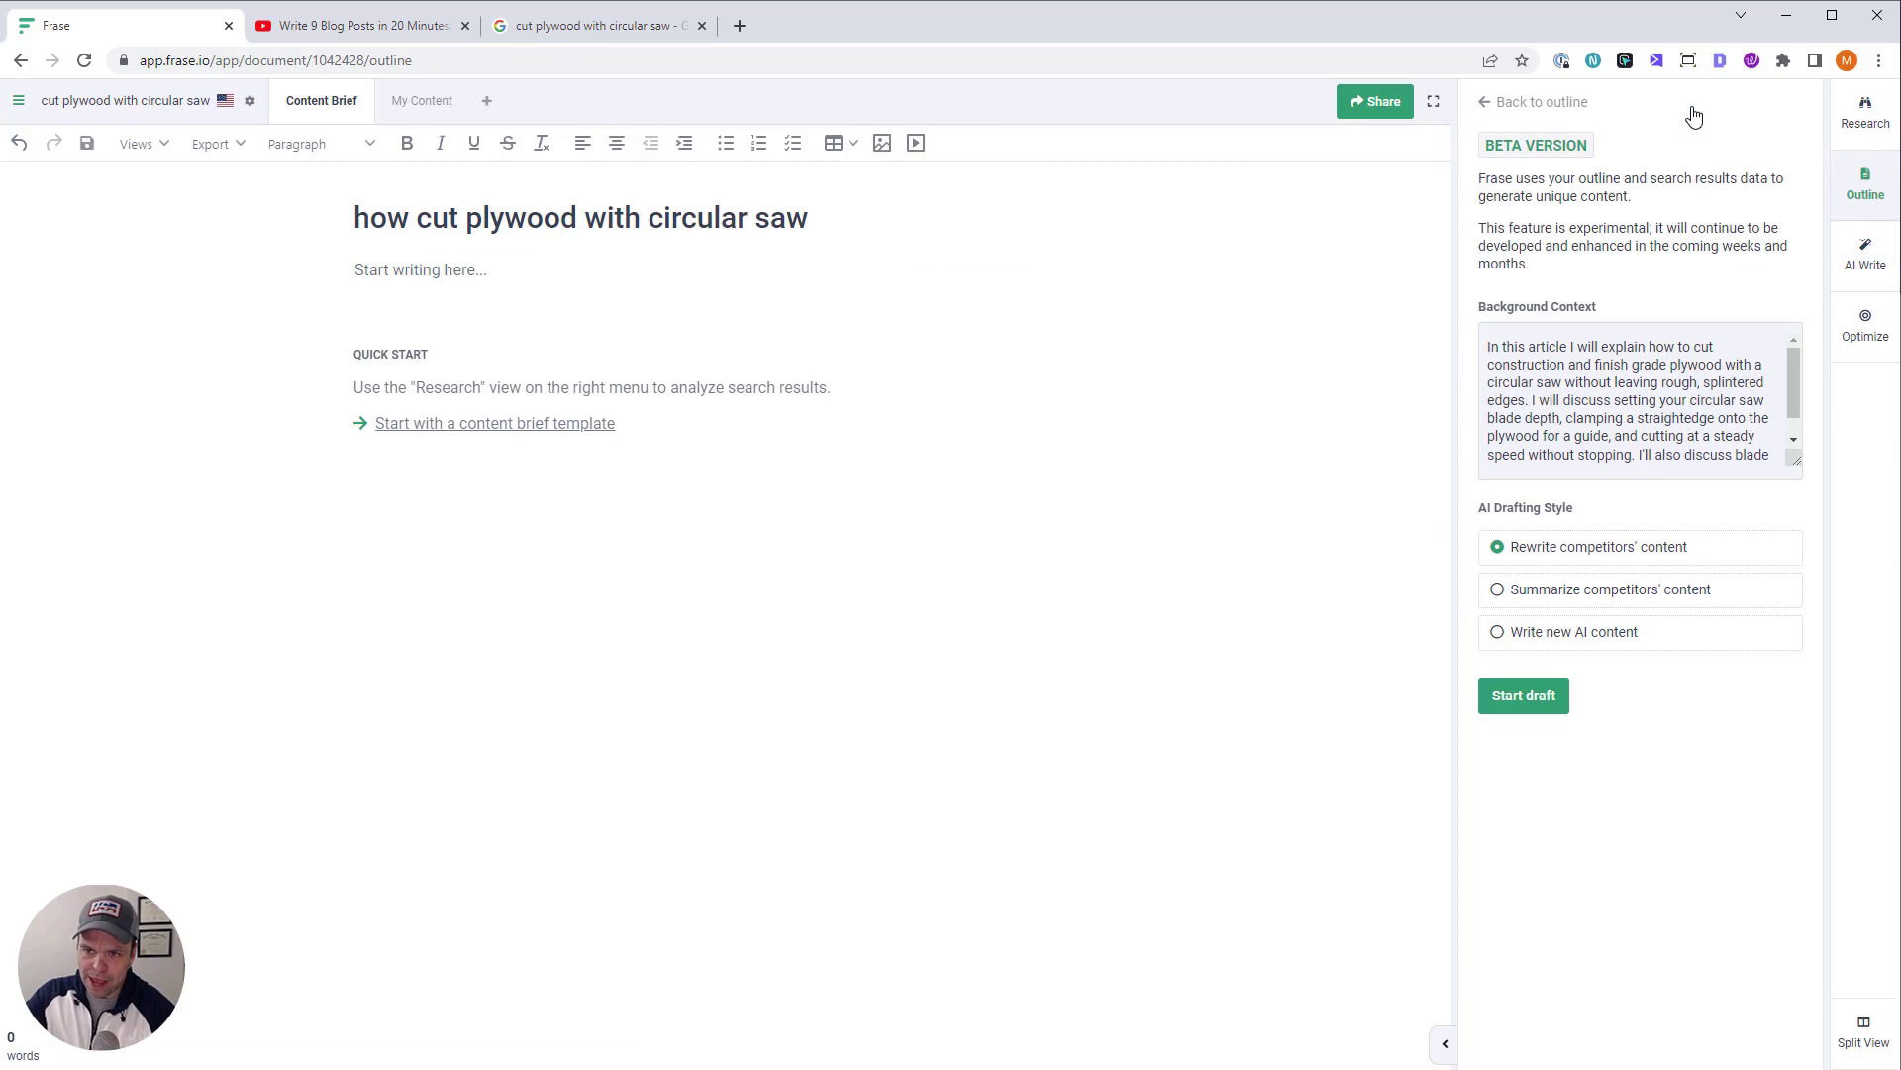
left_click(460, 269)
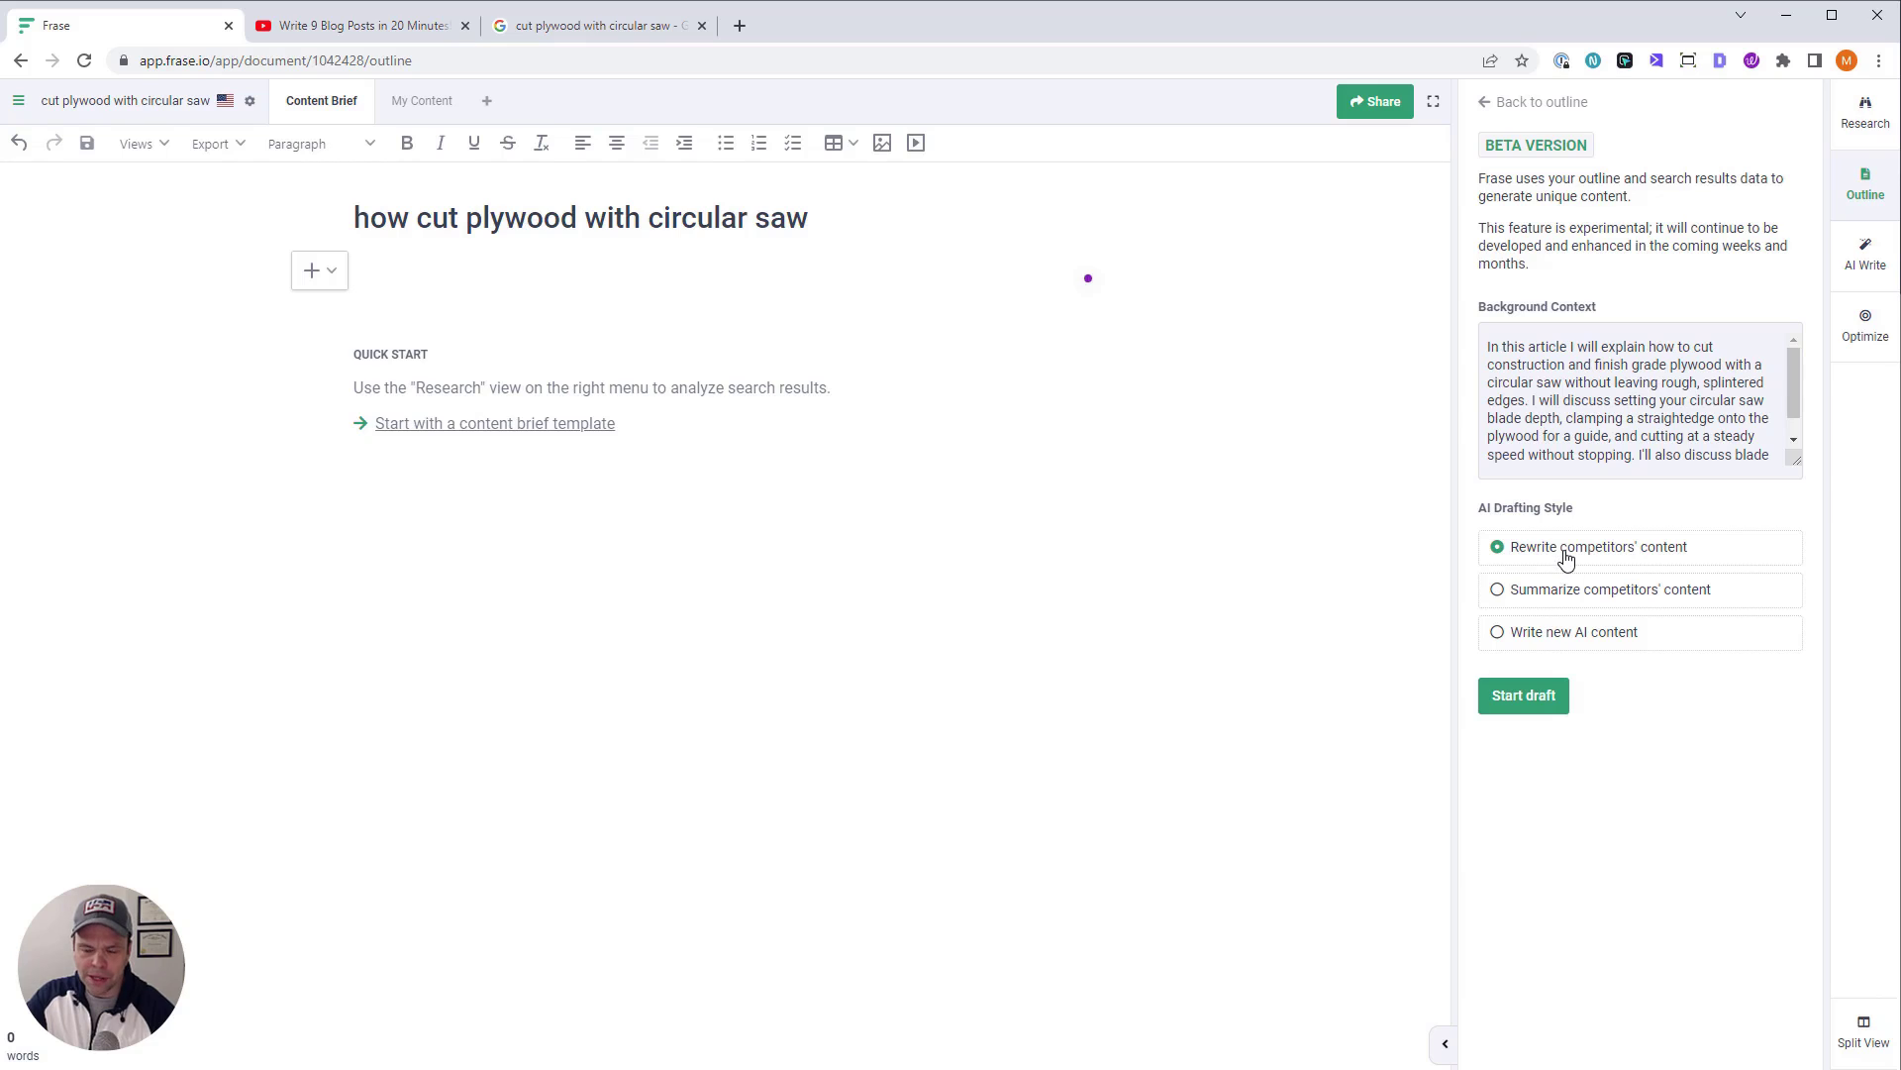
left_click(1510, 103)
left_click(1557, 163)
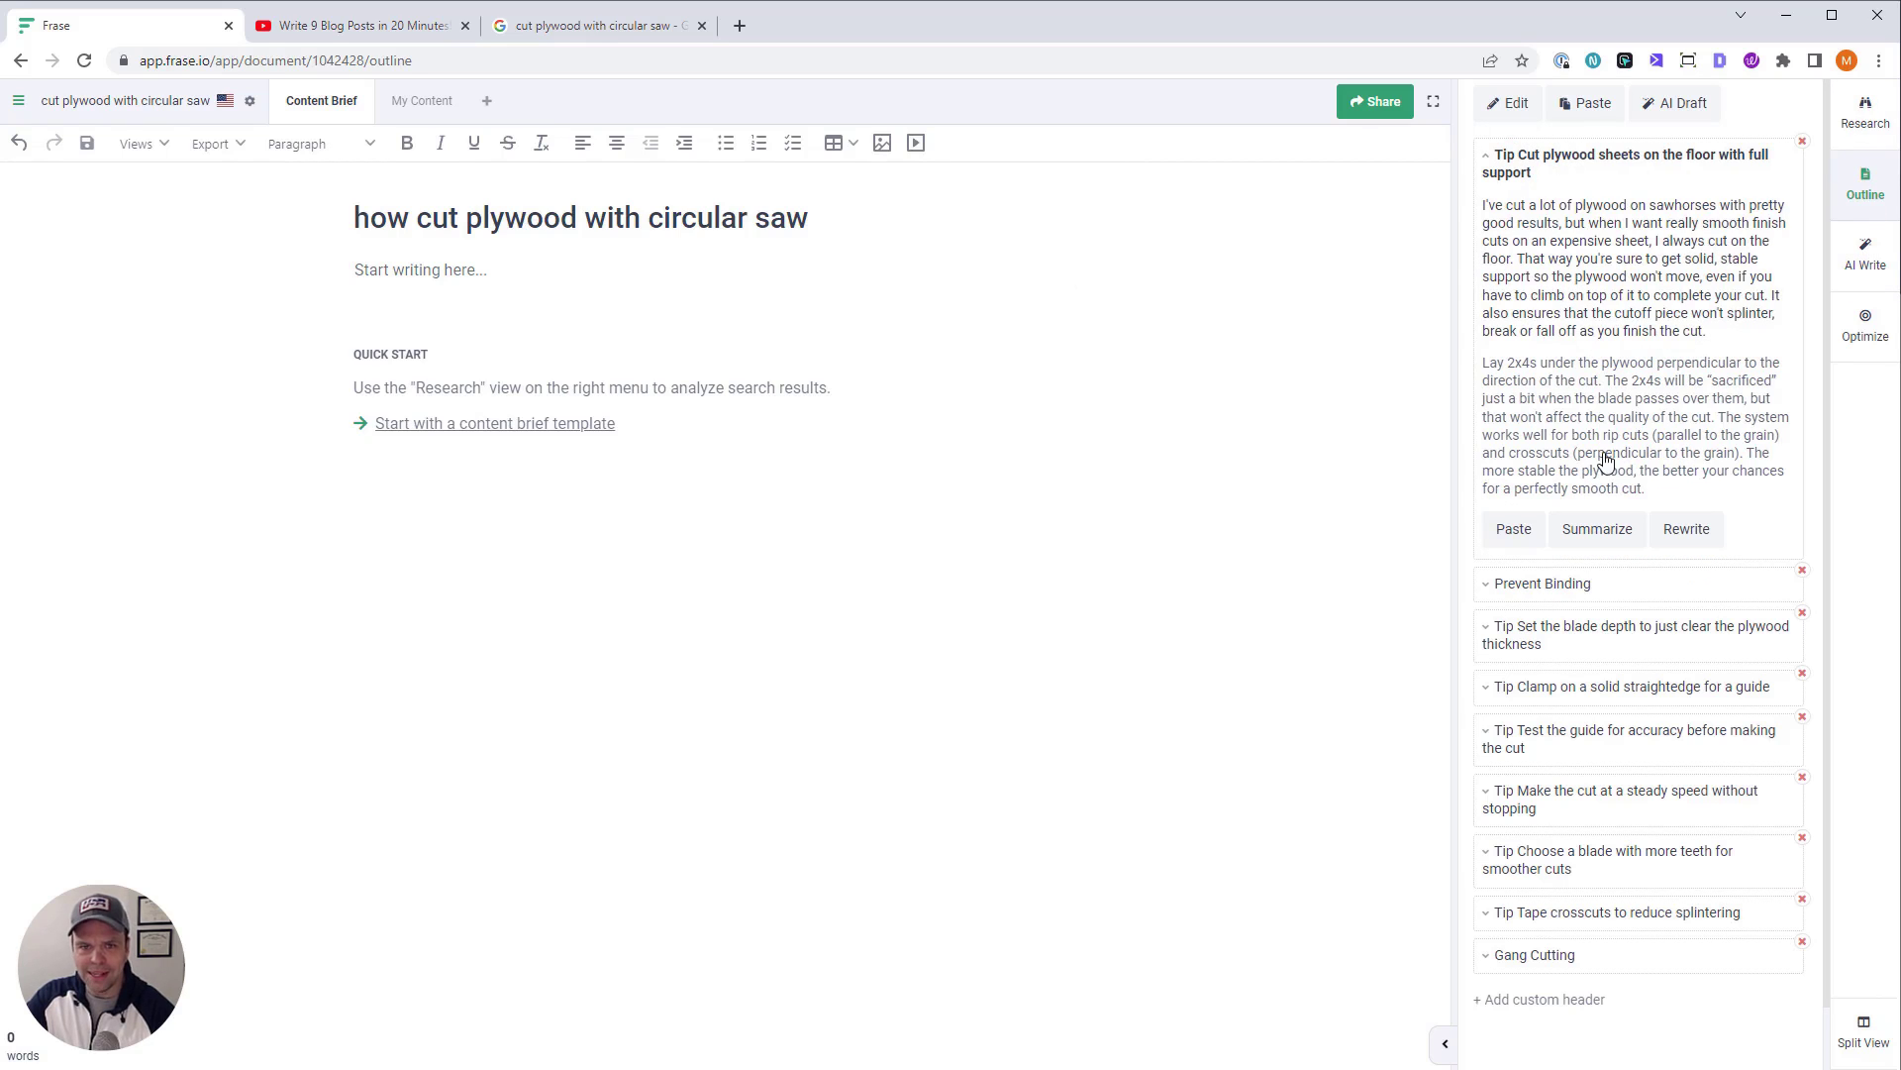
left_click(1508, 174)
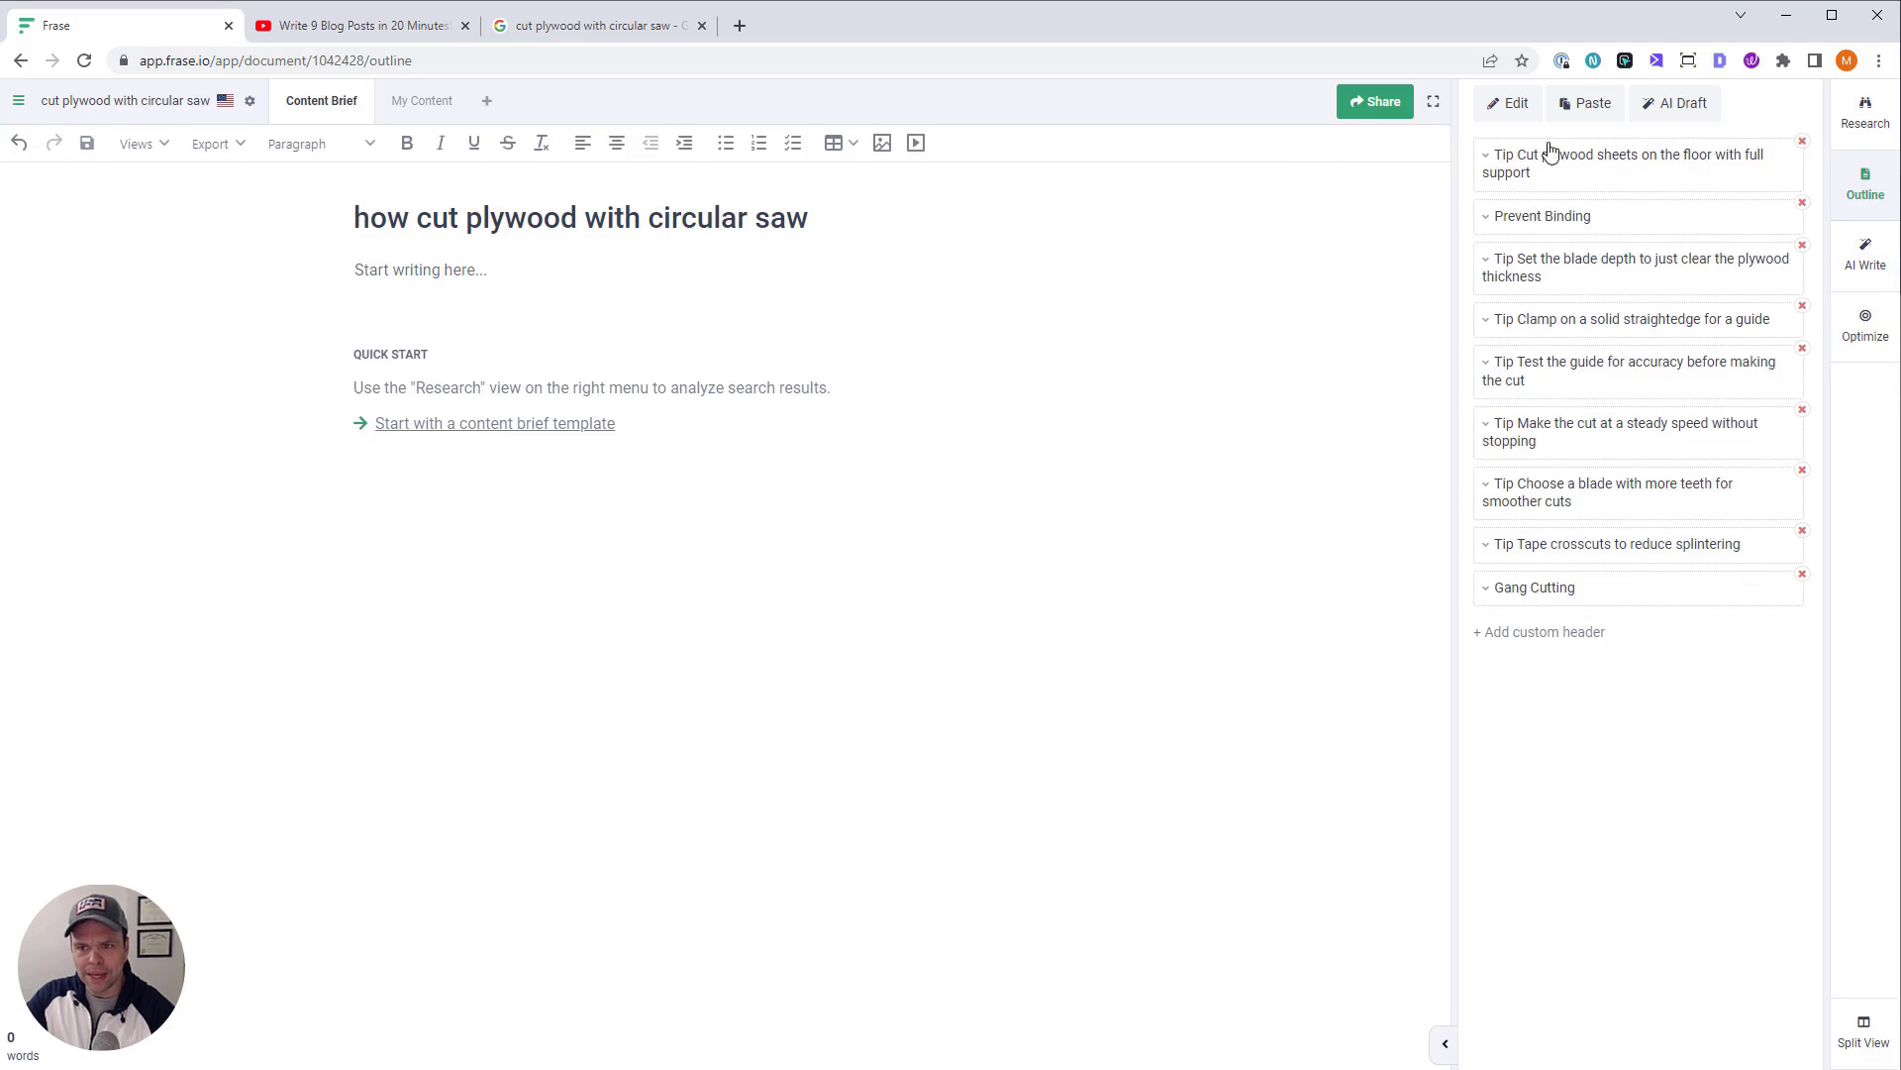
left_click(1687, 109)
left_click(448, 267)
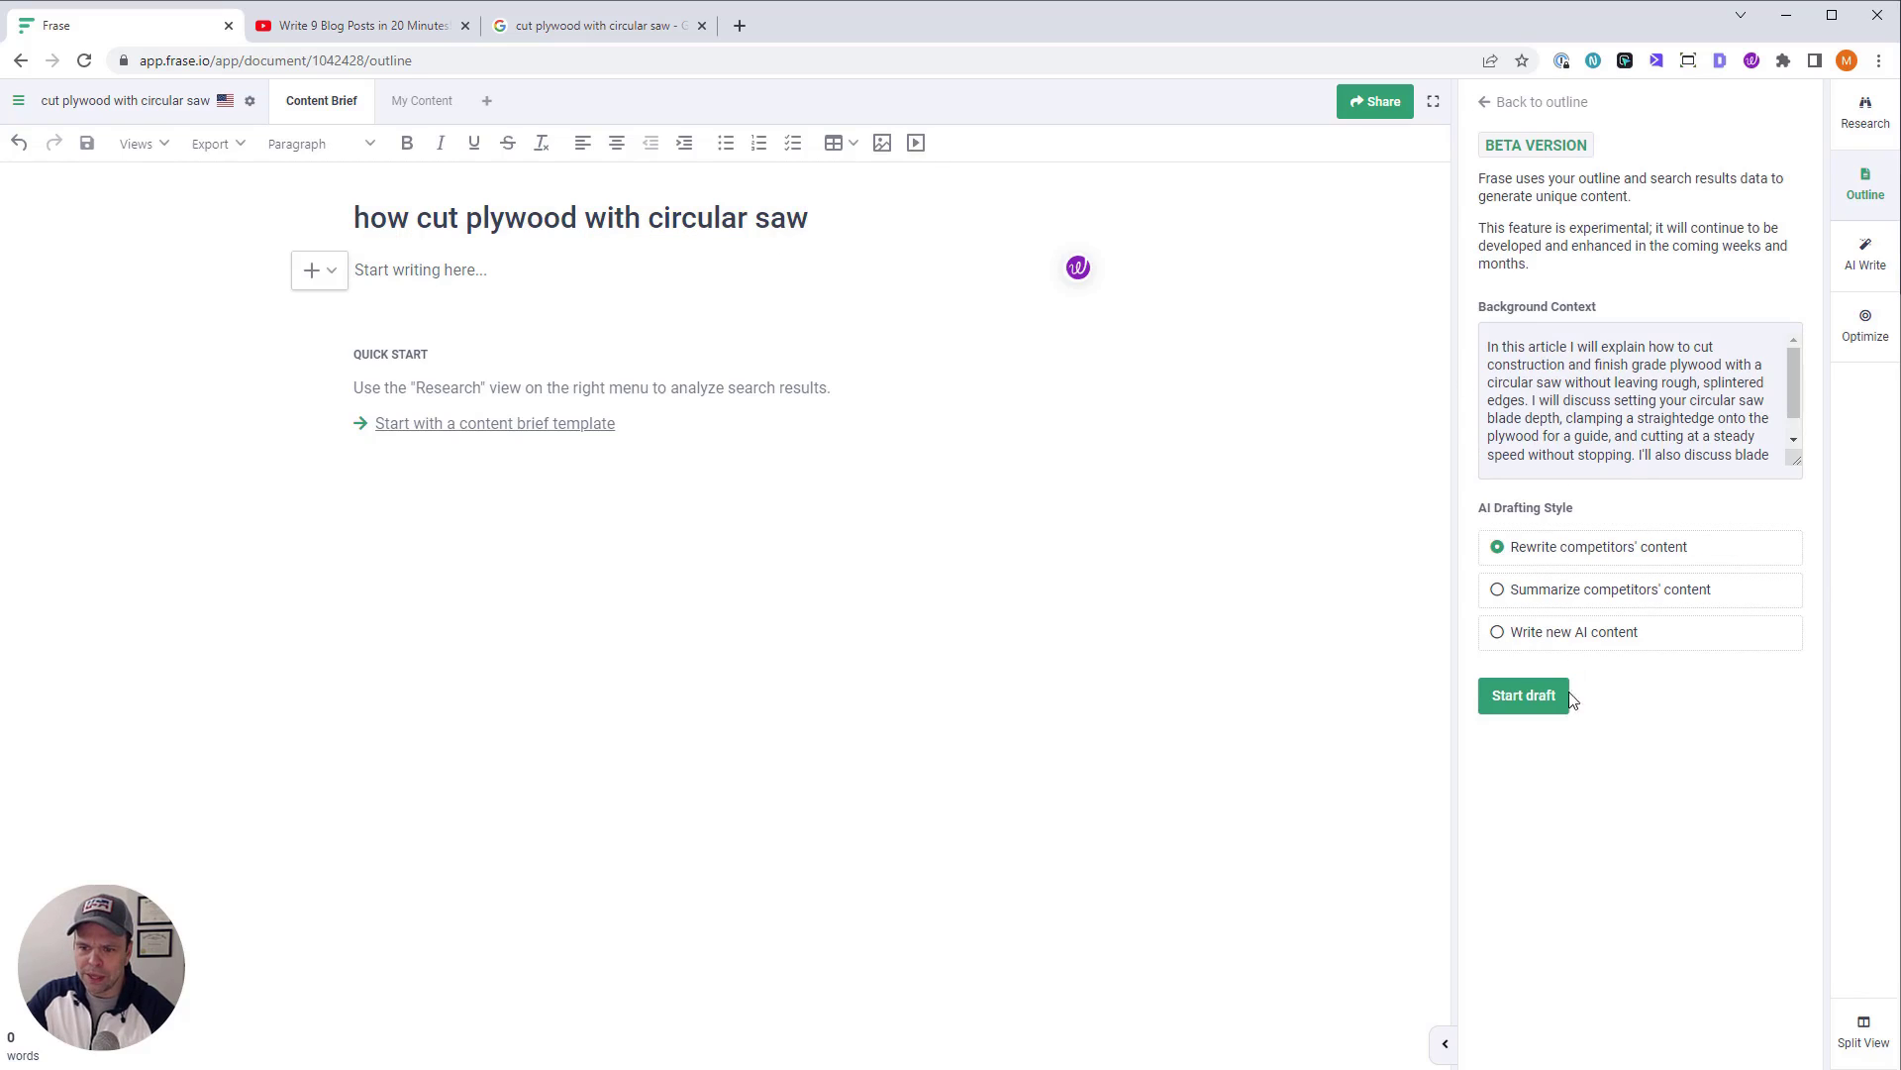
left_click(1532, 705)
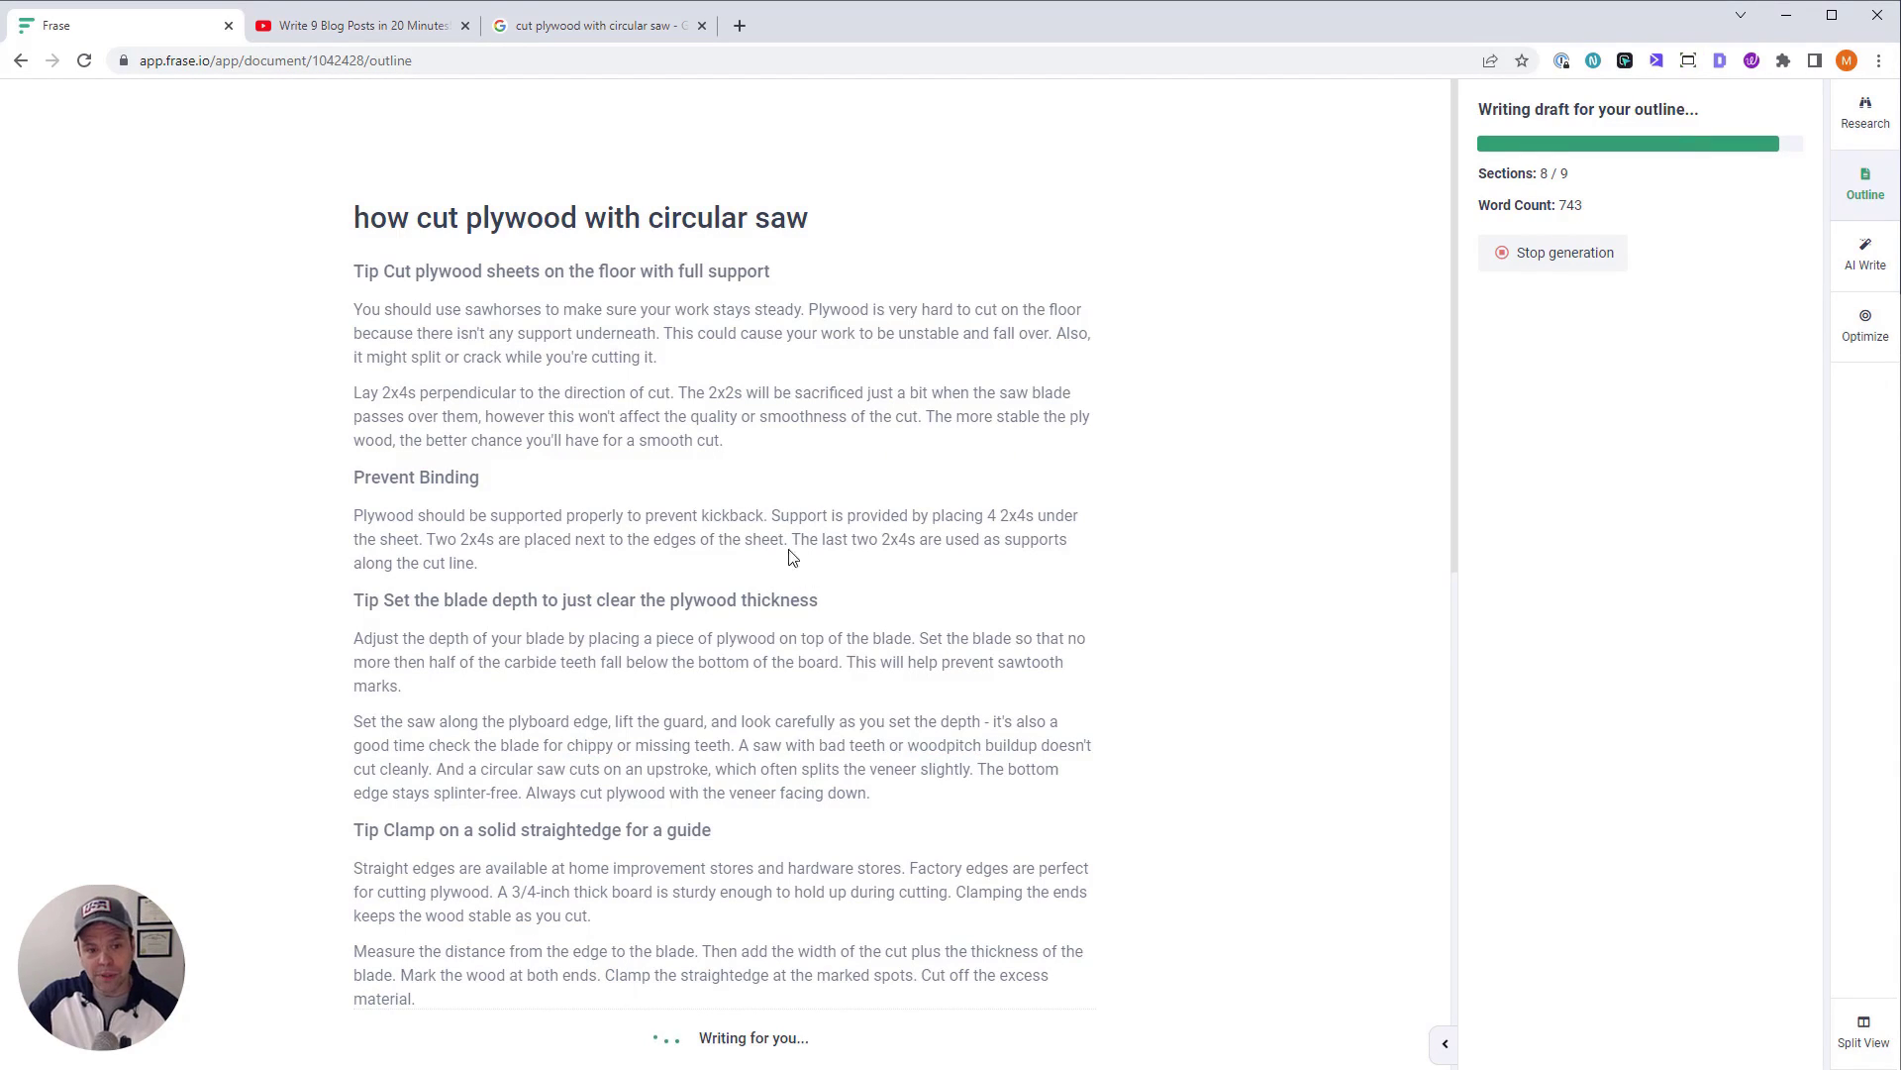
scroll(693, 693, "down", 6)
scroll(561, 903, "down", 4)
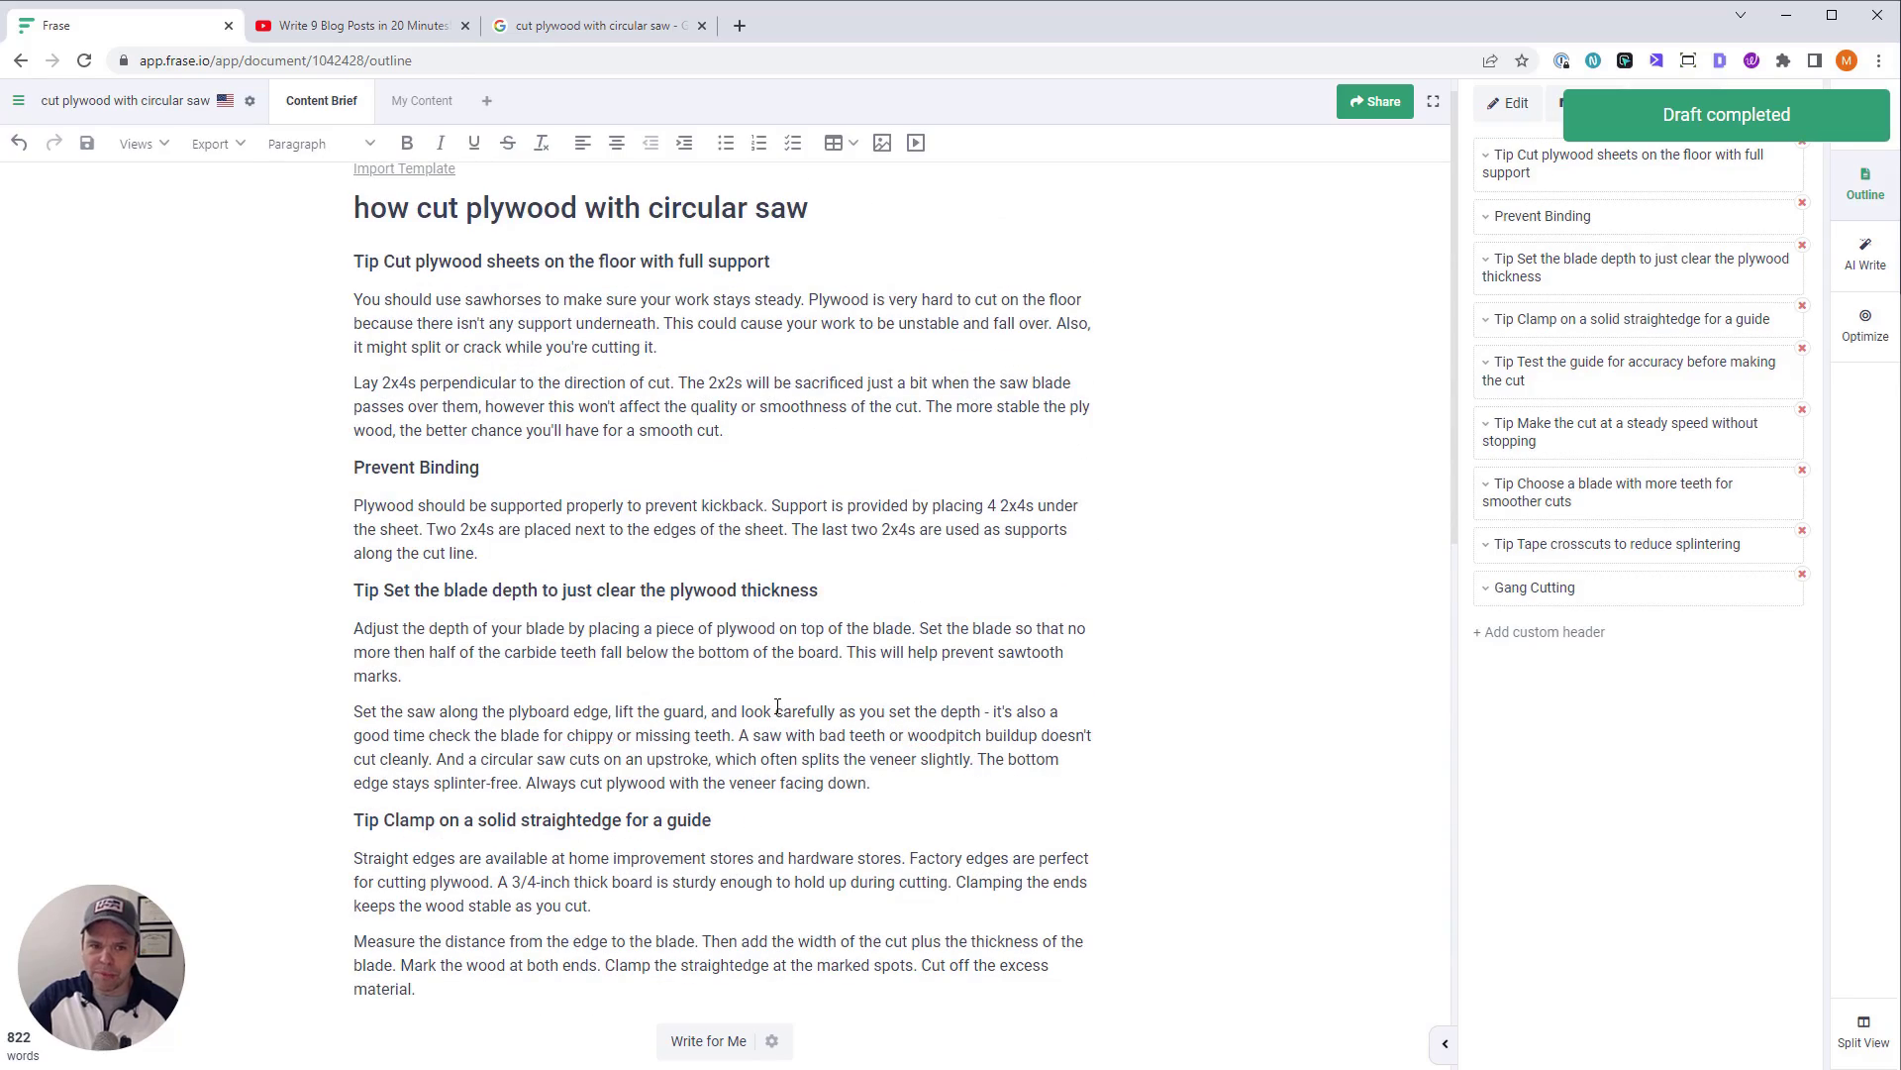
Remove 'Tip' from the opening headings, including Test the guide and Make the cut
scroll(780, 735, "down", 20)
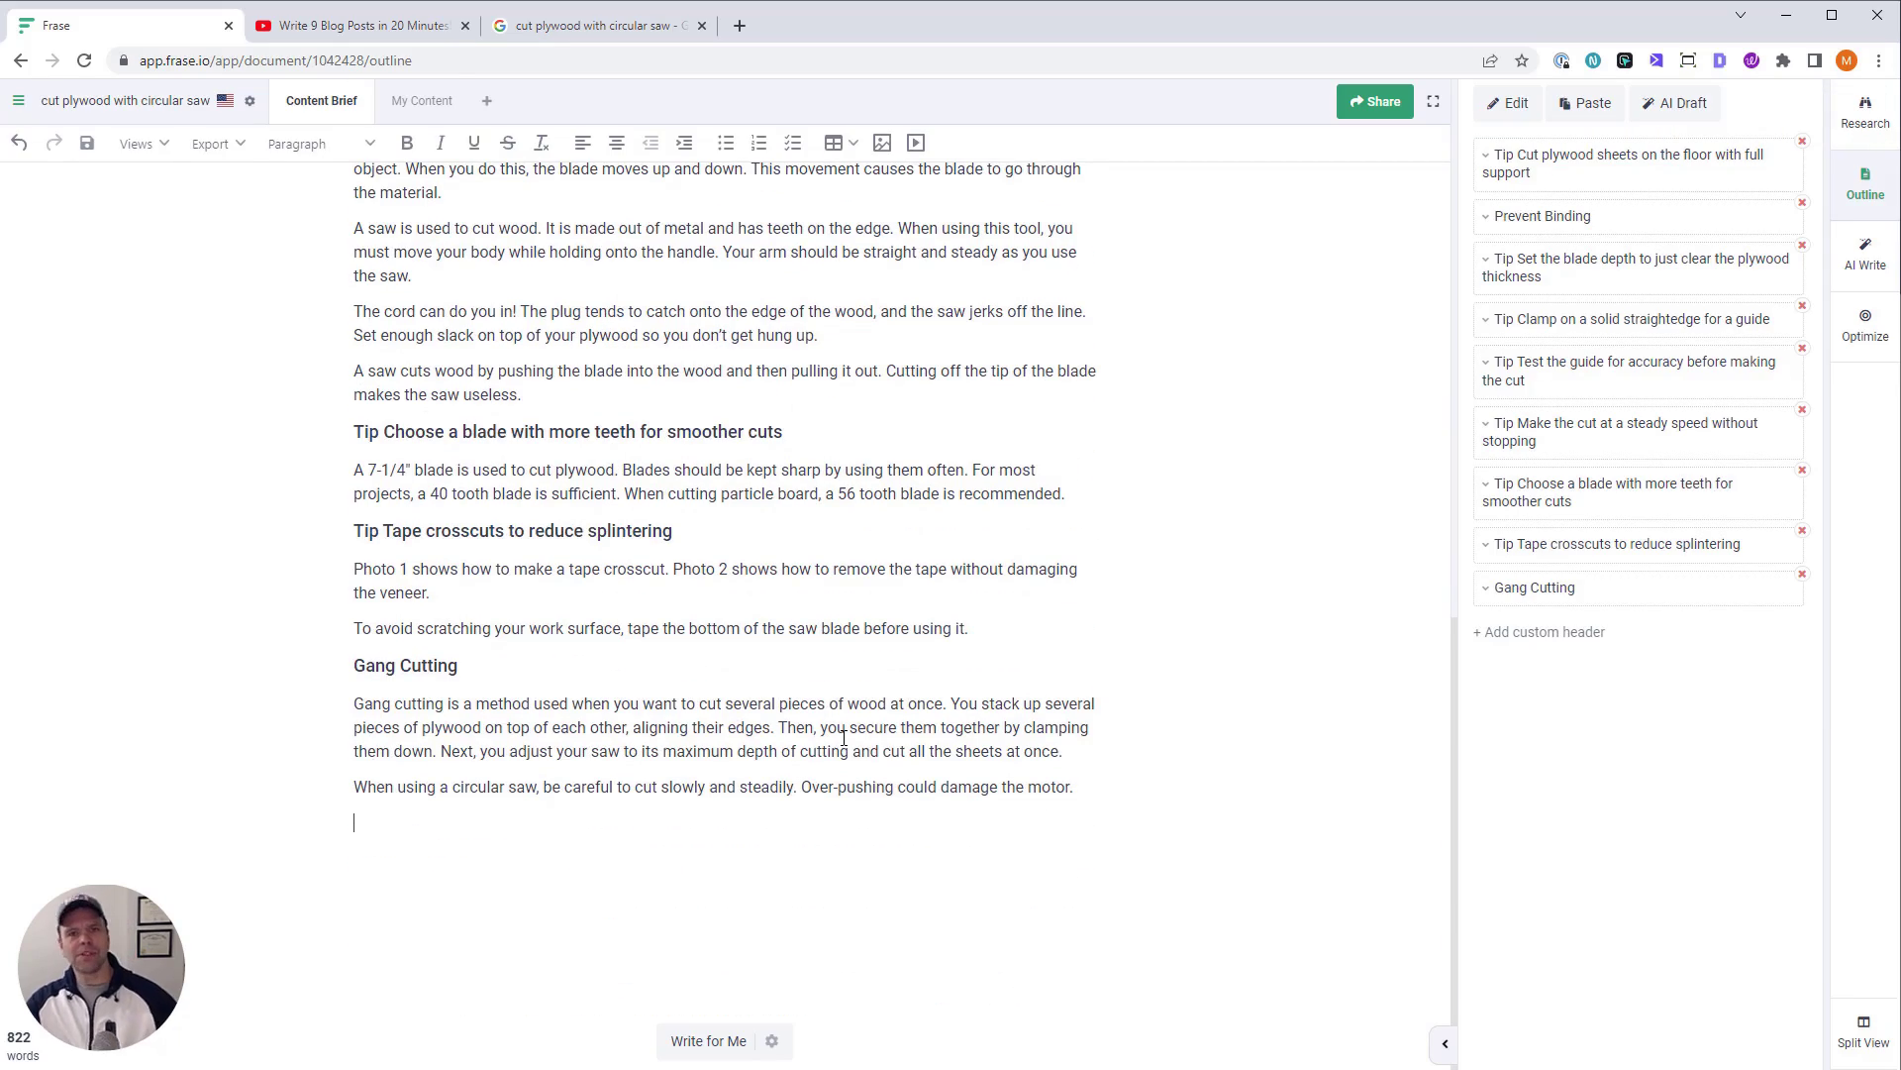
scroll(844, 738, "up", 20)
left_click(384, 557)
key("BackSpace")
key("BackSpace")
key("BackSpace")
key("BackSpace")
left_click(384, 846)
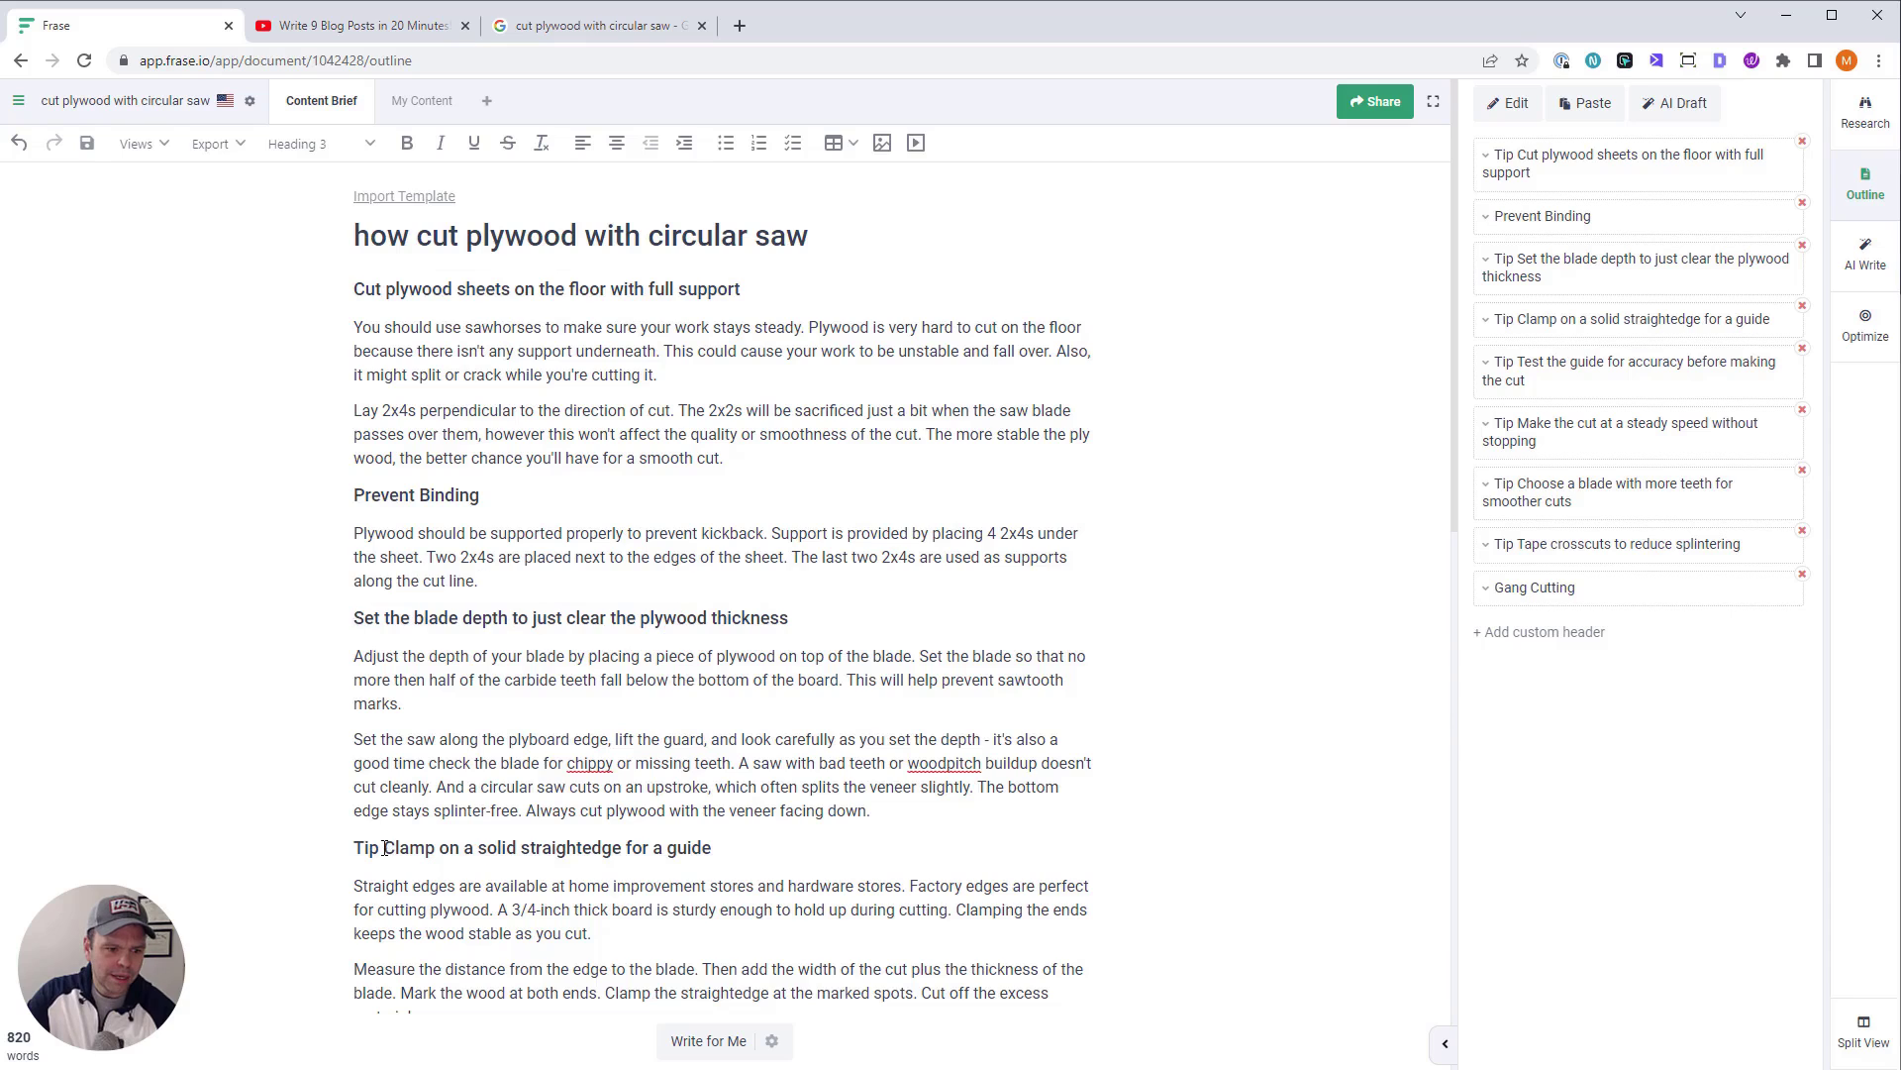
key("BackSpace")
key("BackSpace")
key("BackSpace")
key("BackSpace")
scroll(396, 693, "down", 3)
left_click(366, 741)
double_click(365, 741)
key("BackSpace")
key("Delete")
left_click(384, 840)
key("BackSpace")
key("BackSpace")
key("BackSpace")
key("BackSpace")
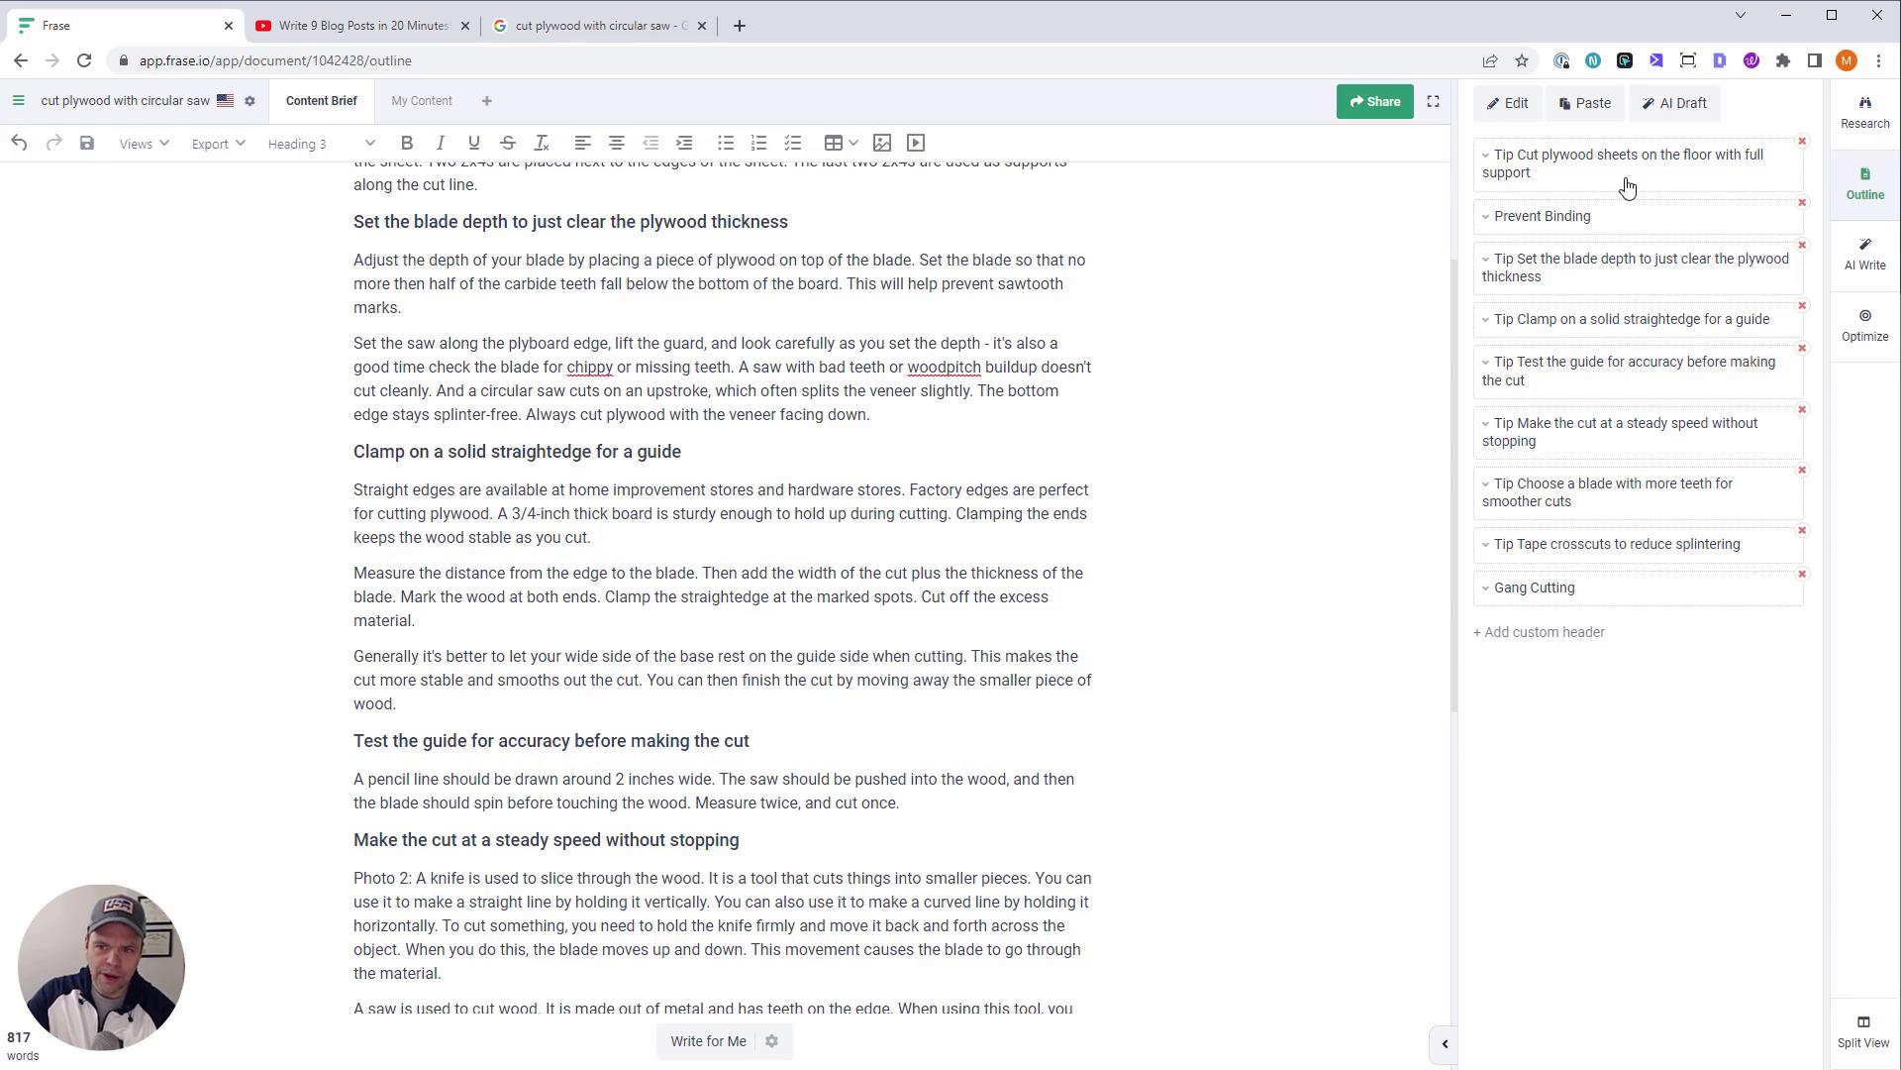
Remove 'Tip' from the Choose a blade with more teeth and Tape crosscuts headings
left_click(1746, 158)
scroll(615, 921, "down", 6)
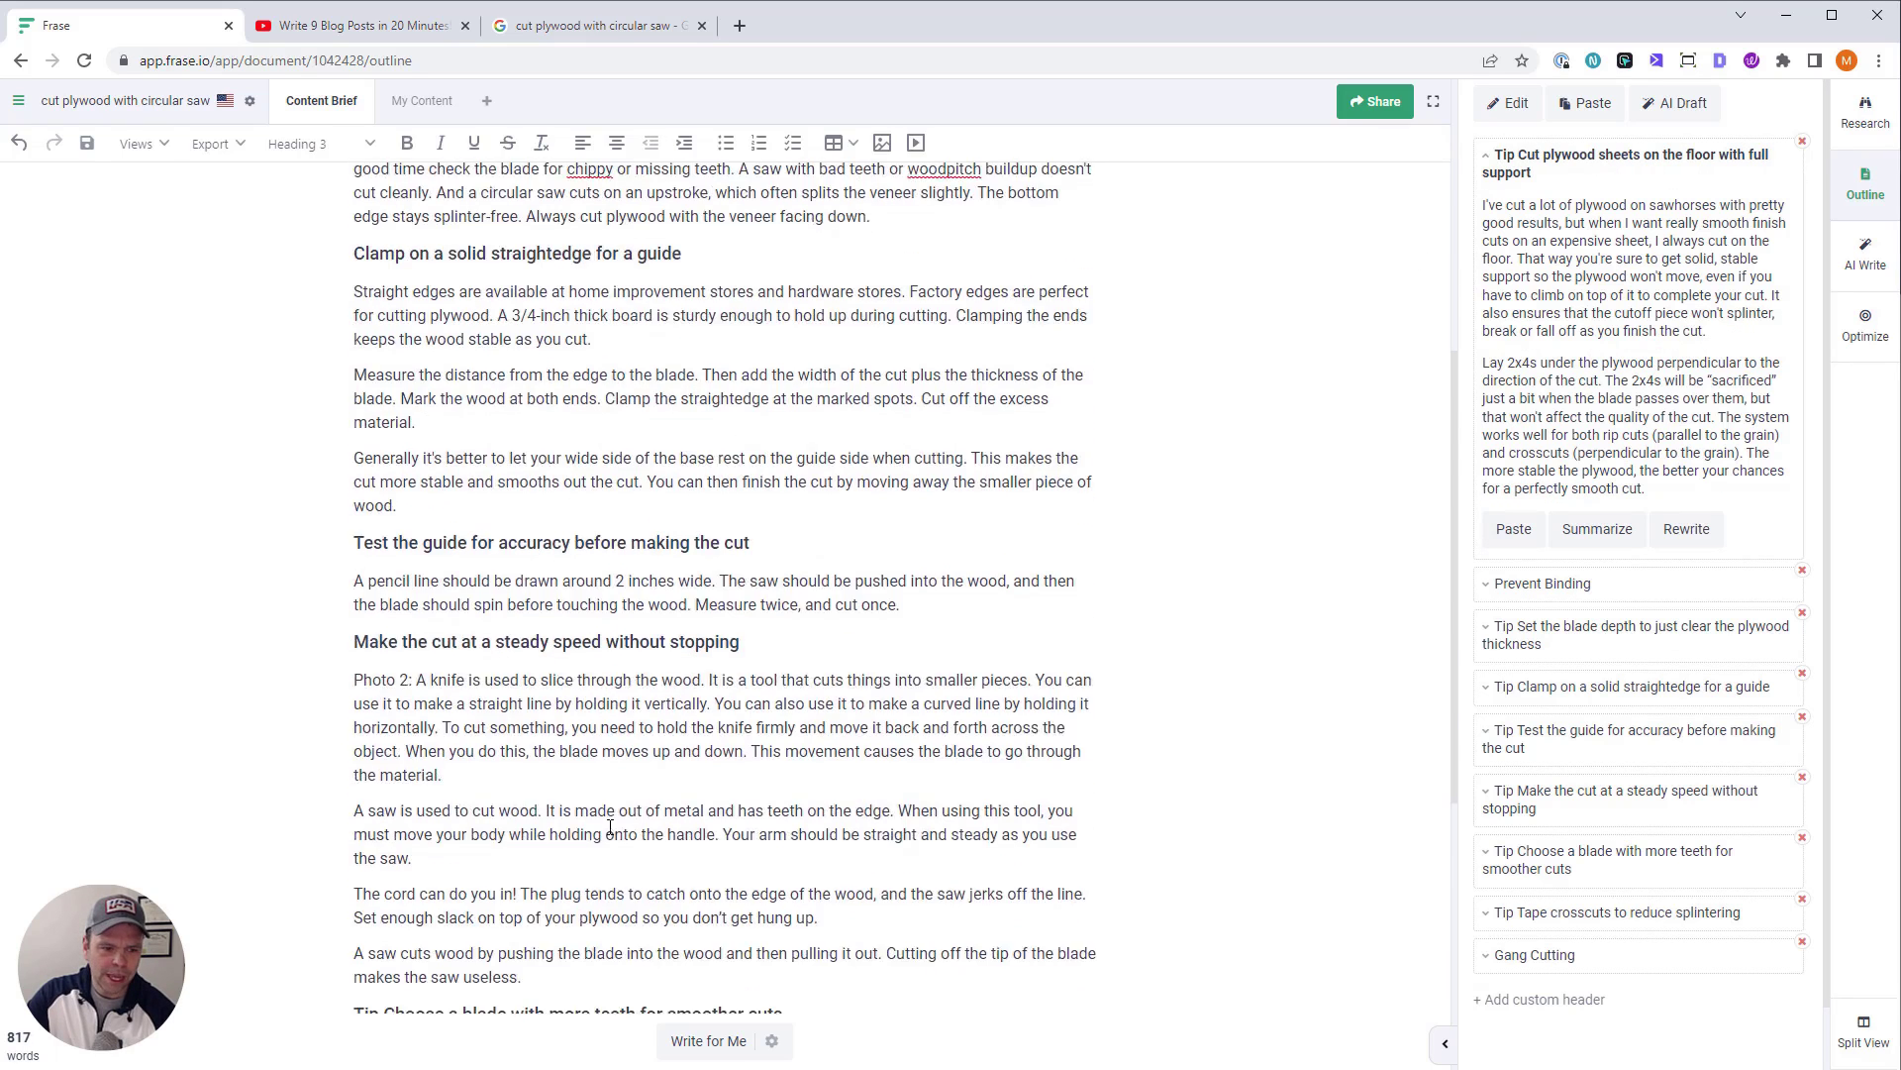
double_click(368, 618)
key("BackSpace")
key("Delete")
double_click(366, 717)
key("BackSpace")
key("Delete")
scroll(417, 789, "down", 2)
scroll(417, 789, "up", 10)
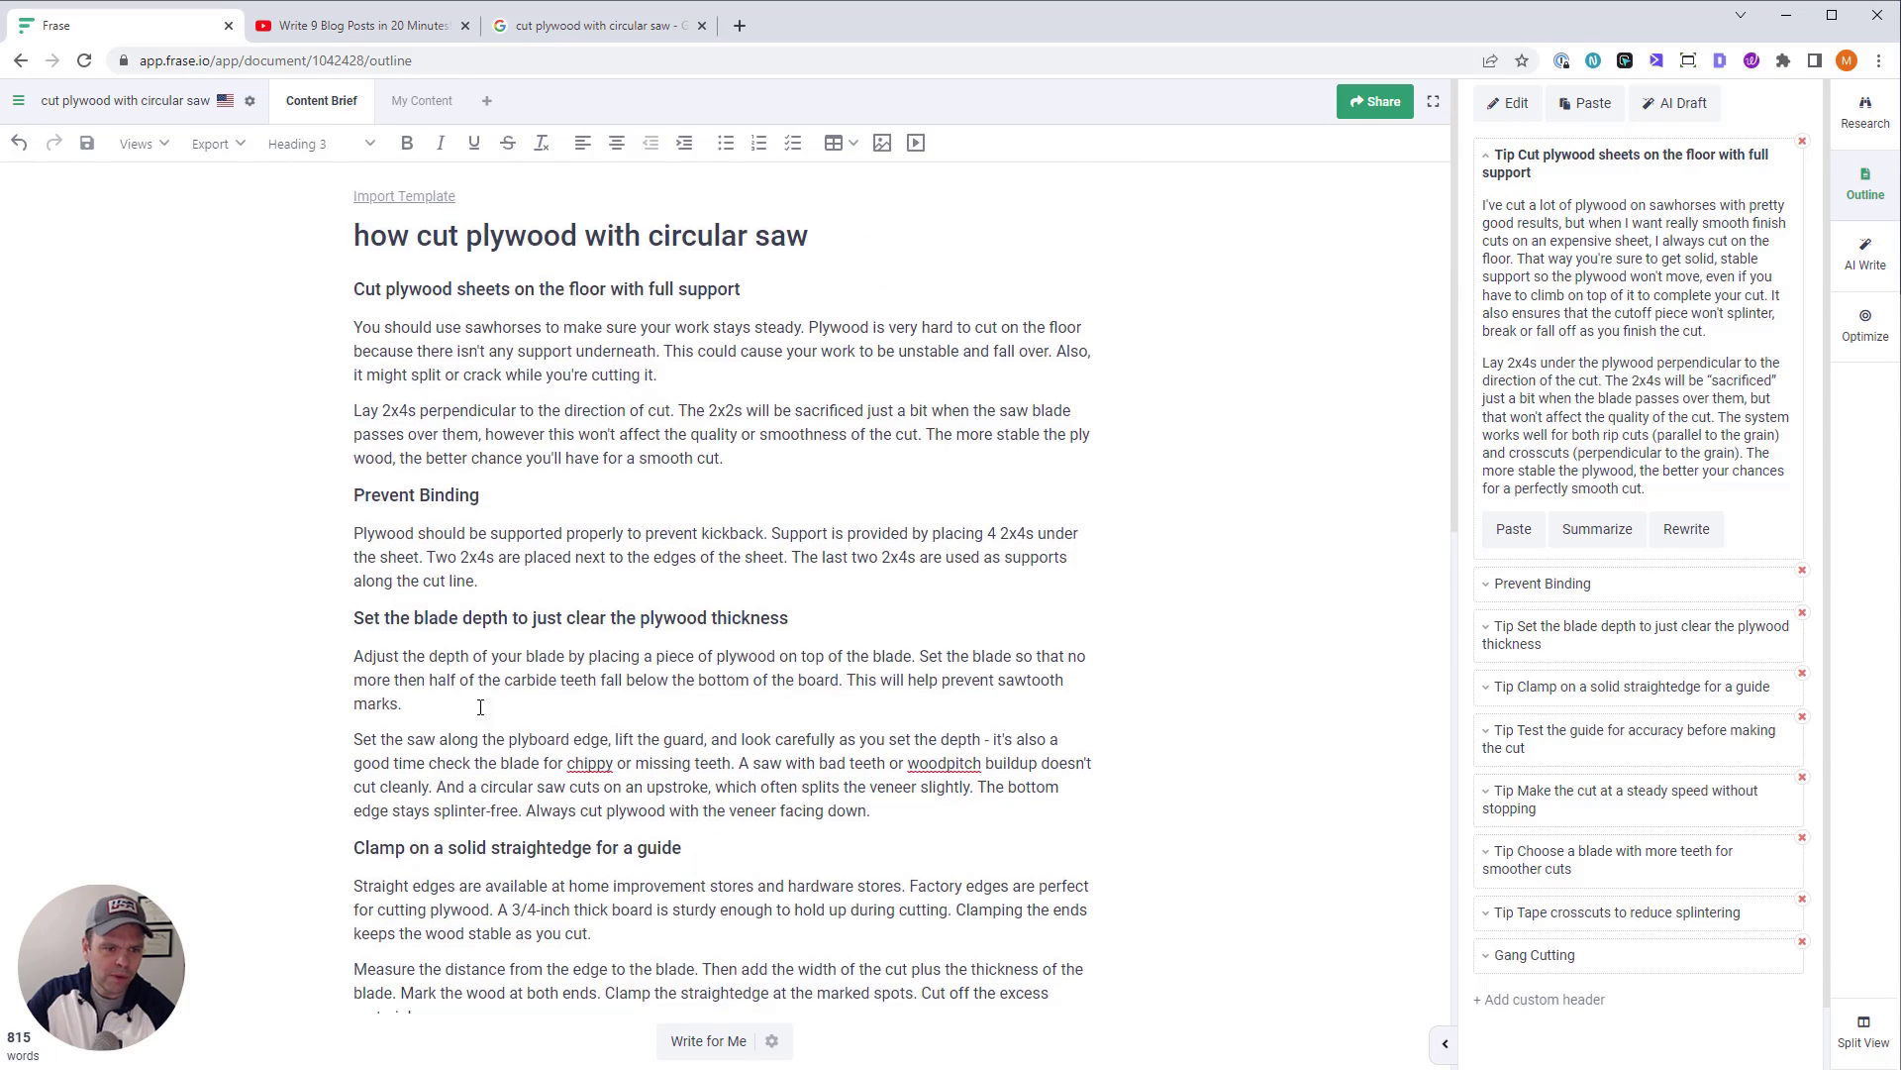
left_click(1628, 790)
Review the first three body paragraphs by selecting their text, then reopen the AI Draft setup
scroll(1565, 270, "up", 5)
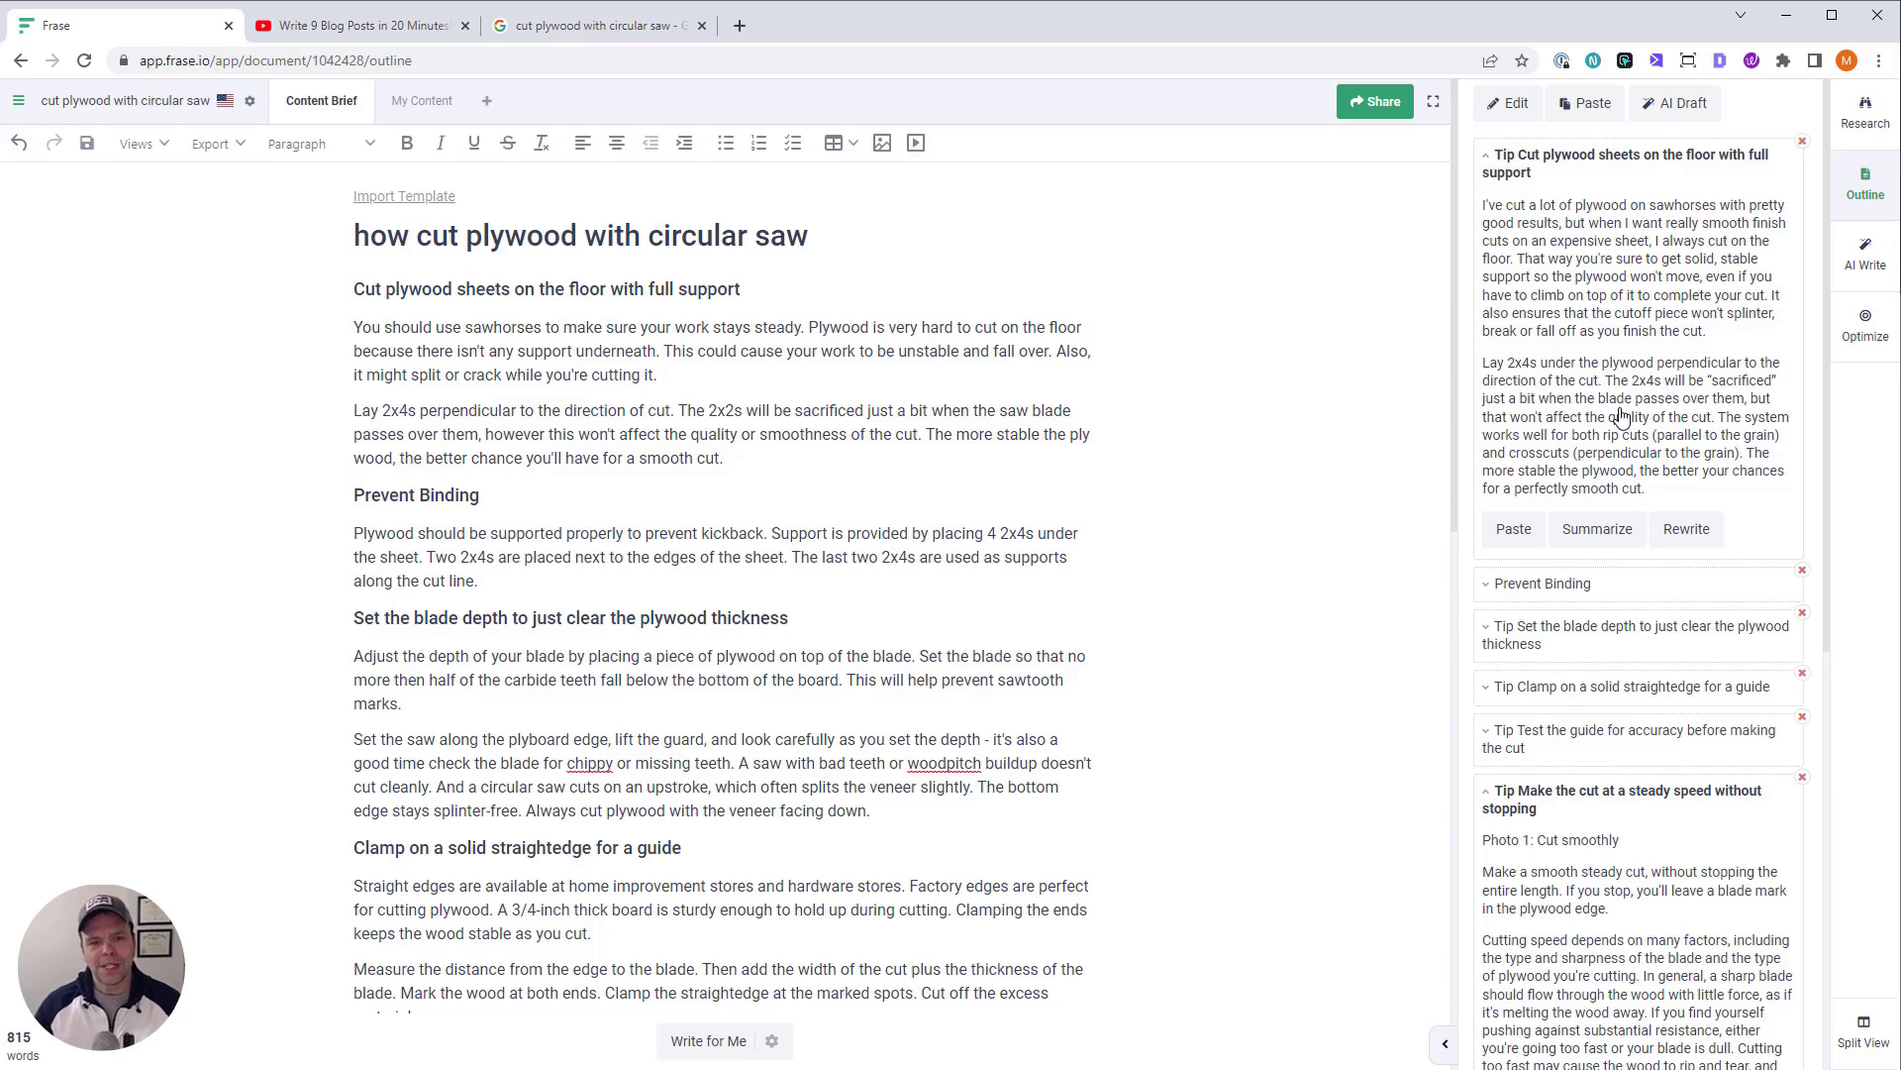
triple_click(707, 386)
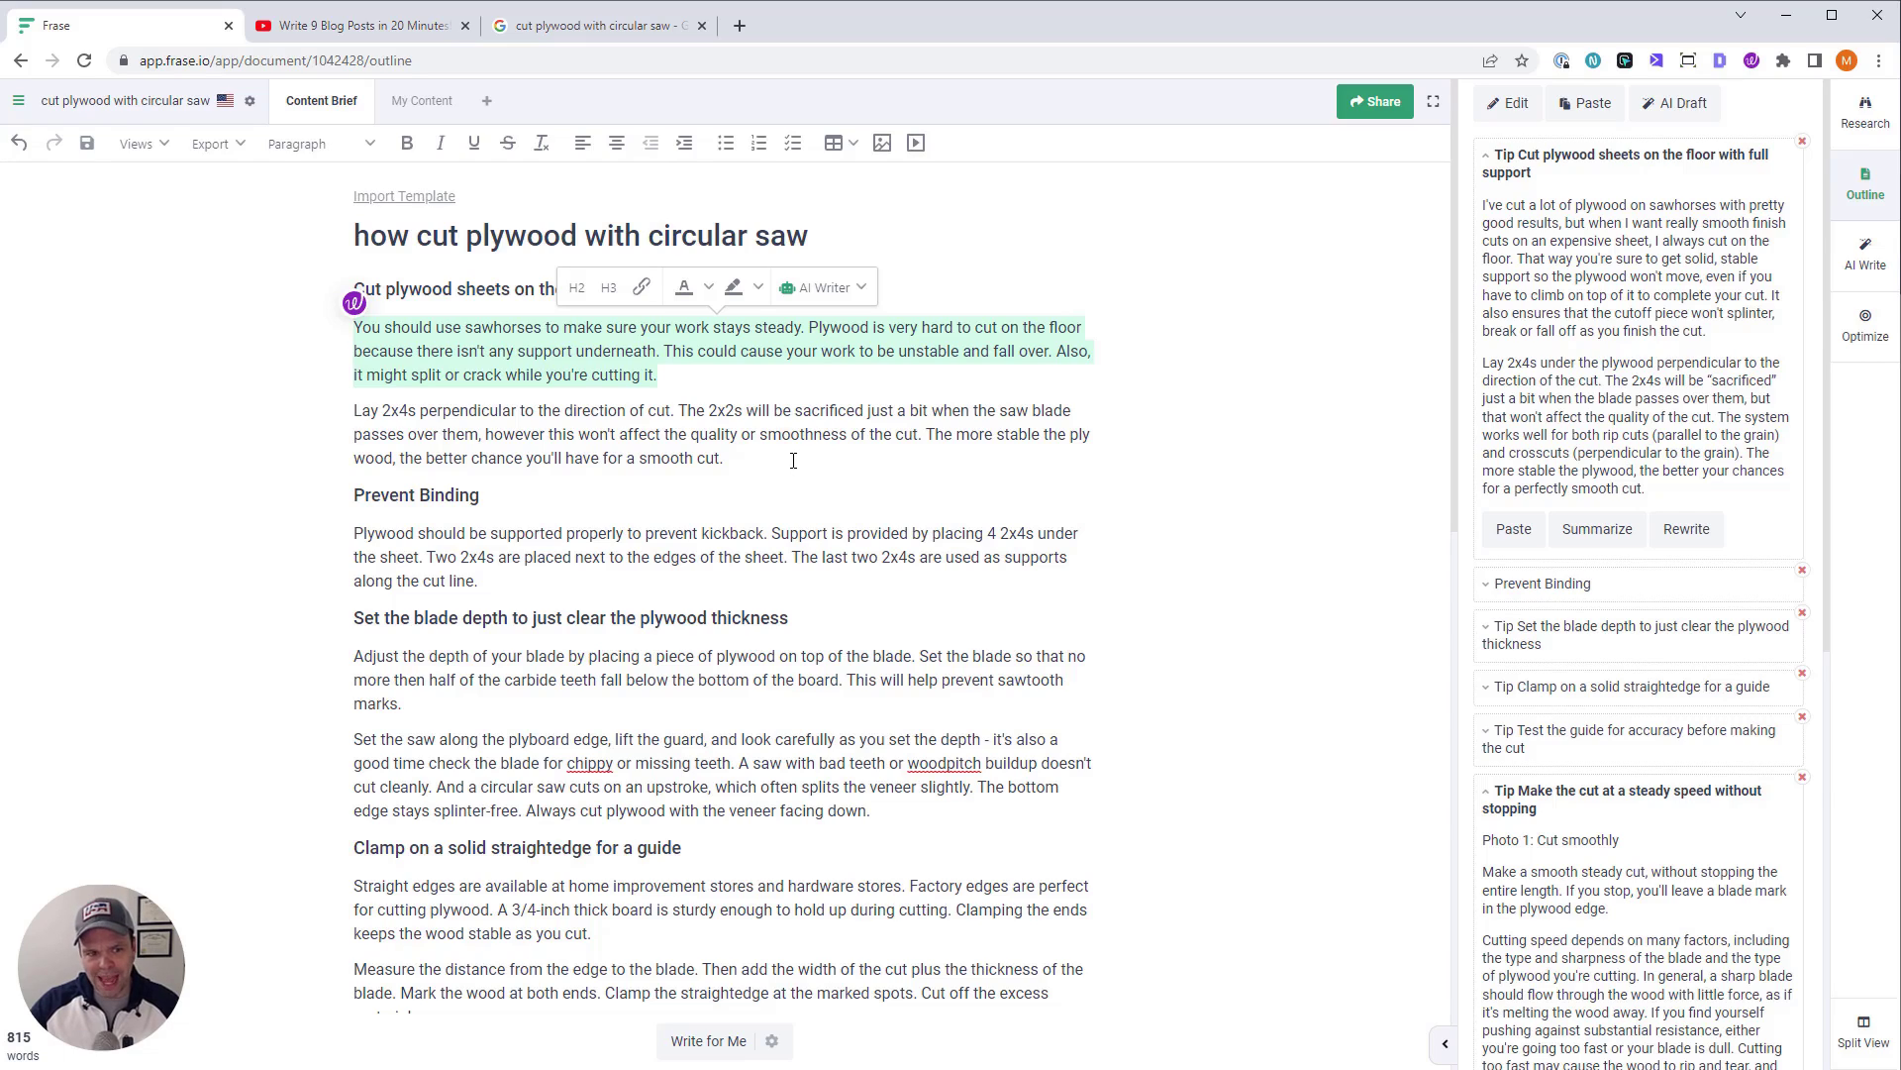
left_click_drag(384, 327, 805, 328)
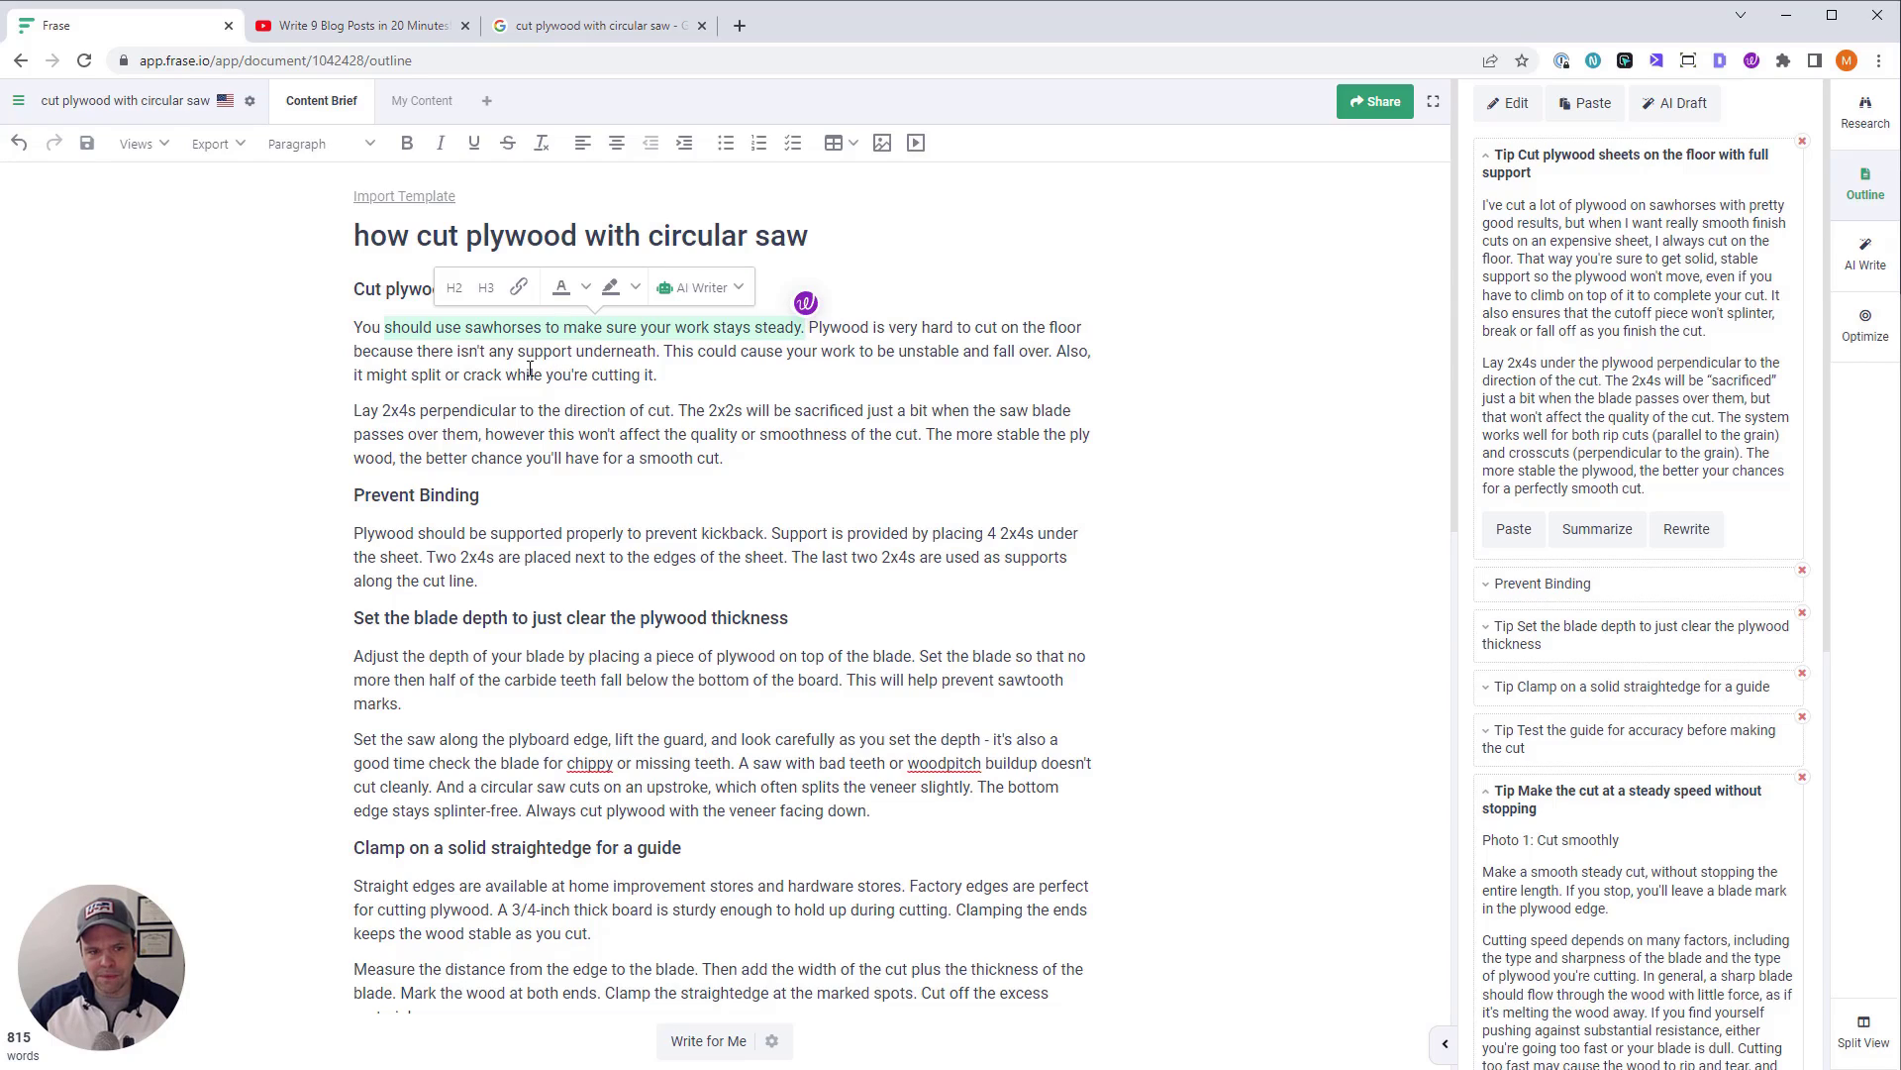
left_click_drag(697, 337, 932, 565)
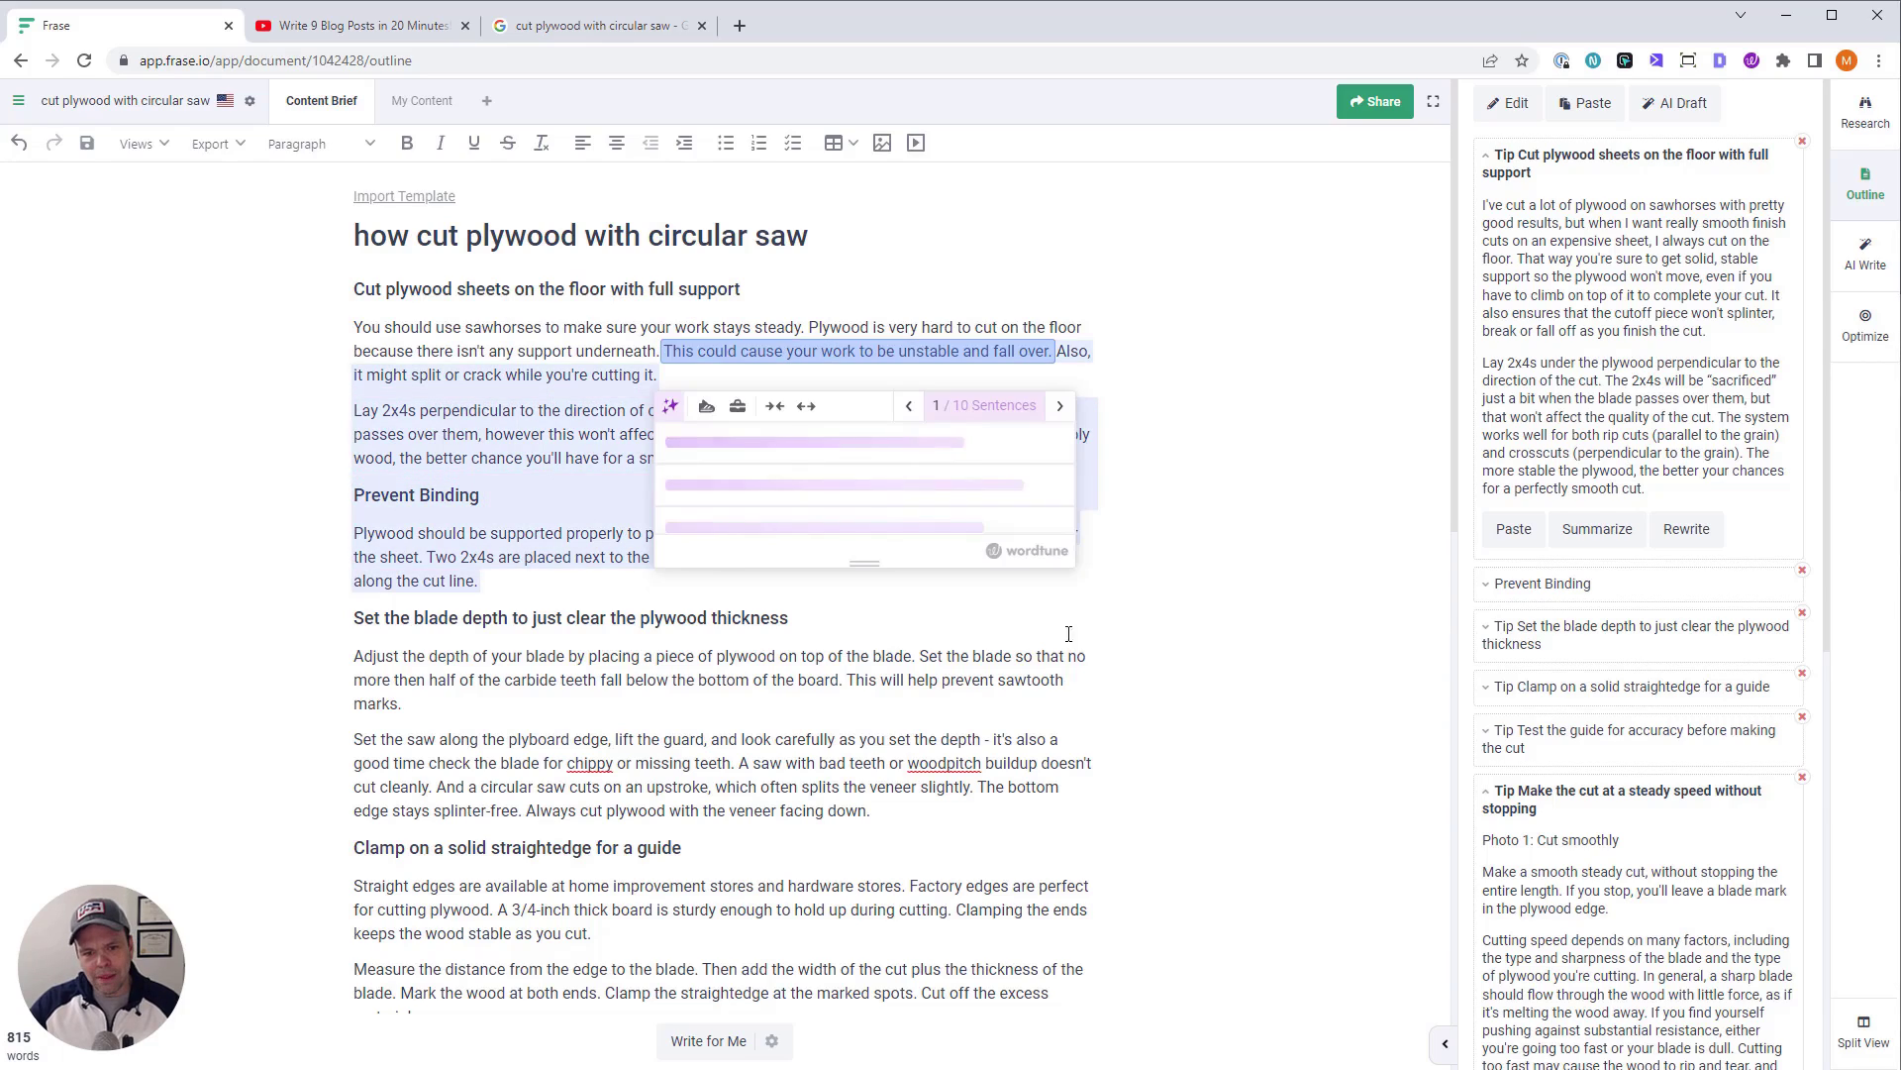
left_click(891, 669)
scroll(1008, 648, "down", 8)
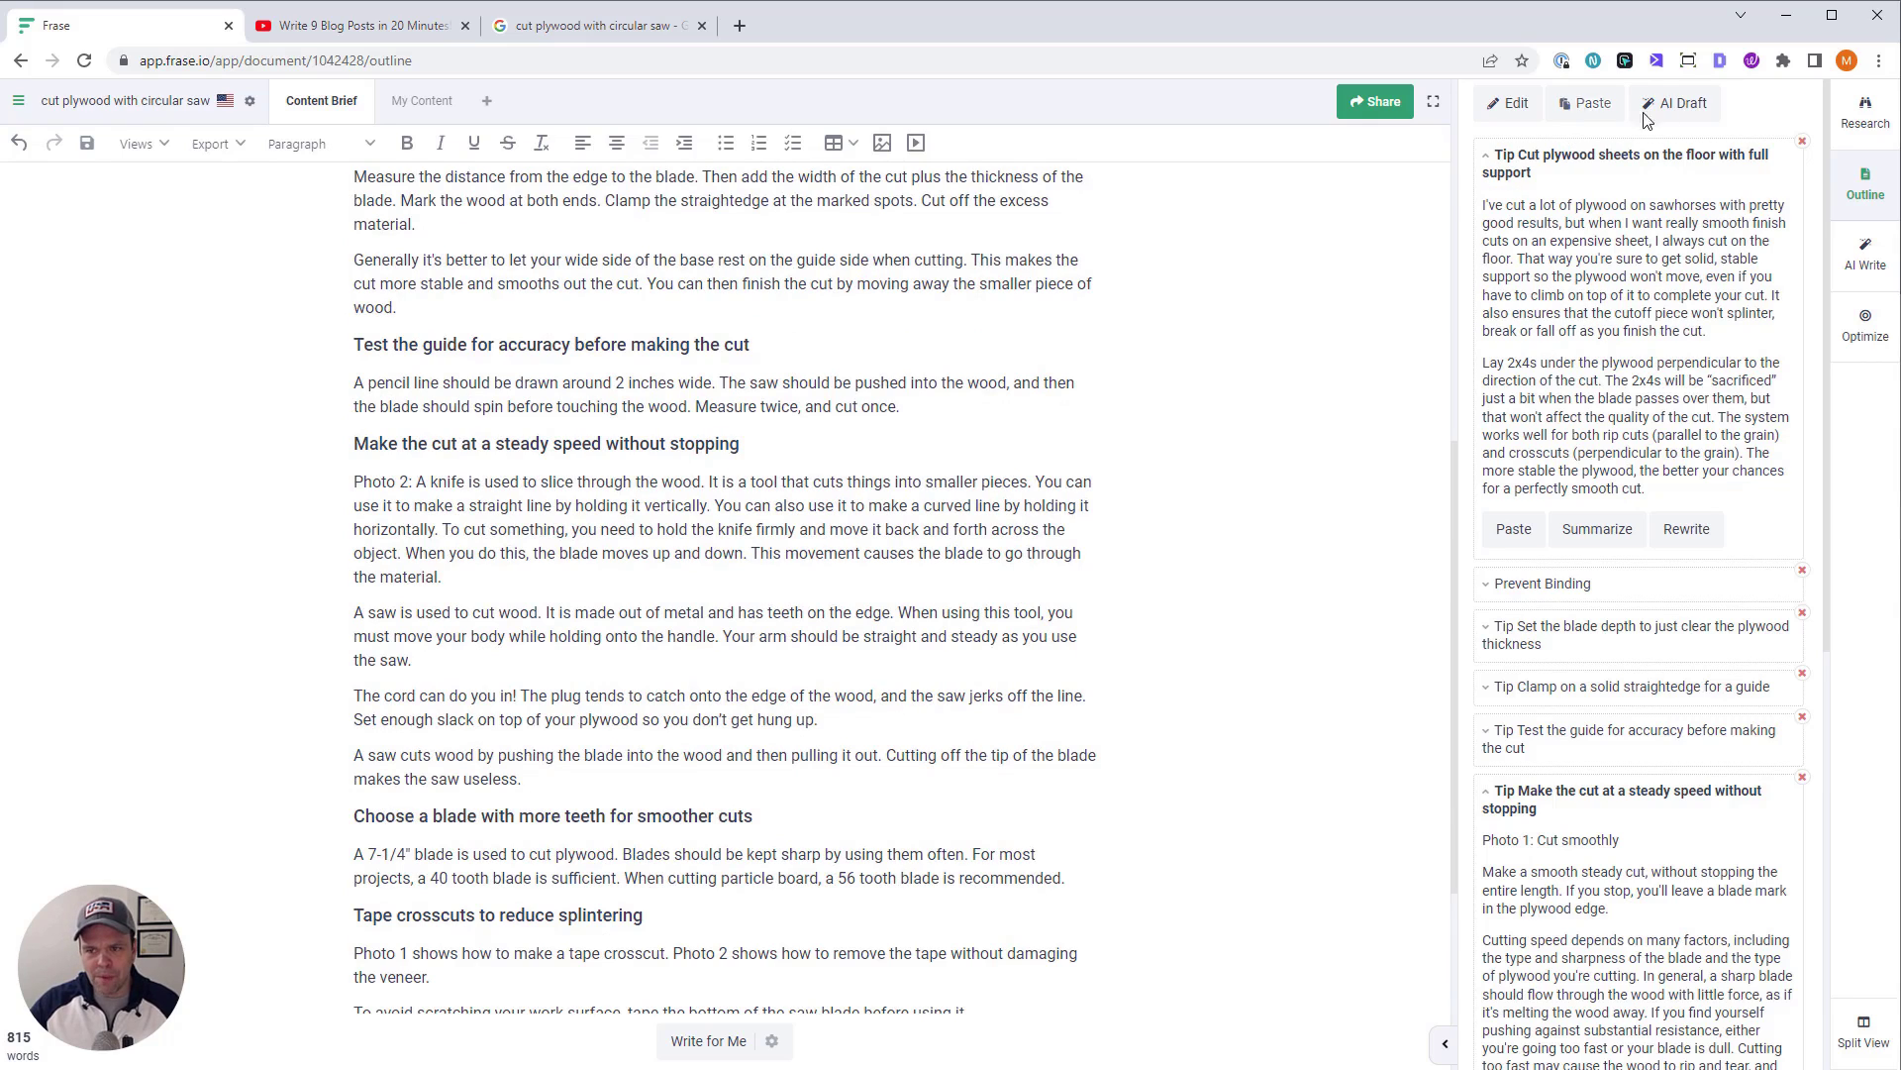
left_click(1676, 103)
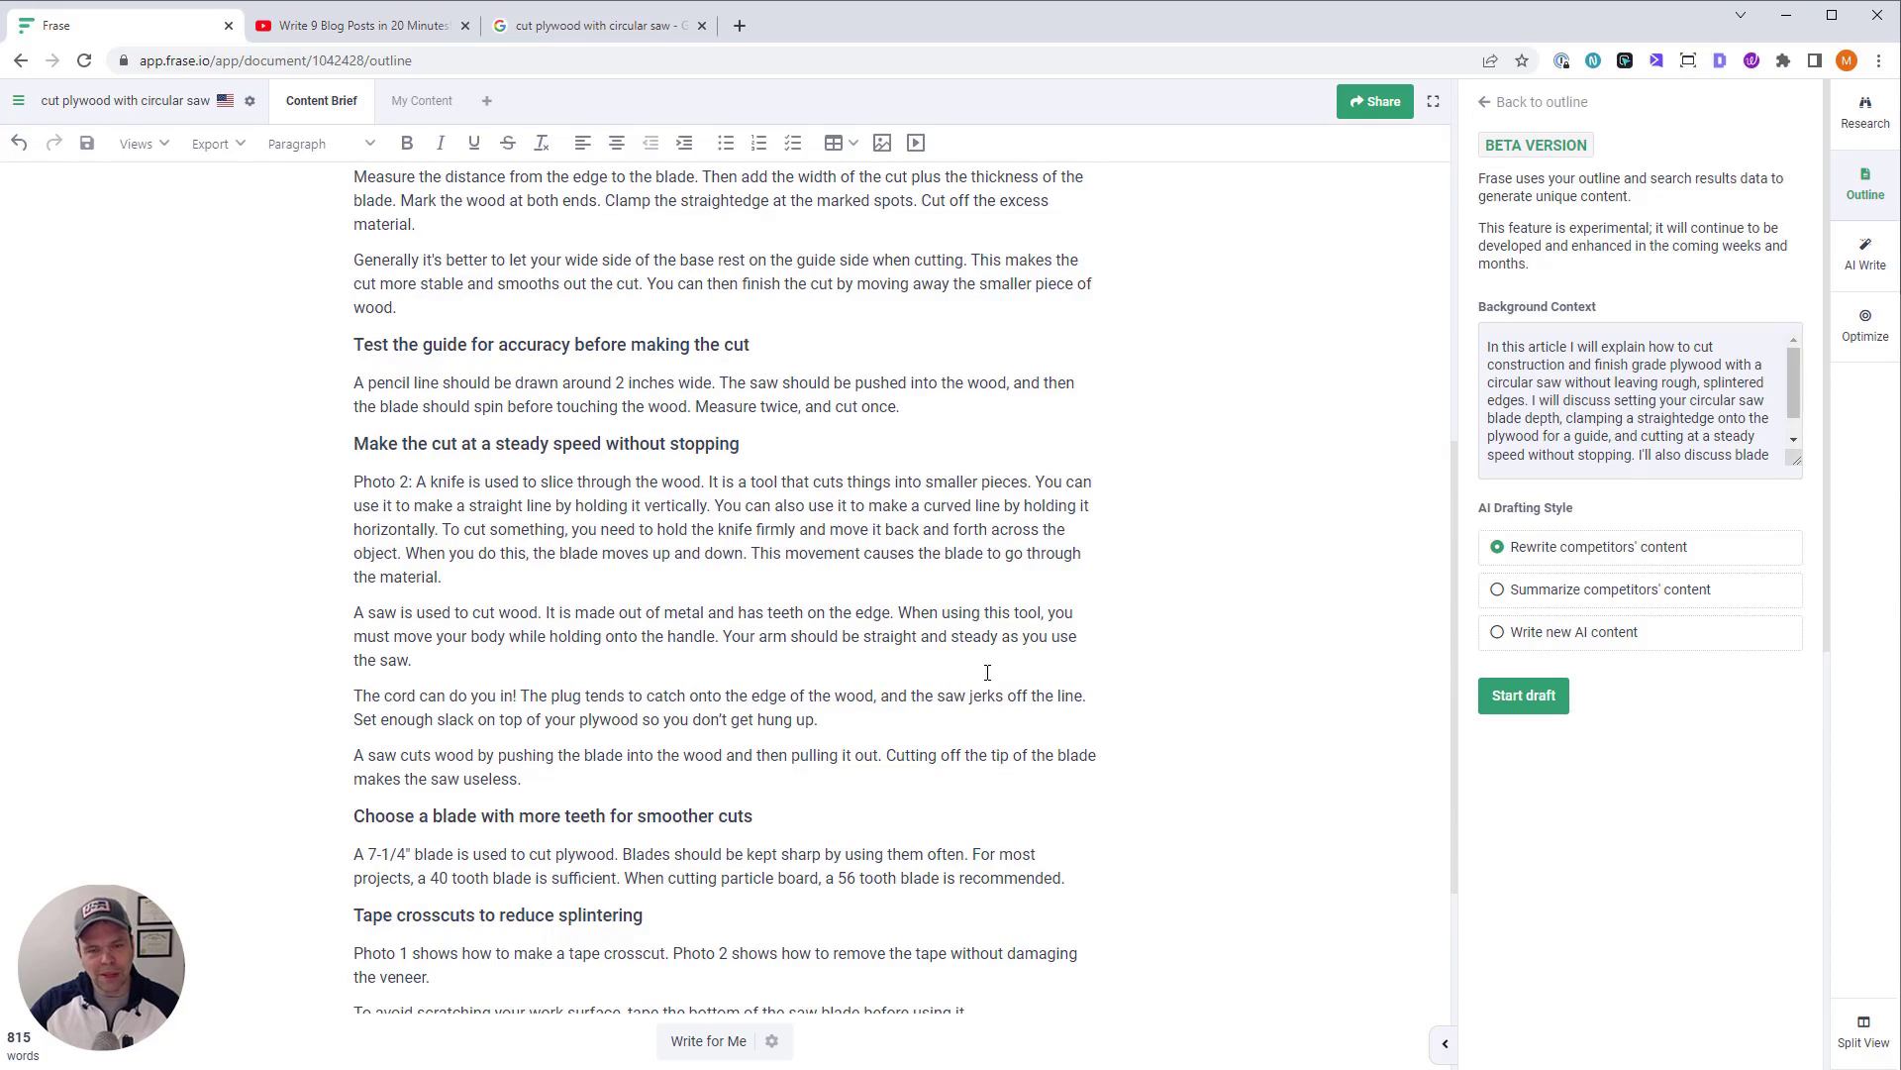
Delete the body paragraphs under the first section and under Set the blade depth
scroll(987, 672, "up", 8)
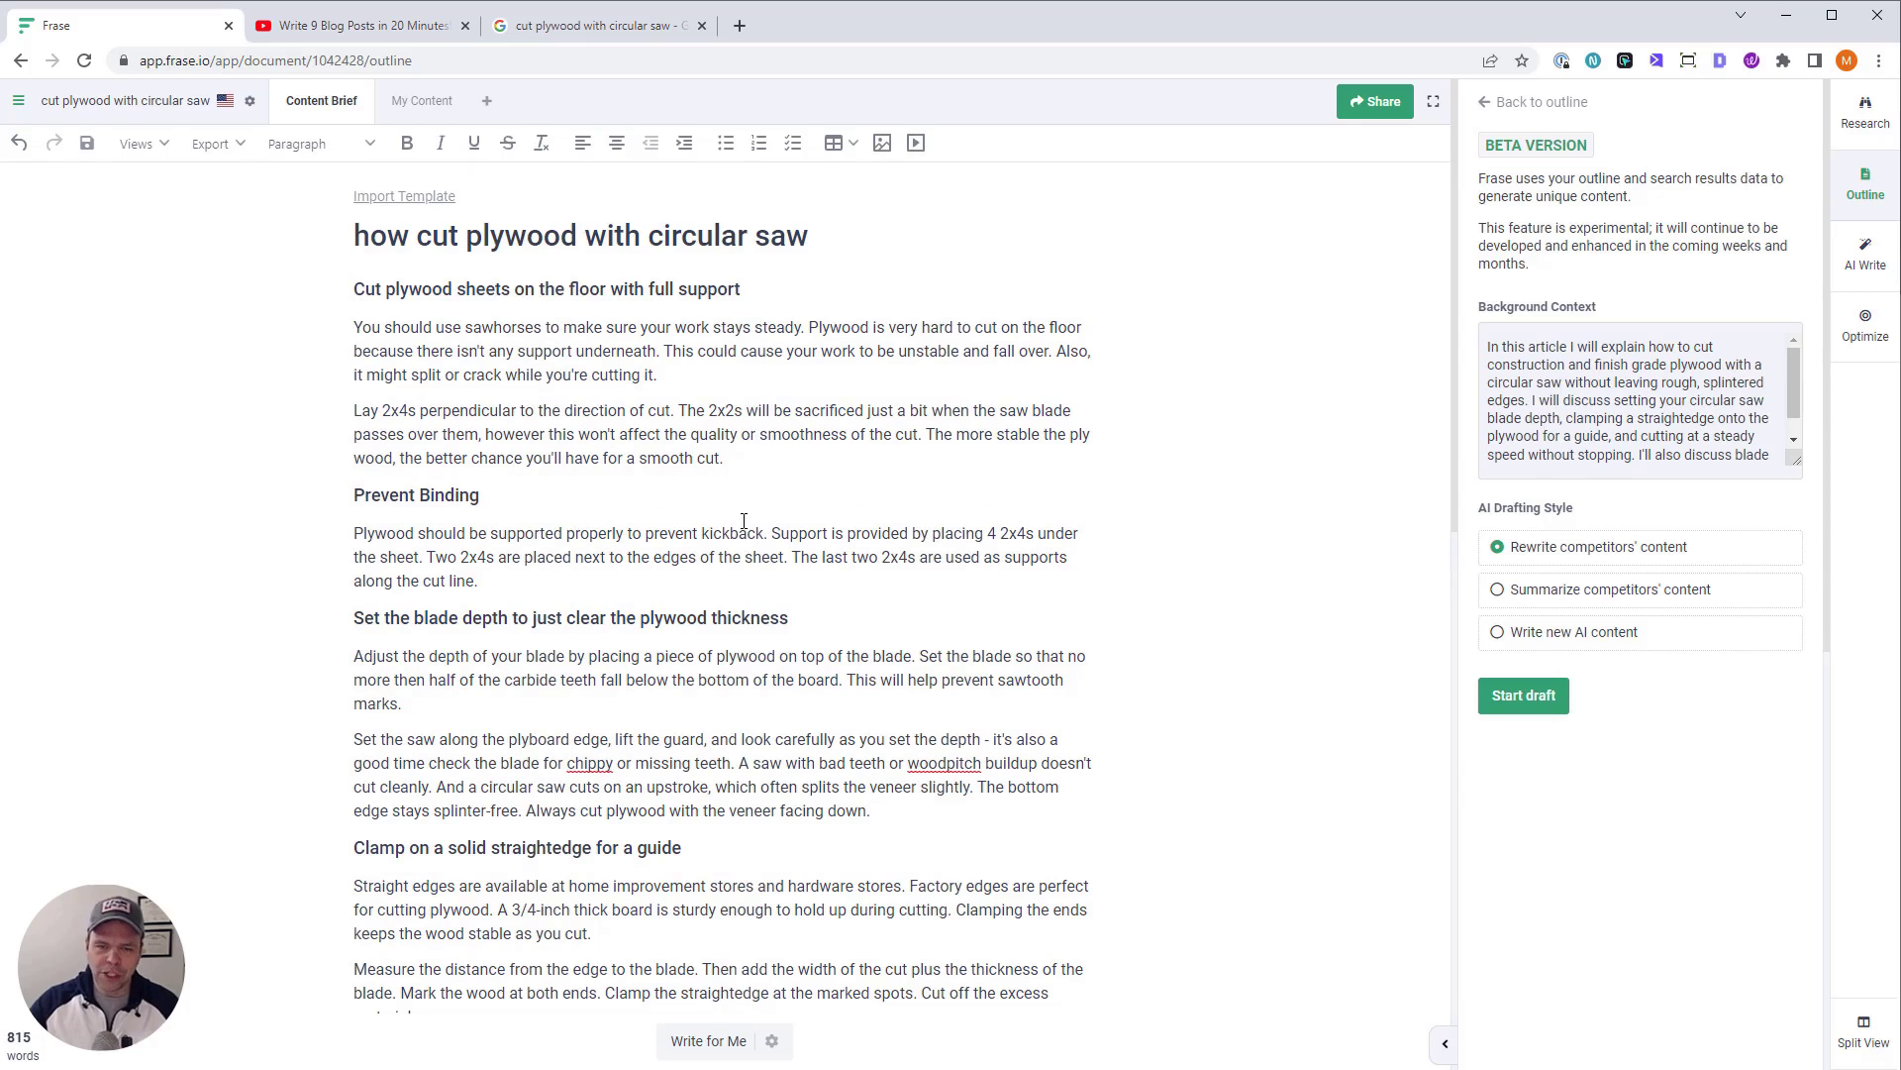
left_click_drag(724, 458, 353, 381)
key("BackSpace")
key("BackSpace")
left_click_drag(870, 631, 354, 477)
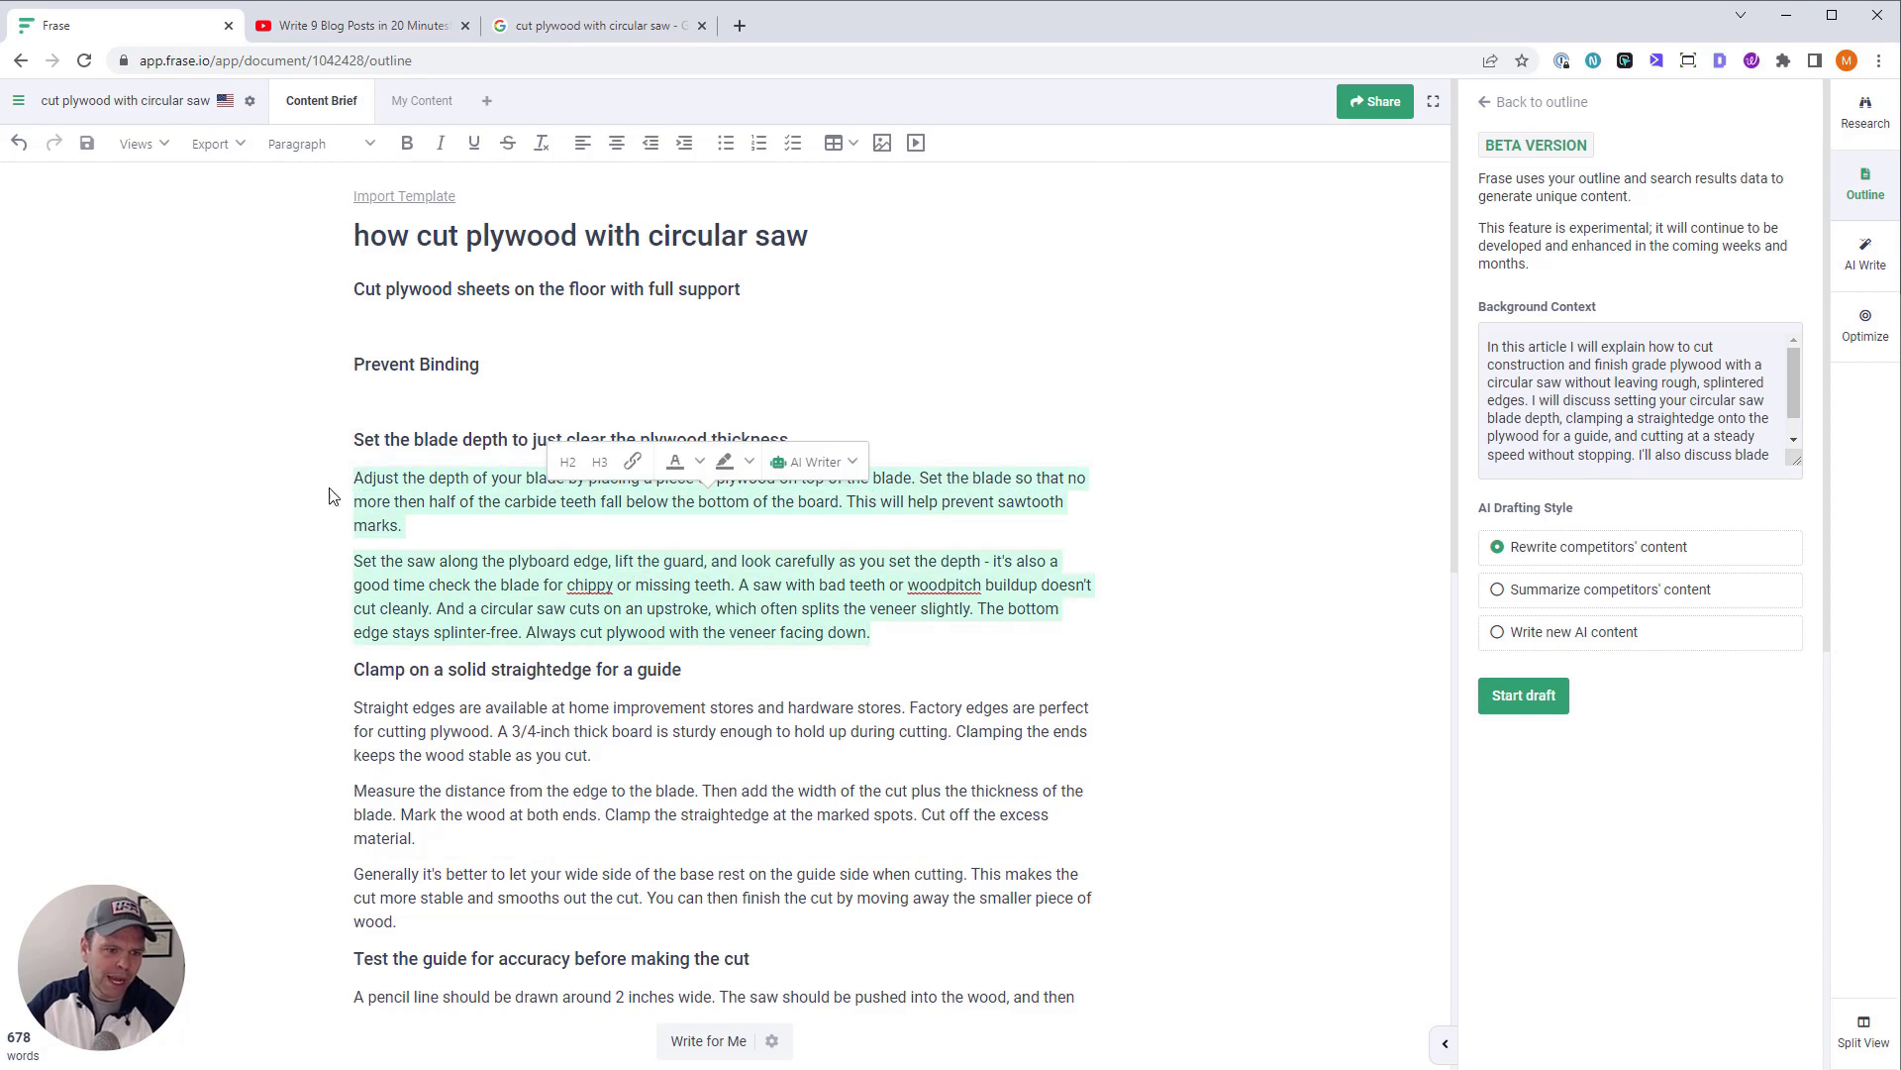
key("BackSpace")
Delete the paragraphs under Clamp on a solid straightedge and the pencil line paragraph
scroll(602, 643, "down", 2)
left_click_drag(401, 571, 354, 355)
key("BackSpace")
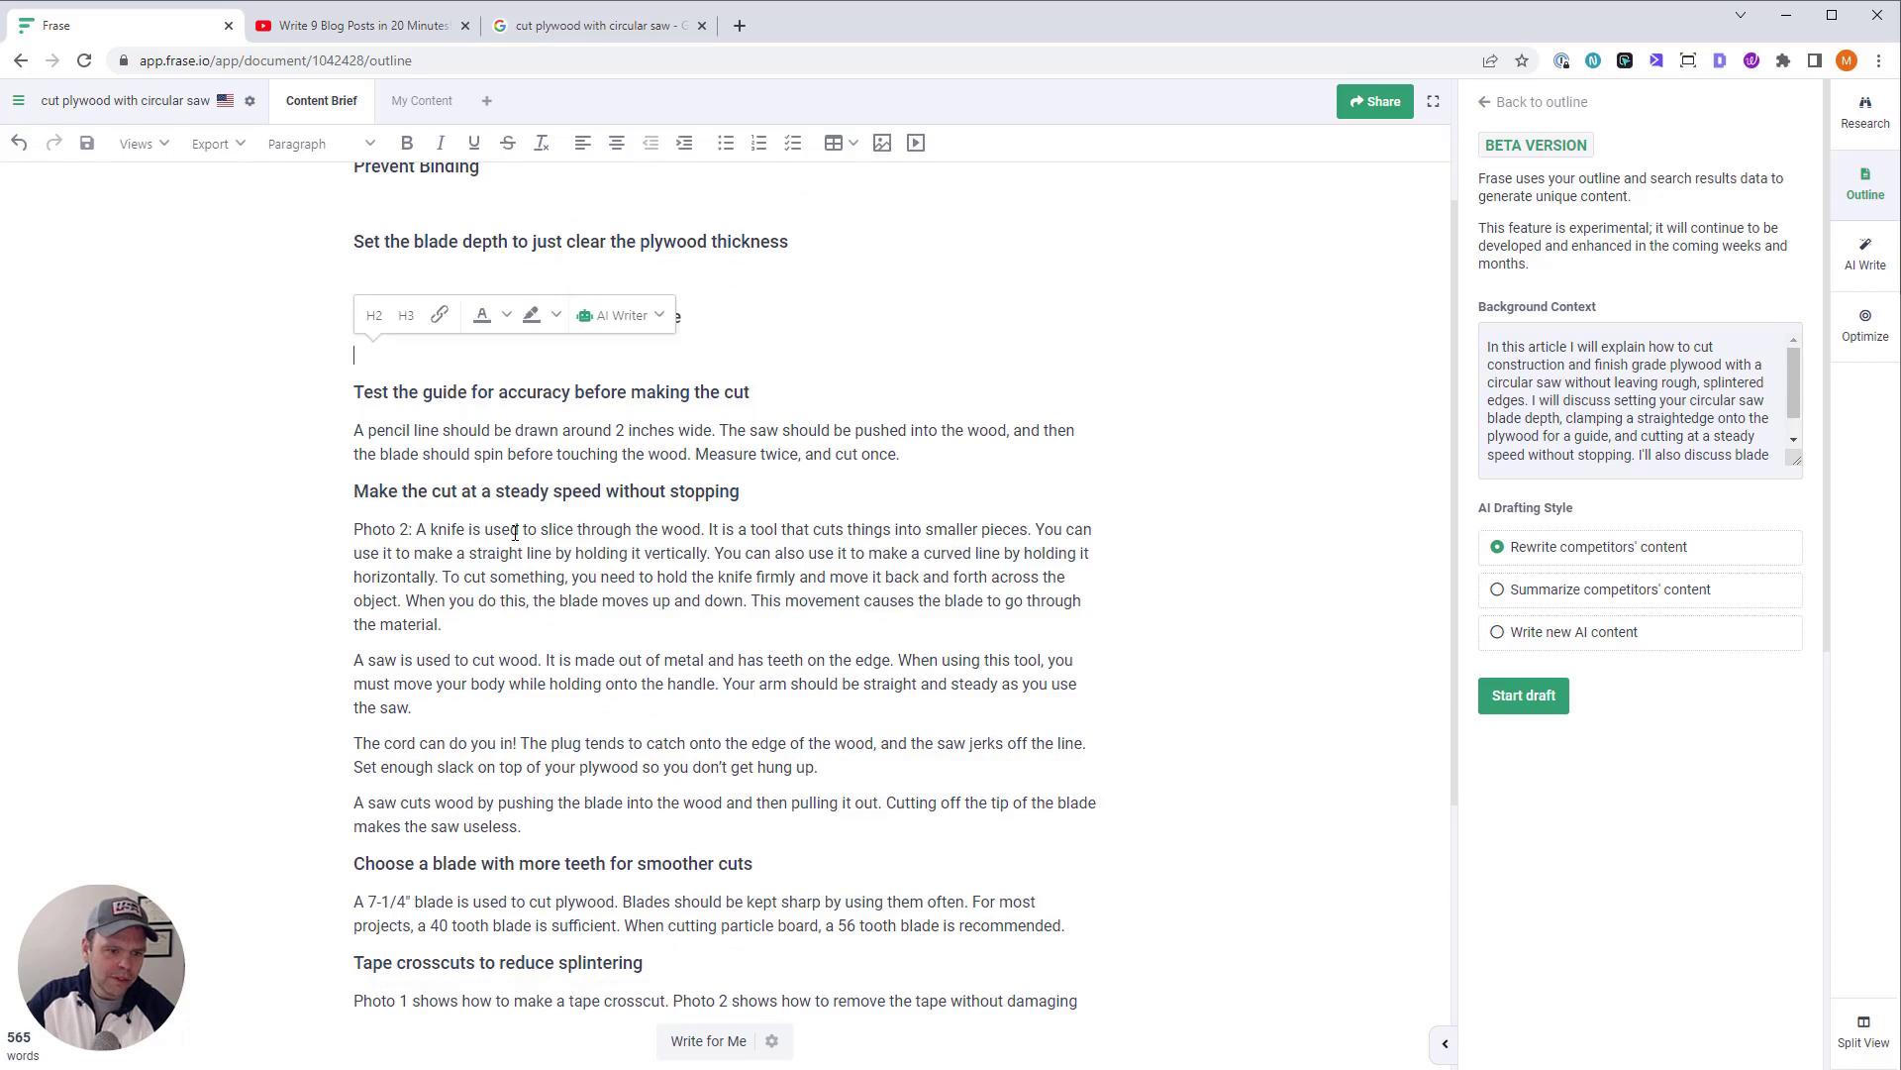
left_click_drag(900, 453, 354, 428)
key("BackSpace")
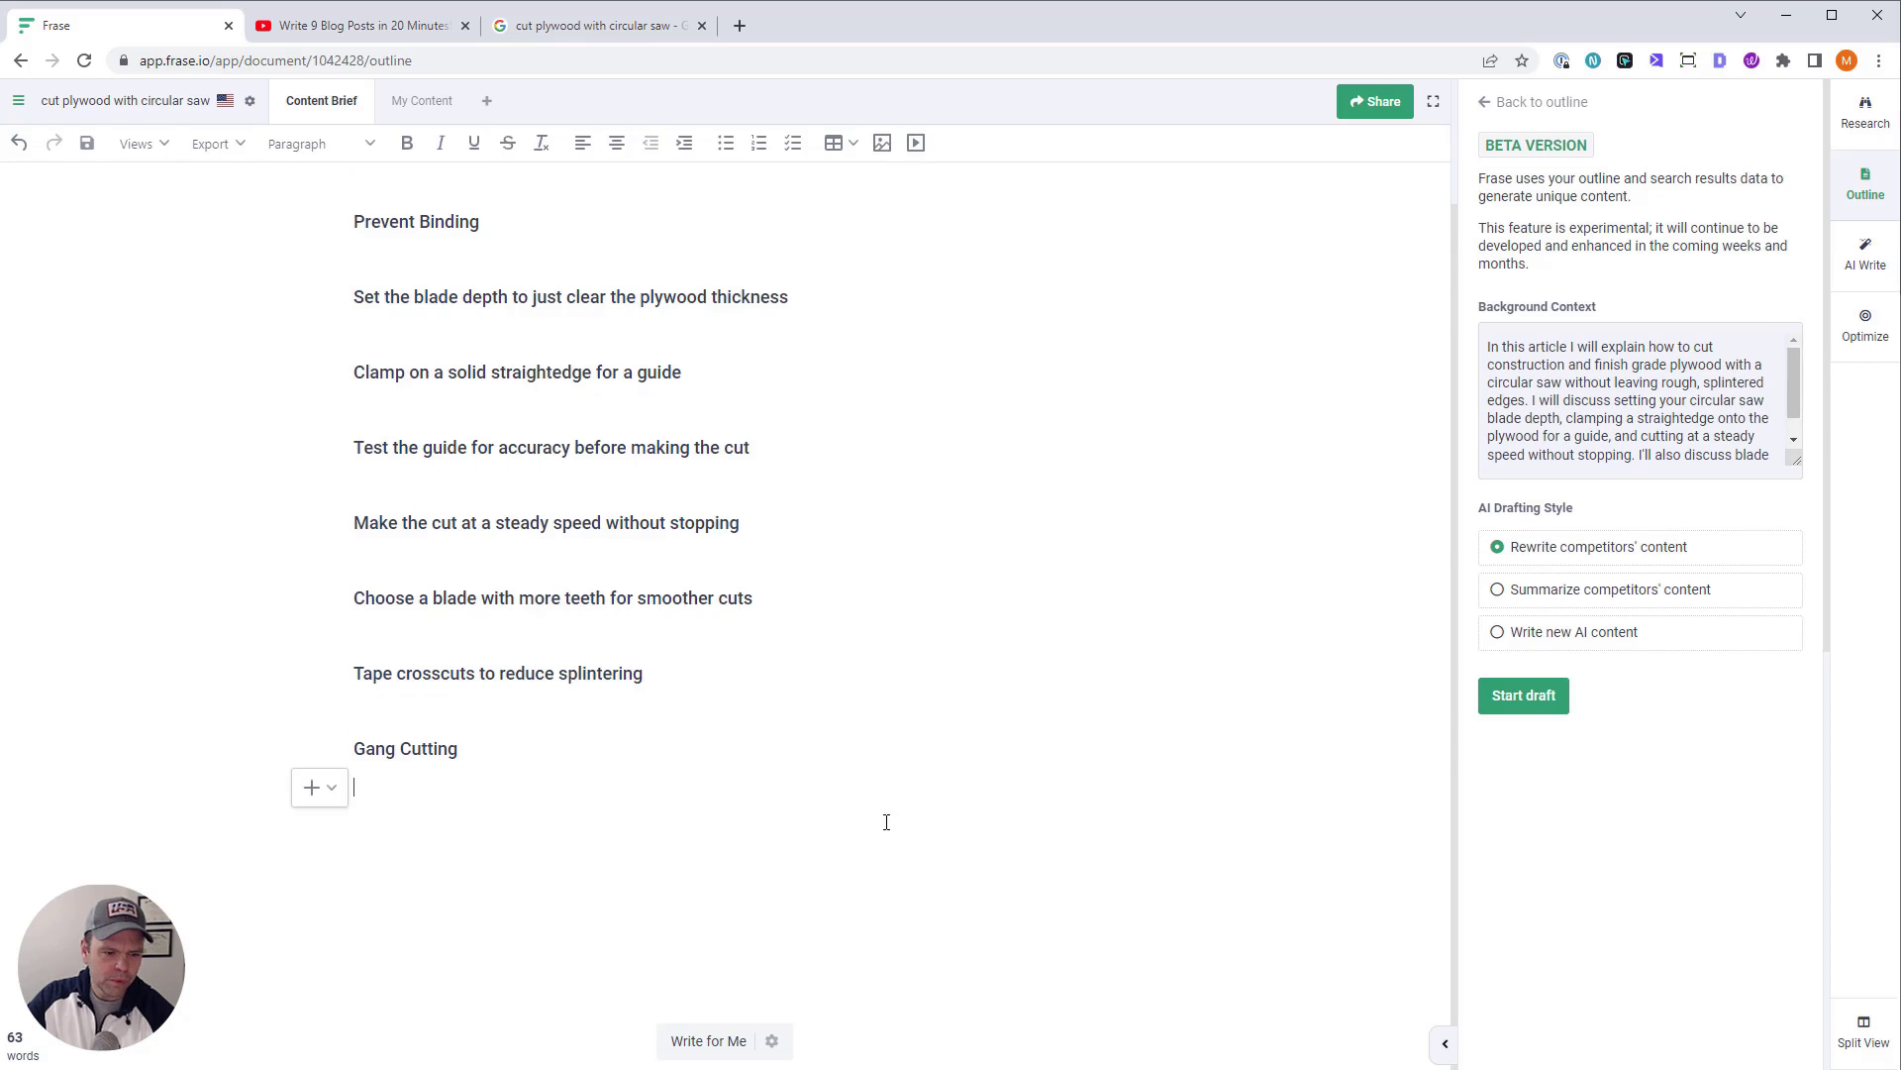
scroll(842, 824, "up", 2)
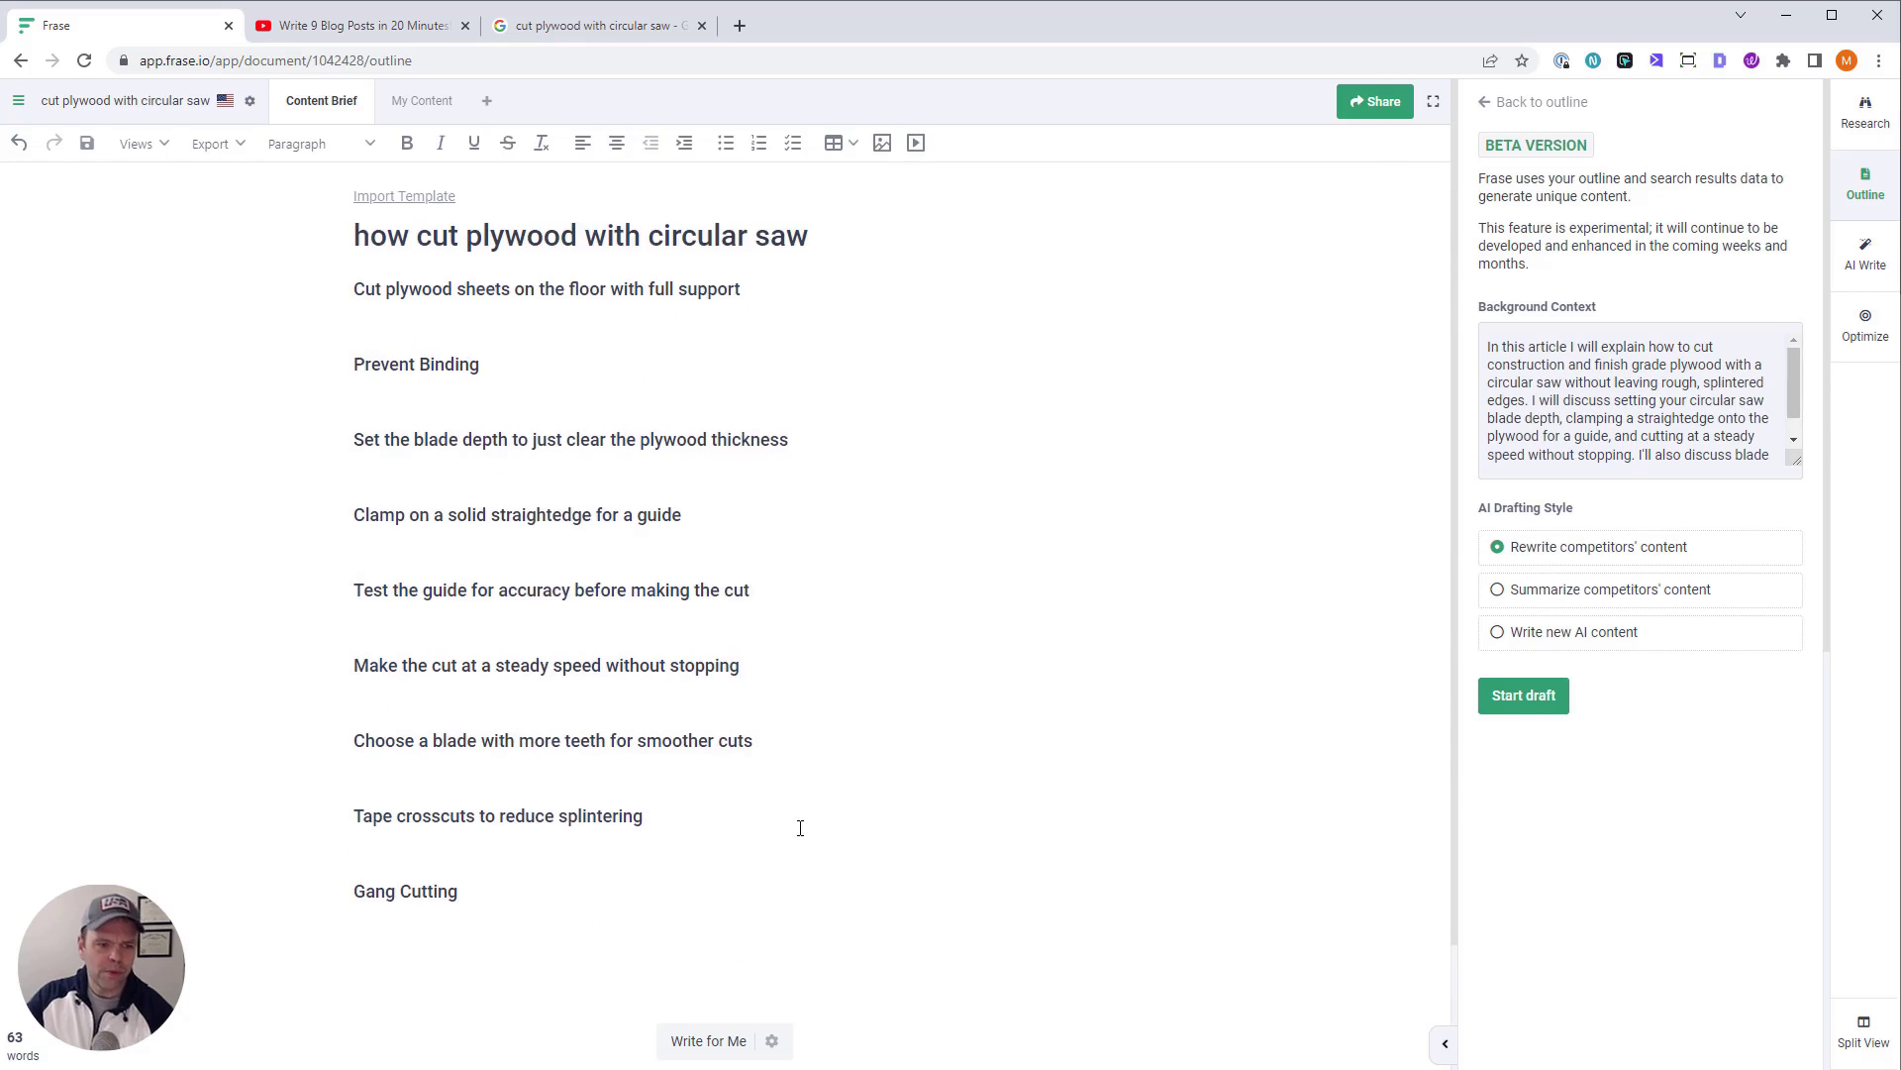
left_click(1575, 102)
Insert a new heading line above the first section, starting 'Cut Plywood Sheets on the Floor for'
left_click(1866, 322)
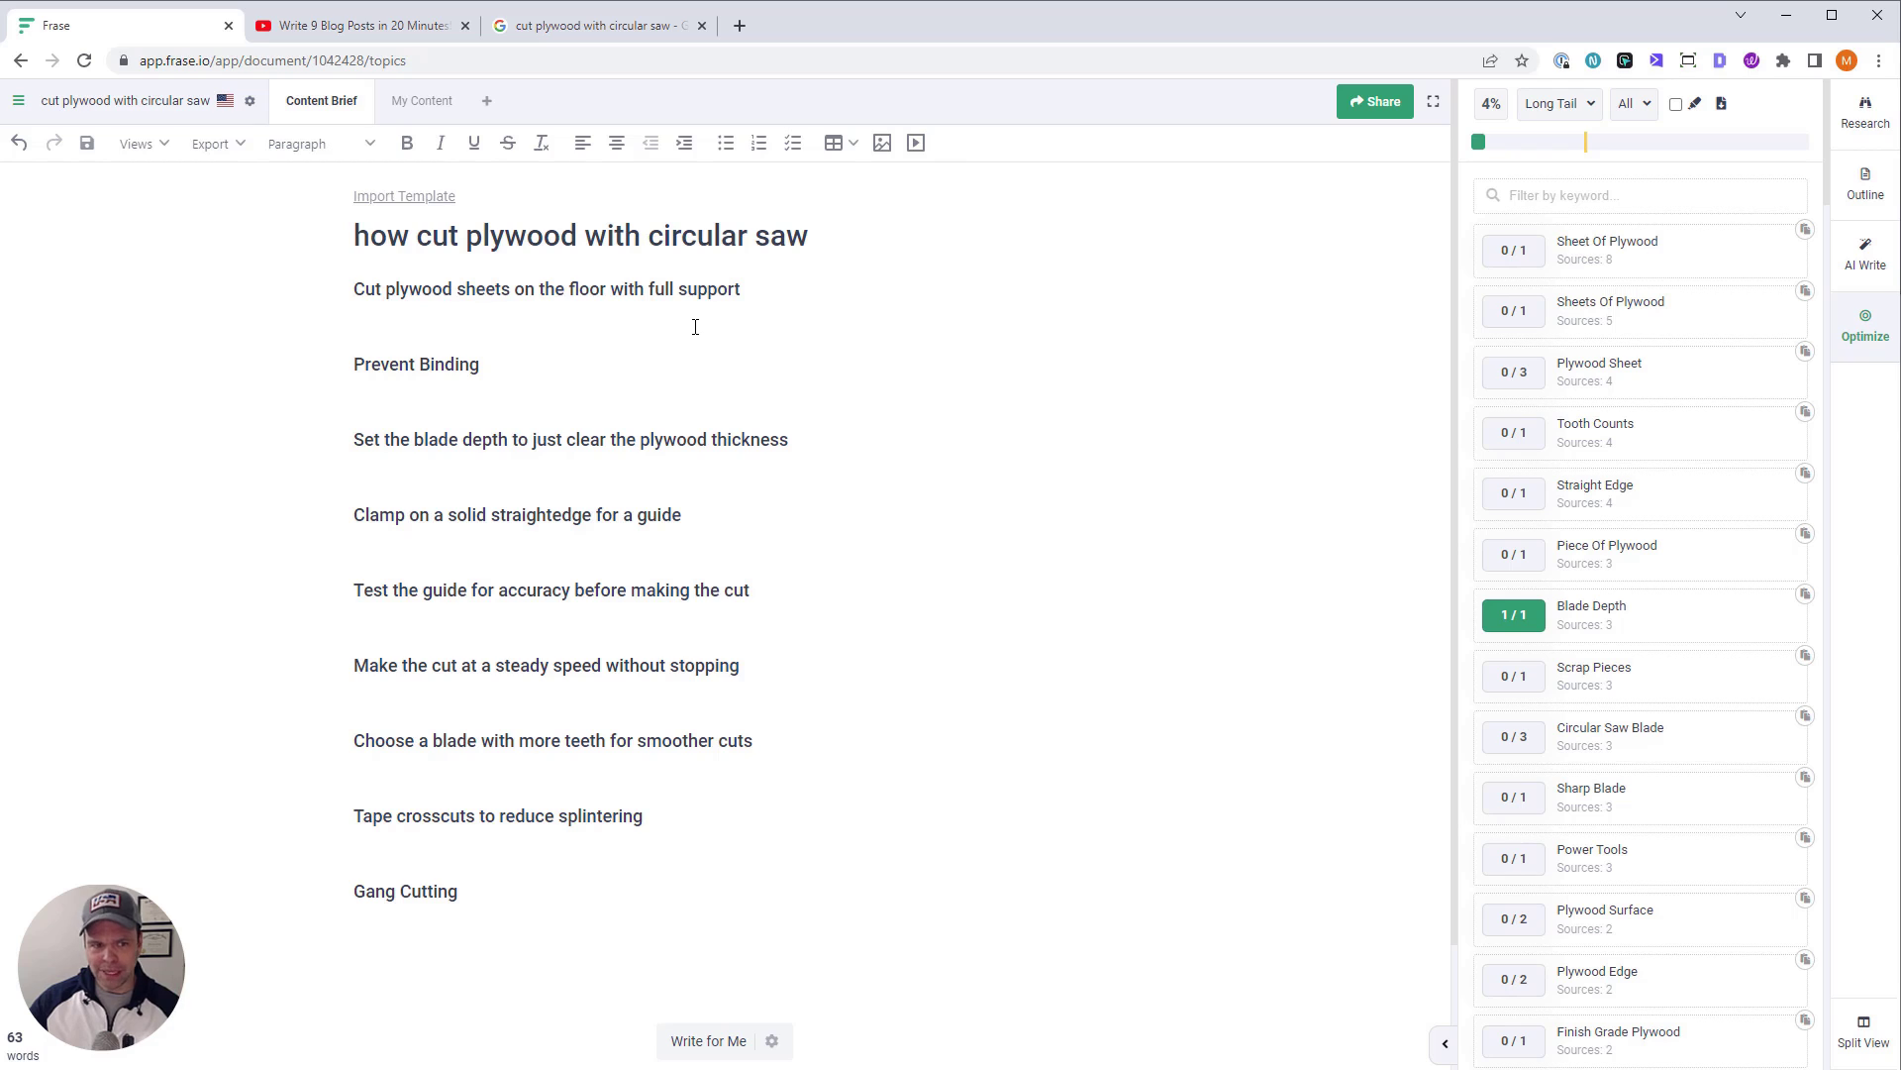
left_click(349, 292)
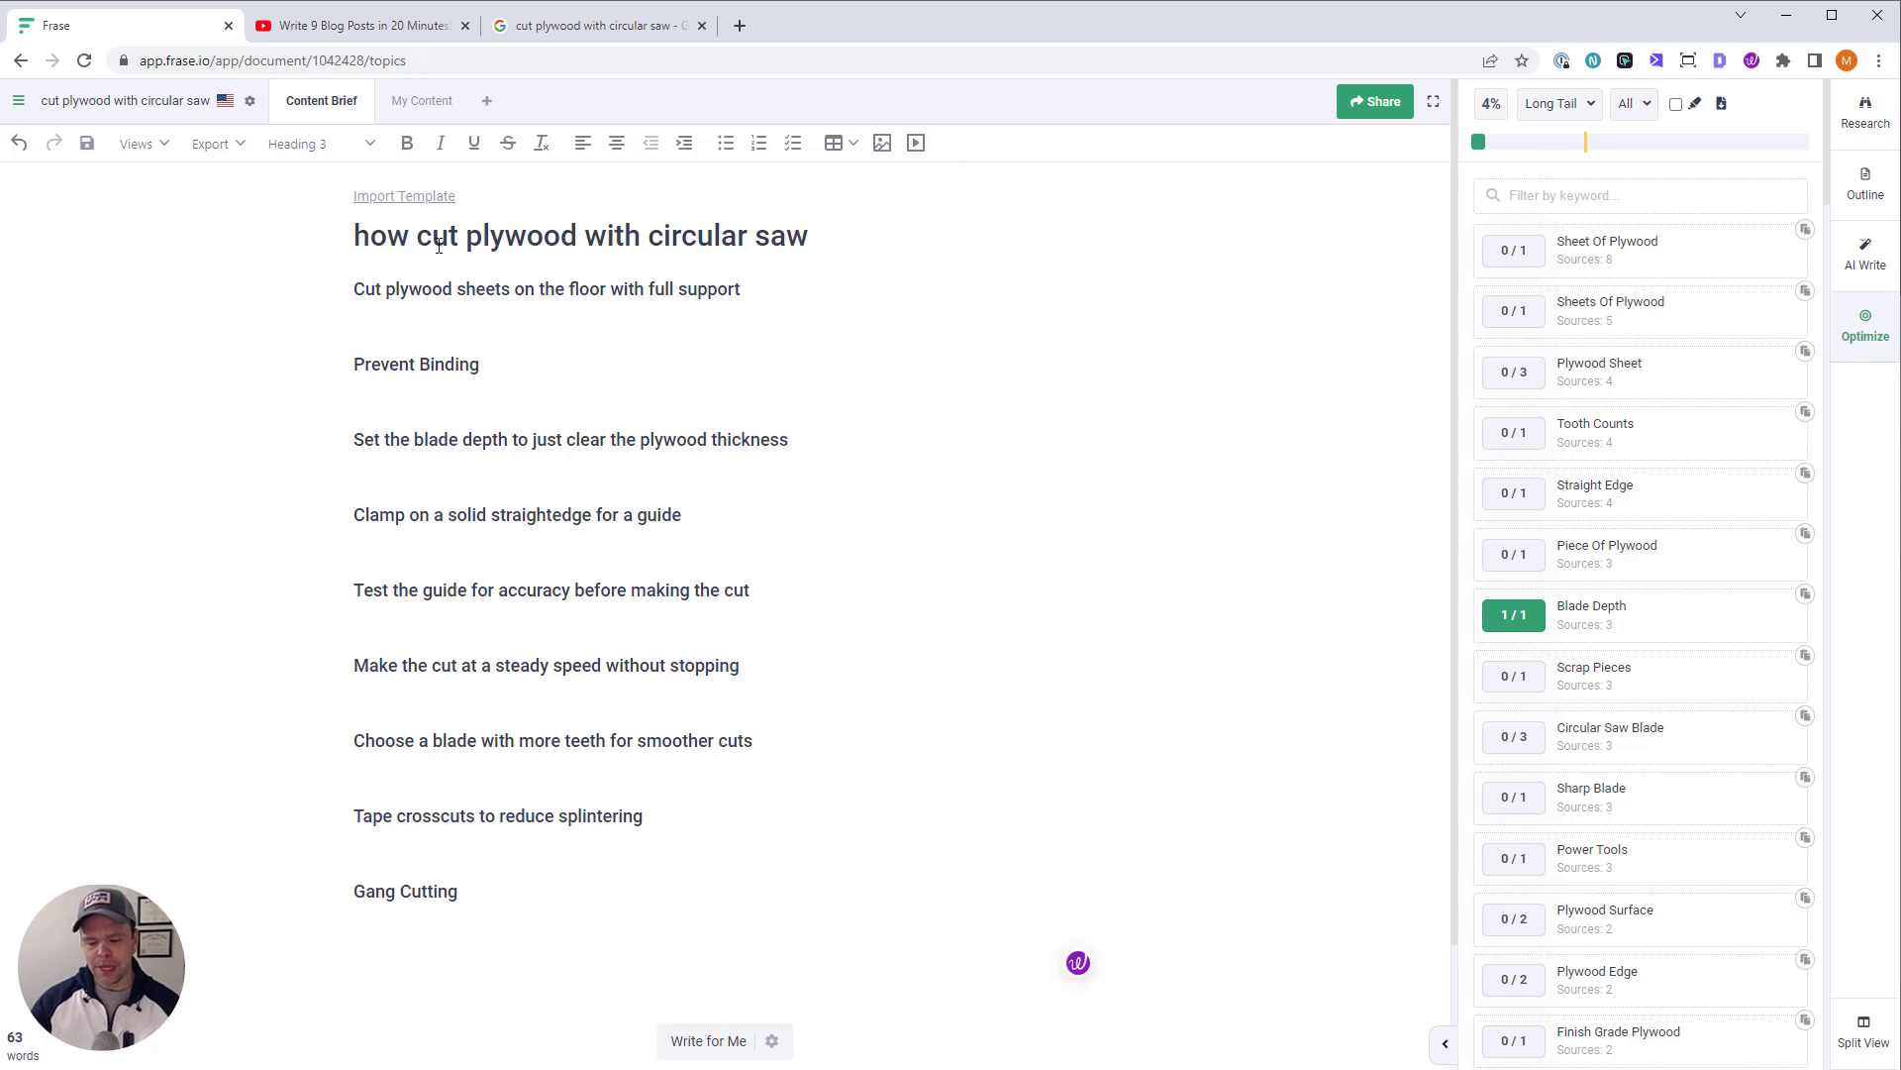
key("Return")
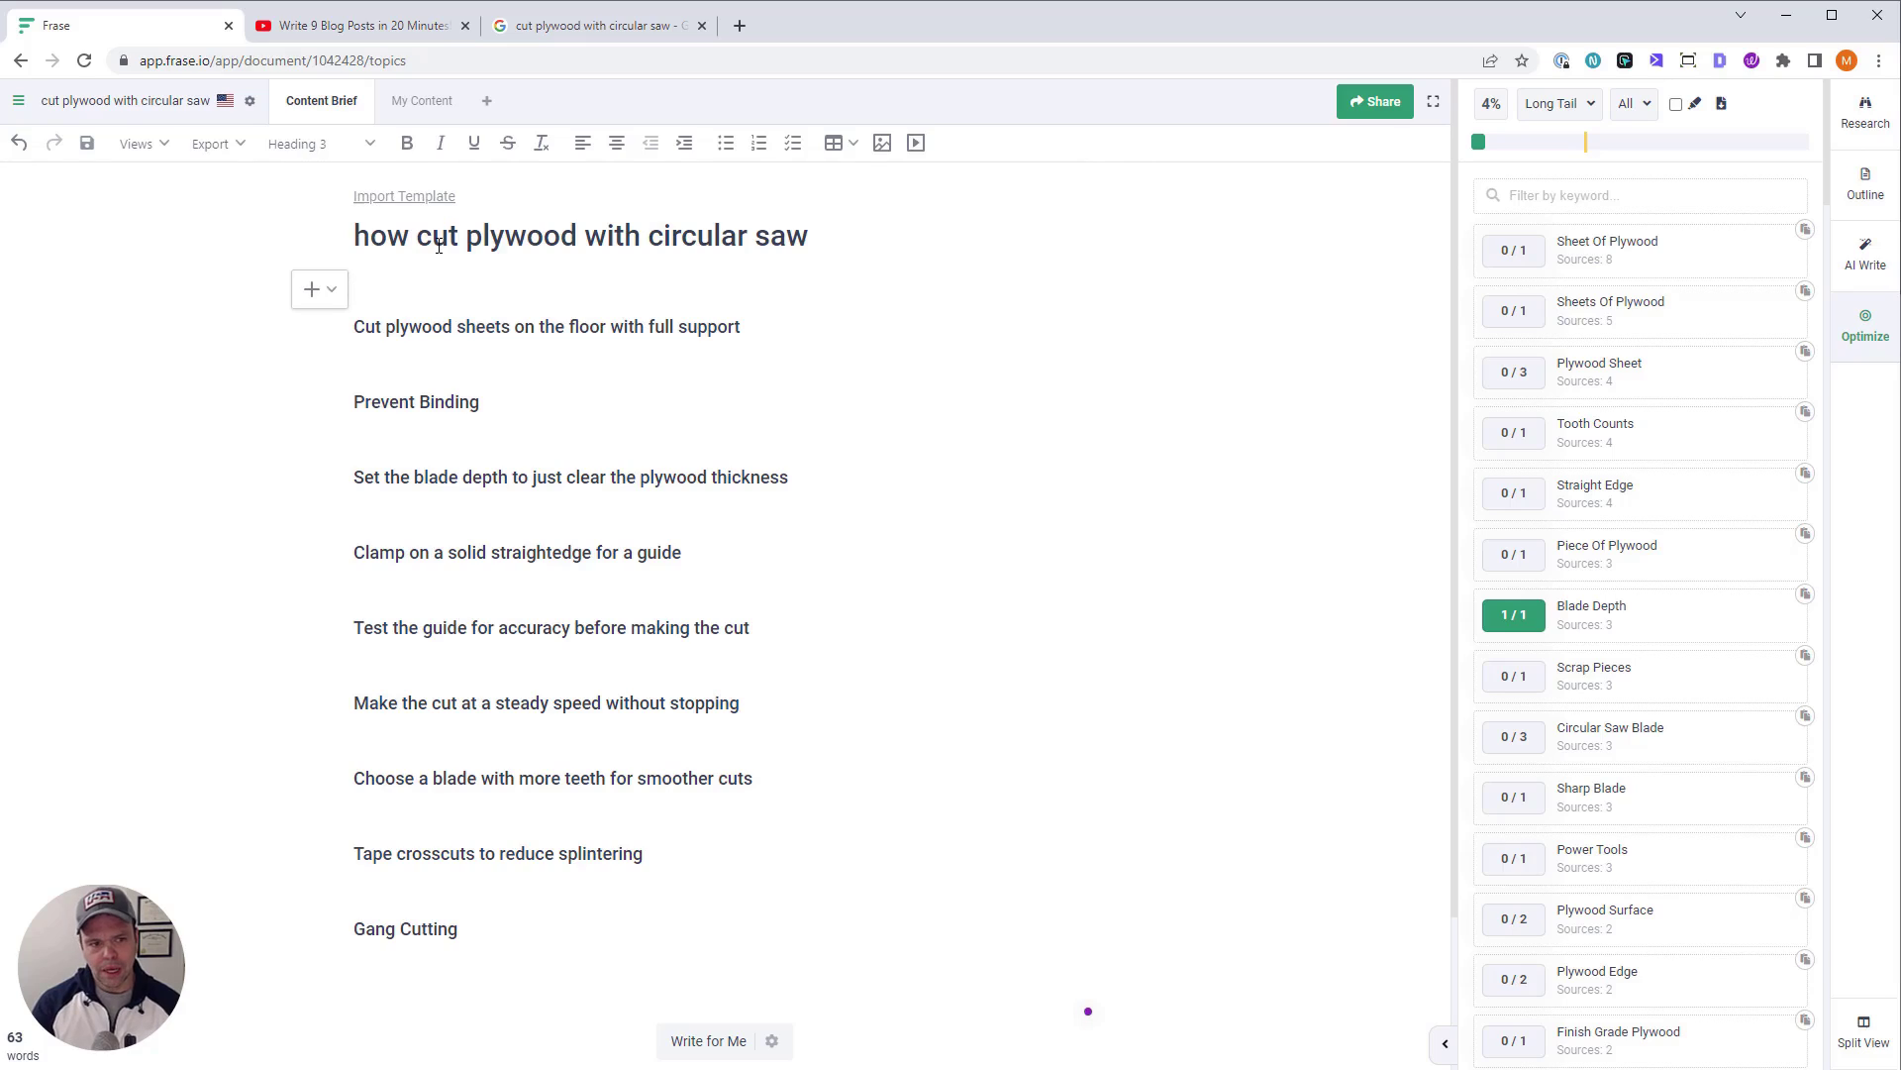
type("Cut Ply")
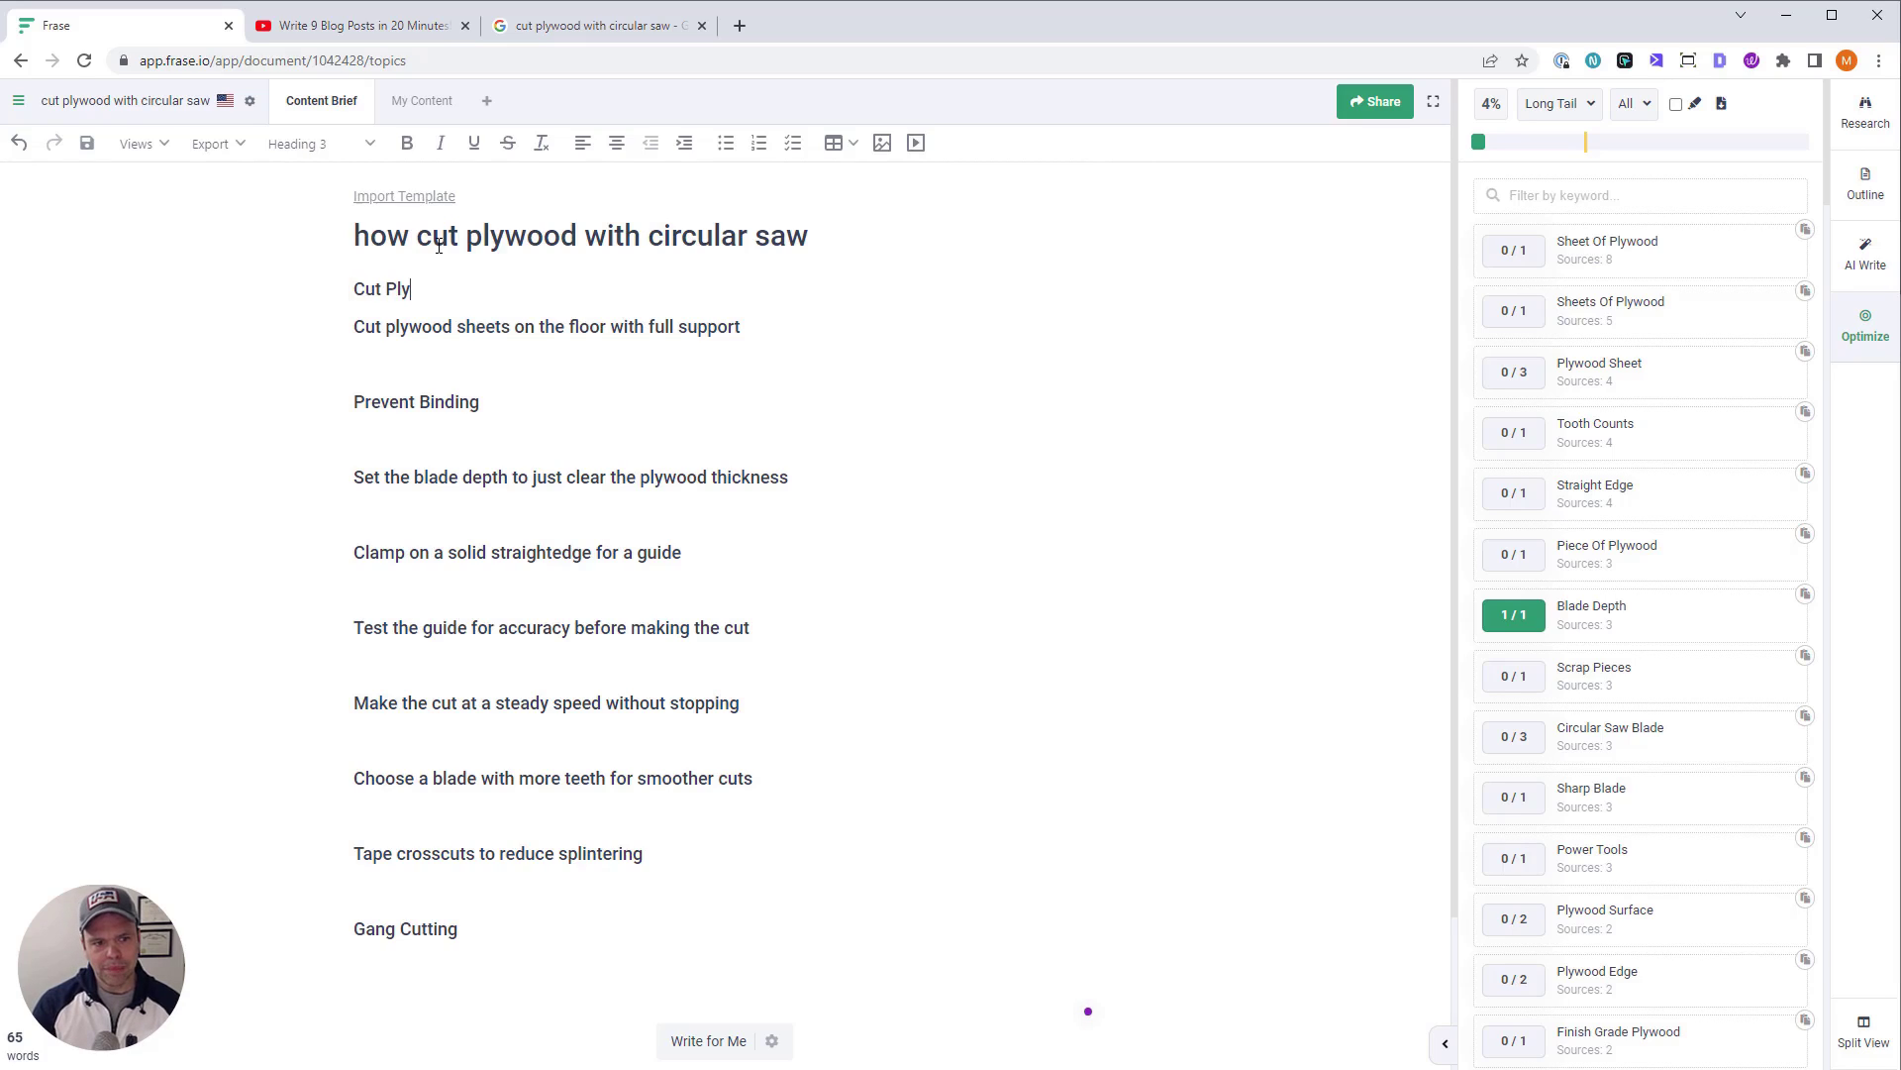
type("wood Sheets on the Floor for ")
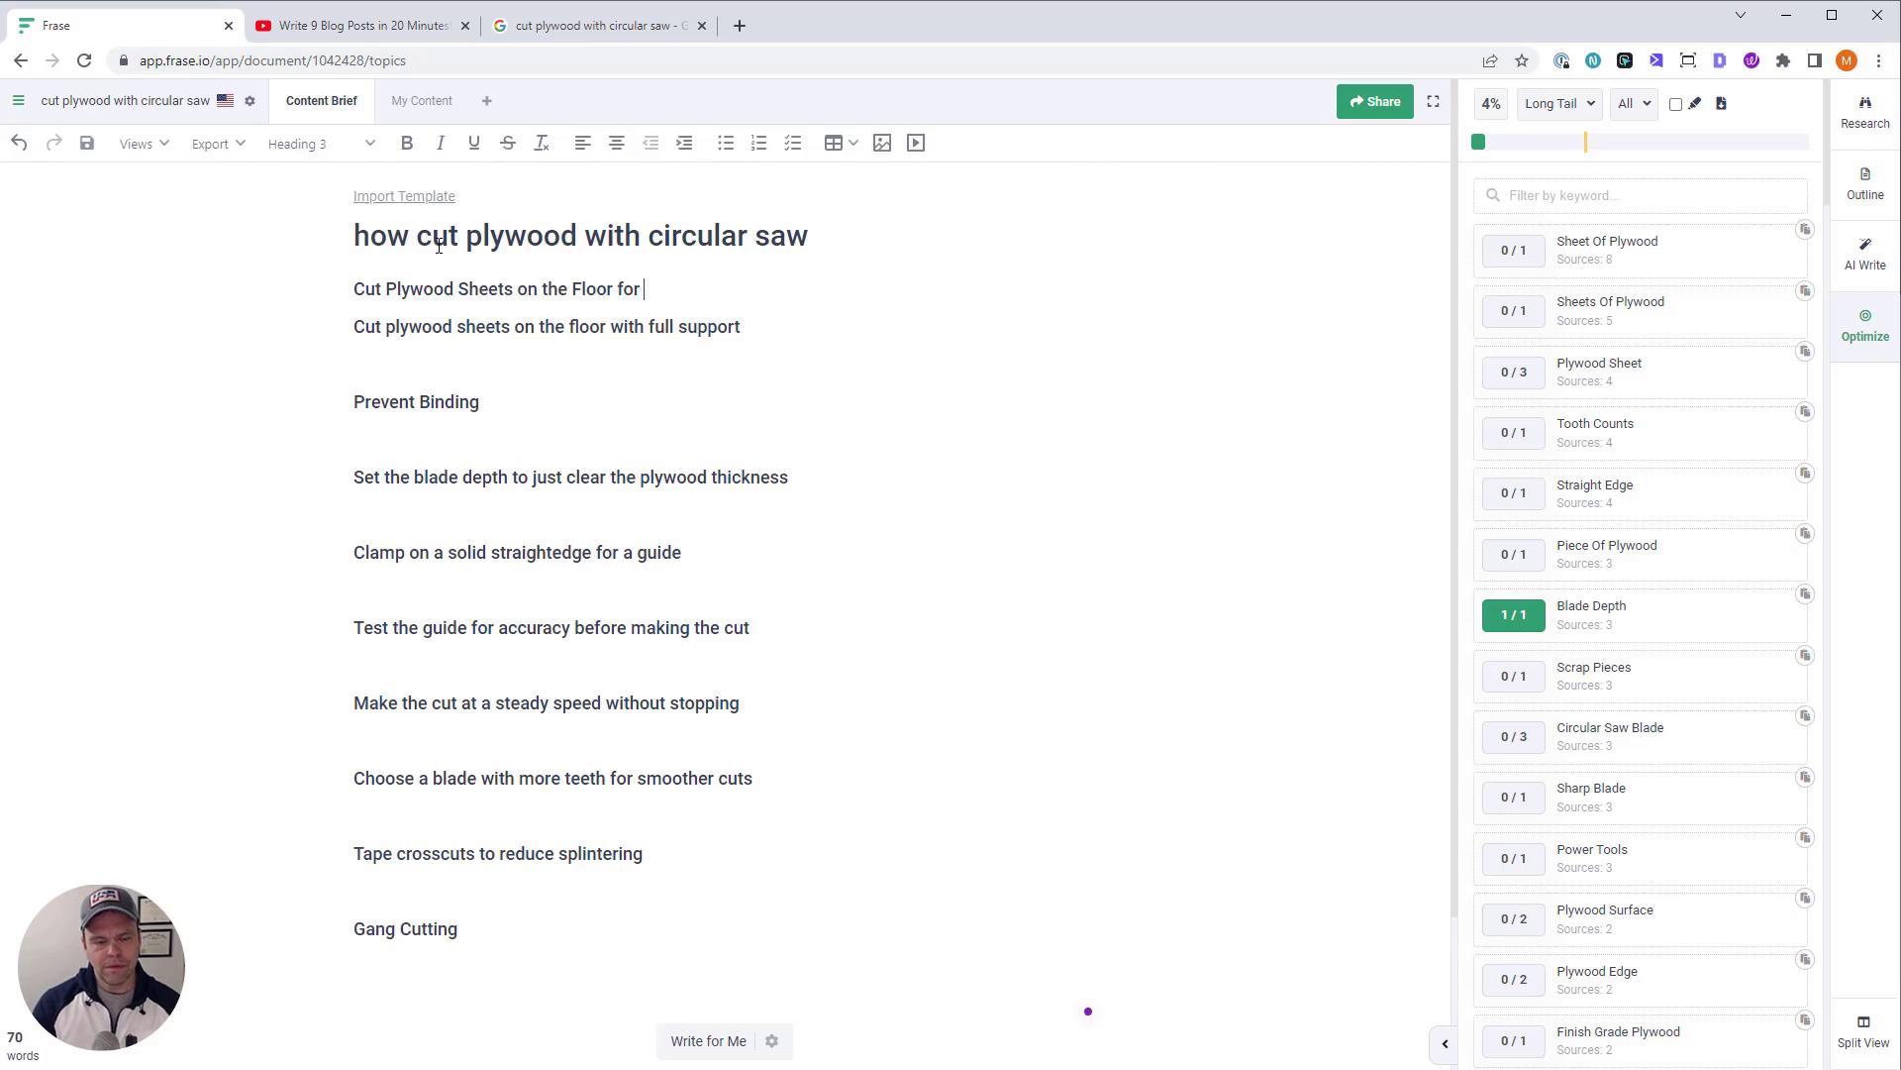
type("Full Suporo")
key("BackSpace")
key("BackSpace")
key("BackSpace")
key("BackSpace")
key("BackSpace")
key("BackSpace")
key("BackSpace")
key("BackSpace")
key("BackSpace")
key("BackSpace")
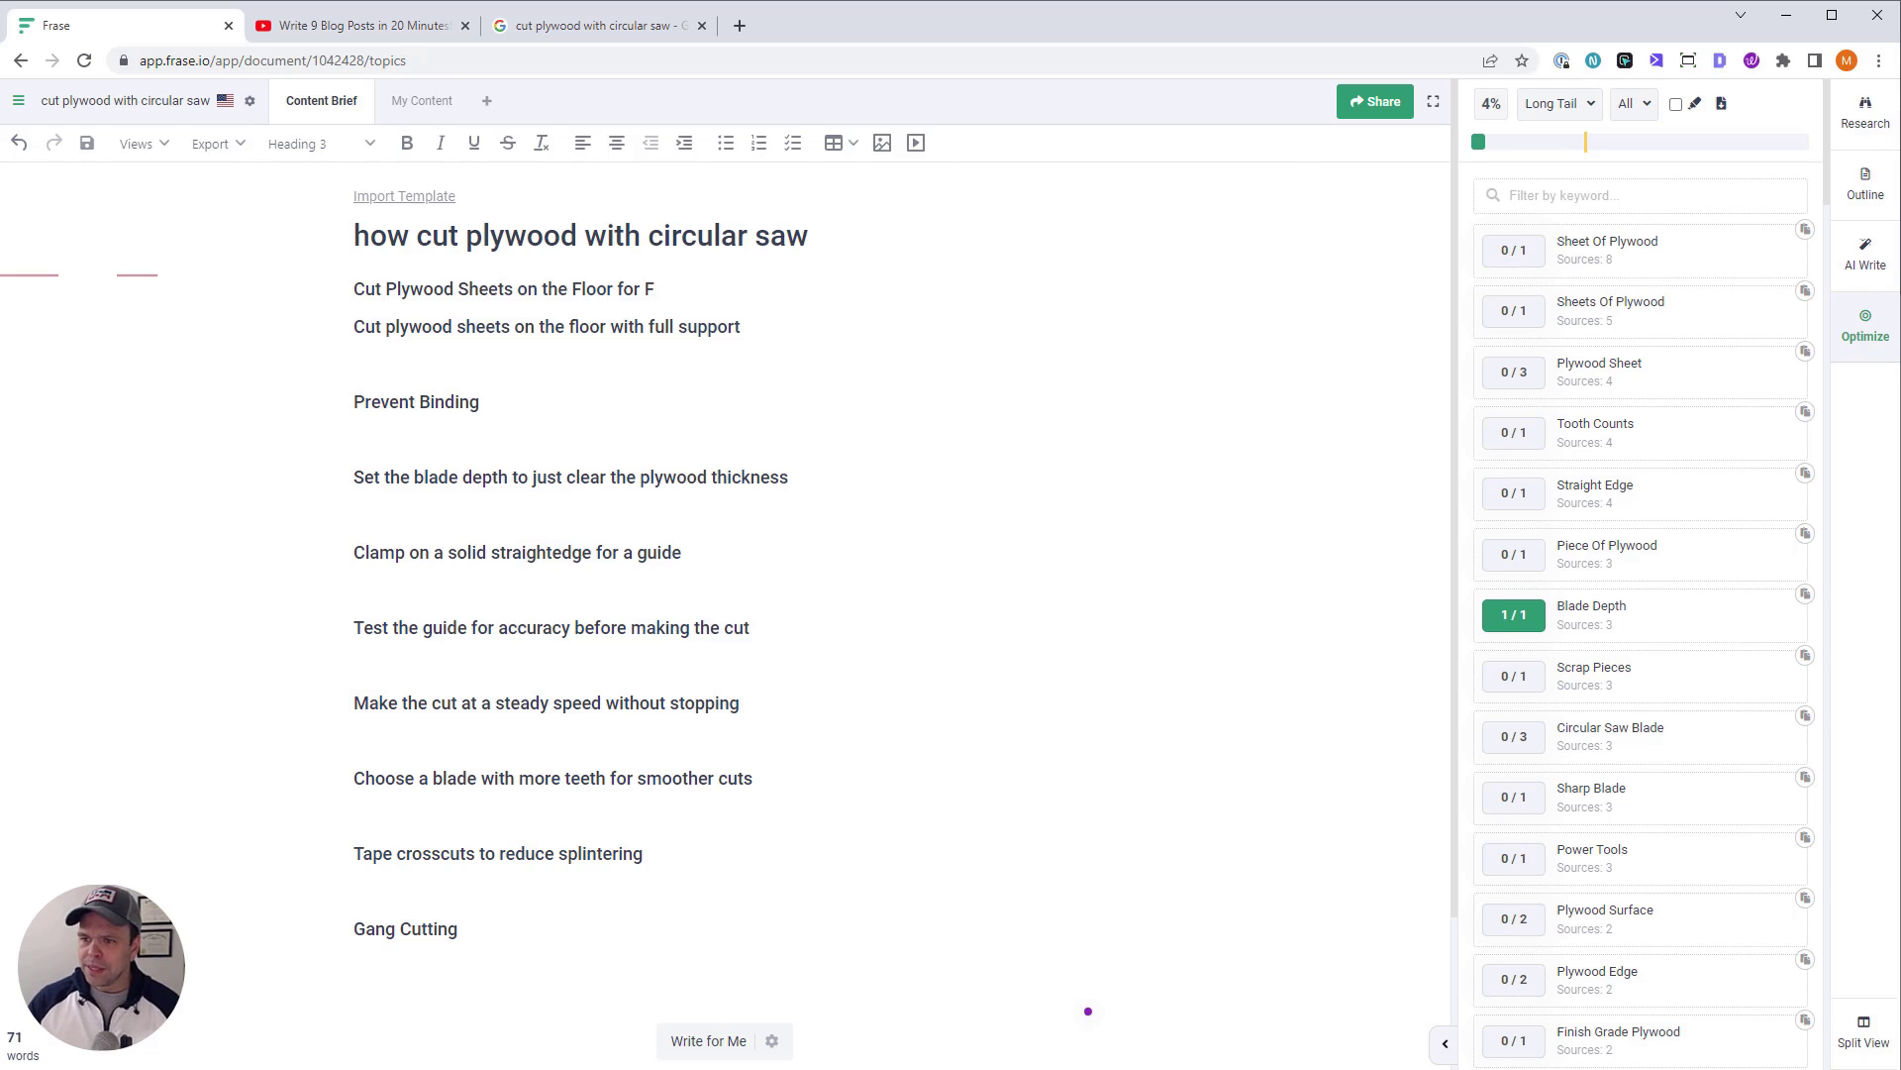
Finish the new heading as '...on the Floor for Stability and Support' and select the old heading
left_click(1867, 114)
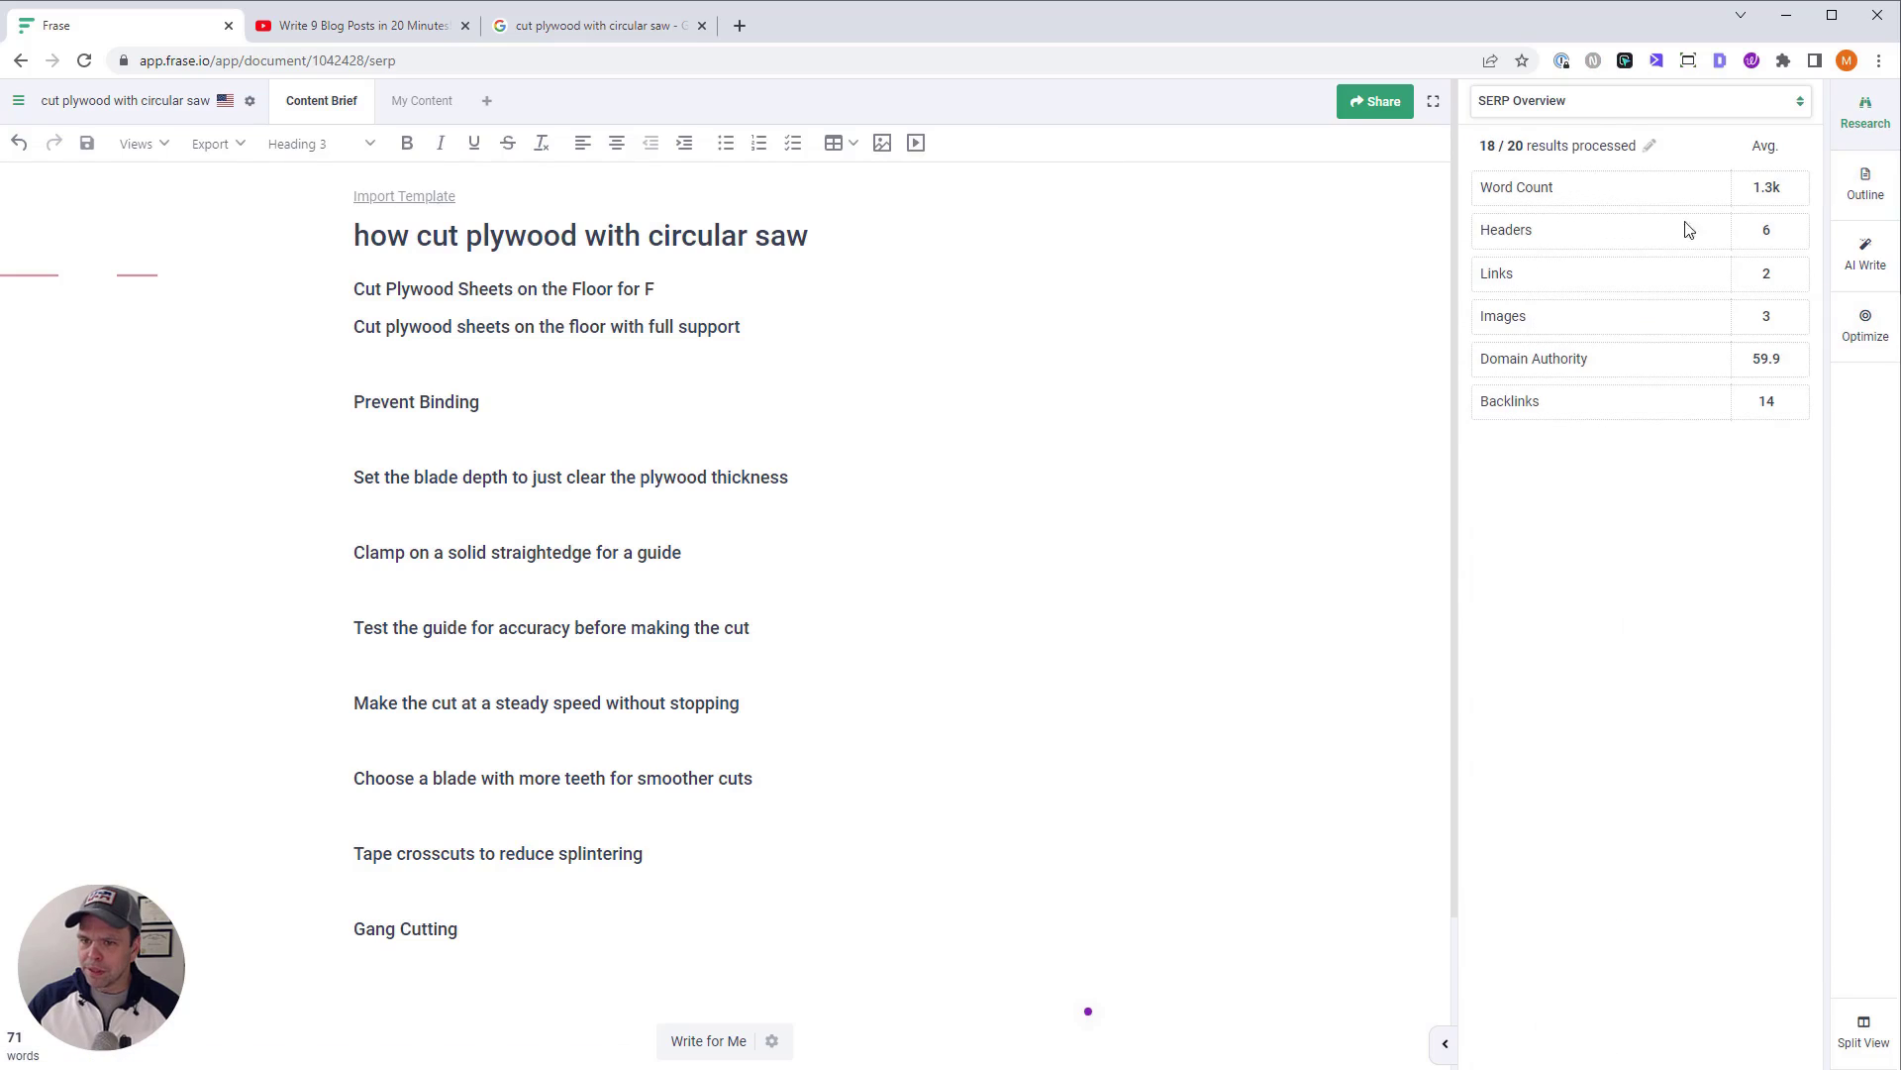
scroll(1684, 229, "down", 10)
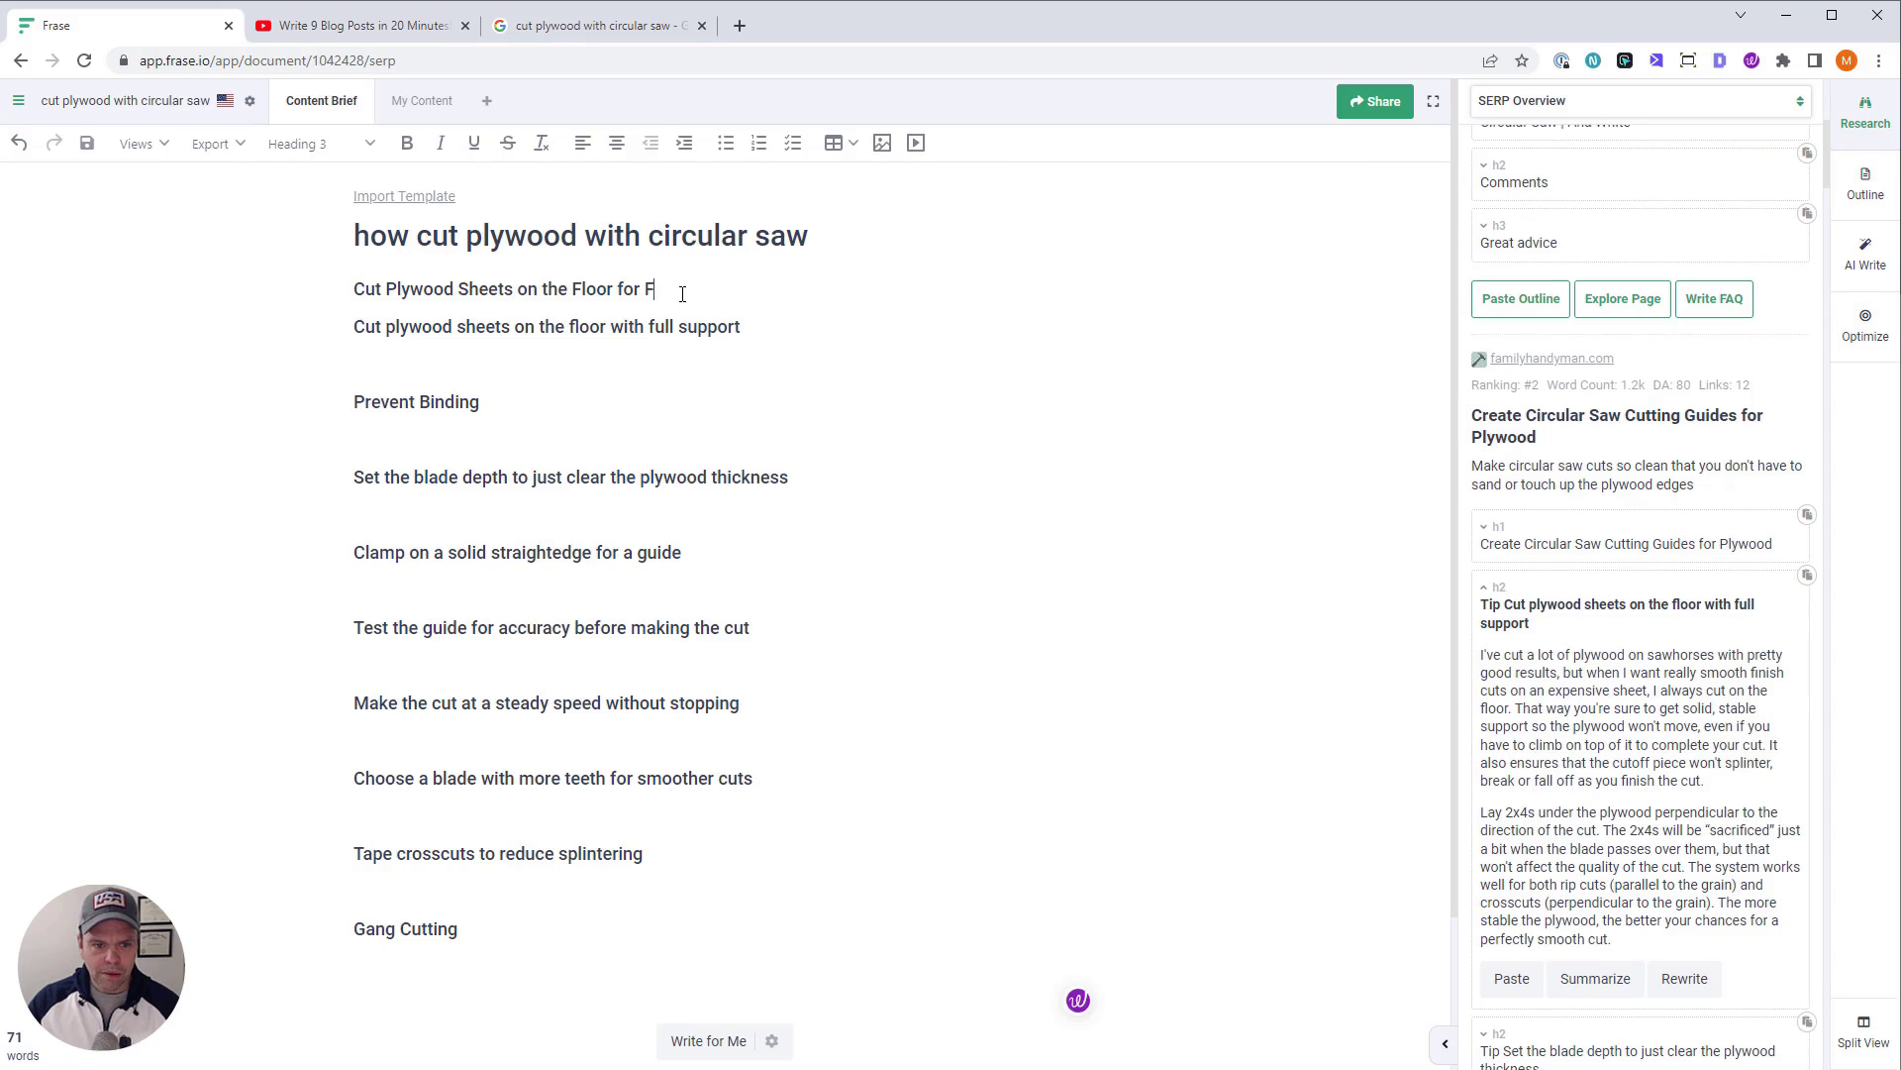
key("BackSpace")
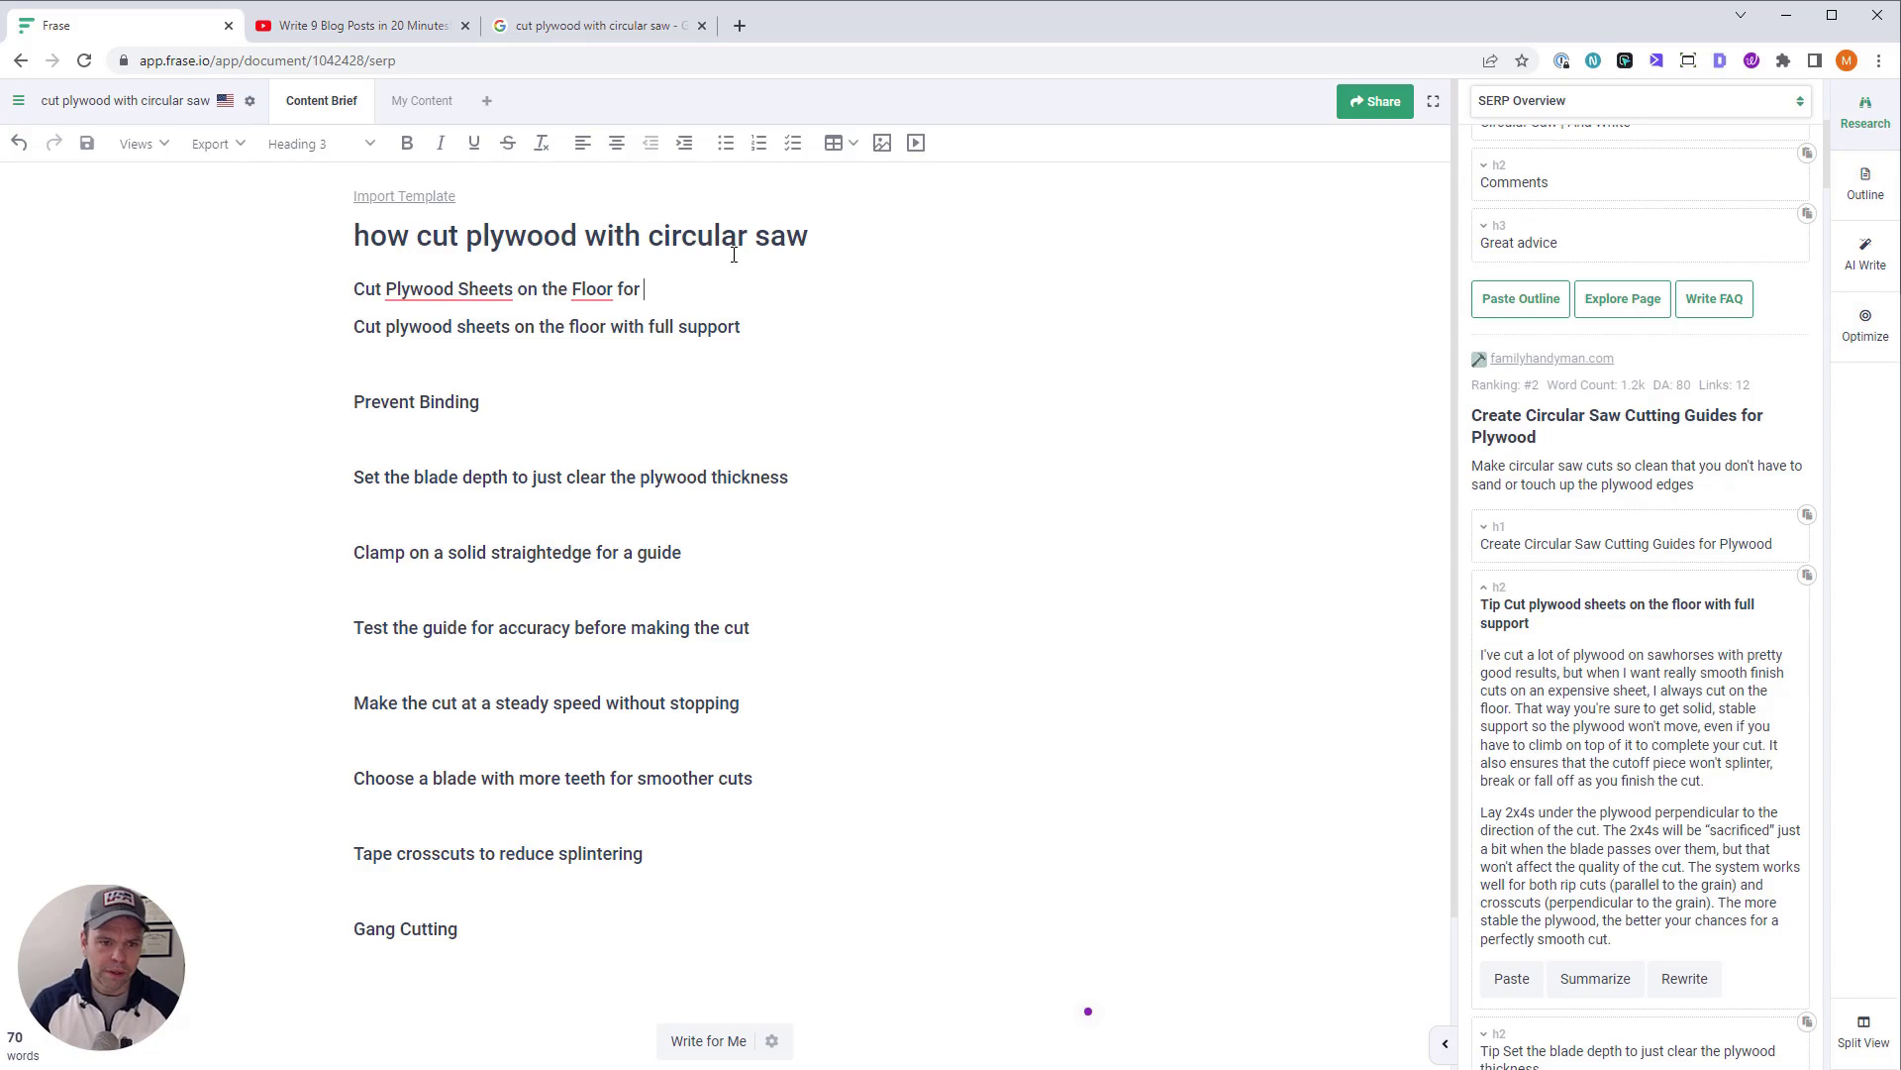
type("Stability and Support")
left_click_drag(741, 328, 354, 325)
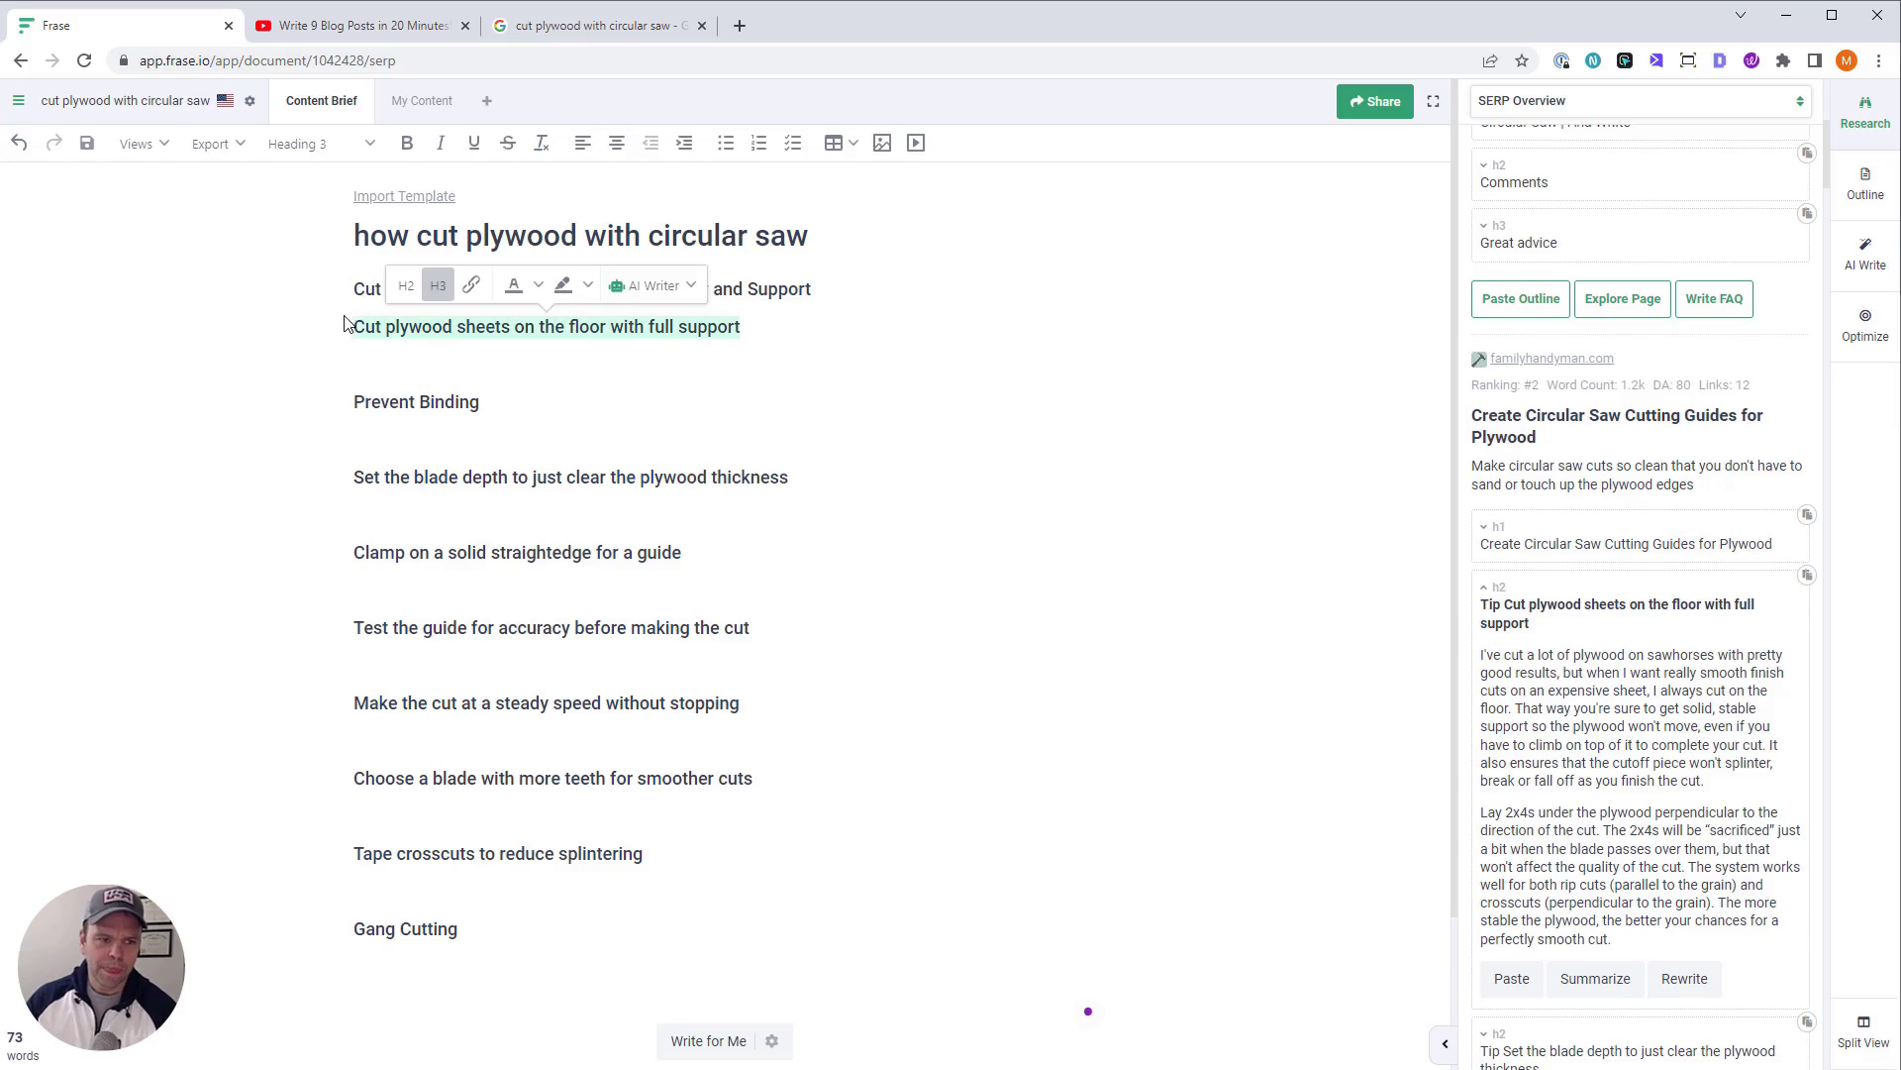
left_click(1866, 254)
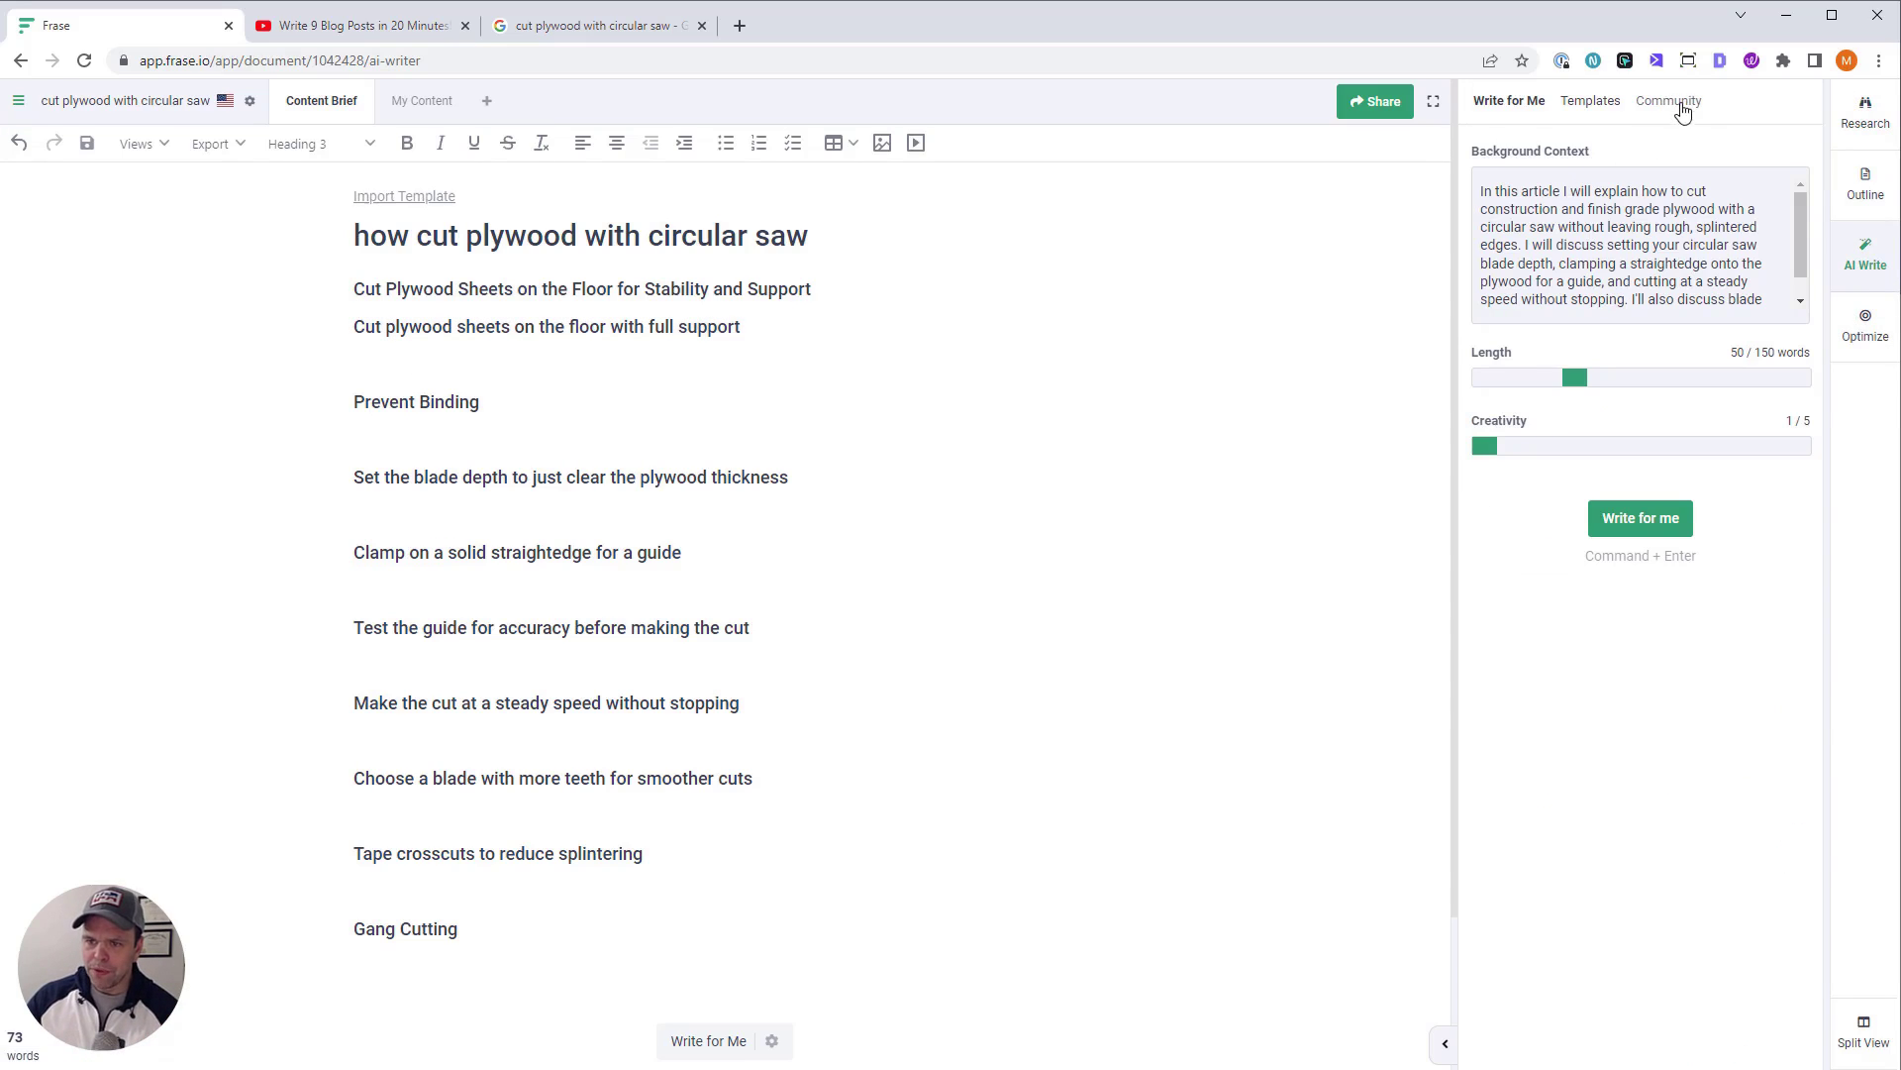
Search Community templates for '[rt] paragraphs' and preview [RT] Paragraphs From Scratch [Alt]
left_click(1670, 100)
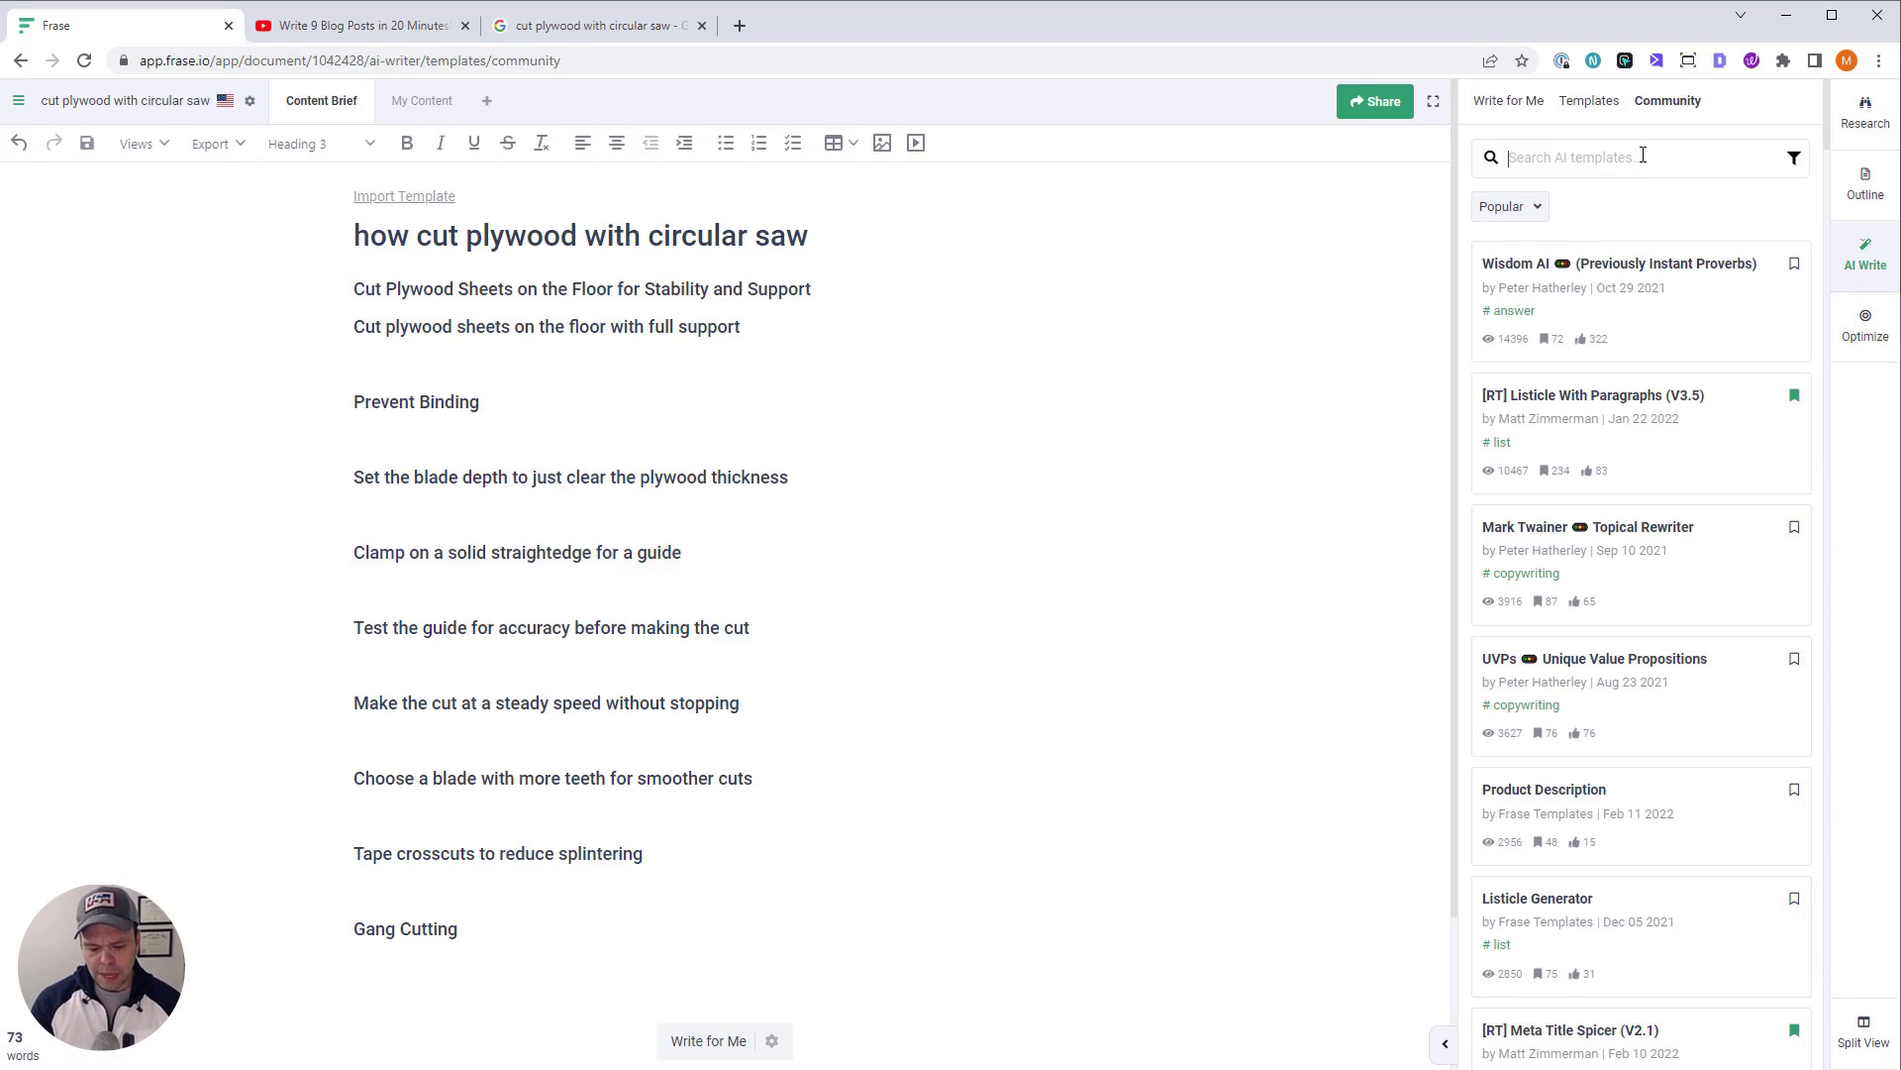
type("[rt]")
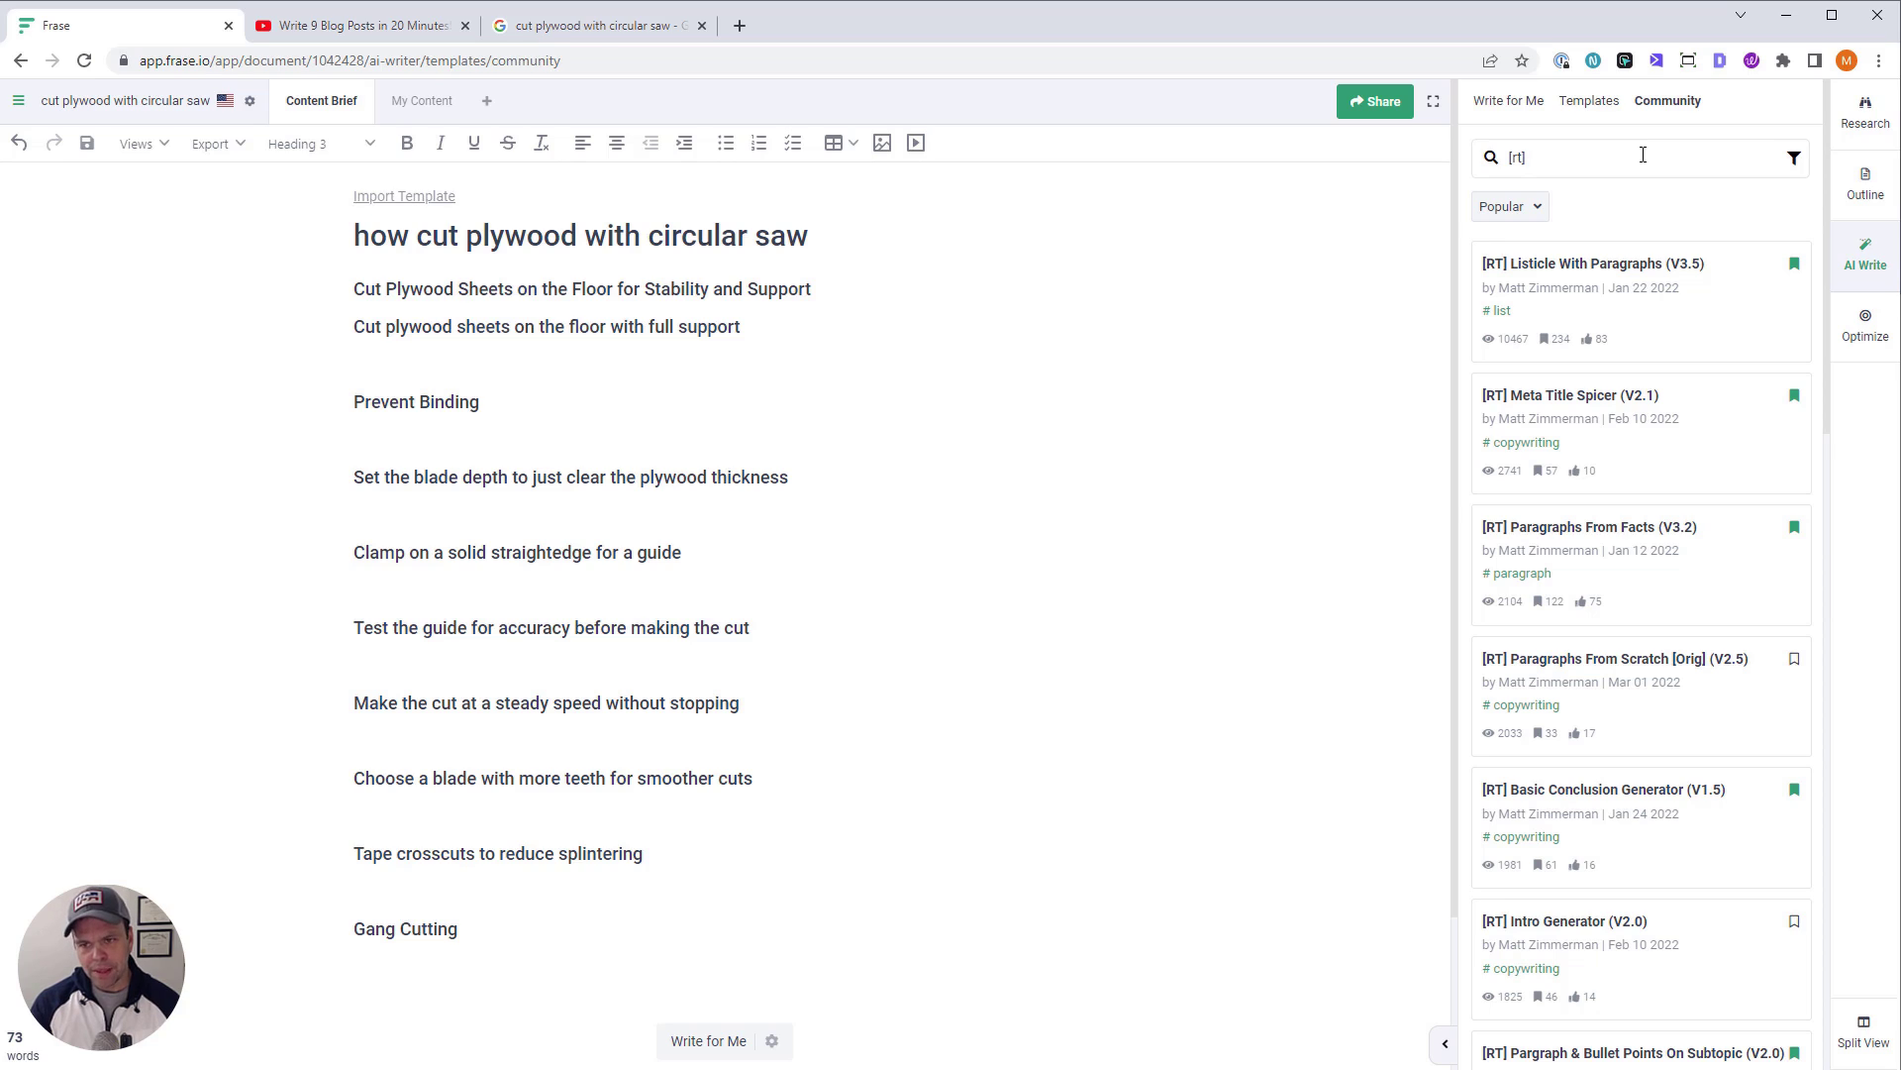
type(" paragraphs")
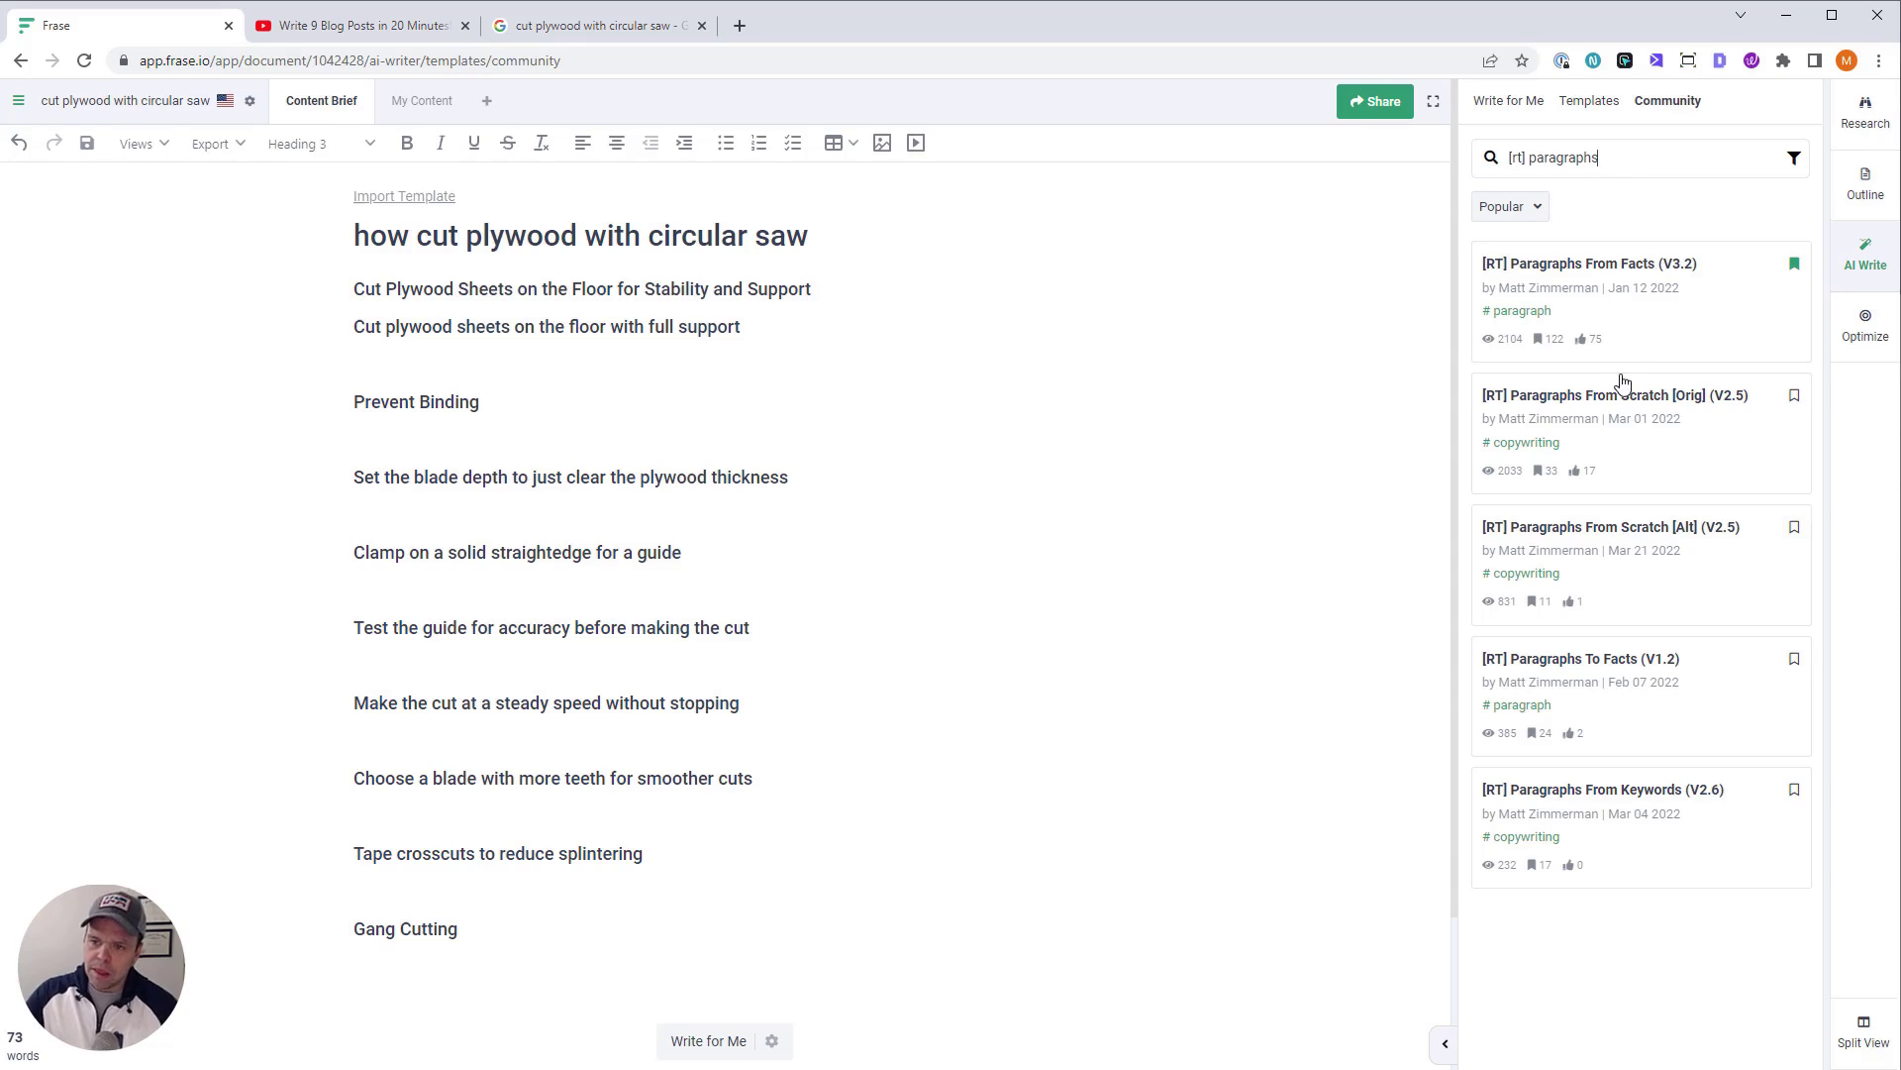
left_click(1711, 530)
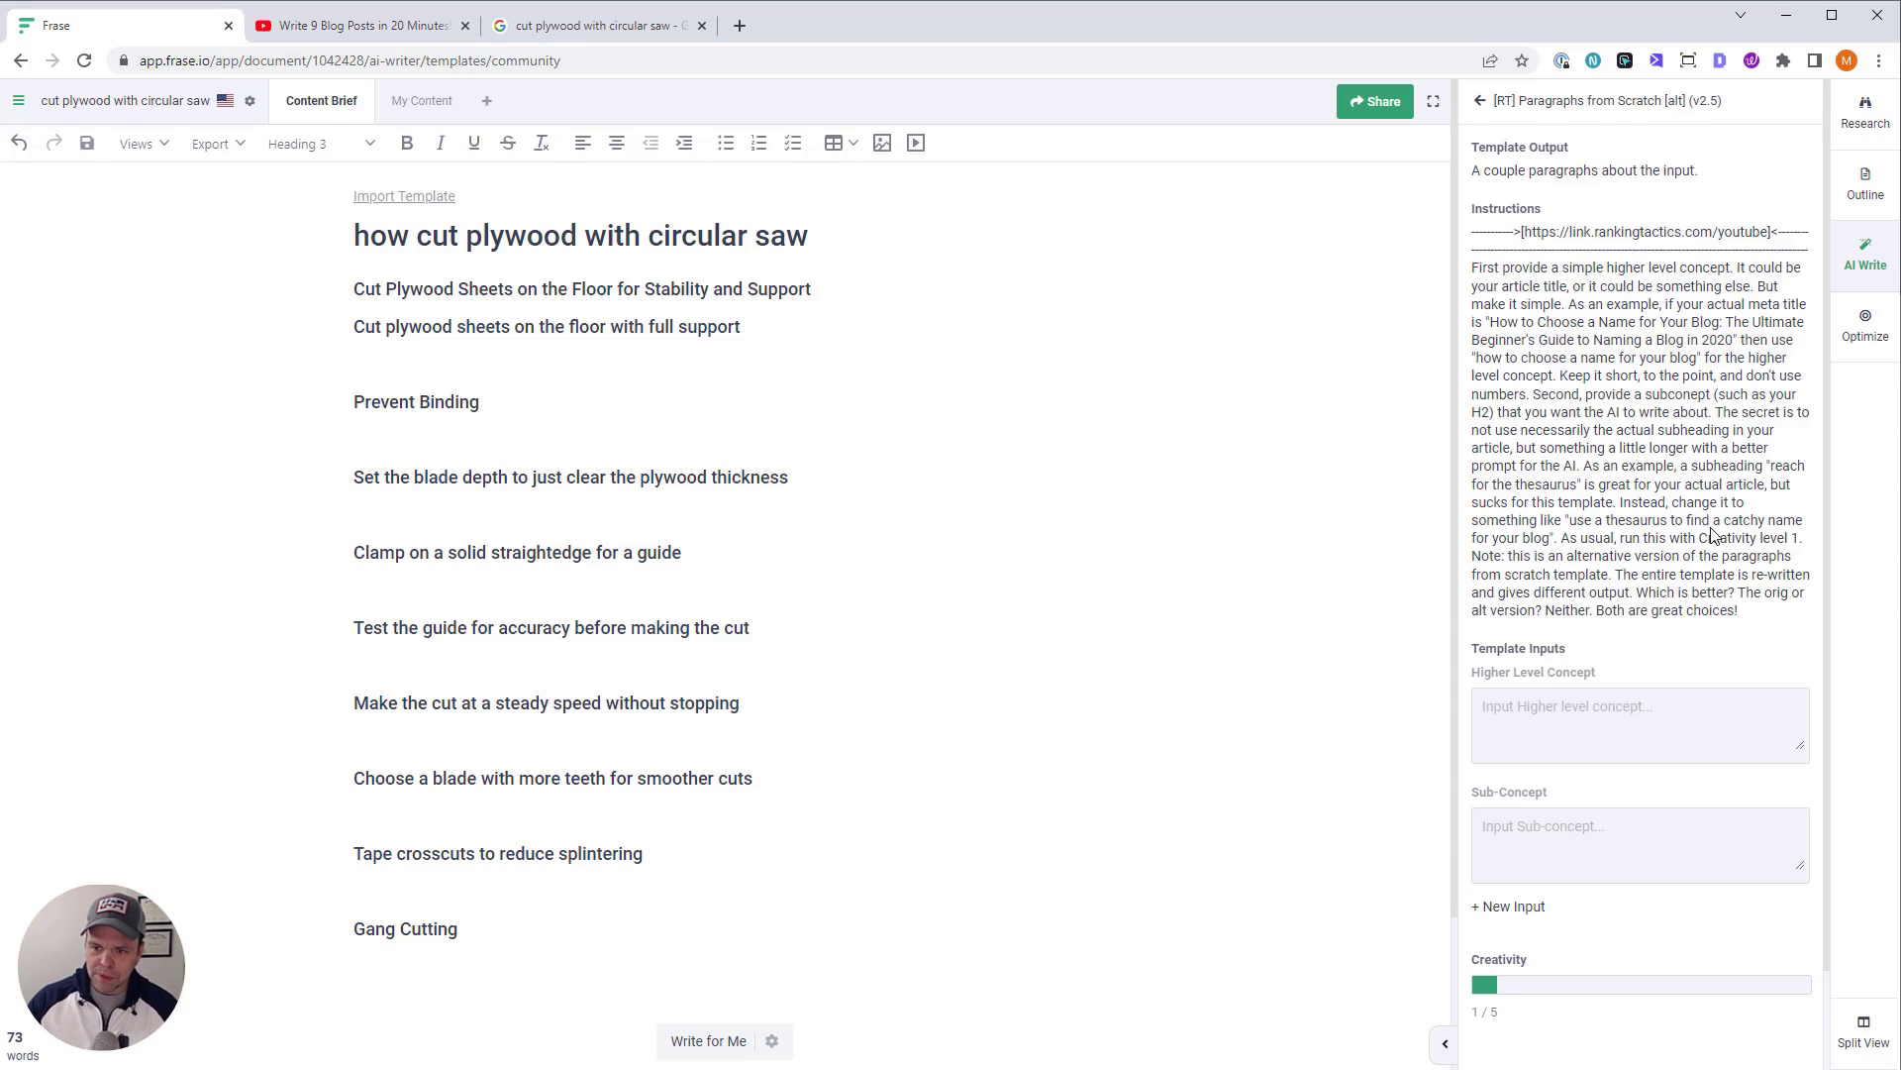
left_click_drag(369, 237, 854, 243)
left_click(1585, 839)
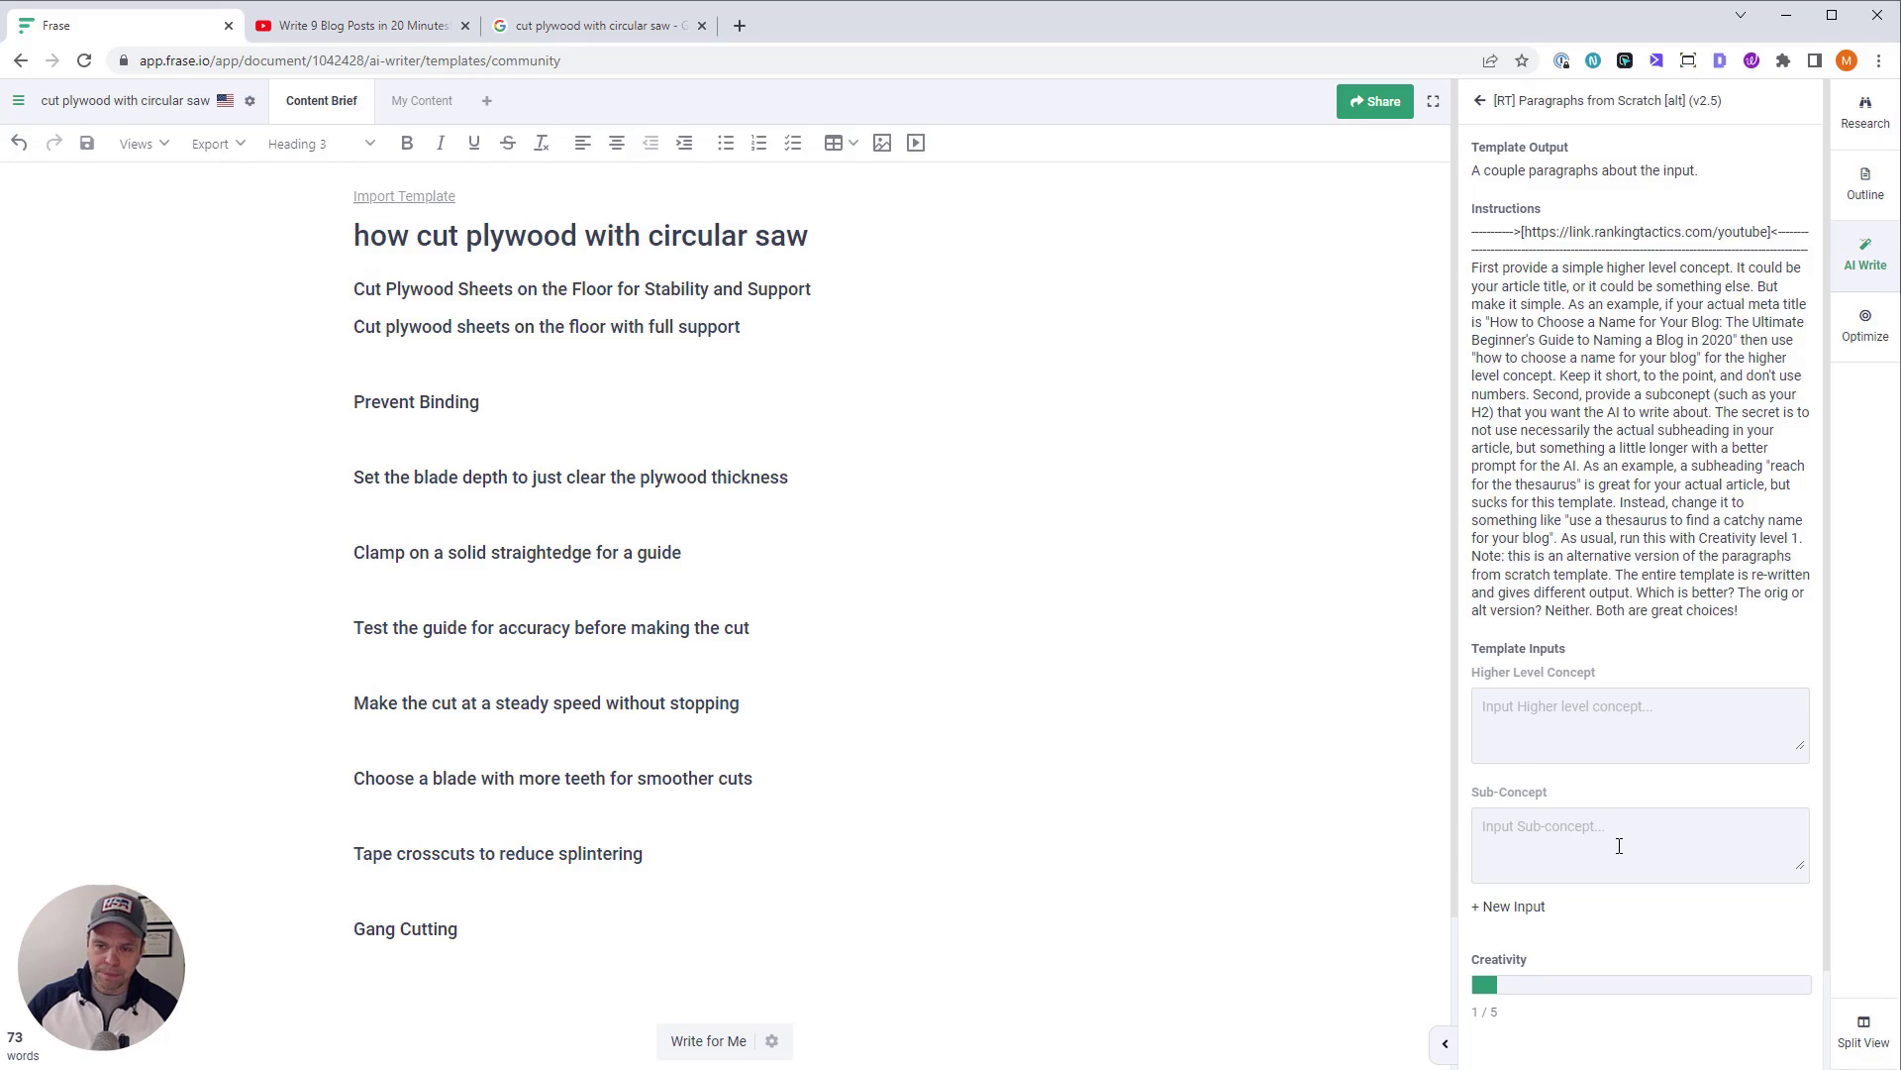
left_click(1480, 100)
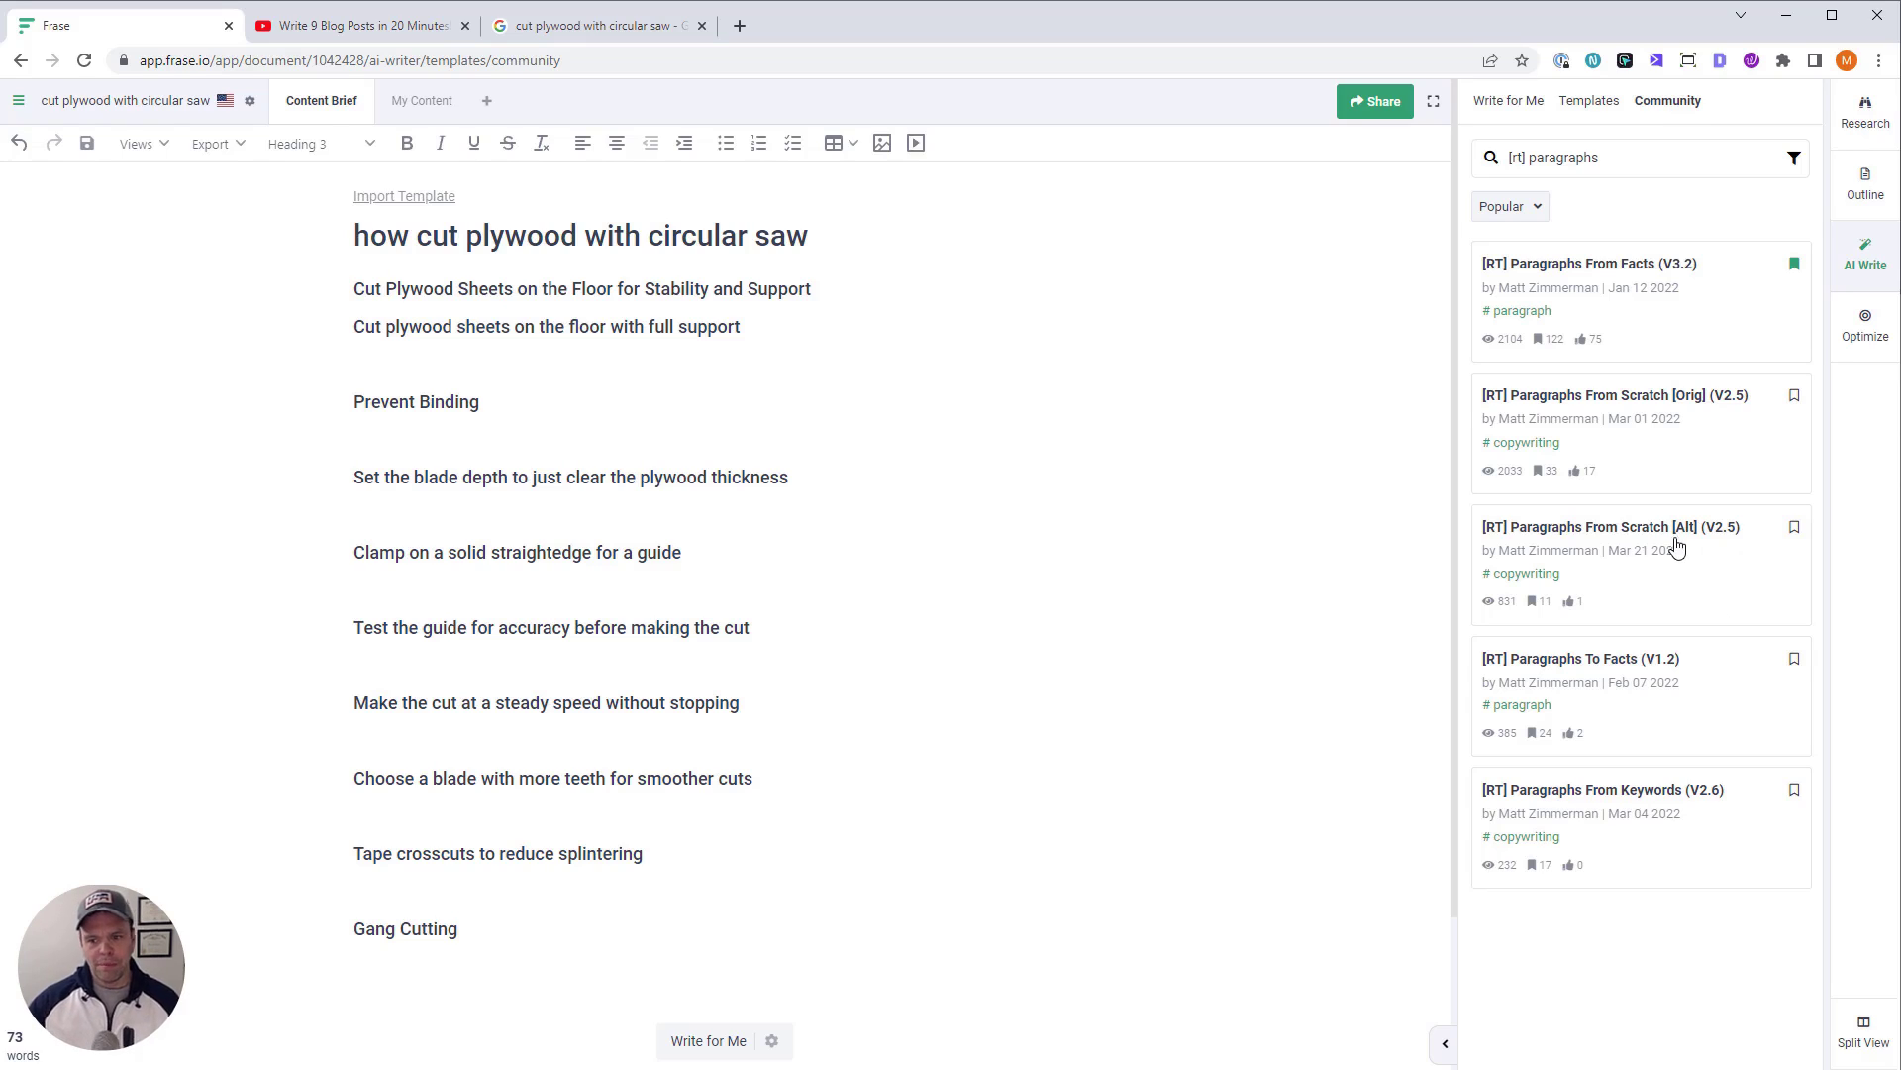
left_click(1673, 801)
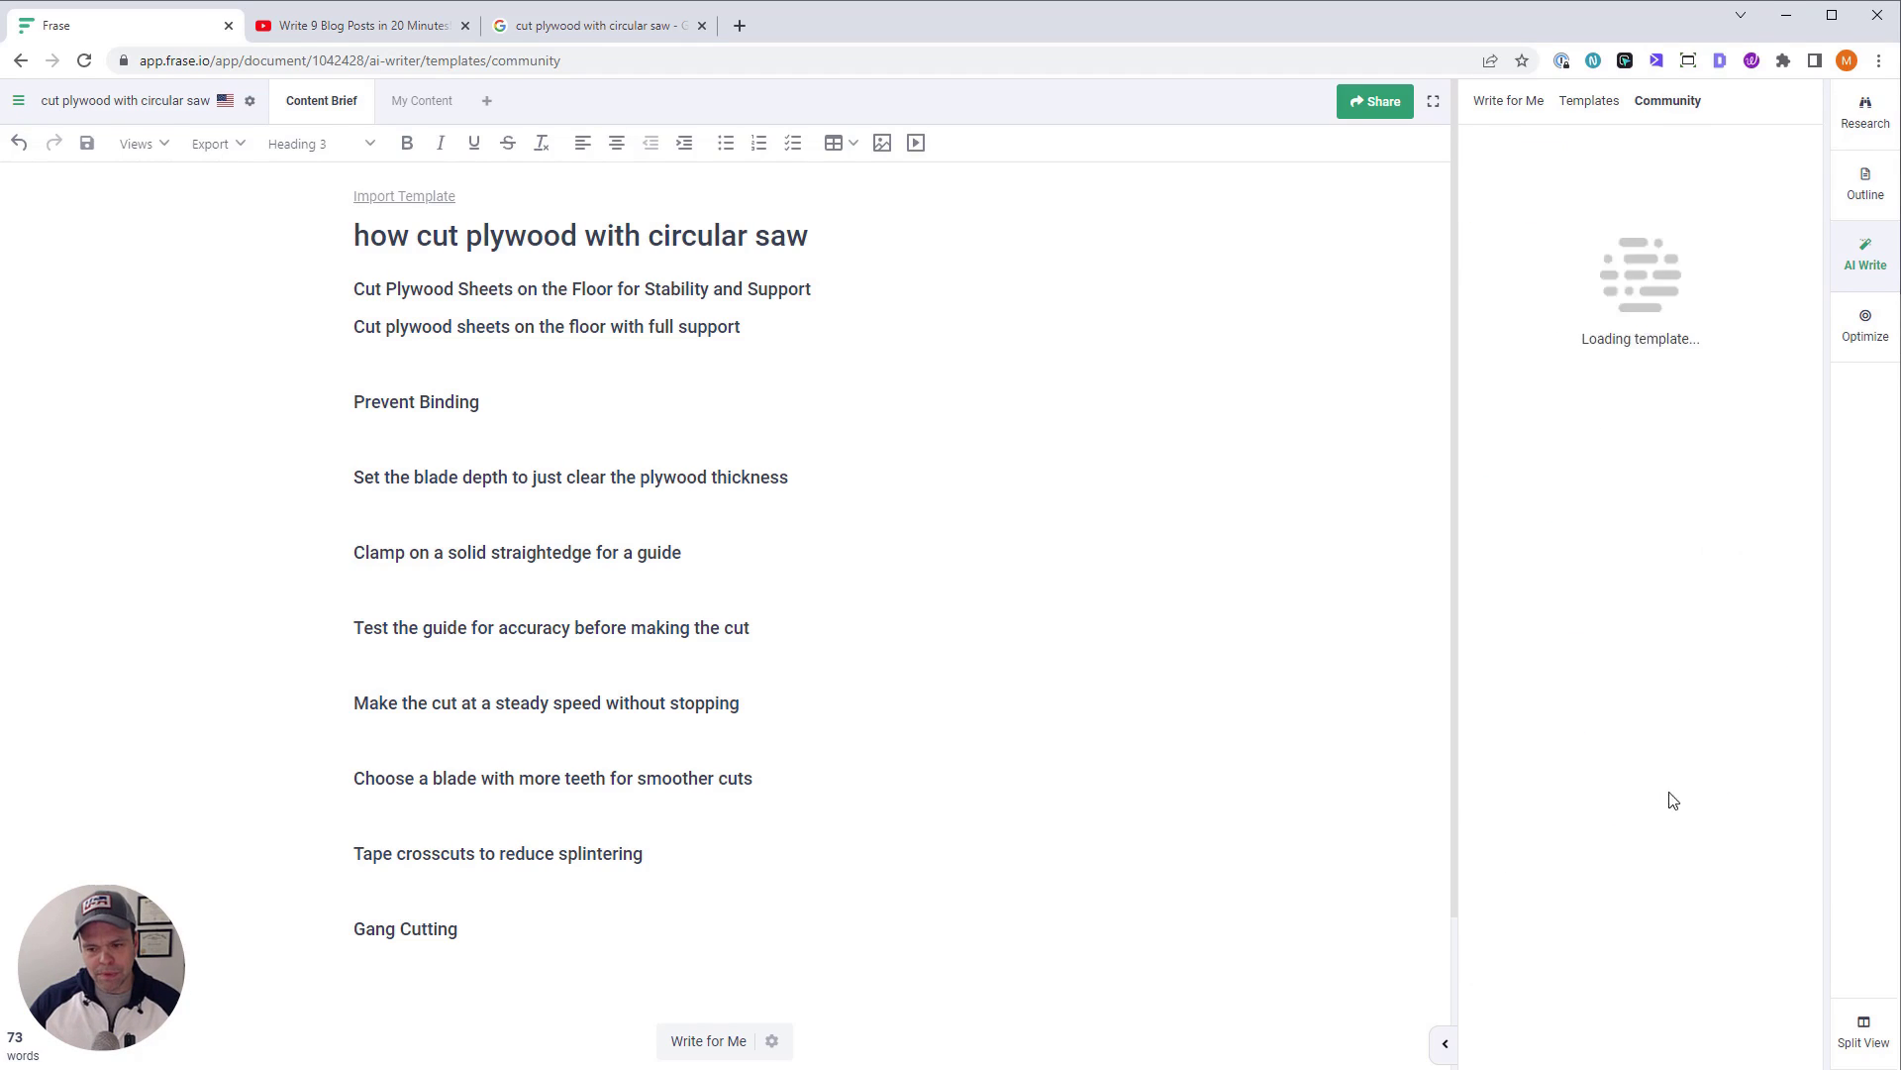
scroll(1604, 693, "down", 3)
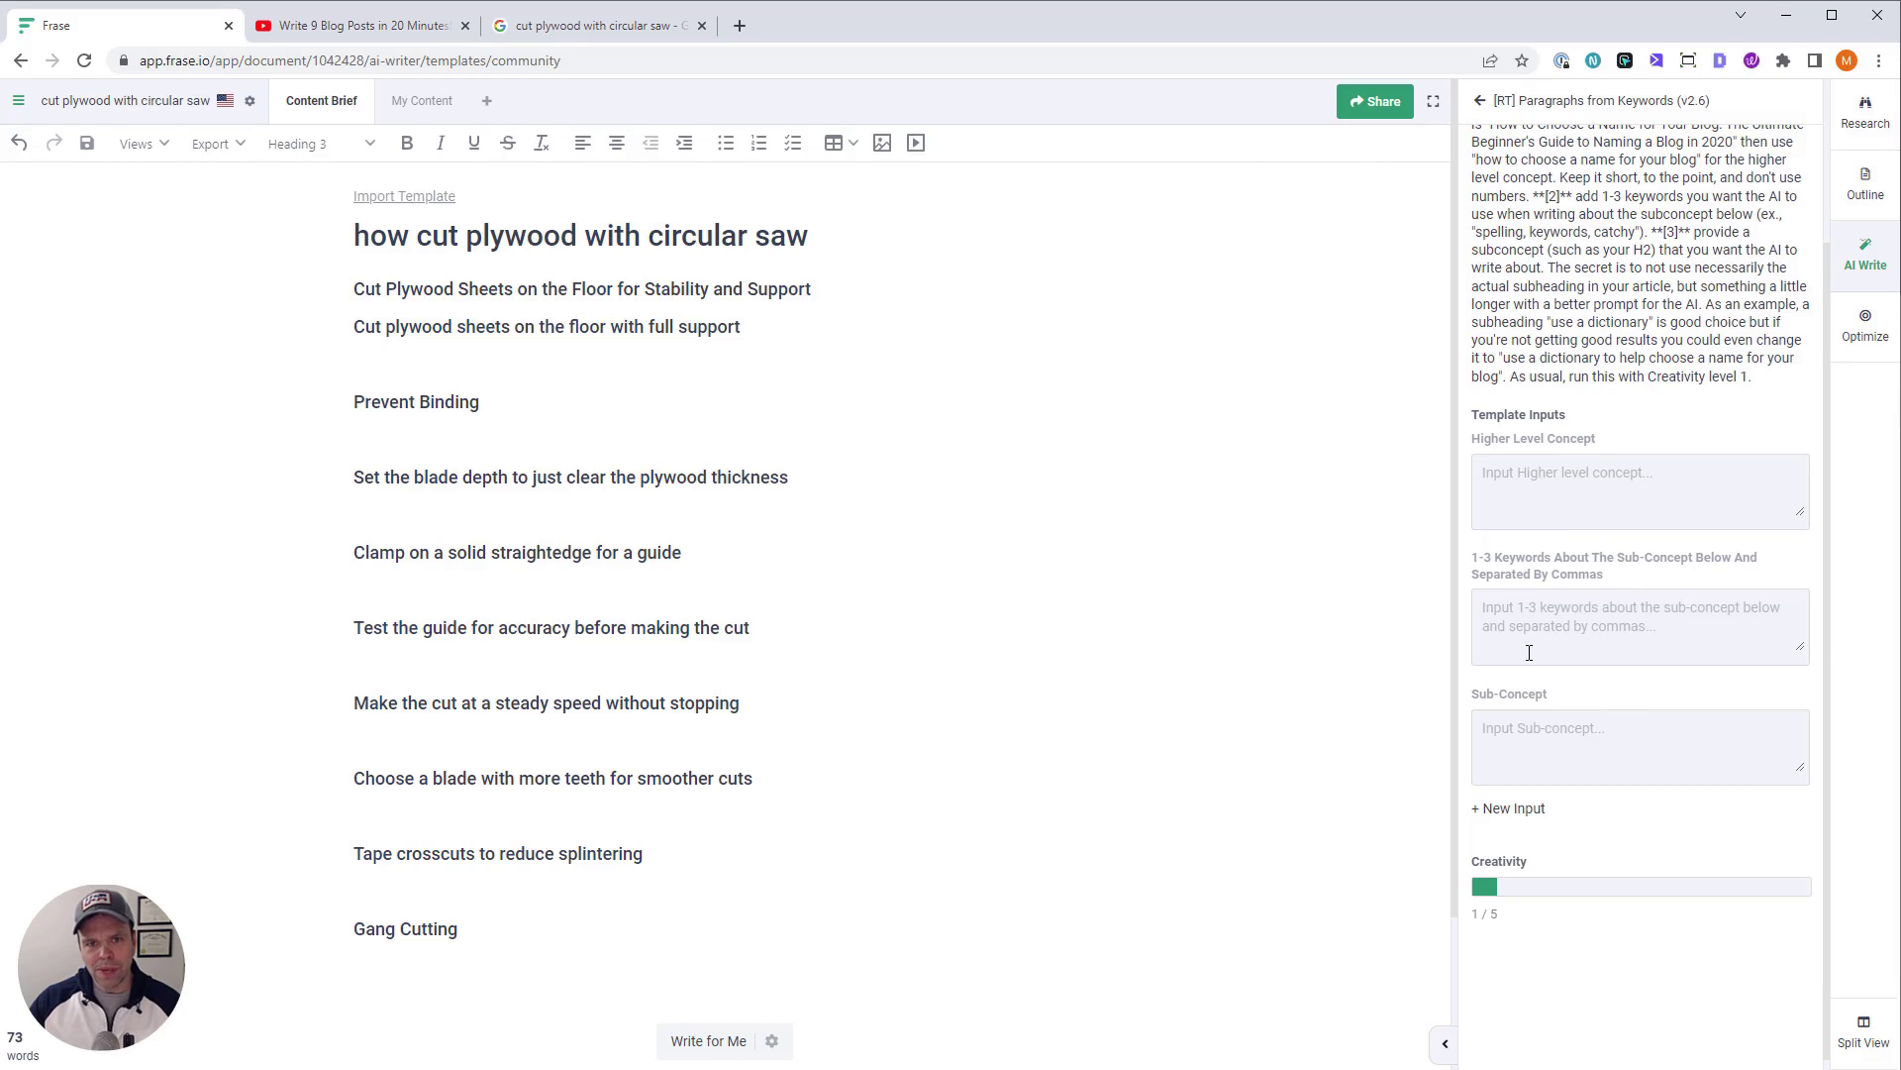
left_click_drag(357, 336, 354, 235)
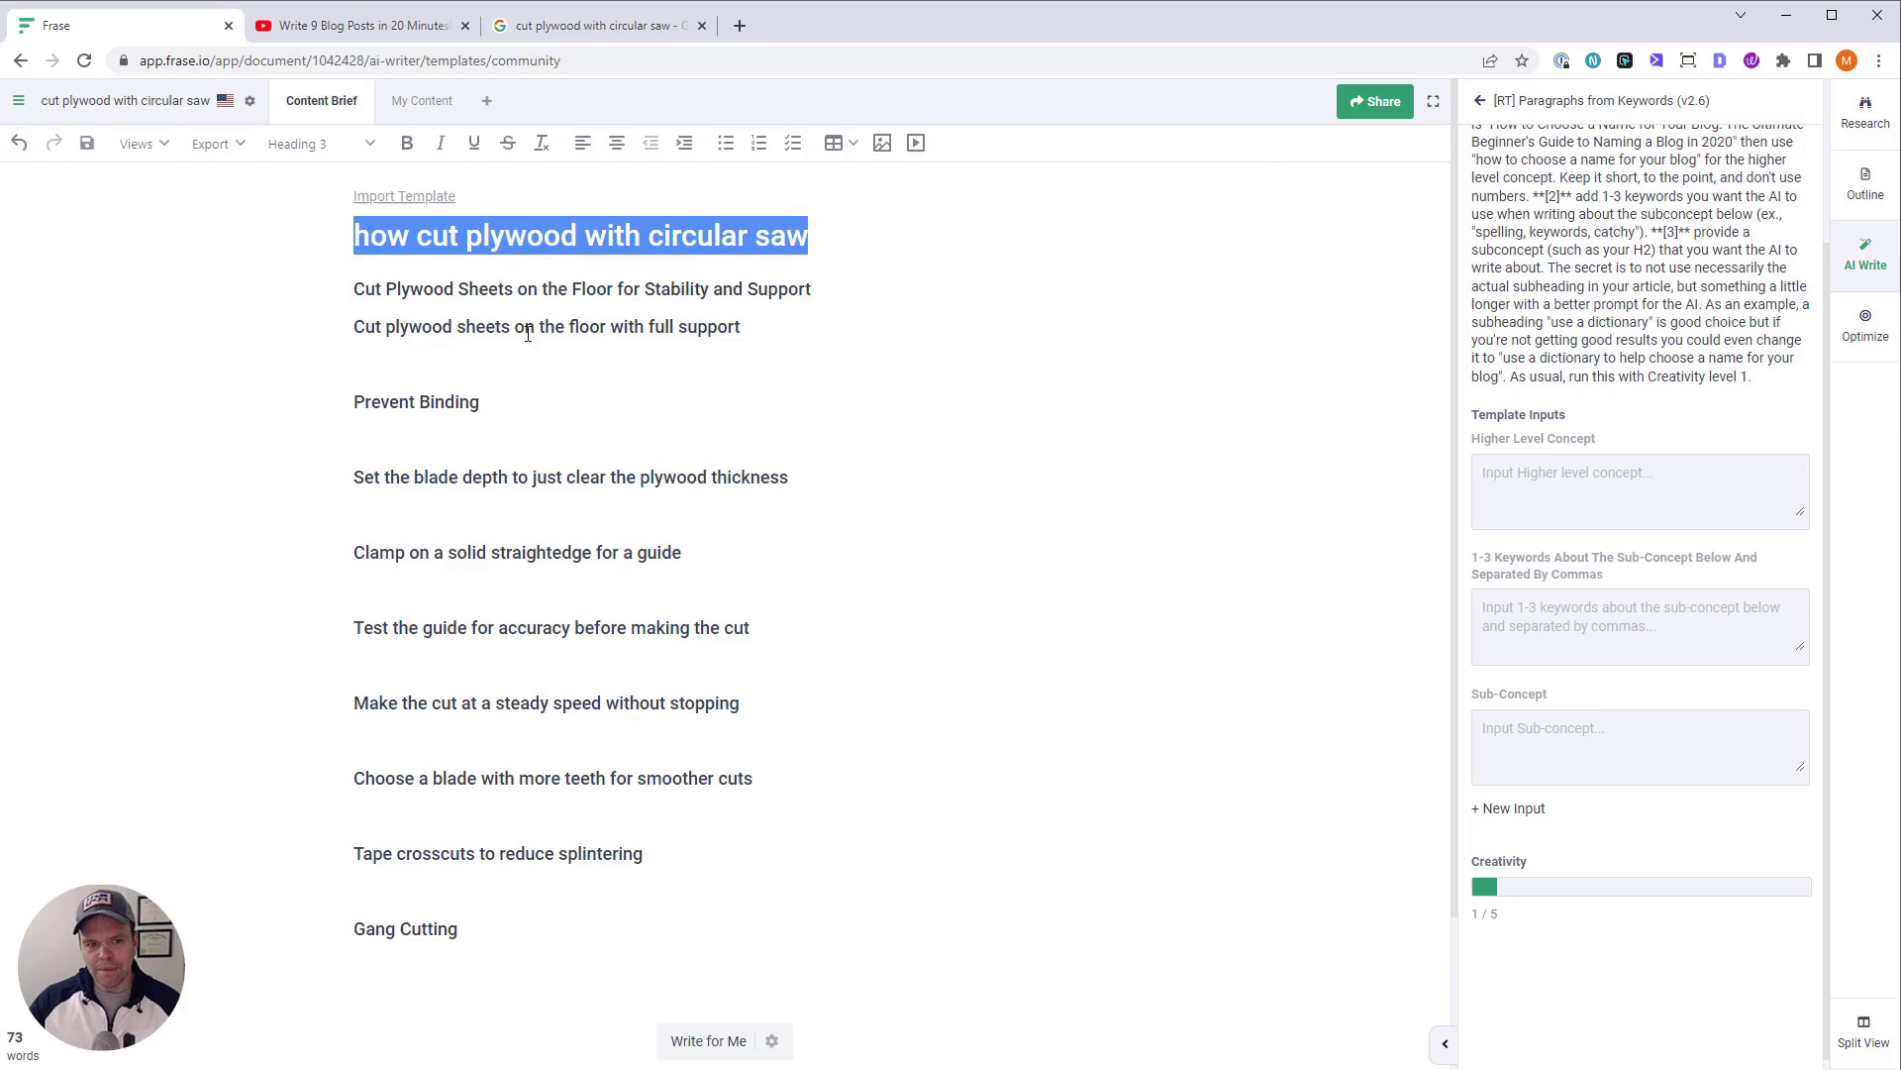
left_click(748, 292)
left_click(748, 292)
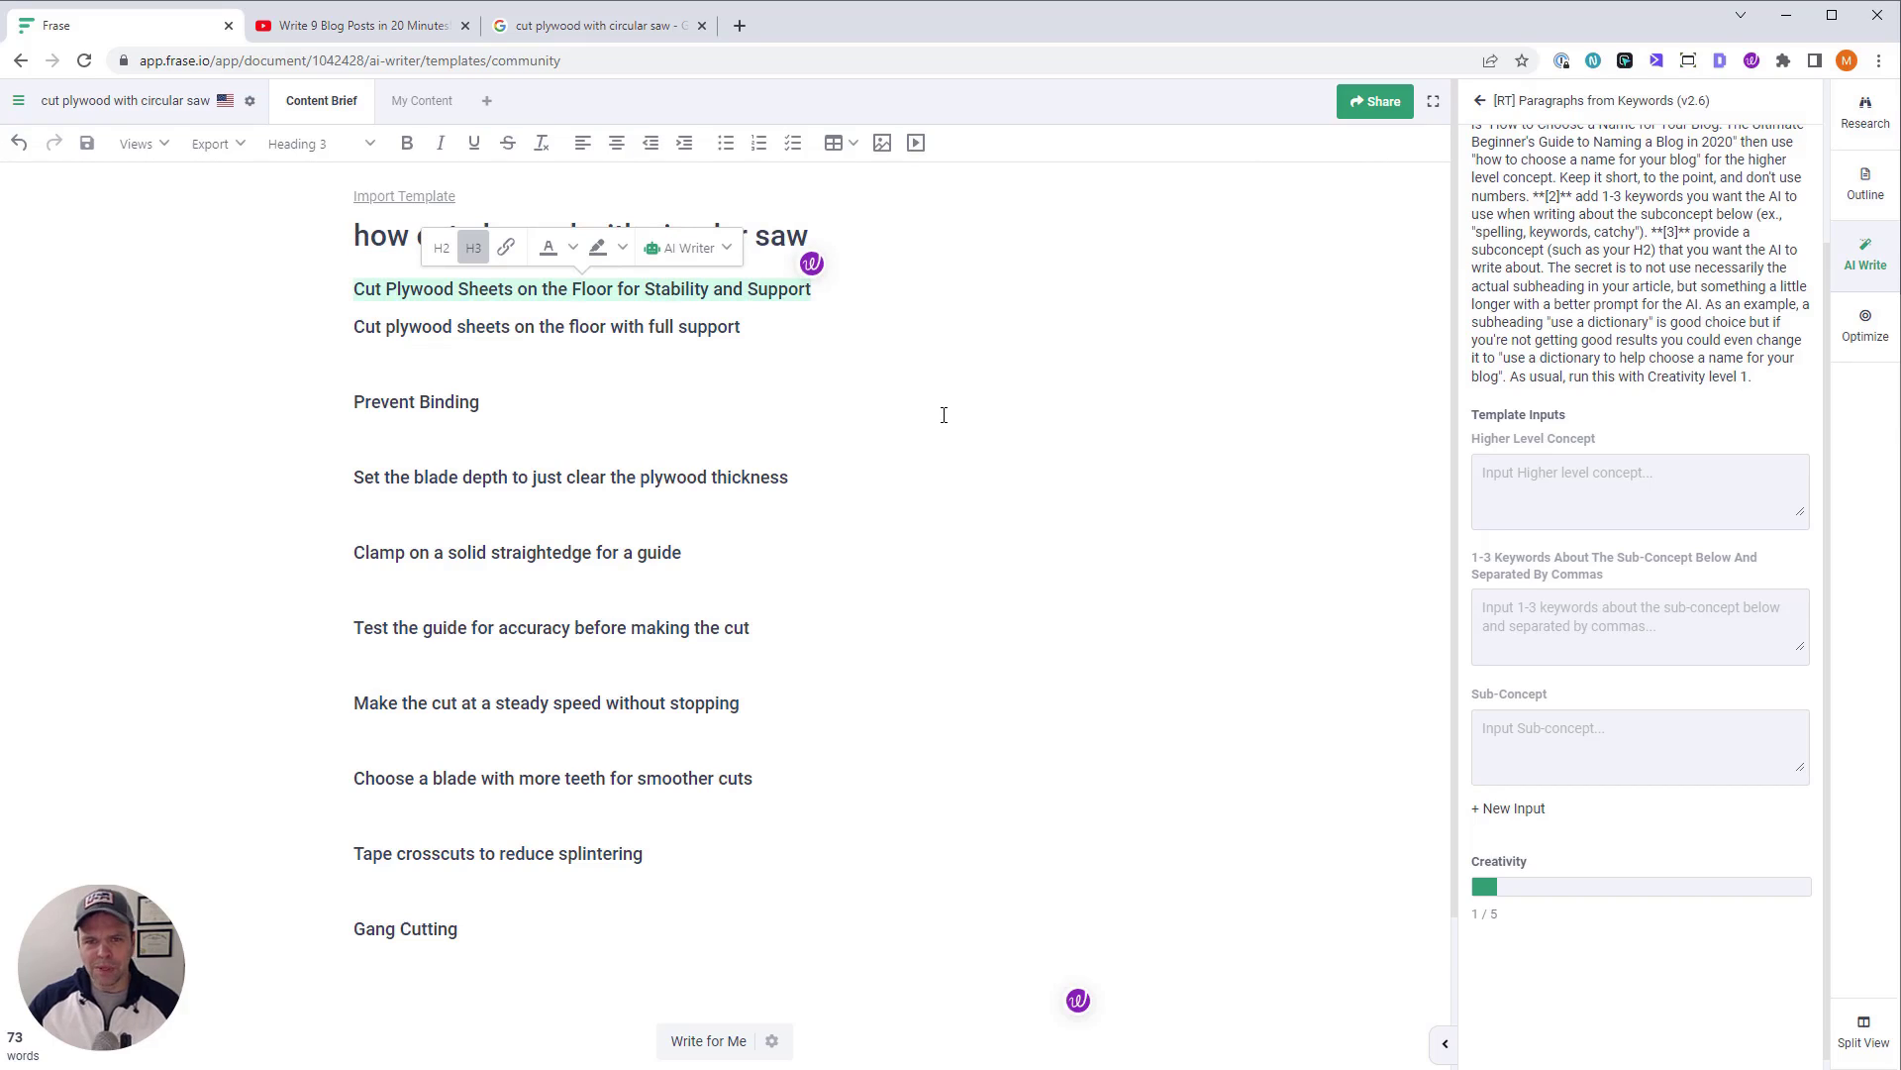
left_click(1606, 623)
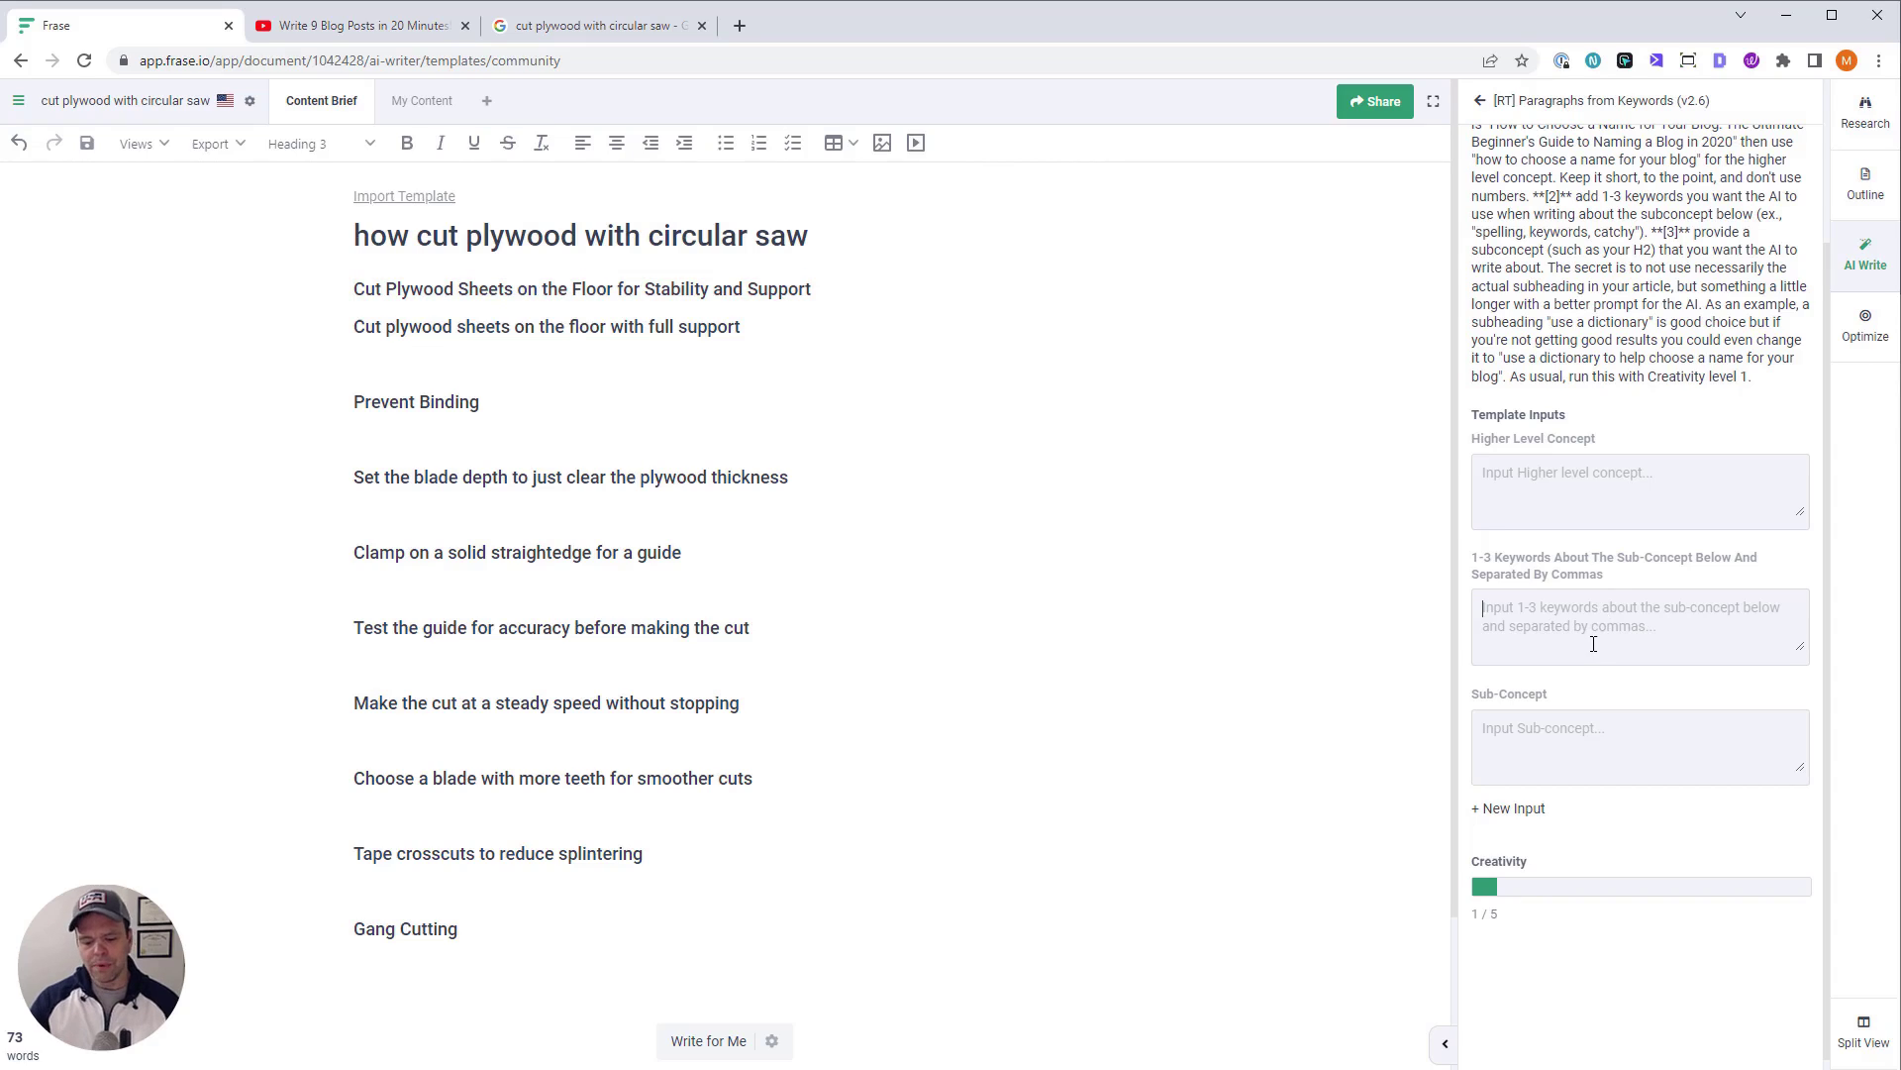
type("supp")
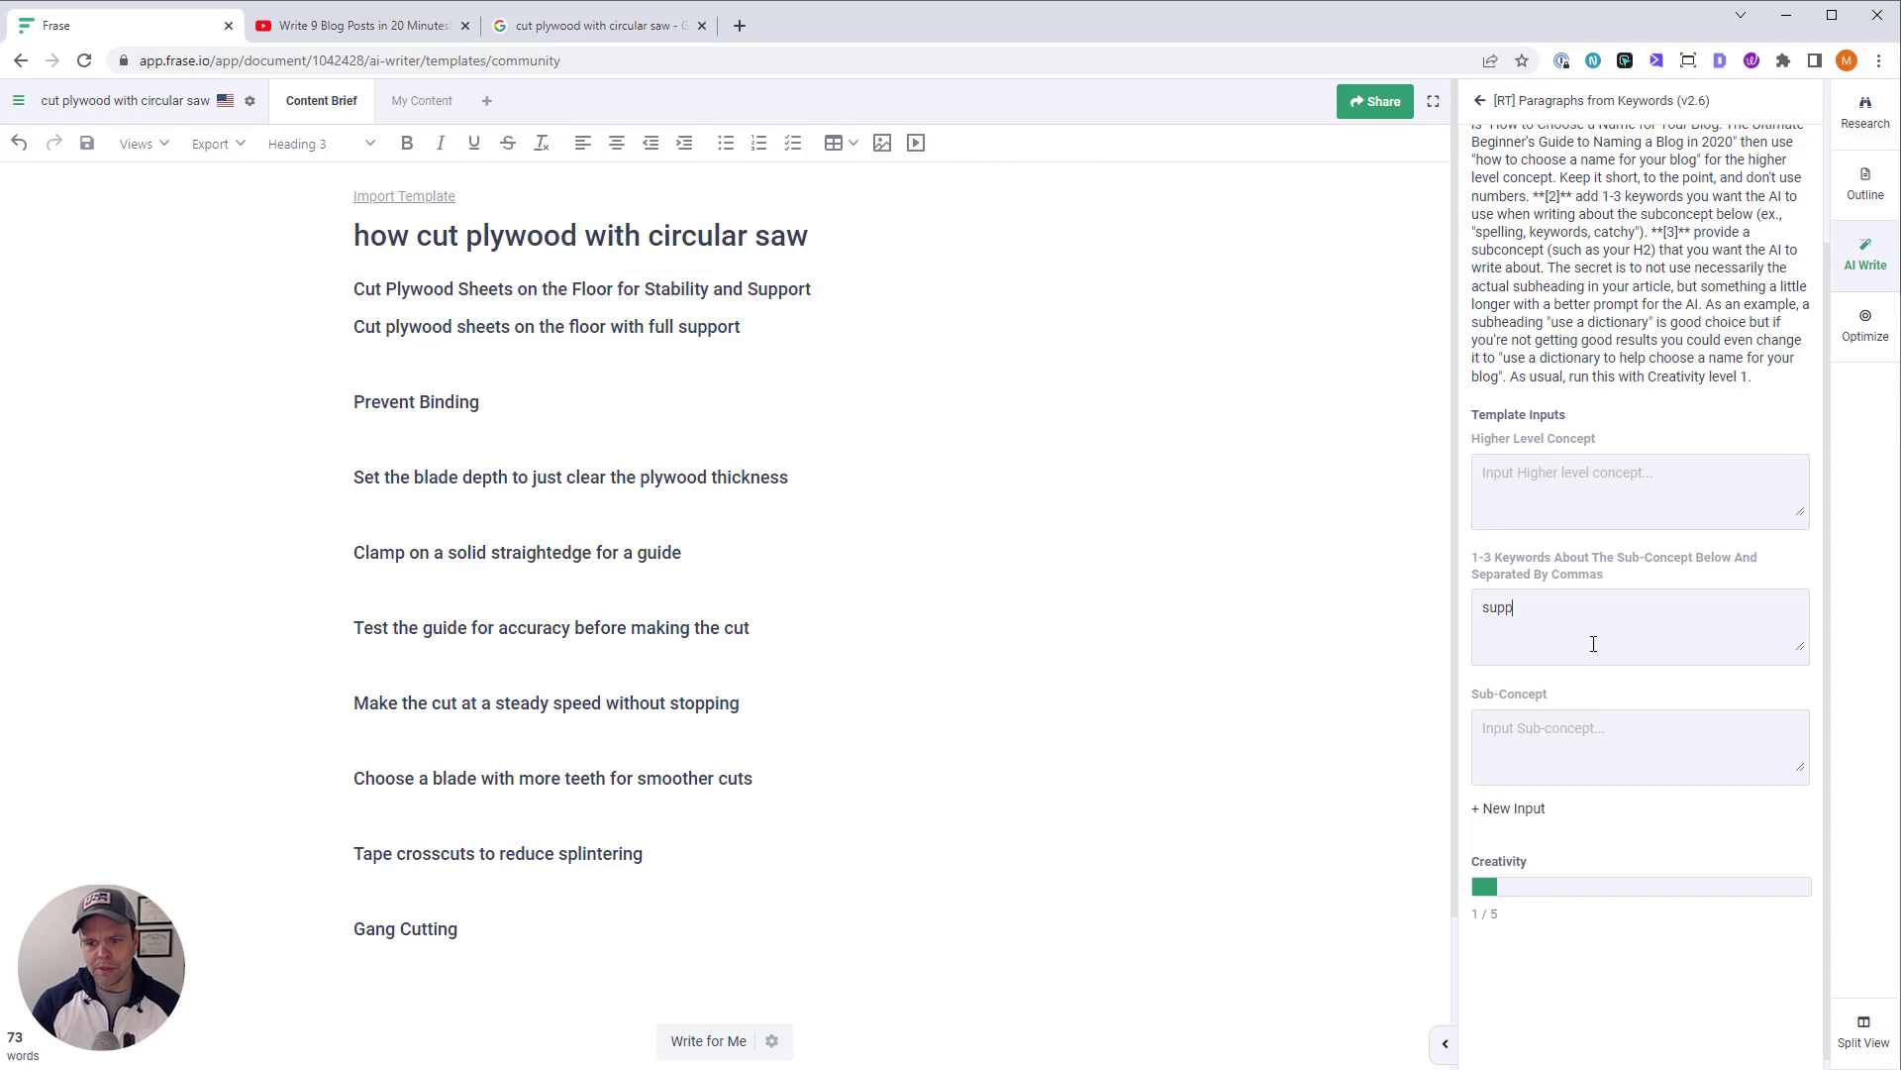
type("ort, stability")
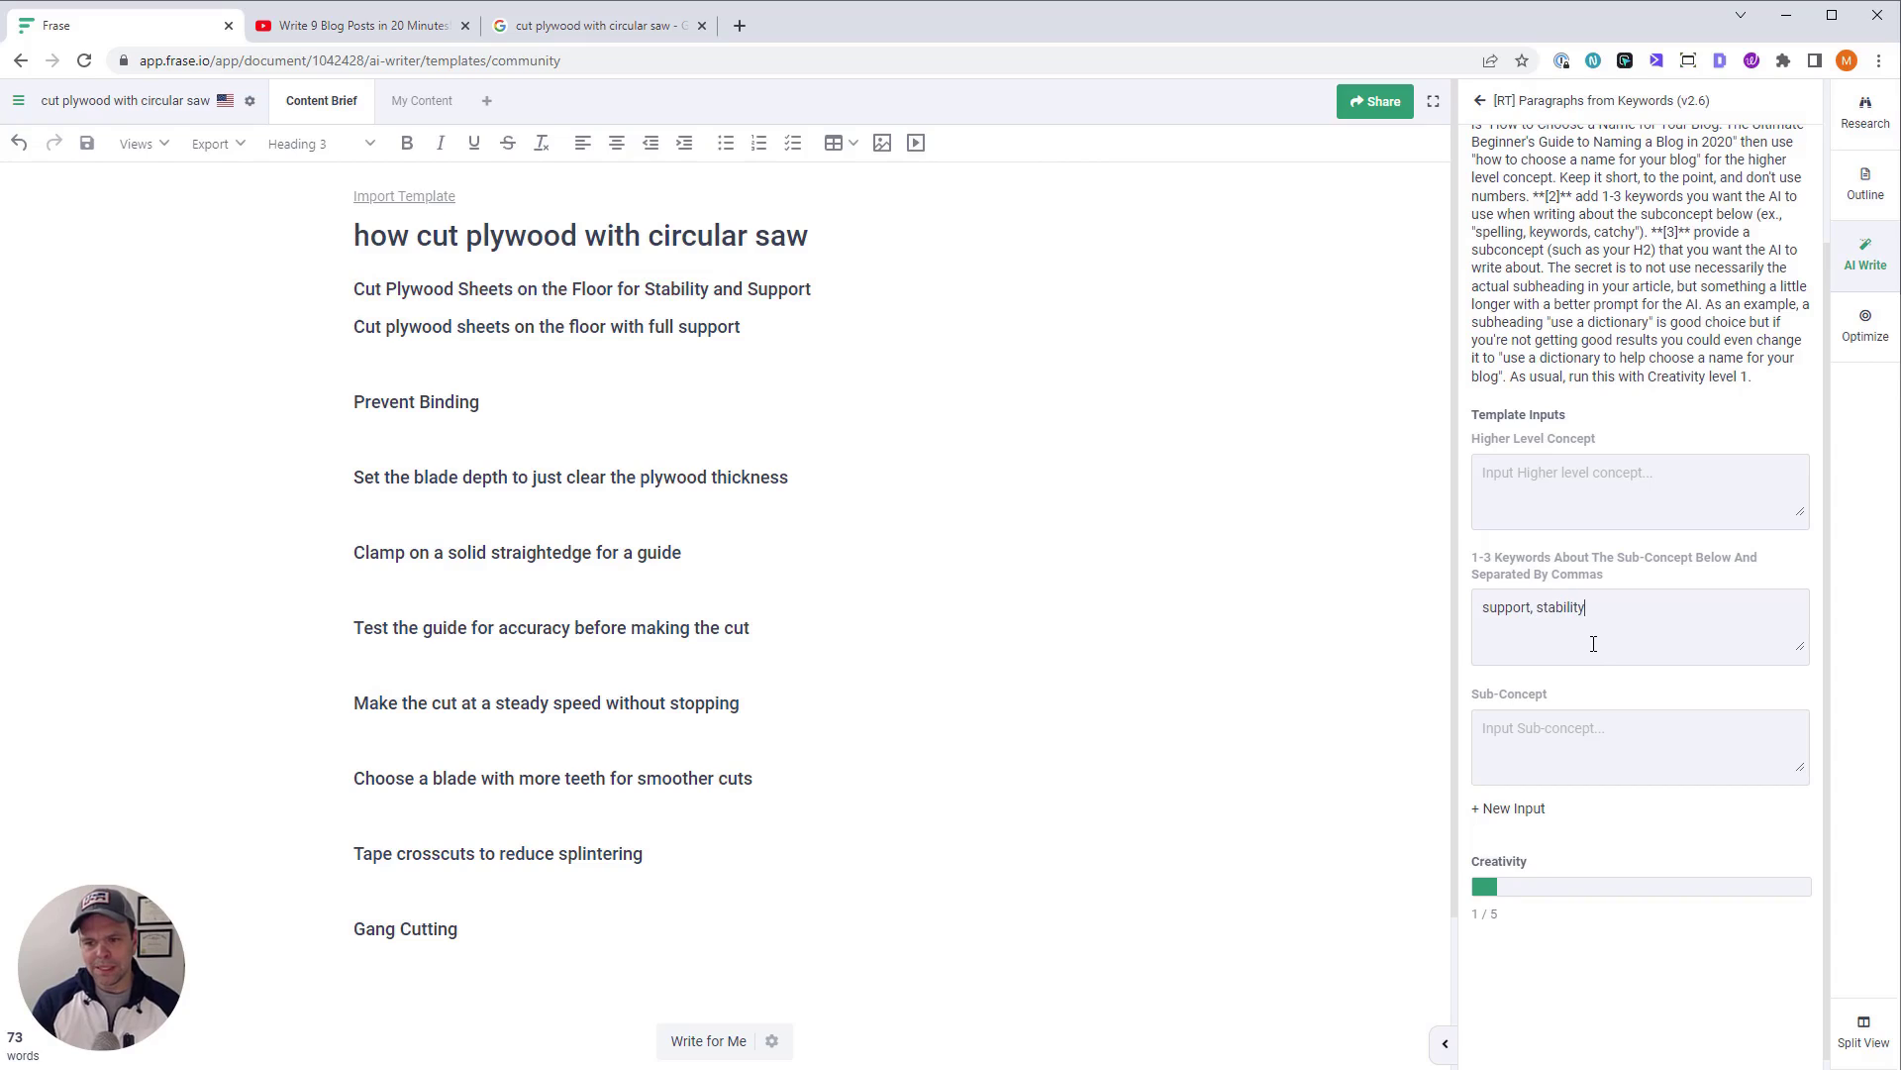
type(", plywood")
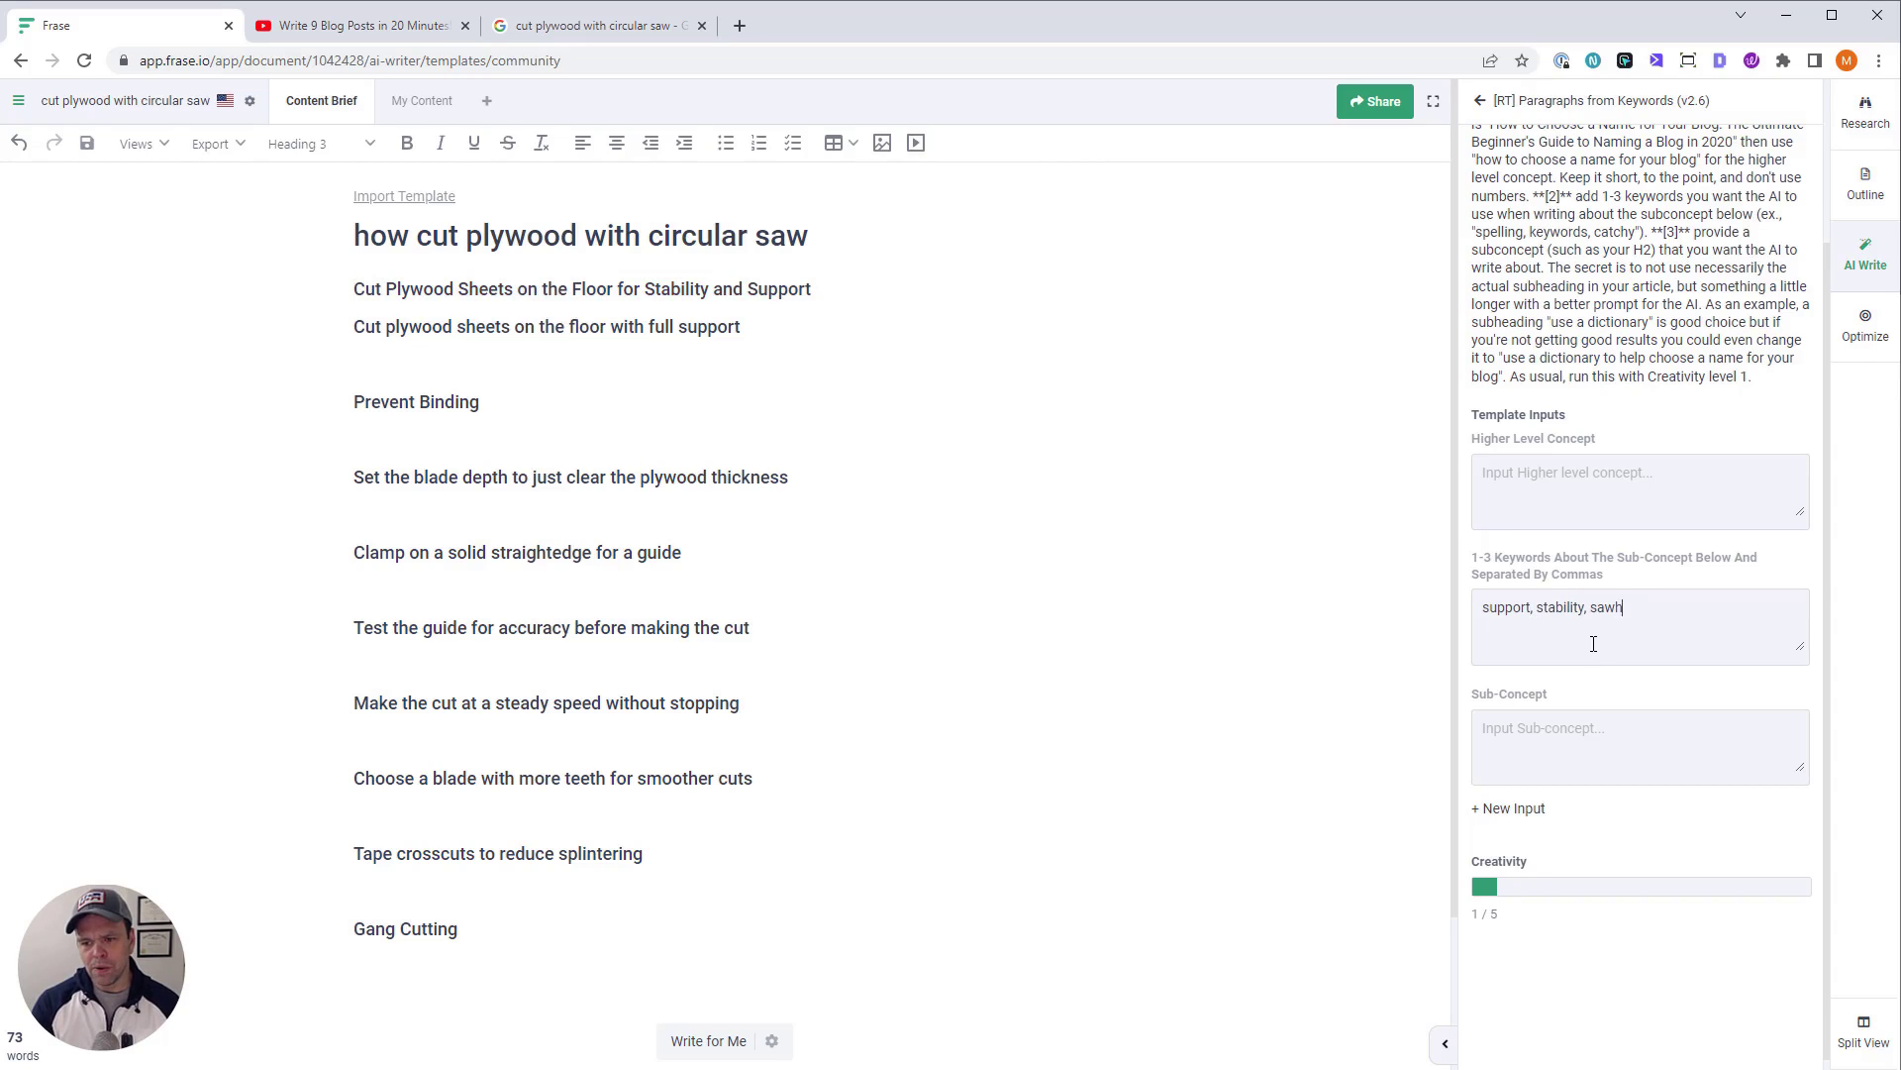
key("ctrl+a")
key("BackSpace")
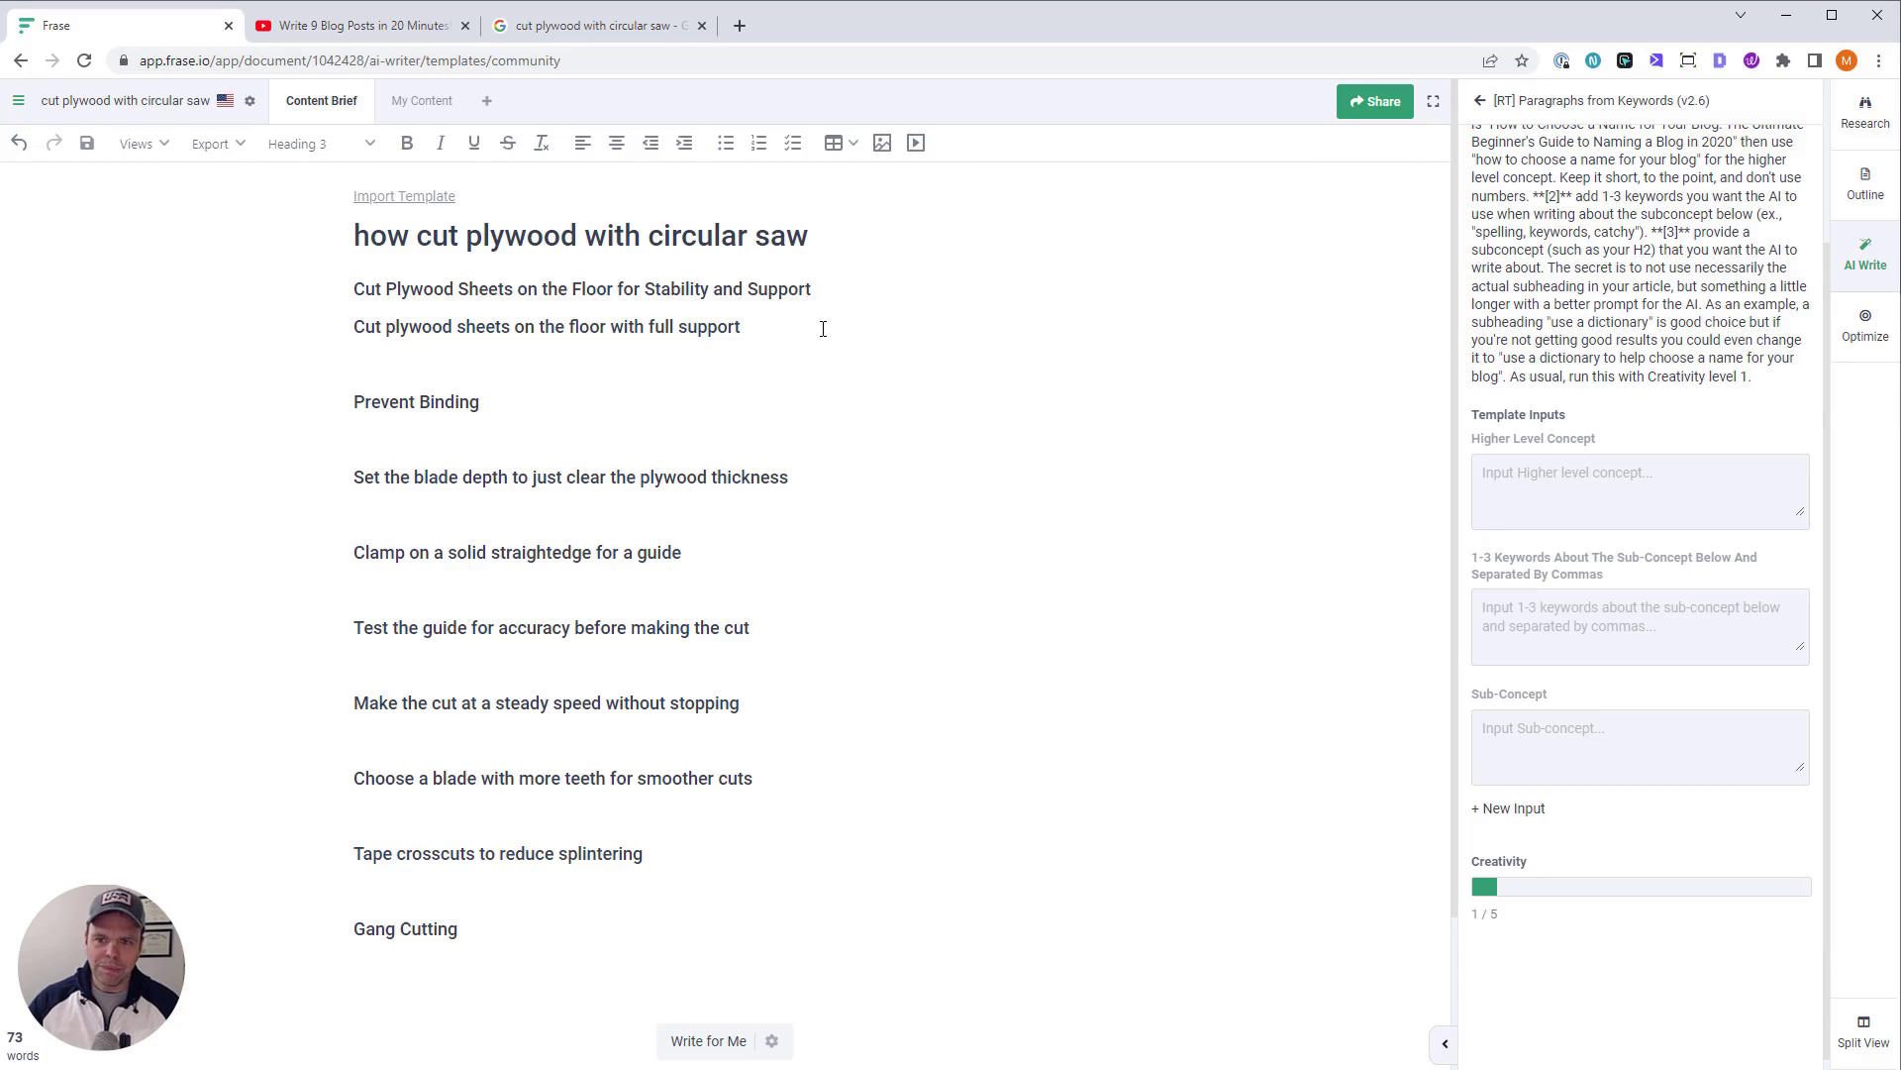
scroll(1743, 428, "up", 2)
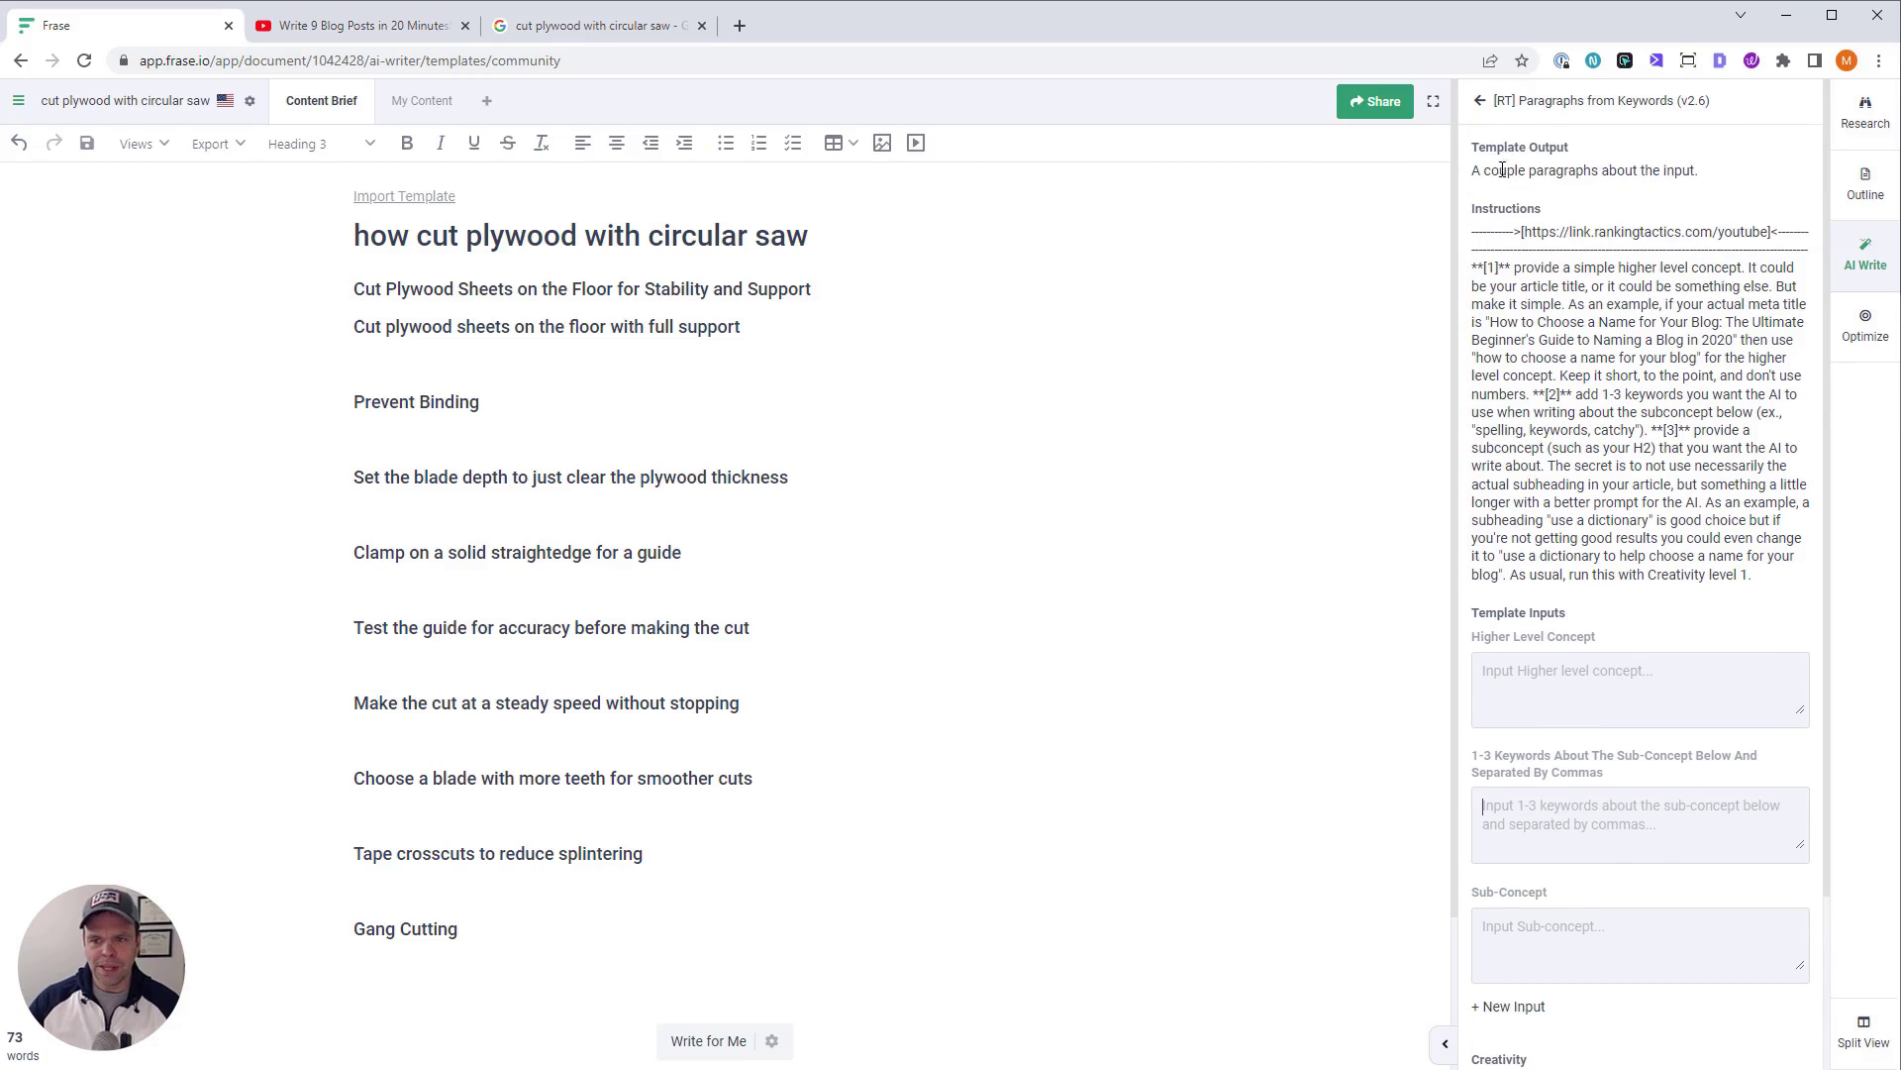
left_click(1480, 100)
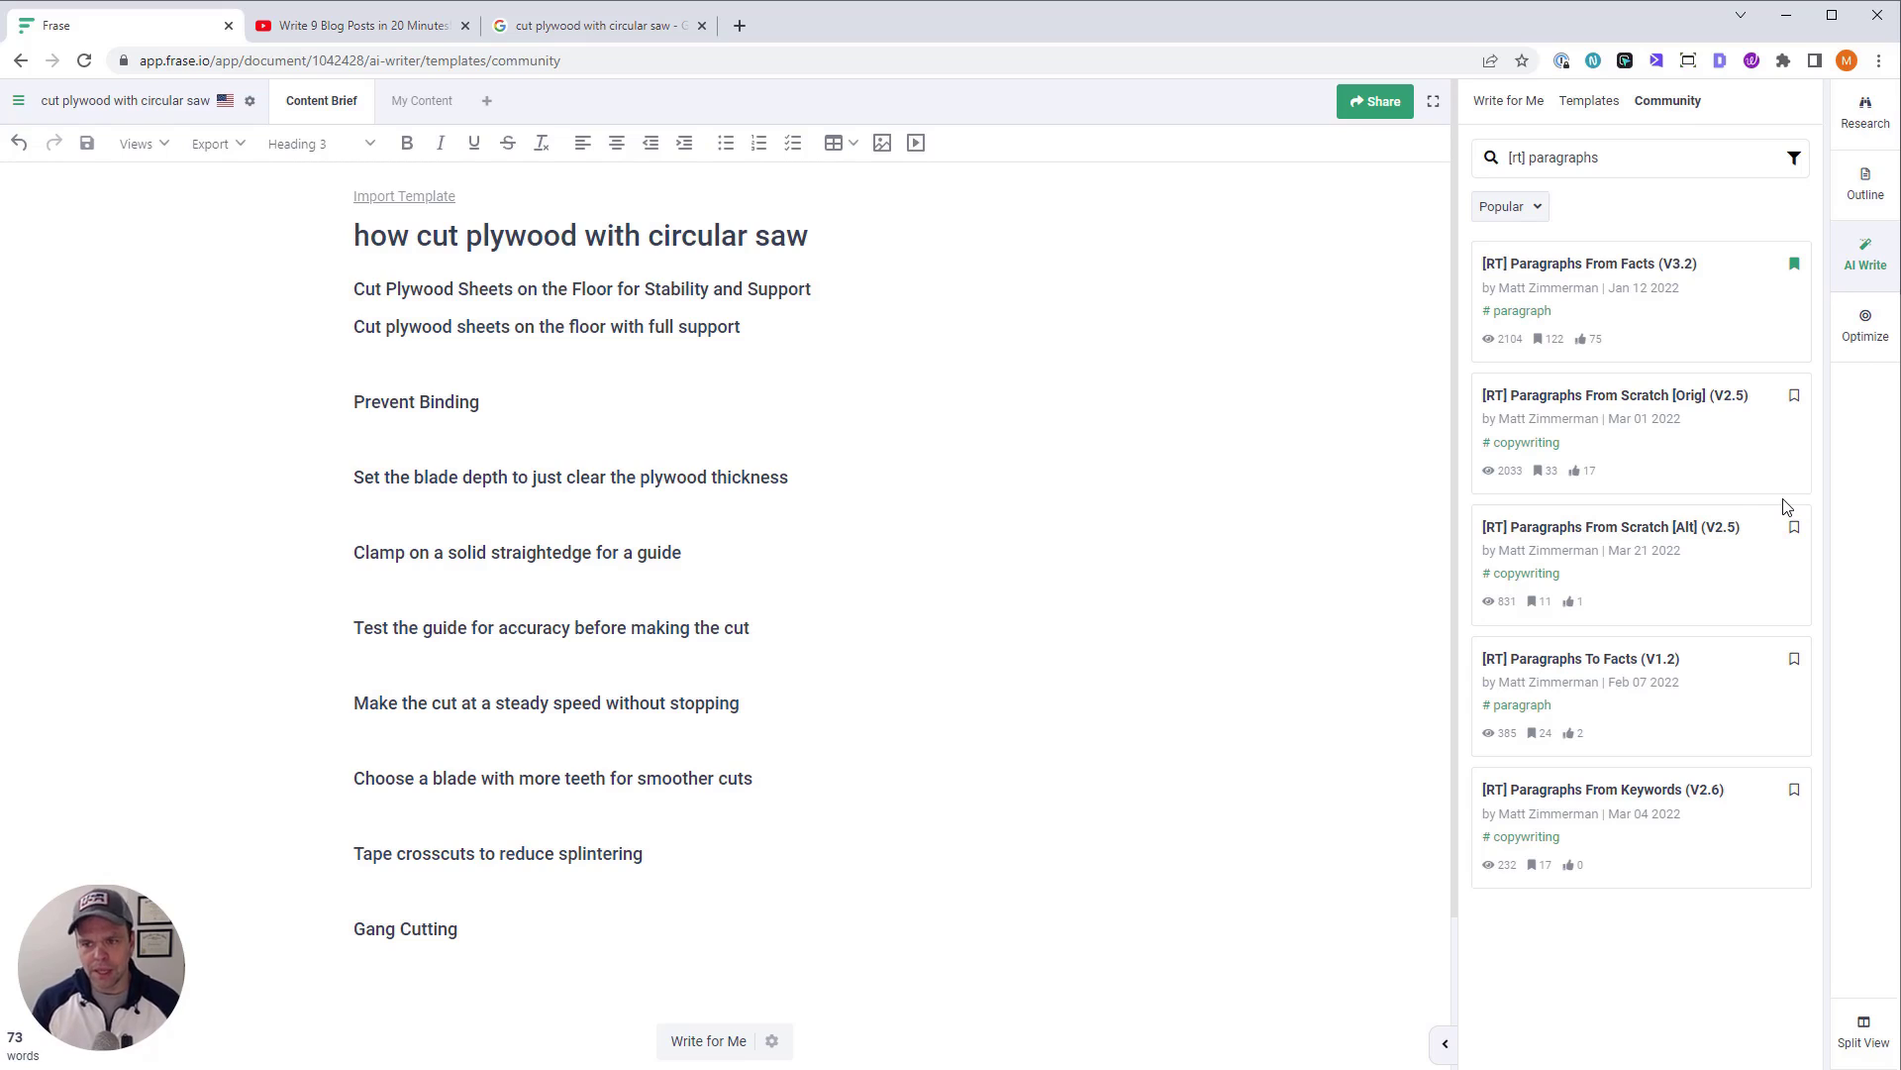
Open the [RT] Paragraphs from Facts (v3.2) template and look over its inputs
left_click(1624, 263)
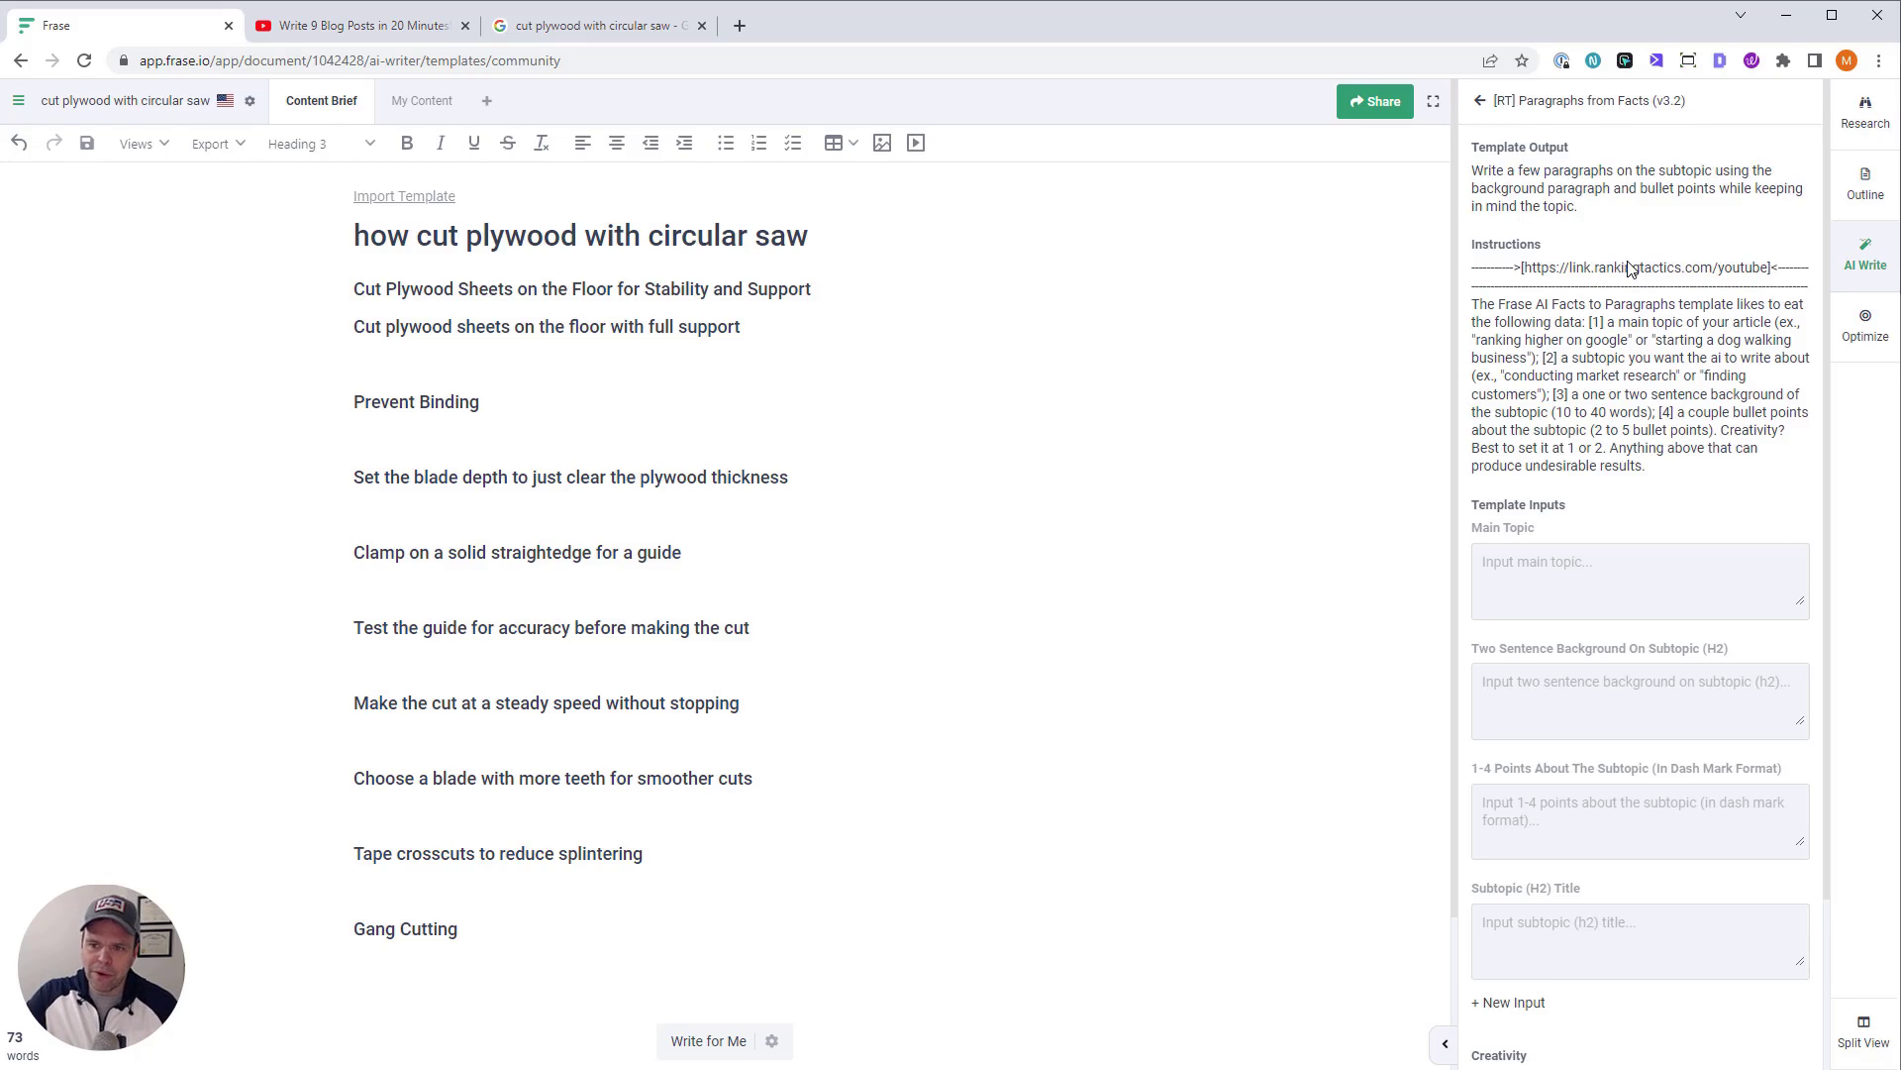
scroll(1656, 364, "down", 2)
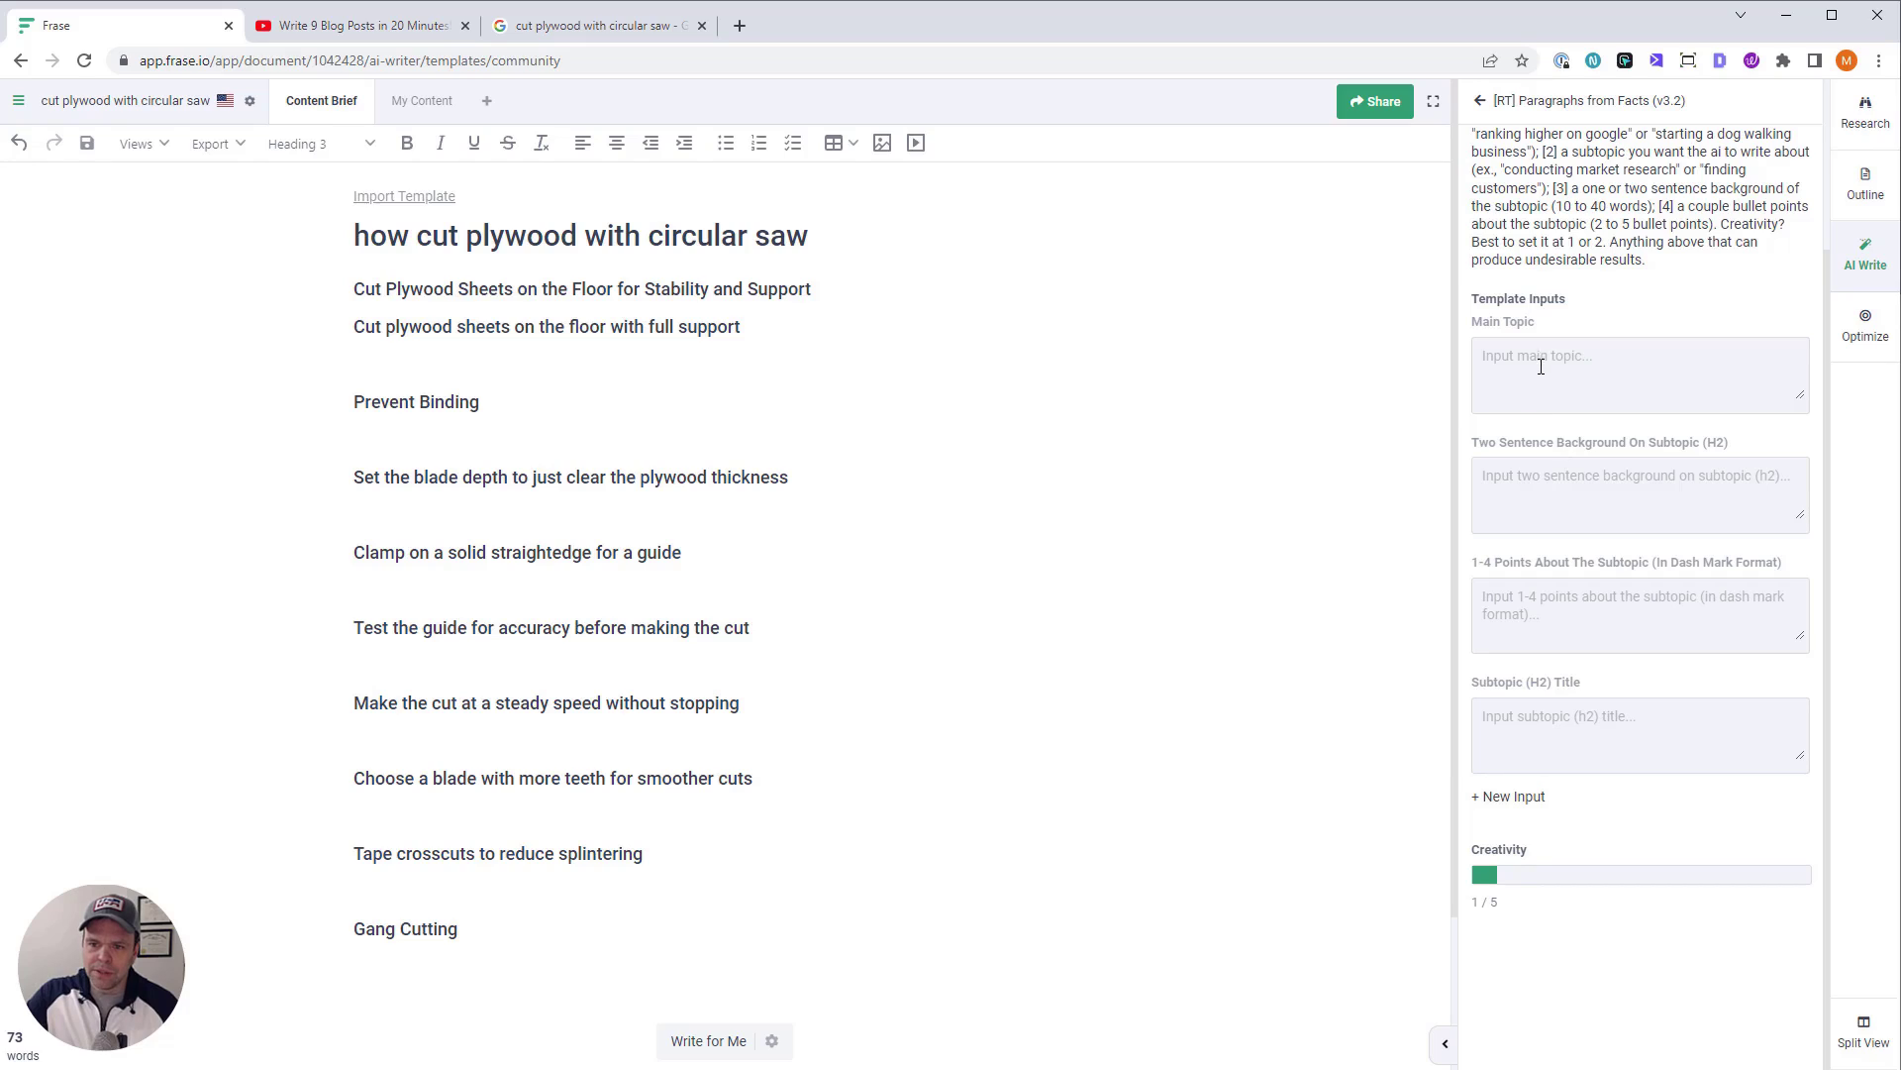
double_click(559, 235)
left_click(1540, 723)
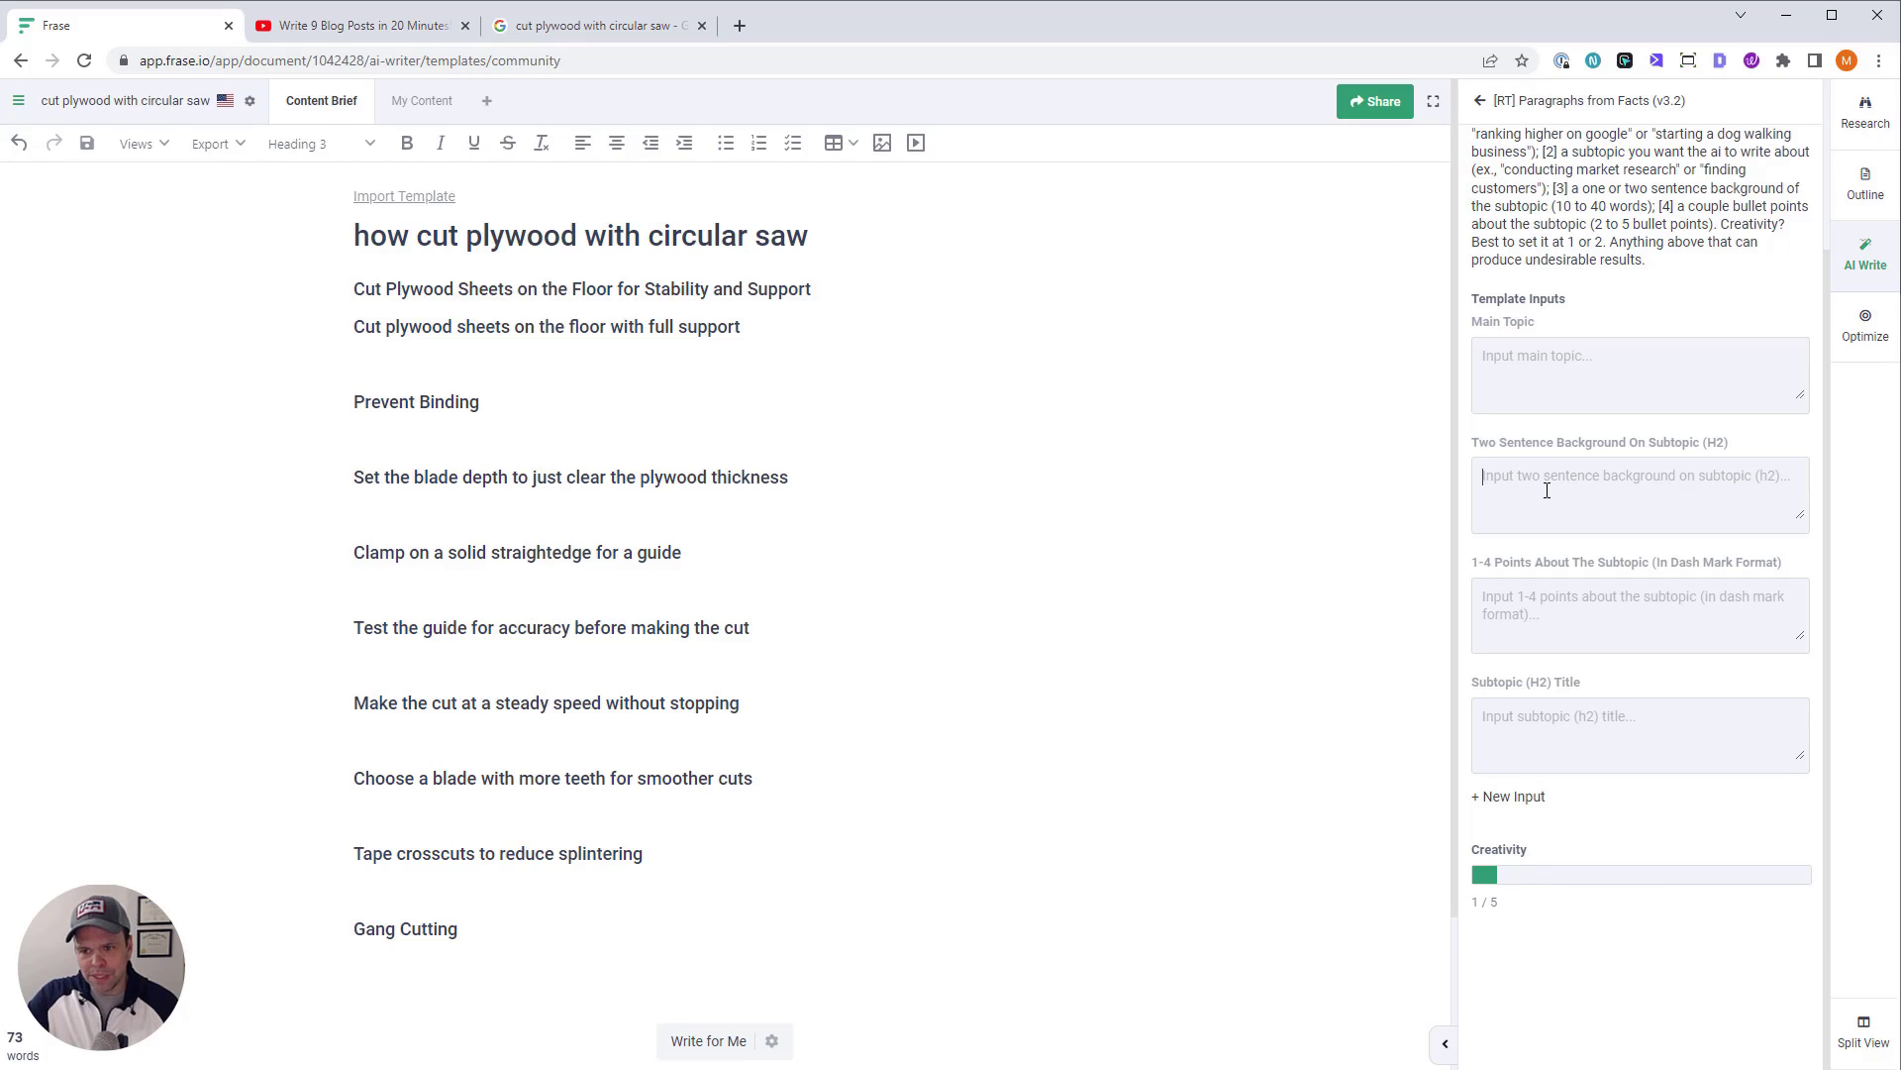
scroll(1554, 465, "up", 2)
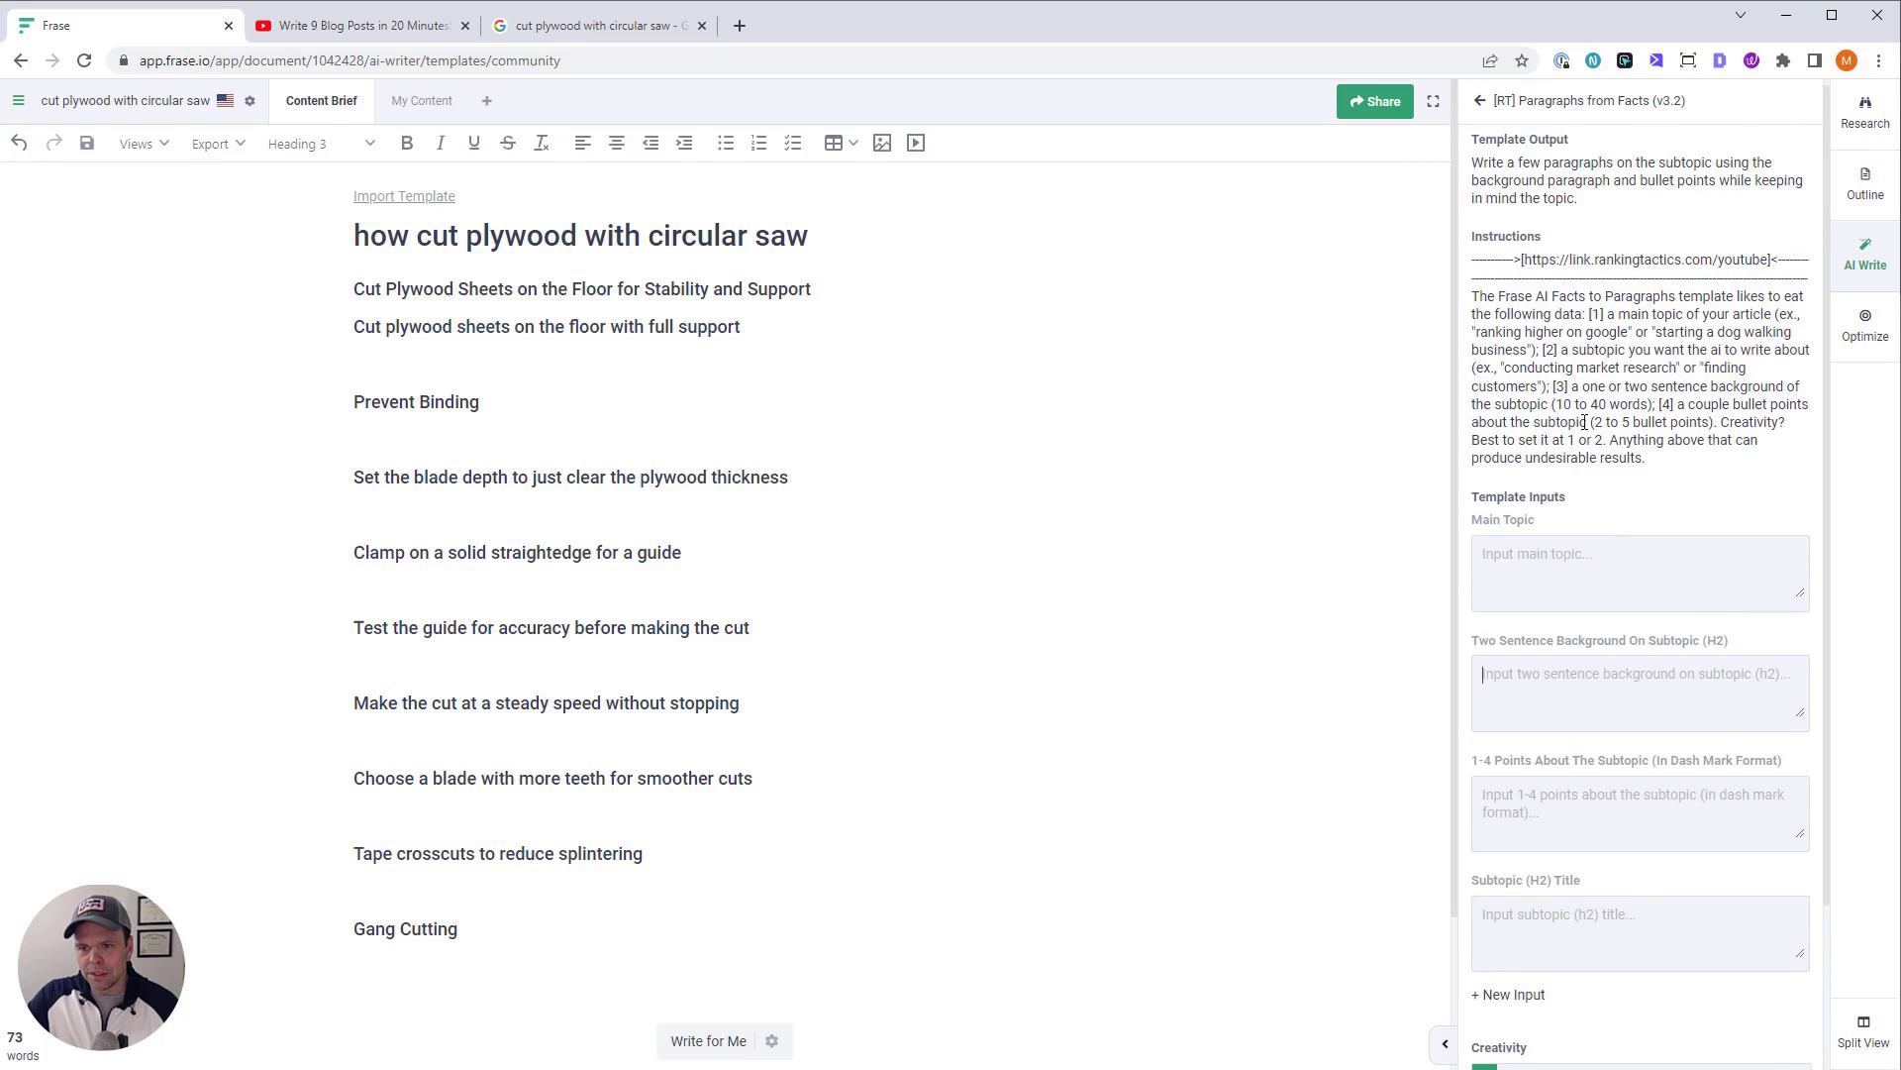
scroll(1575, 500, "down", 2)
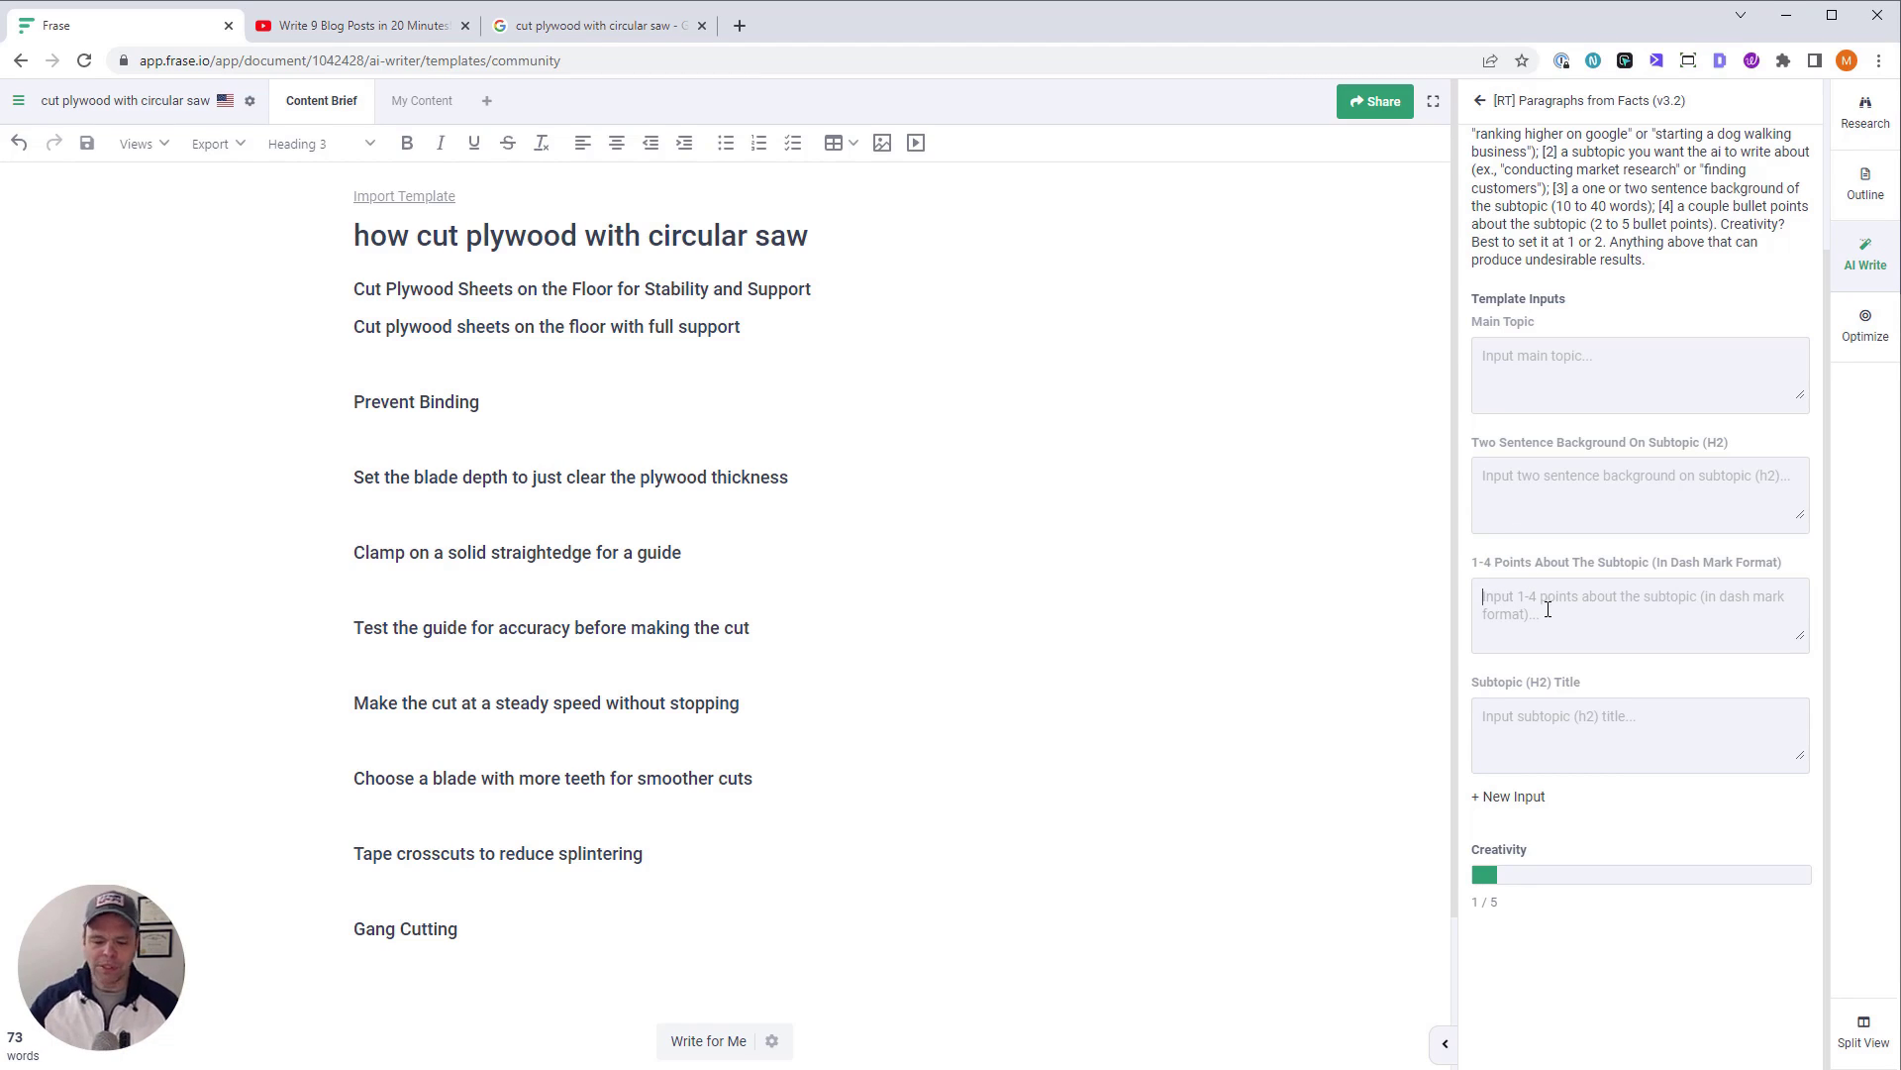
Enter the test point 'place a sheet of plywood under the sheet that you want to cut', then clear it
type("-")
type("the")
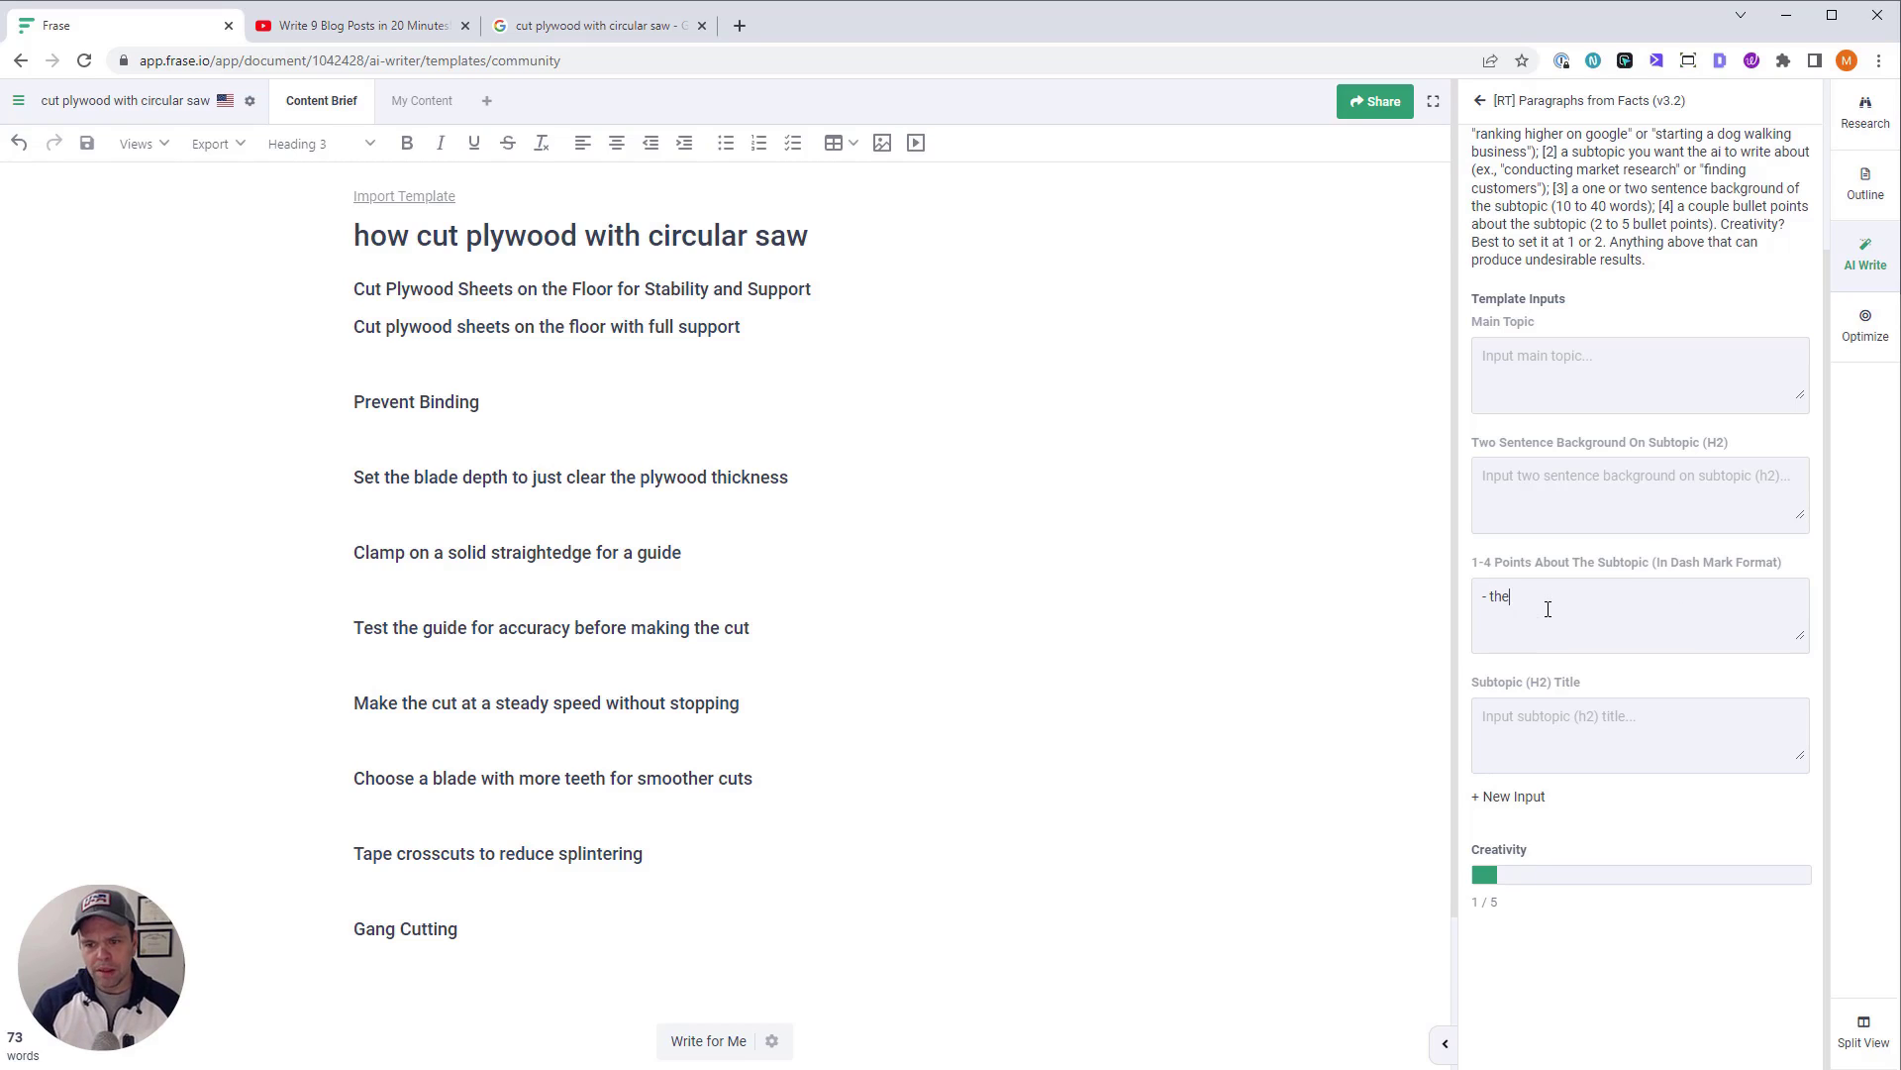
key("BackSpace")
key("BackSpace")
key("BackSpace")
key("BackSpace")
type("place a sheet of plywood under the sheet th")
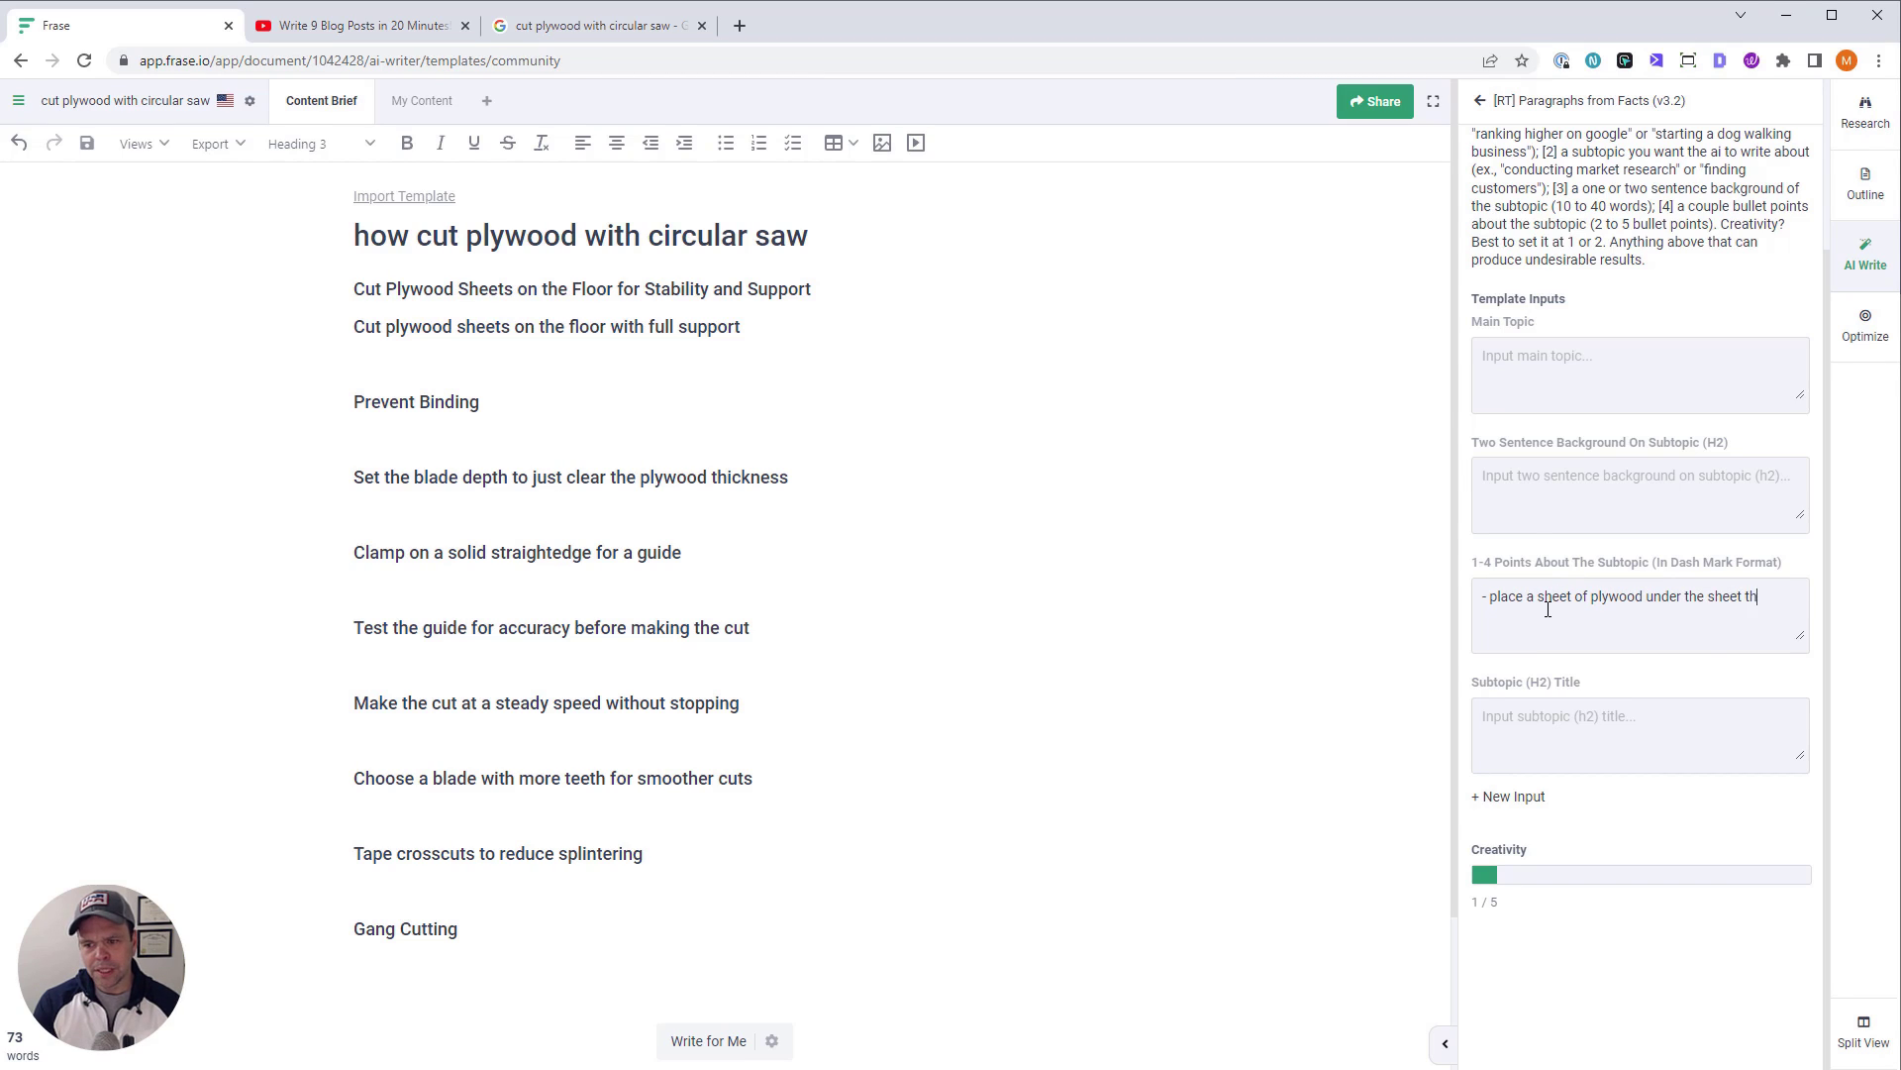
type("at you want to cut")
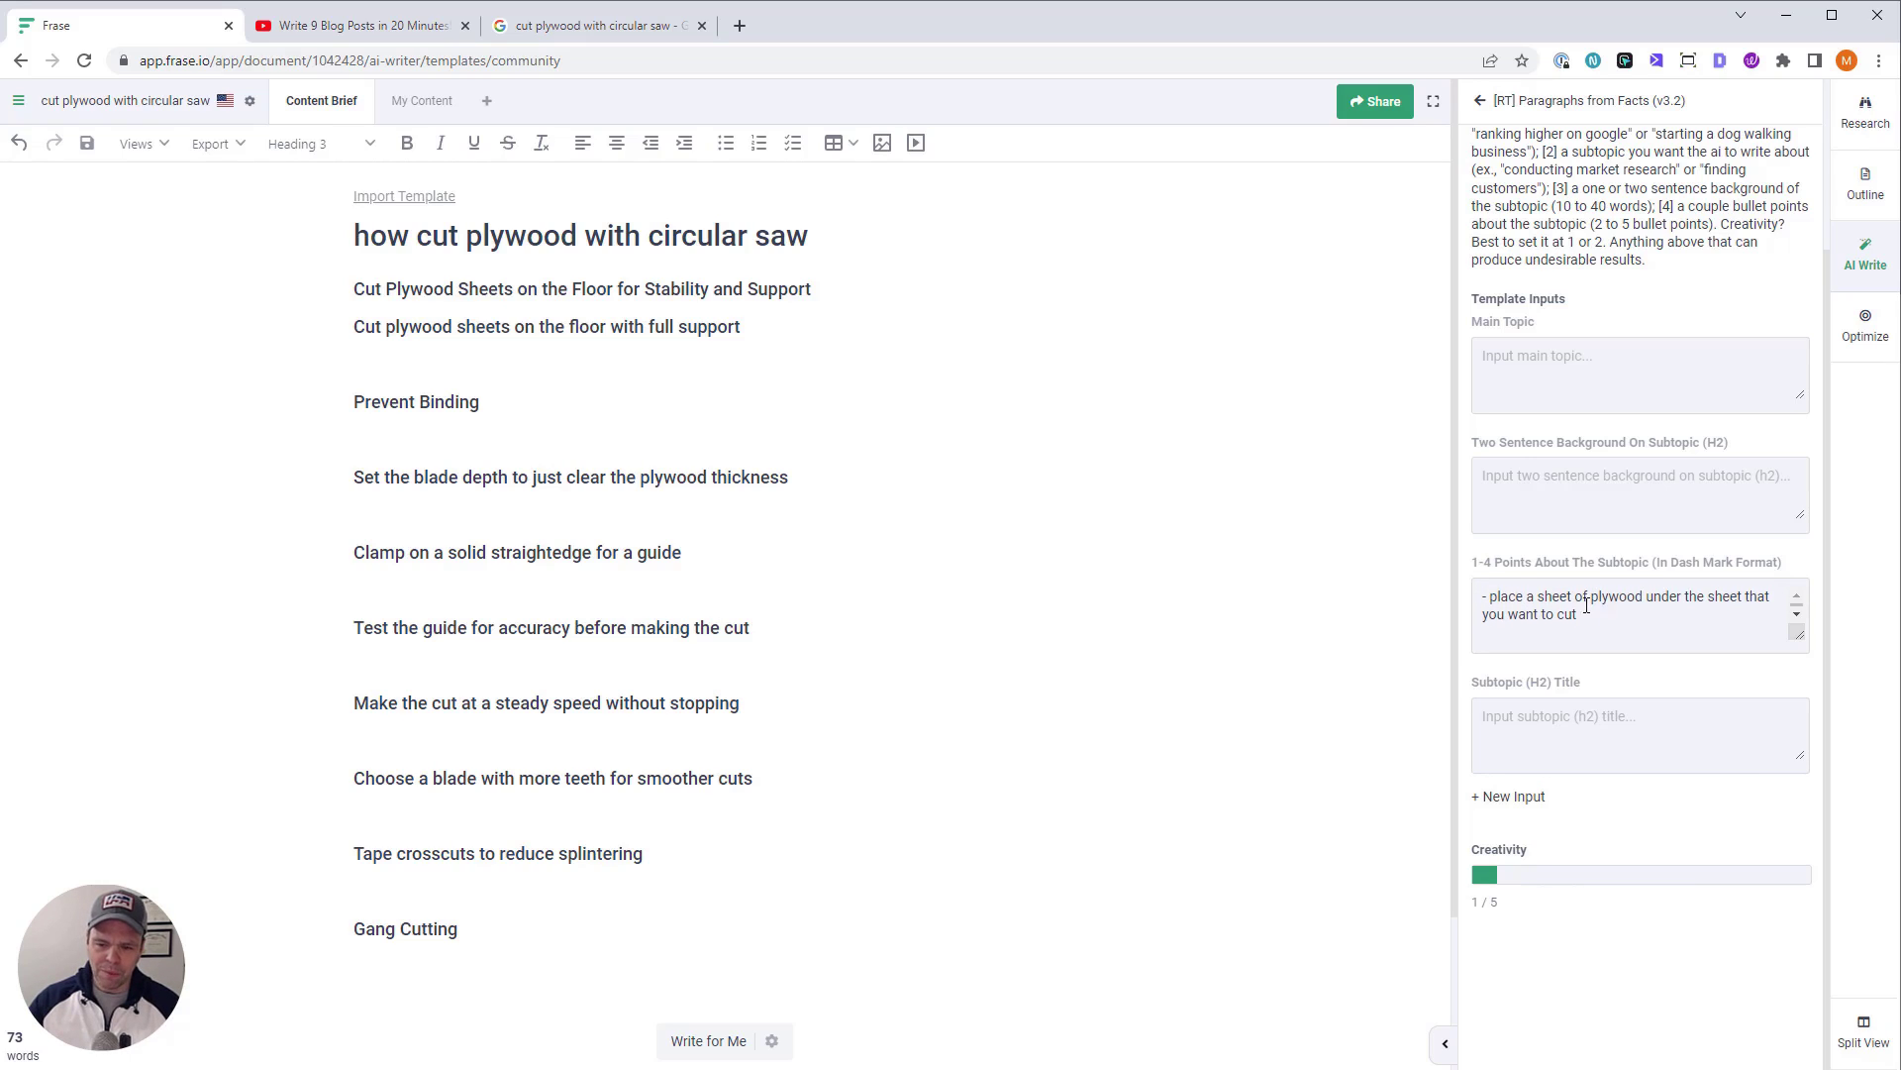
key("ctrl+a")
key("BackSpace")
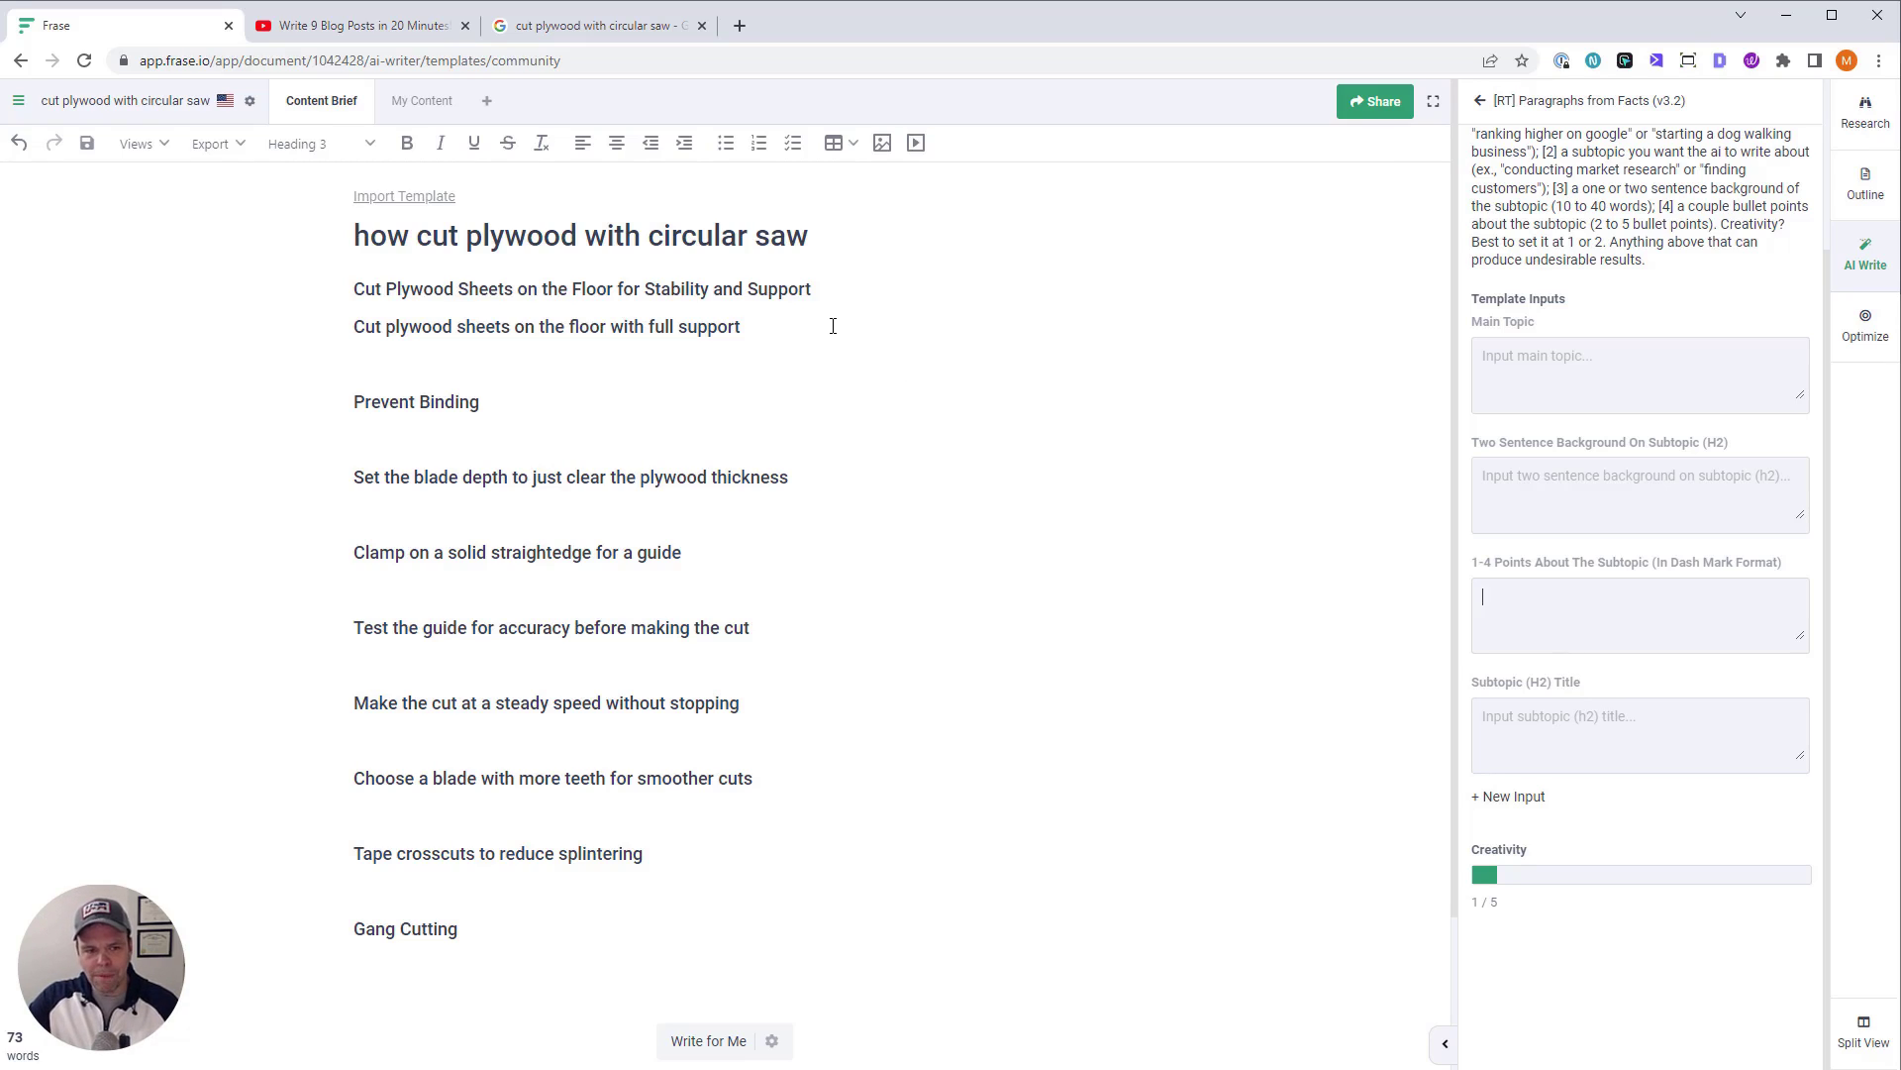
Move the 'Cut plywood sheets on the floor with full support' subheading to the top of the draft
left_click(591, 365)
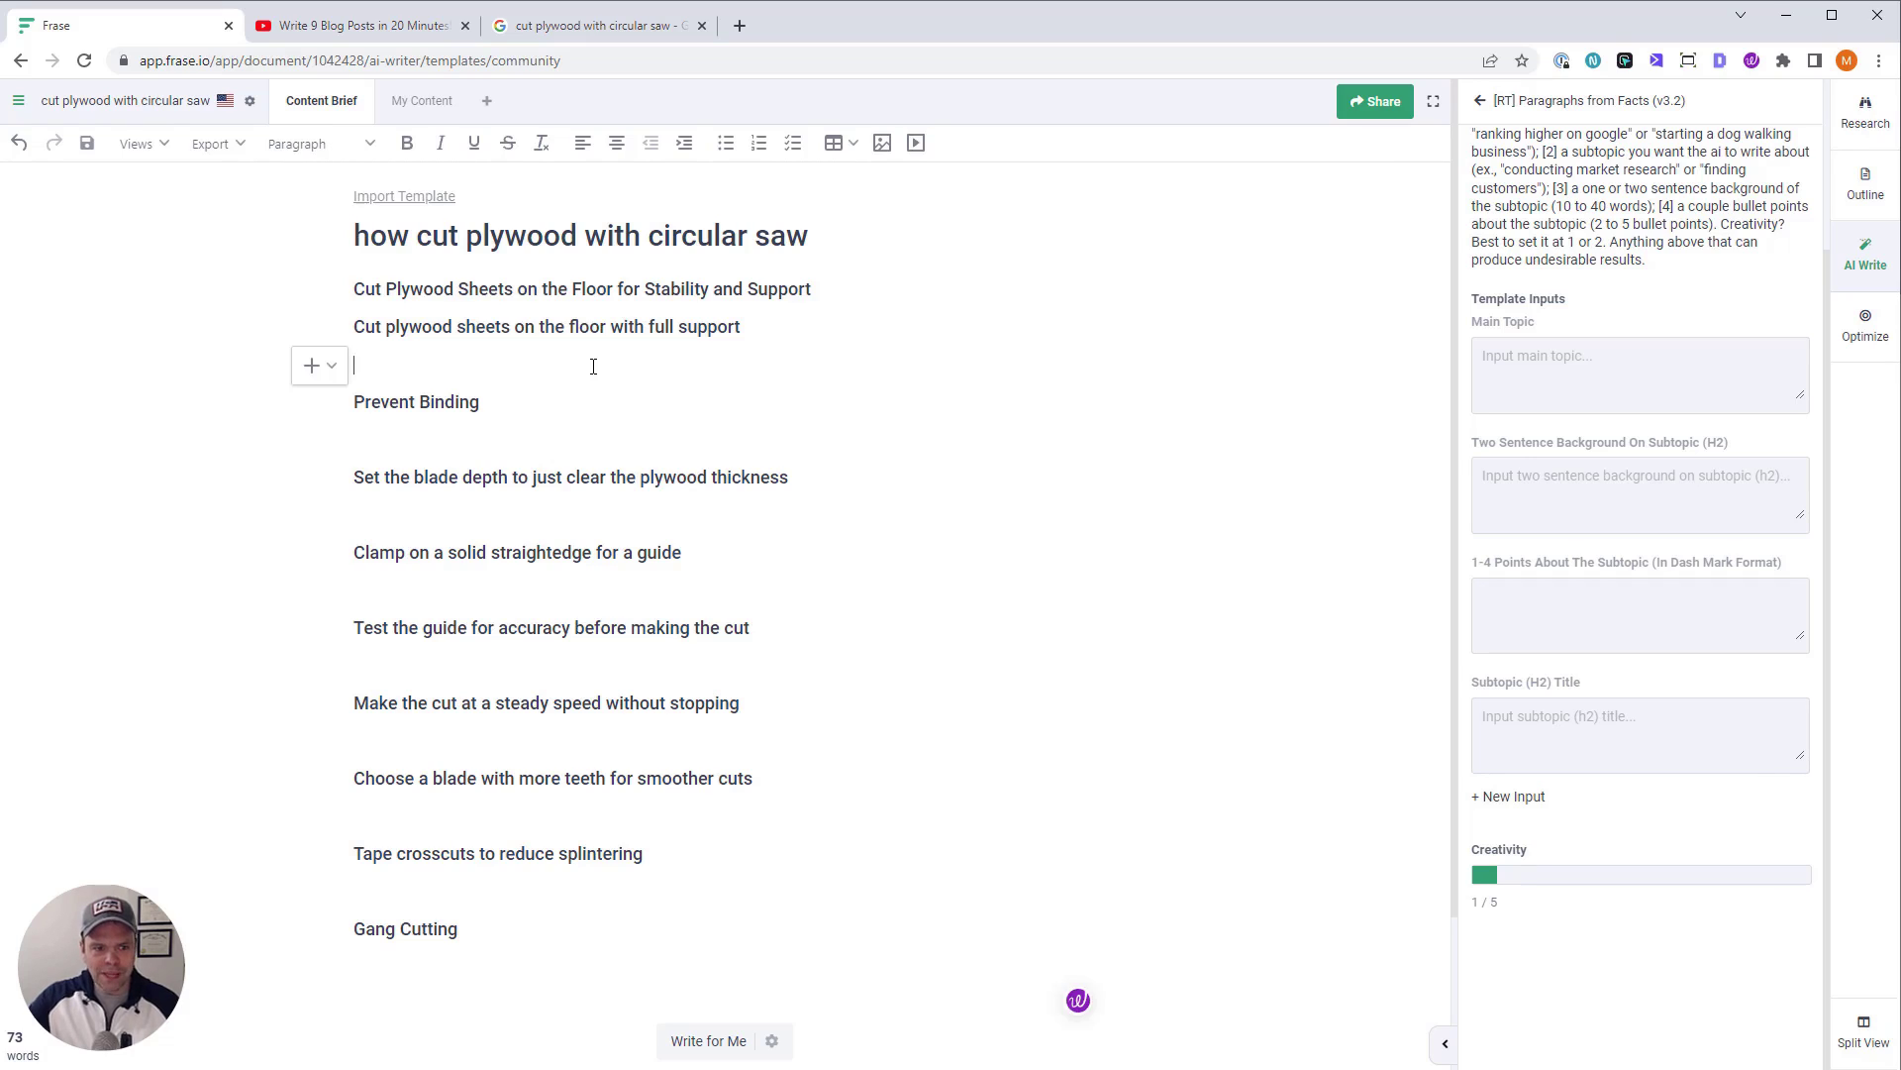
key("Return")
key("Return")
key("Return")
key("Return")
key("Return")
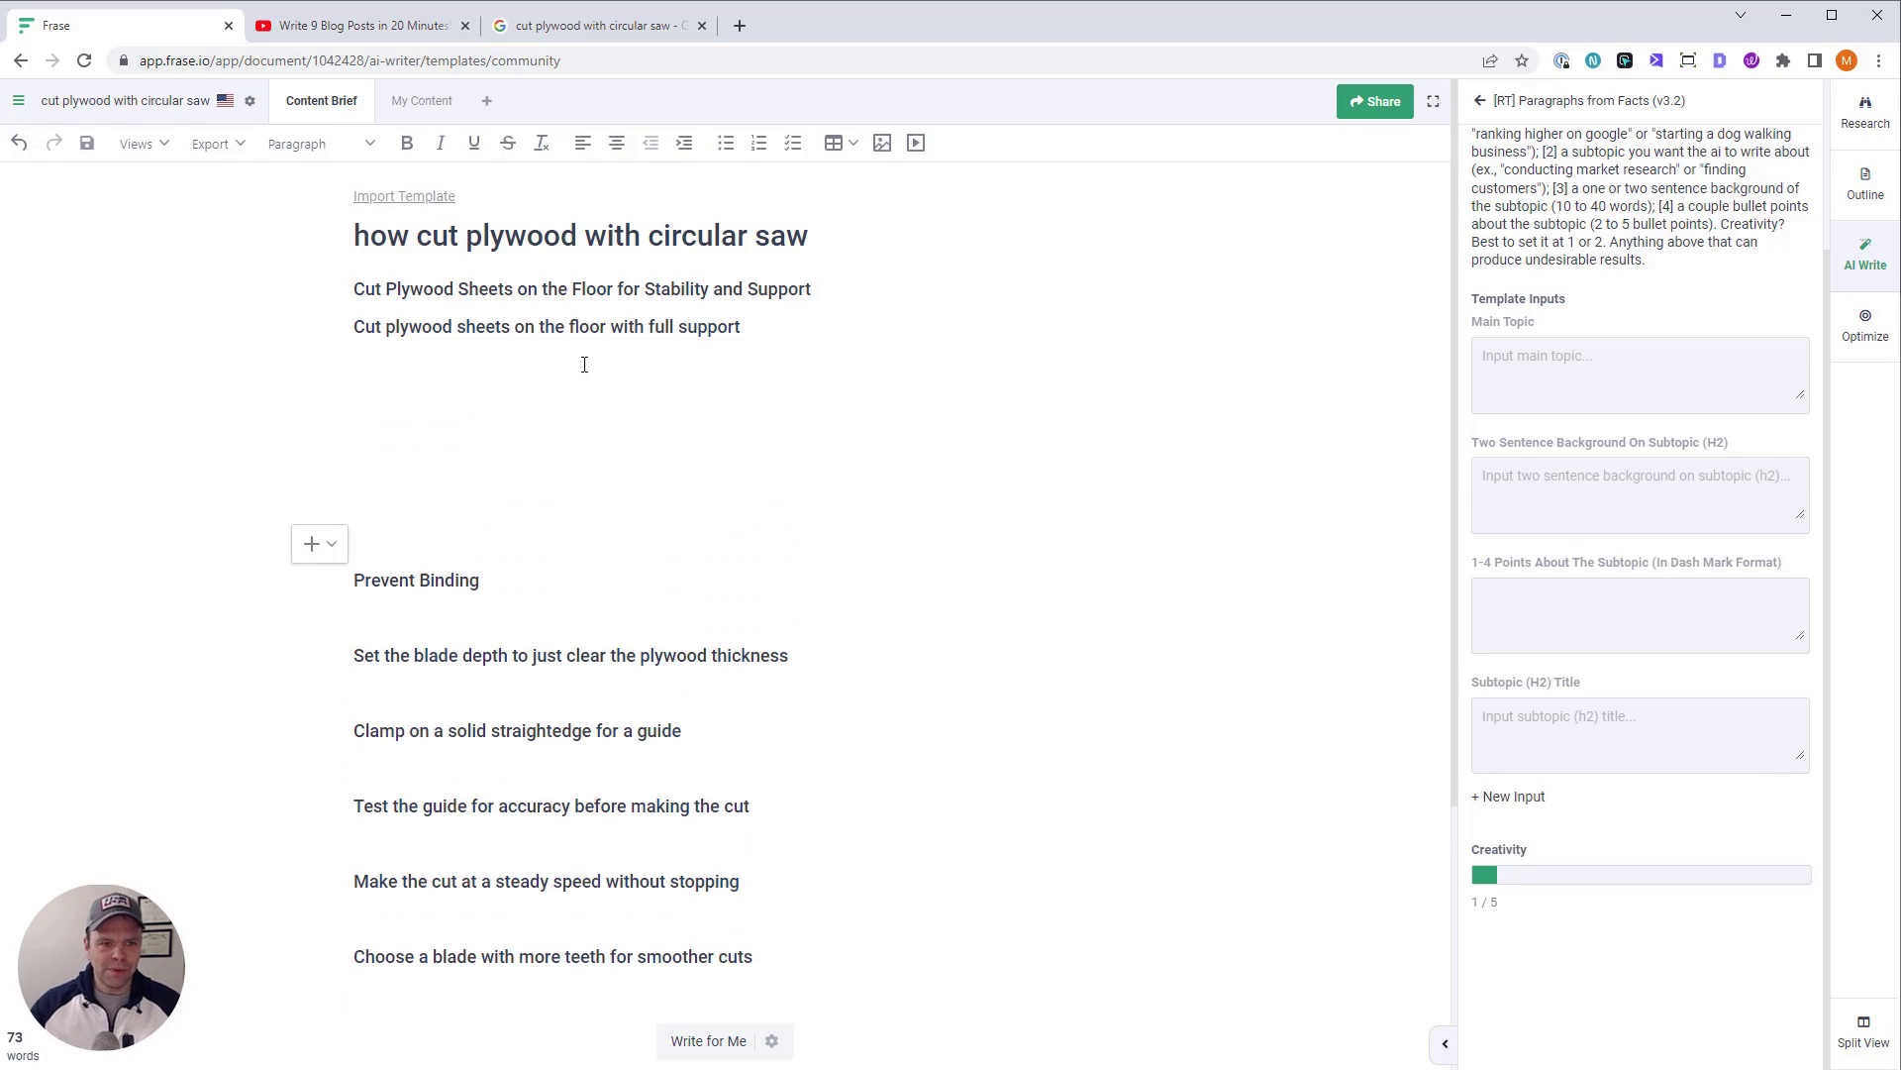
left_click_drag(741, 327, 353, 328)
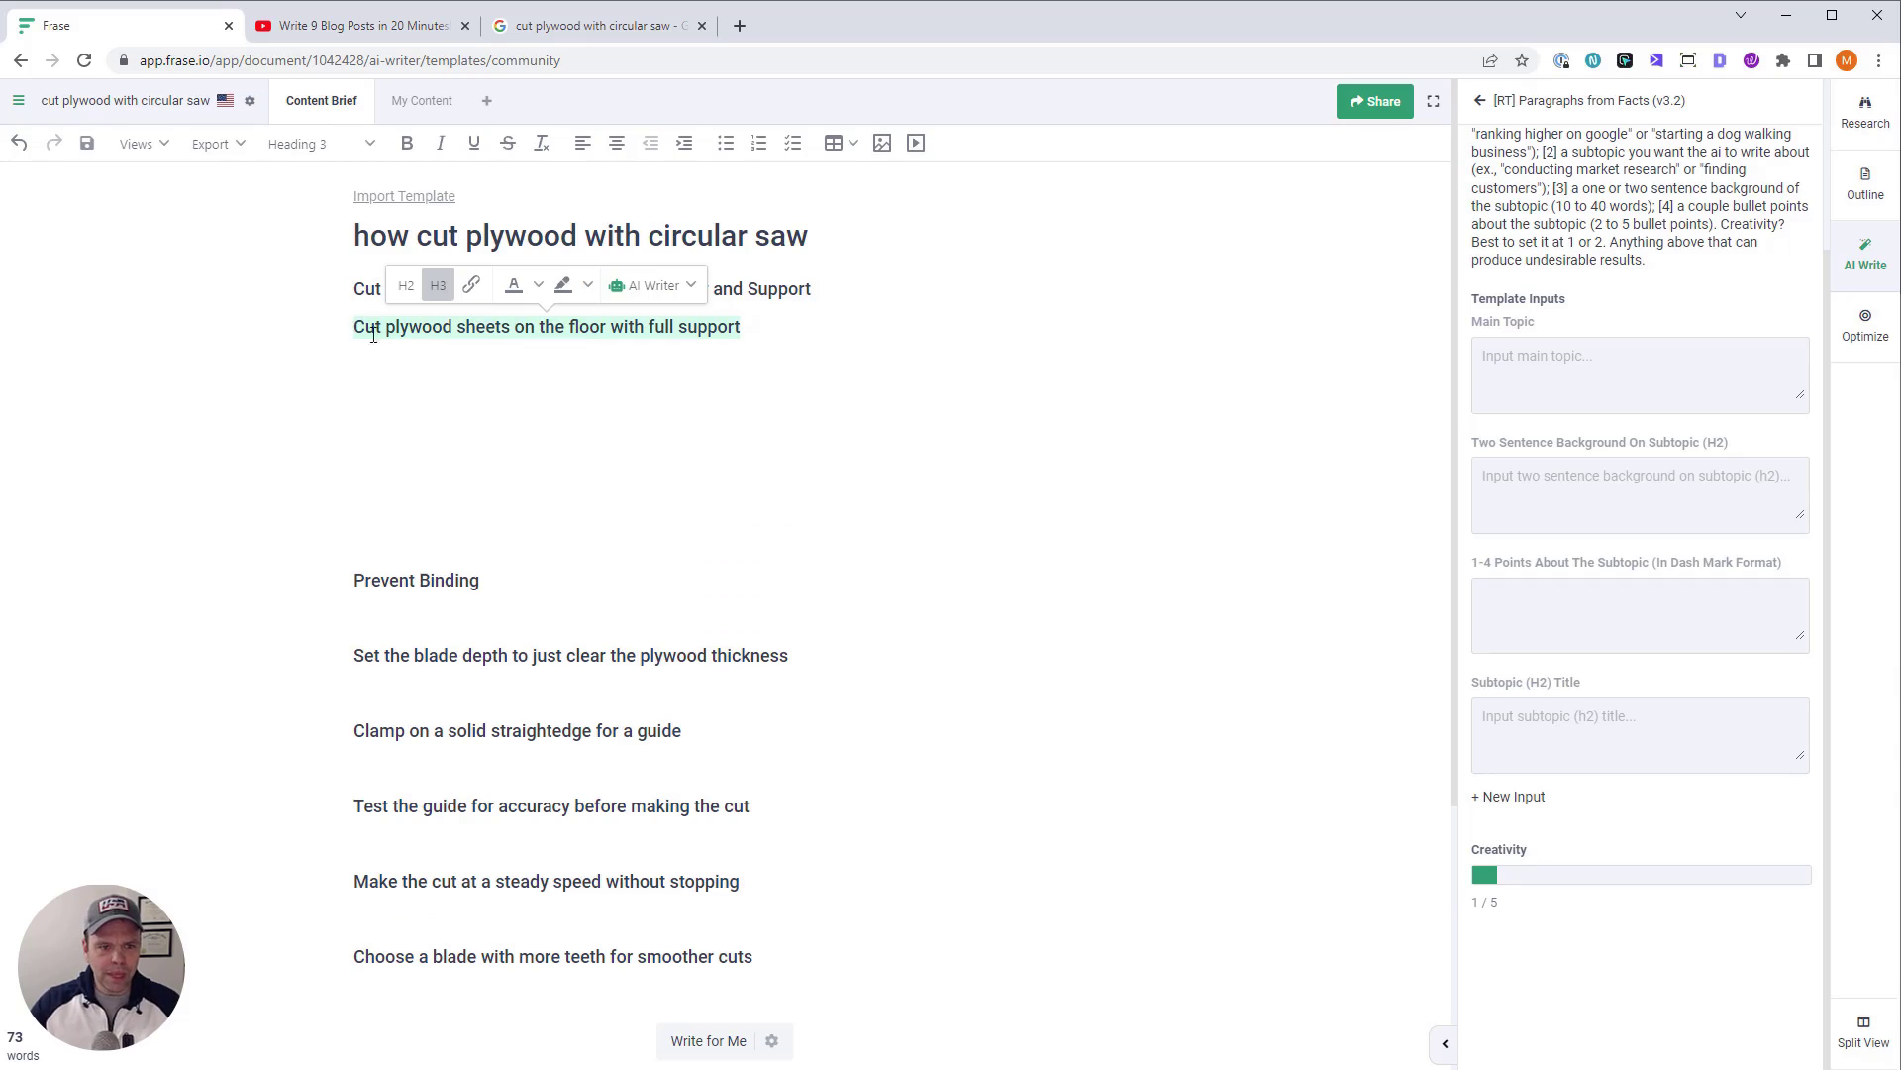
key("Left")
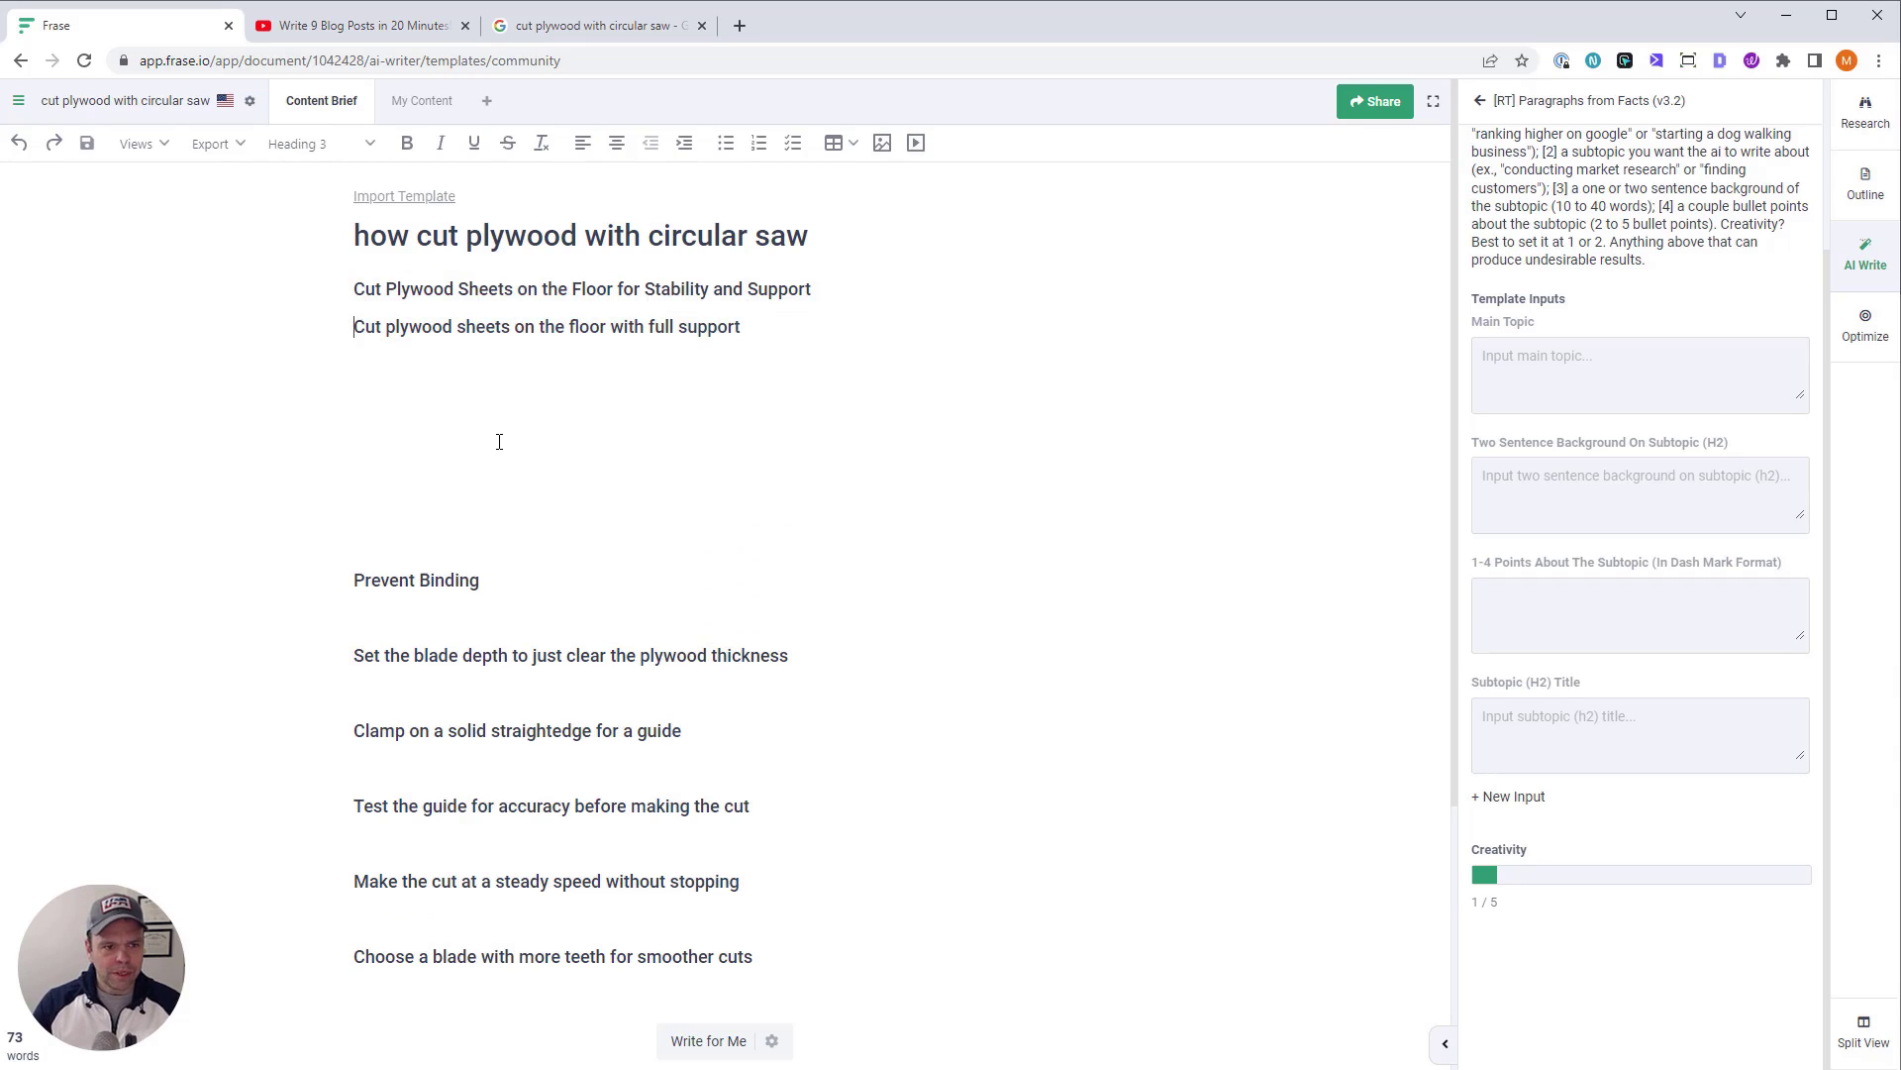
key("shift+End")
key("ctrl+c")
key("BackSpace")
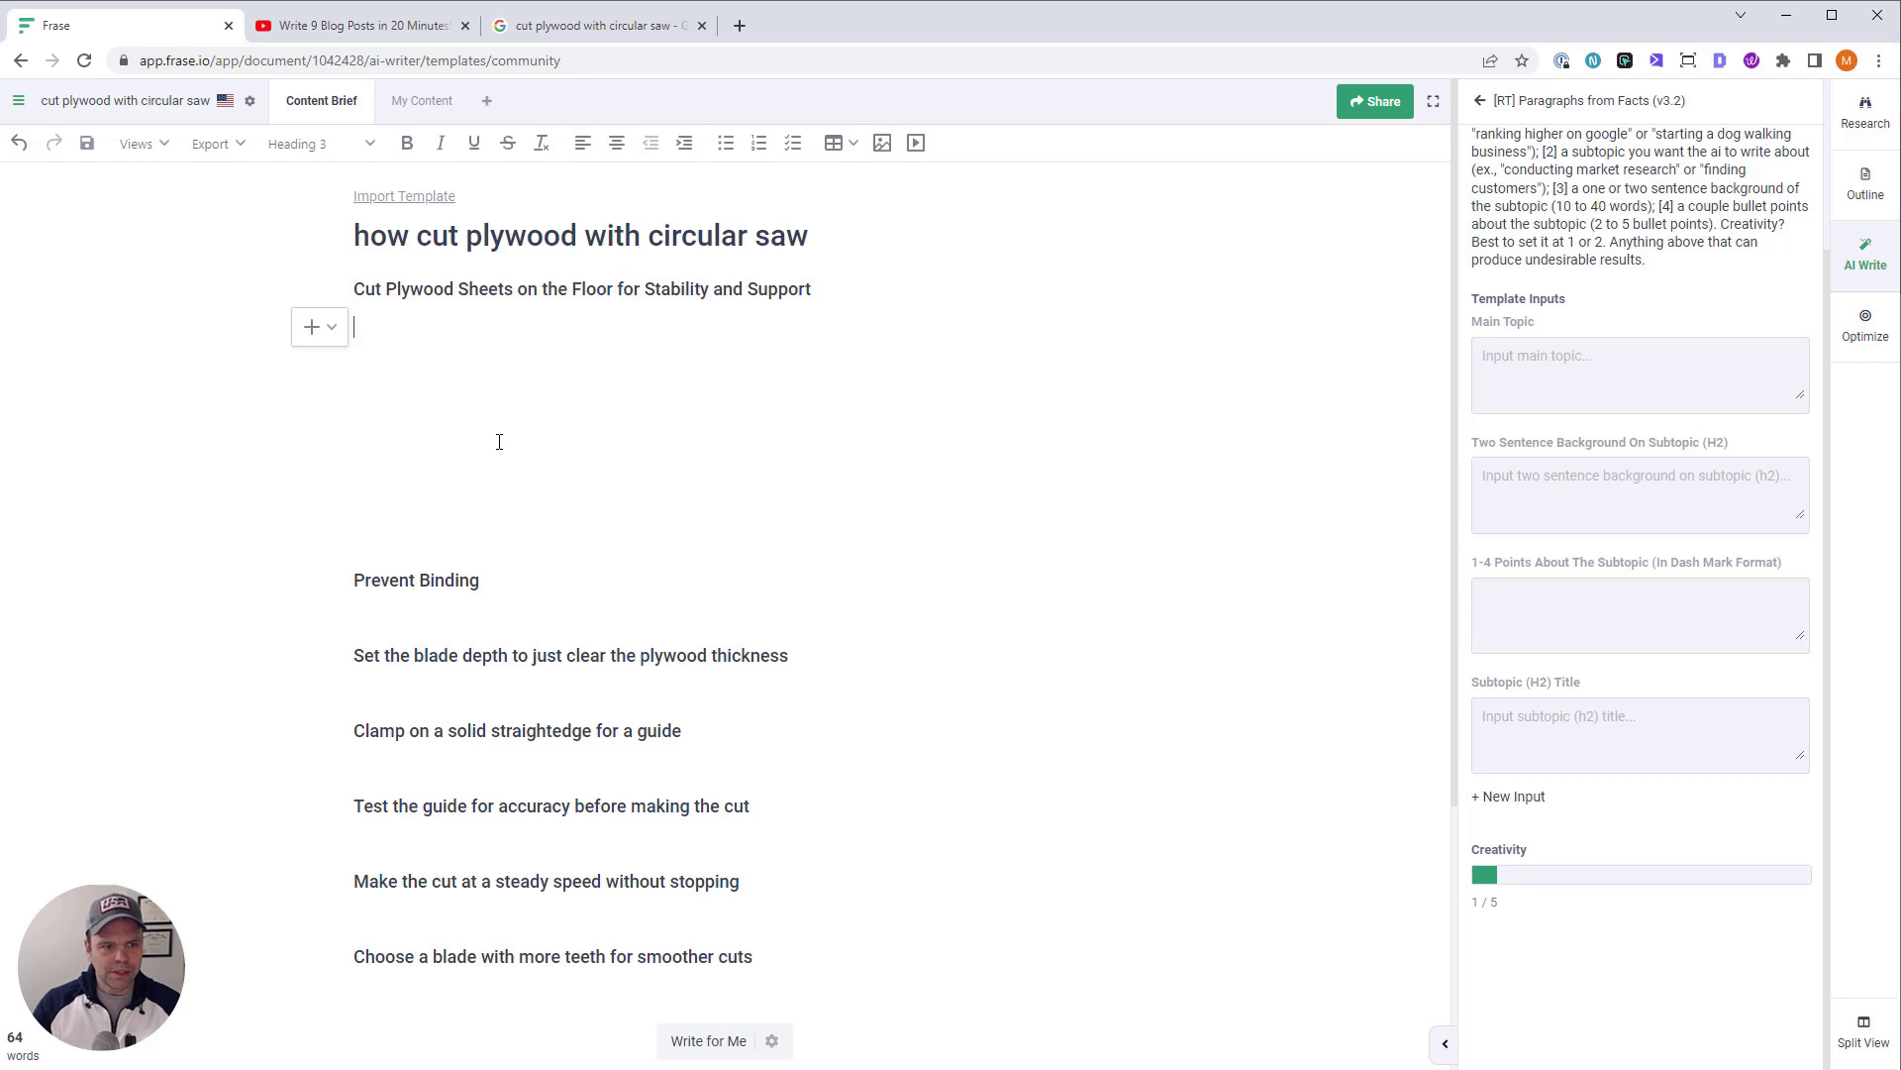
key("Up")
key("Return")
key("Return")
key("Return")
key("Up")
key("Up")
key("Up")
key("ctrl+v")
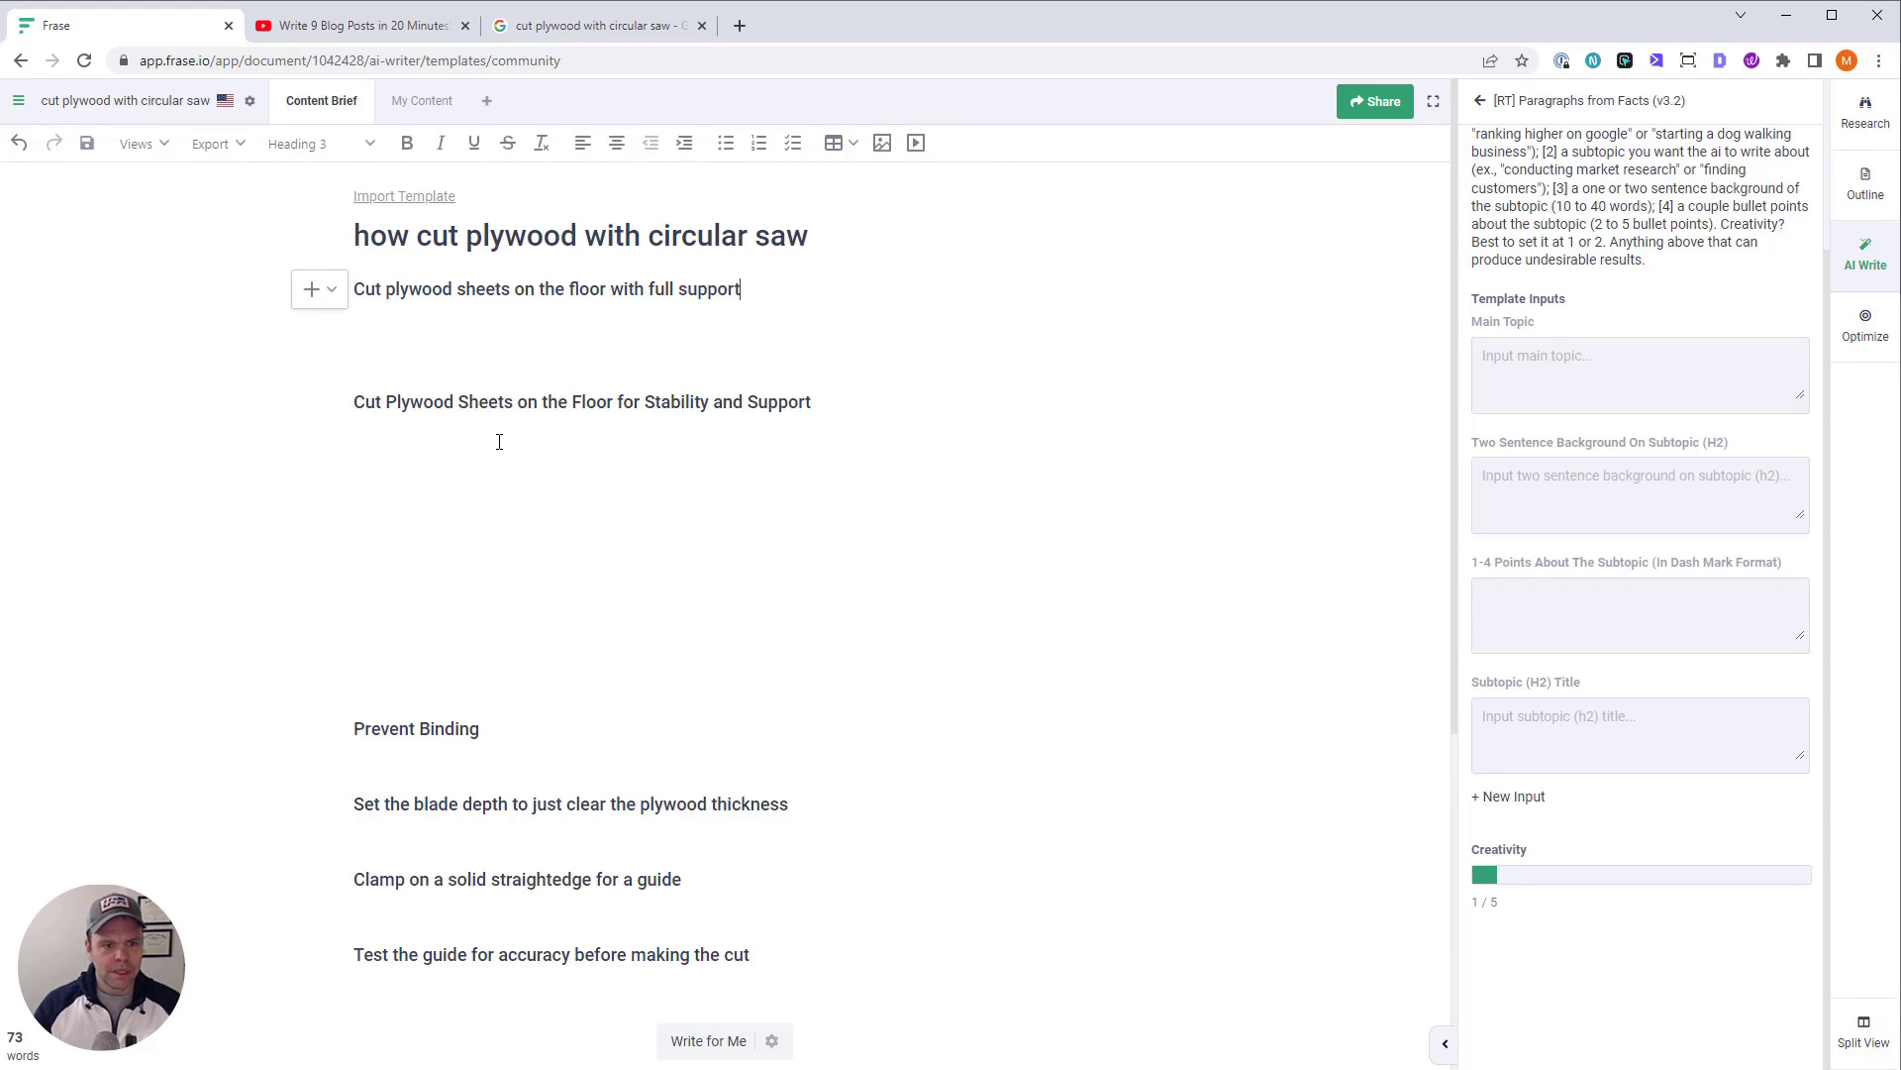
Check both subheadings' levels and add an empty paragraph beneath the full-support subheading
triple_click(586, 290)
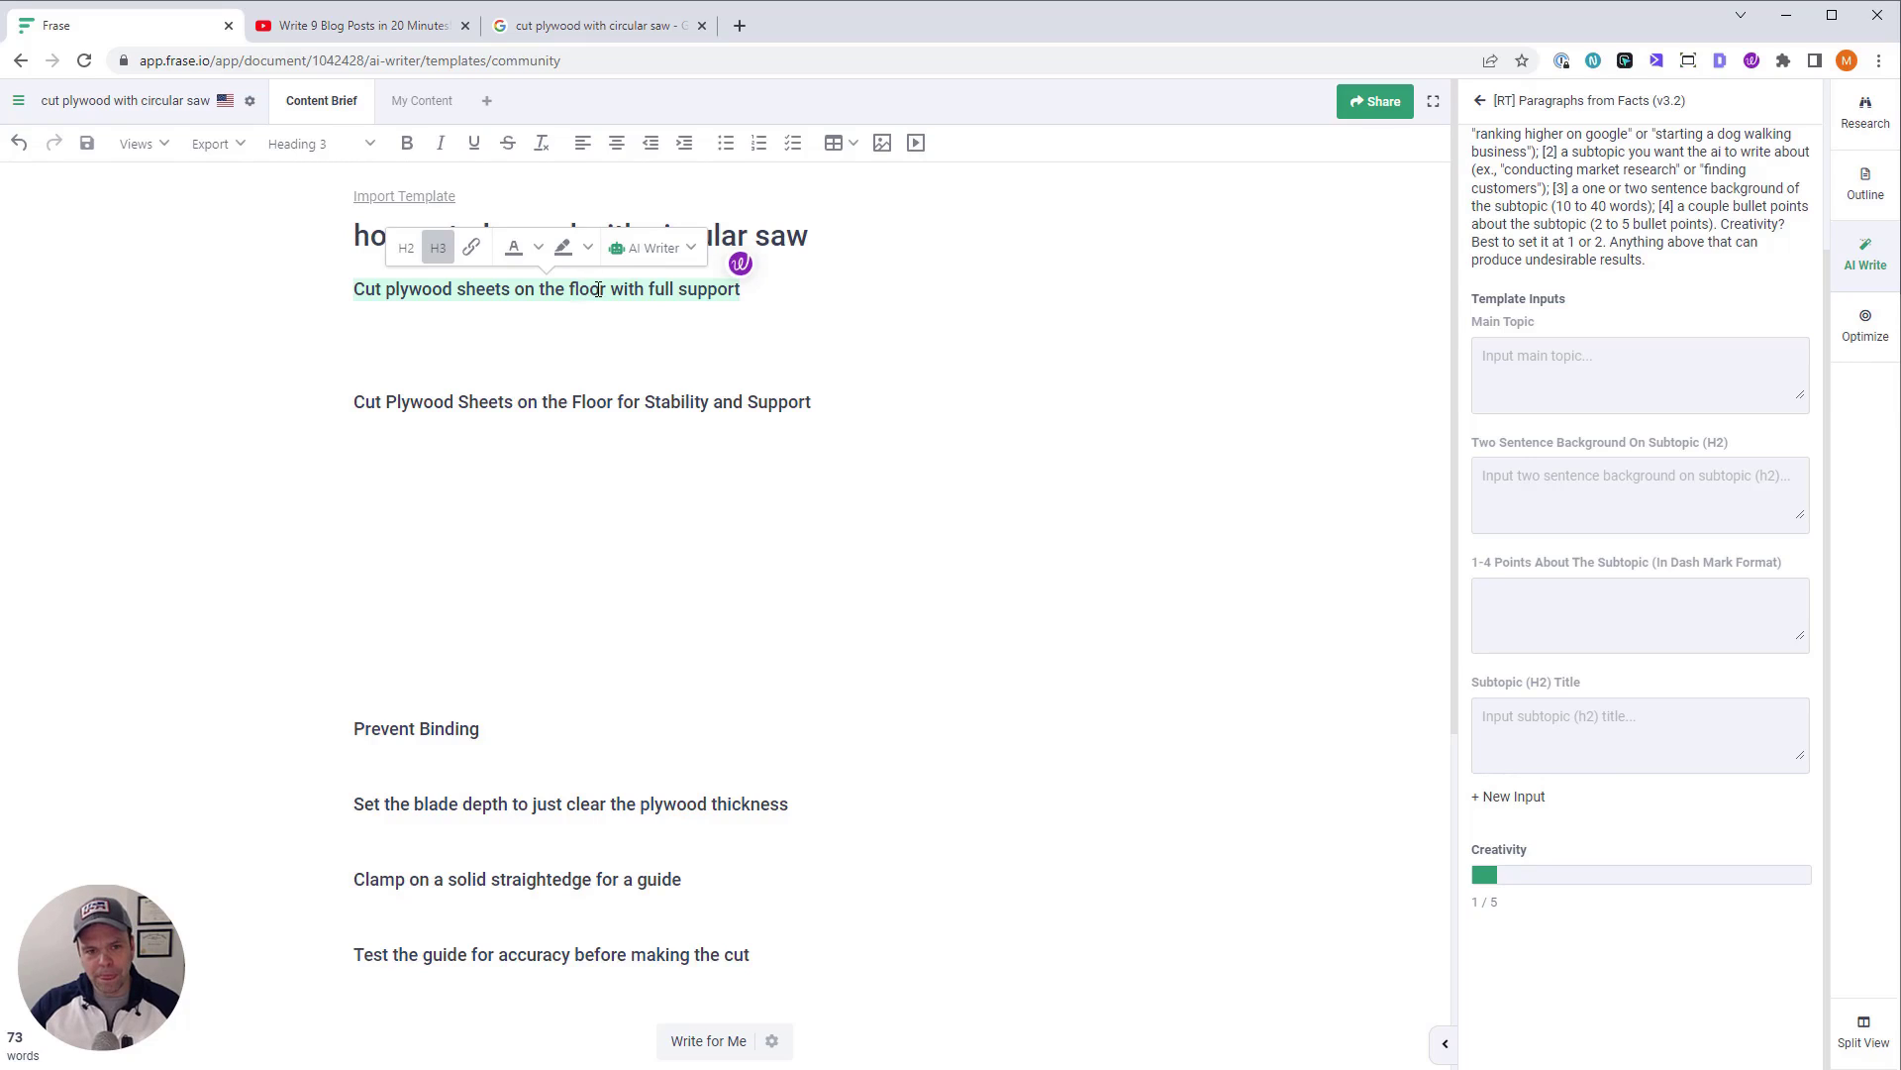
triple_click(495, 402)
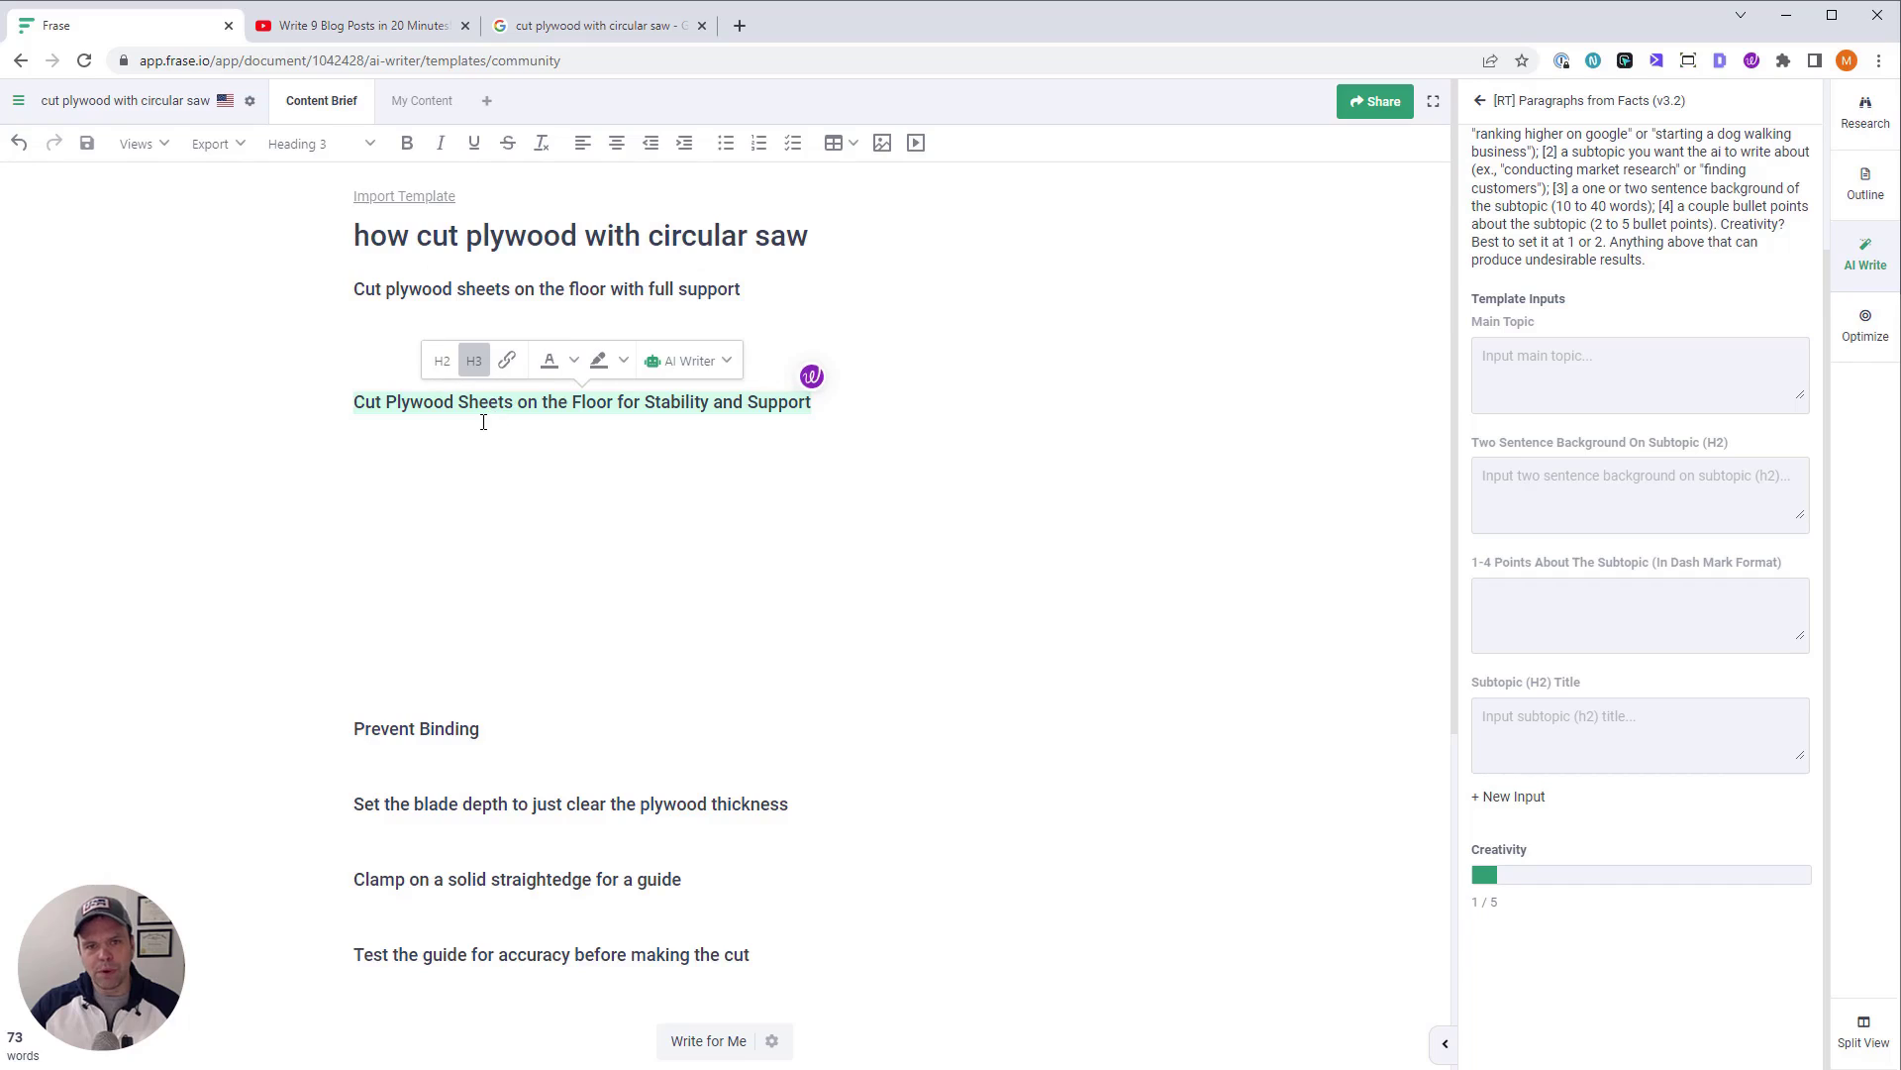
left_click(785, 297)
key("Return")
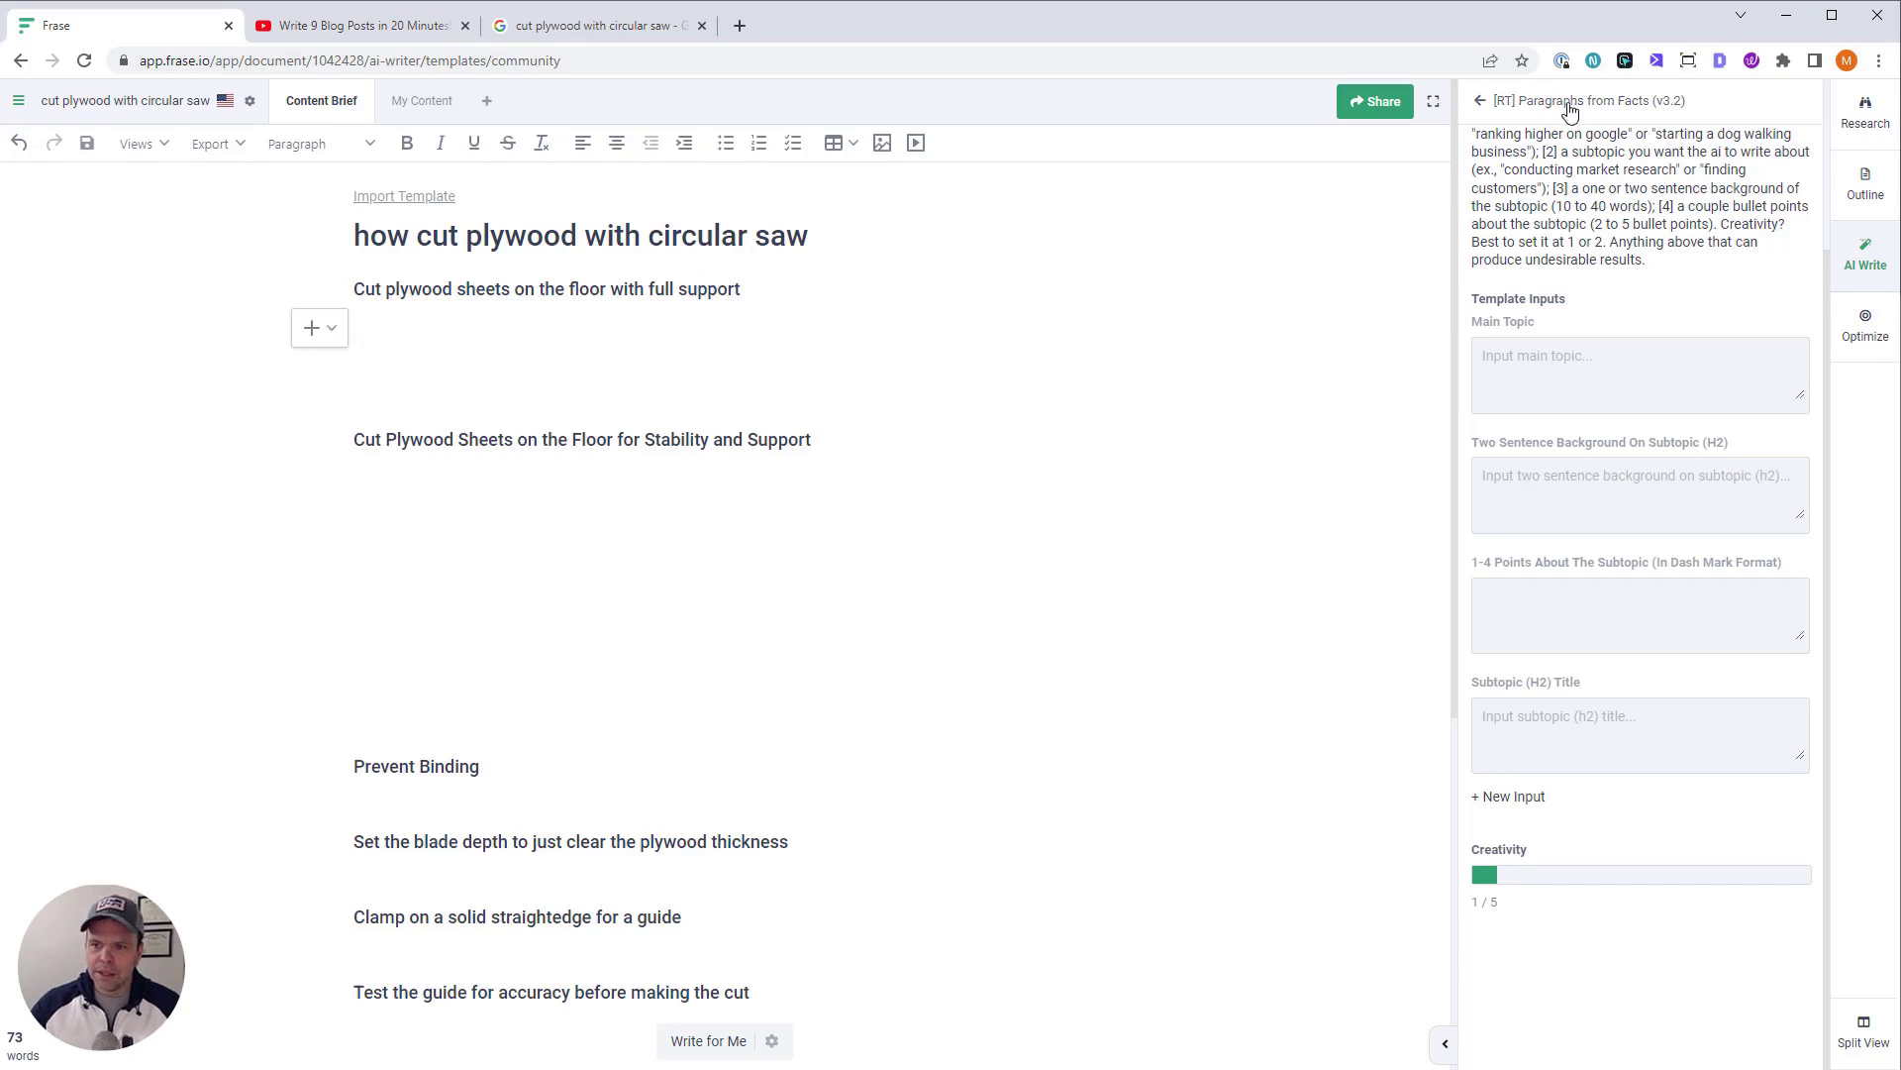
left_click(1480, 101)
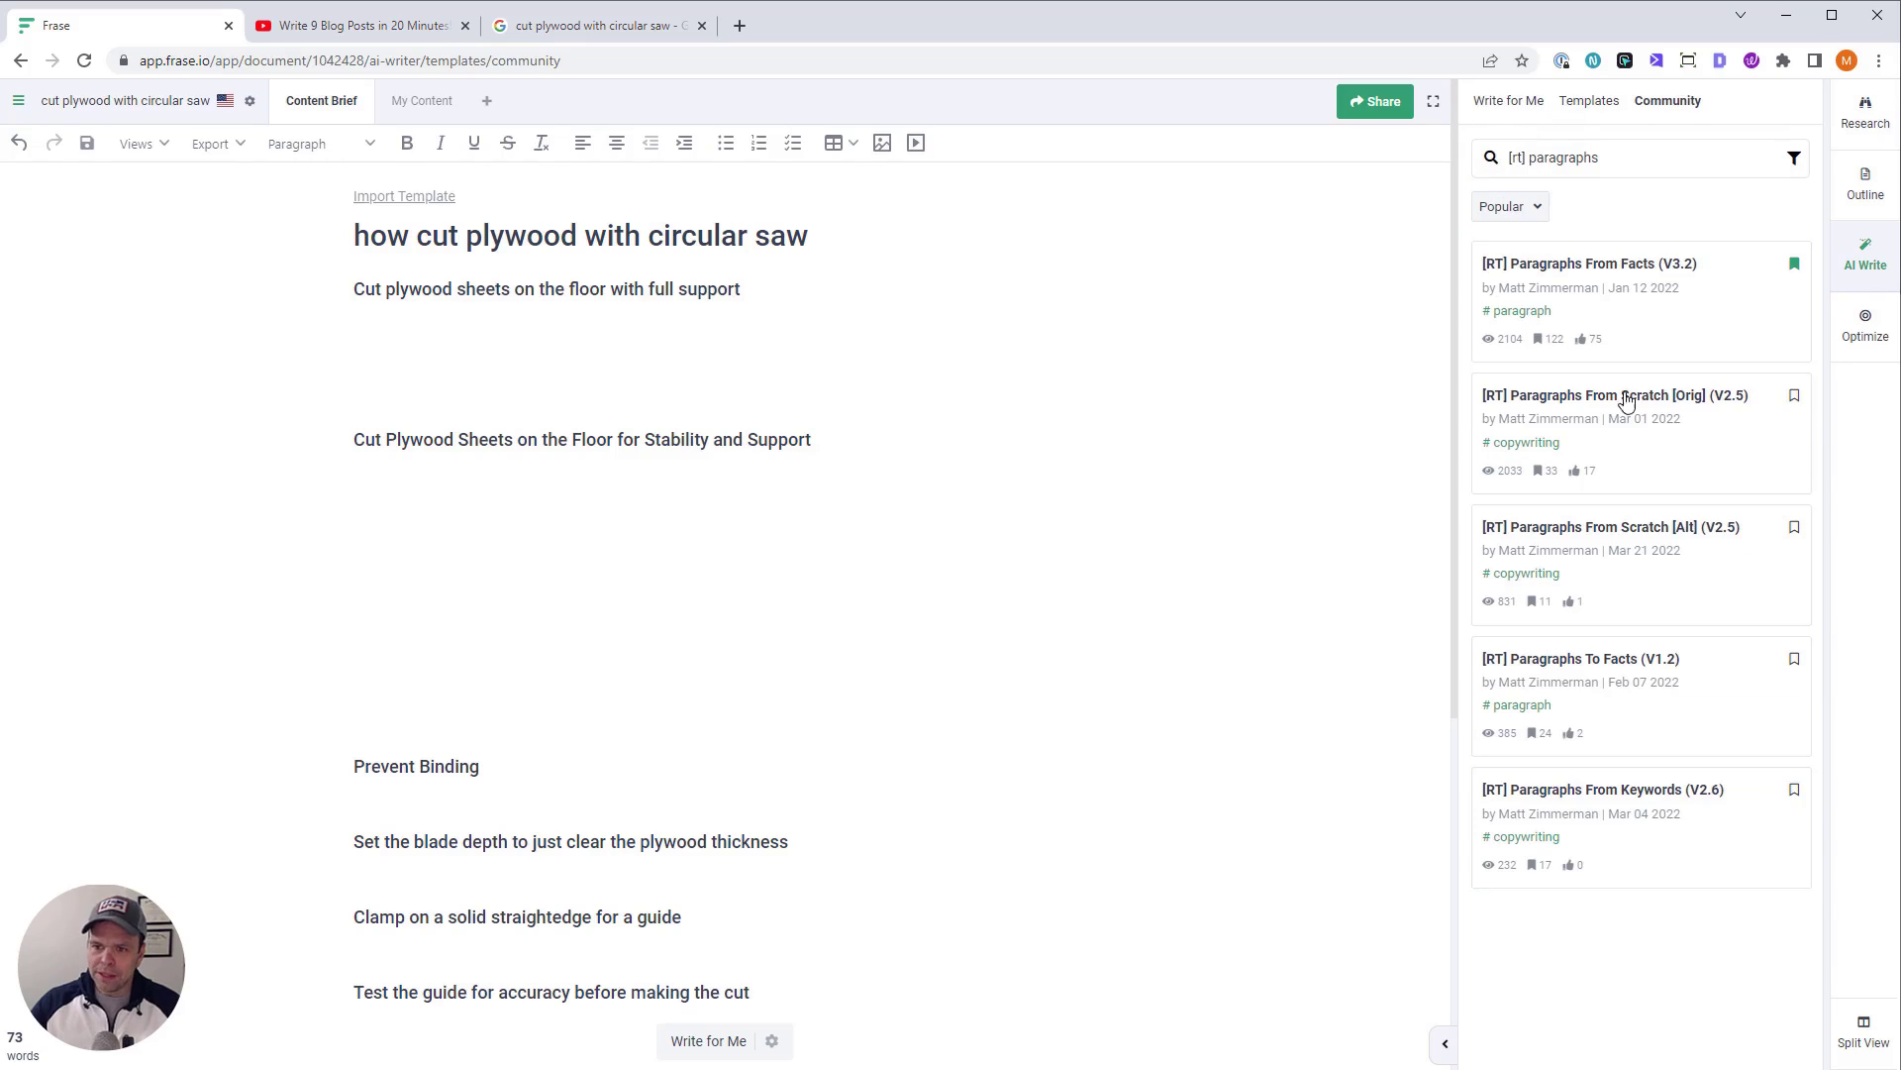
Open [RT] Paragraphs from Scratch [alt] and paste the article title as Higher Level Concept
left_click(1668, 530)
triple_click(623, 252)
key("ctrl+c")
left_click(1632, 738)
key("ctrl+v")
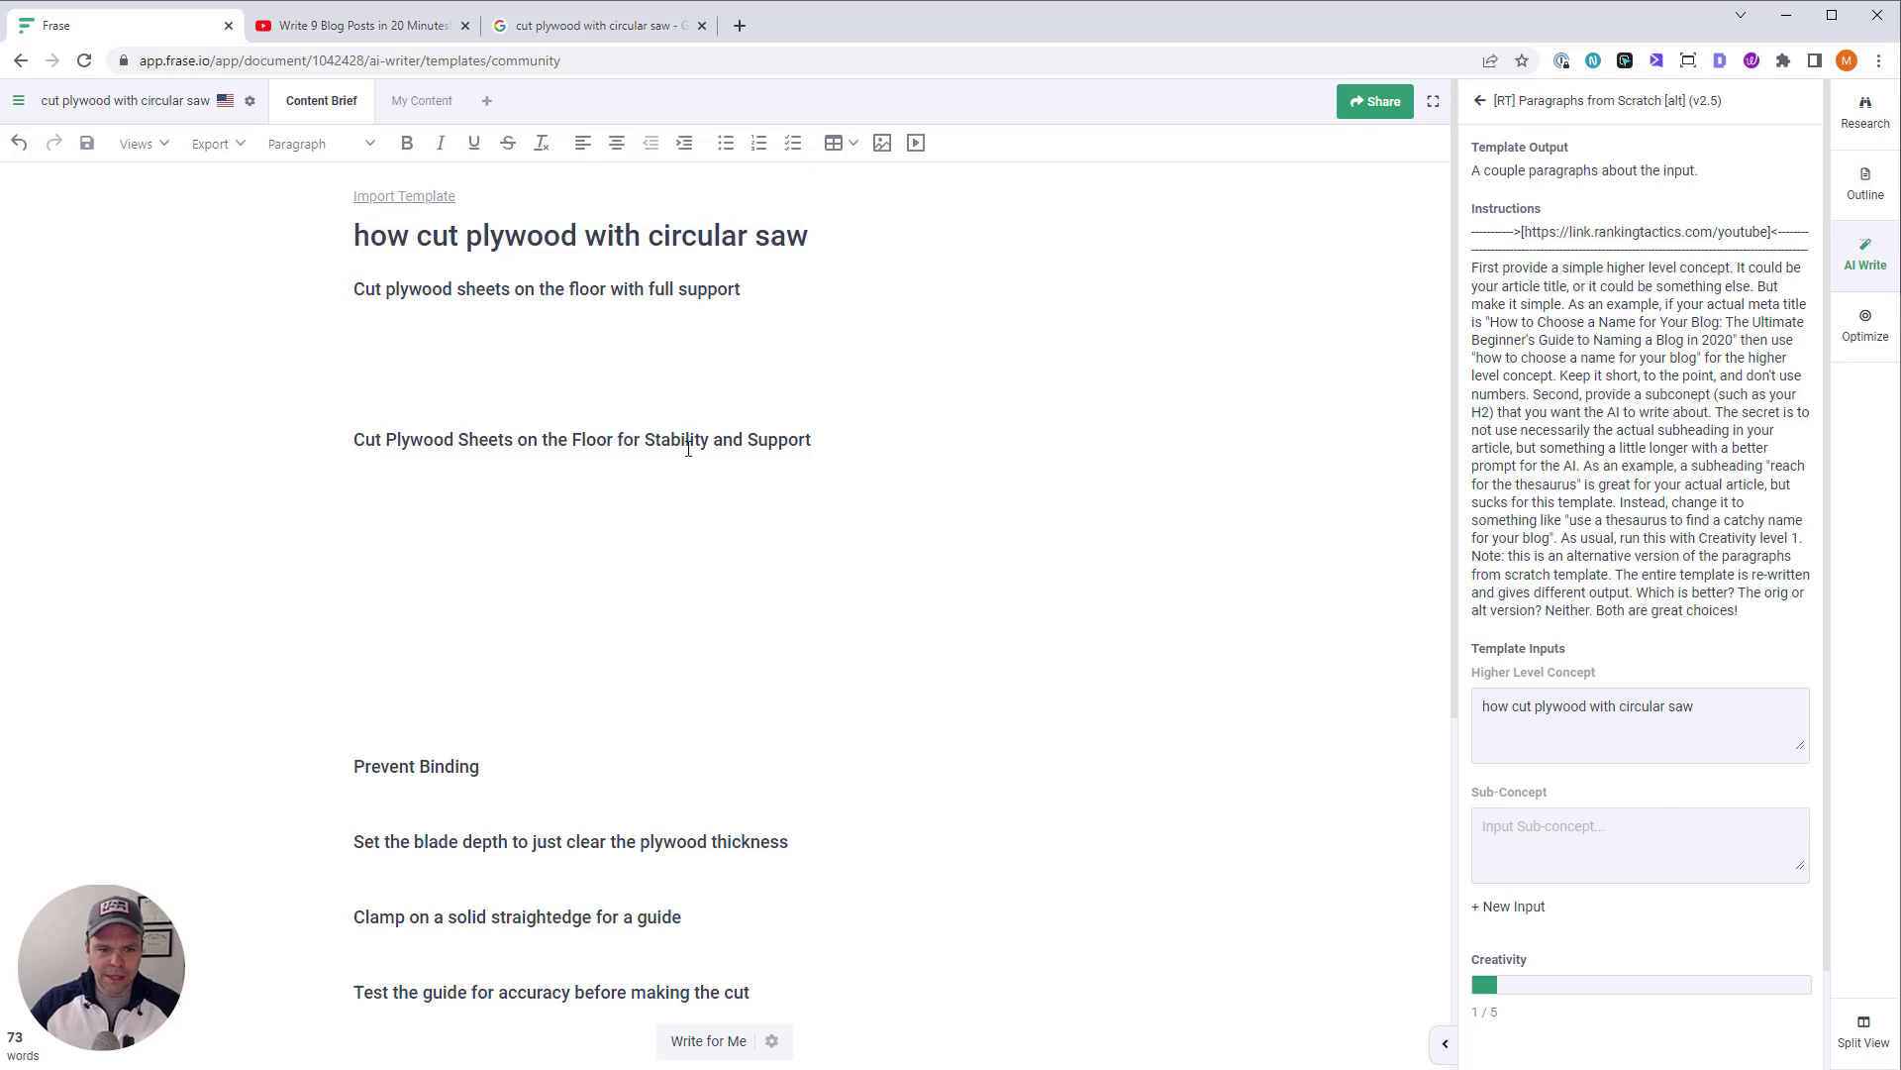
Paste the full-support subheading as Sub-Concept and run the template
left_click(688, 448)
triple_click(634, 288)
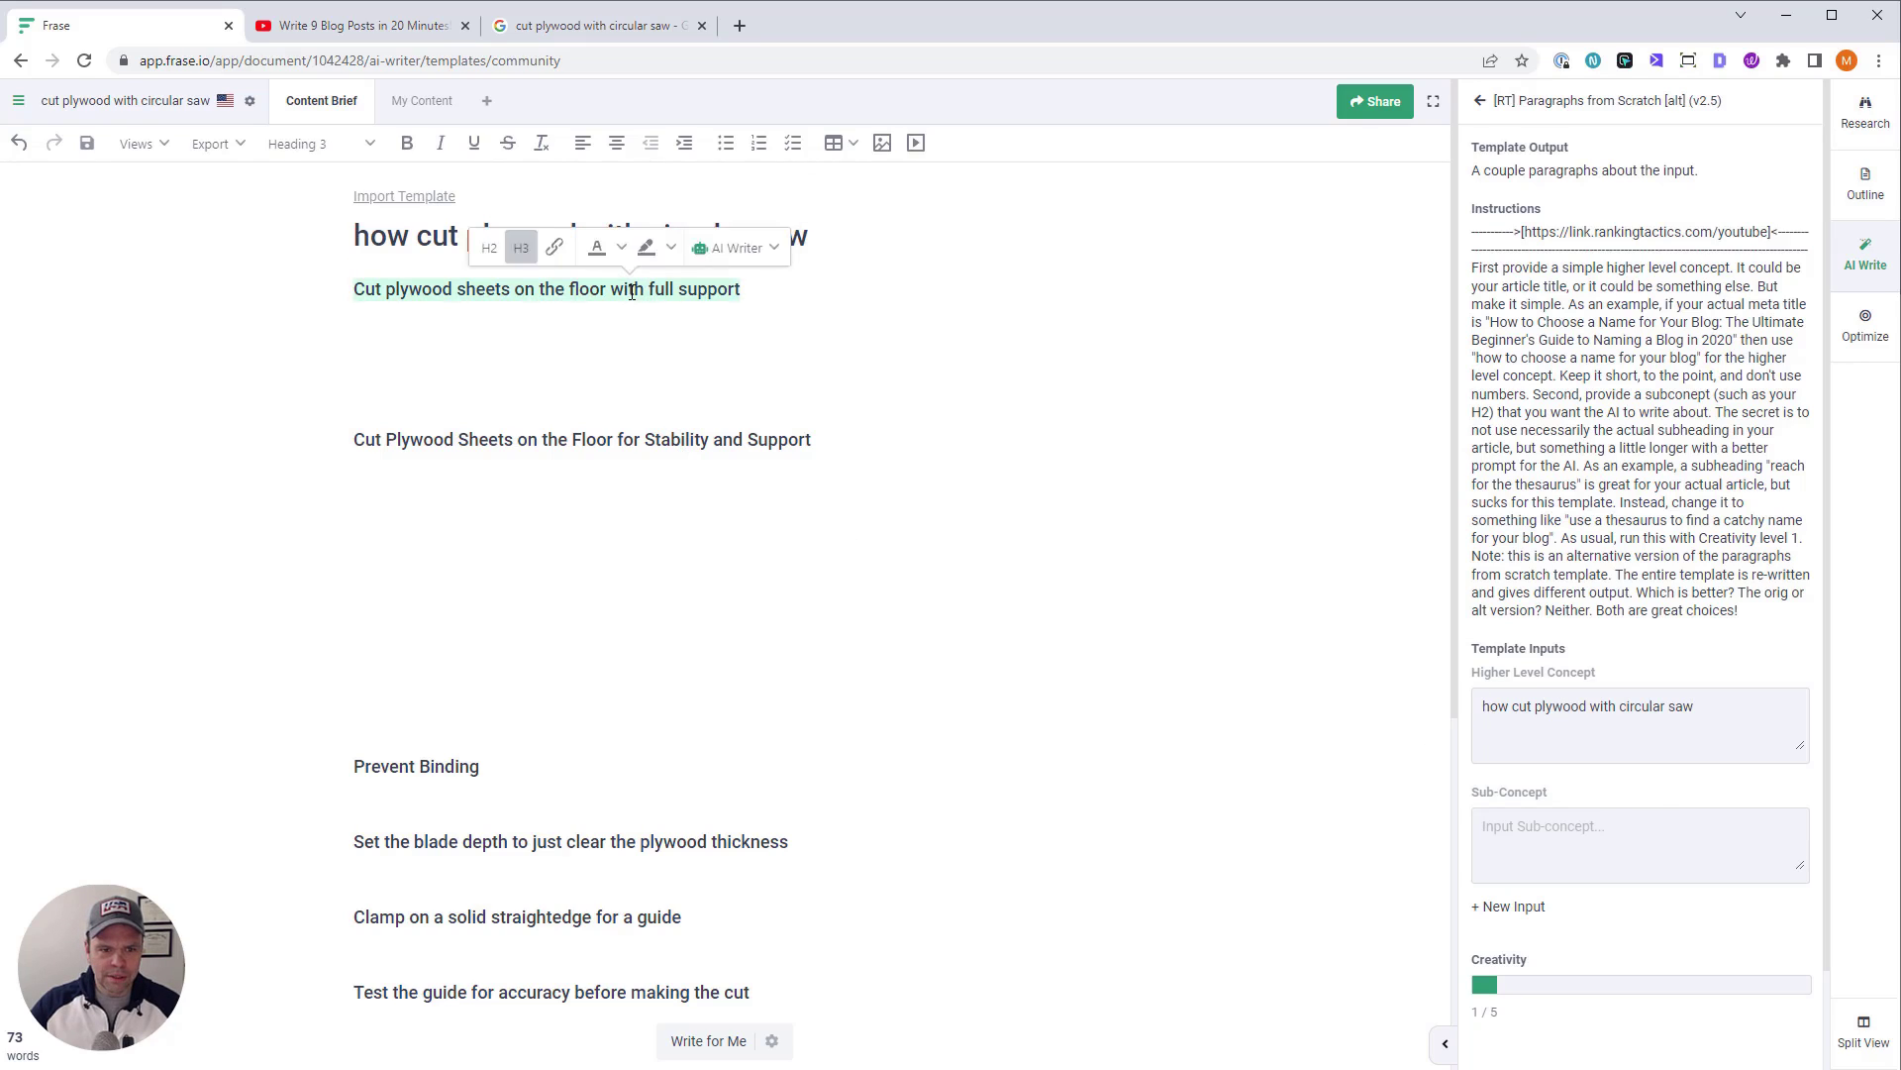
key("ctrl+c")
left_click(1522, 824)
key("ctrl+v")
left_click(1643, 998)
left_click(526, 365)
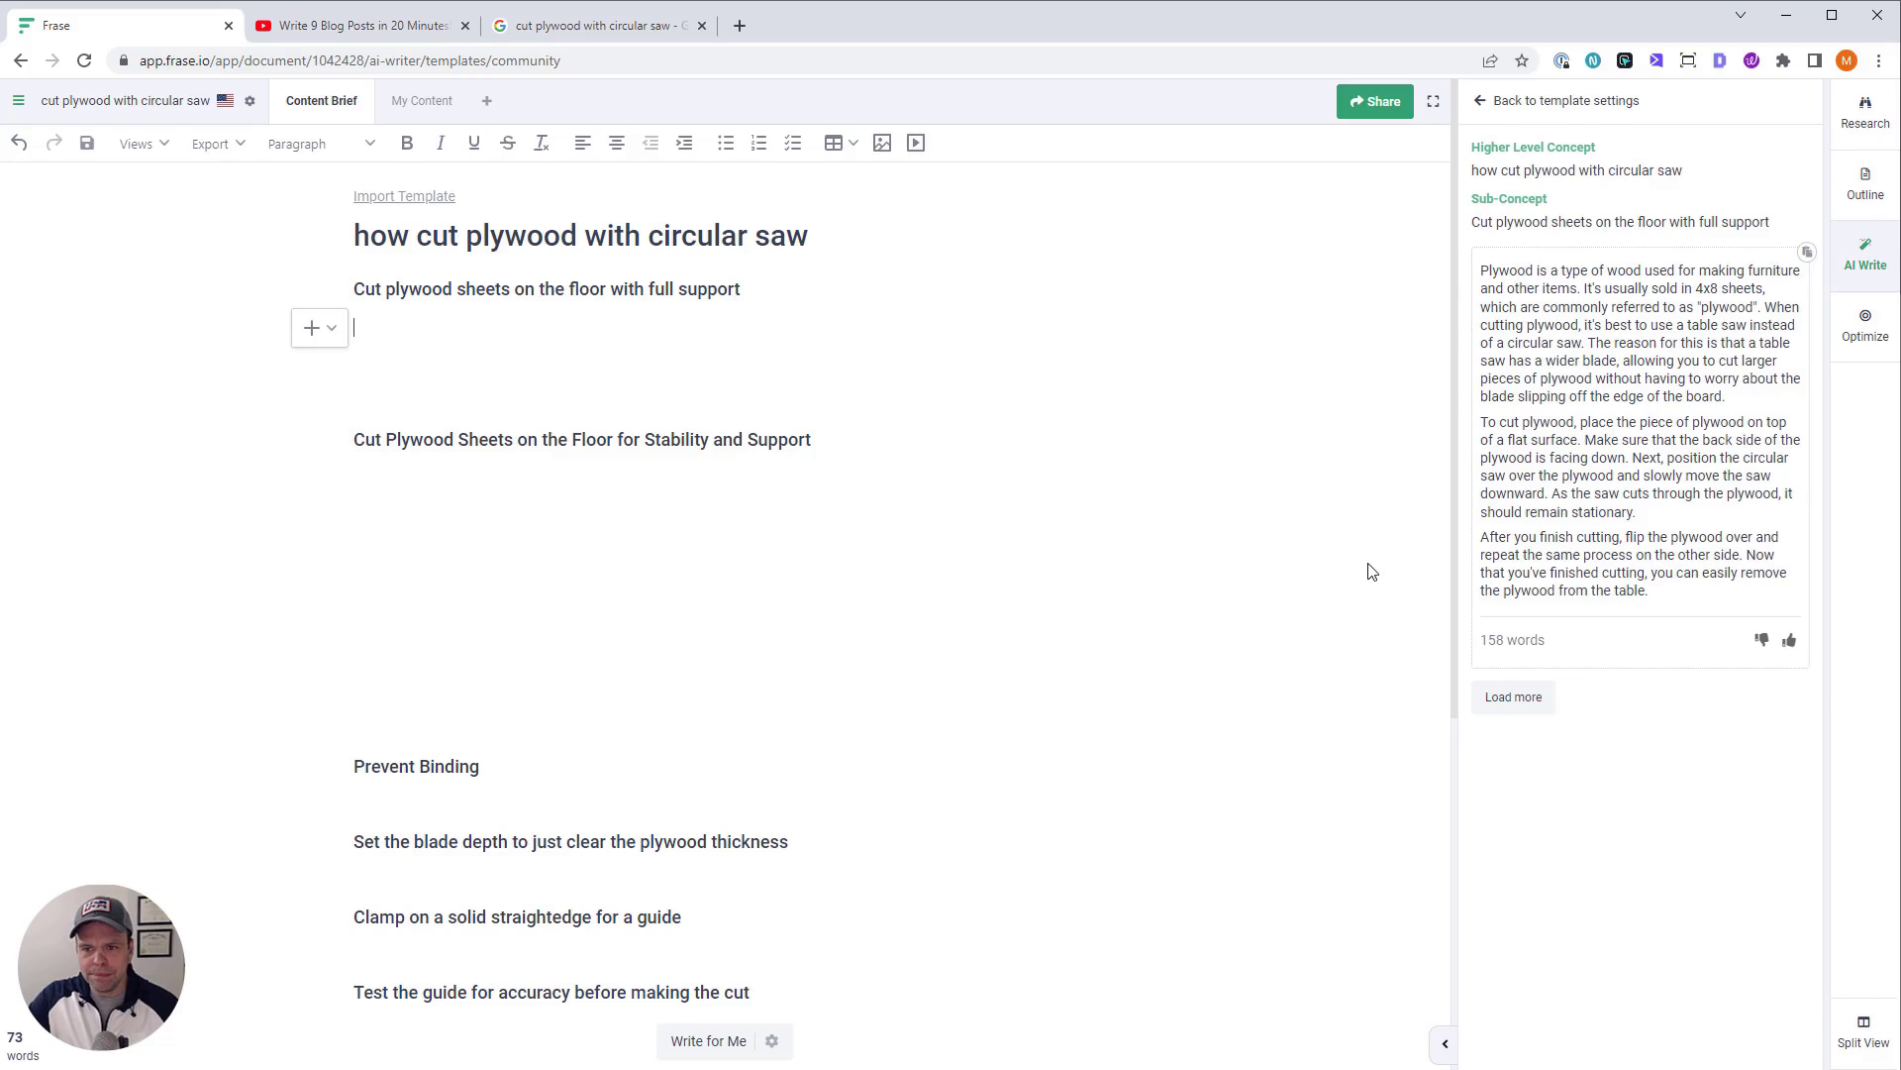
Insert the 158-word result under the full-support subheading and generate a 129-word alternative
left_click(1644, 480)
scroll(880, 524, "up", 3)
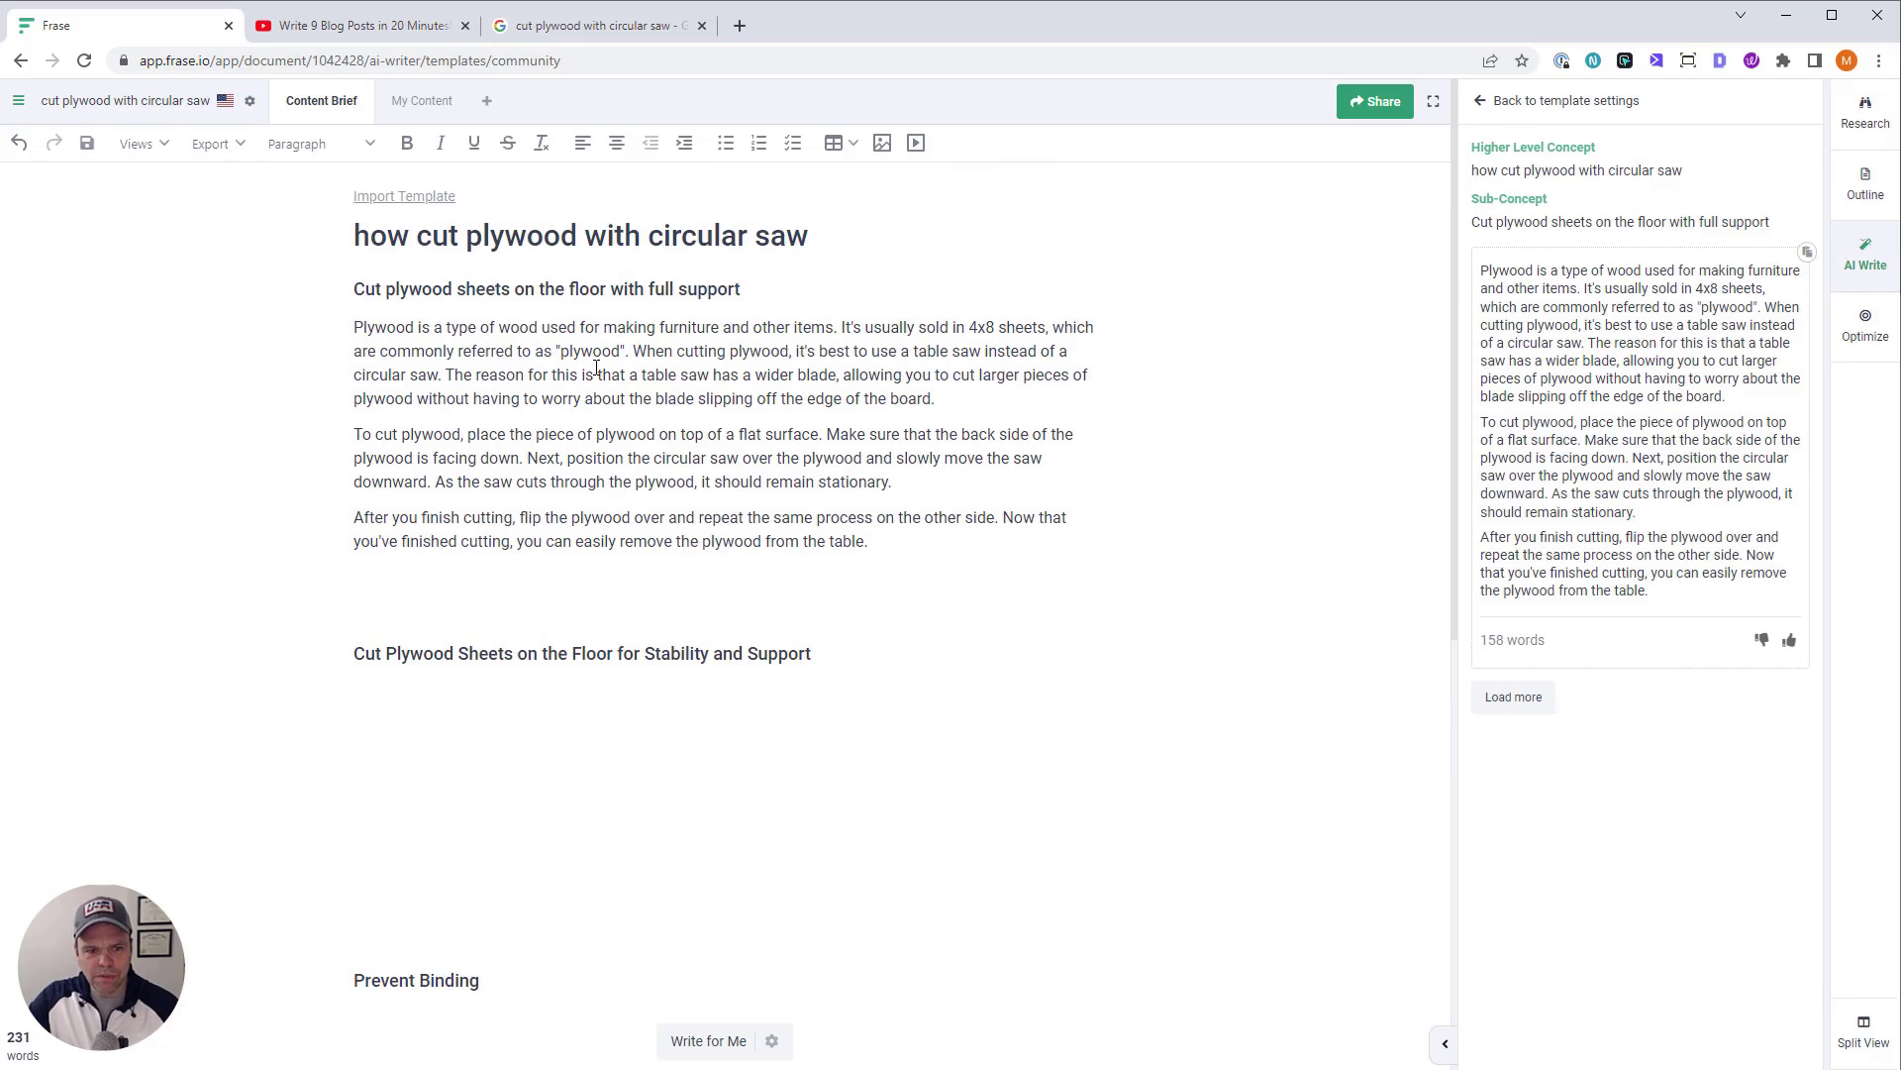
left_click(1513, 696)
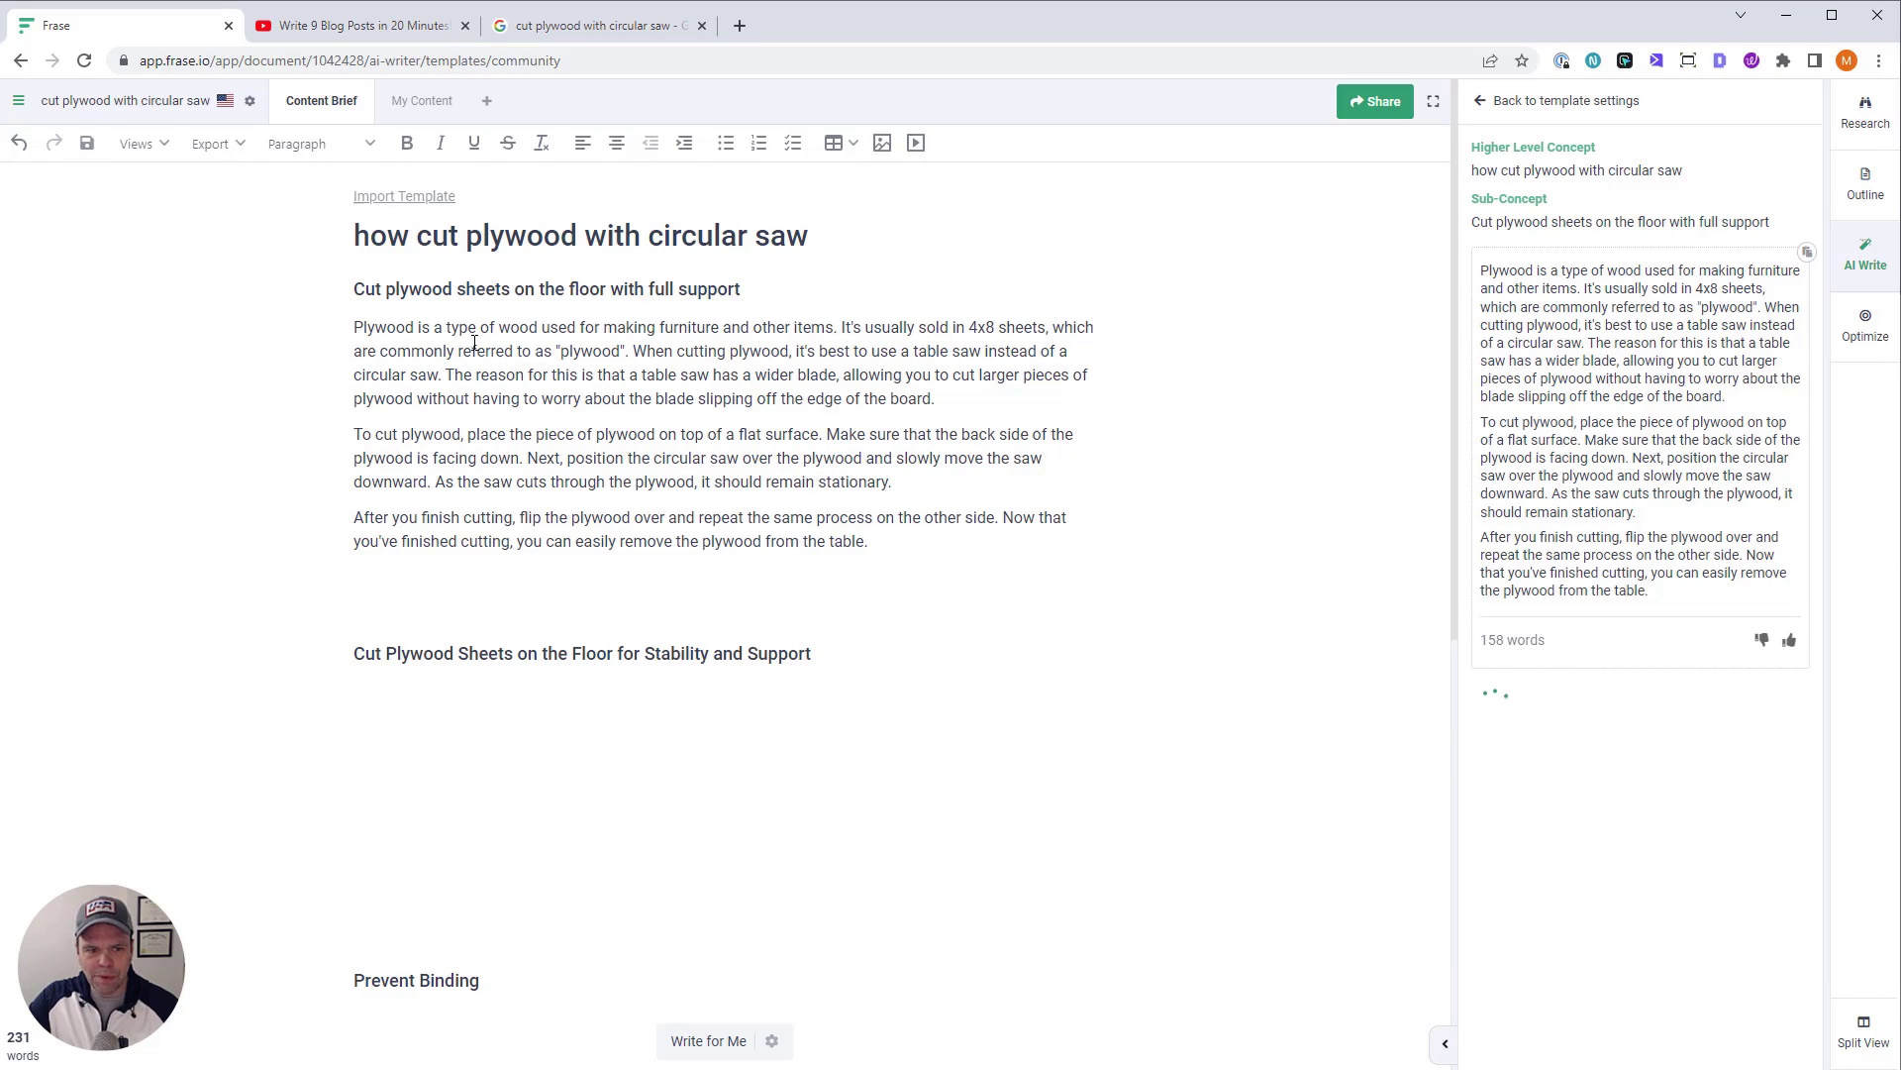
left_click_drag(500, 337, 841, 491)
left_click(923, 545)
left_click_drag(837, 353, 1075, 401)
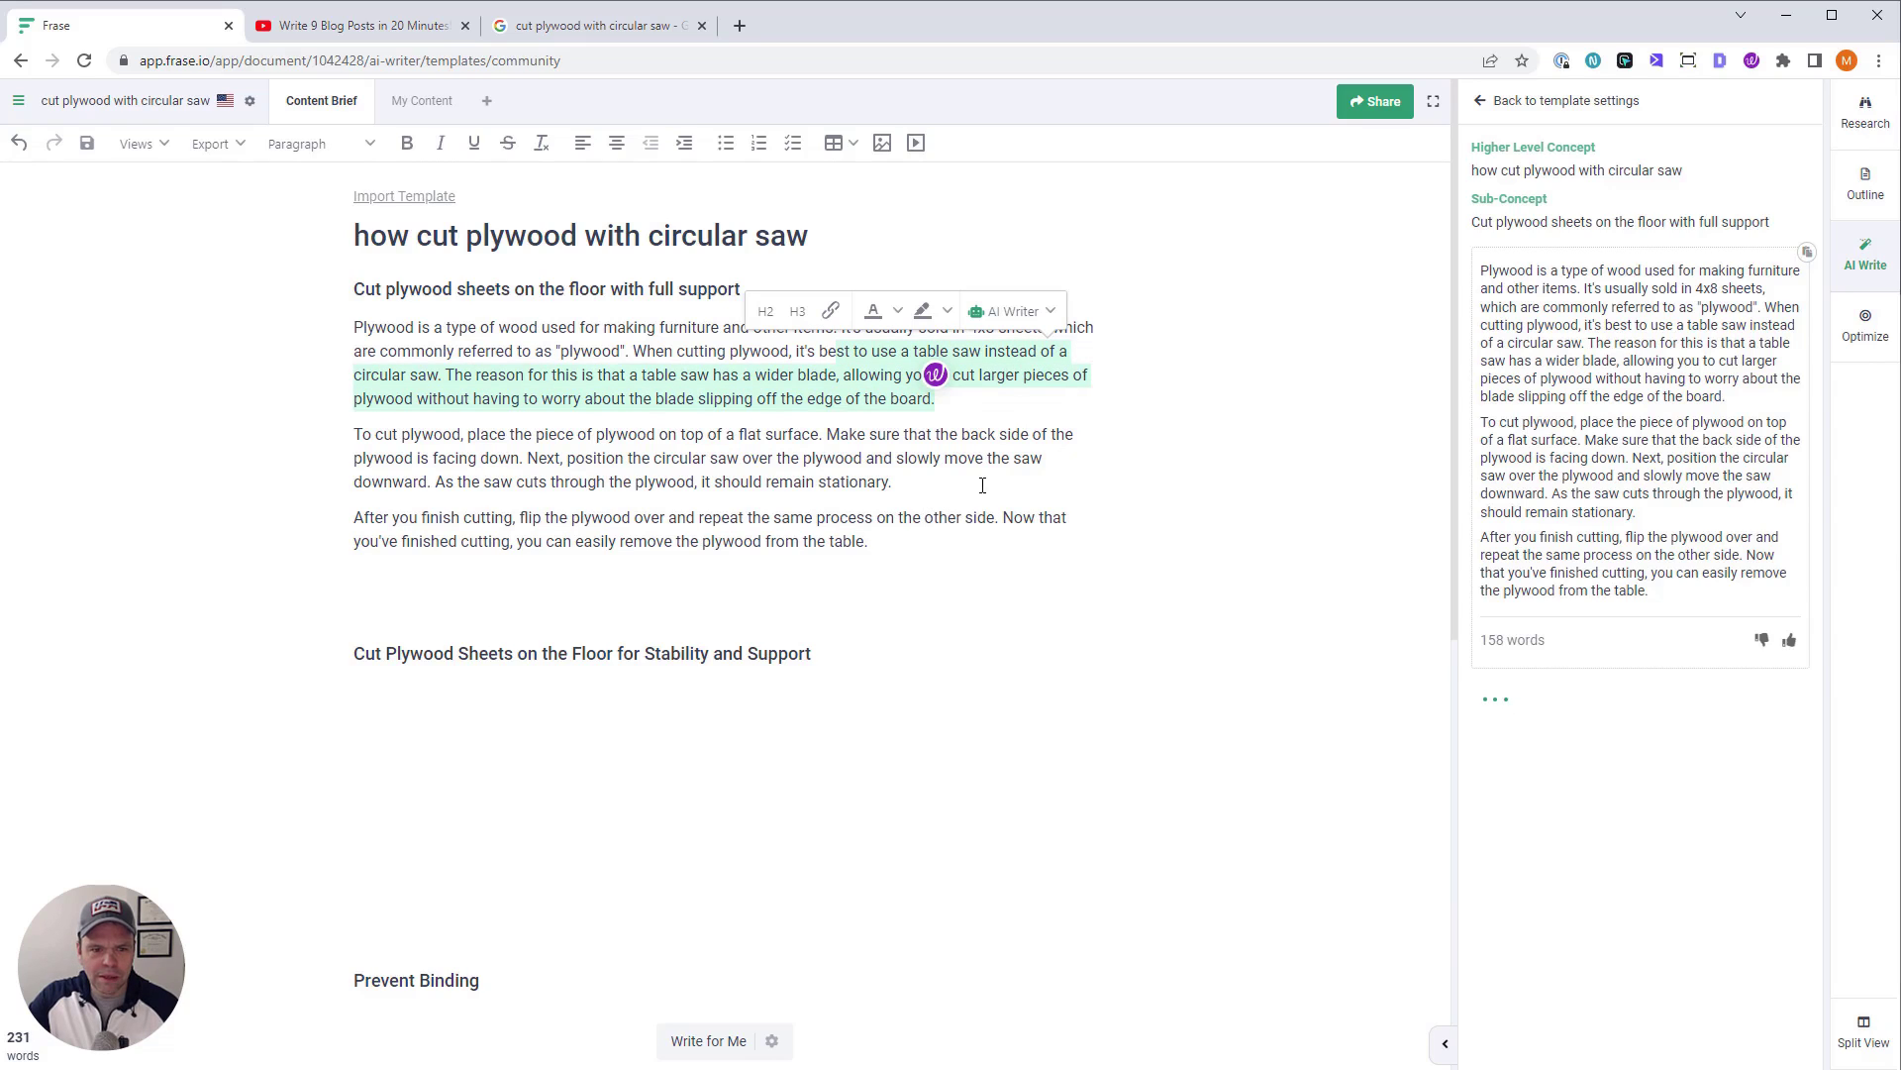
left_click(937, 561)
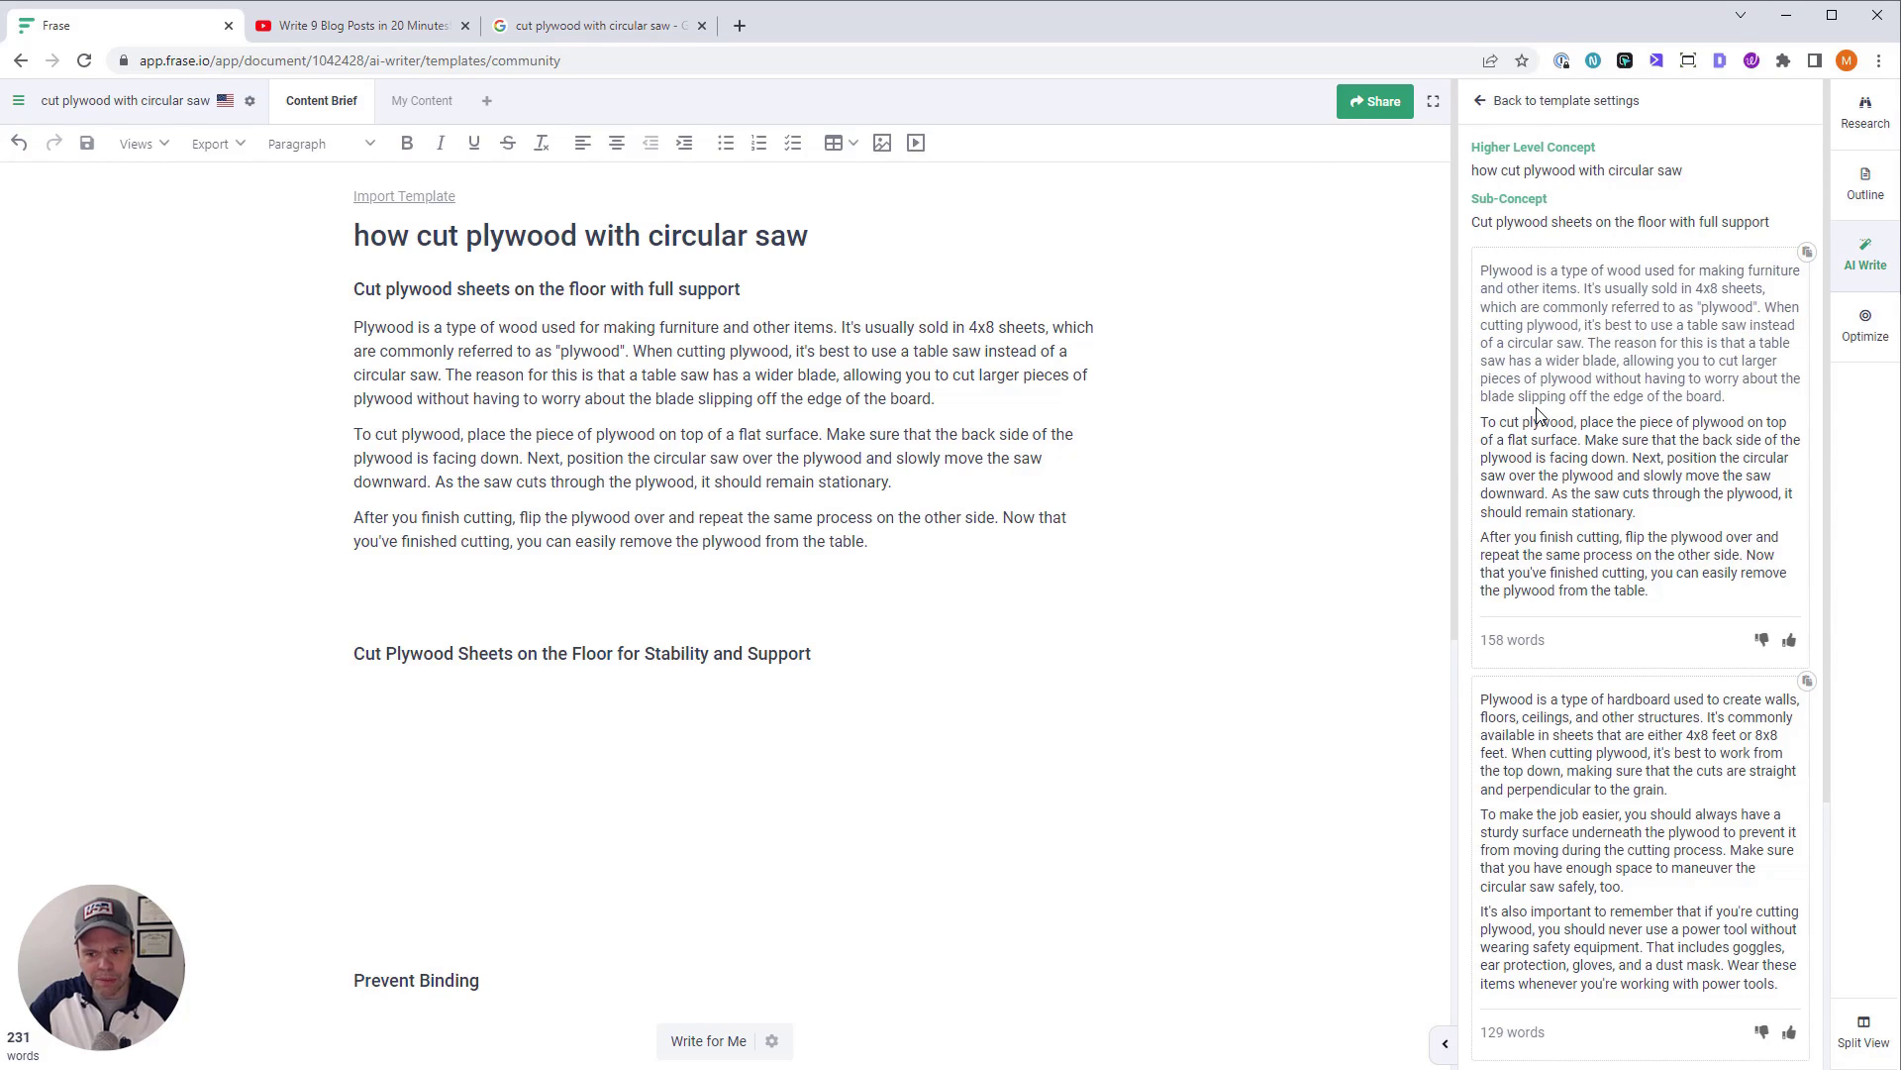
Retitle the article 'how cut plywood using a circular saw (without a table saw)' and use it as Higher Level Concept
left_click(1480, 101)
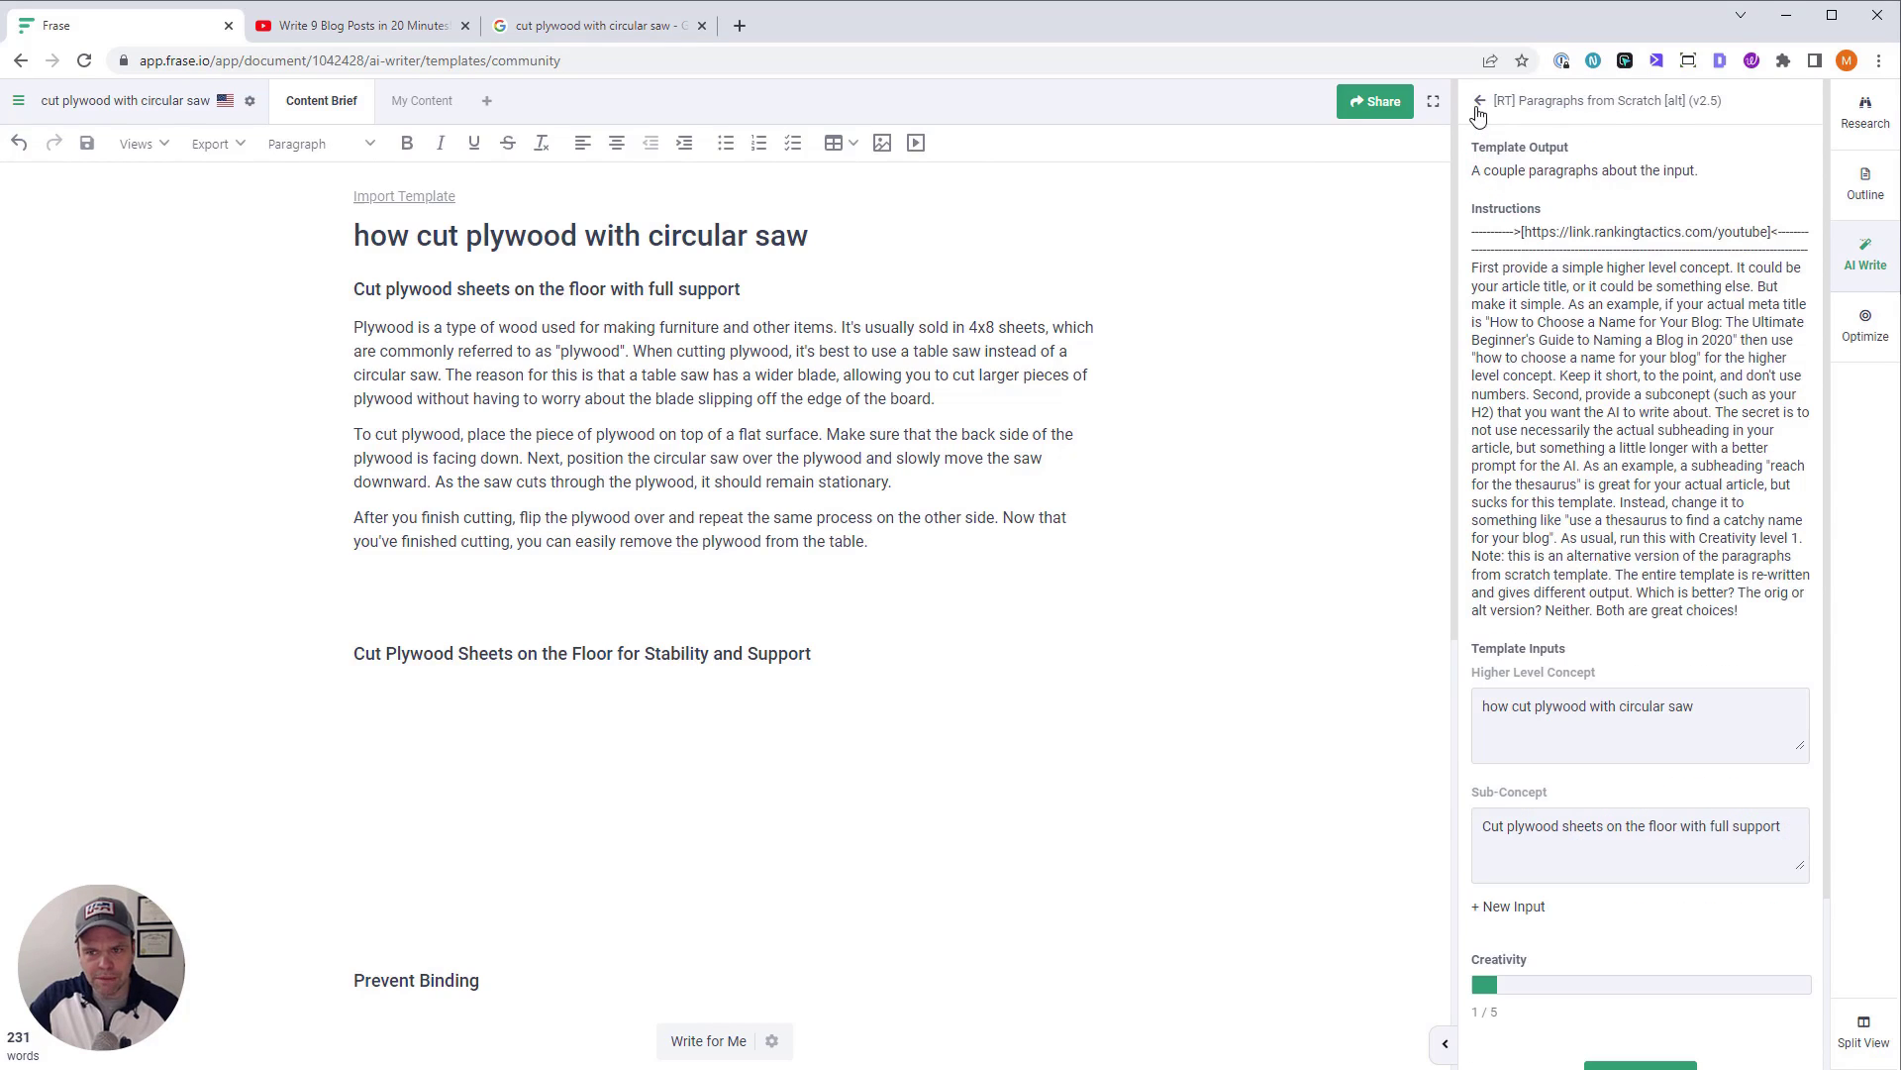
key("ctrl+v")
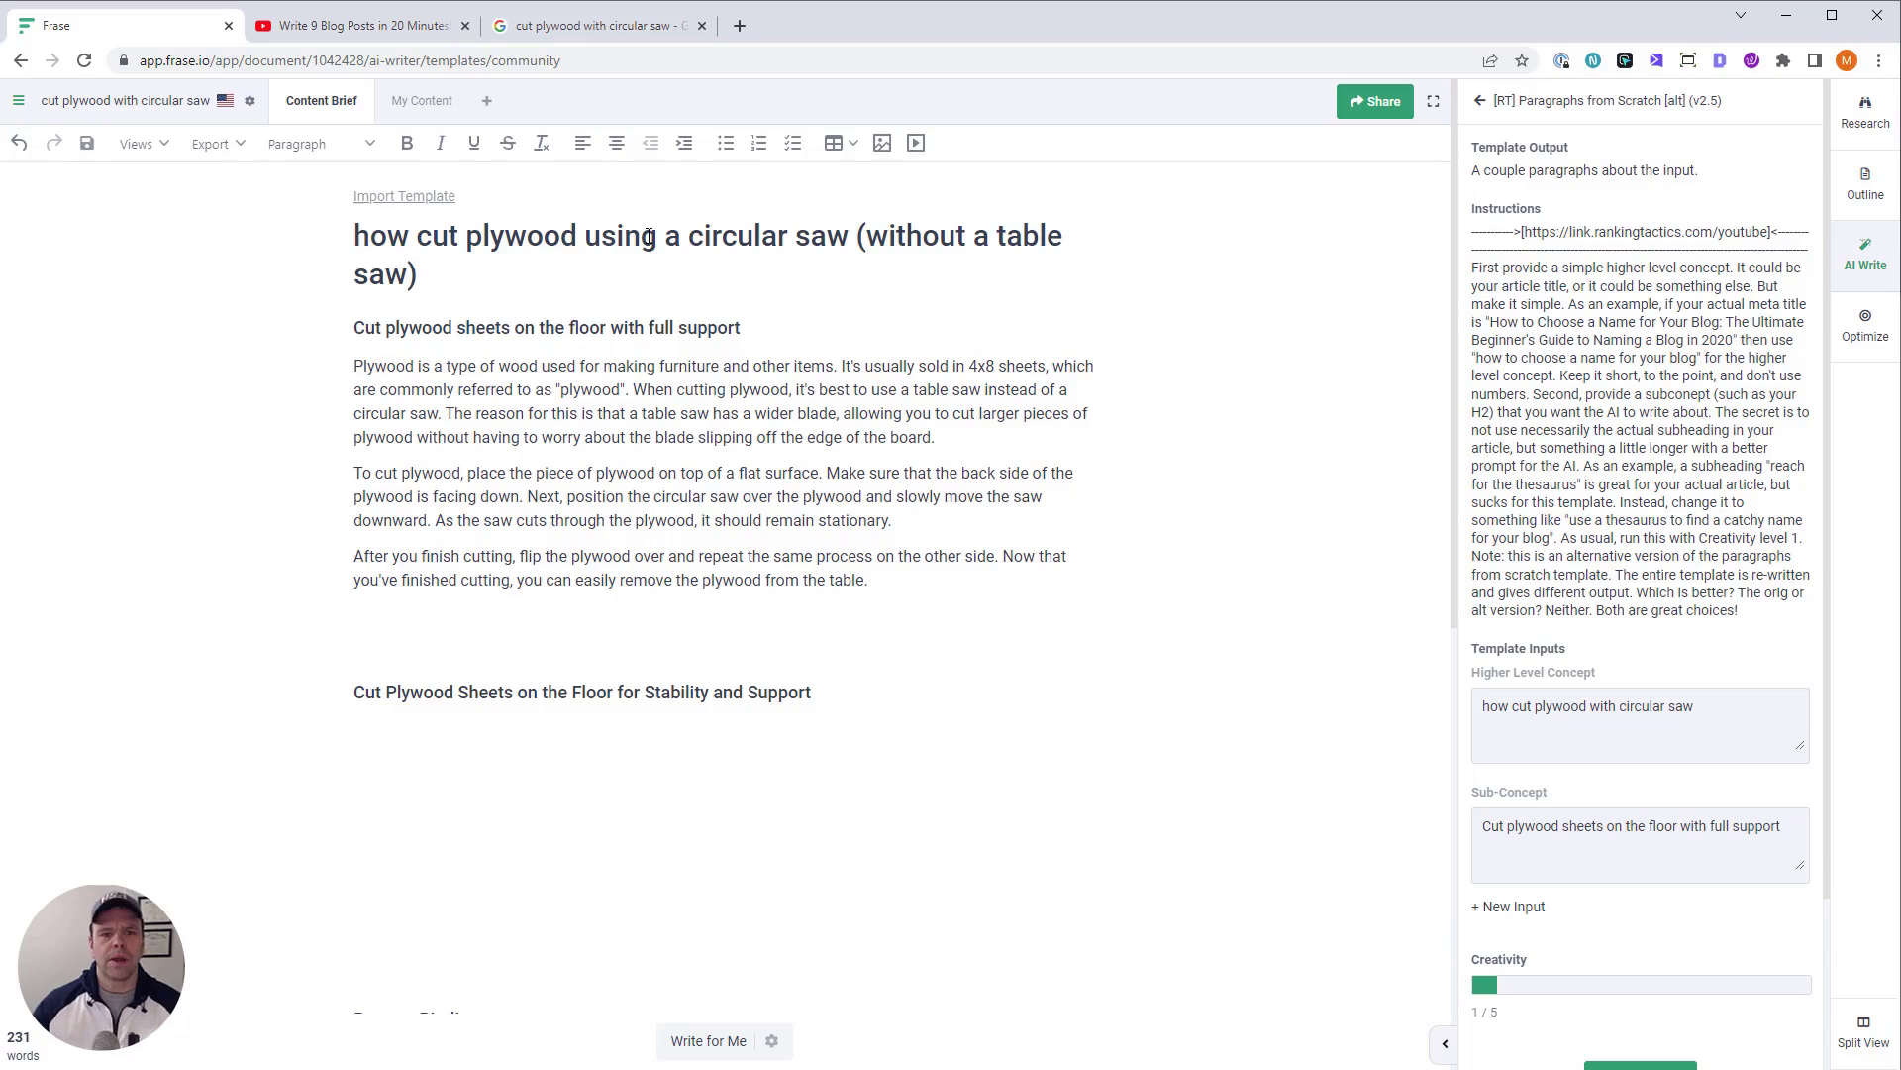
left_click_drag(419, 274, 330, 248)
left_click(1656, 754)
key("ctrl+a")
key("ctrl+v")
Rerun the template and swap in the new 173-word passage under the subheading
scroll(1634, 842, "down", 2)
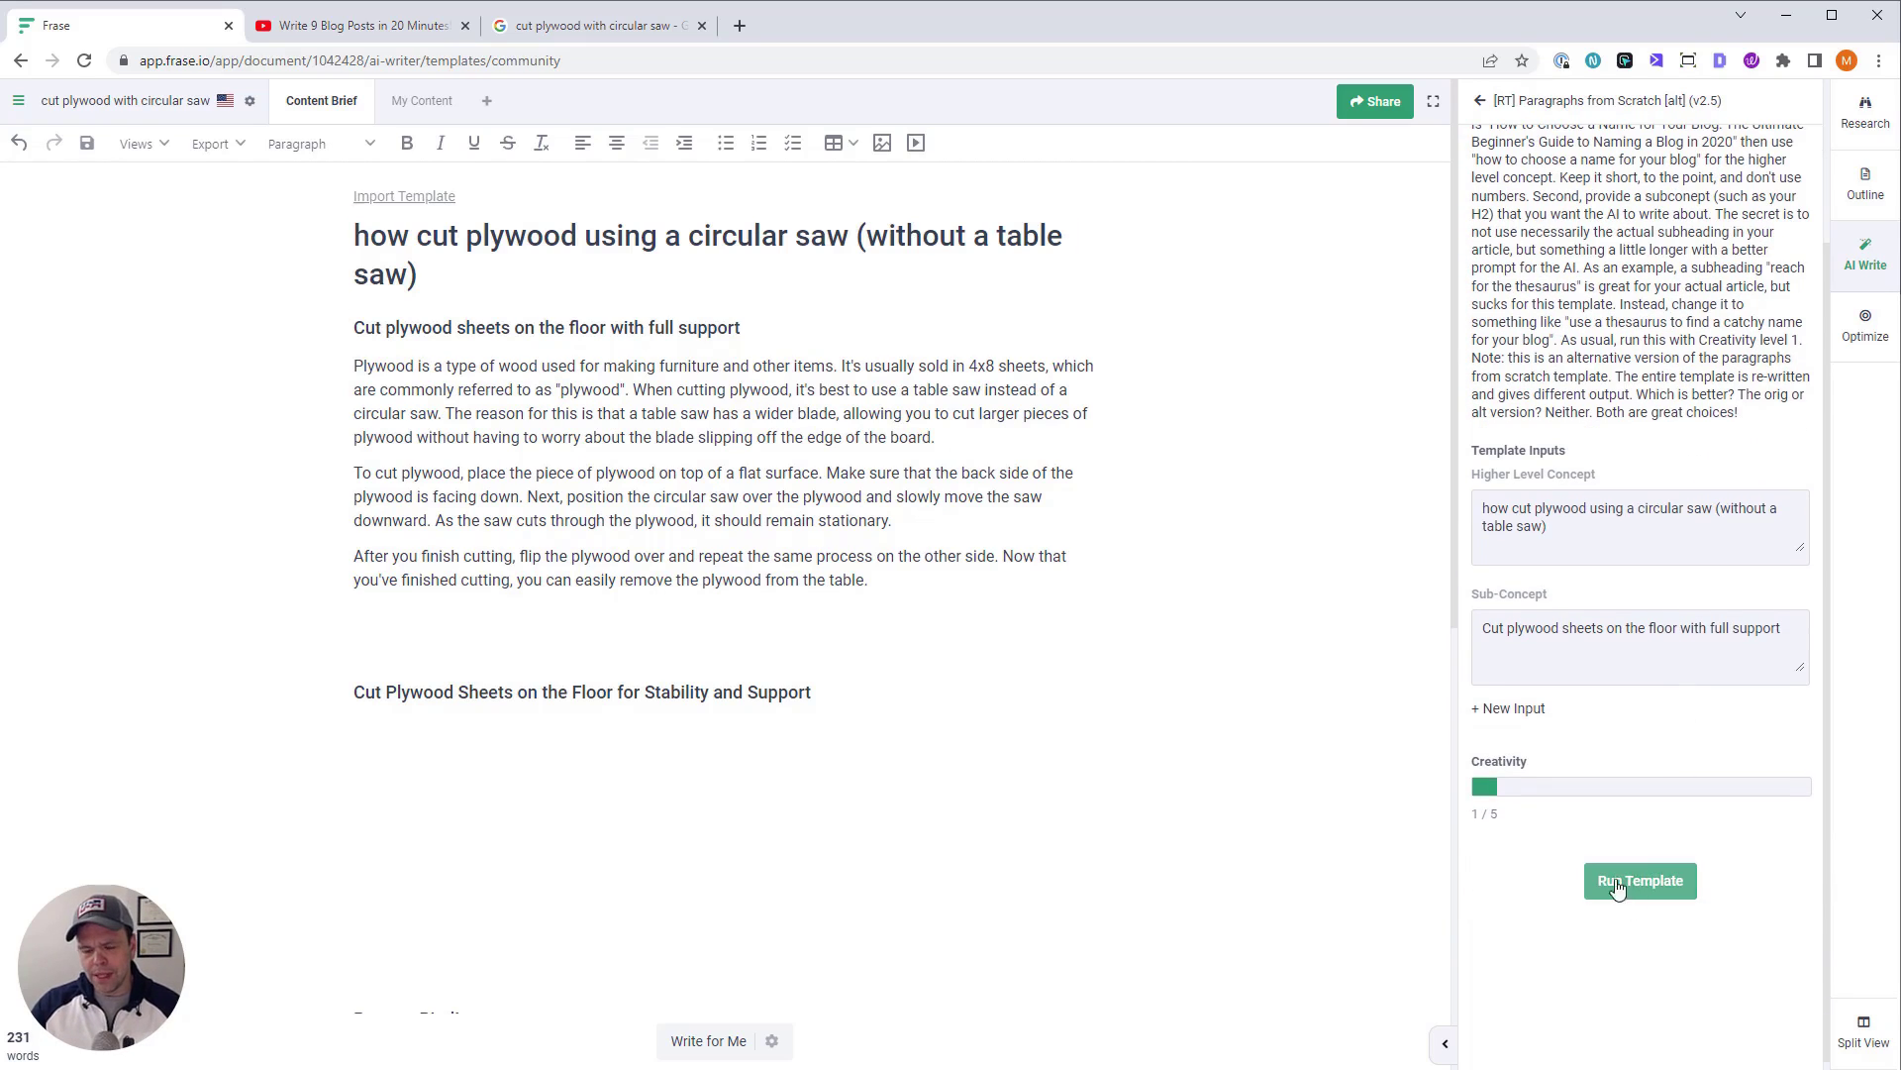
left_click(1678, 889)
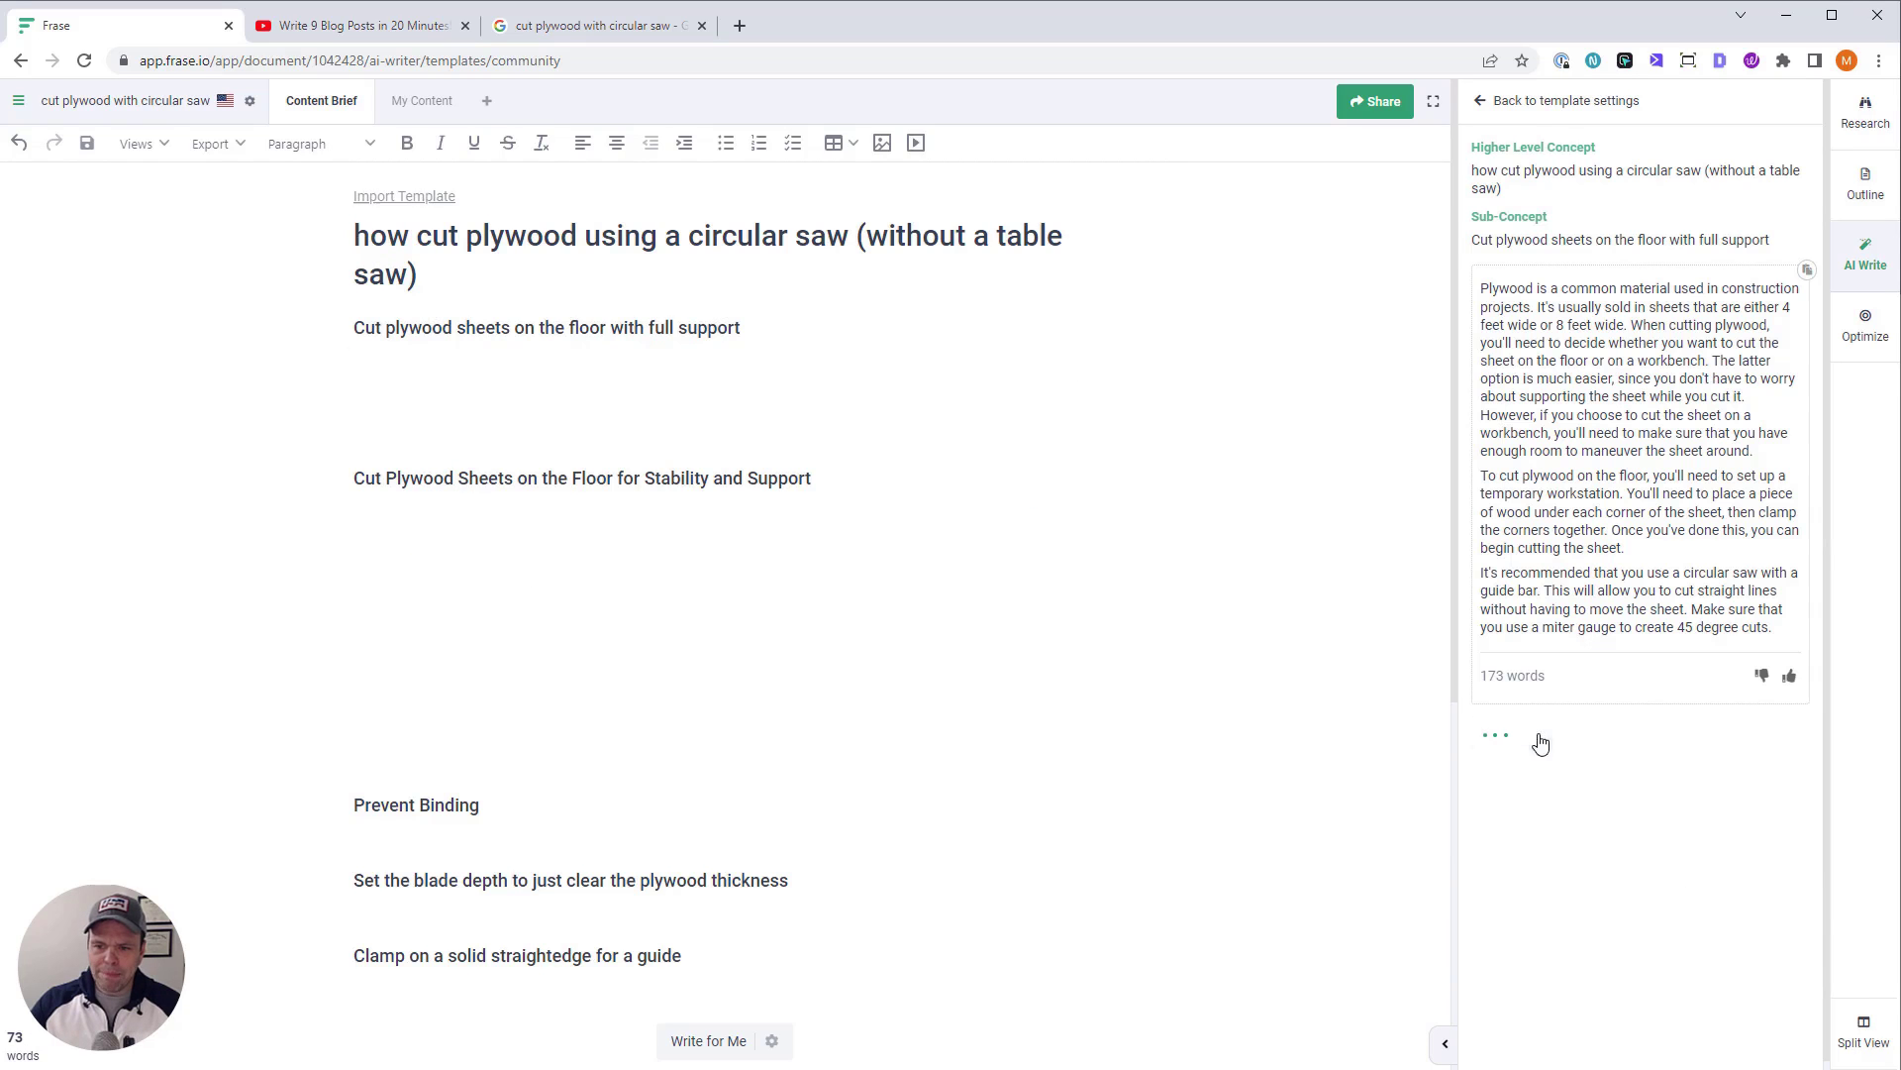
left_click(679, 372)
key("ctrl+v")
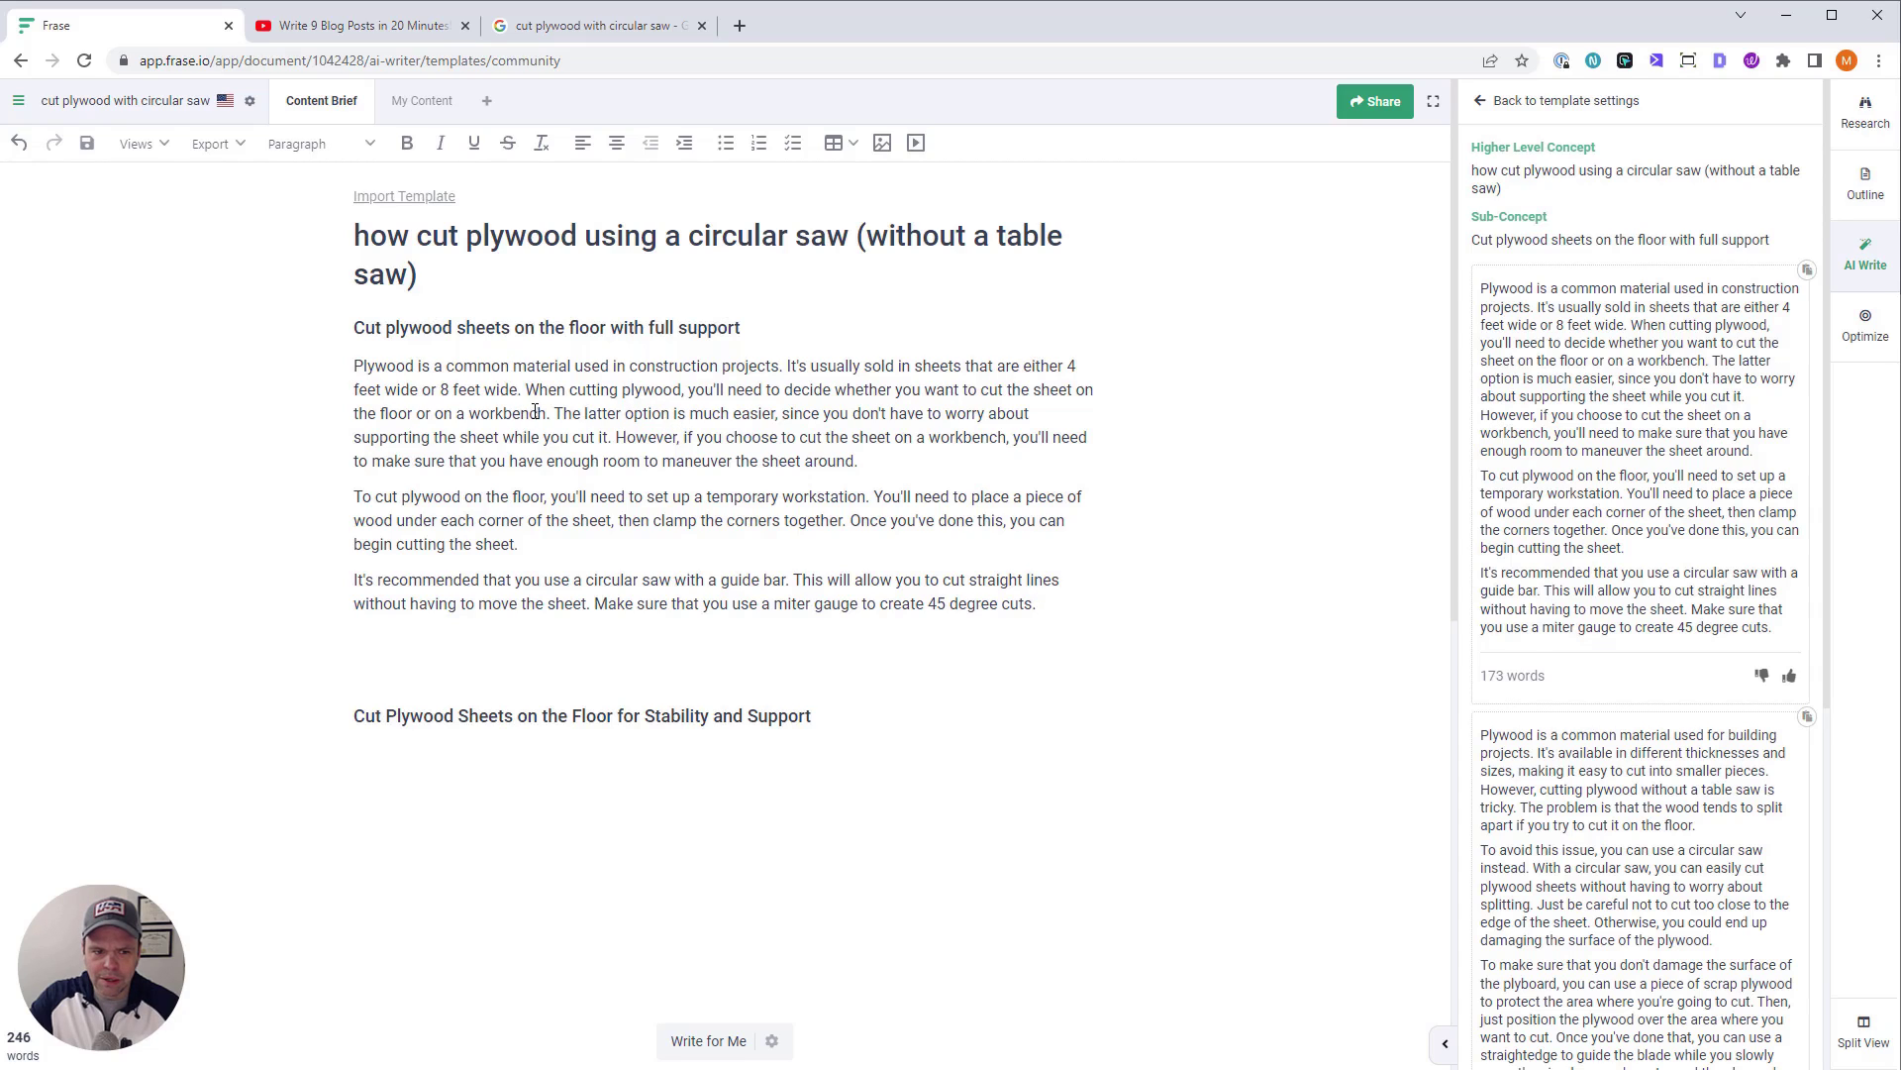
Delete the three inserted paragraphs and insert the 219-word second AI result in their place
left_click_drag(545, 416, 470, 414)
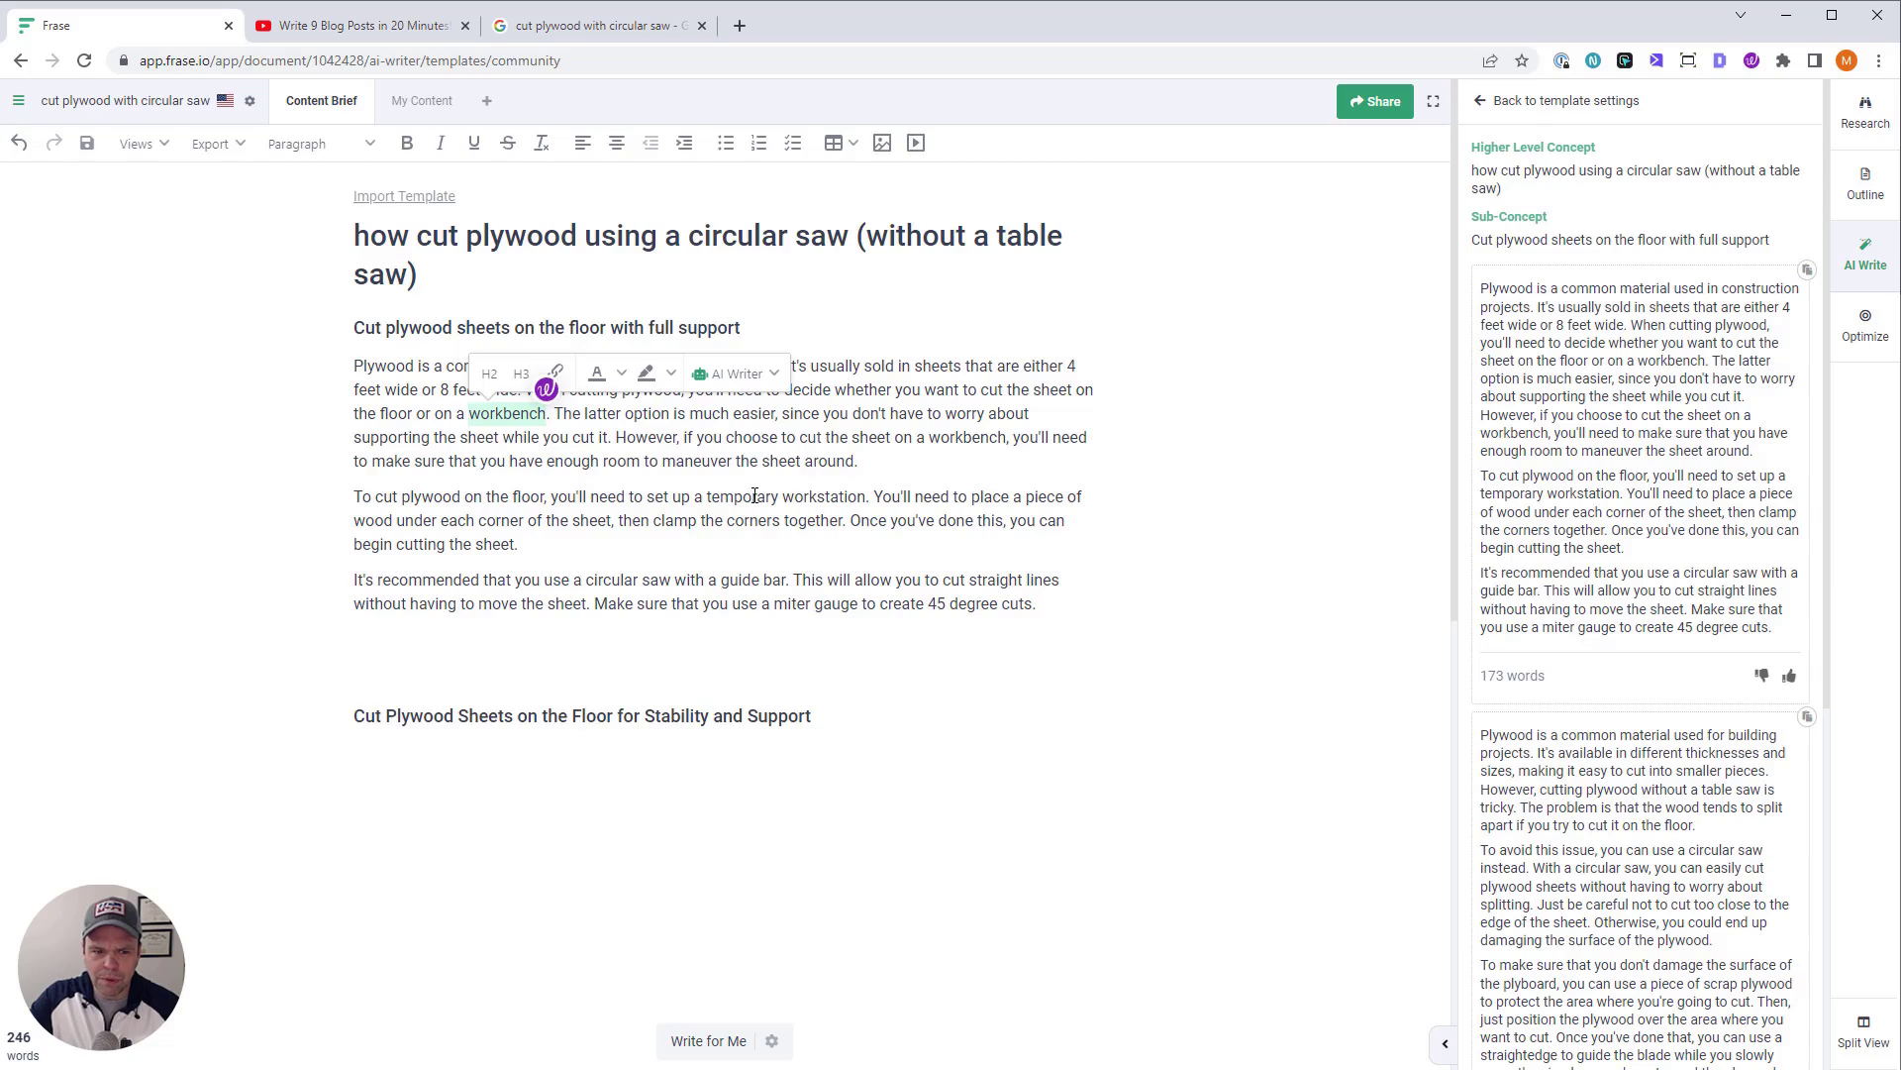
left_click_drag(443, 500, 550, 545)
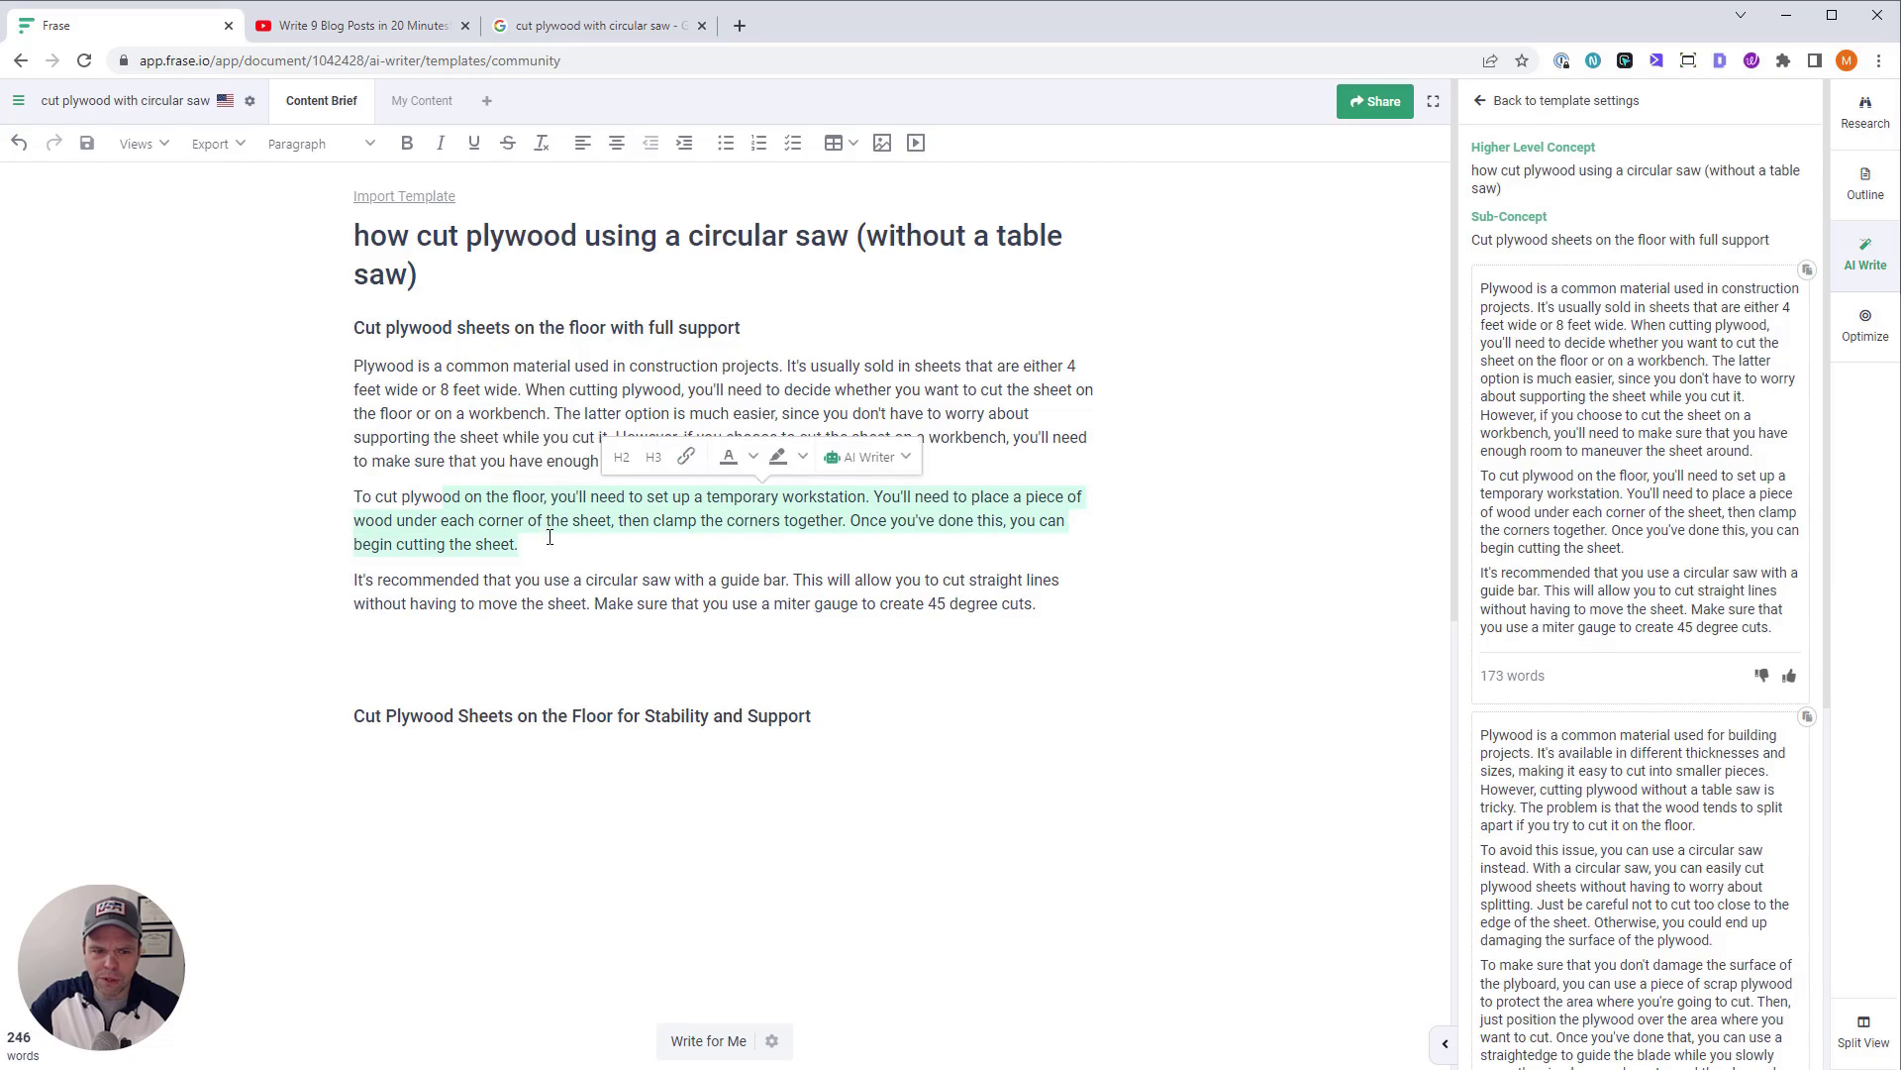
left_click(603, 536)
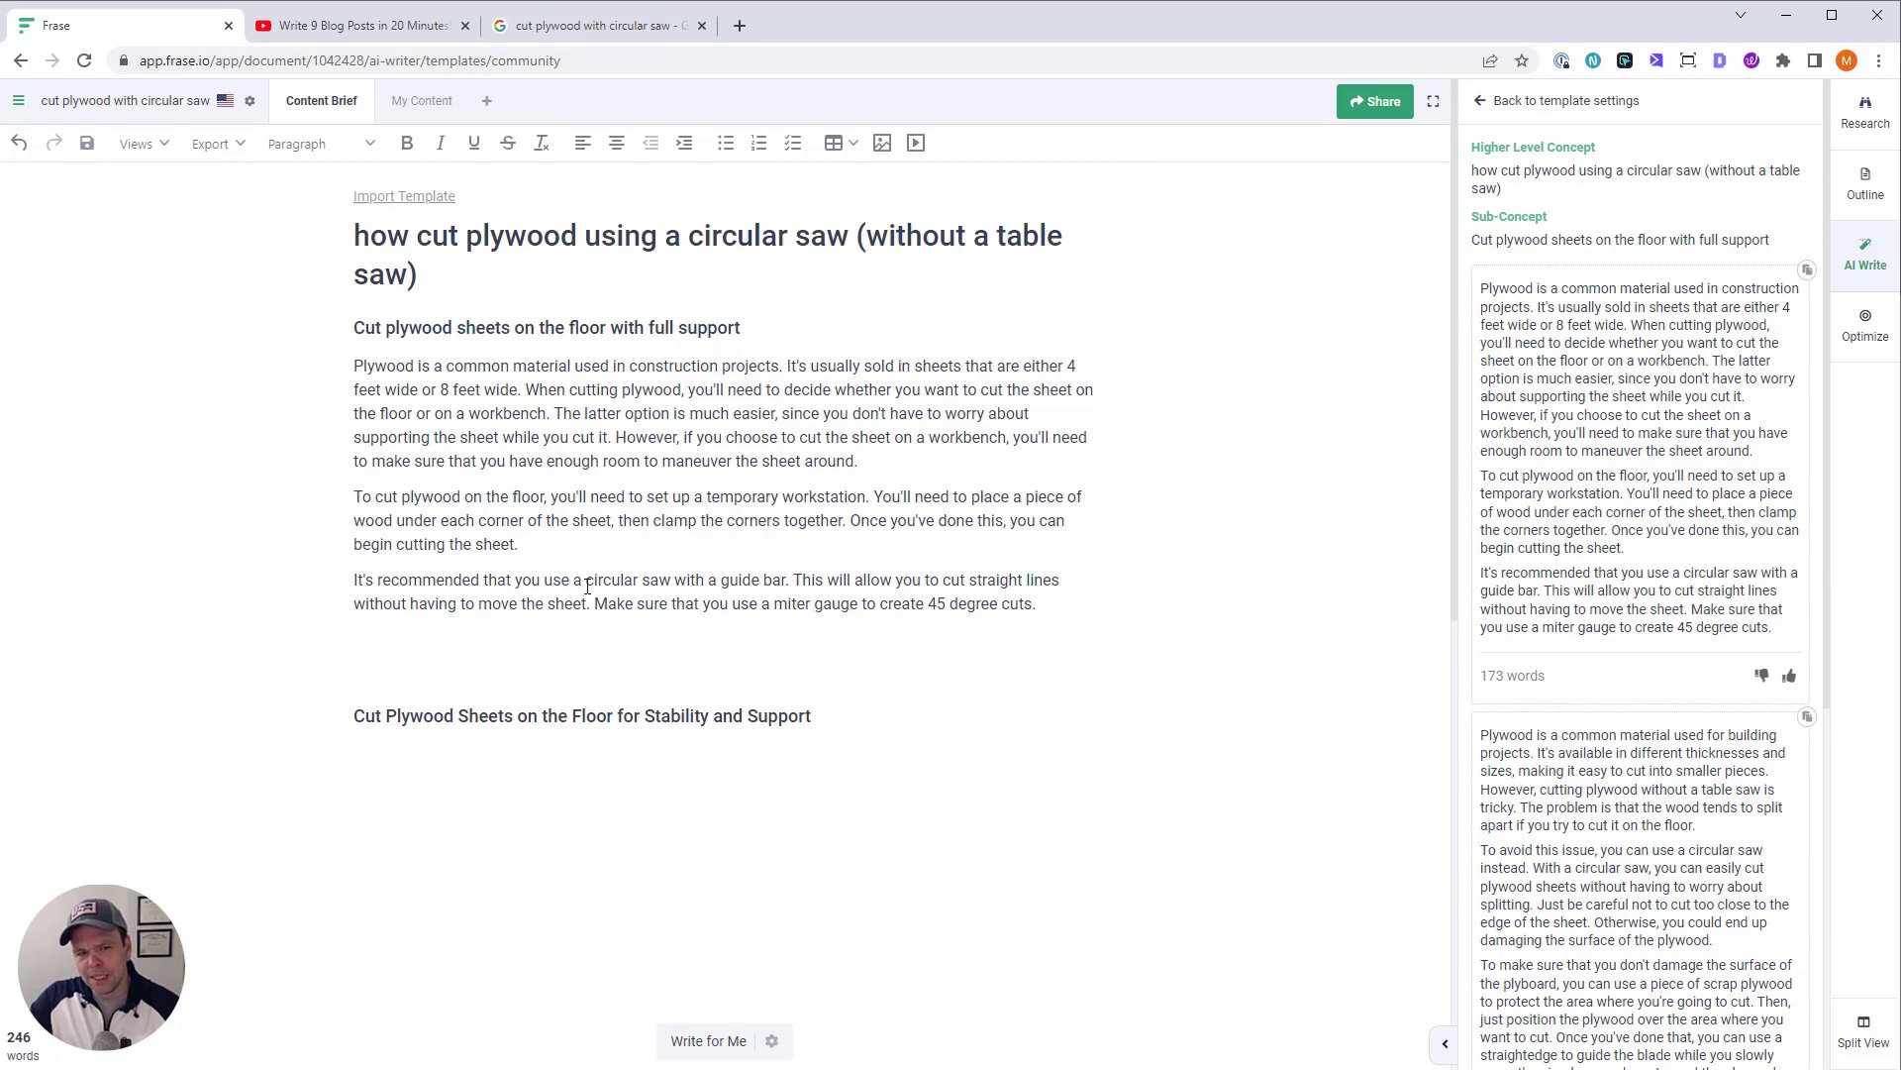
left_click_drag(455, 579, 361, 498)
left_click_drag(1056, 600, 359, 368)
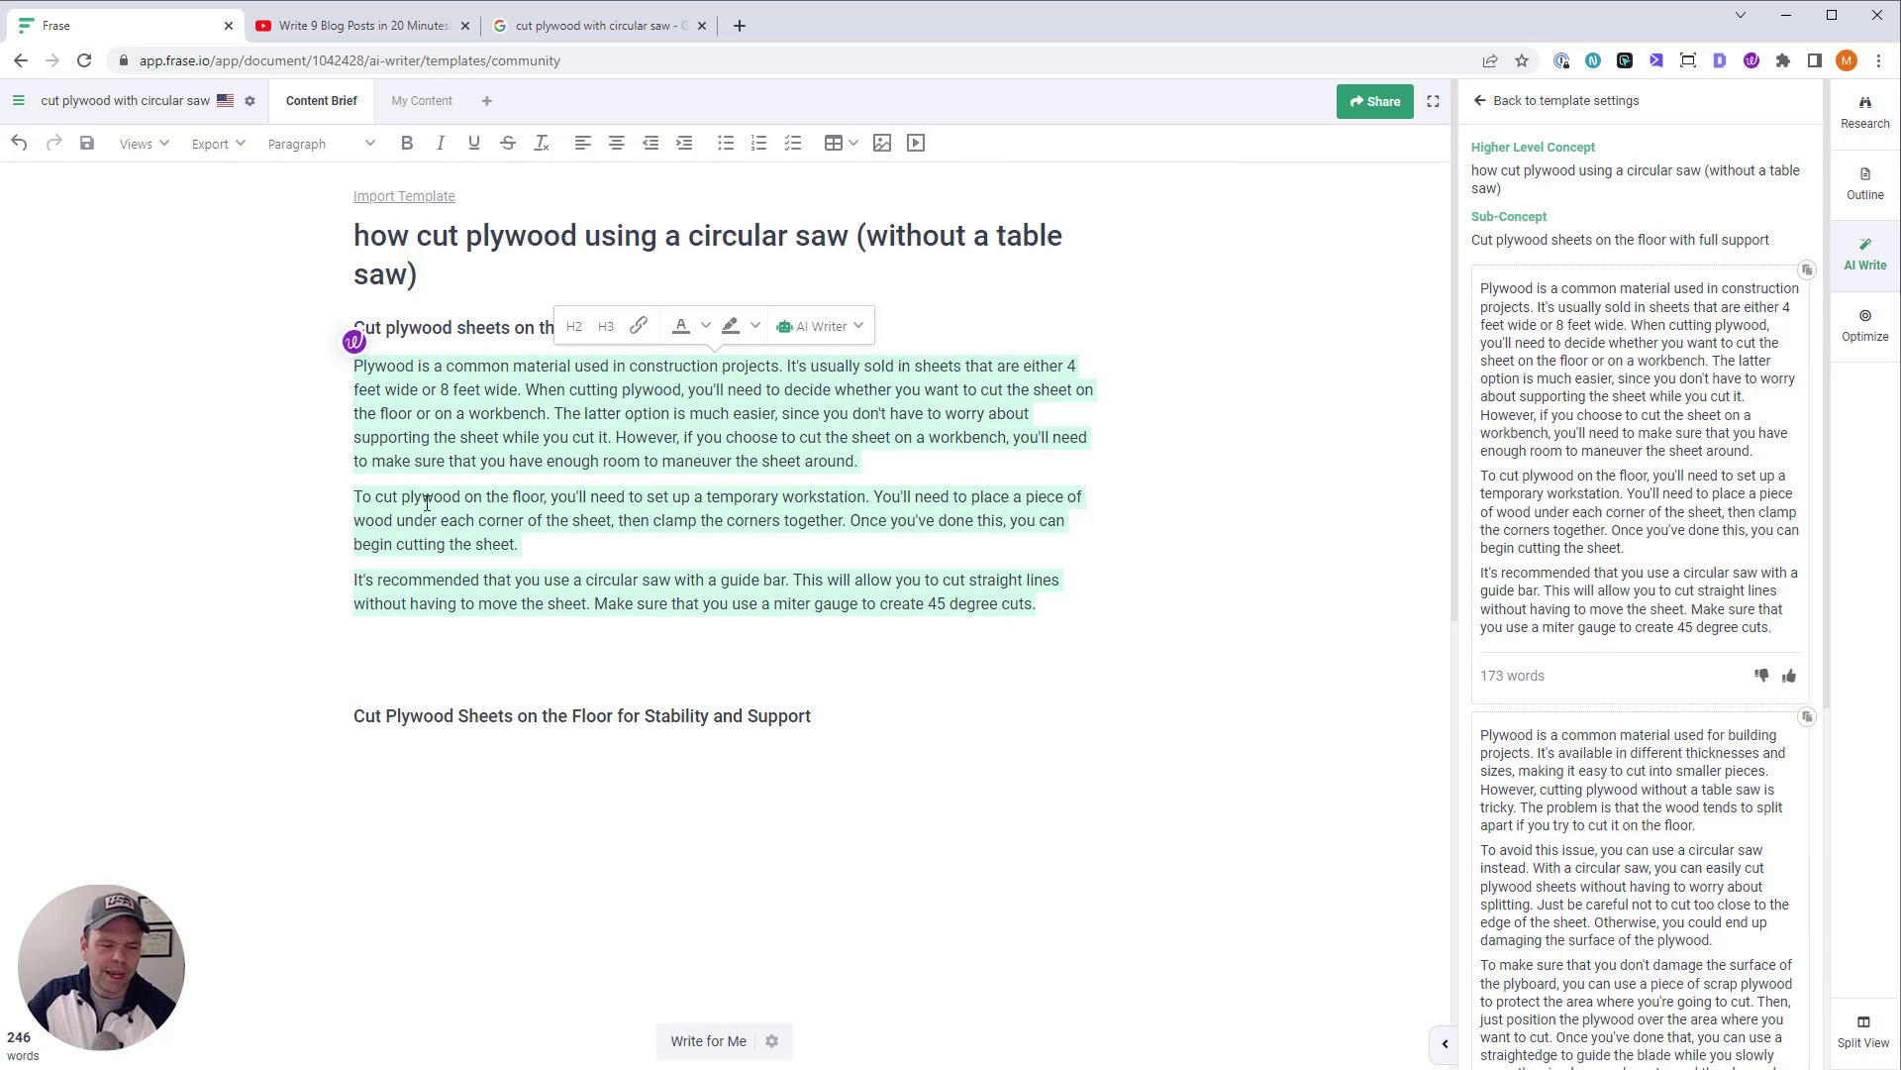
left_click(515, 639)
scroll(1489, 853, "down", 4)
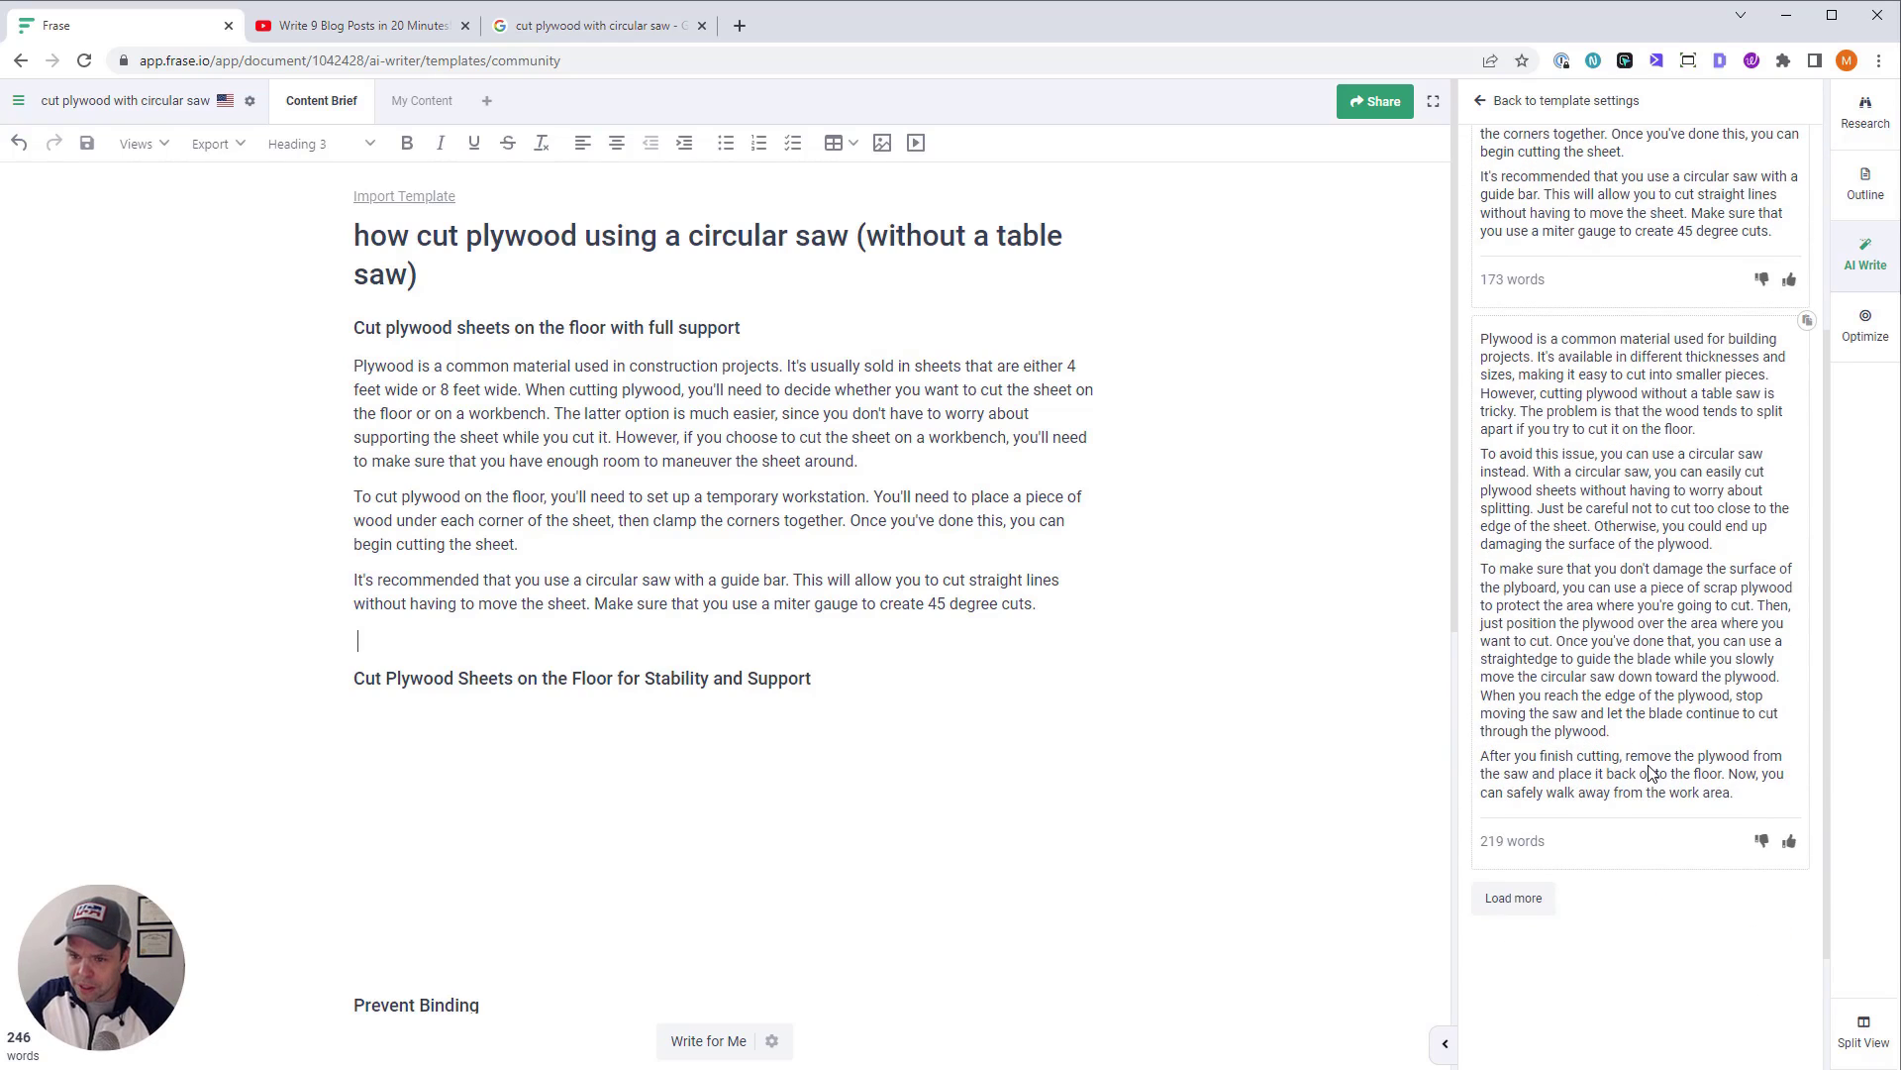
left_click_drag(1029, 602, 353, 365)
key("BackSpace")
left_click(1638, 423)
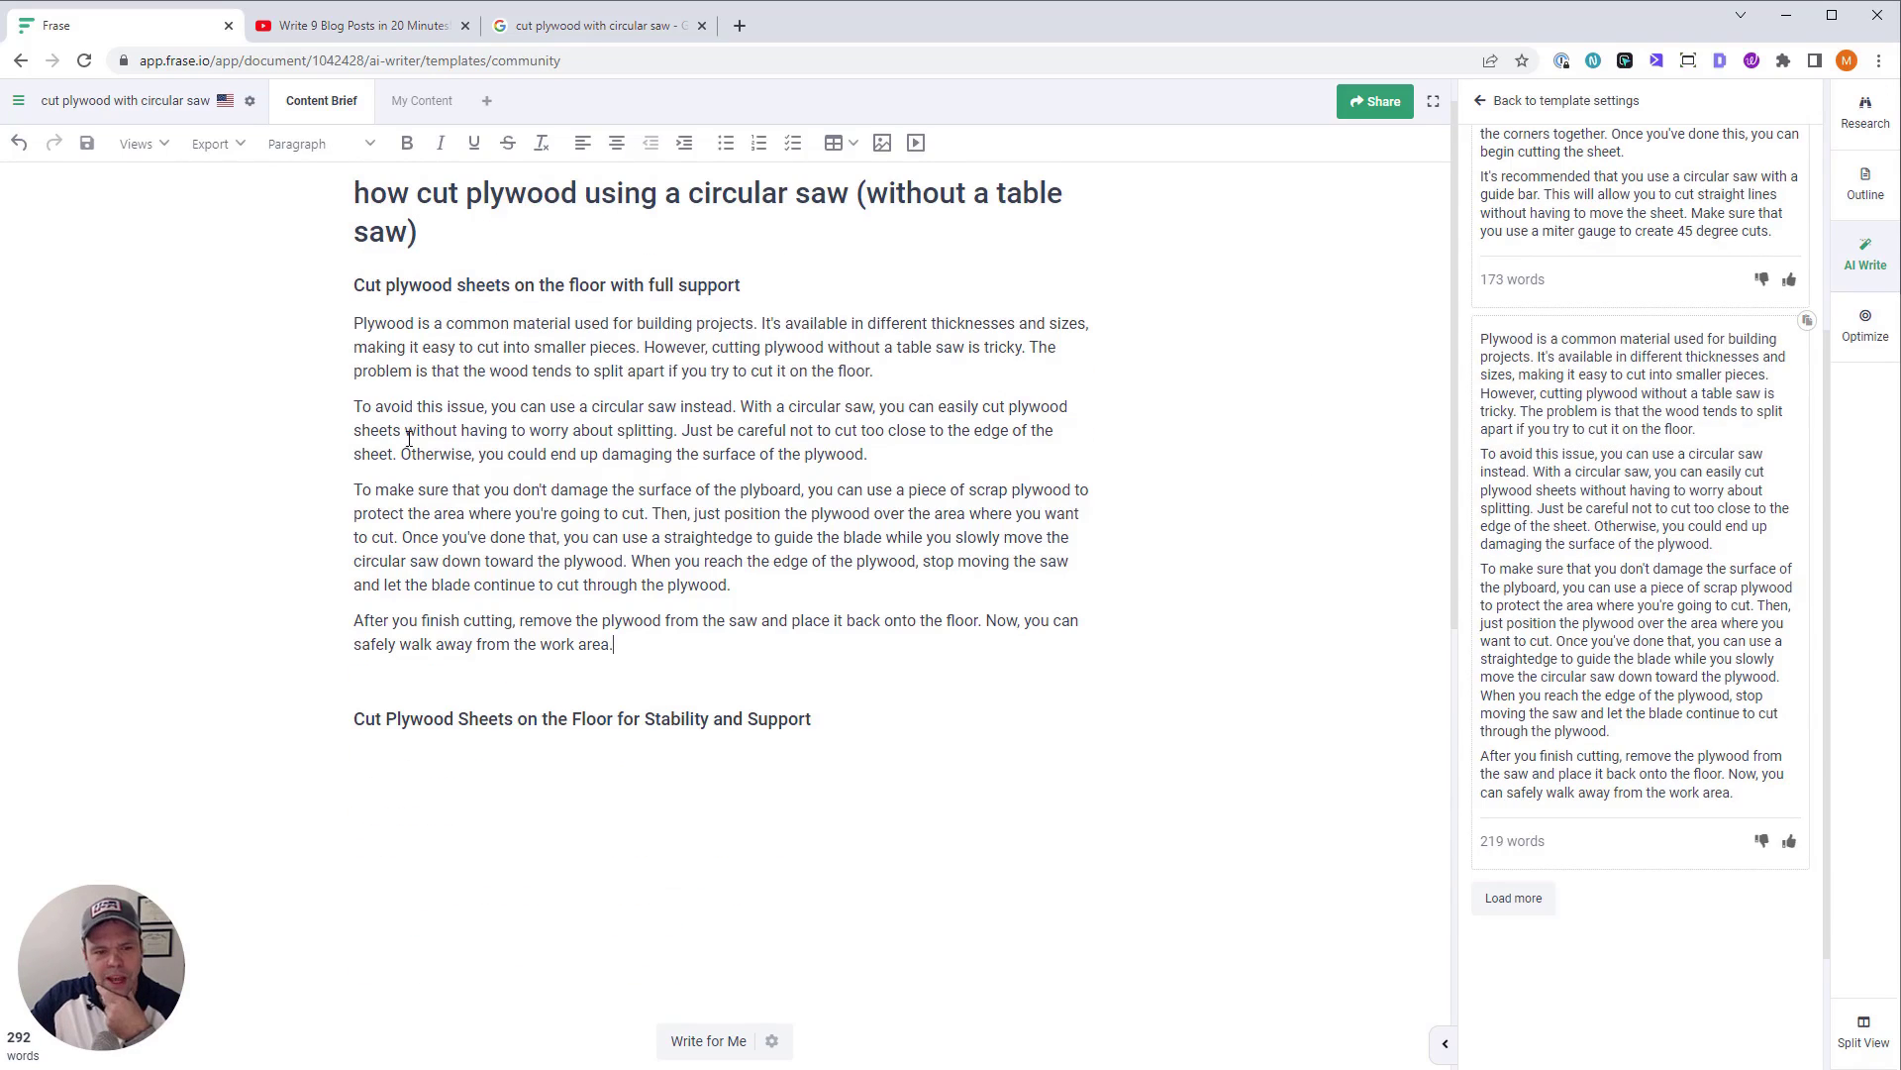
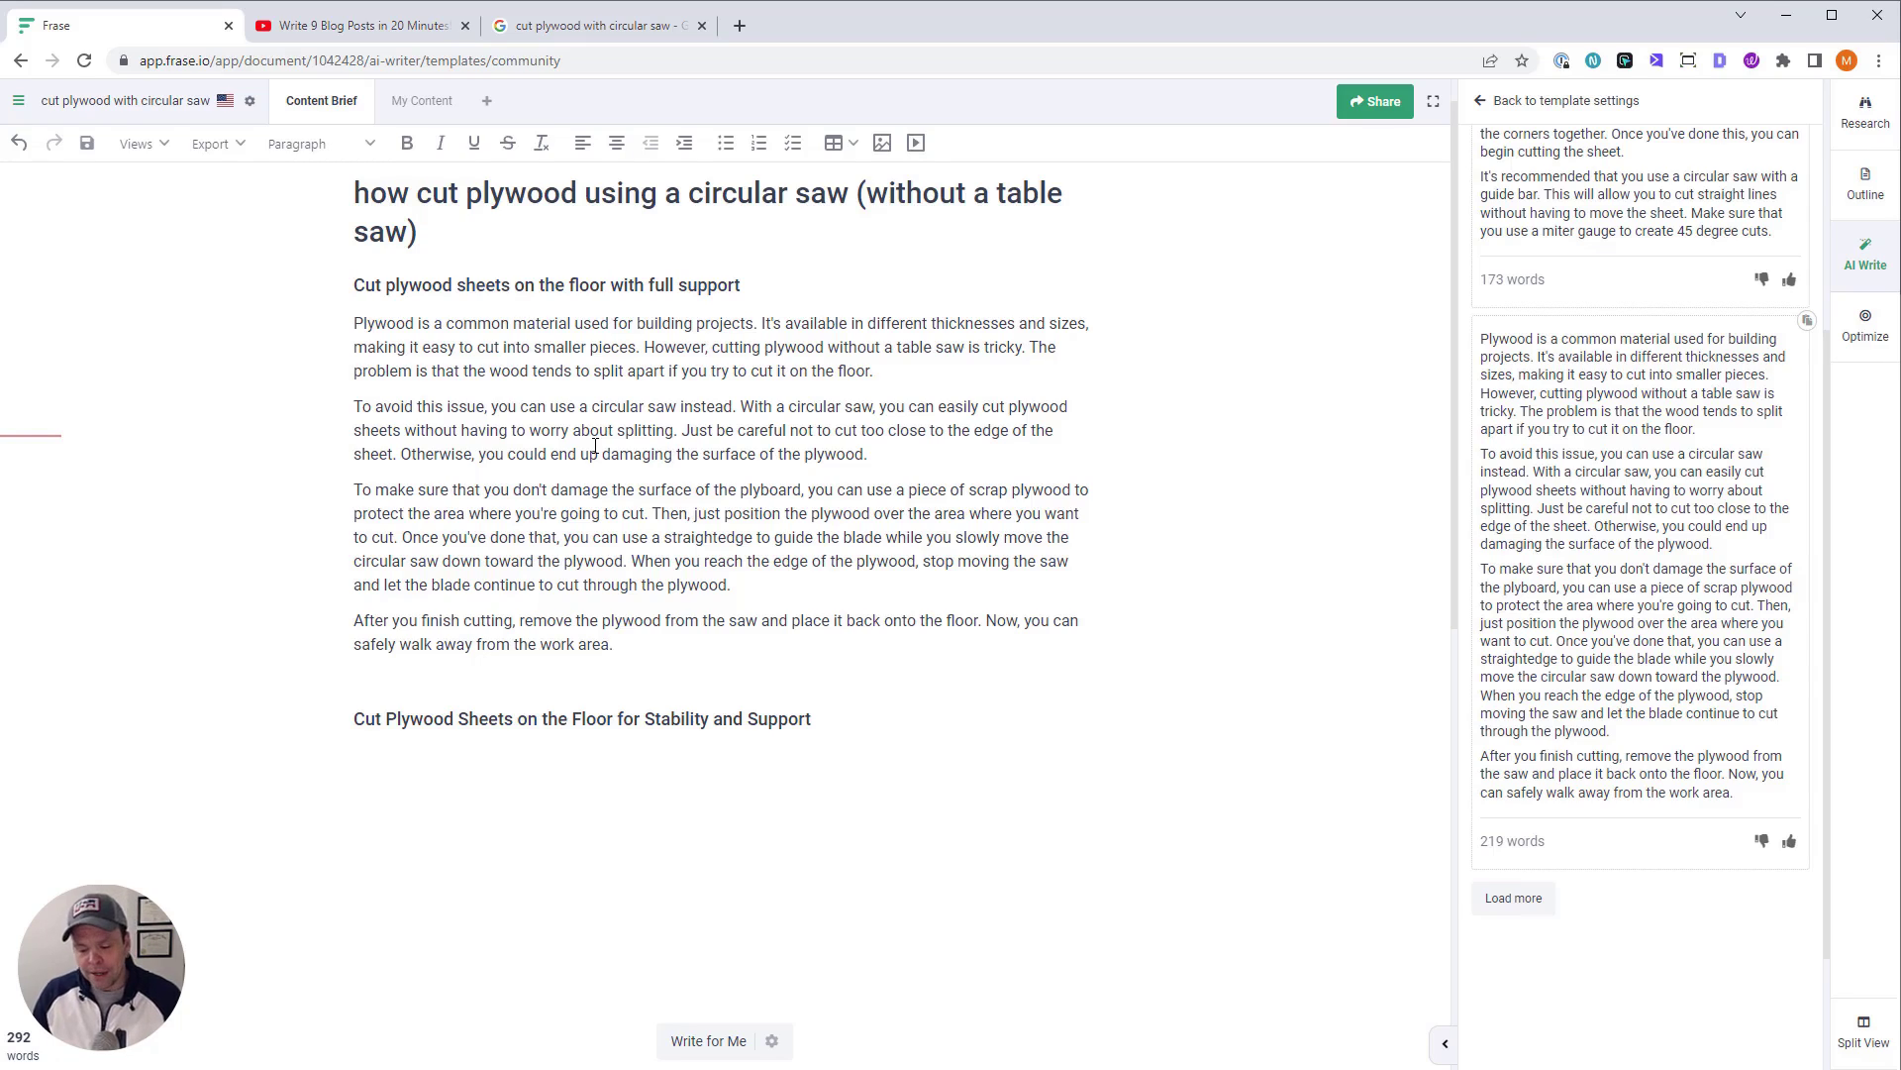
Paste the Stability and Support heading as the AI Write sub-concept and run the template
key("BackSpace")
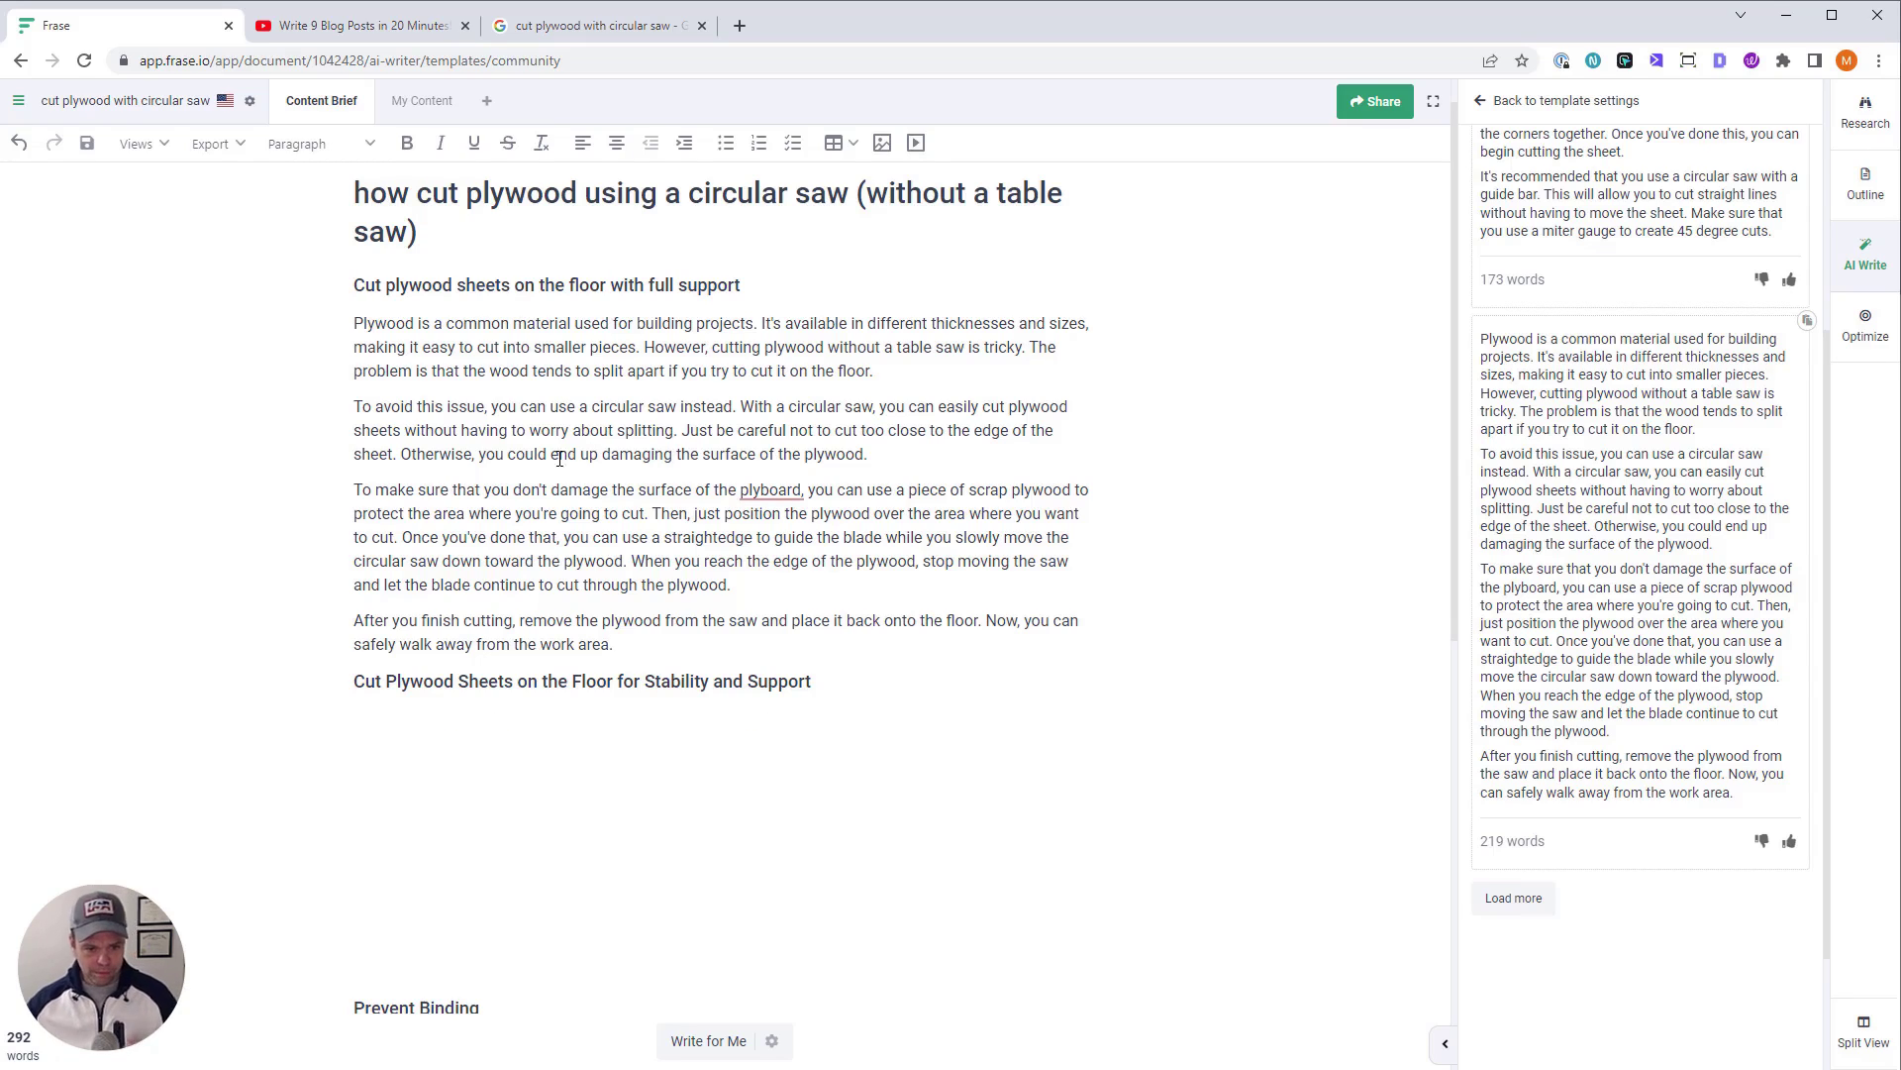
triple_click(494, 694)
key("ctrl+c")
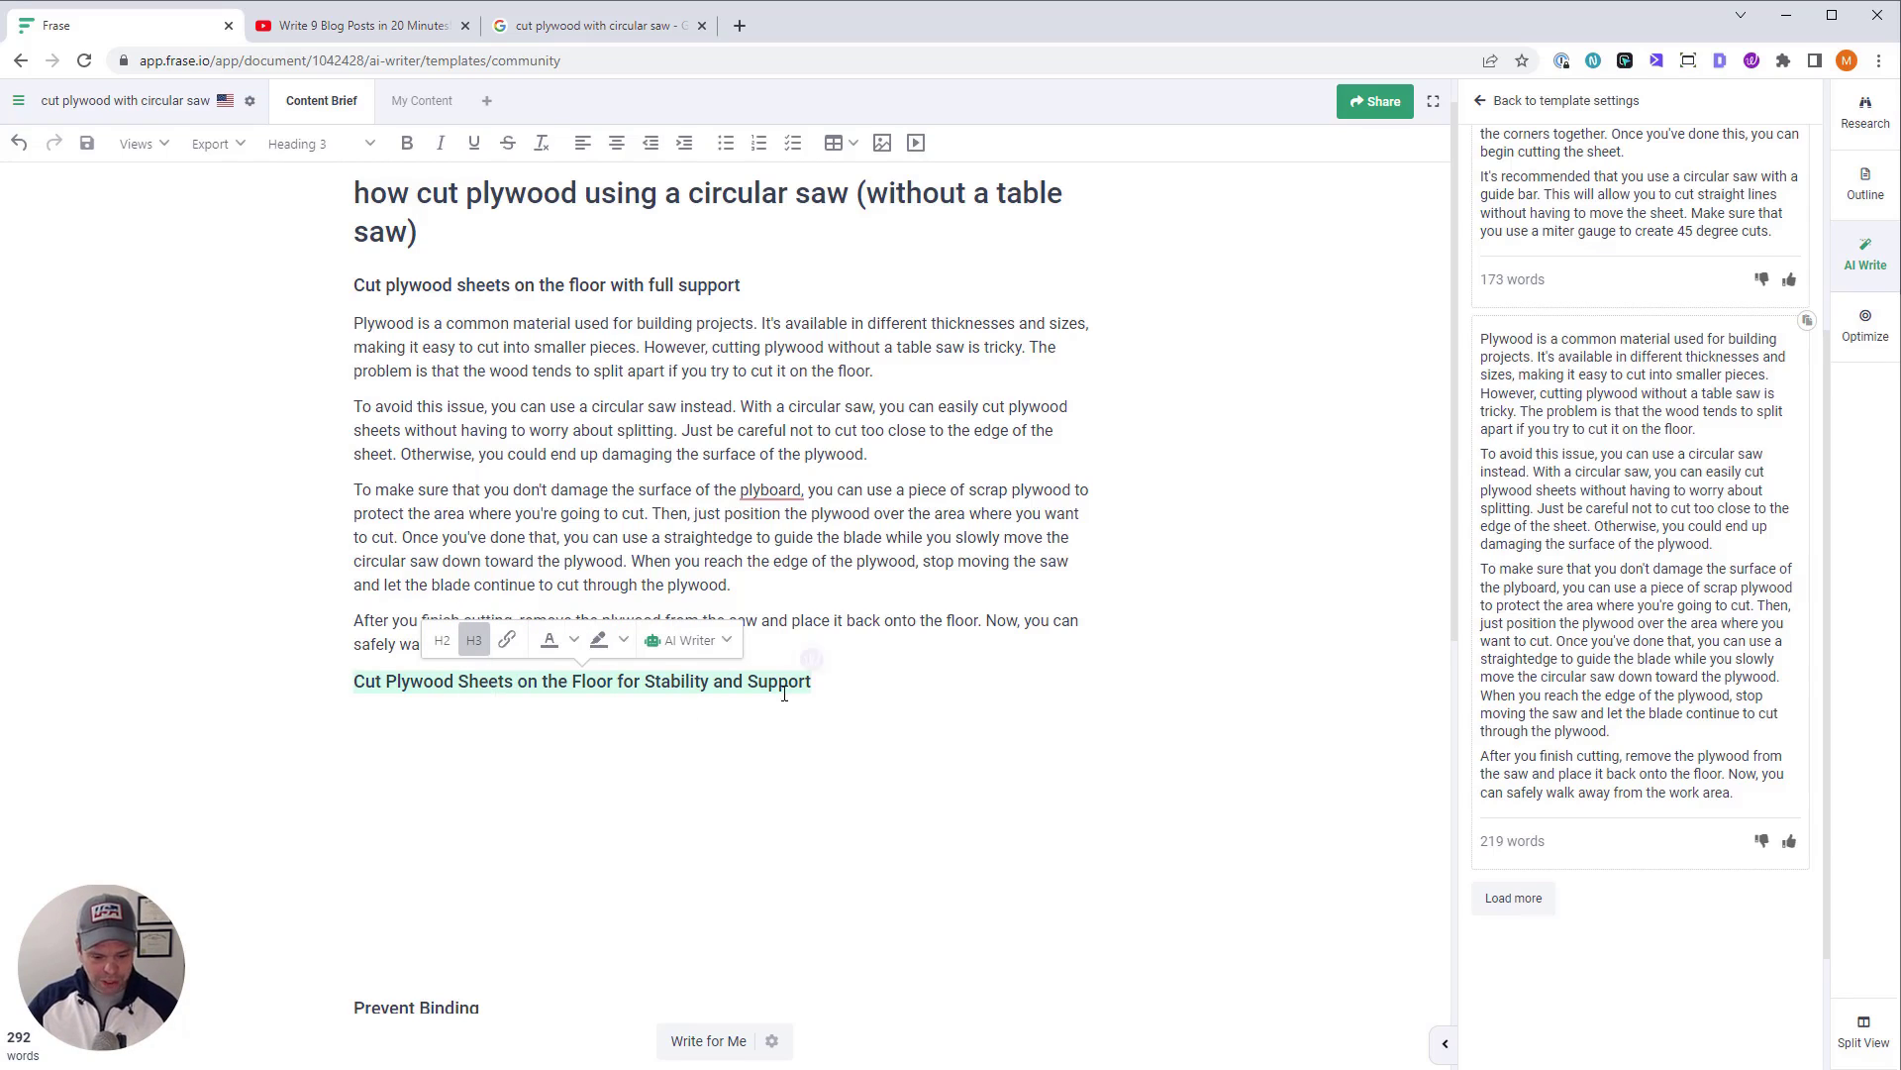
left_click(1492, 103)
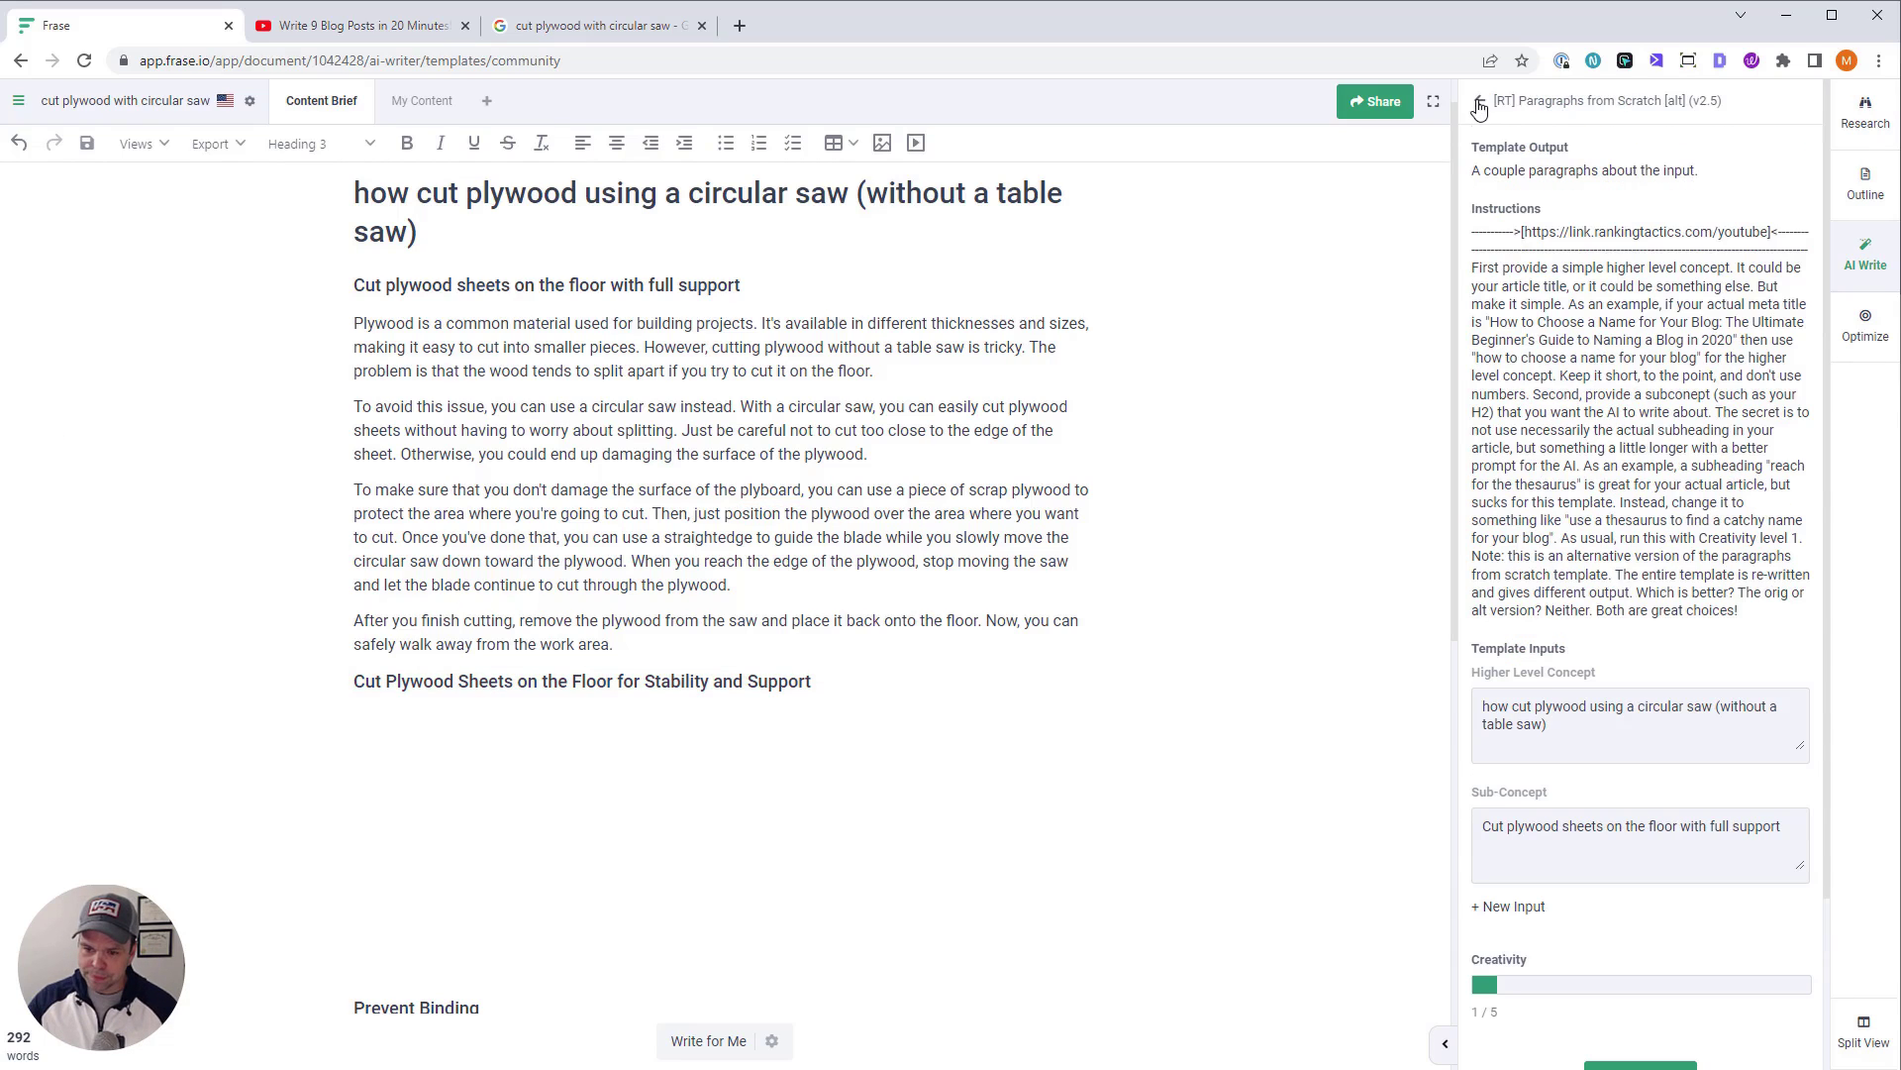
triple_click(1731, 842)
key("ctrl+v")
scroll(1684, 917, "down", 1)
left_click(1680, 884)
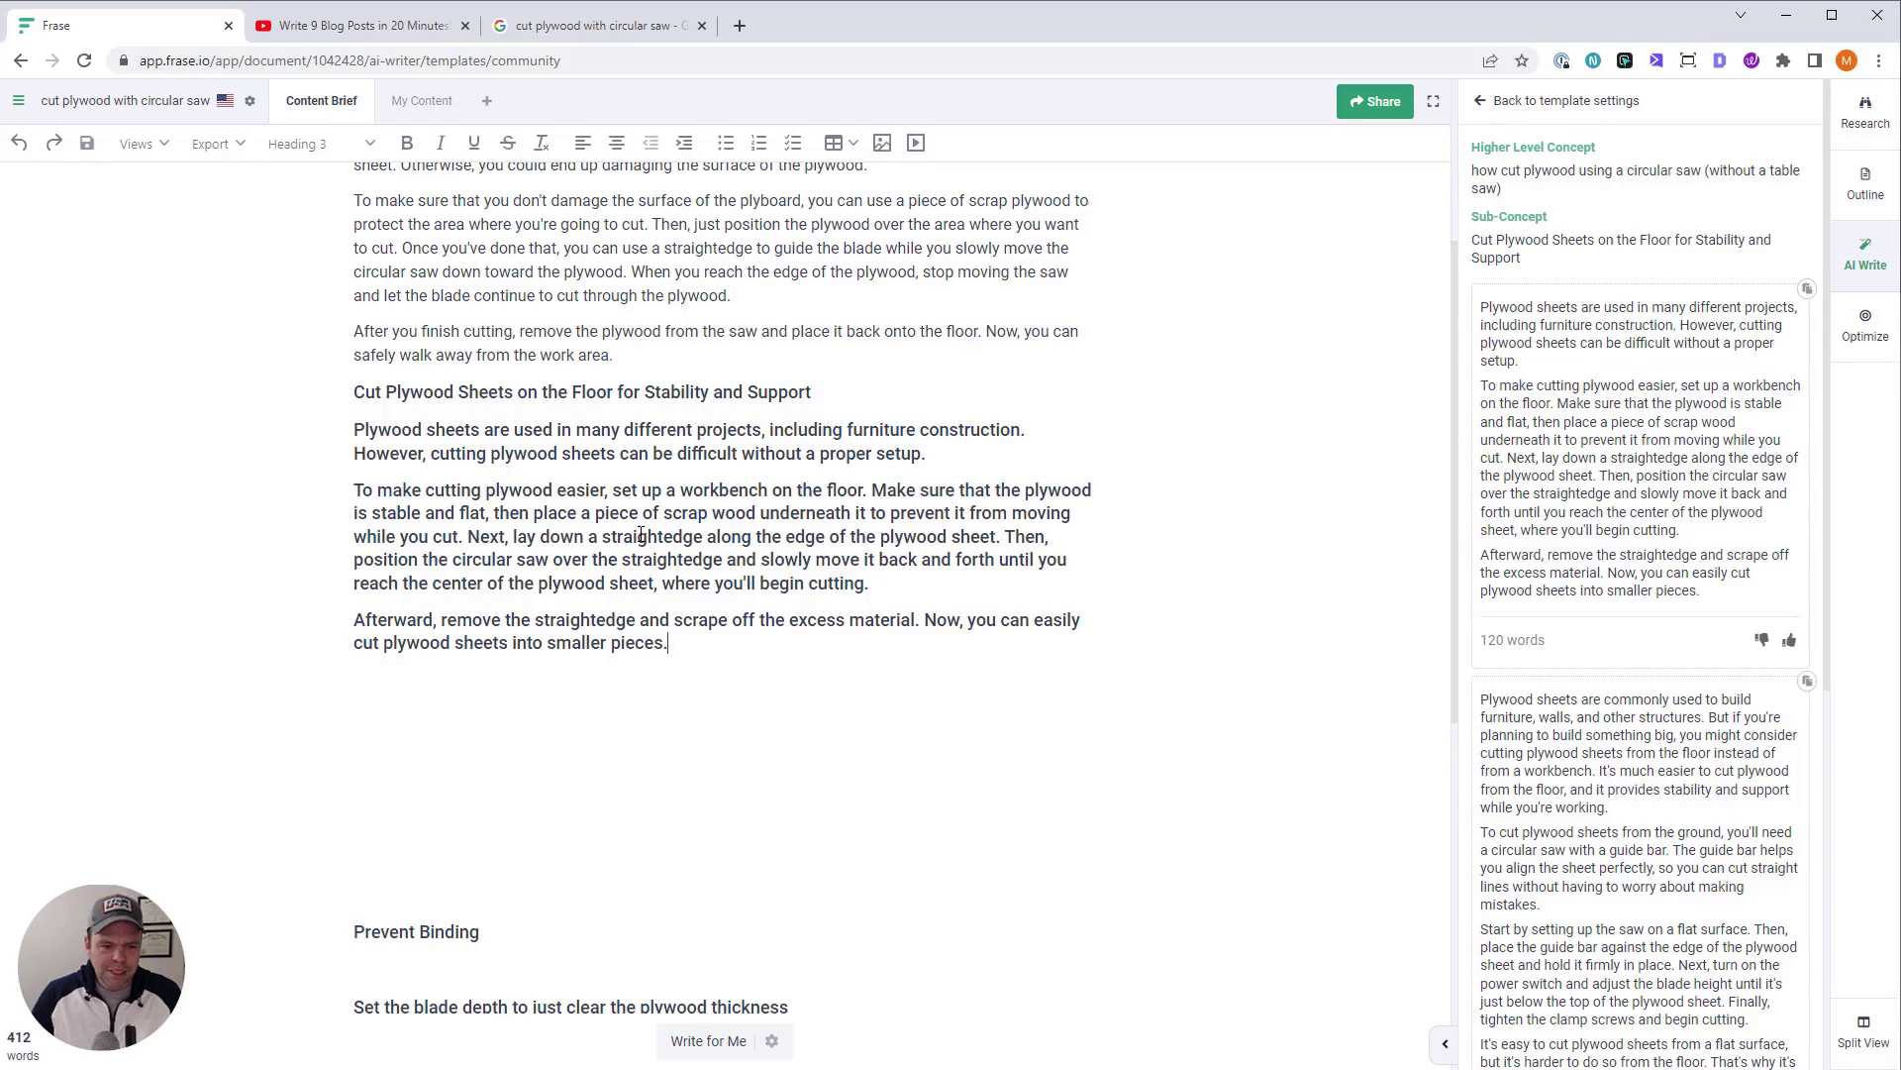
Undo the first AI result and insert the second result under the heading
key("ctrl+z")
scroll(1634, 446, "down", 4)
left_click(1807, 284)
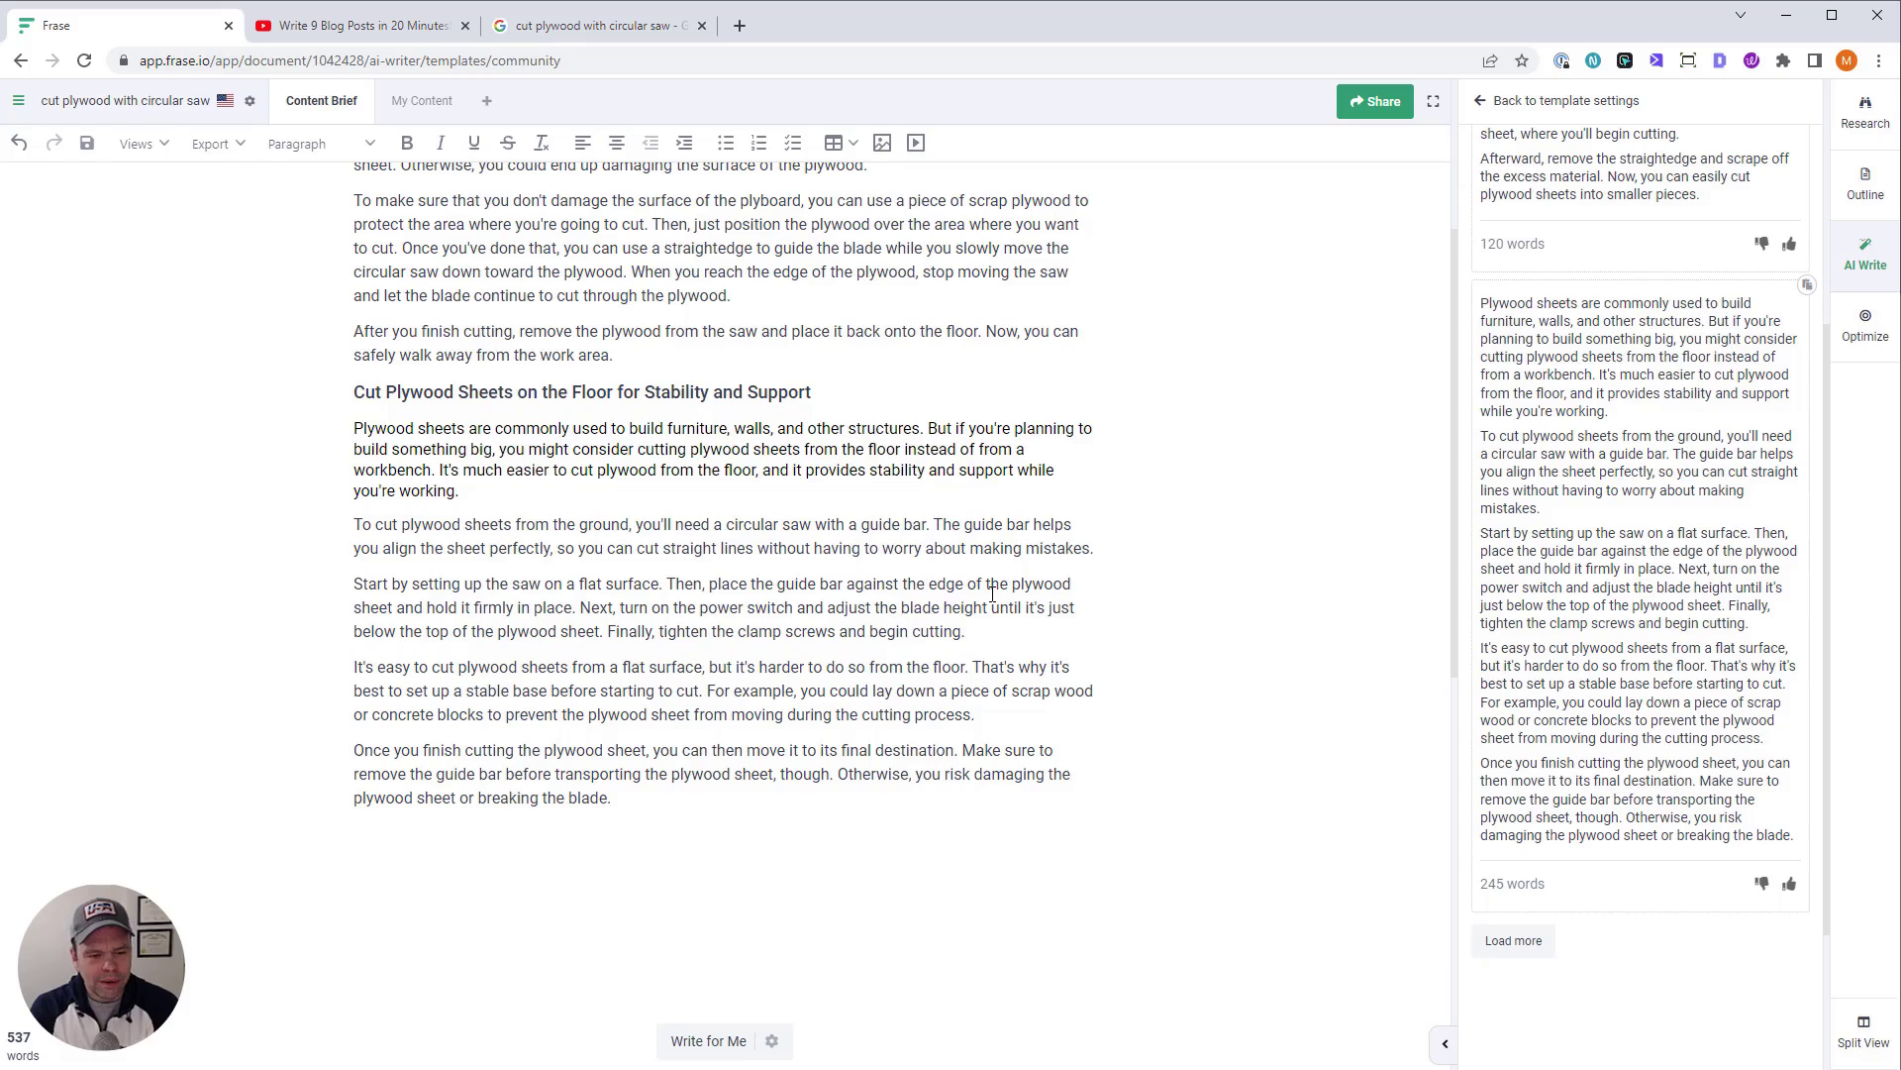
scroll(868, 588, "up", 2)
Search the page for 'support' to highlight every match across the article
left_click_drag(741, 194, 656, 190)
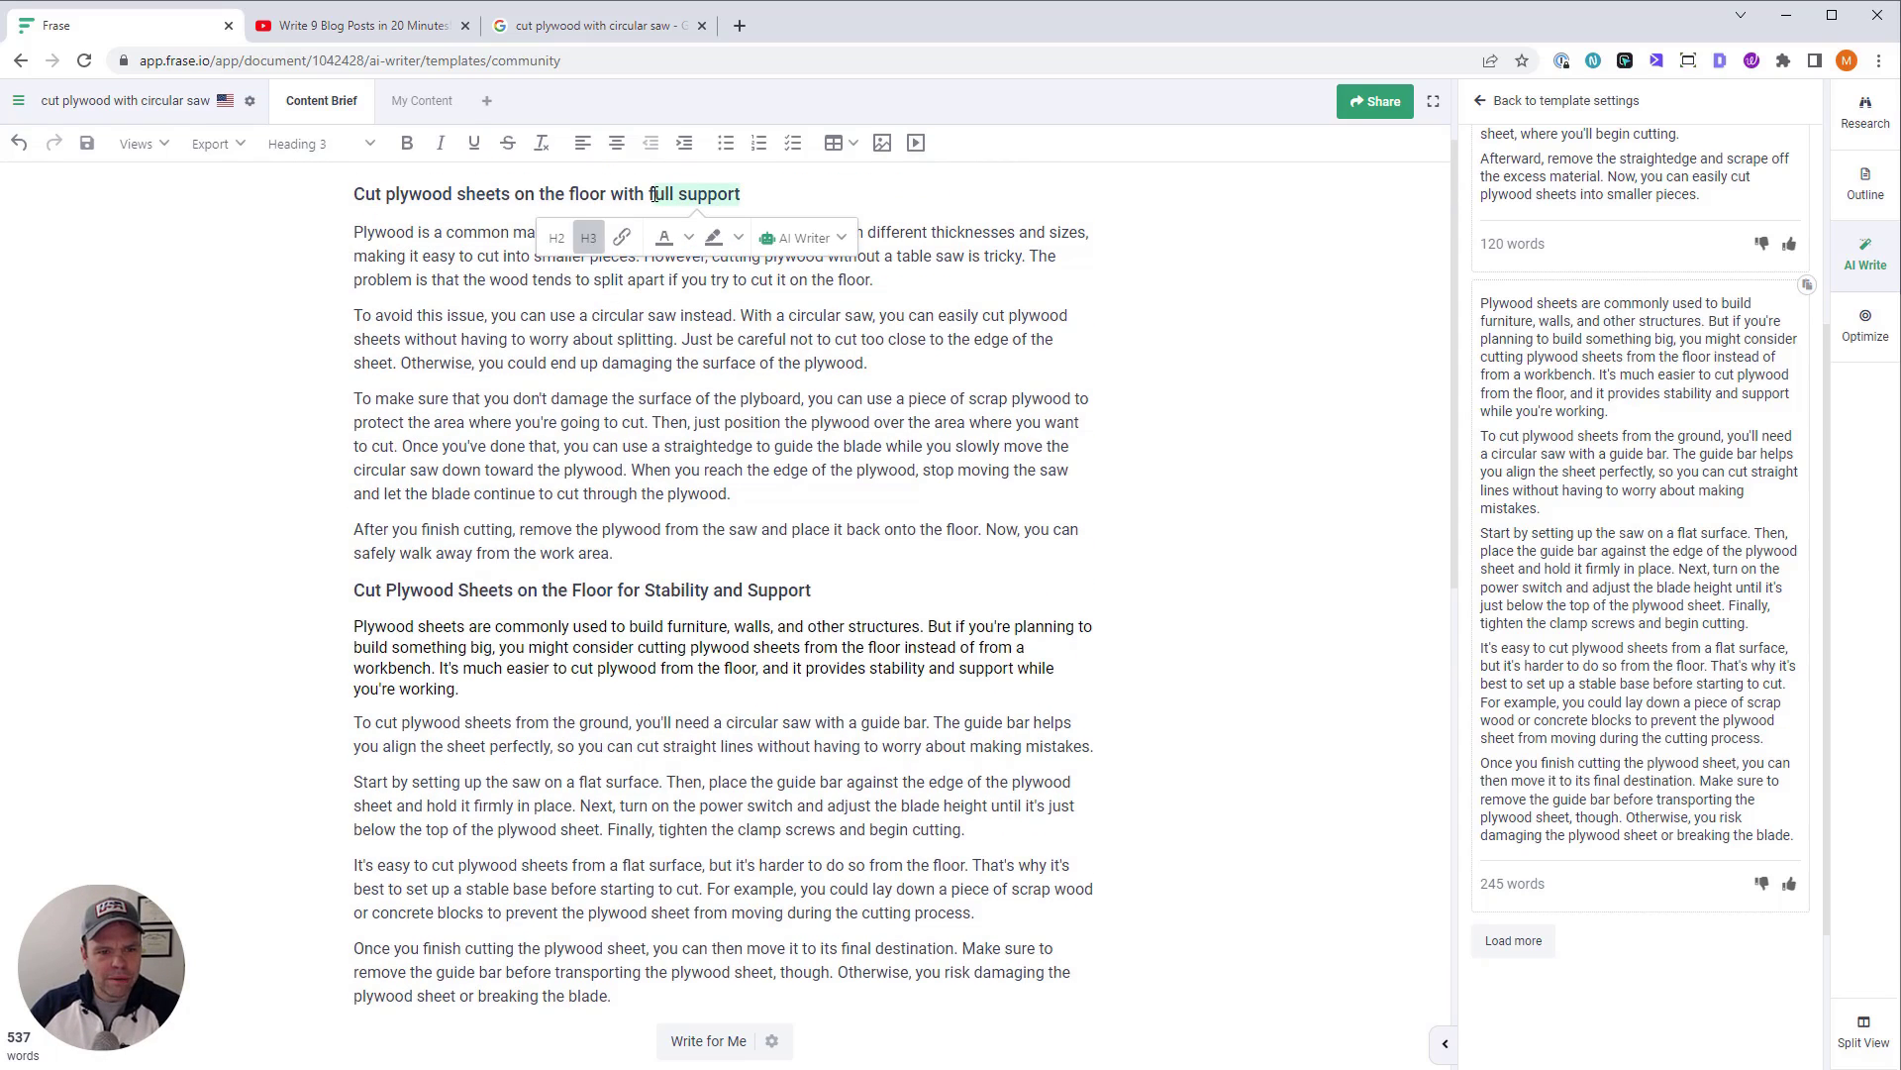
left_click(895, 315)
key("ctrl+f")
type("support")
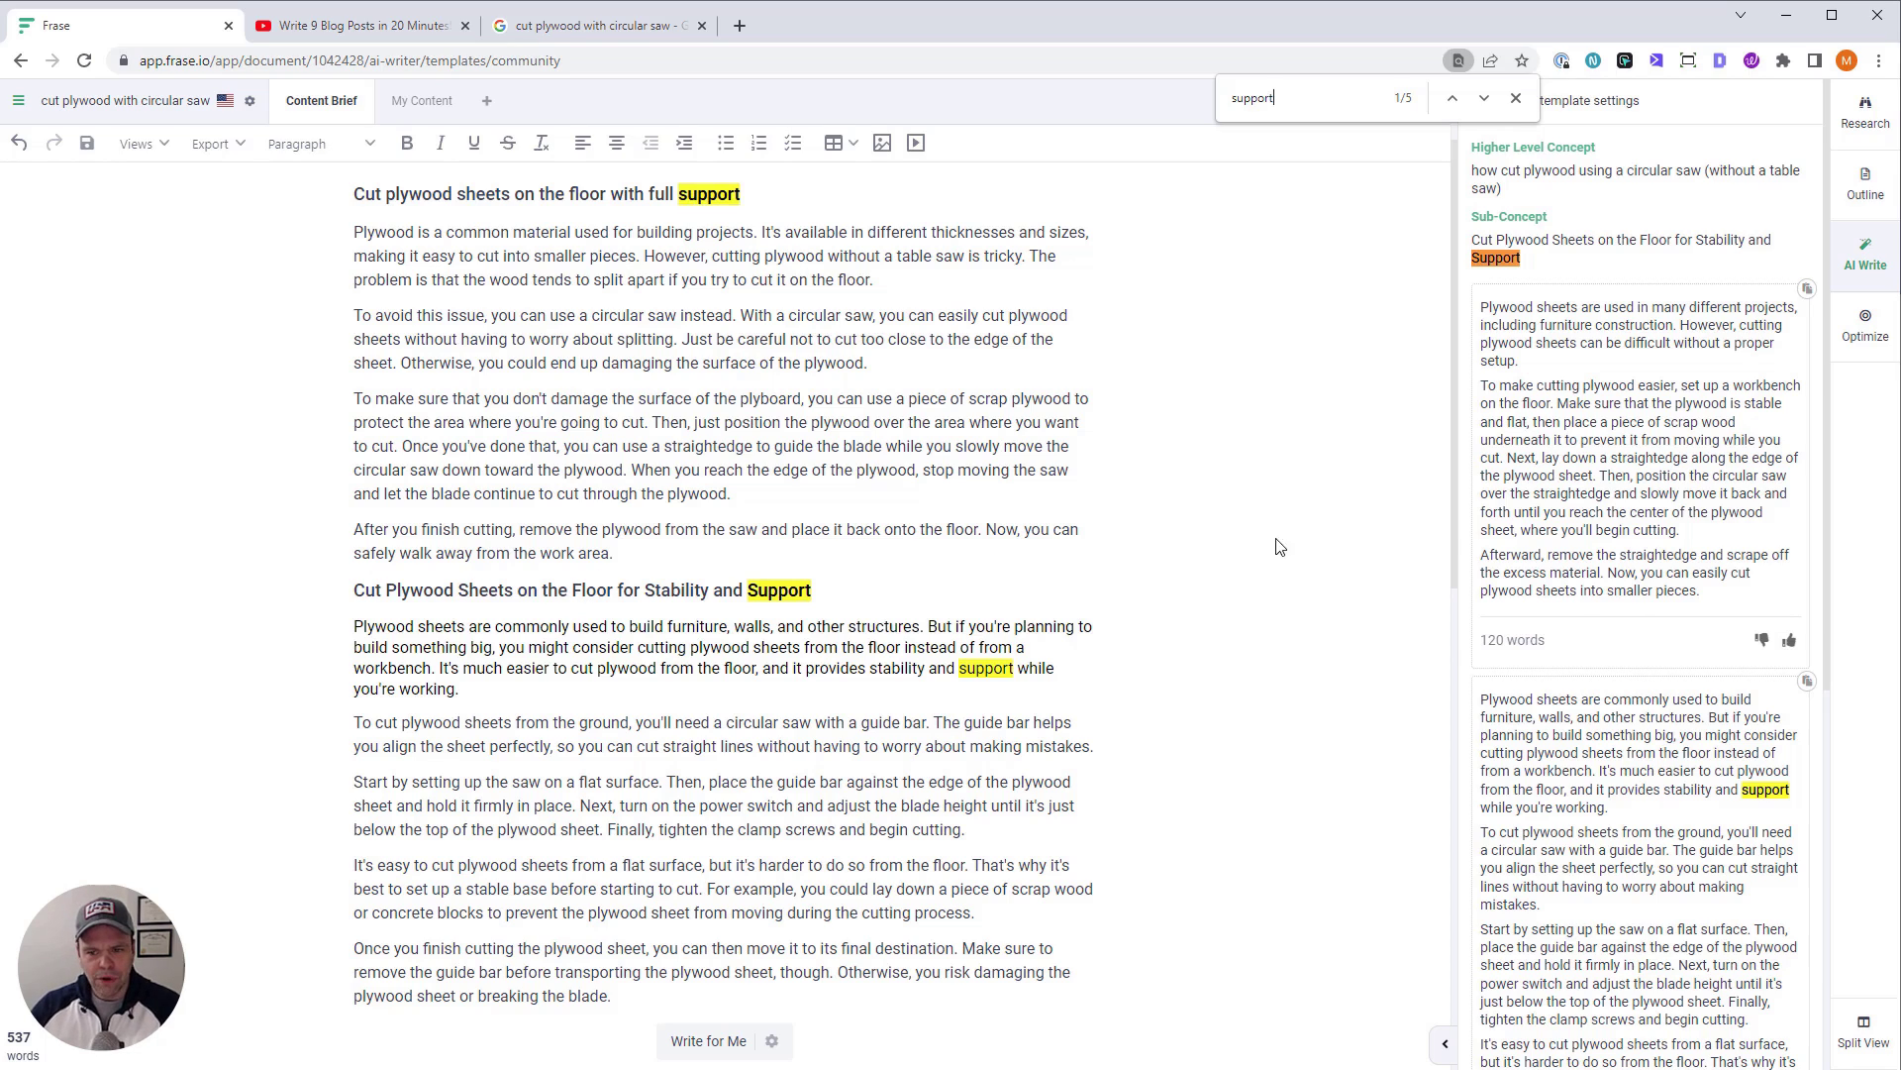
left_click_drag(355, 591, 811, 591)
scroll(816, 713, "down", 1)
scroll(816, 713, "down", 1)
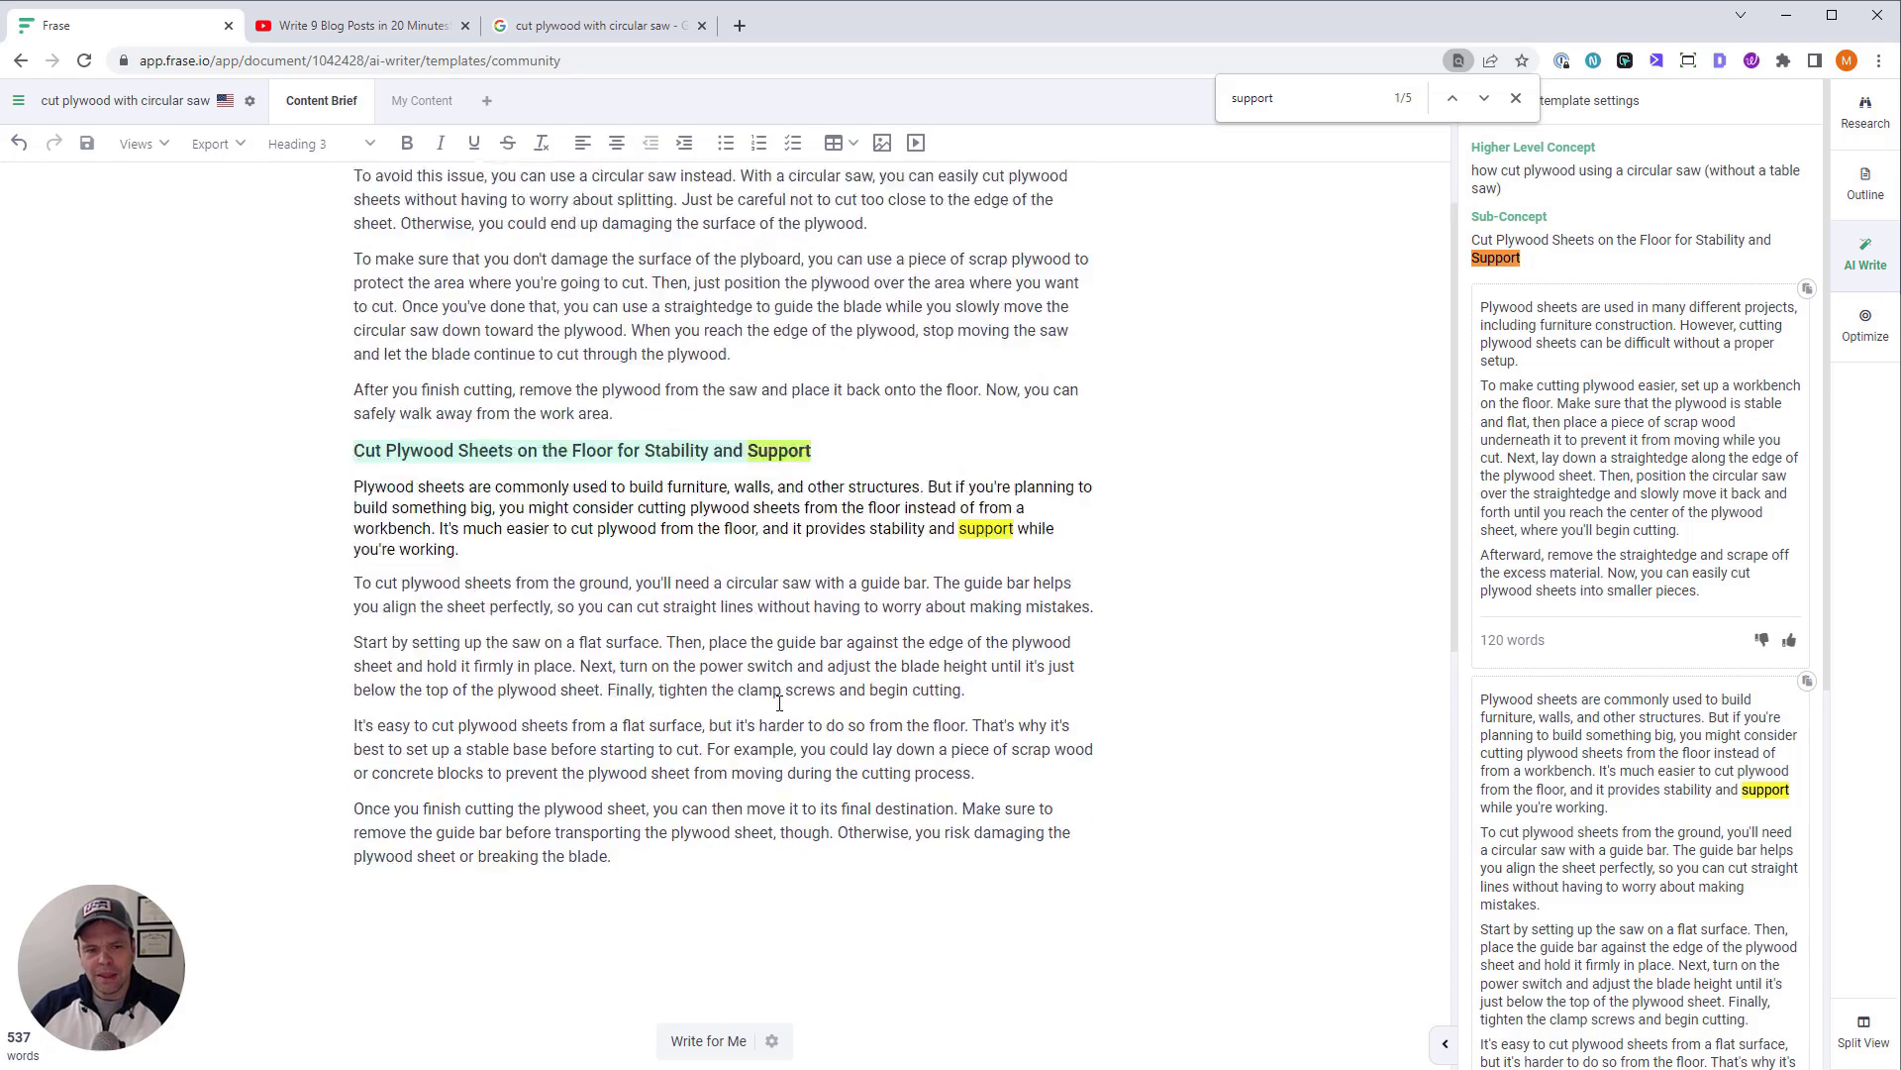
scroll(814, 705, "up", 2)
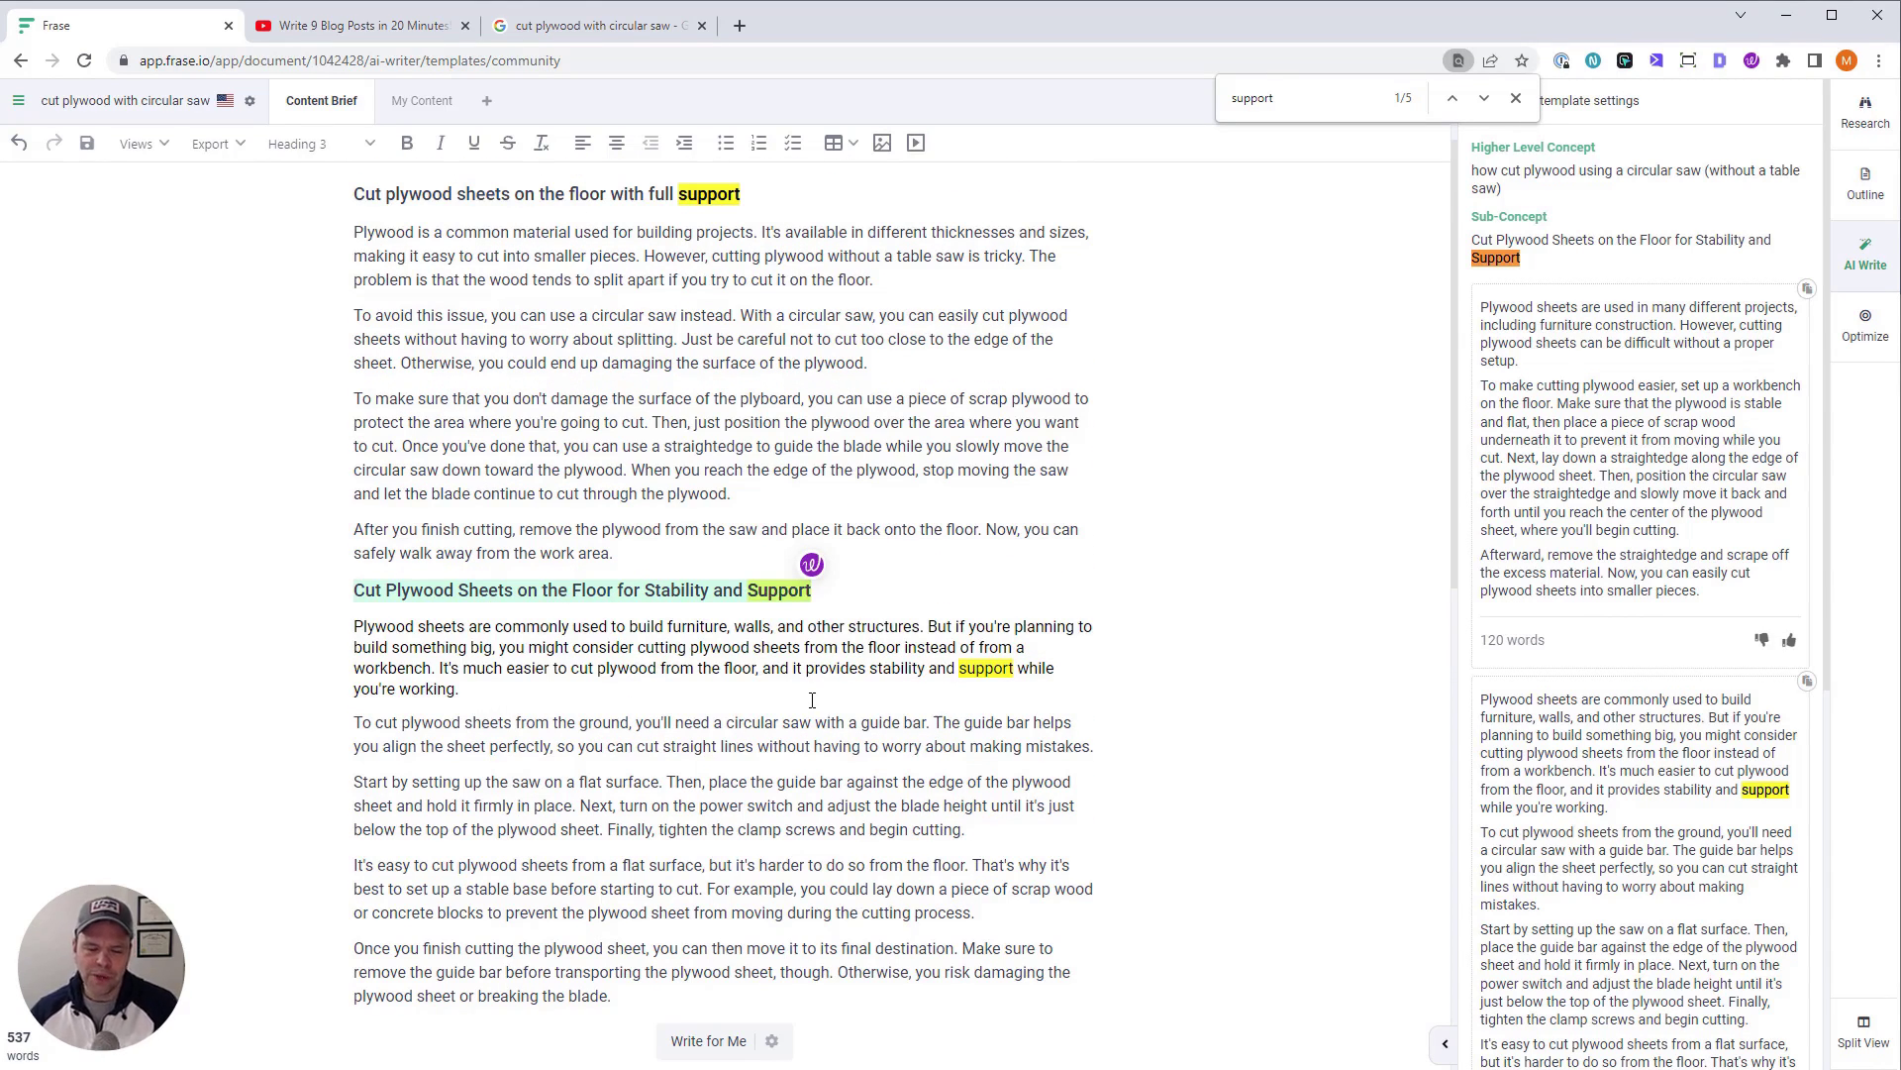
Compare the Stability heading with the 'with full support' heading, briefly opening the AI writing options
left_click(656, 594)
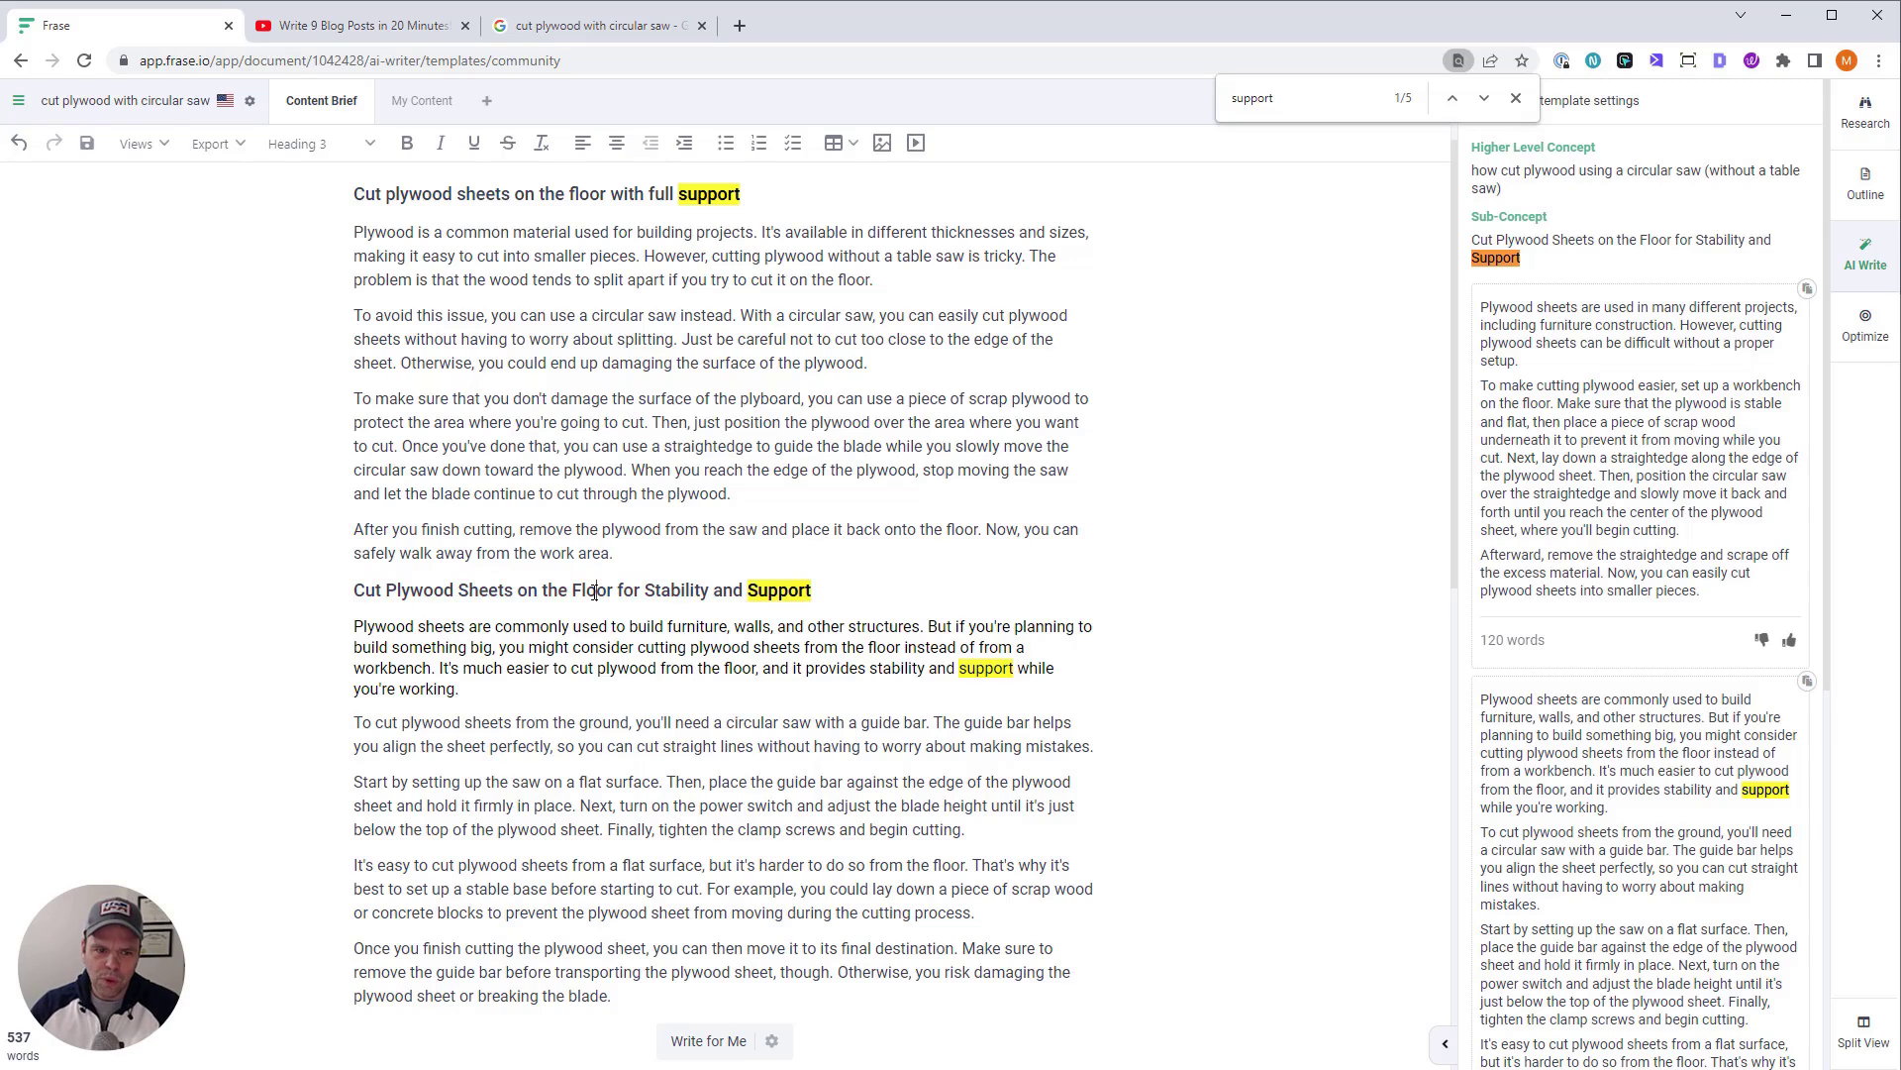
double_click(694, 591)
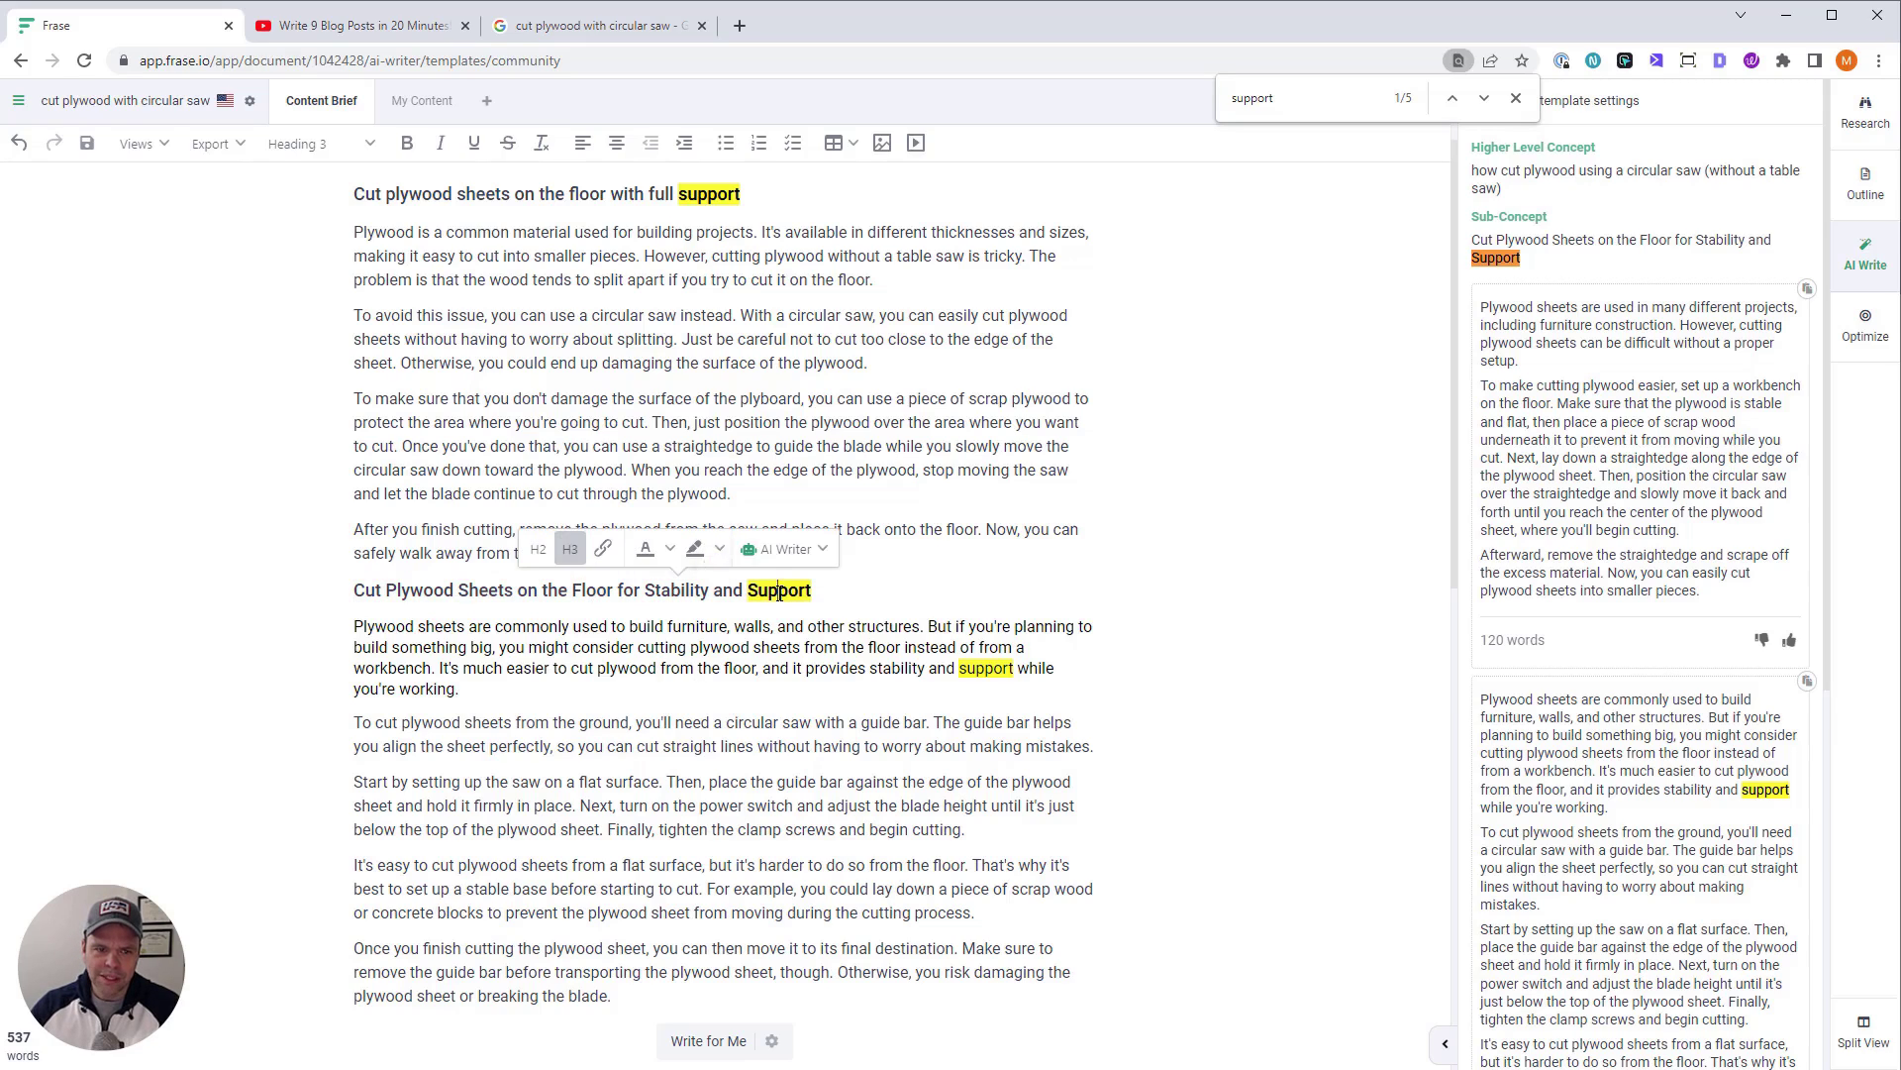
left_click(594, 224)
left_click_drag(611, 195, 740, 195)
left_click(782, 238)
left_click(721, 389)
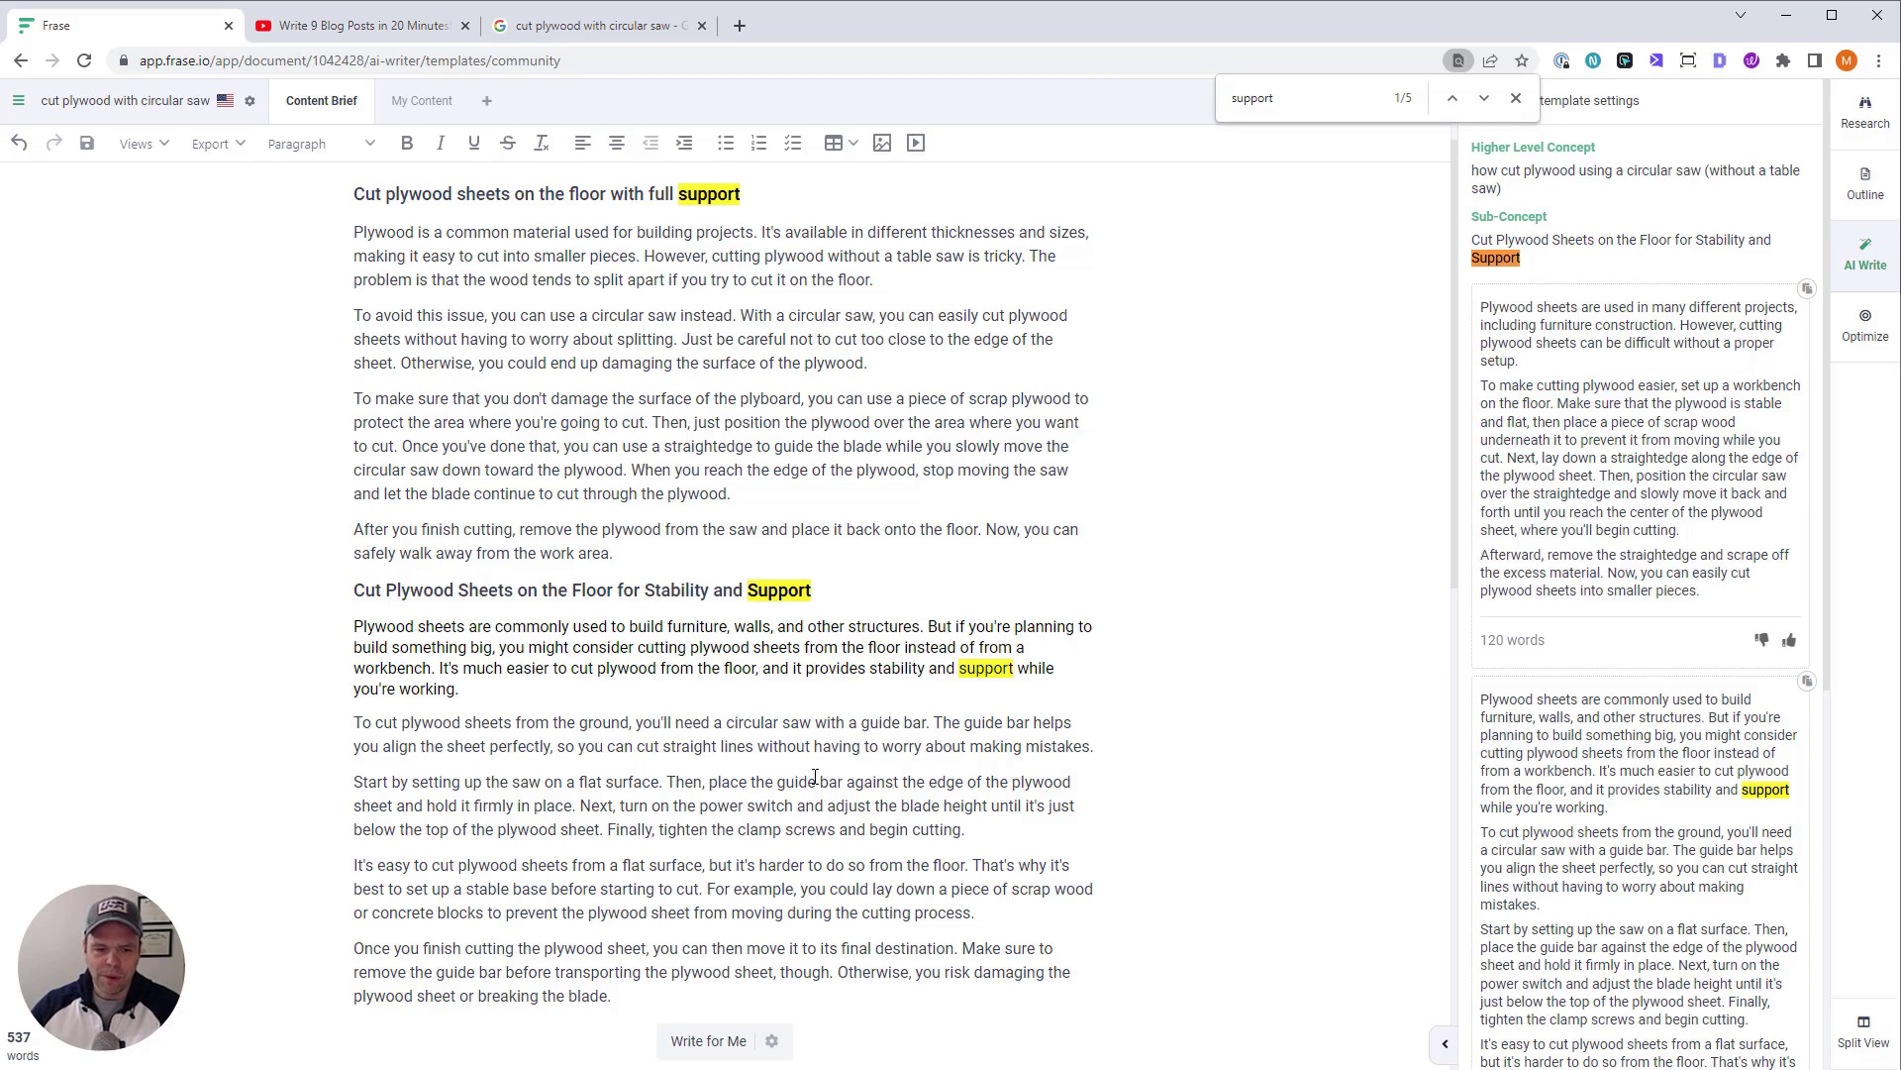
scroll(806, 773, "down", 2)
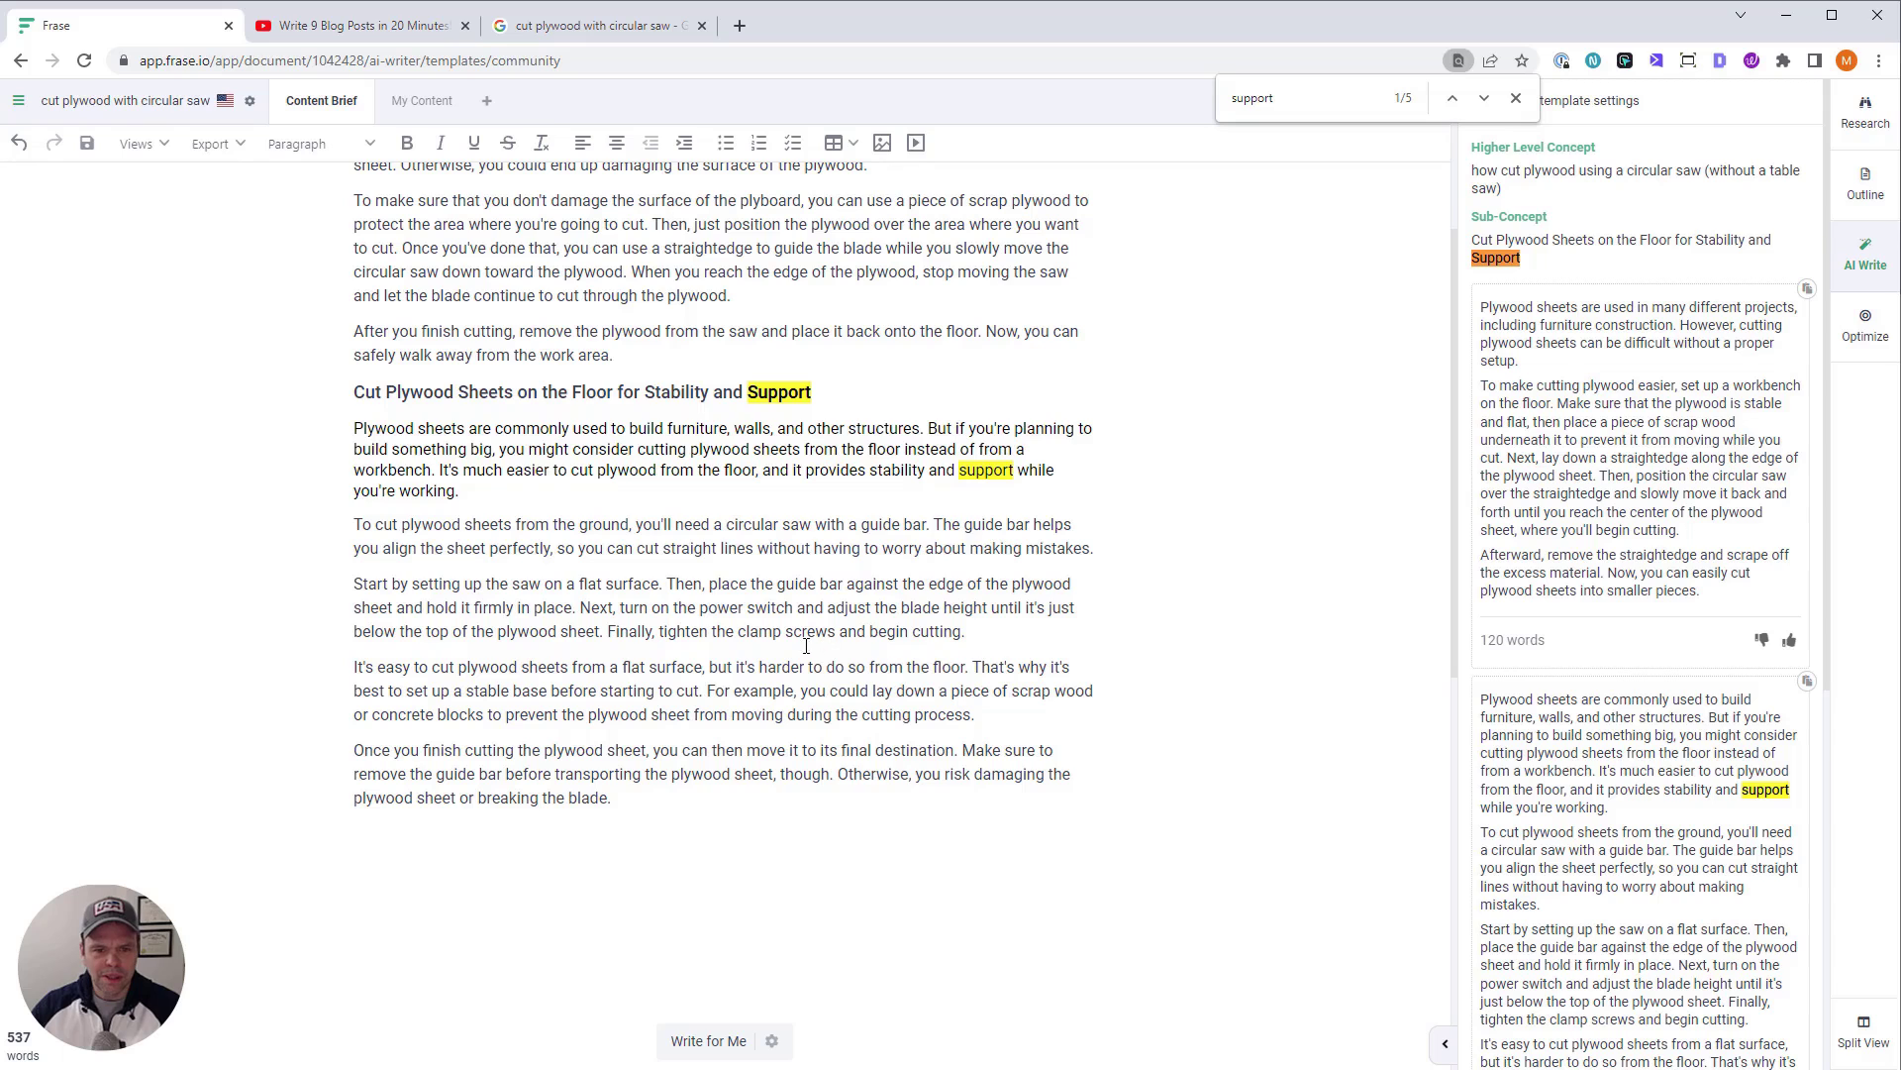
scroll(829, 684, "up", 3)
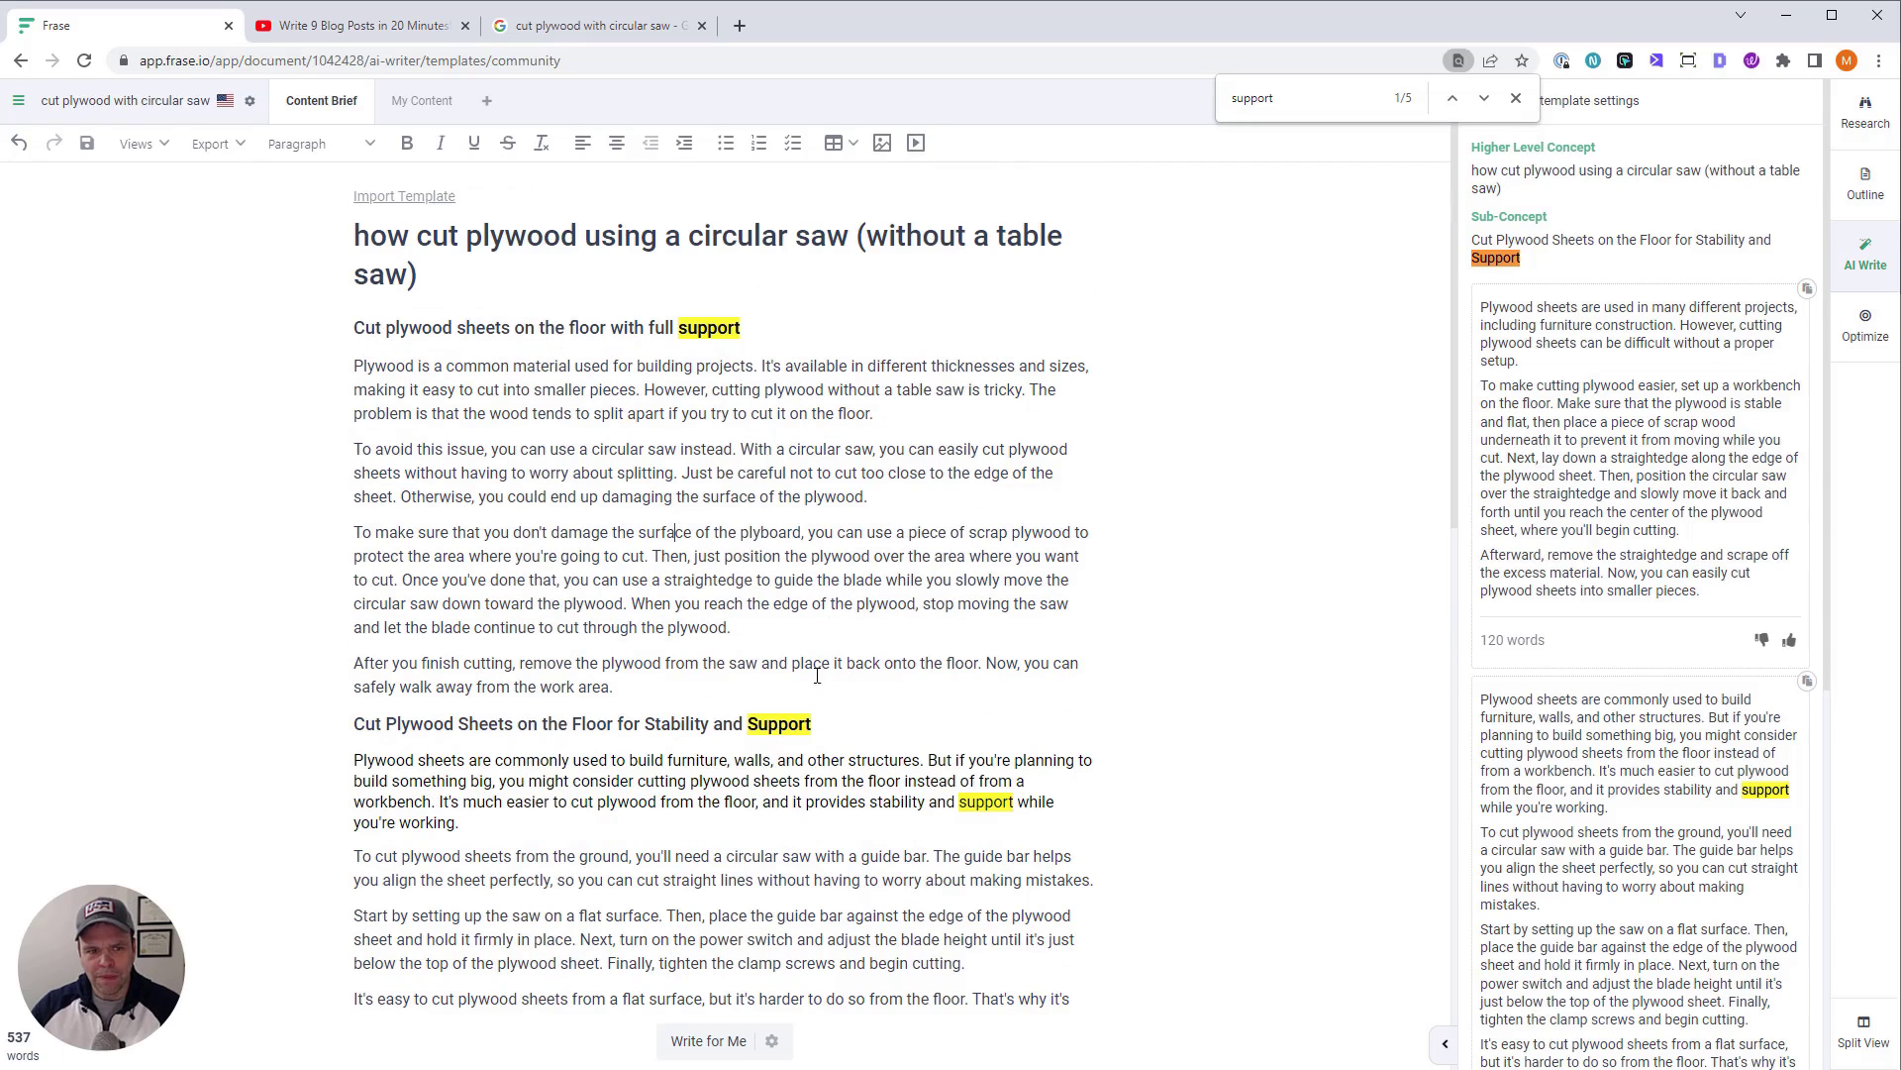
Select the article title, then put the caret after the last paragraph
left_click(508, 280)
key("ctrl+shift+Home")
key("shift+Right")
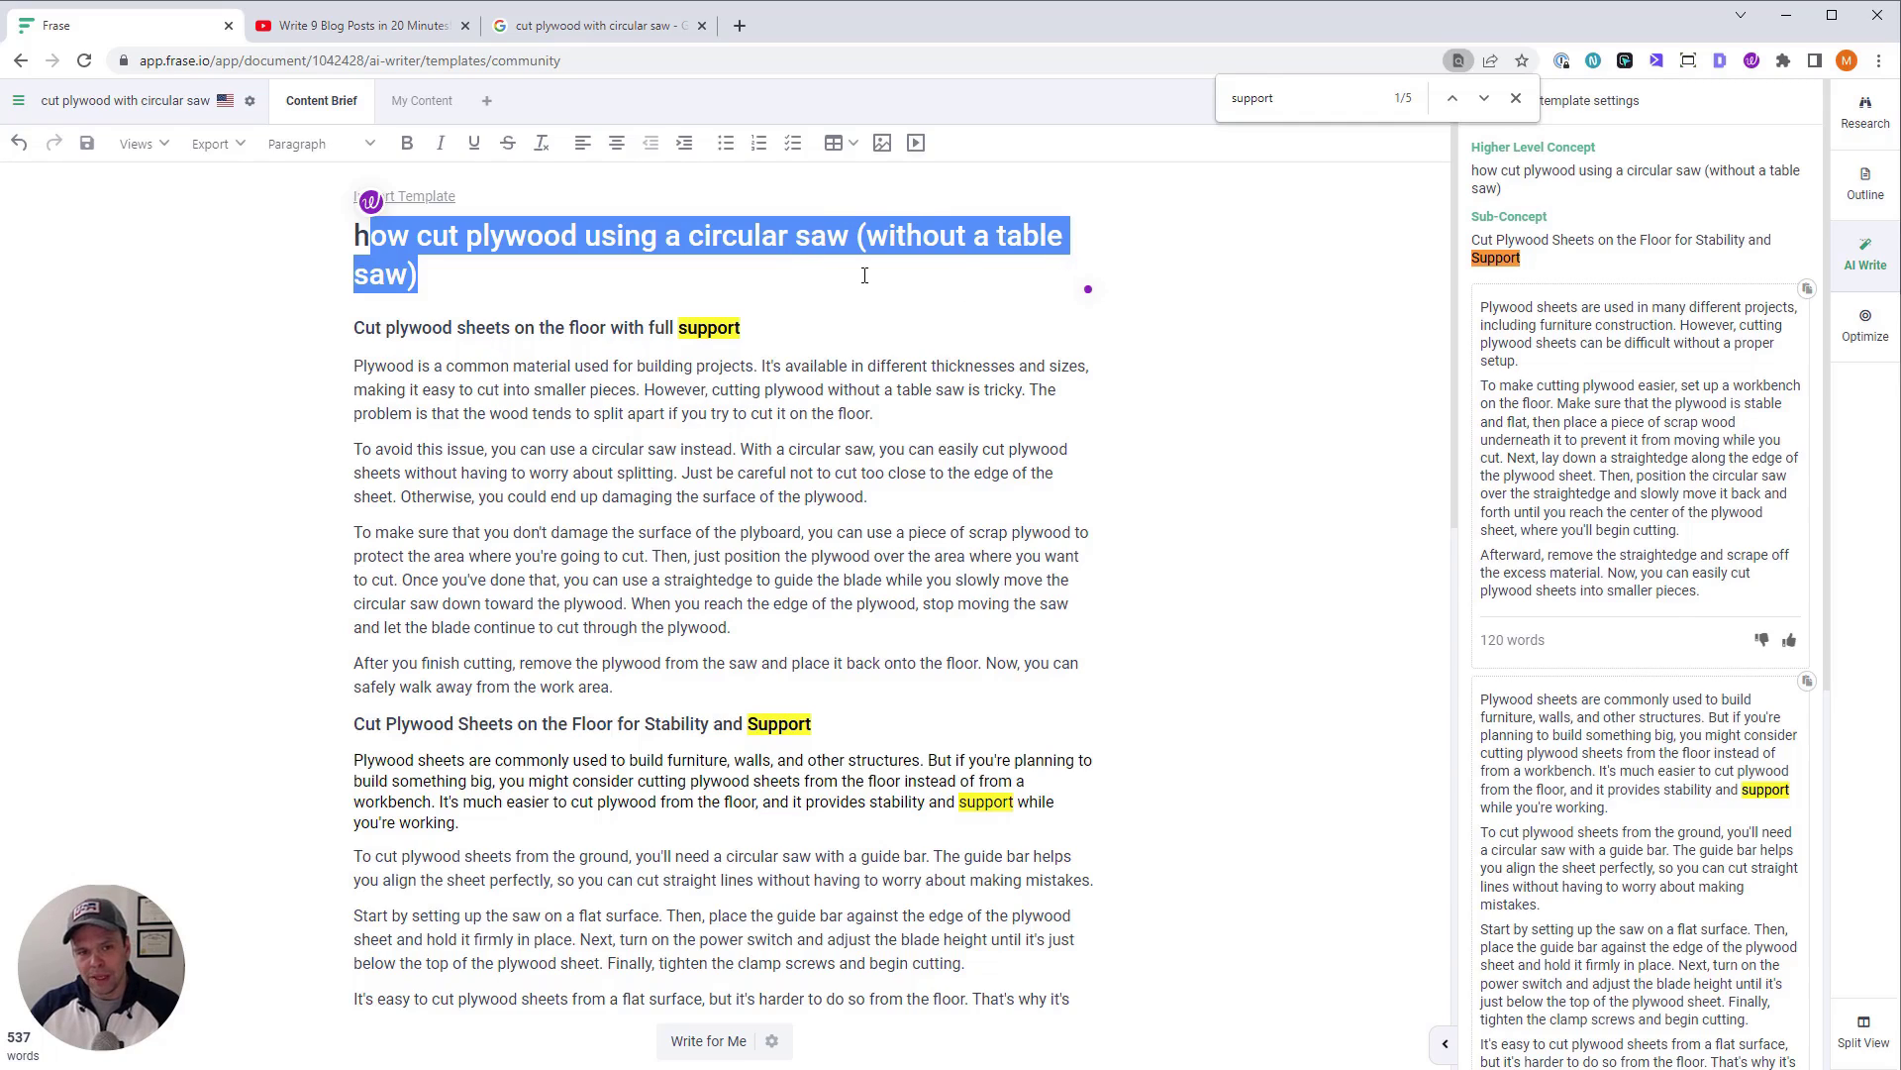
left_click(830, 463)
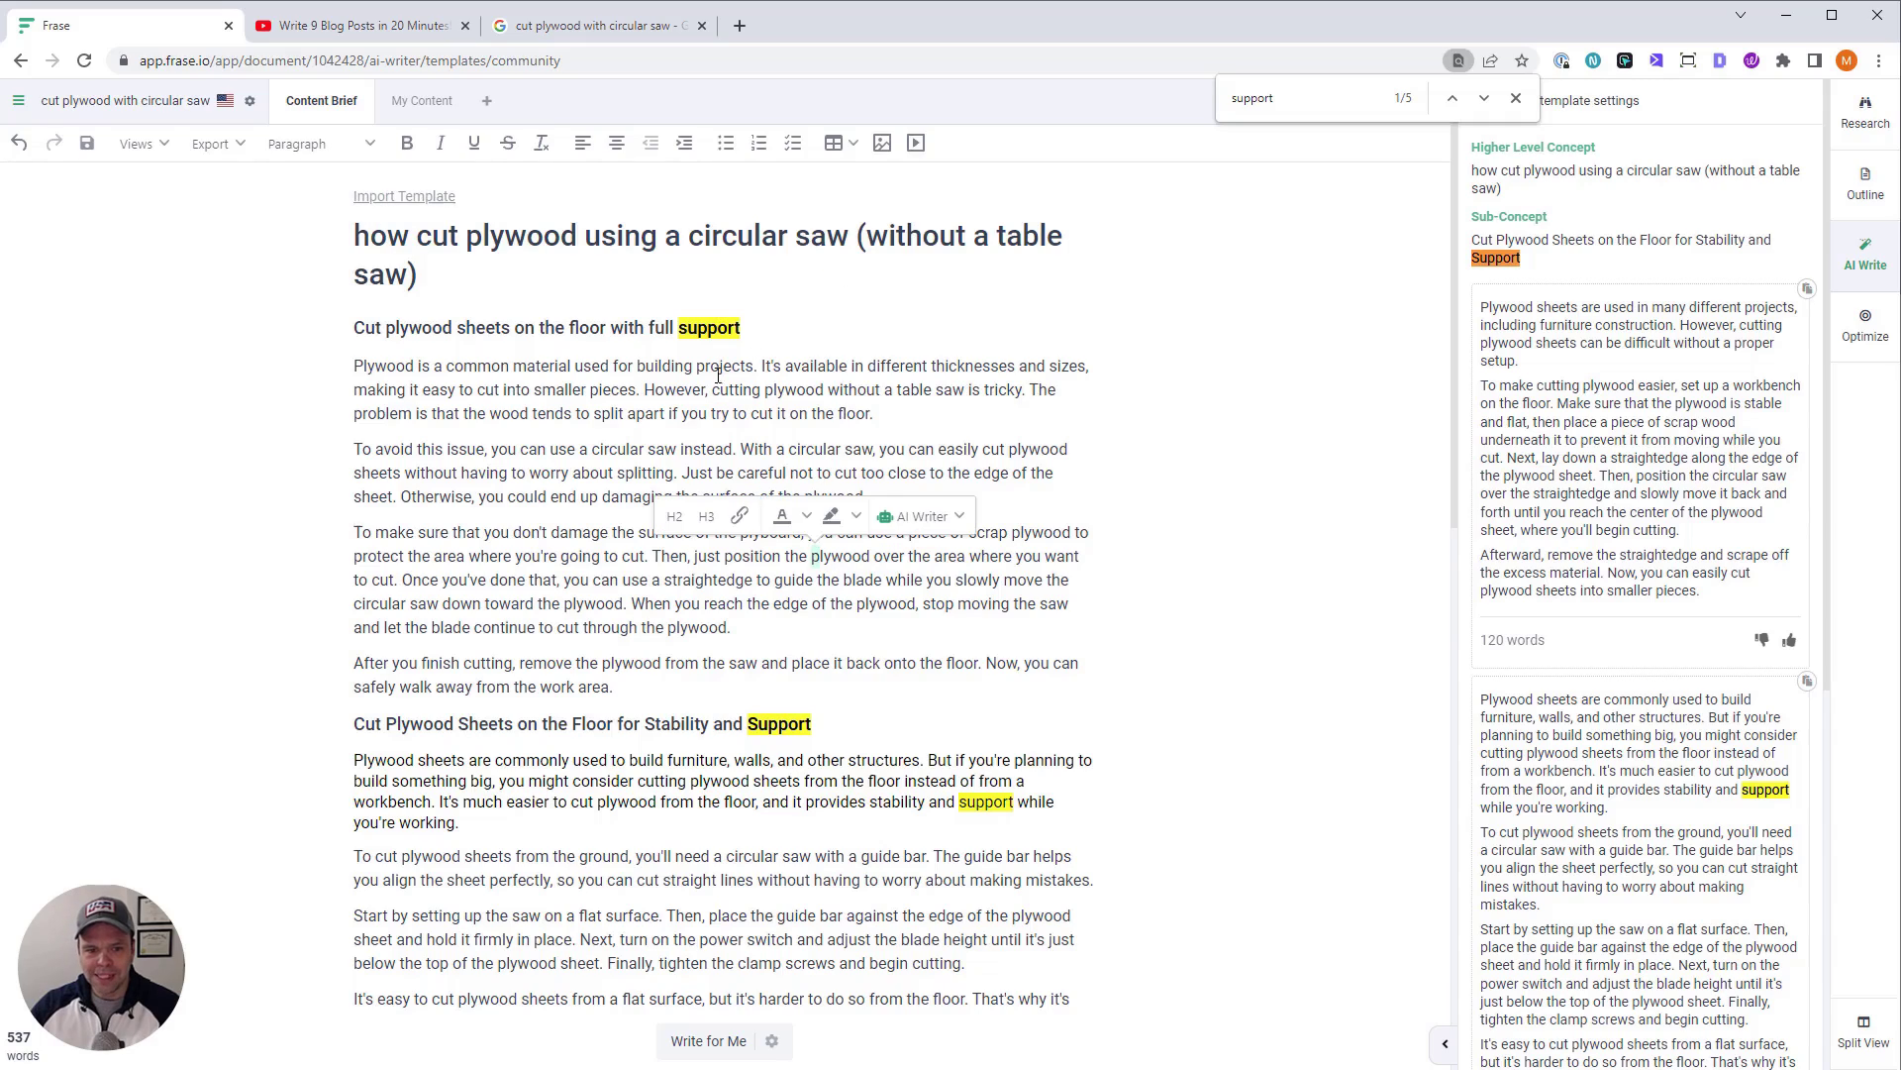
scroll(843, 730, "down", 4)
left_click(586, 738)
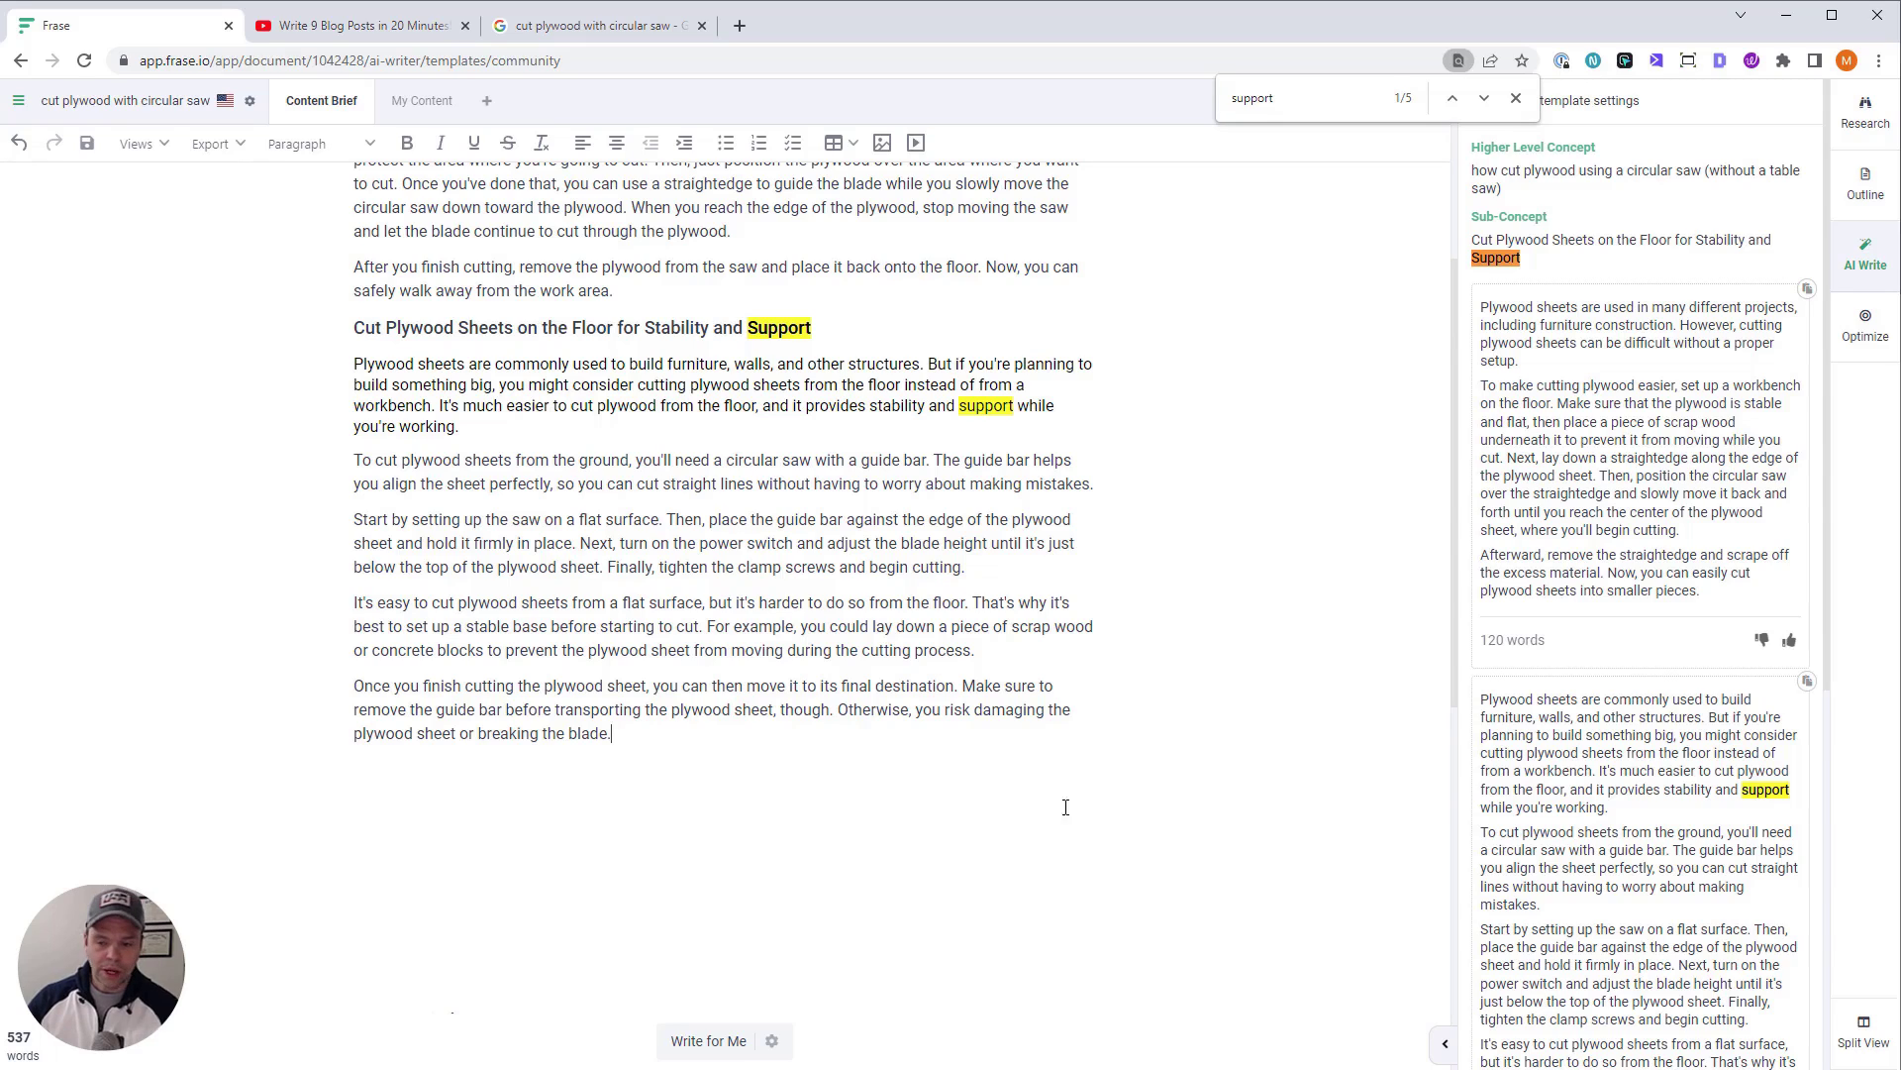
Close the find bar and delete the whole full-support section
left_click(1516, 98)
left_click(1585, 100)
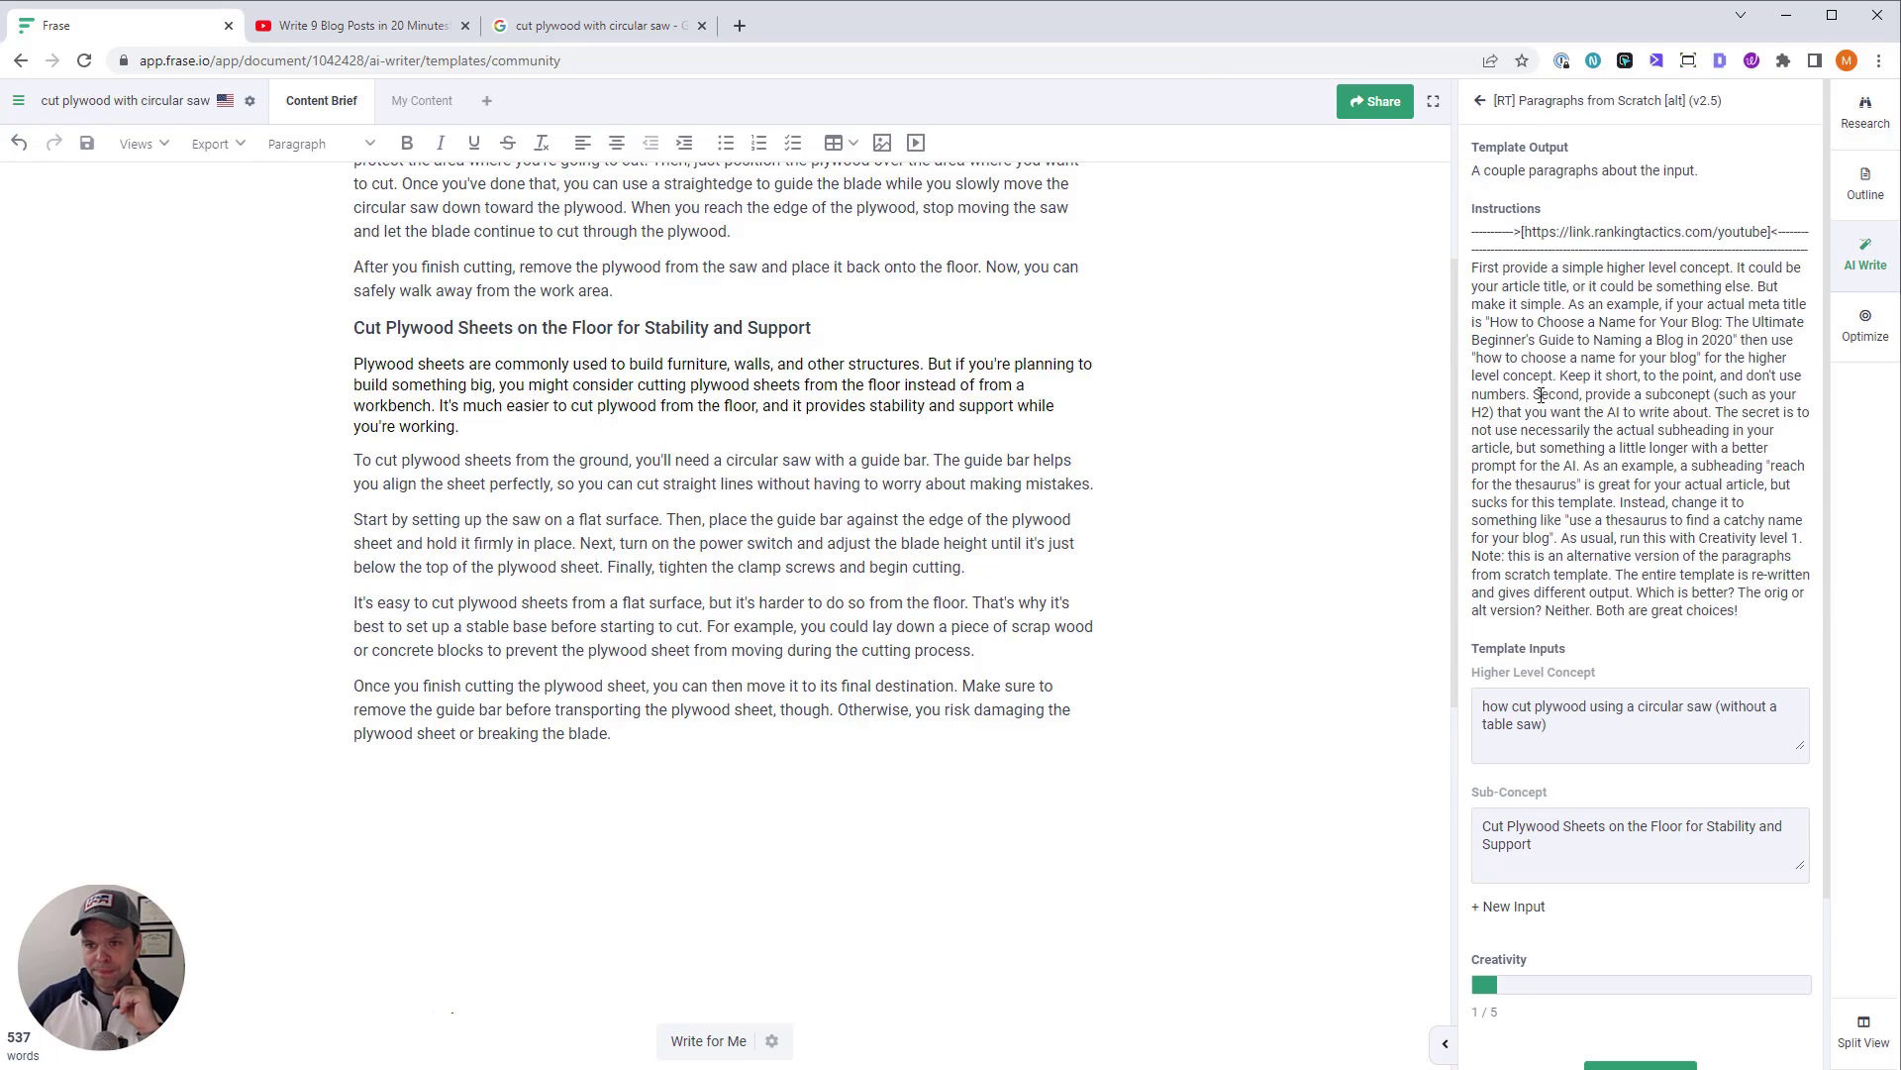
scroll(827, 777, "up", 4)
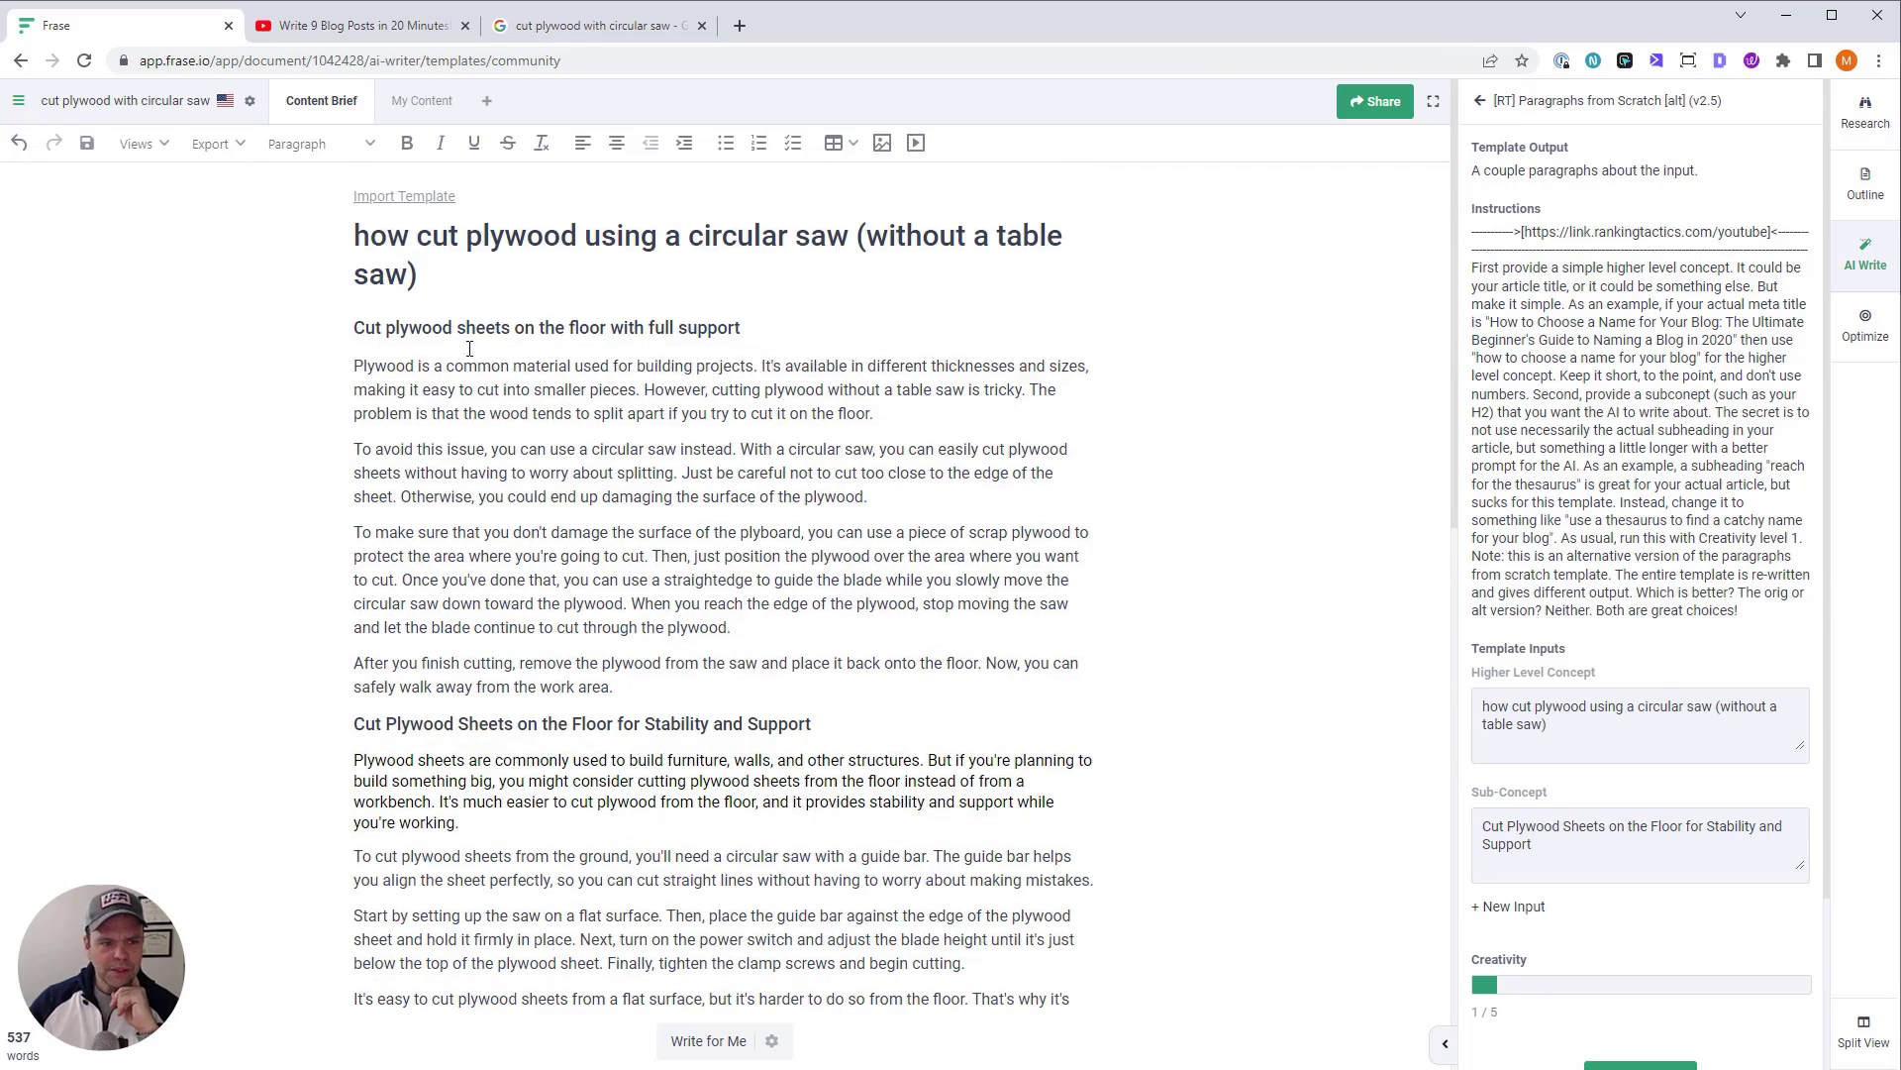
left_click_drag(527, 547, 353, 327)
key("BackSpace")
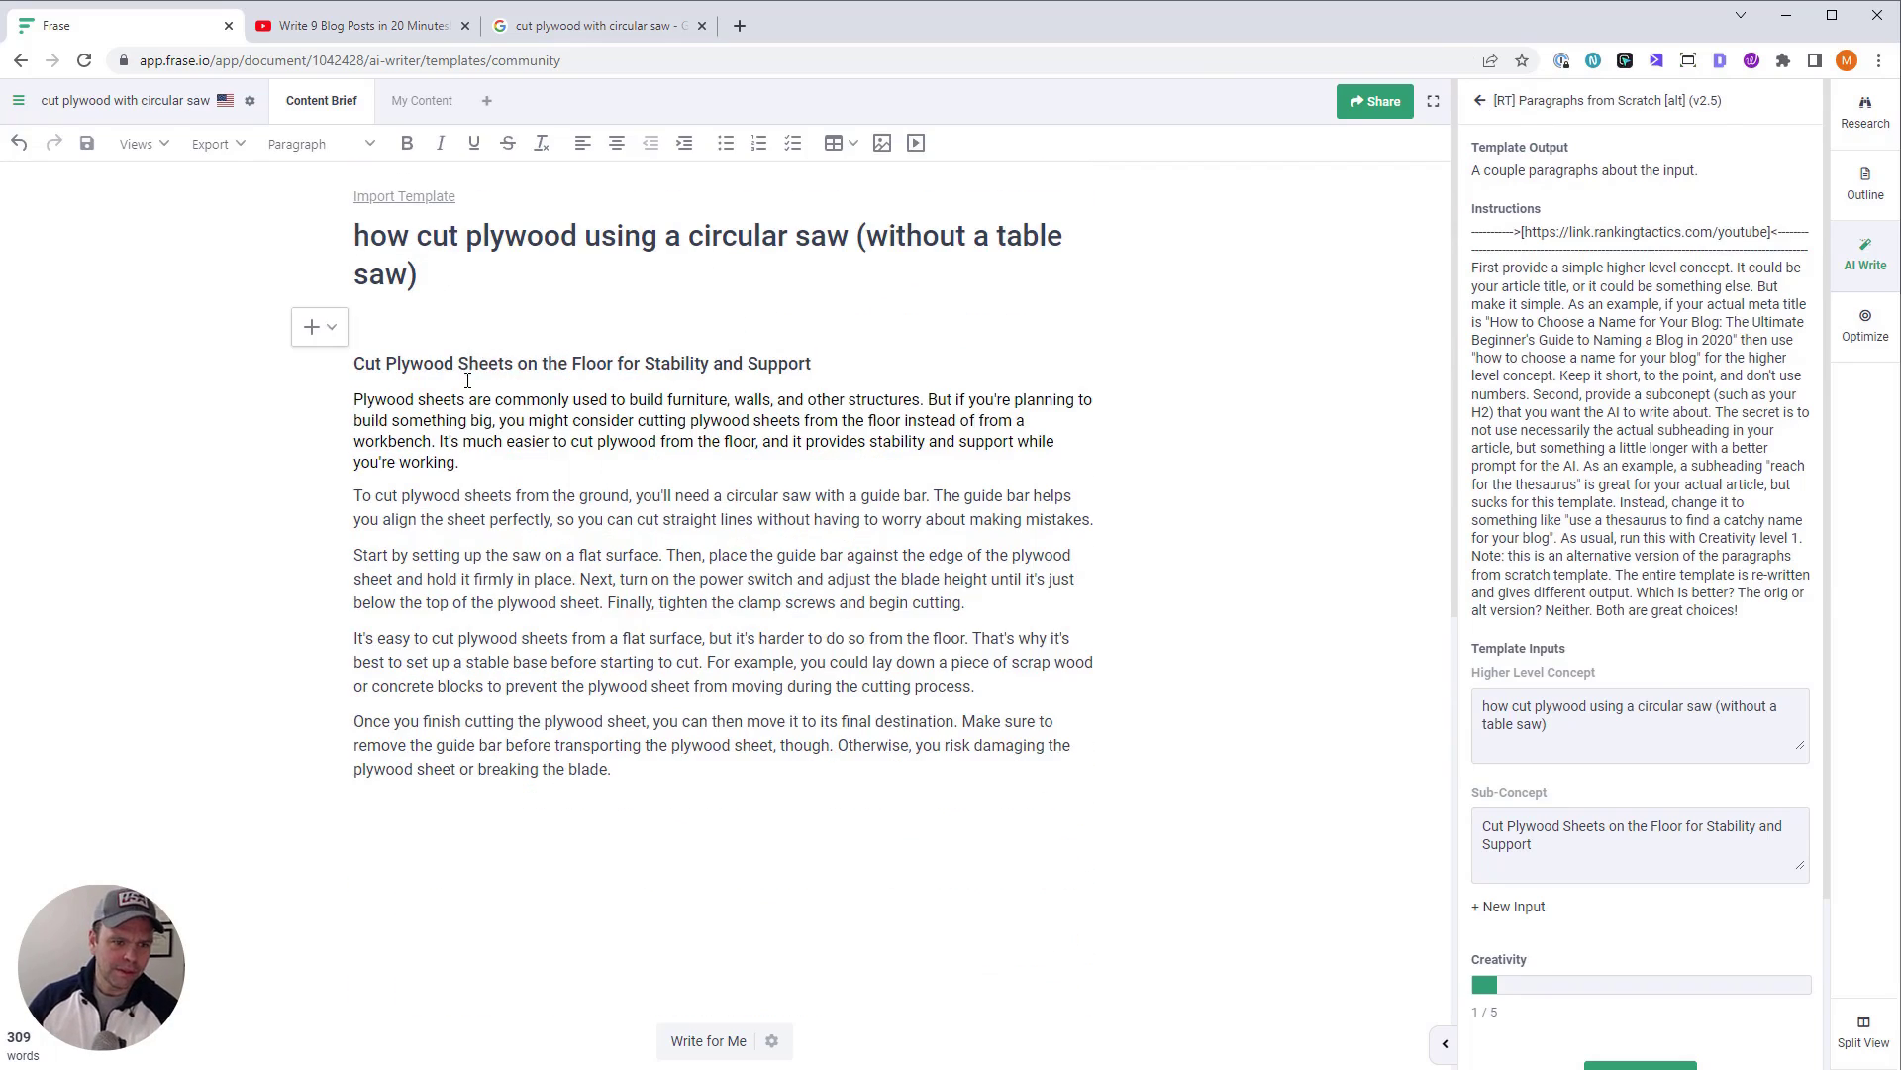
key("Delete")
Label the Stability and Support section 'FROM SCRATCH' on a new line above its heading
left_click_drag(458, 428, 354, 364)
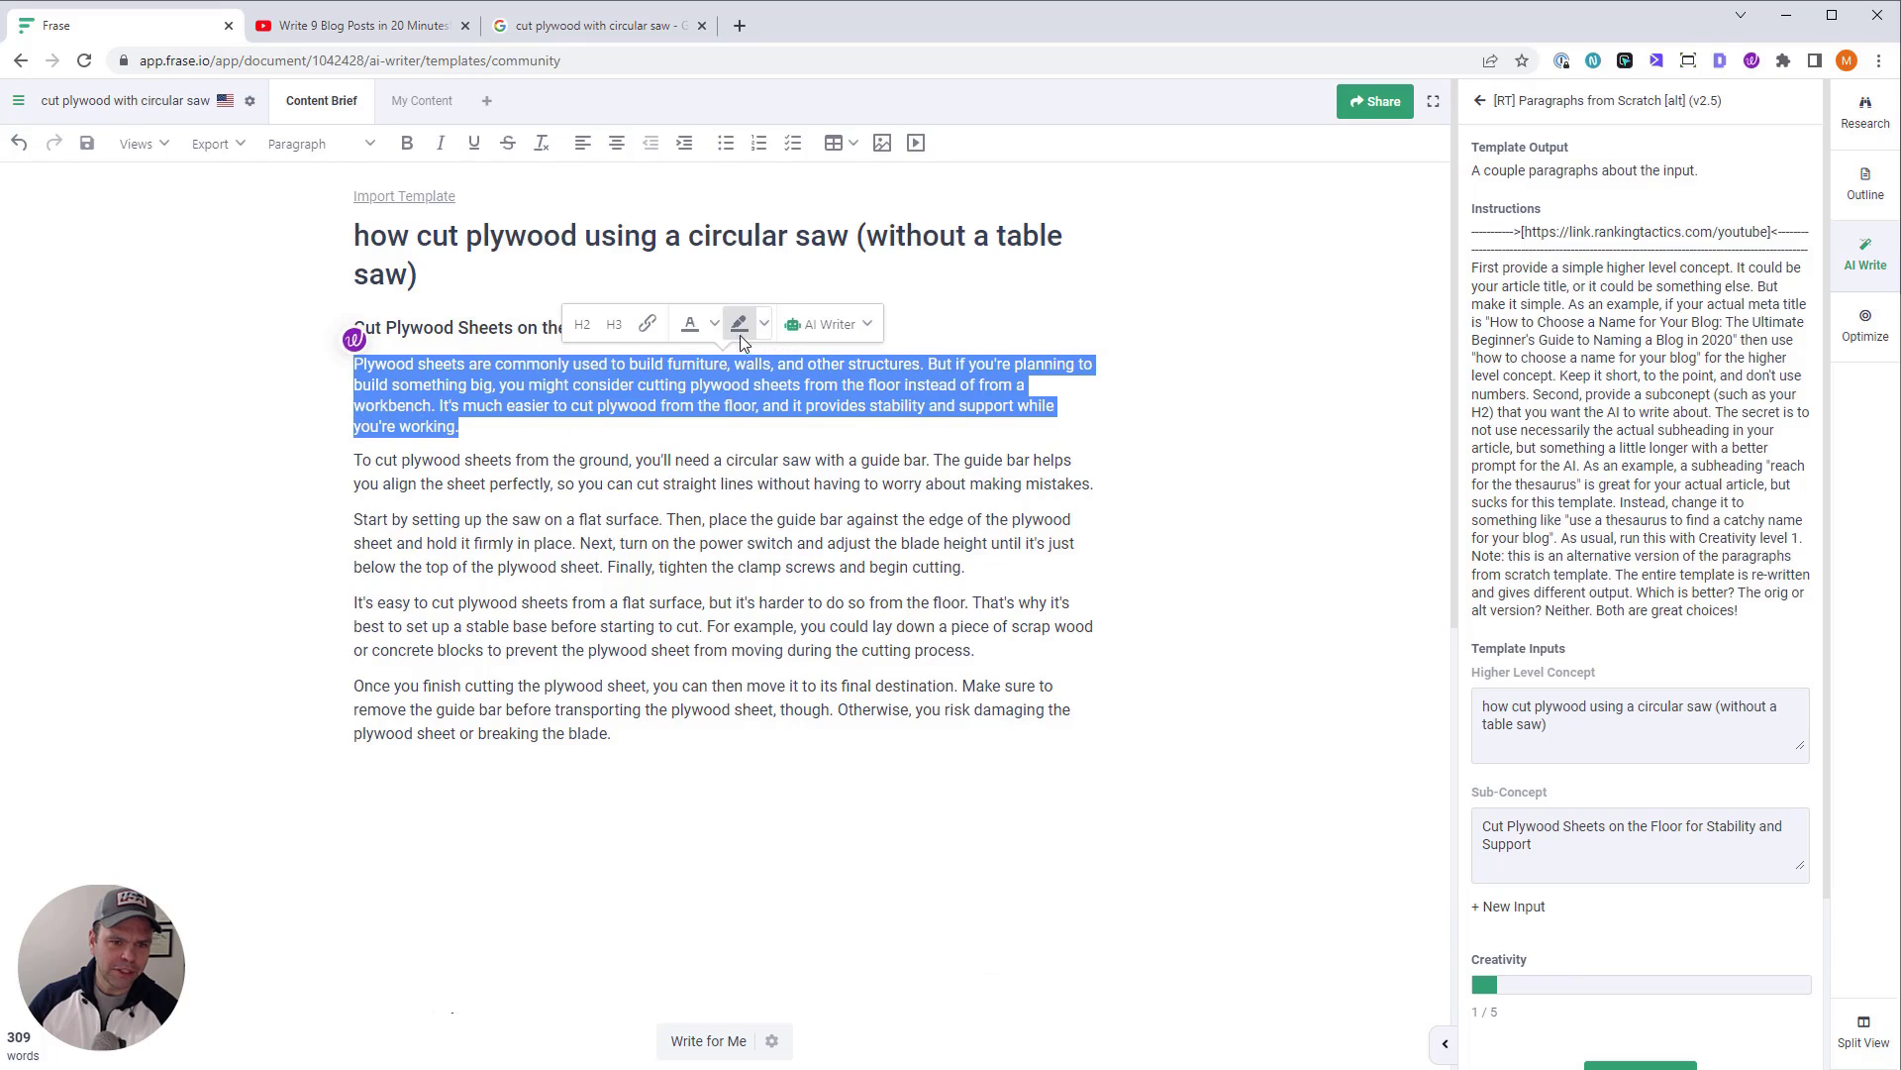
left_click(355, 328)
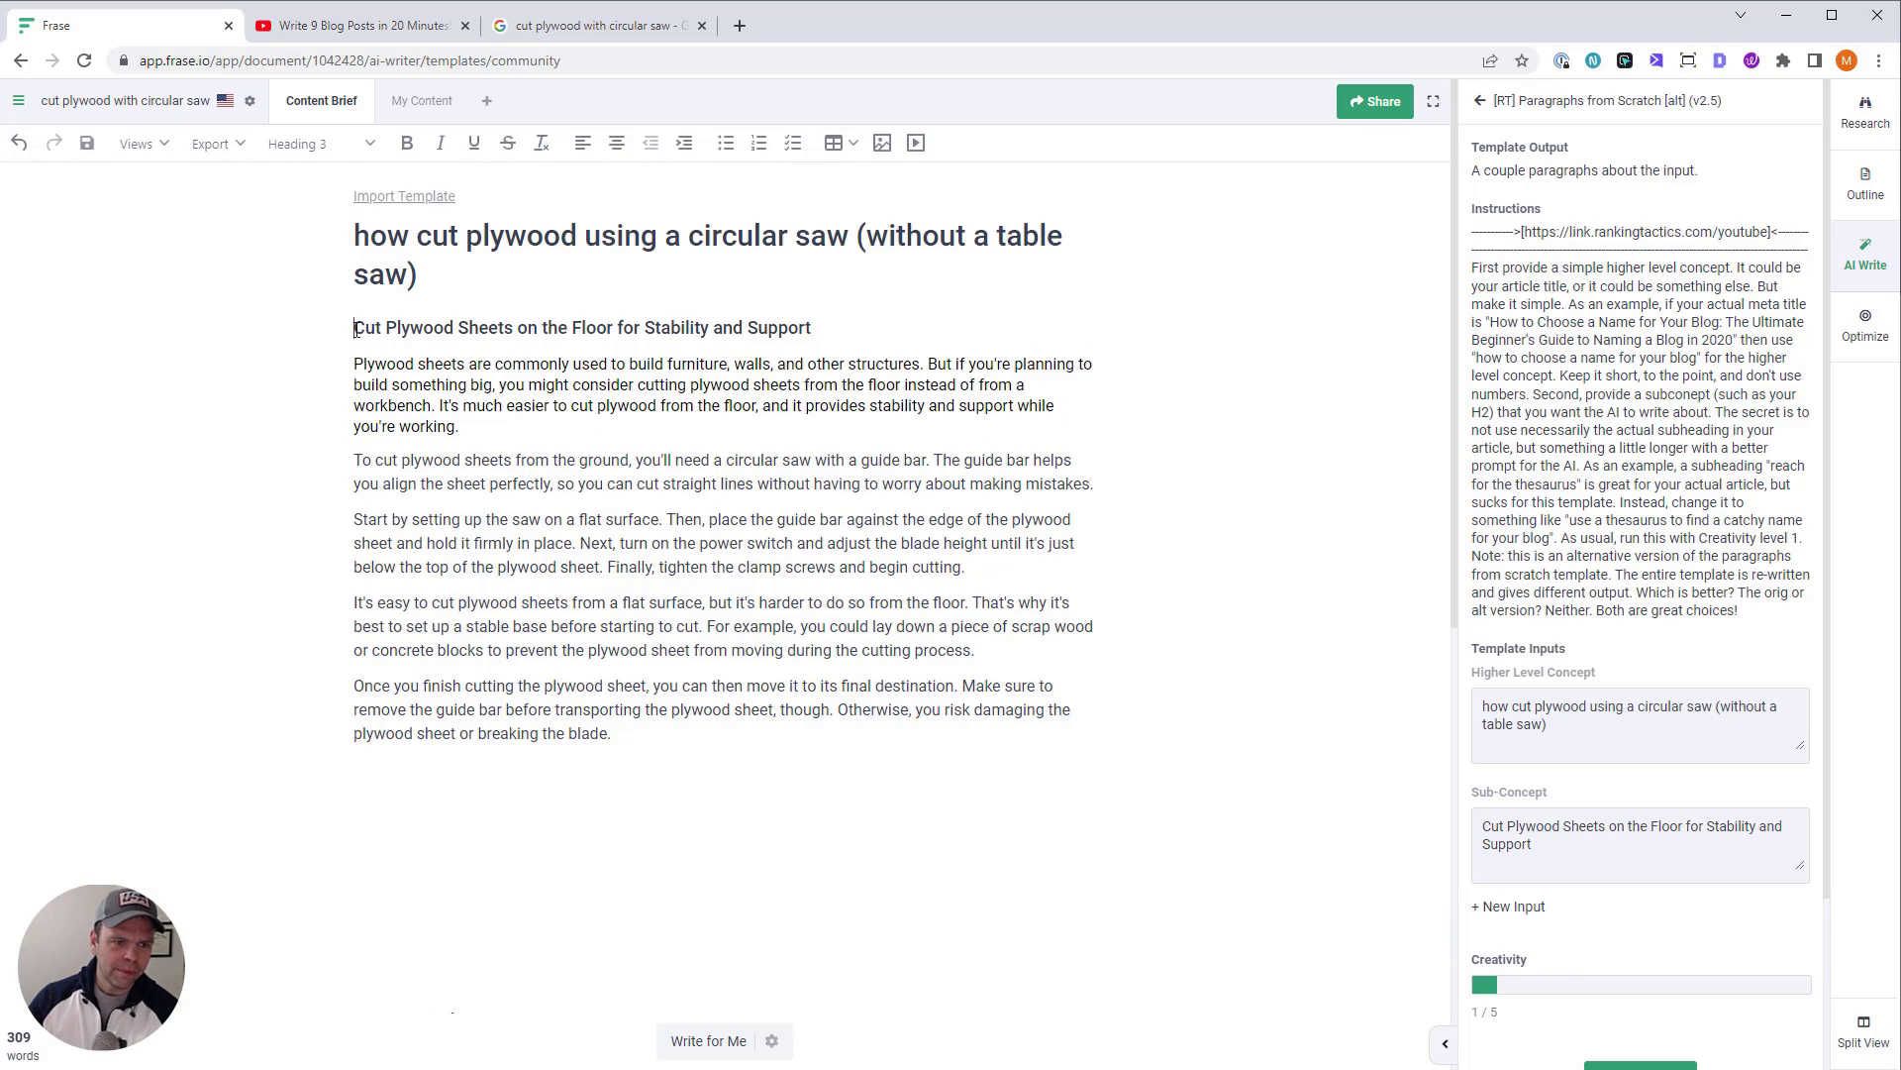
key("Return")
type("FROM SCRATCH")
Paste a copy of the section below, relabel it 'FROM KEYWORDS' and delete its paragraphs
left_click_drag(554, 827, 355, 302)
left_click(552, 829)
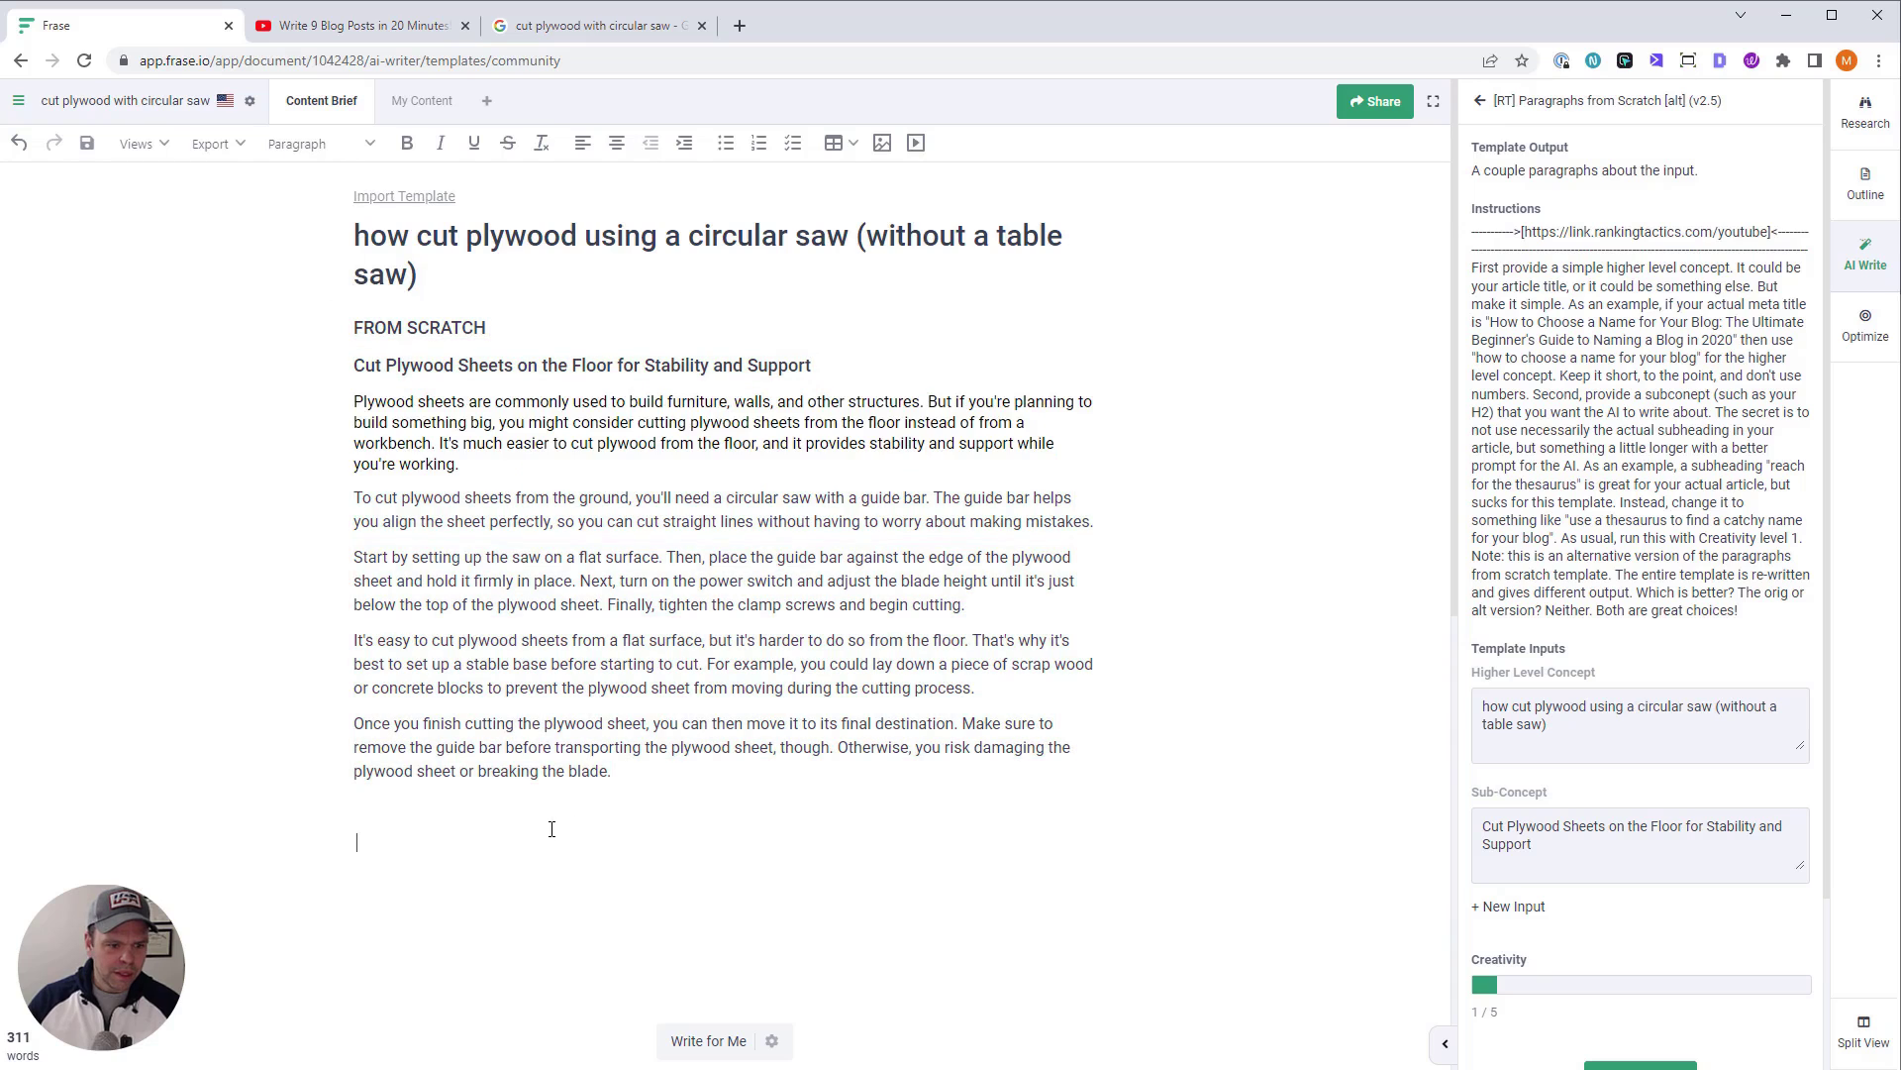
key("ctrl+v")
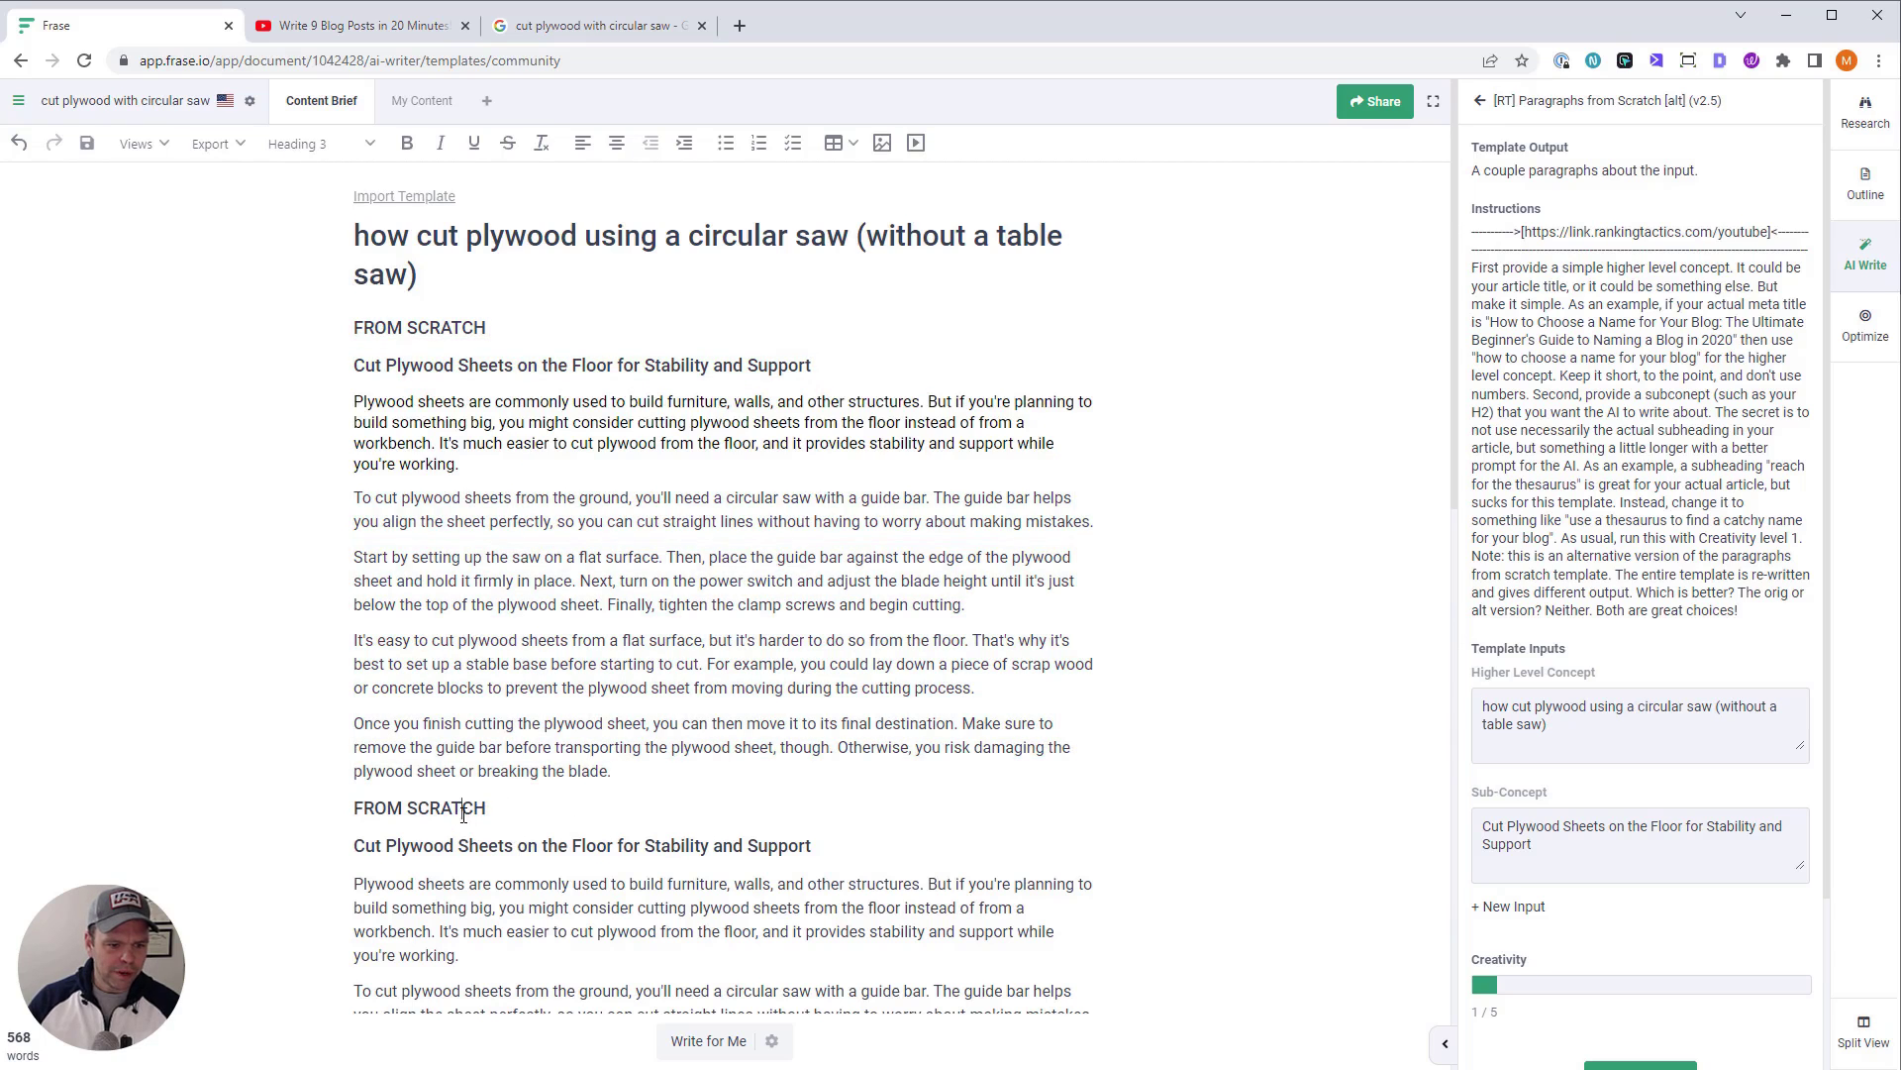
double_click(466, 808)
type("KEYWORDS")
scroll(447, 619, "down", 4)
left_click_drag(612, 869, 354, 488)
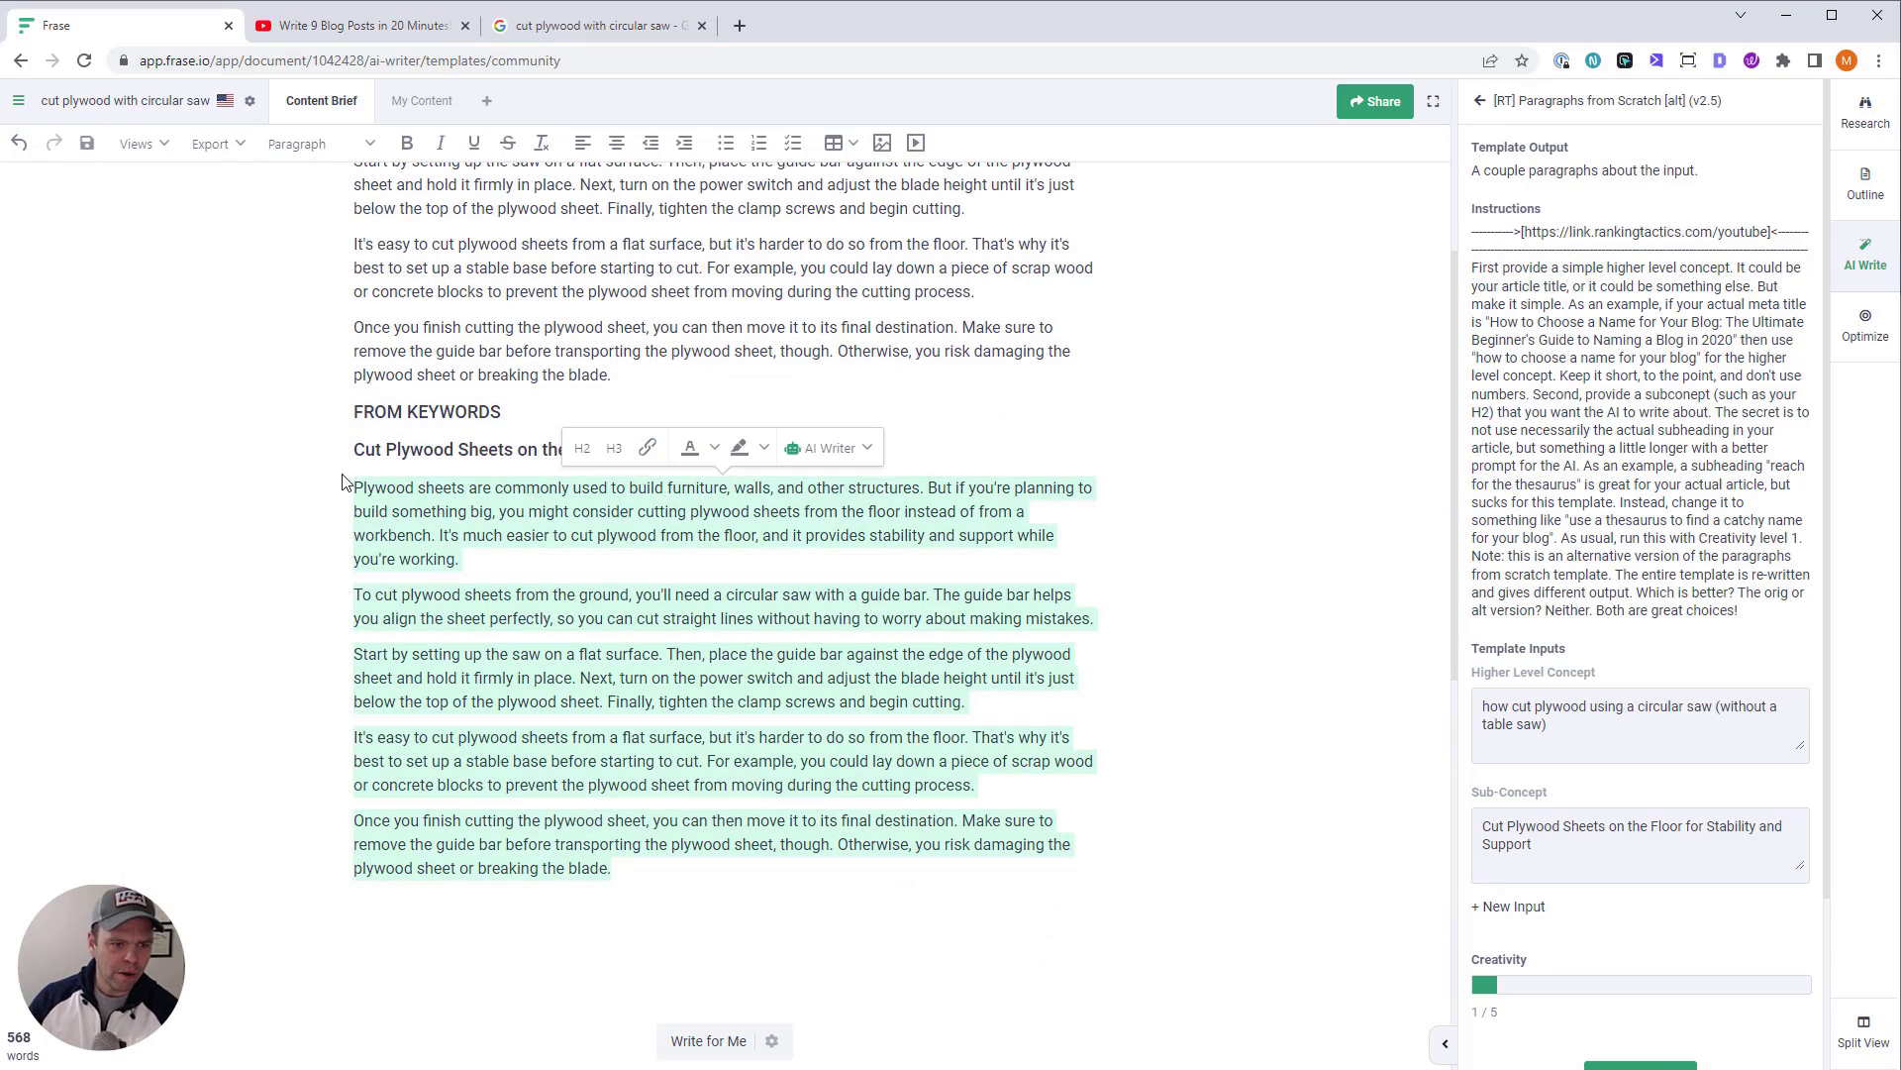
key("BackSpace")
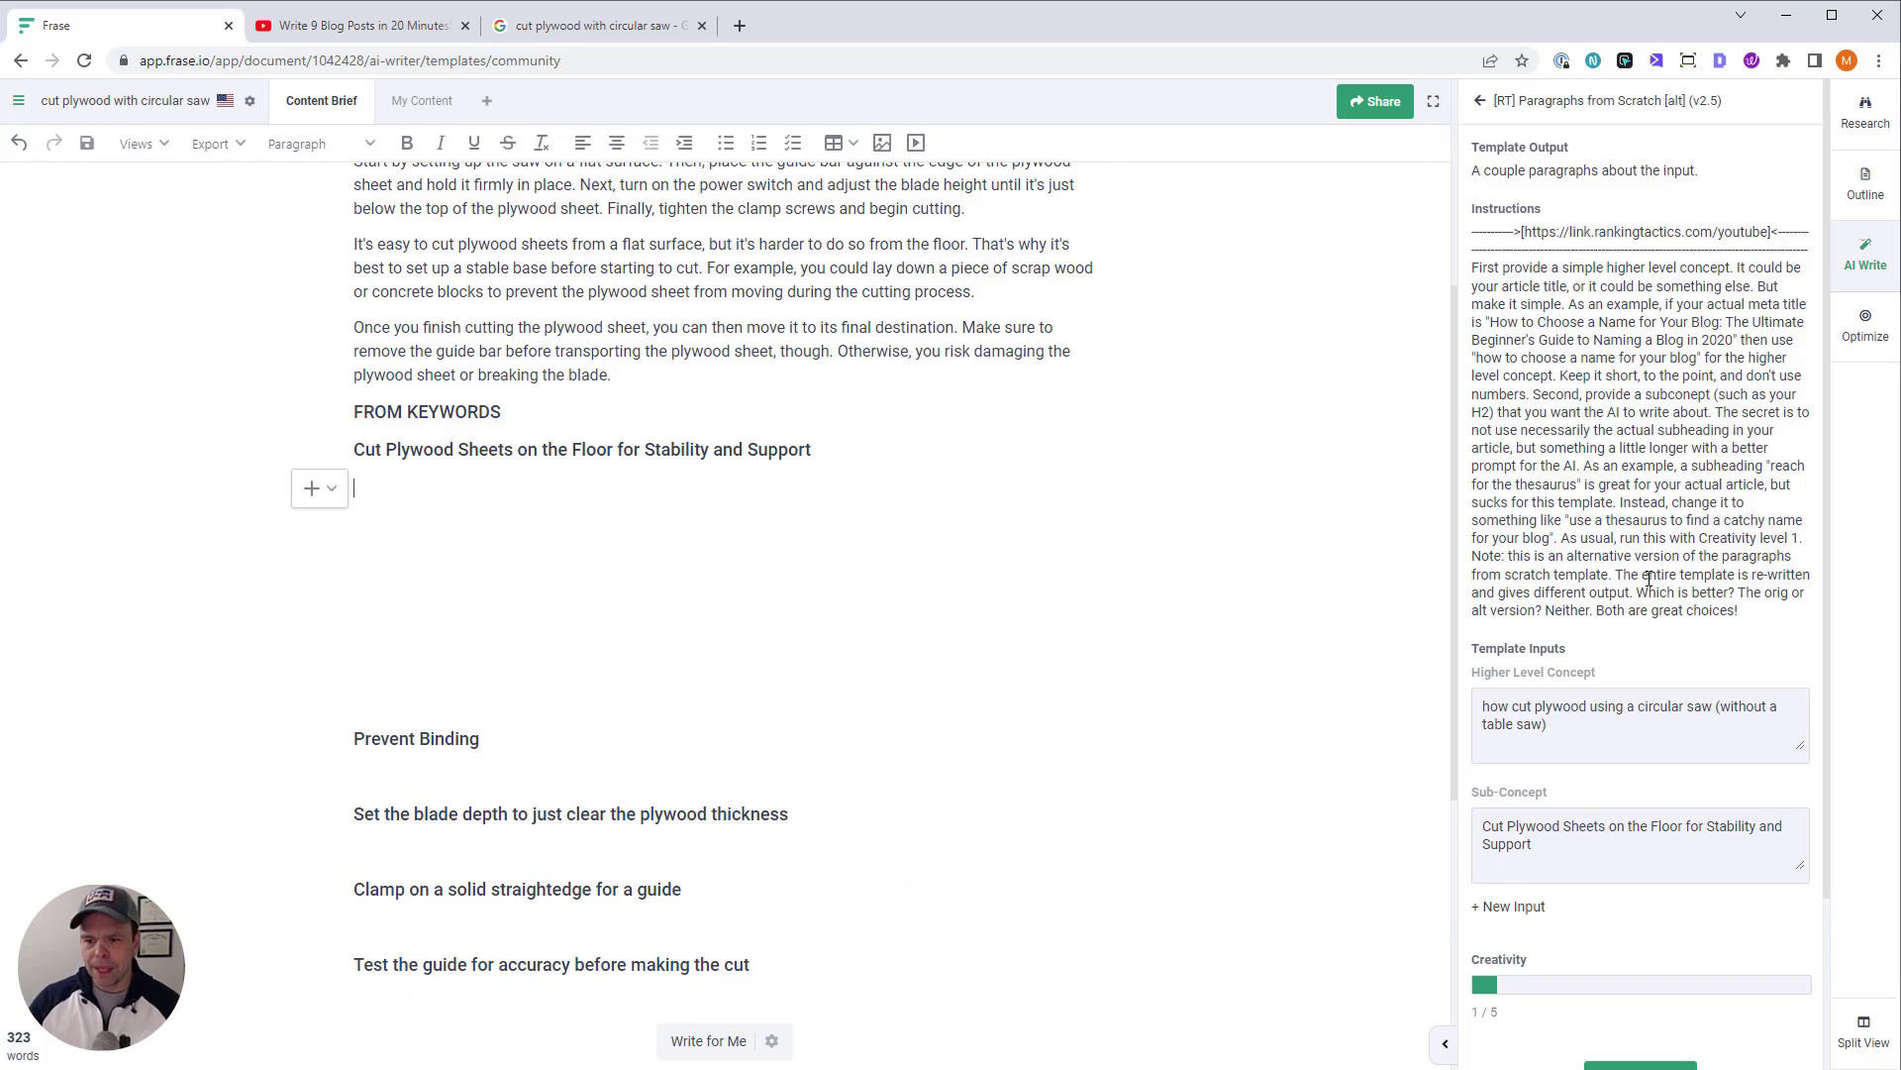
Open the Paragraphs from Keywords template and paste the floor heading as the sub-concept
left_click(1479, 101)
left_click(1670, 792)
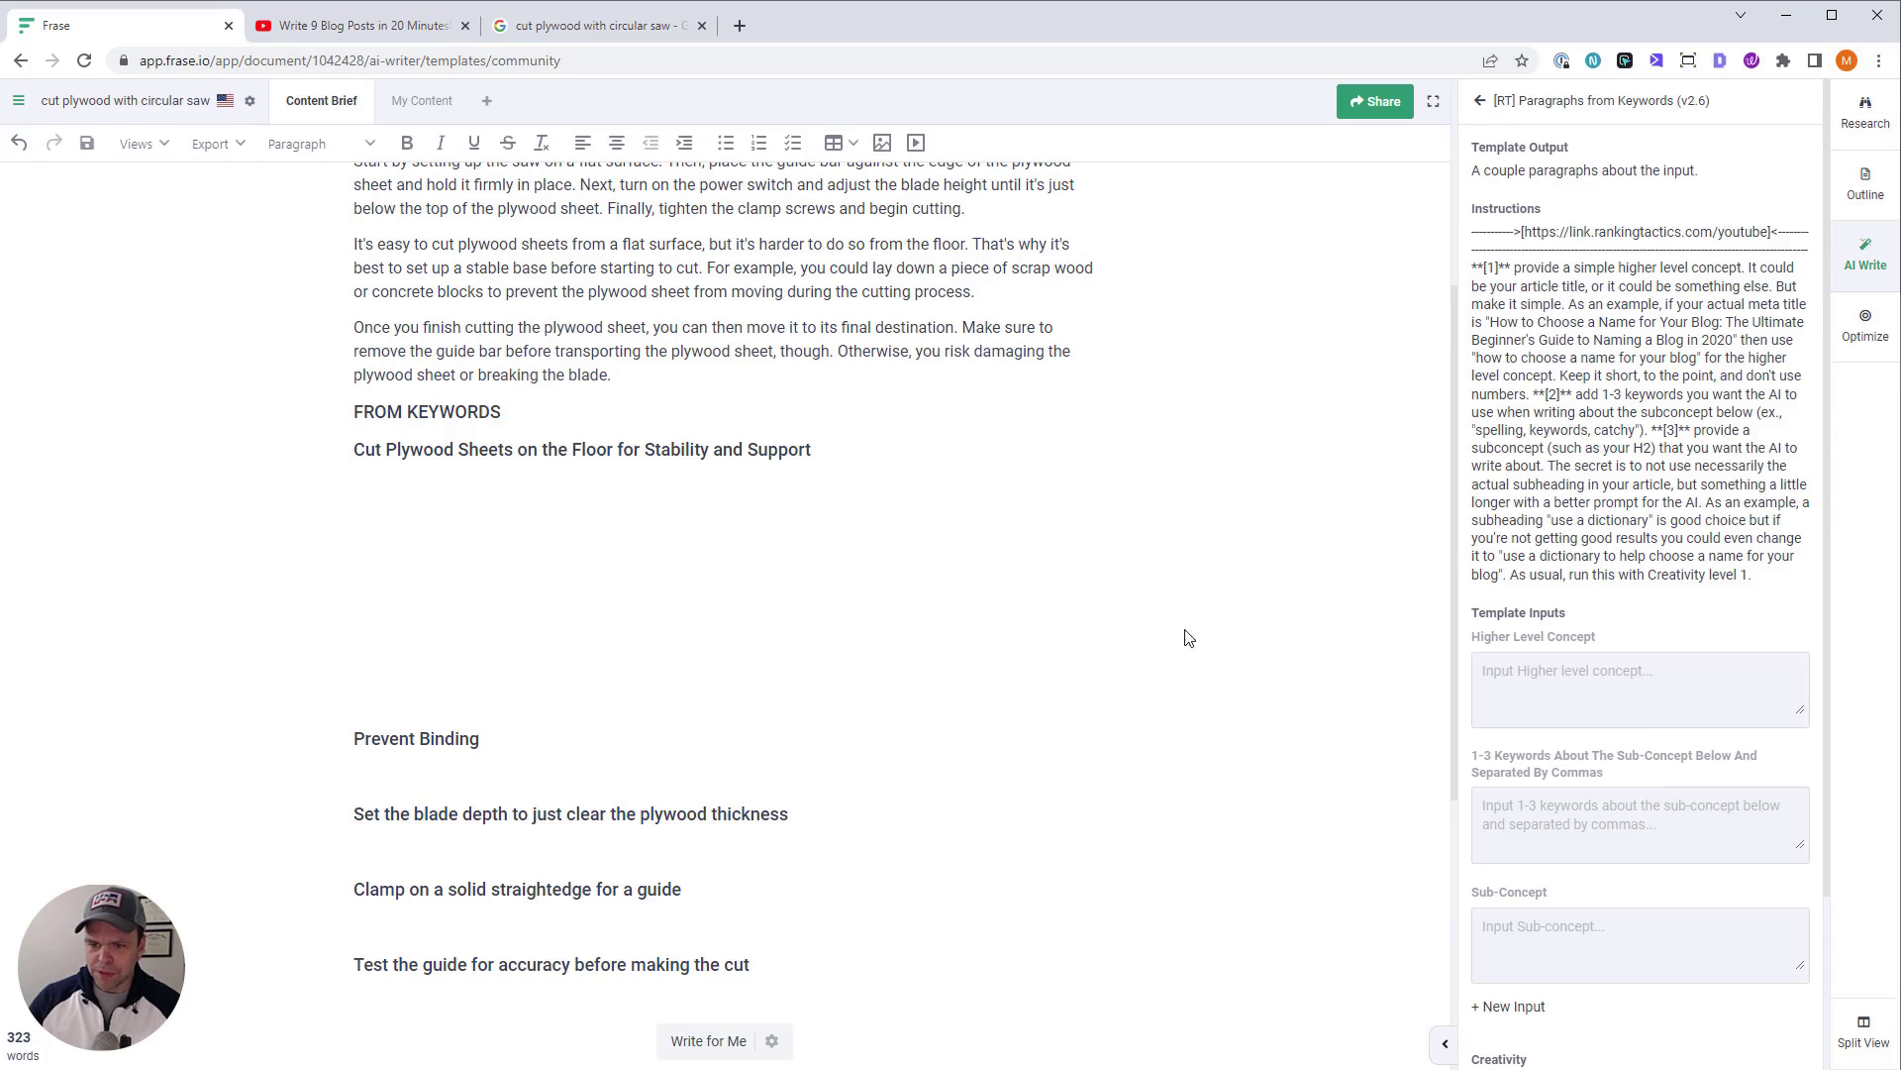
left_click_drag(810, 452, 354, 451)
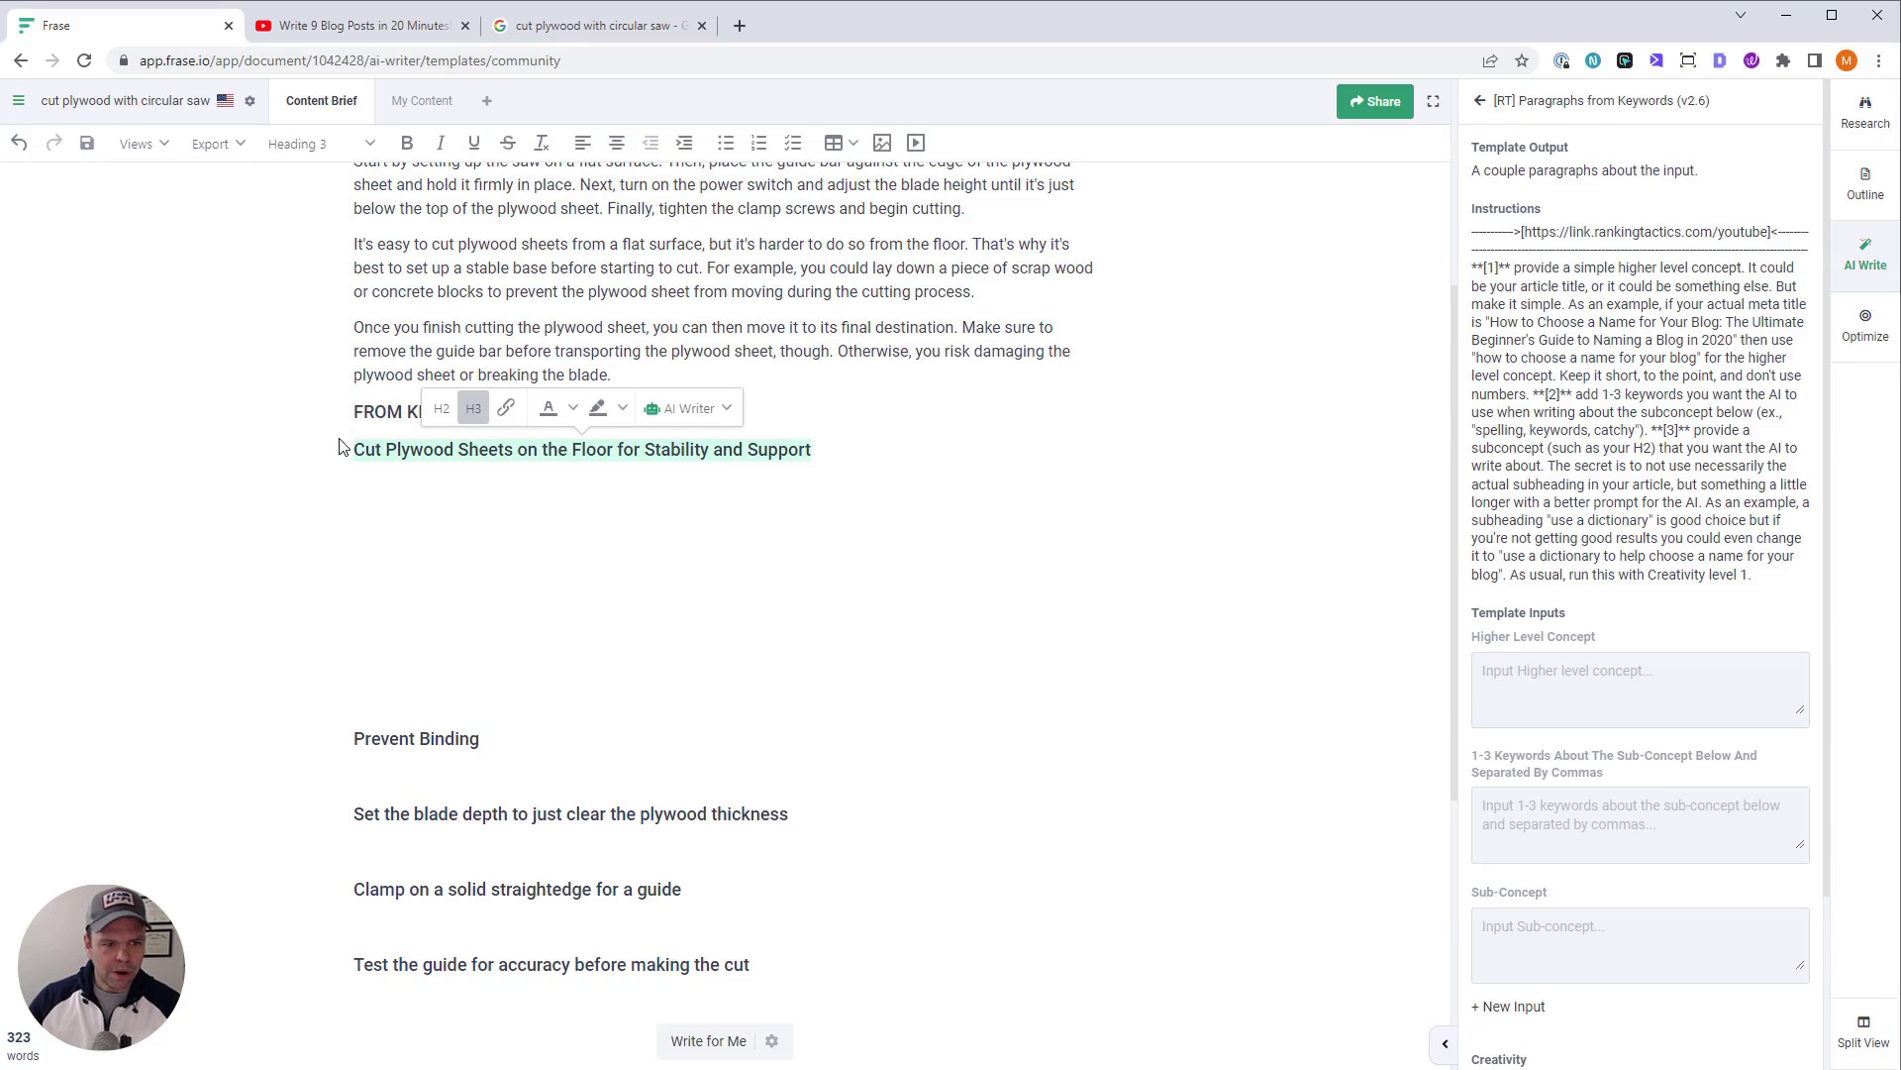
left_click(1644, 926)
type("Cut Plywood Sheets on the Floor for Stability and Support")
Copy the article title into the Higher Level Concept field
scroll(852, 564, "up", 4)
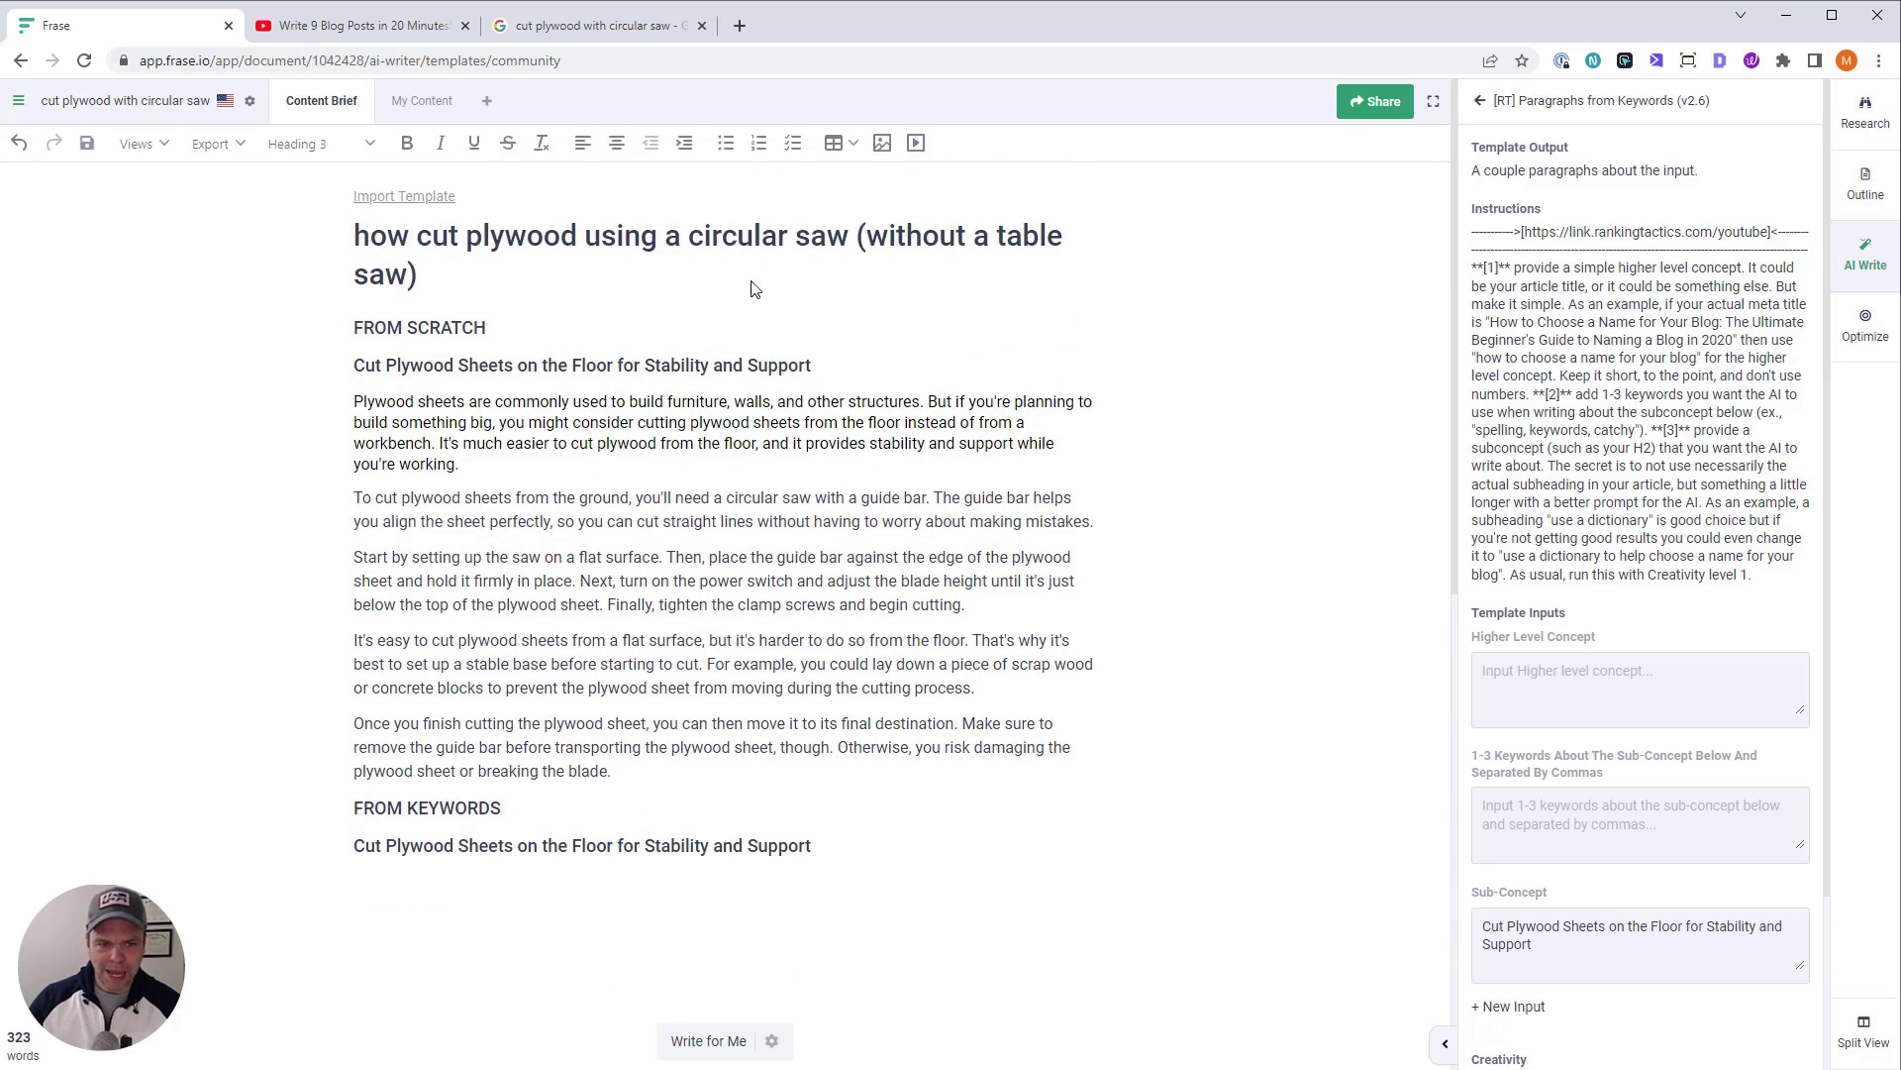
left_click_drag(508, 274, 343, 247)
key("ctrl+c")
left_click(1584, 689)
key("ctrl+v")
scroll(869, 619, "down", 3)
left_click(633, 493)
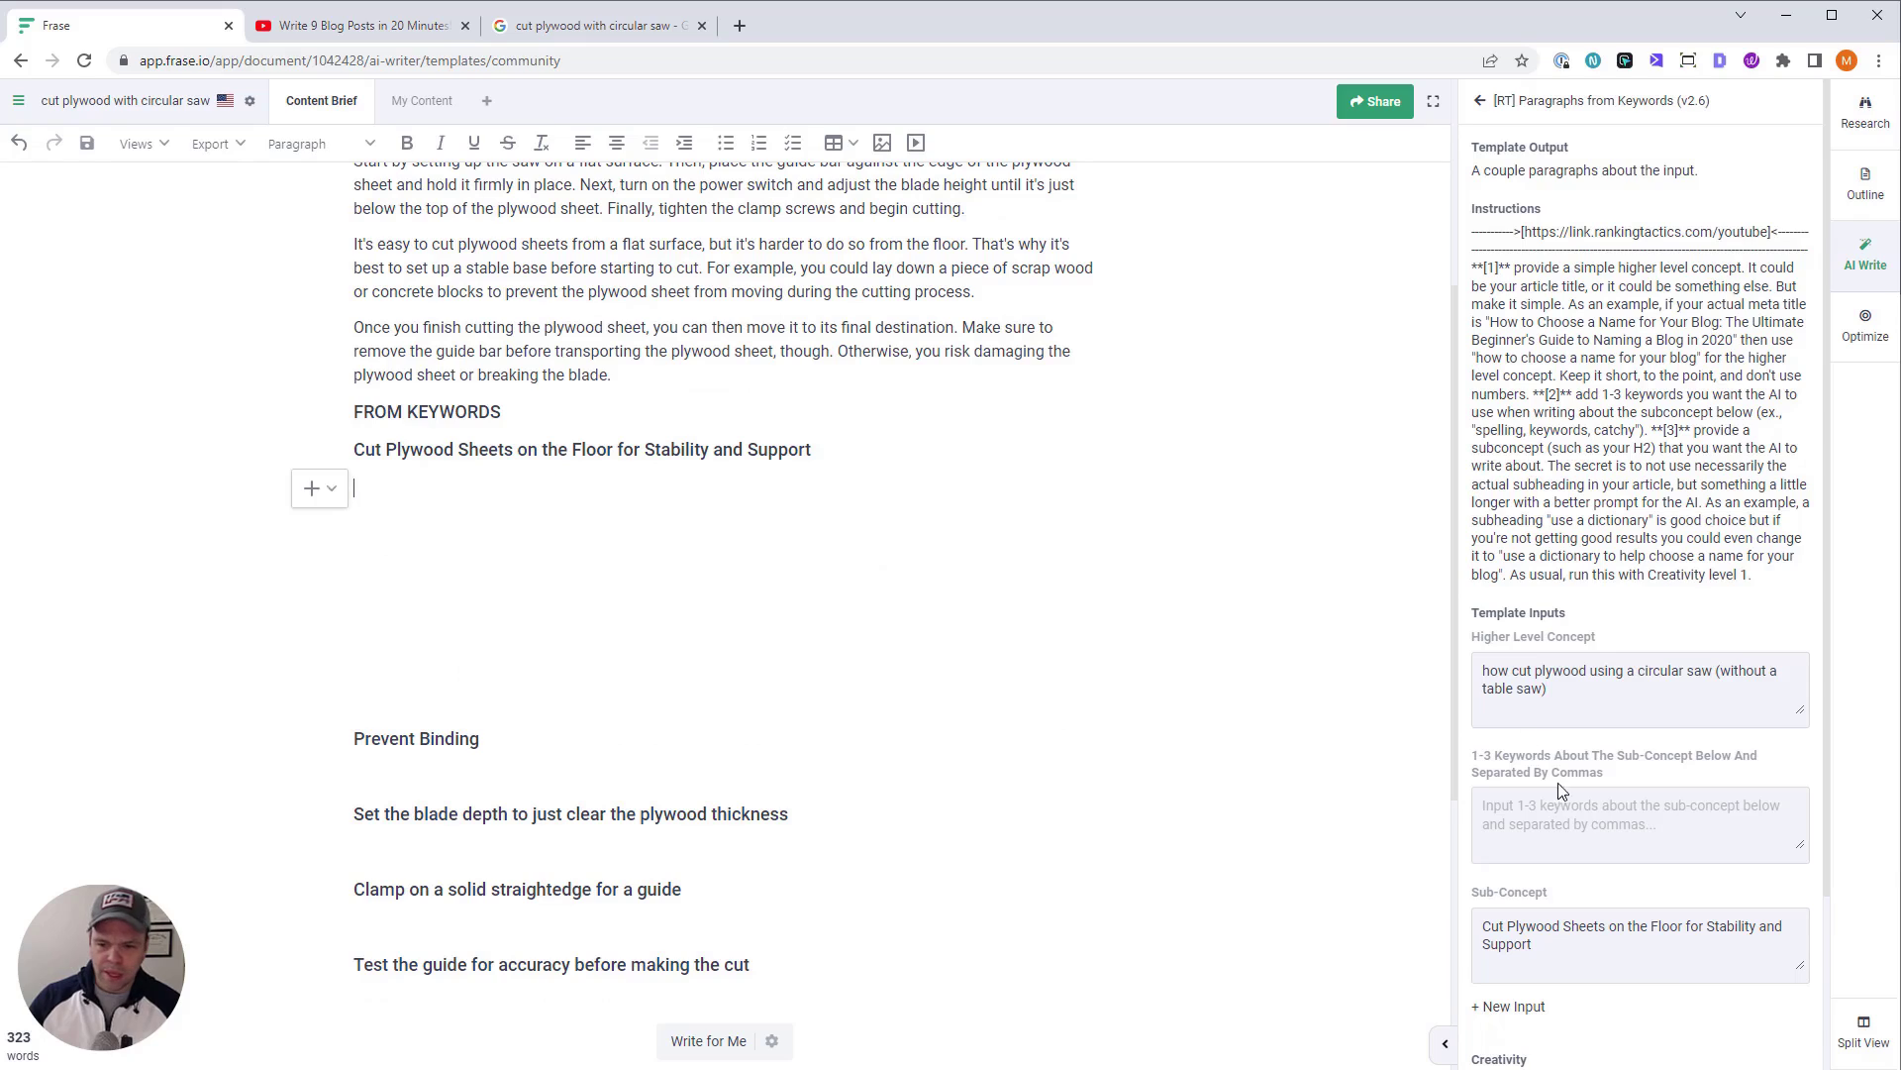
Enter the keywords 'circular saw, stability' and run the template
left_click(1617, 792)
type("circular saw, stability, better cut")
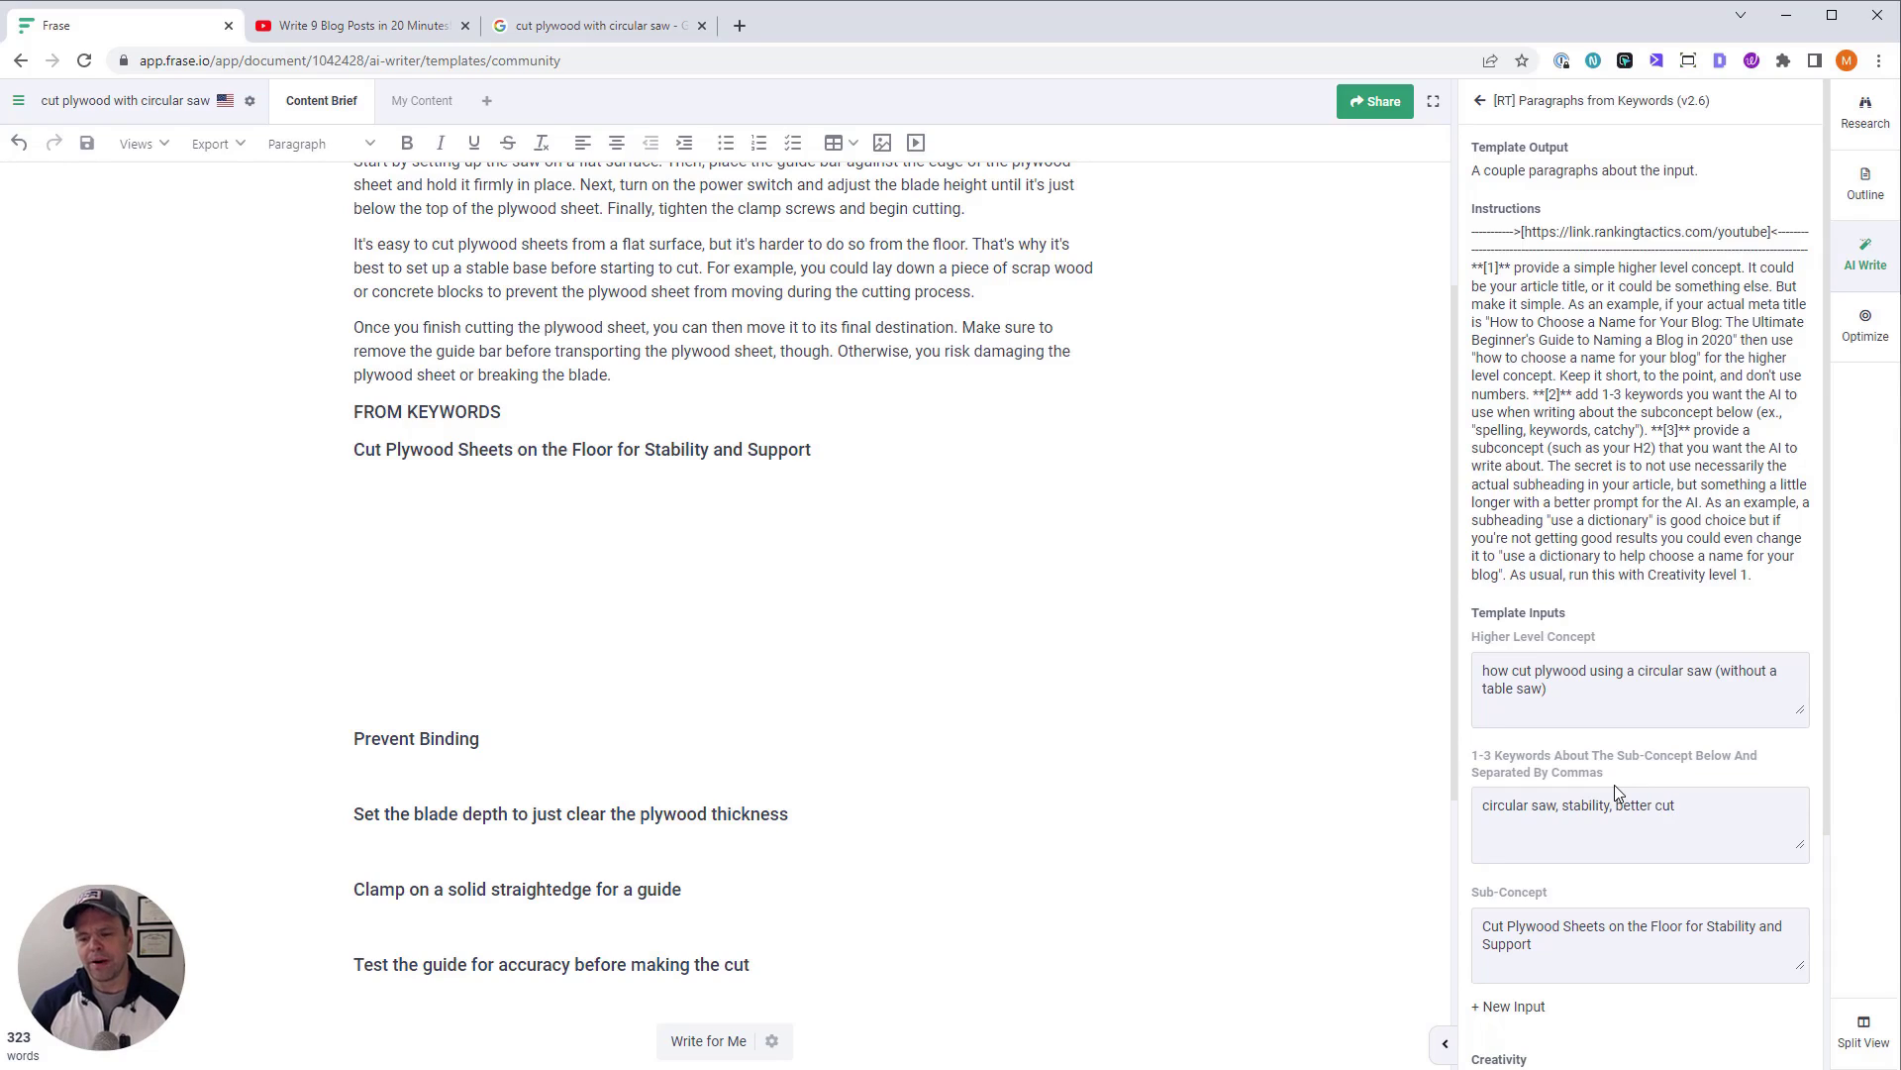
scroll(1614, 784, "down", 3)
left_click_drag(1483, 498, 1723, 584)
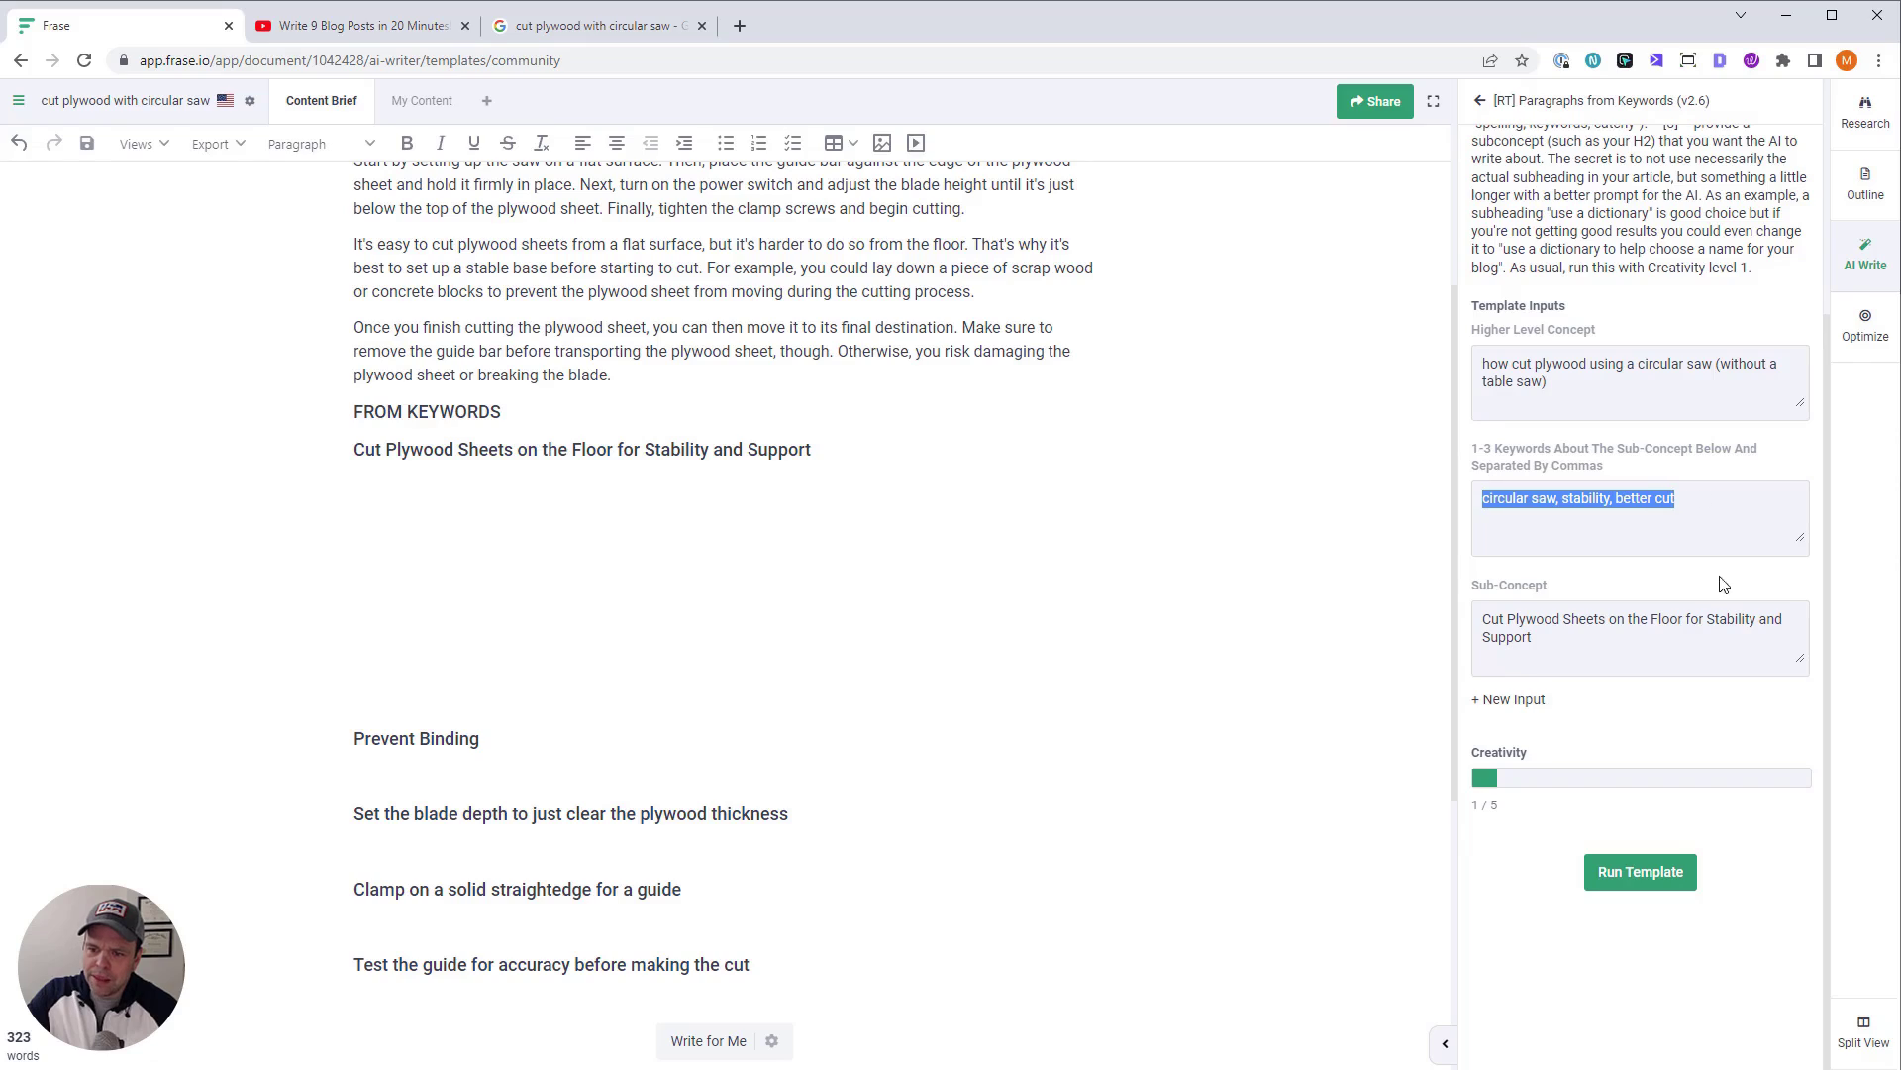
left_click(1674, 900)
left_click(1673, 881)
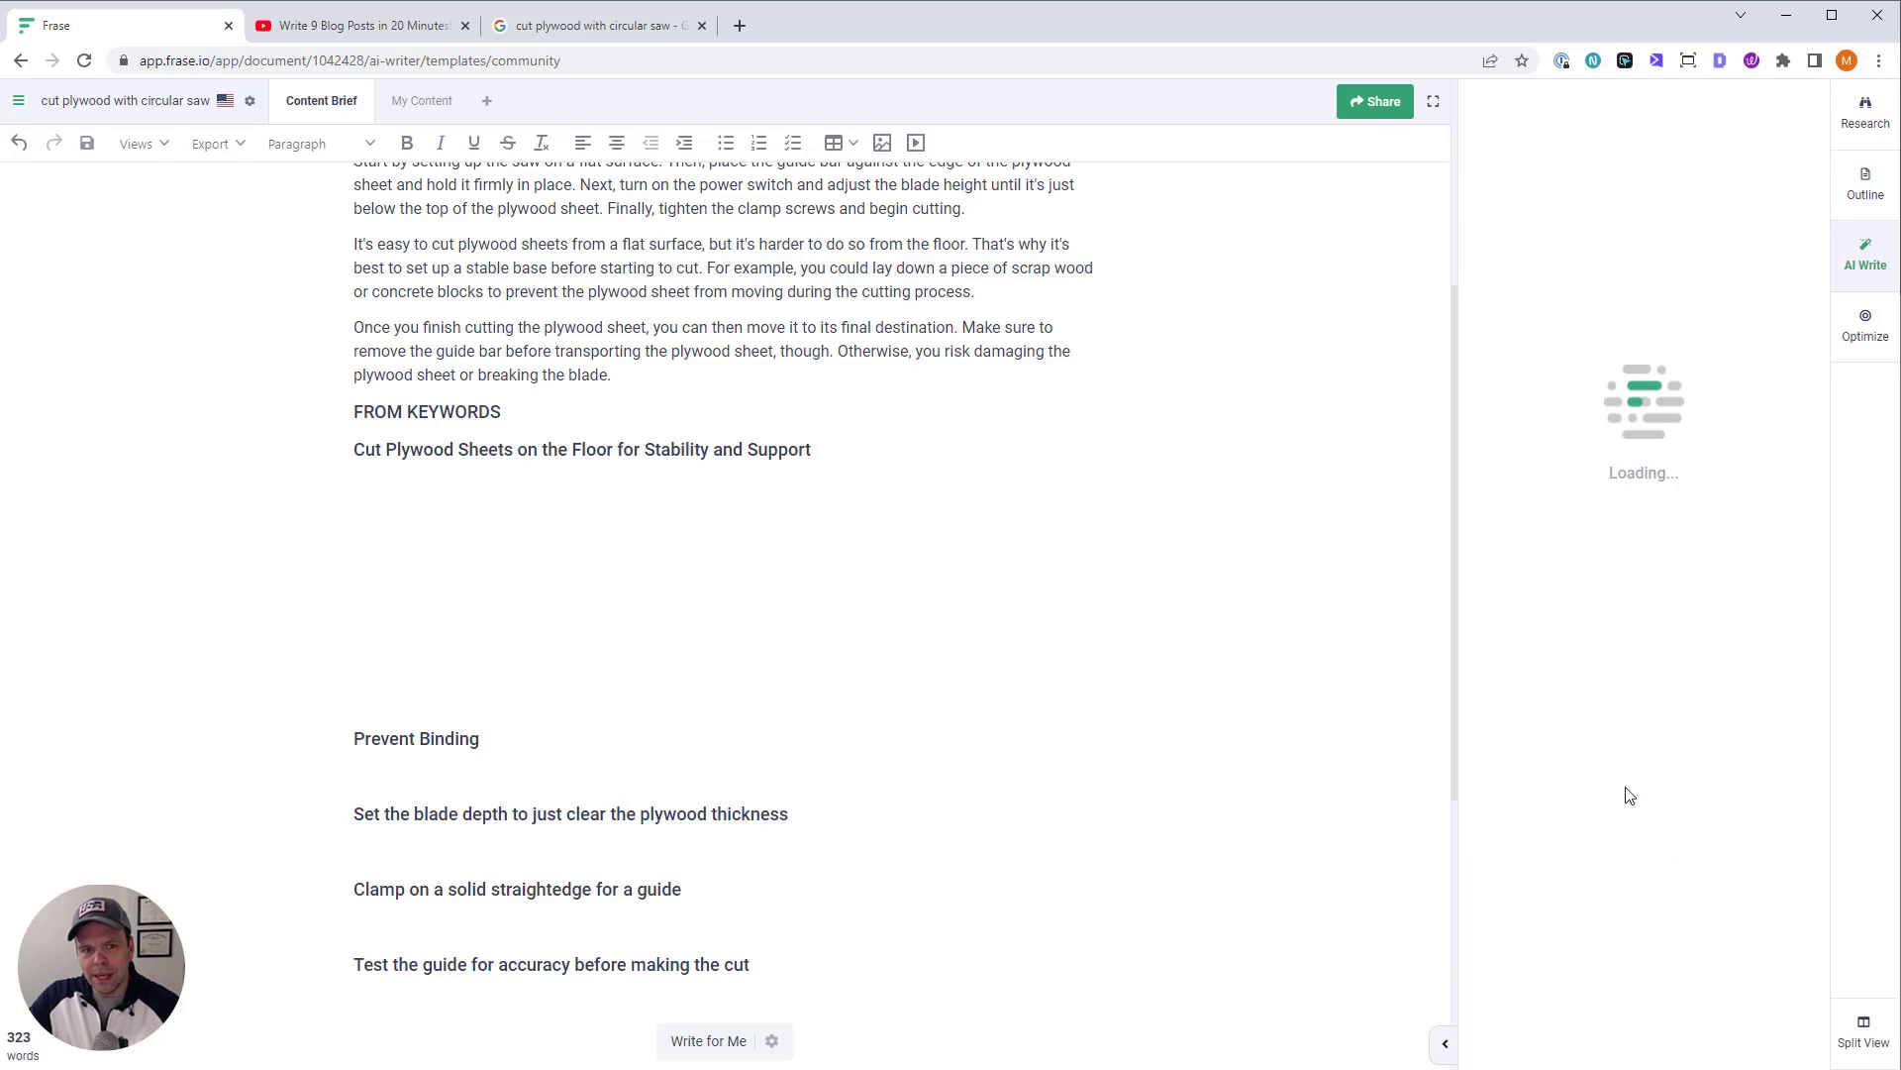
Duplicate the headings below, rename the copy 'FROM FACTS', and add a blank line before it
left_click(520, 491)
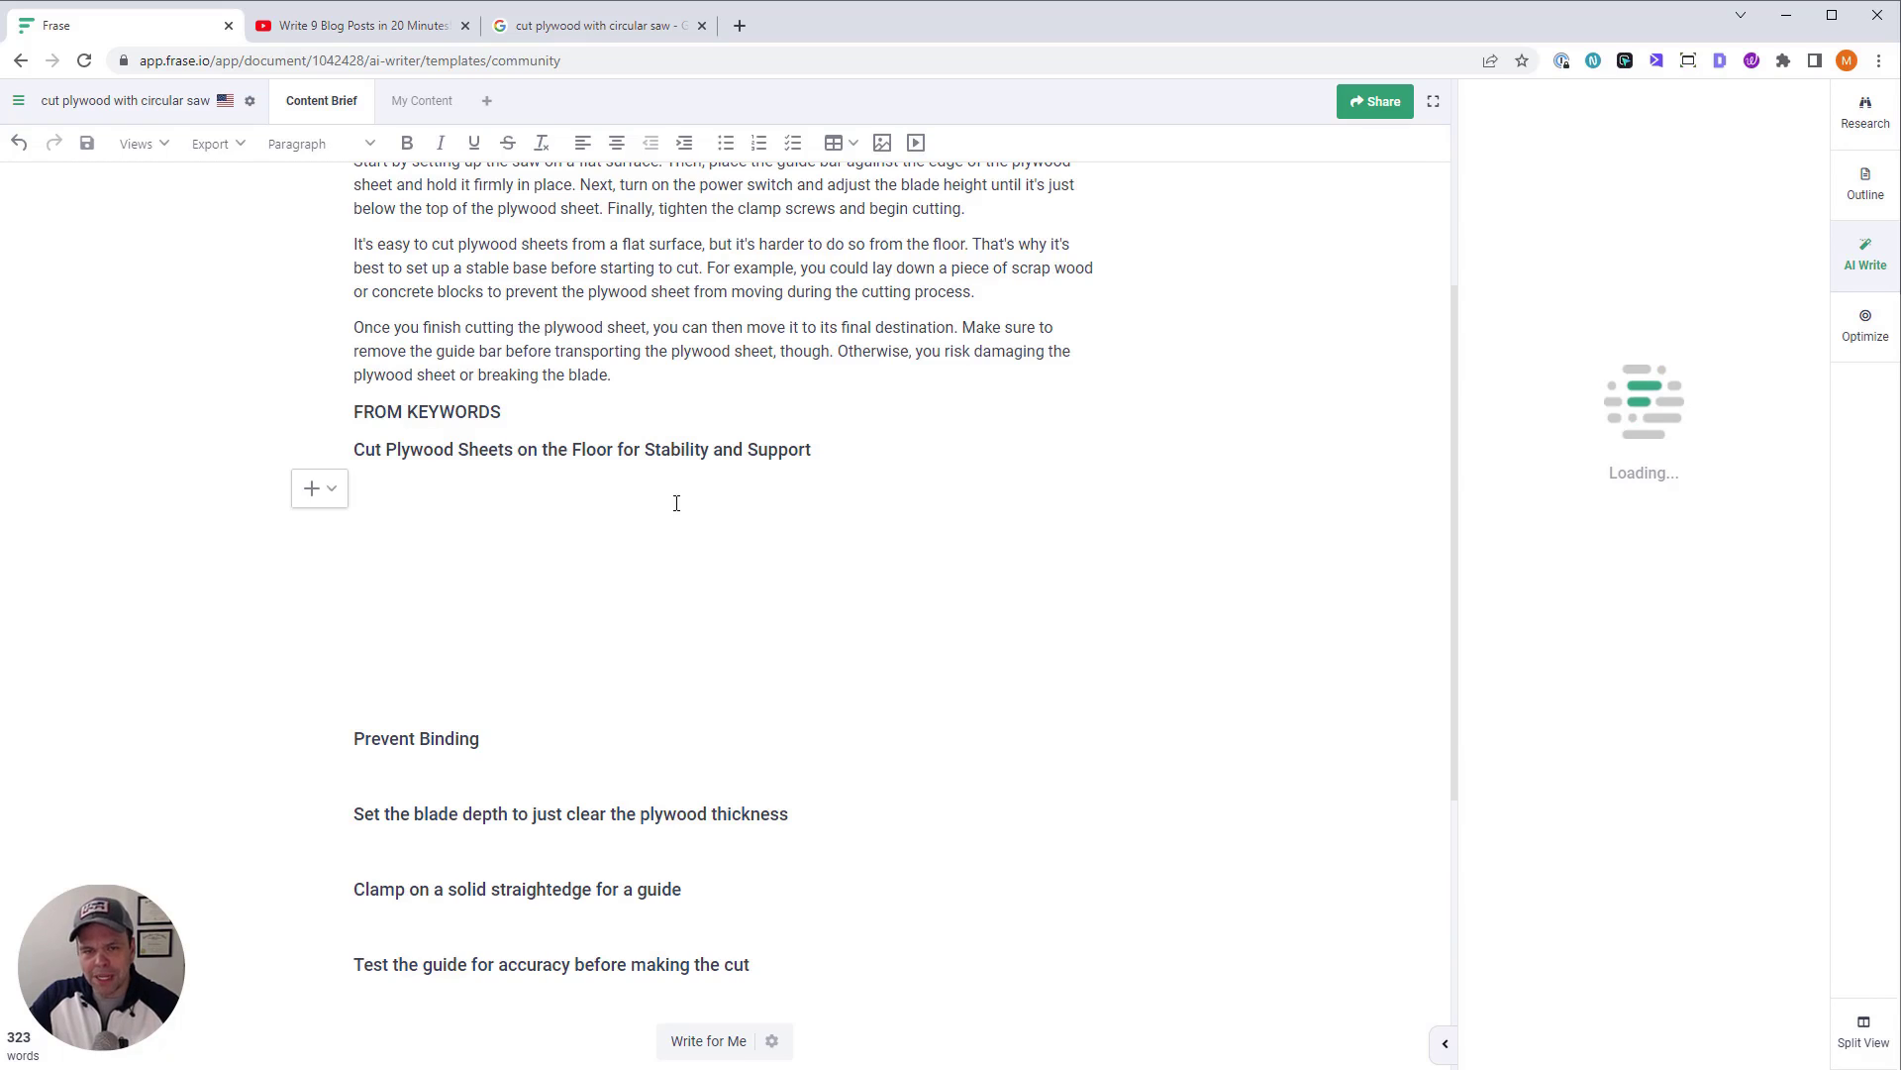
scroll(709, 542, "up", 2)
left_click_drag(814, 648, 347, 610)
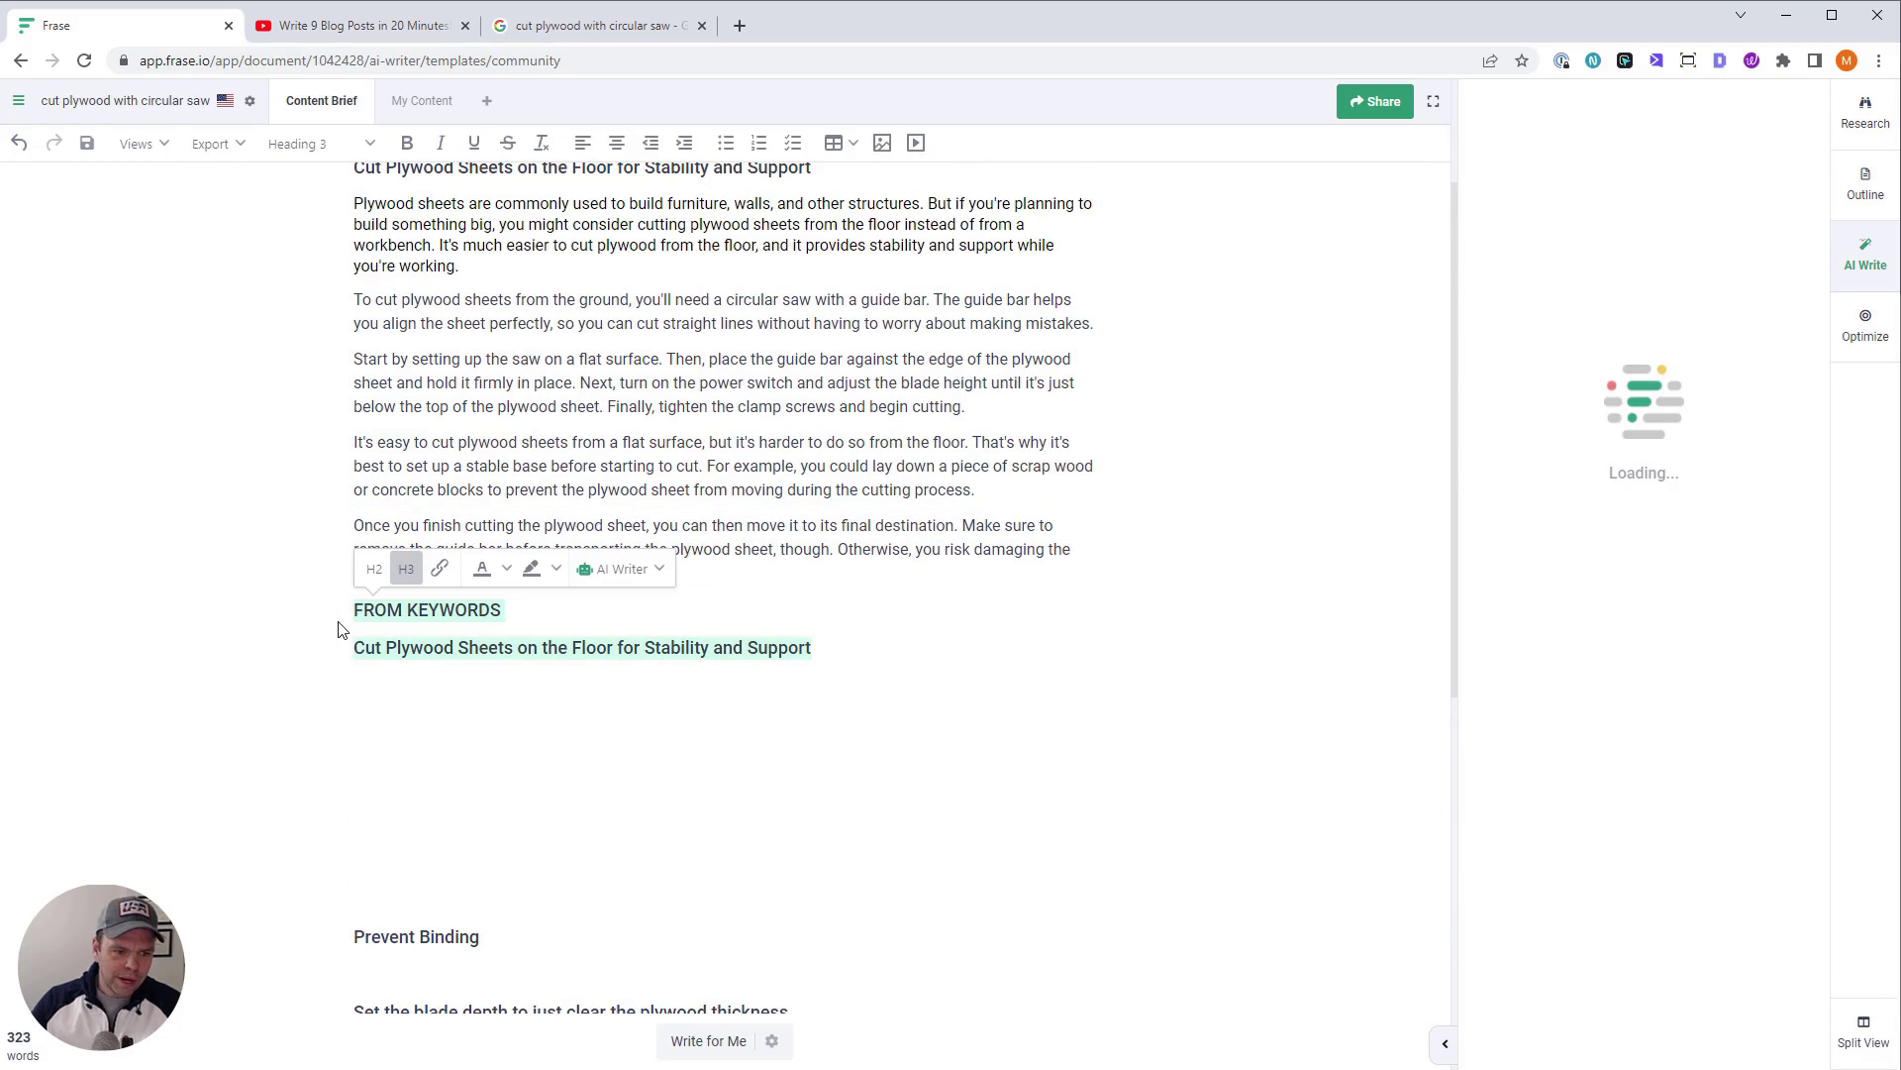
key("ctrl+c")
left_click(392, 716)
key("ctrl+v")
double_click(461, 722)
type("FACTS")
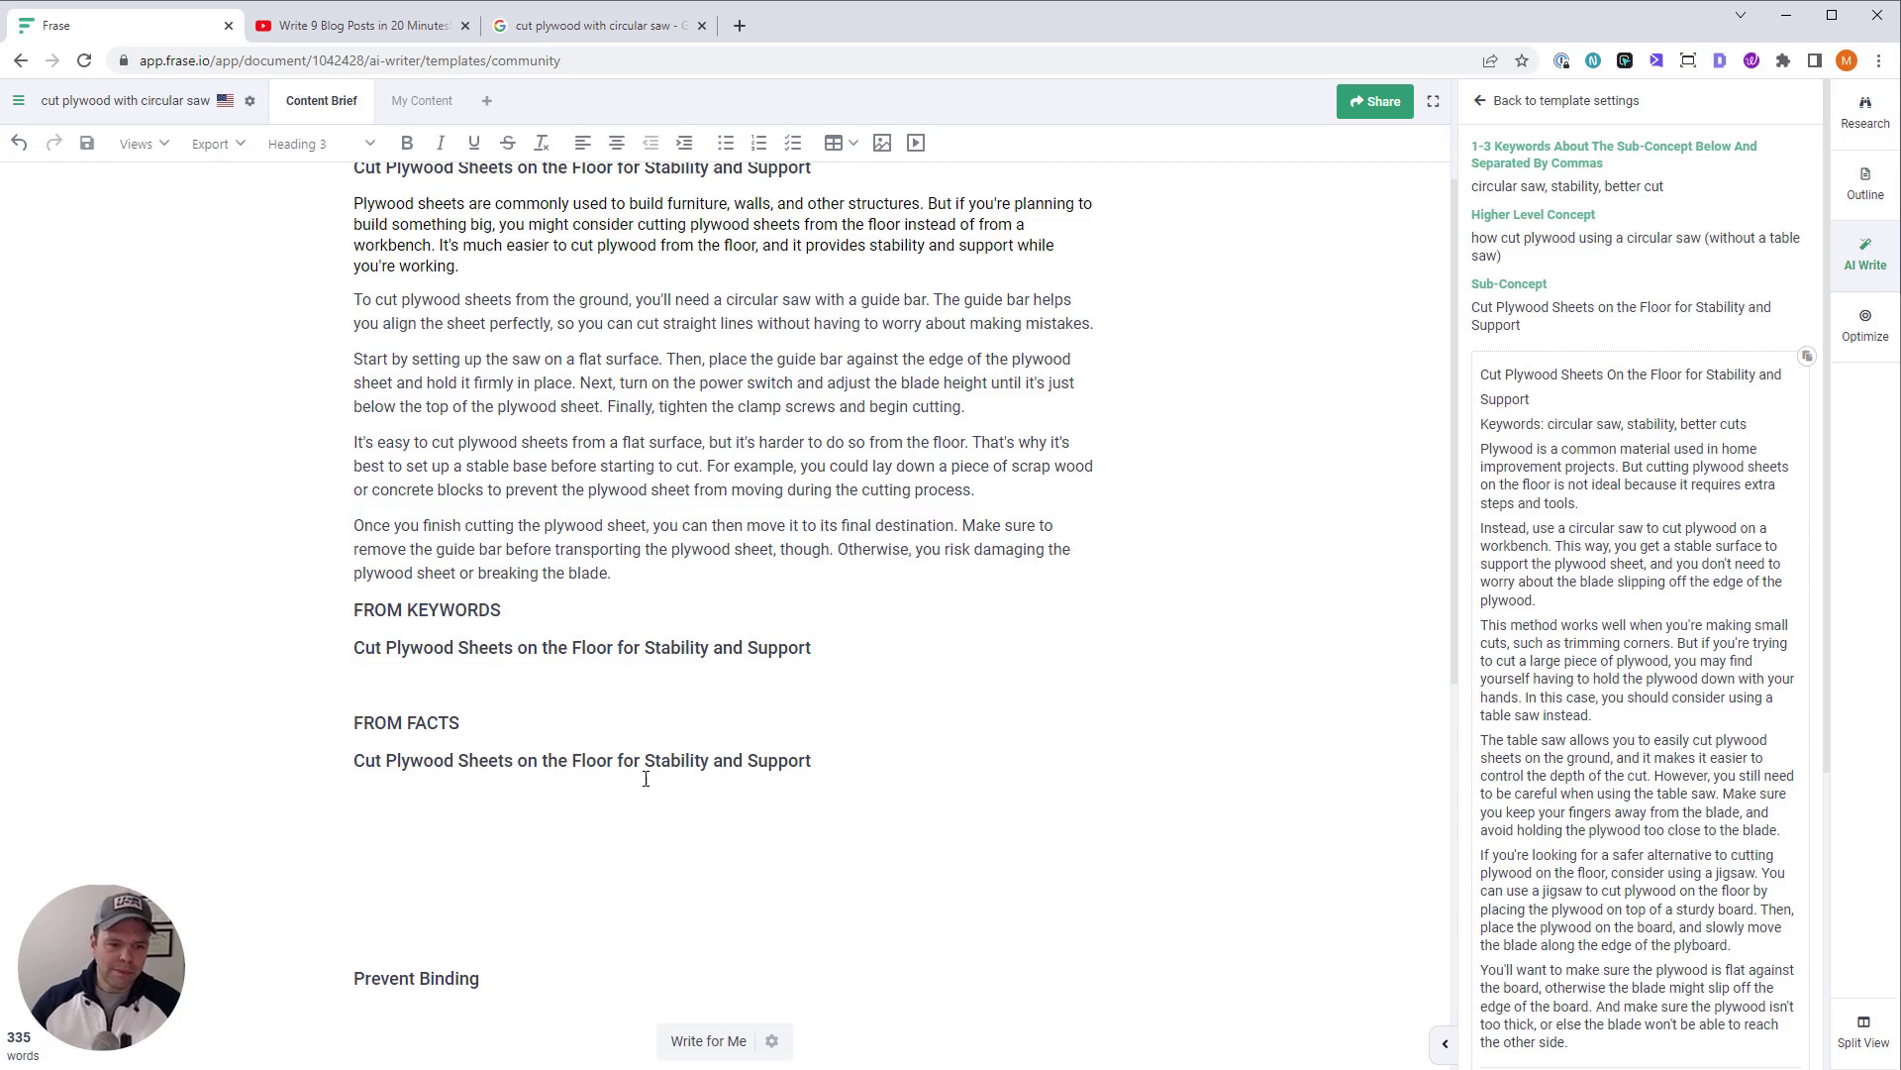
left_click(494, 682)
key("Return")
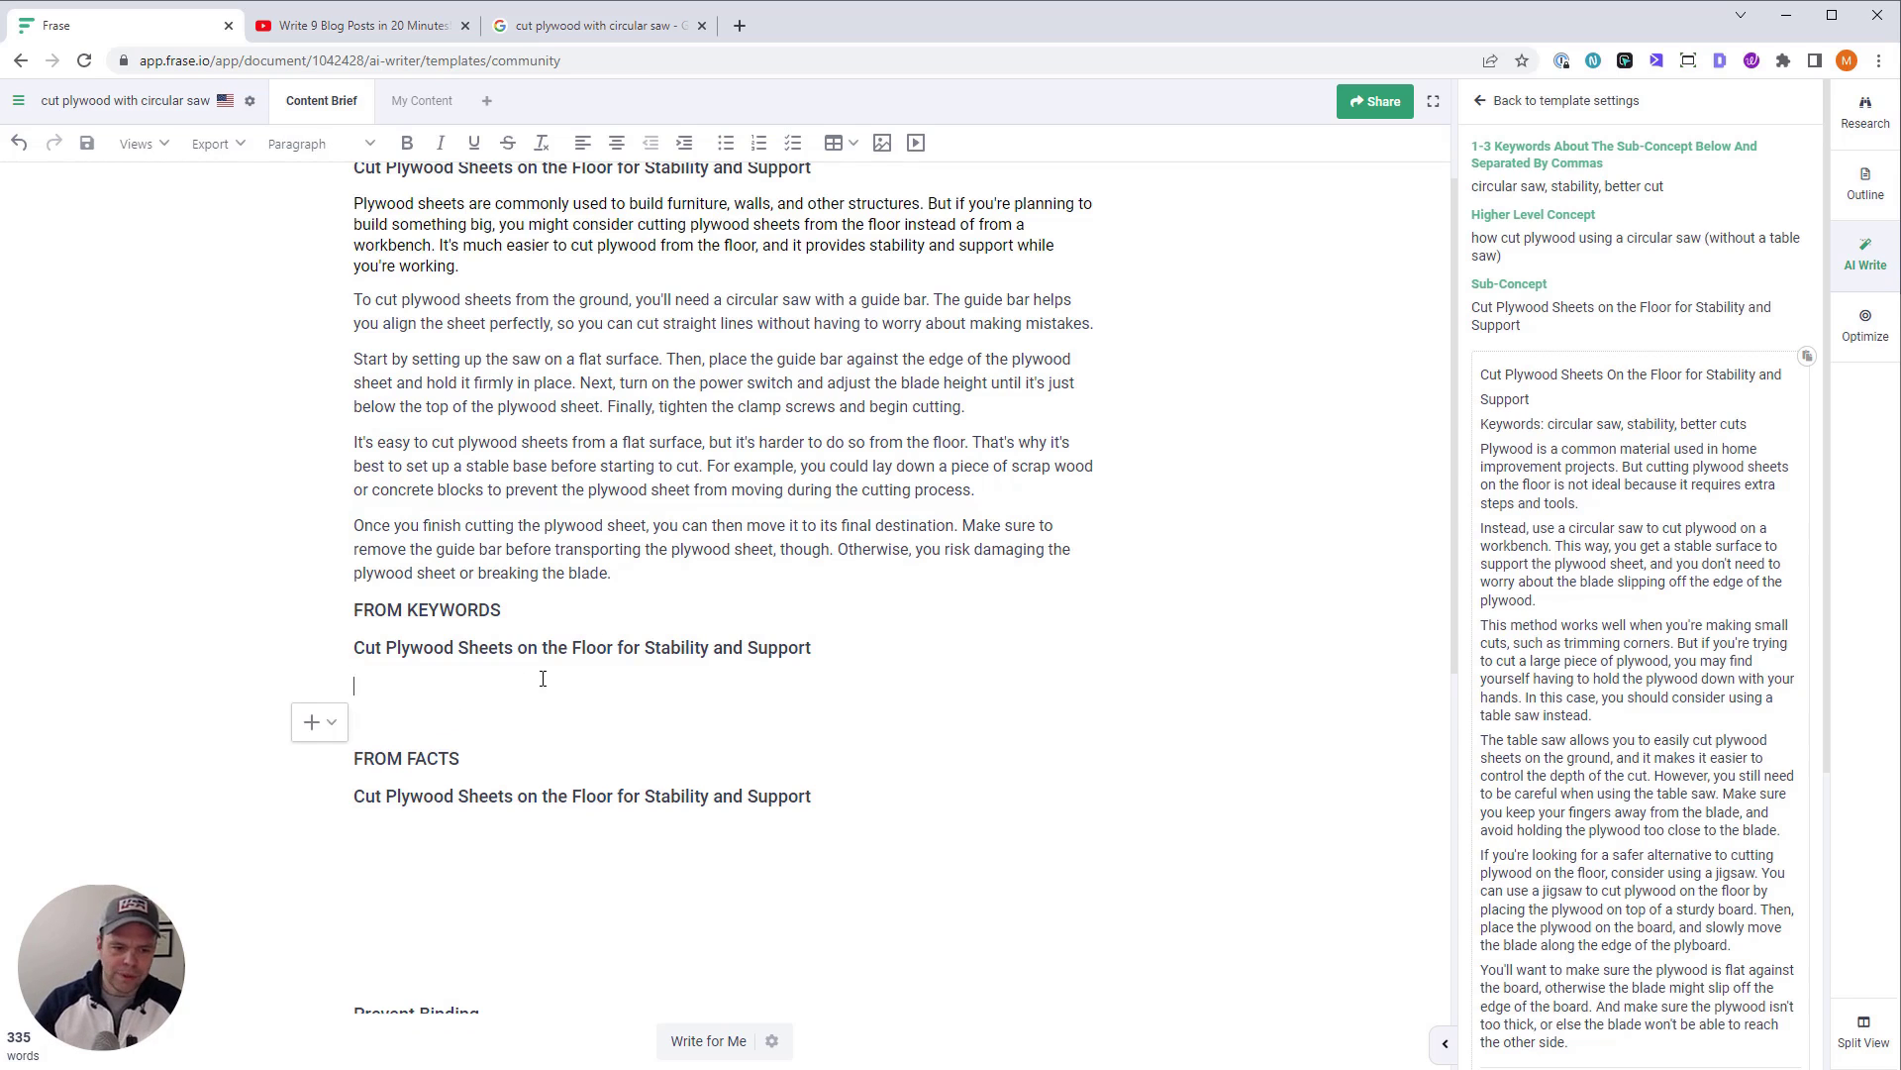
Insert the six-paragraph AI result under FROM KEYWORDS, review it, then delete it
scroll(1670, 660, "down", 4)
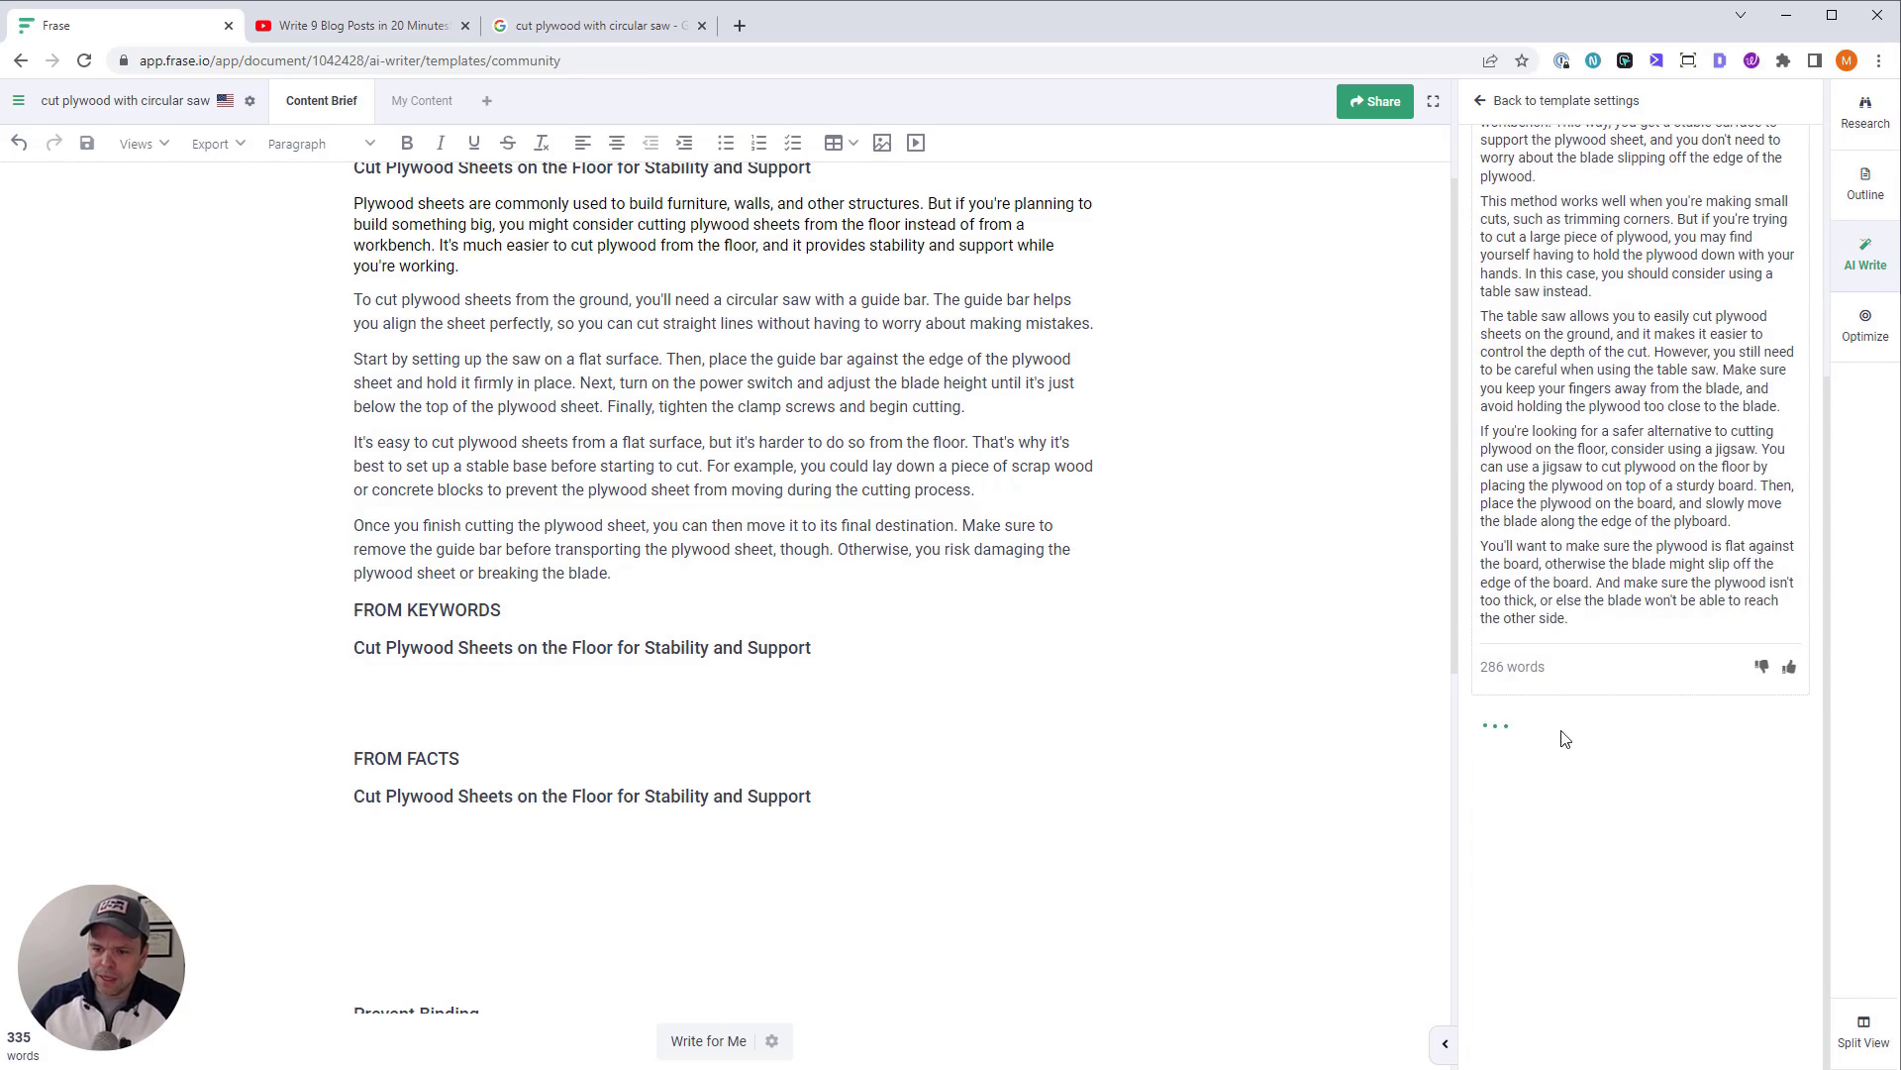
scroll(1545, 813, "up", 4)
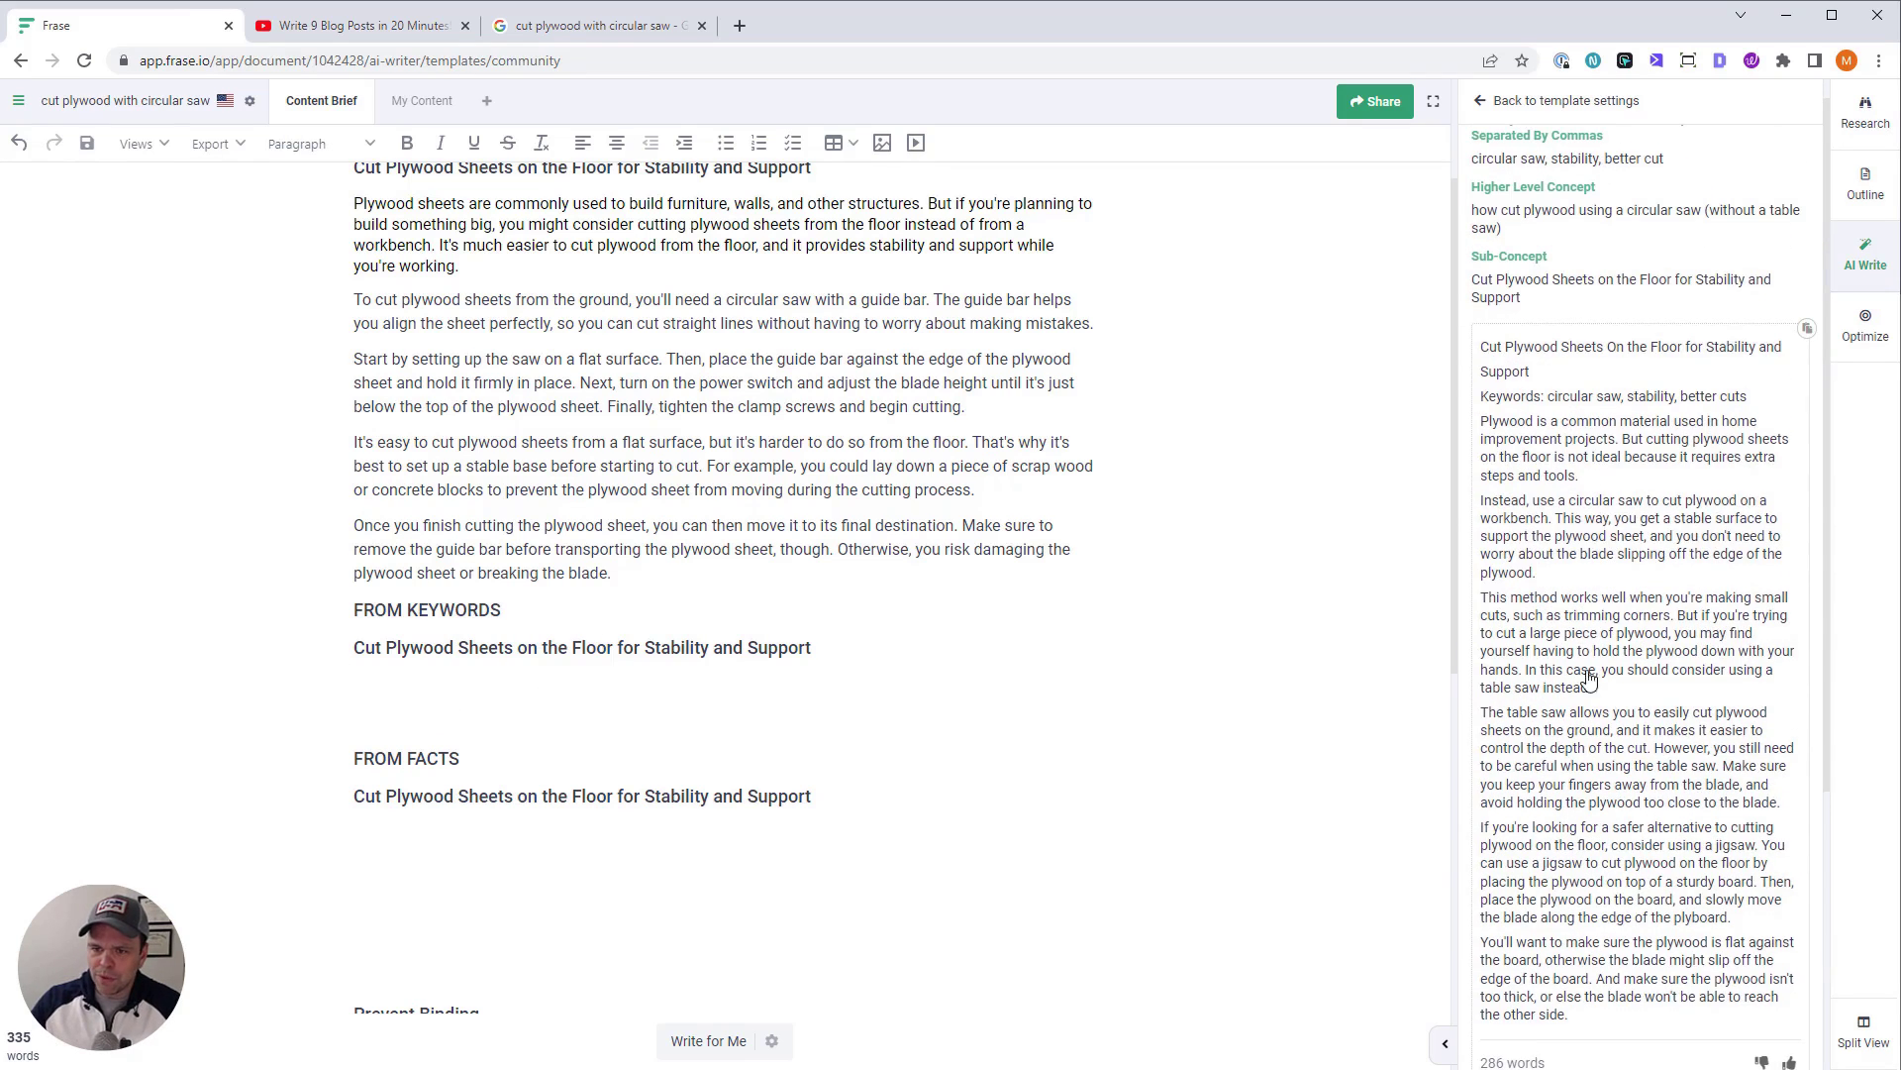
left_click(1659, 464)
scroll(1099, 812, "up", 5)
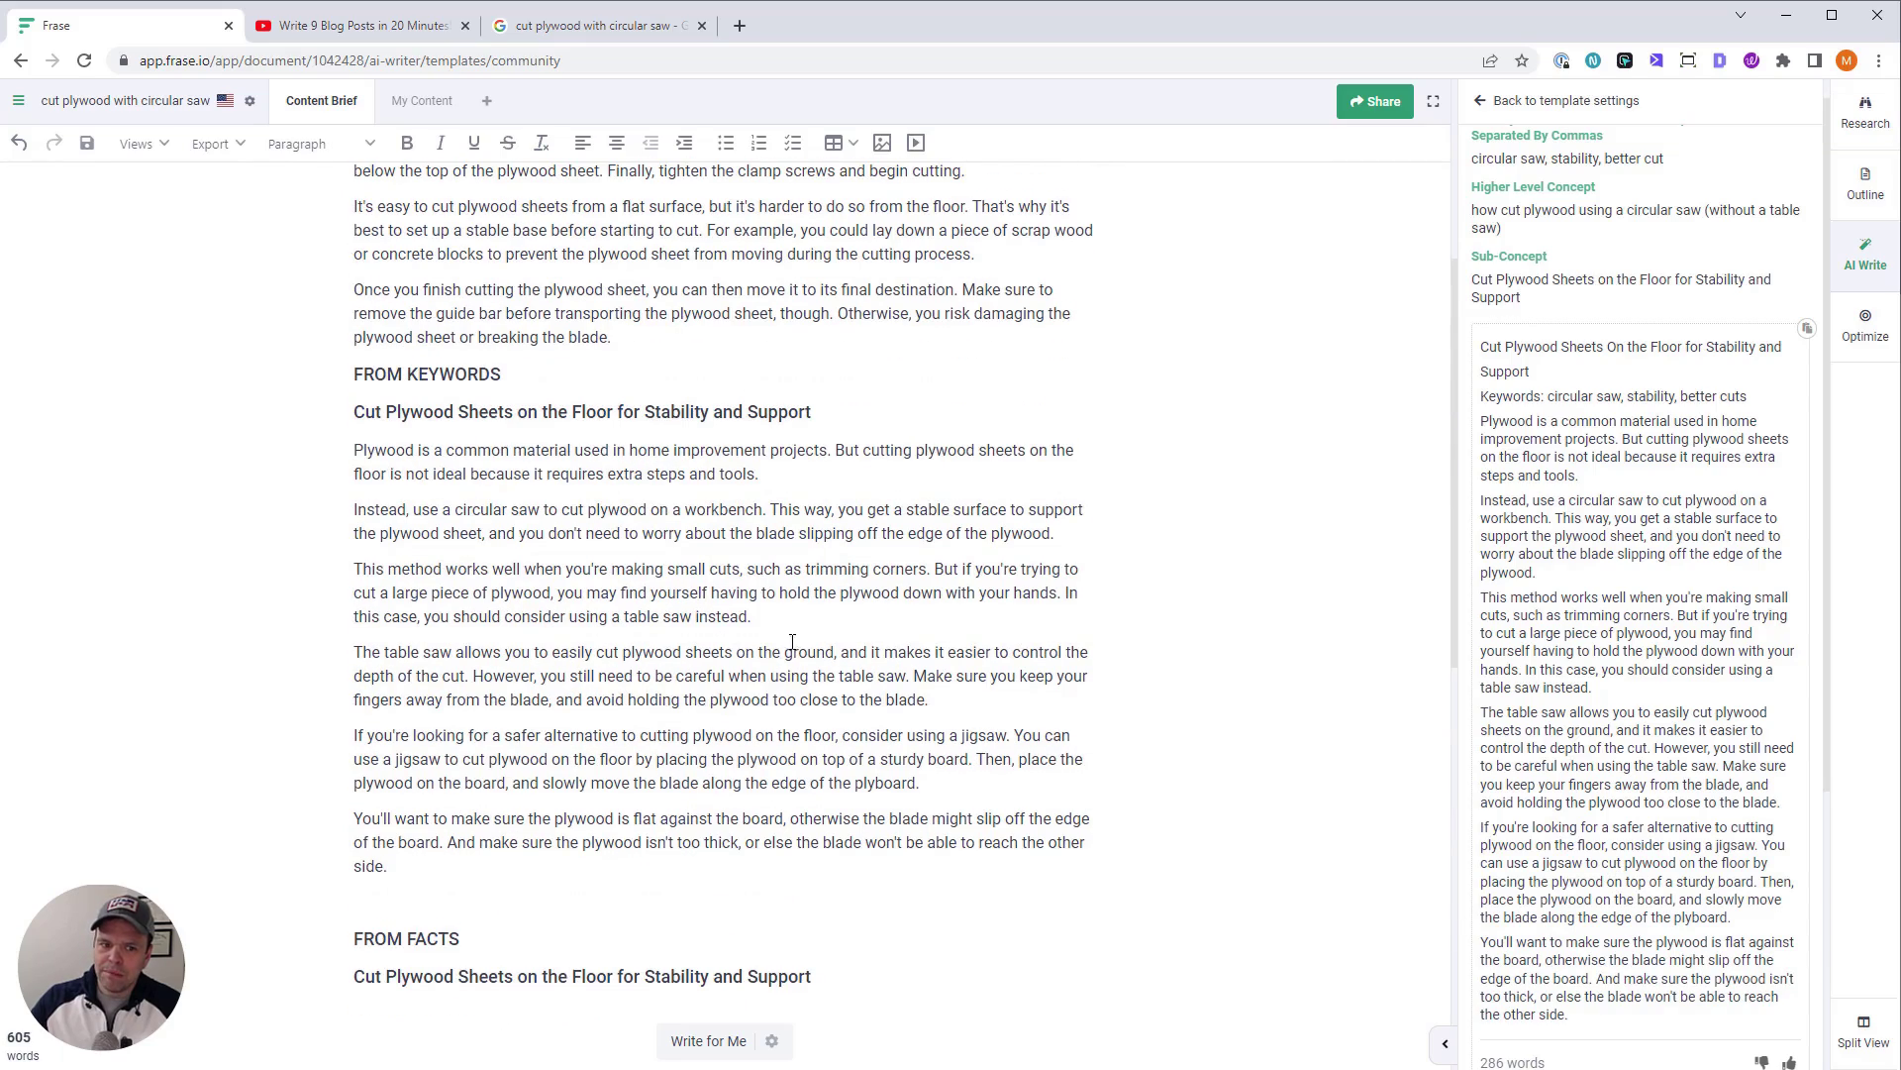
scroll(792, 642, "up", 2)
scroll(503, 570, "down", 2)
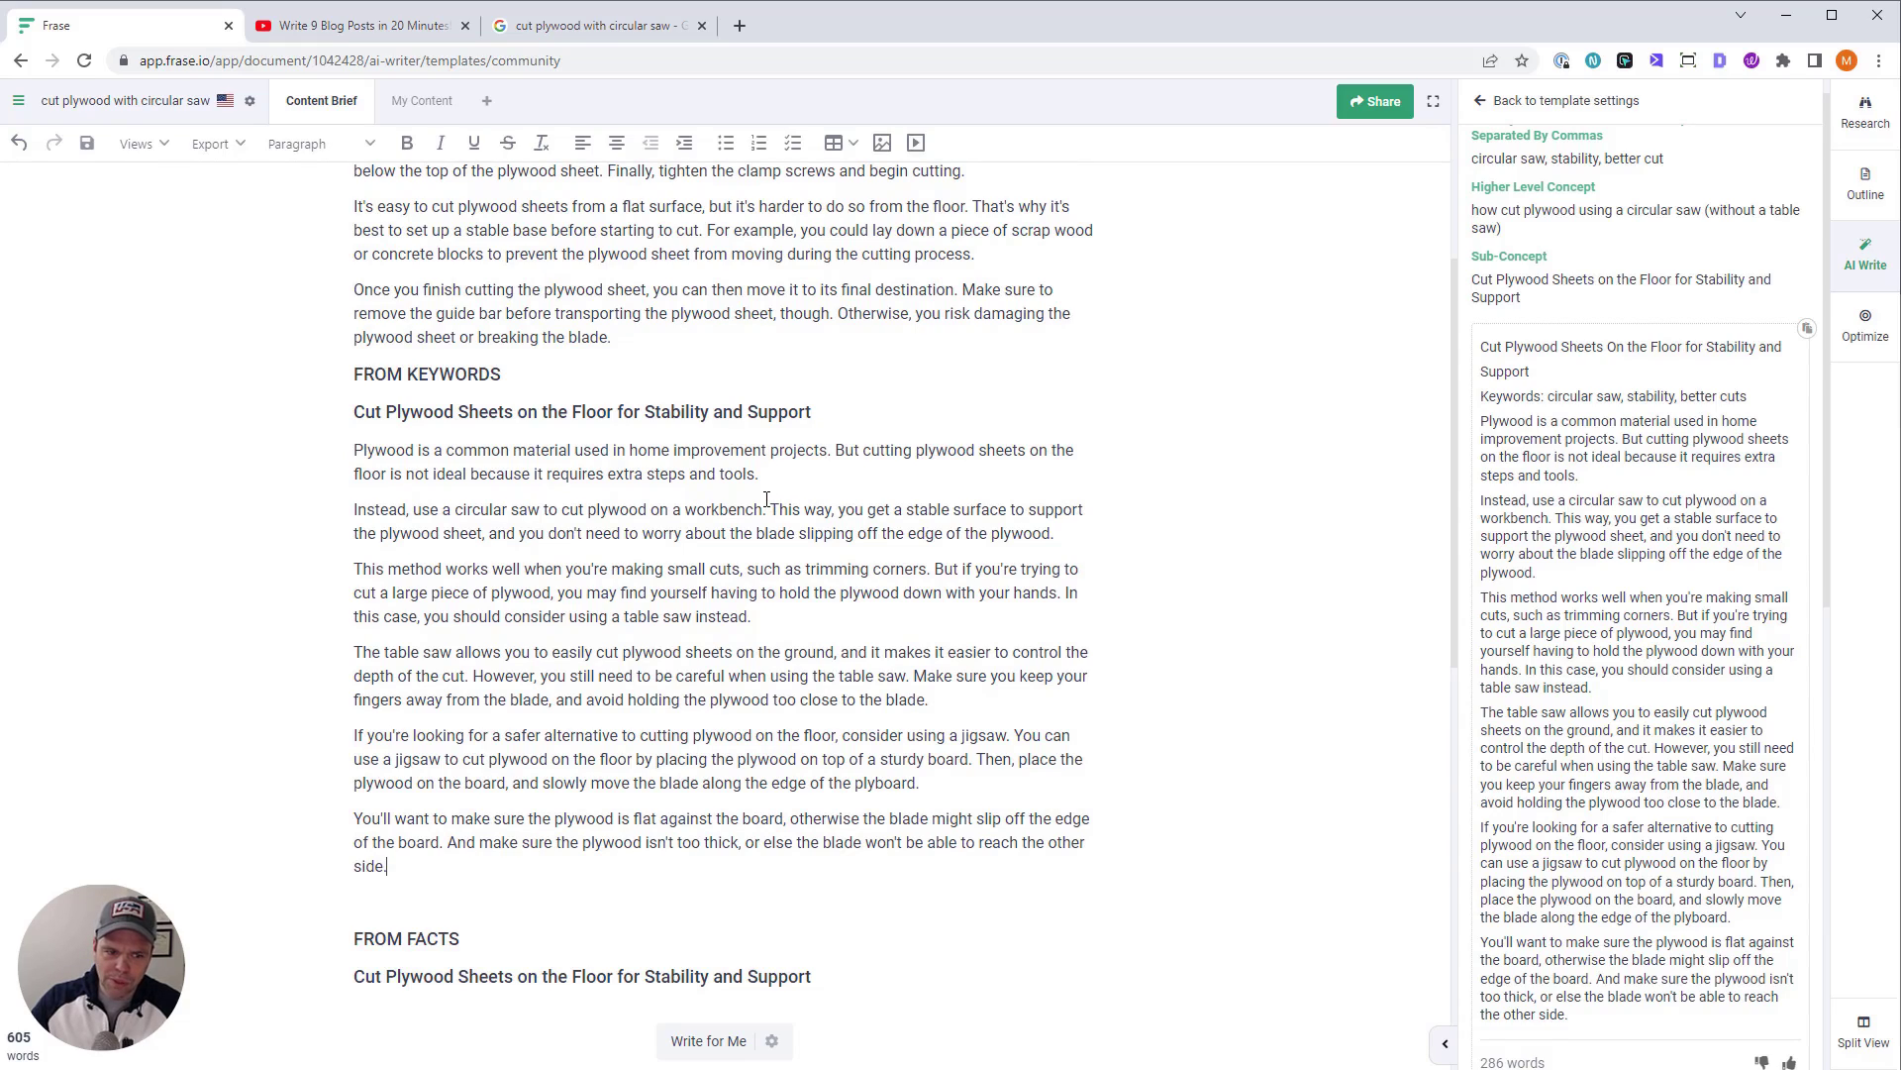
double_click(379, 509)
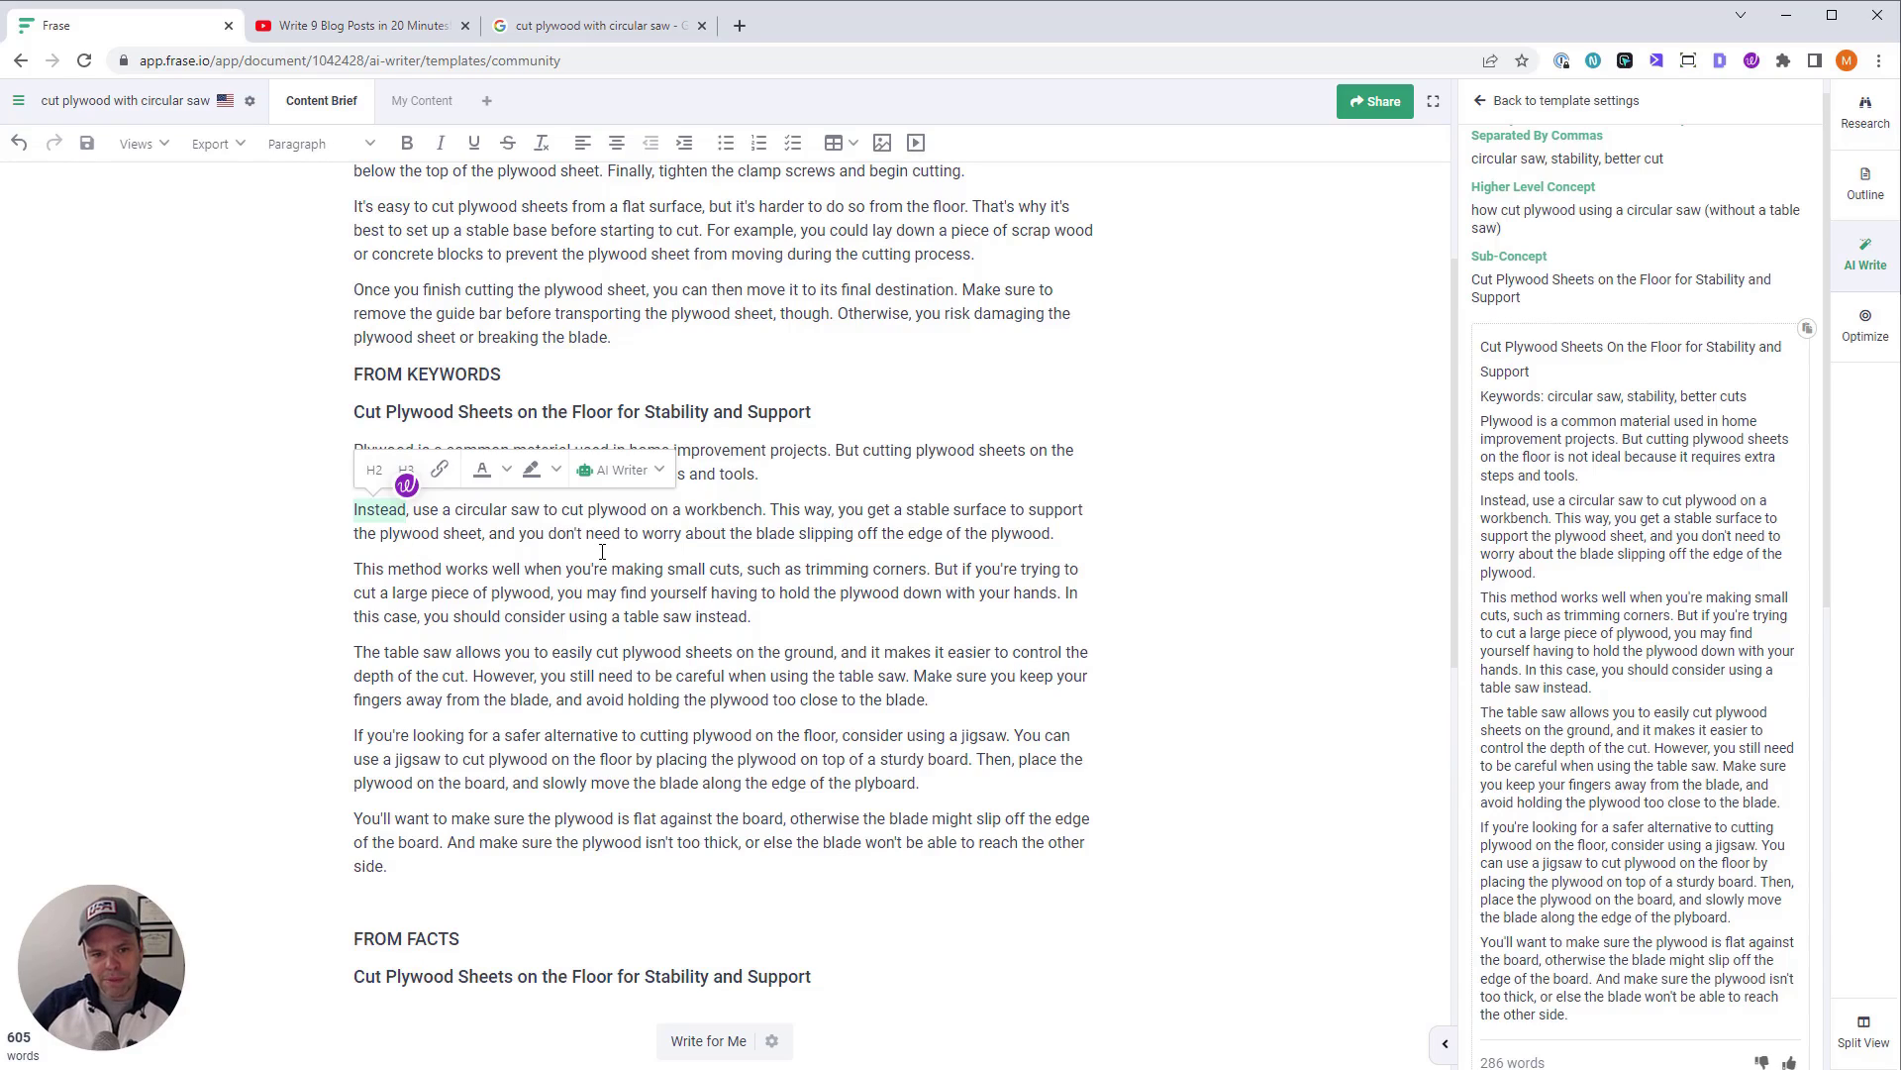
left_click(630, 591)
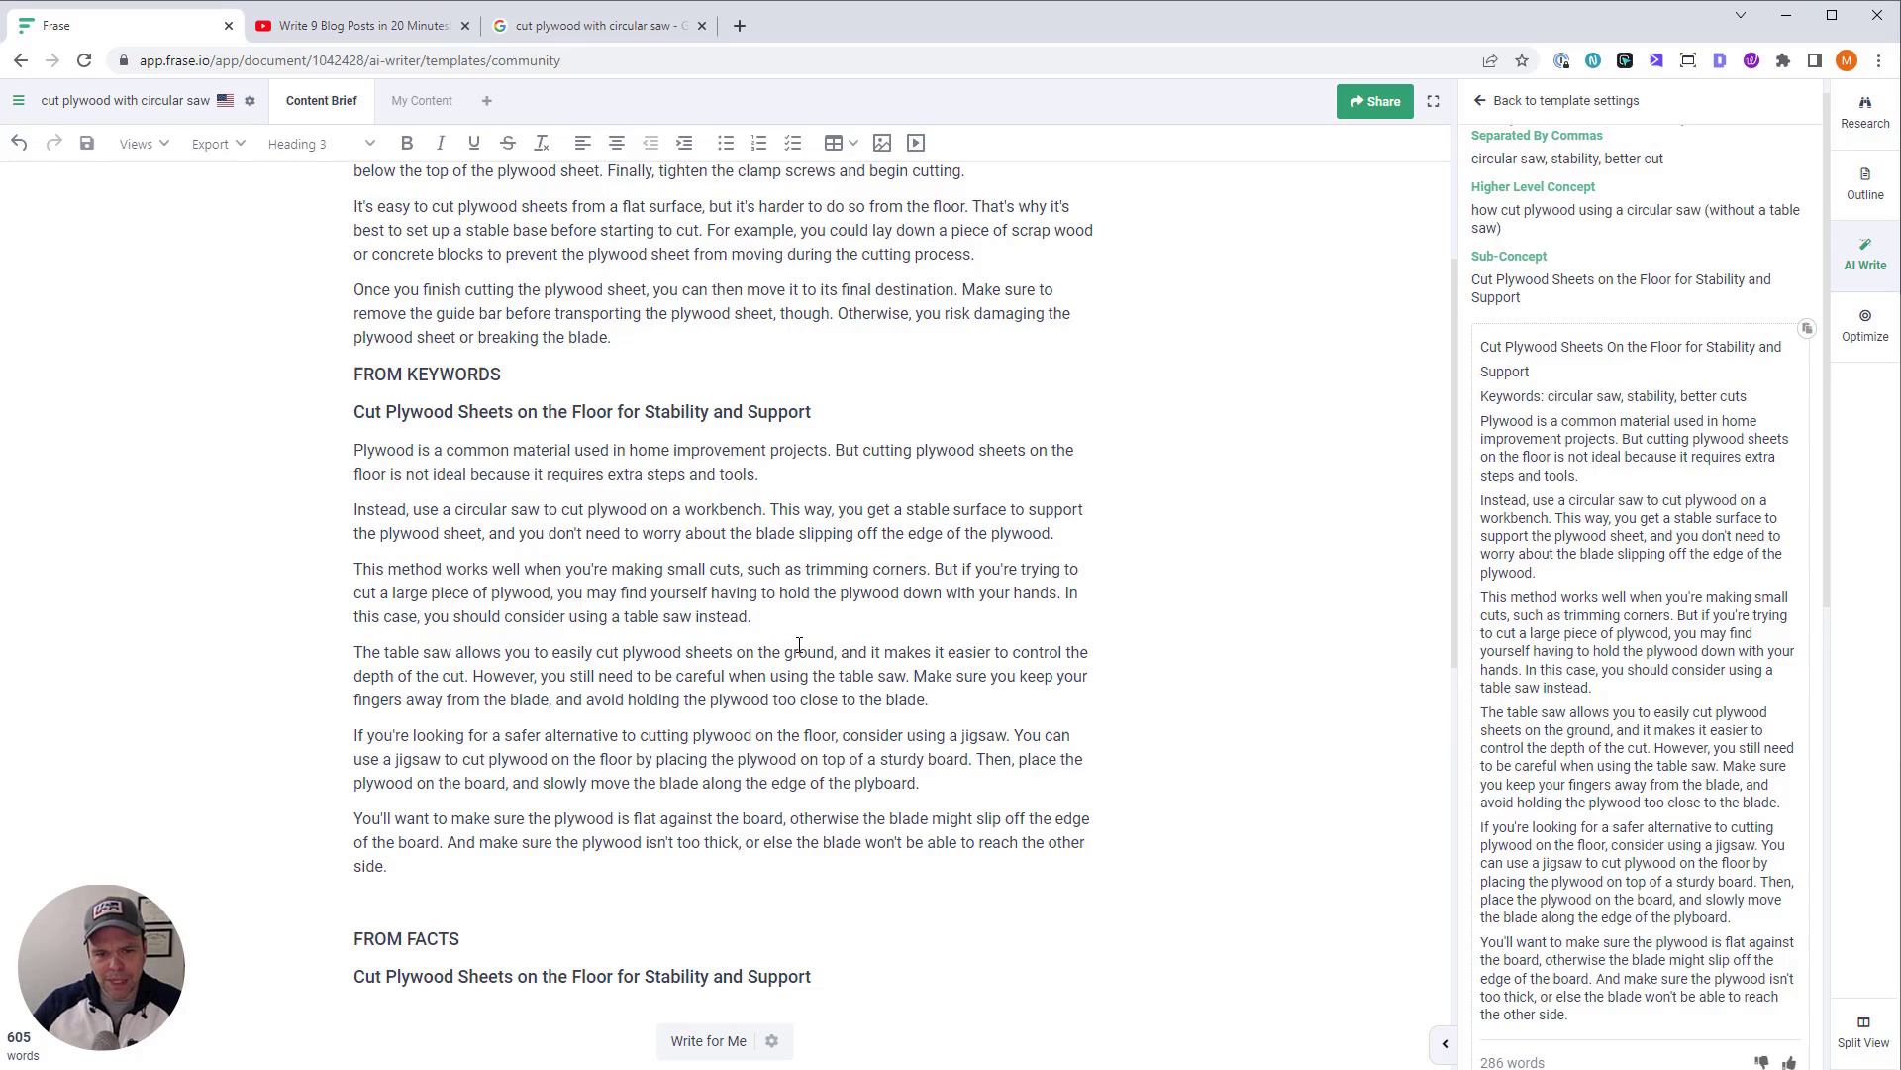
left_click_drag(390, 866, 354, 448)
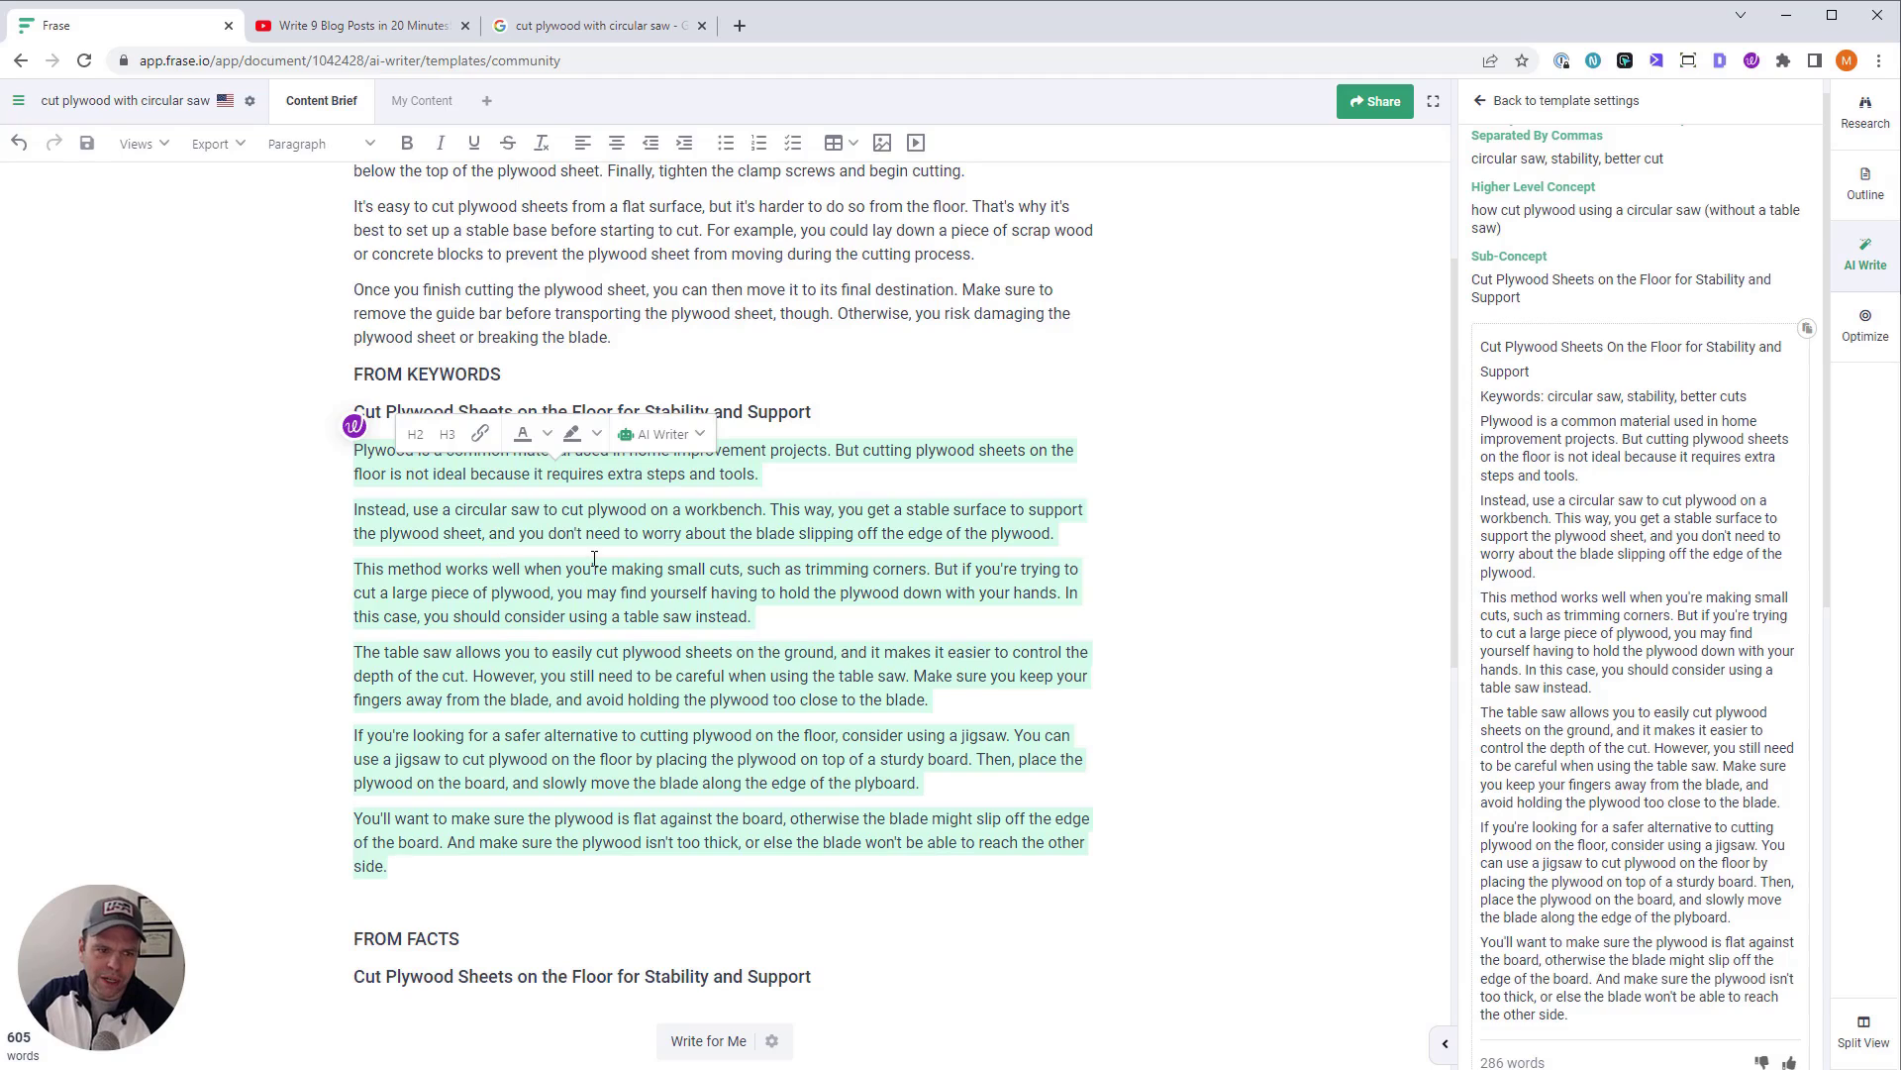
key("BackSpace")
Insert the shorter AI result's four paragraphs, including 'First, when using' and 'With practice'
scroll(1579, 441, "down", 8)
left_click(1592, 437)
left_click(1614, 482)
left_click(1620, 580)
left_click(1624, 695)
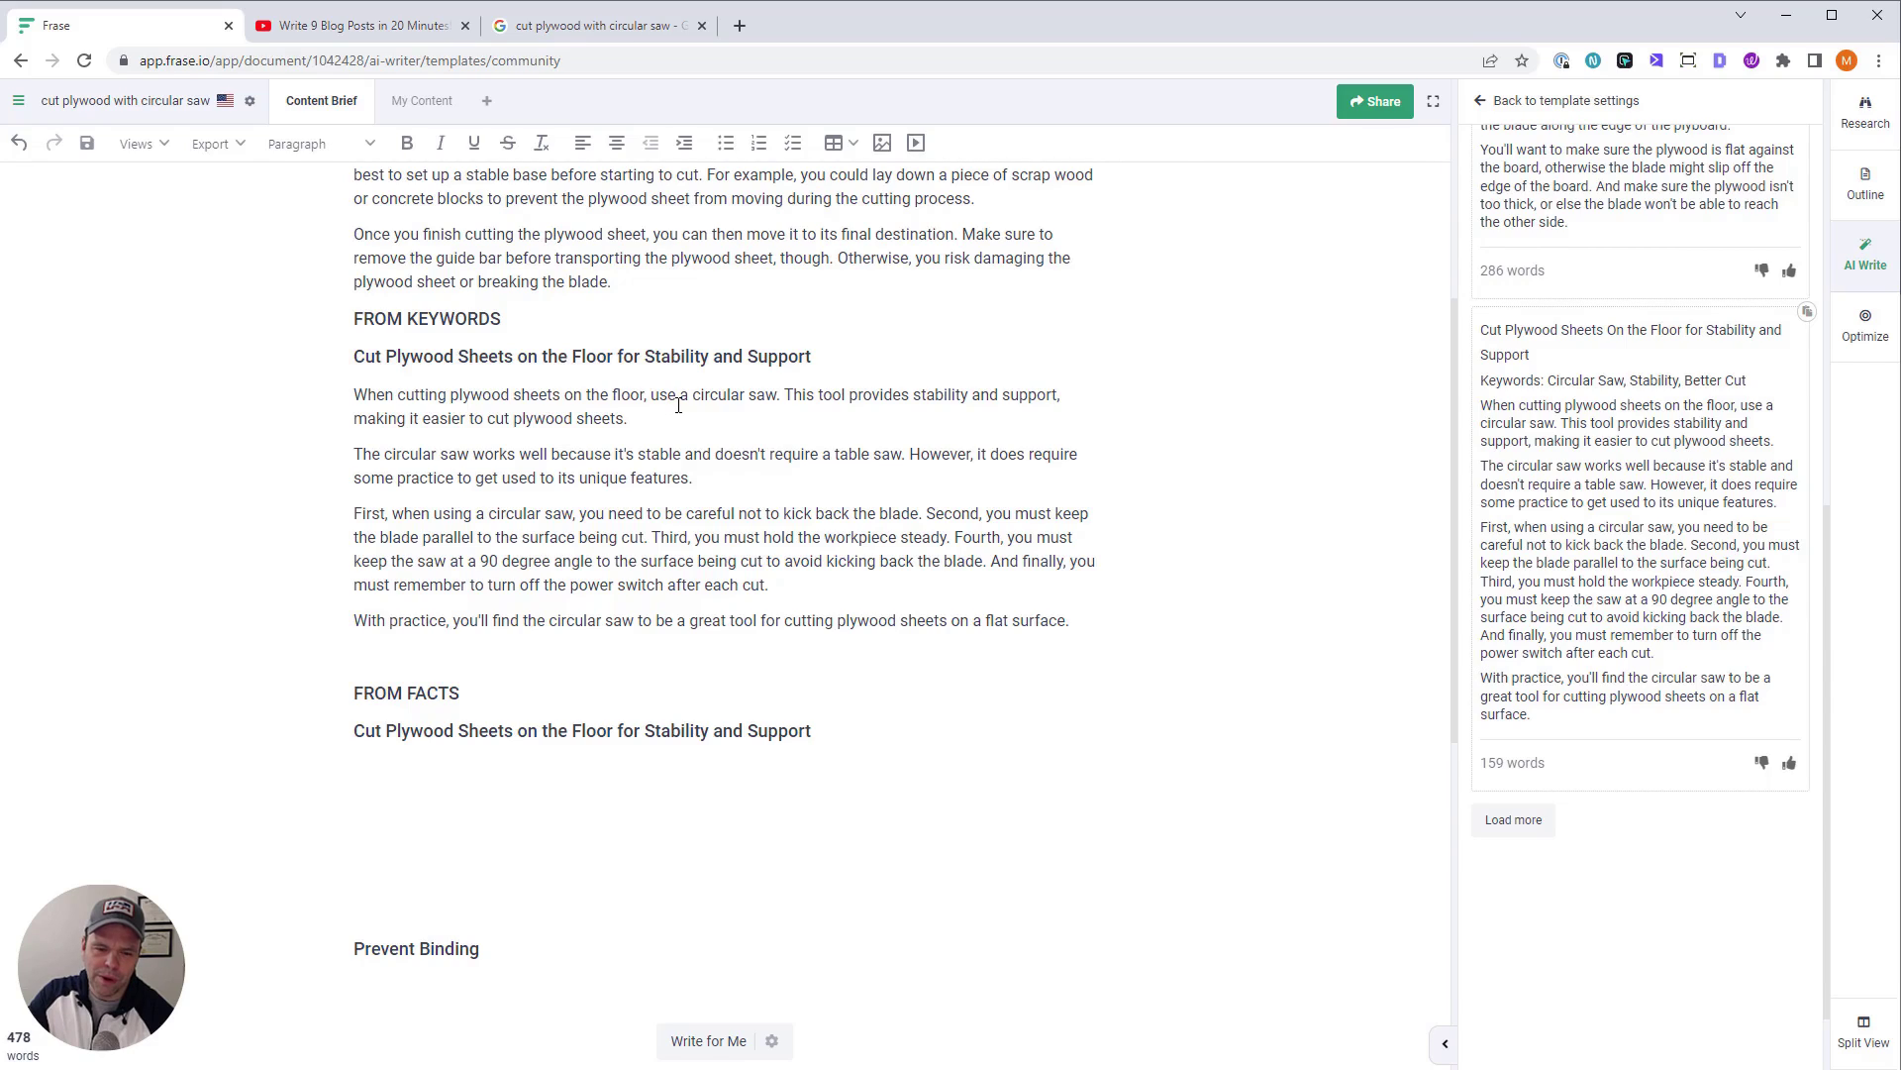
left_click(876, 718)
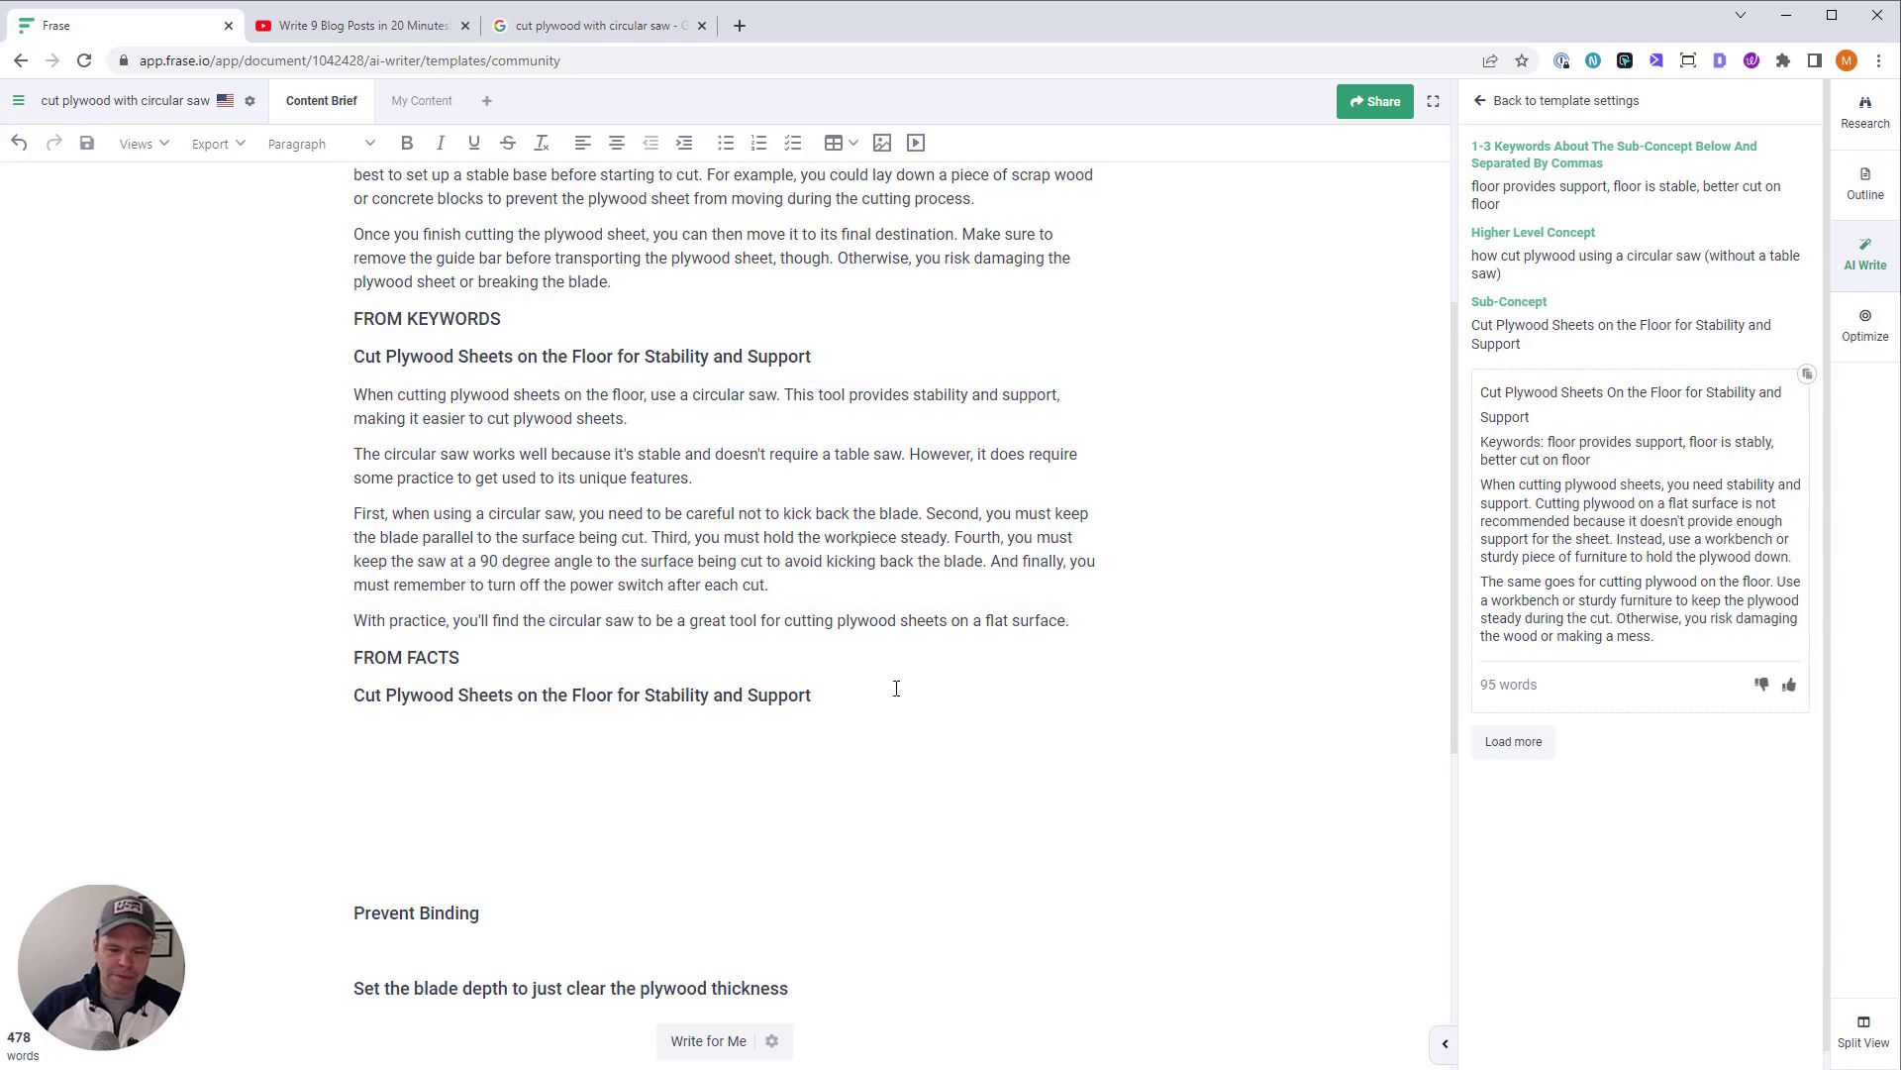
left_click(1481, 101)
Show competitor headings in the Research panel filtered by 'floor', with the caret under FROM FACTS
left_click(1480, 103)
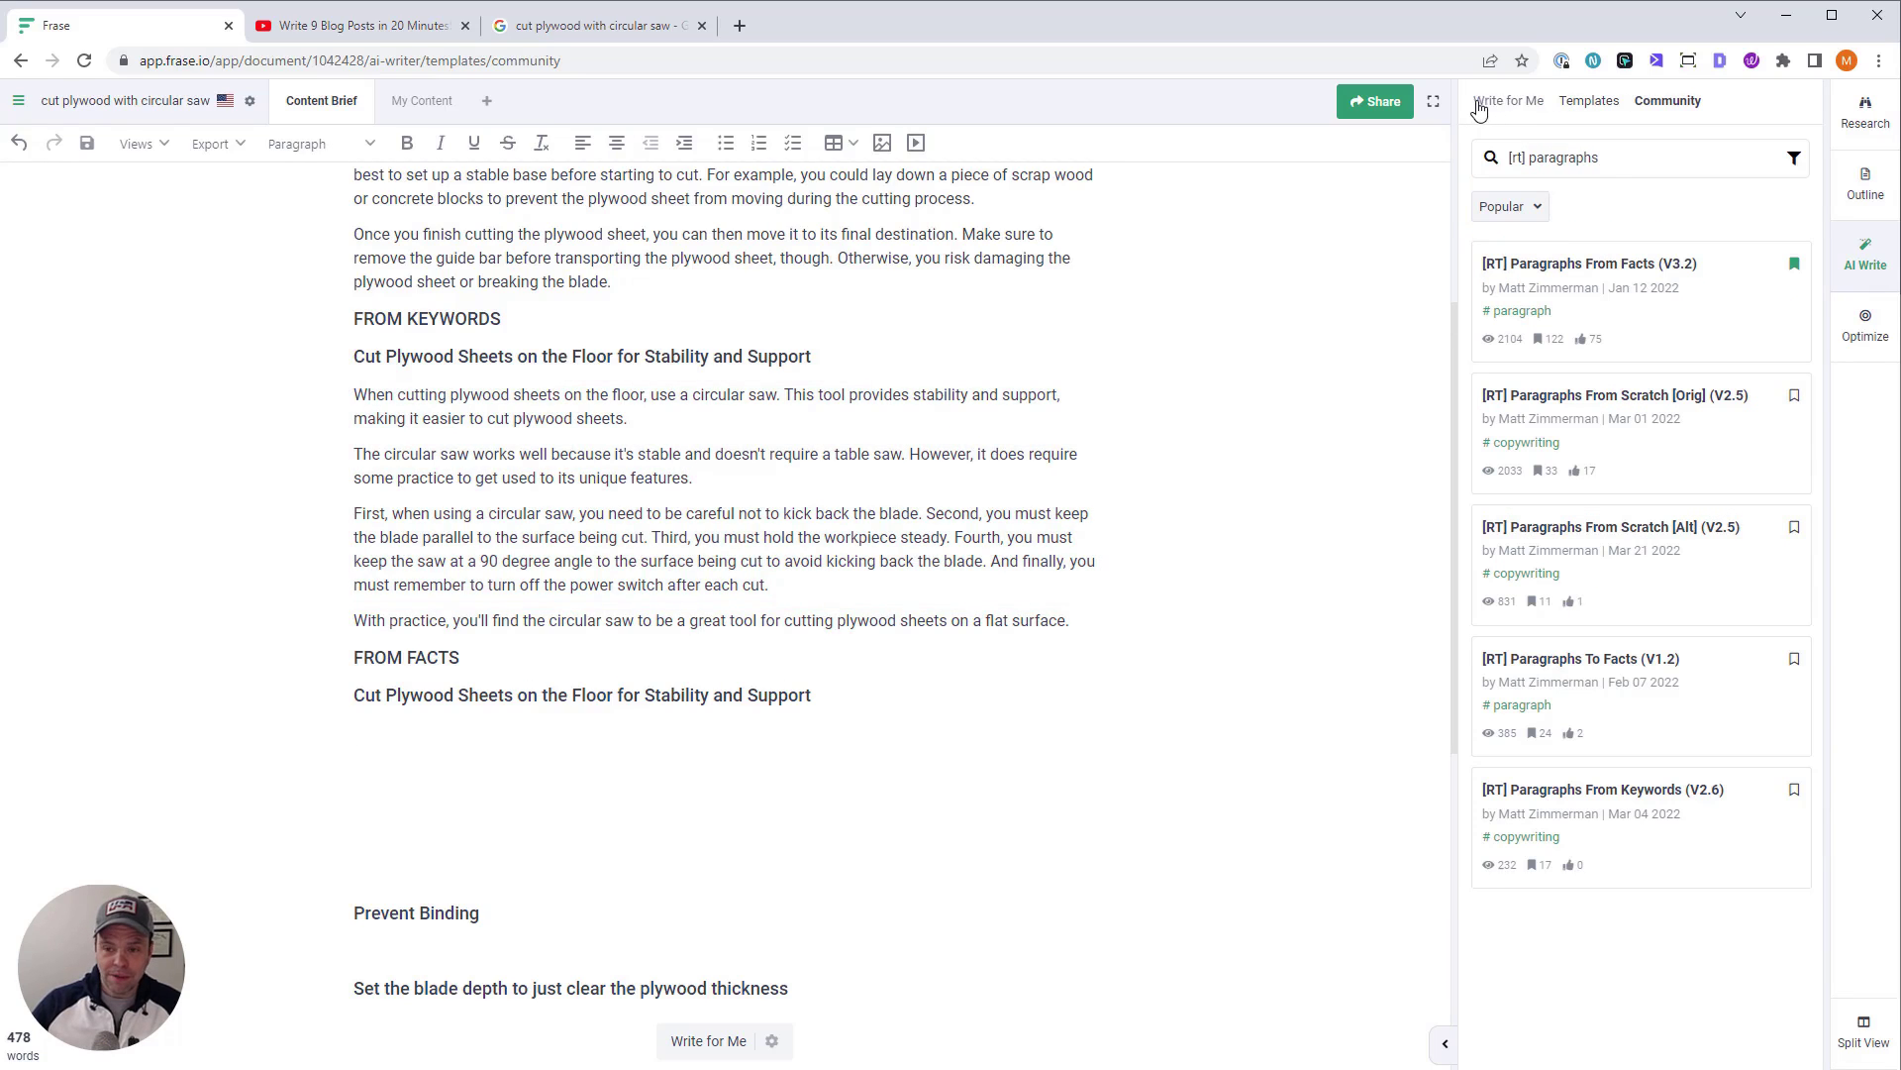
left_click(1866, 111)
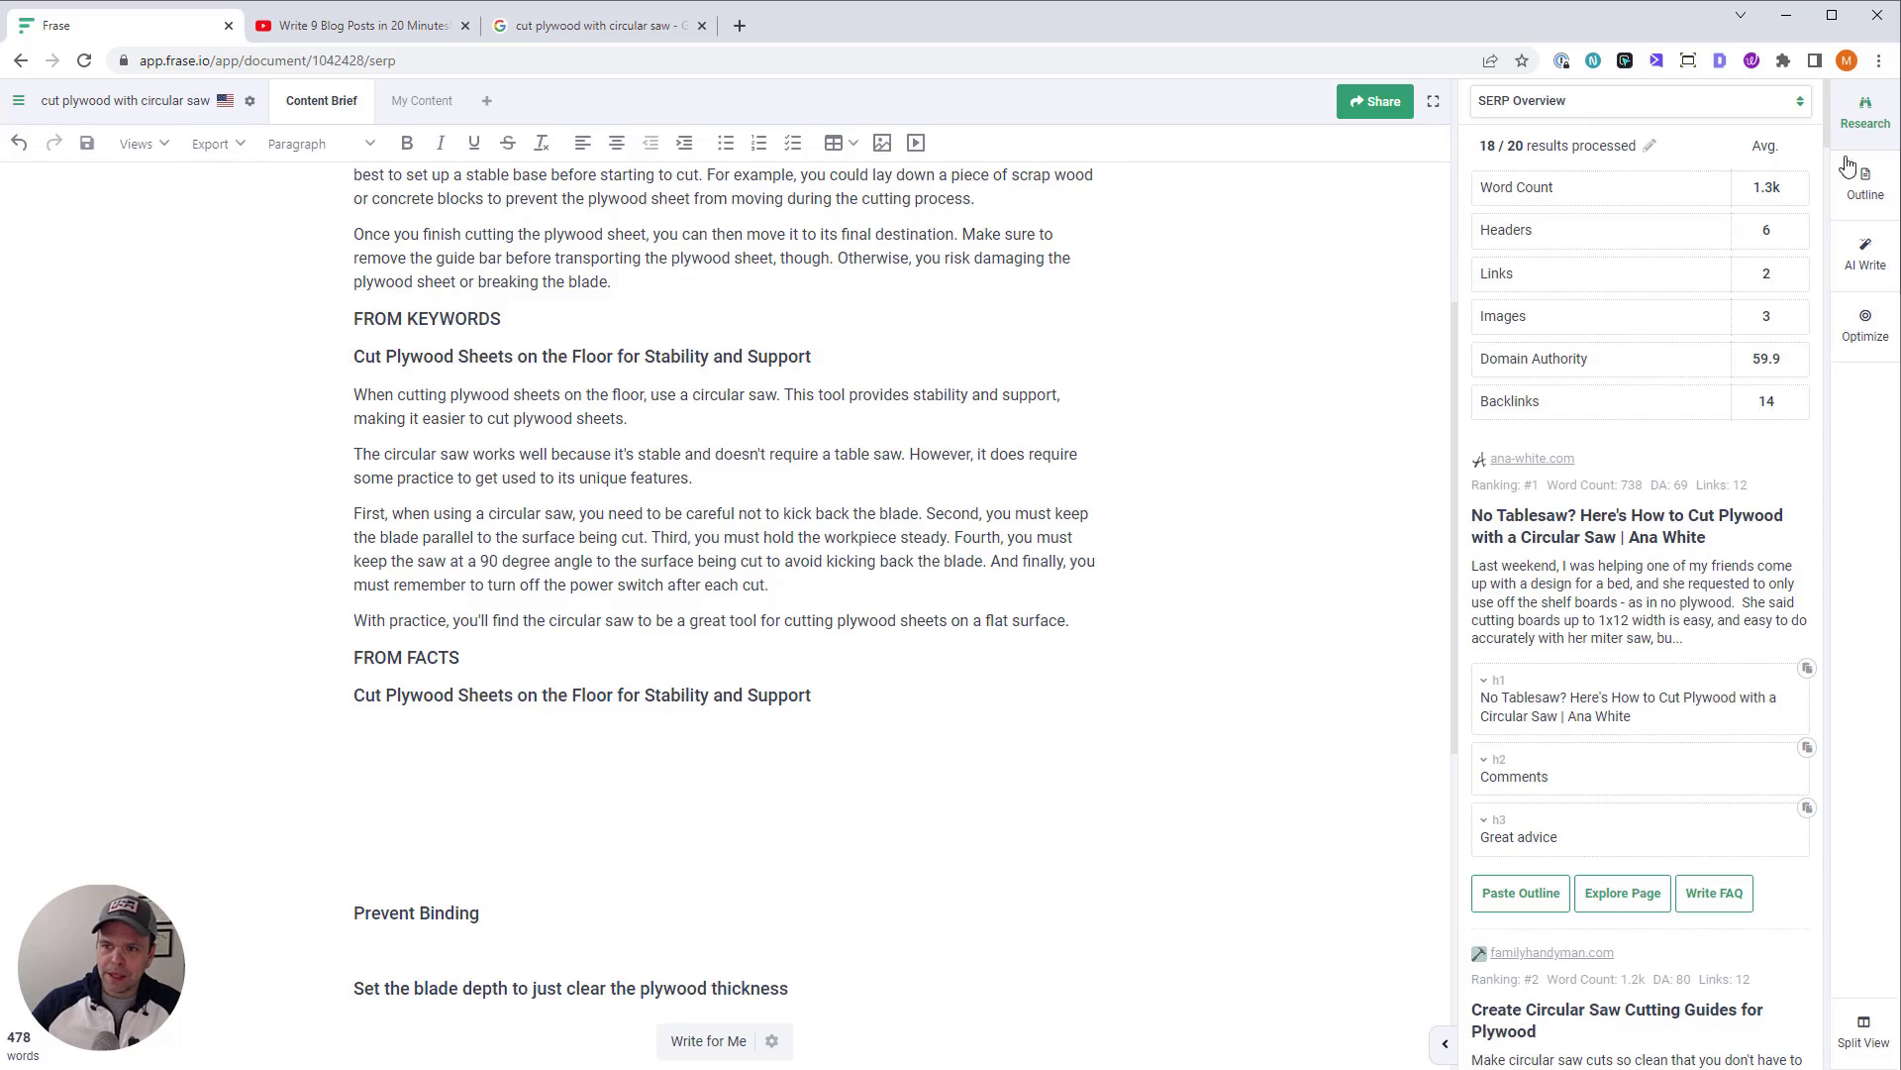
left_click(1563, 103)
left_click(1523, 138)
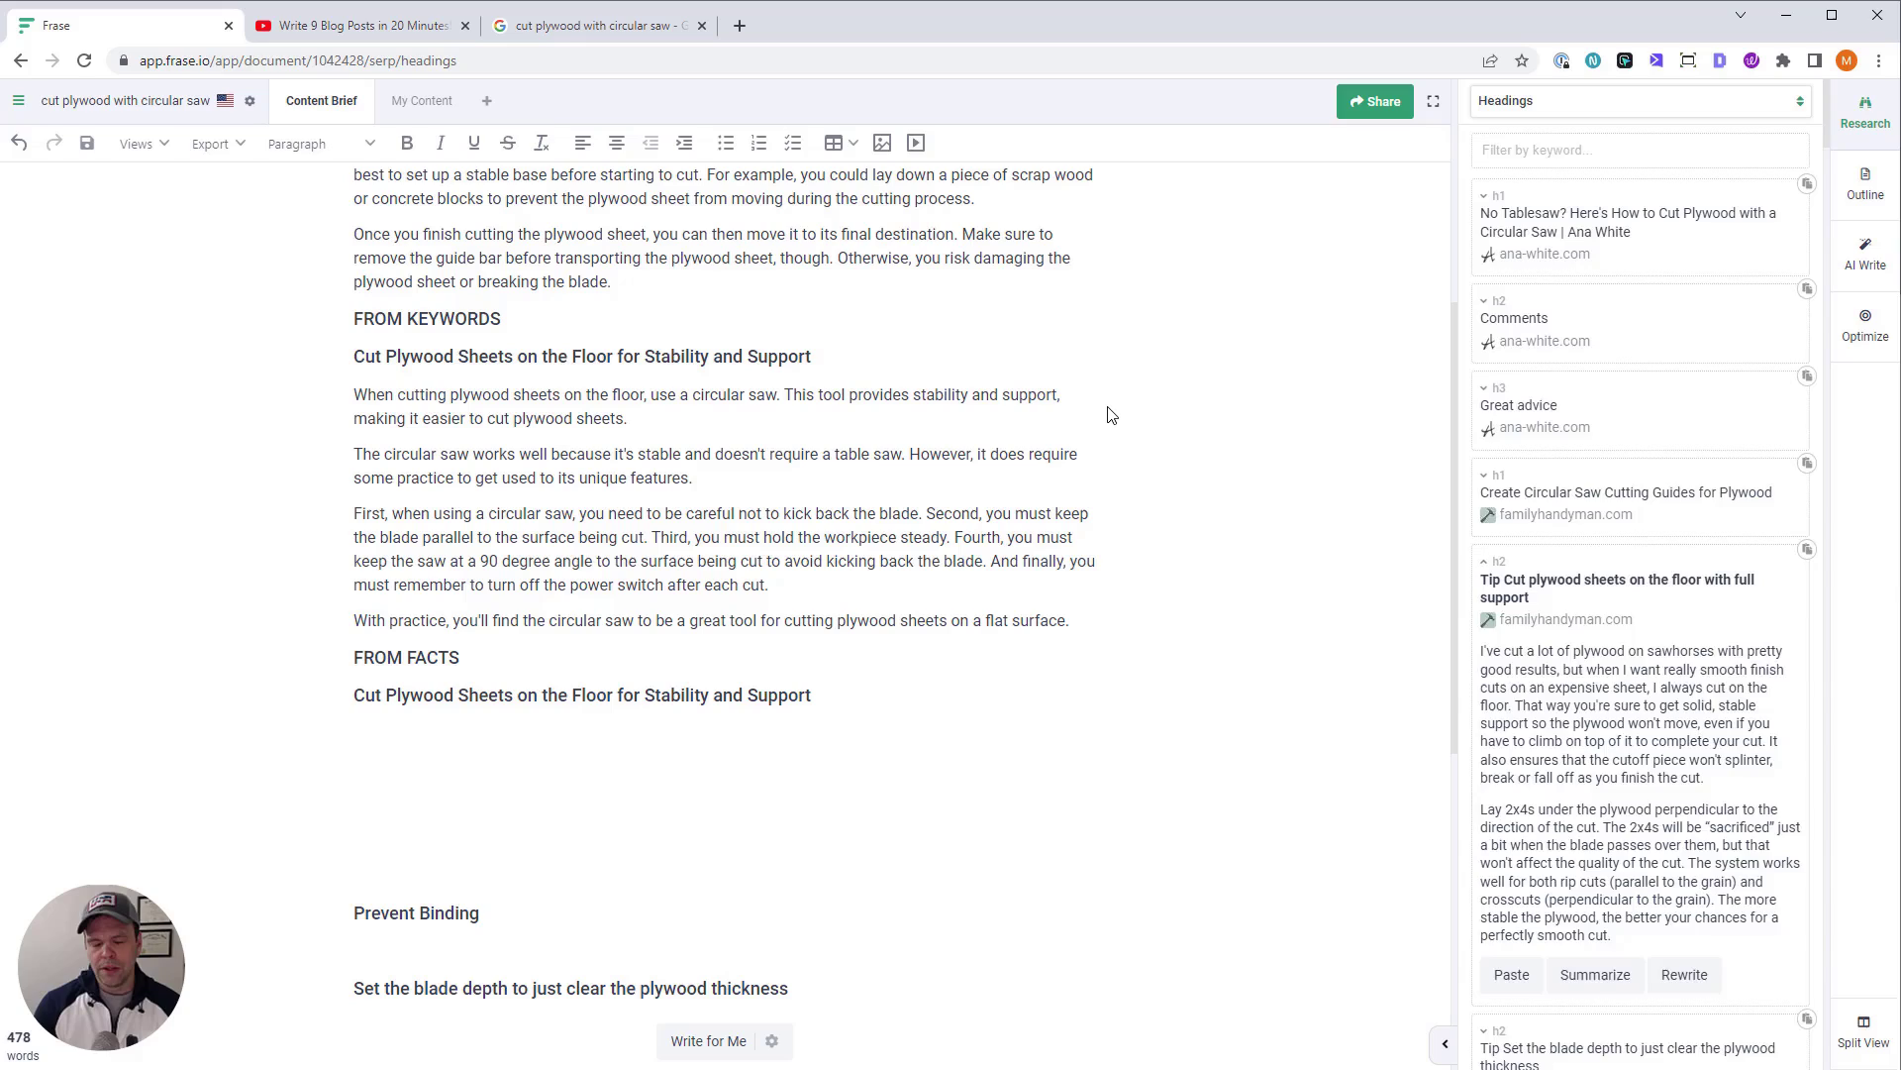
type("floor")
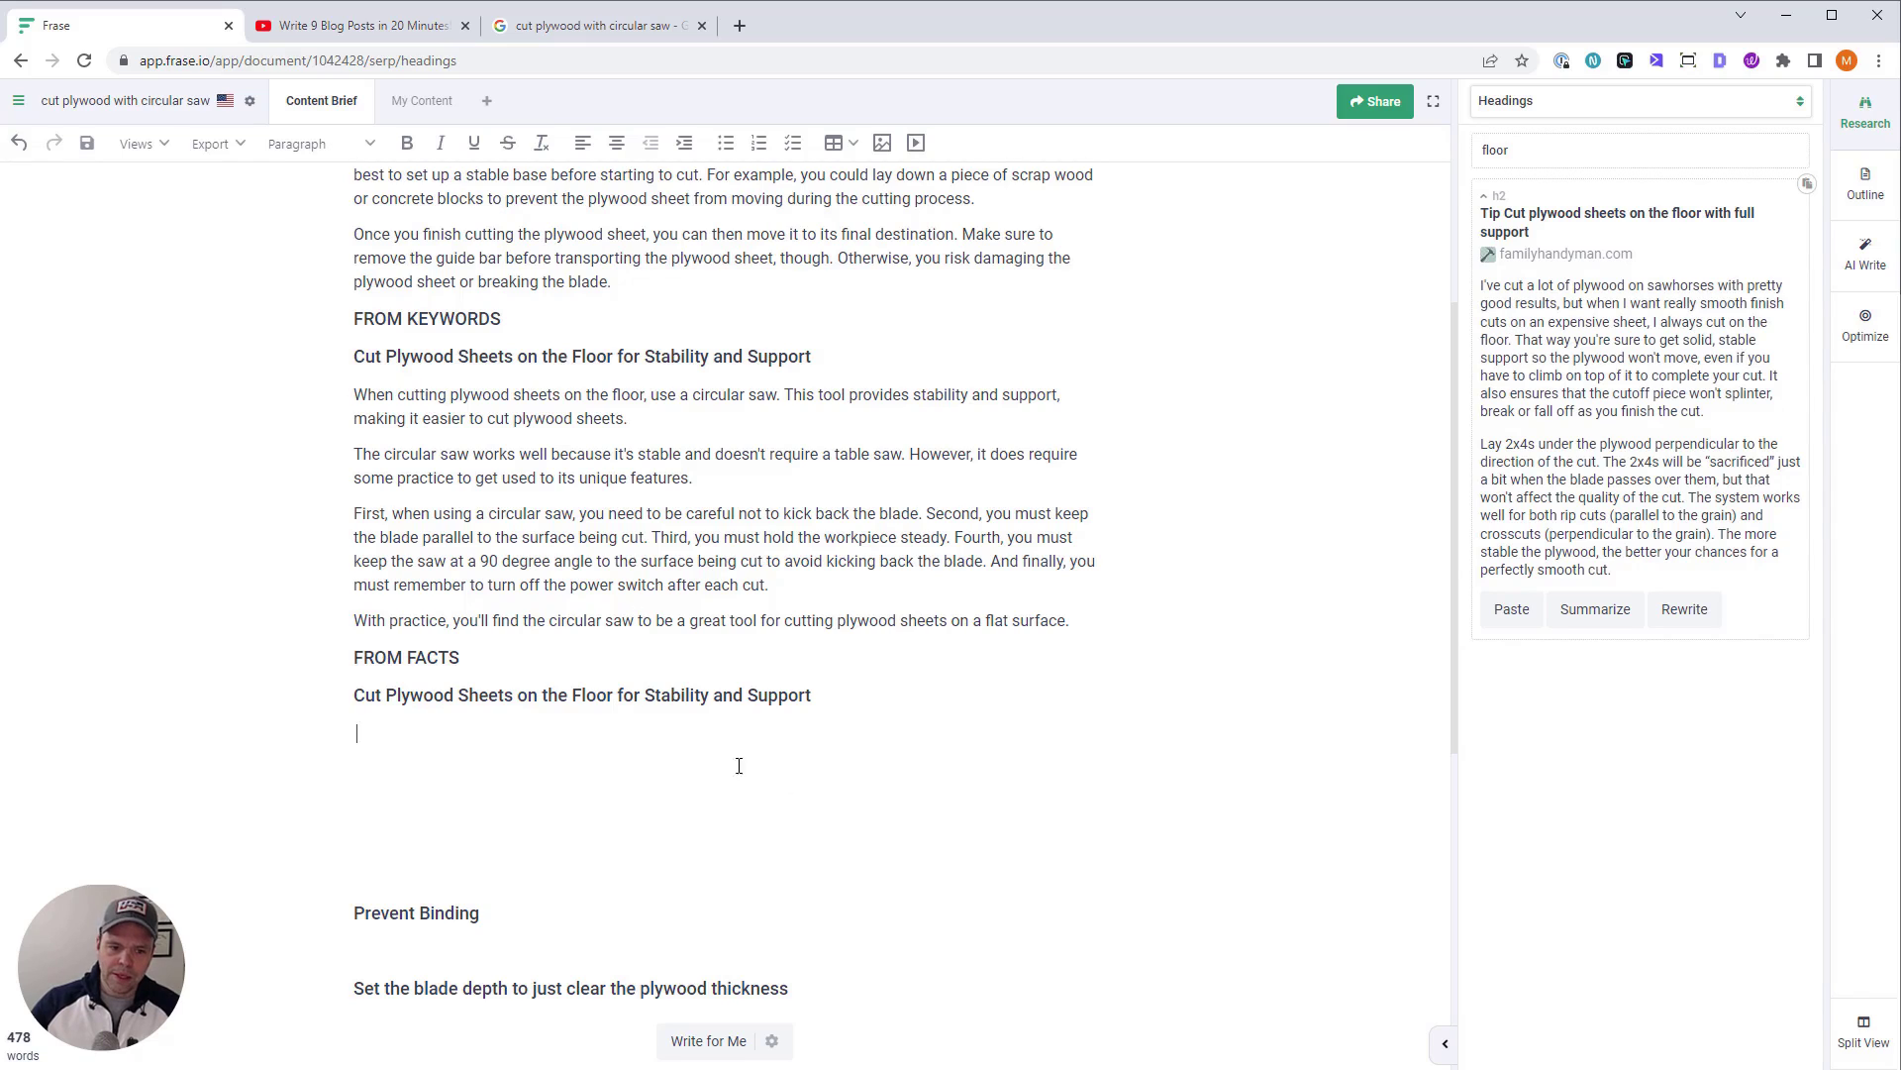
left_click(915, 772)
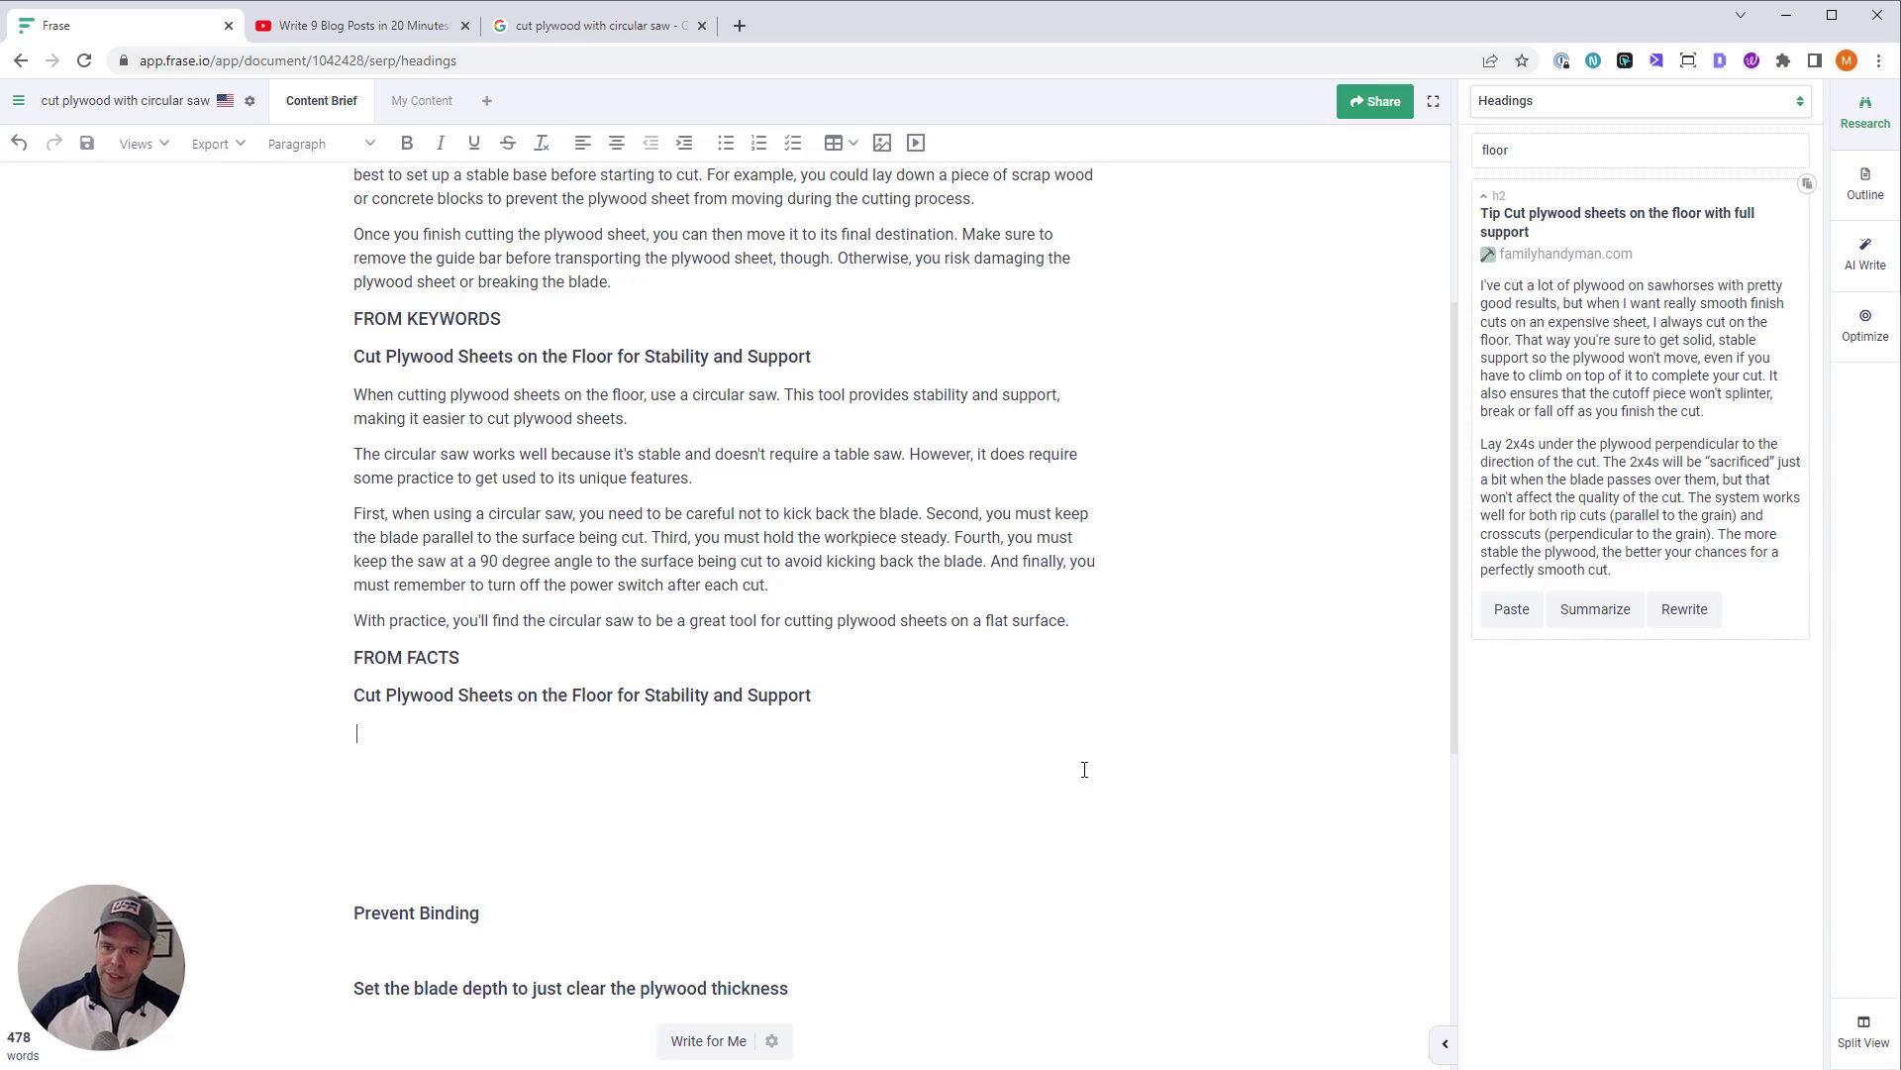
Insert the floor-cutting tip, drop its sawhorses clause, and add 'of plywood' and 'using a circular saw.'
left_click(1612, 315)
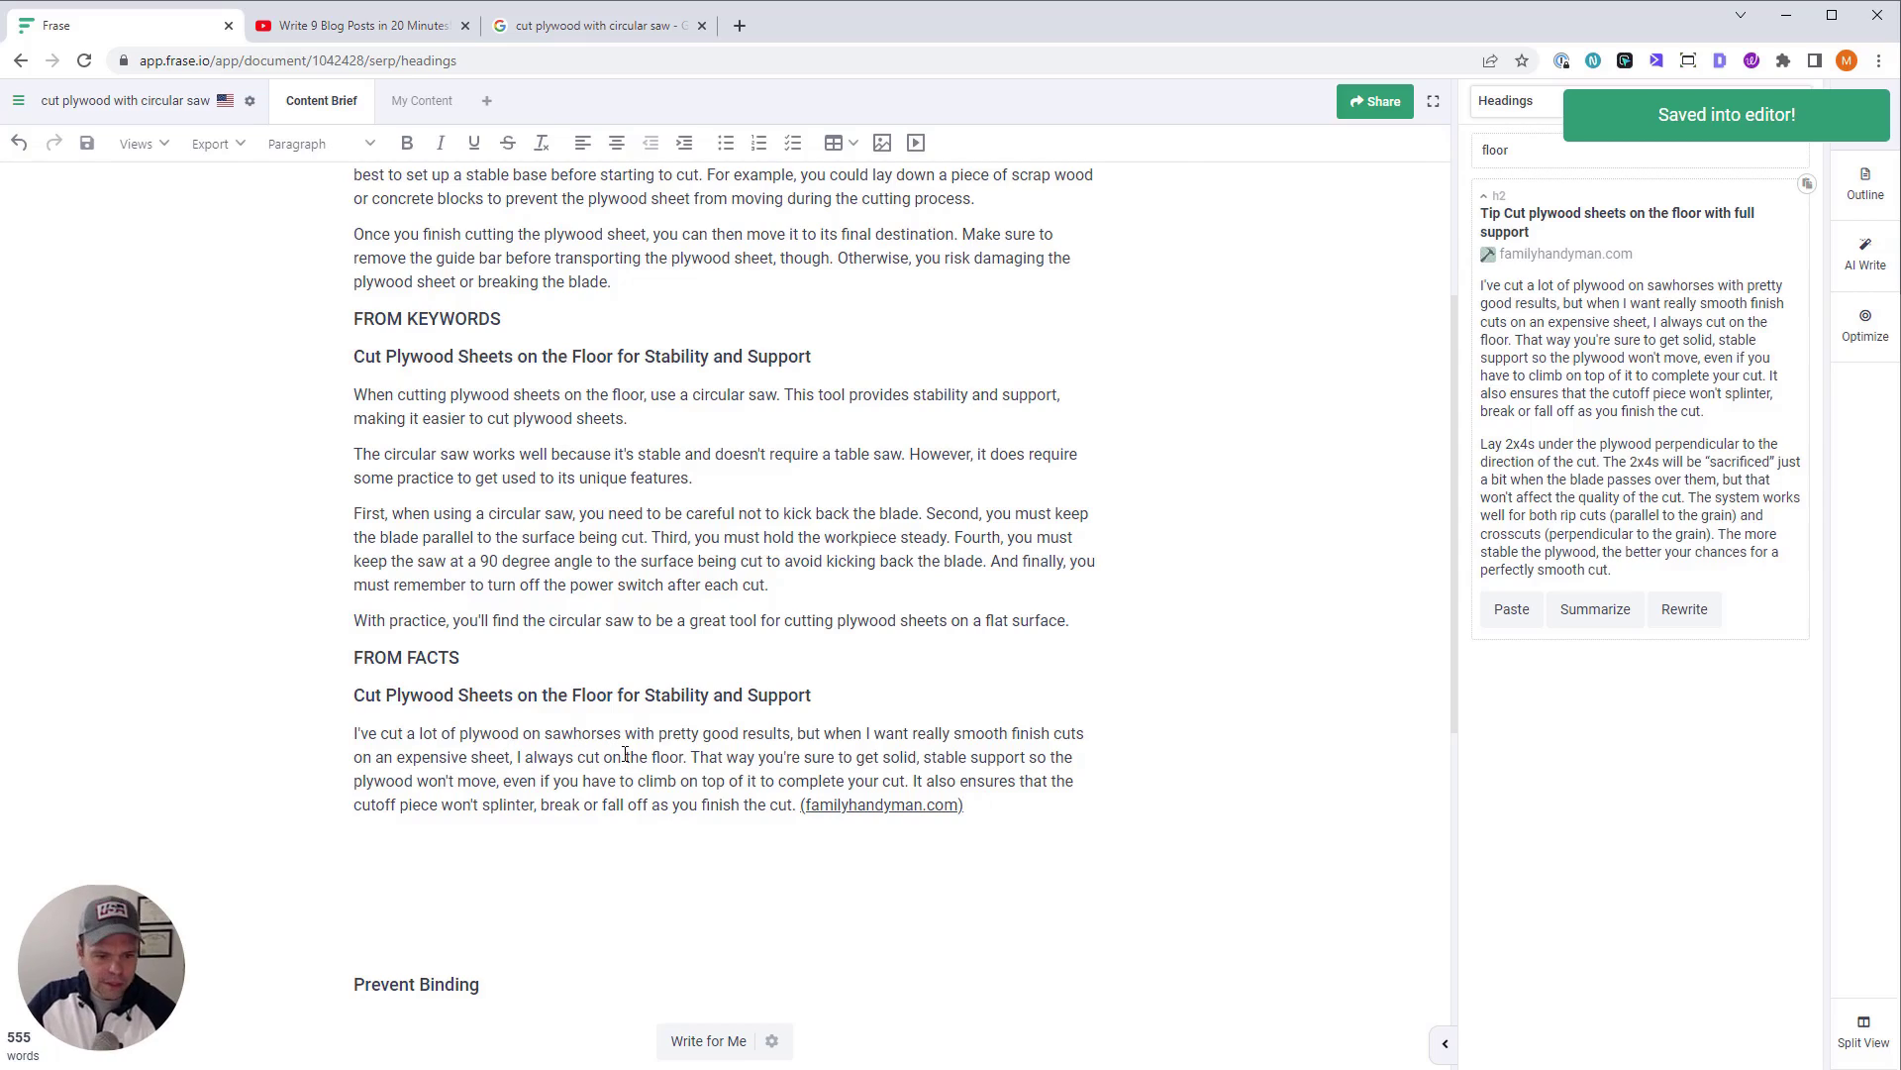
left_click_drag(823, 733, 357, 733)
key("BackSpace")
key("Delete")
type("W")
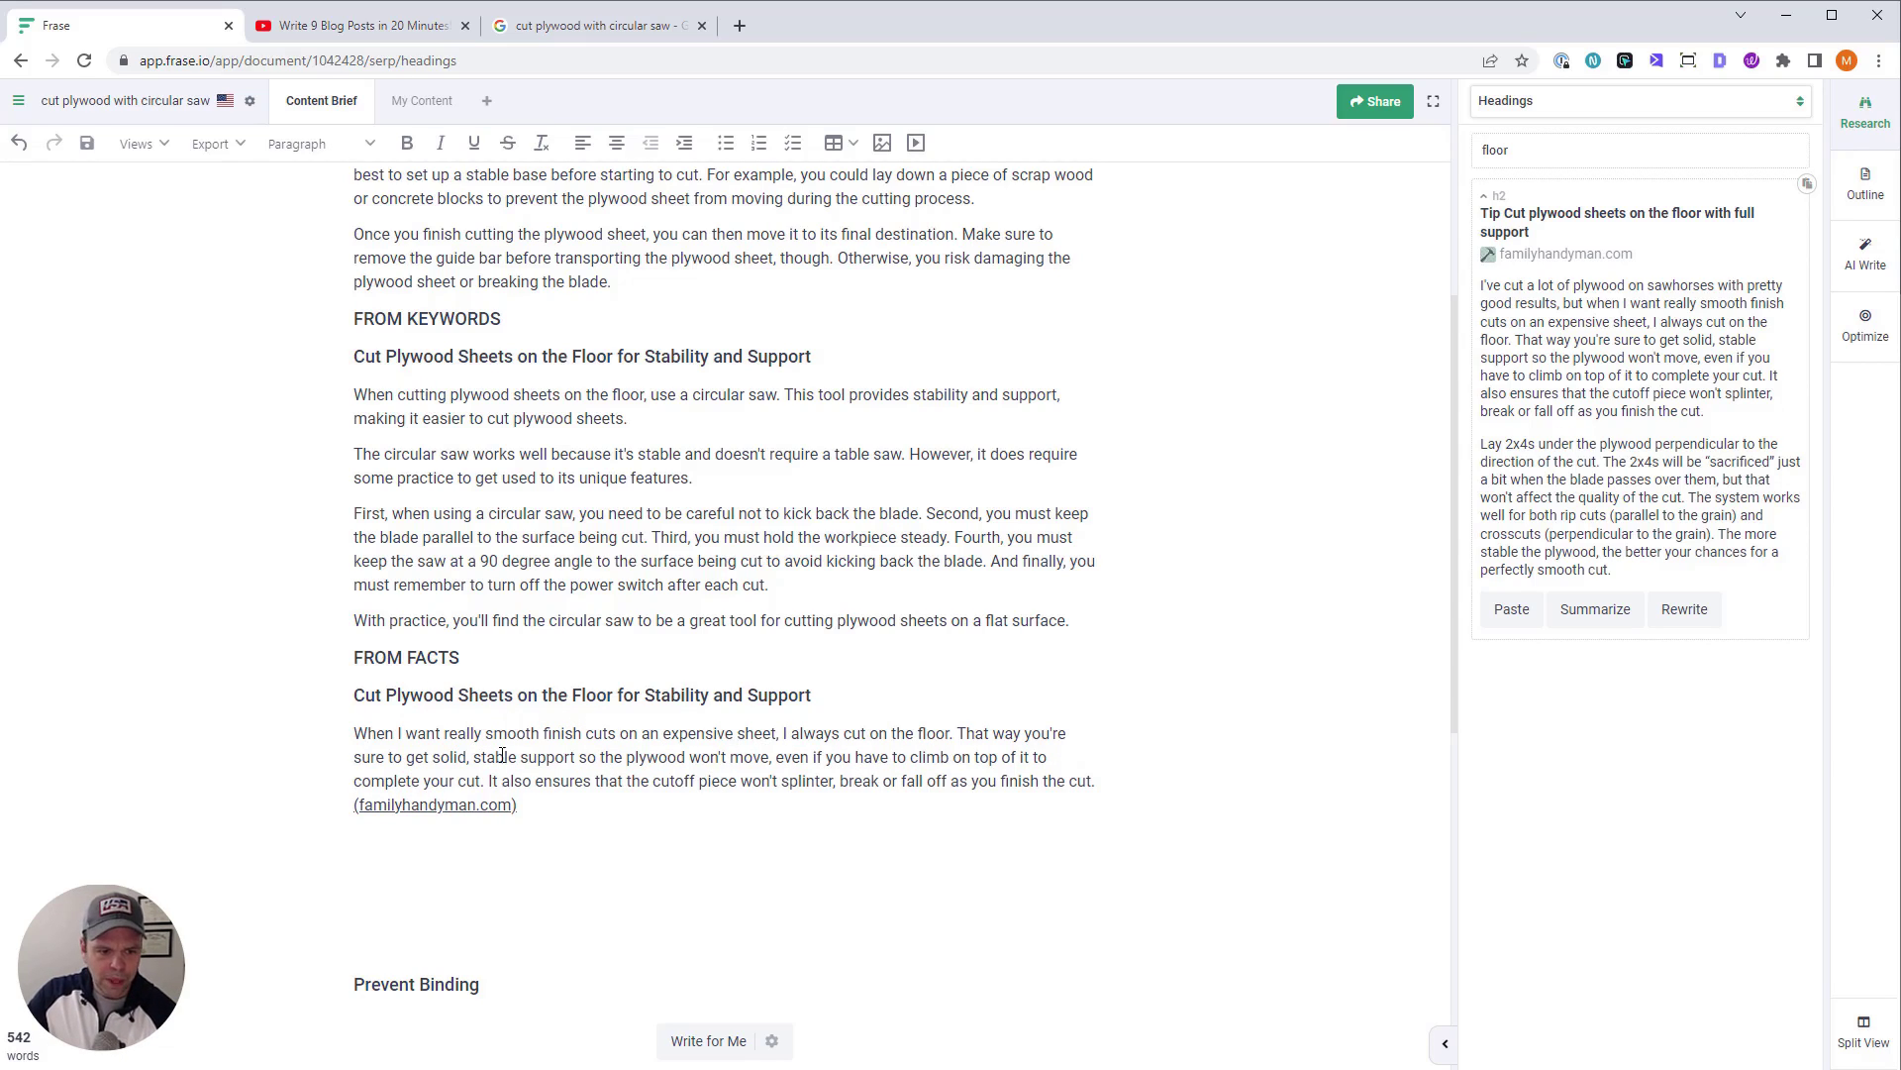
double_click(598, 733)
left_click(570, 763)
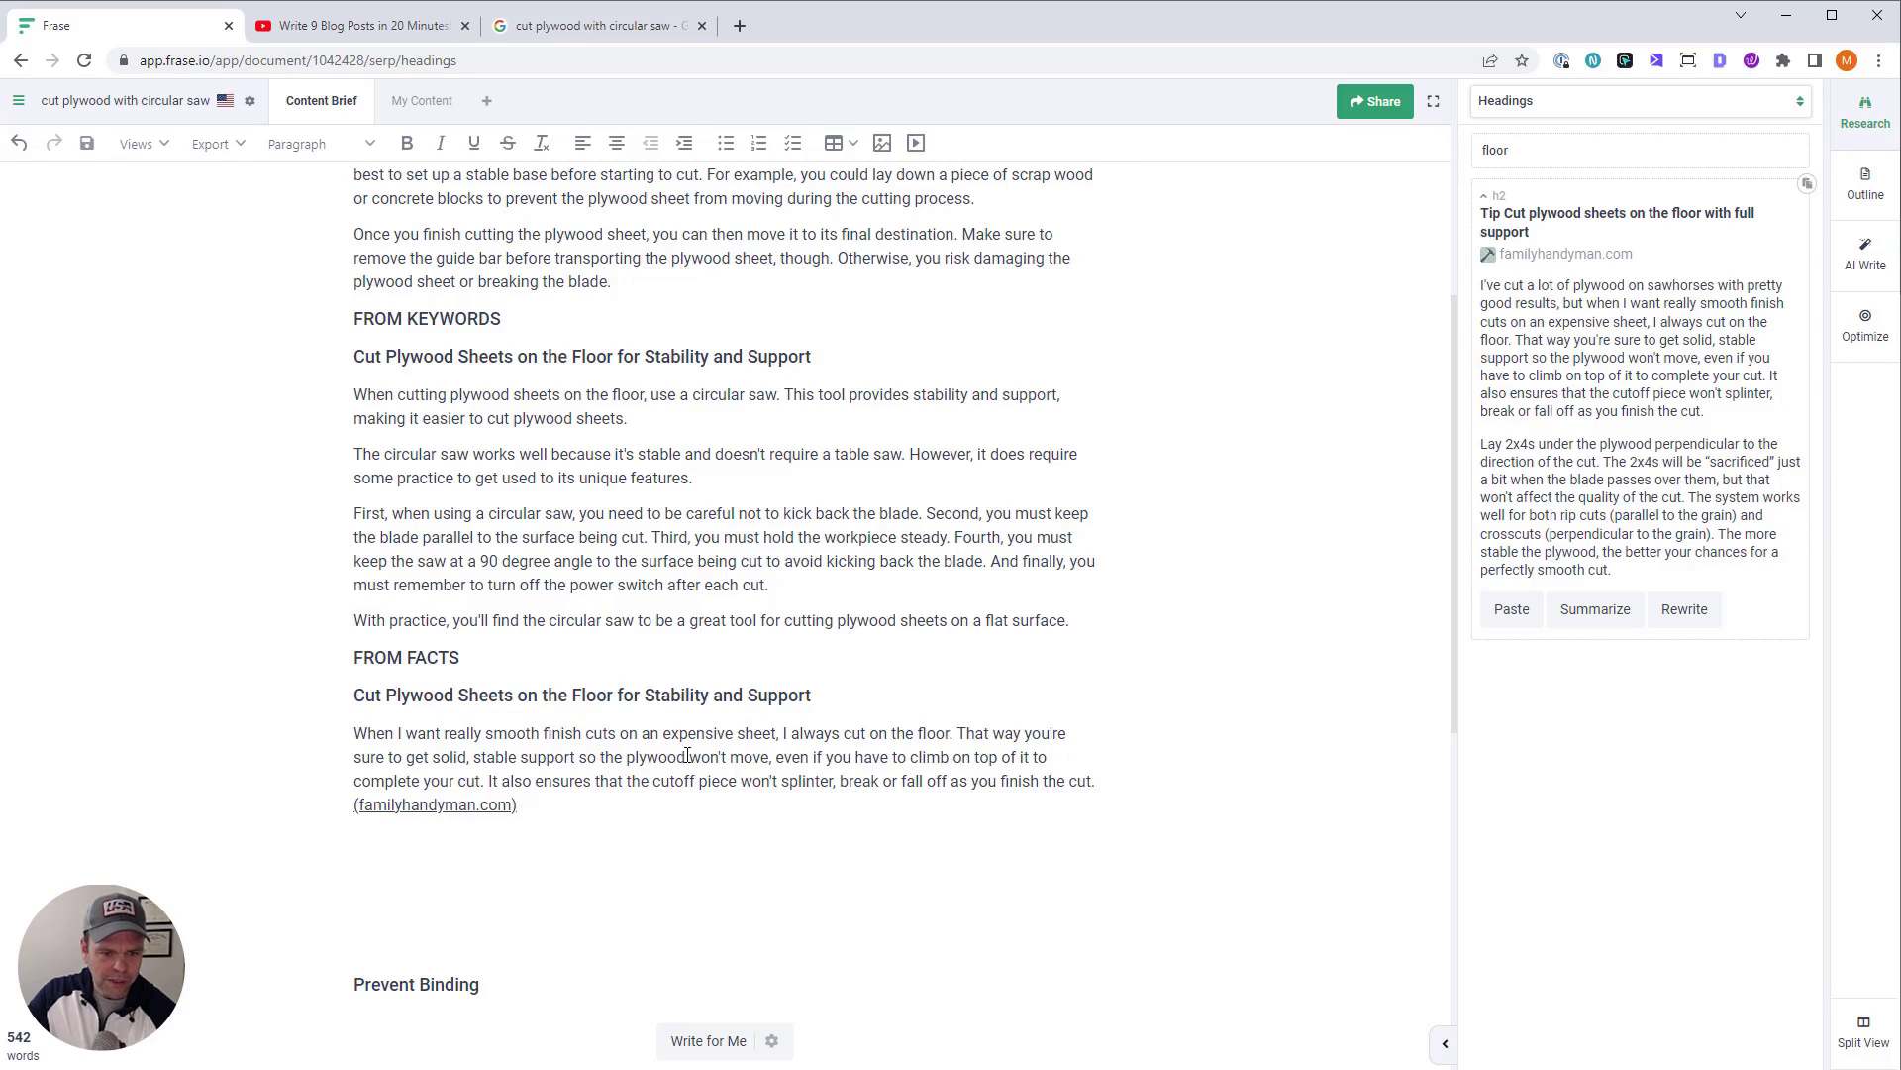
type("of plywood")
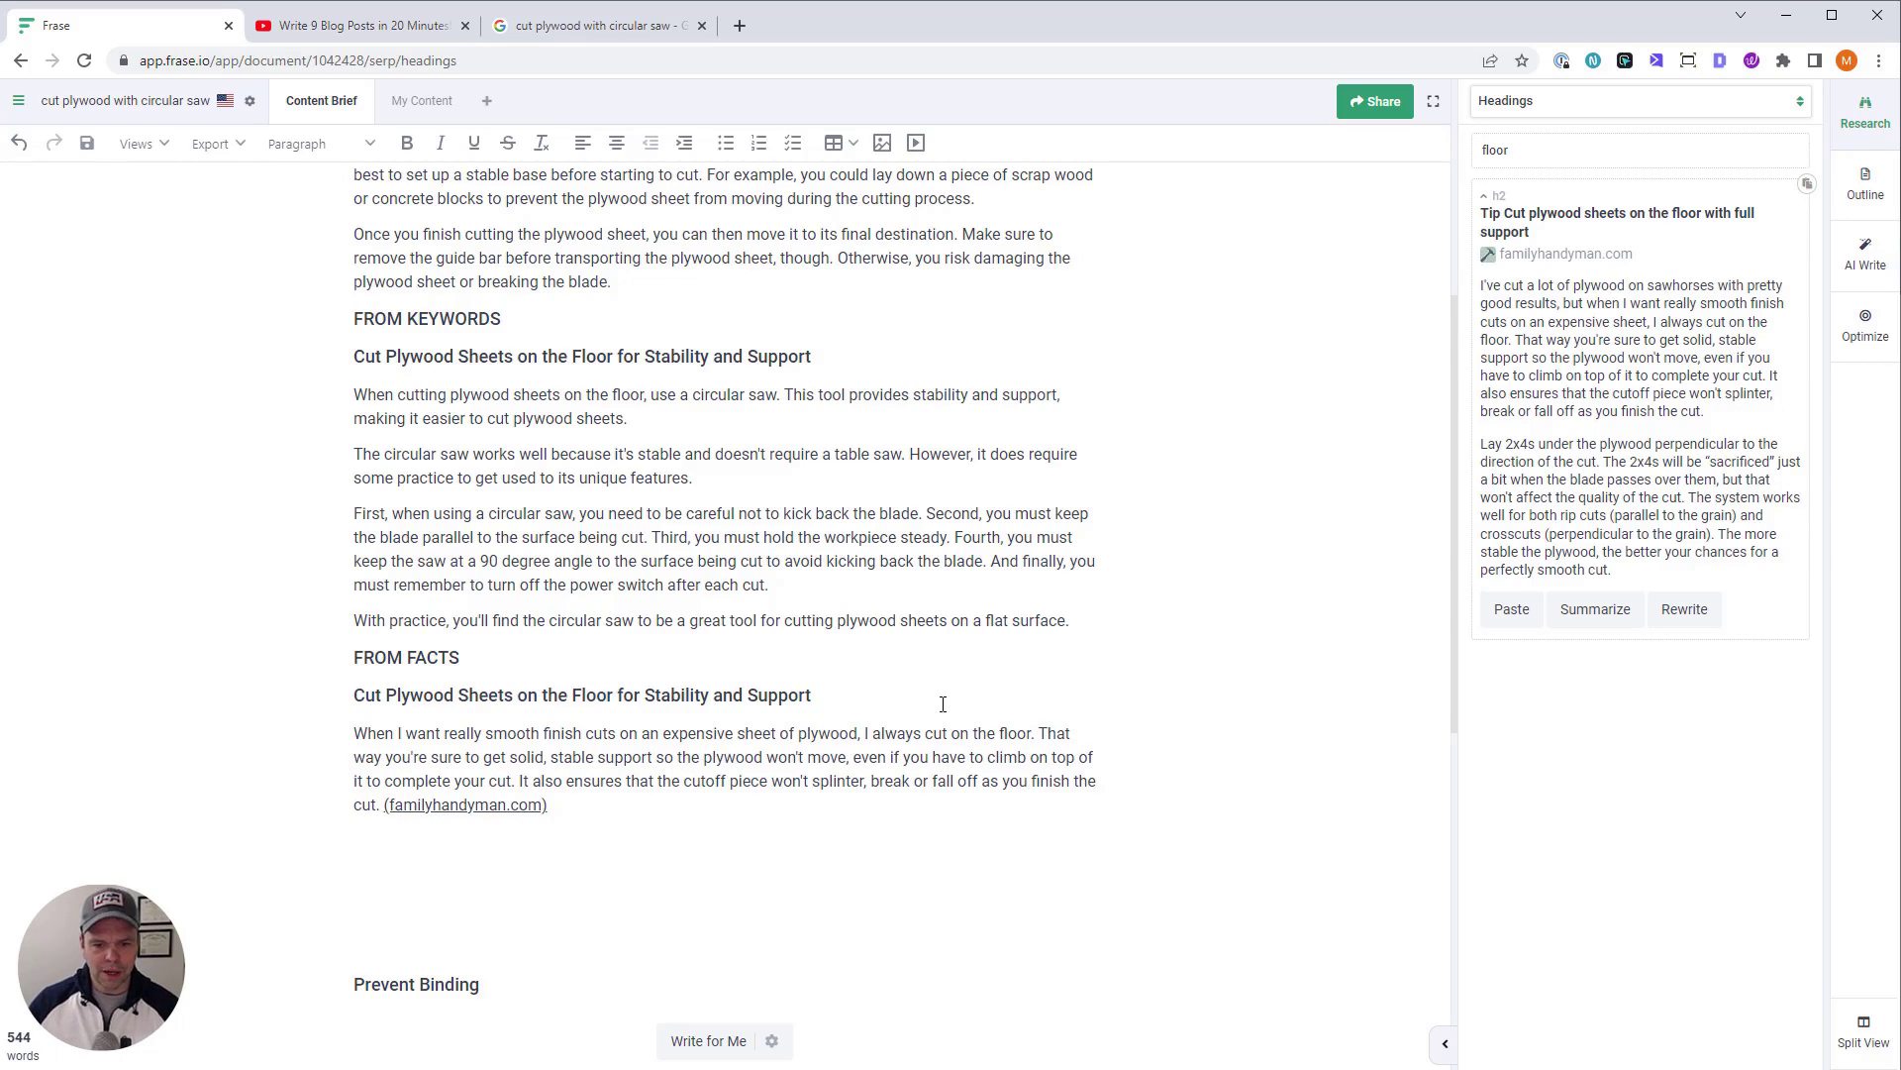
left_click(1030, 734)
type("using a circular")
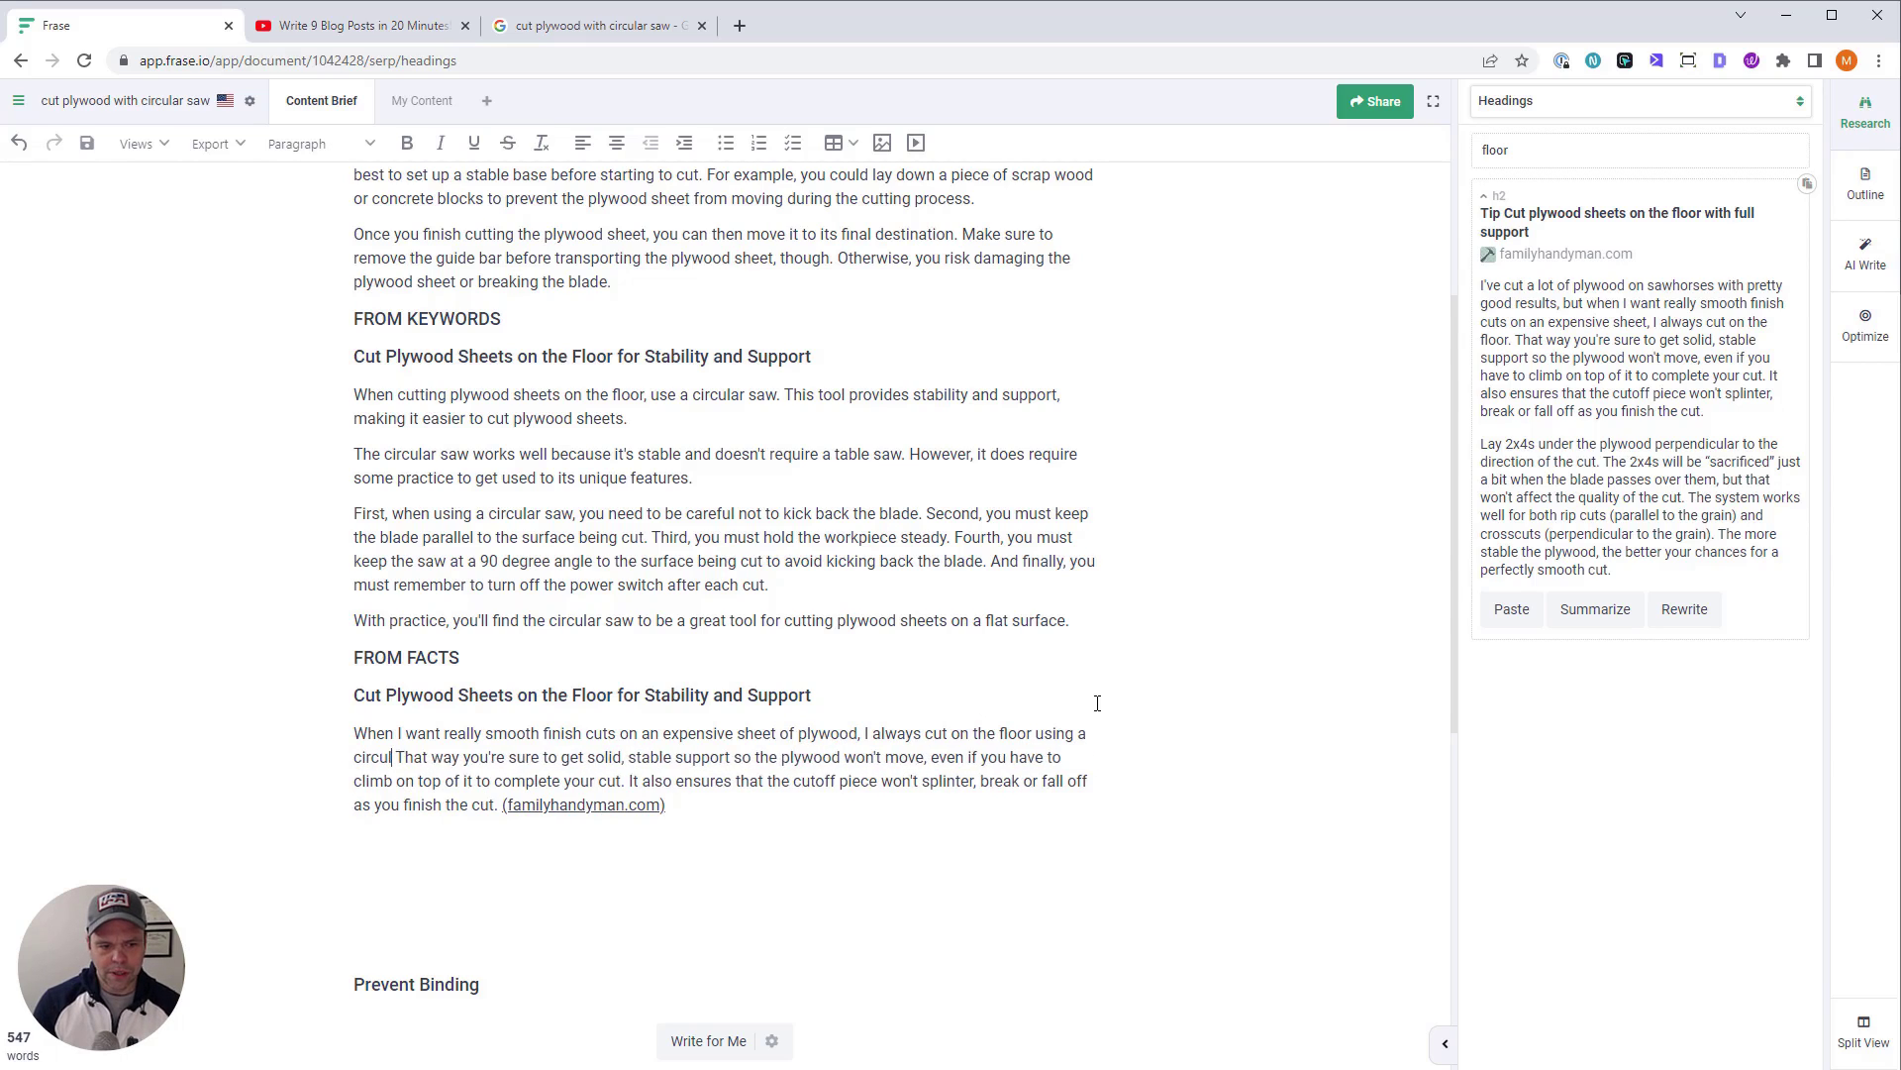
type(" saw.")
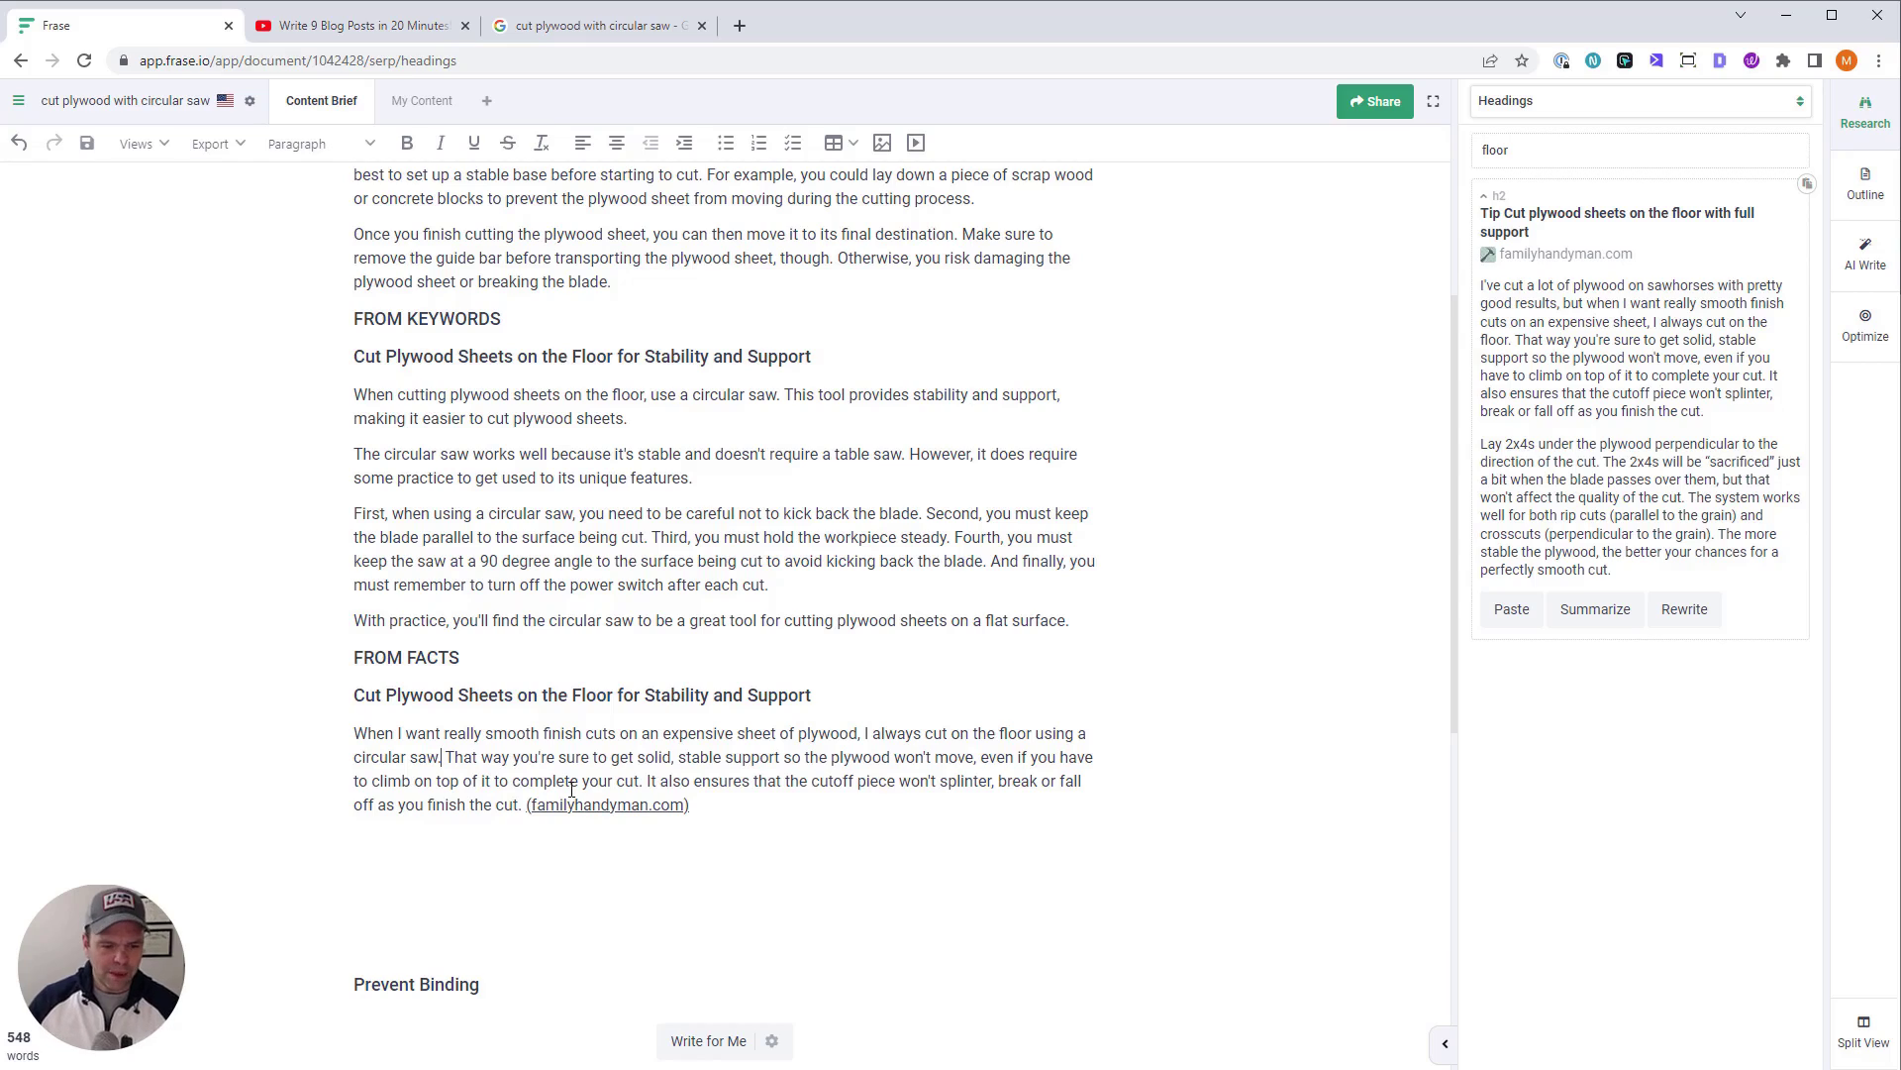
Reword the tip into first person (I'm, I, my), delete the leftover text and source link
double_click(540, 762)
type("I'm")
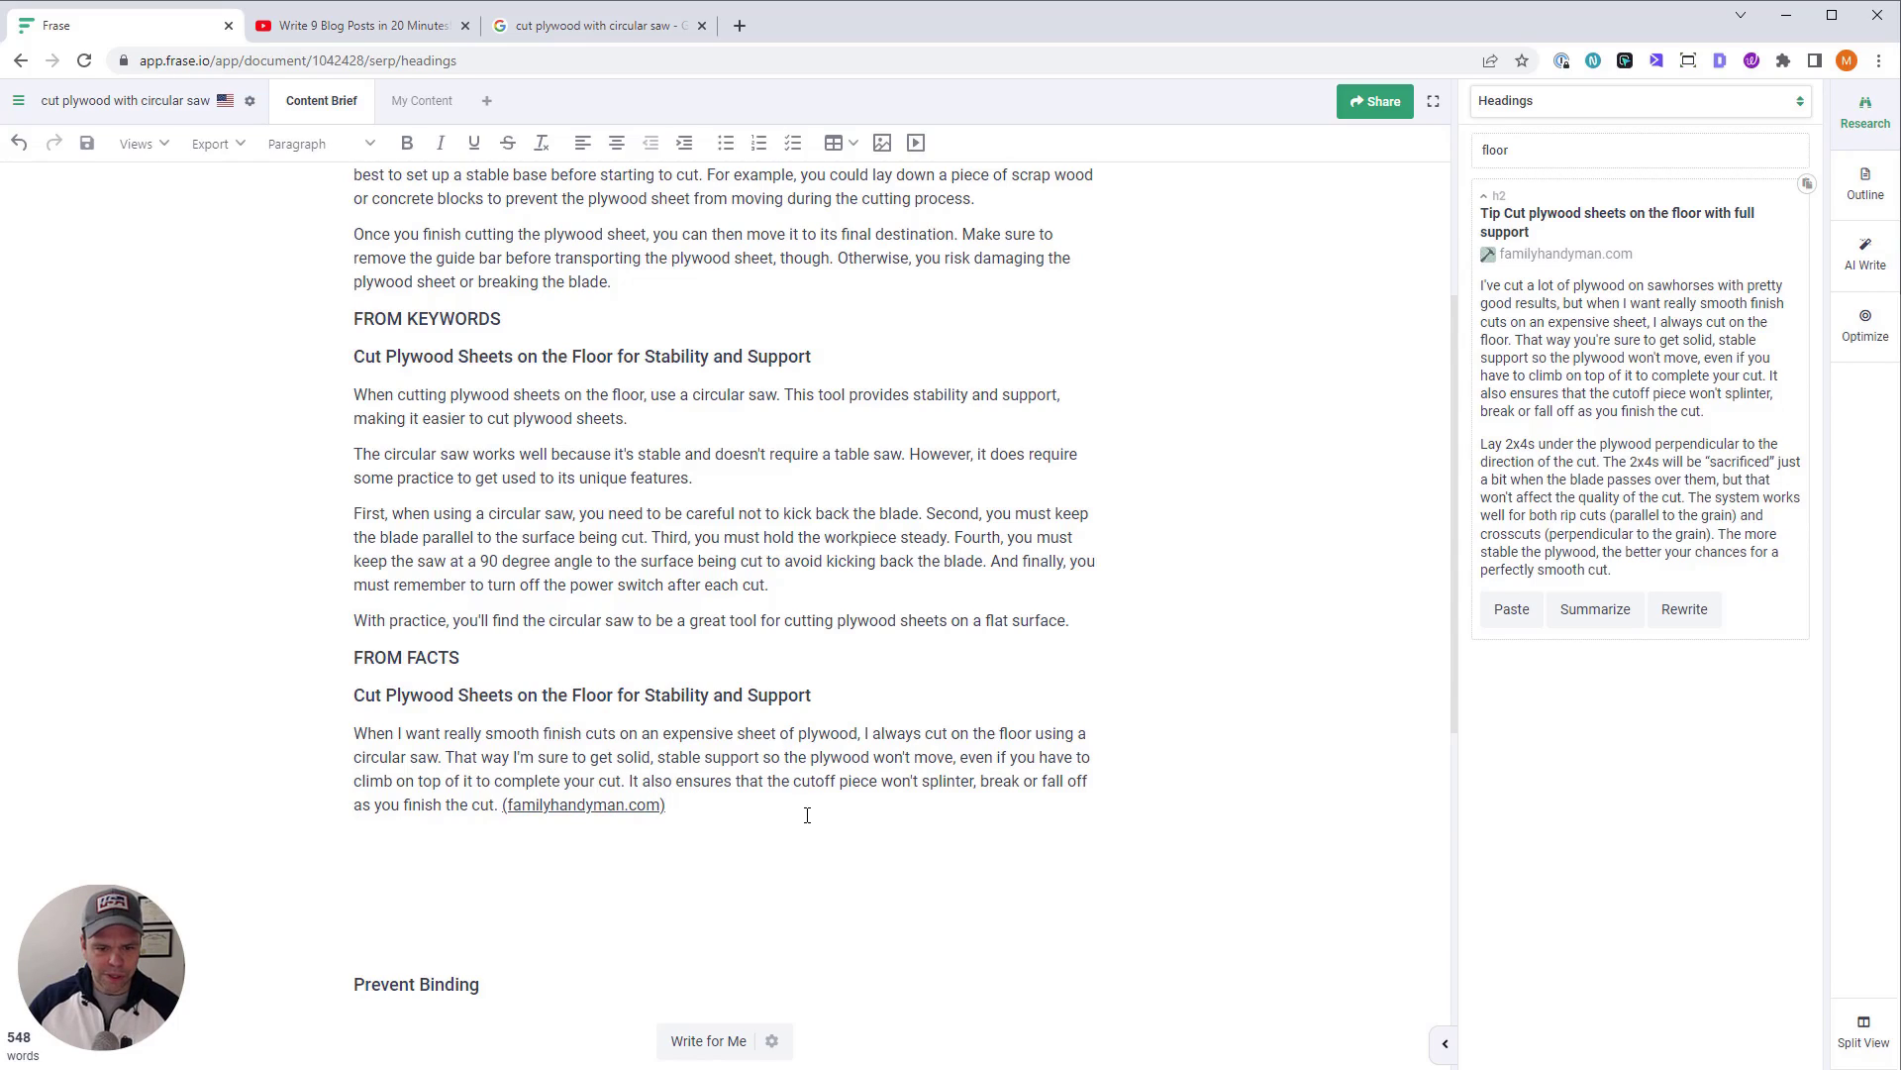
double_click(1022, 759)
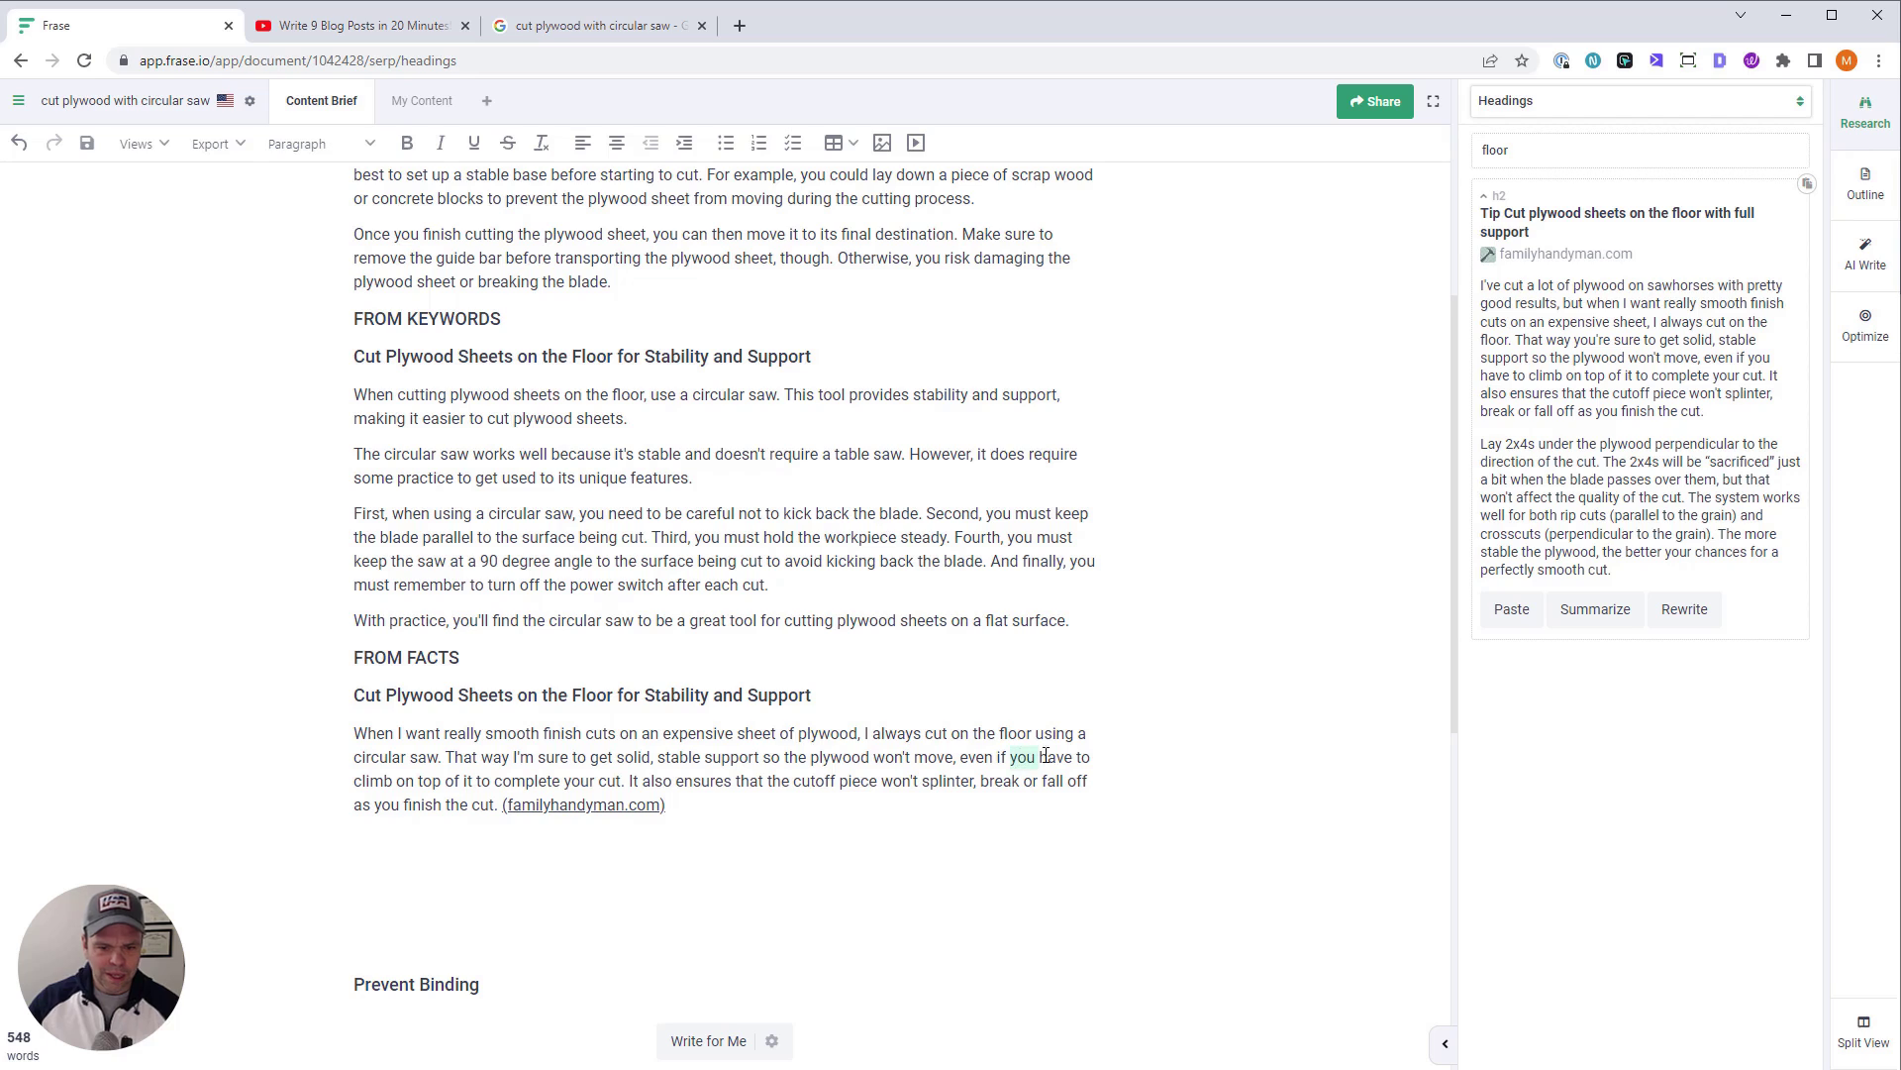
type("I")
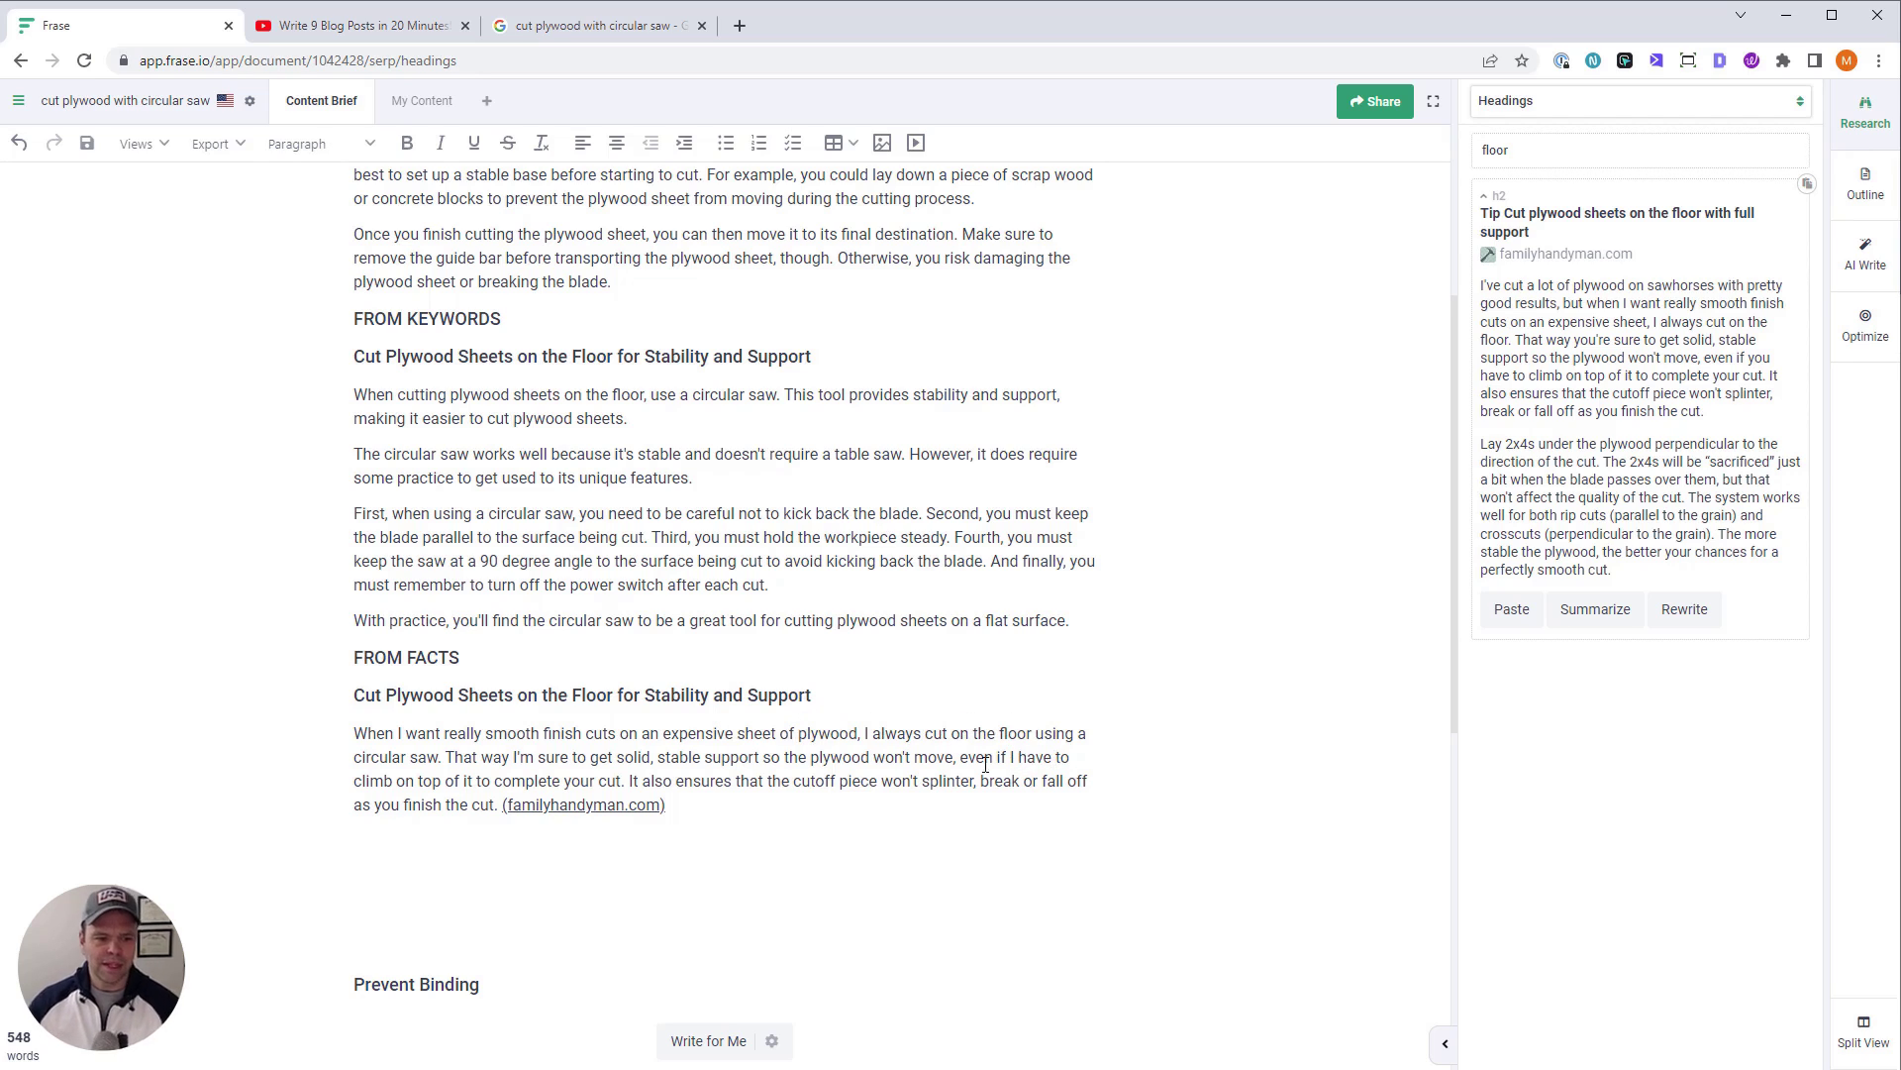
double_click(585, 783)
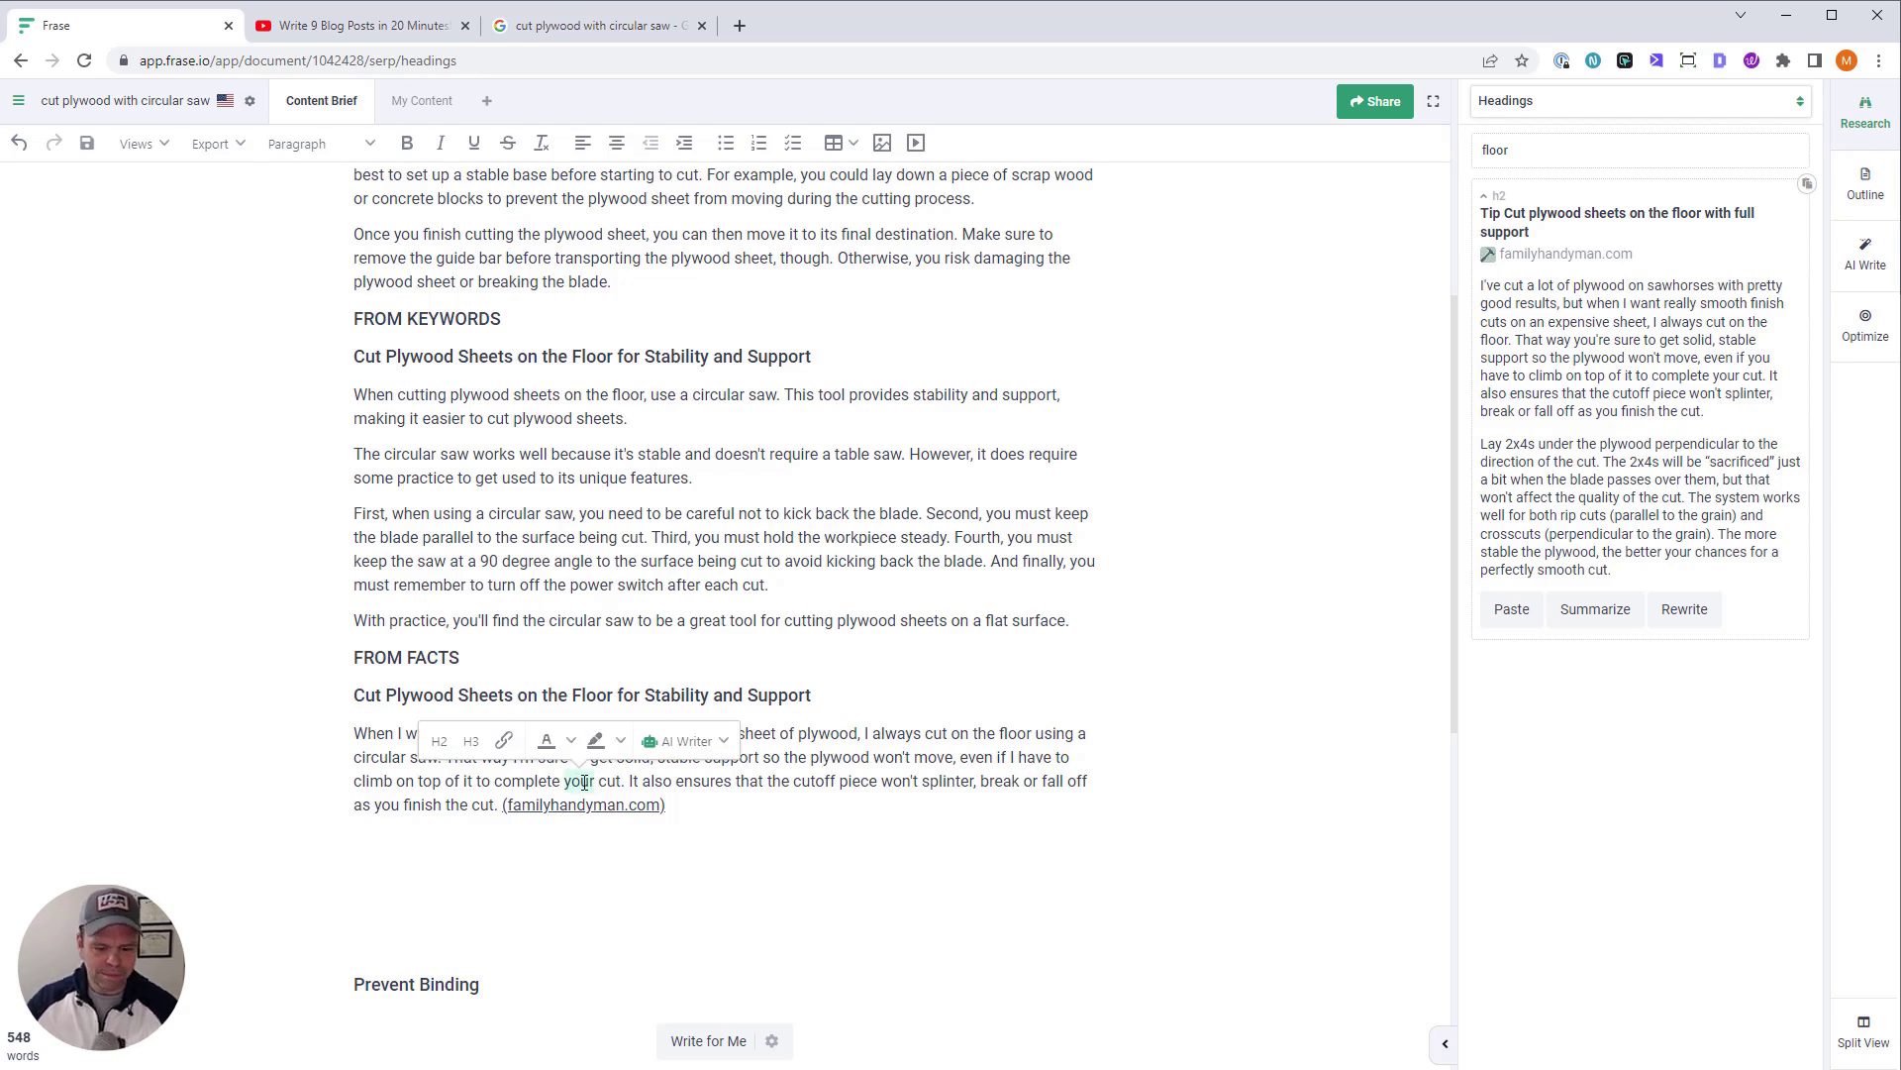
type("my")
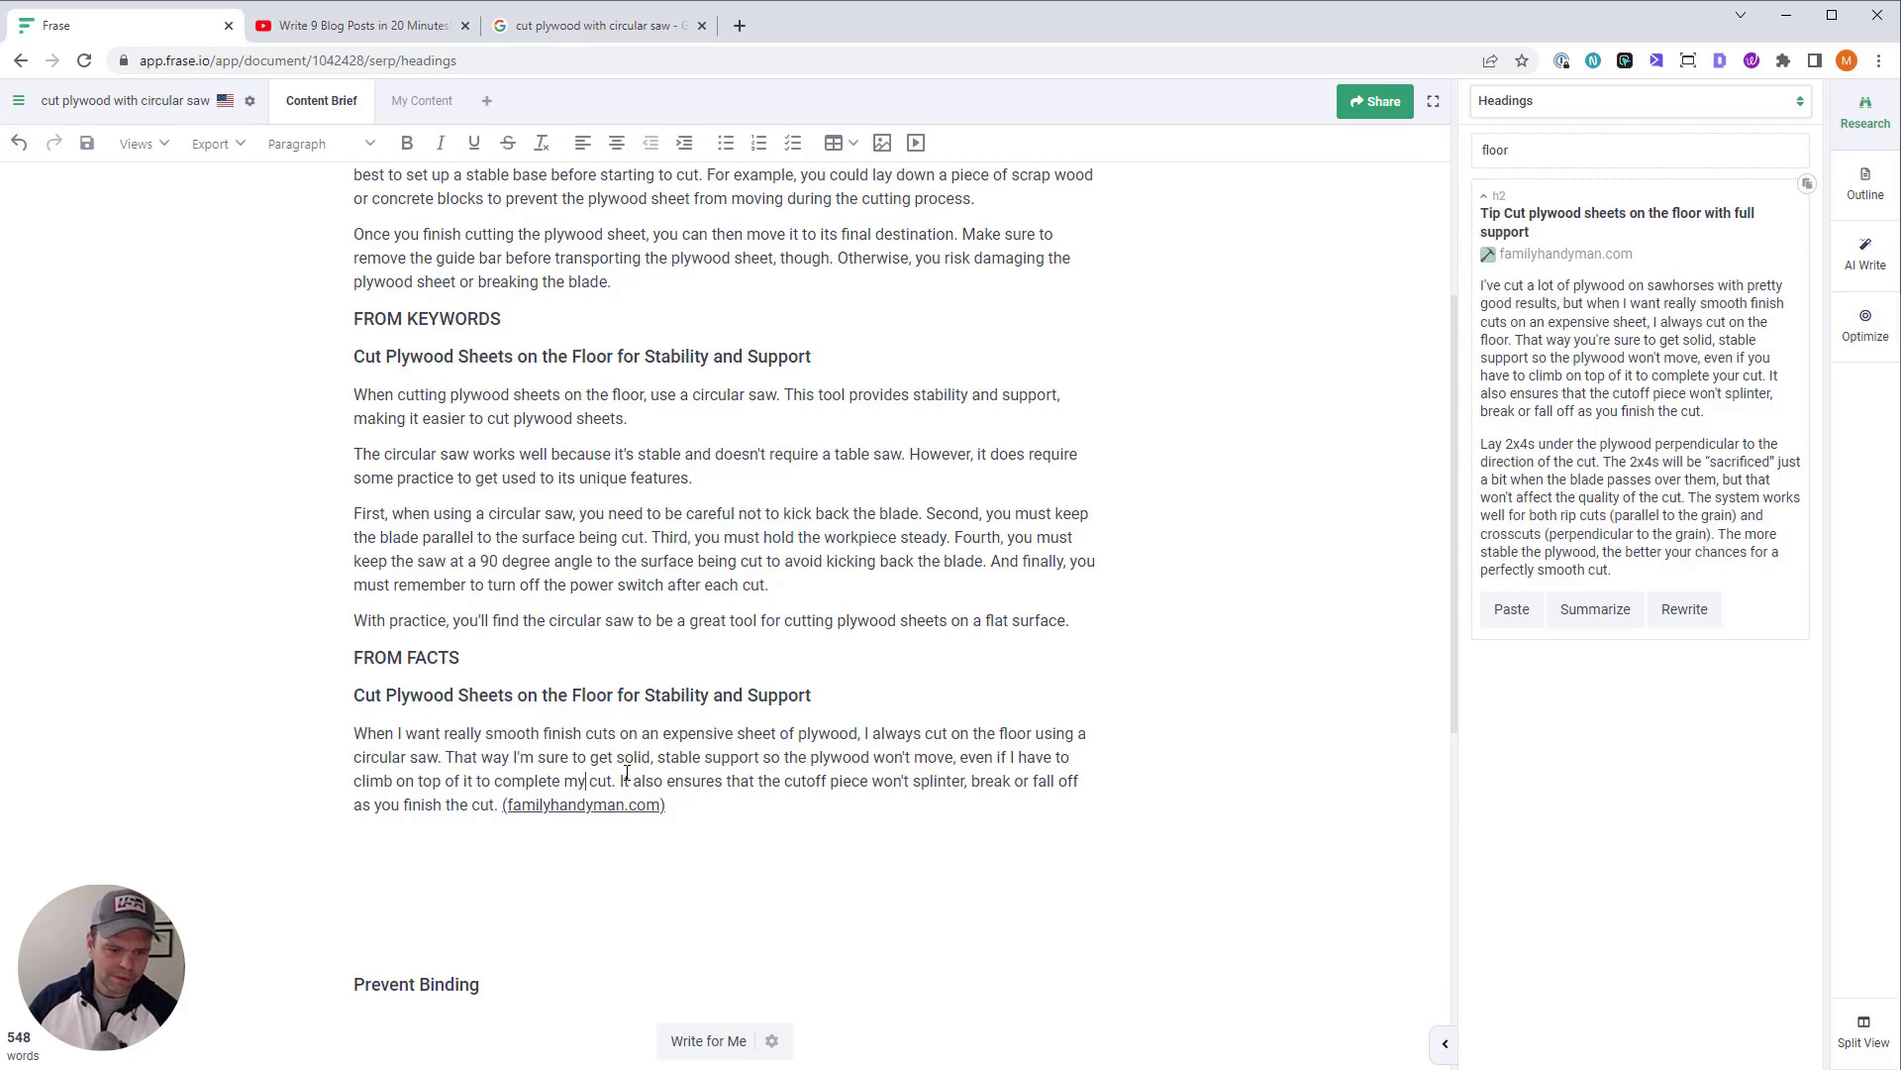
left_click_drag(618, 780, 708, 827)
key("BackSpace")
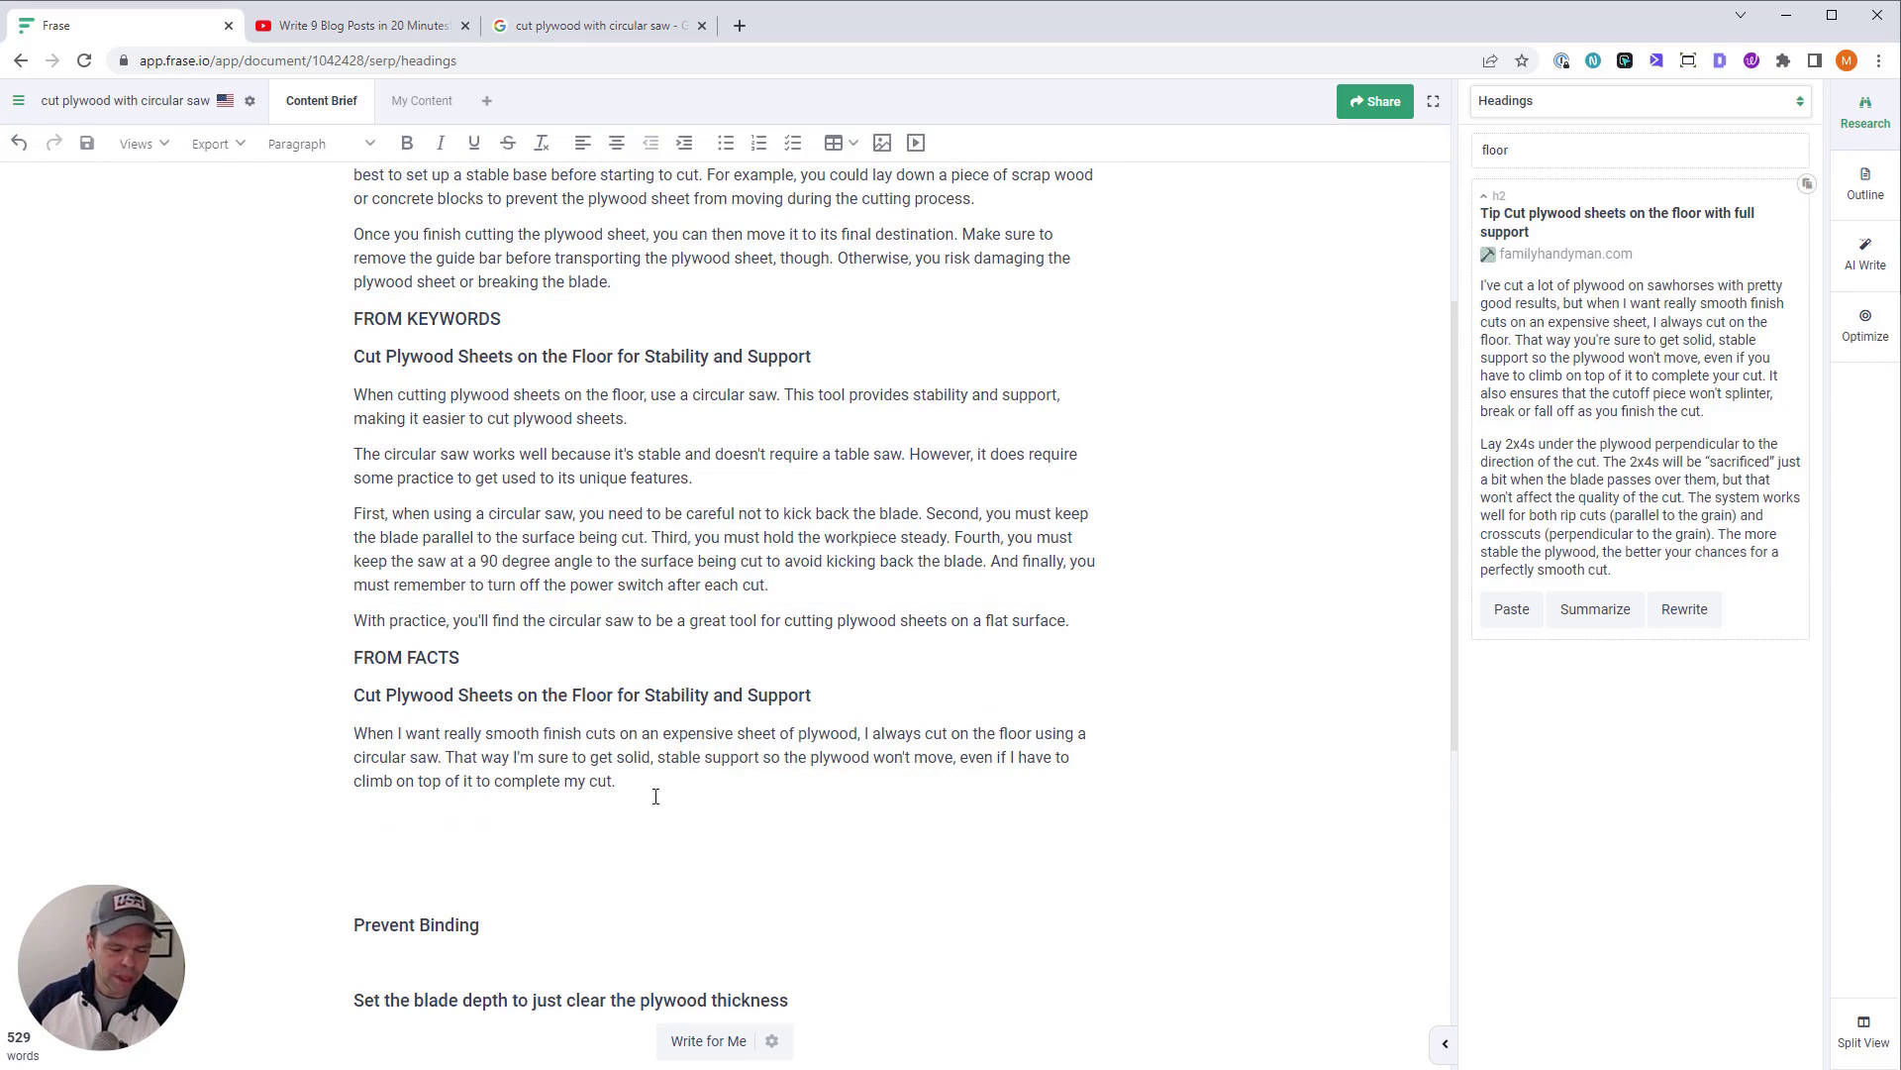
key("Return")
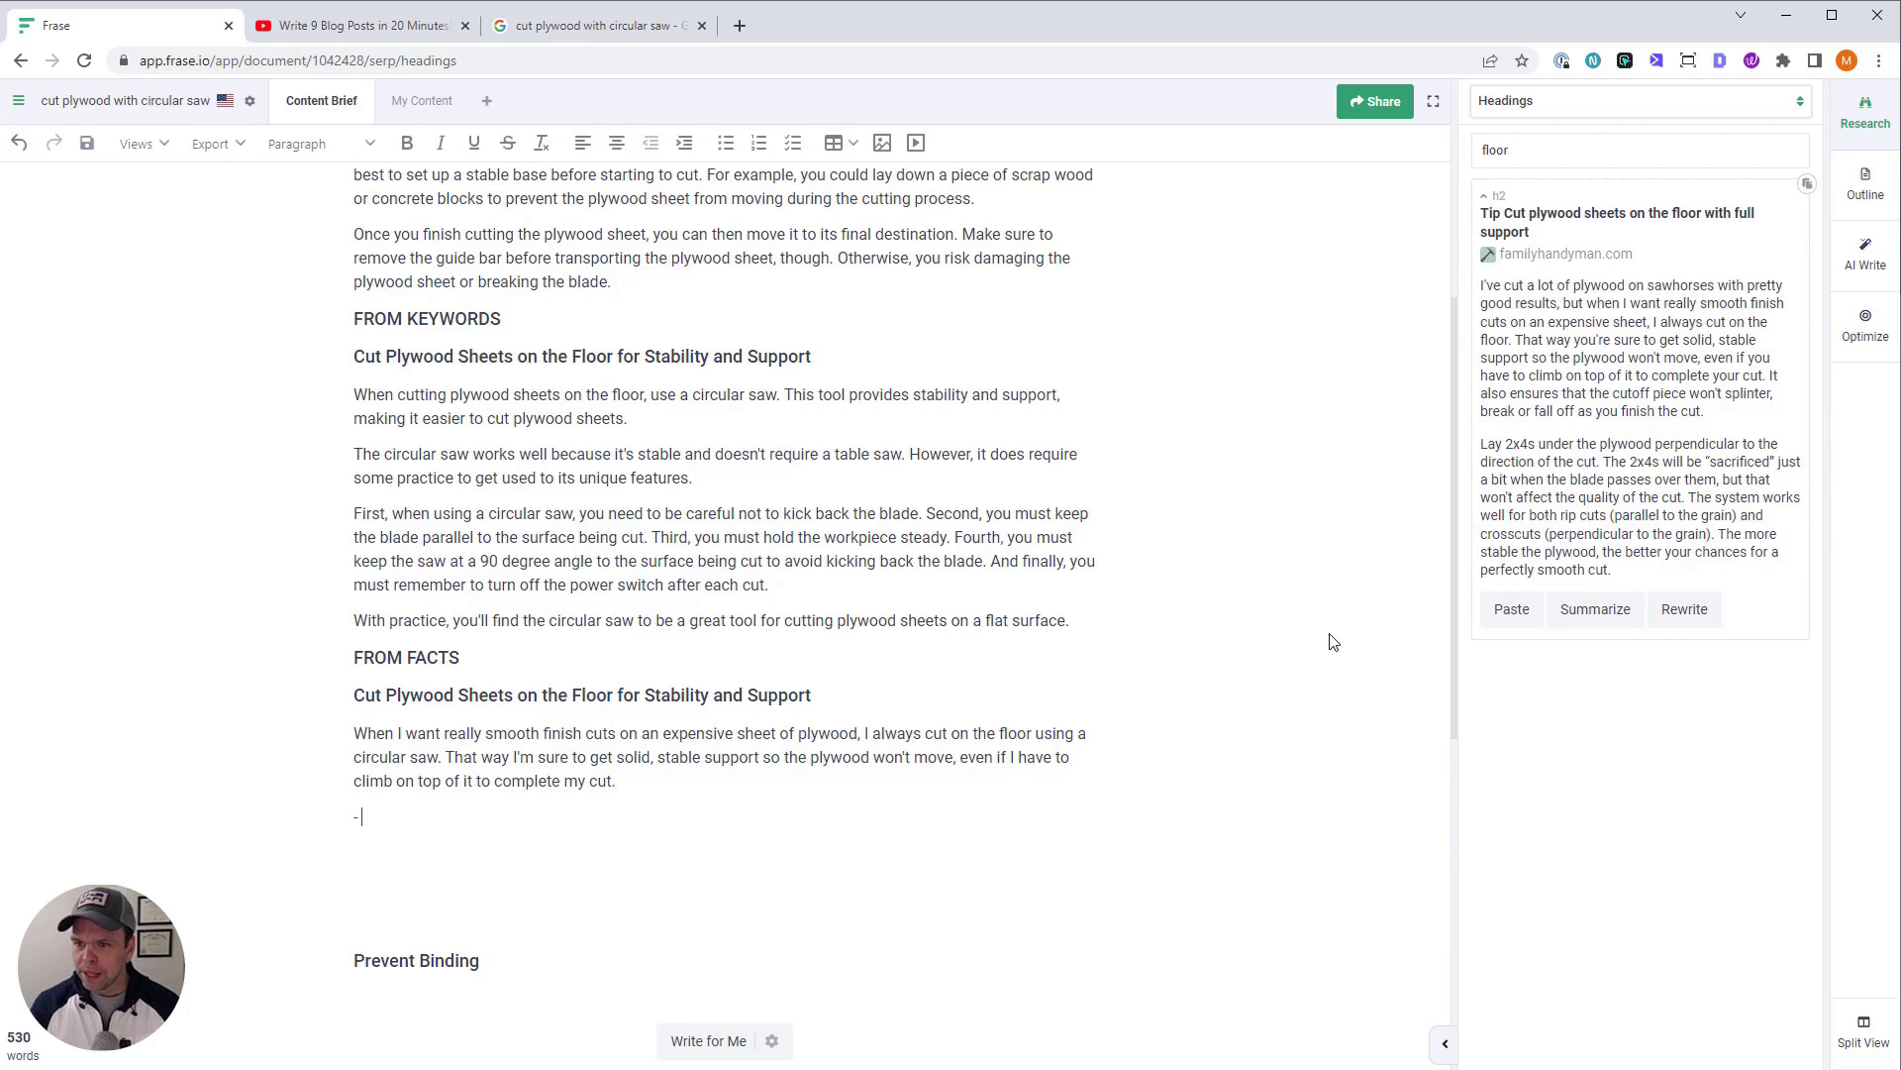
Insert the Lay 2x4s tip and split it into two lowercase dash points
left_click(1634, 505)
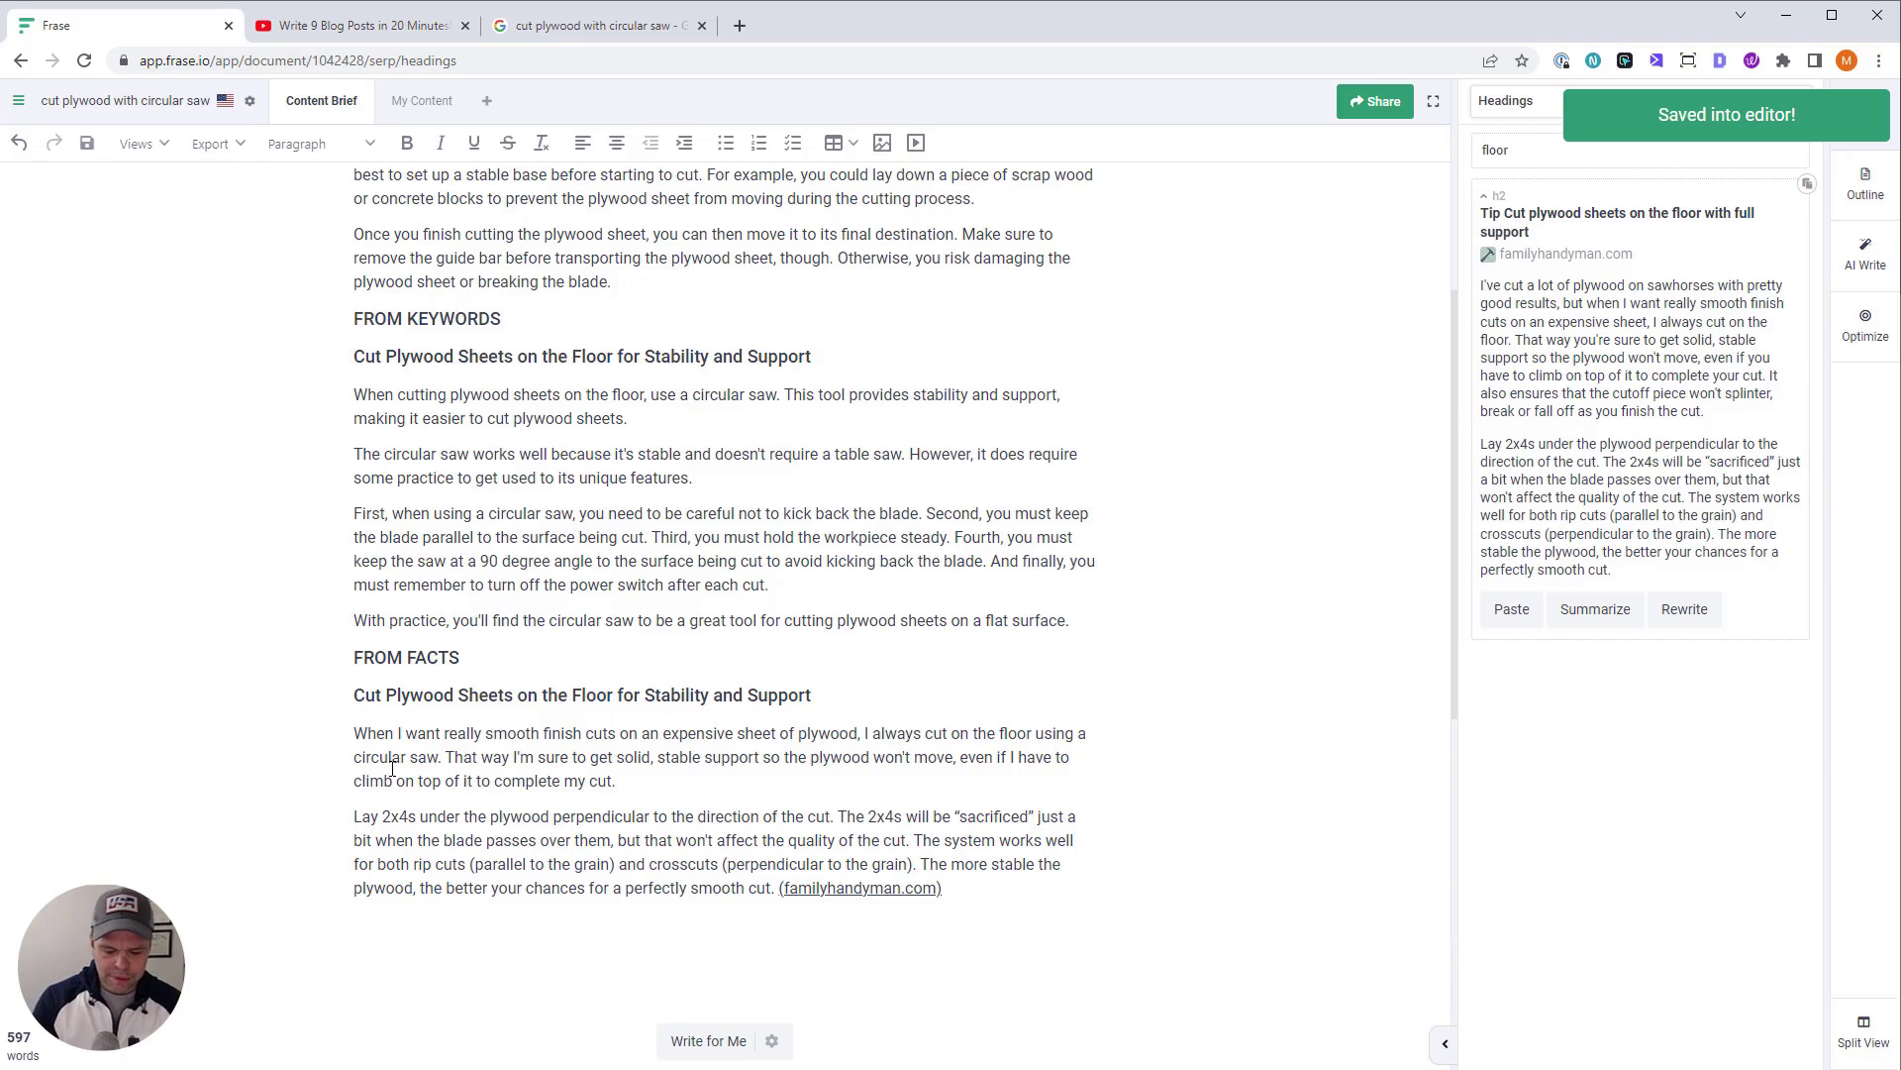
key("Delete")
type("- l")
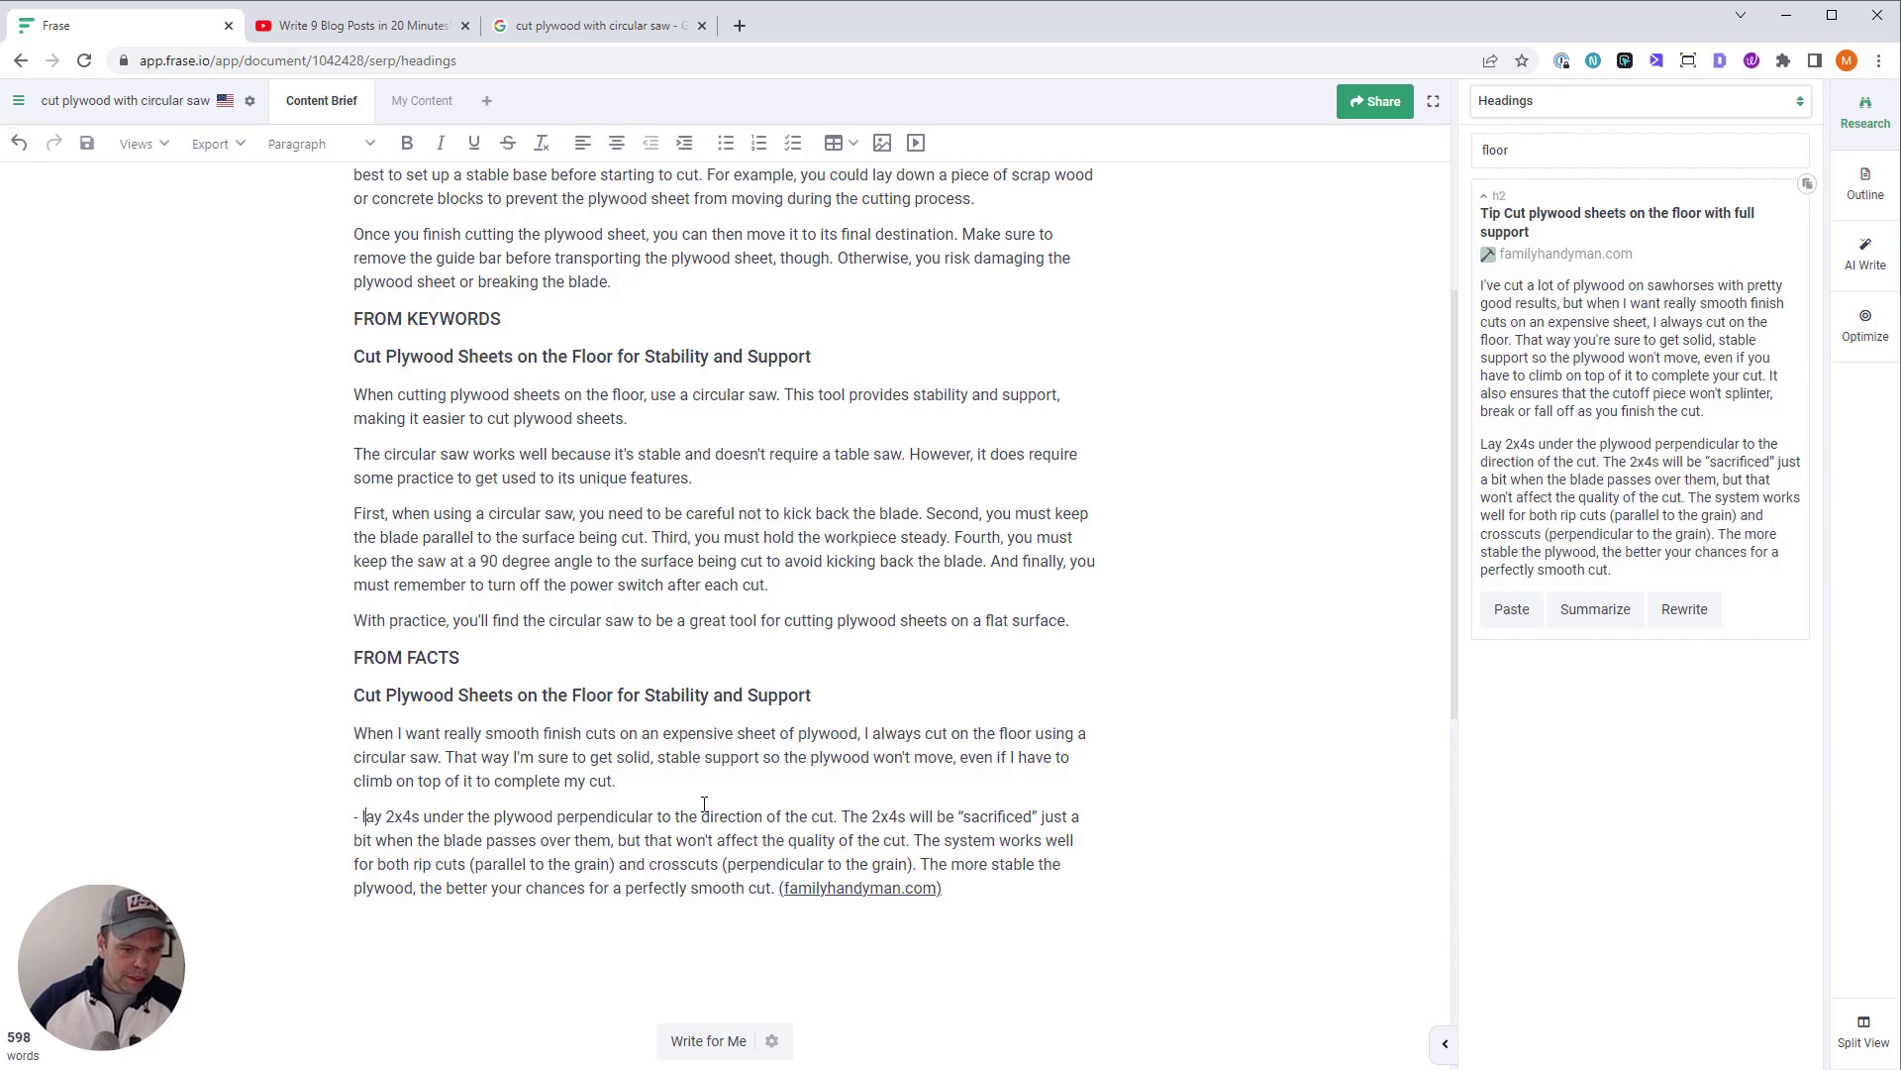
left_click_drag(847, 820, 838, 820)
key("BackSpace")
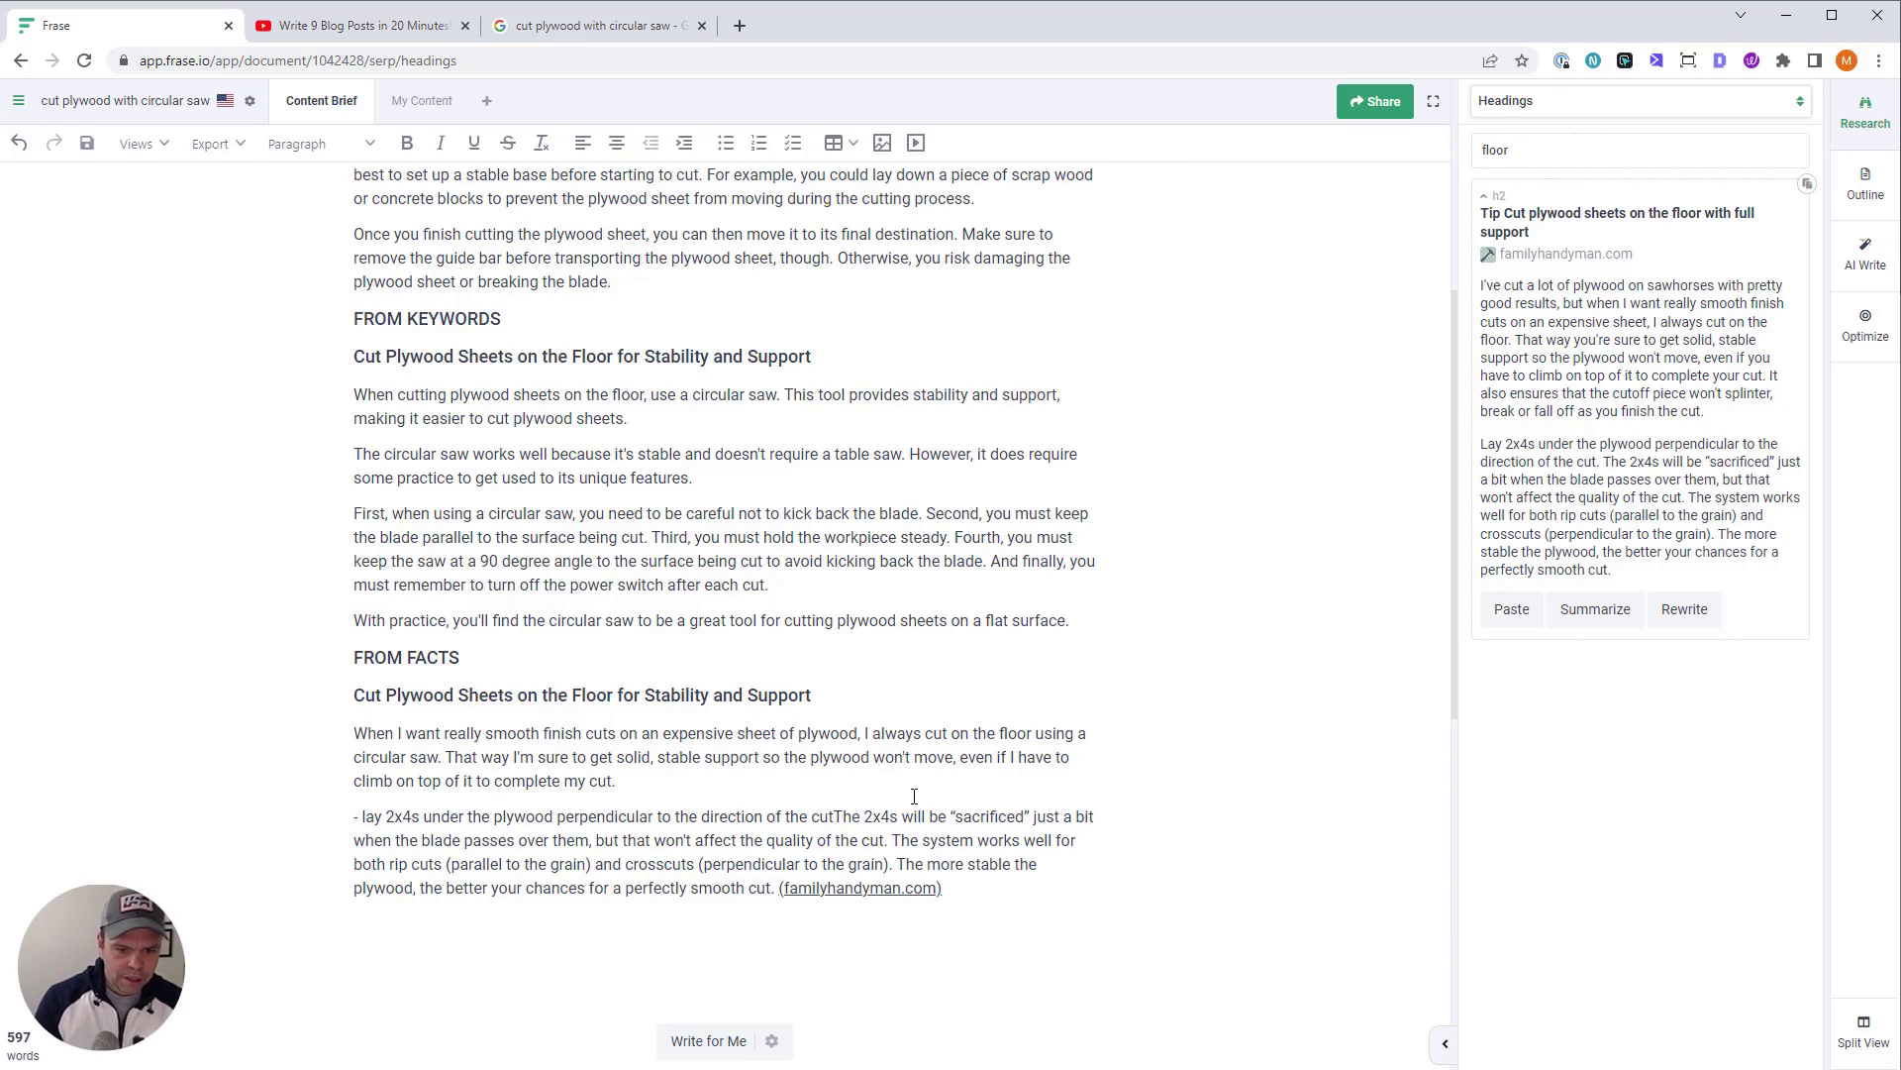
key("Return")
type("-")
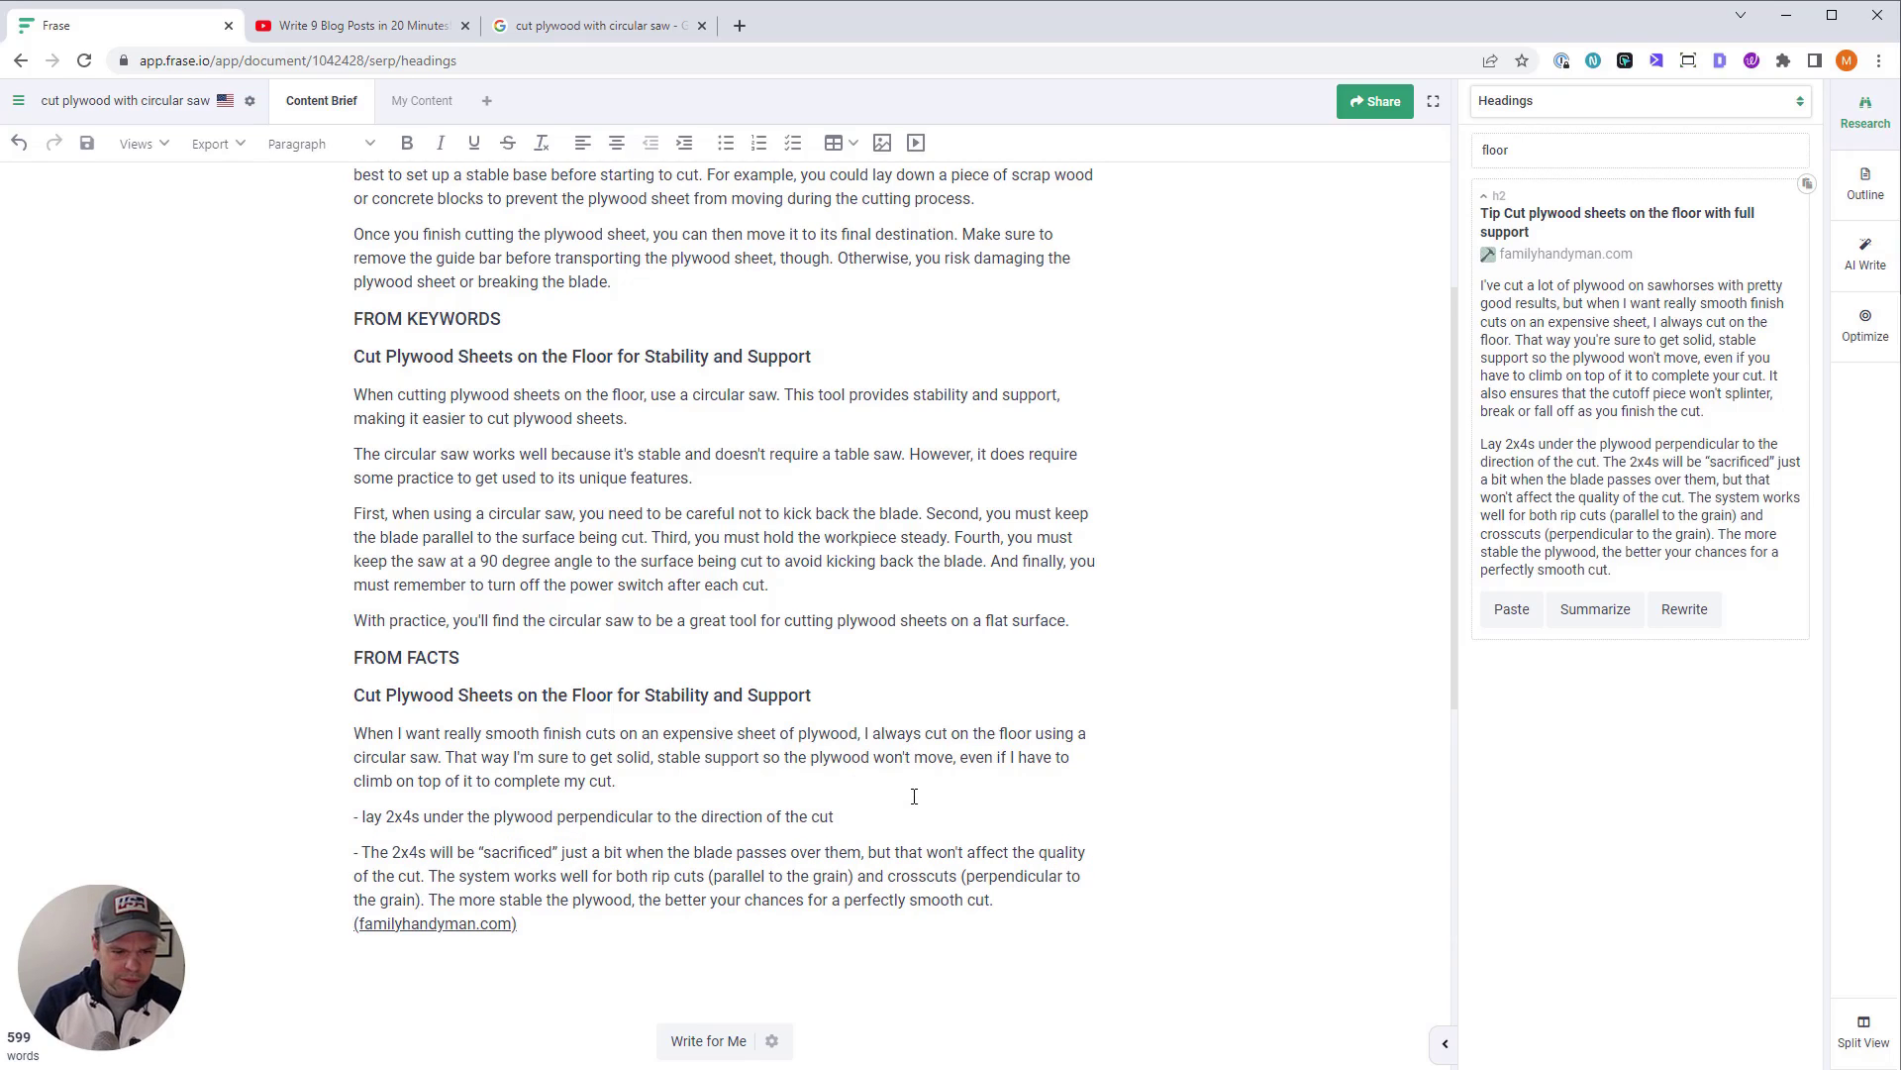
key("Delete")
type("t")
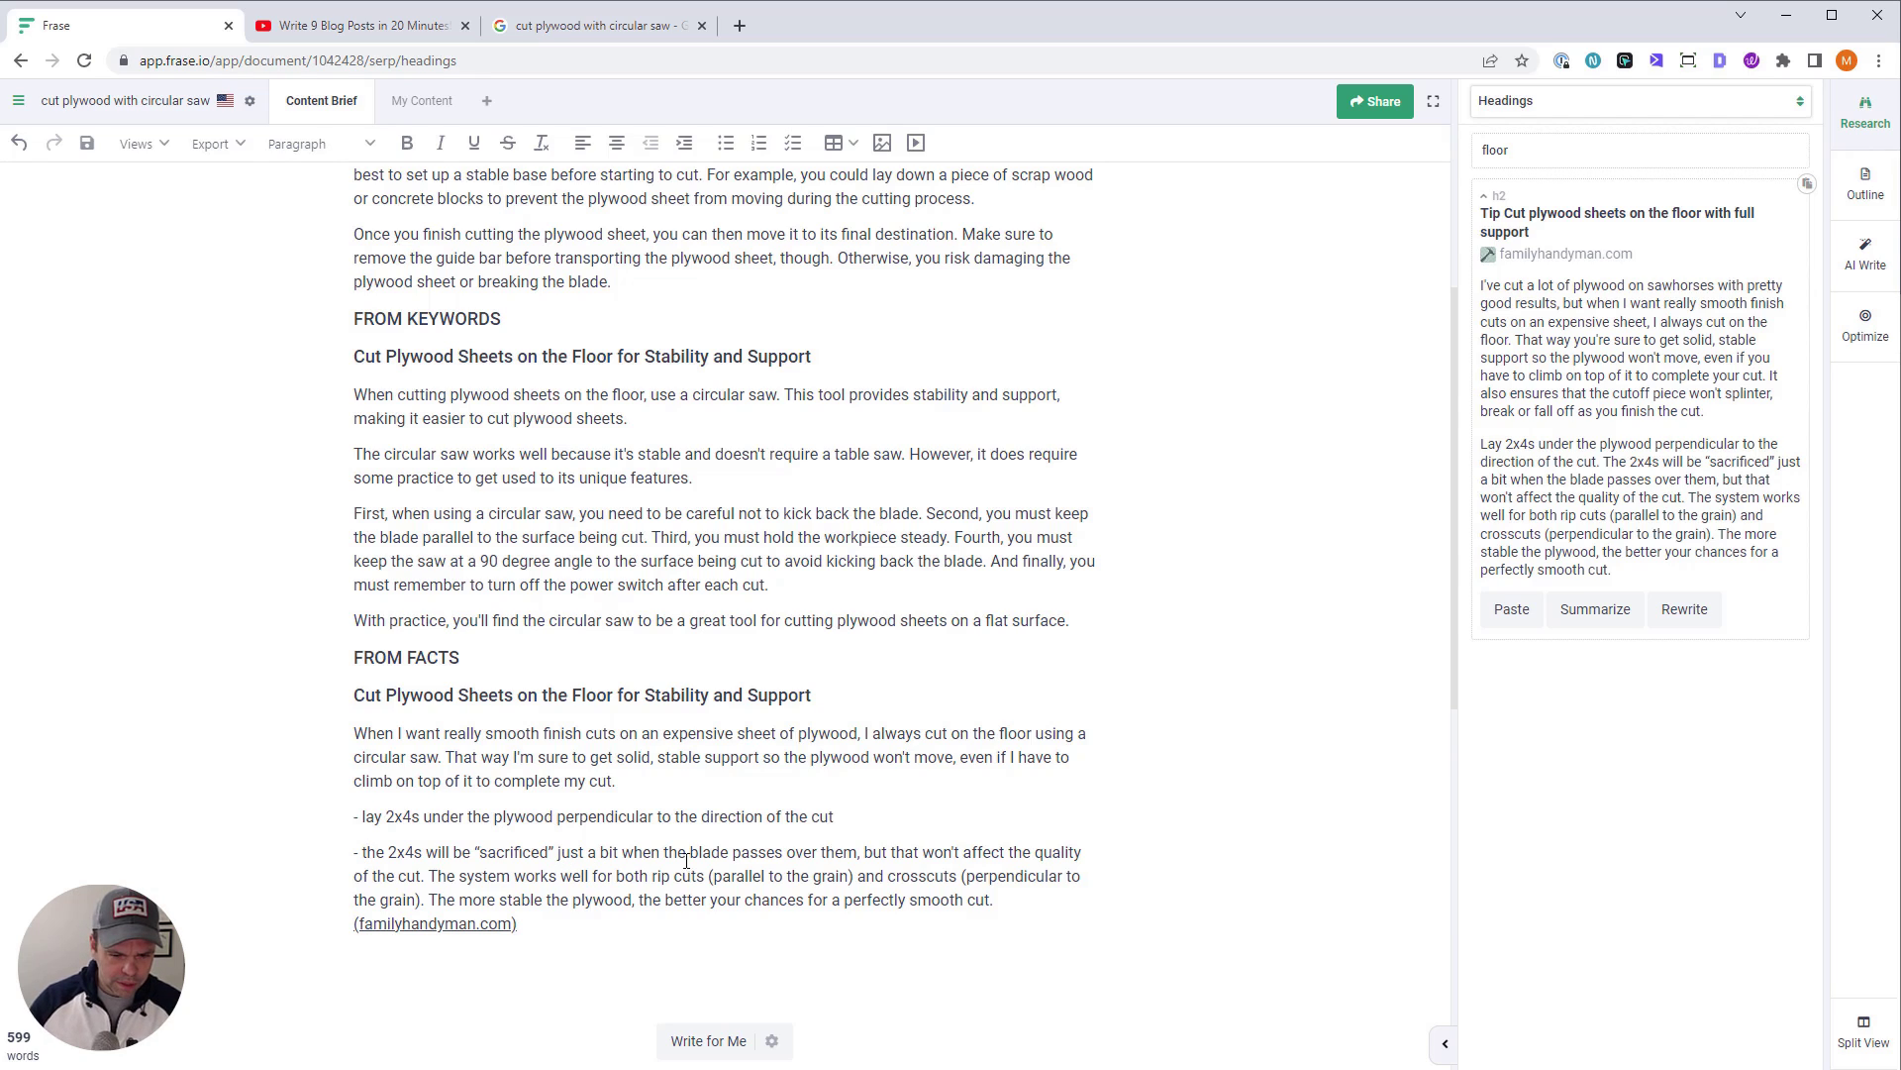
Add the dash point 'the more stable the plywood, the better your chance for a perfectly smooth cut'
left_click(921, 813)
key("Return")
type("- ")
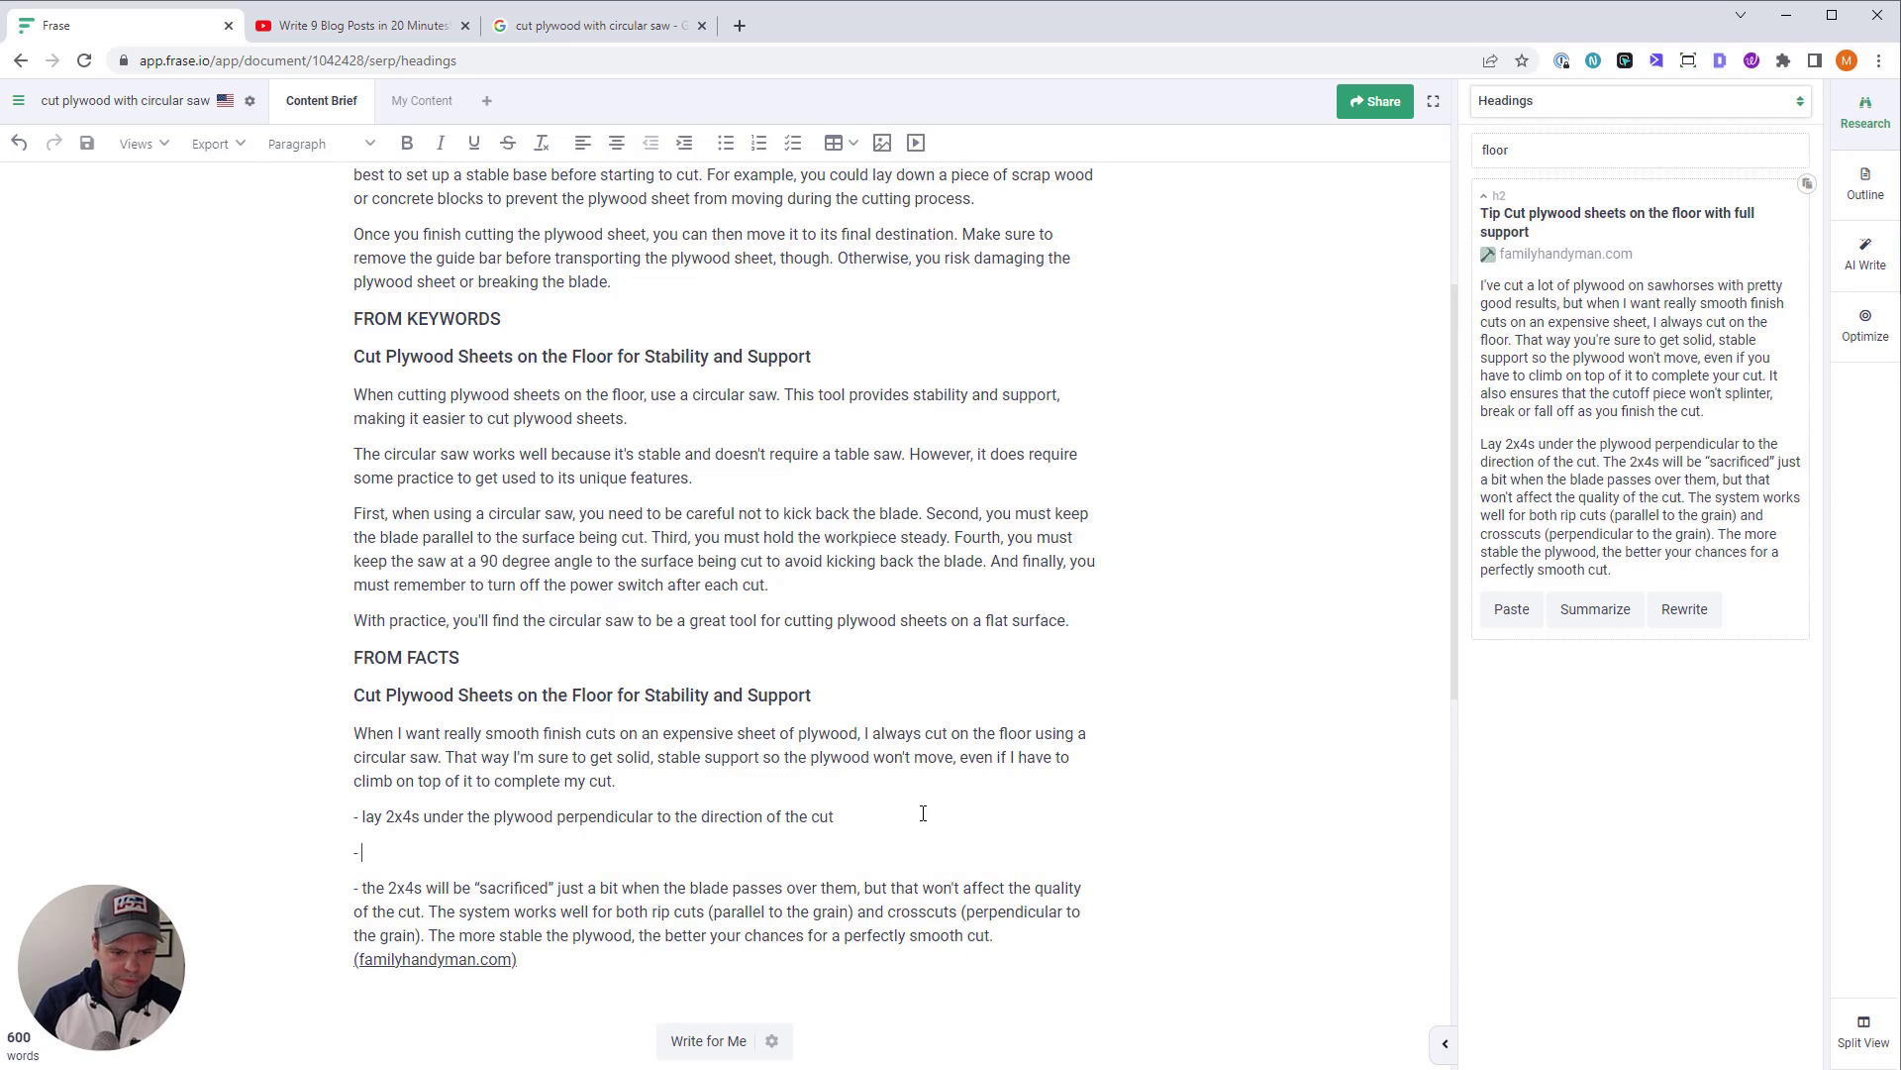
type("the more stable the plywood, ")
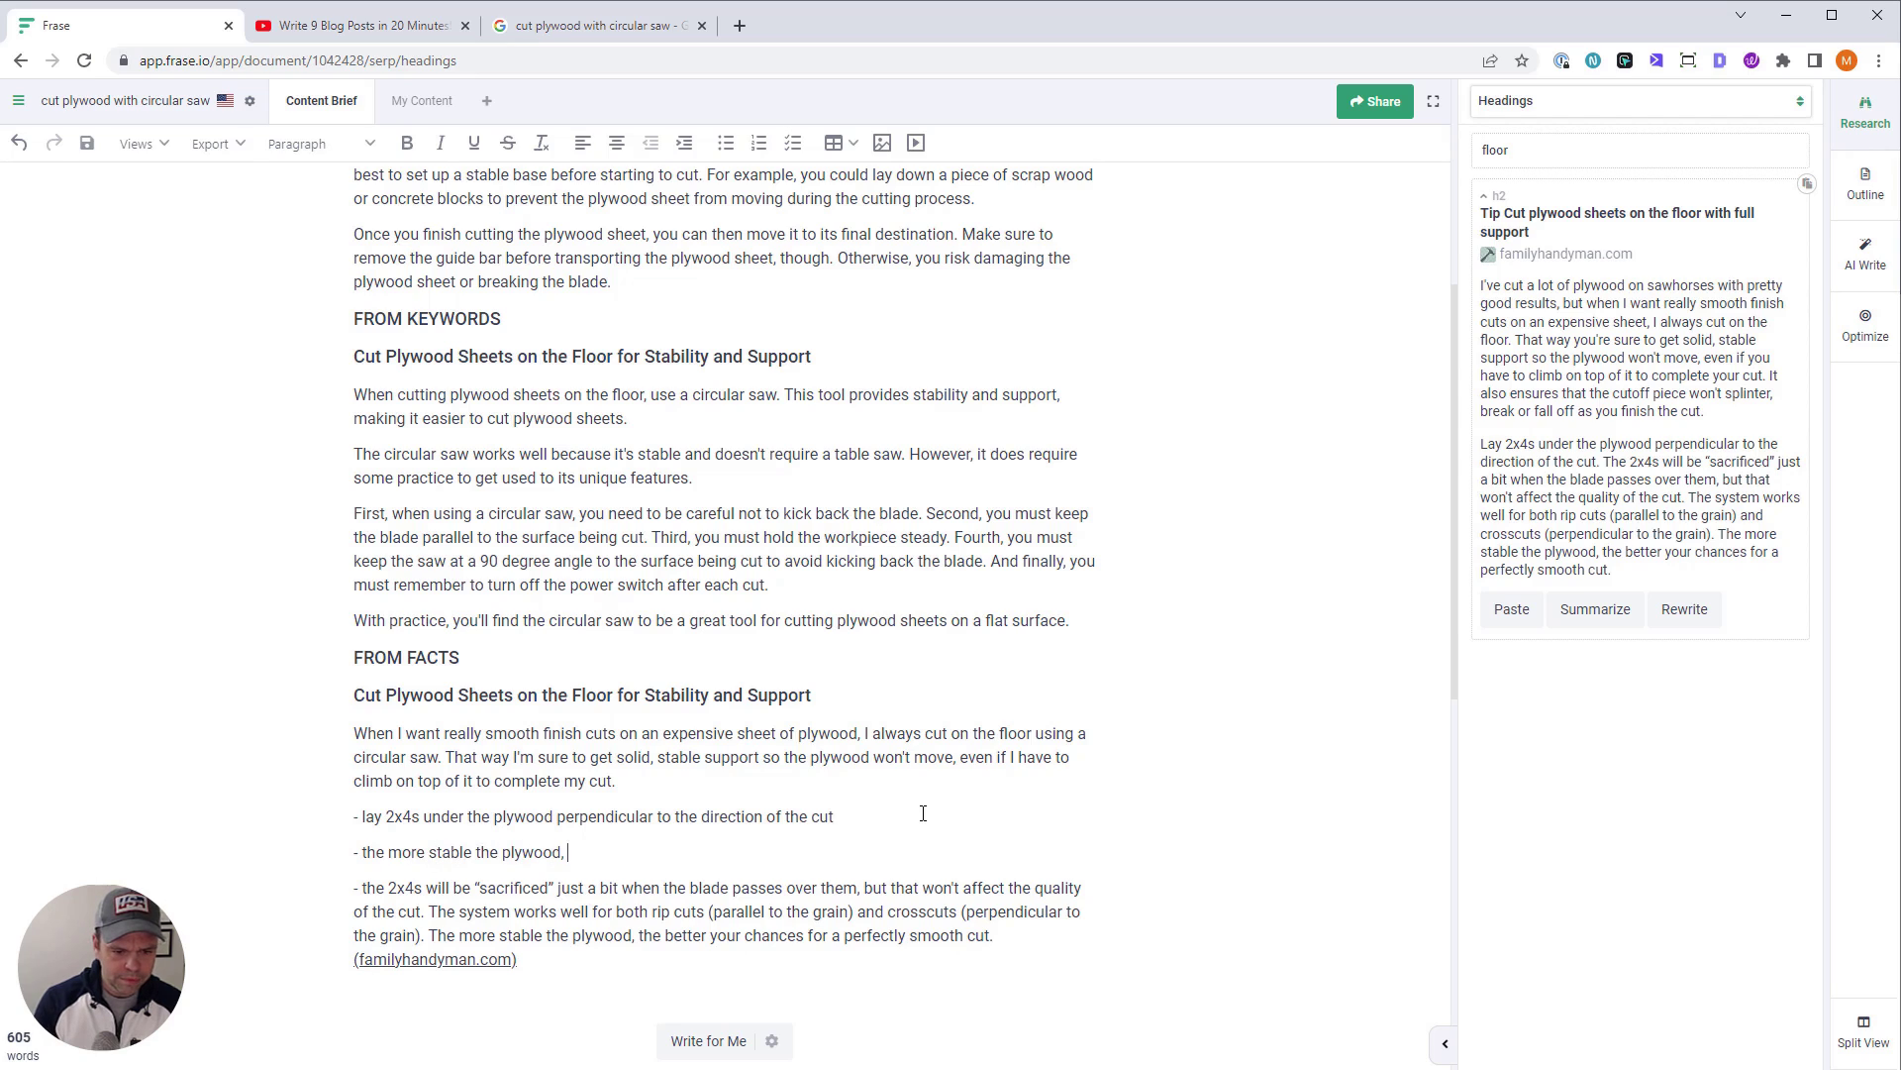
type("the better your chace for")
key("BackSpace")
key("BackSpace")
key("BackSpace")
key("BackSpace")
key("BackSpace")
key("BackSpace")
key("BackSpace")
key("BackSpace")
key("BackSpace")
key("BackSpace")
type("chance for a perfectly")
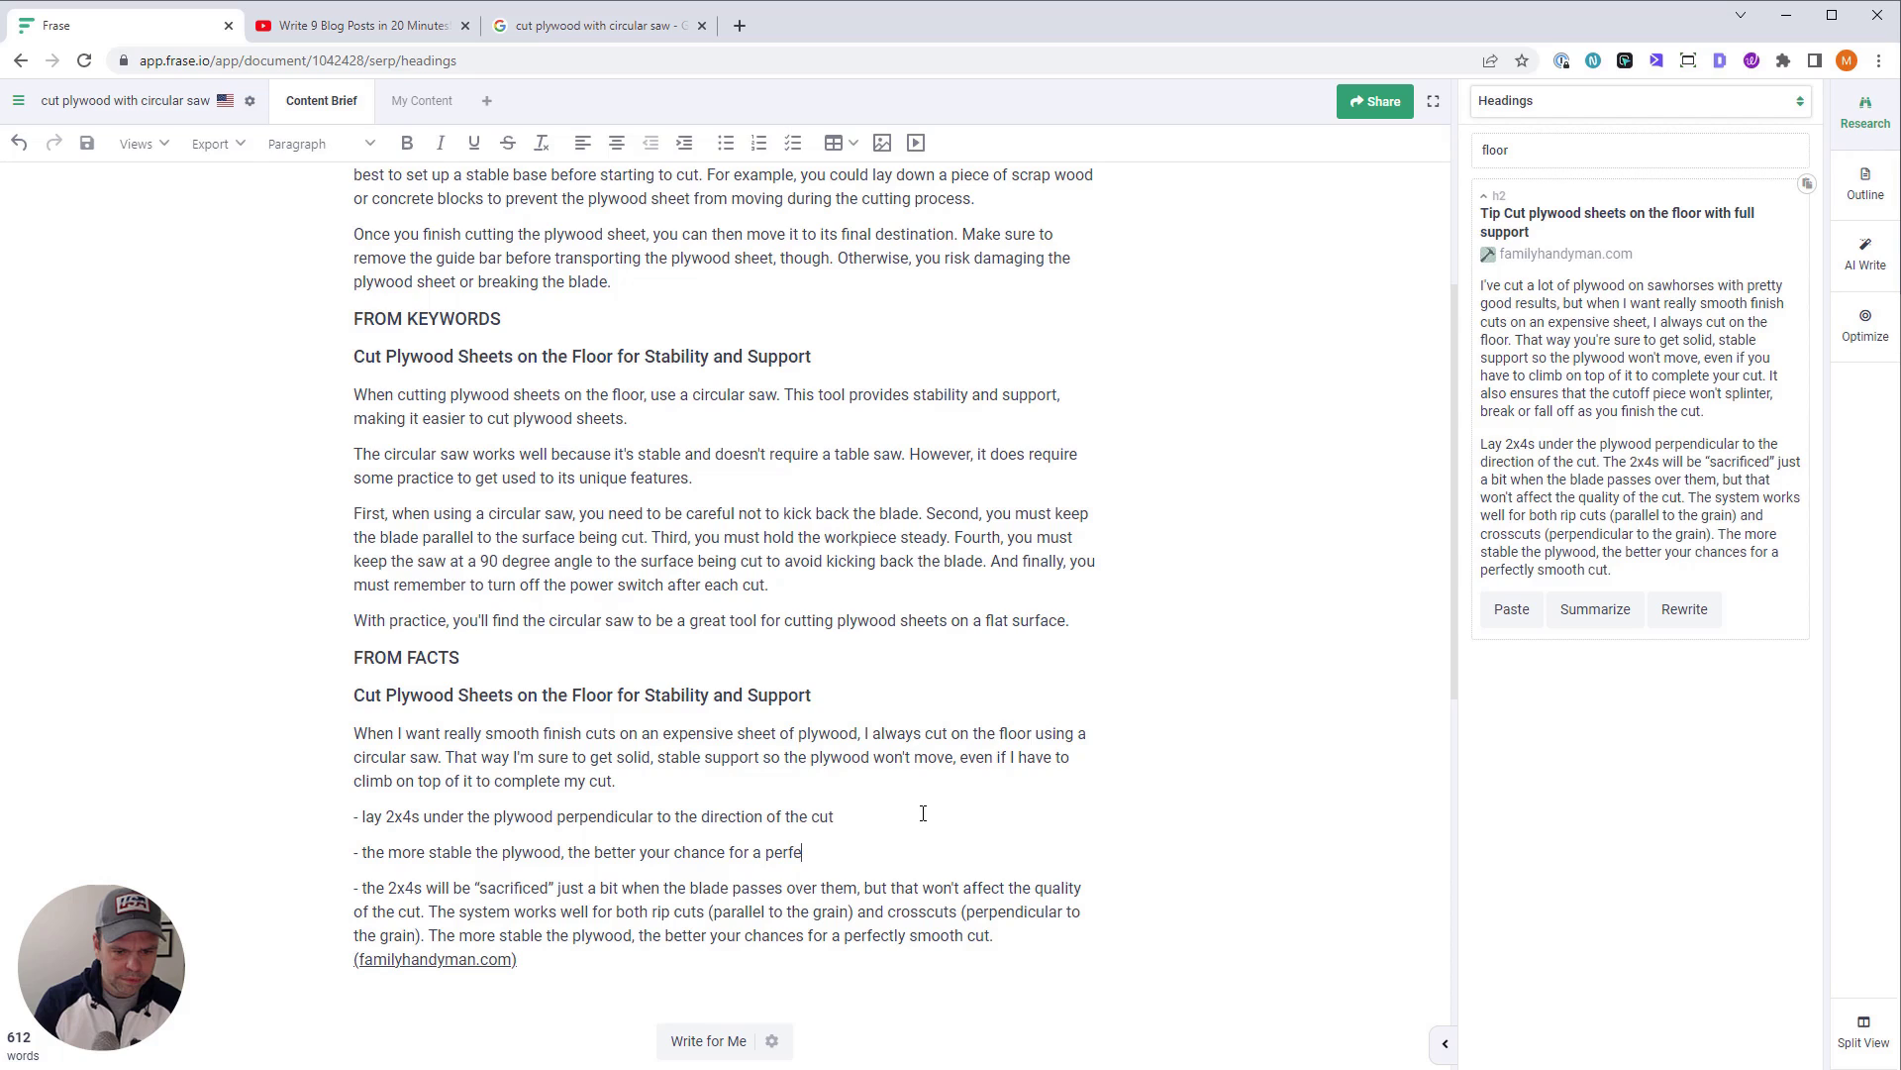
type(" smooth cut")
key("Return")
type("-")
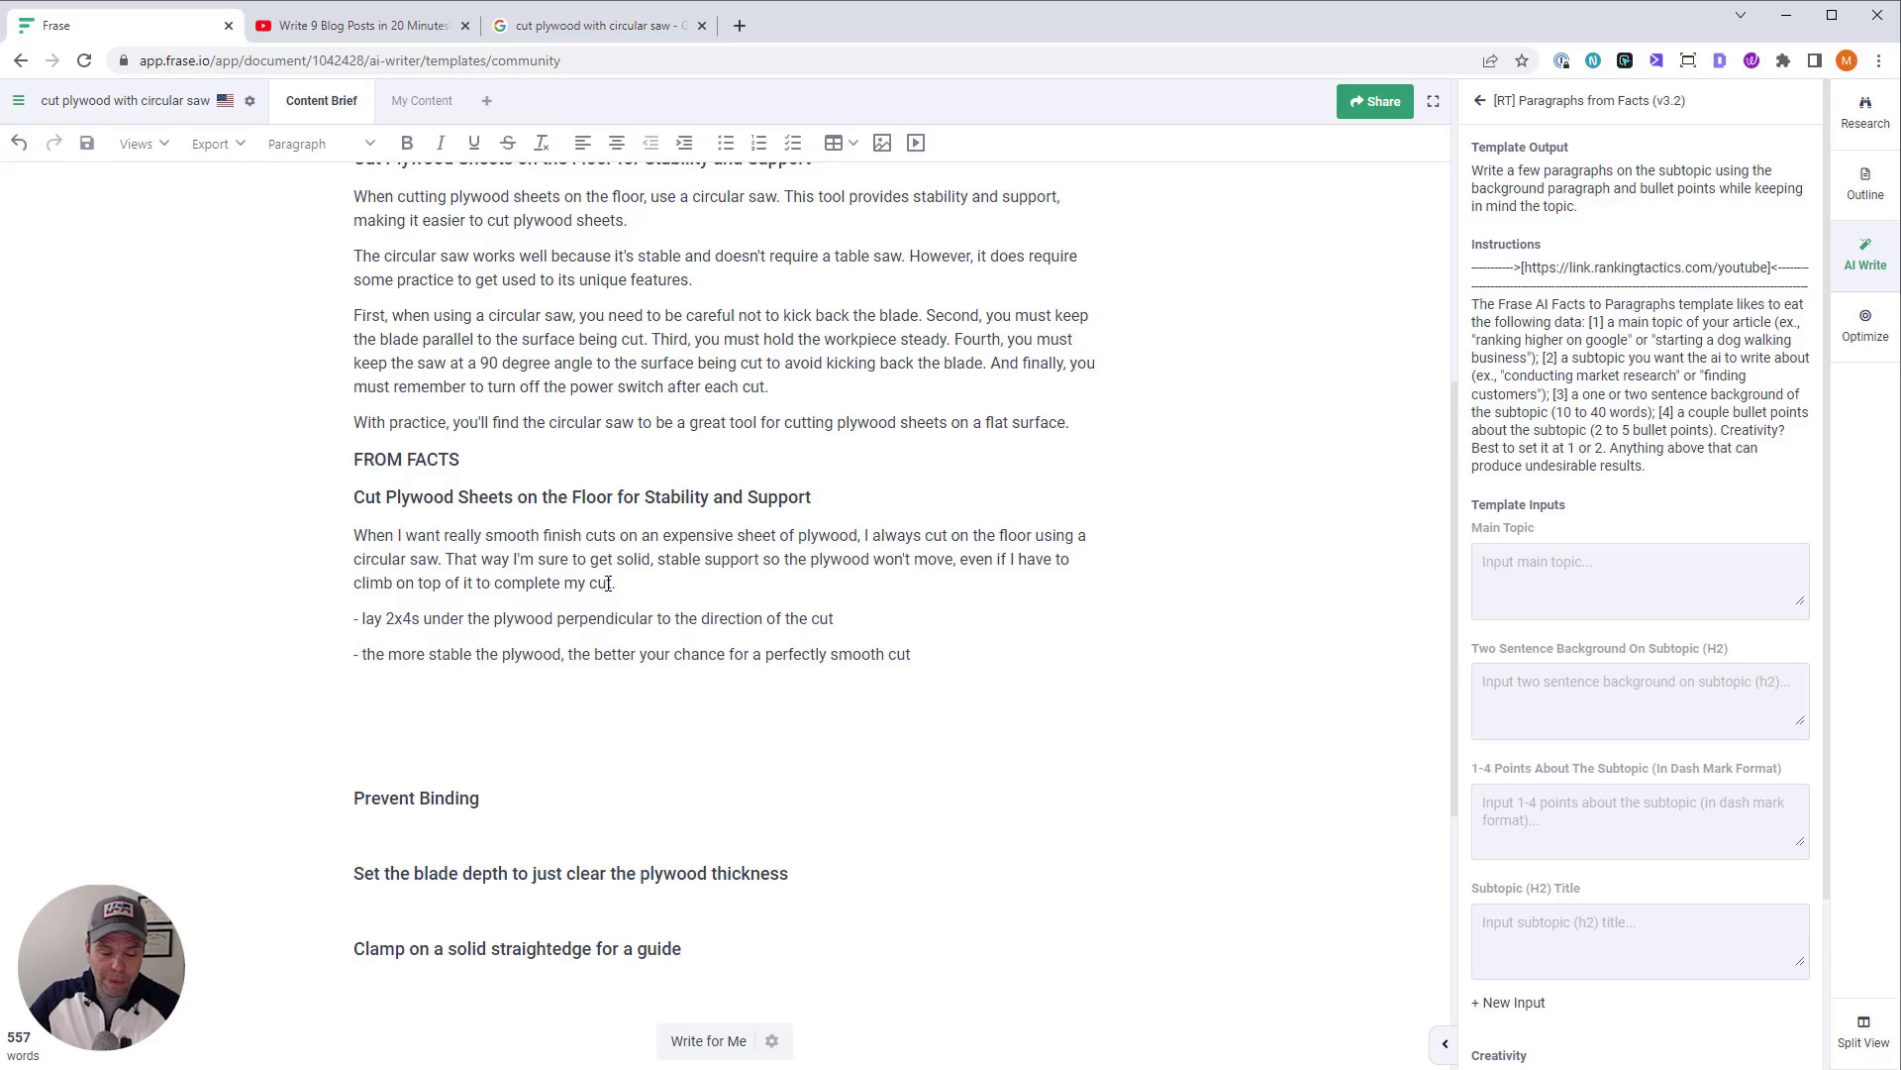
Paste the FROM FACTS paragraph and both dash points into the Background and 1-4 Points fields
left_click_drag(619, 582, 355, 535)
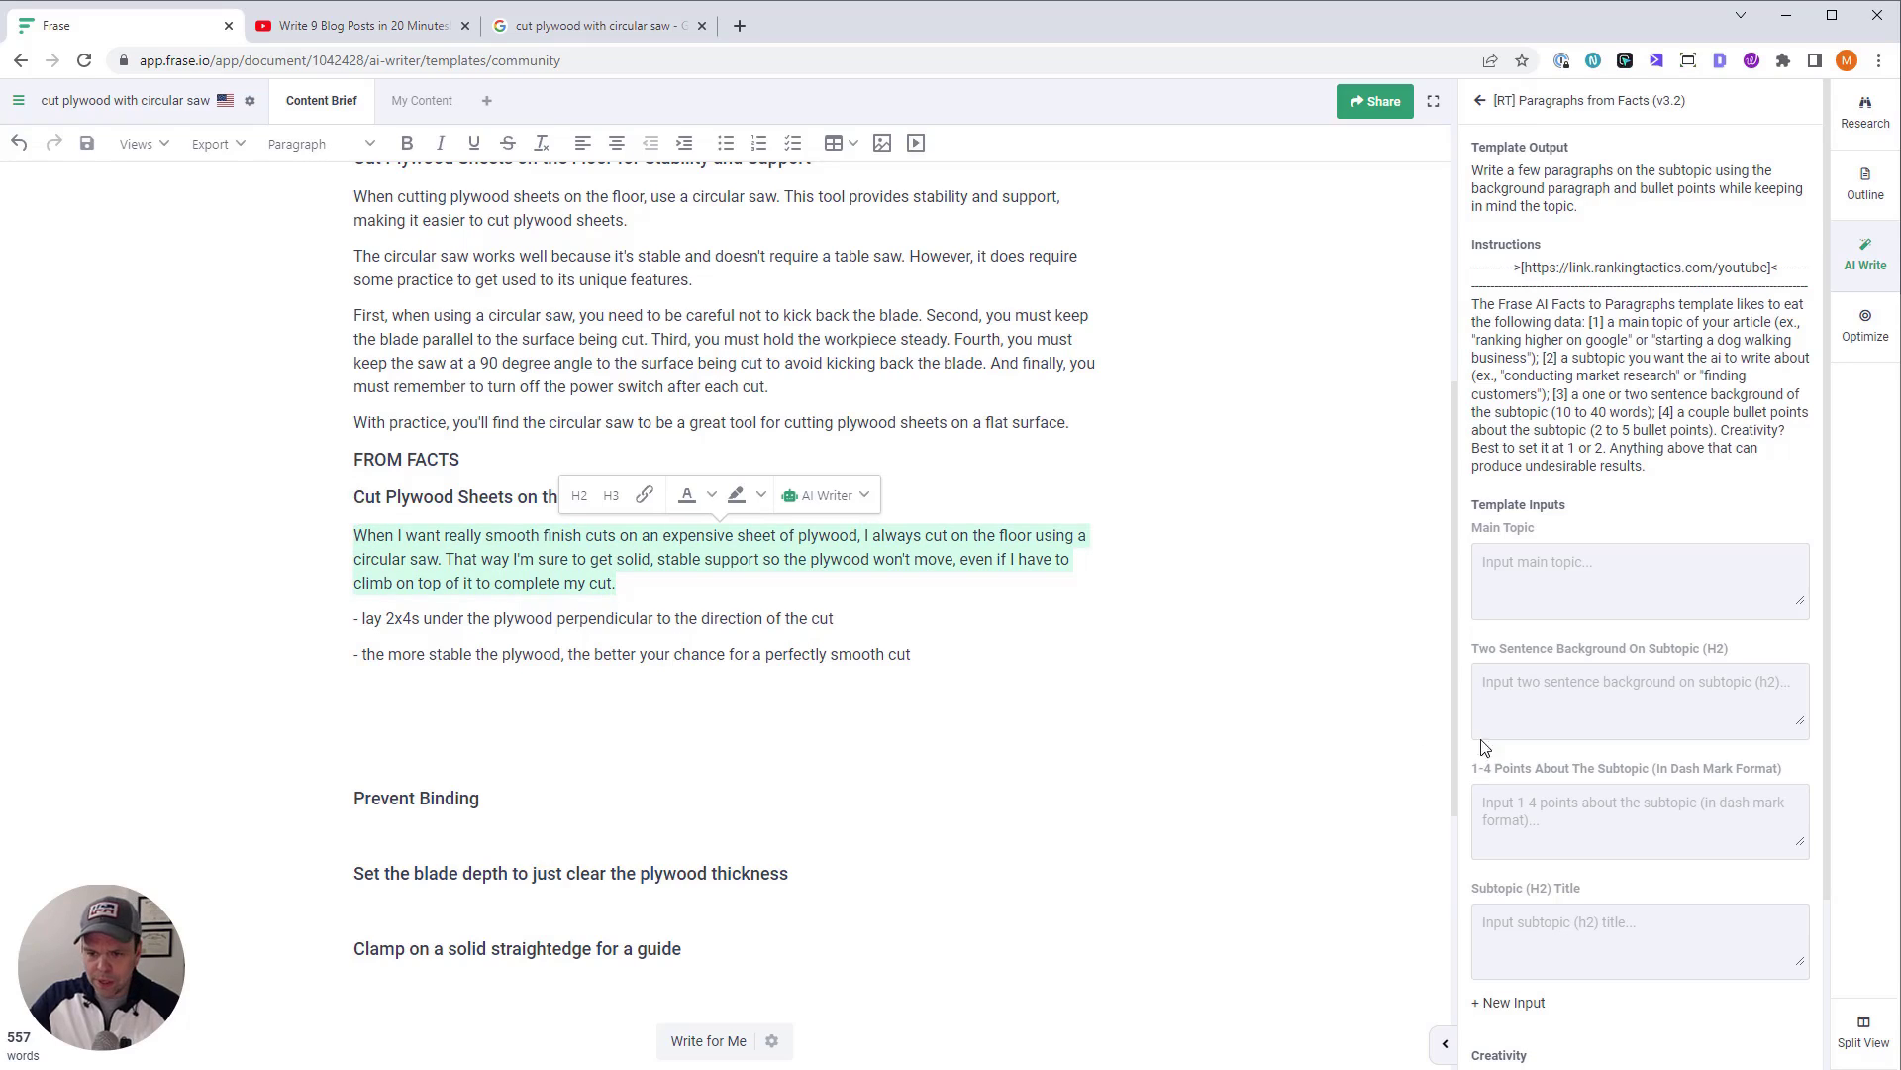
left_click(1570, 683)
key("ctrl+v")
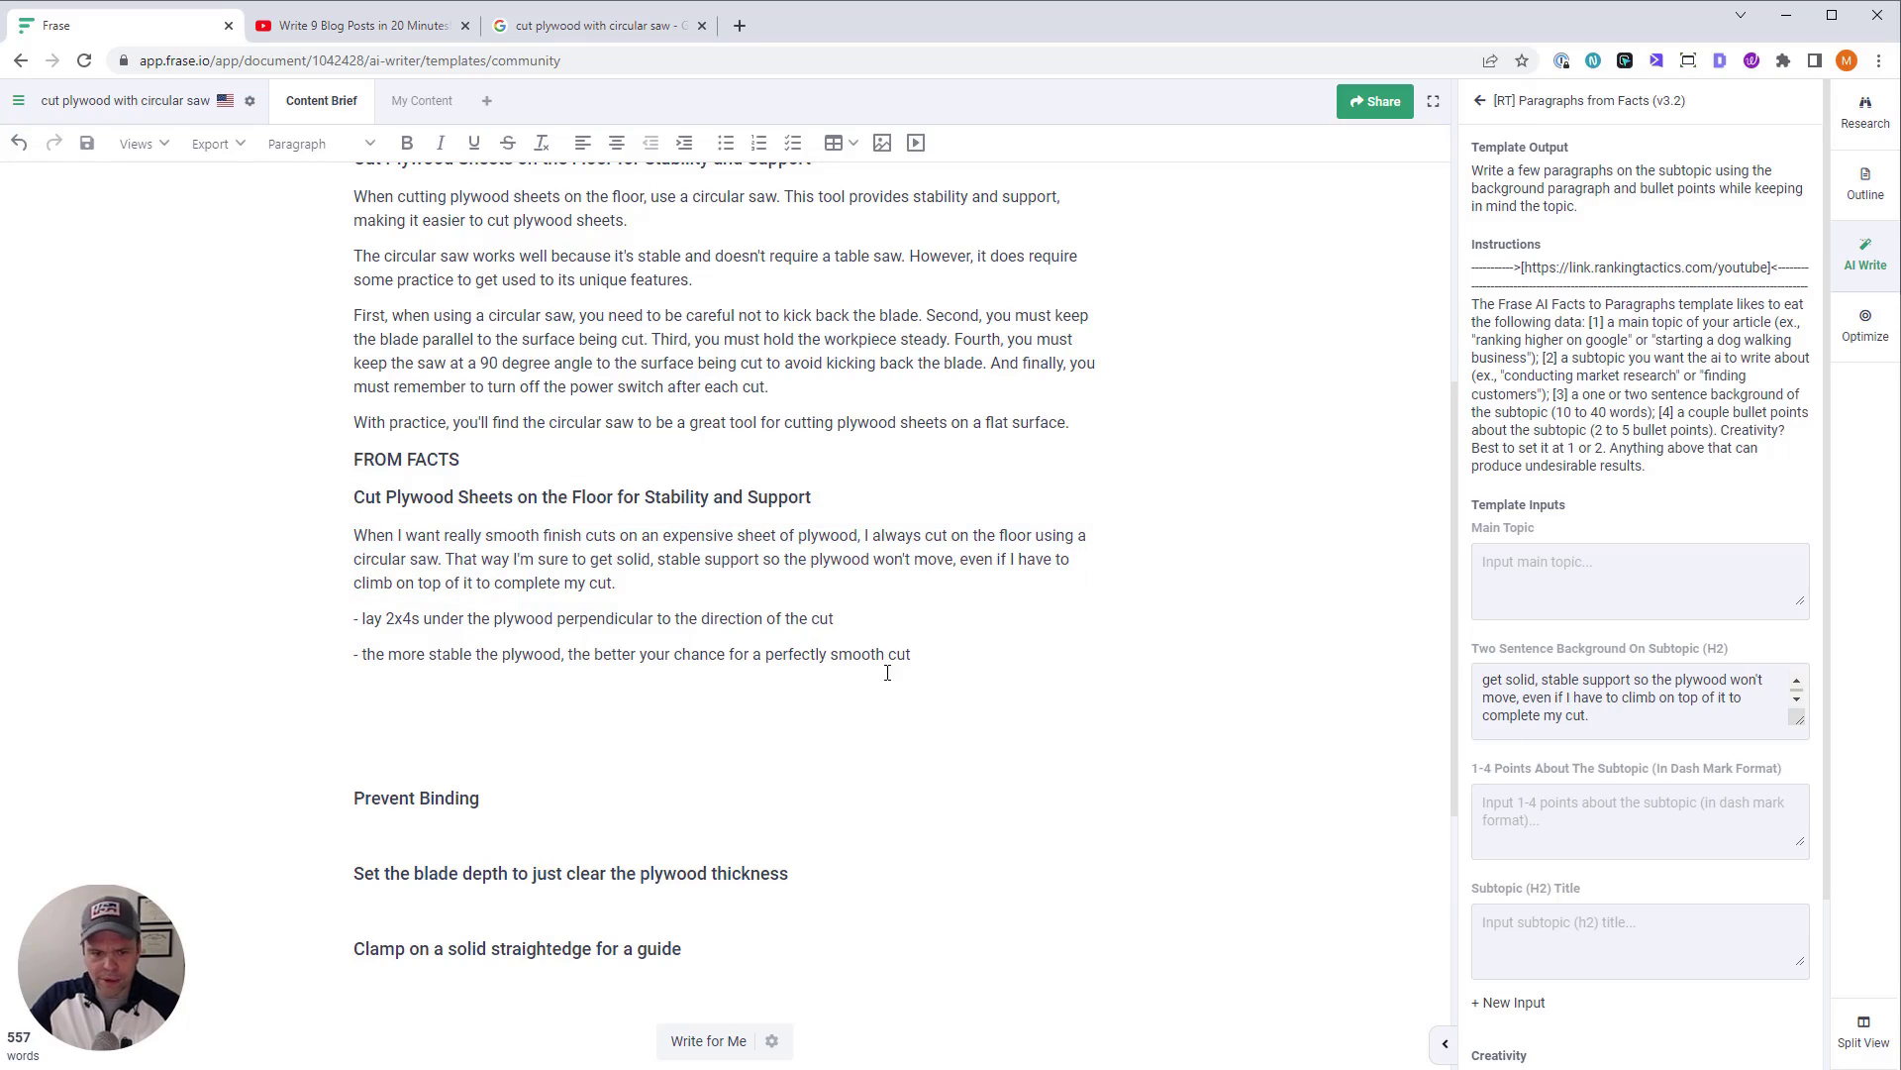
left_click_drag(911, 654, 355, 618)
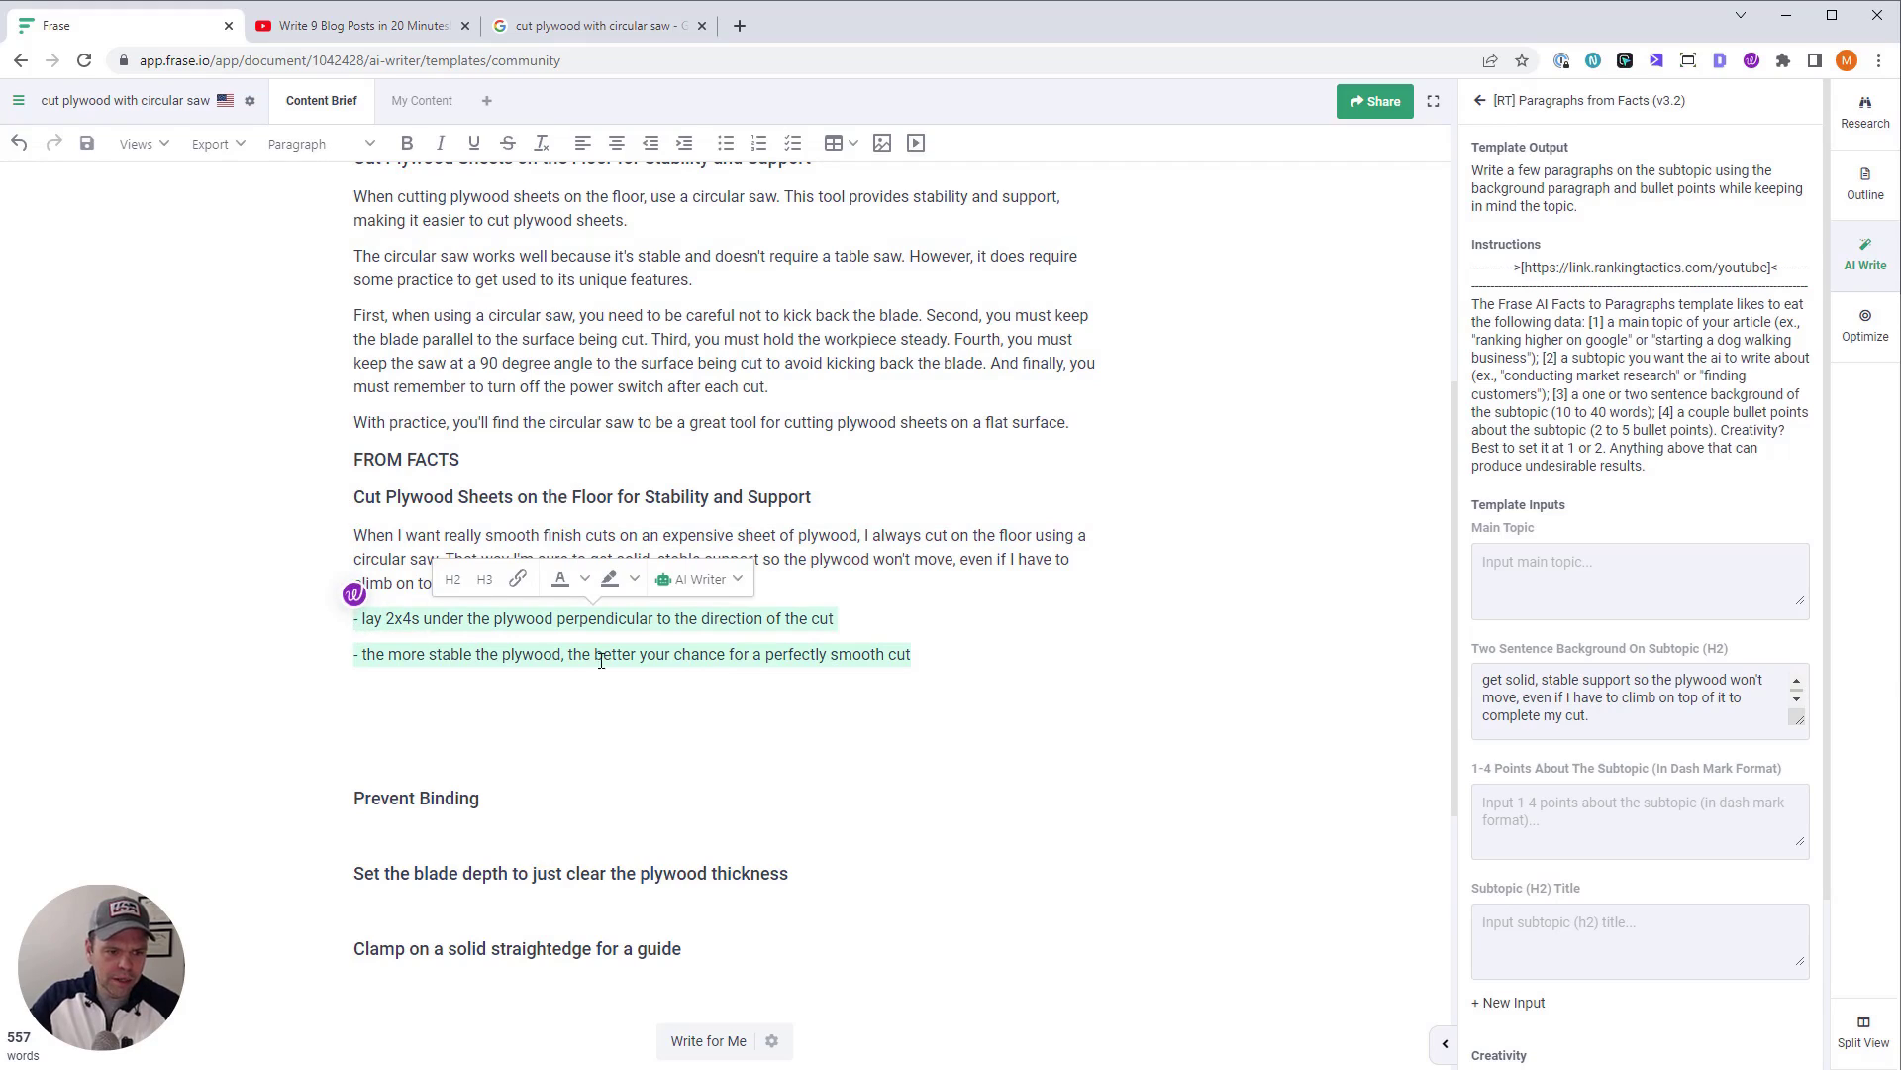
left_click(1541, 812)
key("ctrl+v")
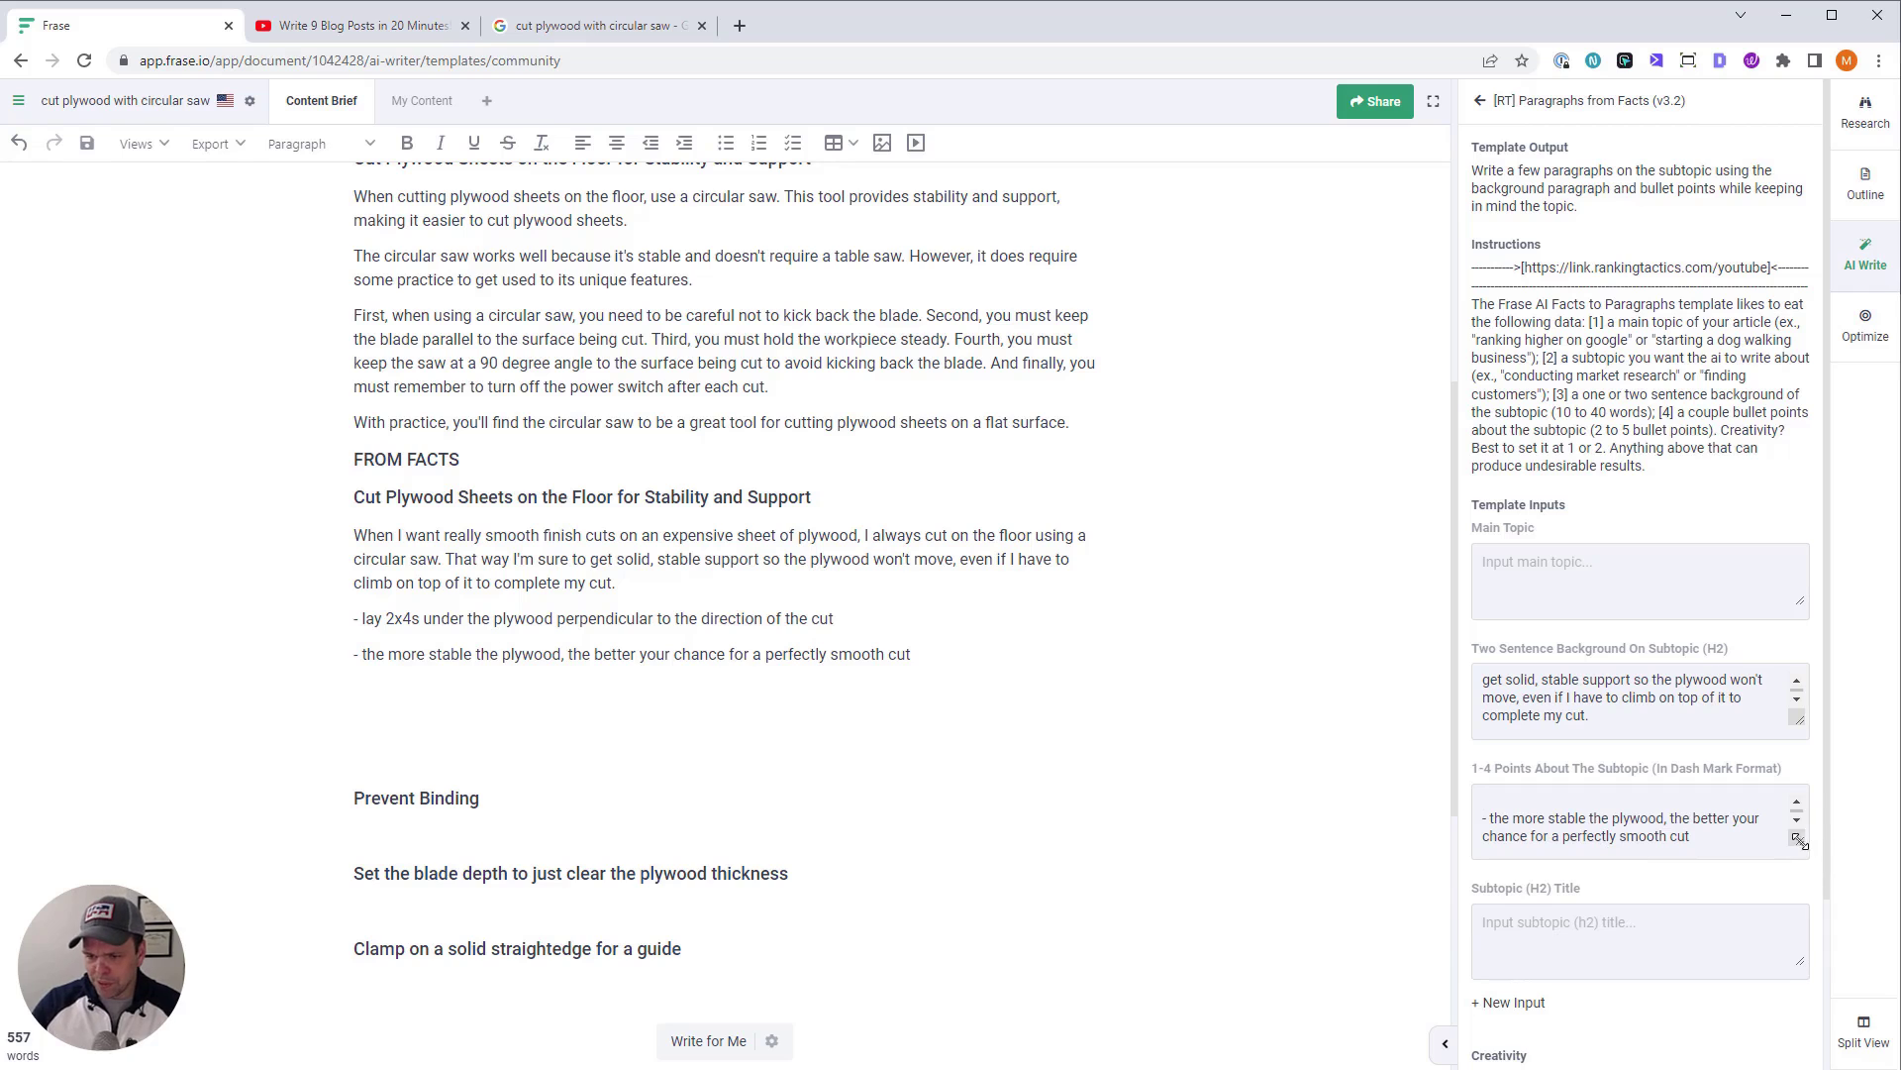
left_click_drag(1797, 839, 1803, 965)
key("BackSpace")
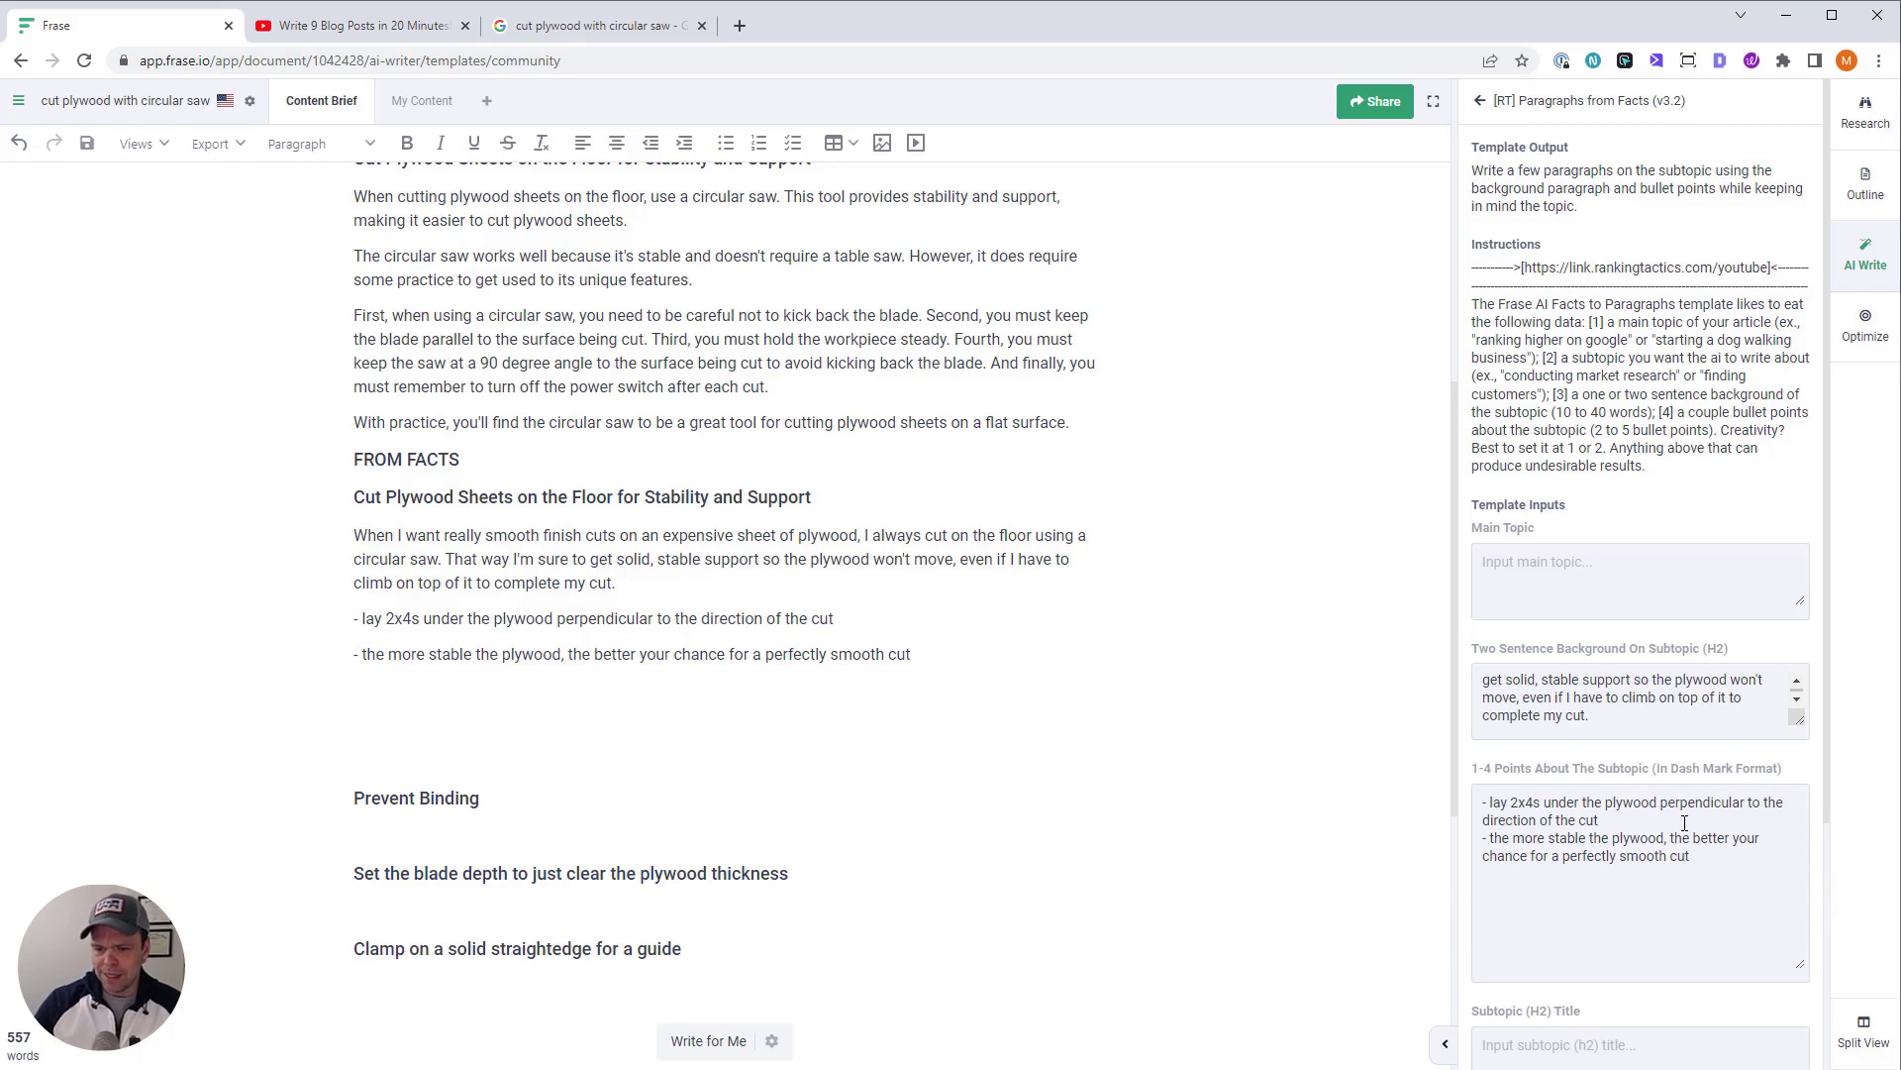
Copy the article title into the template's Main Topic field
scroll(1093, 582, "up", 7)
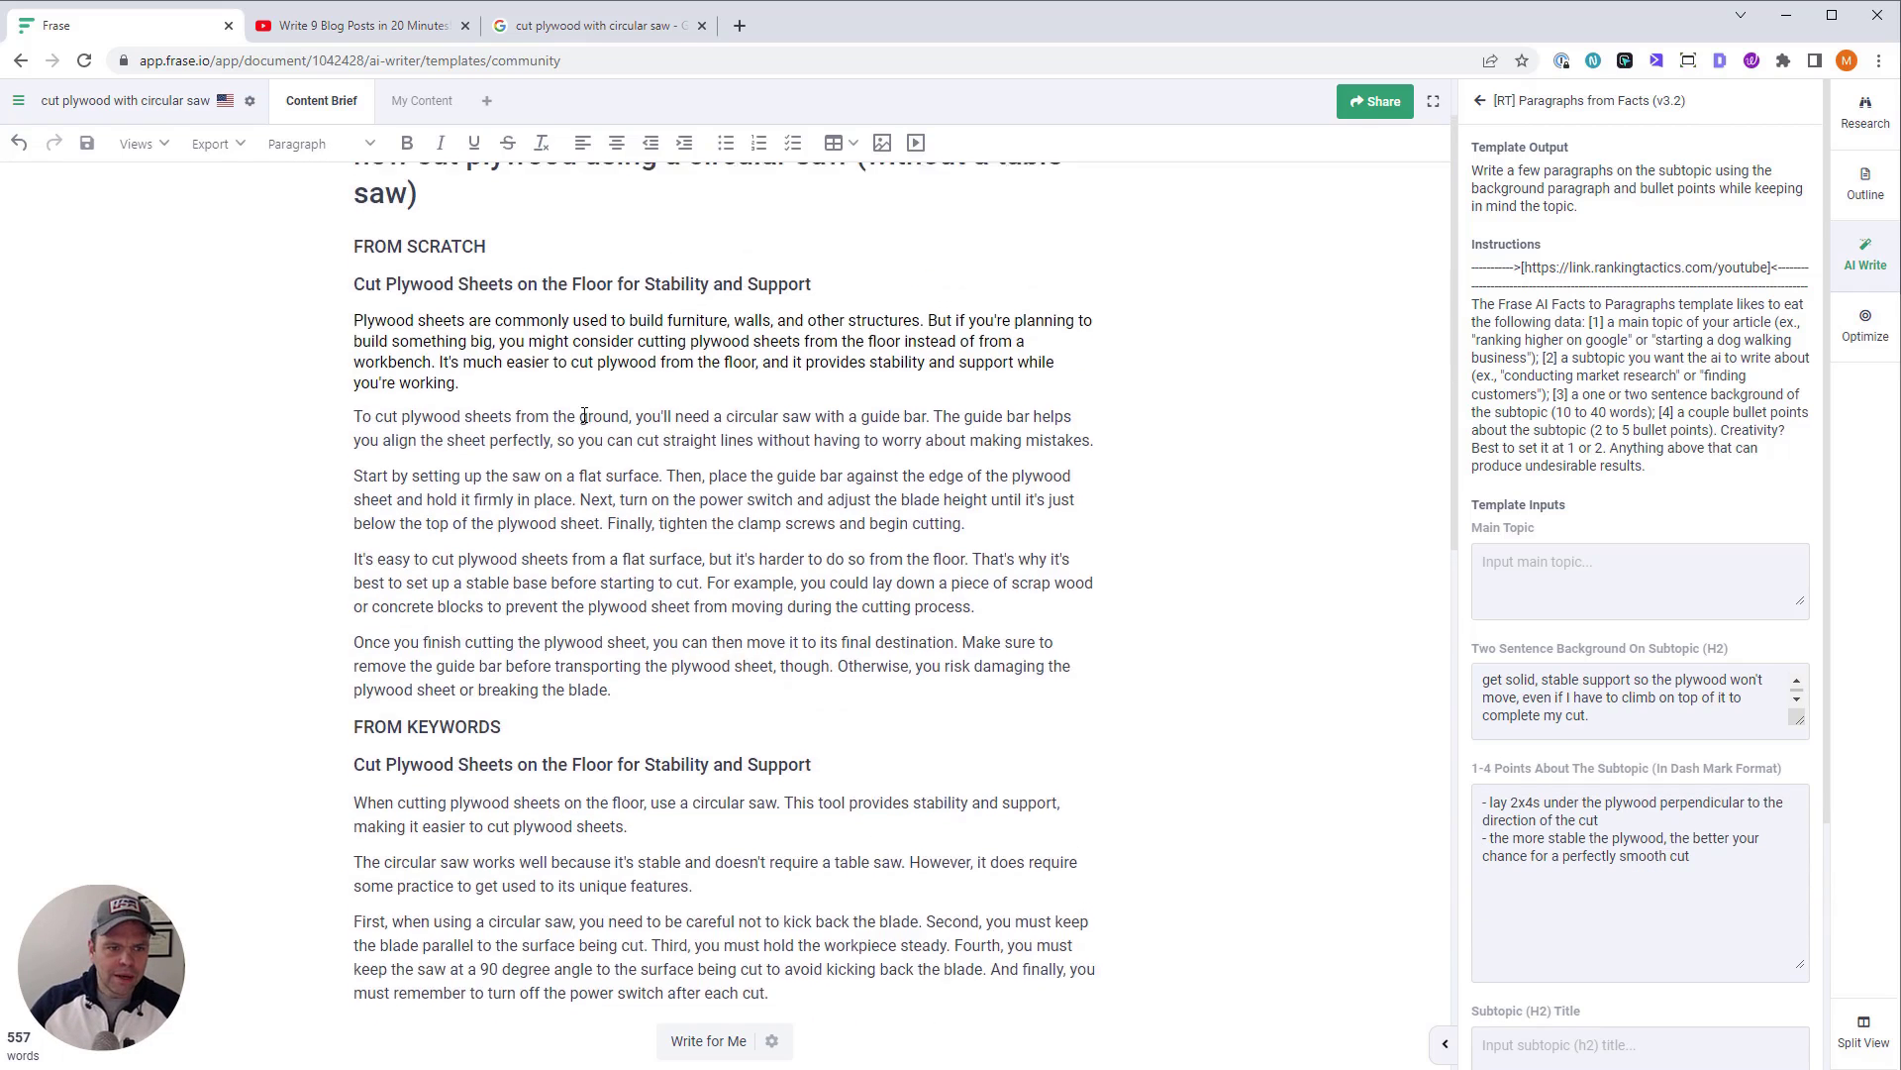
left_click_drag(417, 275, 337, 242)
key("ctrl+c")
left_click(1575, 599)
key("ctrl+v")
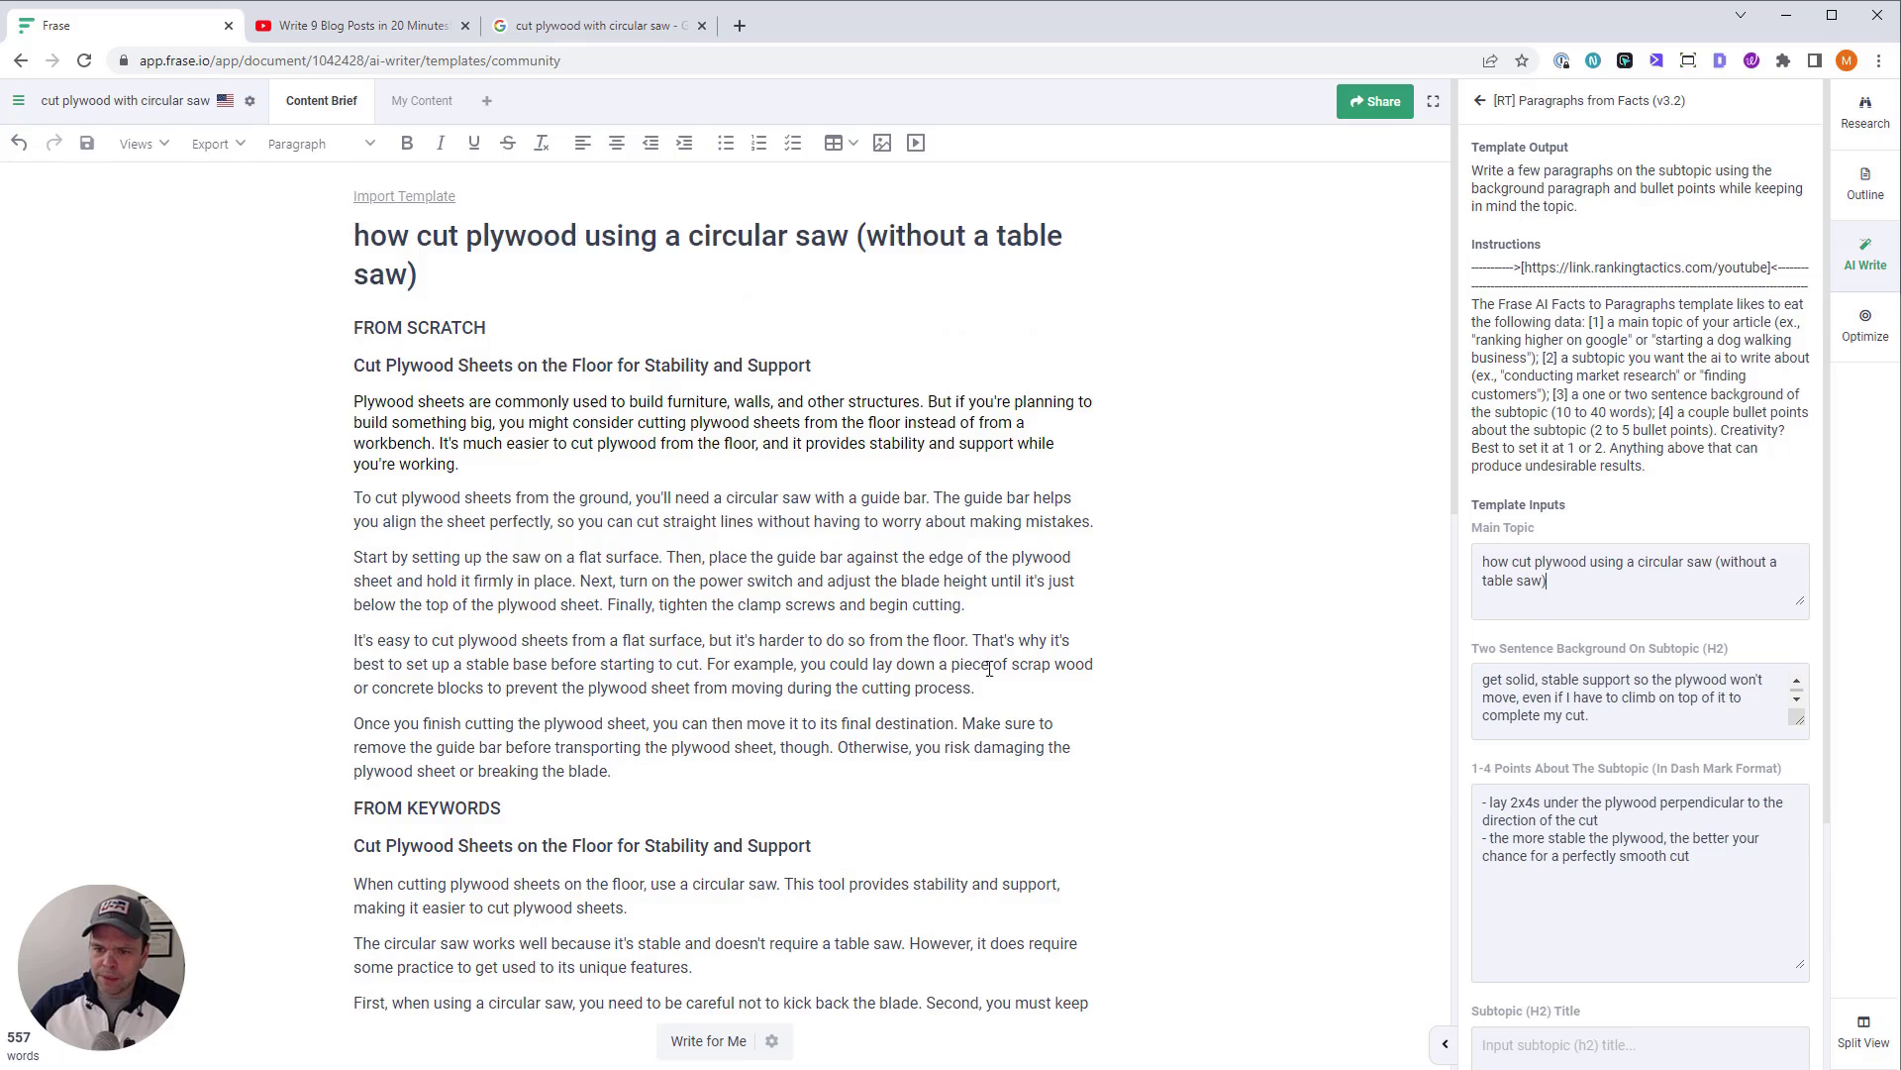
Put the H2 heading in Subtopic Title, run the template, and insert the first sentence
scroll(832, 662, "down", 15)
scroll(685, 615, "up", 1)
left_click_drag(812, 392, 349, 395)
key("ctrl+c")
scroll(1625, 936, "down", 3)
left_click(1613, 730)
key("ctrl+v")
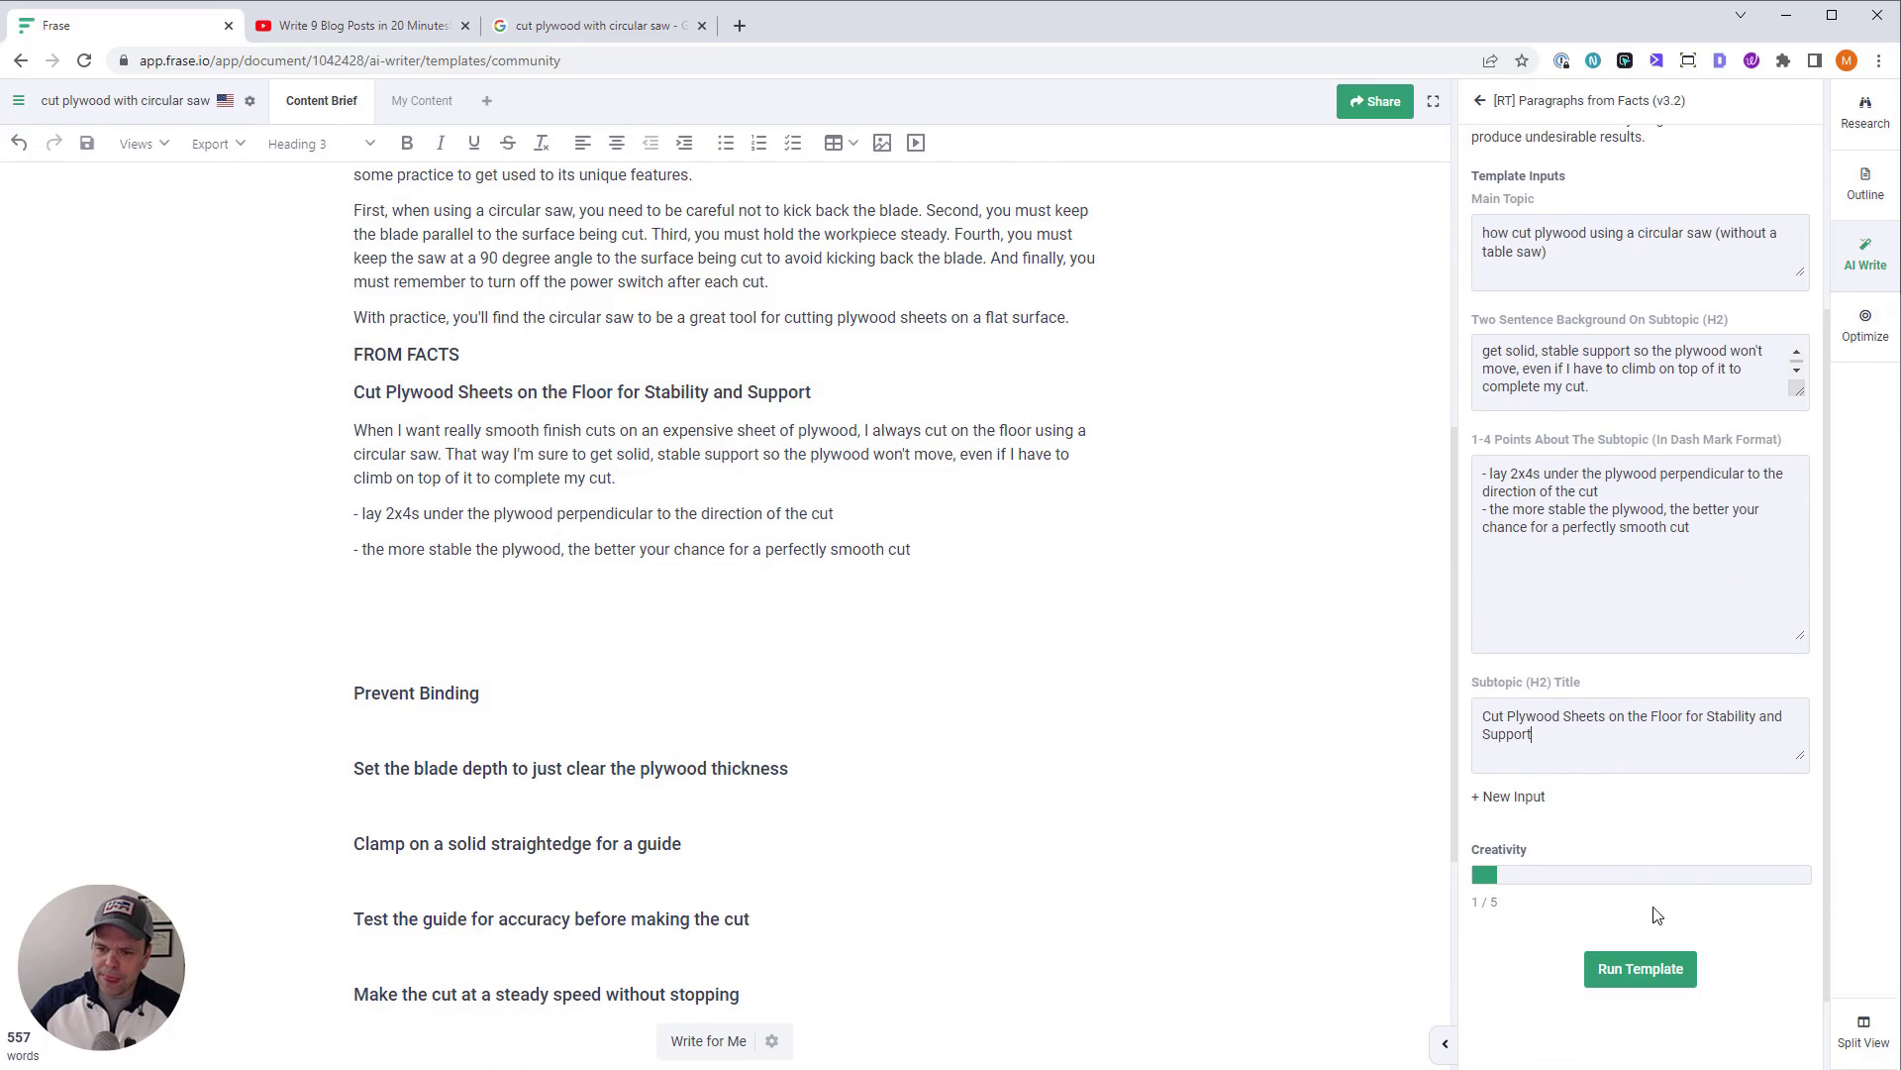
left_click(1637, 967)
left_click(1609, 589)
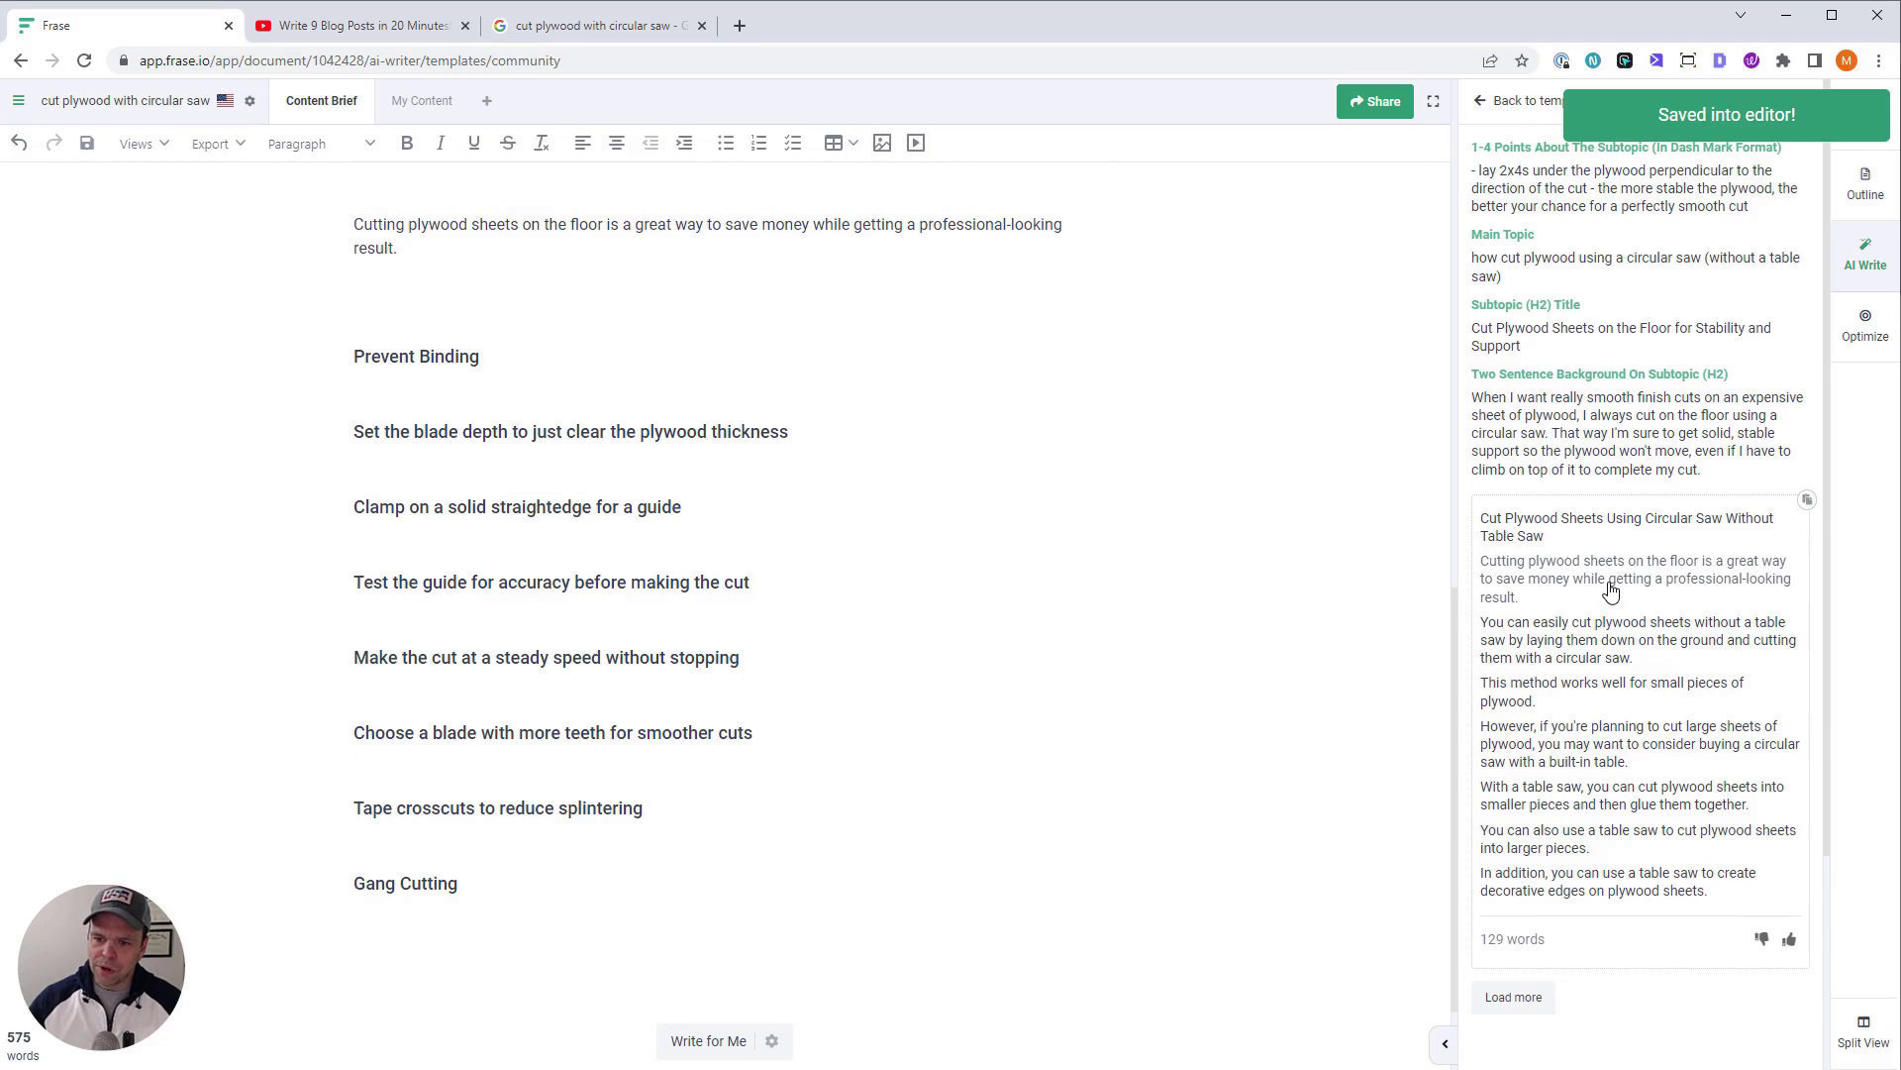
Insert the remaining sentences of the result, including 'This method works well', 'However' and 'With a table saw'
left_click(1613, 644)
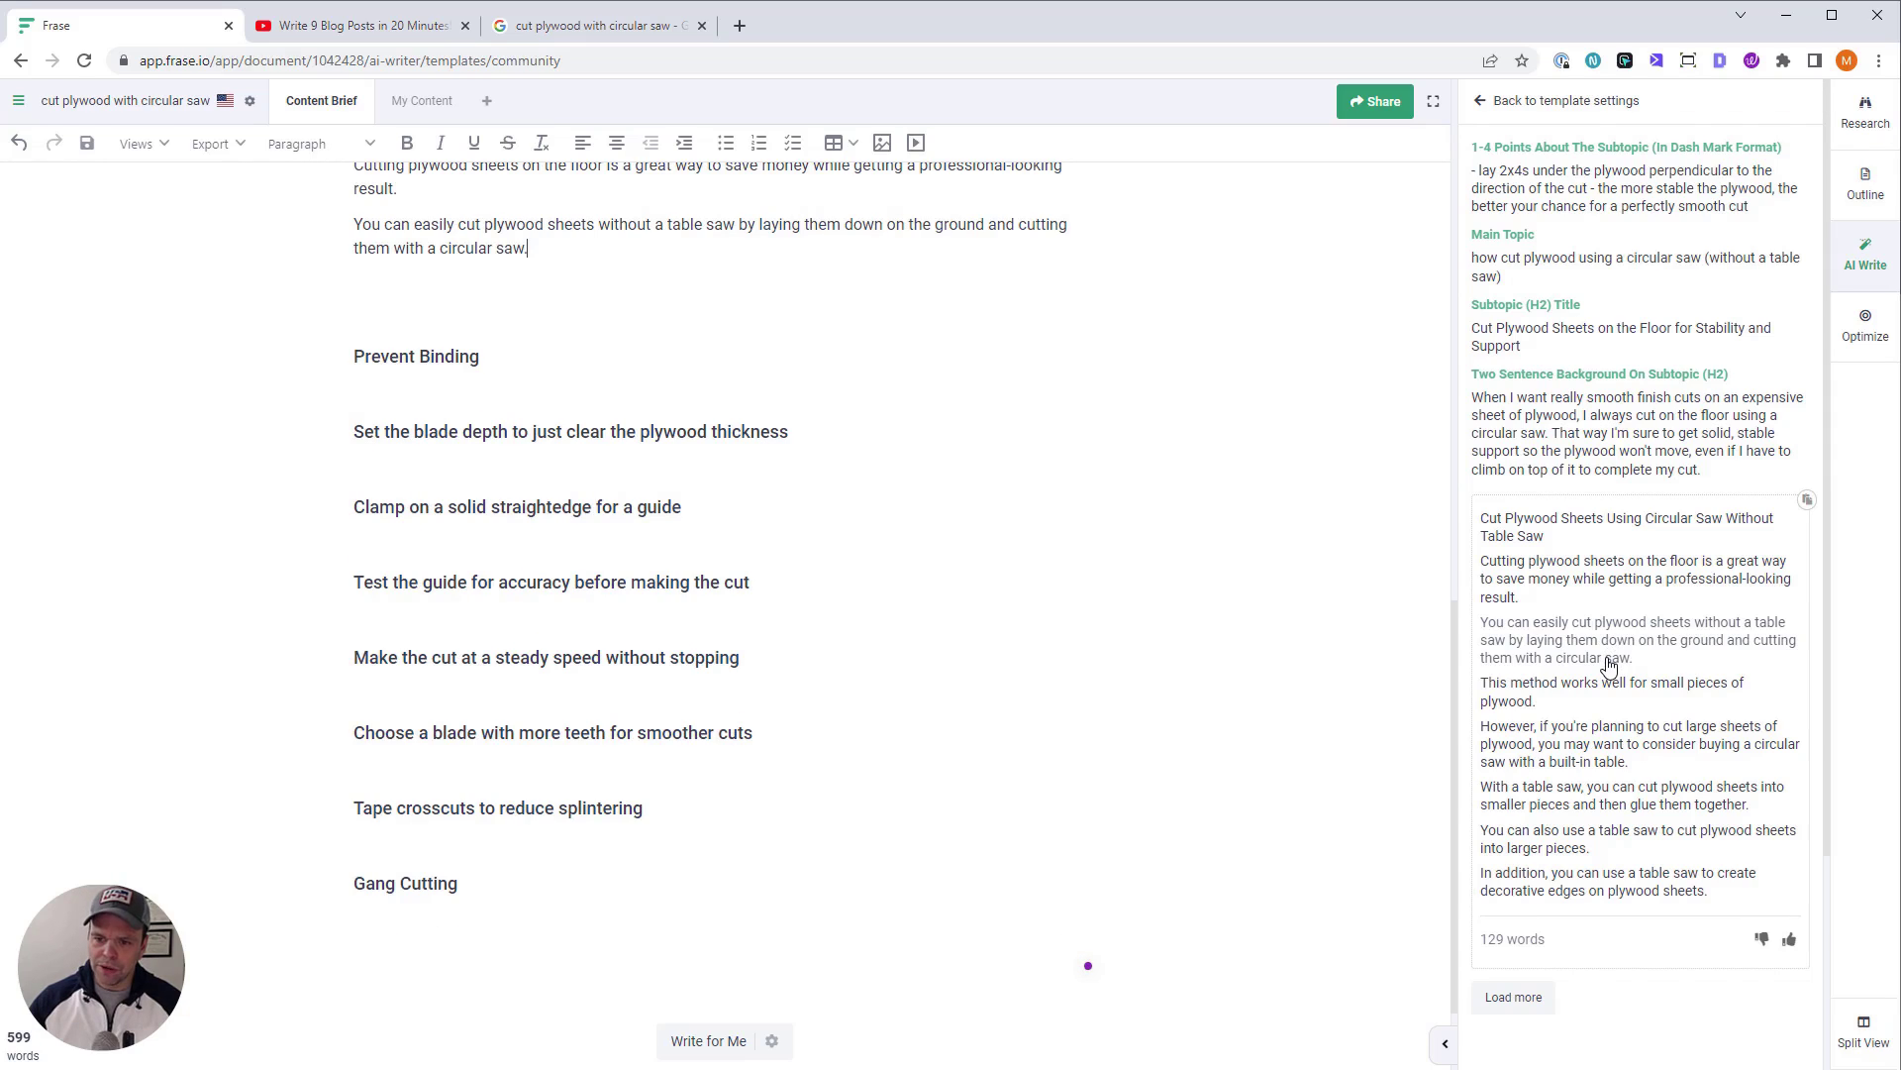
left_click(1608, 694)
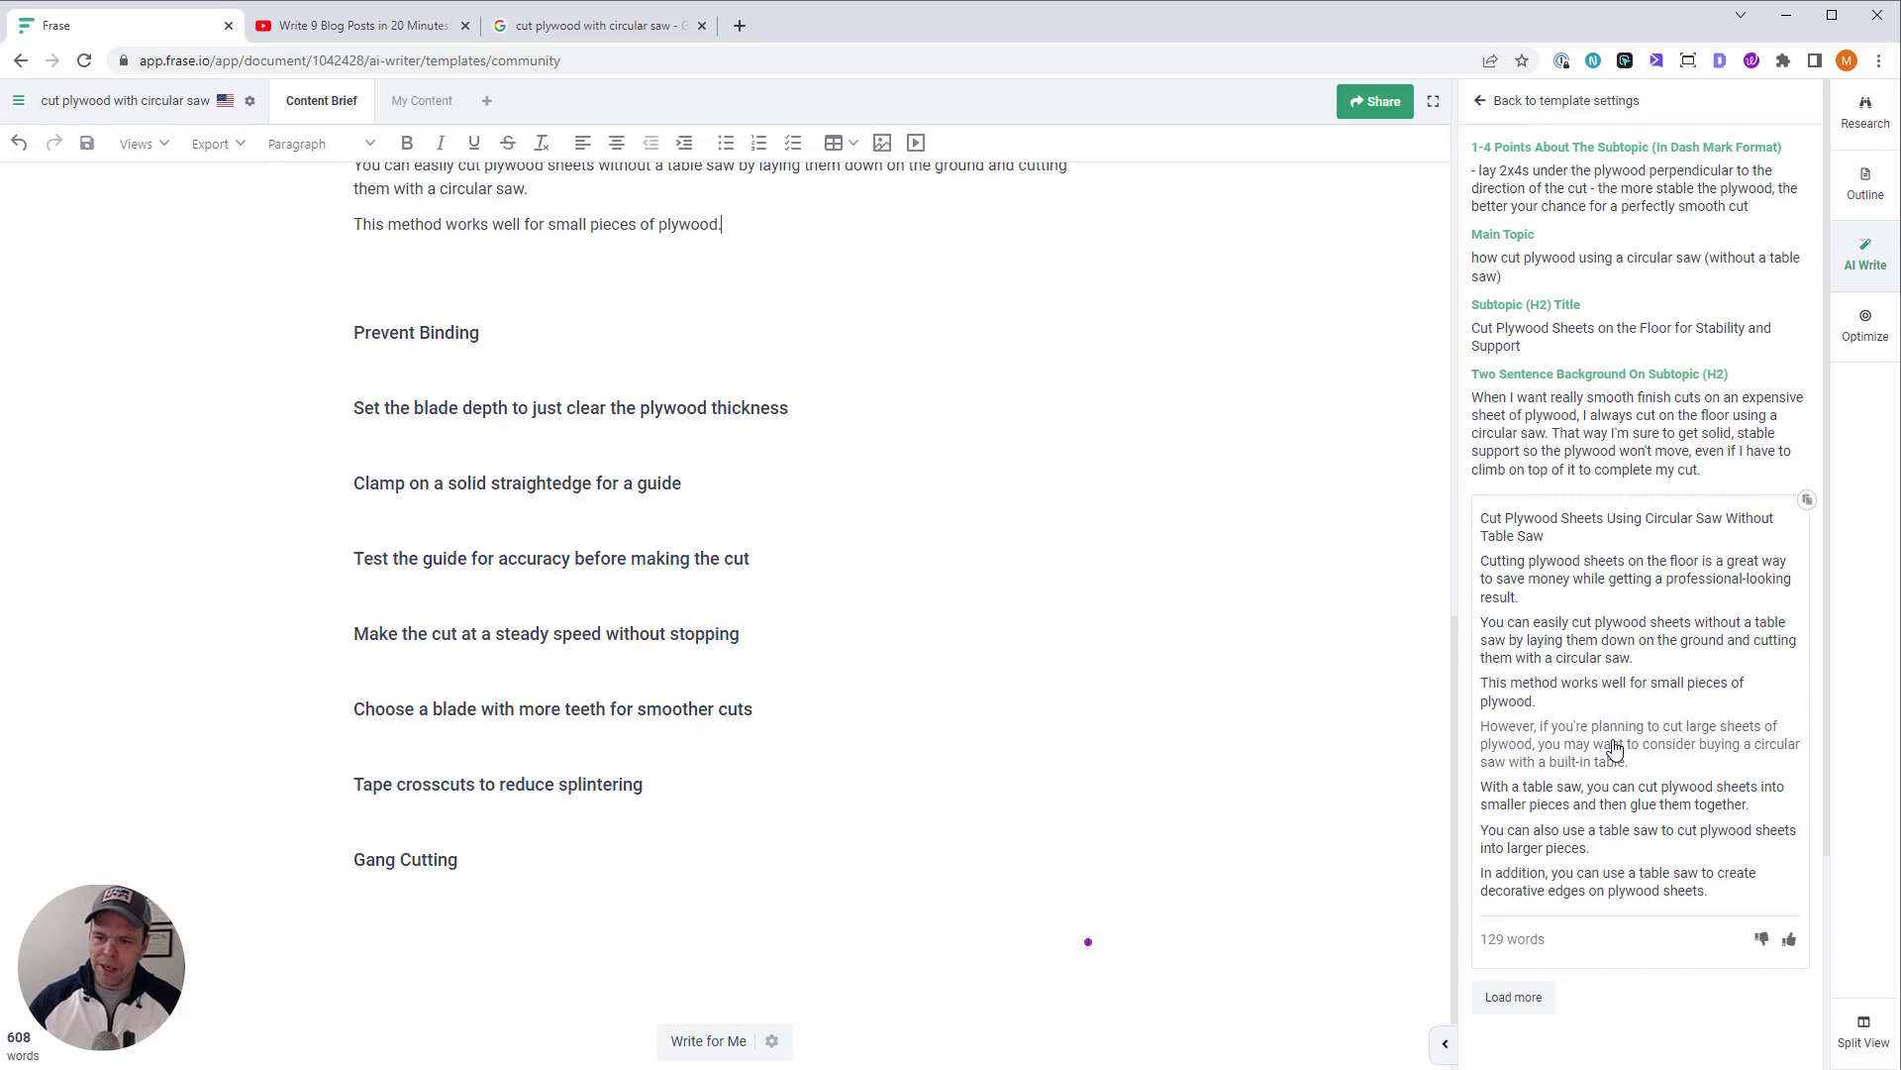
left_click(1614, 748)
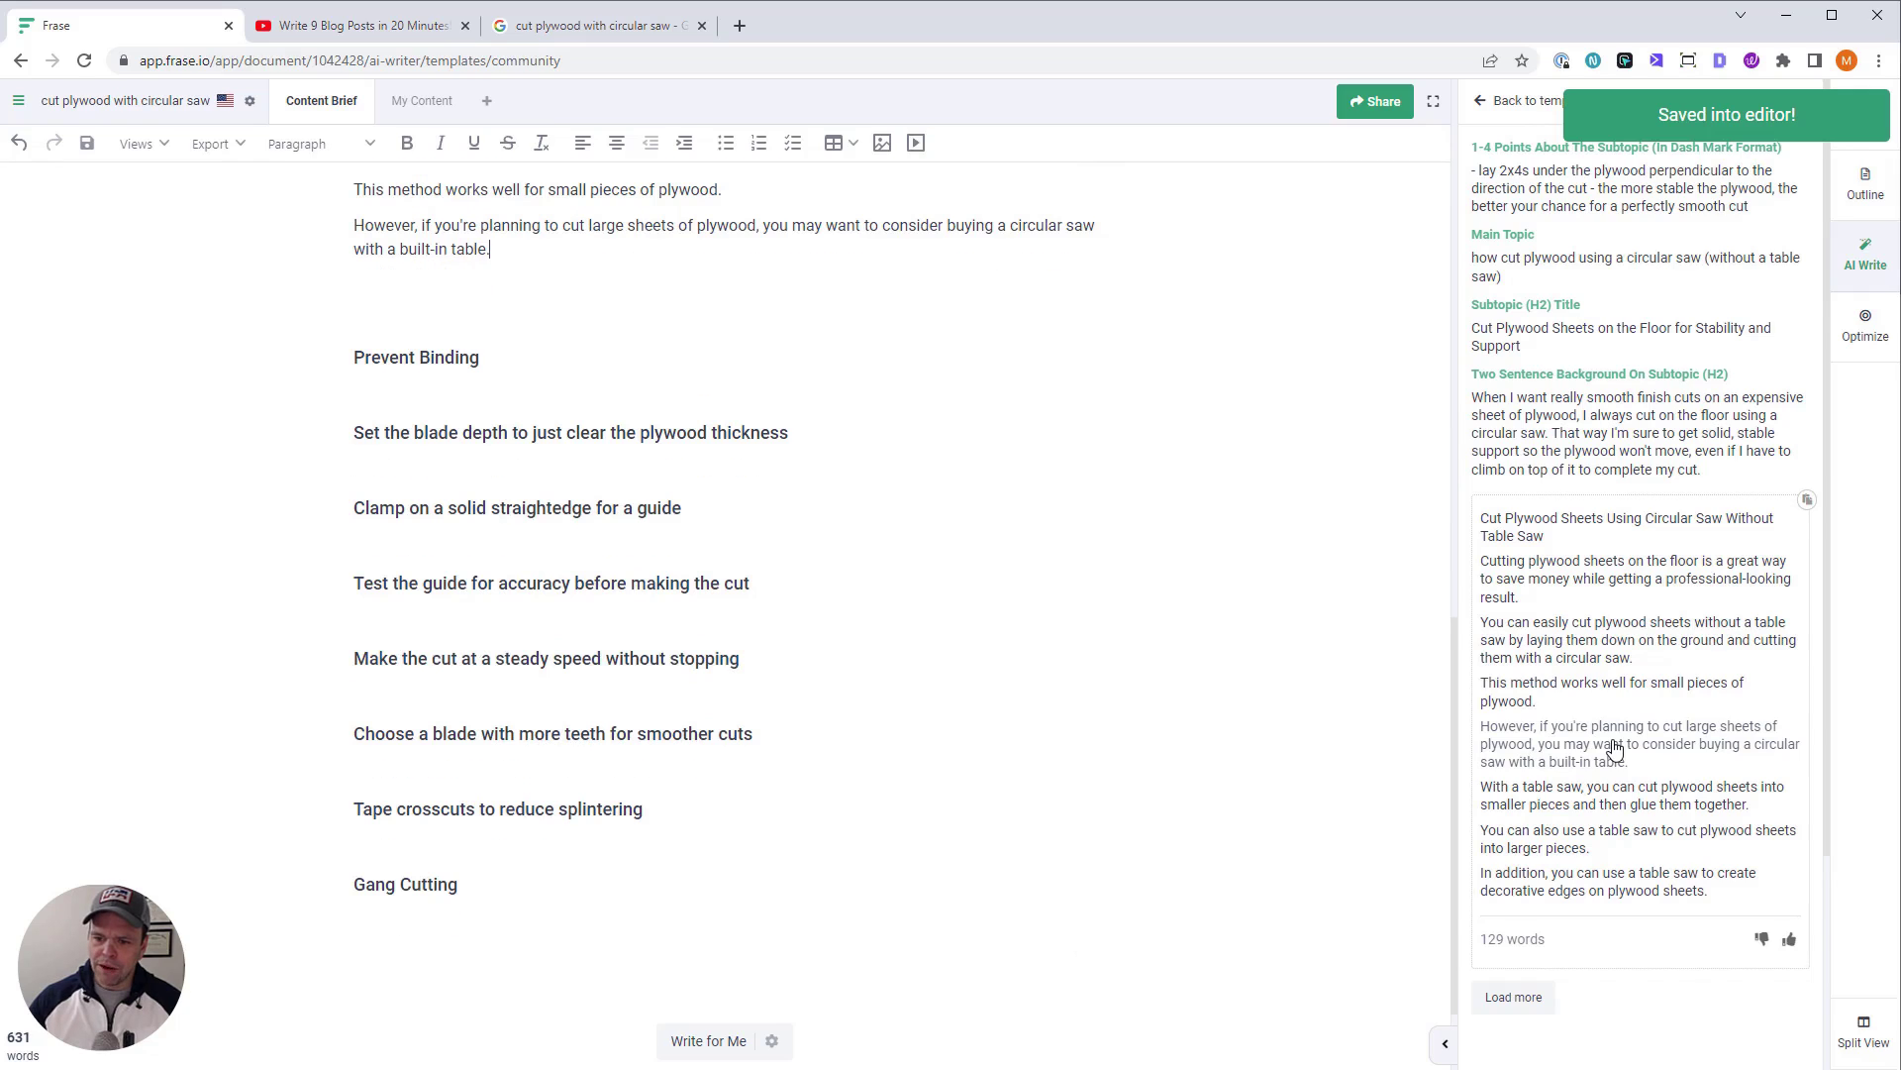
left_click(1600, 810)
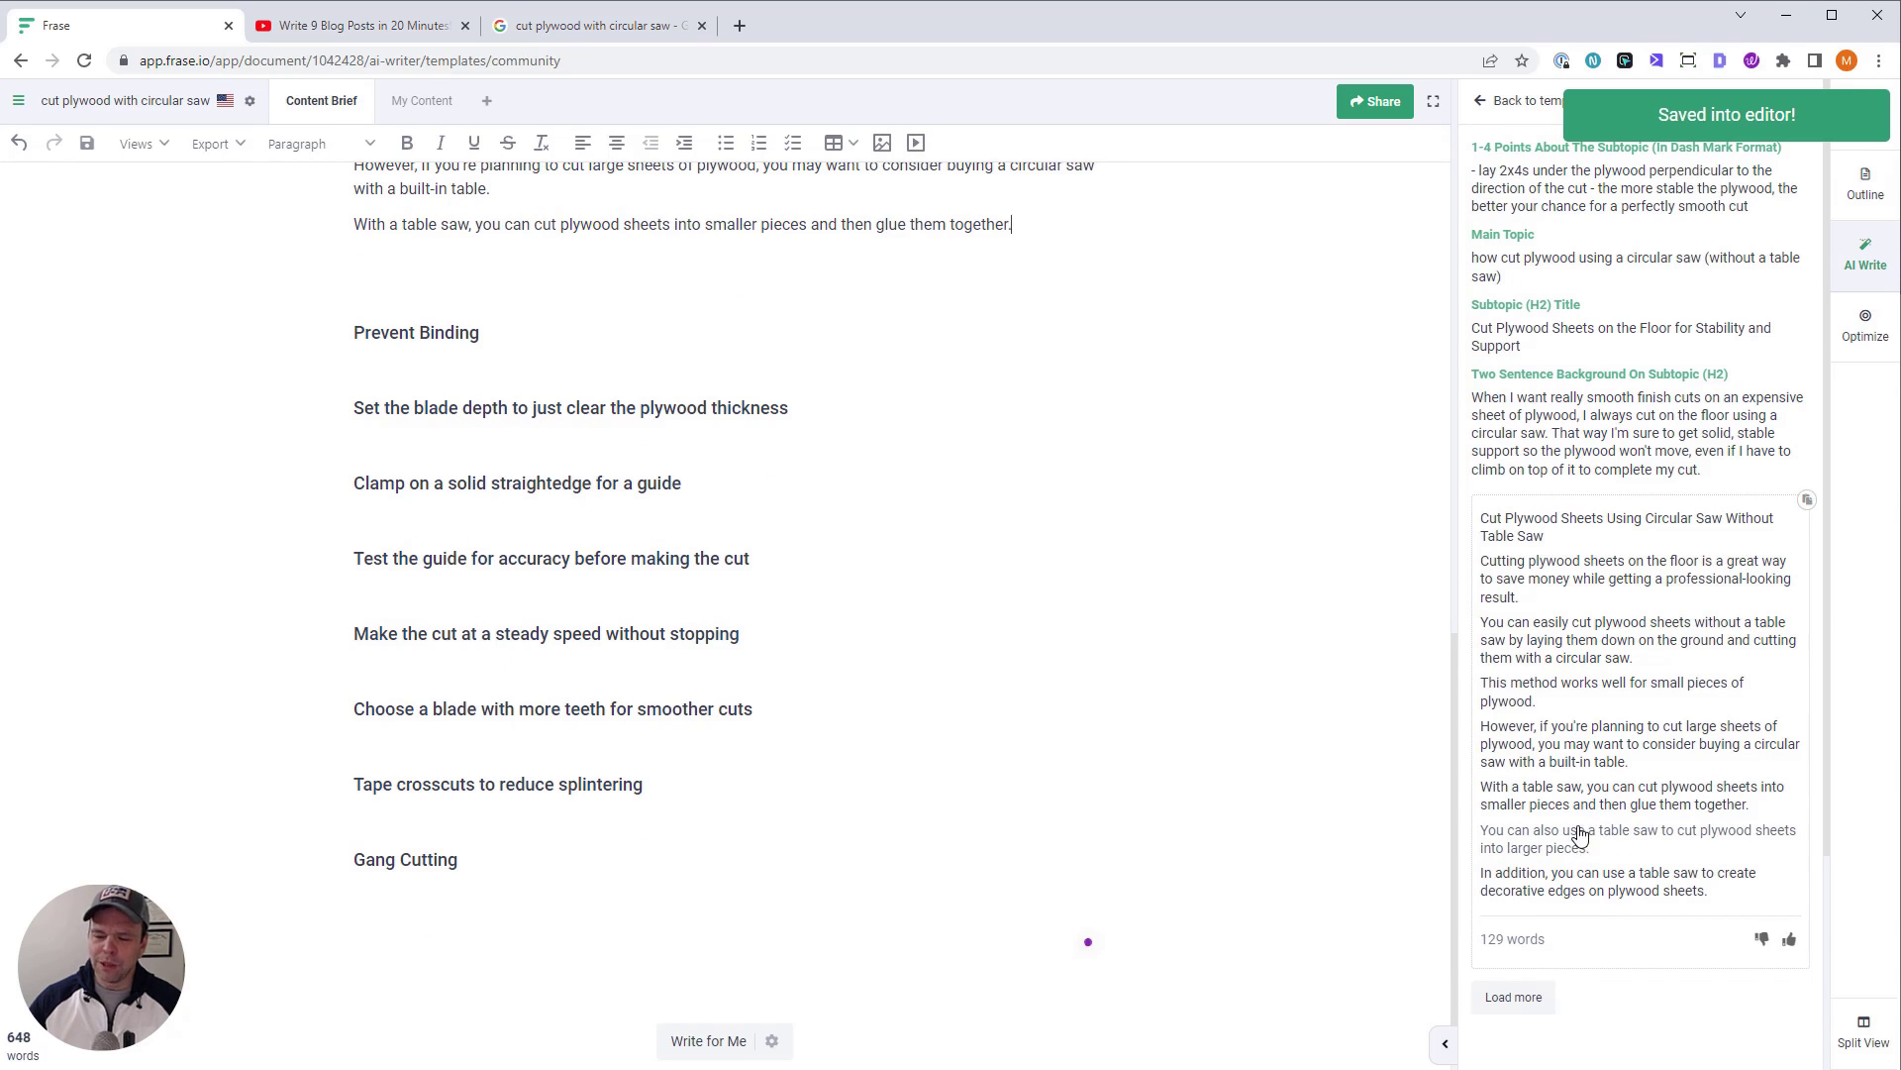
Load more AI results and insert two more sentences, ending with the decorative-edges sentence
left_click(1495, 1000)
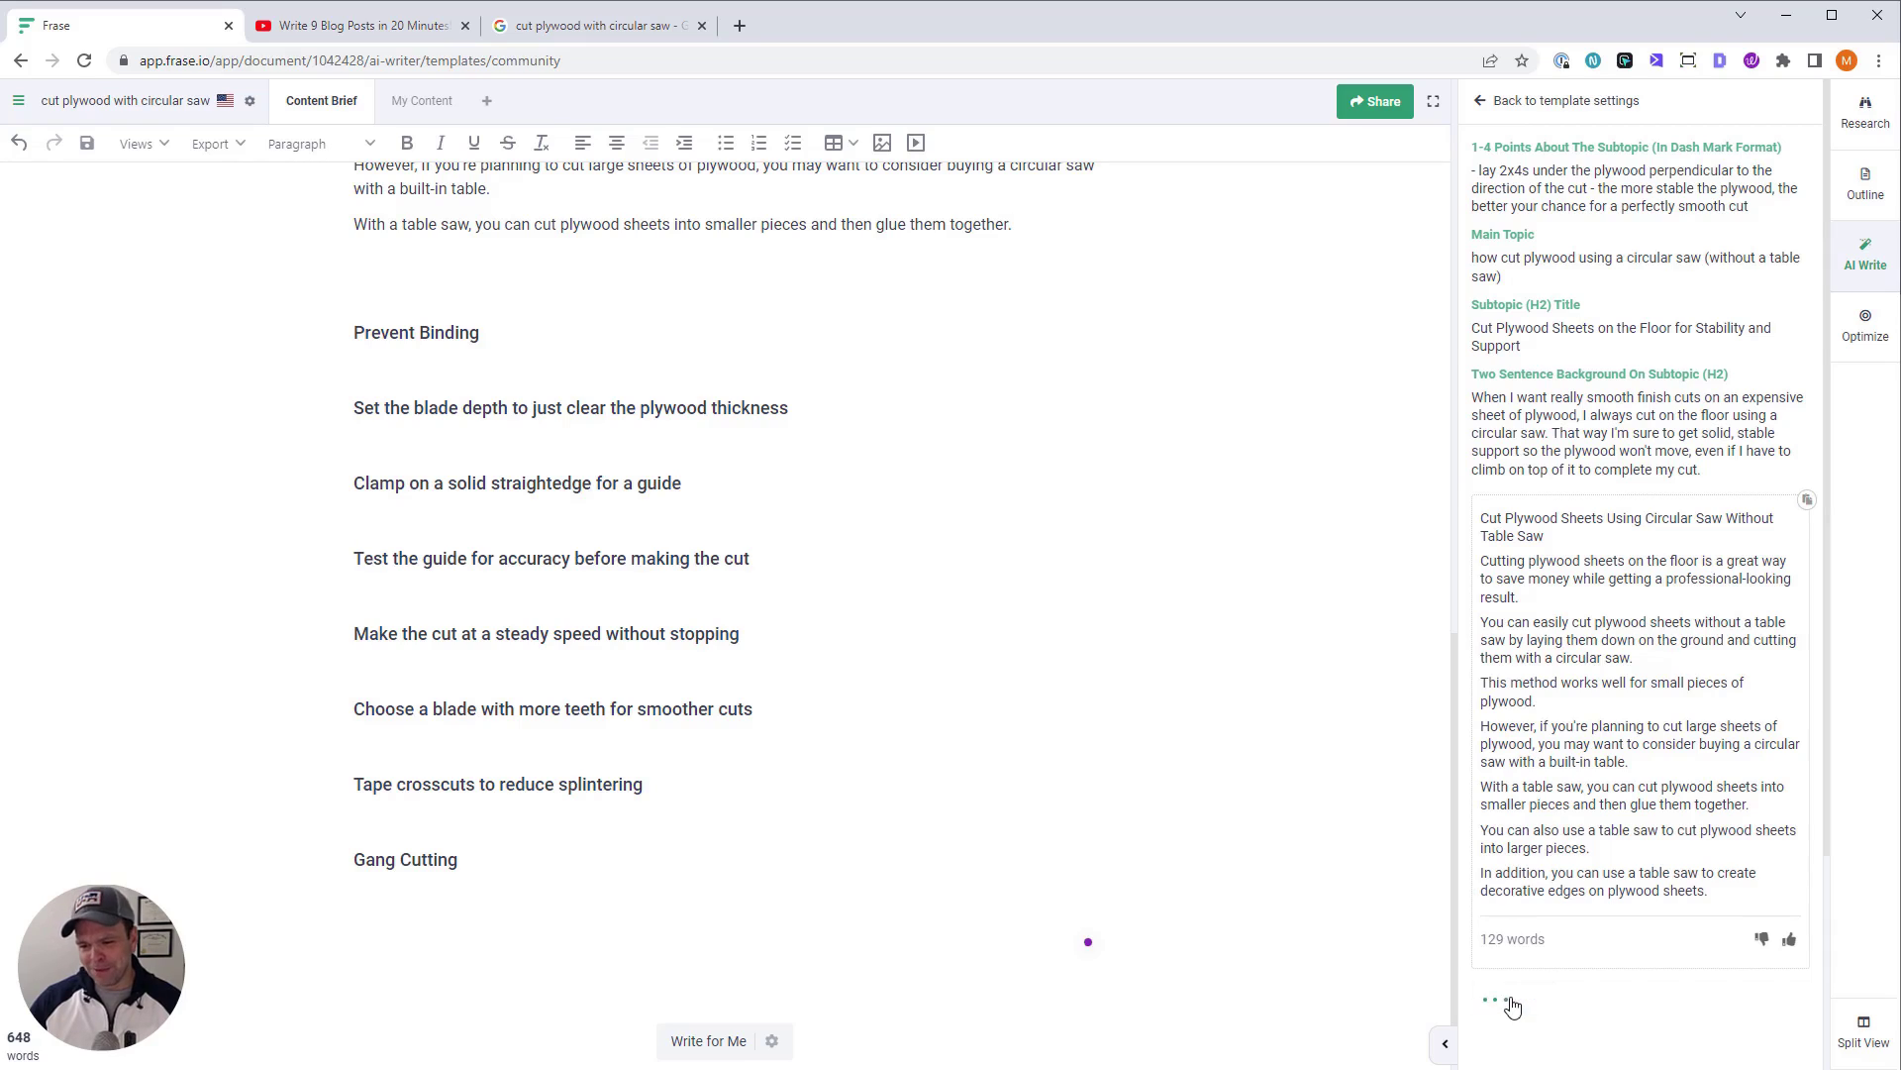
left_click(1534, 858)
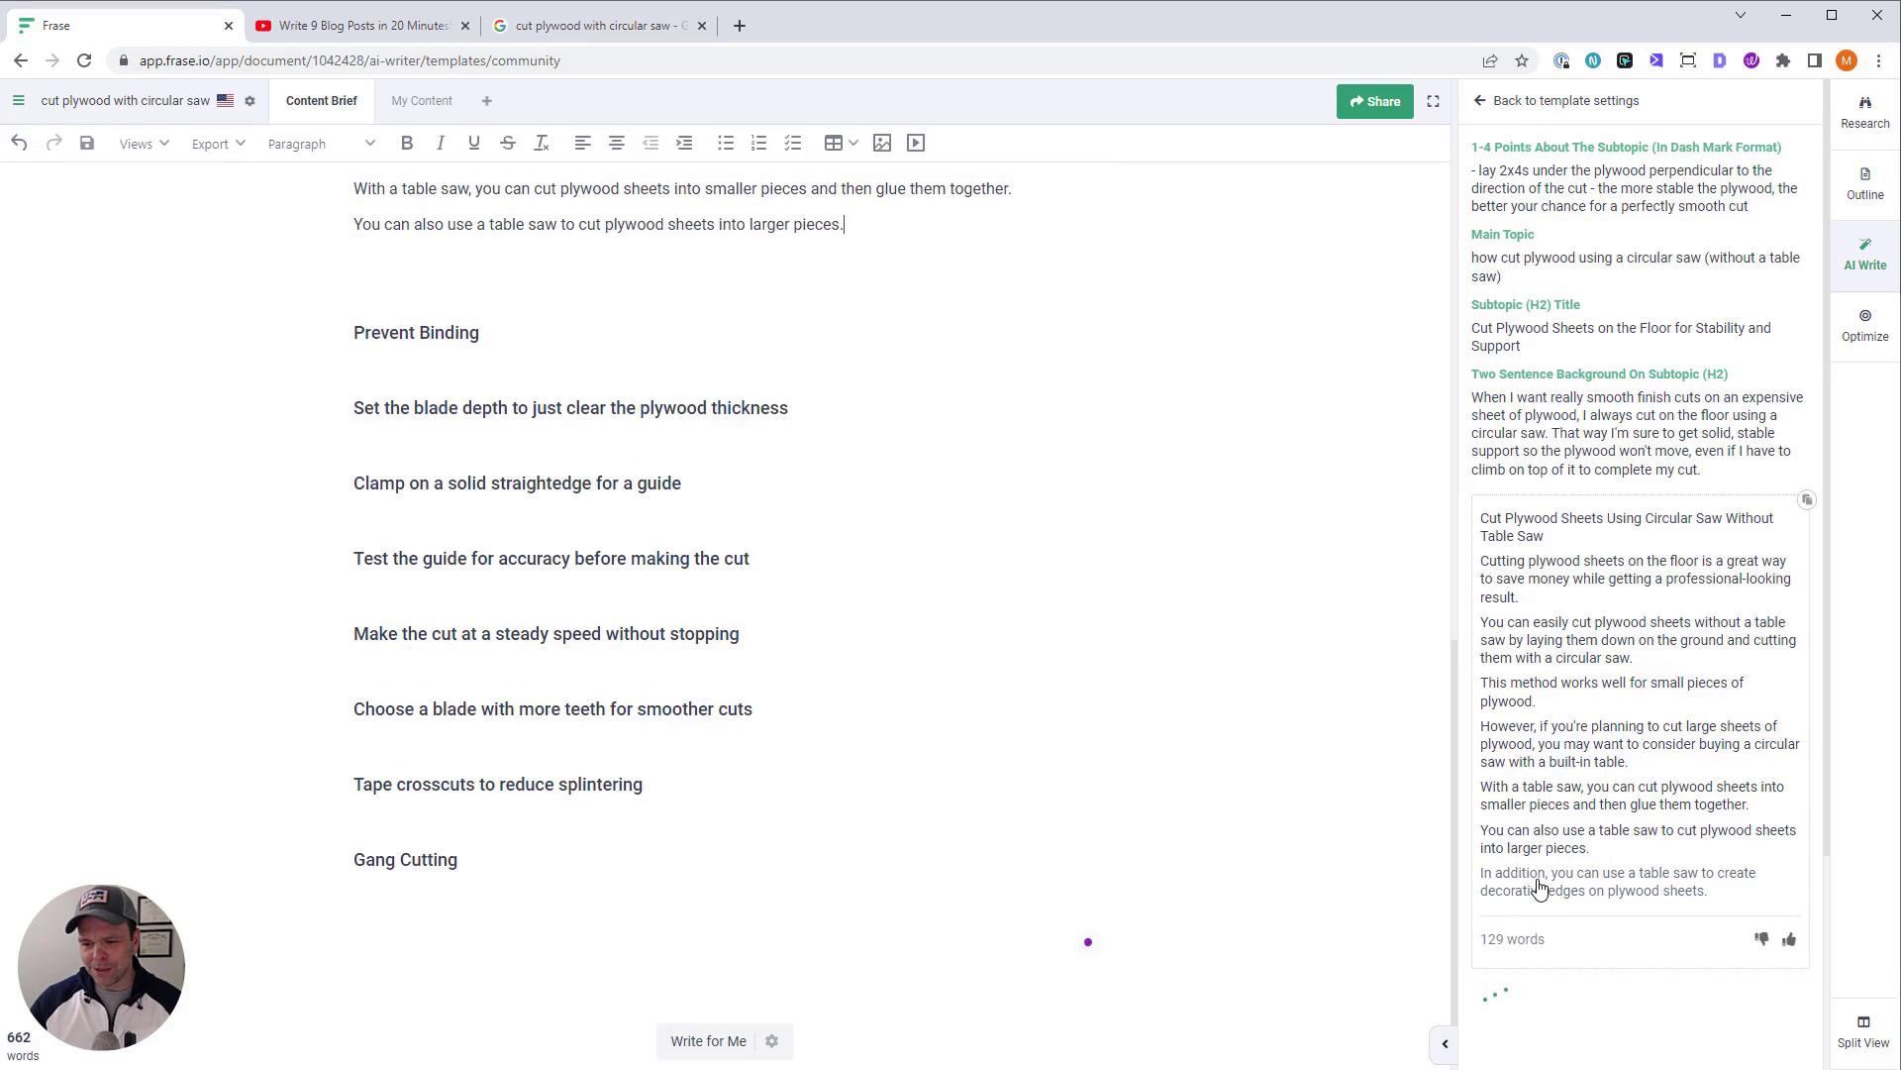
left_click(1540, 903)
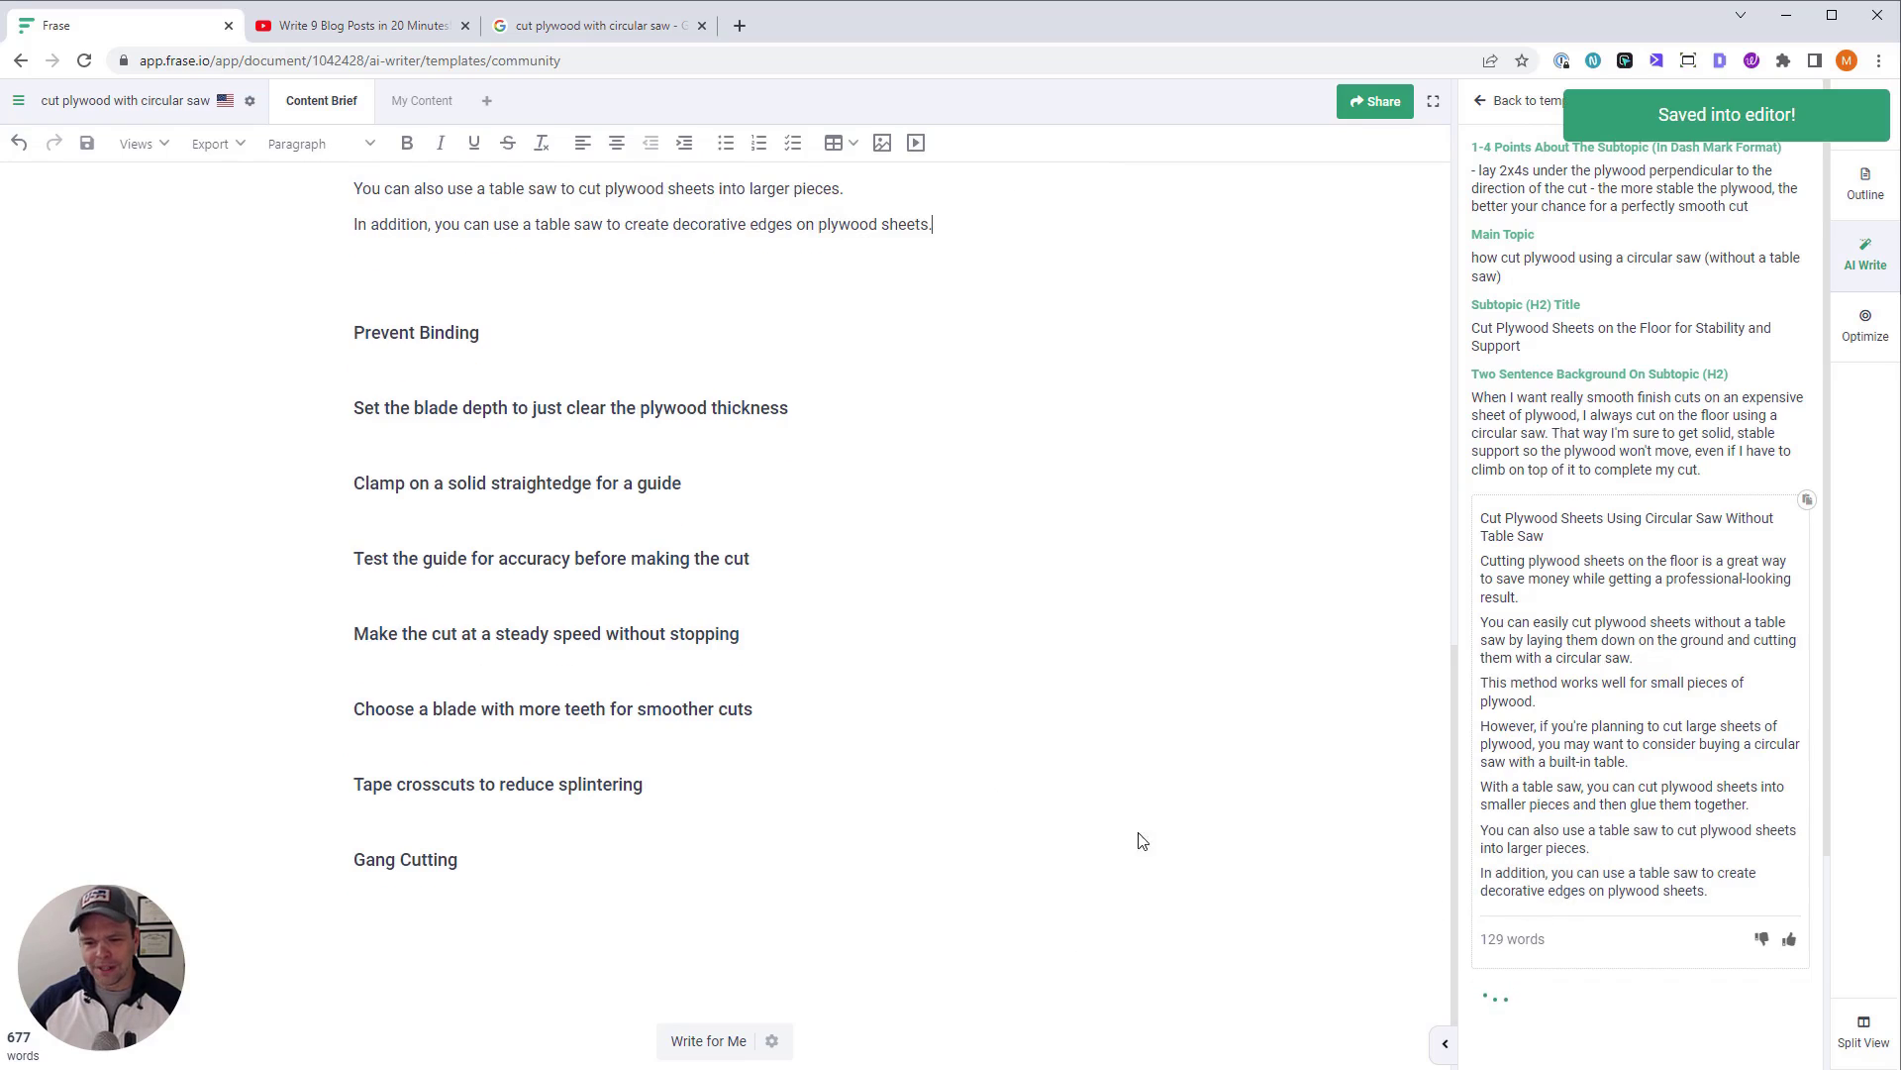
scroll(644, 713, "up", 4)
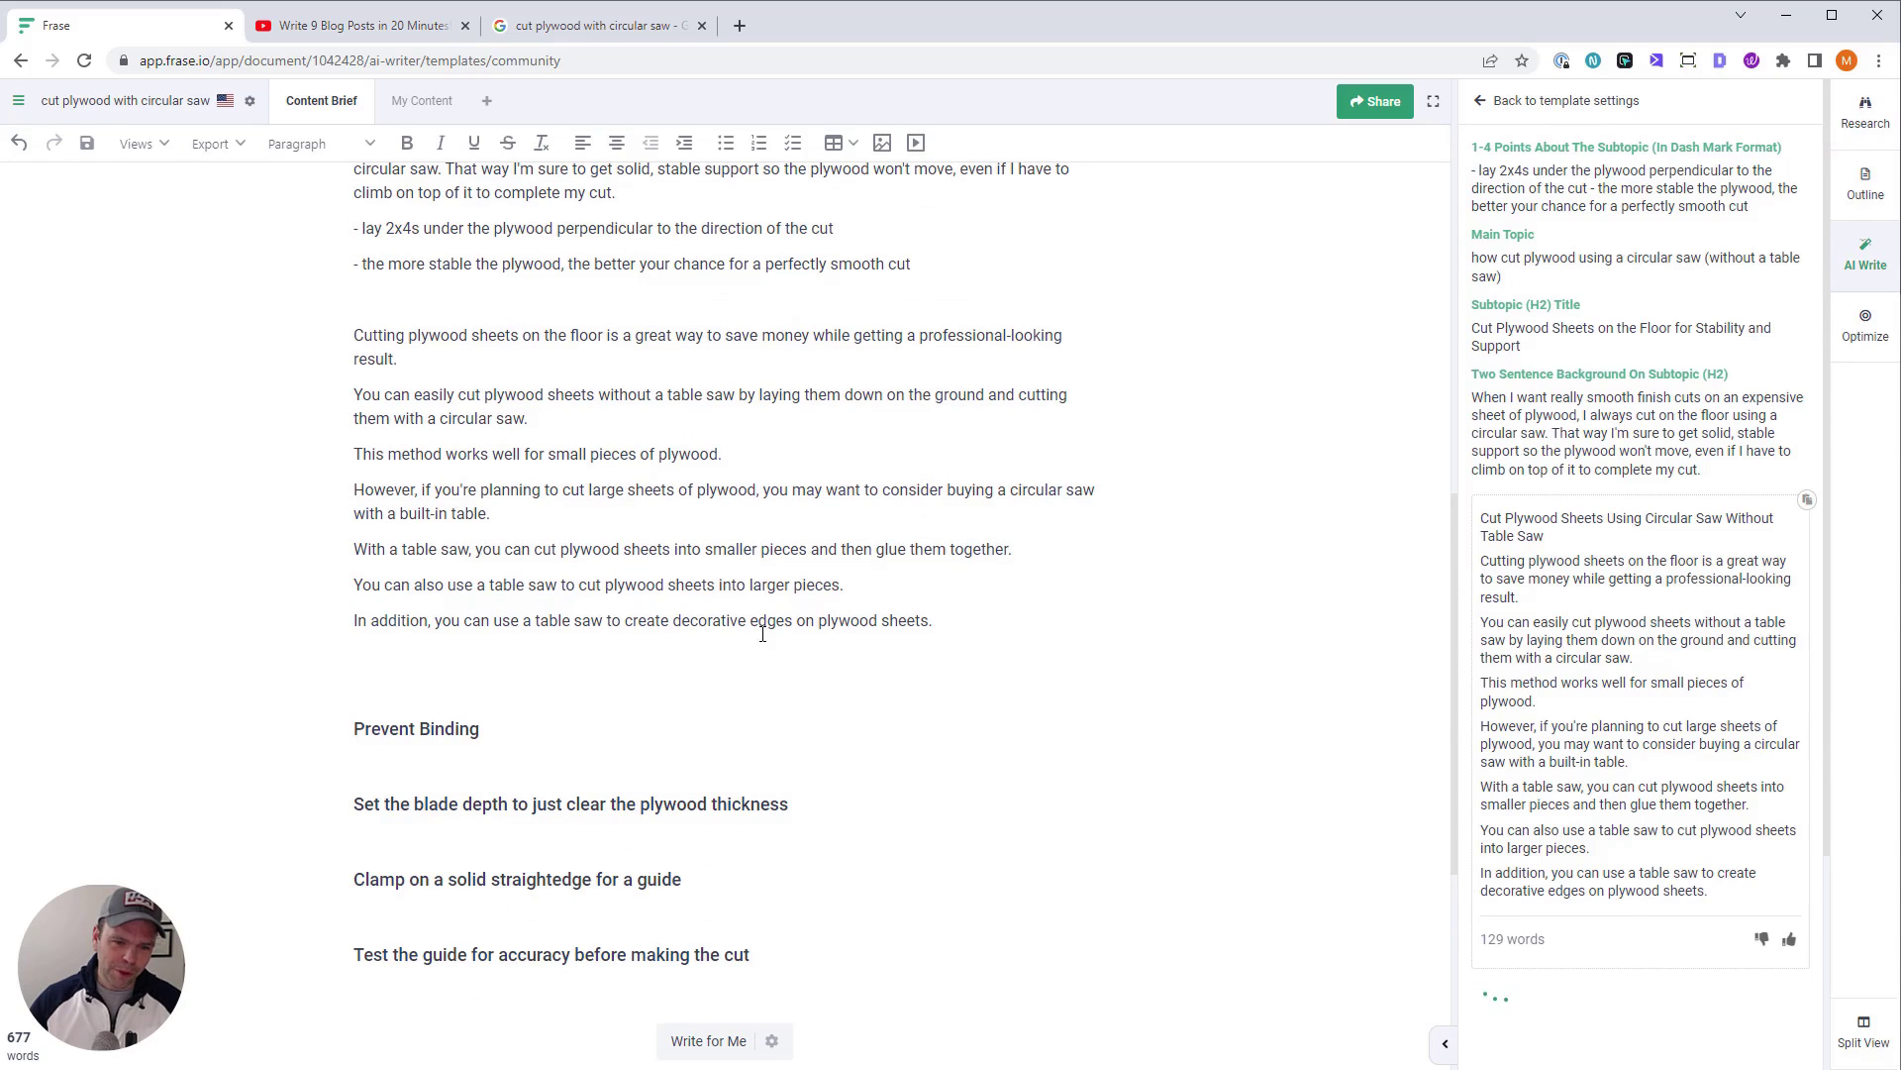
scroll(1674, 901, "down", 6)
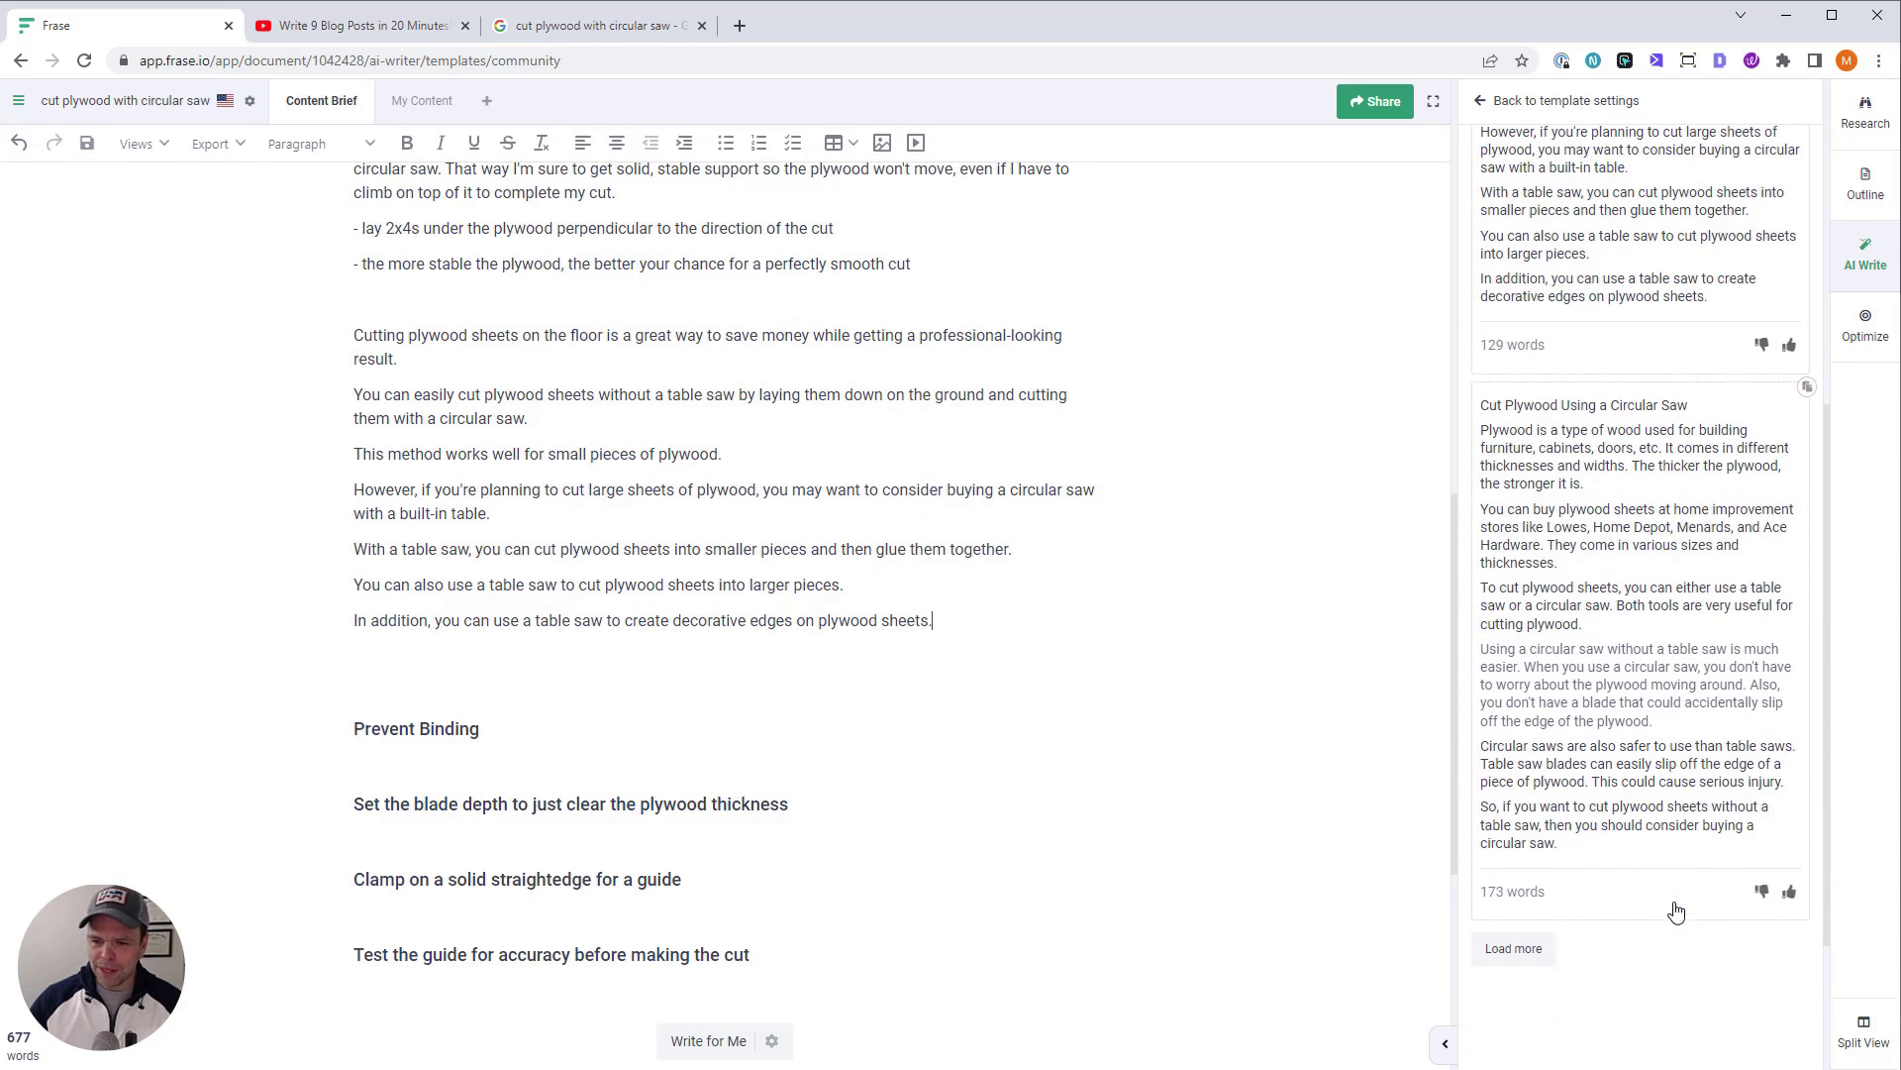
Replace the four table-saw paragraphs with the 'much easier' and 'also safer' AI paragraphs
left_click_drag(936, 622, 417, 533)
key("BackSpace")
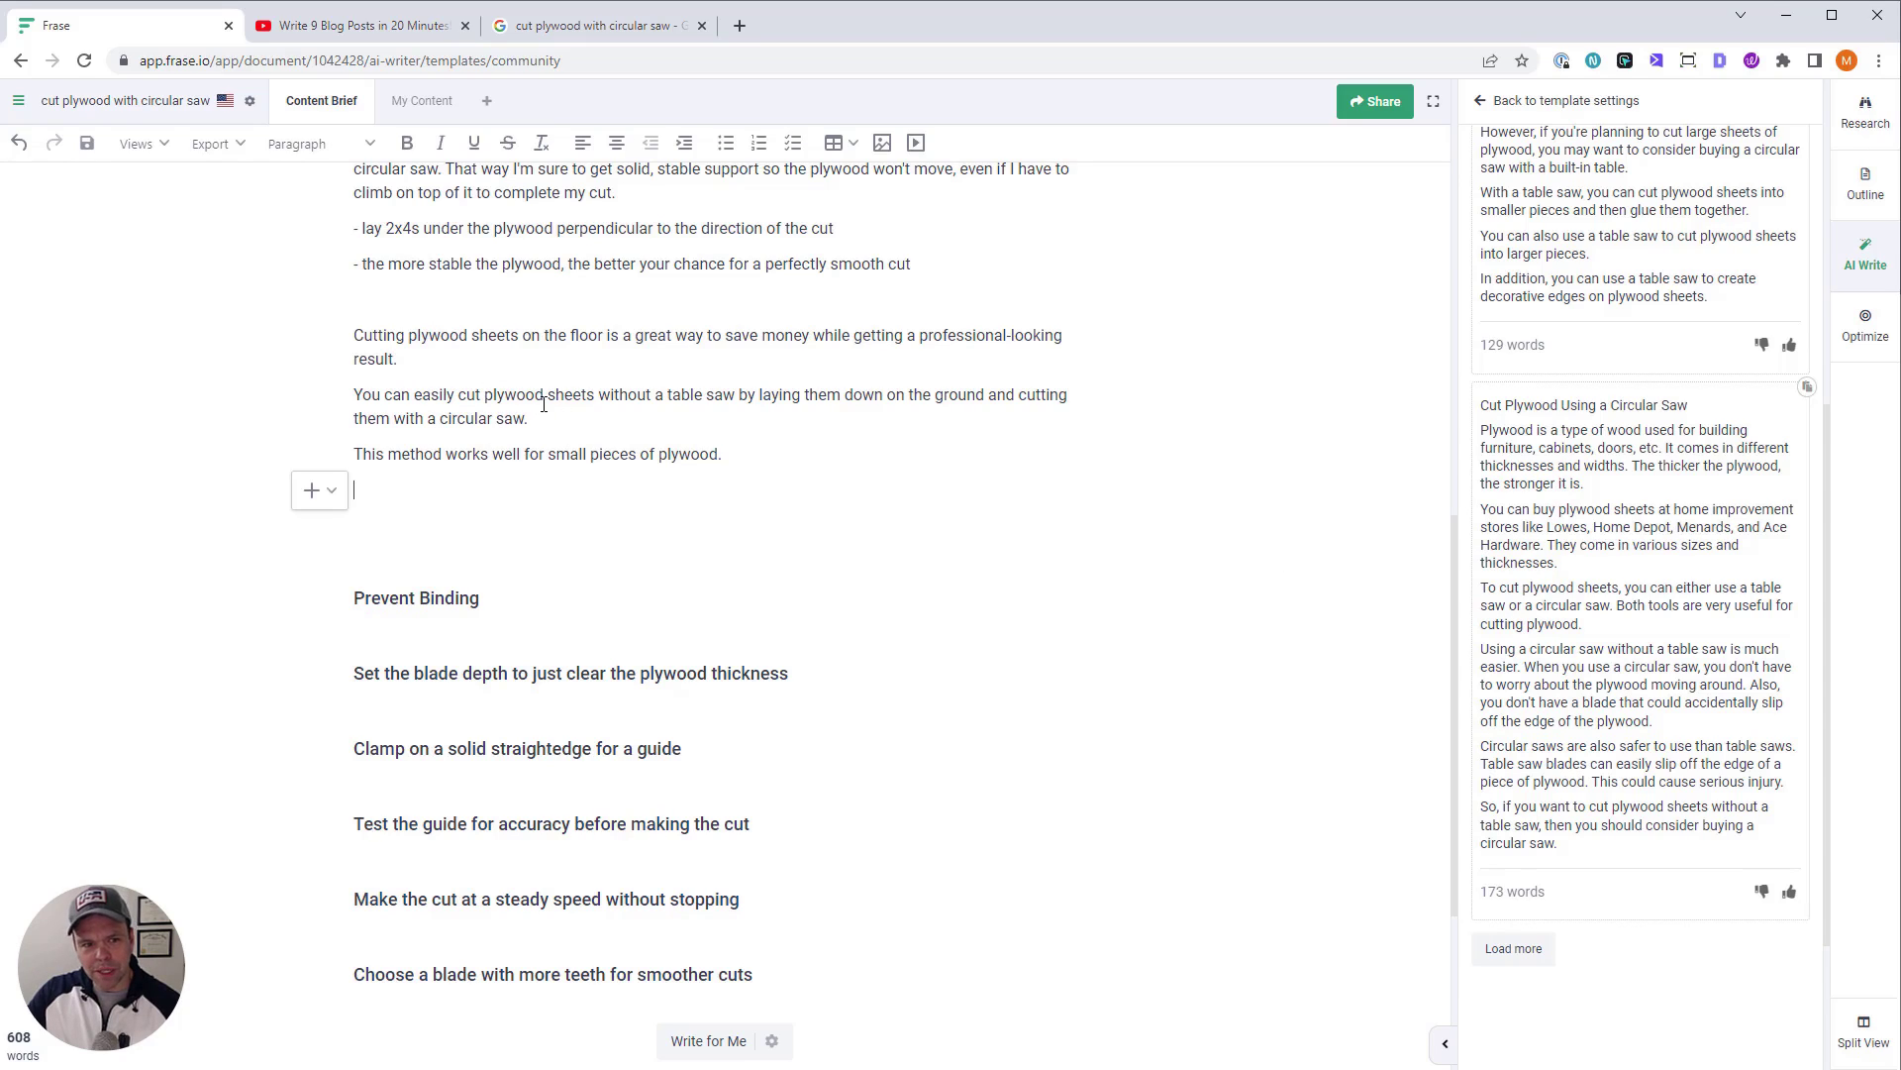
left_click(1645, 669)
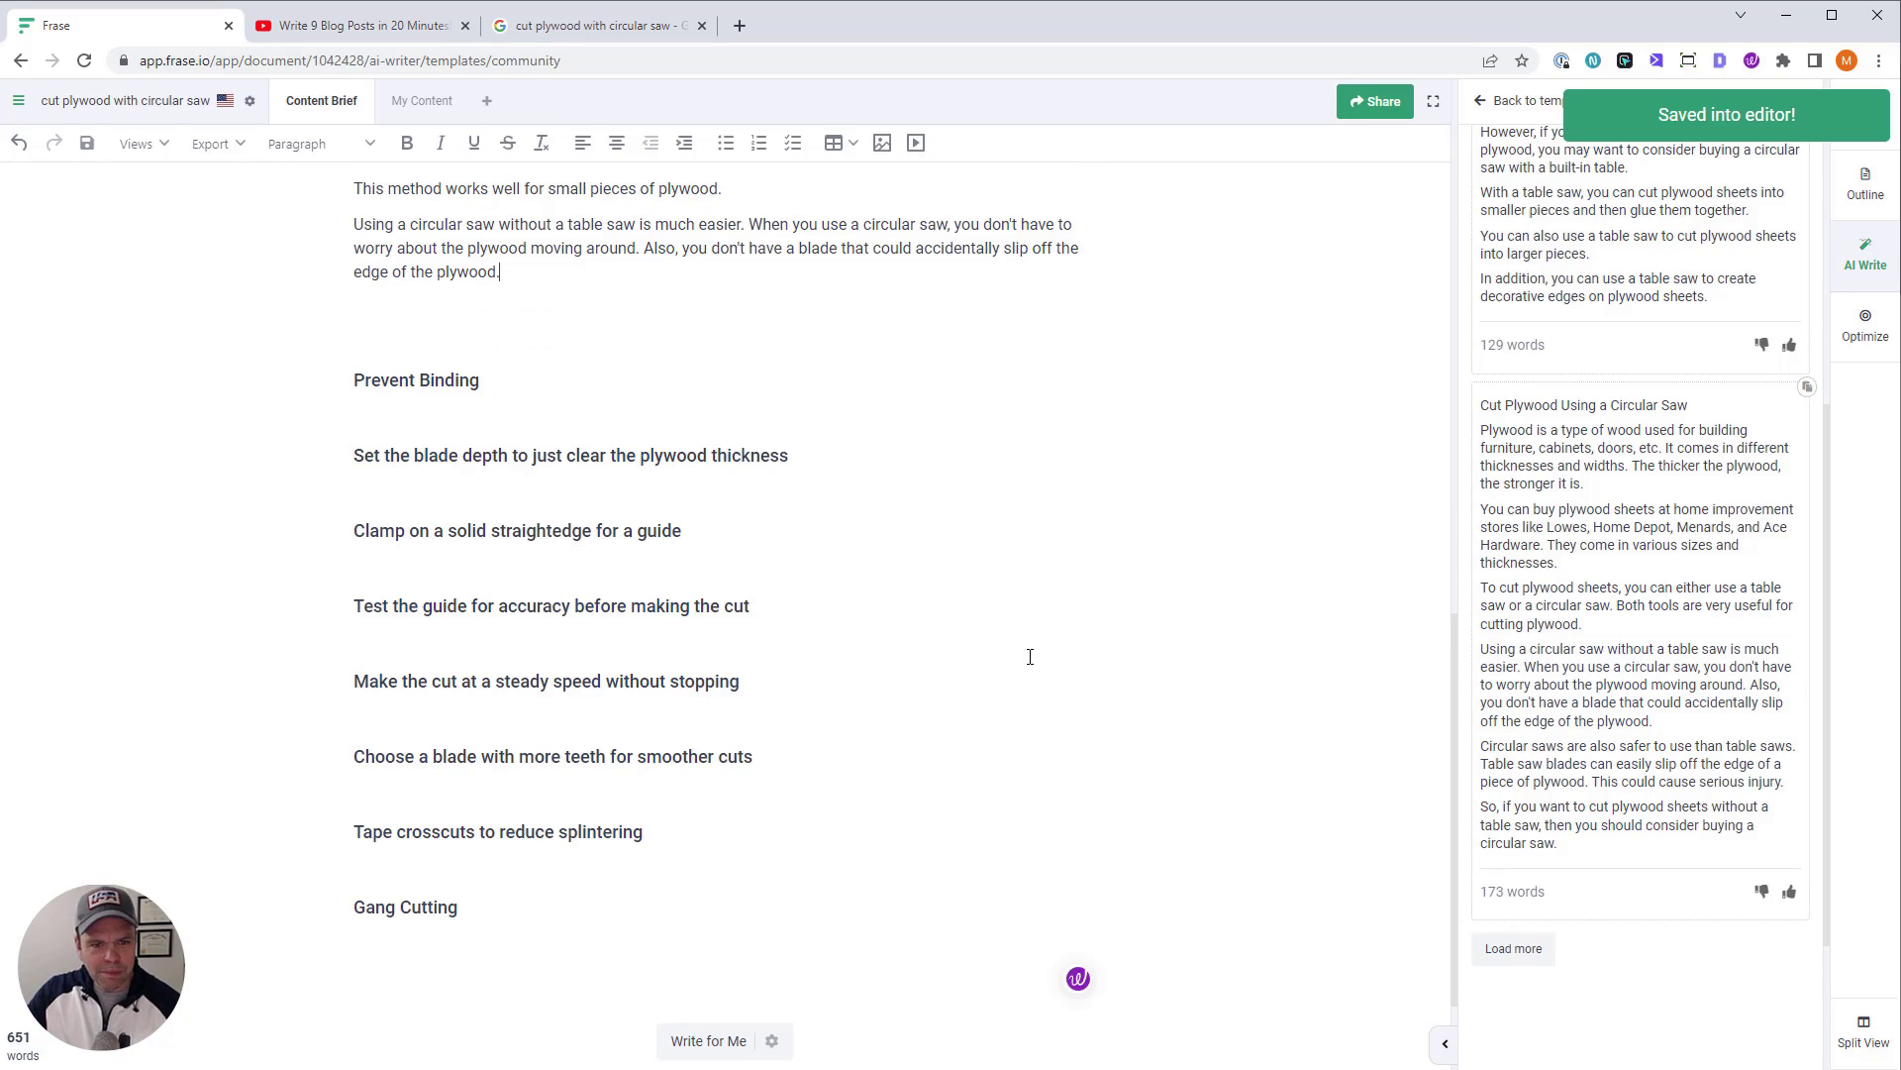
scroll(1029, 657, "up", 2)
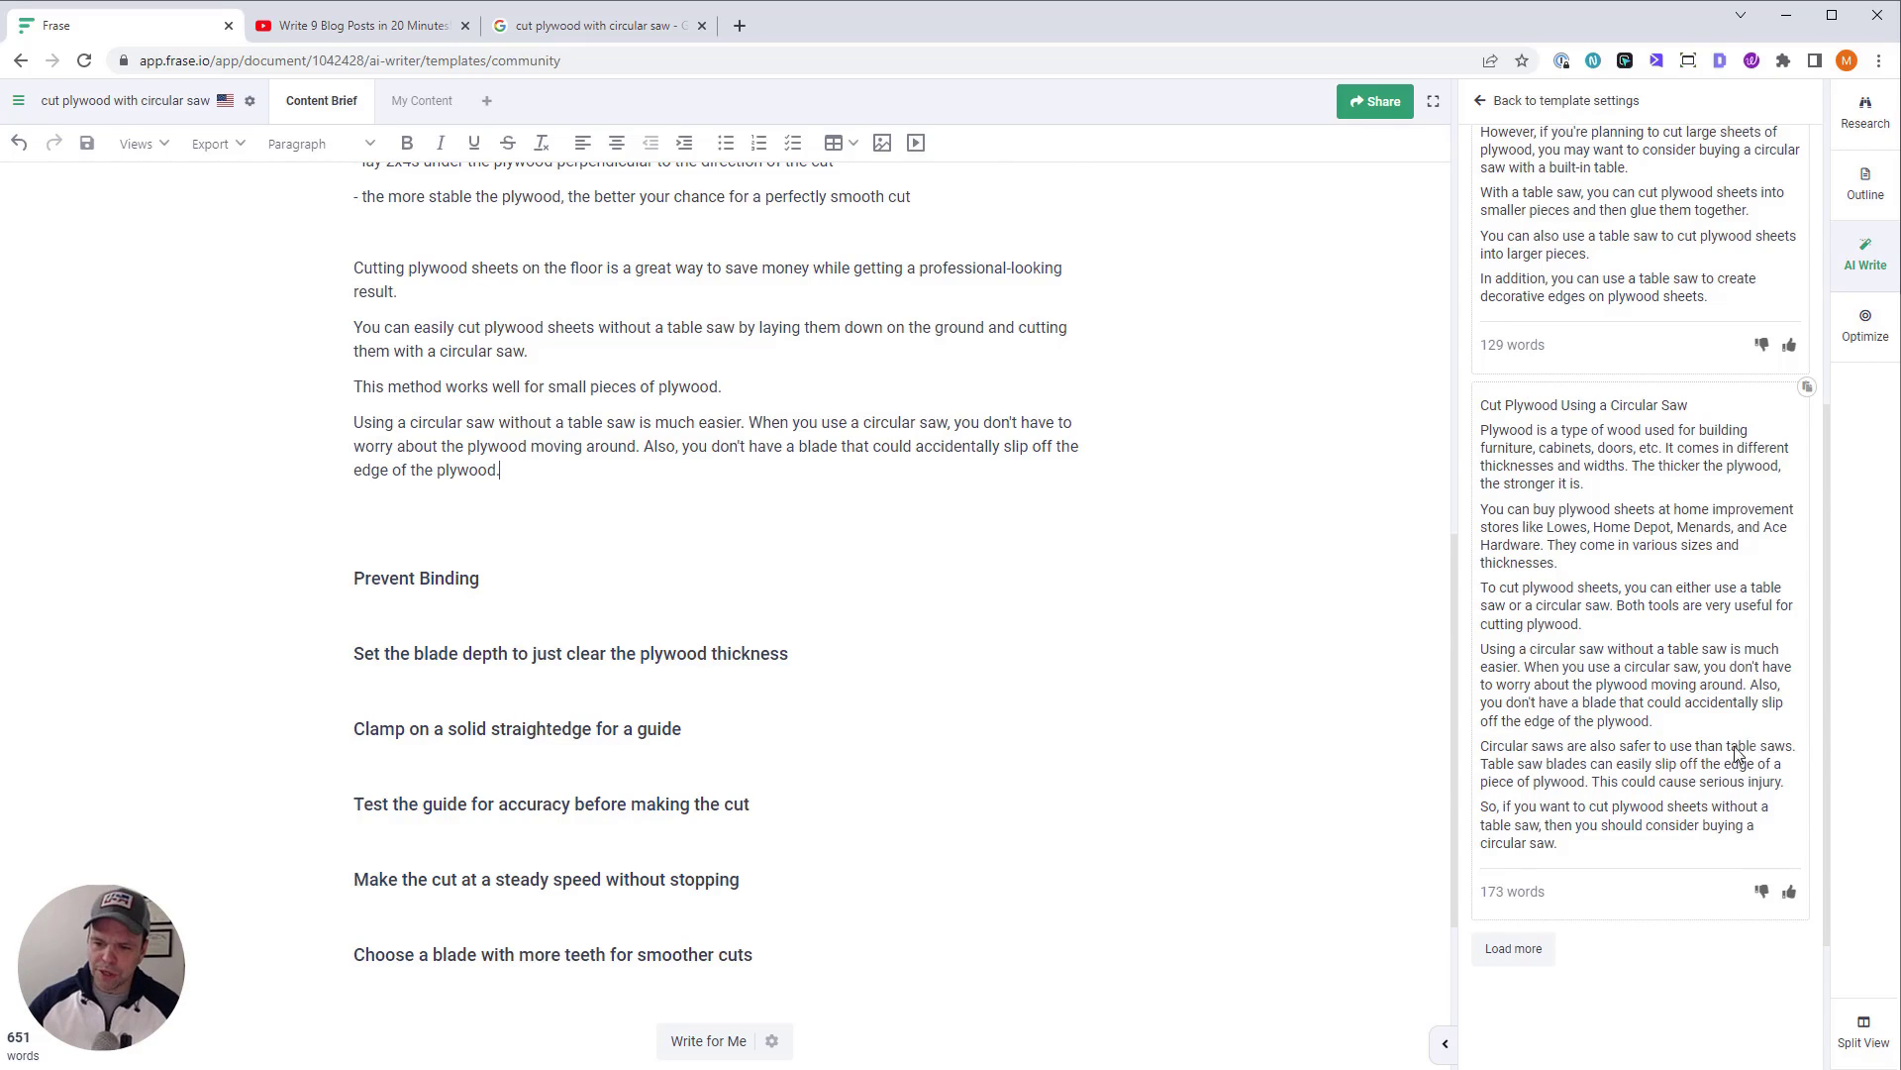
left_click(1685, 777)
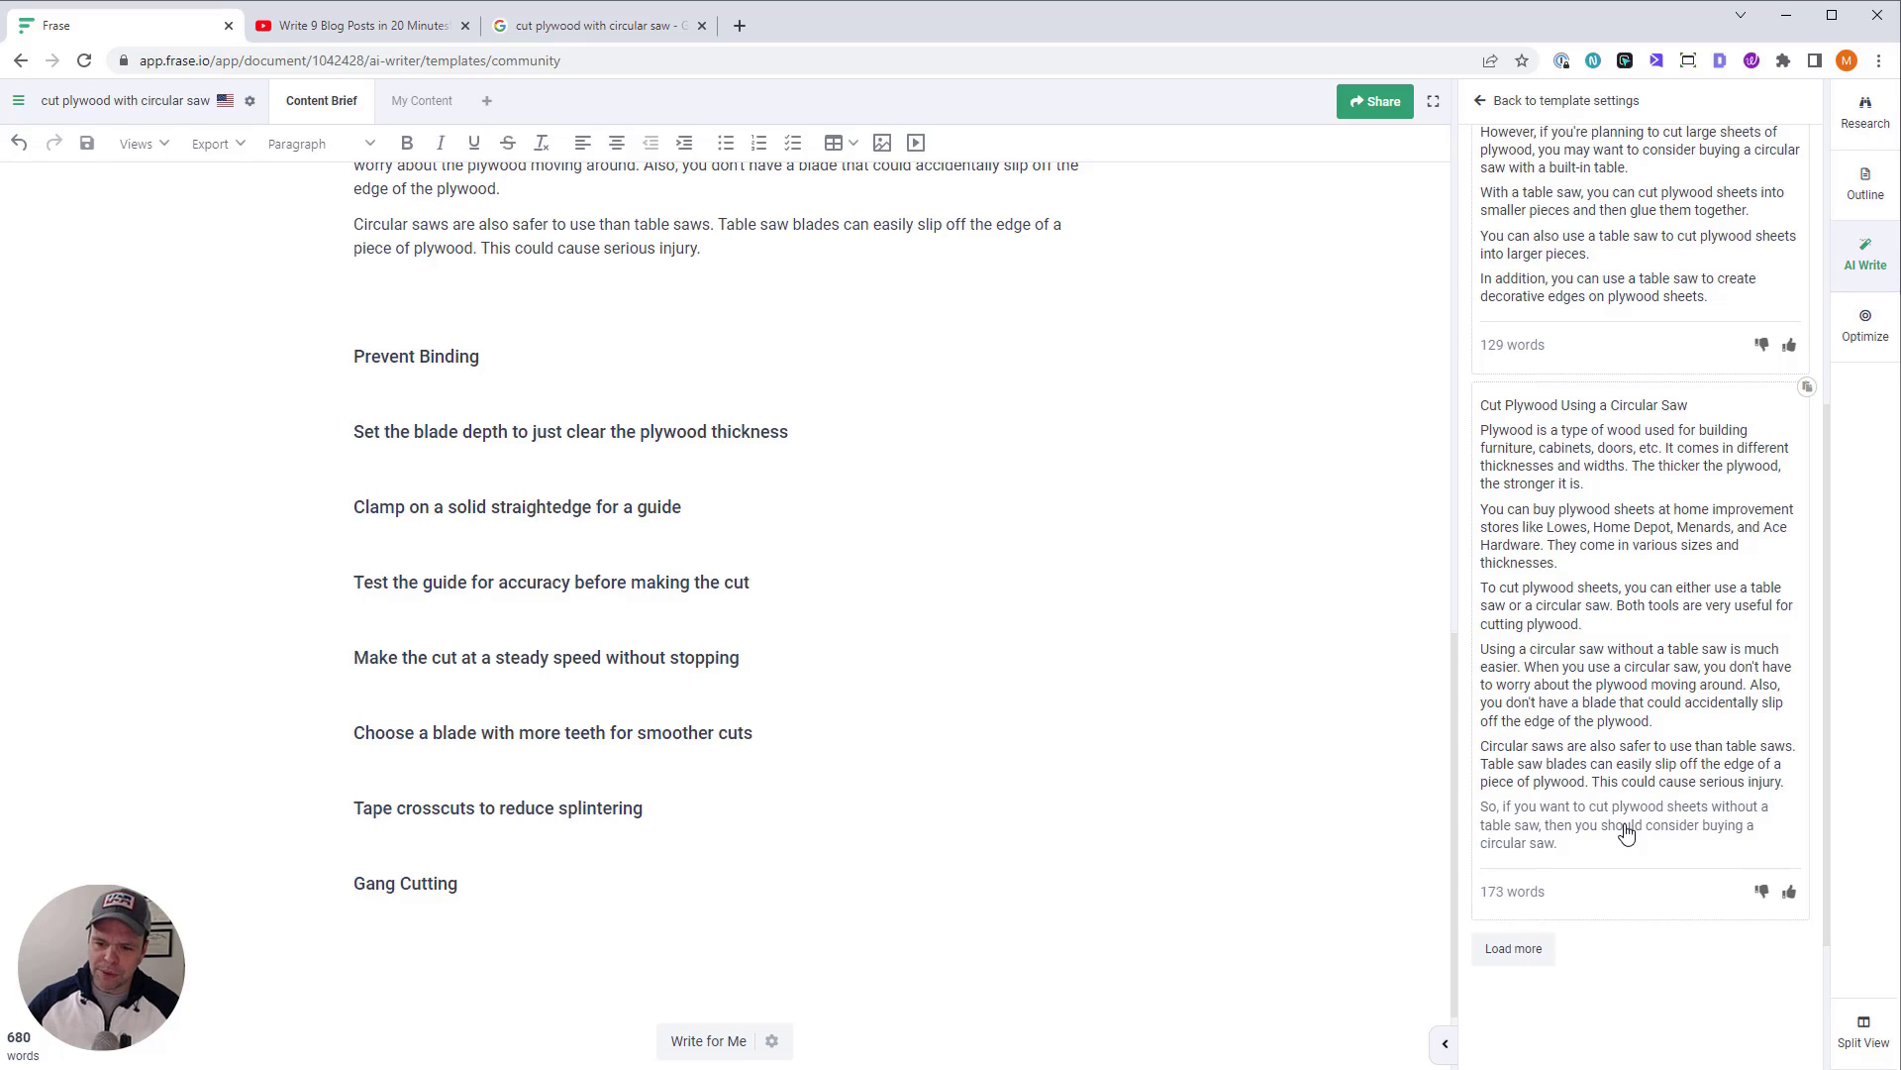
Add the concluding AI sentence recommending a circular saw to the FROM FACTS section
left_click(1634, 835)
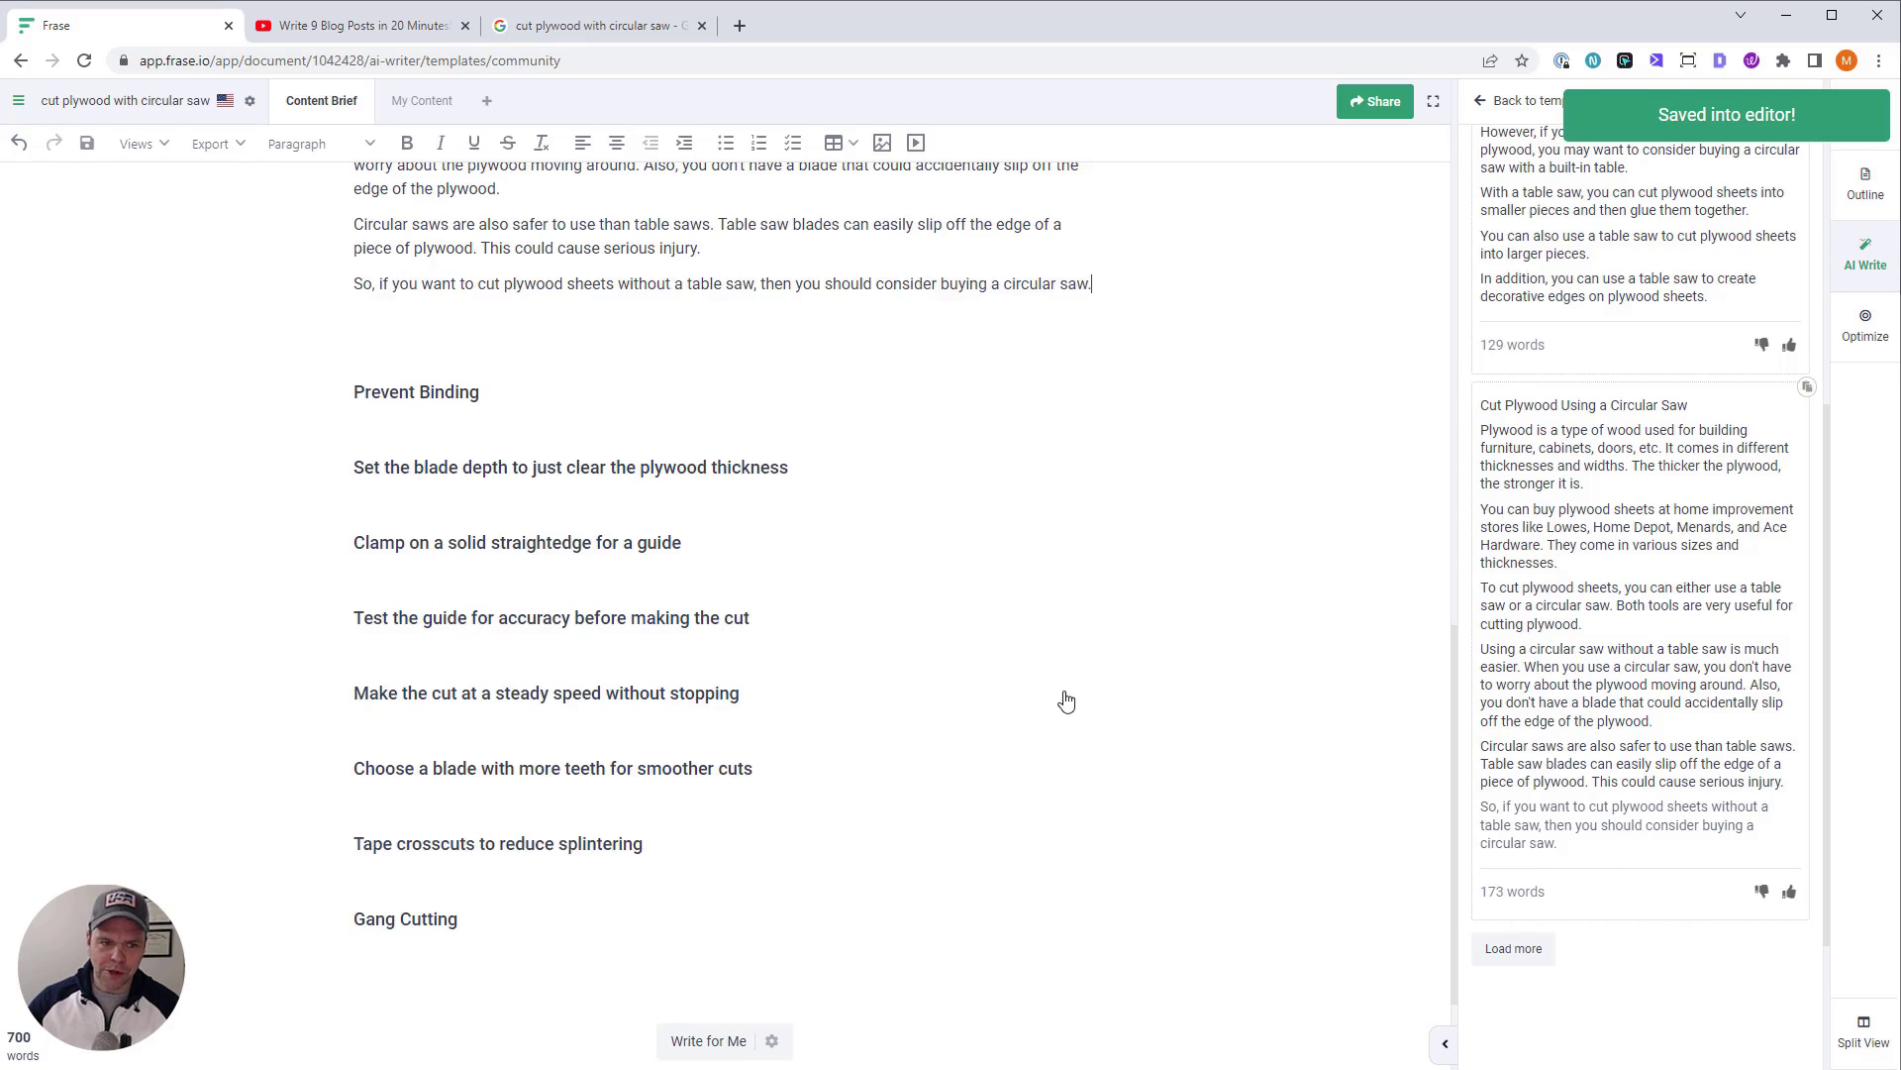
scroll(883, 685, "up", 3)
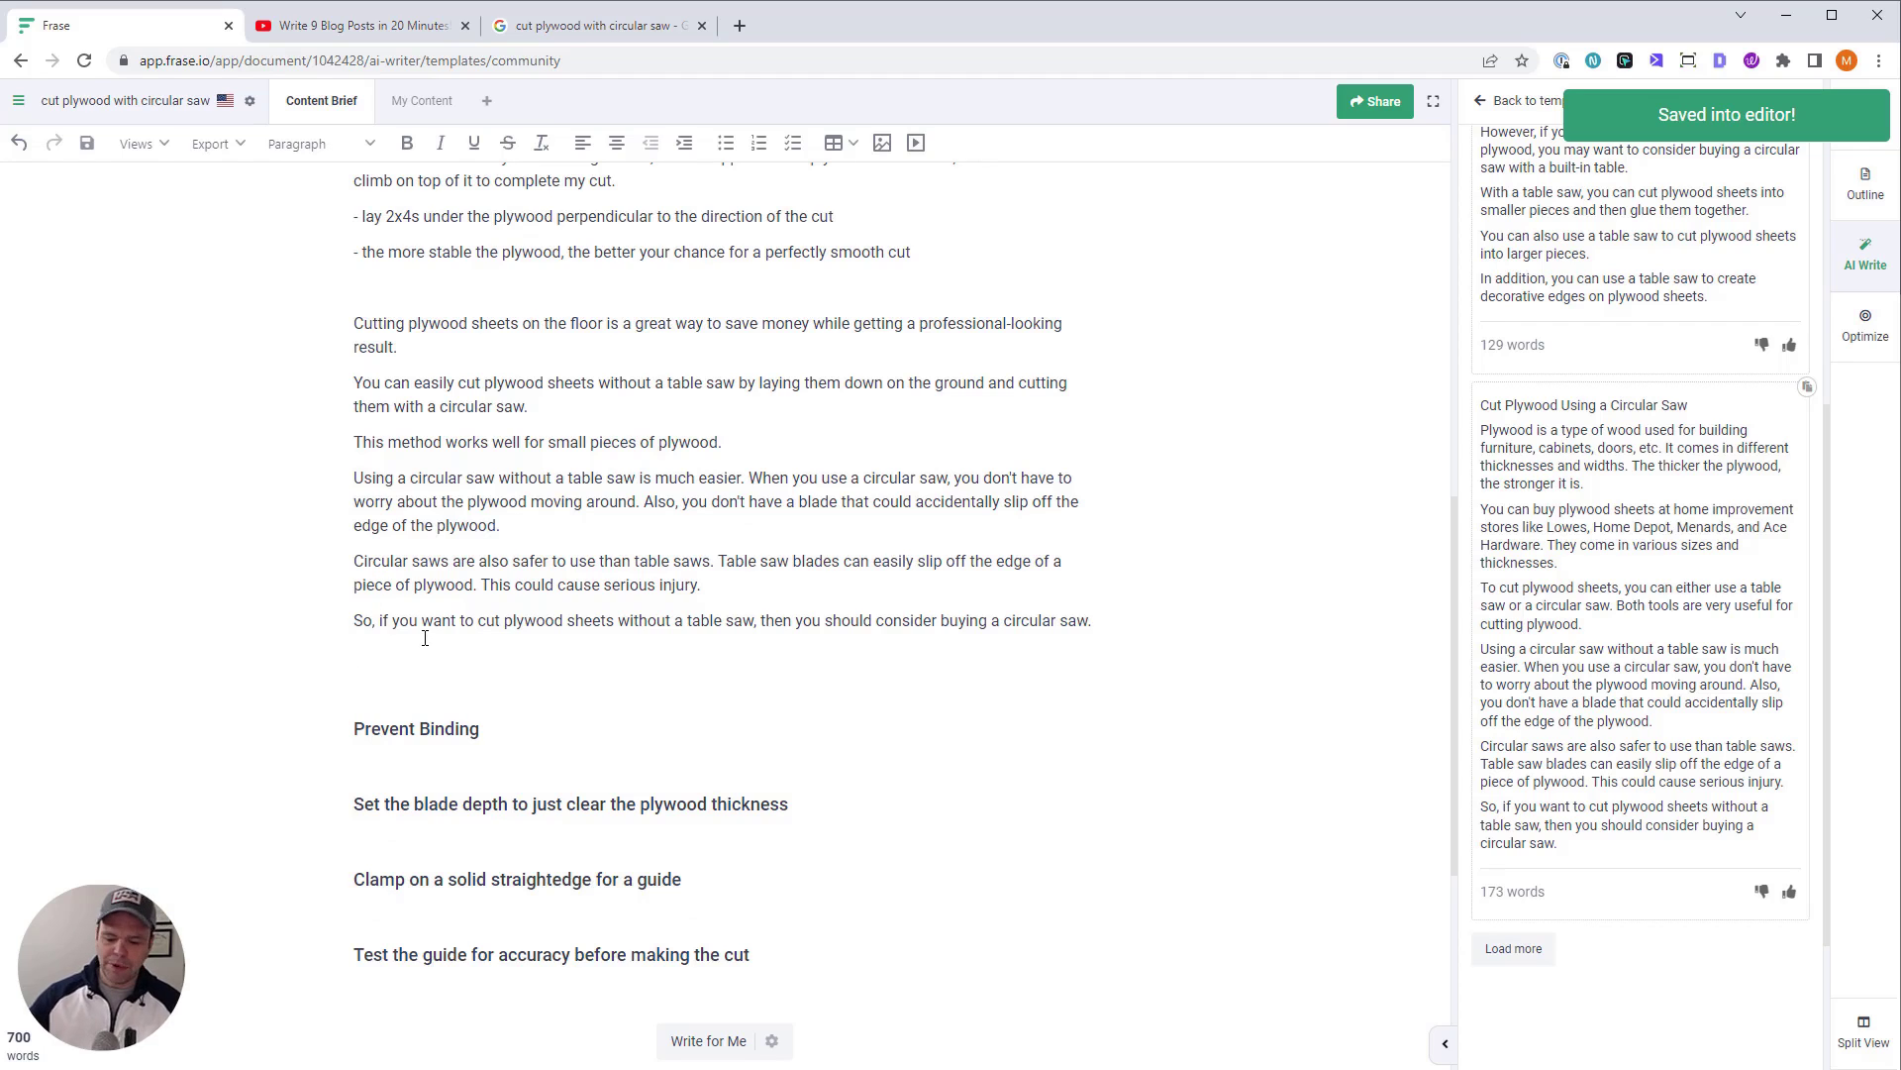
scroll(425, 638, "up", 4)
left_click_drag(389, 491, 812, 492)
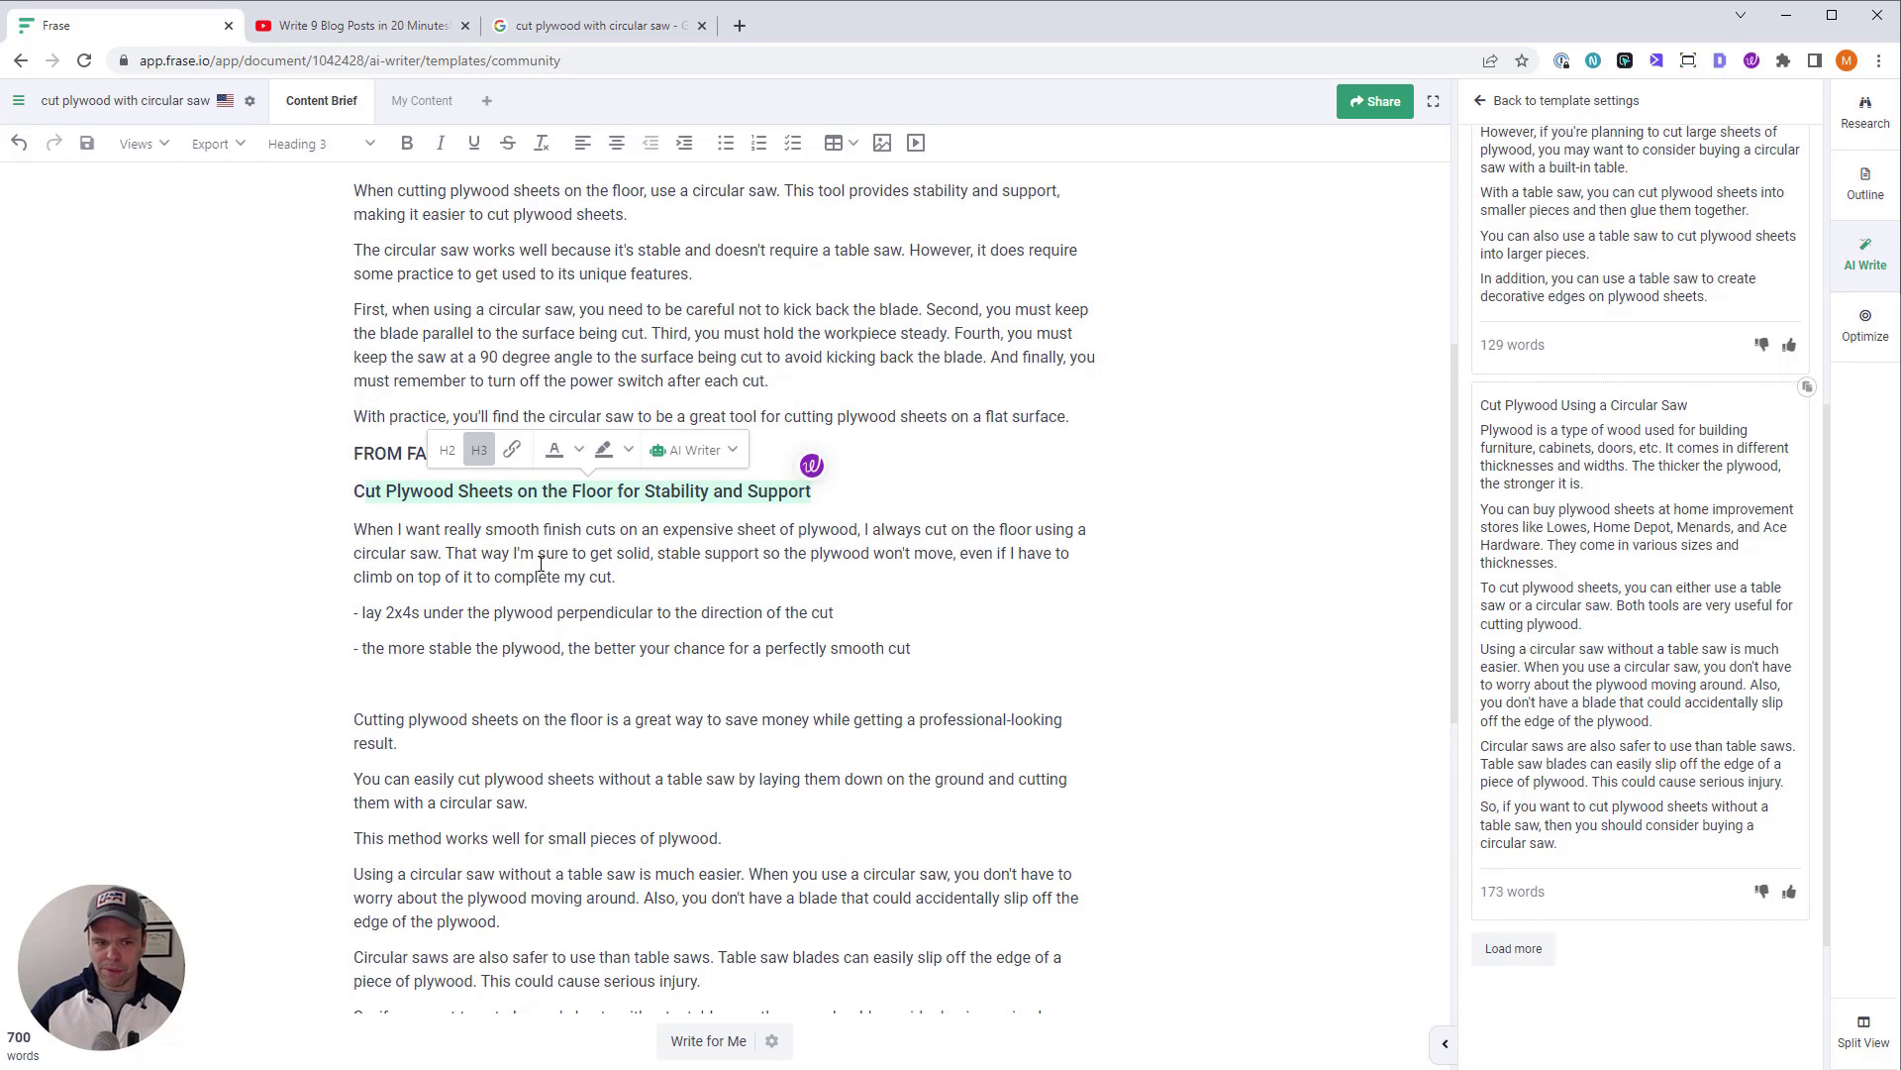
left_click(558, 567)
left_click_drag(811, 491, 387, 491)
scroll(391, 733, "down", 2)
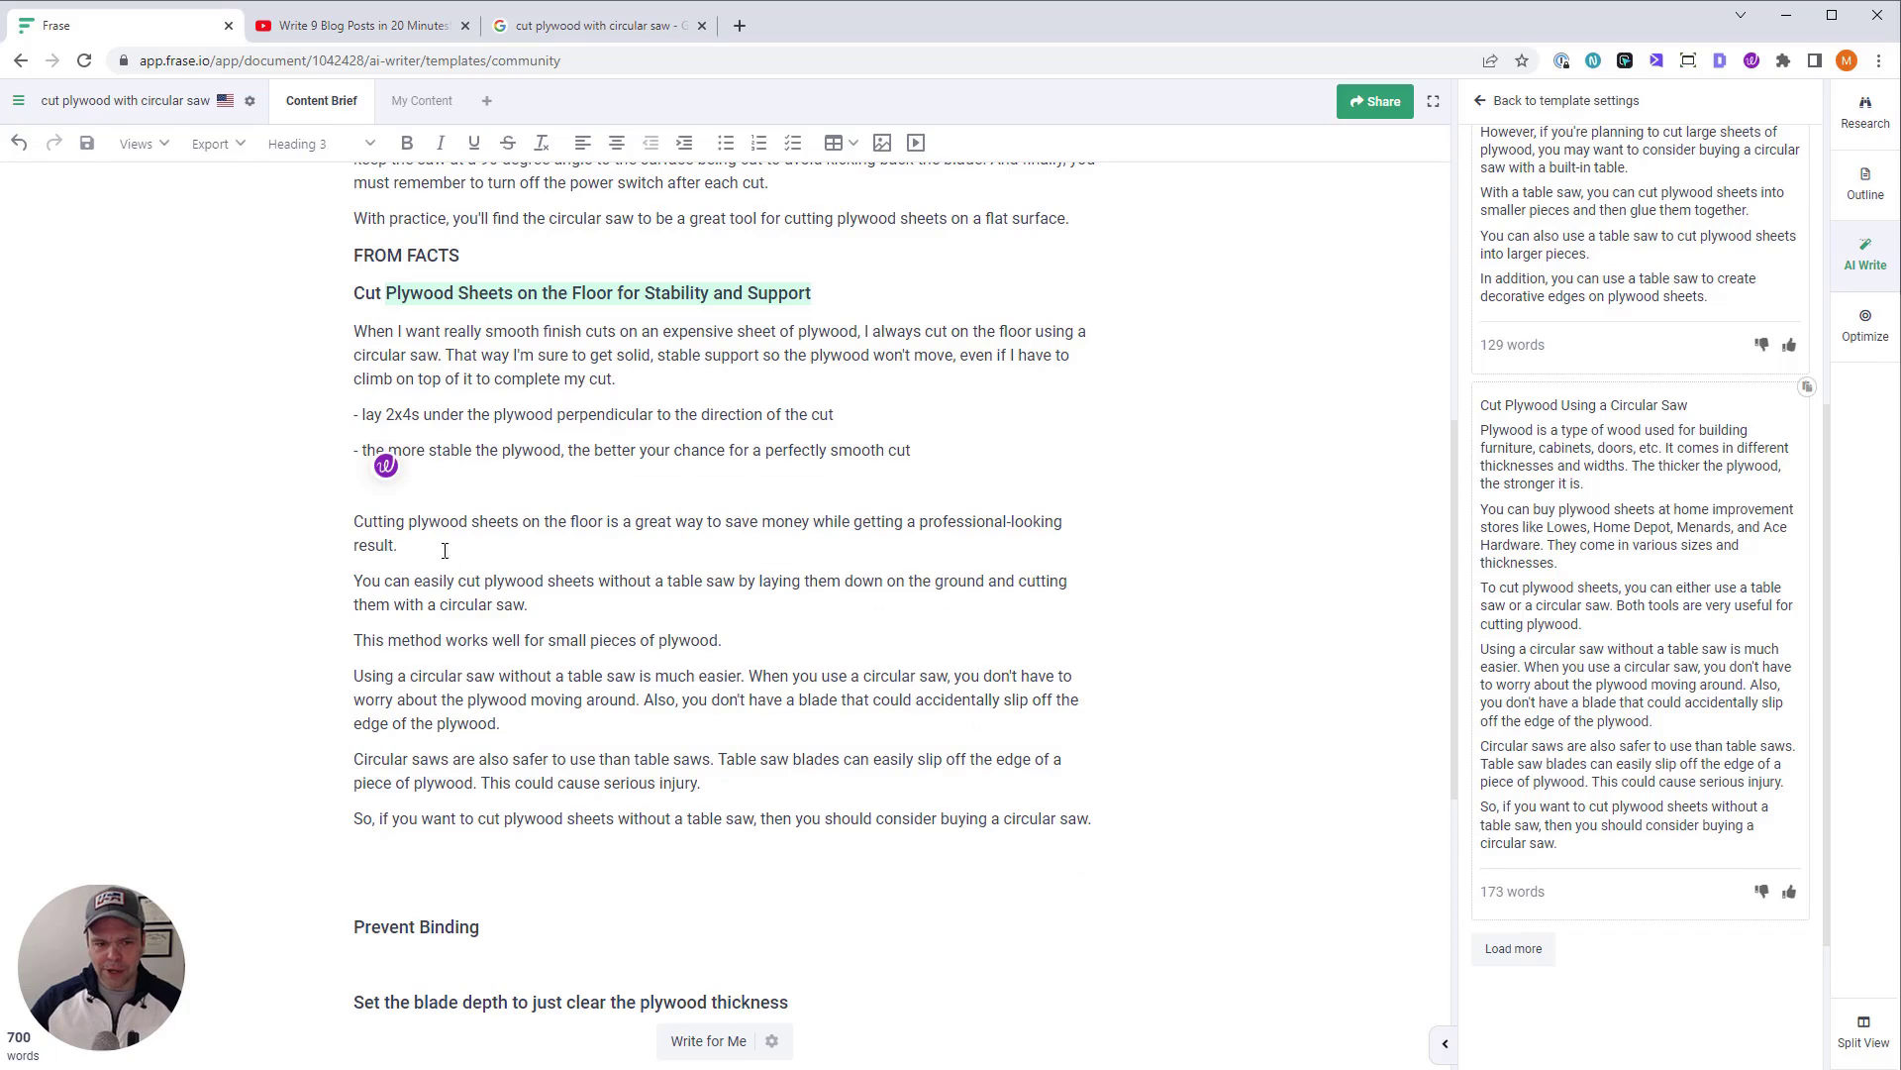
Review the inserted AI paragraphs by selecting them, then generate more AI drafts
left_click_drag(397, 545, 684, 521)
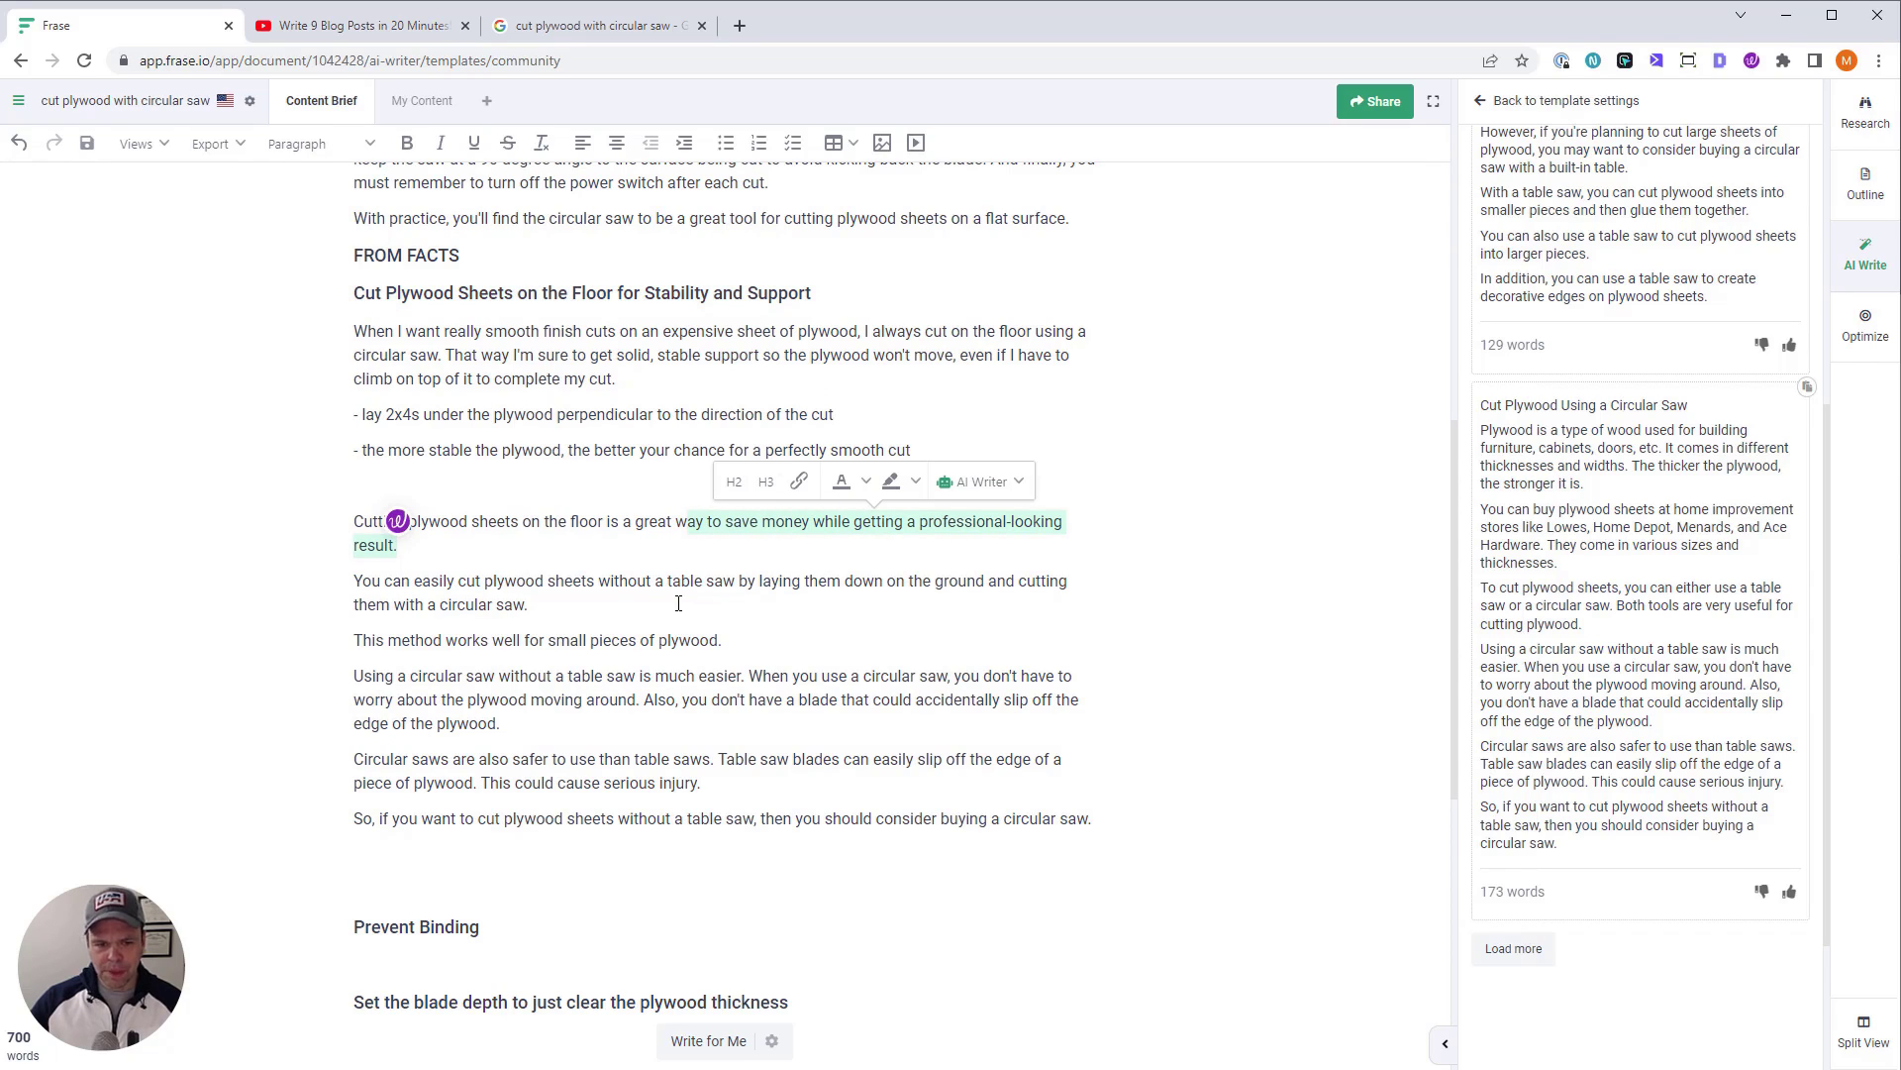
left_click_drag(679, 600, 481, 581)
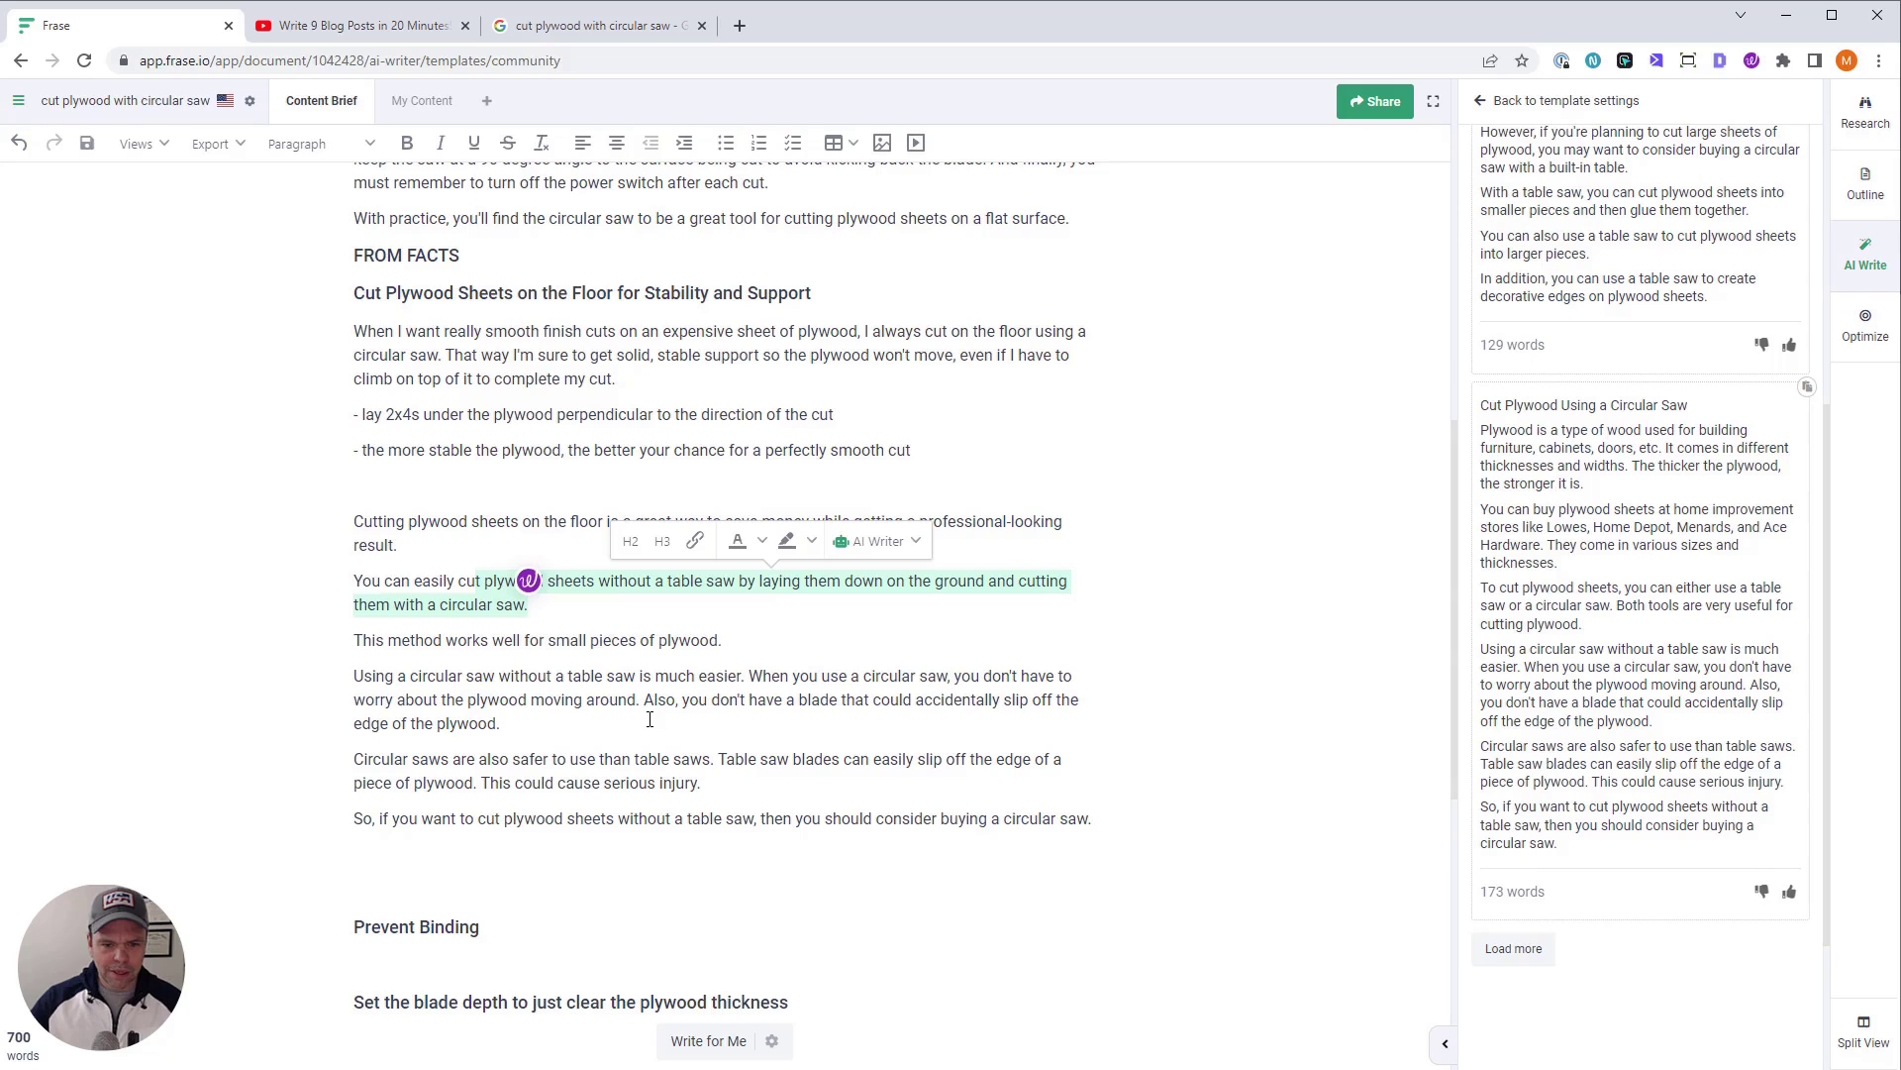
left_click_drag(500, 678, 503, 725)
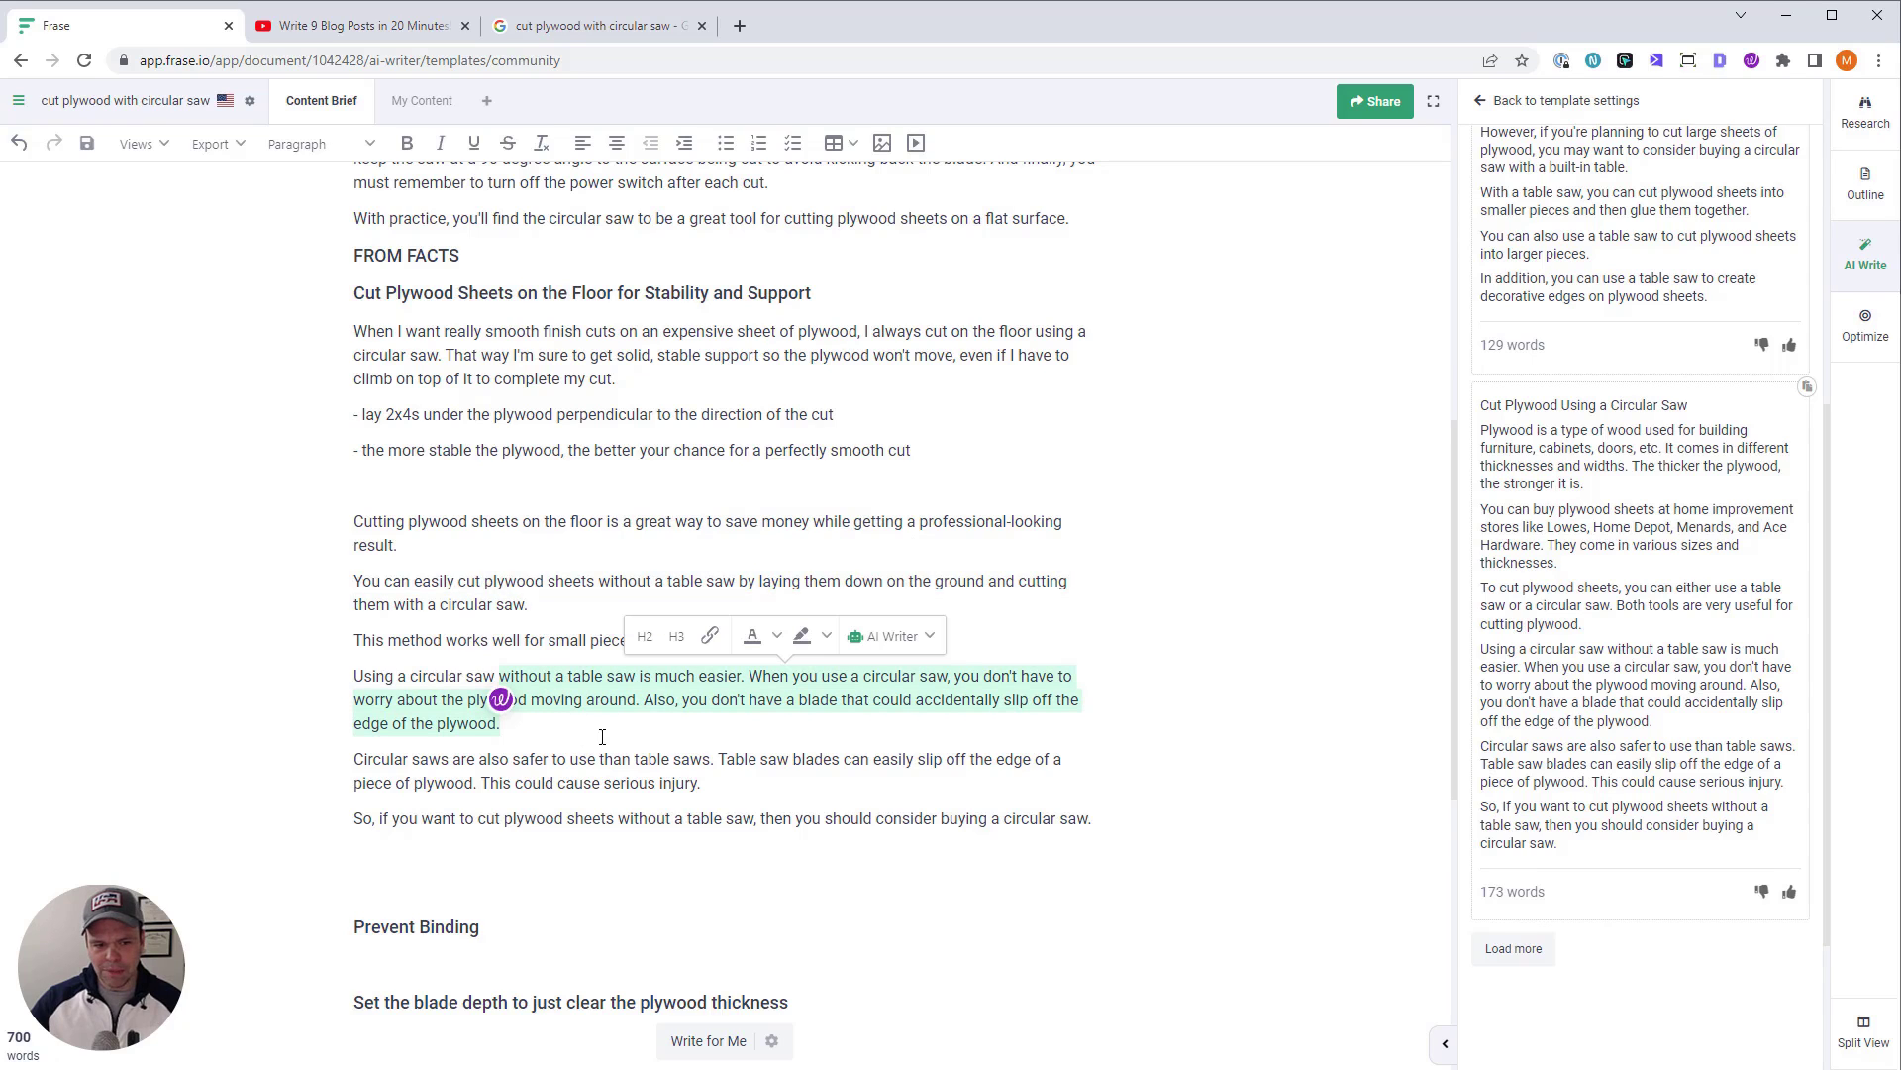
scroll(588, 744, "up", 2)
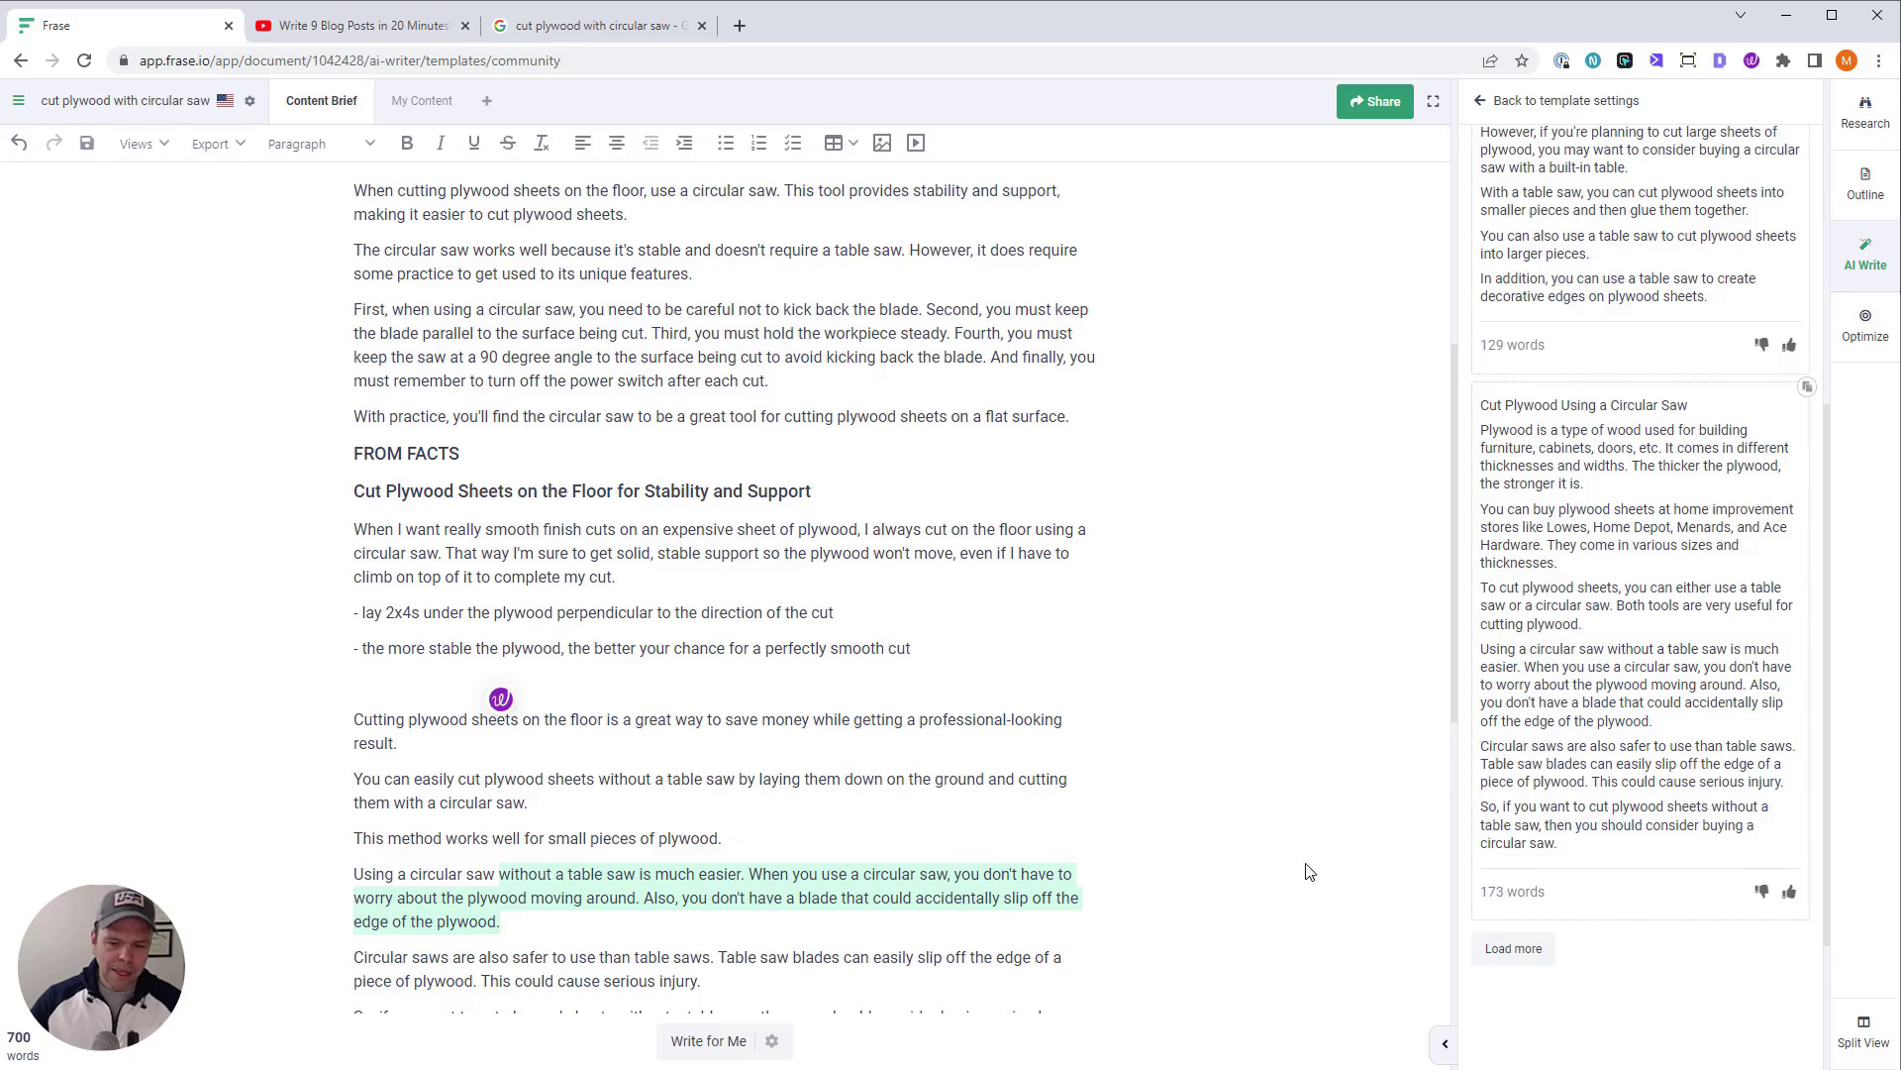
left_click(1513, 947)
left_click(621, 854)
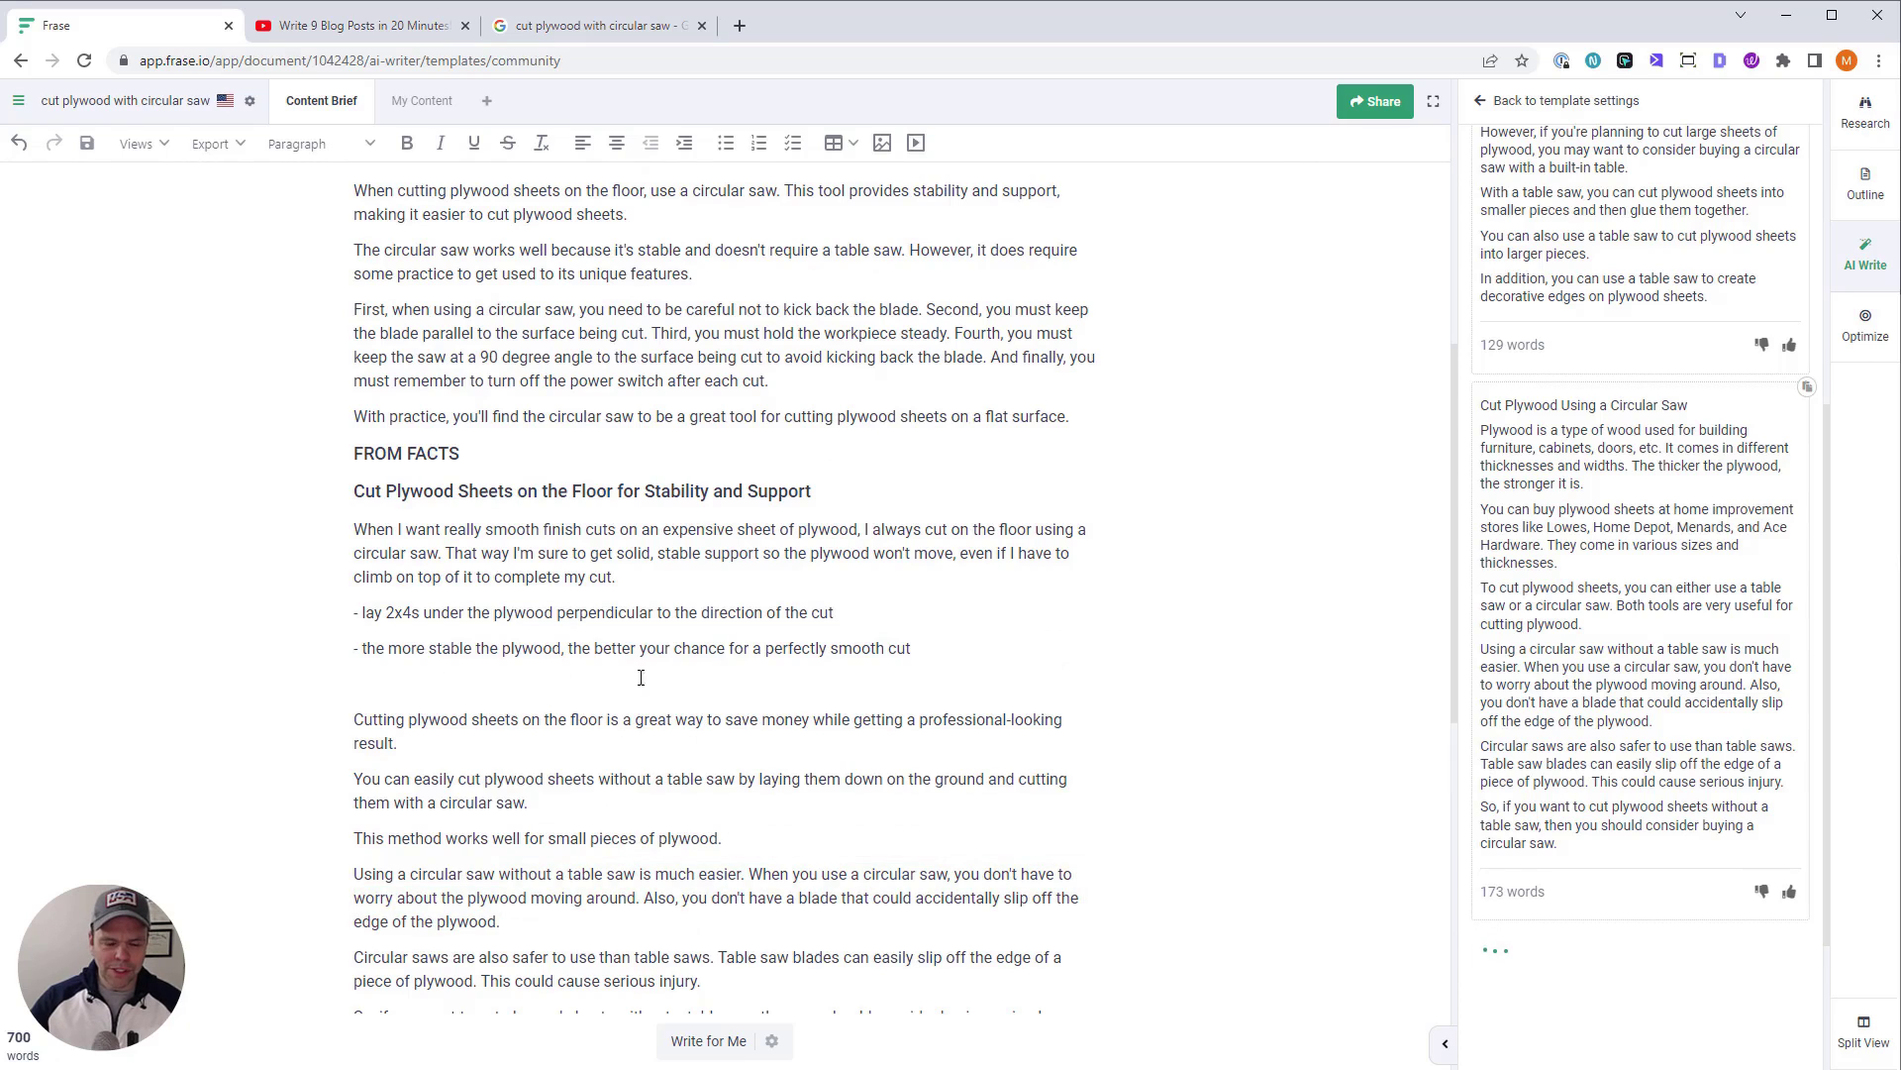
Test deleting the background paragraph and notes under the heading, then undo to restore them
left_click_drag(931, 651, 812, 491)
key("BackSpace")
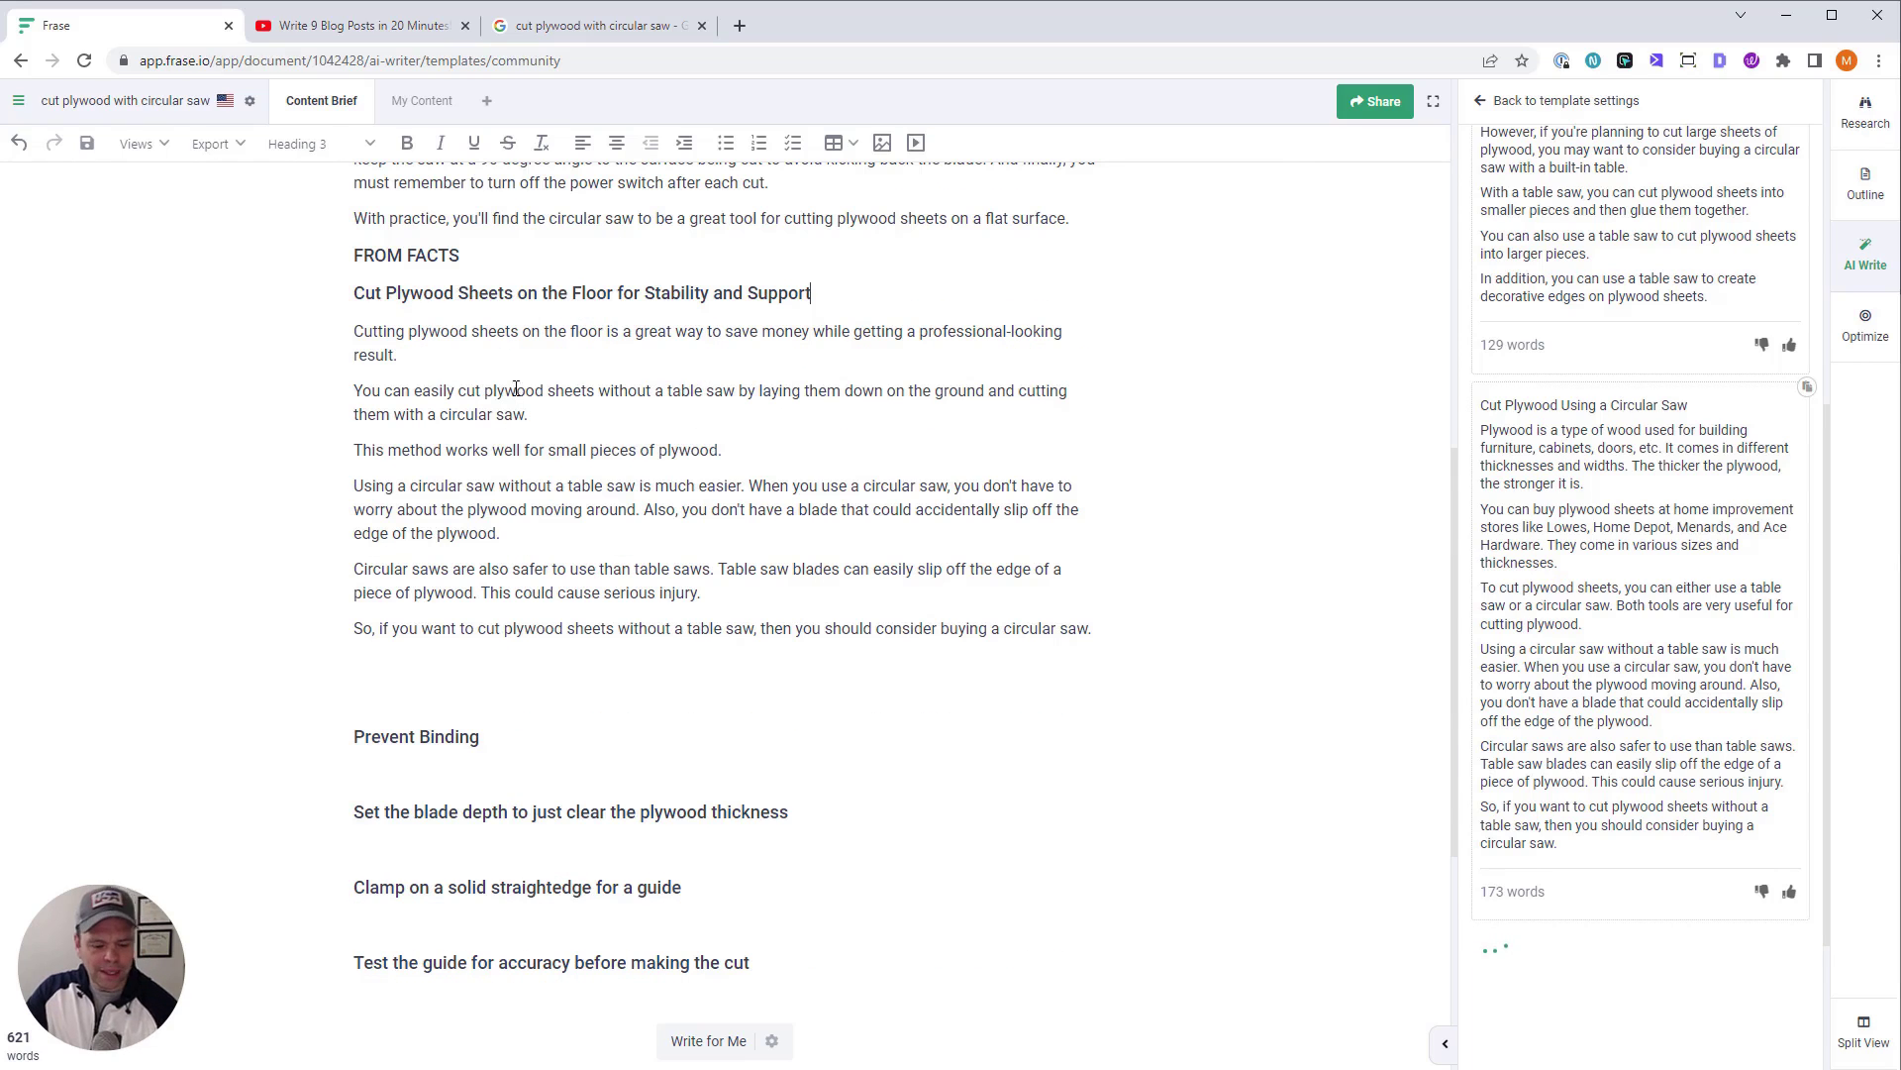
key("ctrl+z")
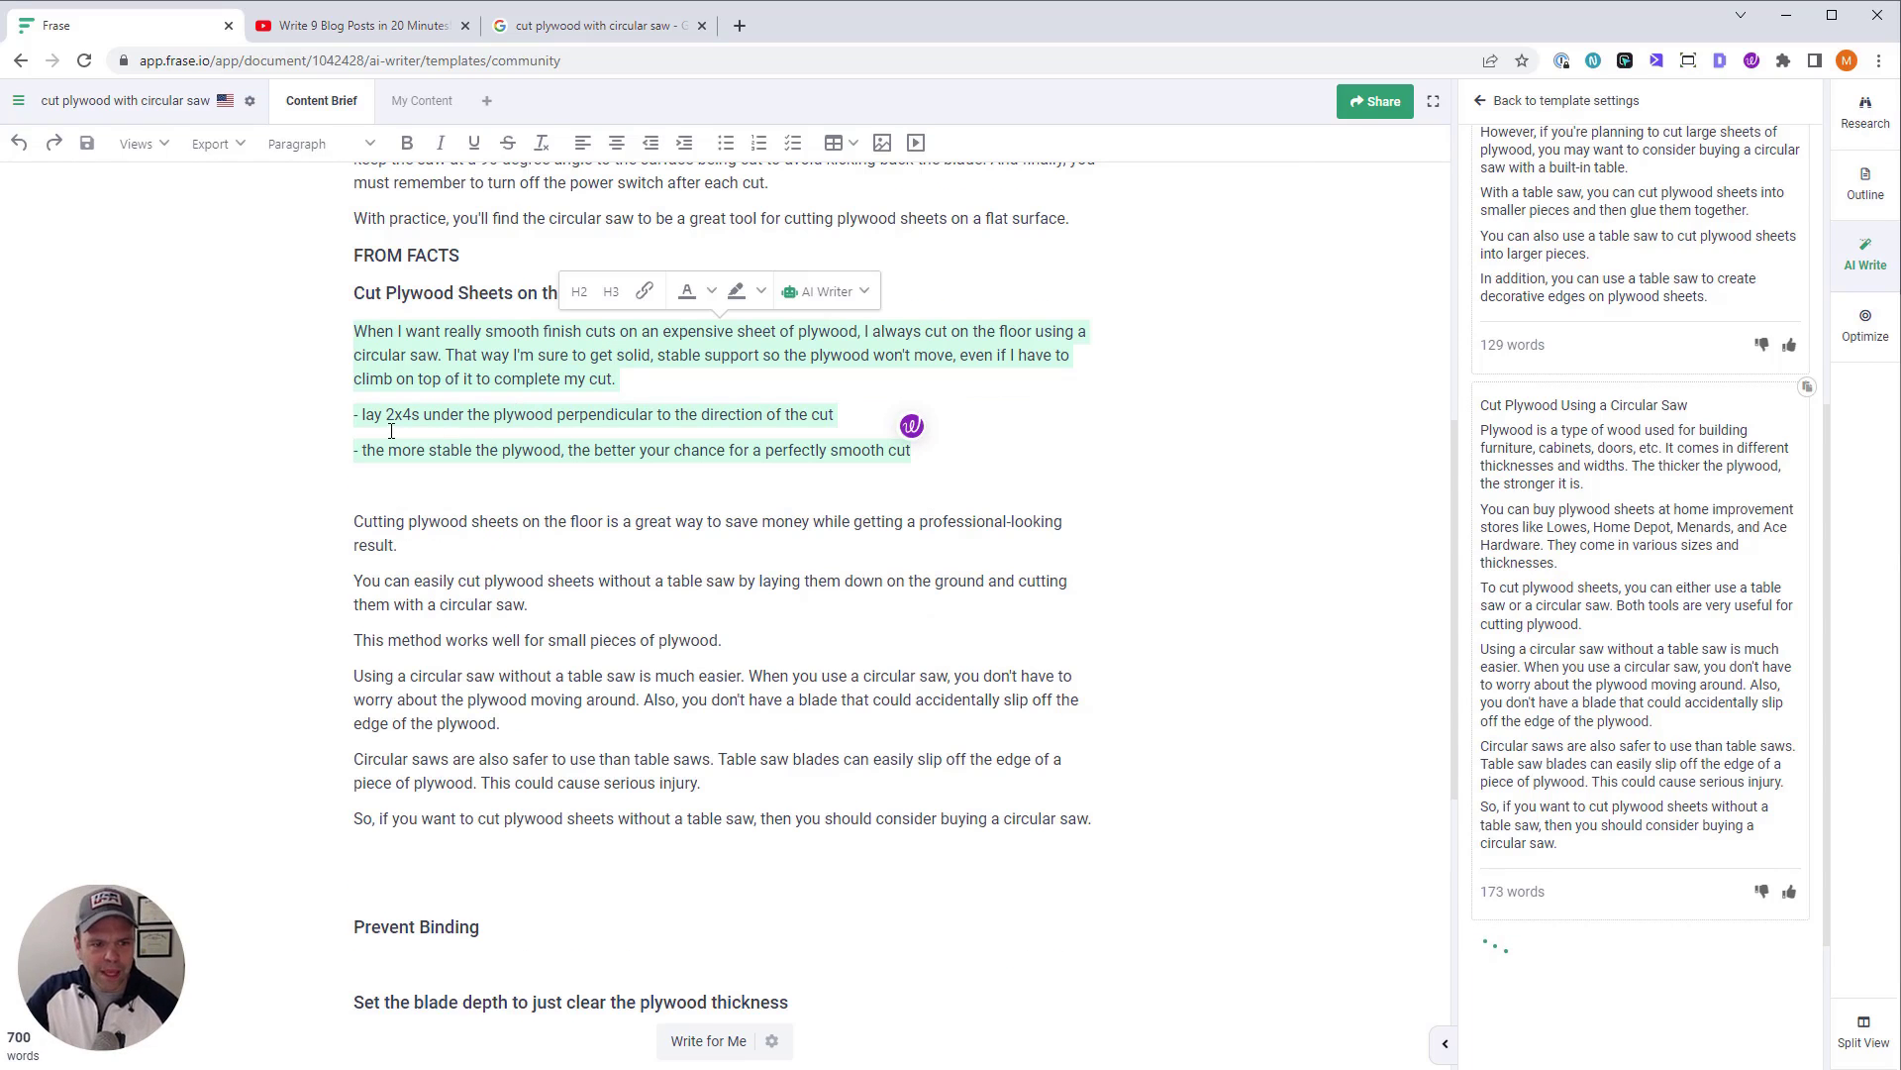
key("Left")
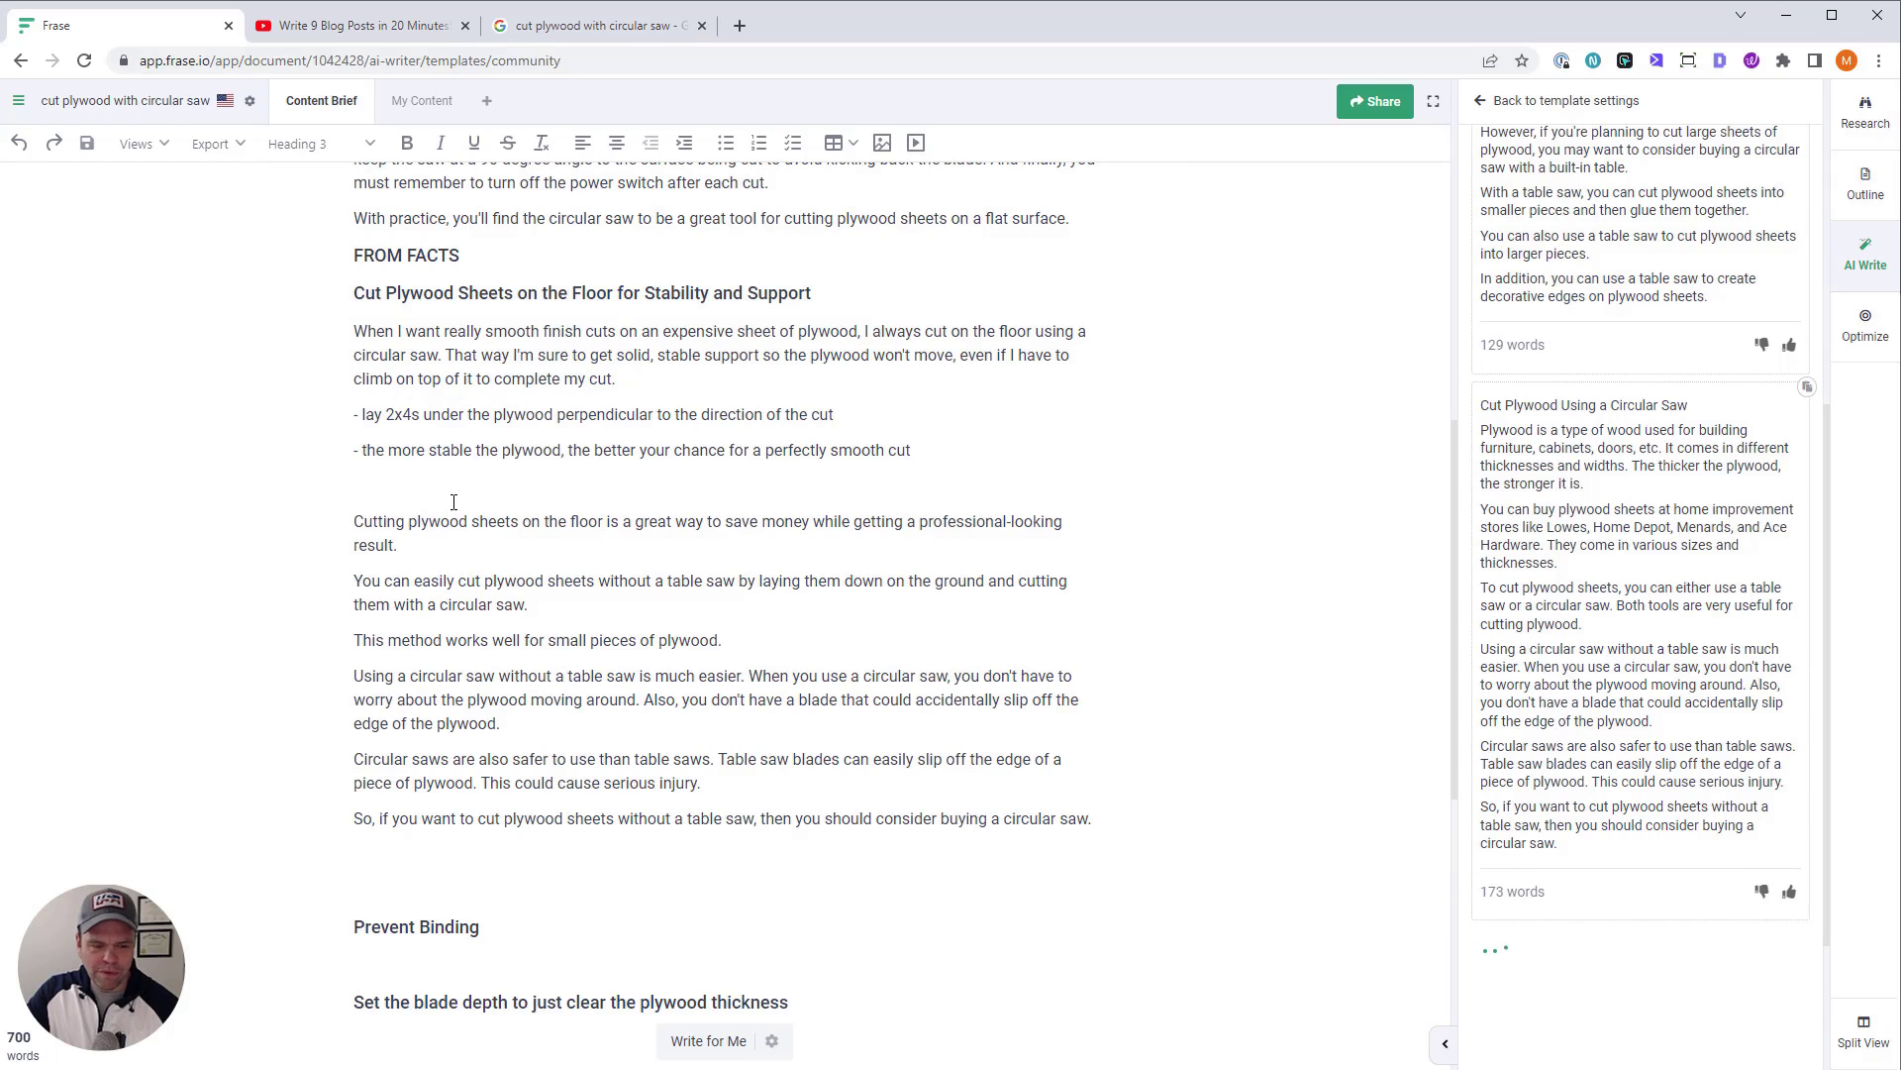
Select the two dash-line notes under the heading and scroll through the drafts
left_click(582, 414)
triple_click(634, 424)
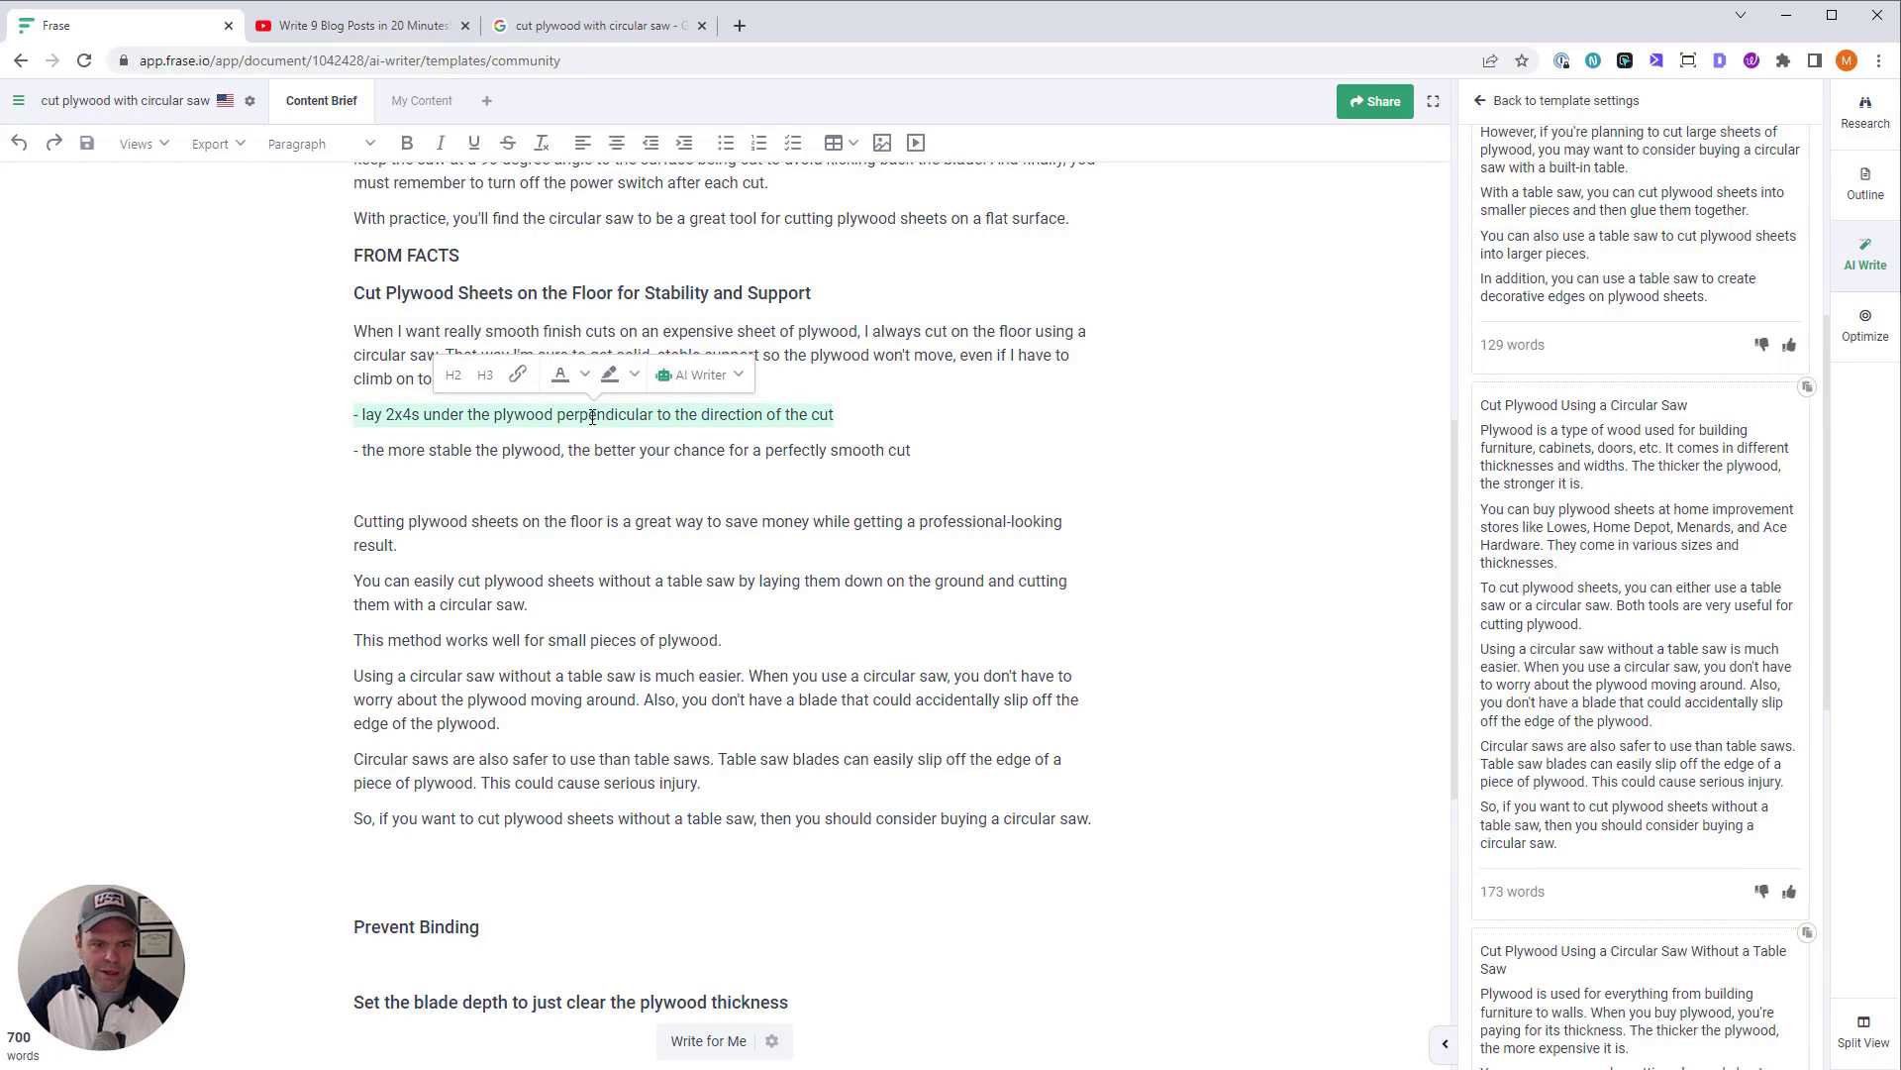
left_click(792, 448)
left_click_drag(948, 457, 353, 414)
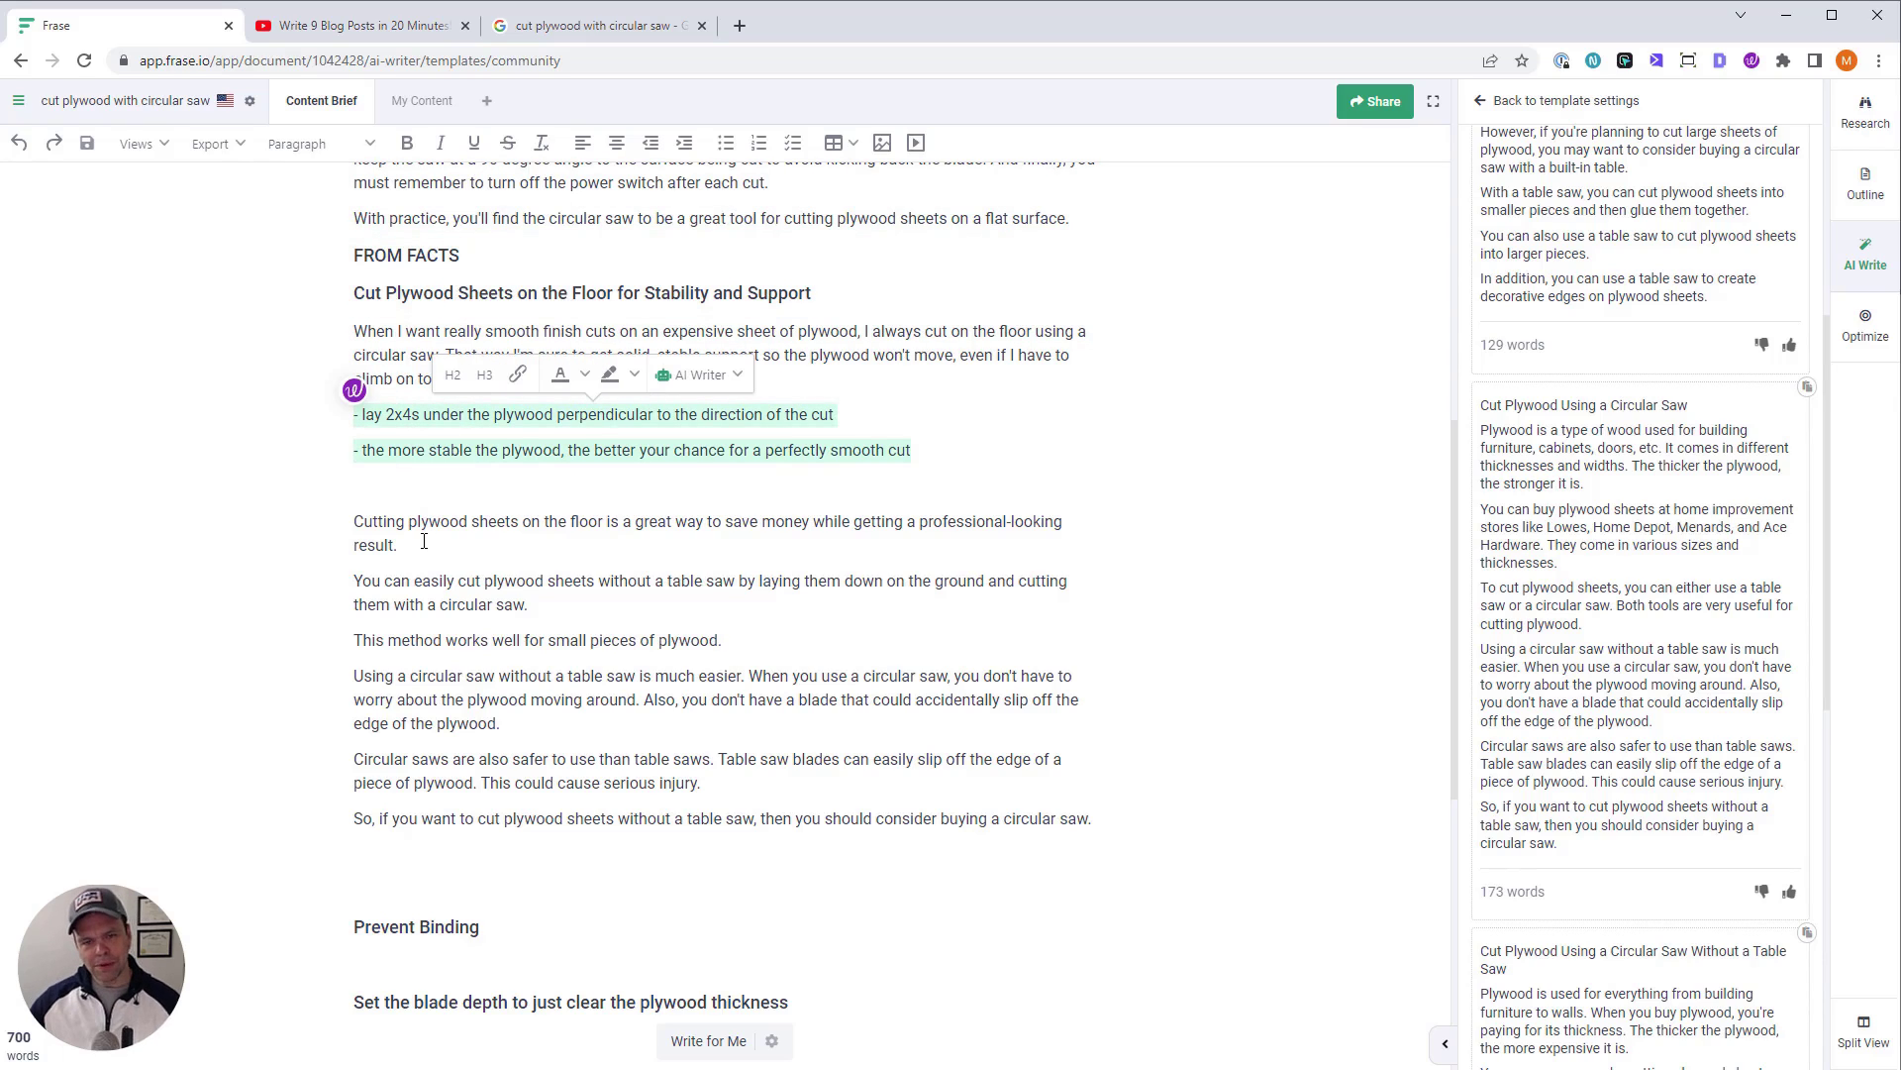
scroll(555, 614, "down", 4)
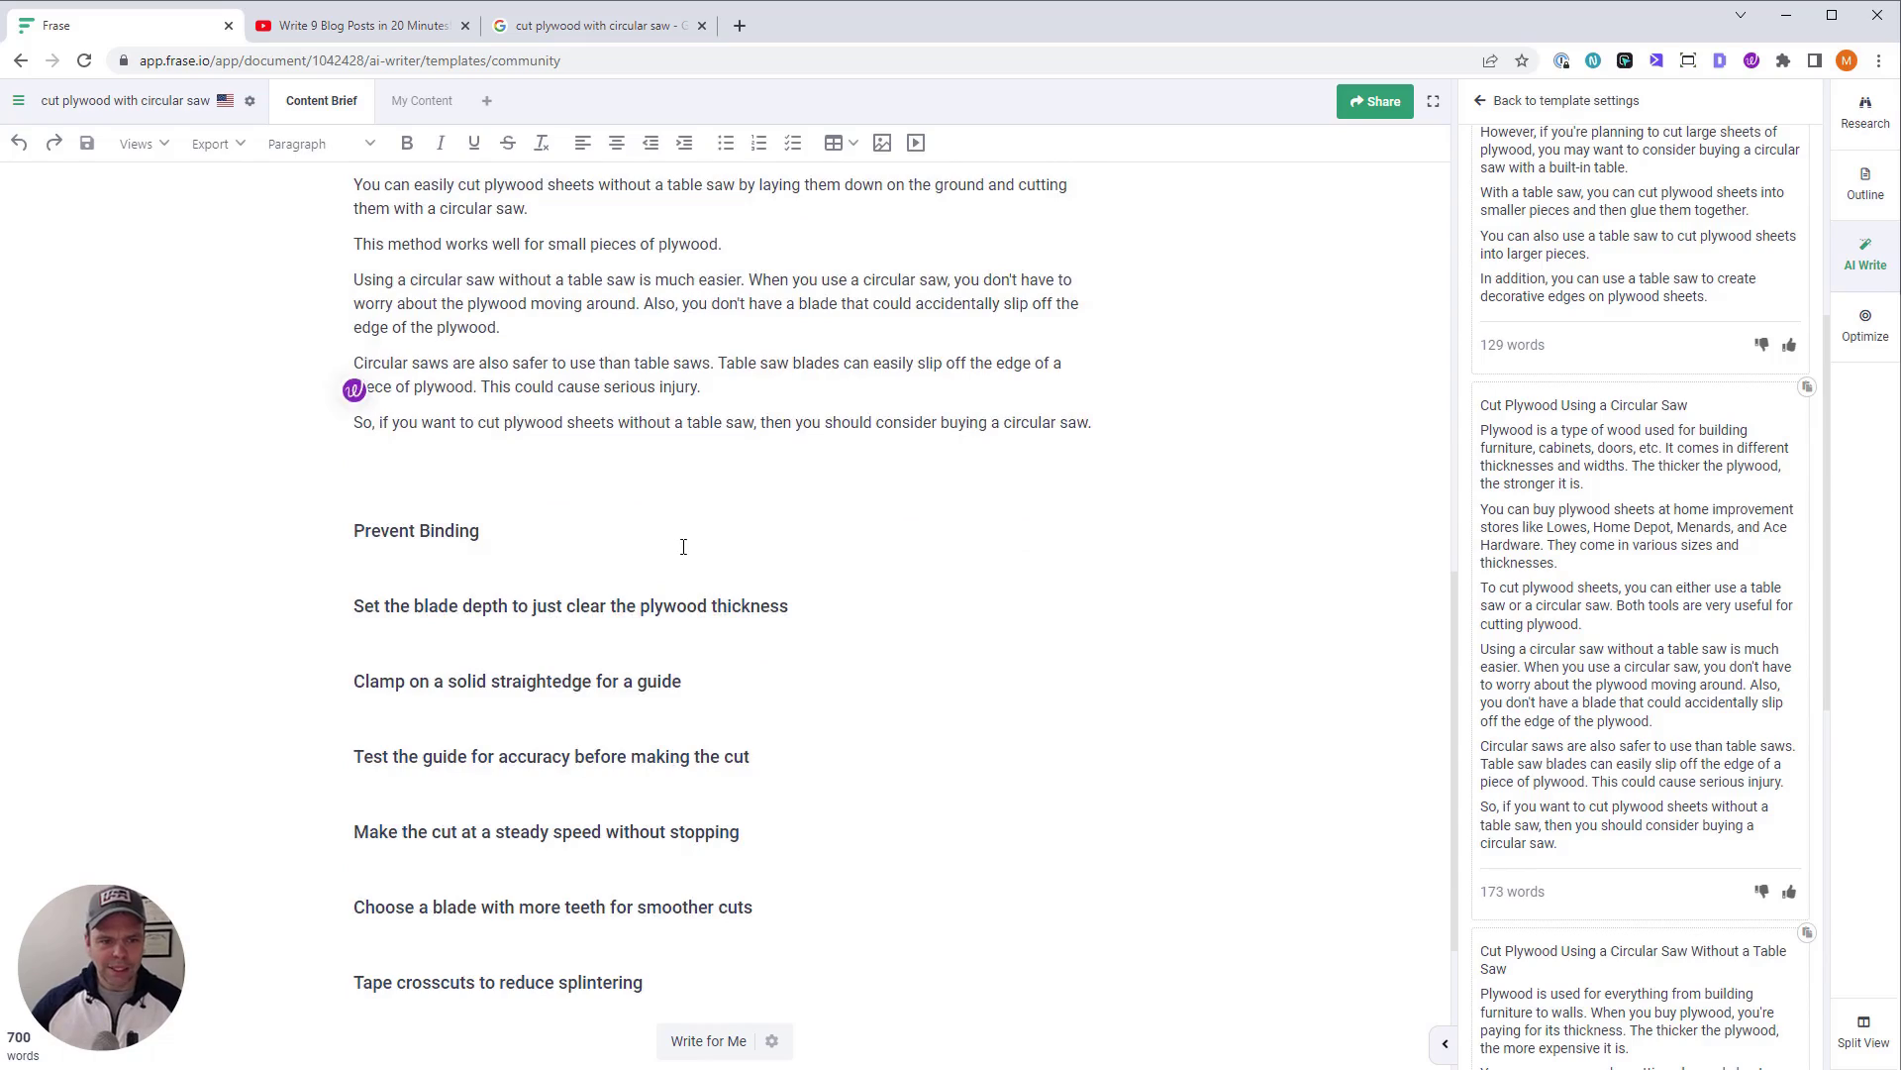
scroll(634, 416, "up", 2)
scroll(699, 520, "up", 4)
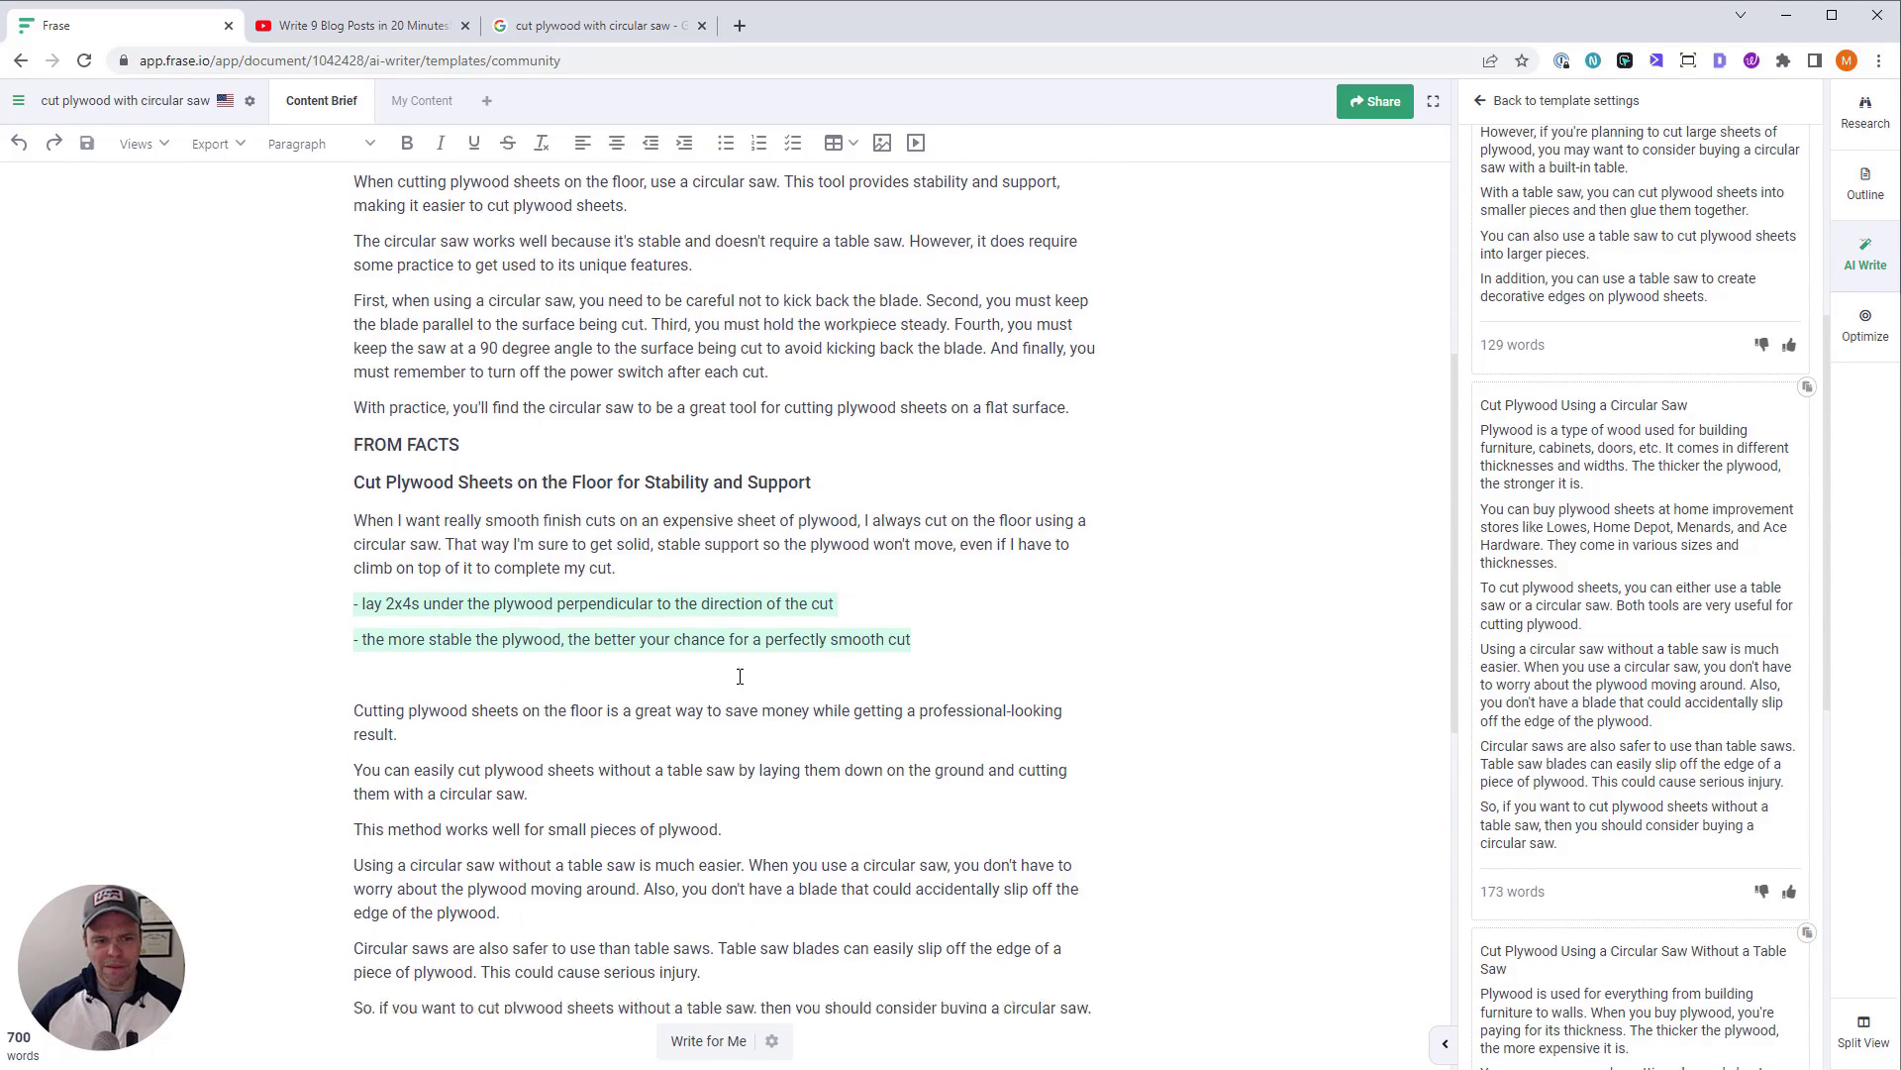
scroll(606, 892, "up", 2)
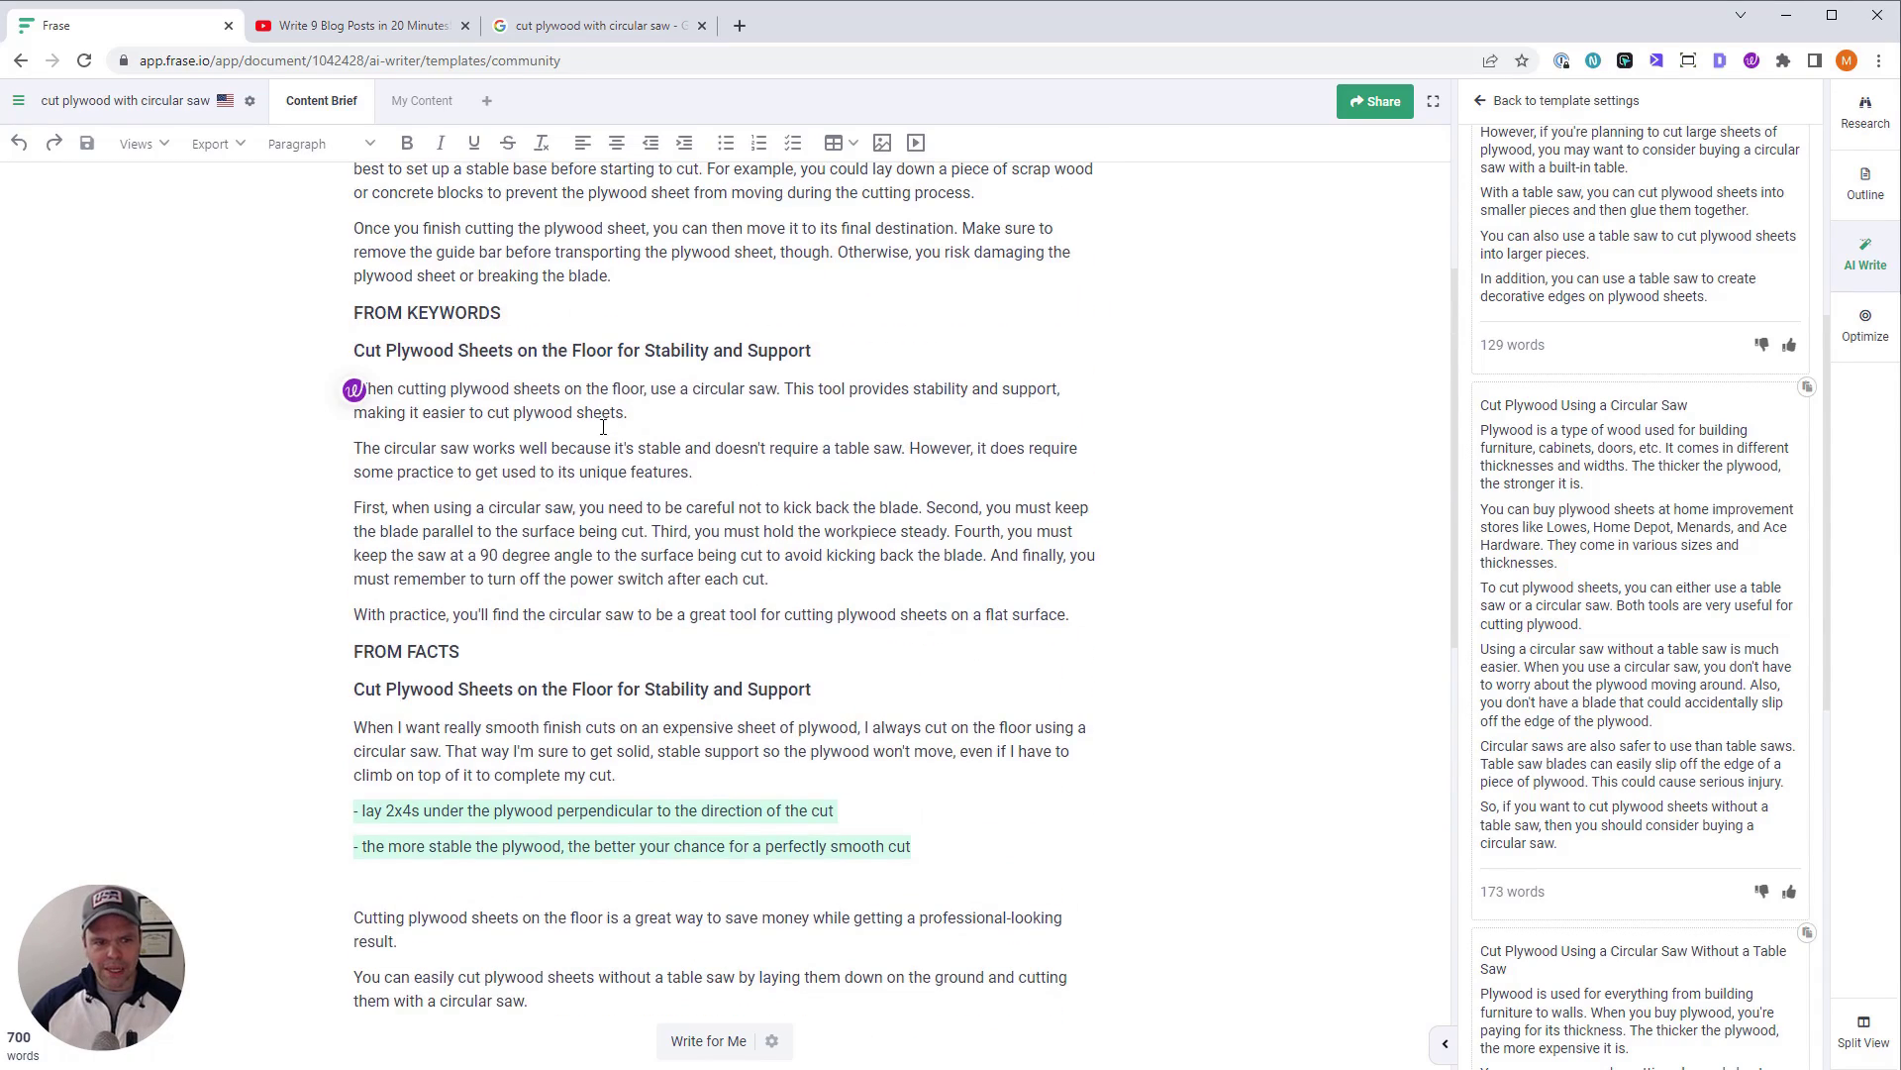
scroll(723, 708, "down", 5)
scroll(1624, 951, "down", 4)
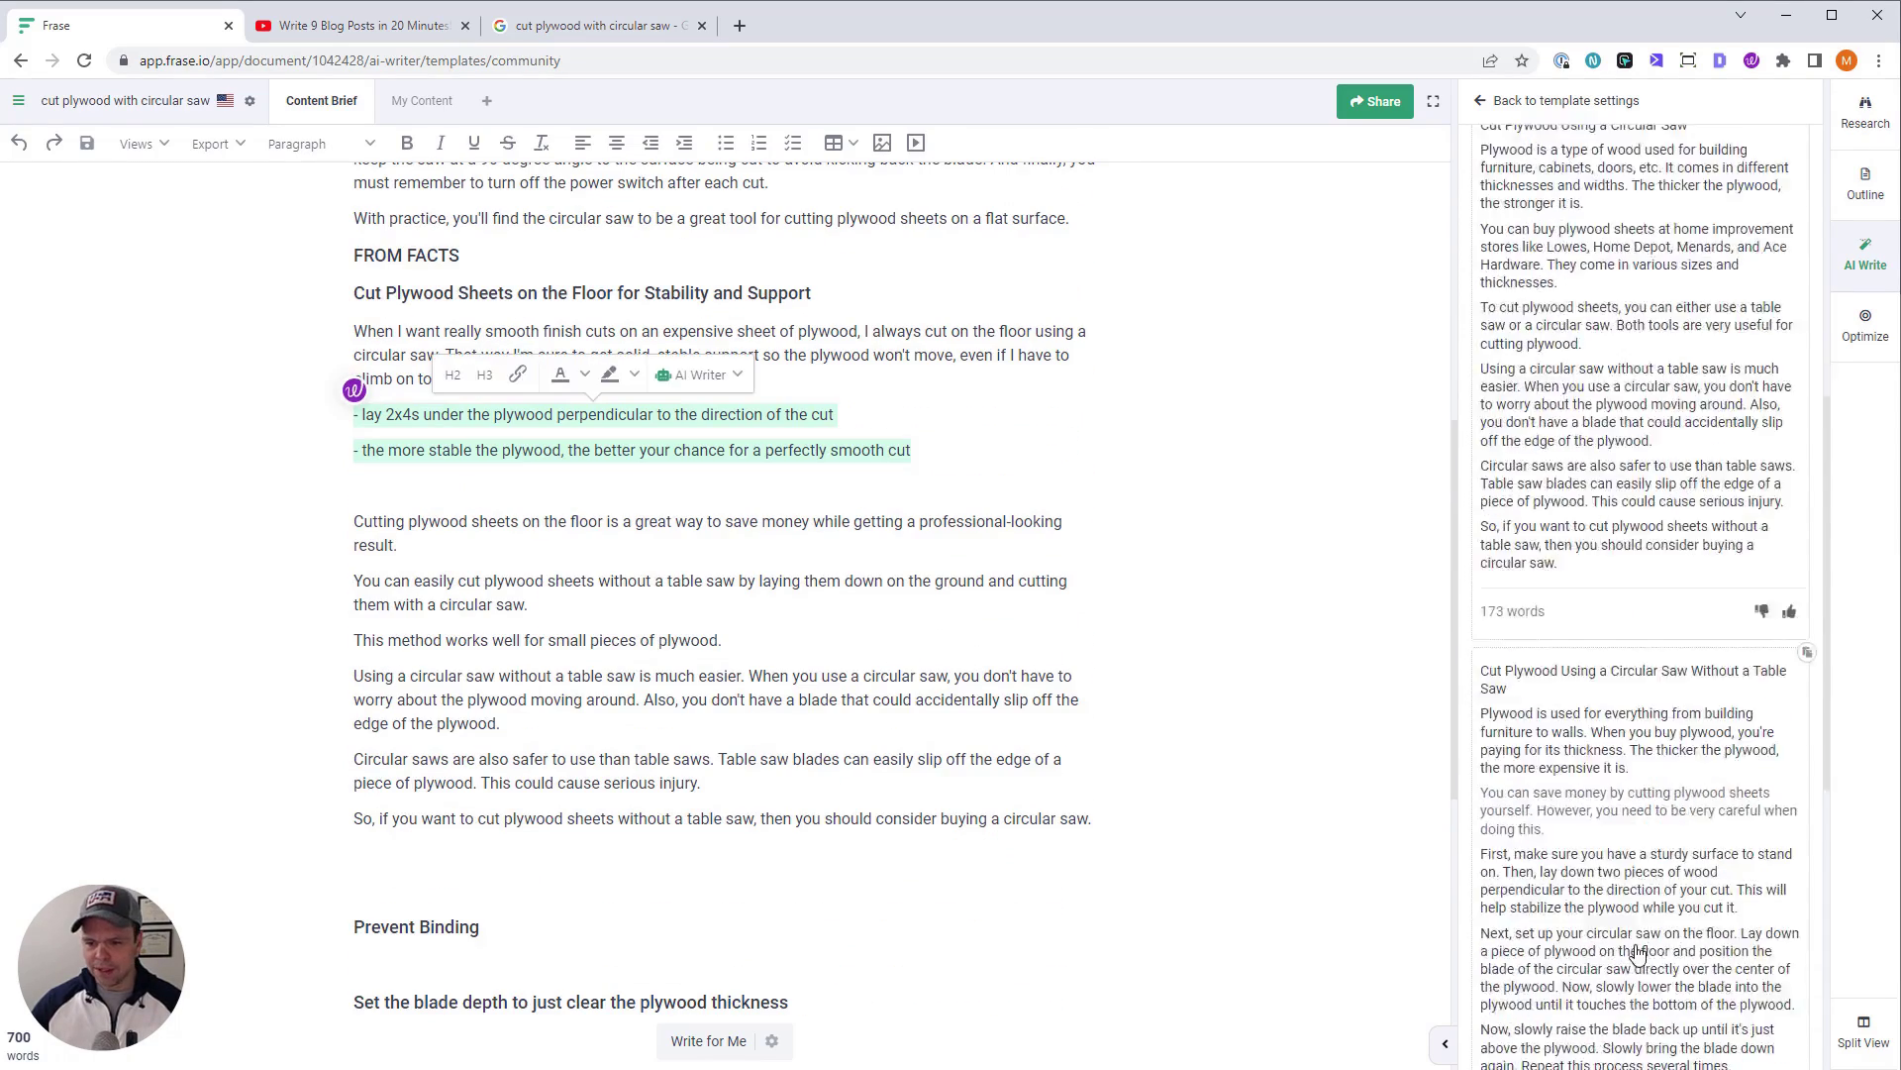
scroll(734, 734, "down", 3)
scroll(734, 735, "up", 2)
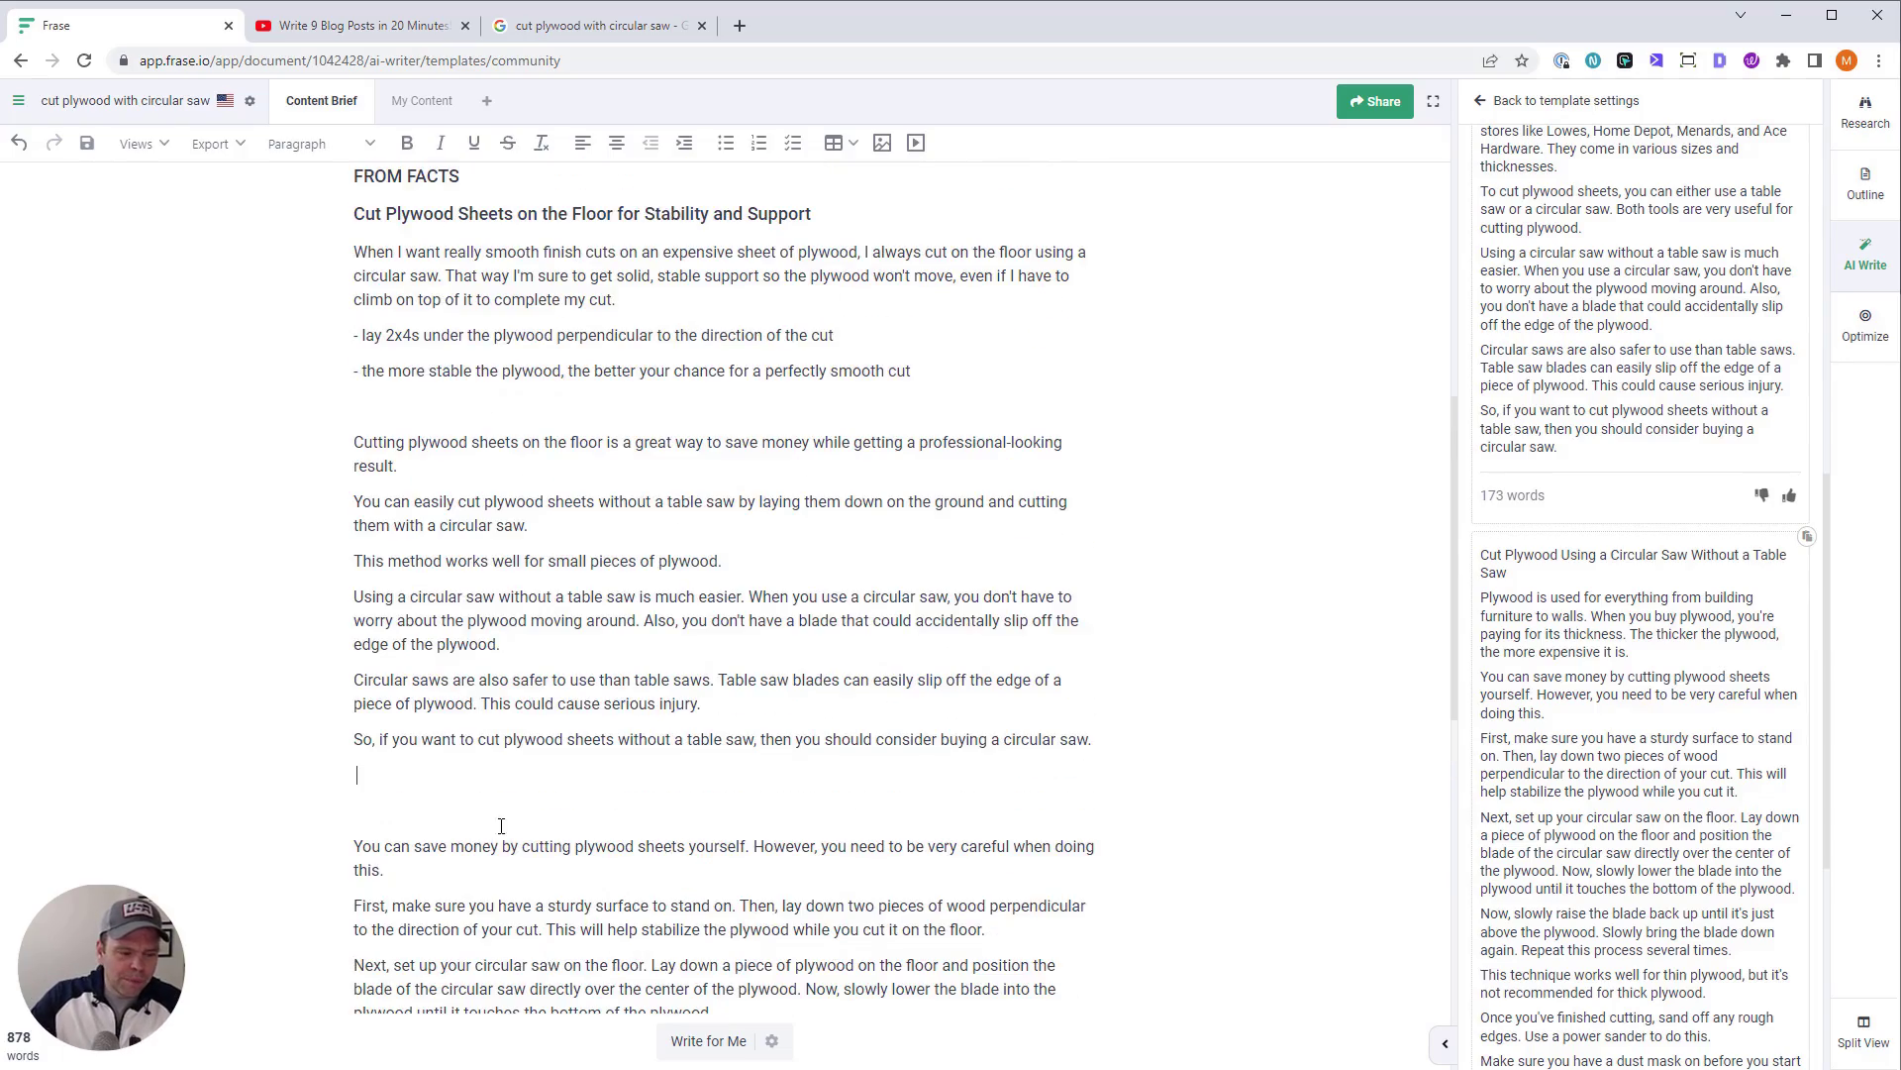
scroll(538, 830, "down", 2)
scroll(693, 851, "down", 4)
scroll(1625, 892, "down", 5)
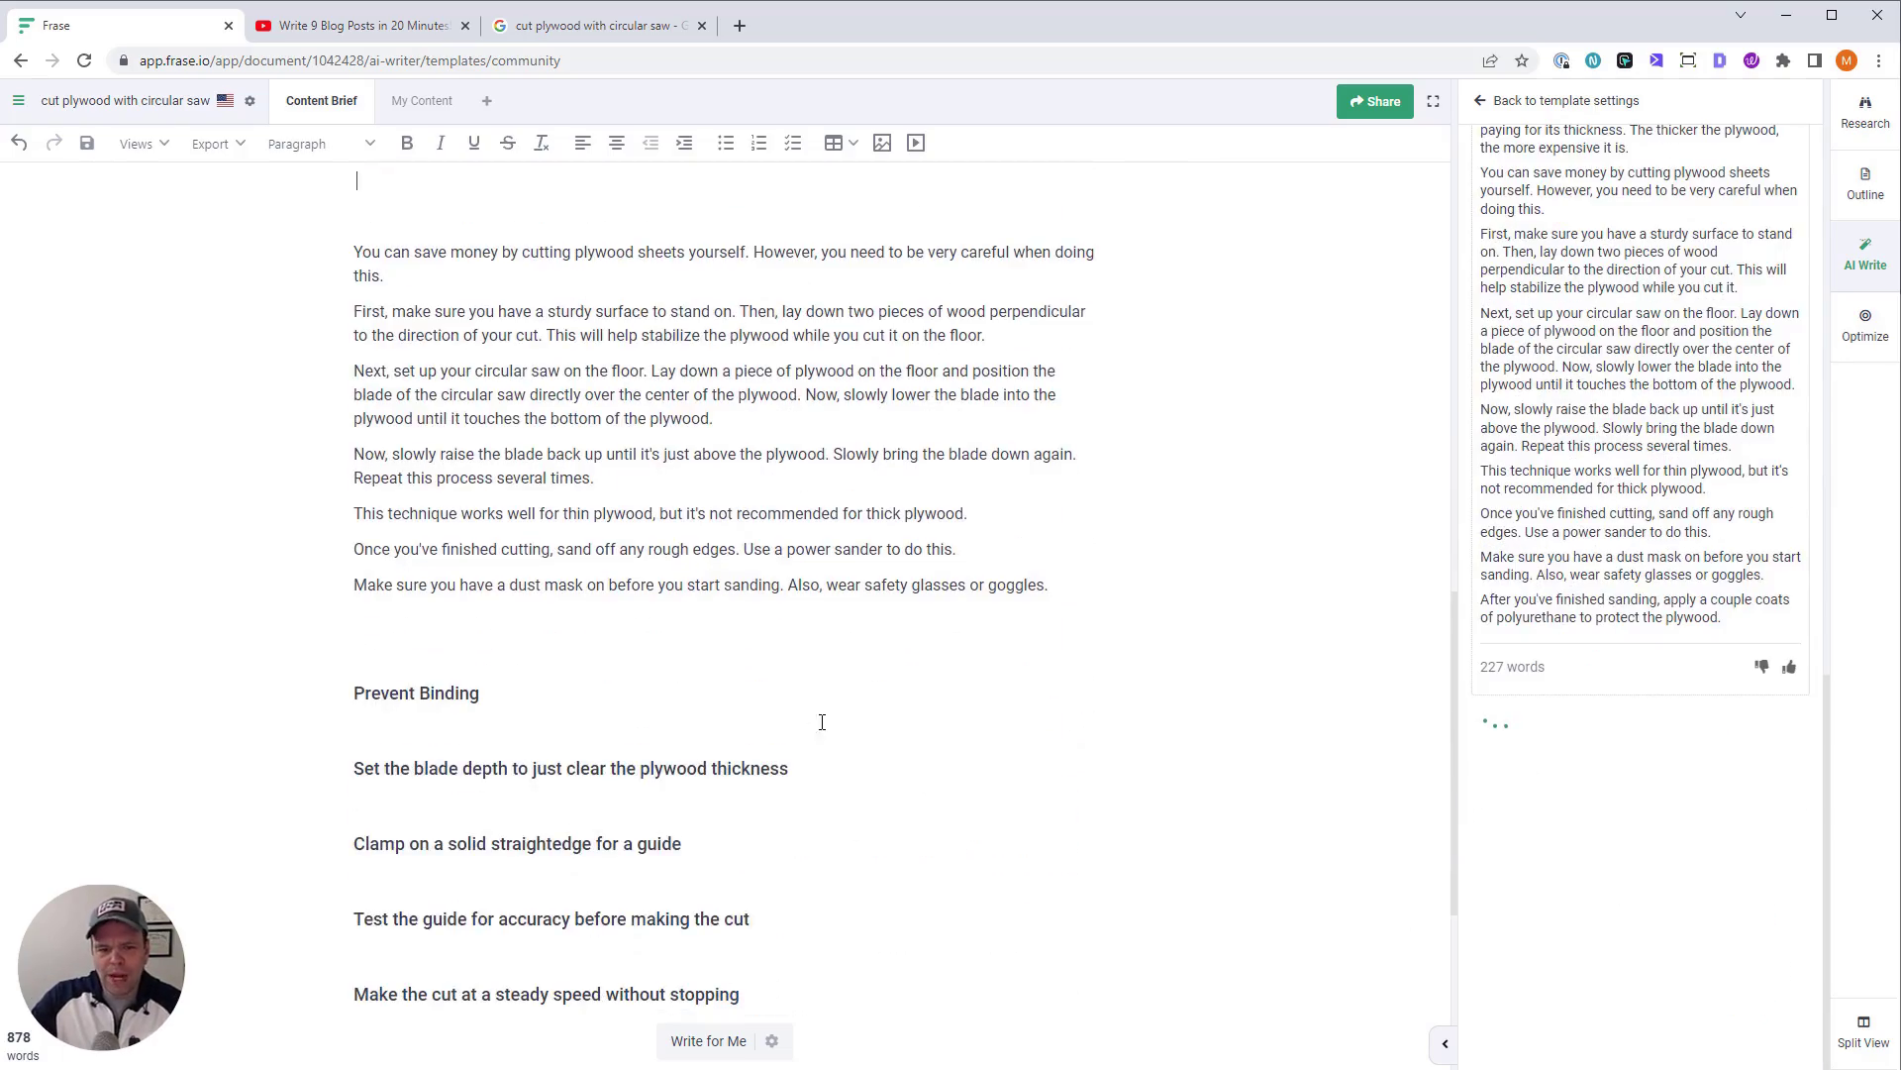
scroll(871, 728, "up", 15)
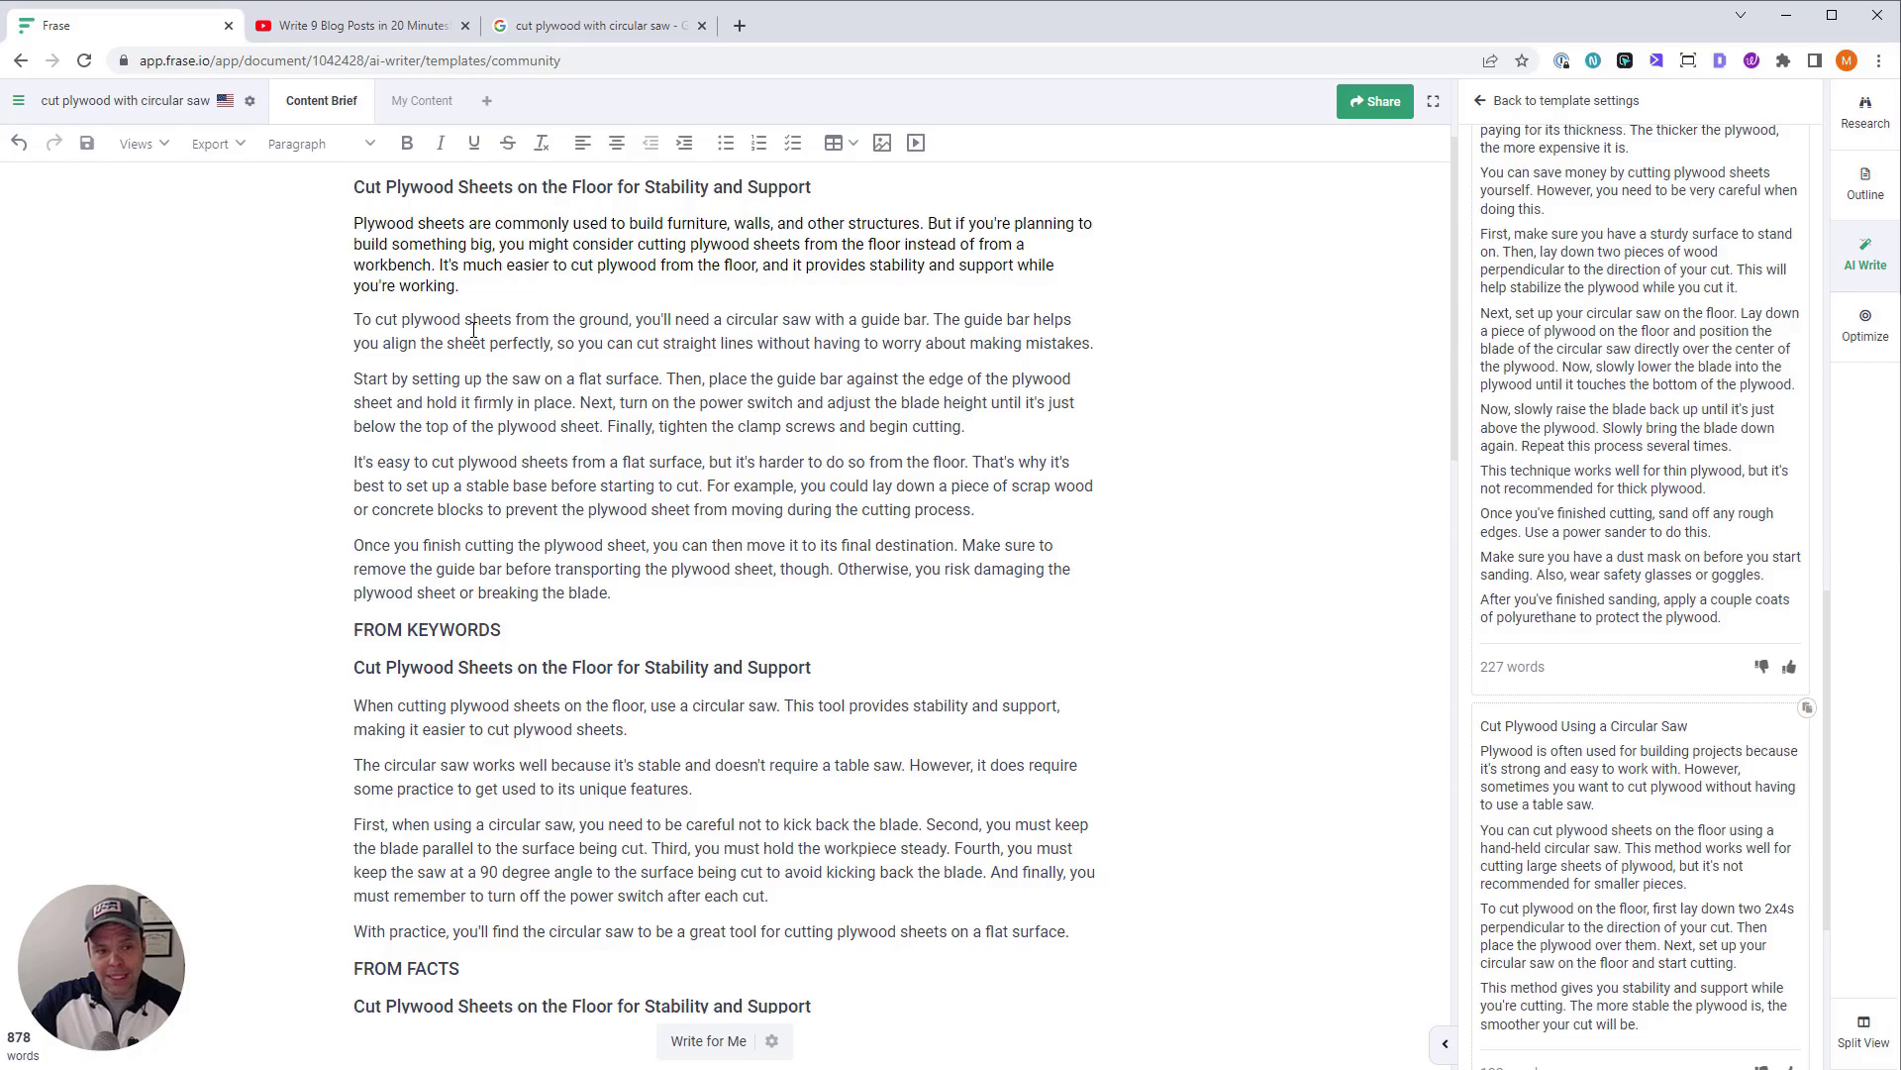
Select the FROM KEYWORDS and FROM FACTS drafts, including the extra generated paragraphs, for removal
left_click_drag(365, 318, 688, 591)
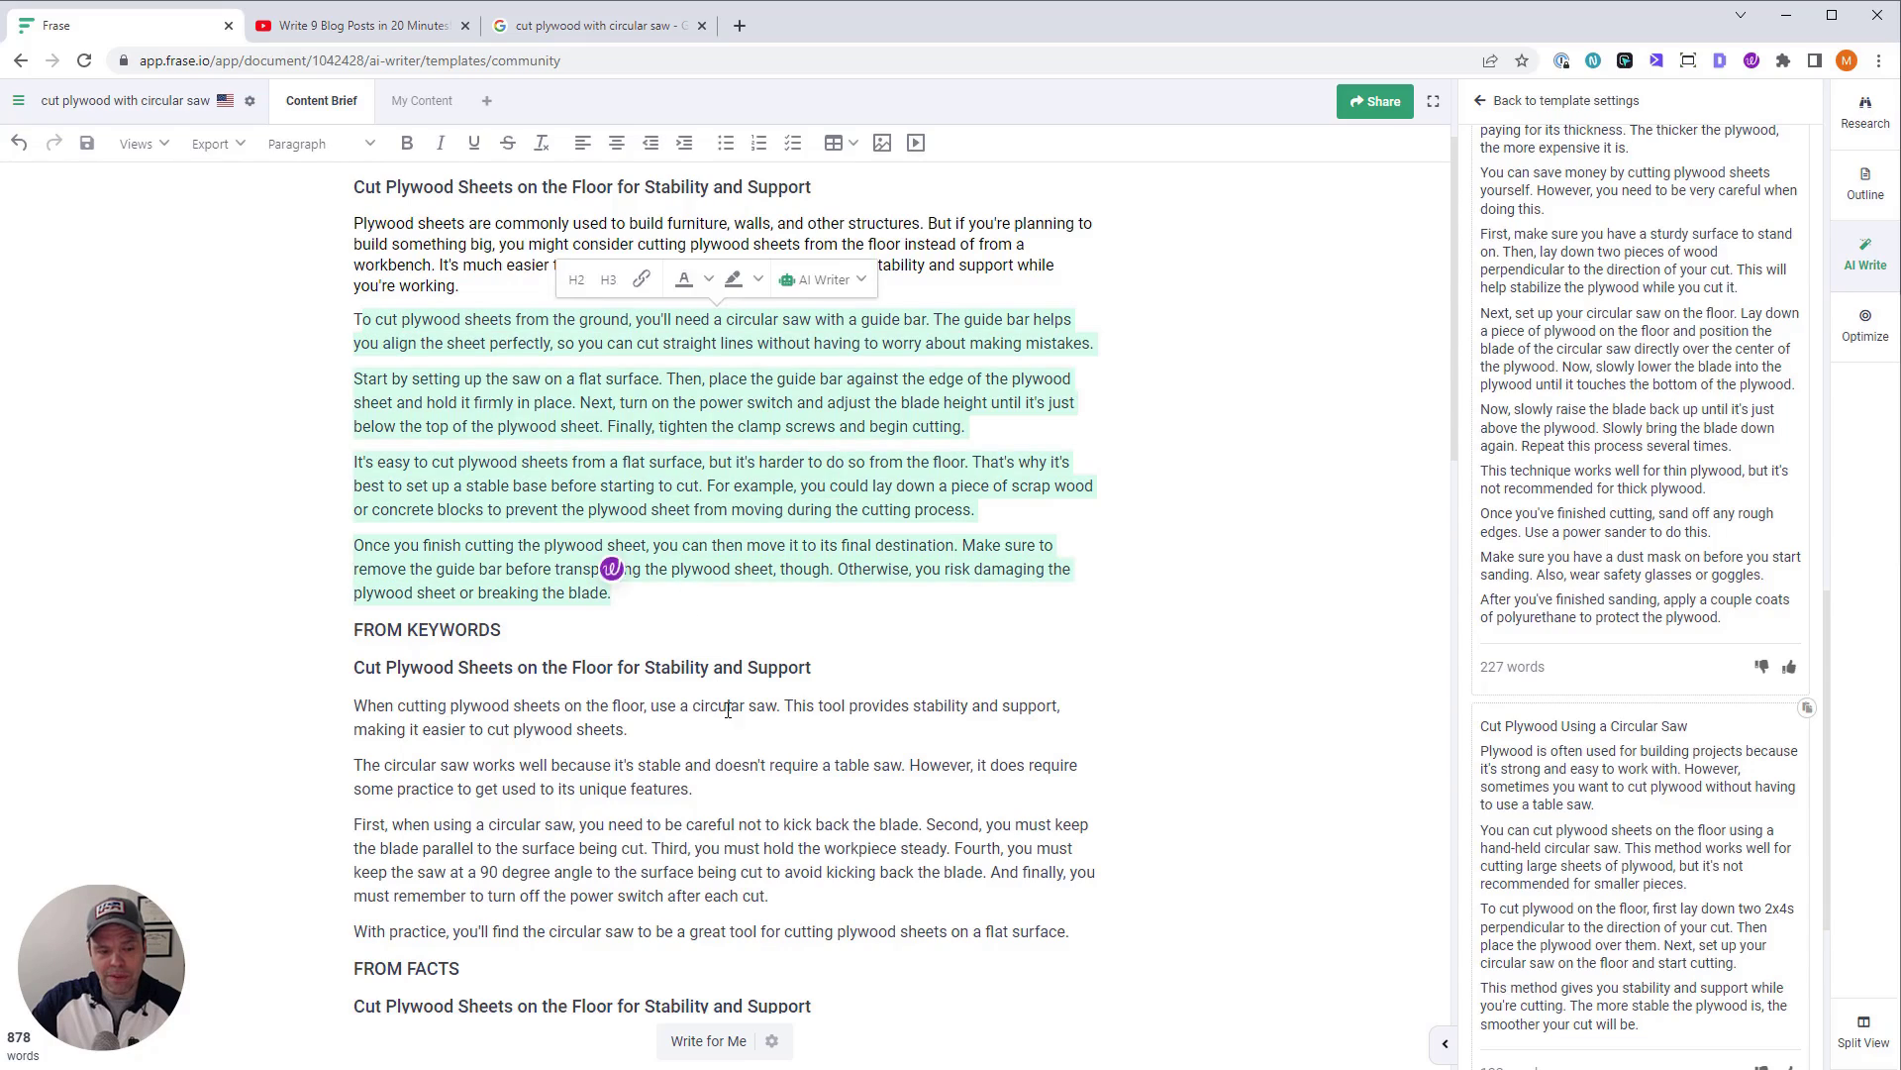
scroll(734, 747, "down", 10)
scroll(739, 746, "down", 2)
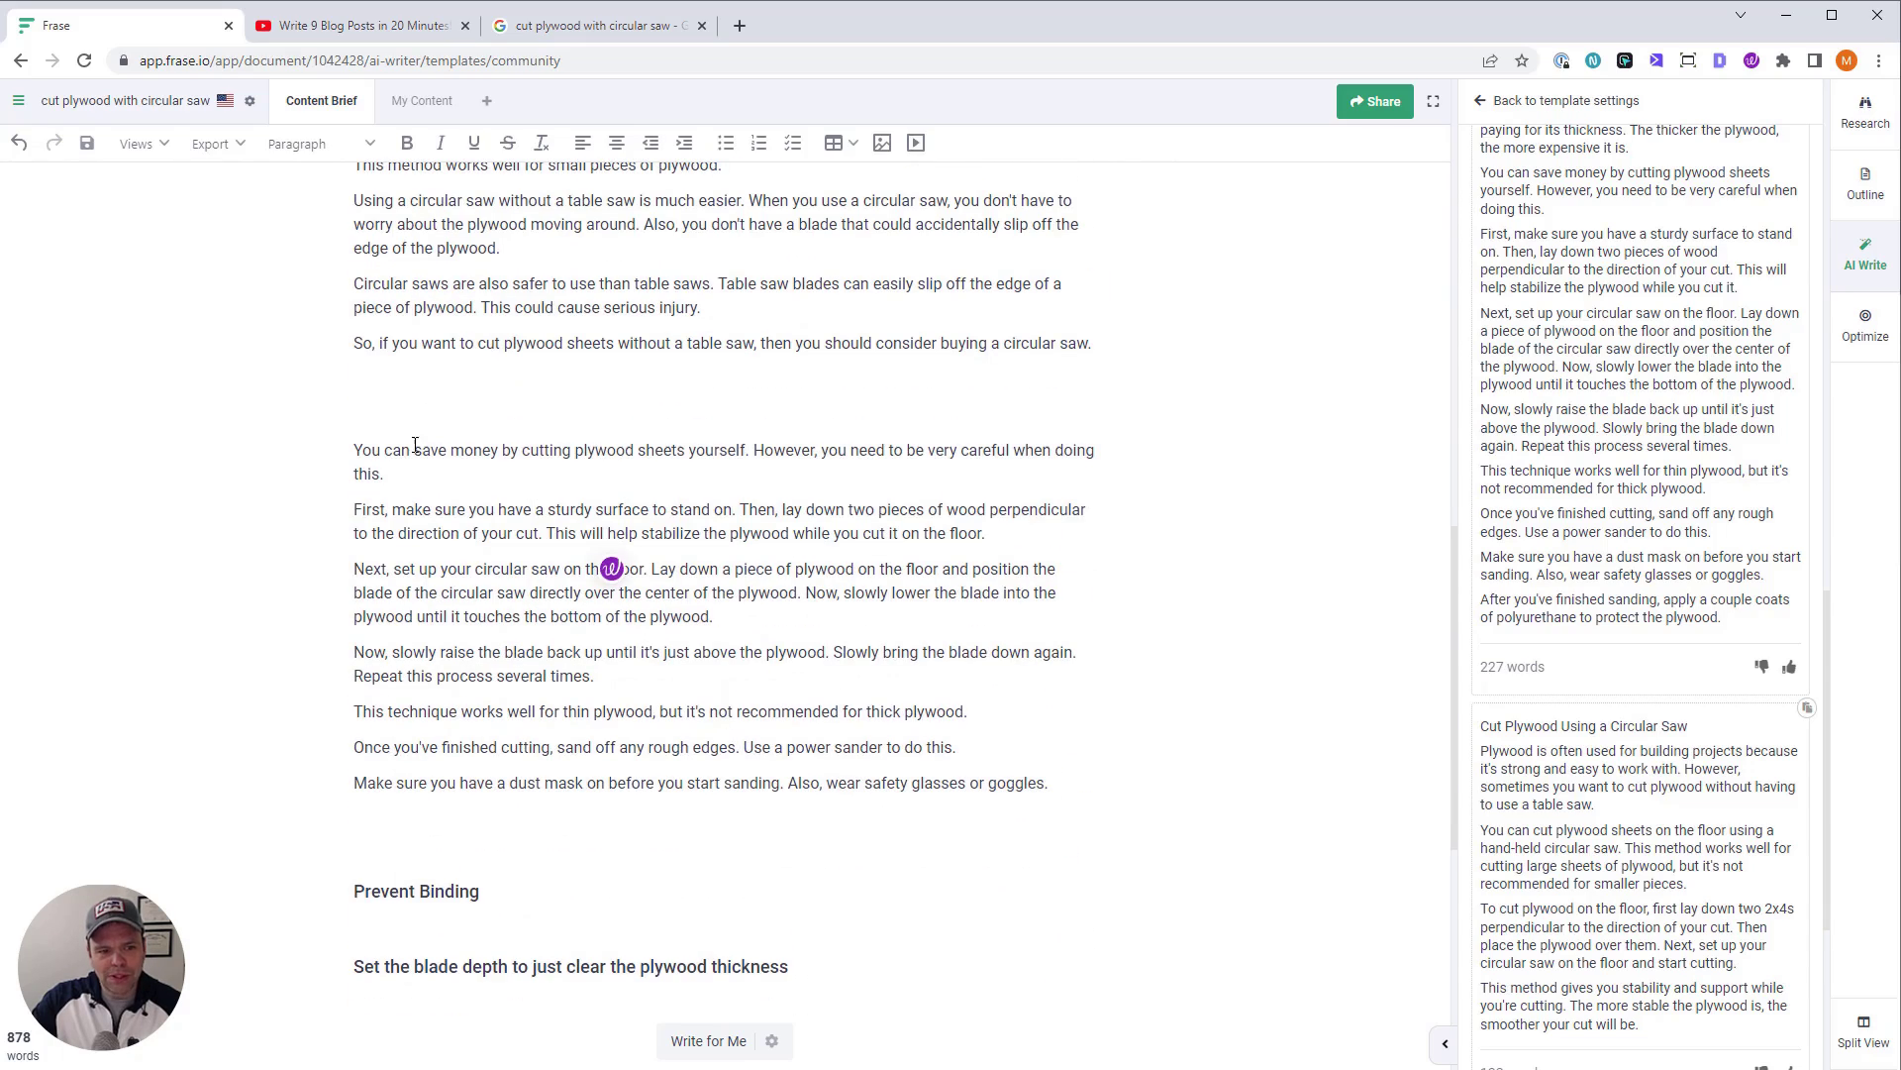
scroll(561, 691, "up", 1)
scroll(561, 691, "up", 11)
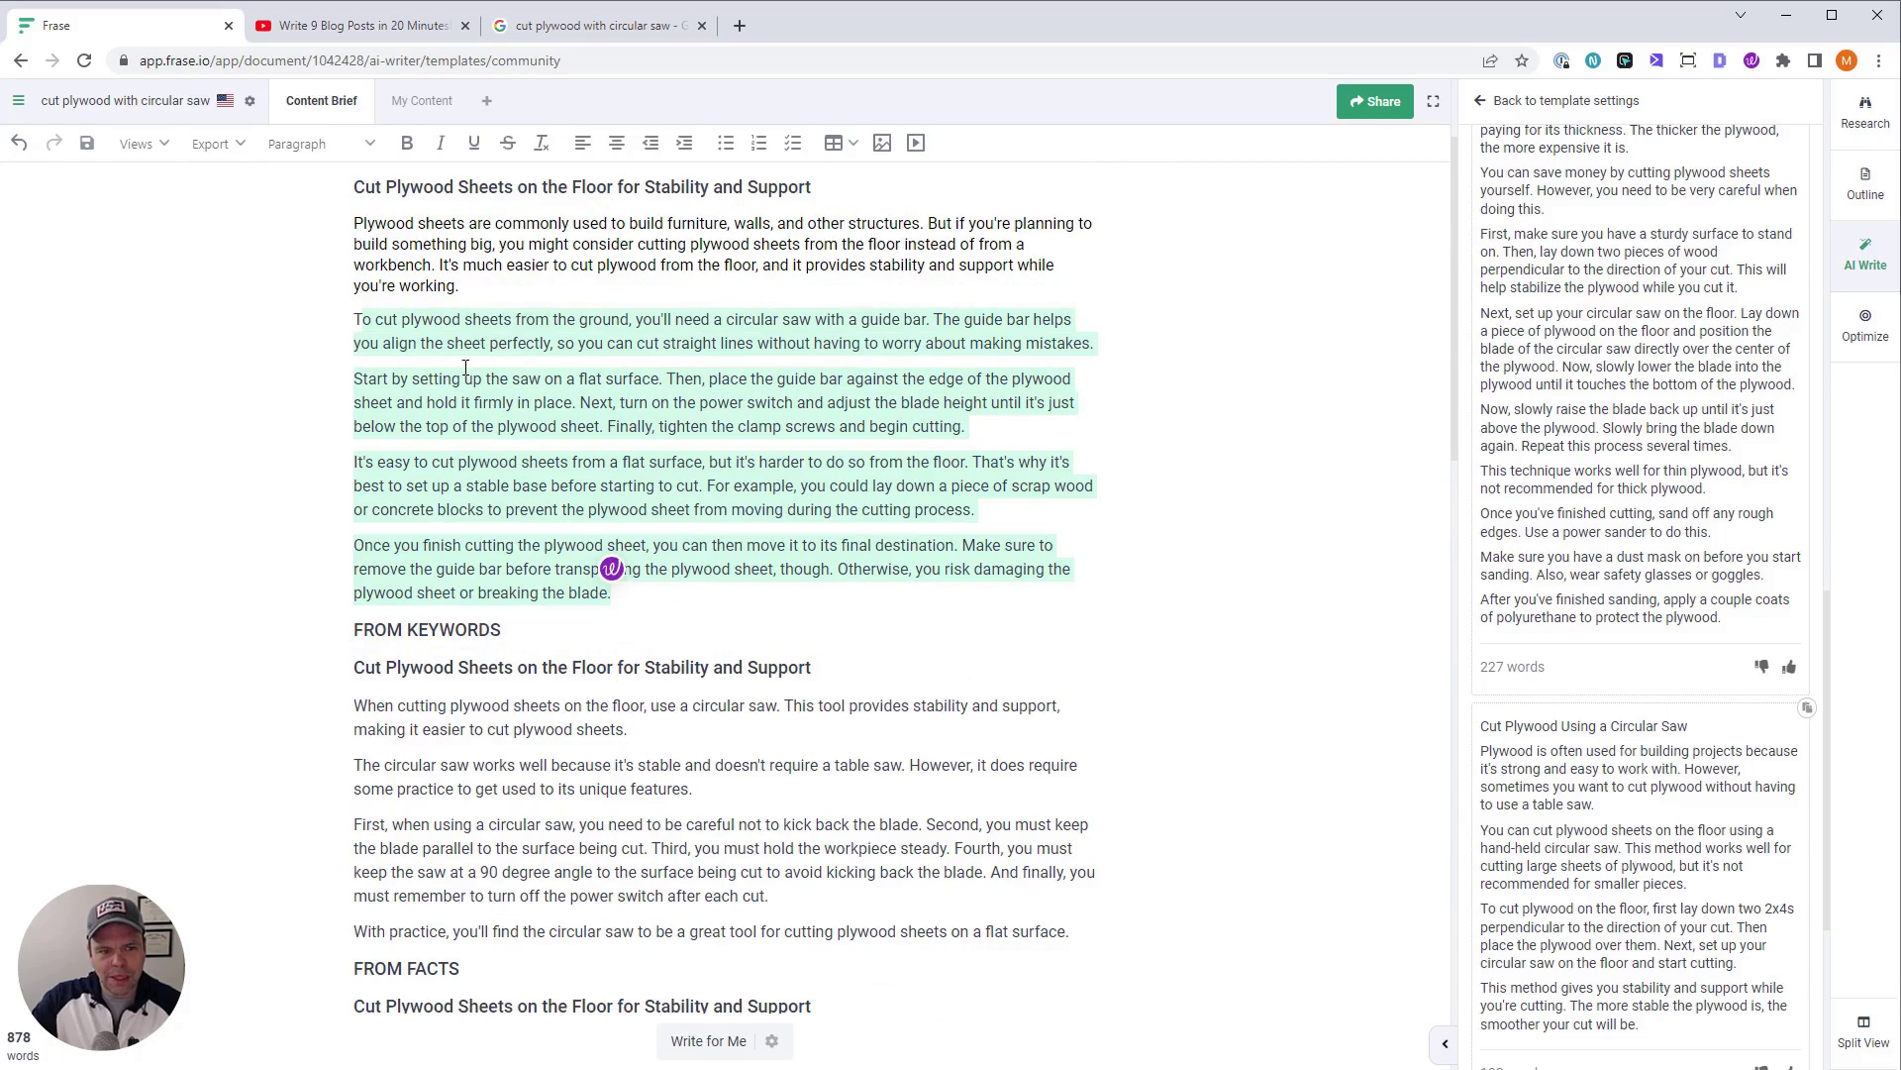
scroll(607, 560, "down", 12)
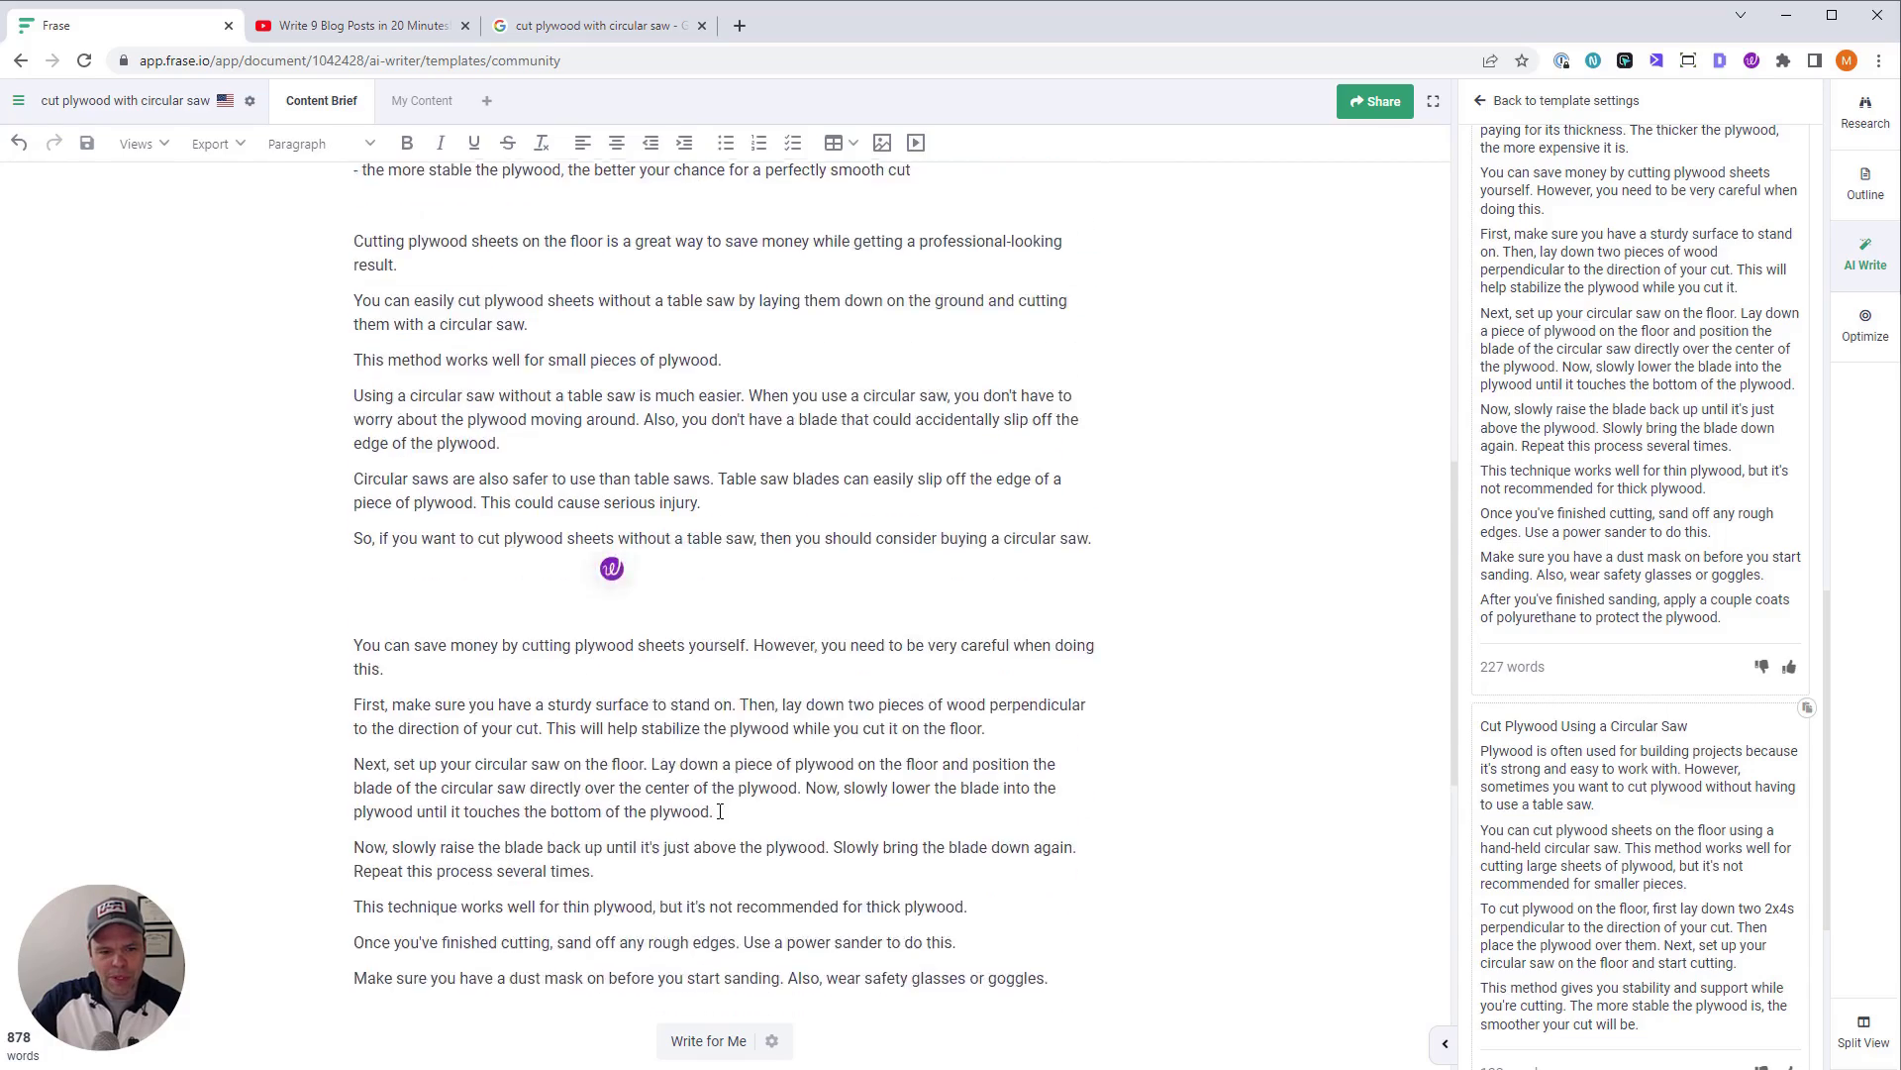
scroll(552, 485, "up", 2)
left_click_drag(561, 511, 1060, 792)
scroll(1069, 840, "up", 6)
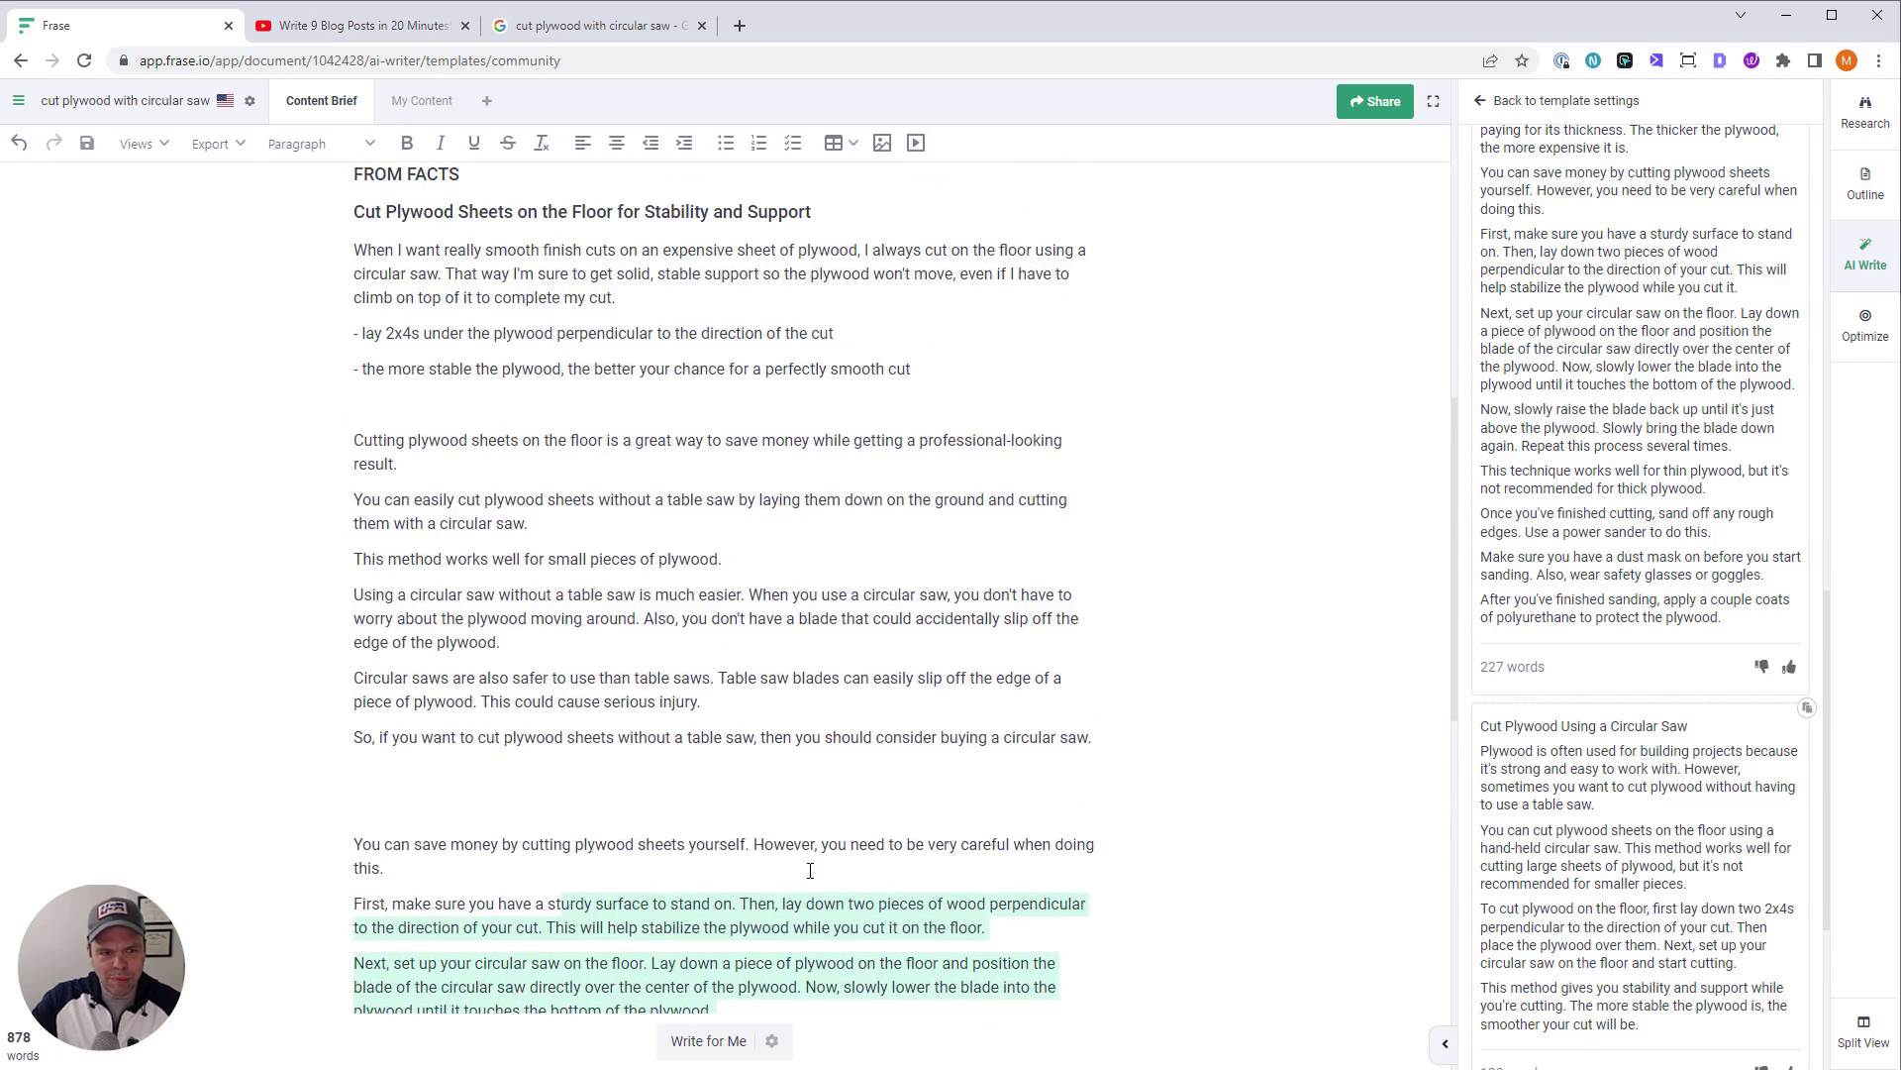
scroll(815, 869, "up", 2)
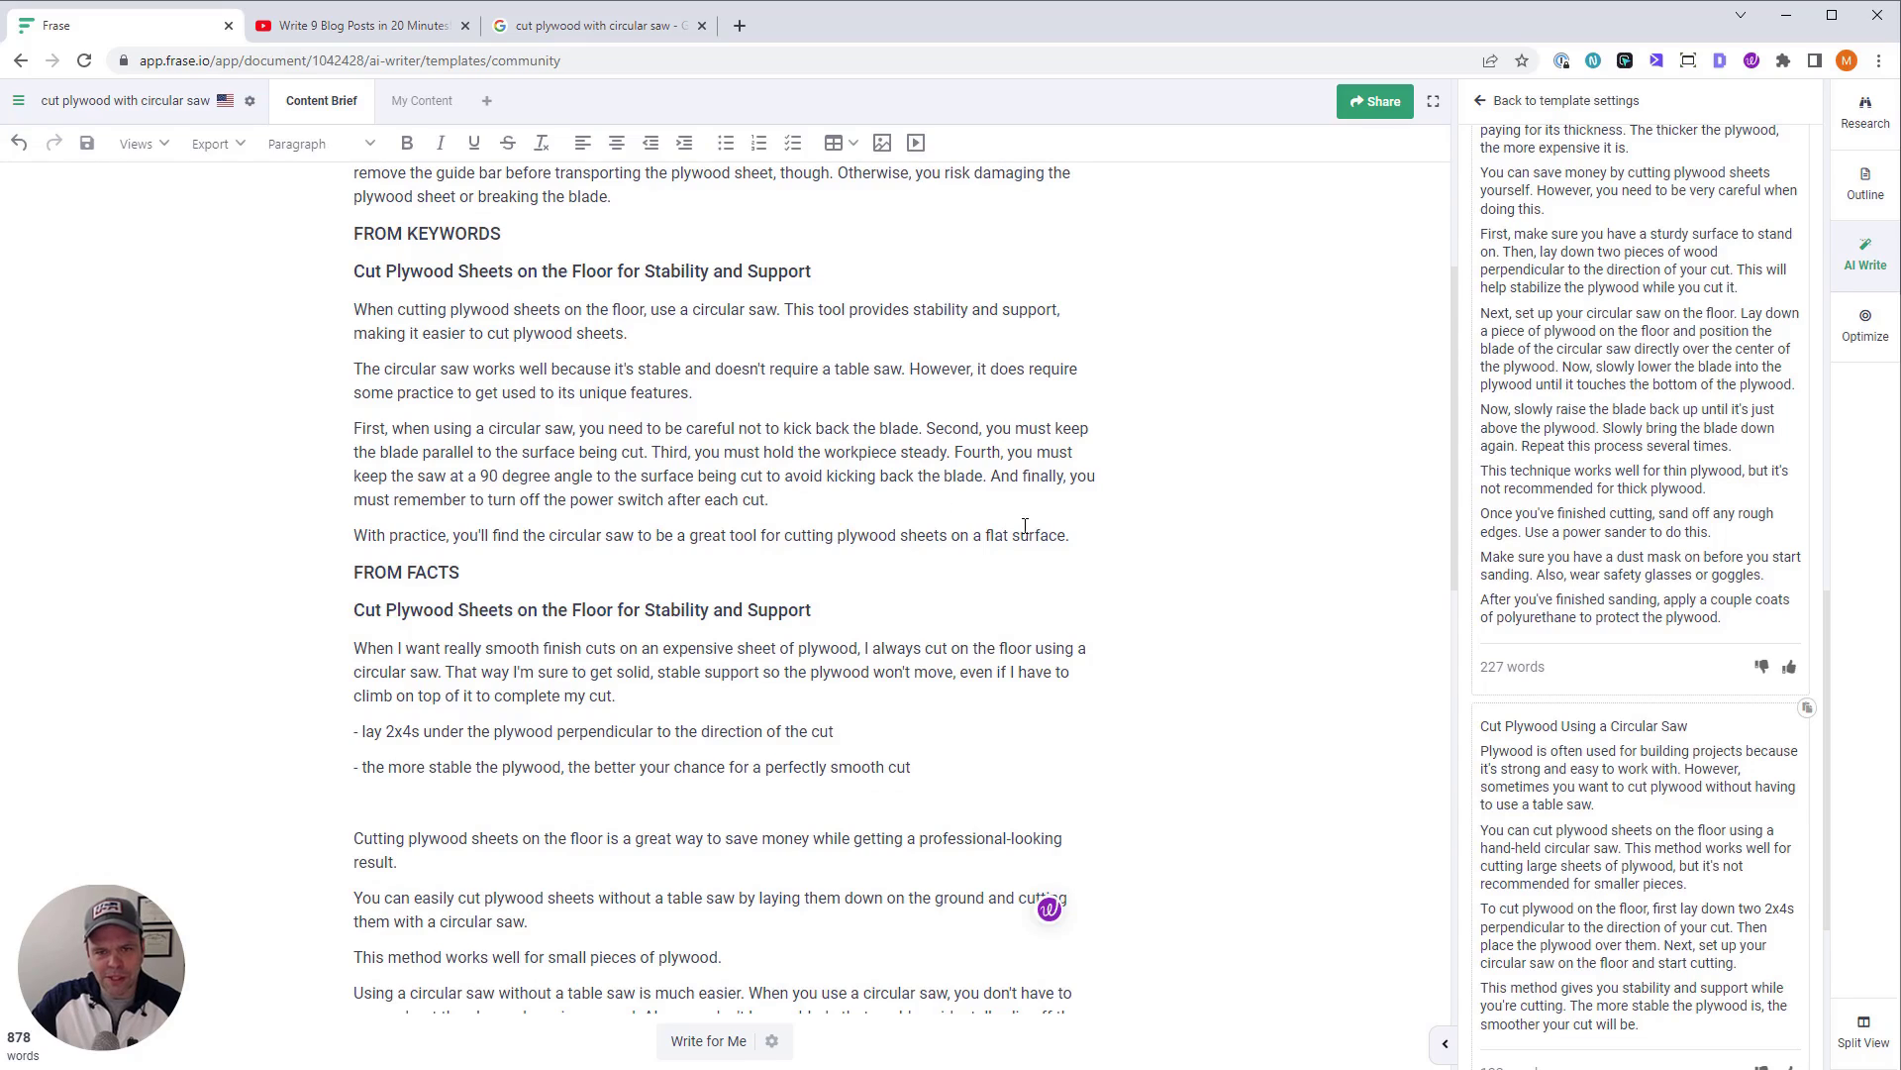
scroll(974, 714, "down", 2)
scroll(975, 714, "up", 2)
left_click_drag(660, 309, 1079, 544)
Delete the FROM SCRATCH label and its empty line, then add a blank line below the floor heading
key("ctrl+z")
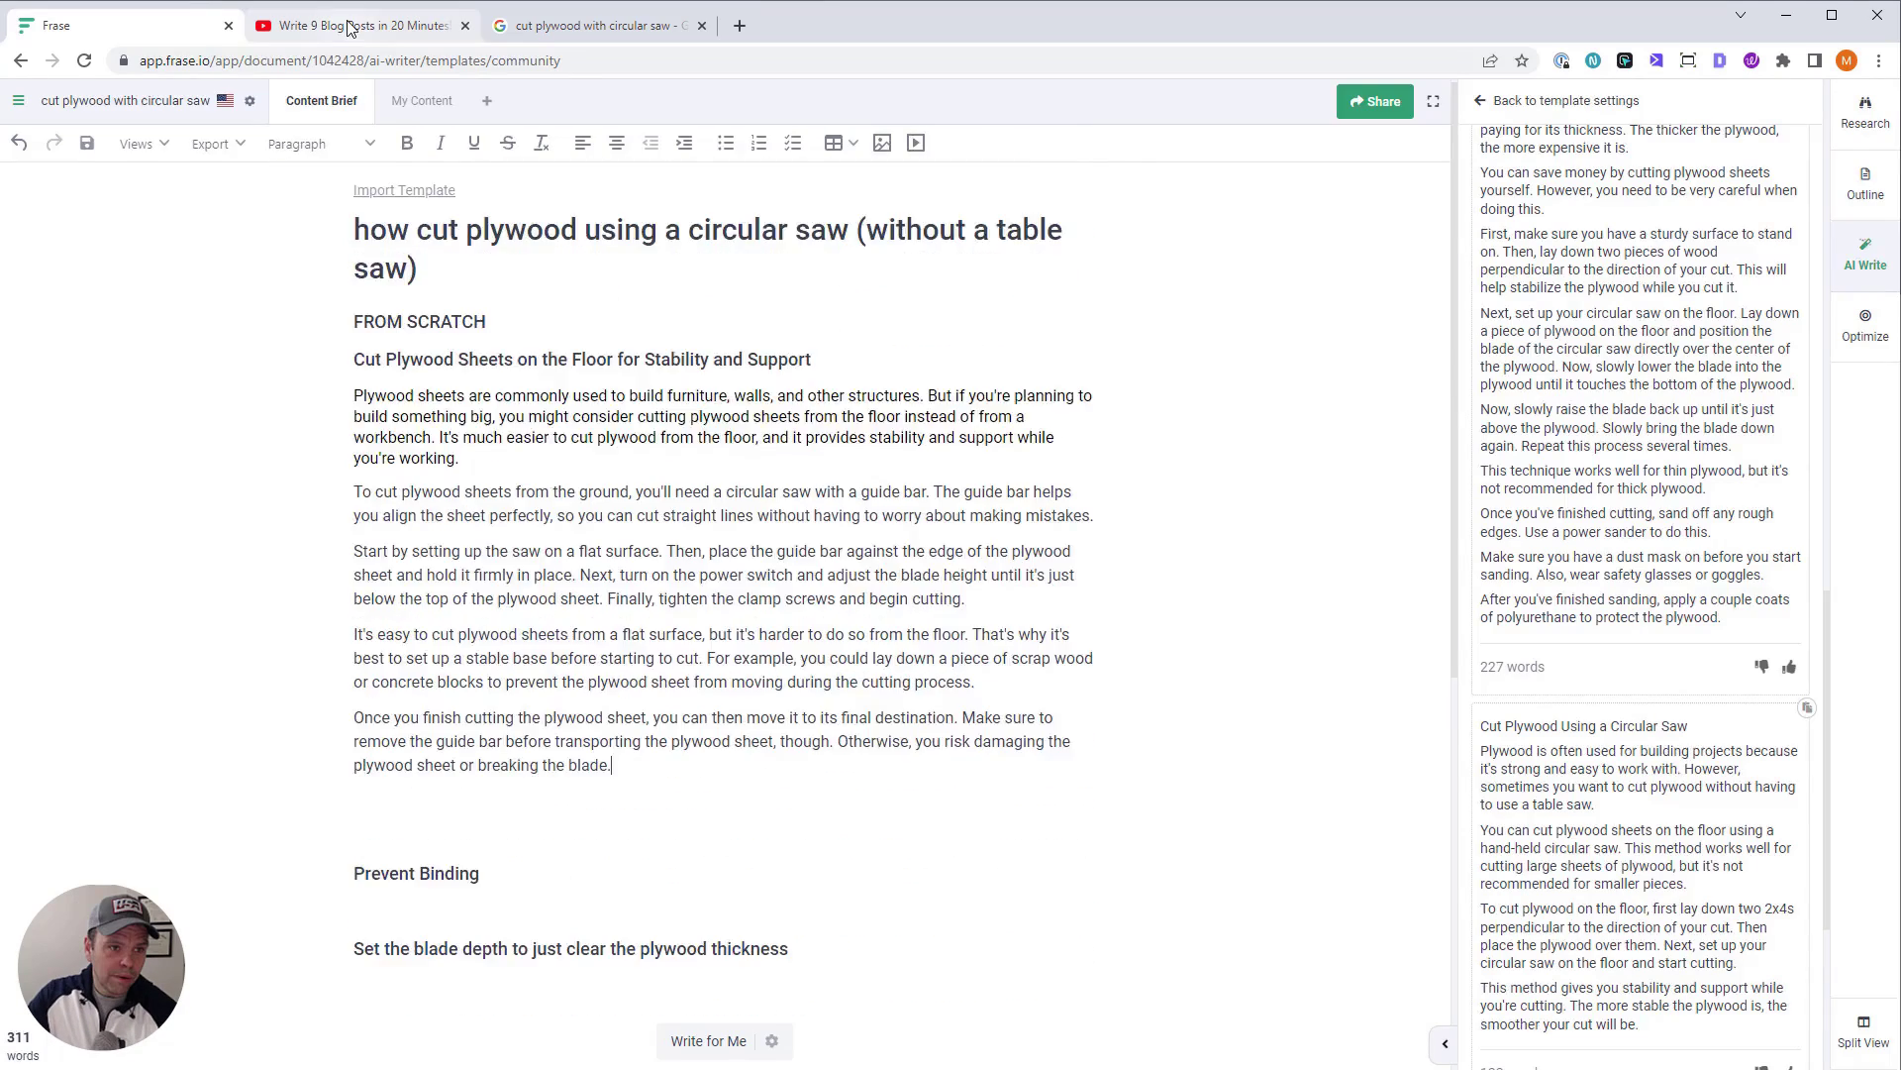
left_click(349, 27)
left_click(163, 32)
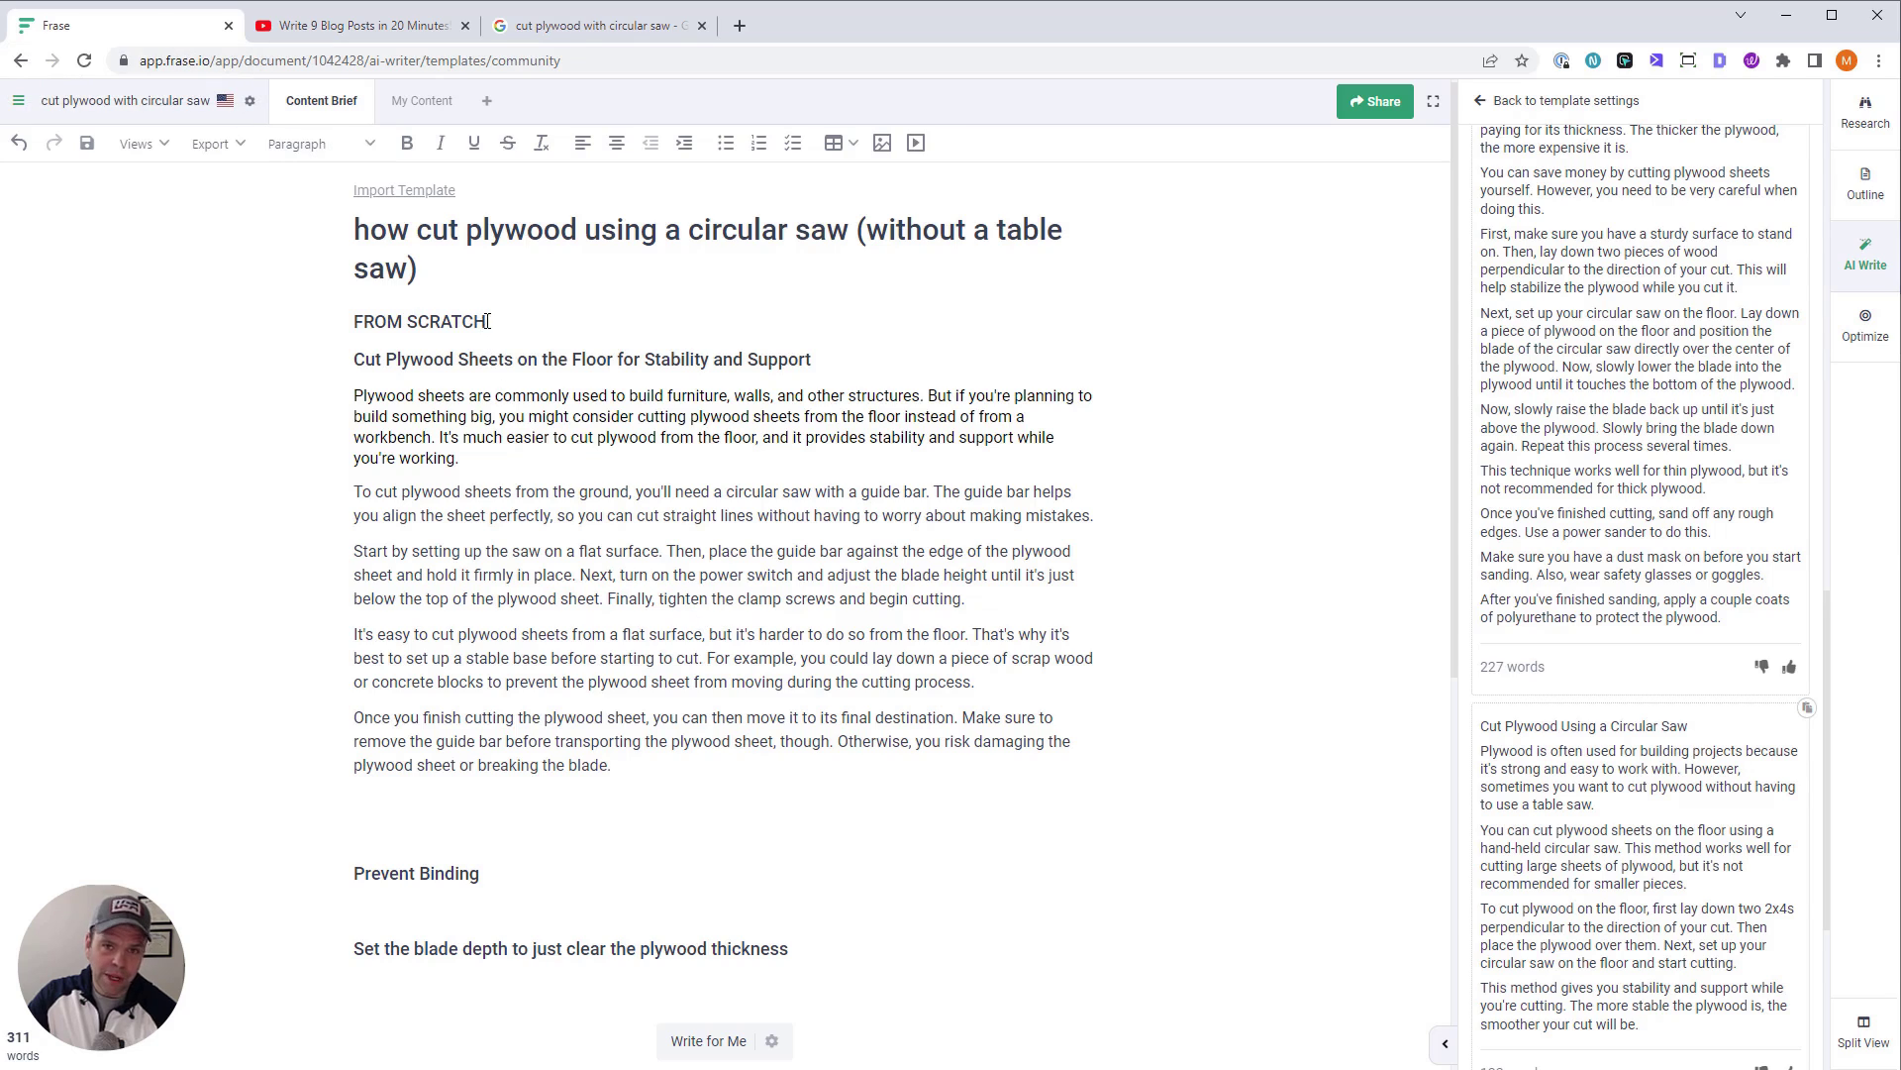
left_click_drag(493, 324, 352, 324)
key("BackSpace")
key("Delete")
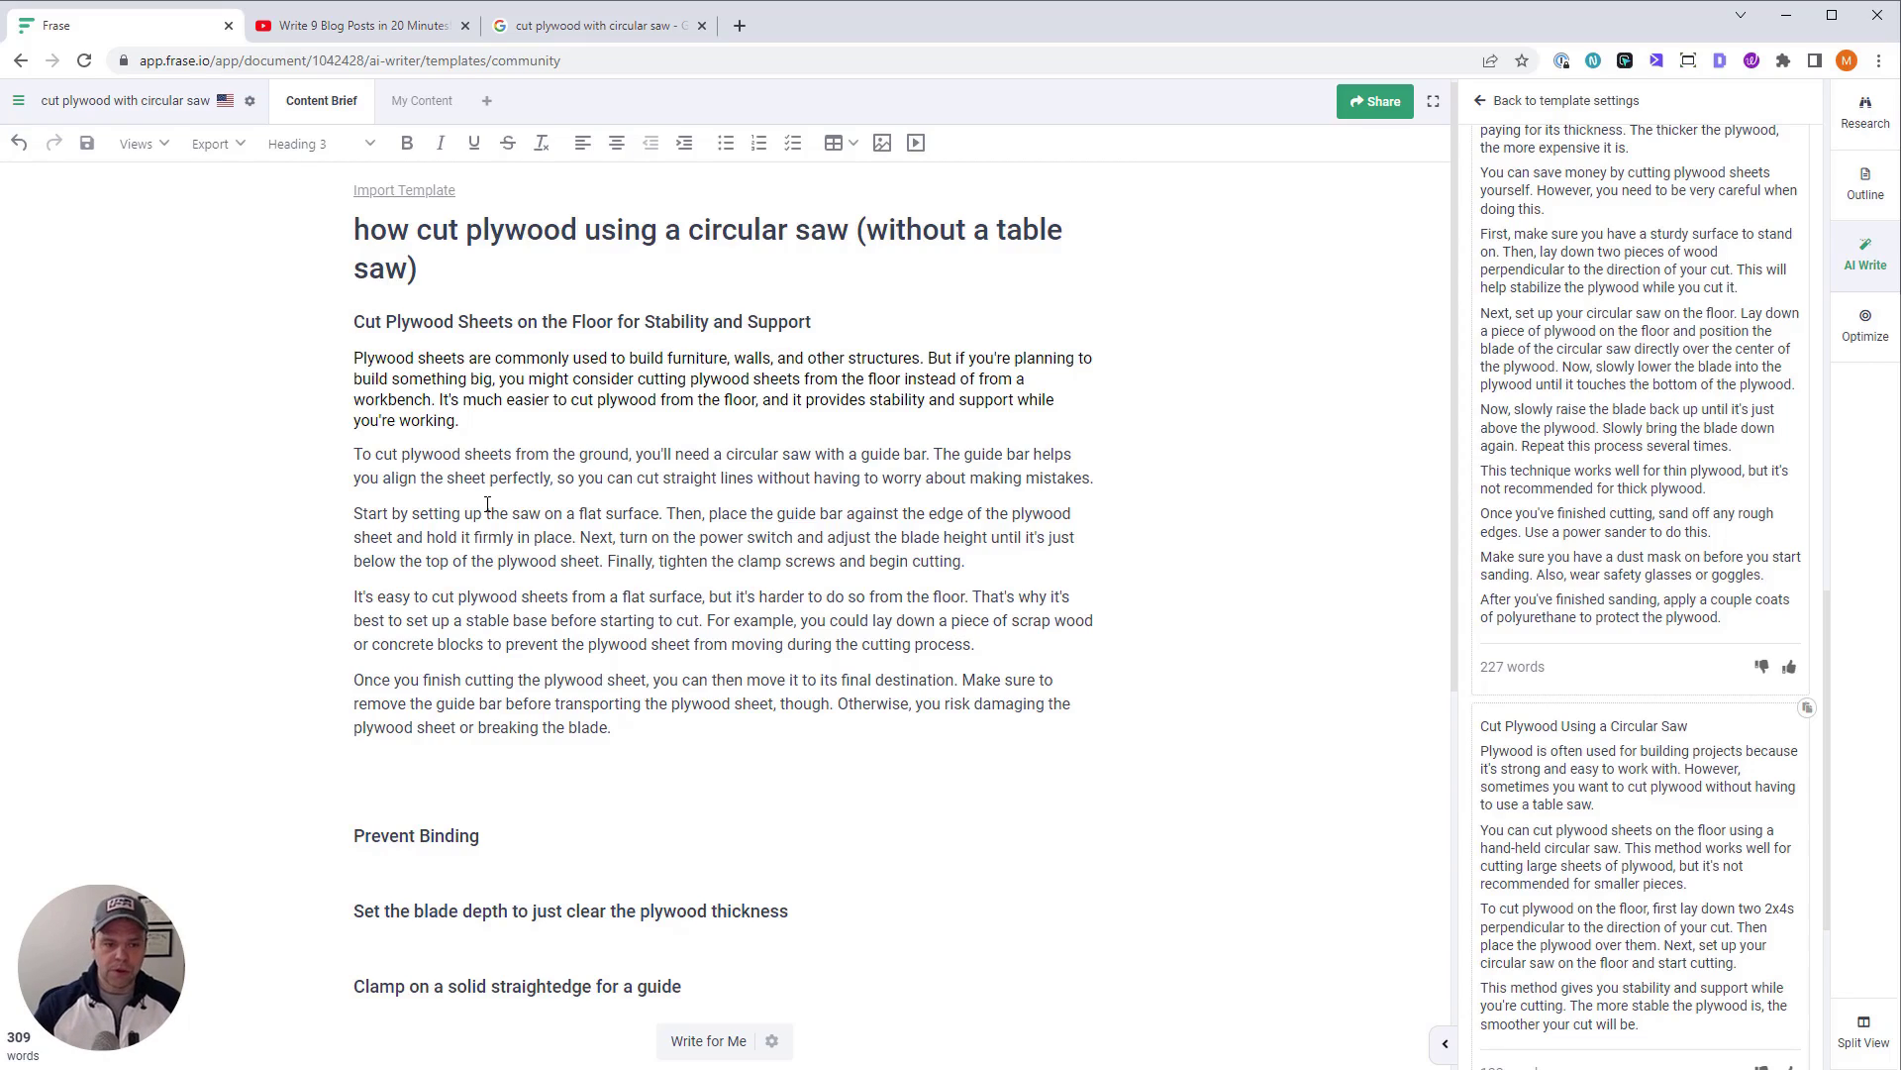
key("Return")
key("Return")
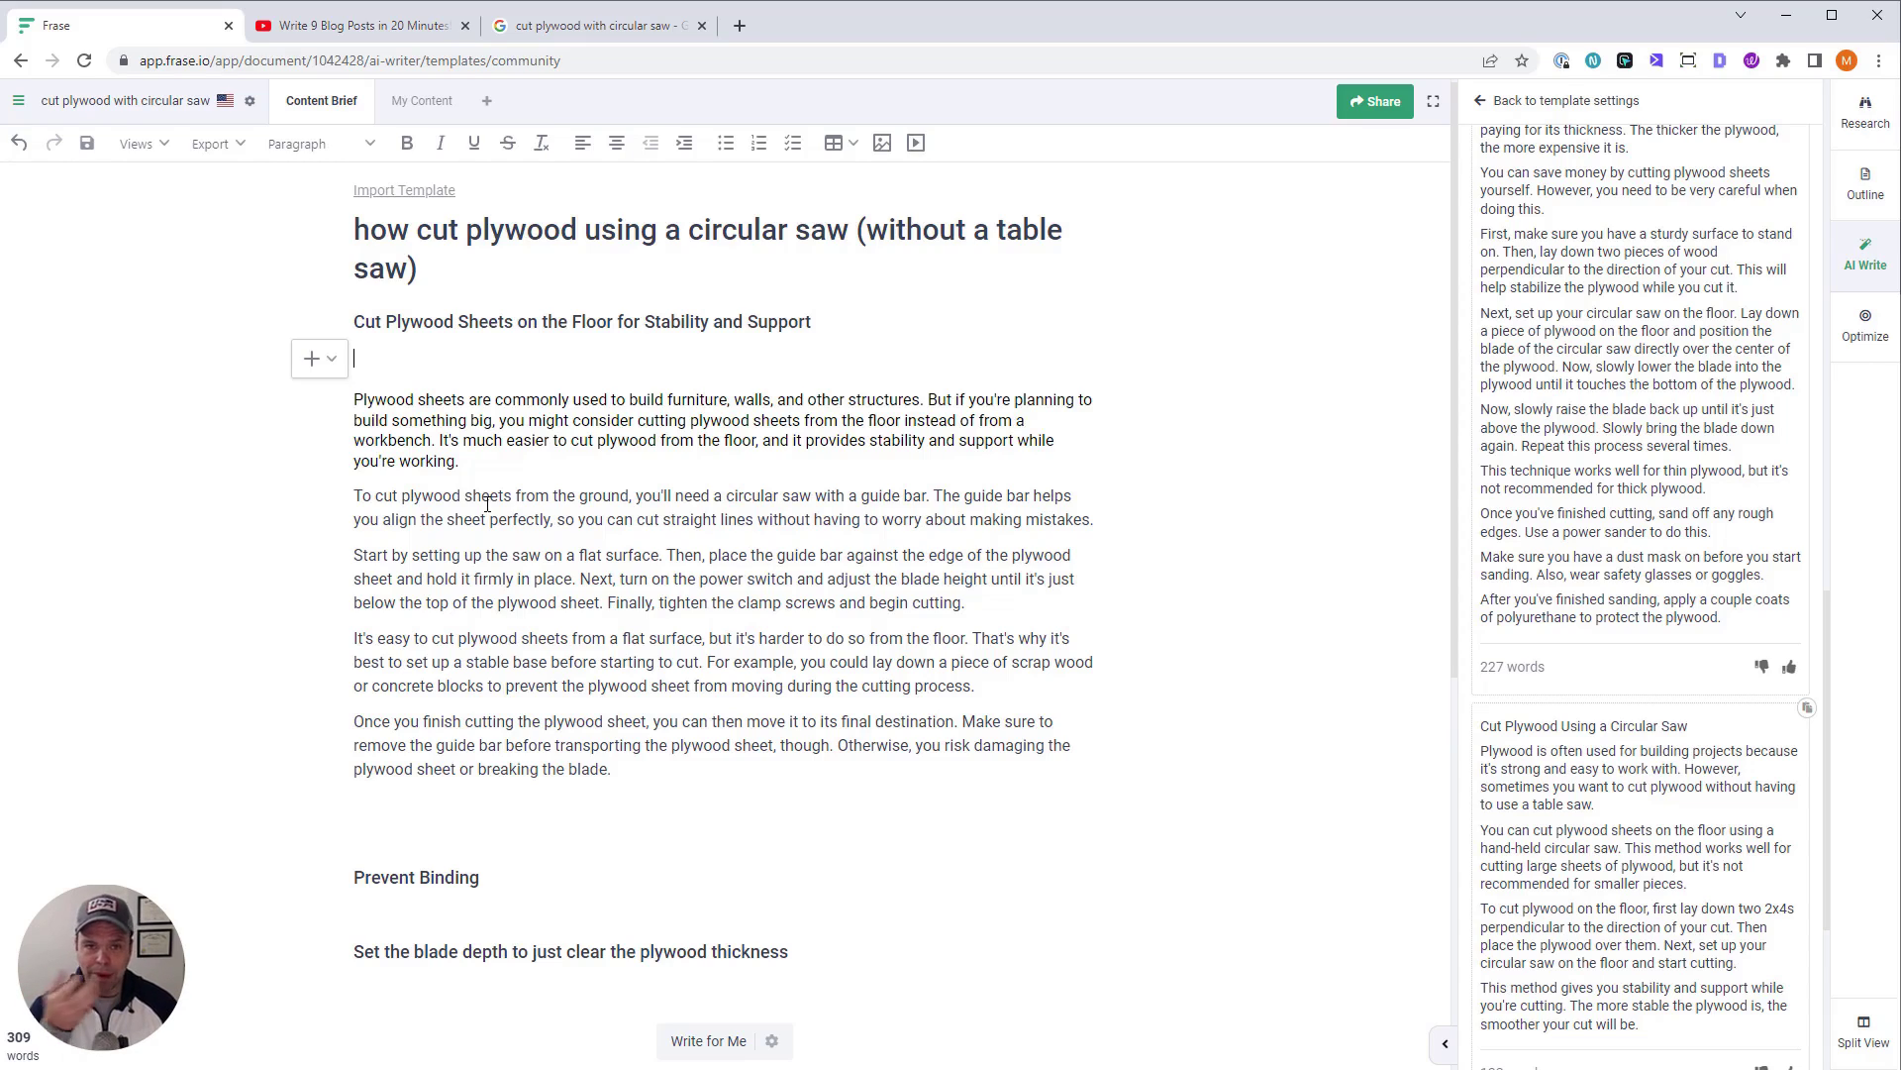
Filter the competitors' SERP headings by 'floor'
left_click(1866, 111)
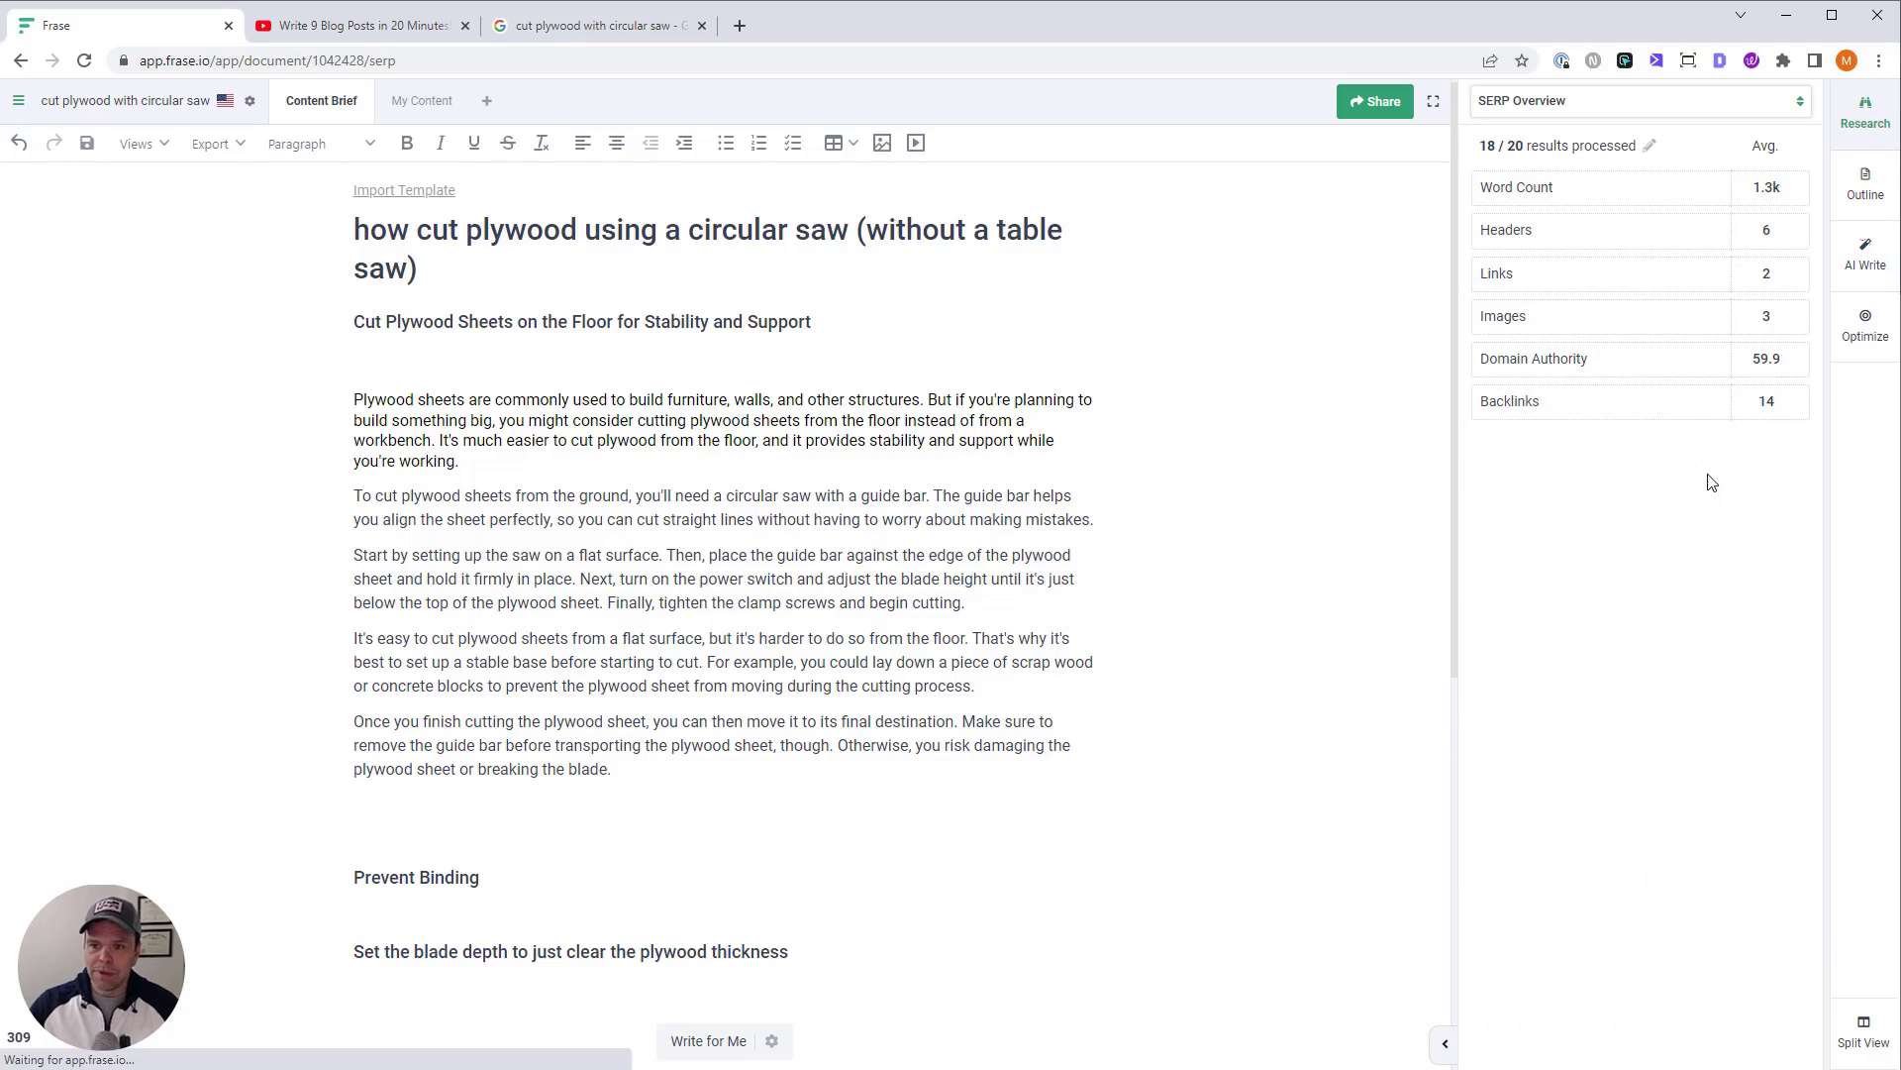
left_click(1570, 111)
left_click(1525, 139)
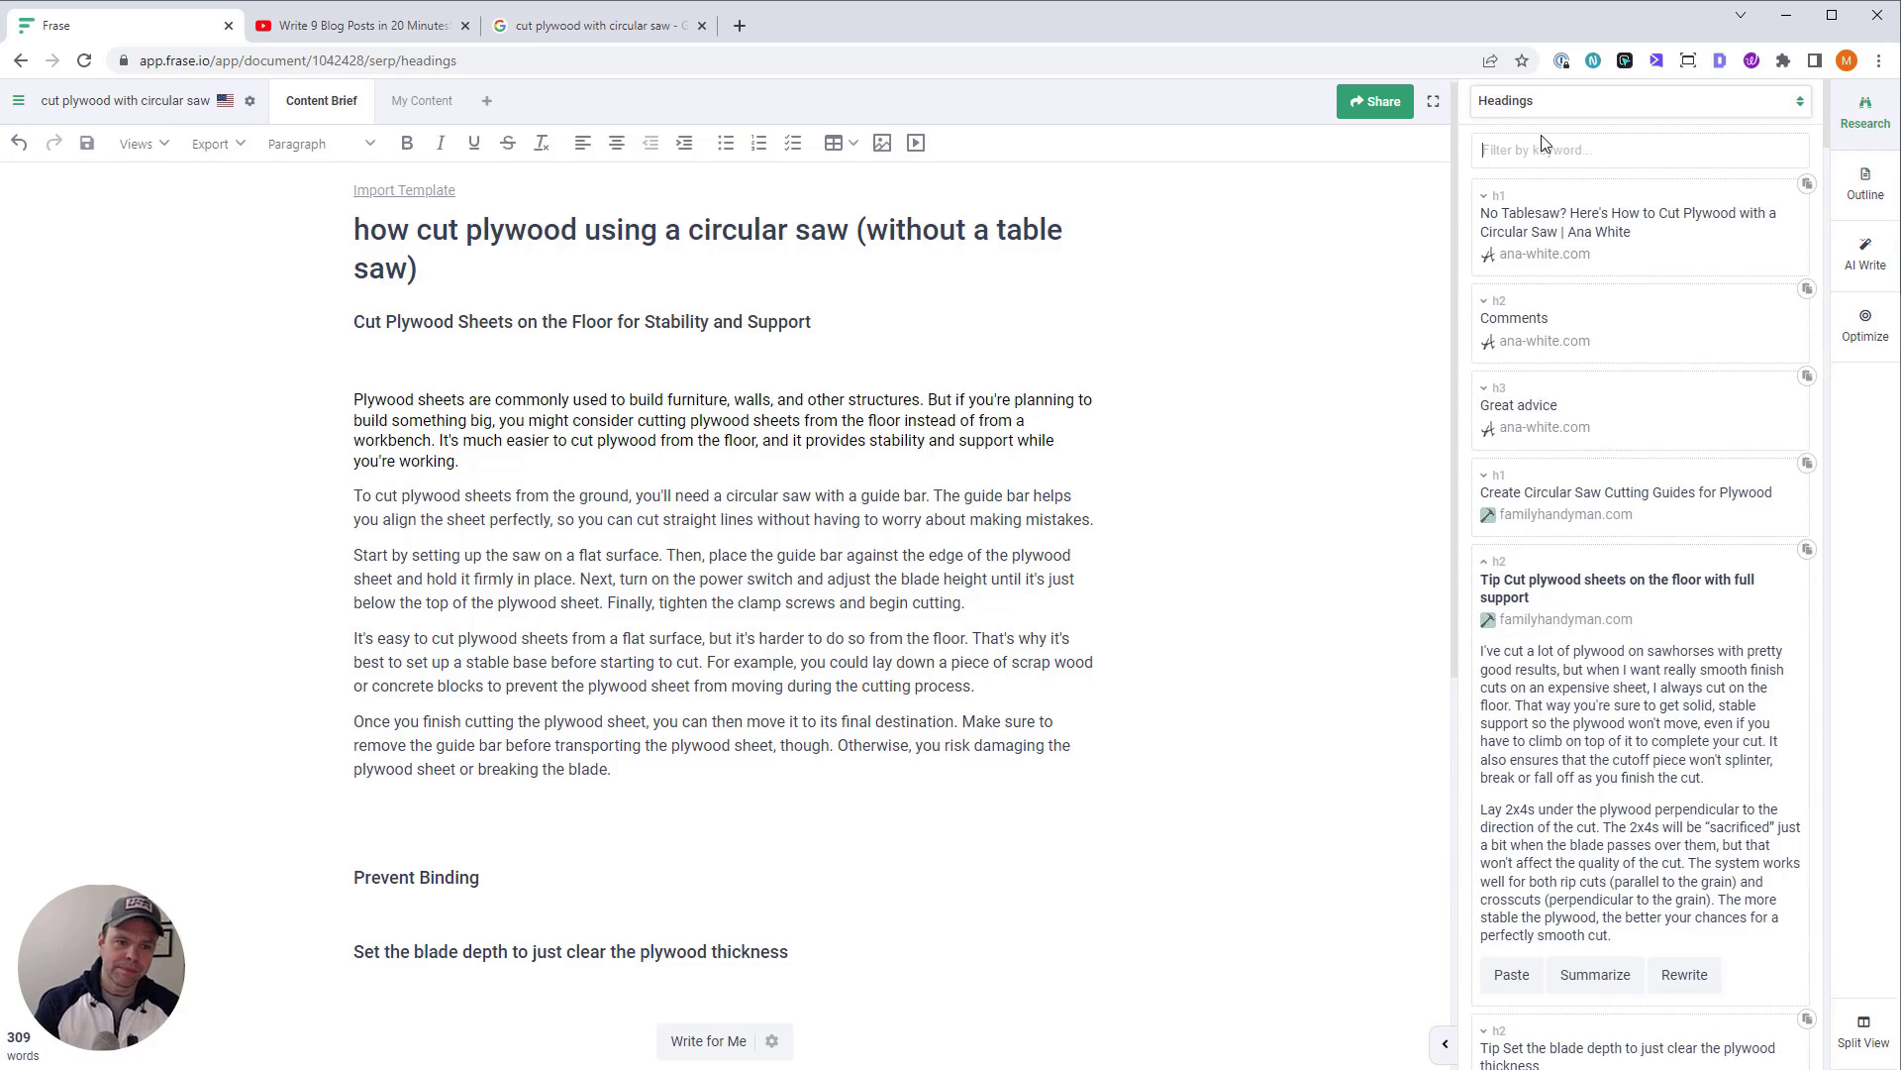
type("floor")
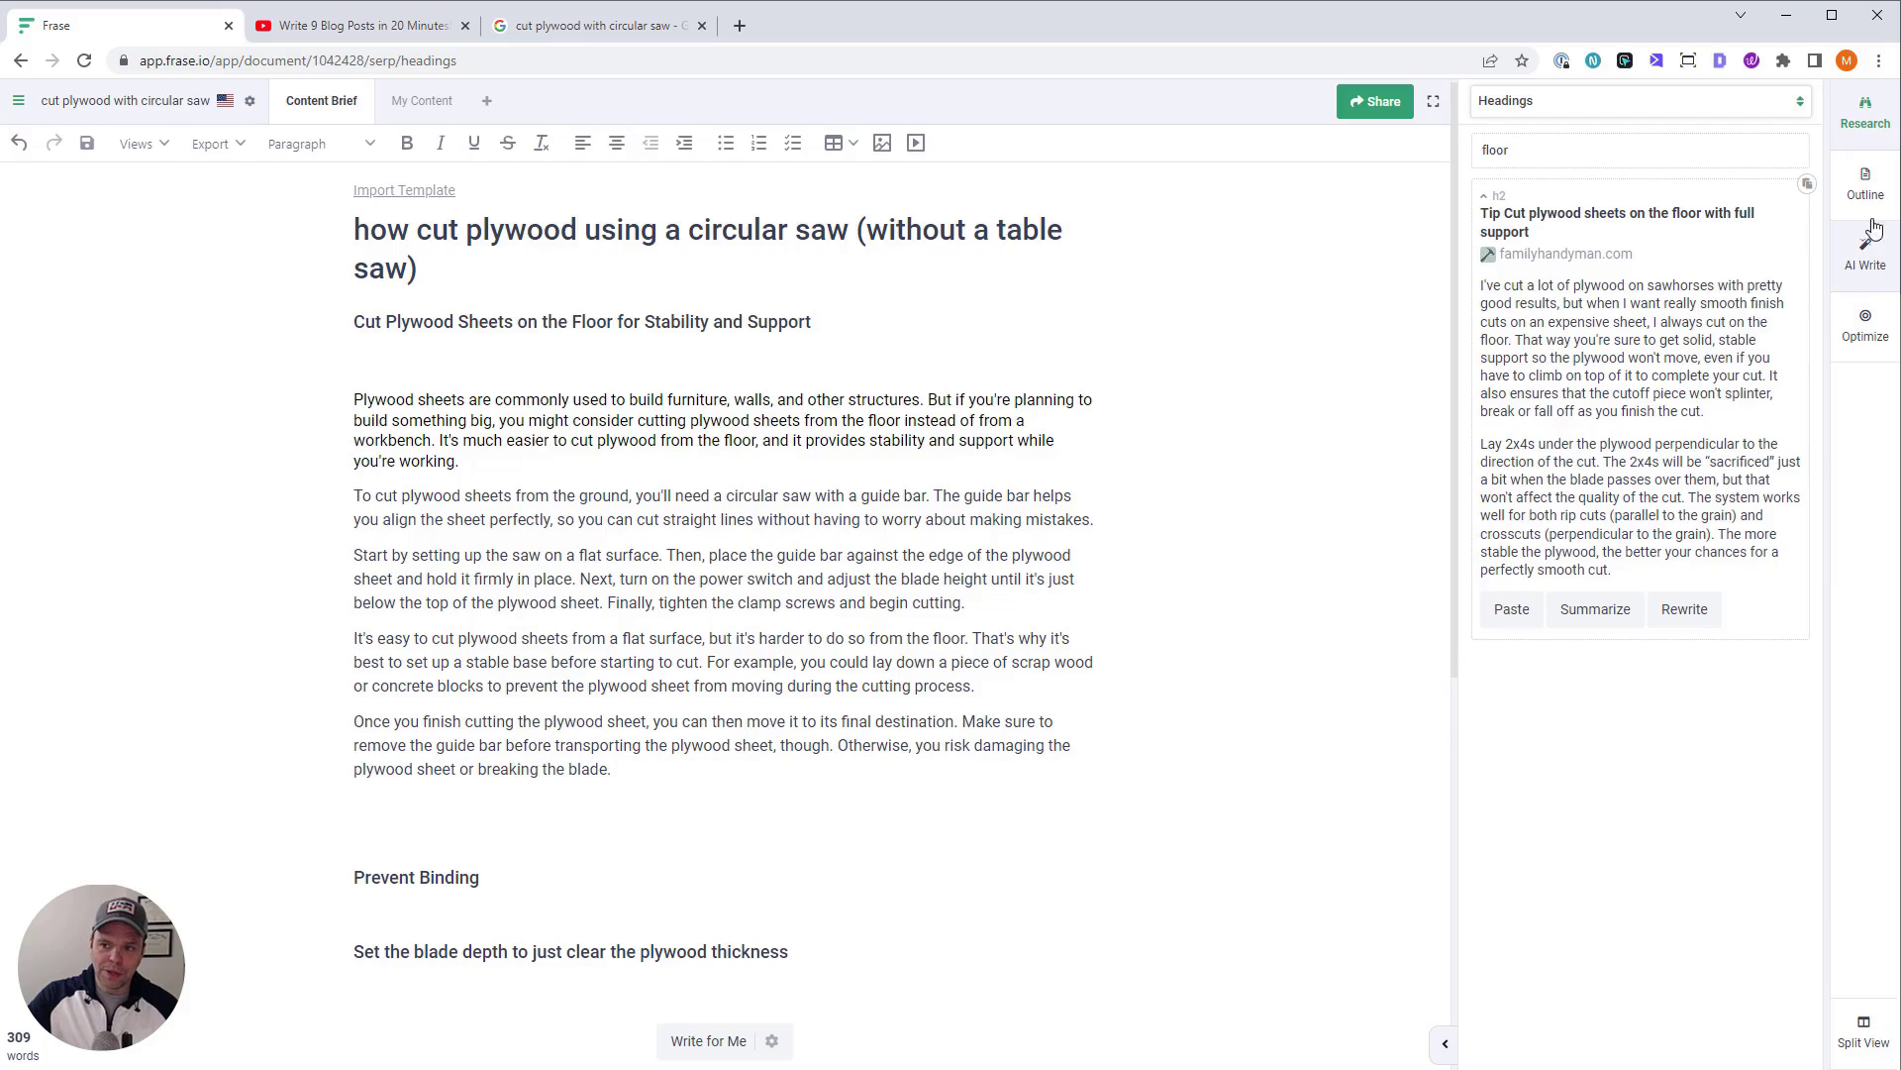
Show the community AI writing templates in the AI Write panel
left_click(1866, 254)
left_click(1865, 327)
left_click(1874, 262)
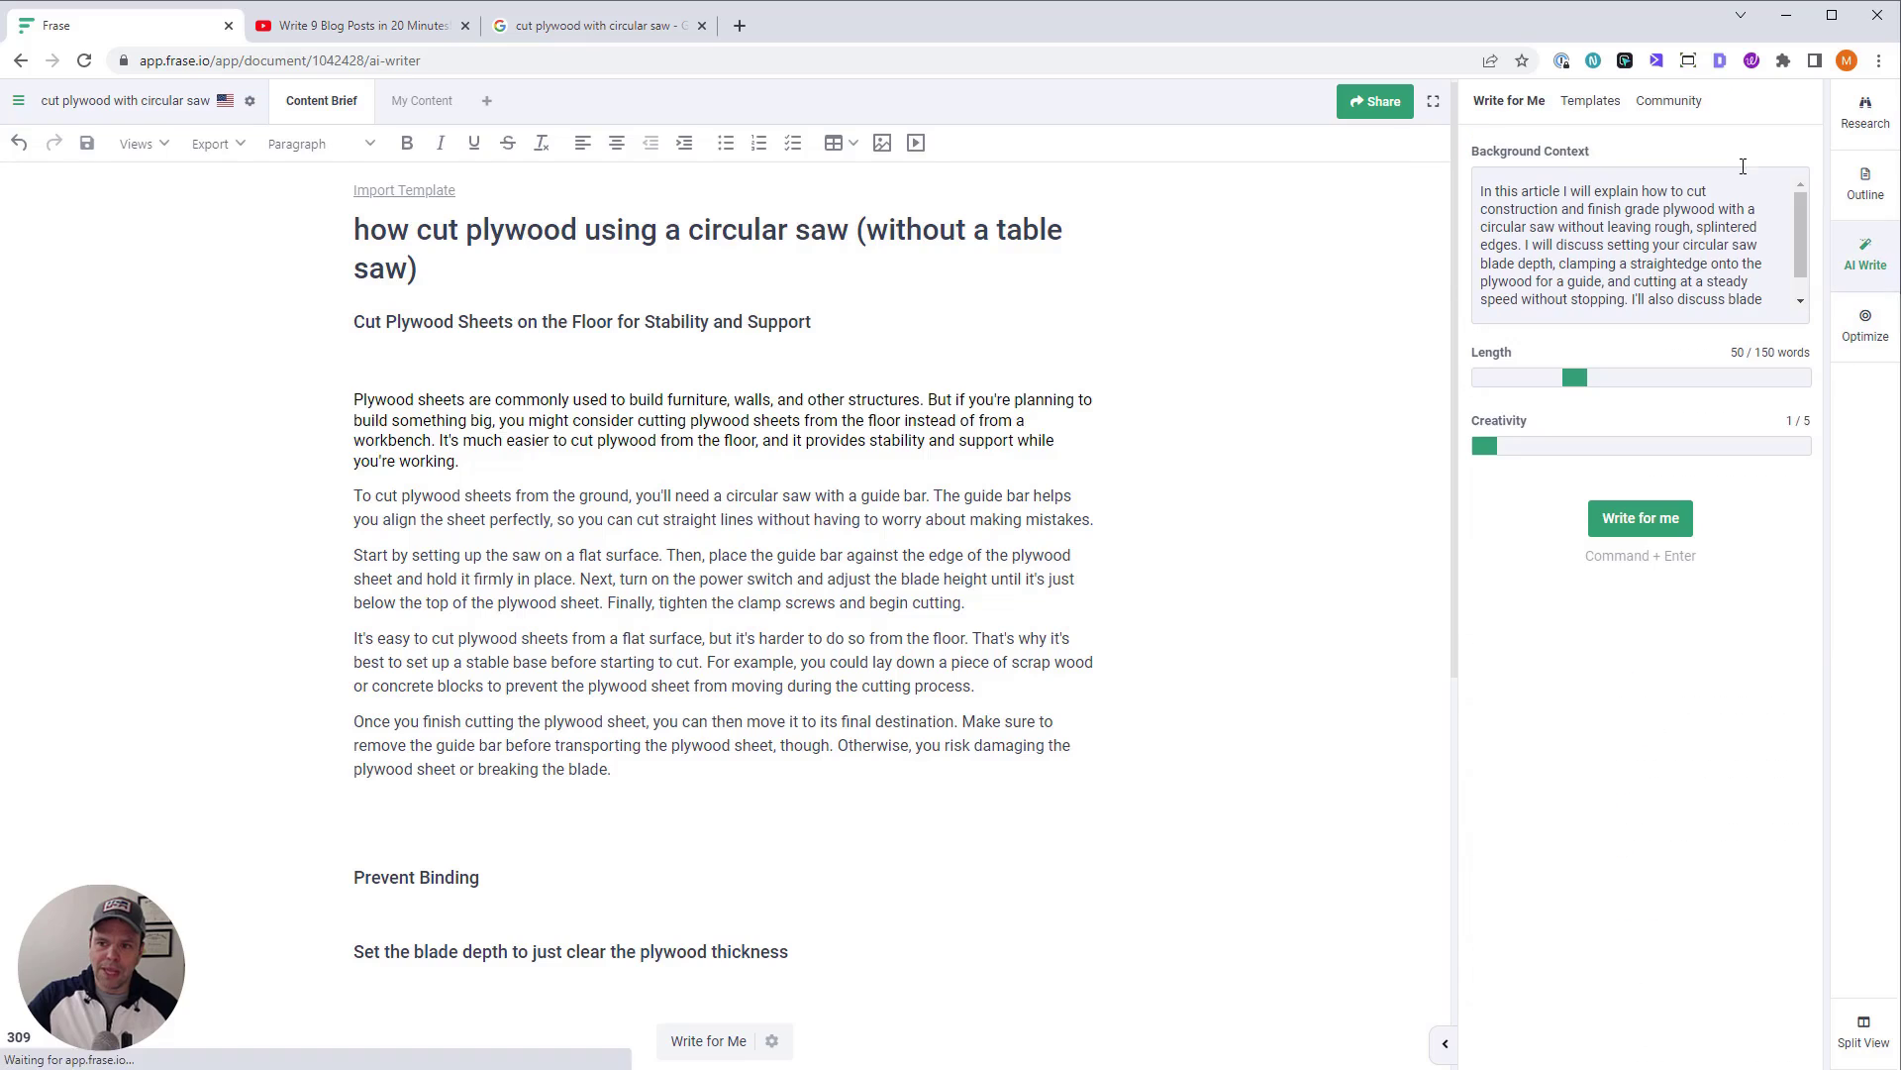
left_click(1588, 112)
left_click(1670, 117)
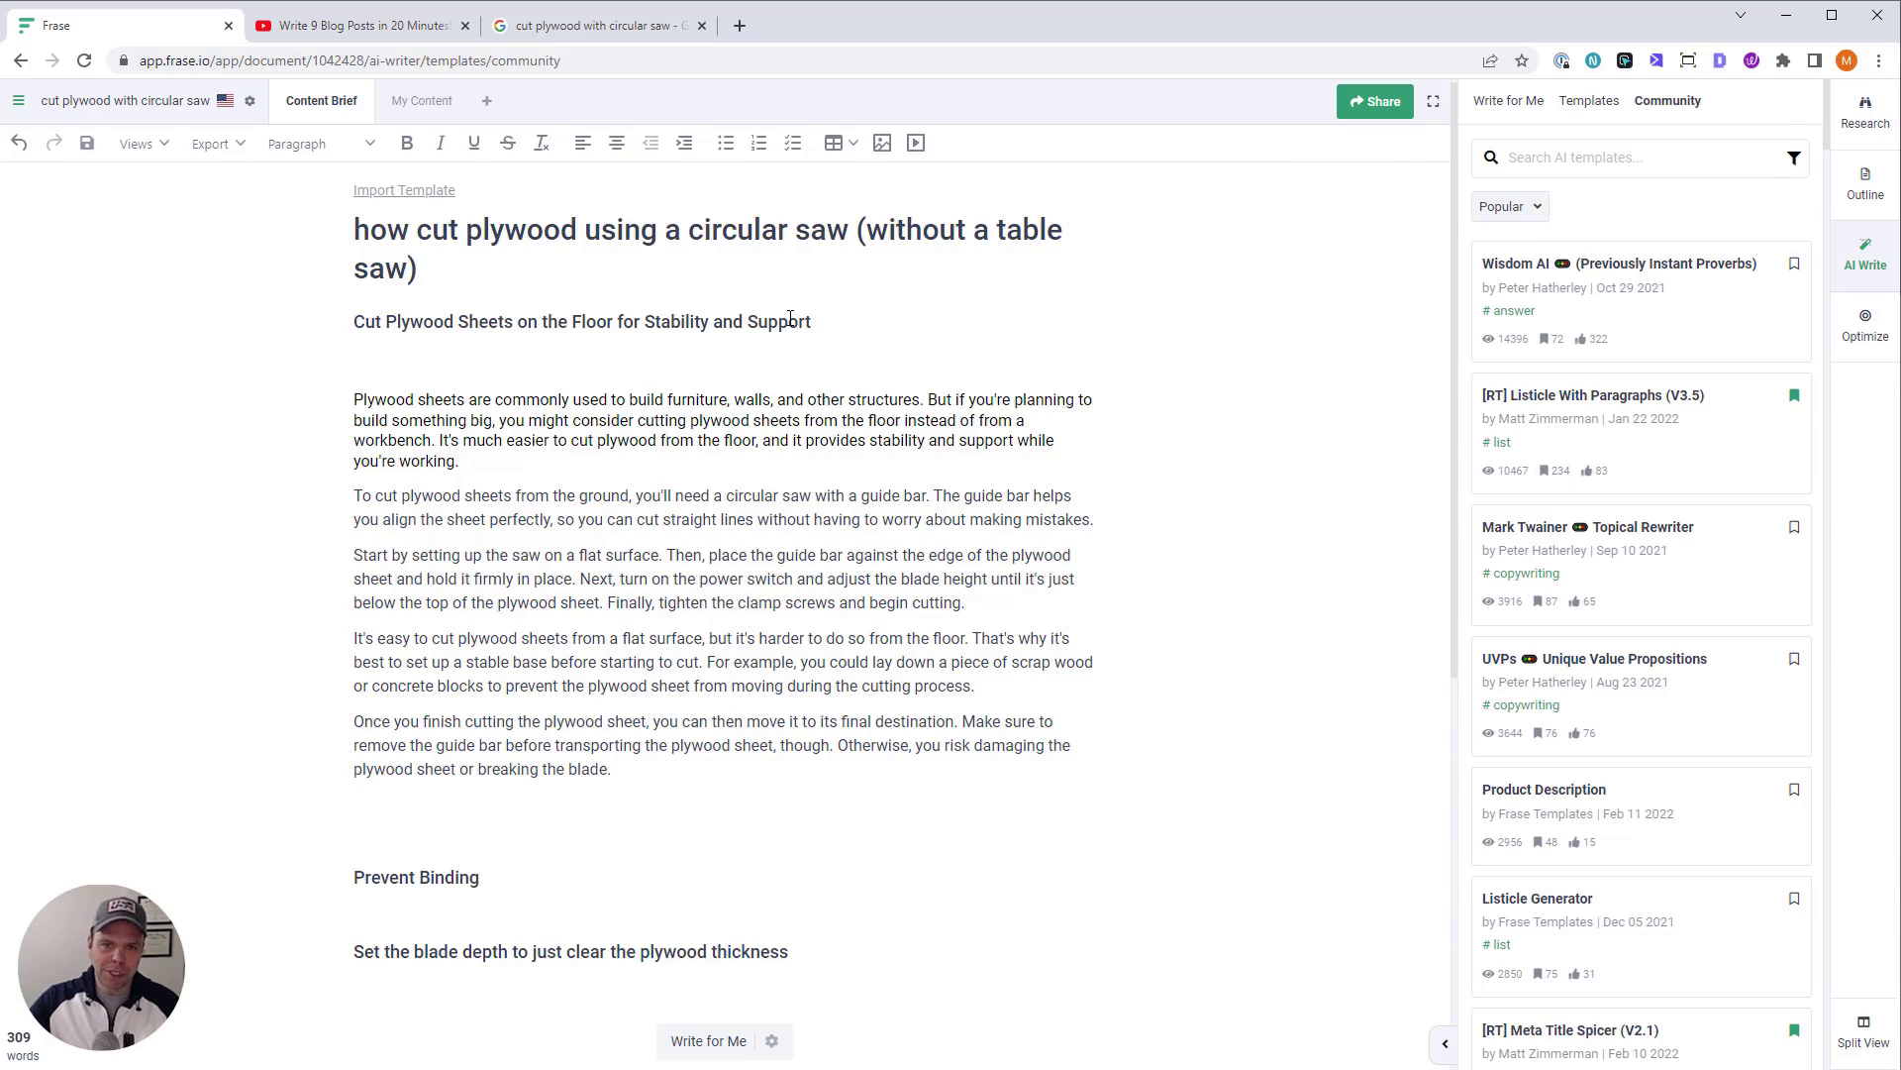
left_click_drag(817, 317, 368, 324)
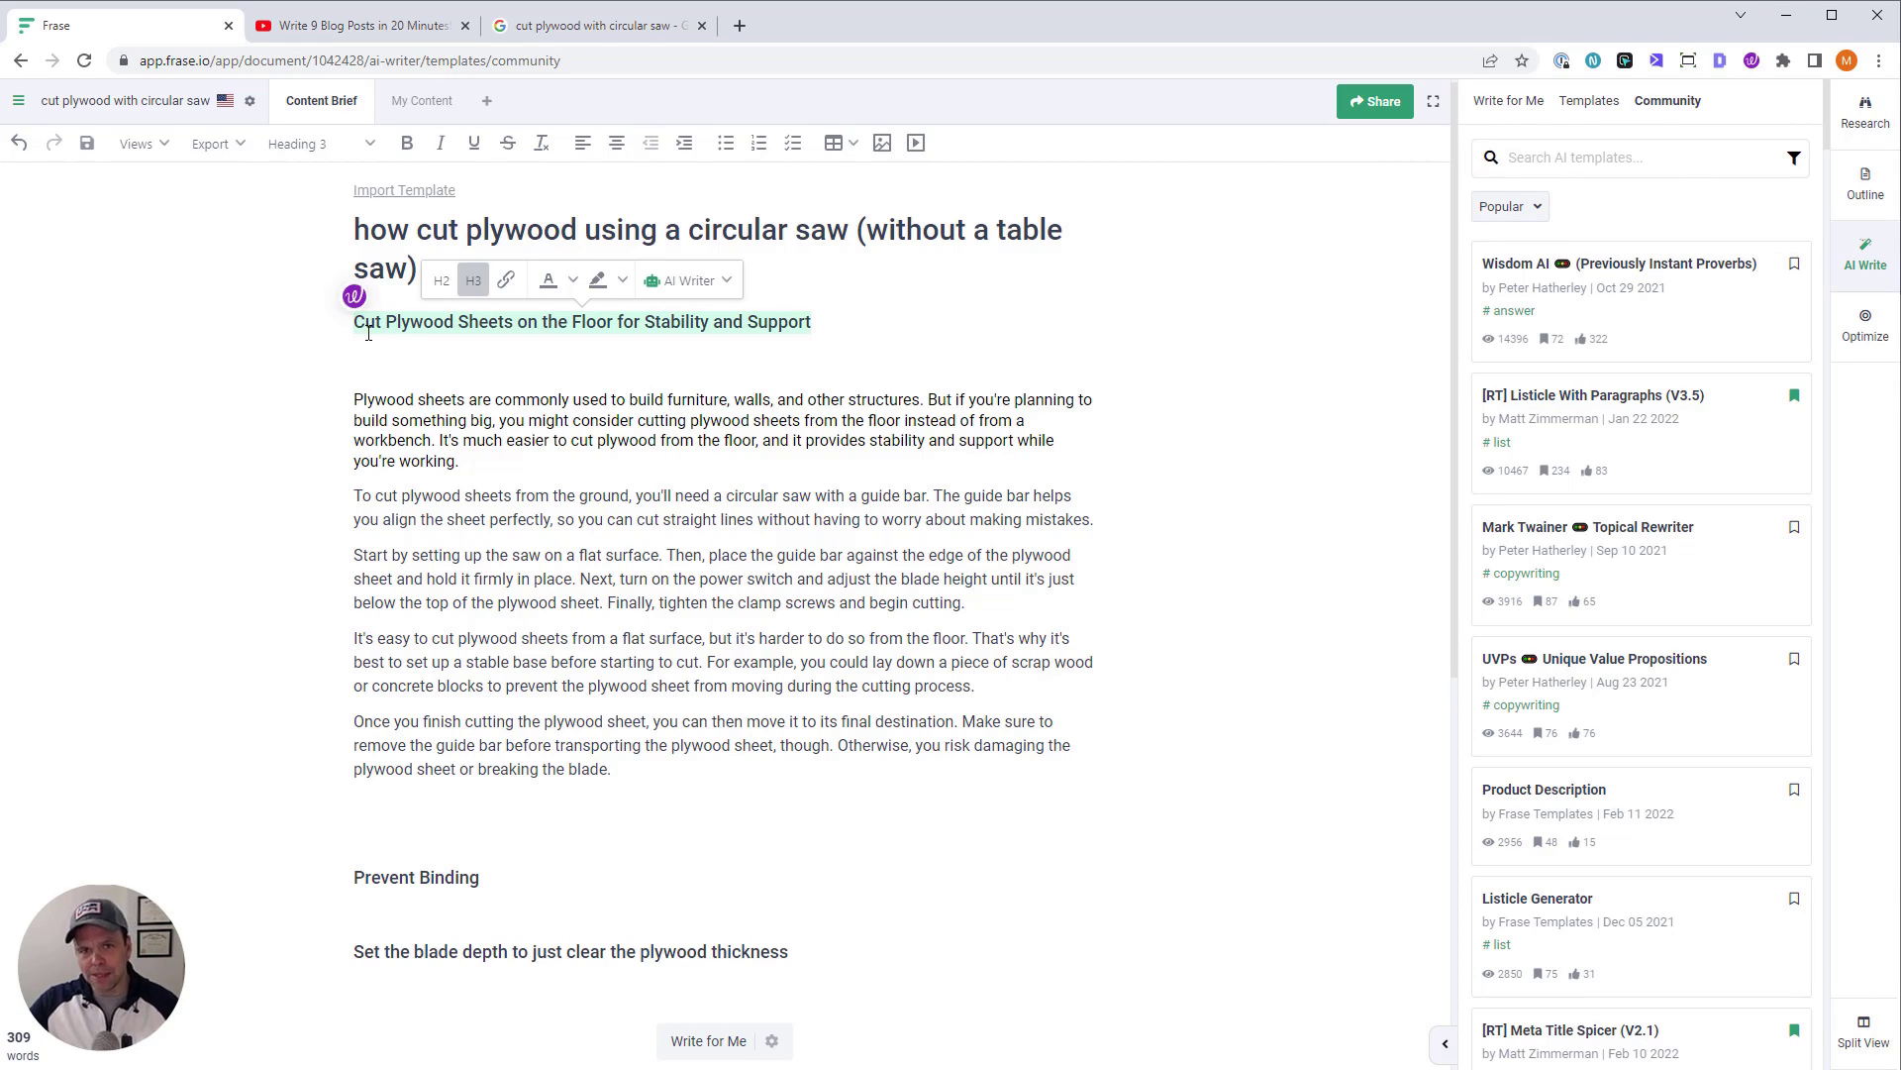
Remove the empty line below the heading and check the YouTube video comments
left_click(421, 354)
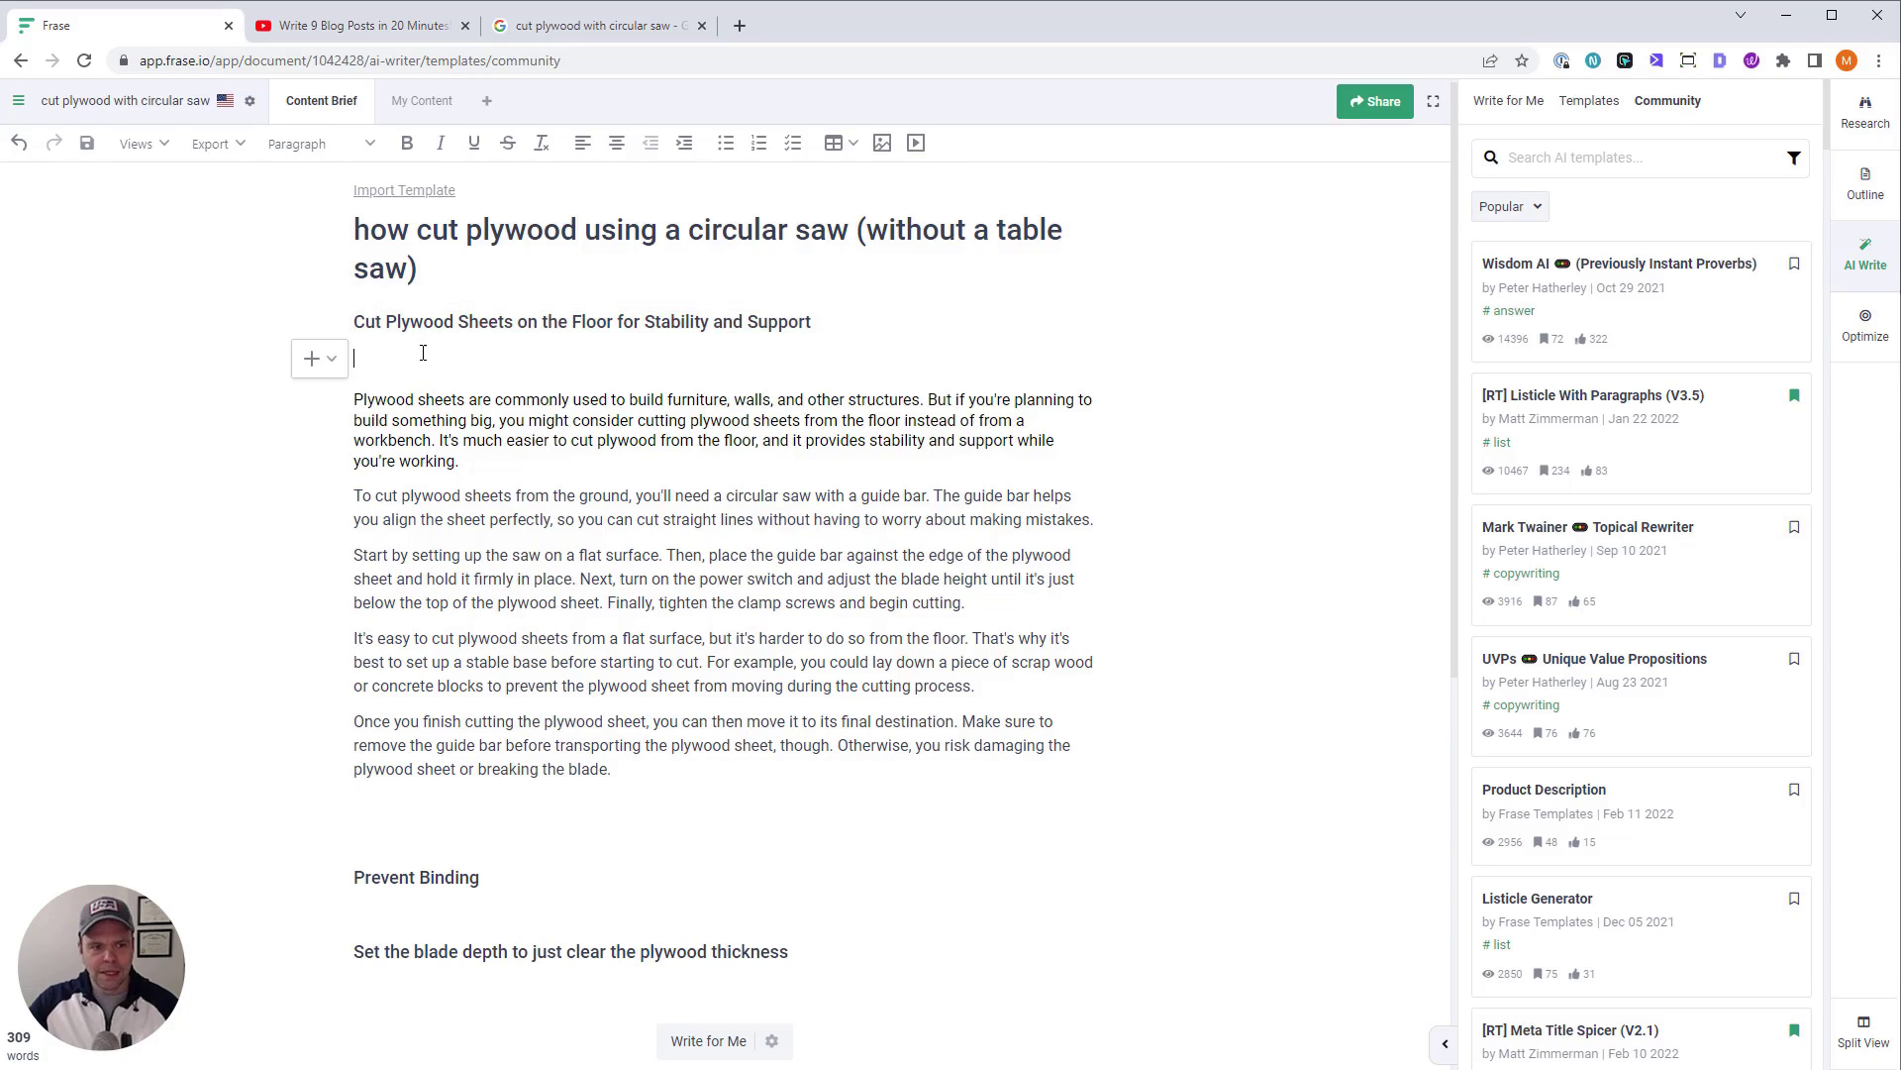
key("Delete")
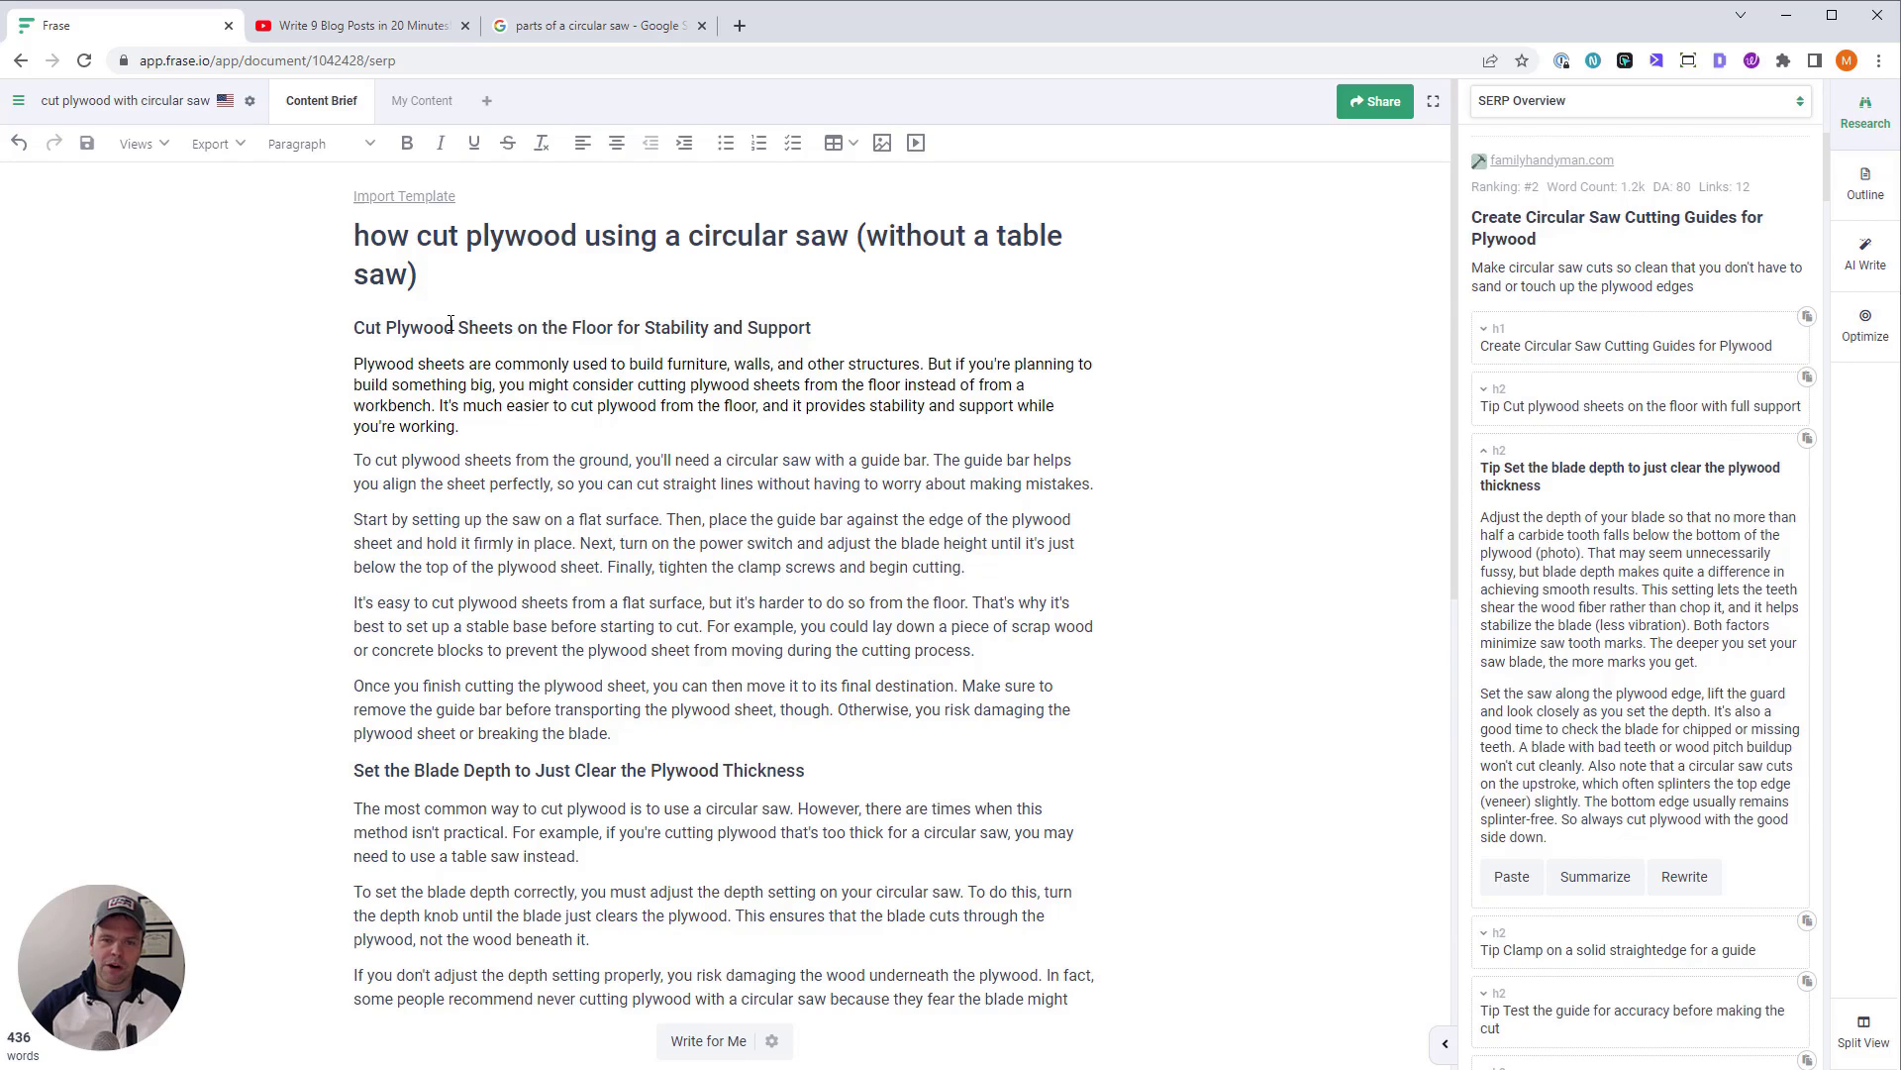
scroll(614, 515, "down", 4)
scroll(701, 646, "up", 4)
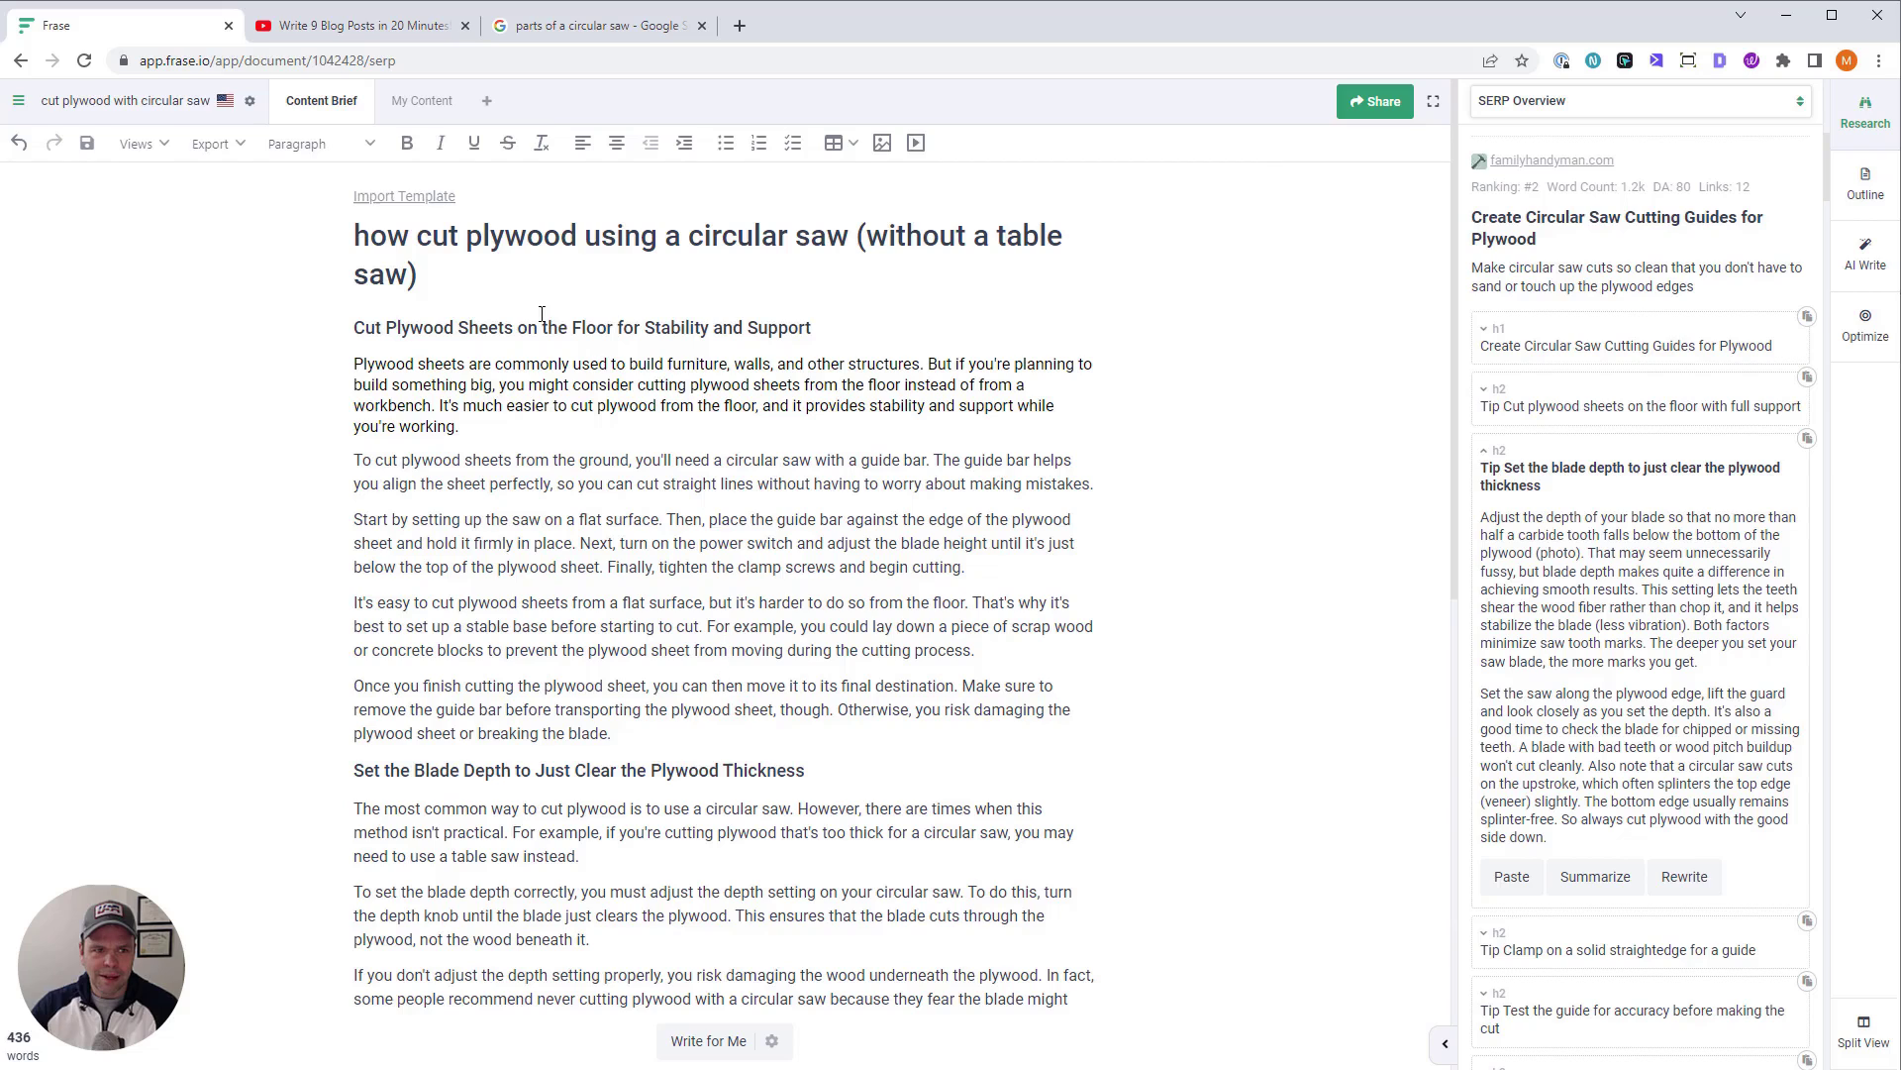
left_click(349, 29)
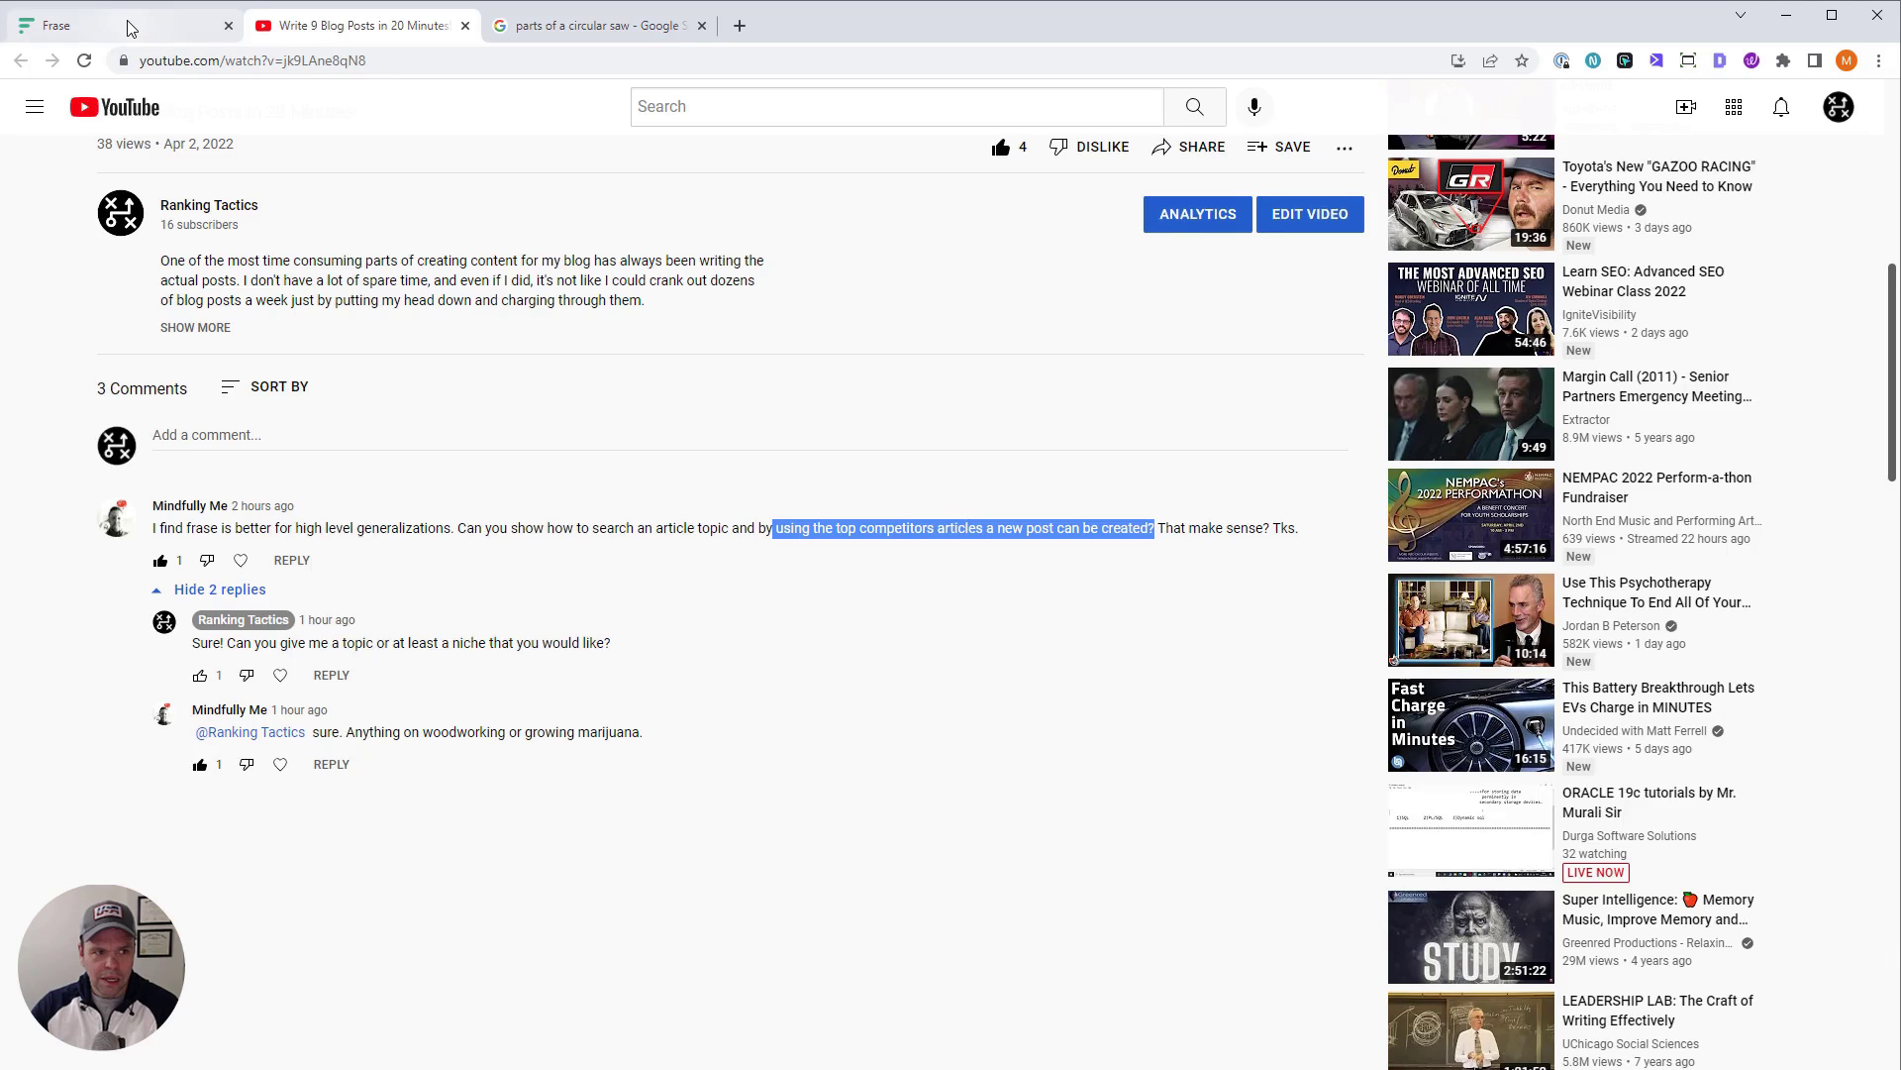
left_click(131, 28)
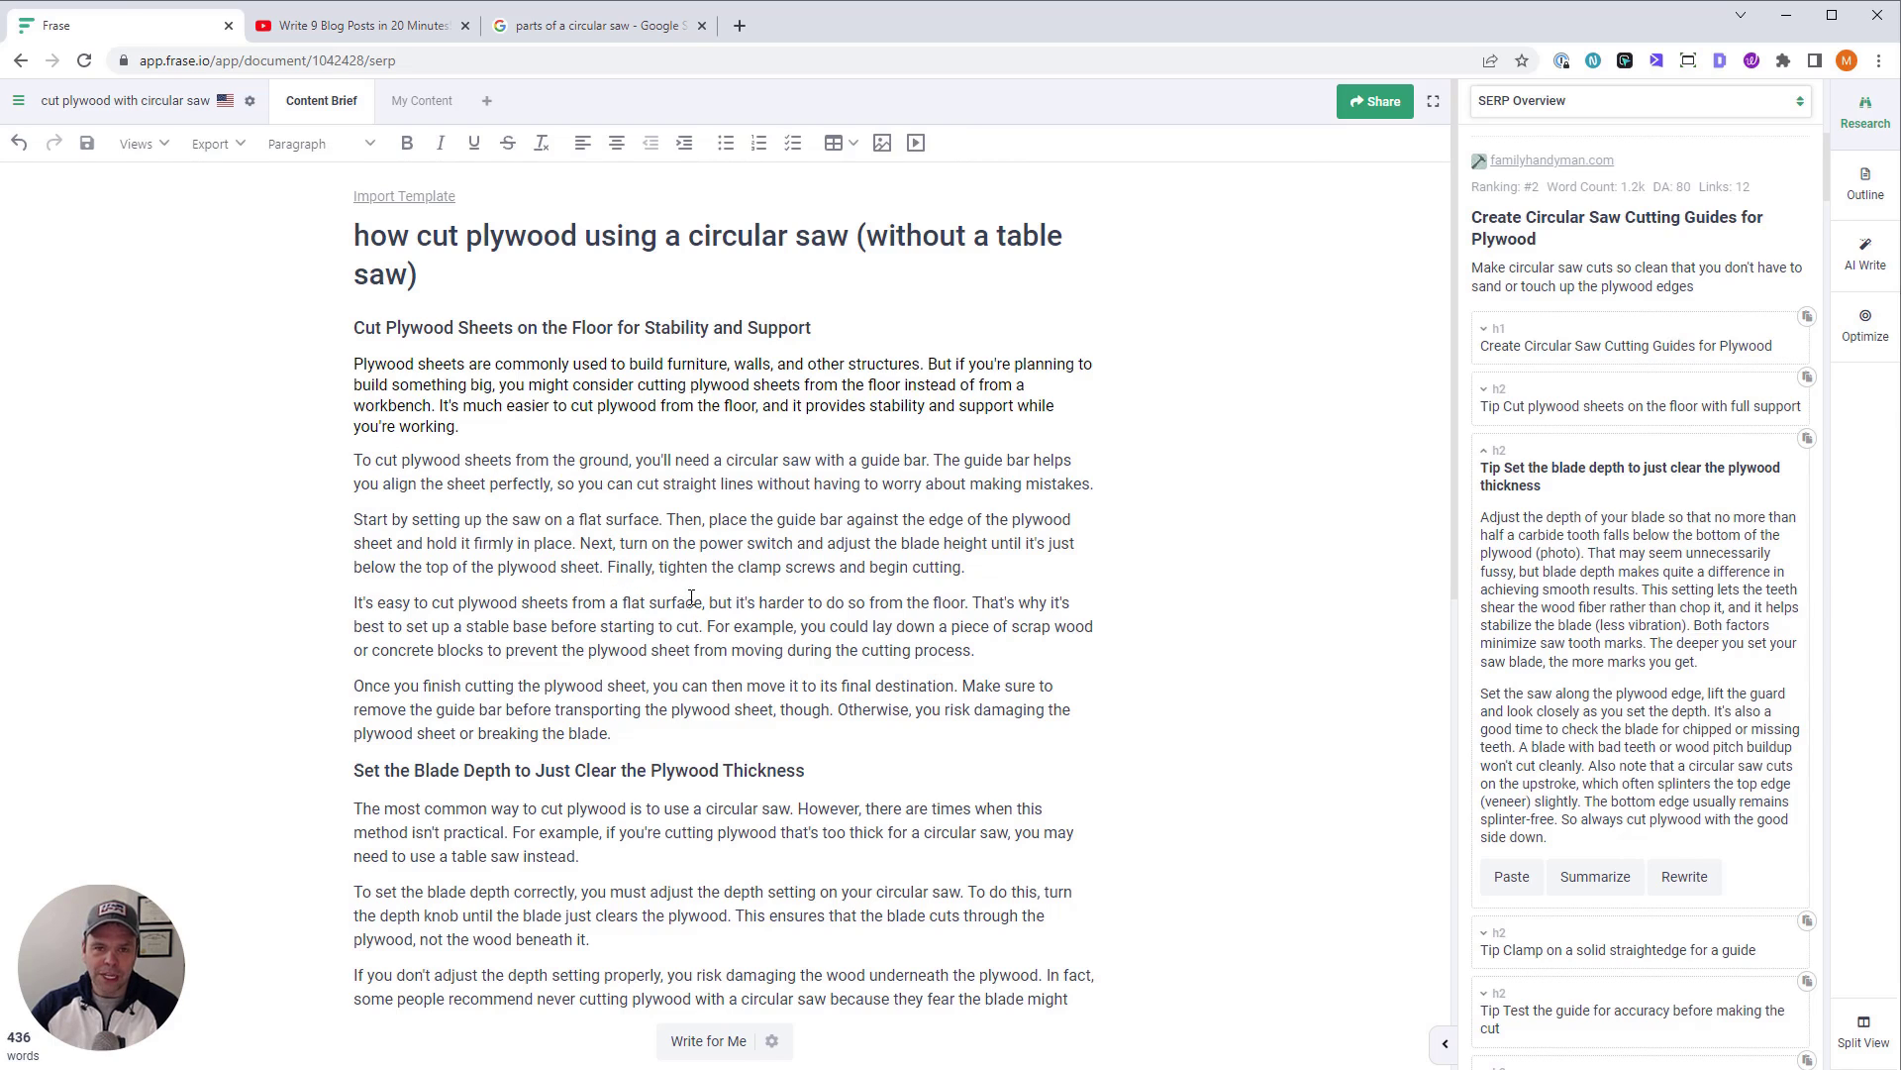
Collapse the competitor's blade-depth and steady-speed sections, then place the caret after the blade depth section
scroll(690, 596, "down", 4)
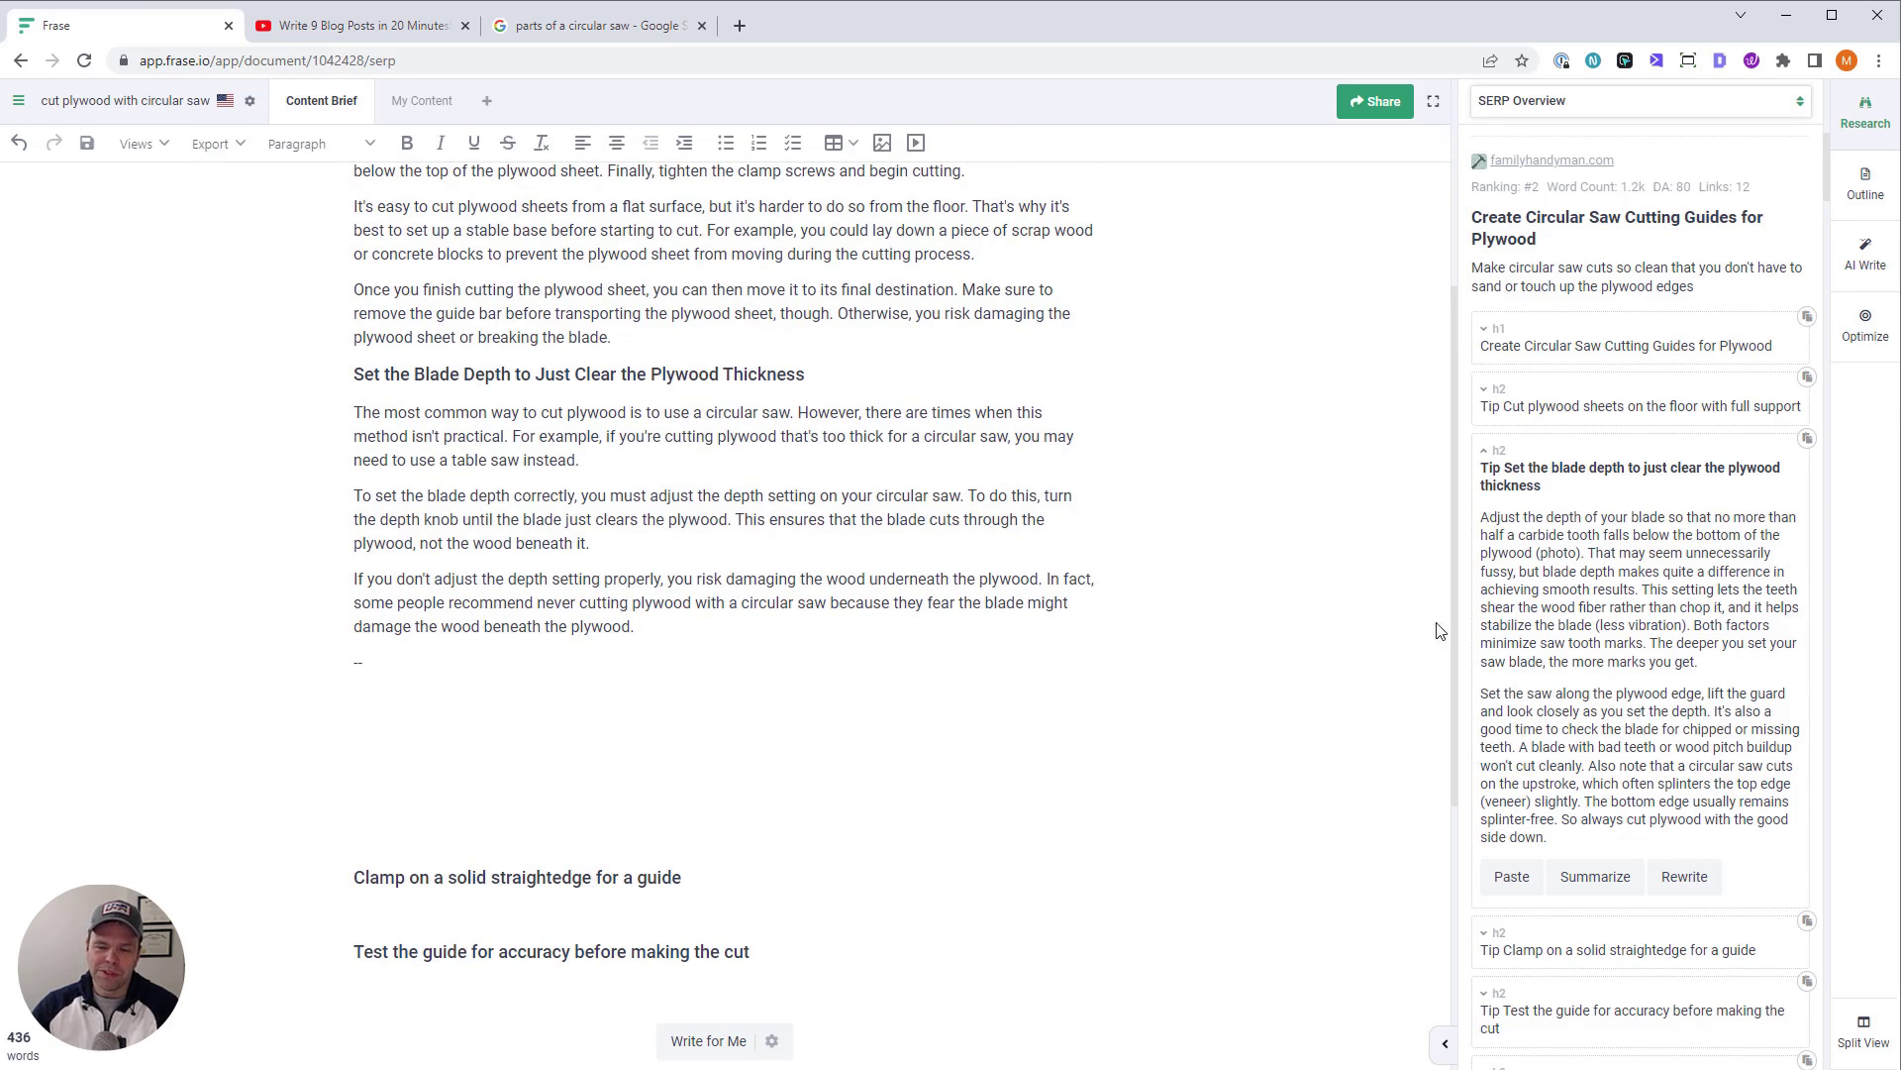
left_click(1485, 453)
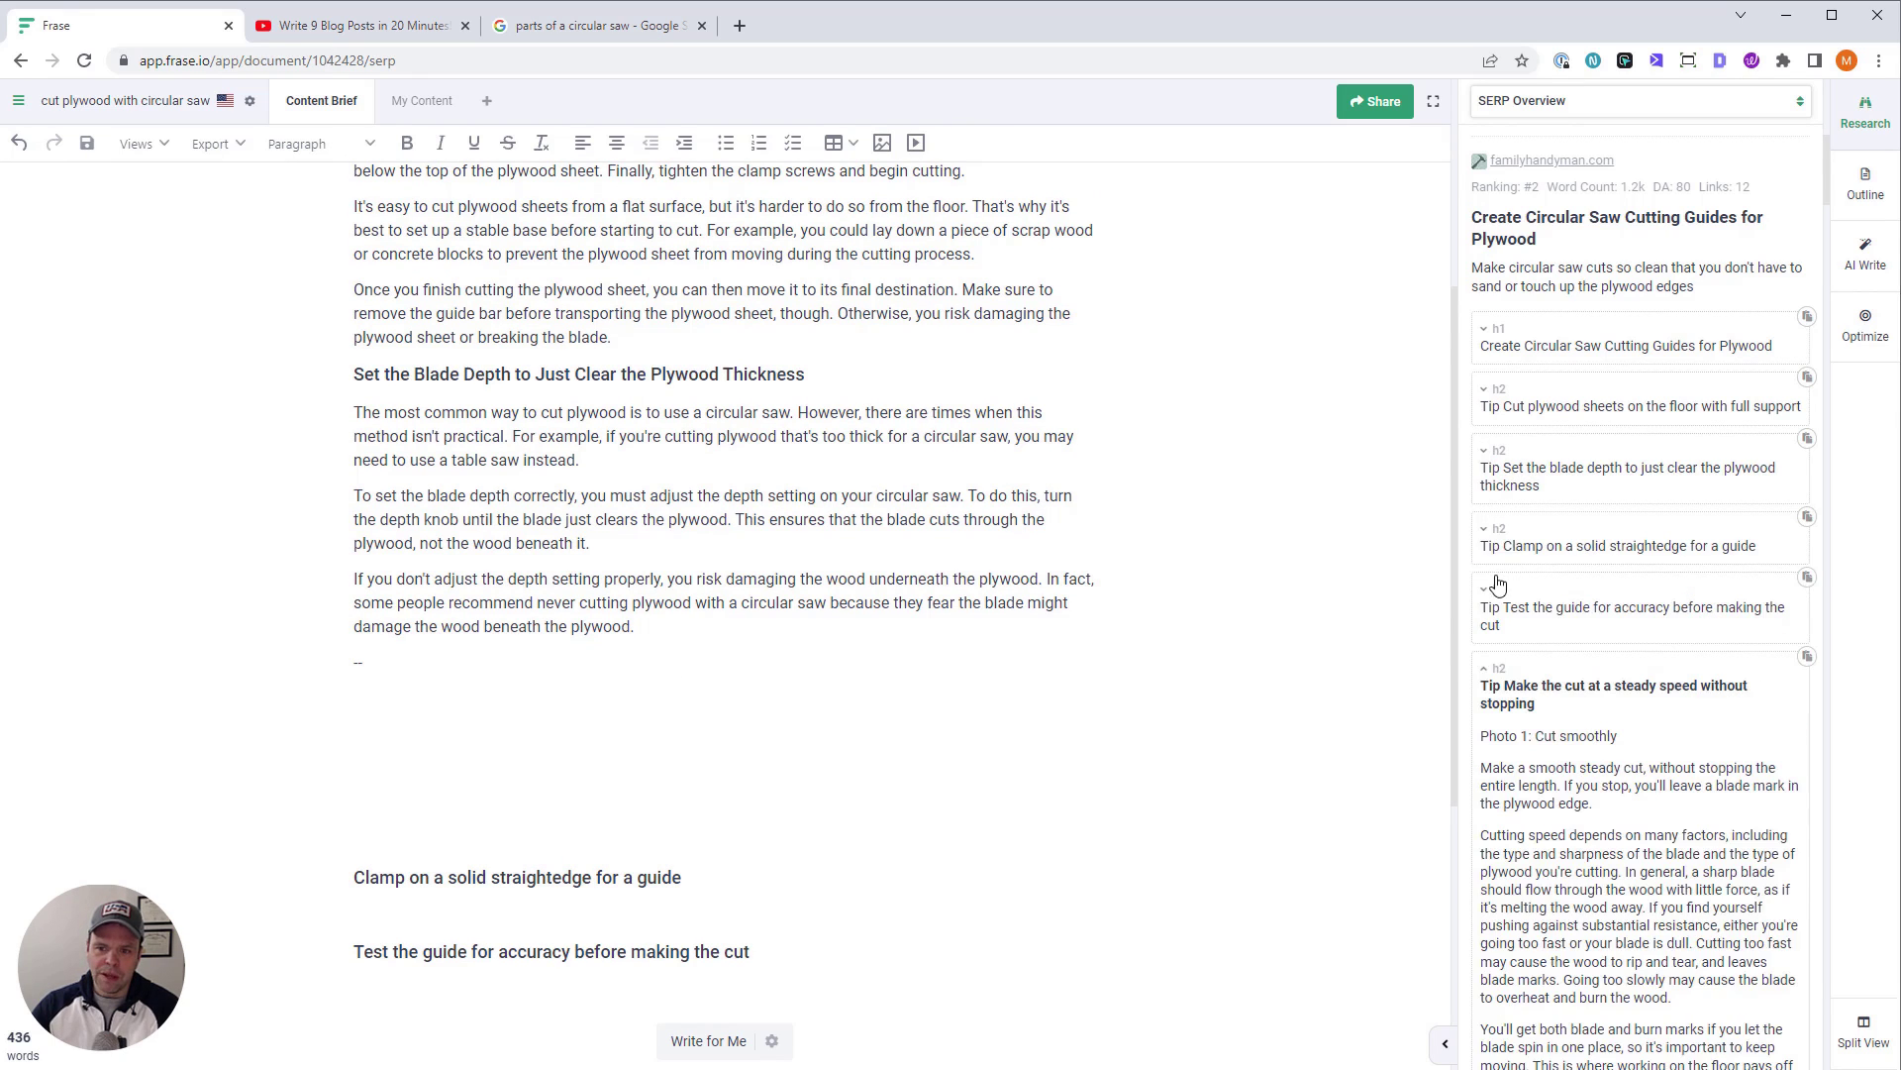
left_click(1485, 673)
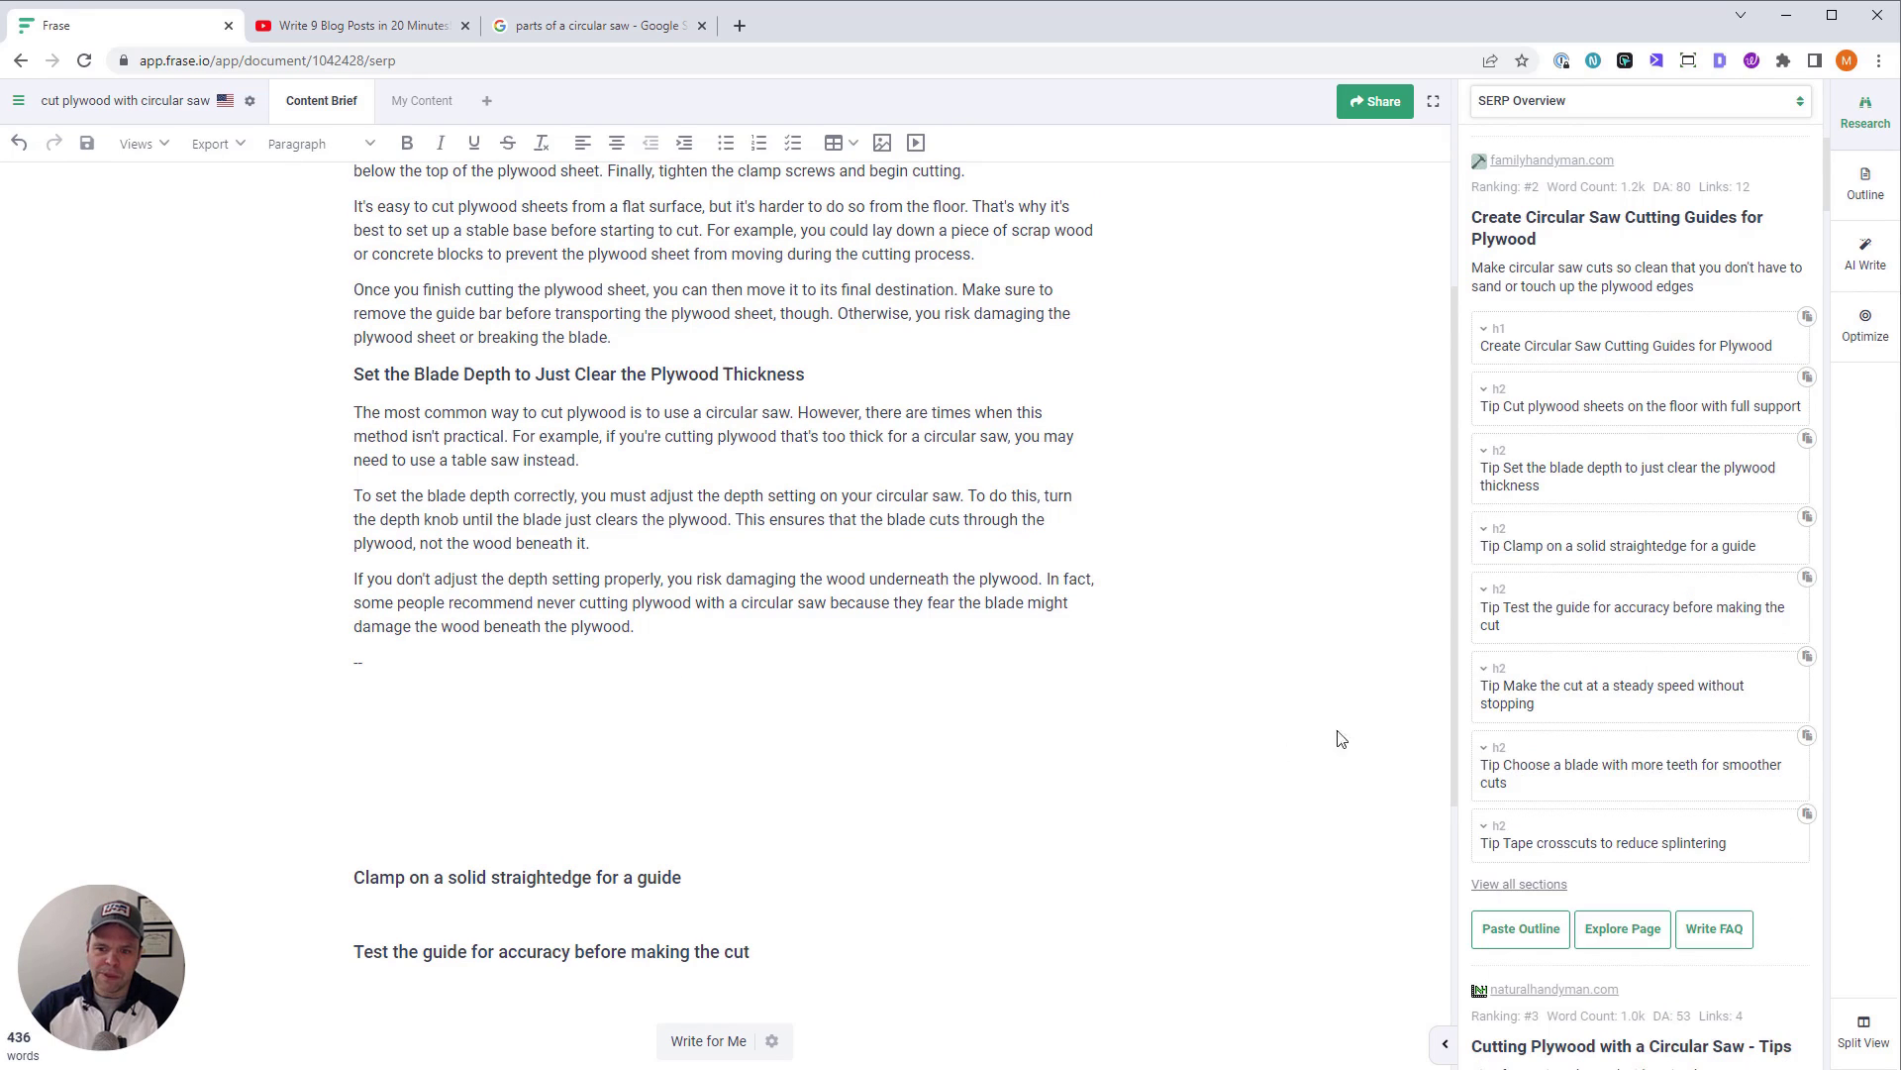
left_click(420, 696)
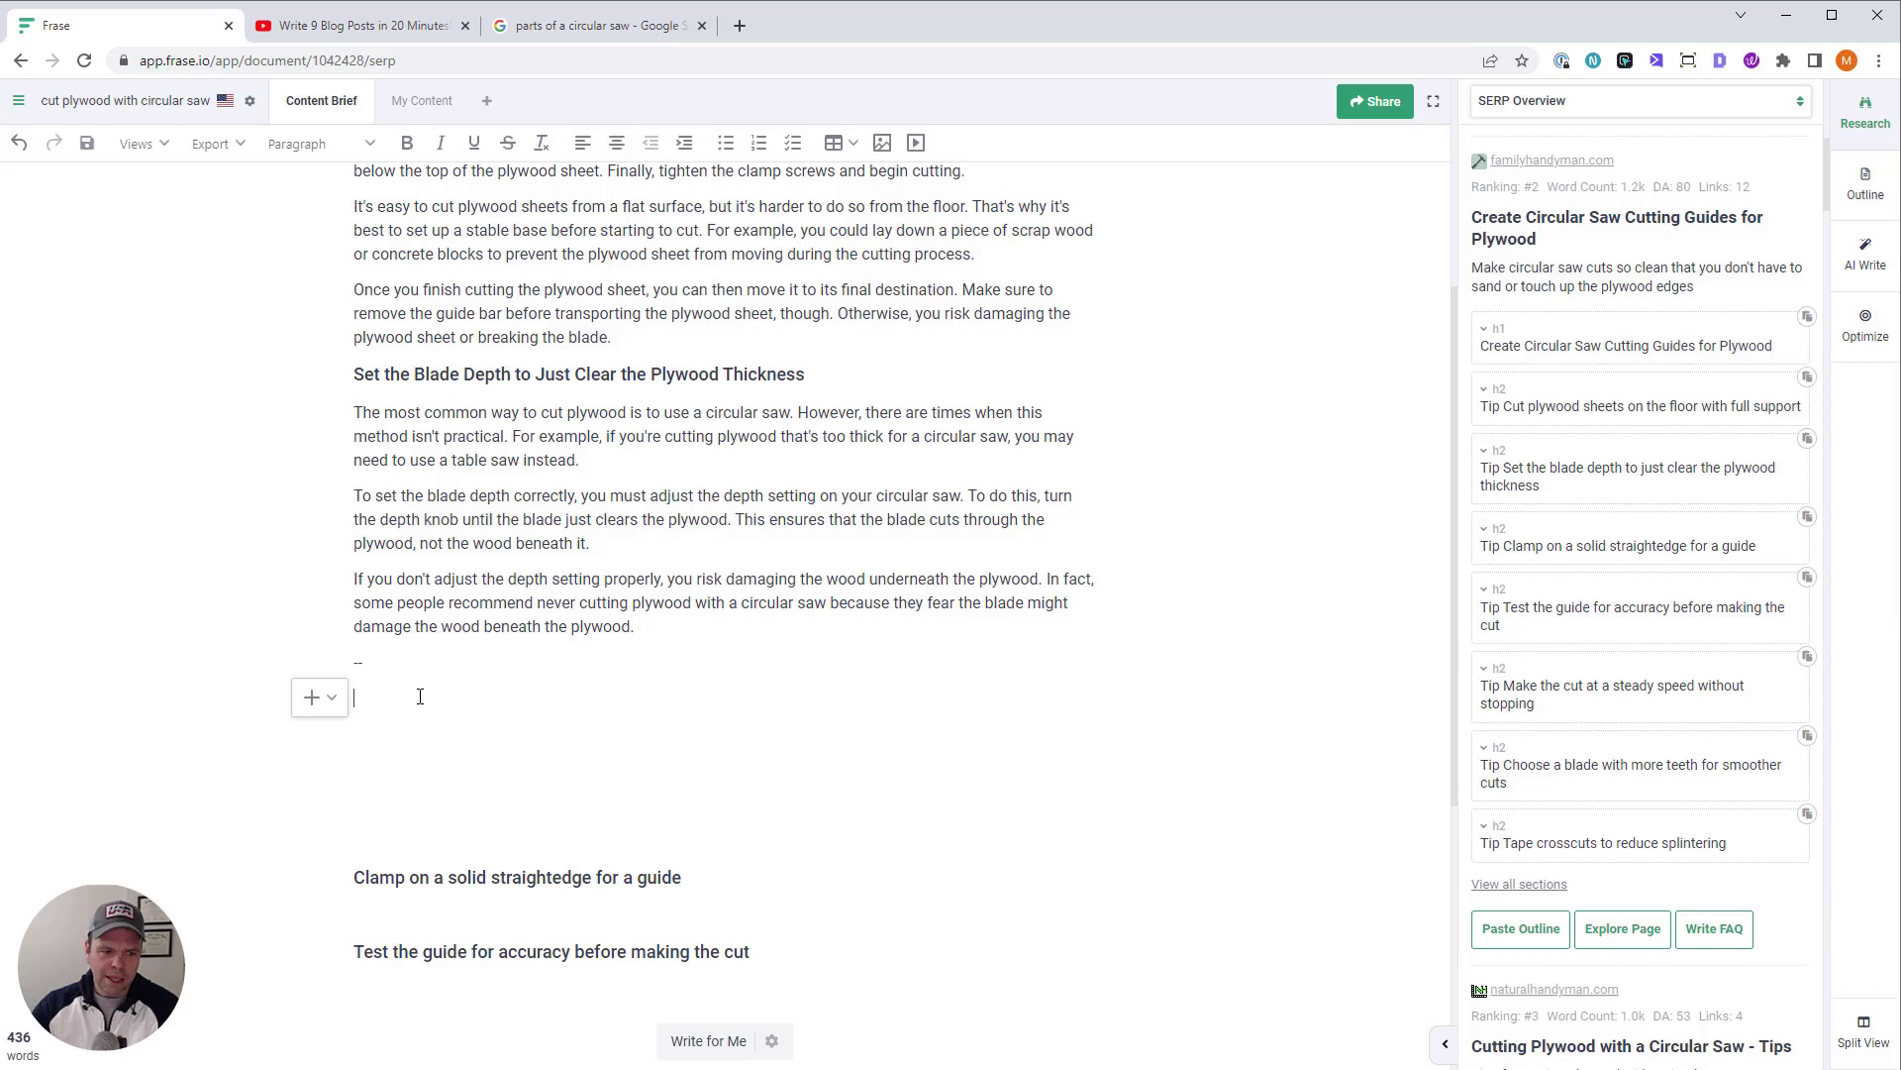